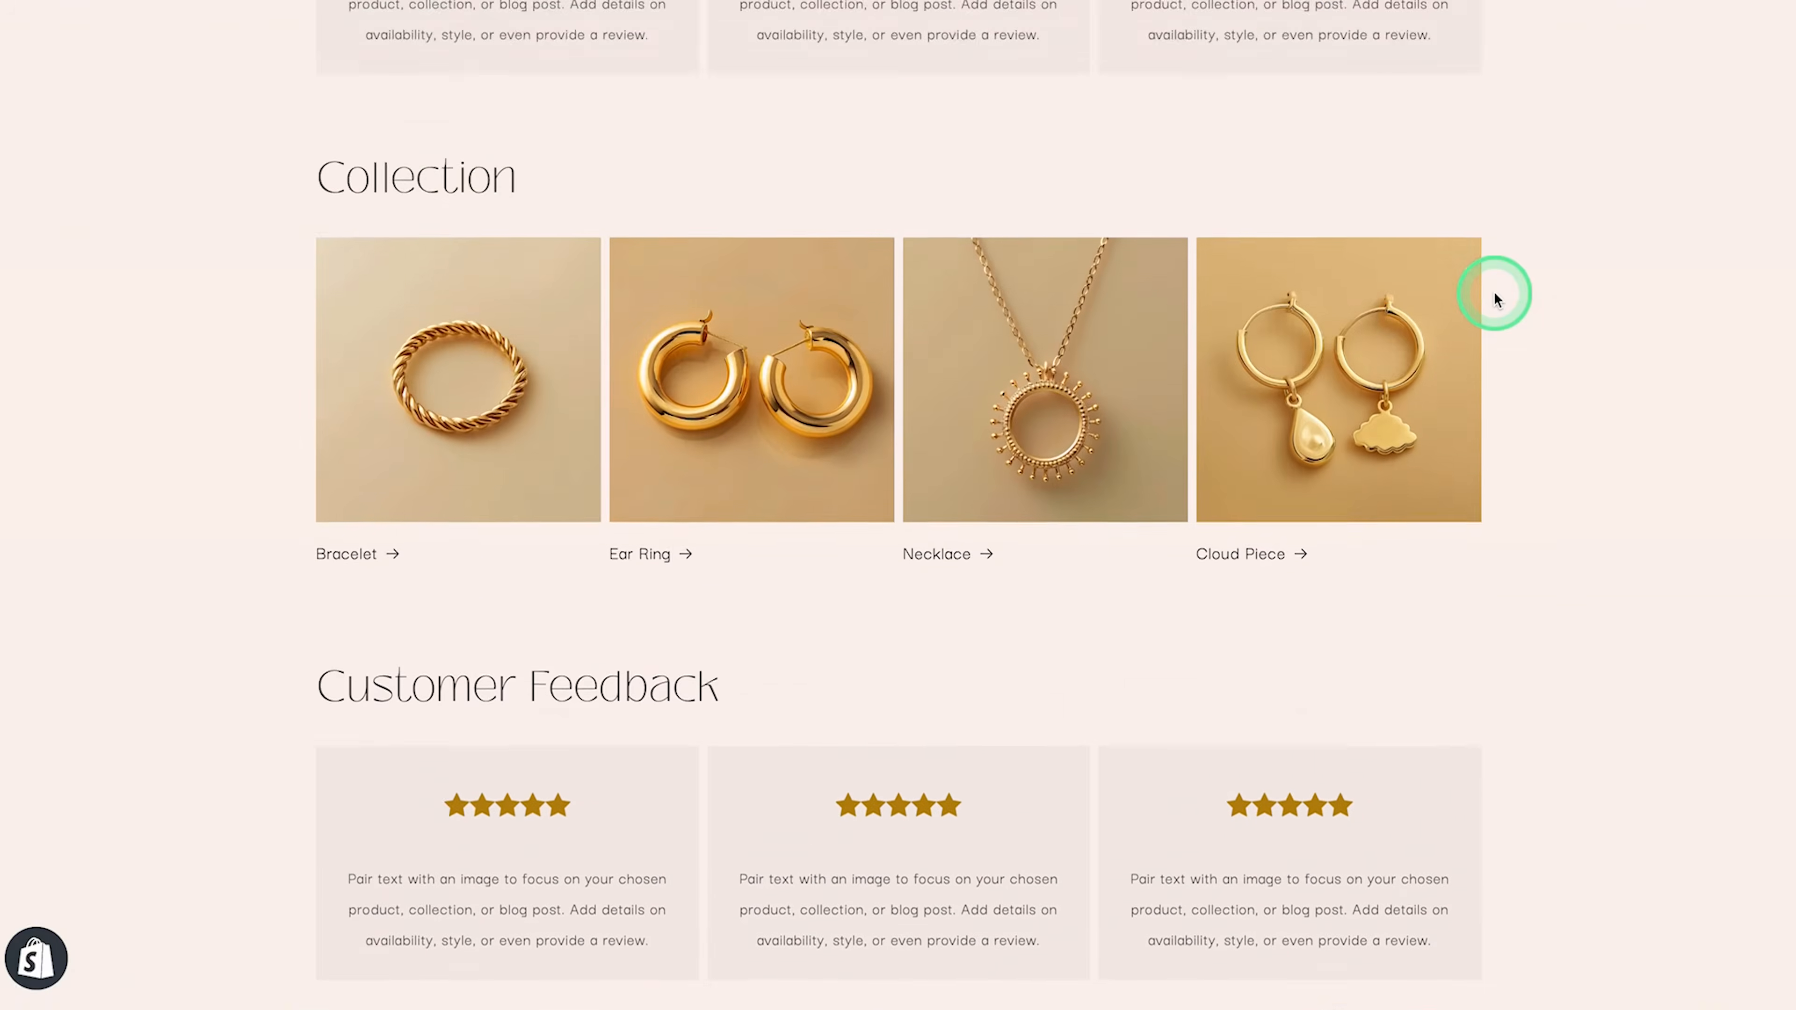
Browse the finished jewelry storefront's home page and examine the Leg Chain product page
scroll(1494, 295, up, 5)
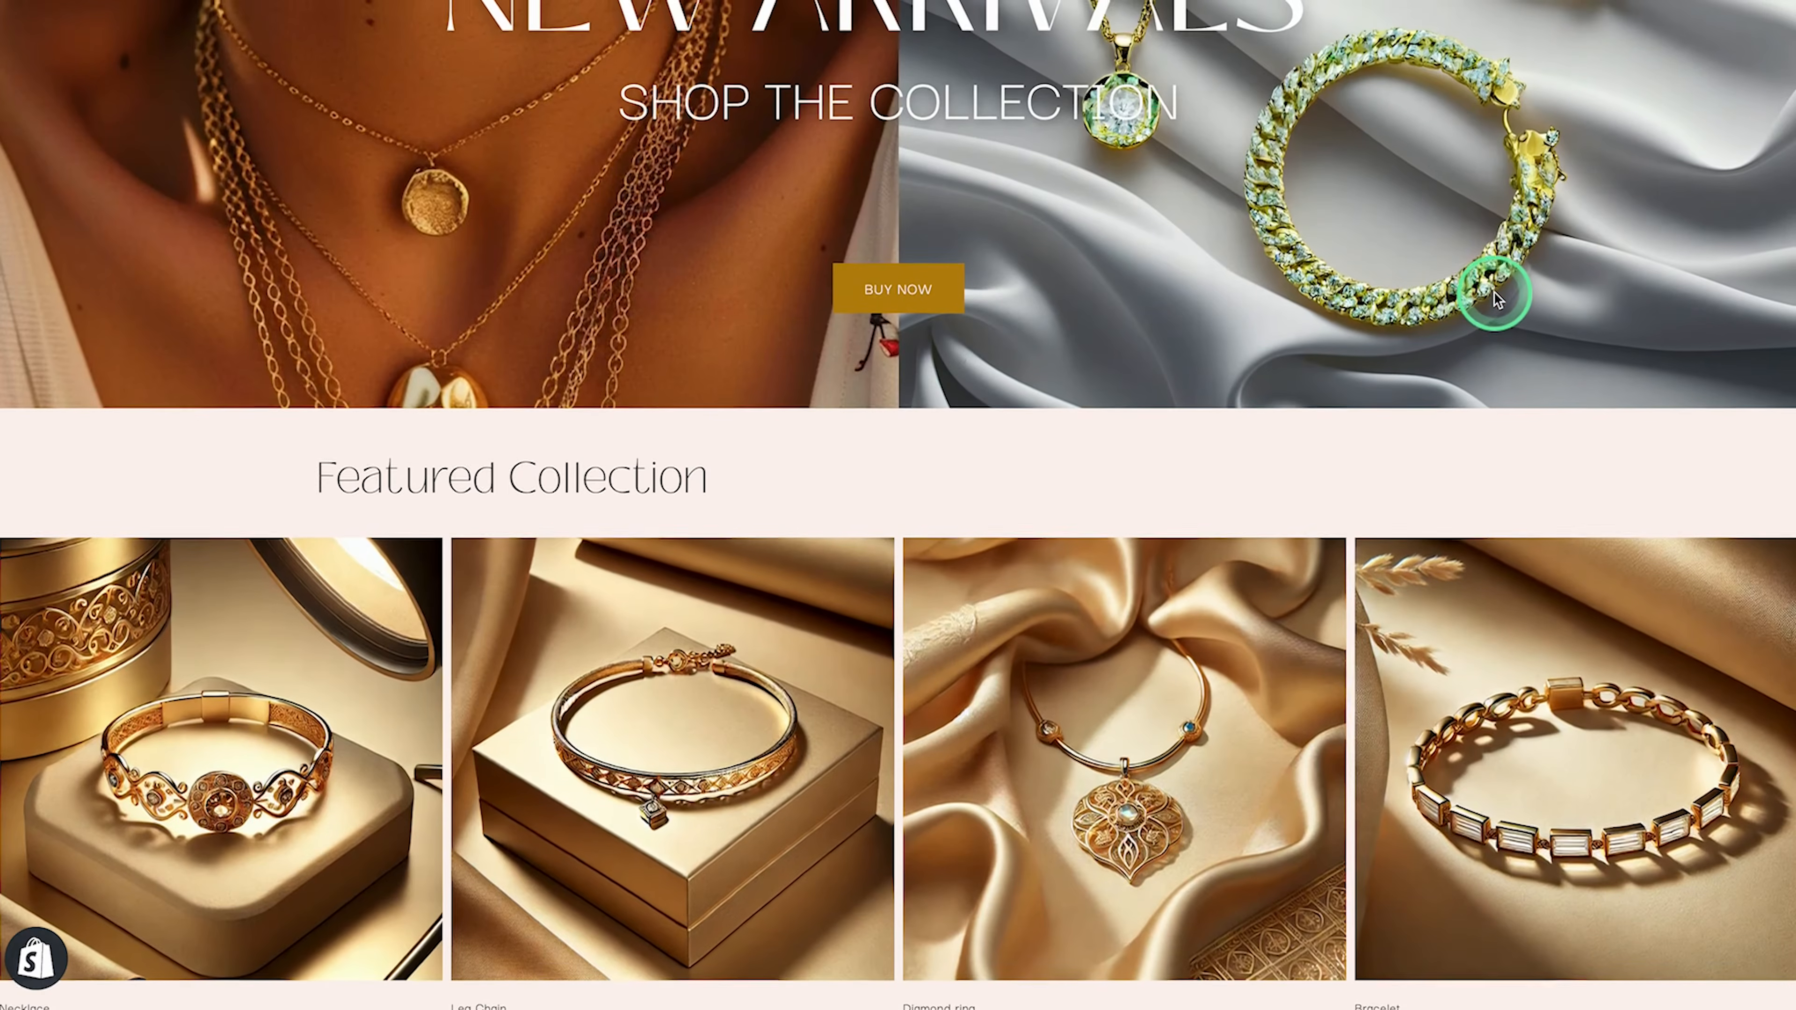
click(819, 728)
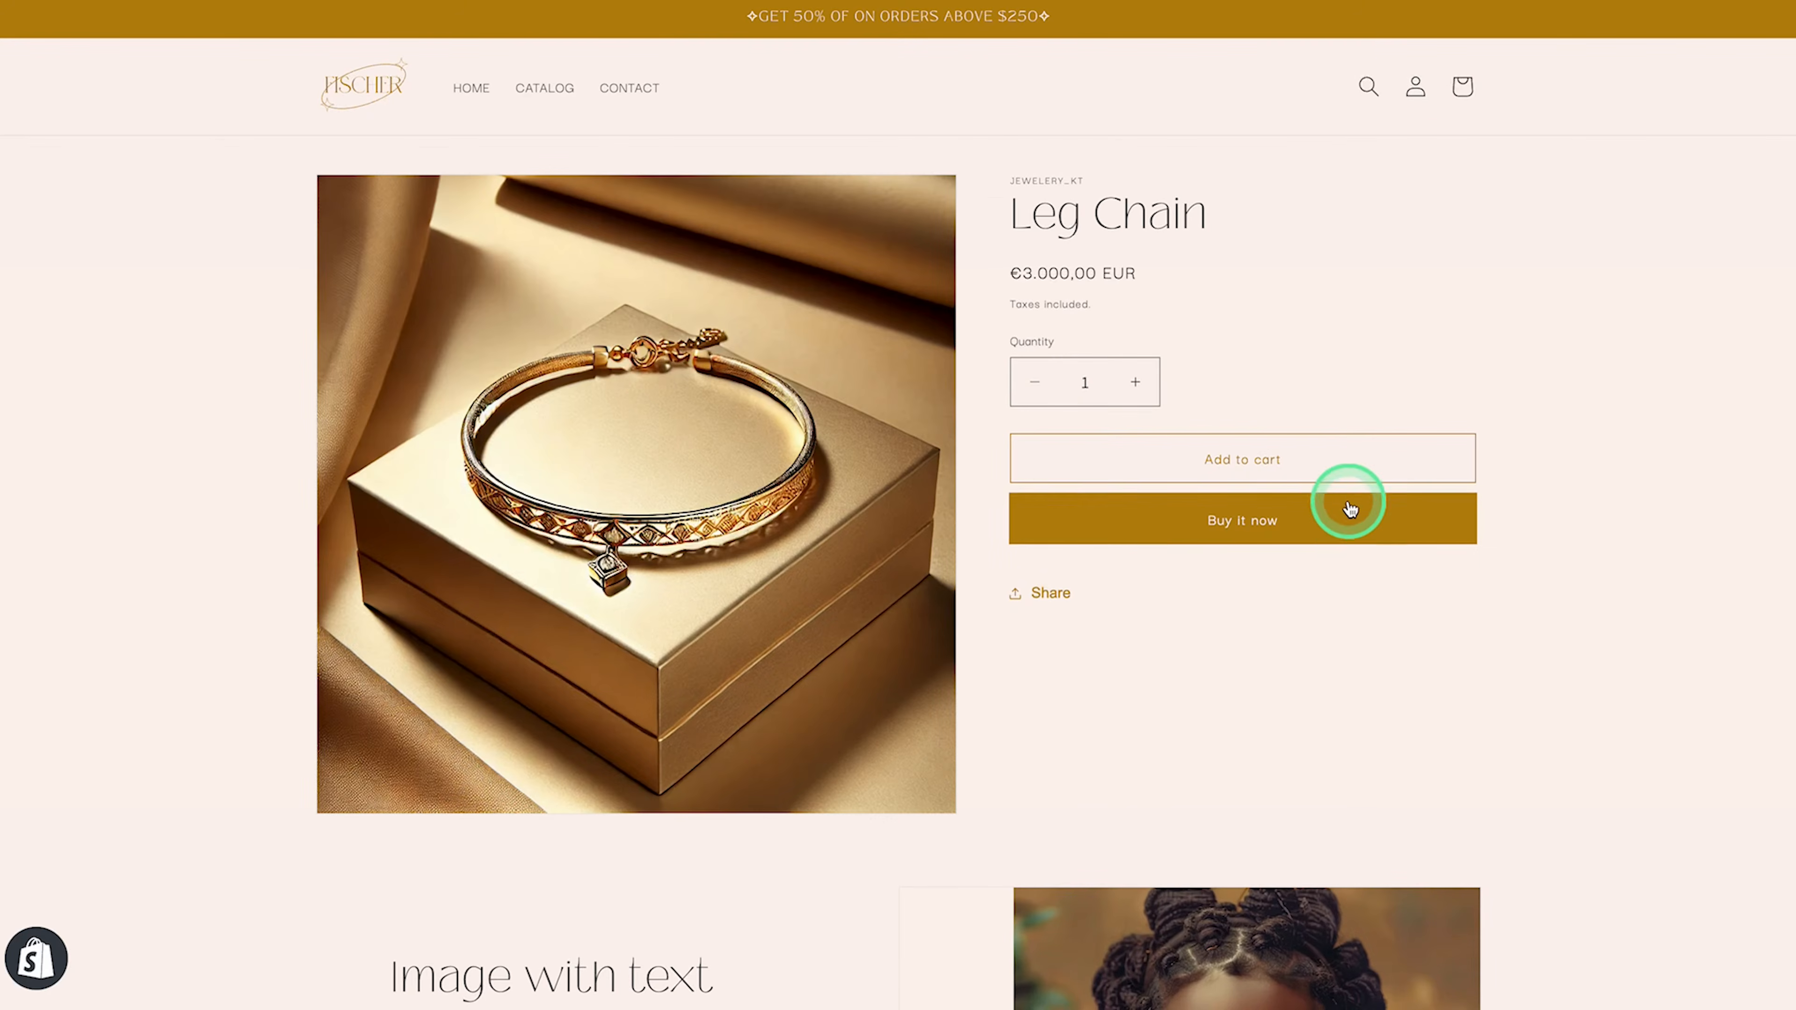
scroll(1608, 425, down, 10)
scroll(1609, 432, down, 15)
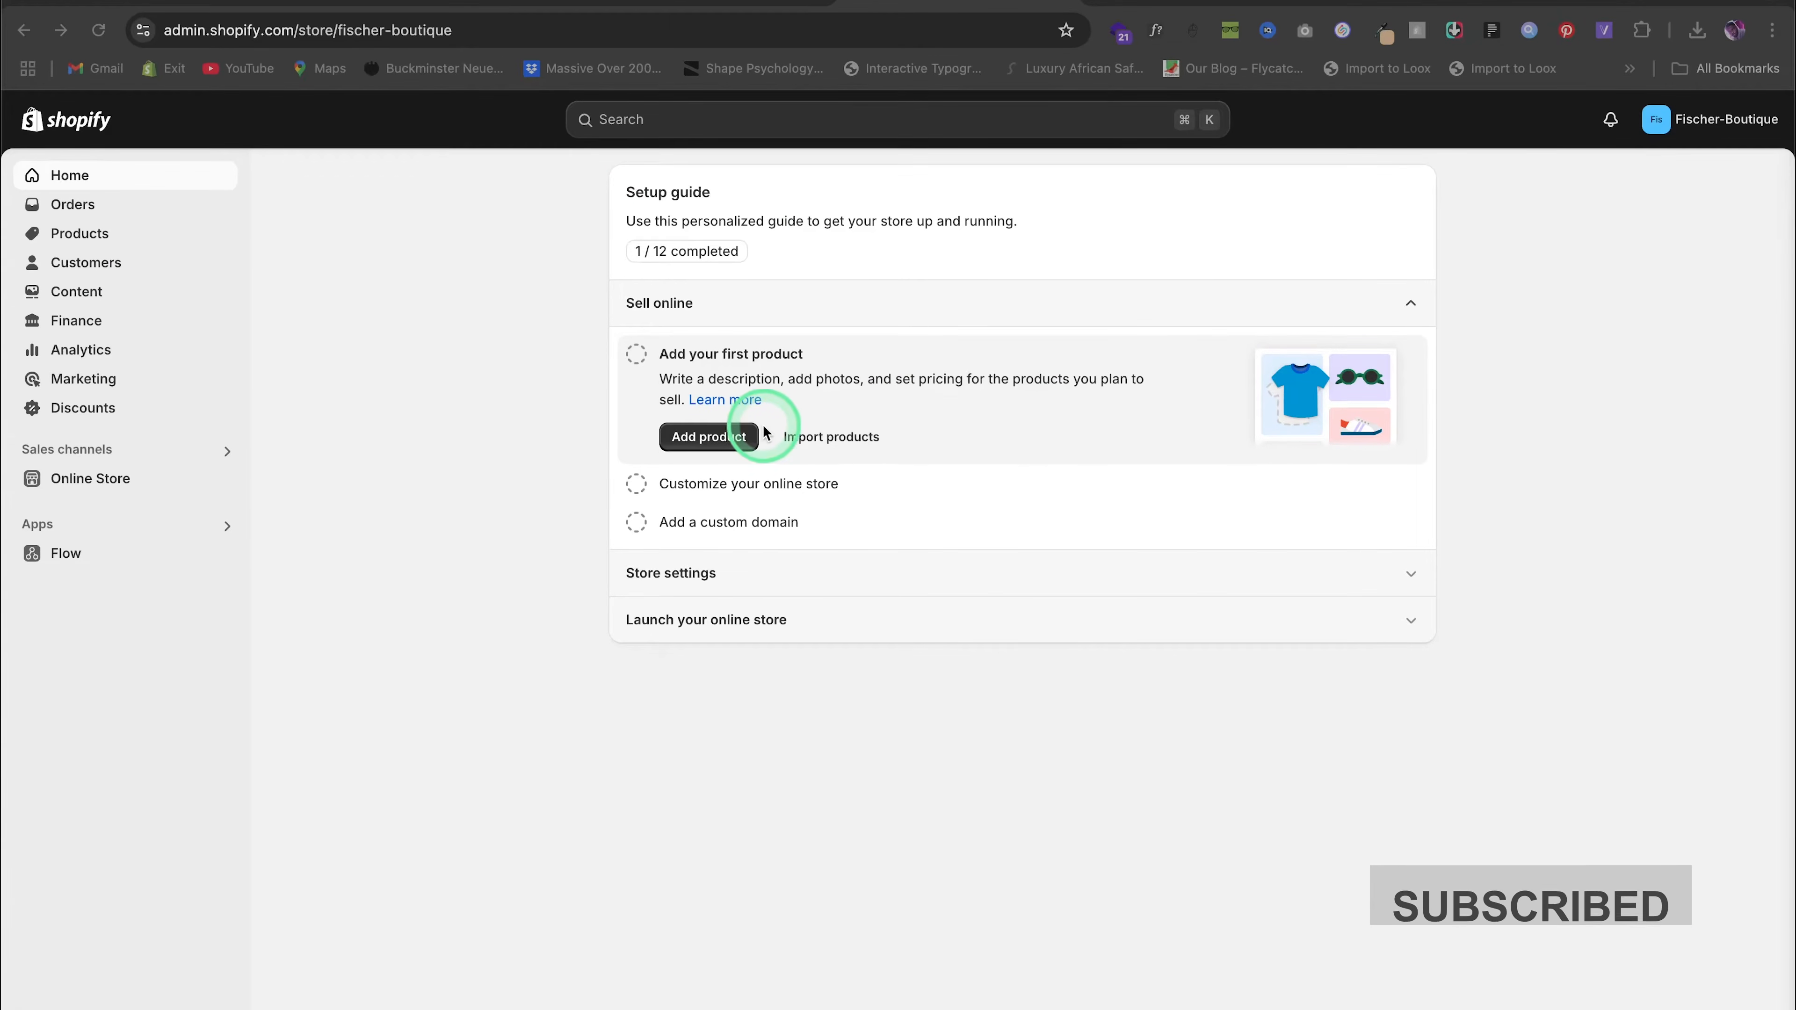
Open the Dawn theme for customization and show its theme-wide color schemes
click(91, 480)
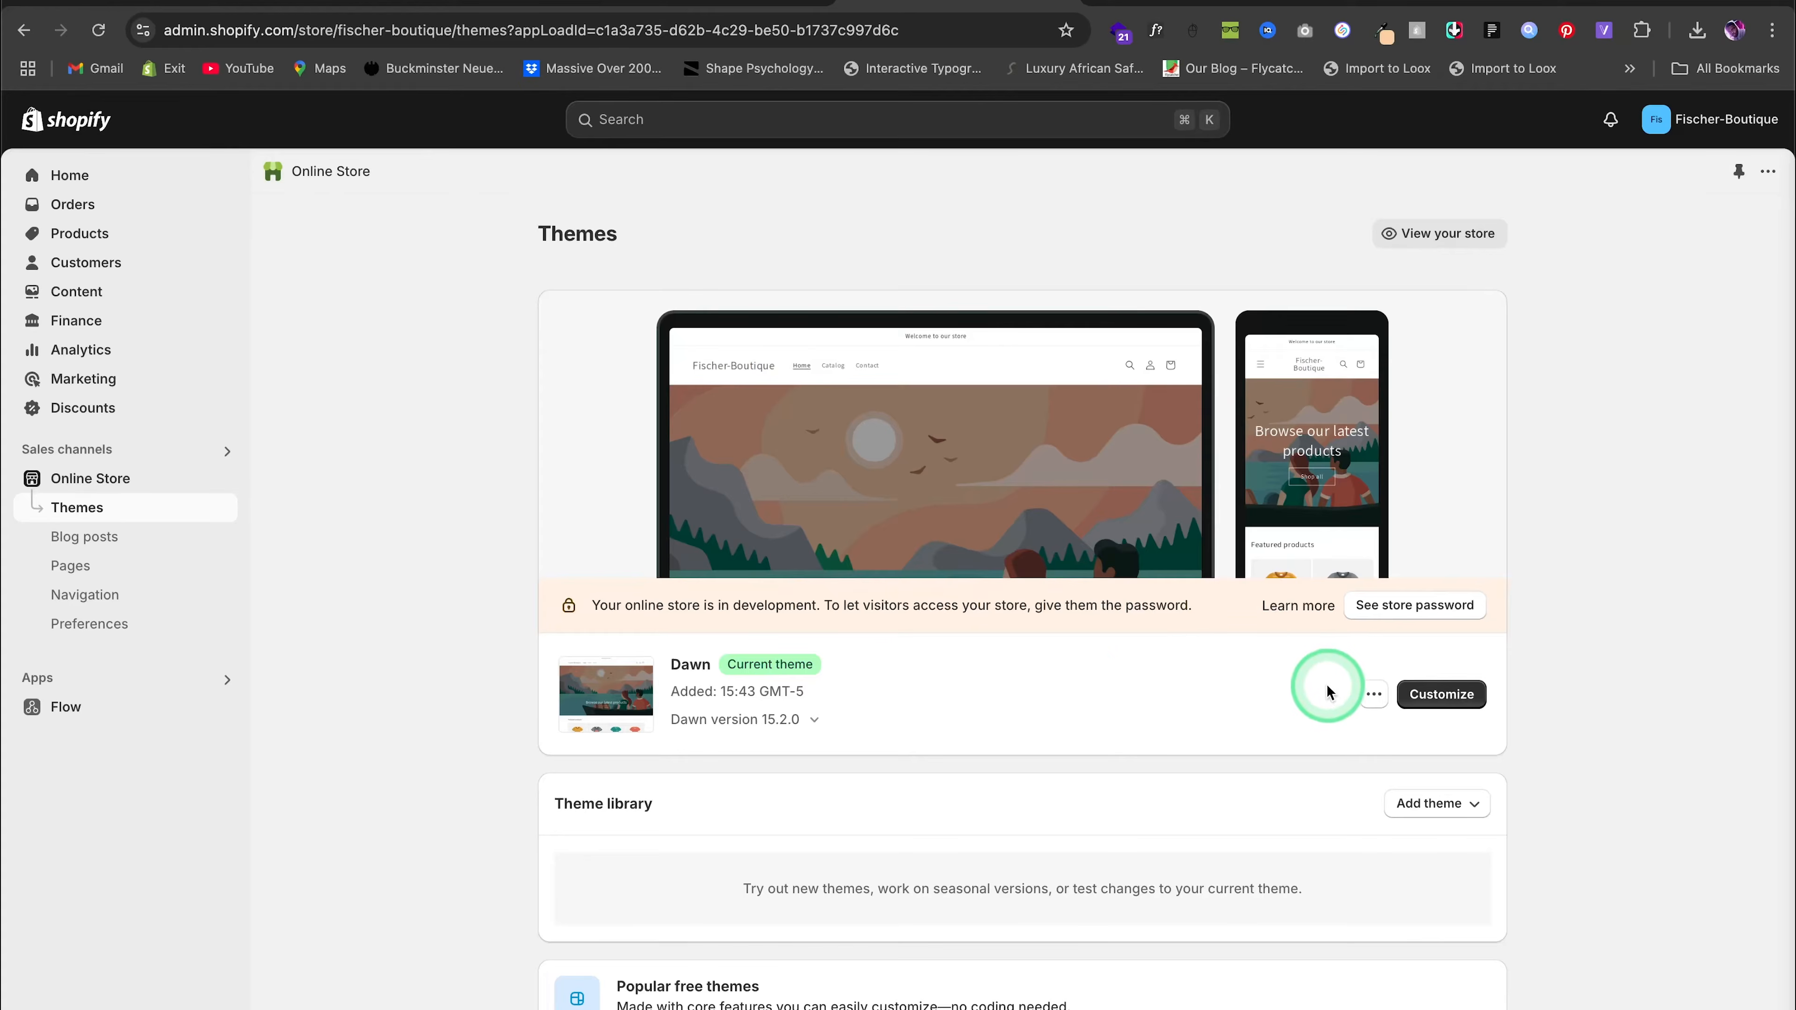
click(1448, 700)
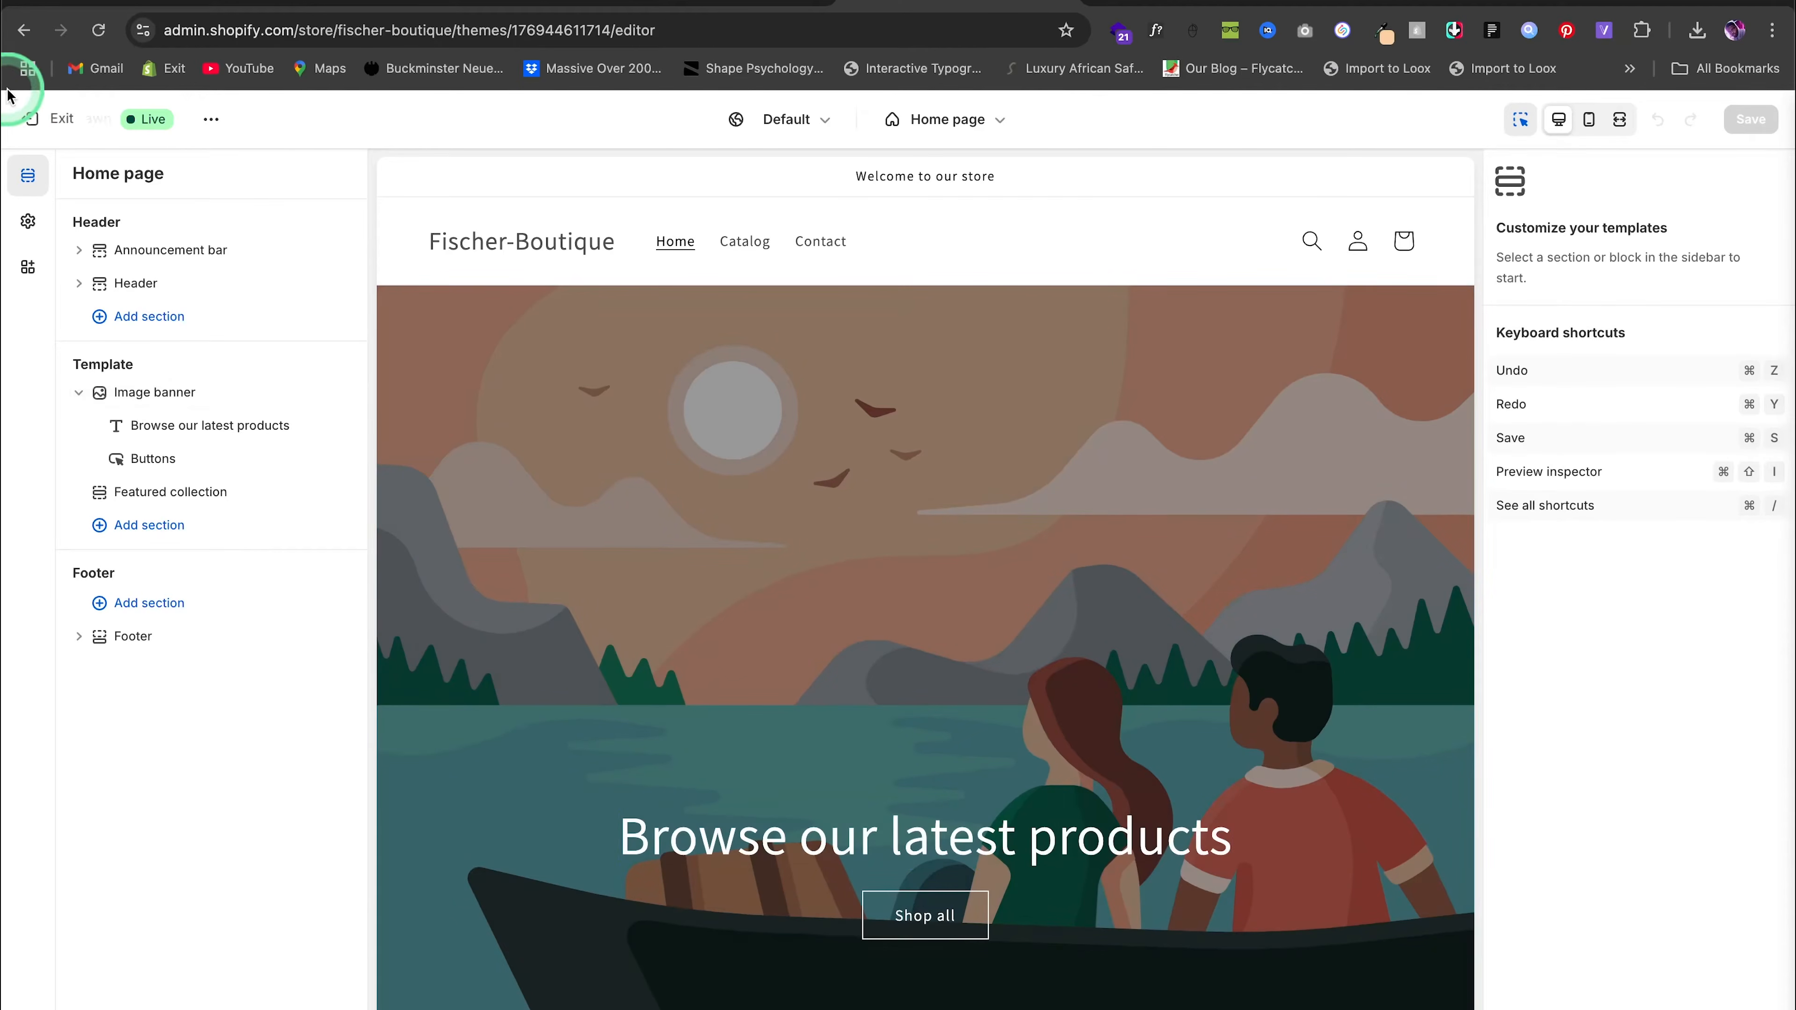
click(28, 223)
click(134, 277)
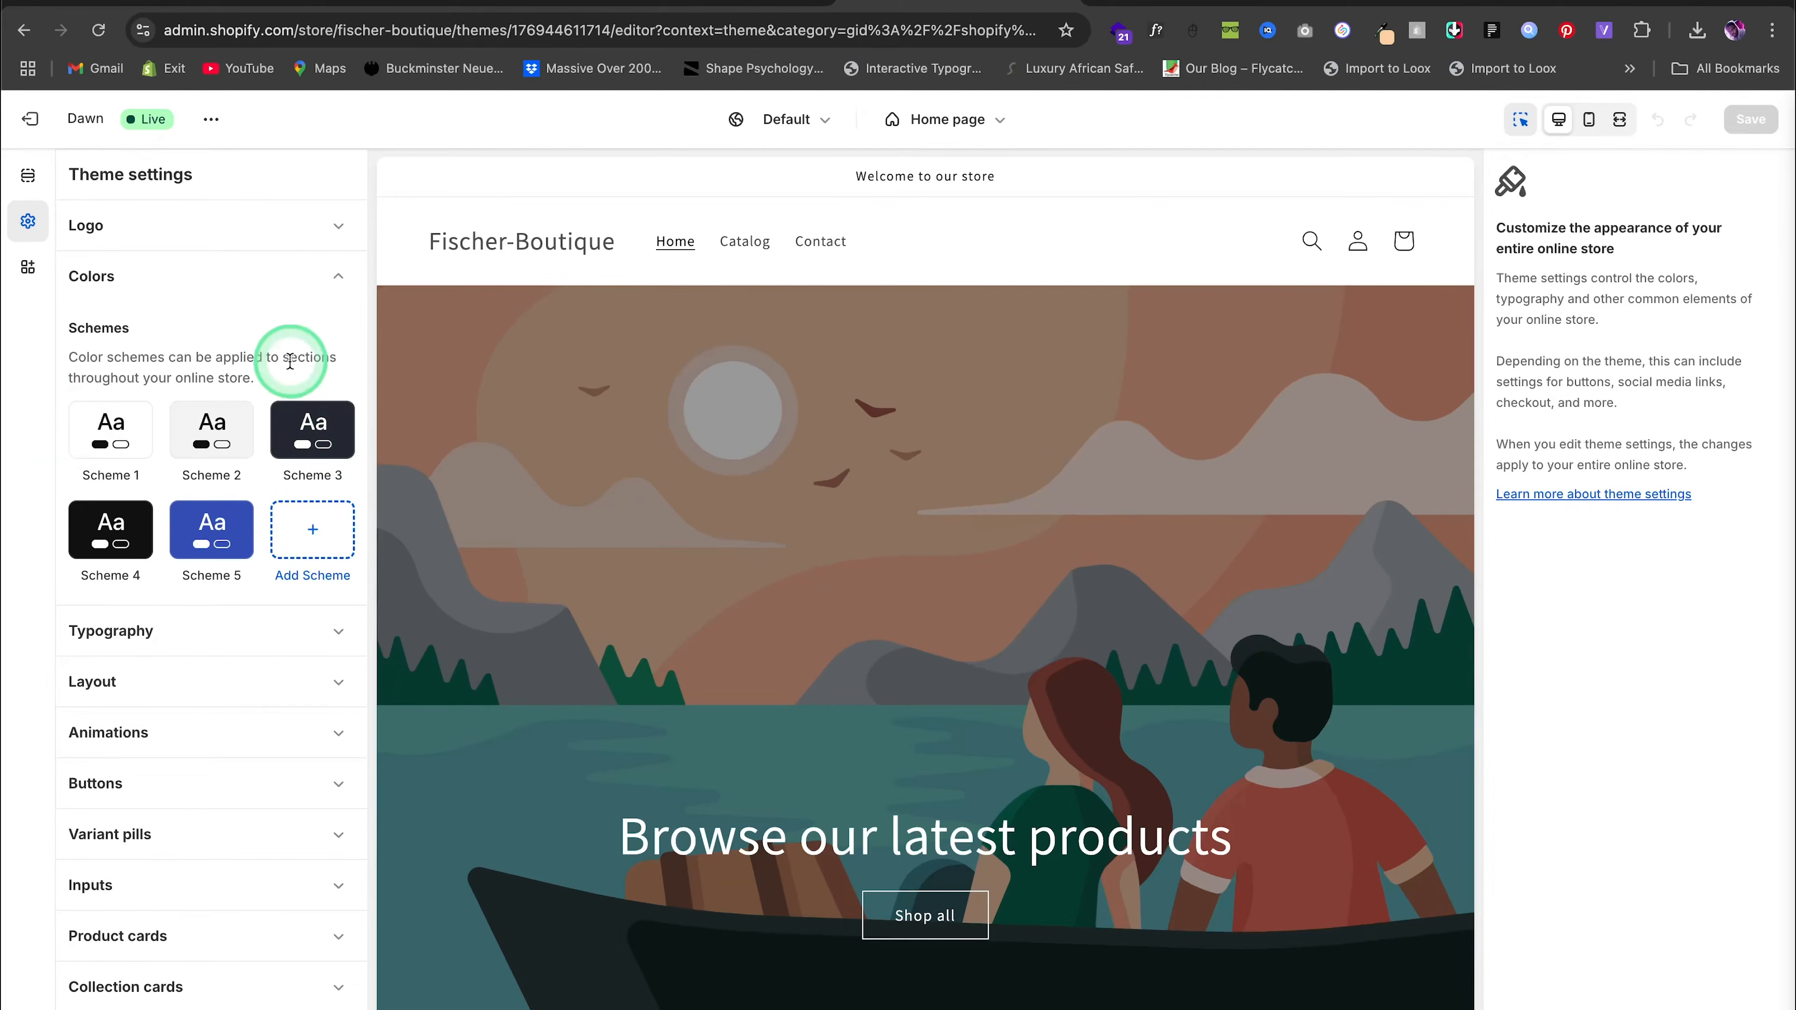
Set the background color of Scheme 1 to #FCF3EE
click(114, 438)
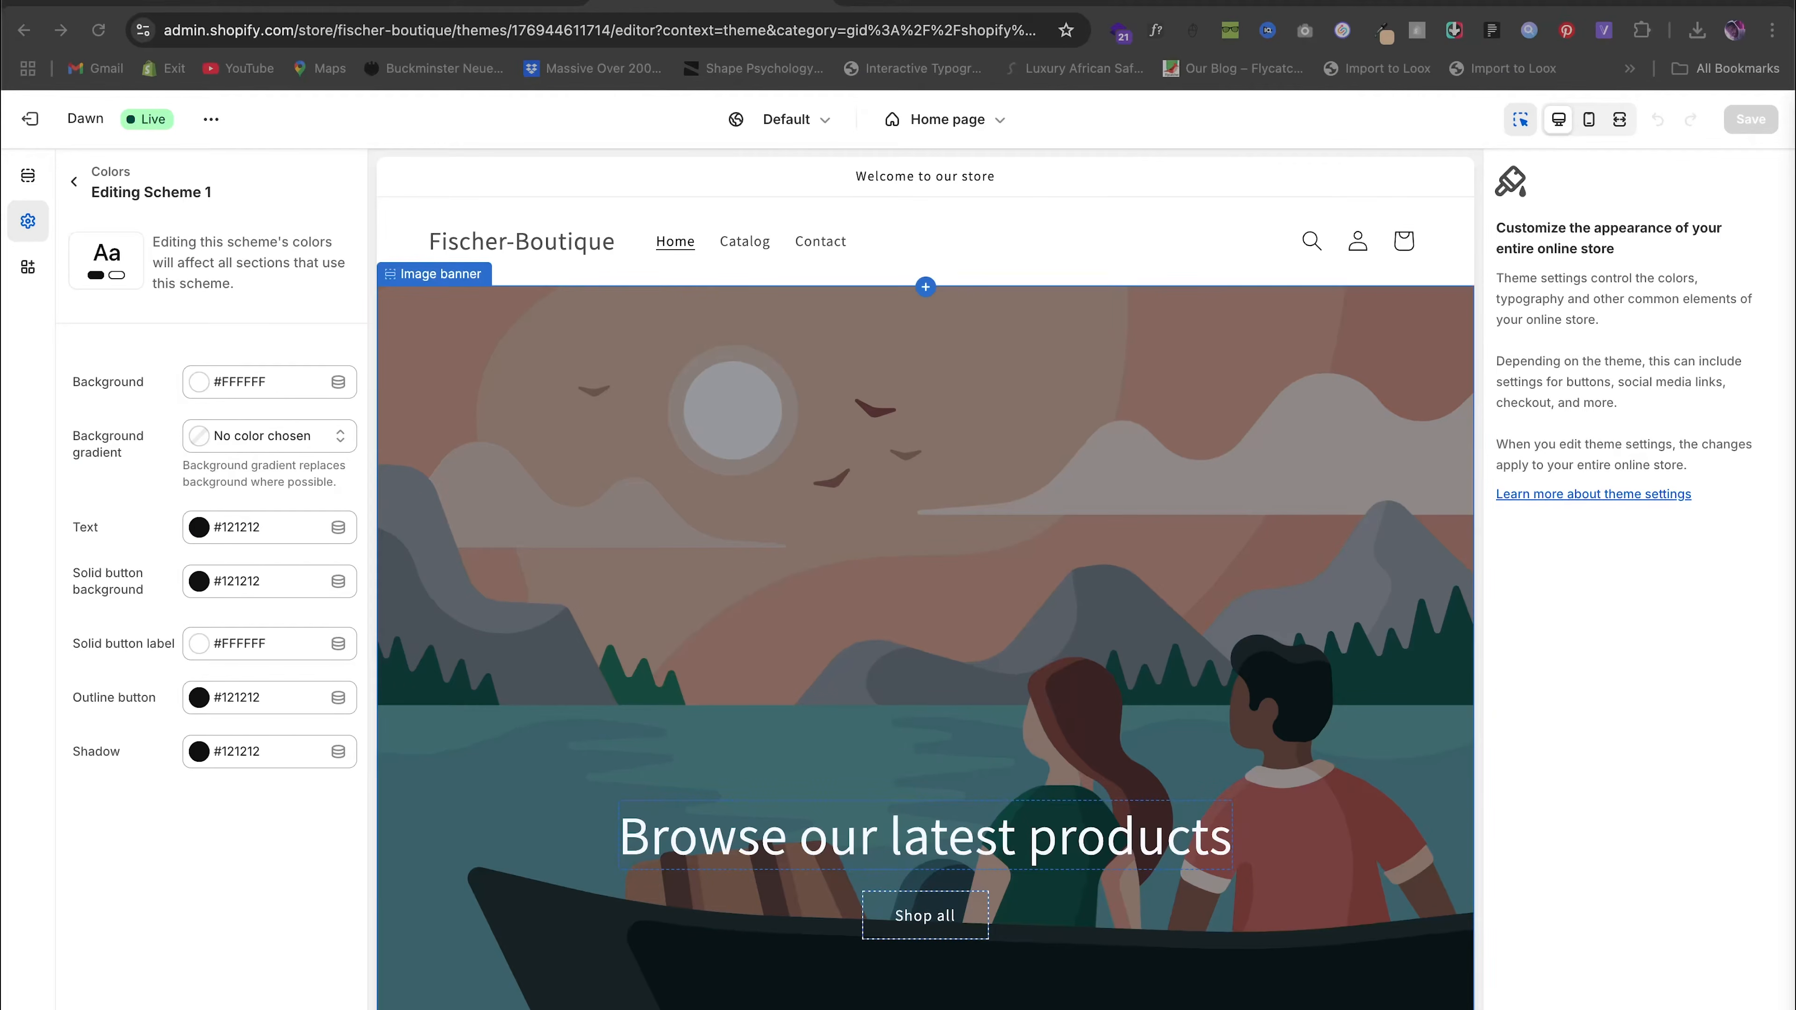
click(244, 380)
text(FCF3EE)
click(301, 908)
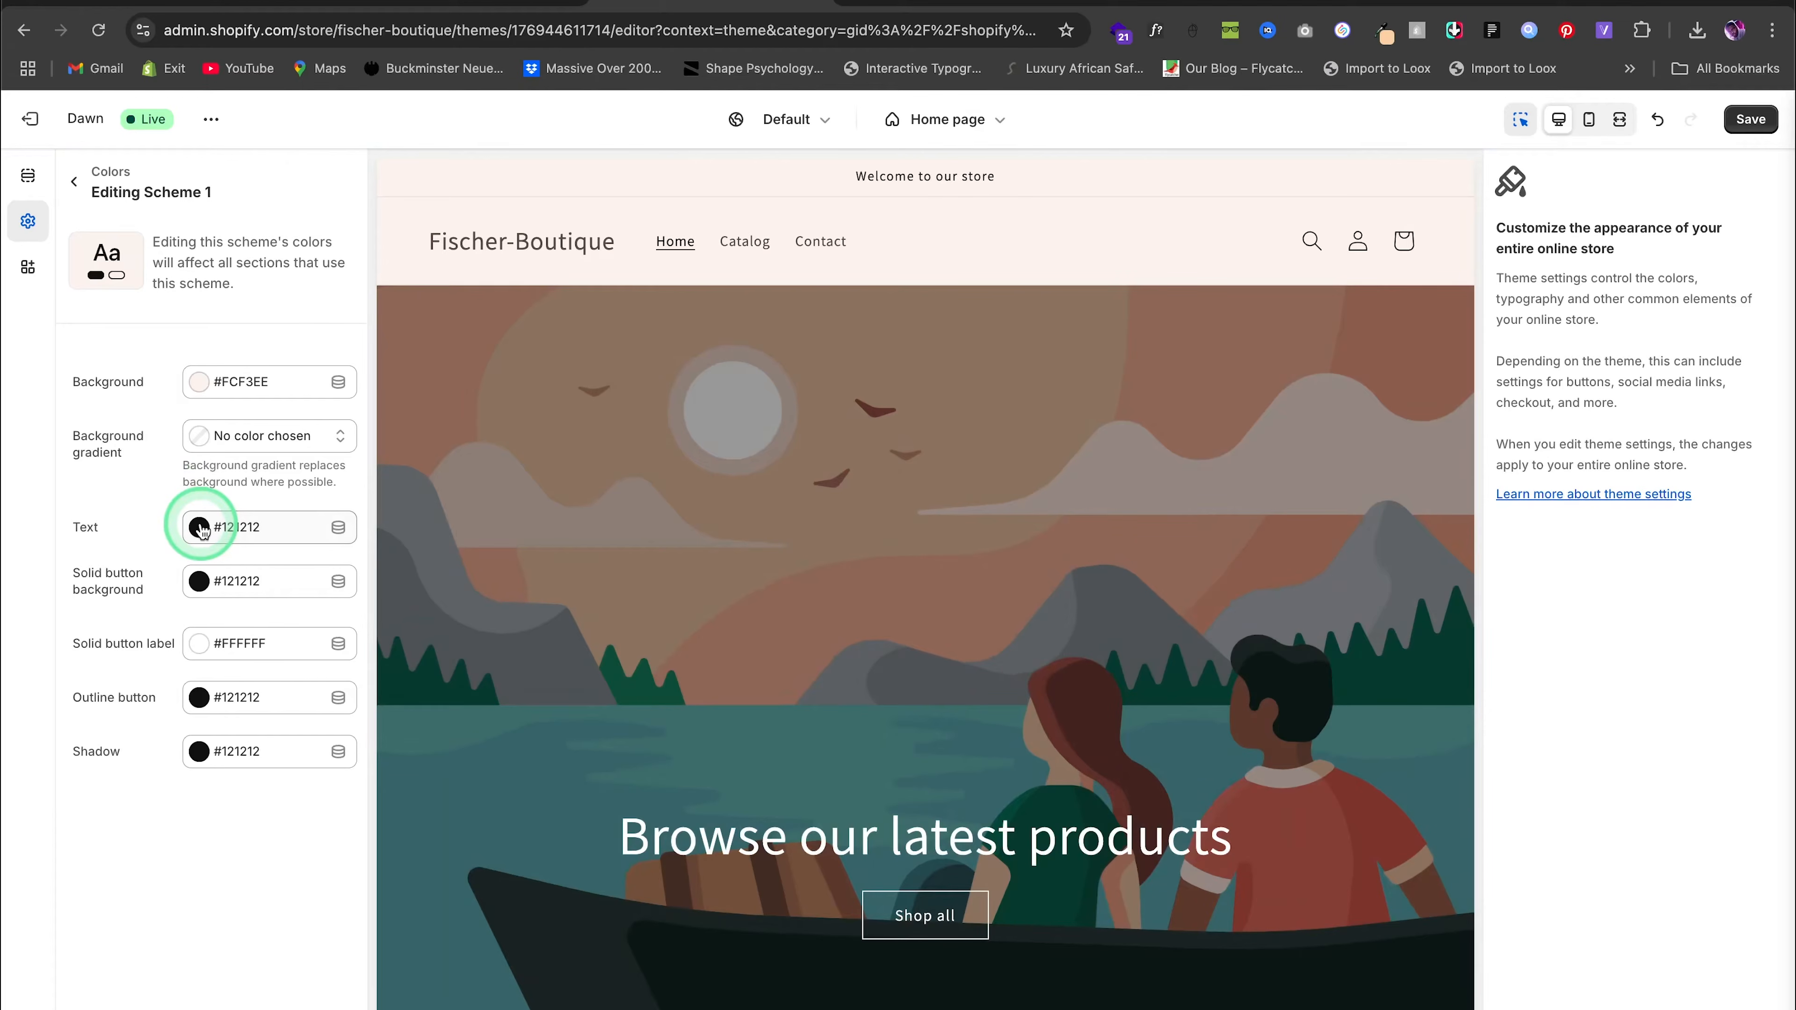
Set Scheme 1's text color to #333333 and its solid button background to #B88608
click(202, 528)
click(282, 529)
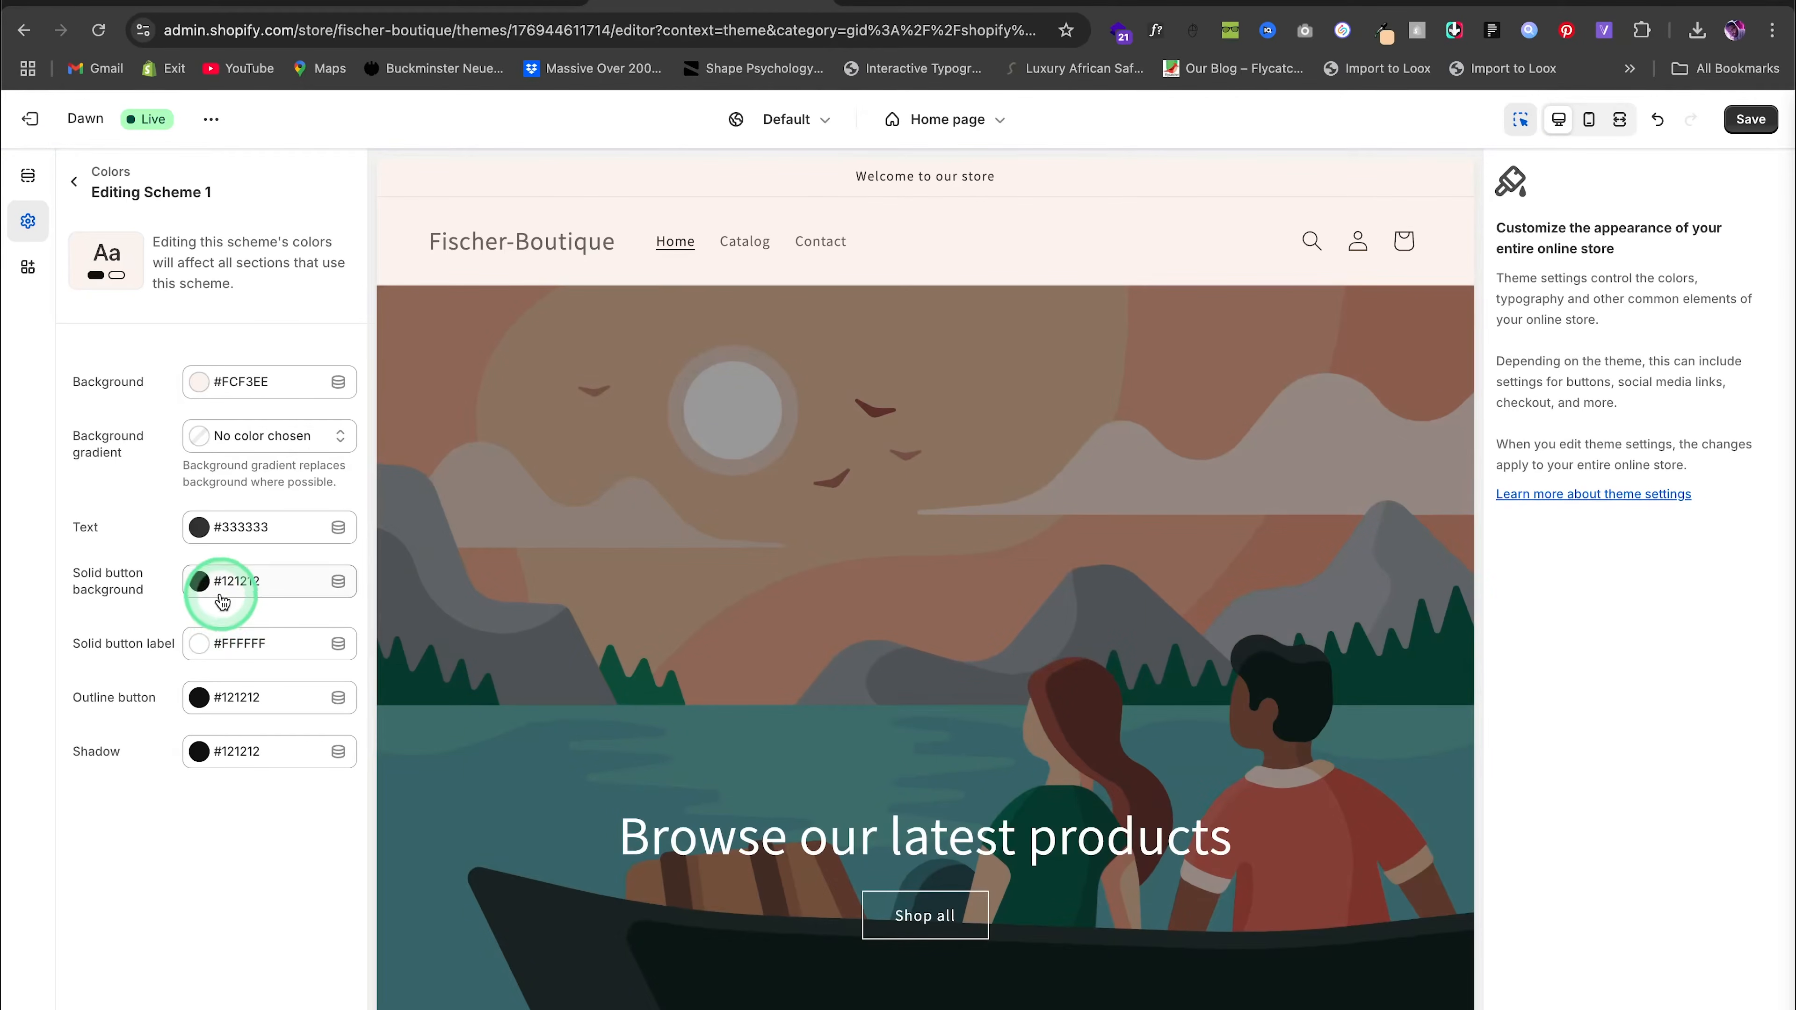
click(200, 582)
click(309, 362)
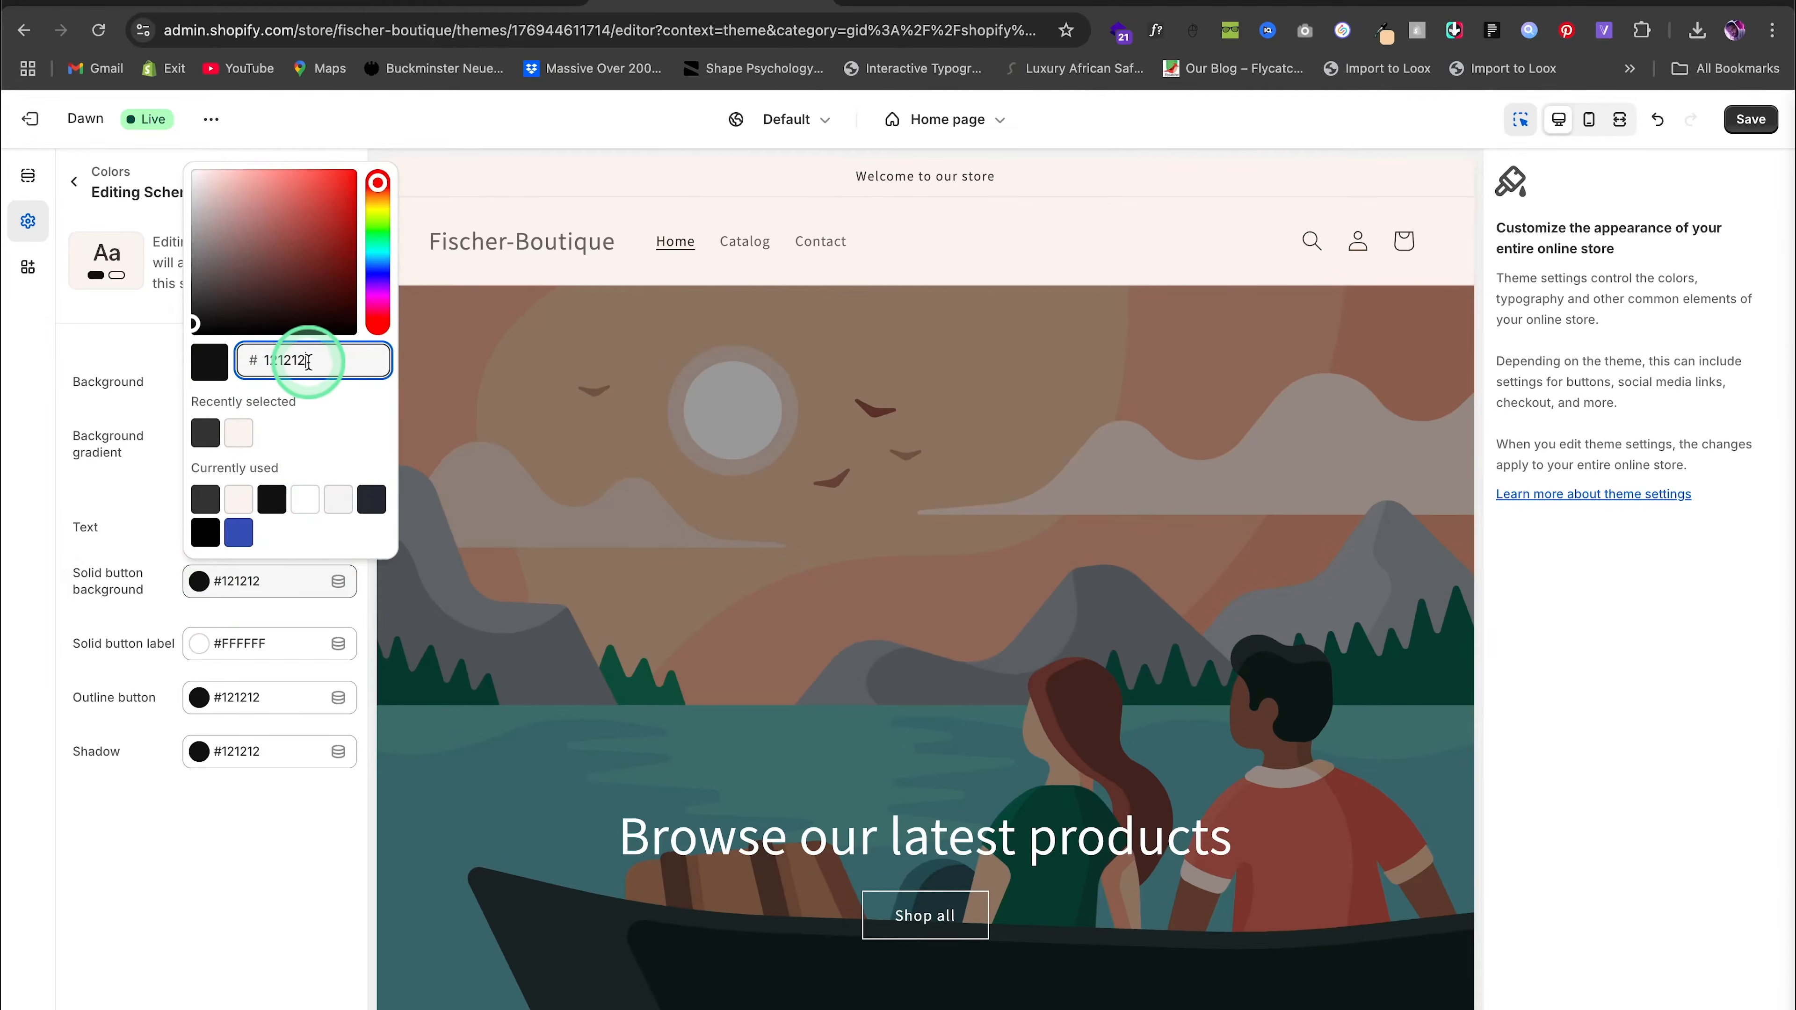
double_click(309, 362)
key(BackSpace)
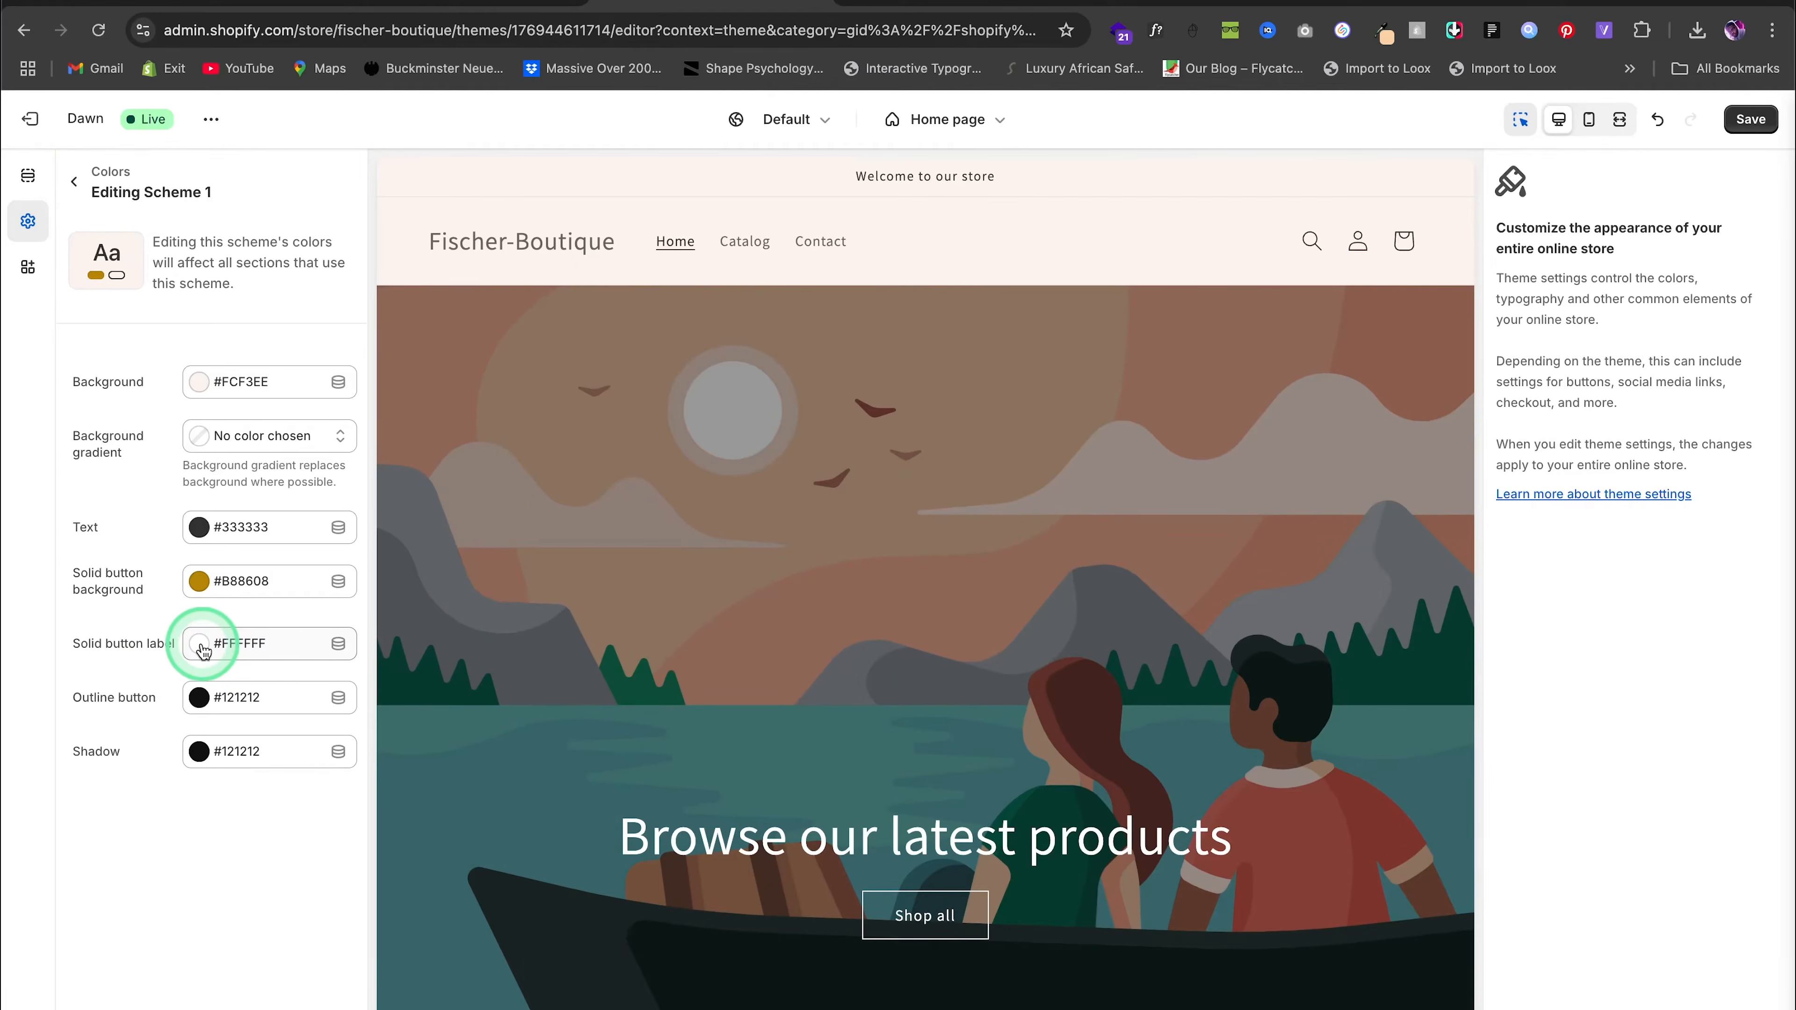
Set Scheme 1's solid button label to #FCF3EE and outline button to #B88608, and save the theme
click(204, 650)
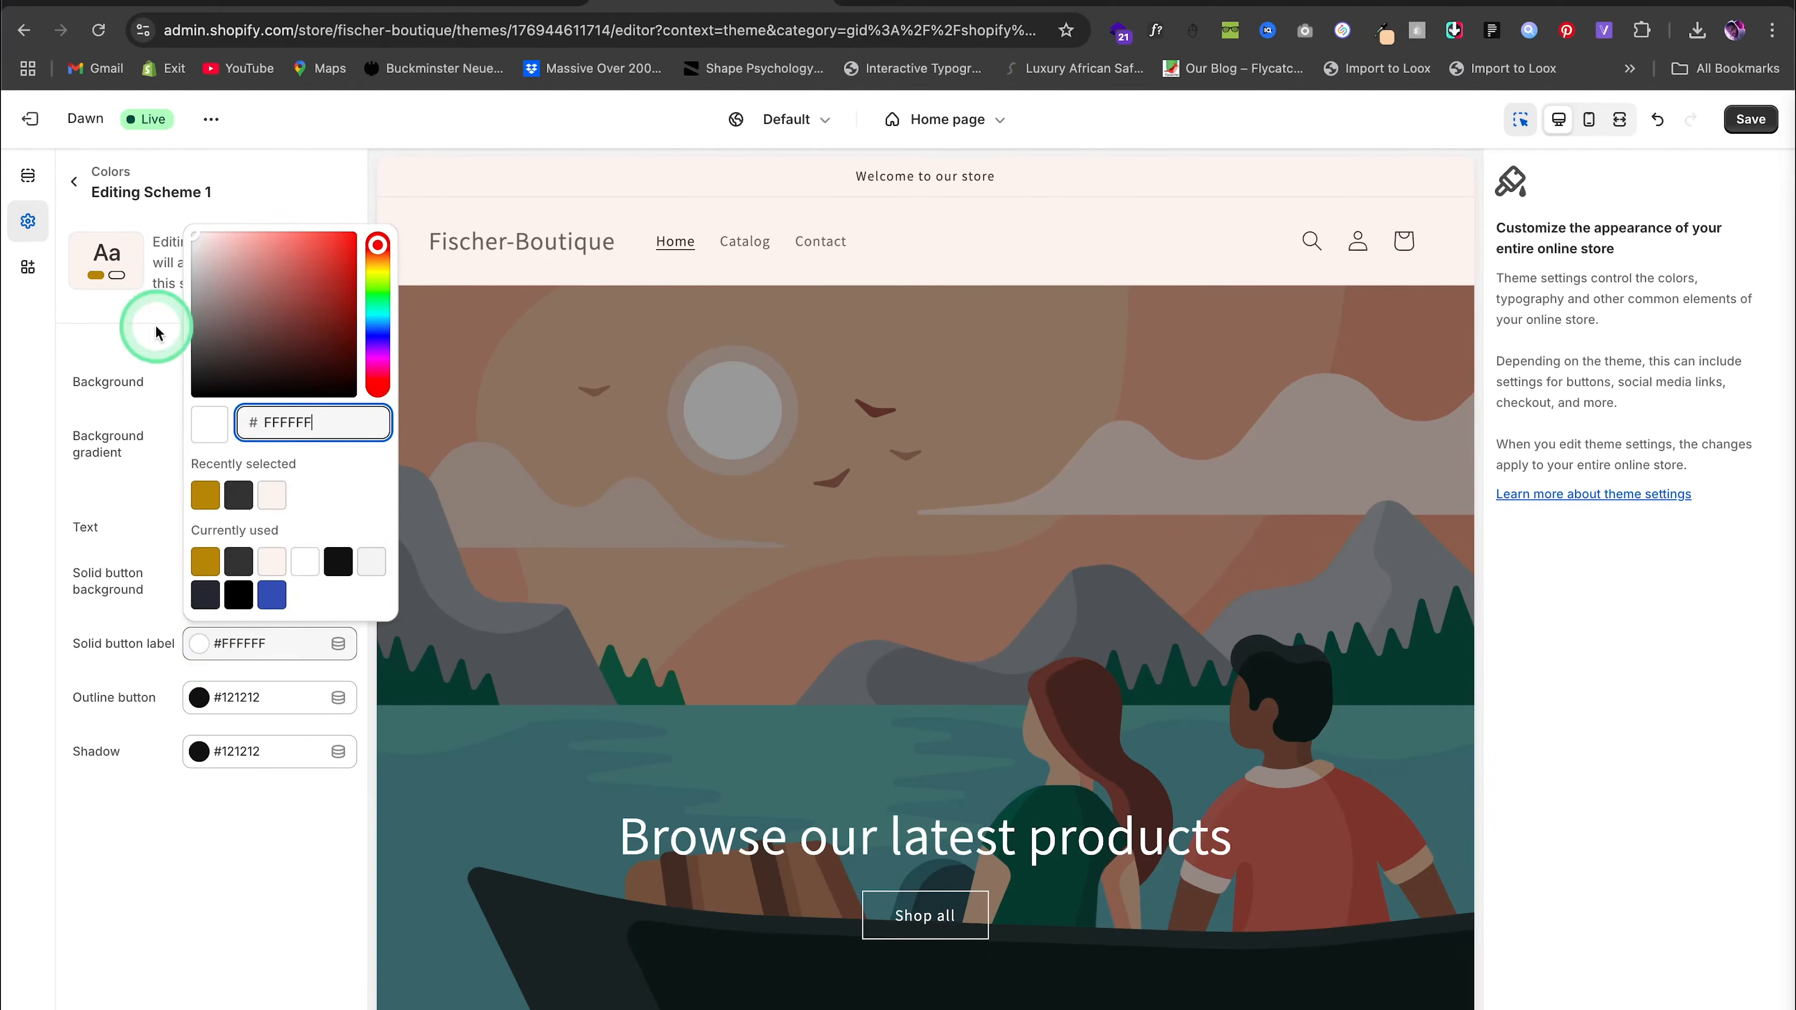
click(271, 497)
click(240, 891)
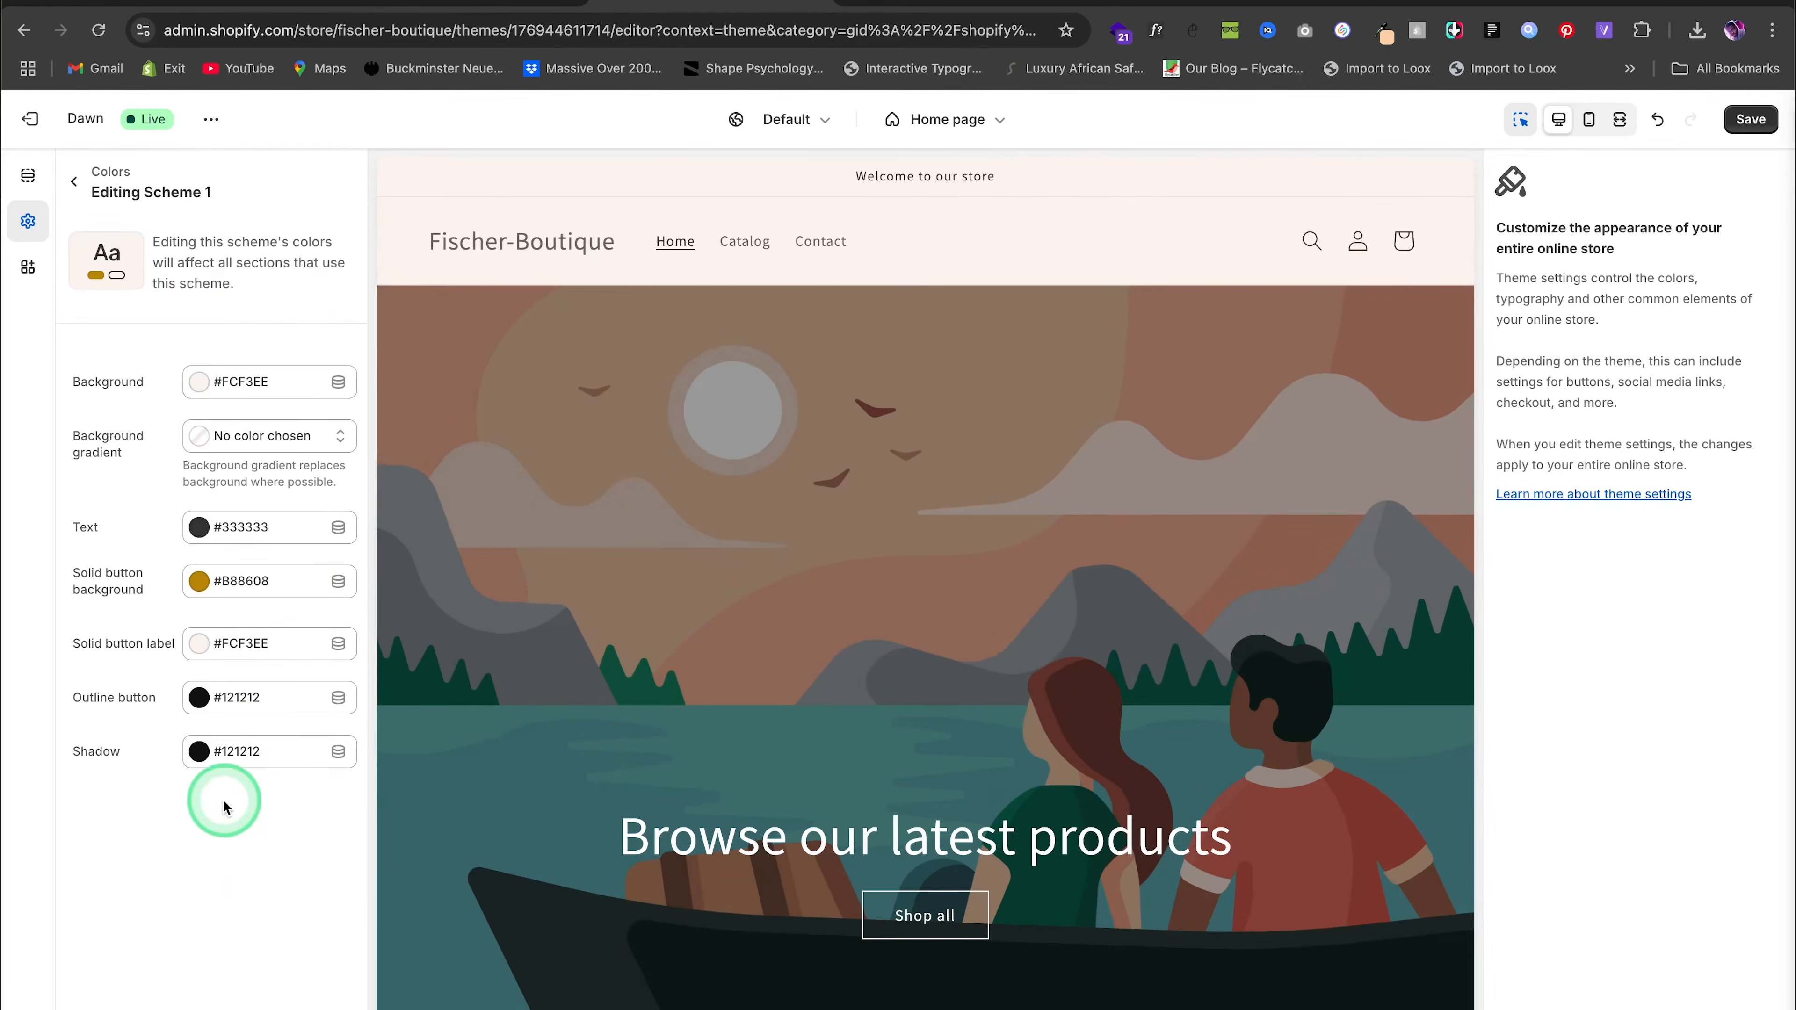
click(200, 700)
click(205, 549)
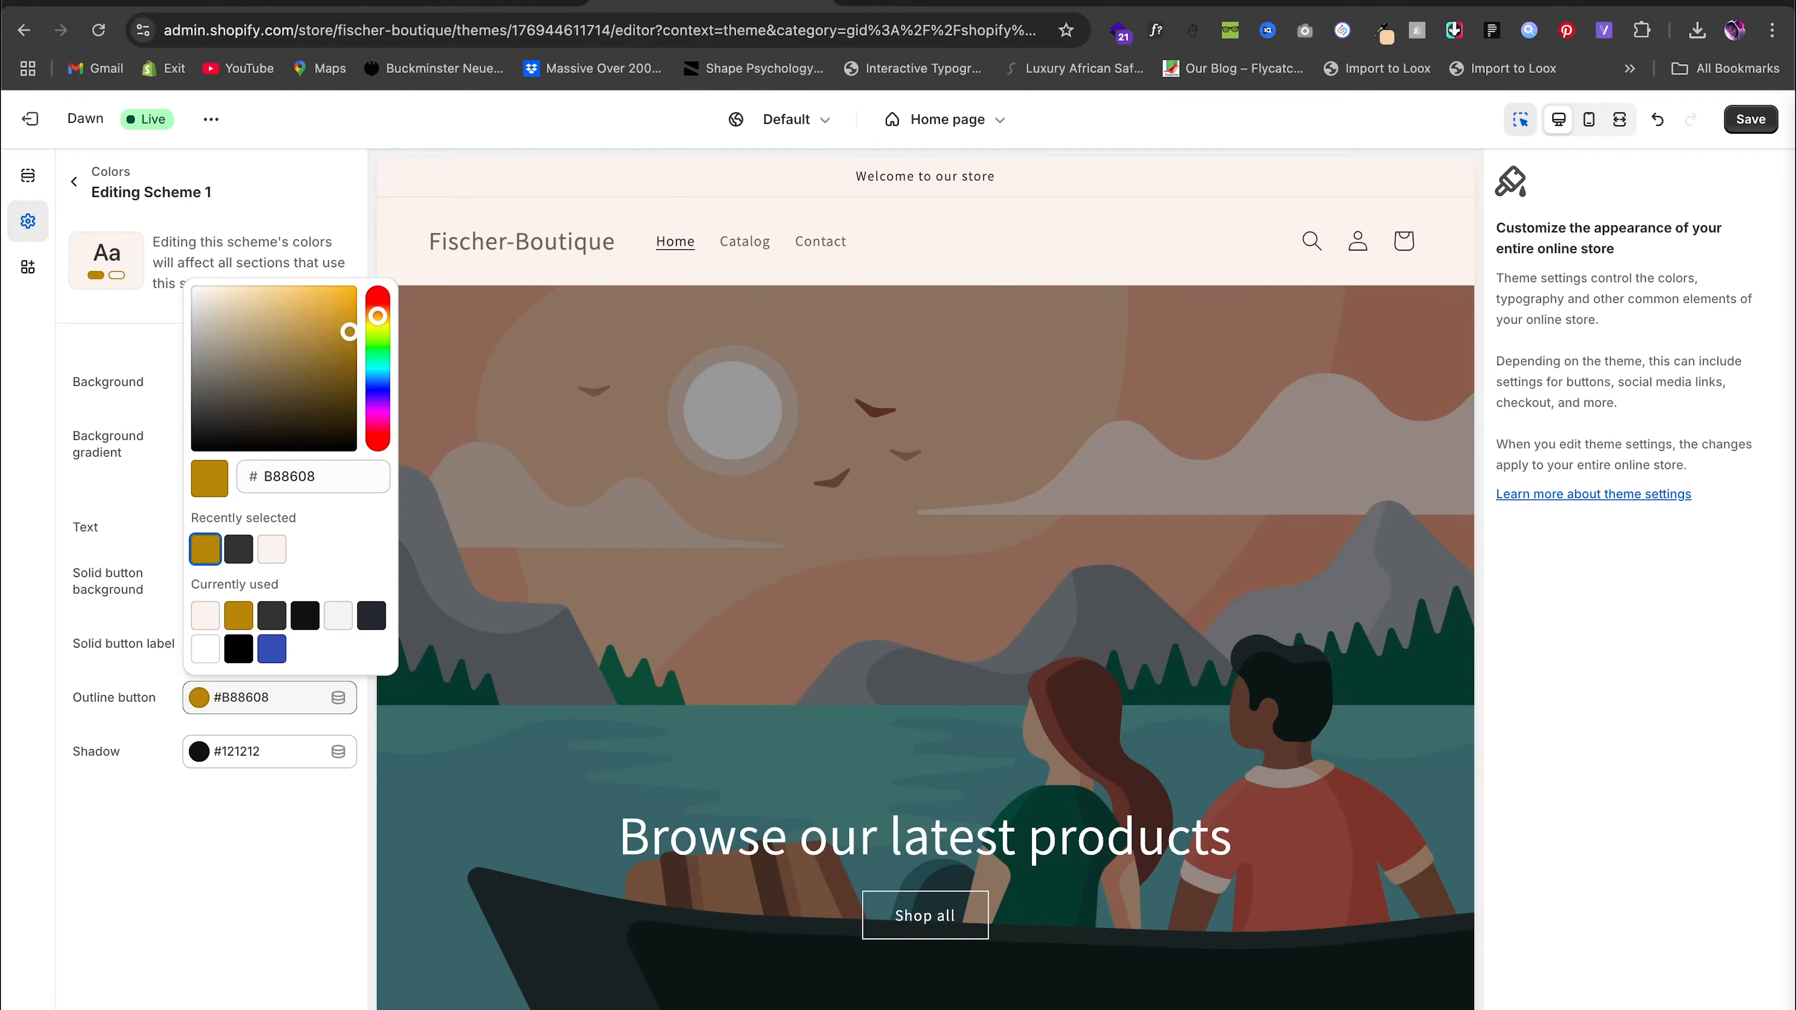
click(1750, 119)
Set Scheme 3's background color to #B88608 and its text color to #FCF3EE
click(75, 185)
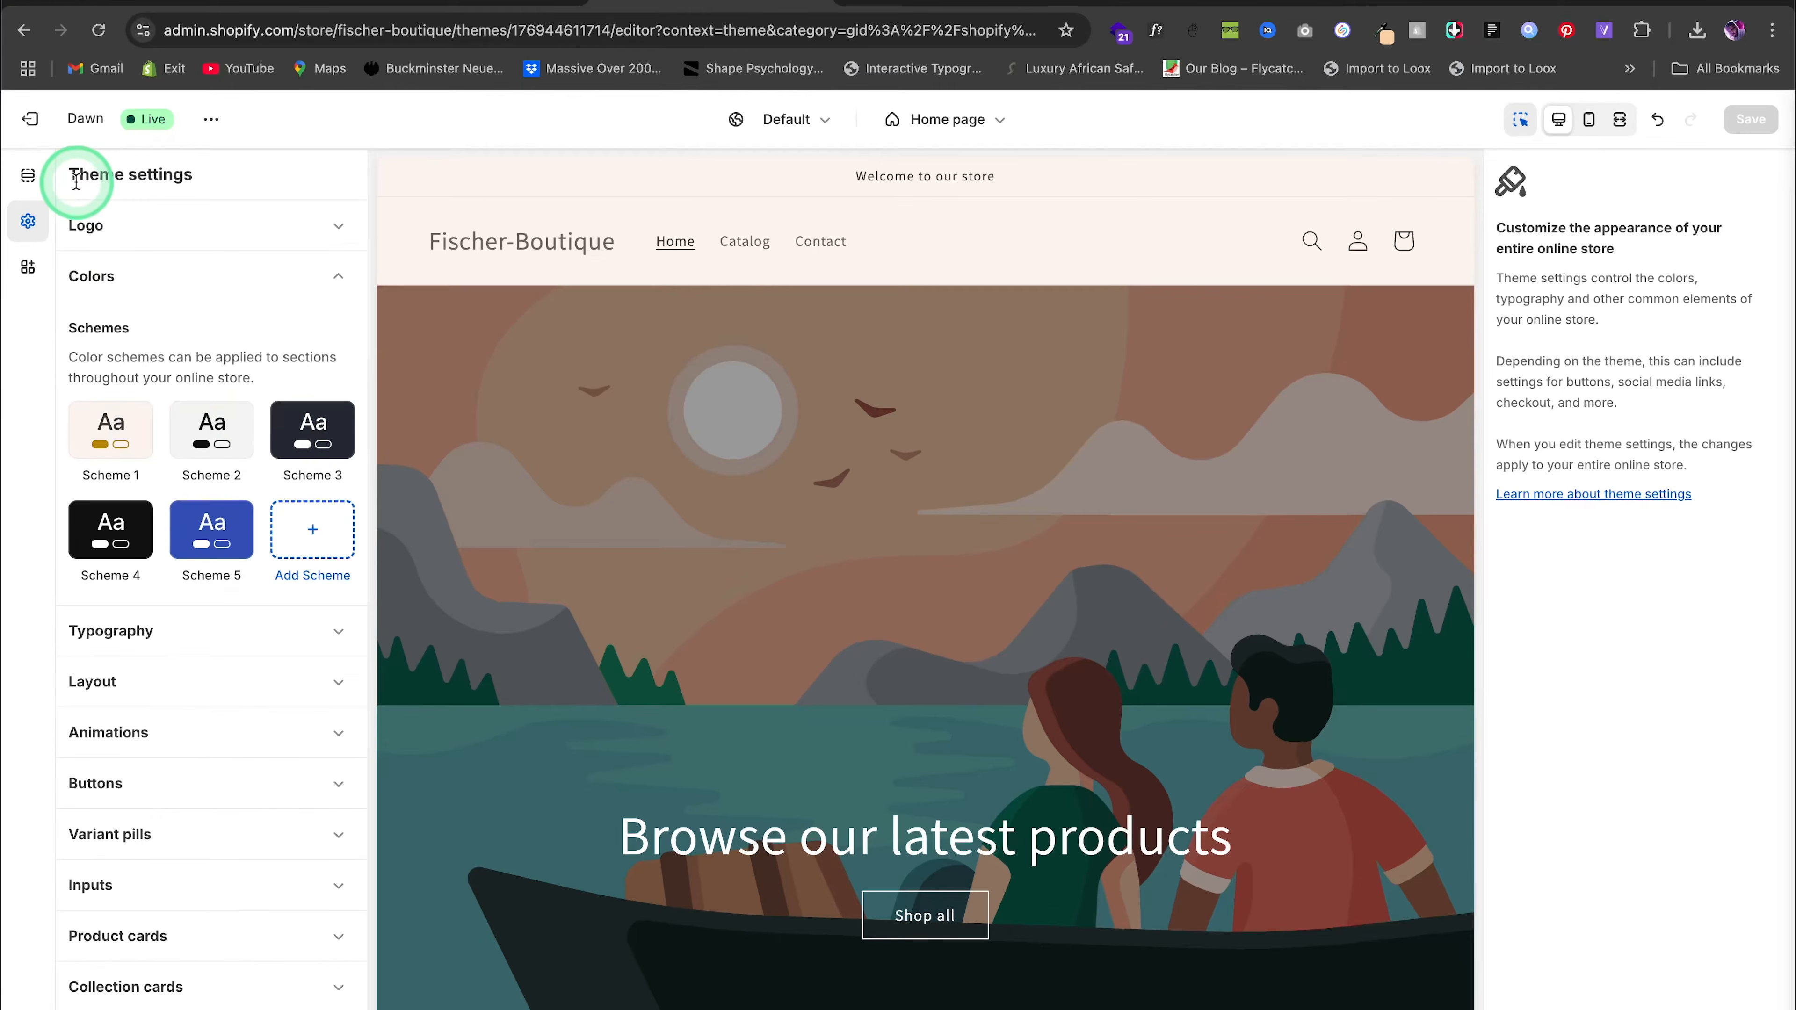
click(317, 428)
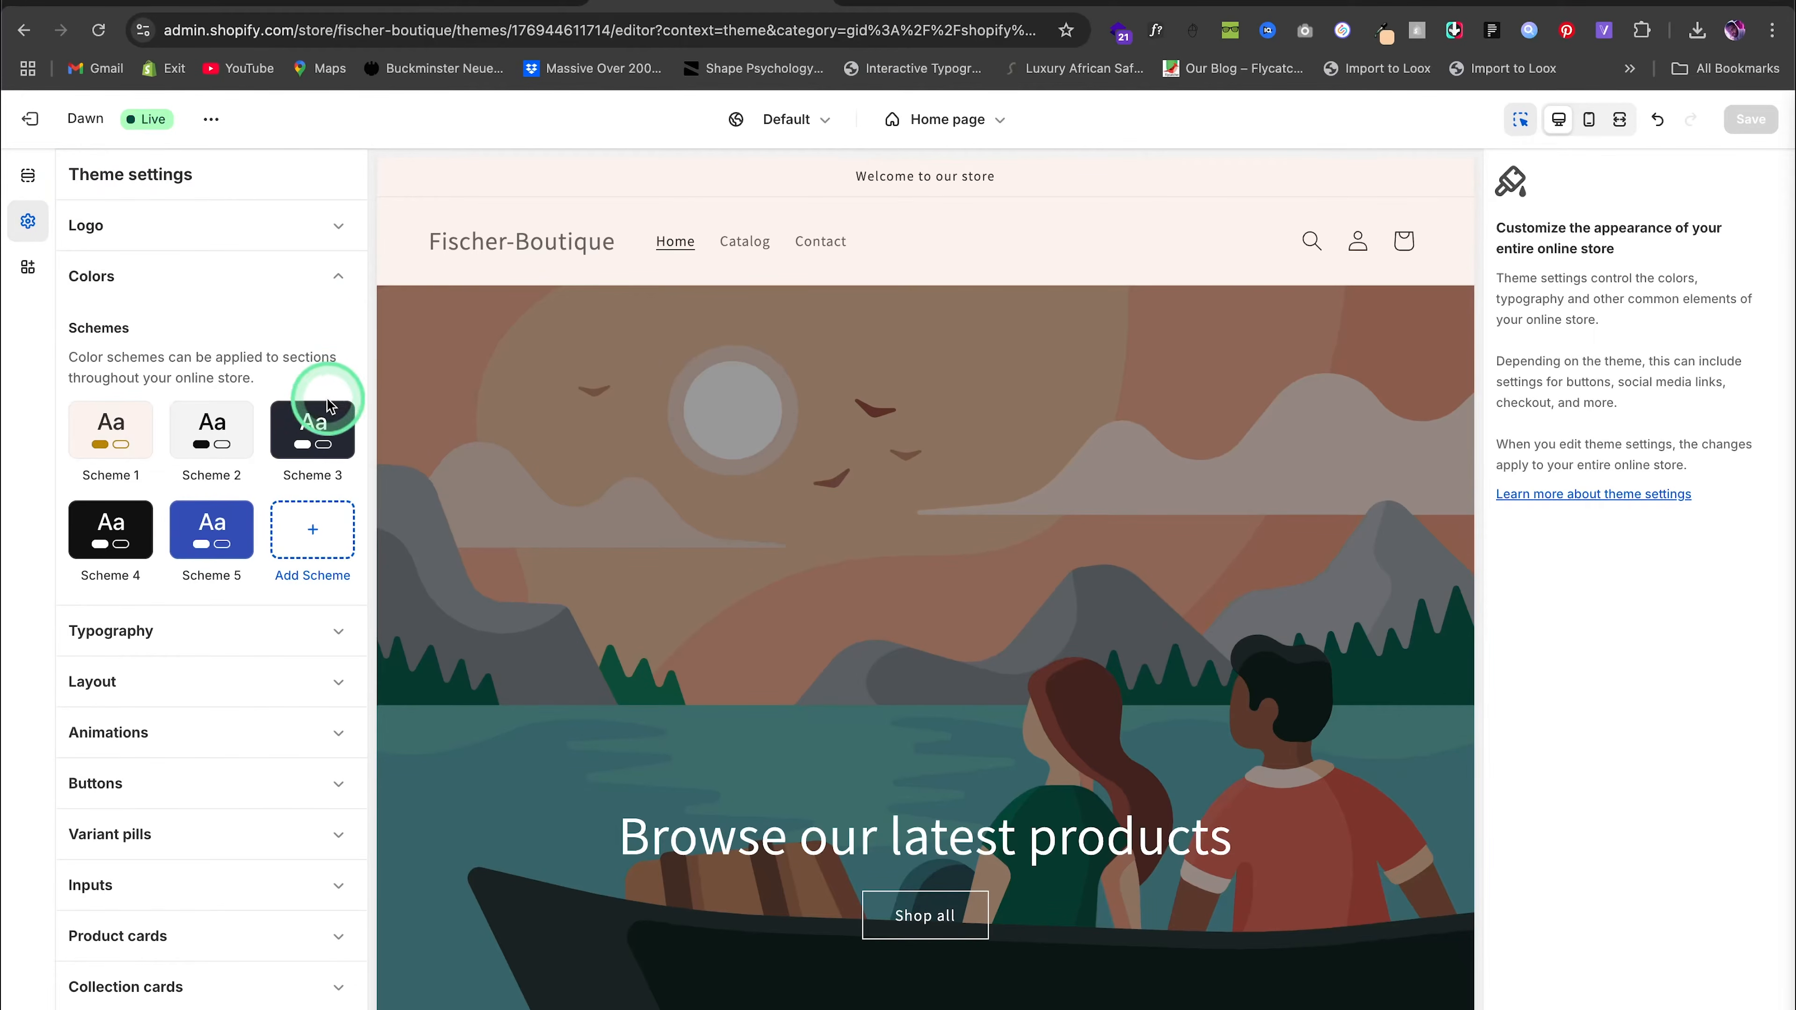
click(318, 430)
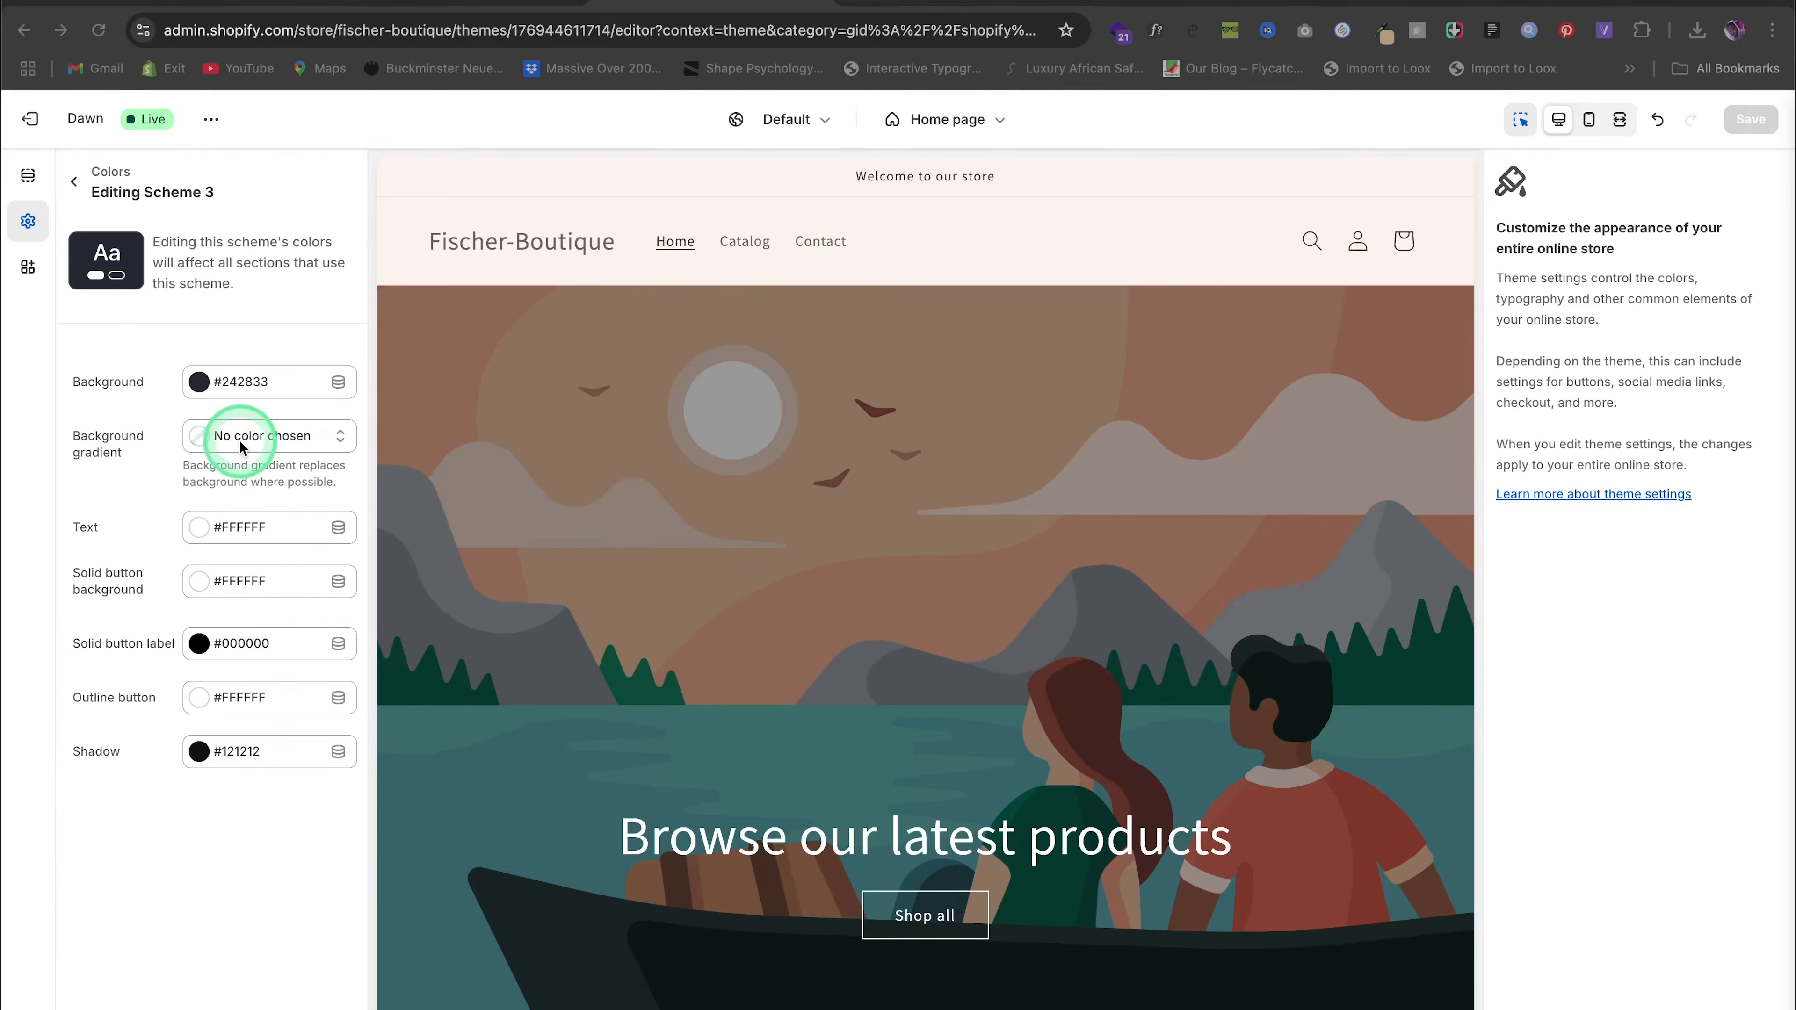
click(200, 385)
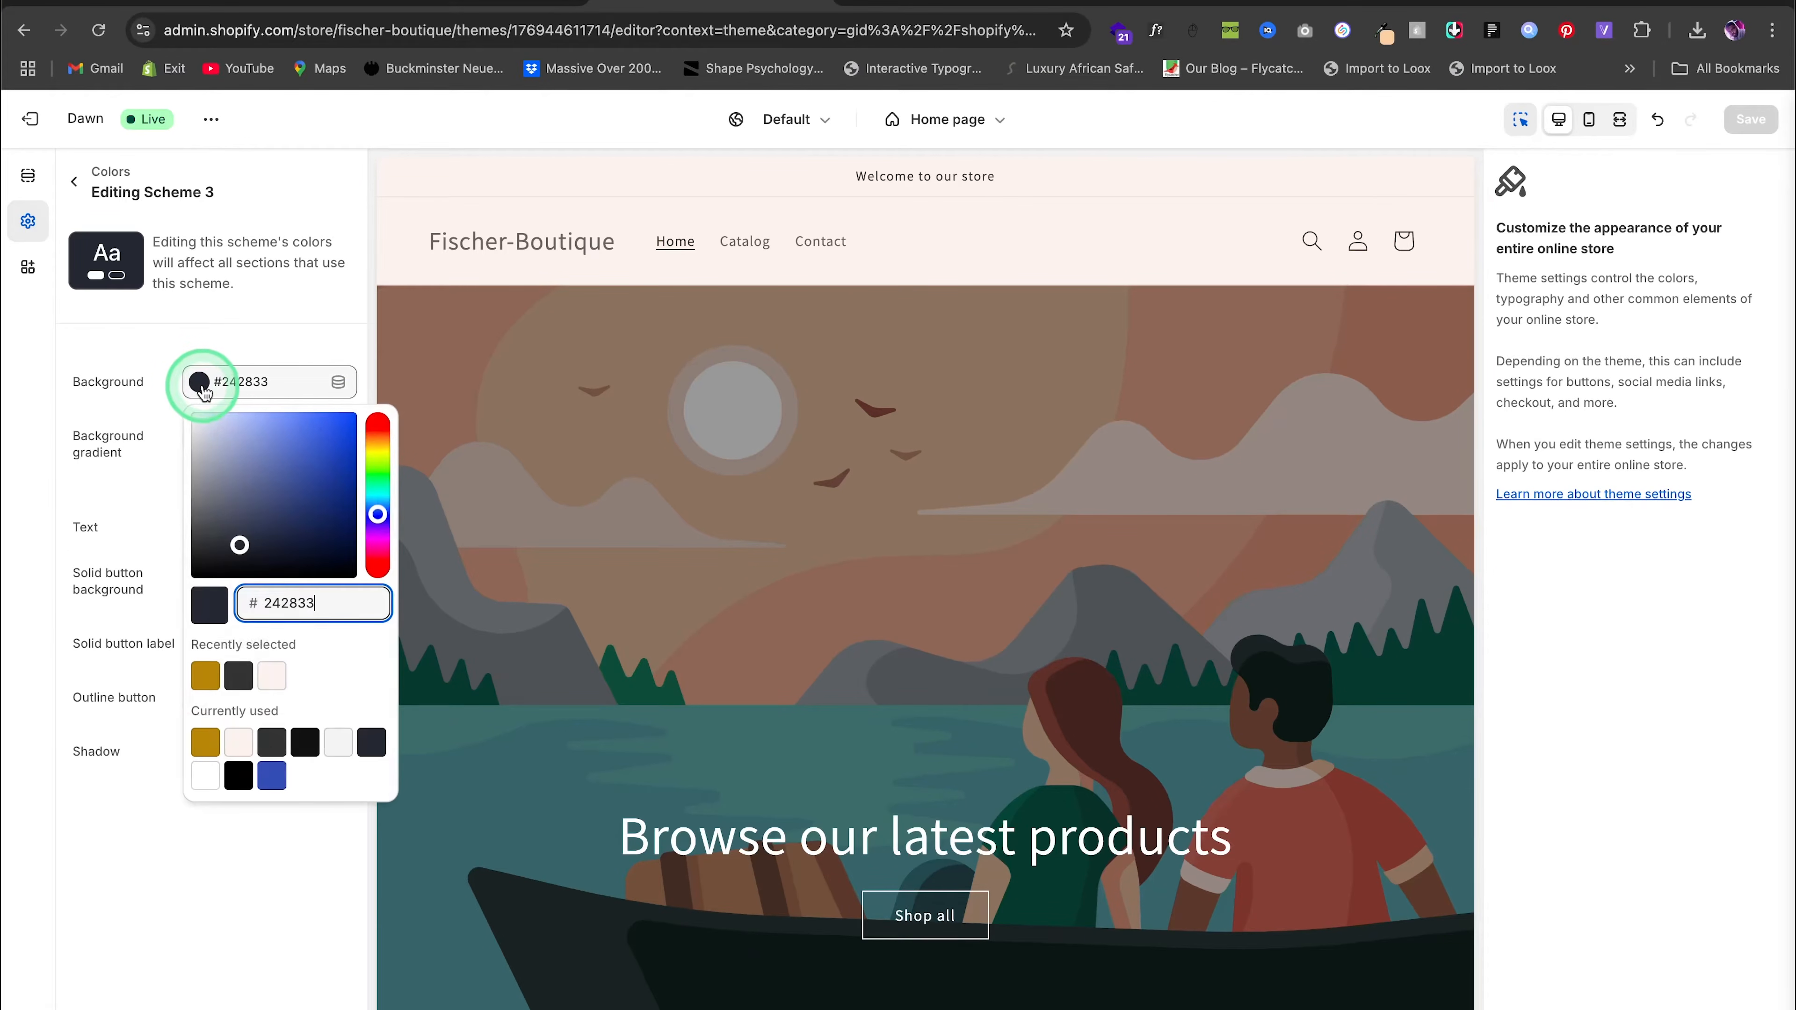
click(205, 676)
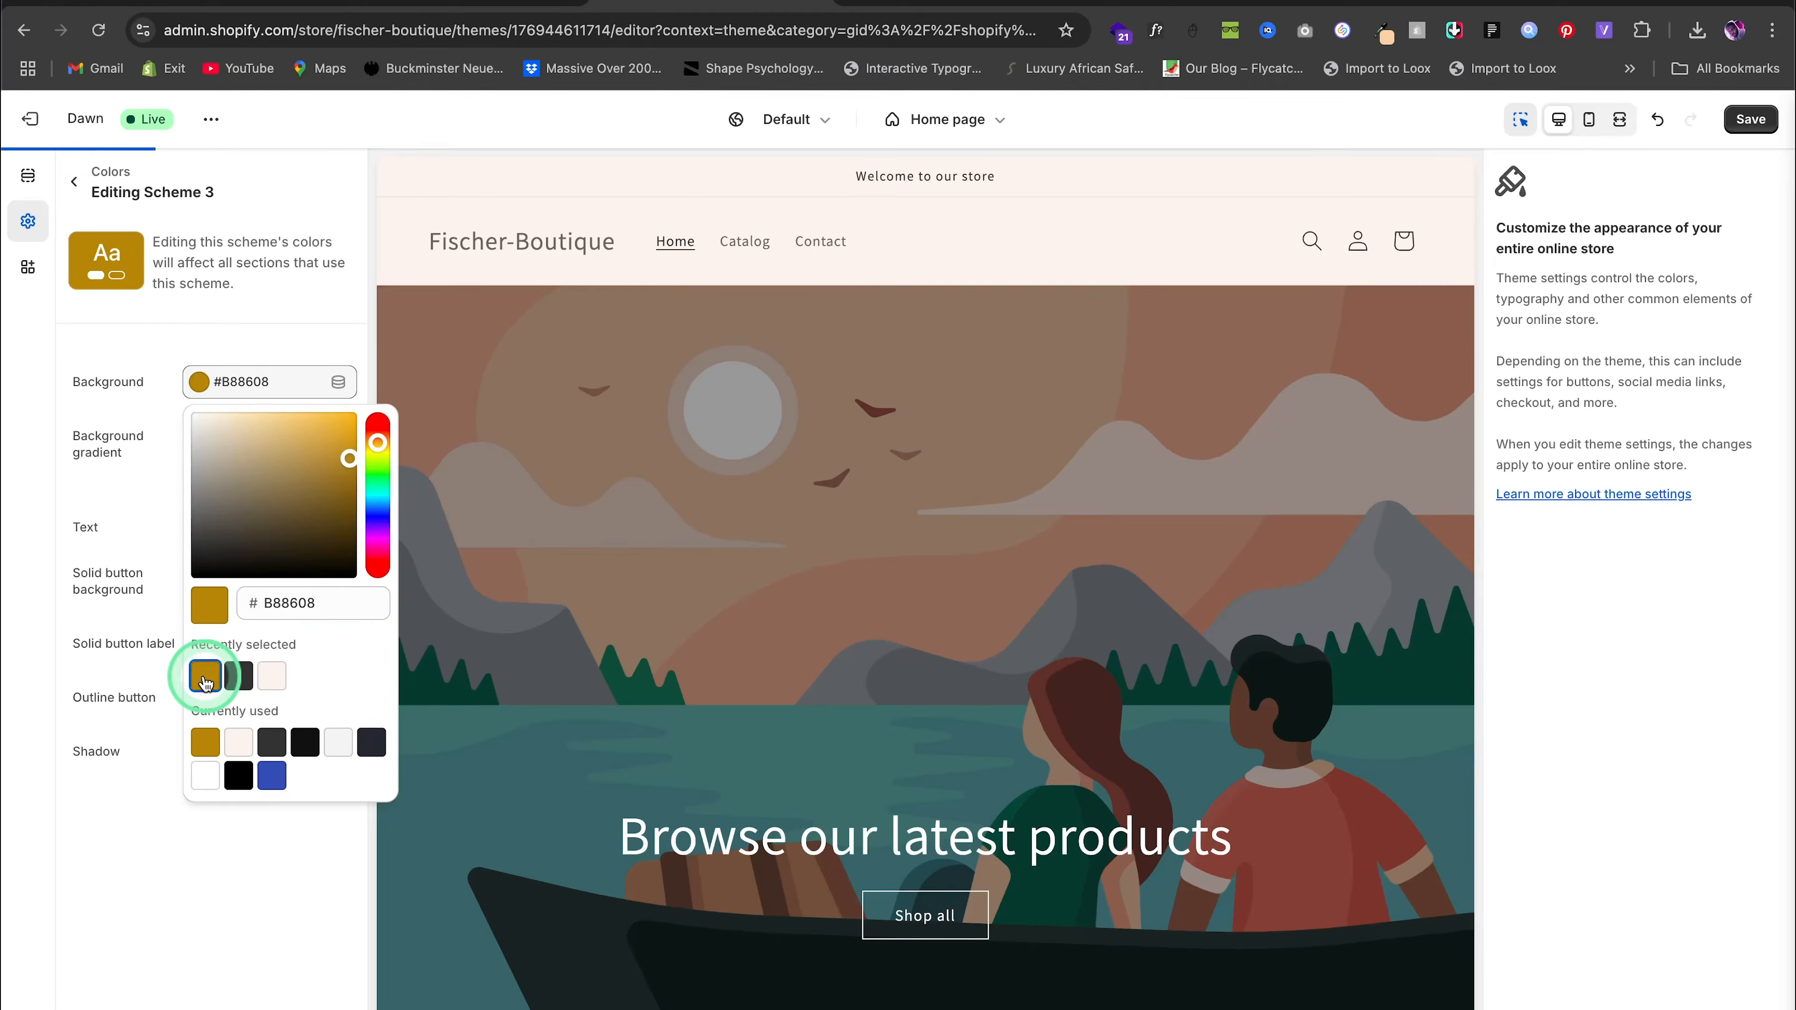
click(202, 529)
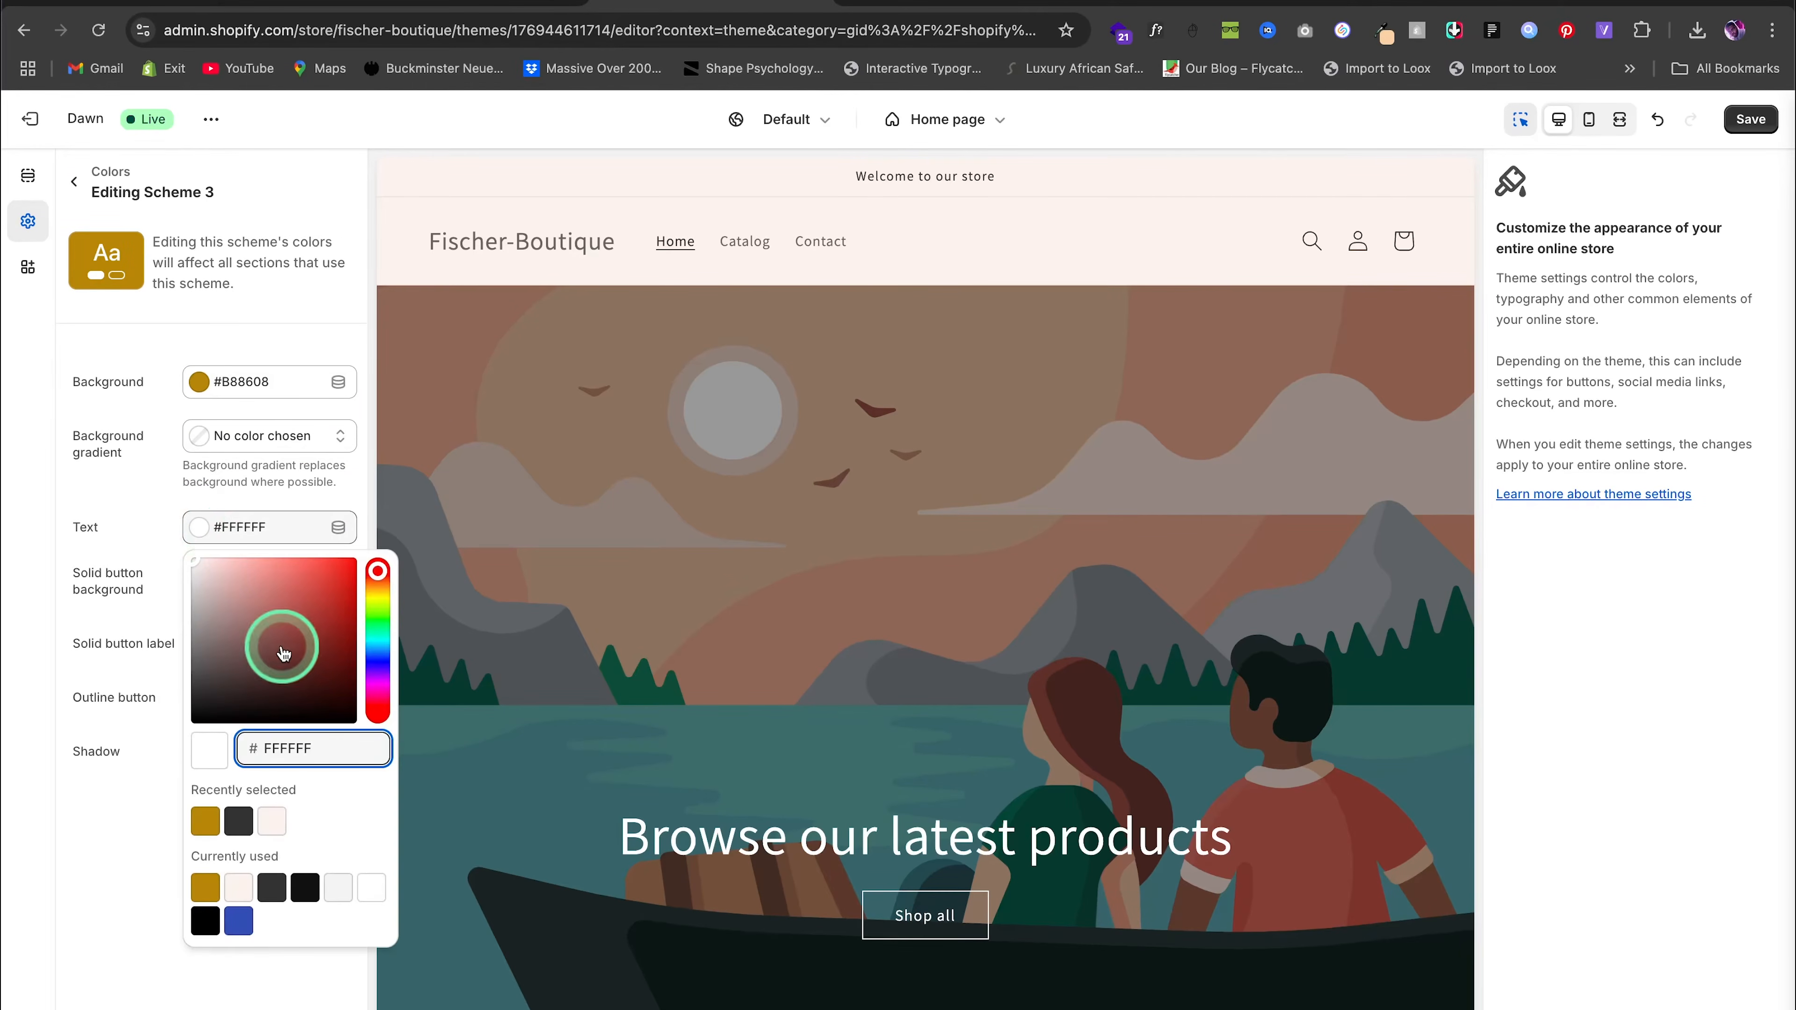
click(274, 821)
click(170, 649)
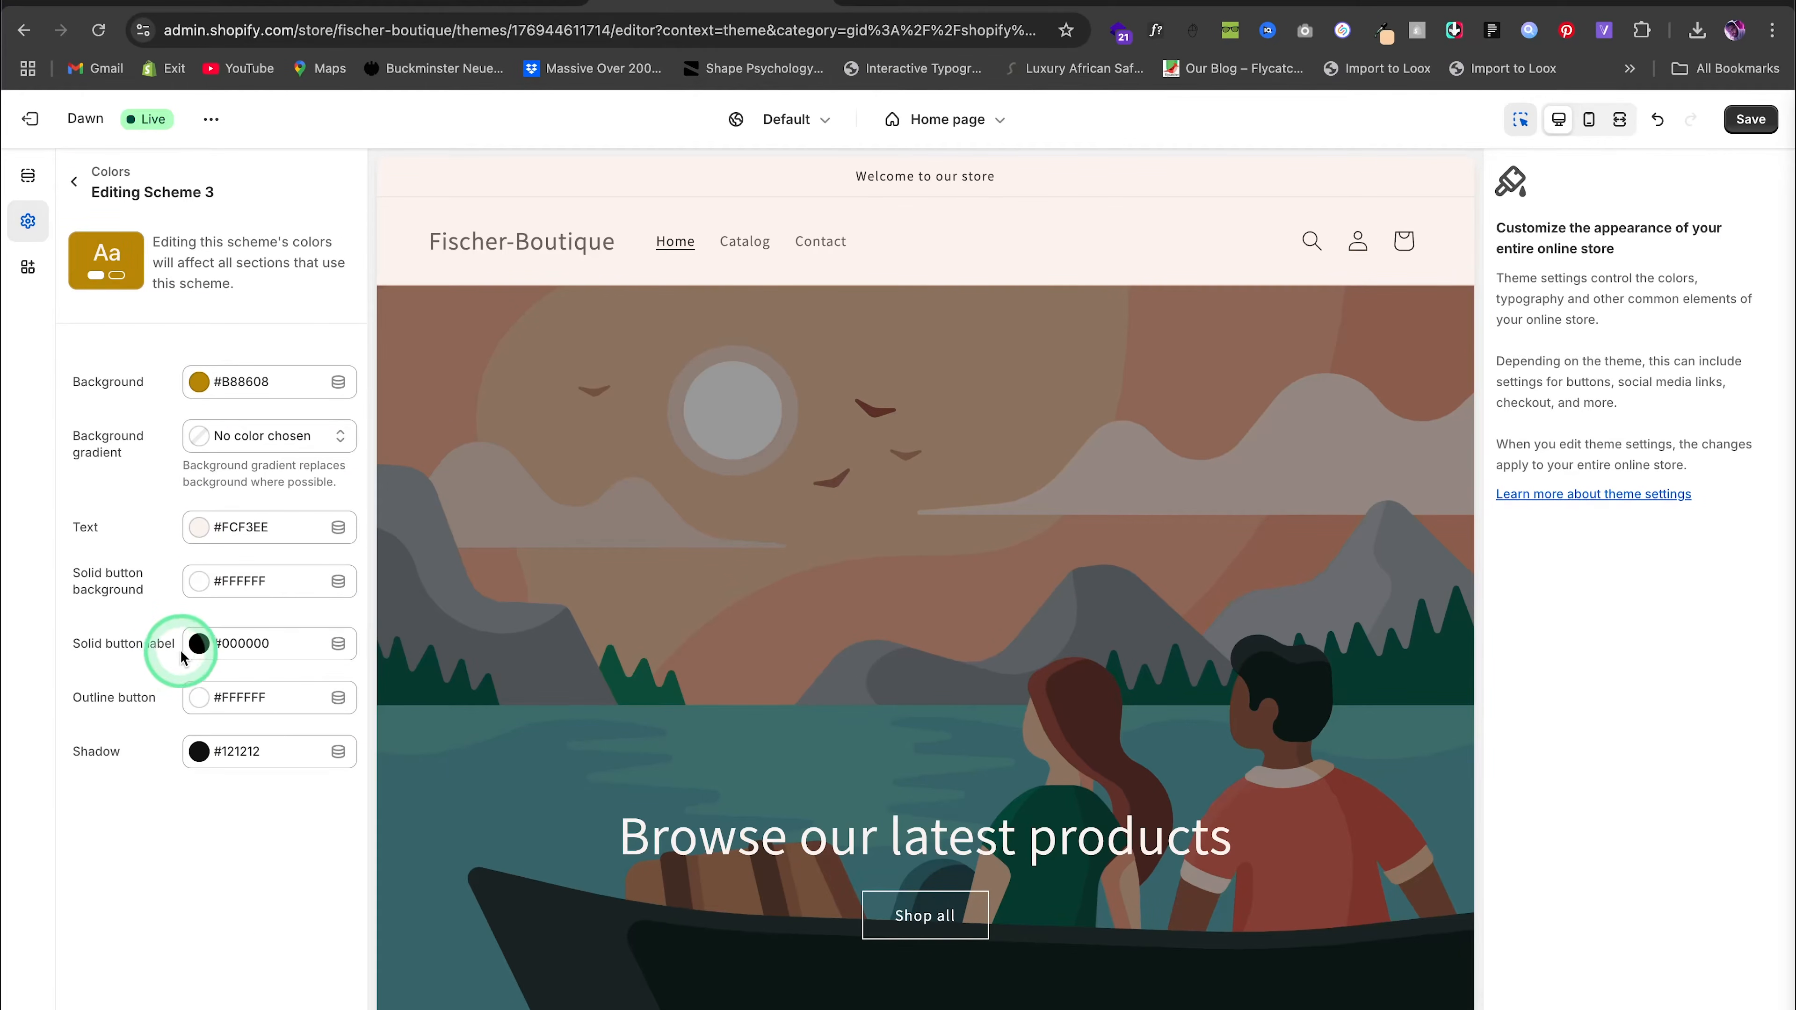
Set Scheme 3's solid button label to #FCF3EE and outline button to #333333, and save the theme
click(201, 644)
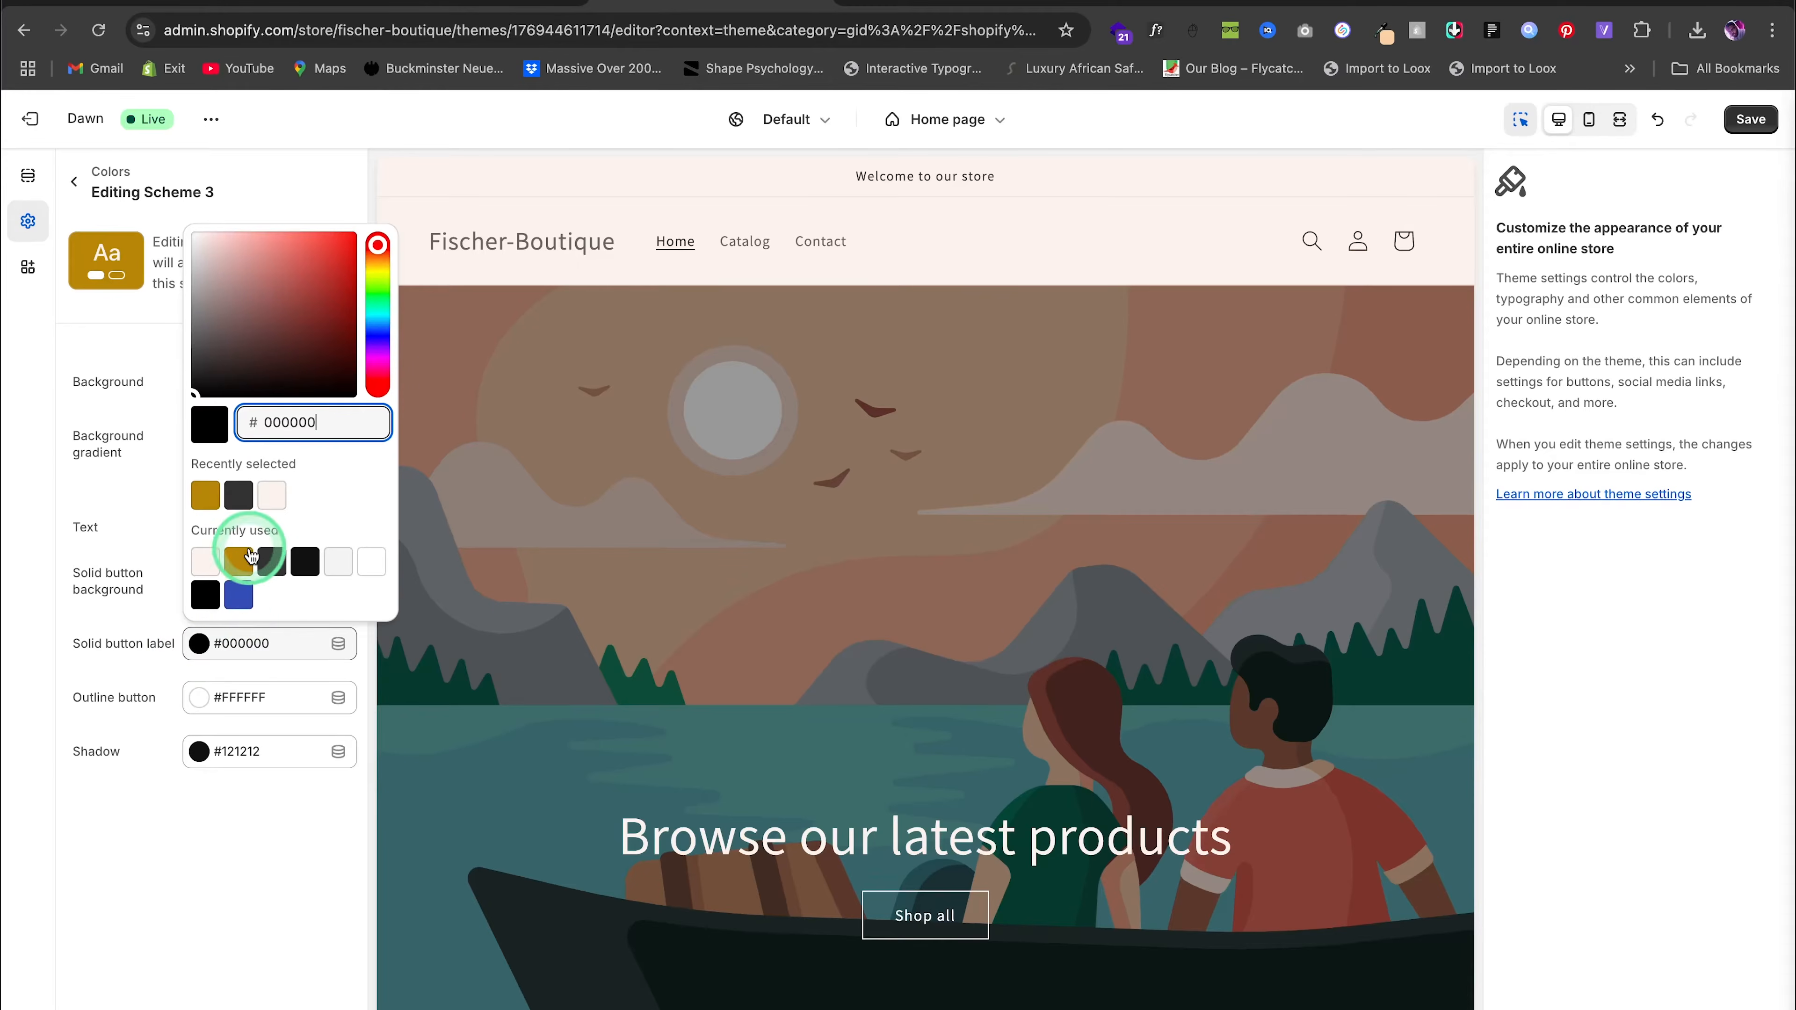
click(275, 499)
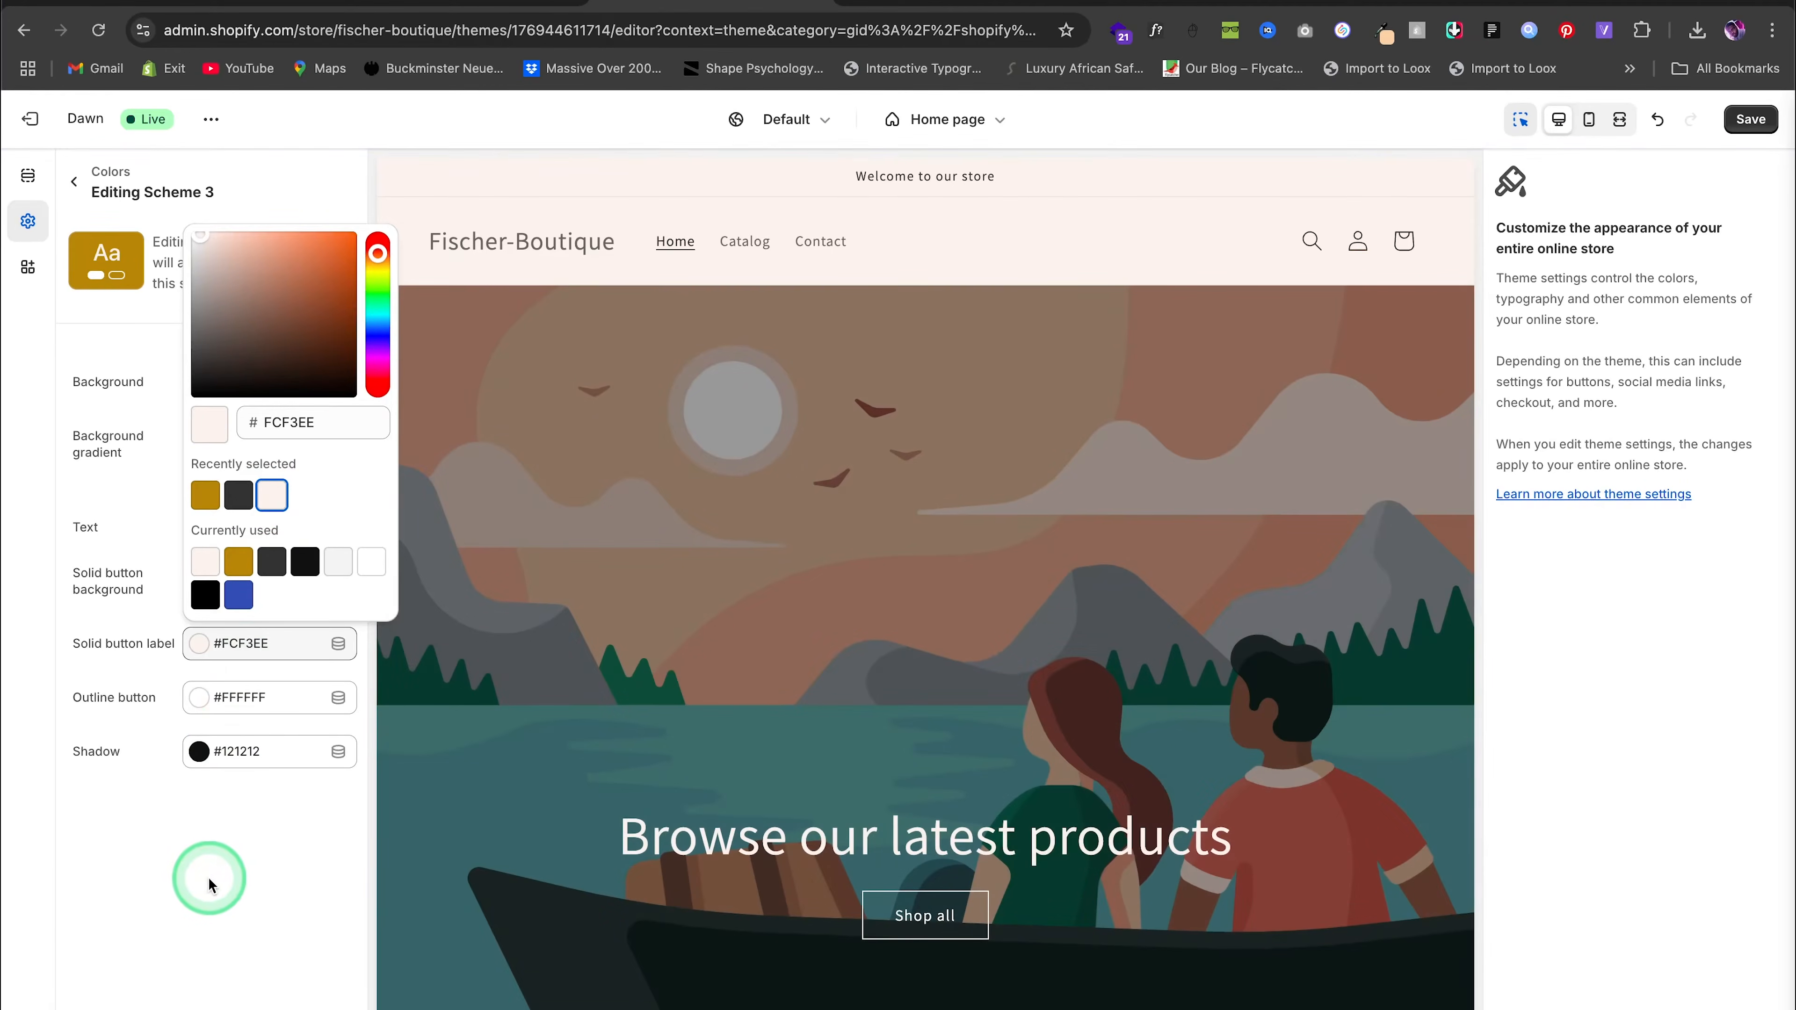
click(208, 884)
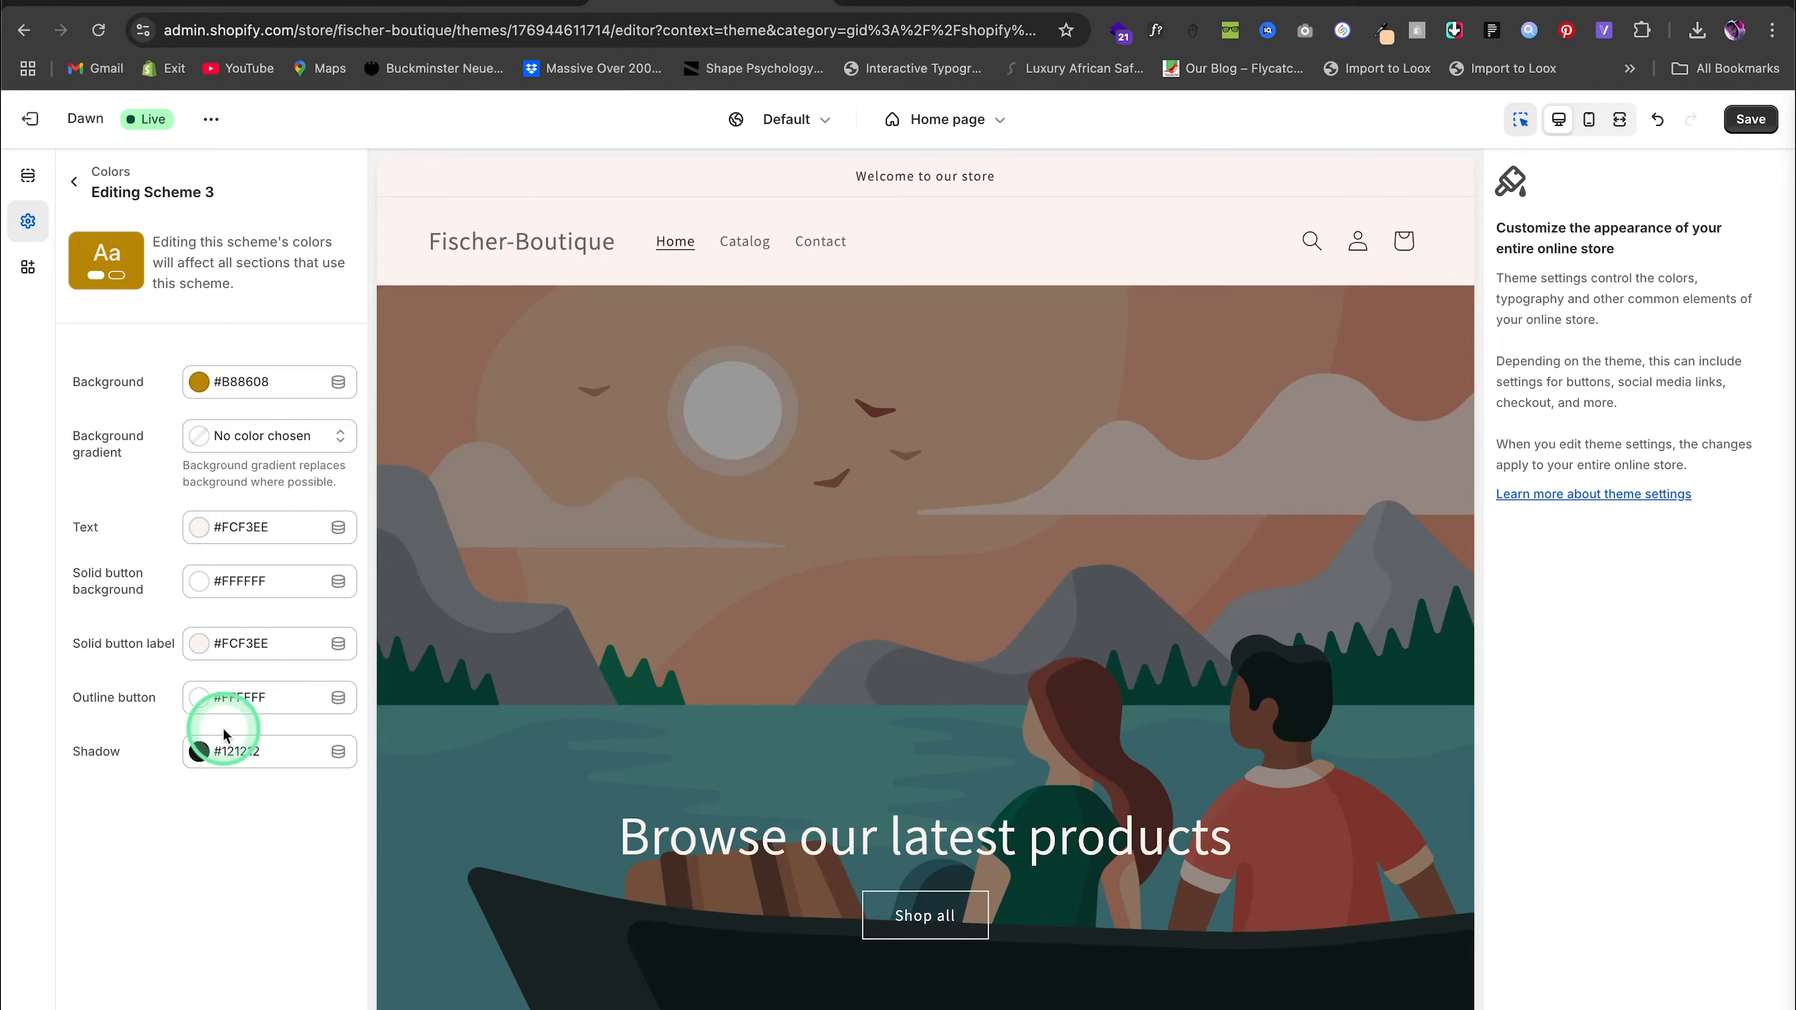
click(199, 697)
click(272, 614)
click(151, 820)
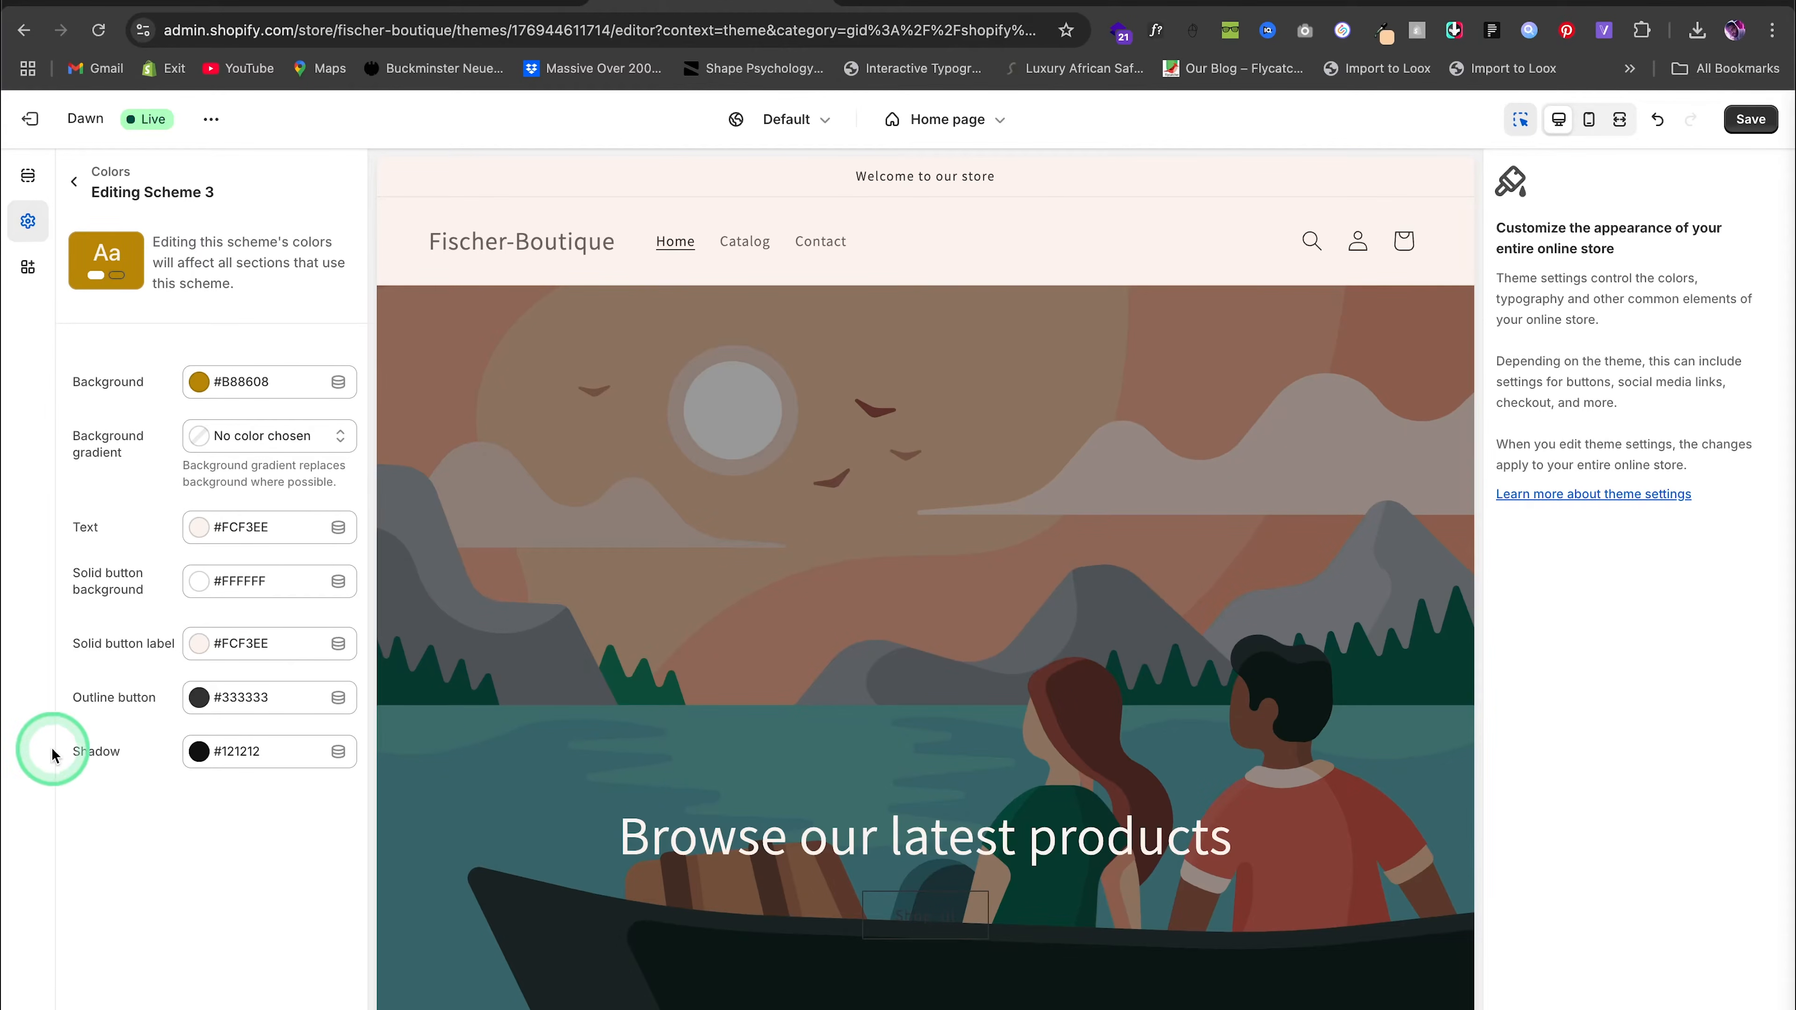
click(1750, 119)
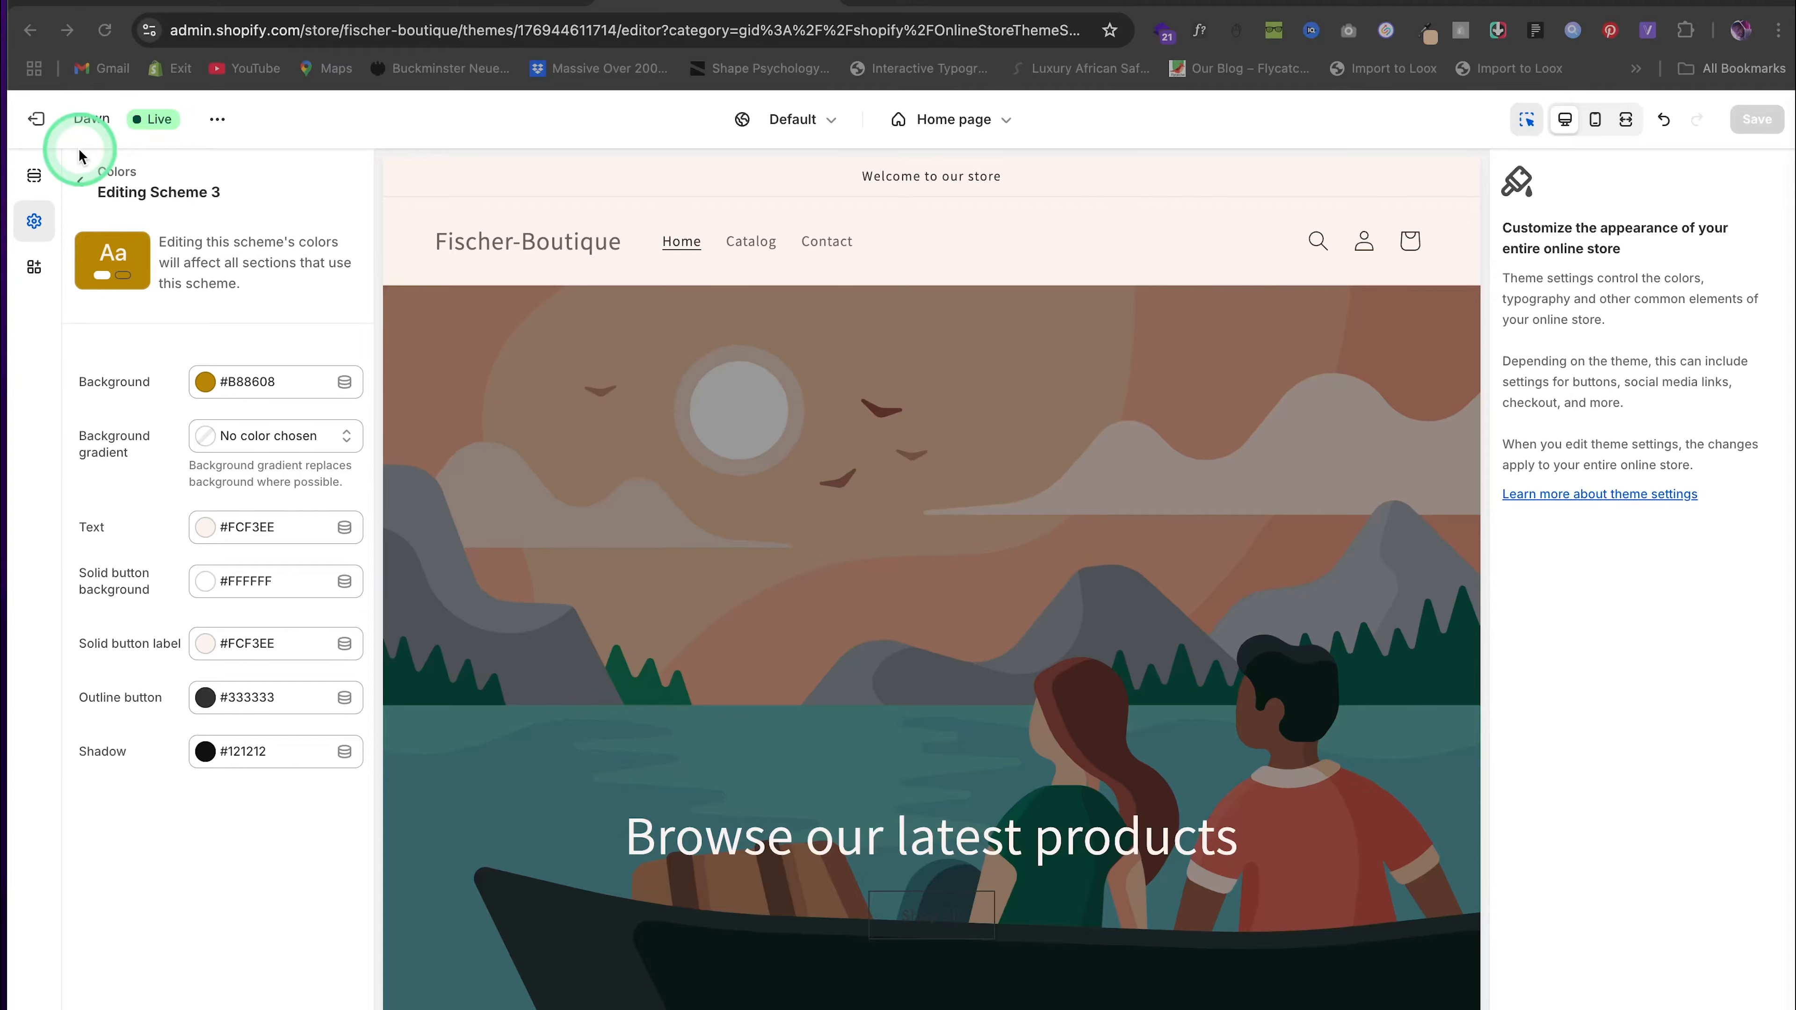
Leave the theme editor, search the apps for "google font" and install RT: Google Fonts, Custom Fonts
click(37, 119)
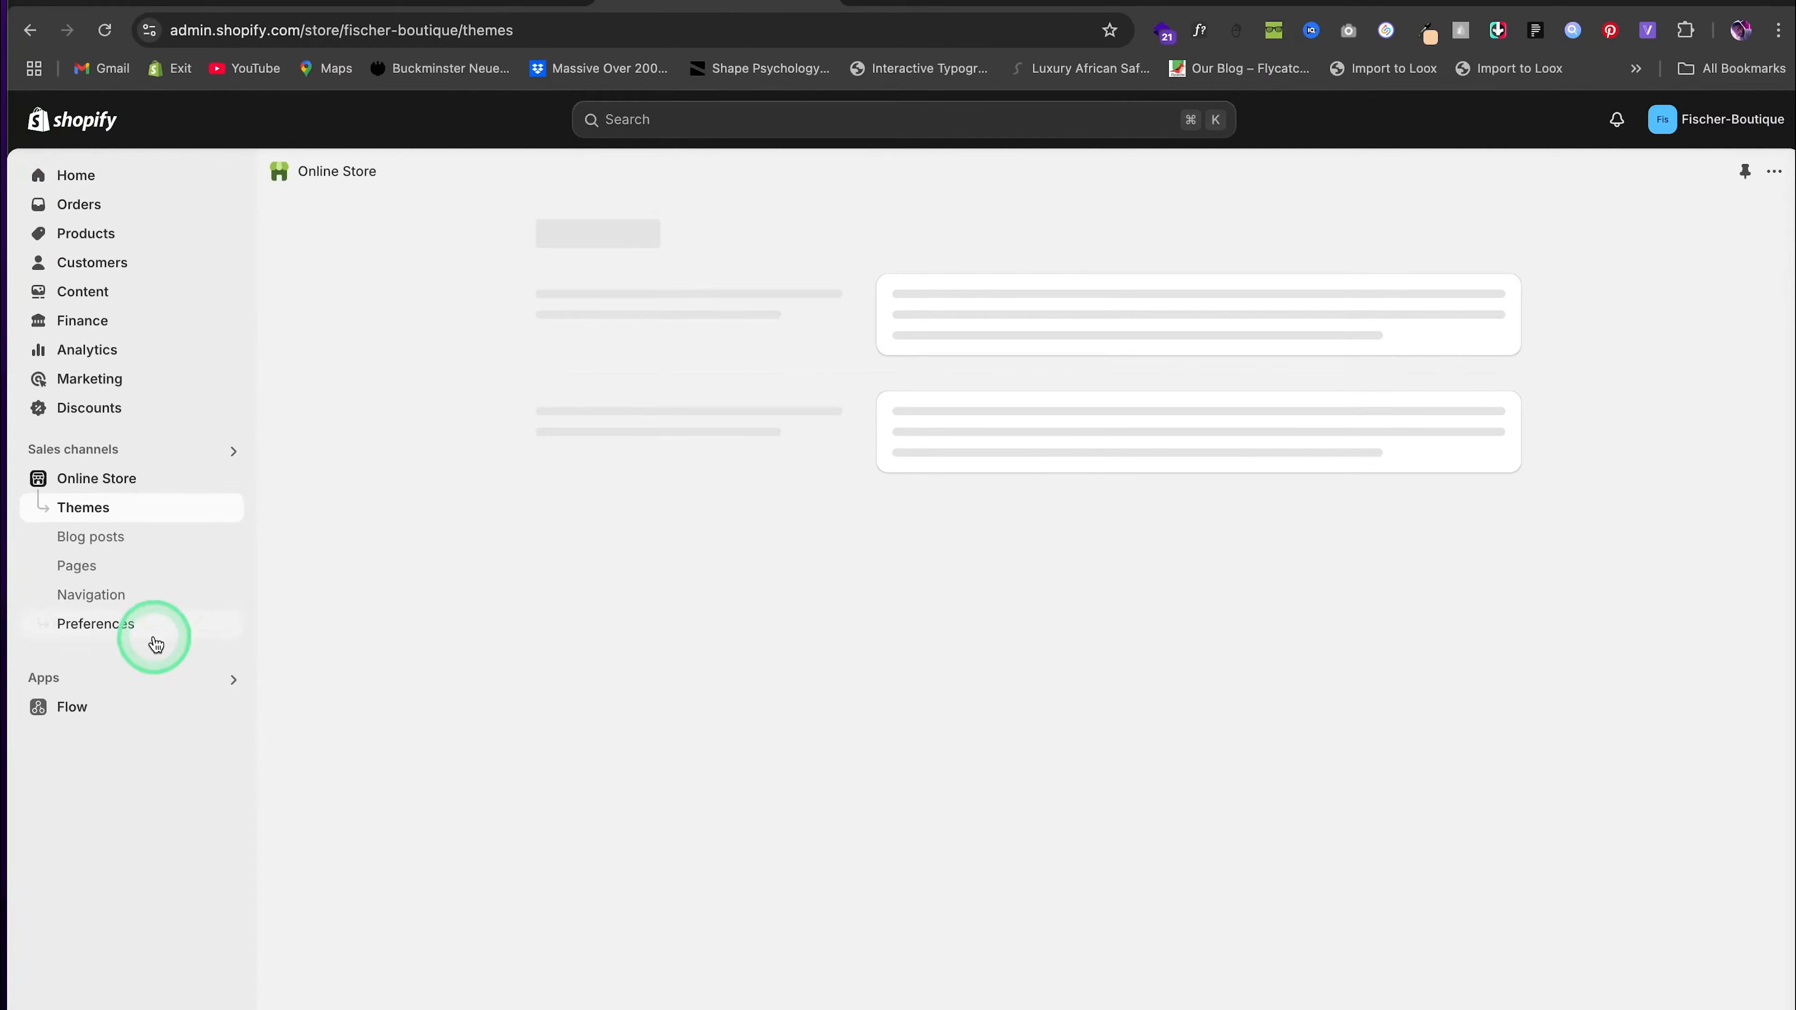
click(84, 681)
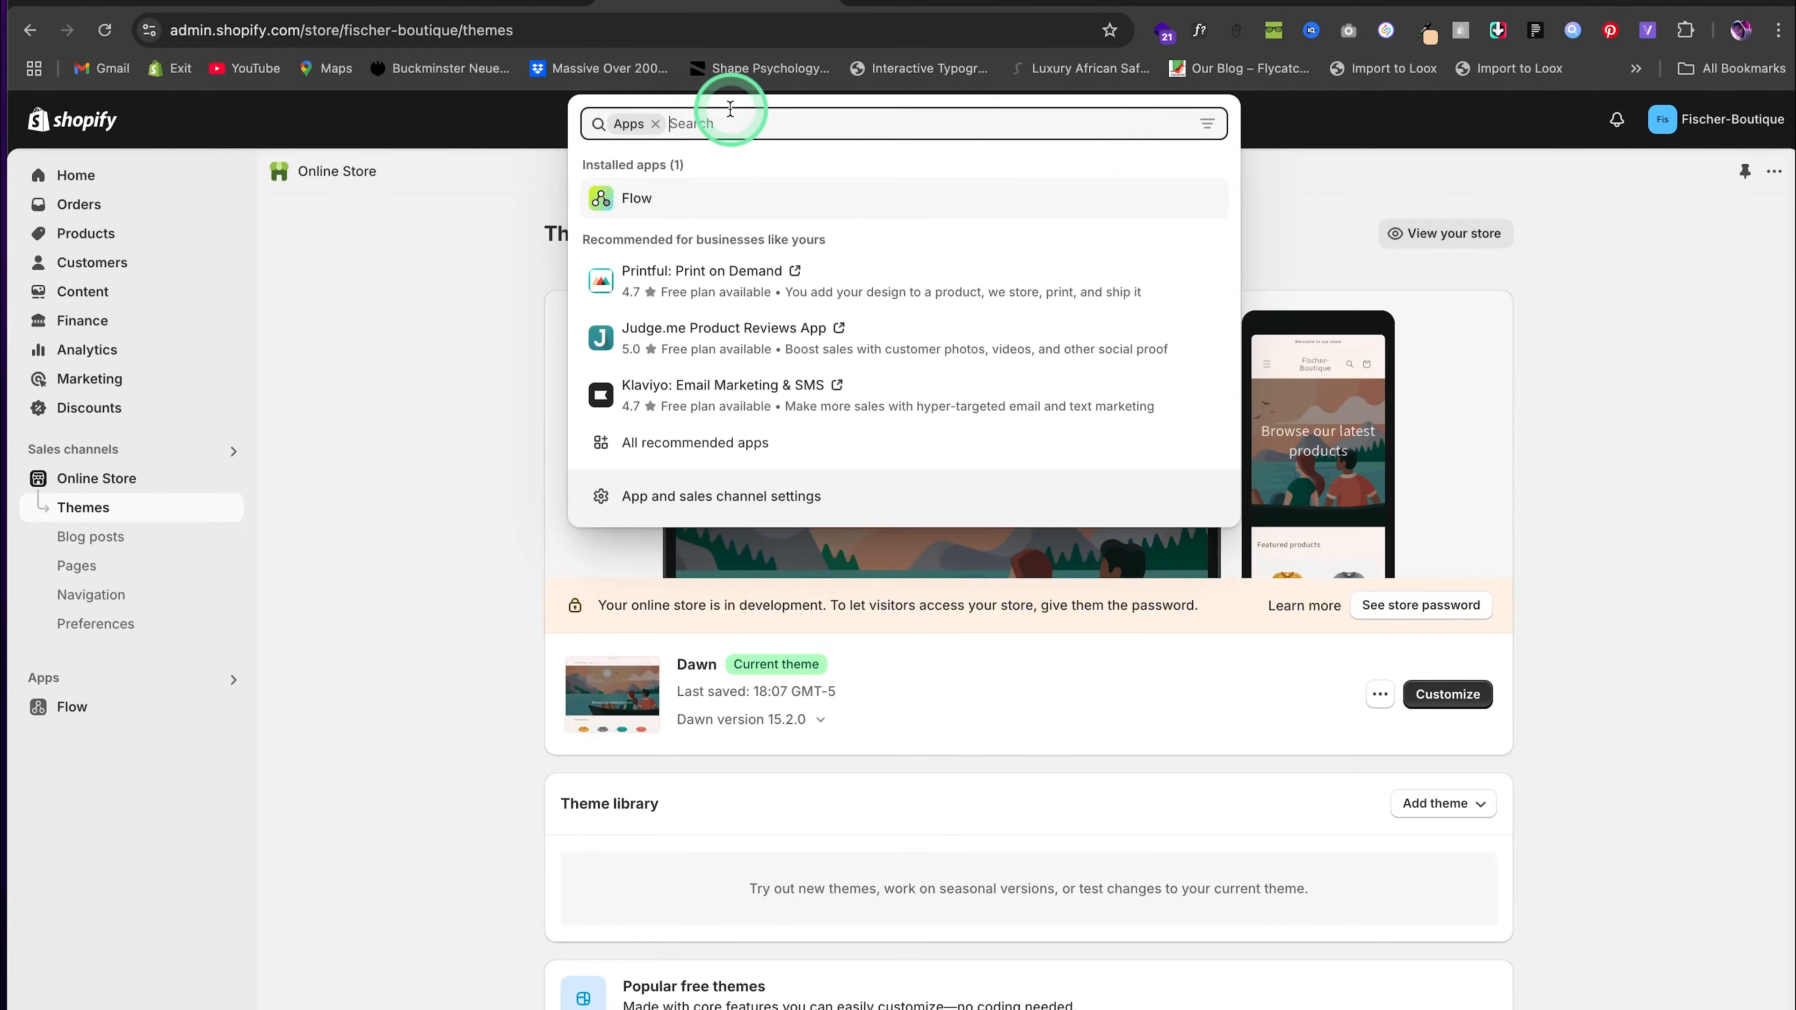
text(google font)
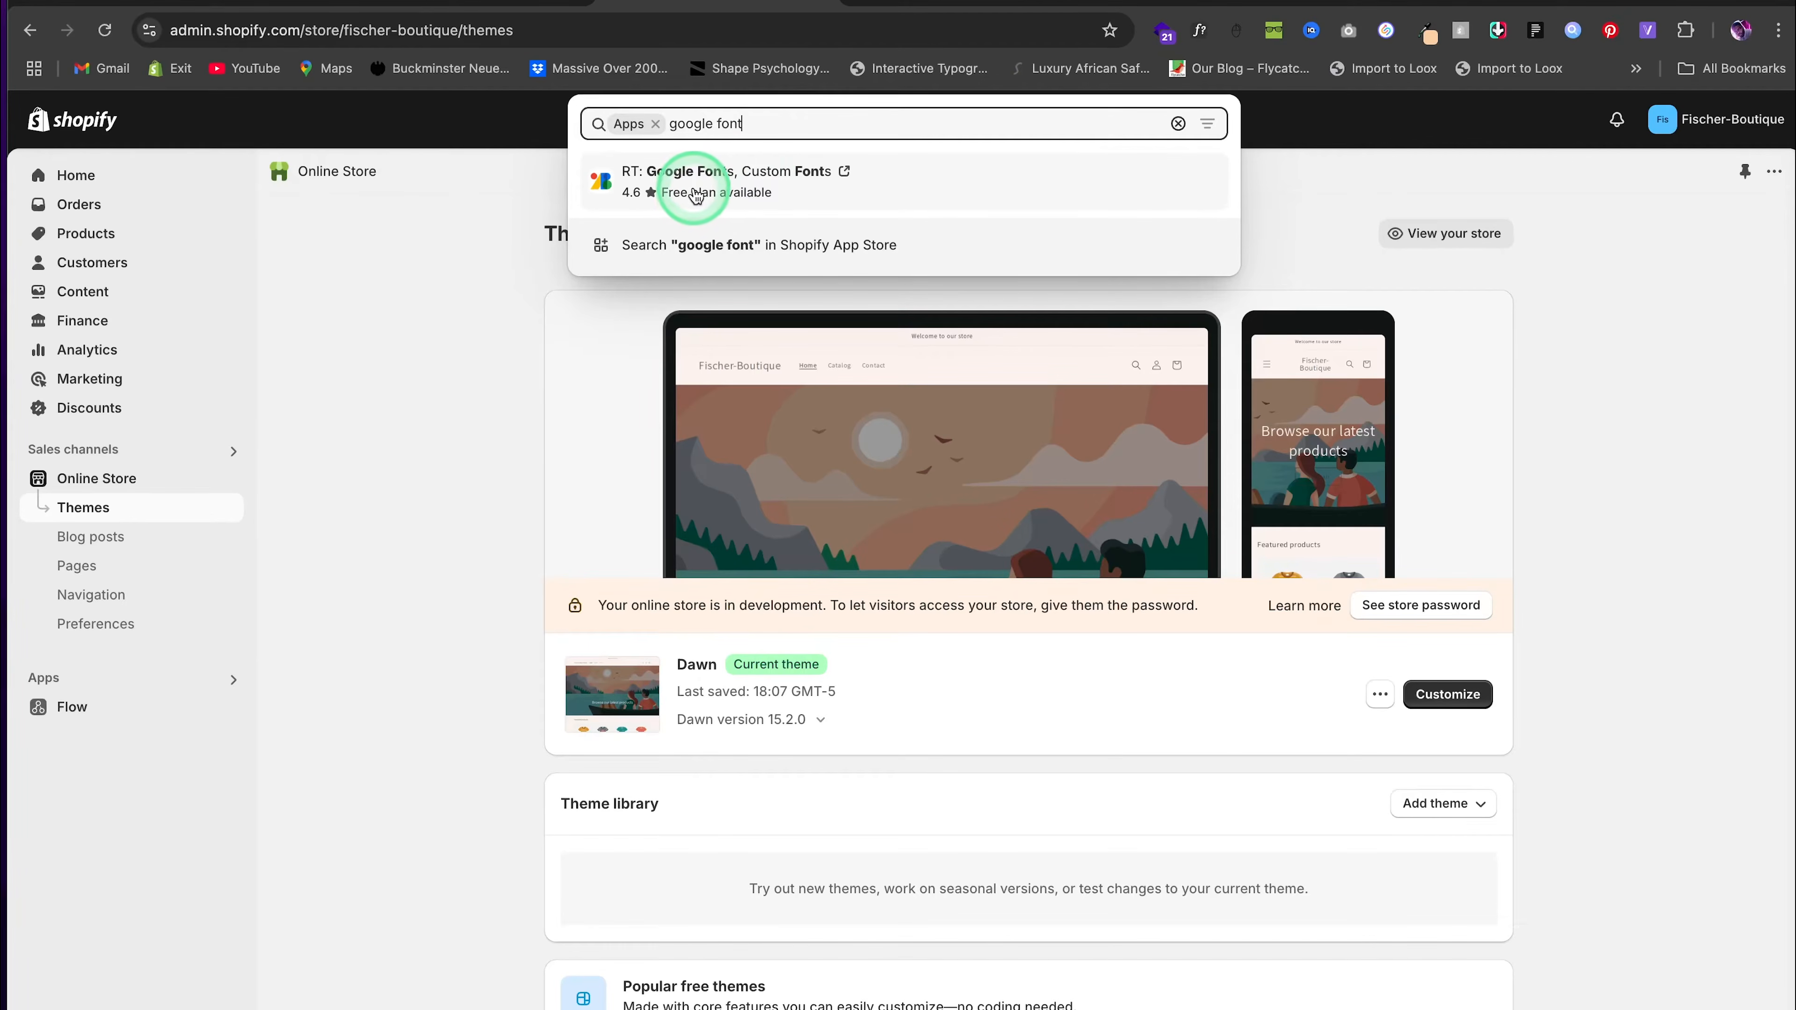
click(720, 183)
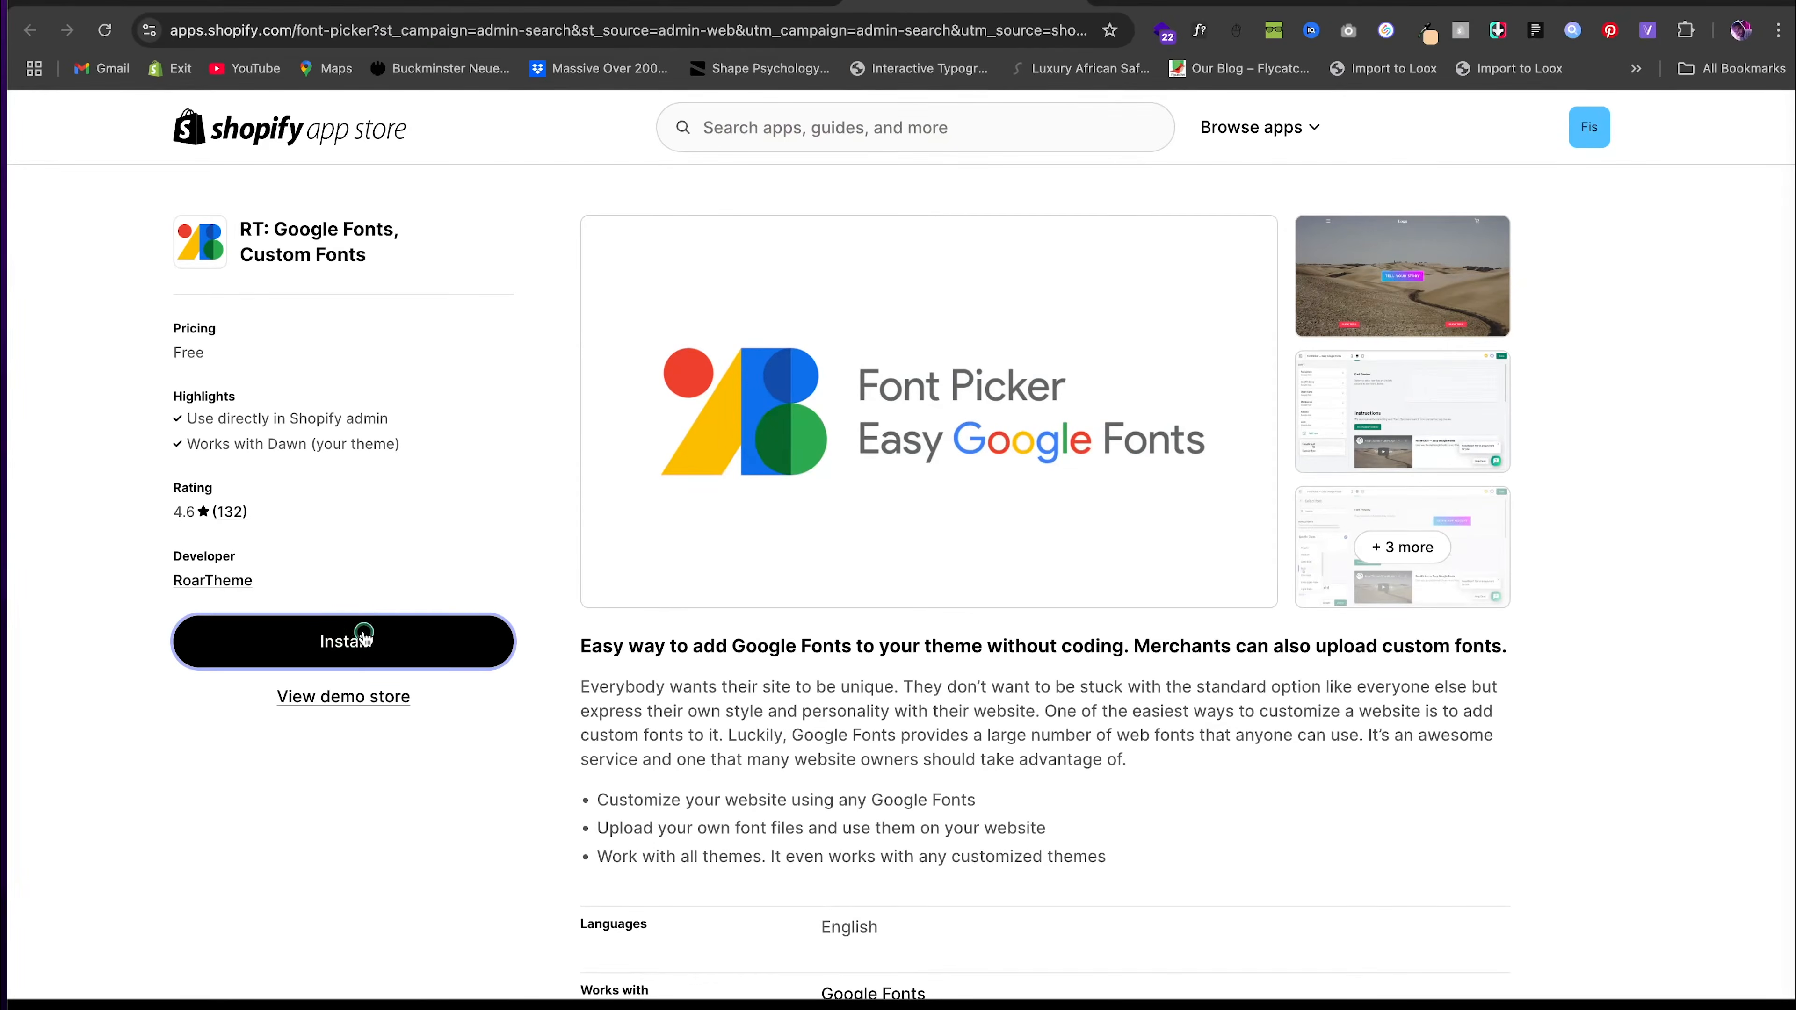
click(371, 617)
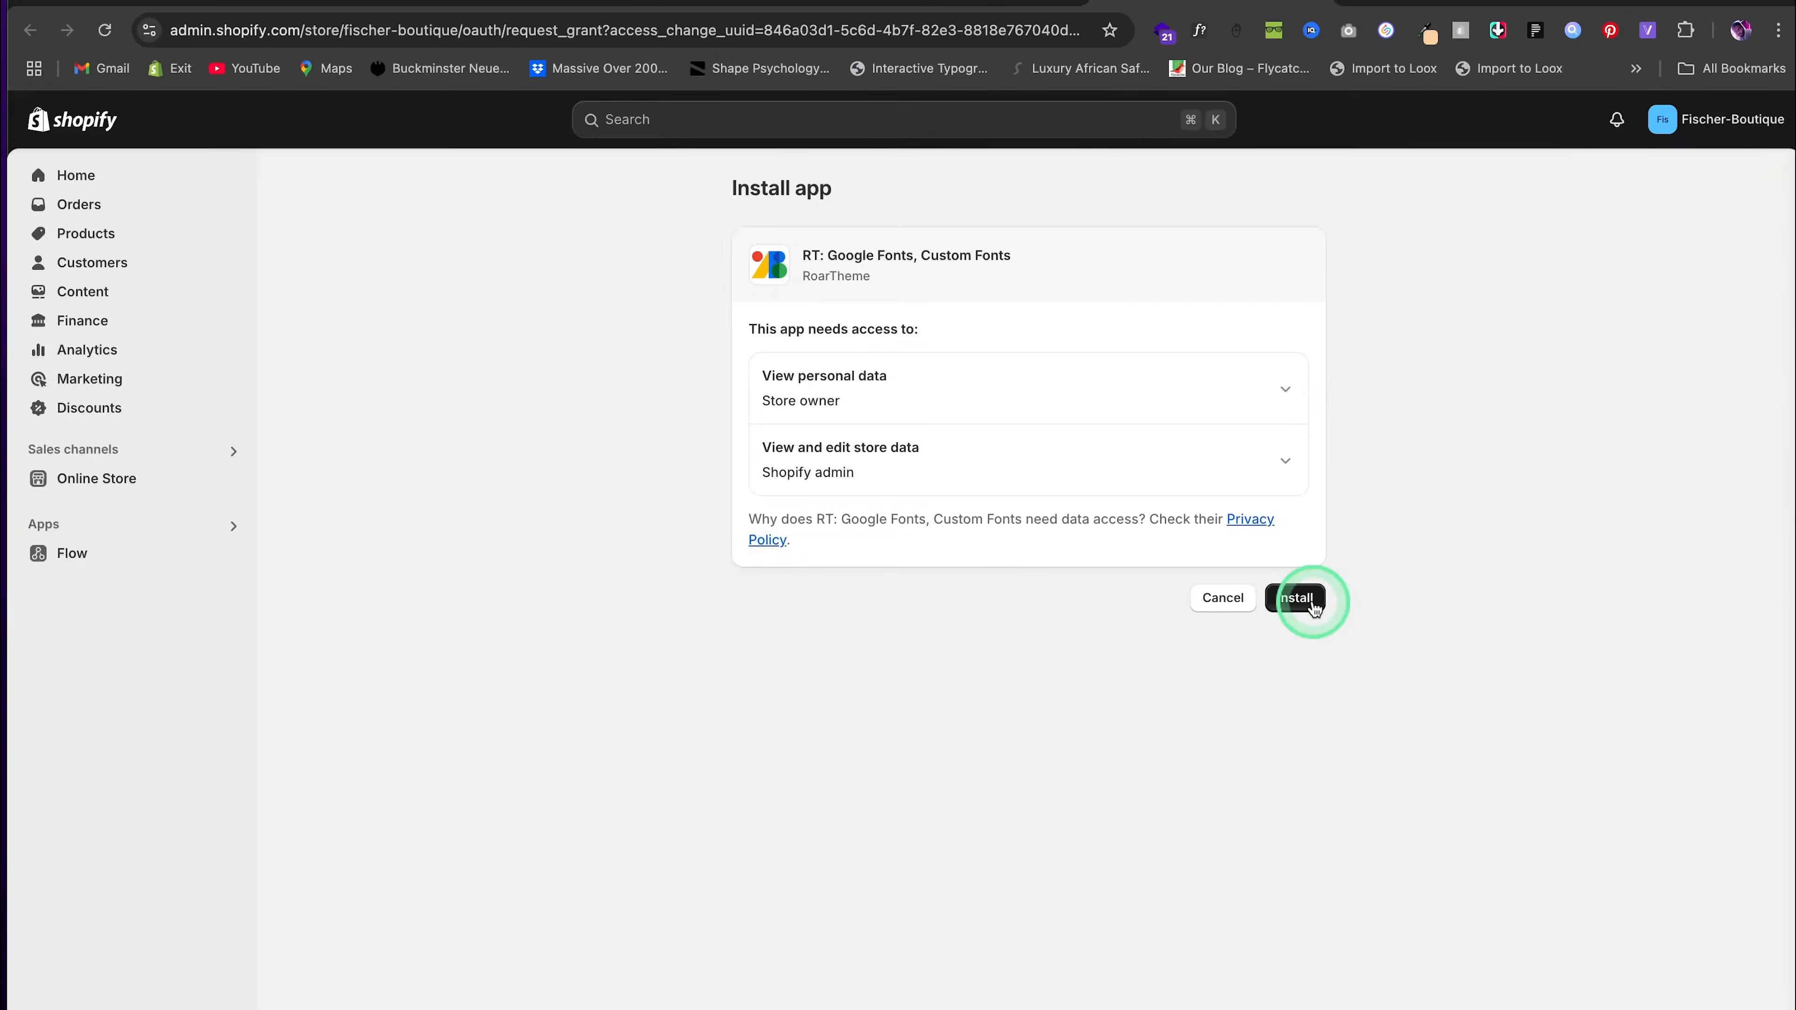
click(1307, 602)
Enable FontPicker in the Google Fonts app's editor and open its app embed in the online store's theme editor
scroll(815, 607, down, 3)
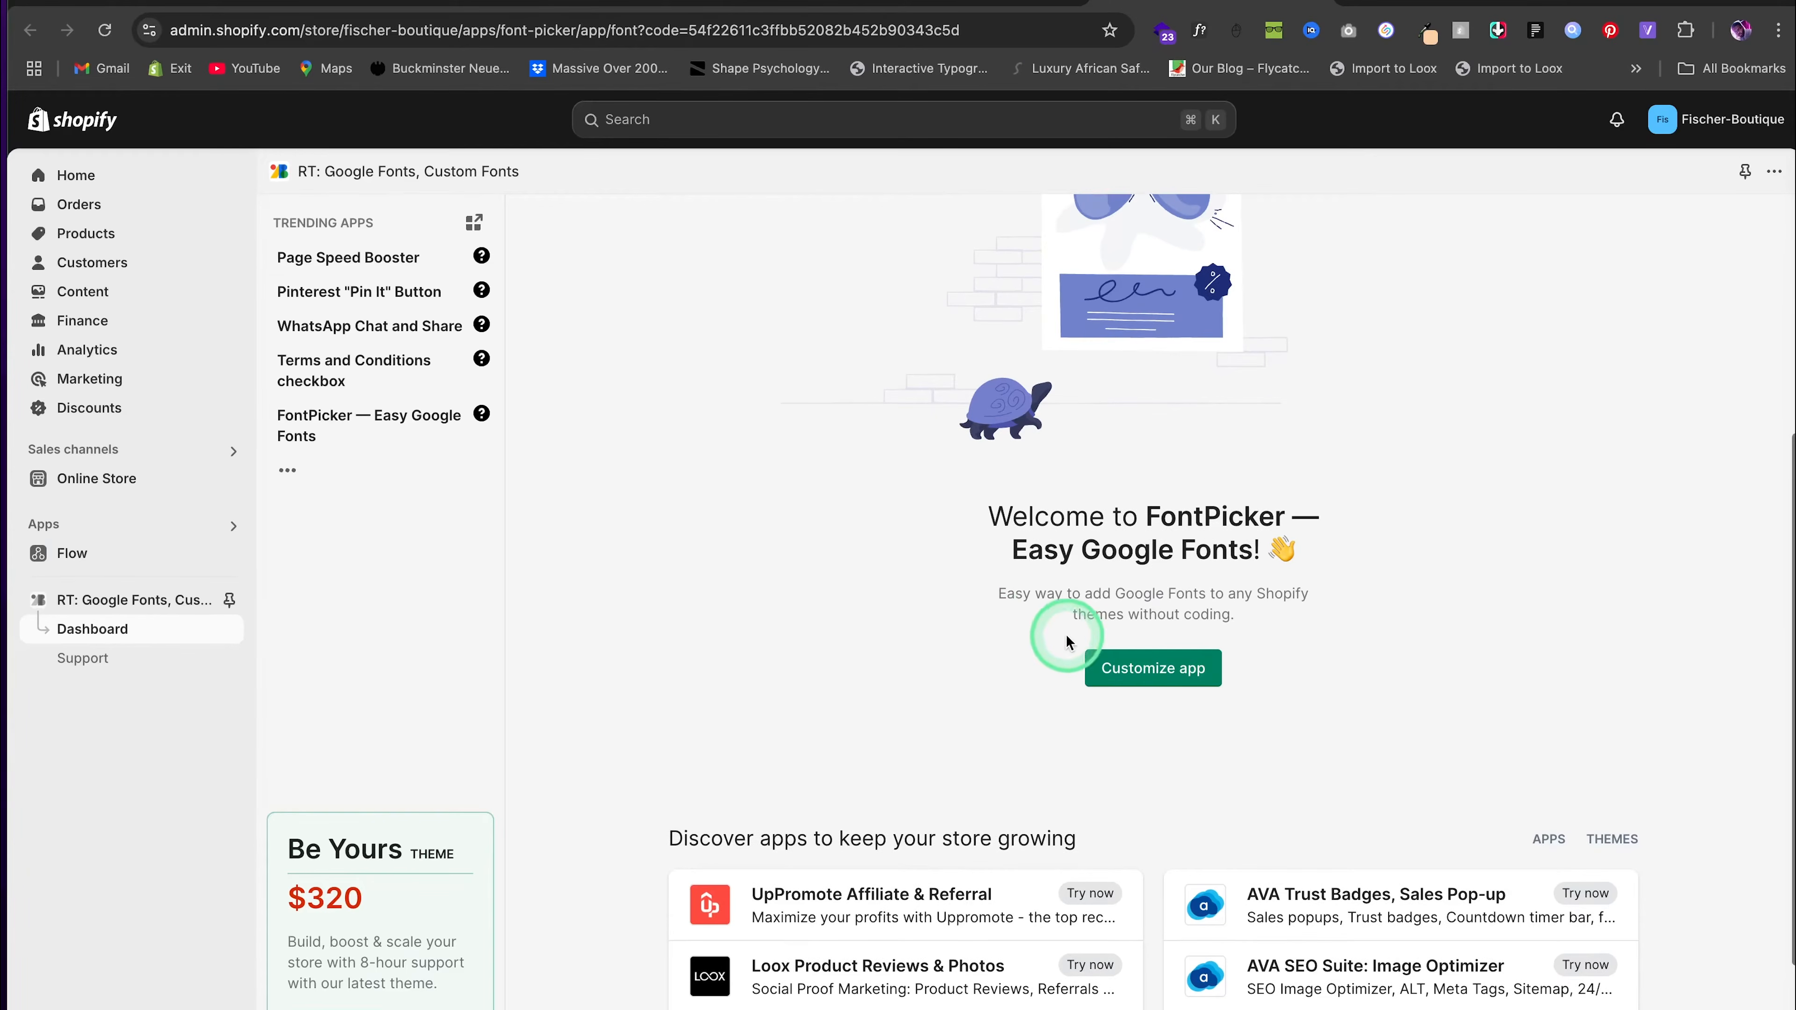
click(1150, 566)
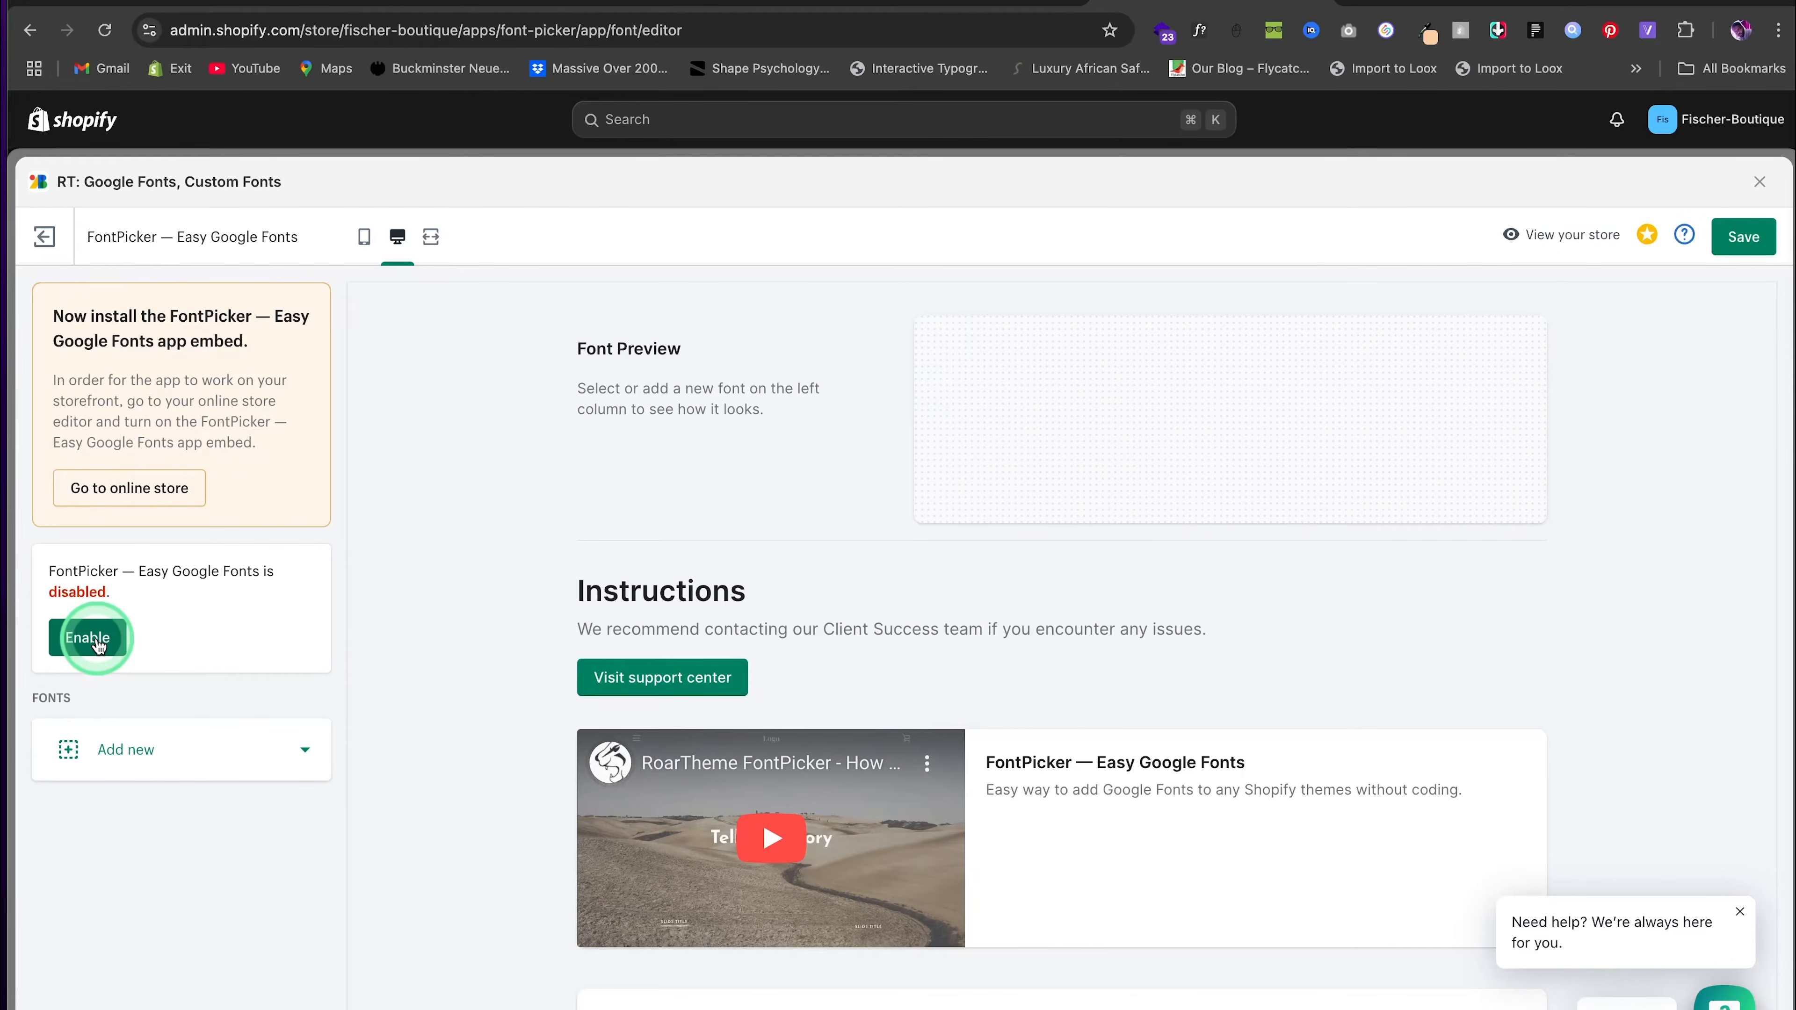
click(87, 637)
click(1171, 795)
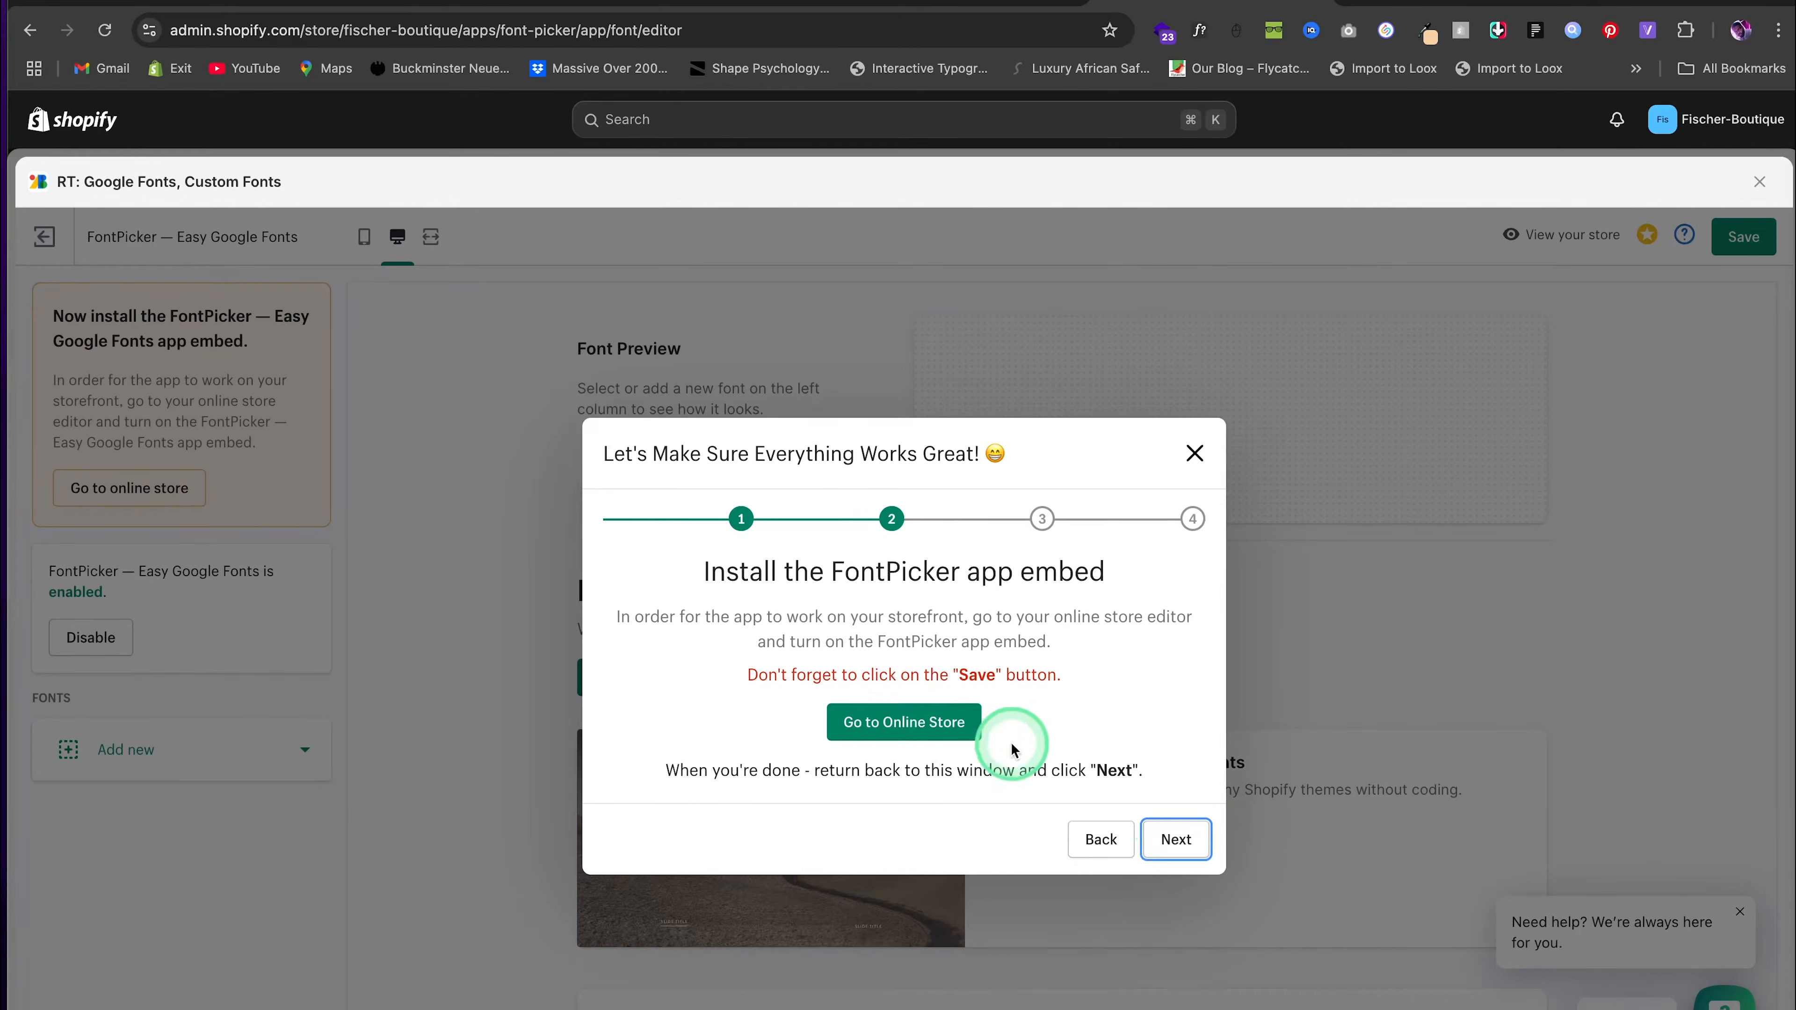
click(940, 727)
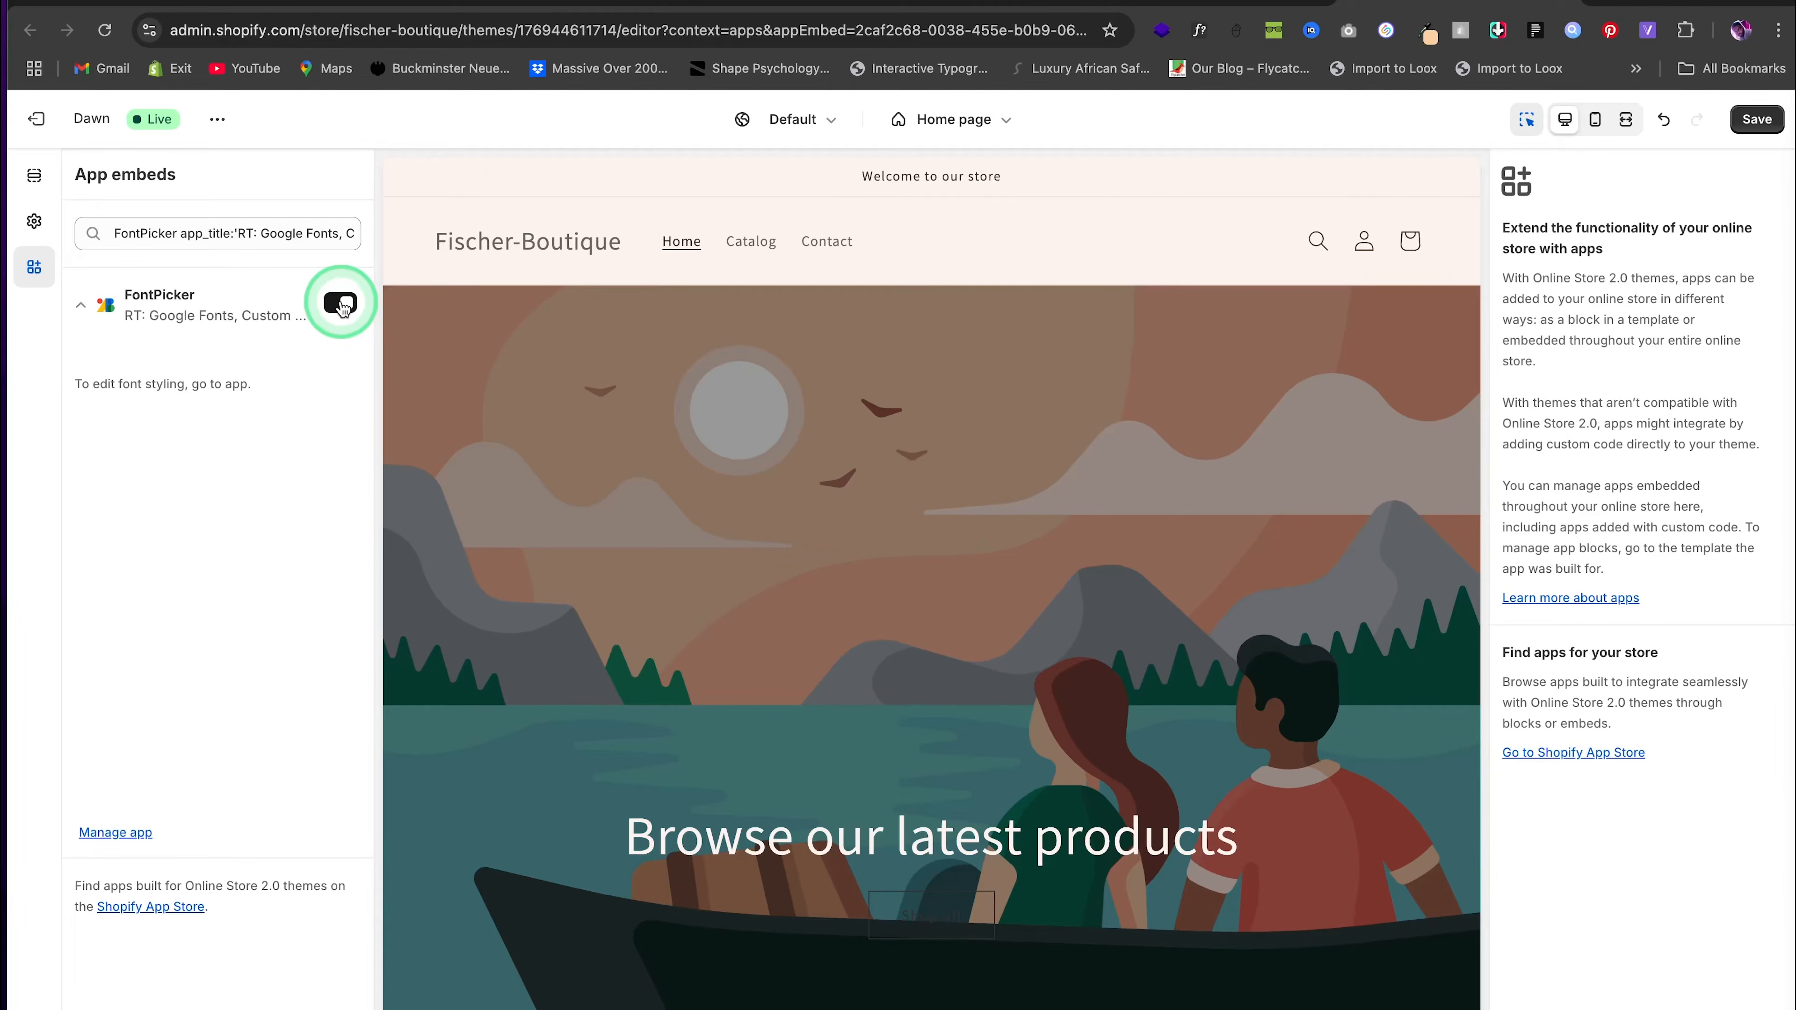
Save the theme with the FontPicker embed enabled, and work through the remaining pages of FontPicker's setup guide
click(1756, 120)
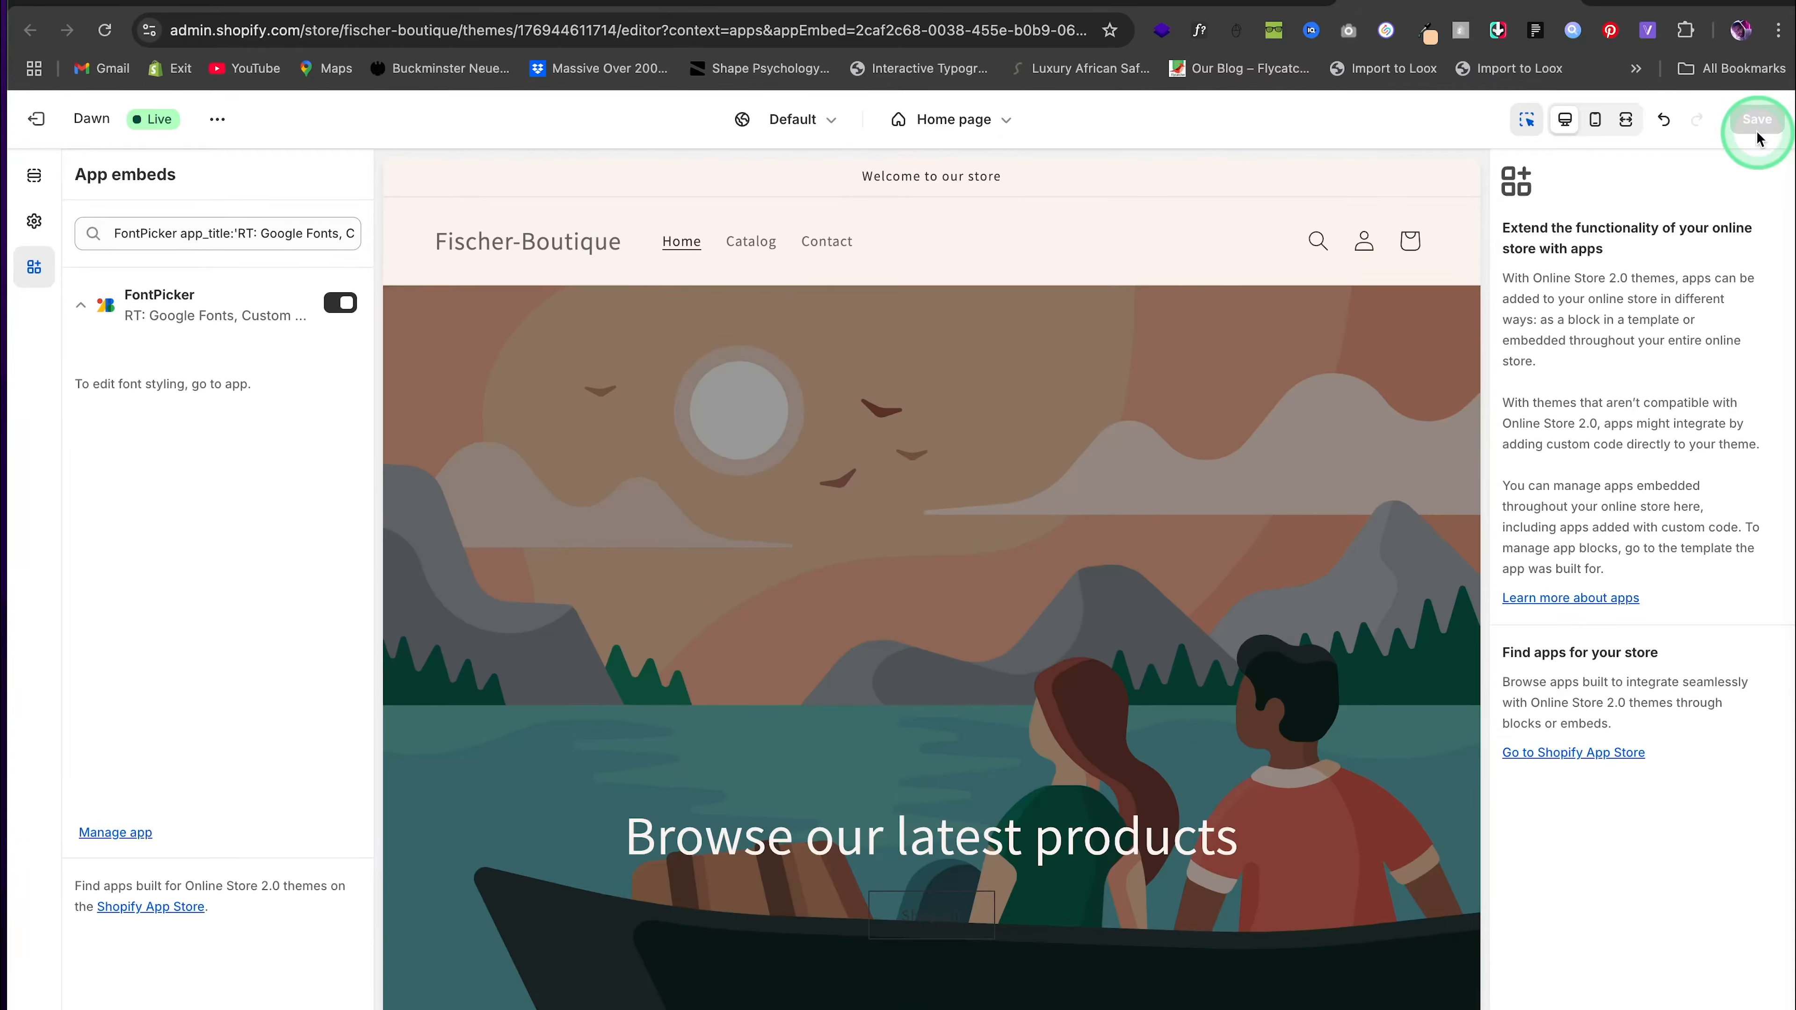
click(1217, 4)
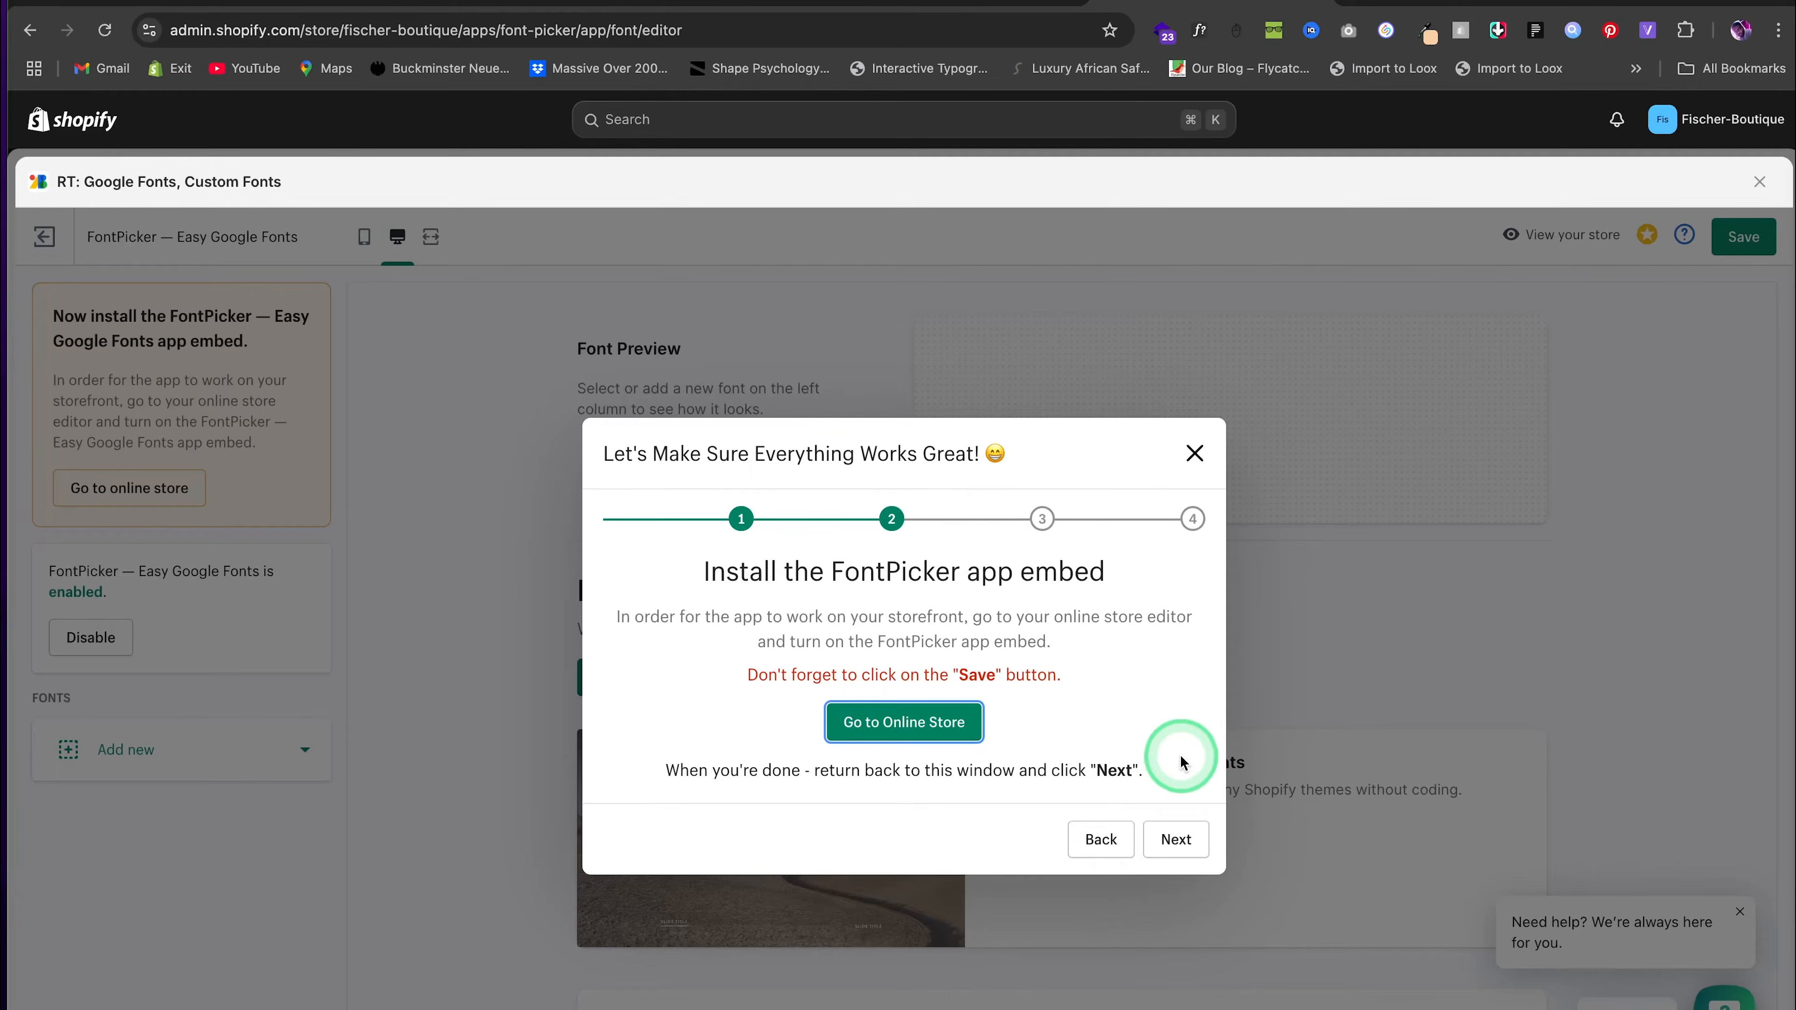
click(1176, 841)
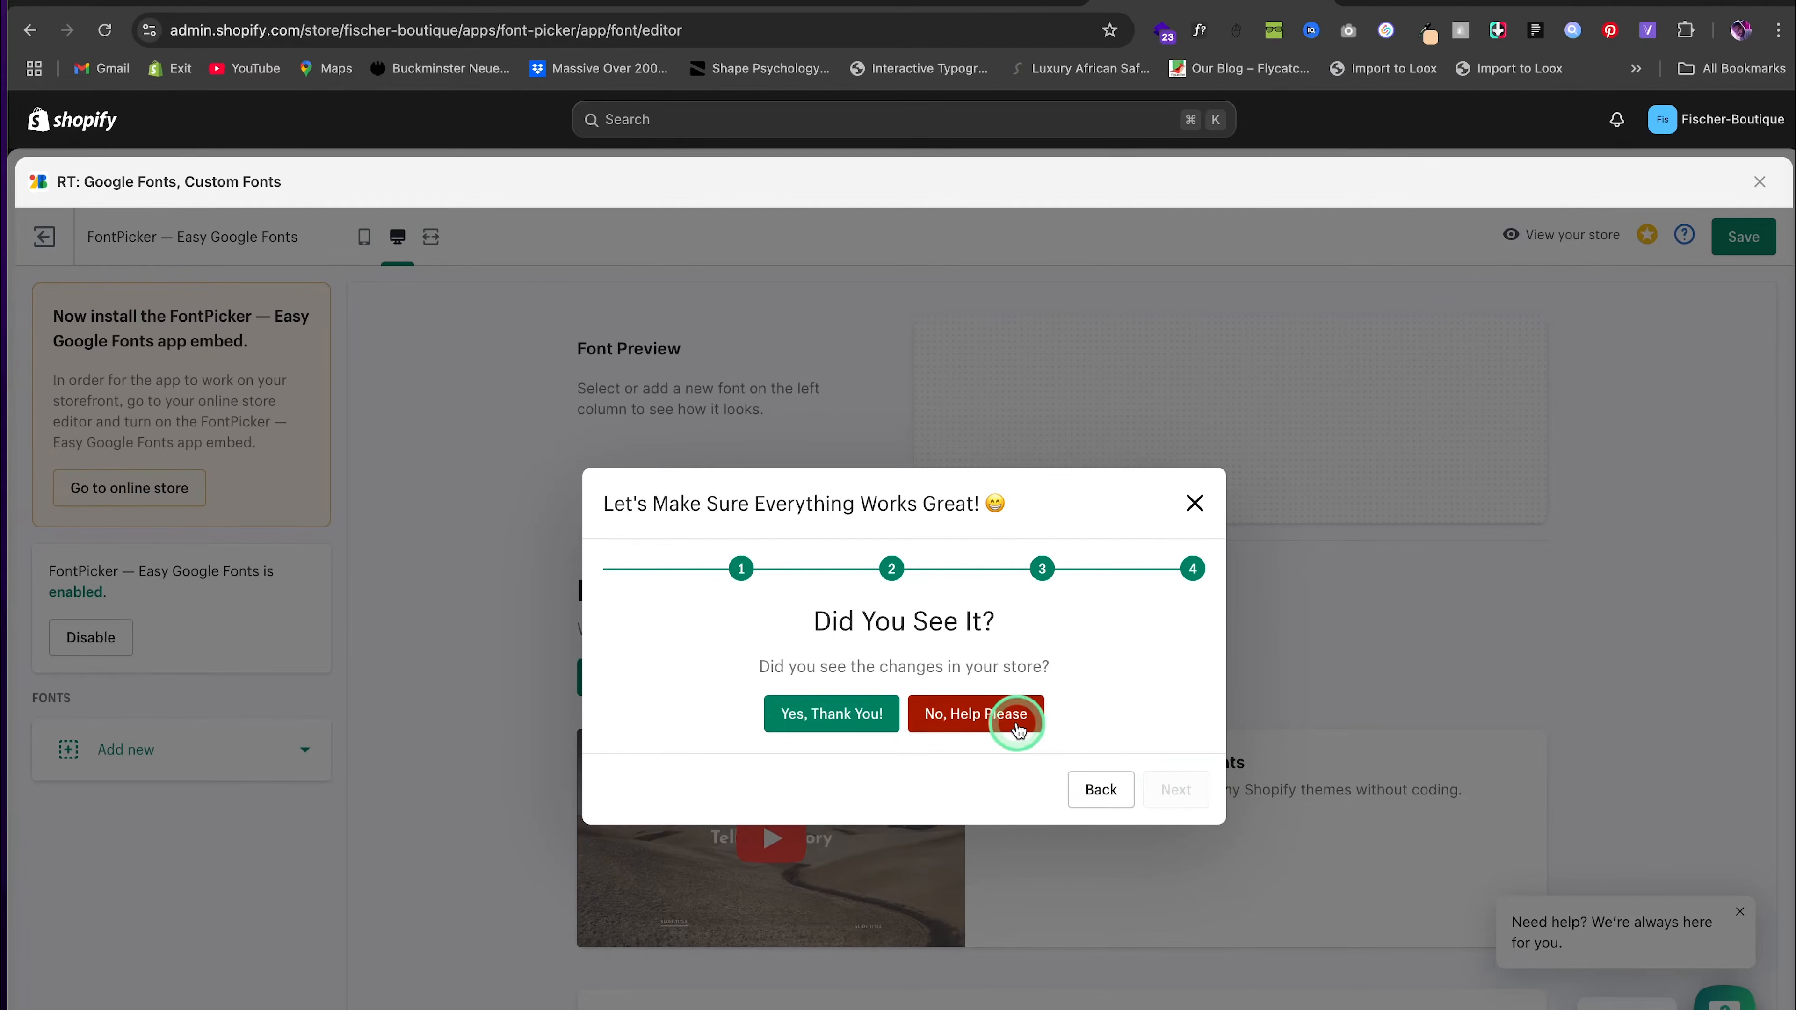
click(1025, 734)
click(1166, 798)
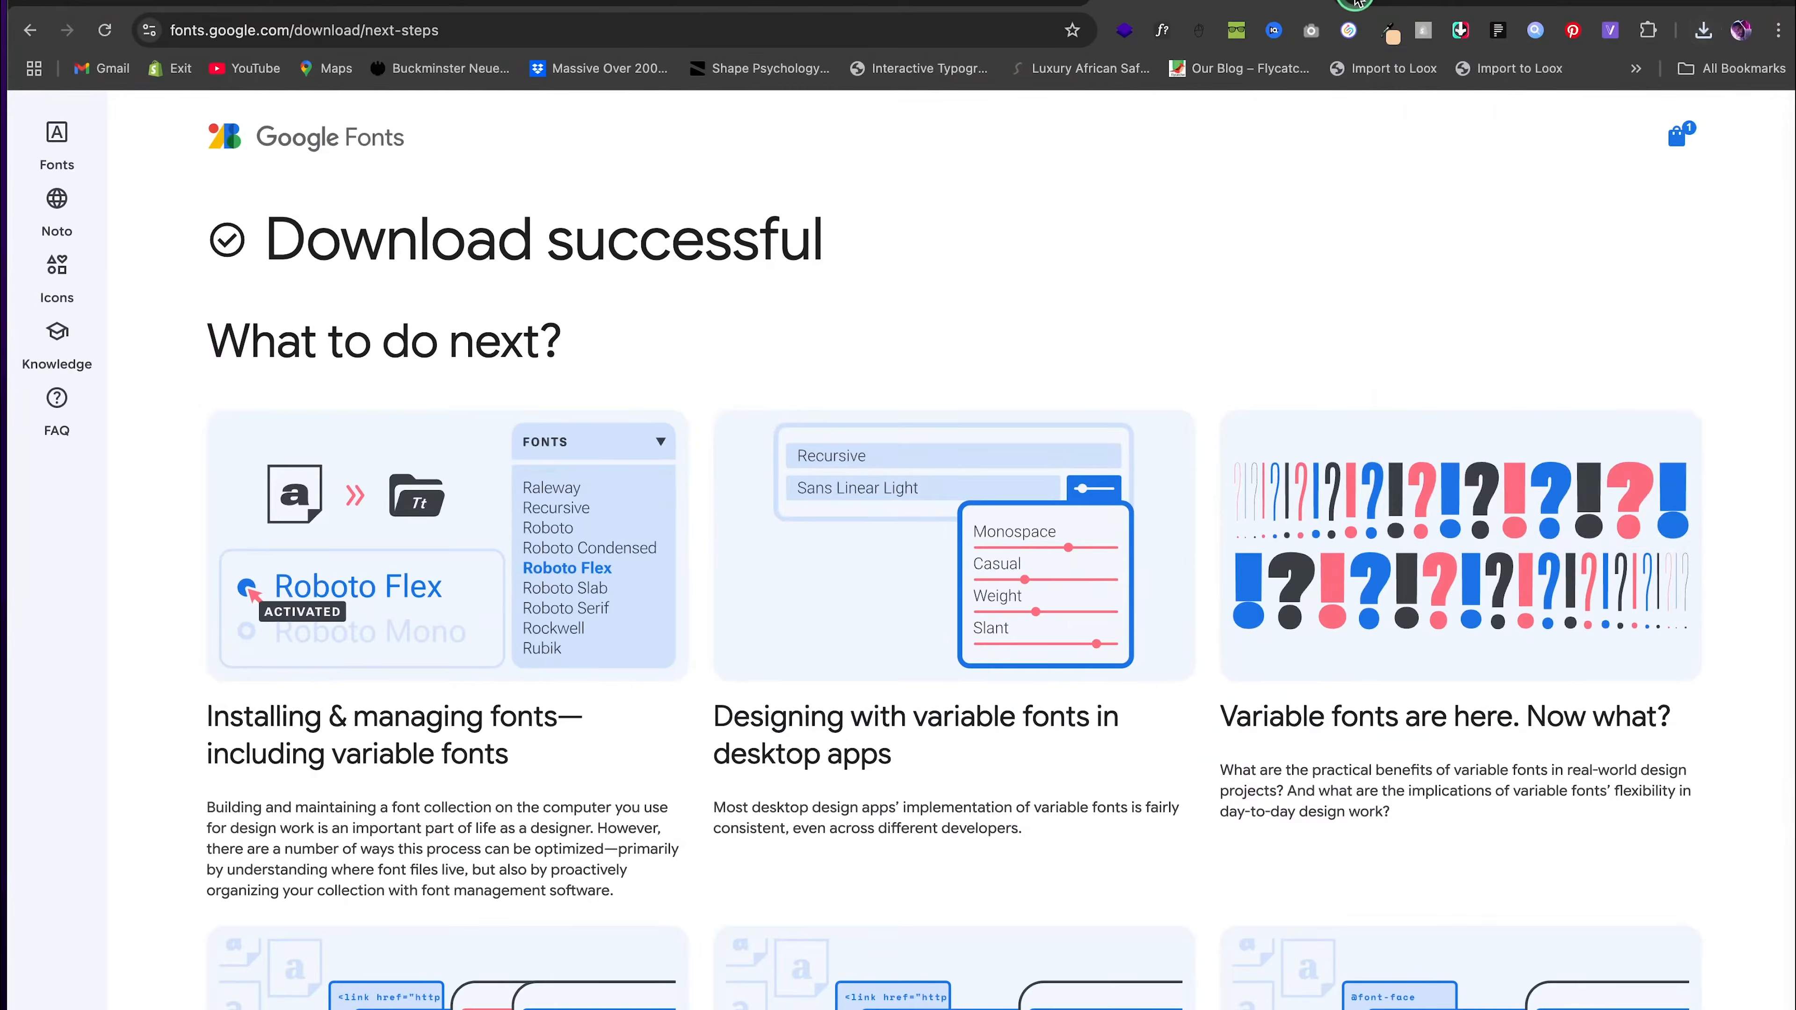
Find the Black Mango Thin font on the Free Fonts website and download its zip file
key(super+t)
text(black g)
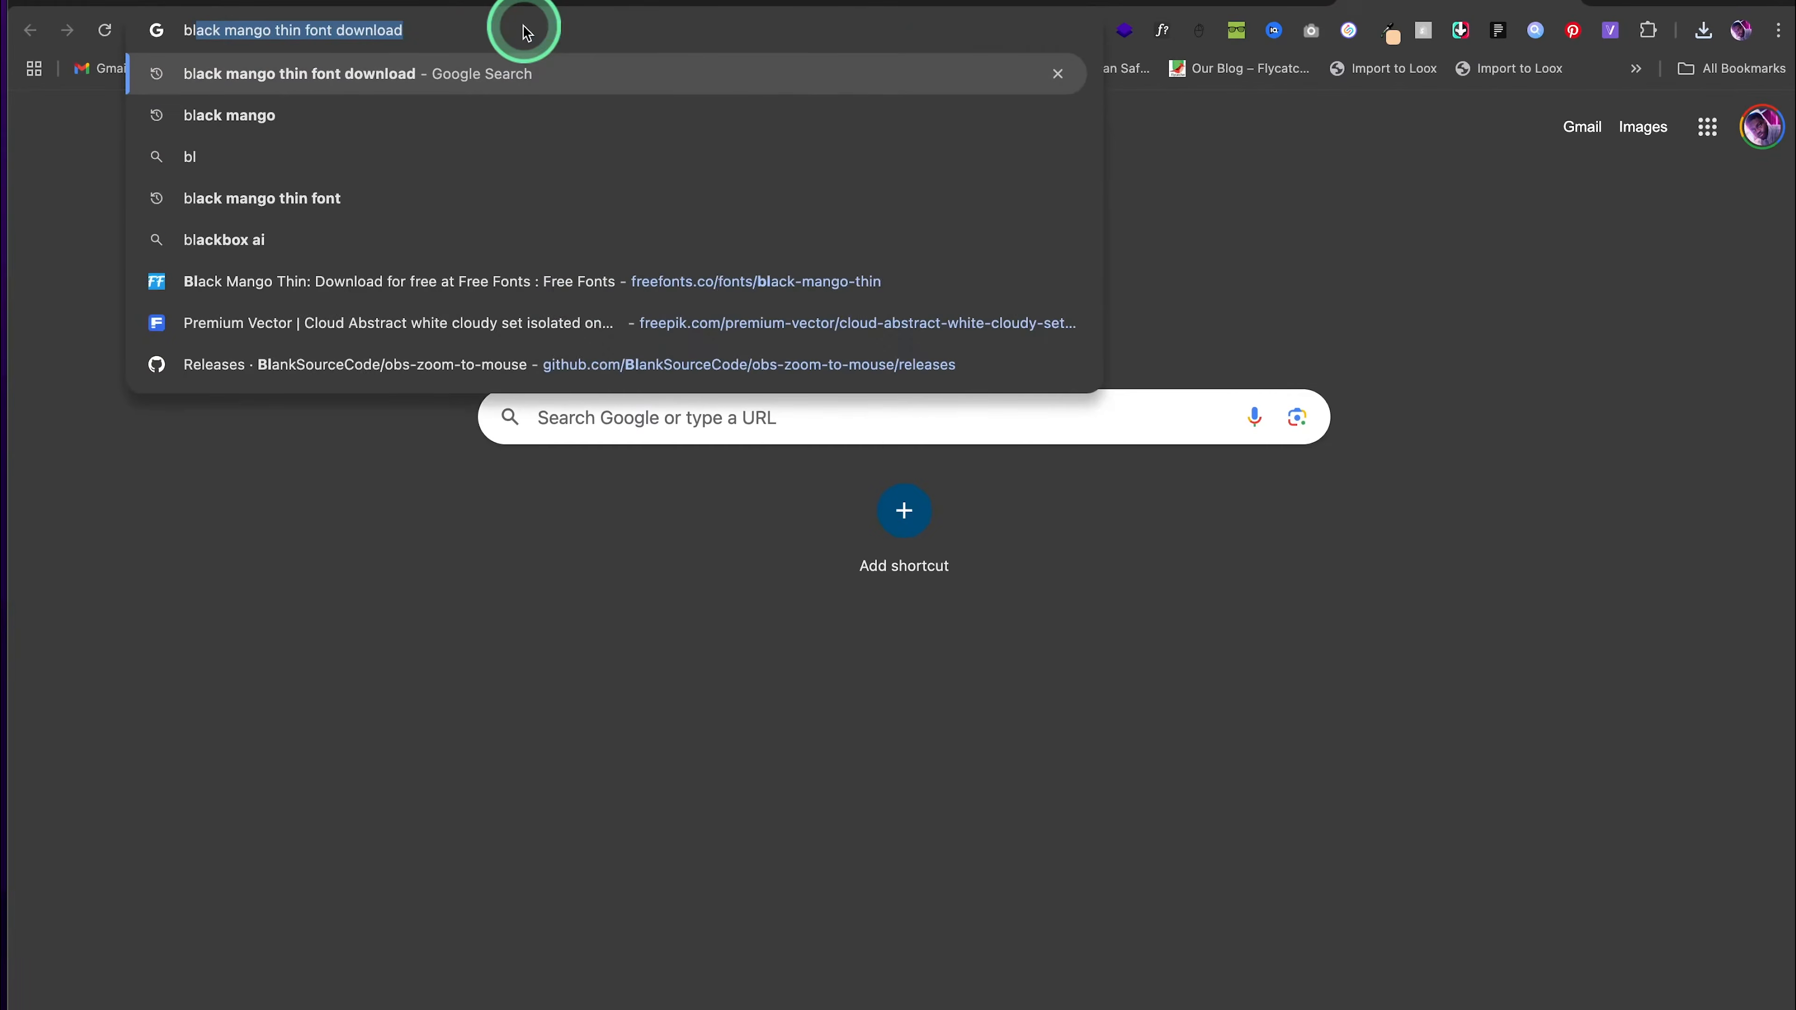
text(r)
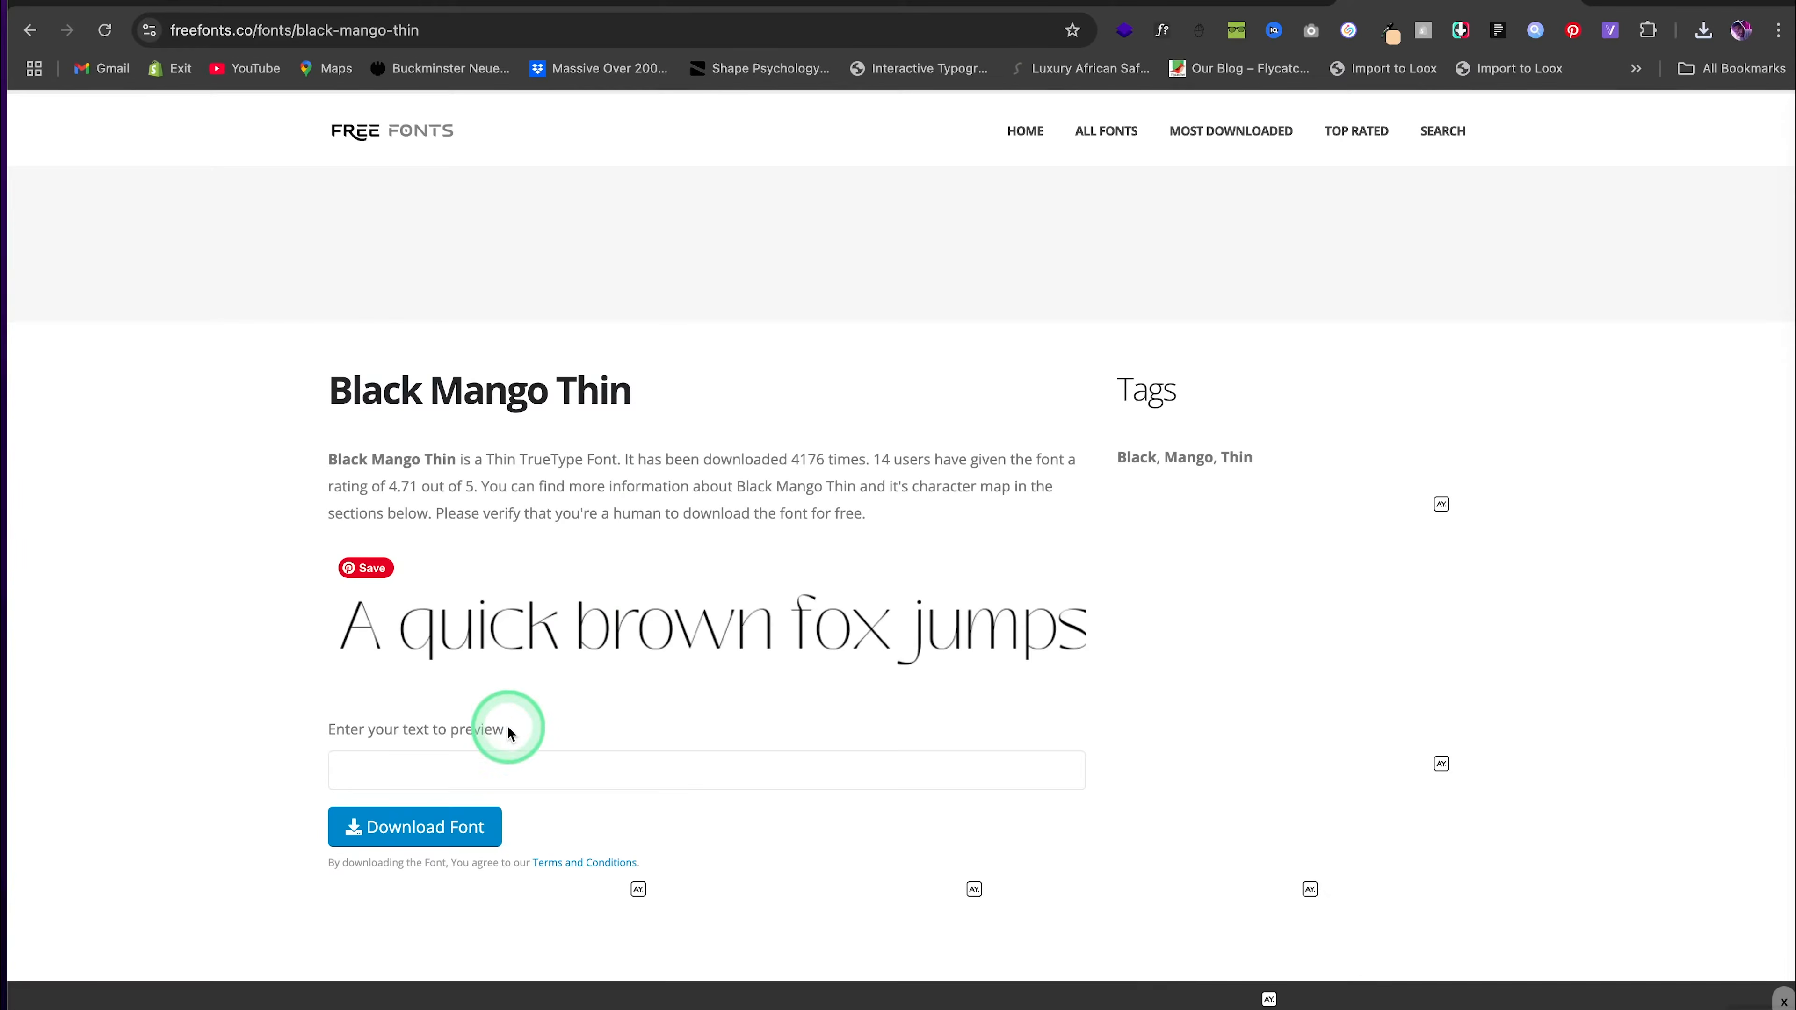
click(475, 827)
click(1245, 723)
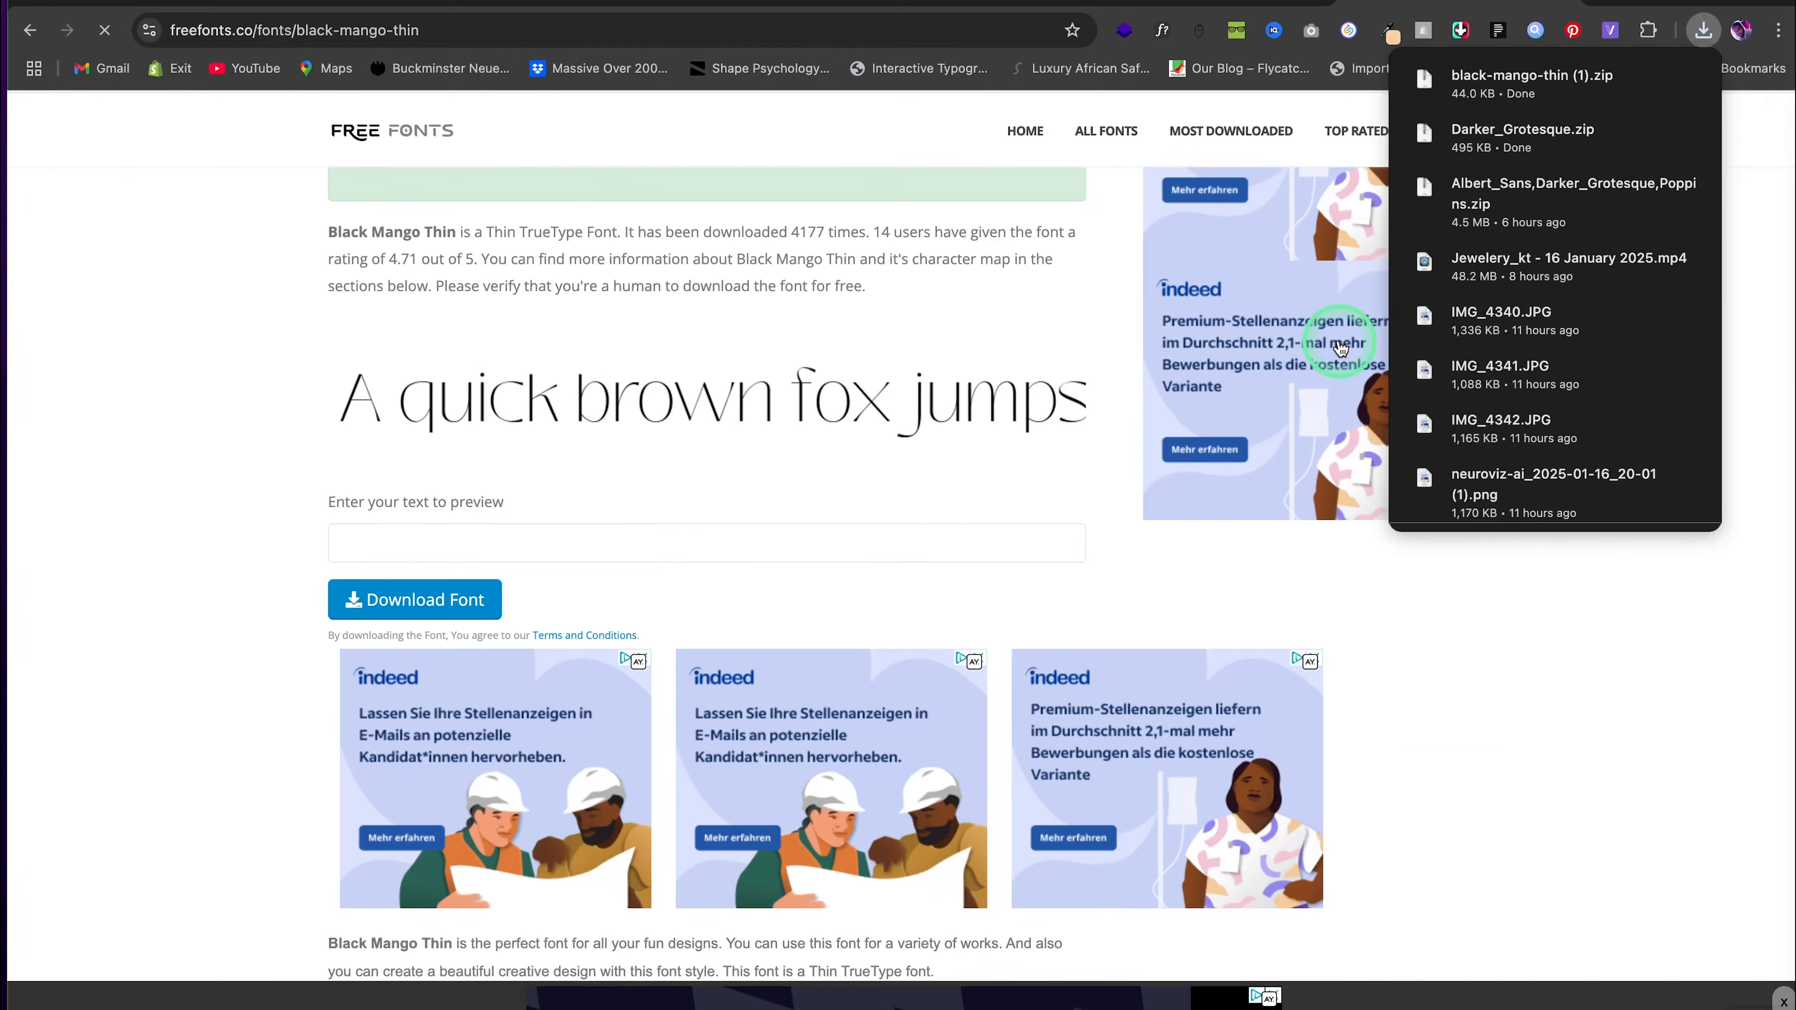
click(1341, 348)
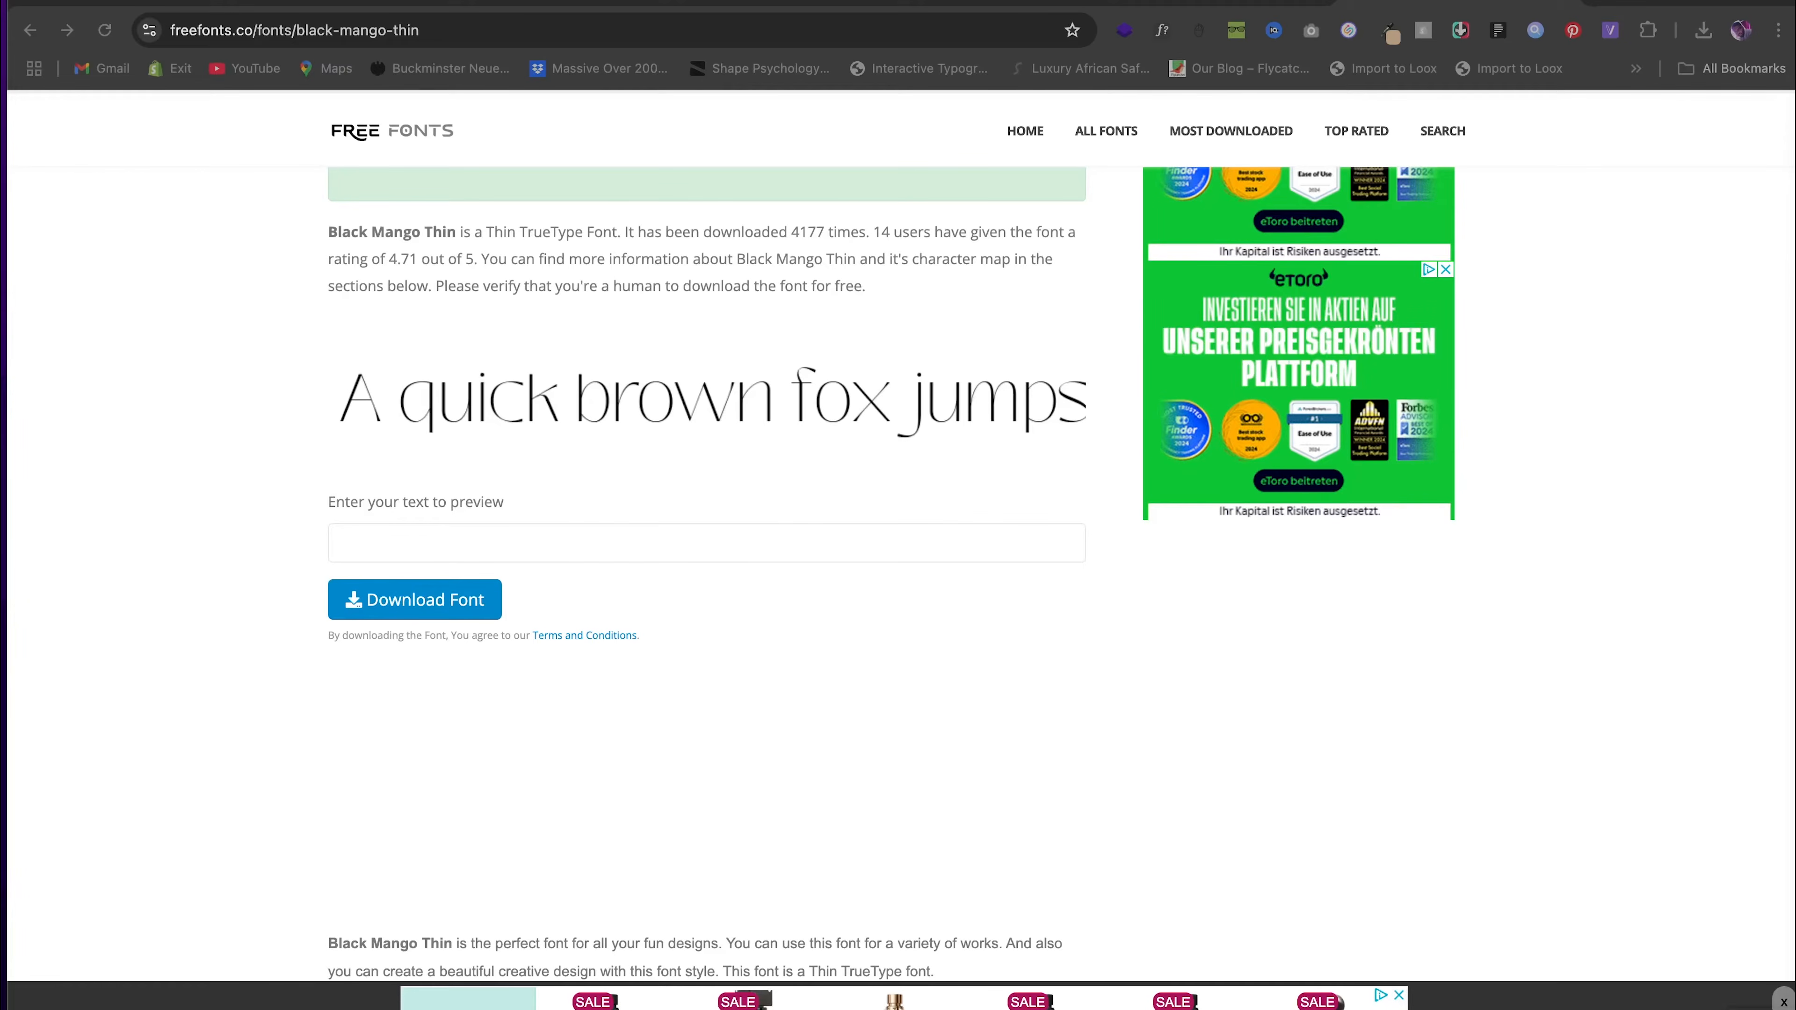
Return to the FontPicker editor in Shopify and add a new Google font titled "Darker Grotesque"
click(943, 2)
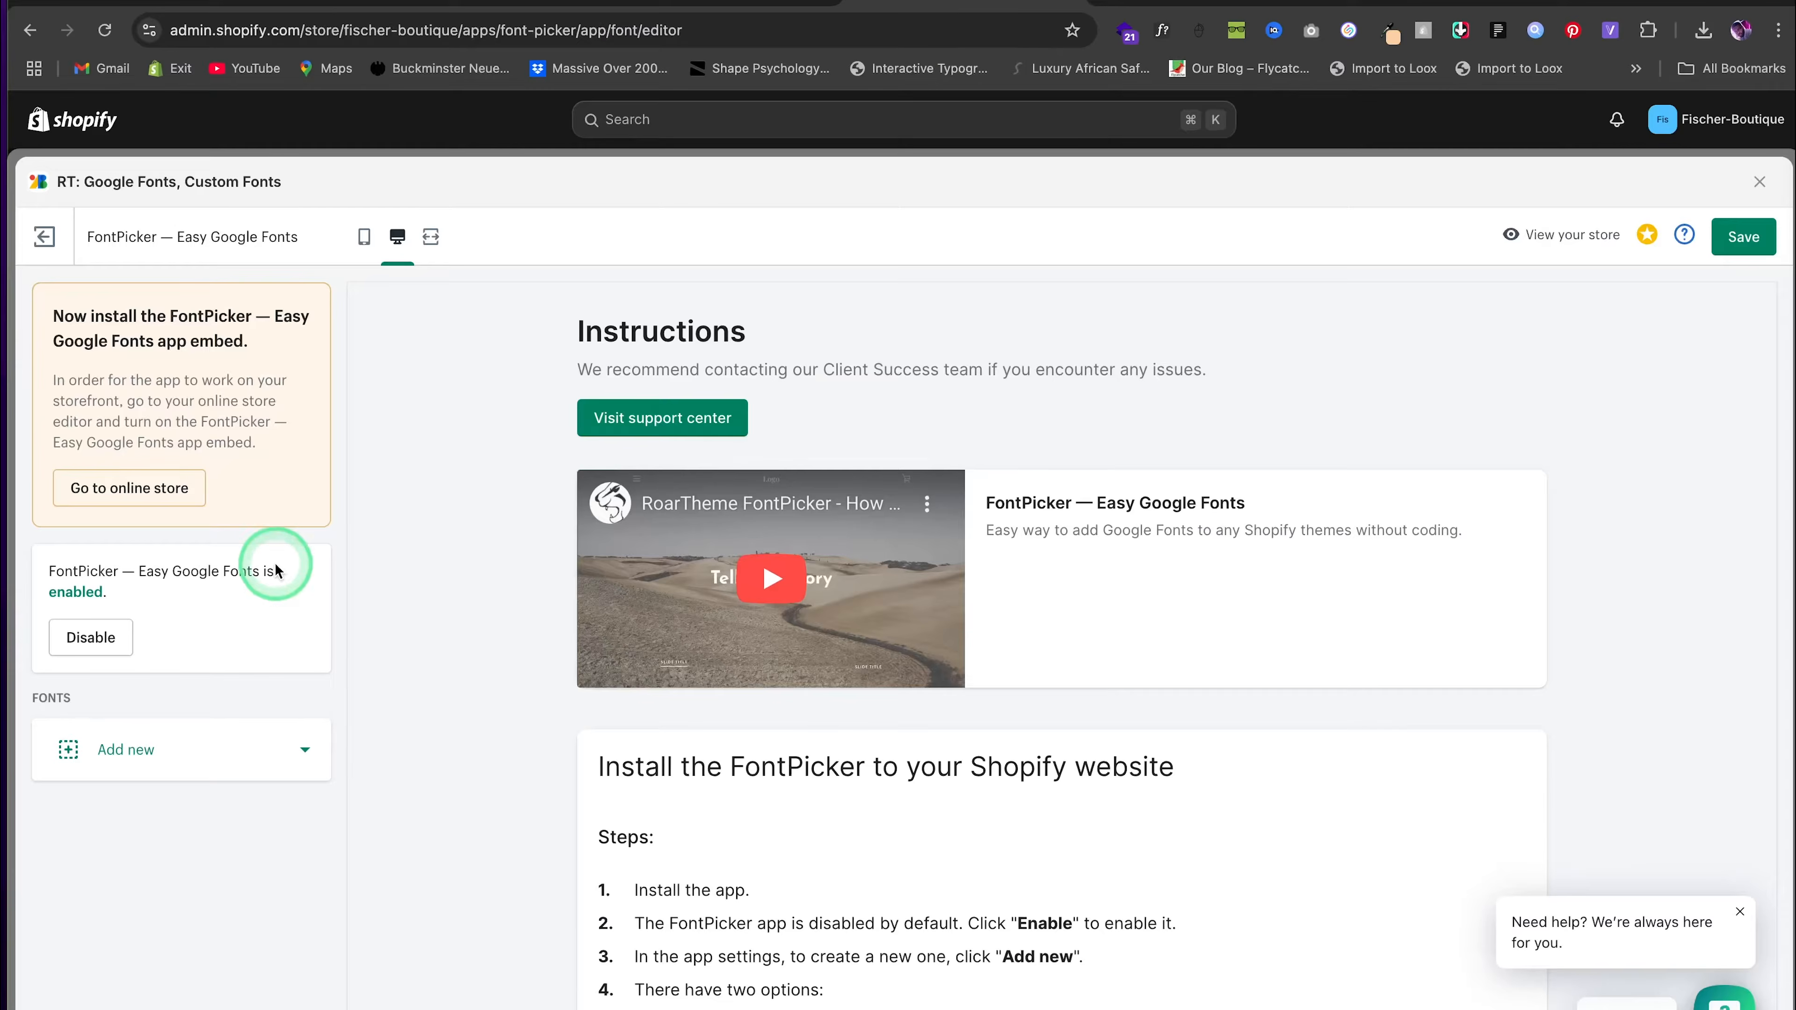
click(106, 751)
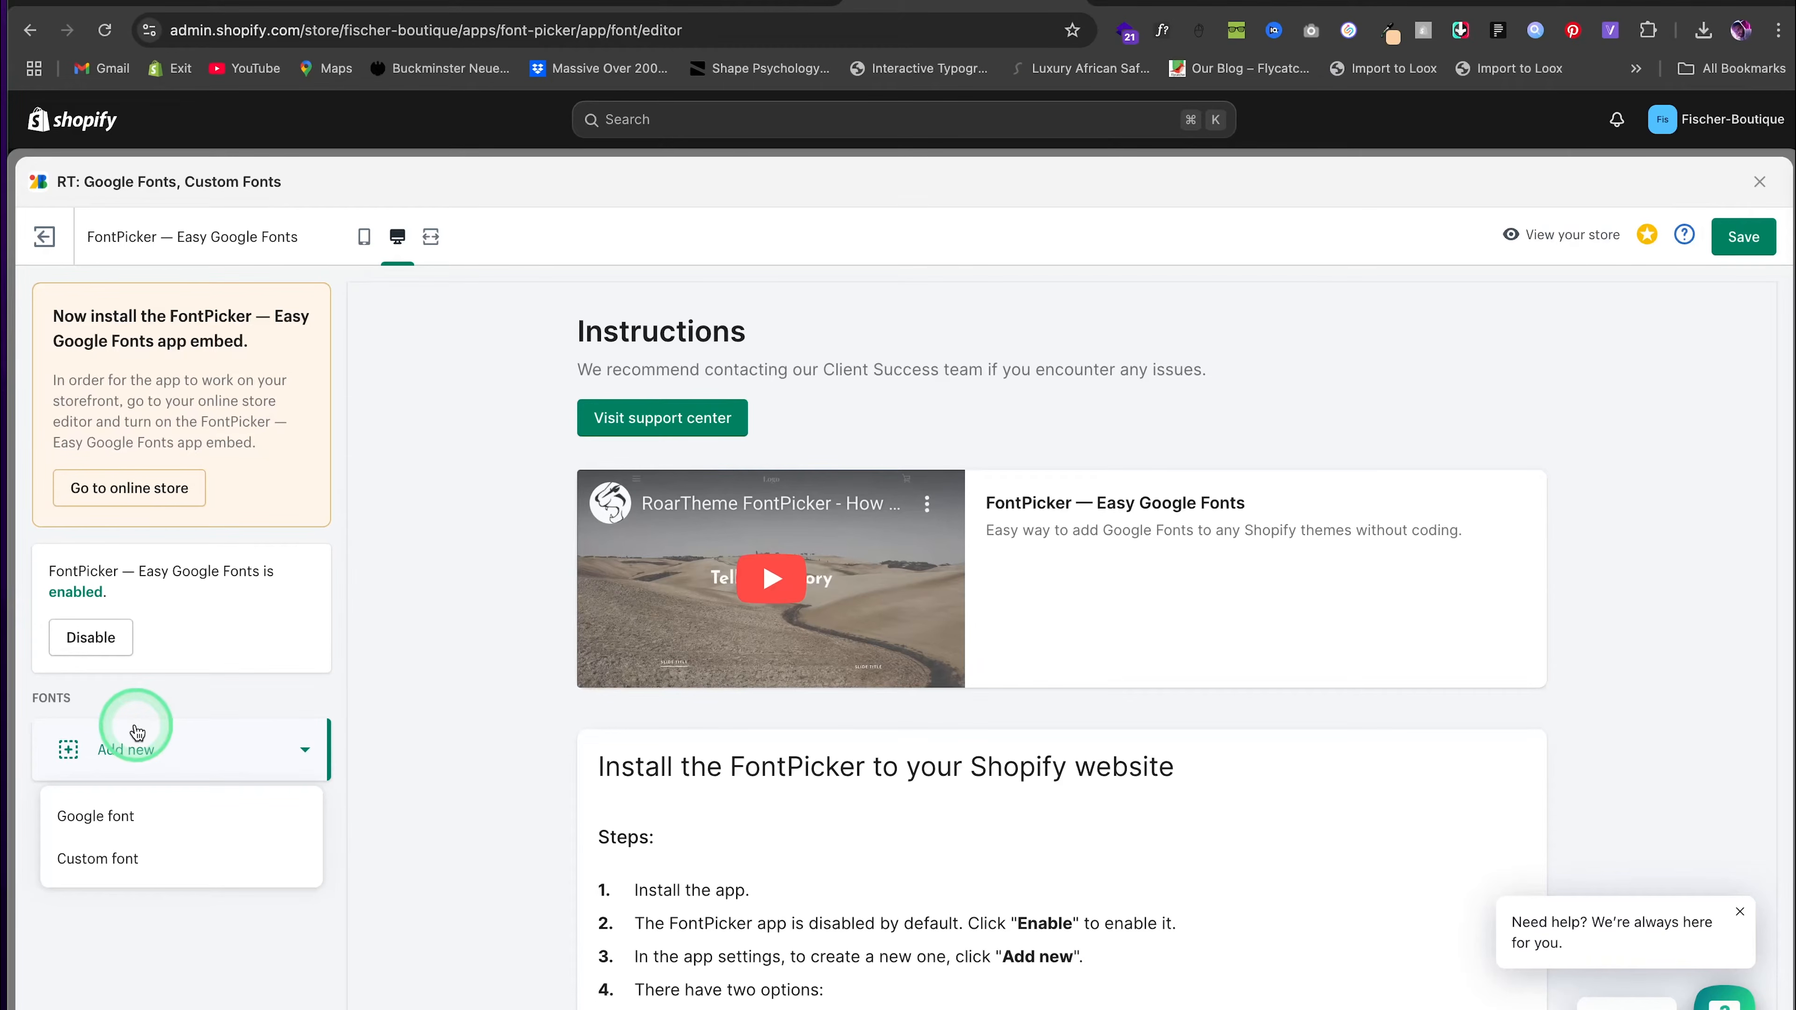
click(130, 817)
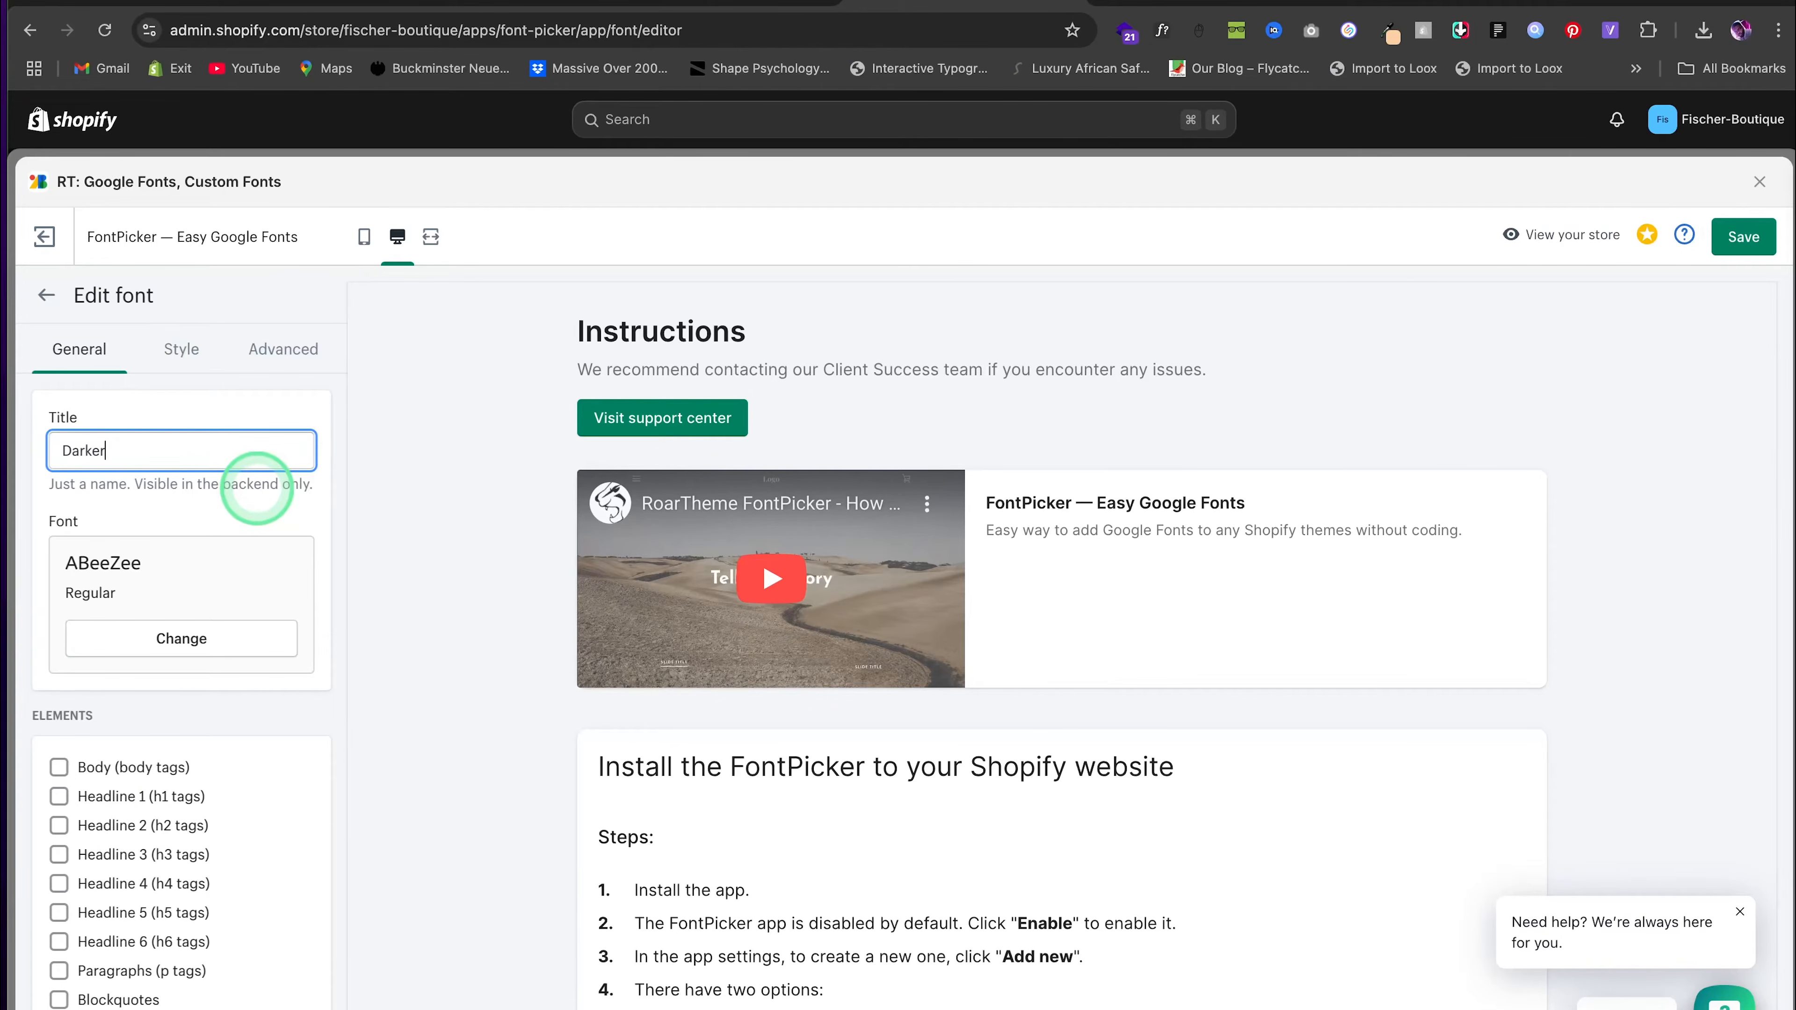
text(Grotesque)
Change the new entry's font to Darker Grotesque, searching the font list for "darker"
click(181, 637)
click(181, 343)
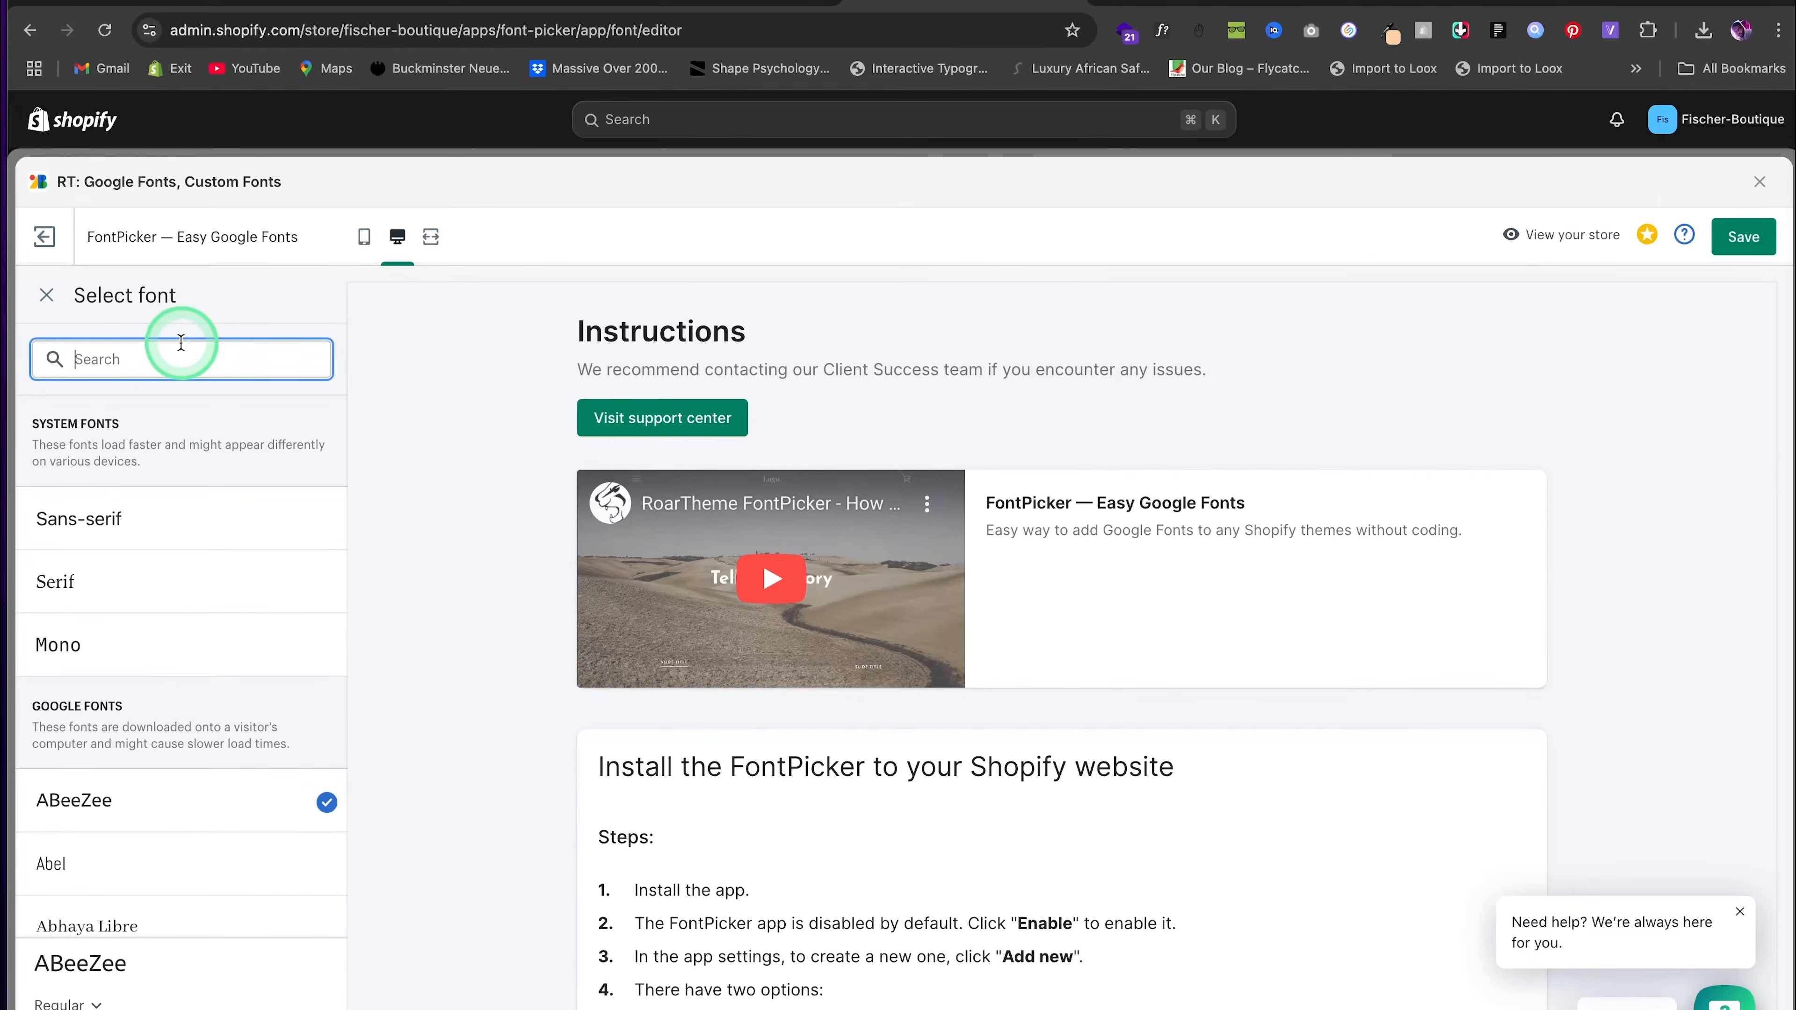
text(darker)
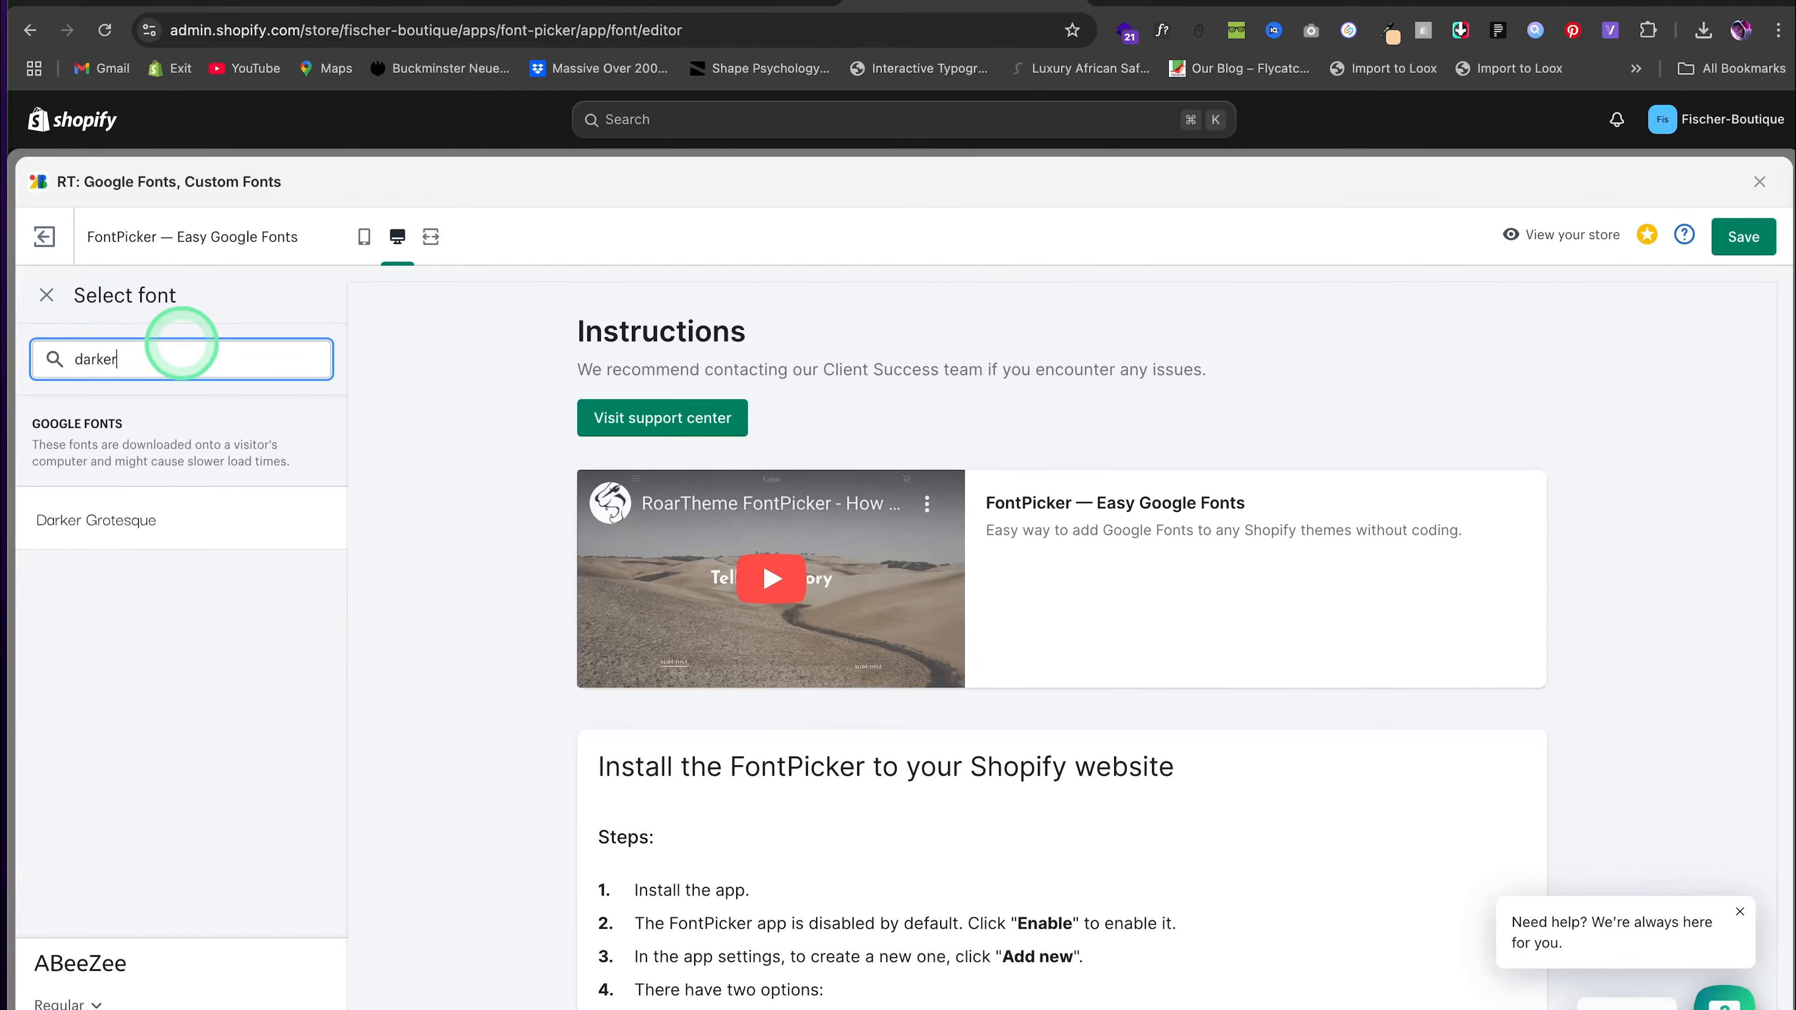
click(140, 515)
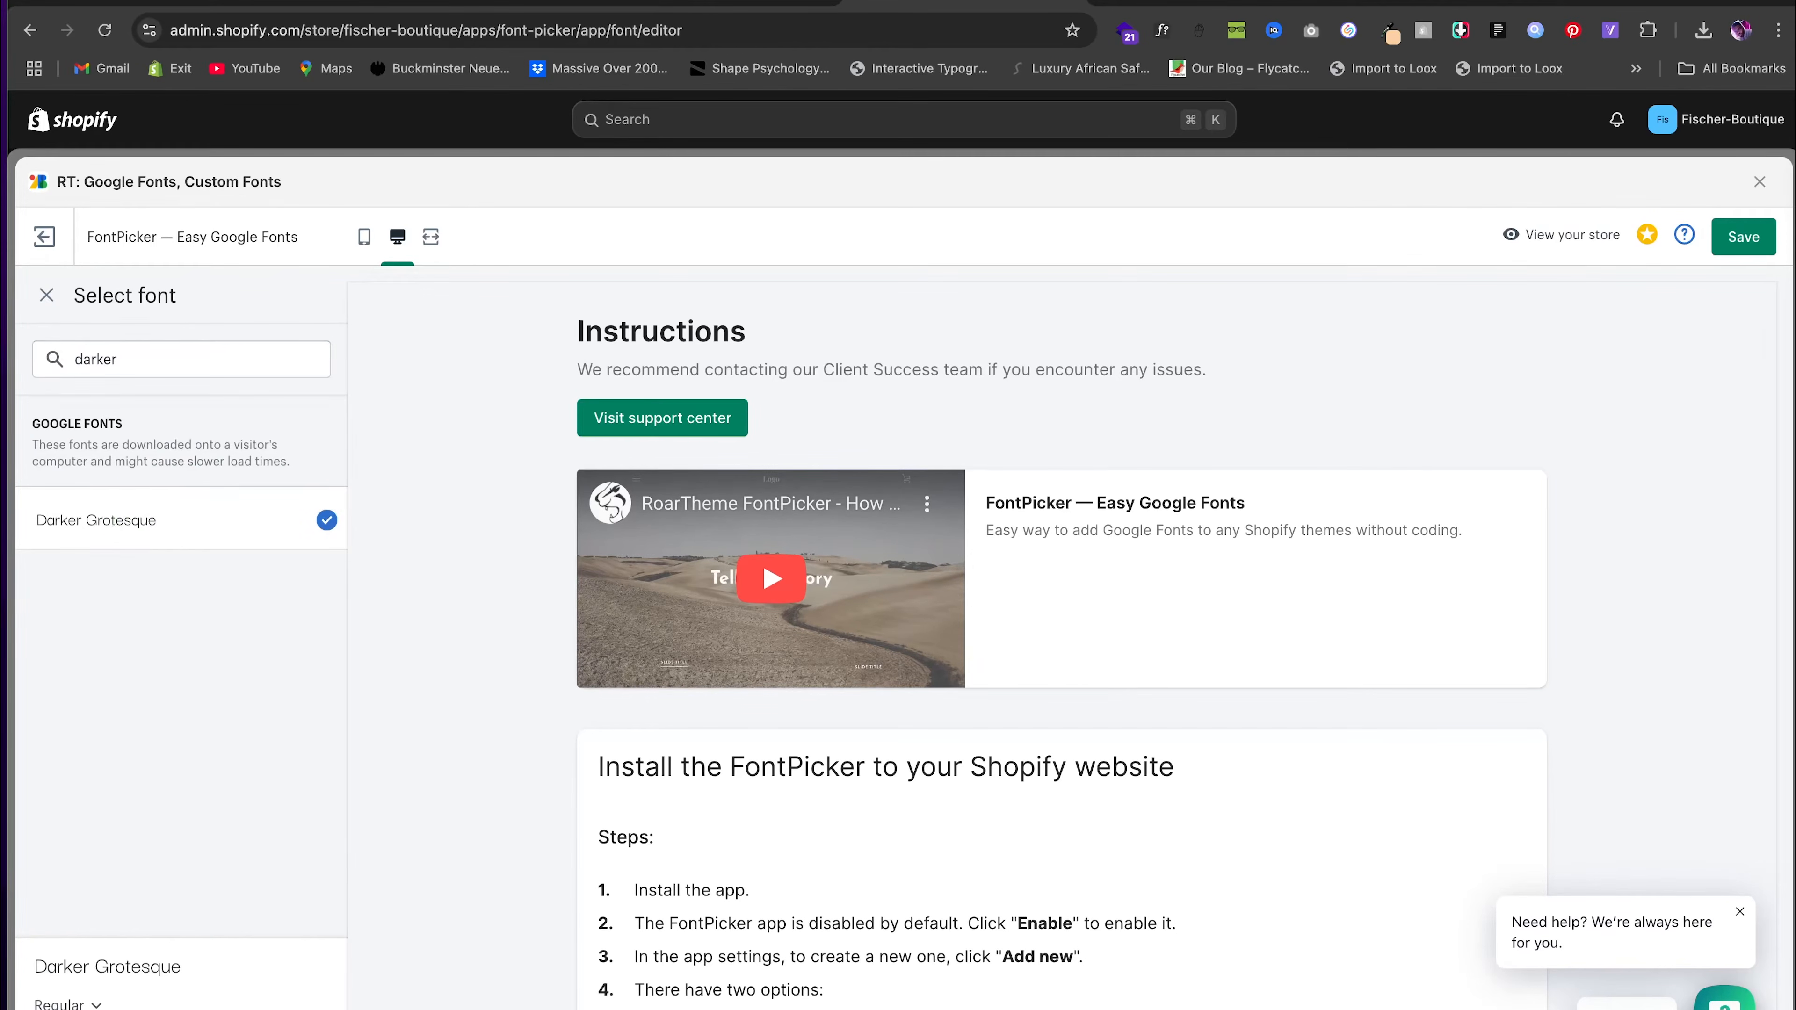
click(152, 1008)
Apply the Darker Grotesque font to the body, paragraphs, lists and custom elements
scroll(187, 782, down, 3)
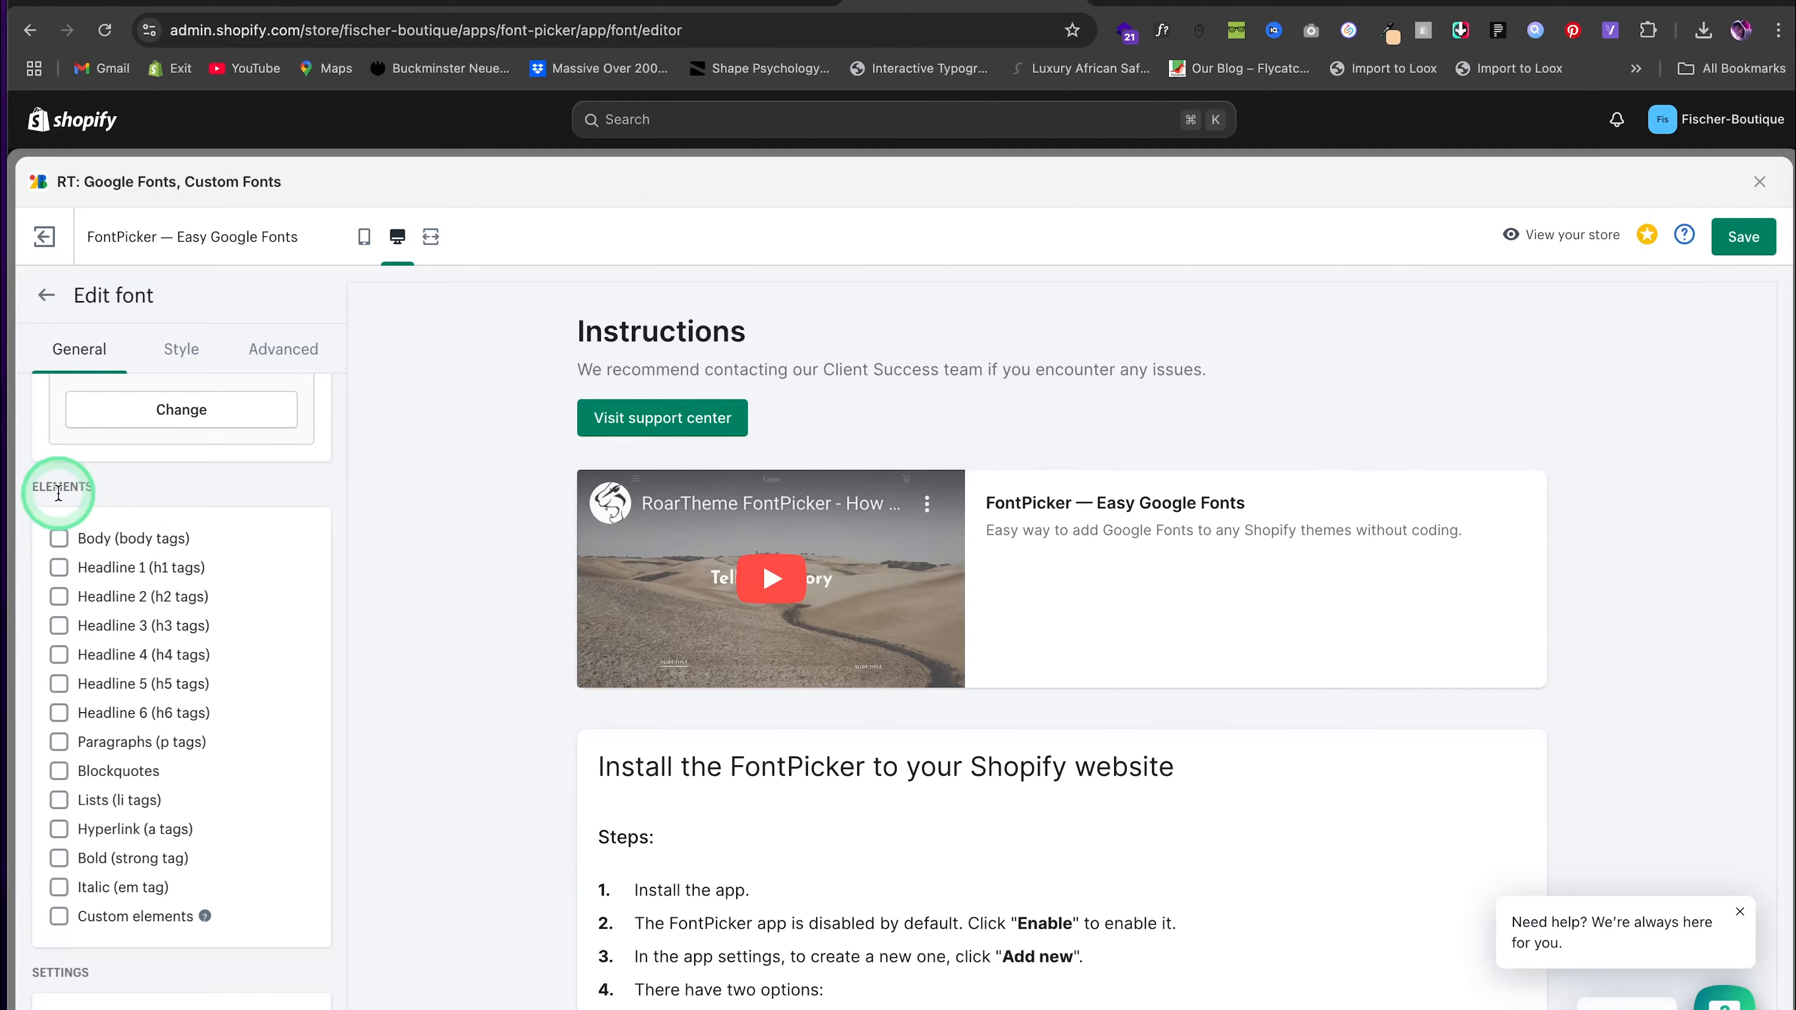
drag(32, 487, 99, 495)
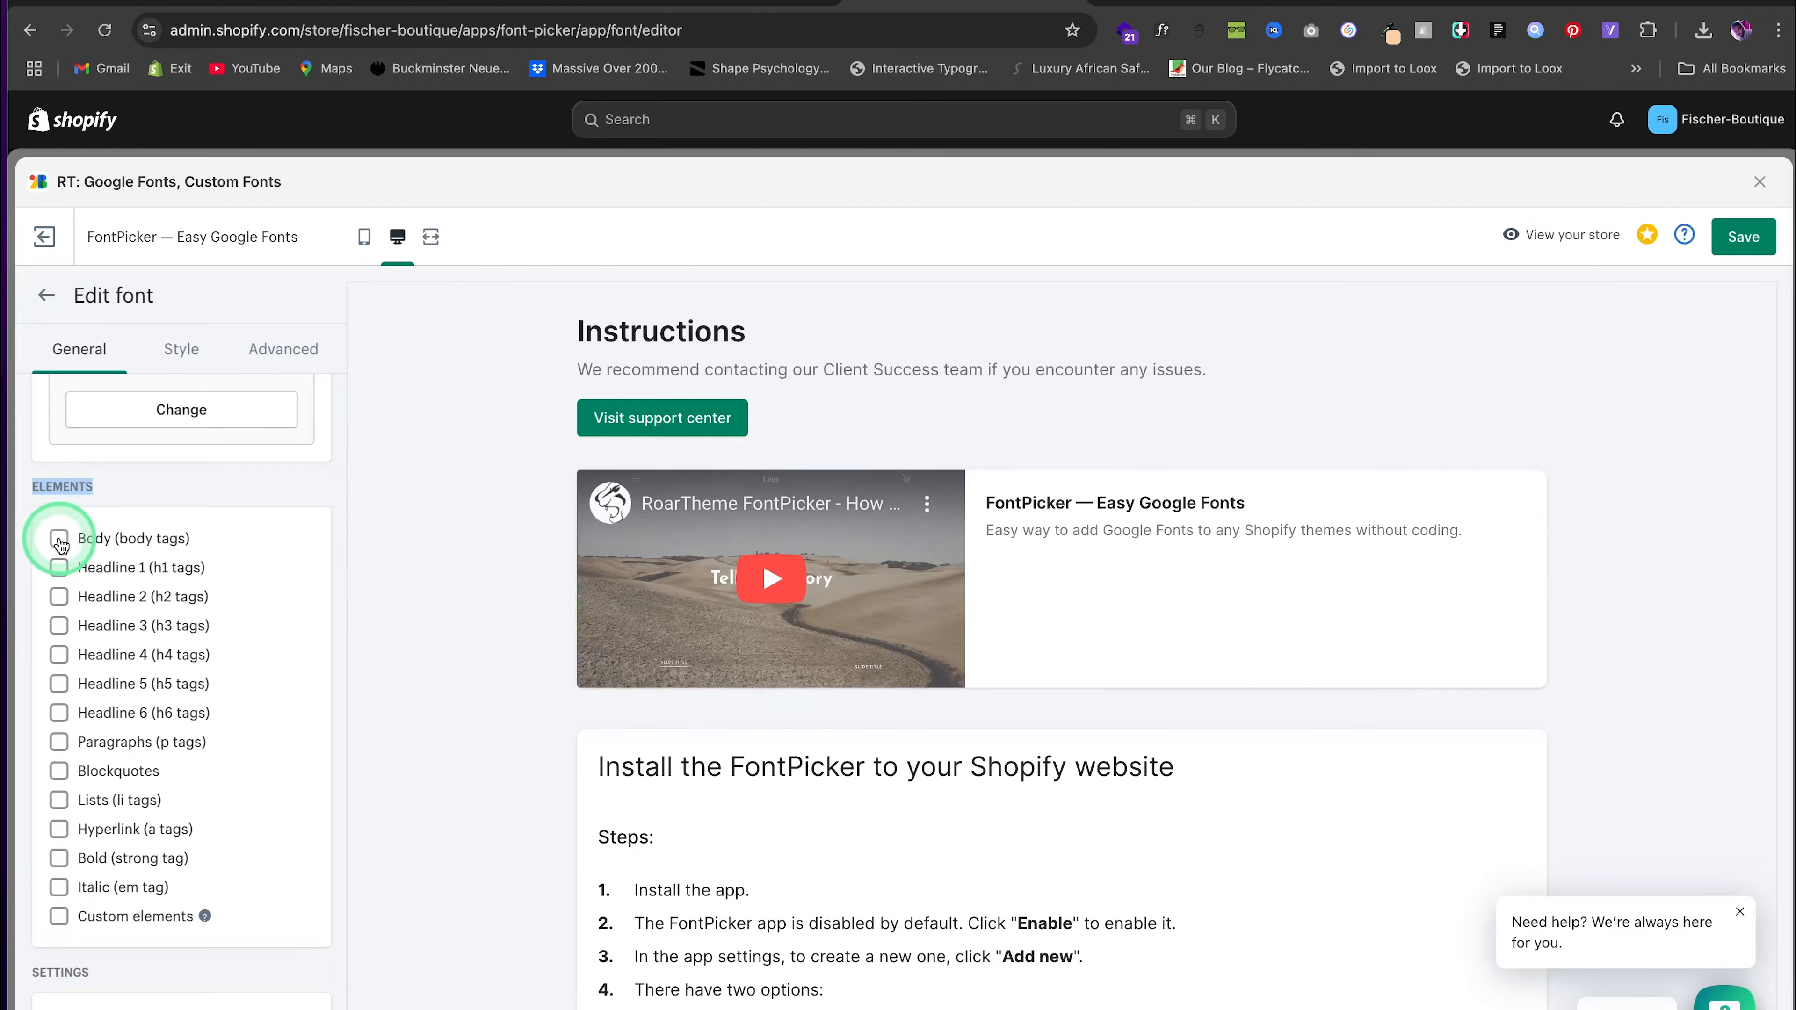
click(59, 541)
click(59, 799)
scroll(106, 785, down, 3)
click(143, 776)
click(59, 689)
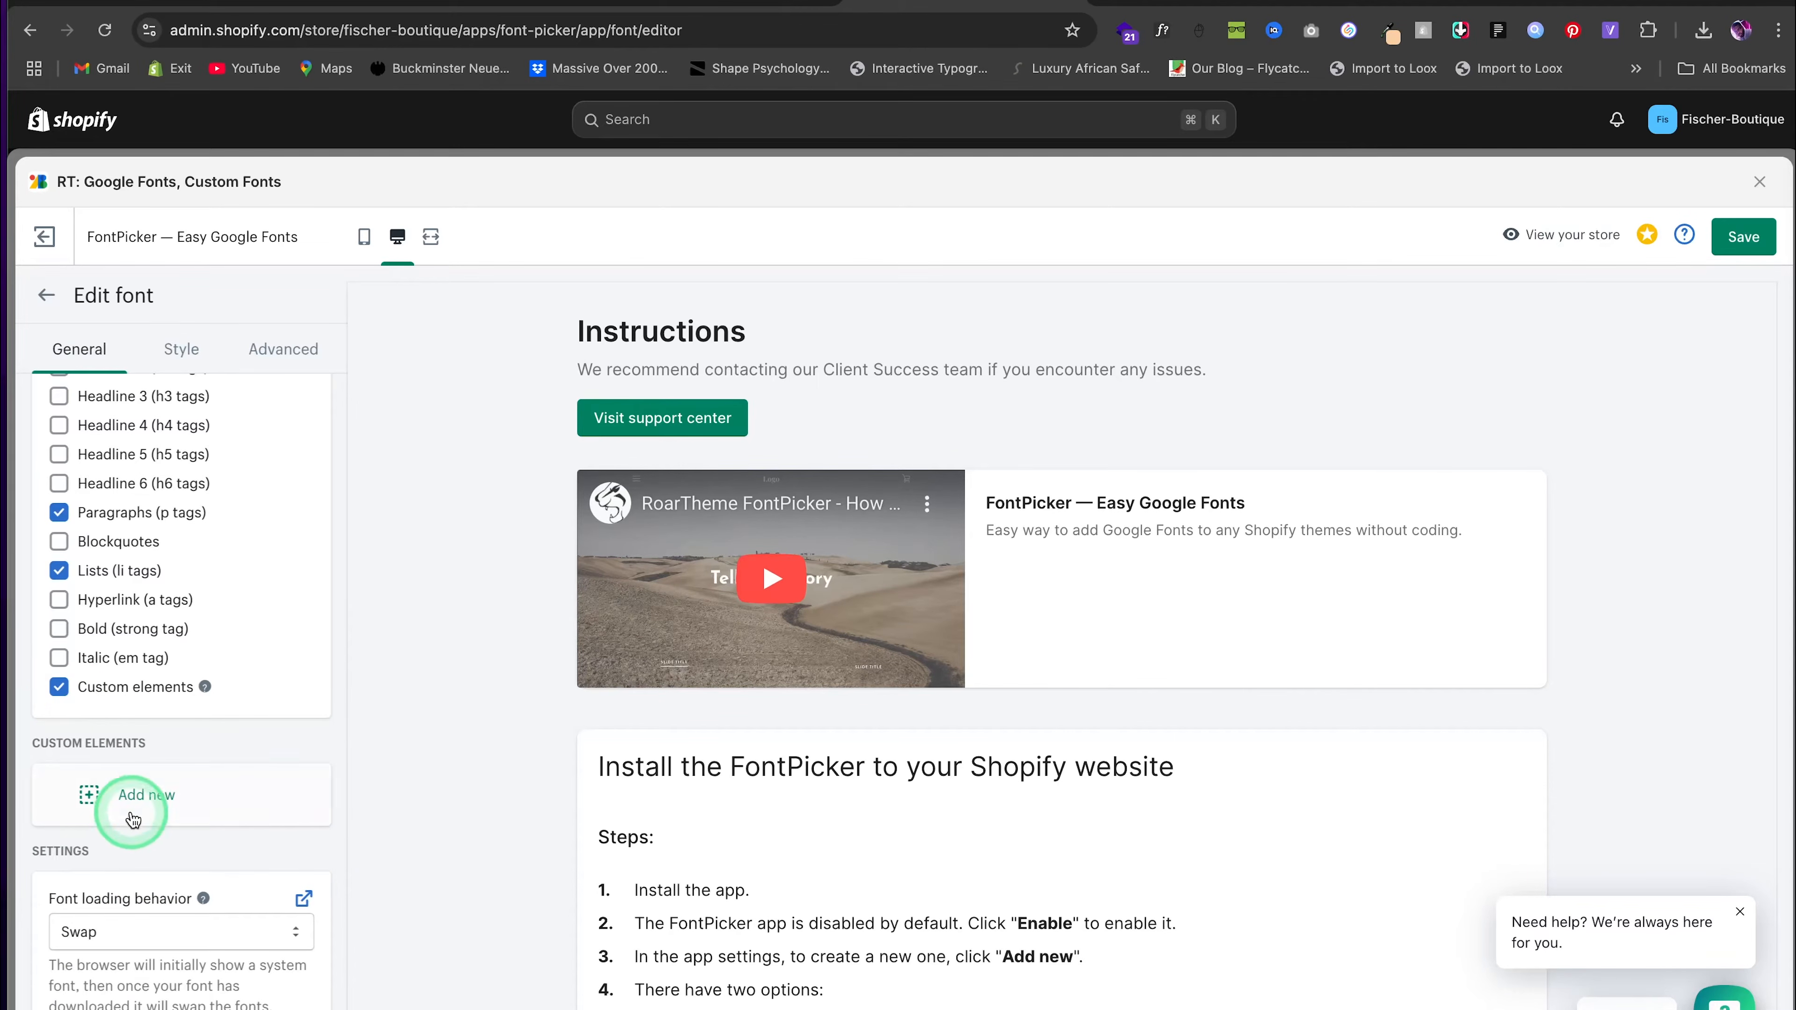
Add custom elements with the CSS selectors .p and .a to the Darker Grotesque font, and return to the fonts list
click(145, 796)
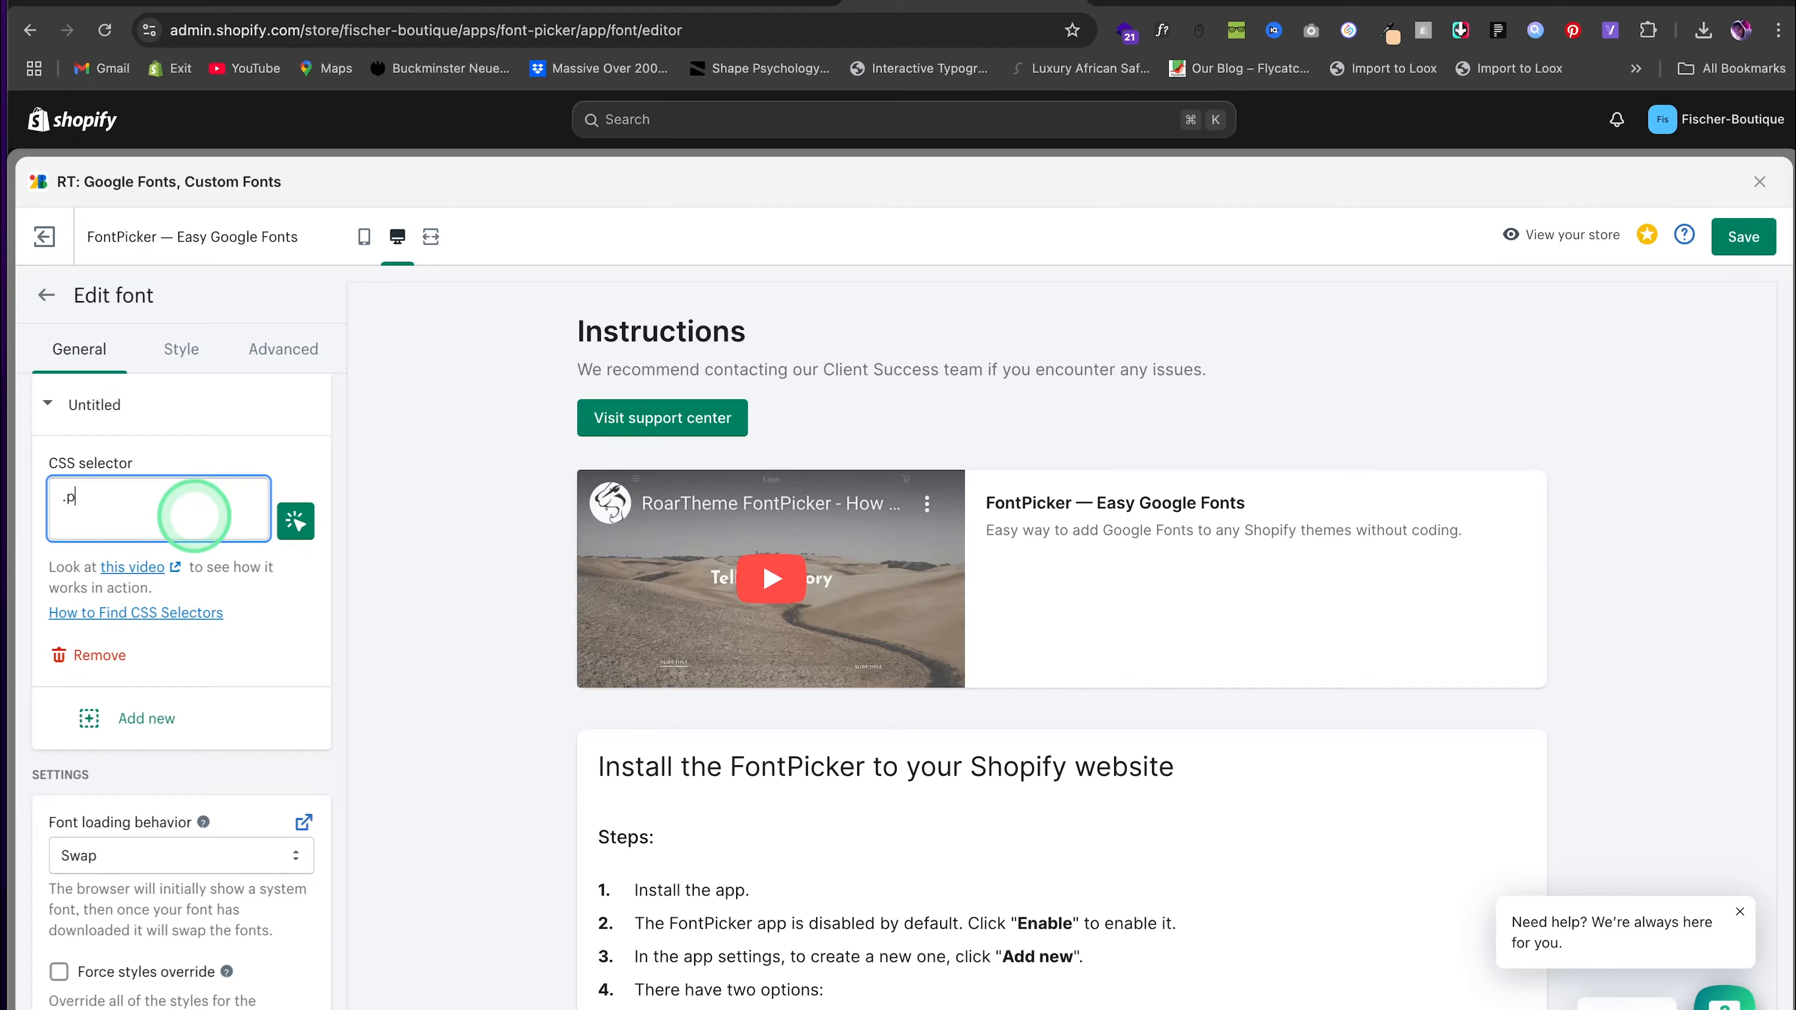
click(161, 716)
click(228, 522)
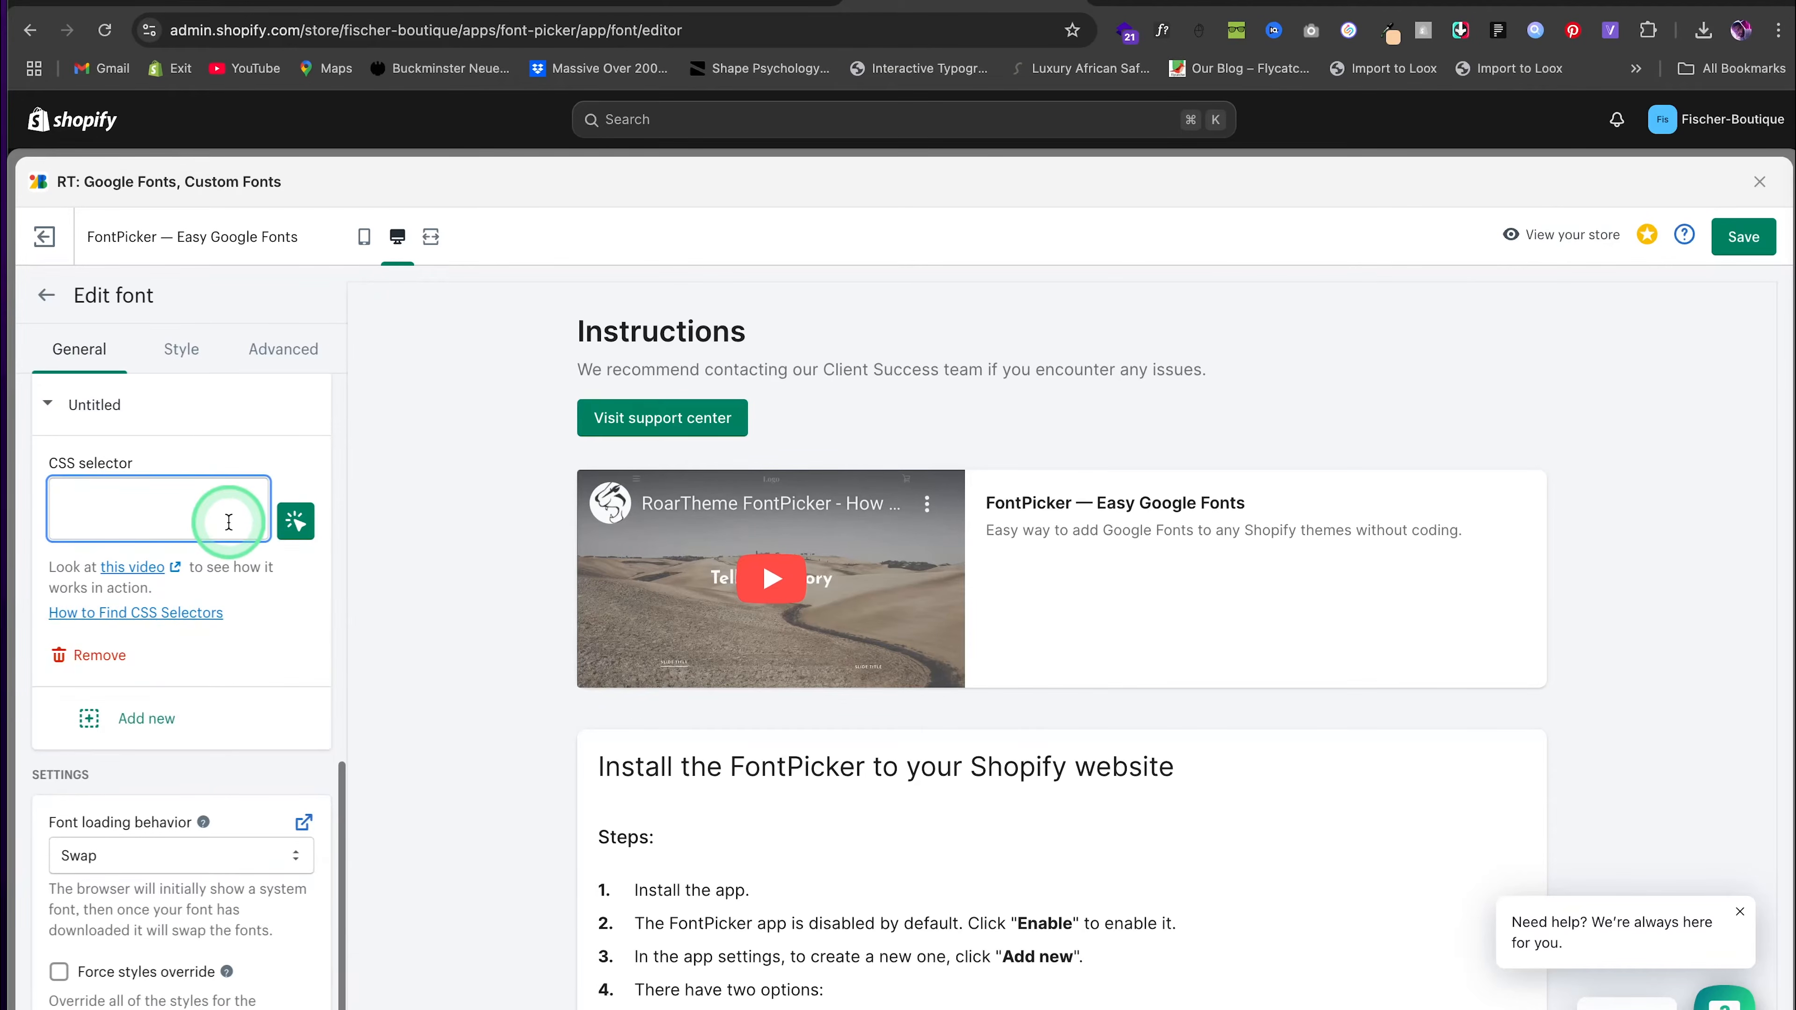
scroll(176, 637, down, 1)
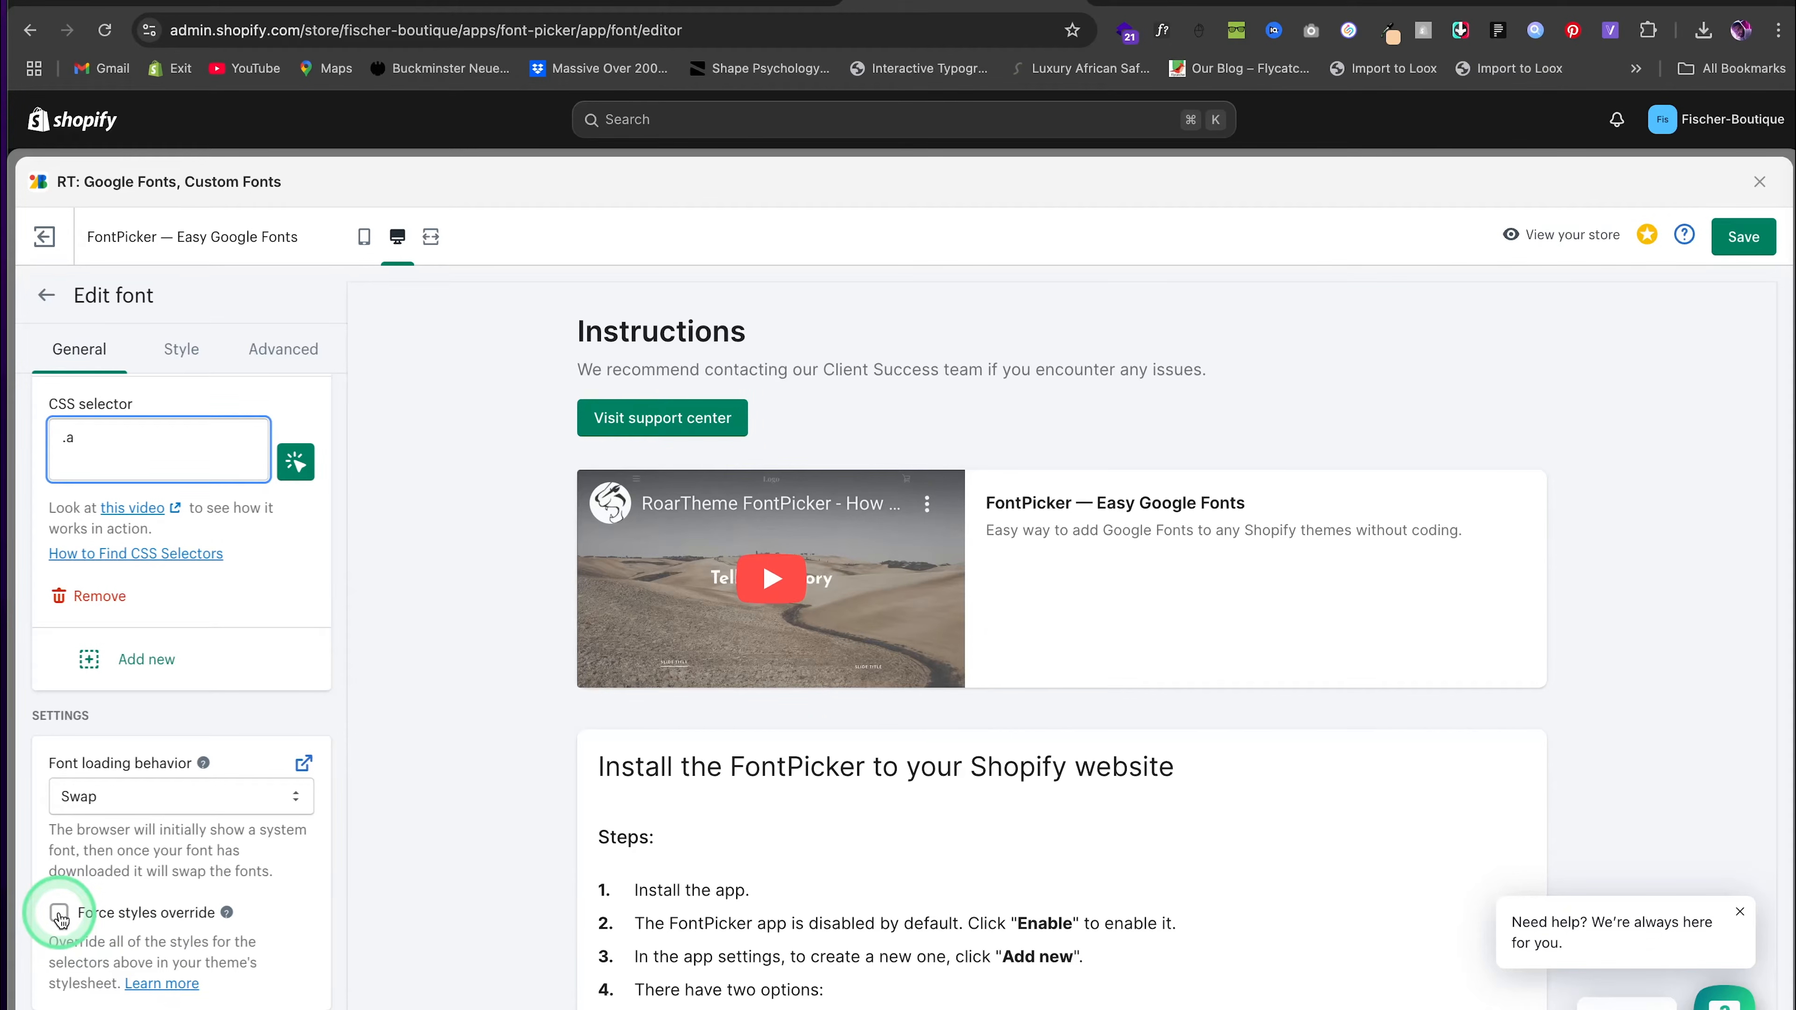
scroll(184, 862, up, 10)
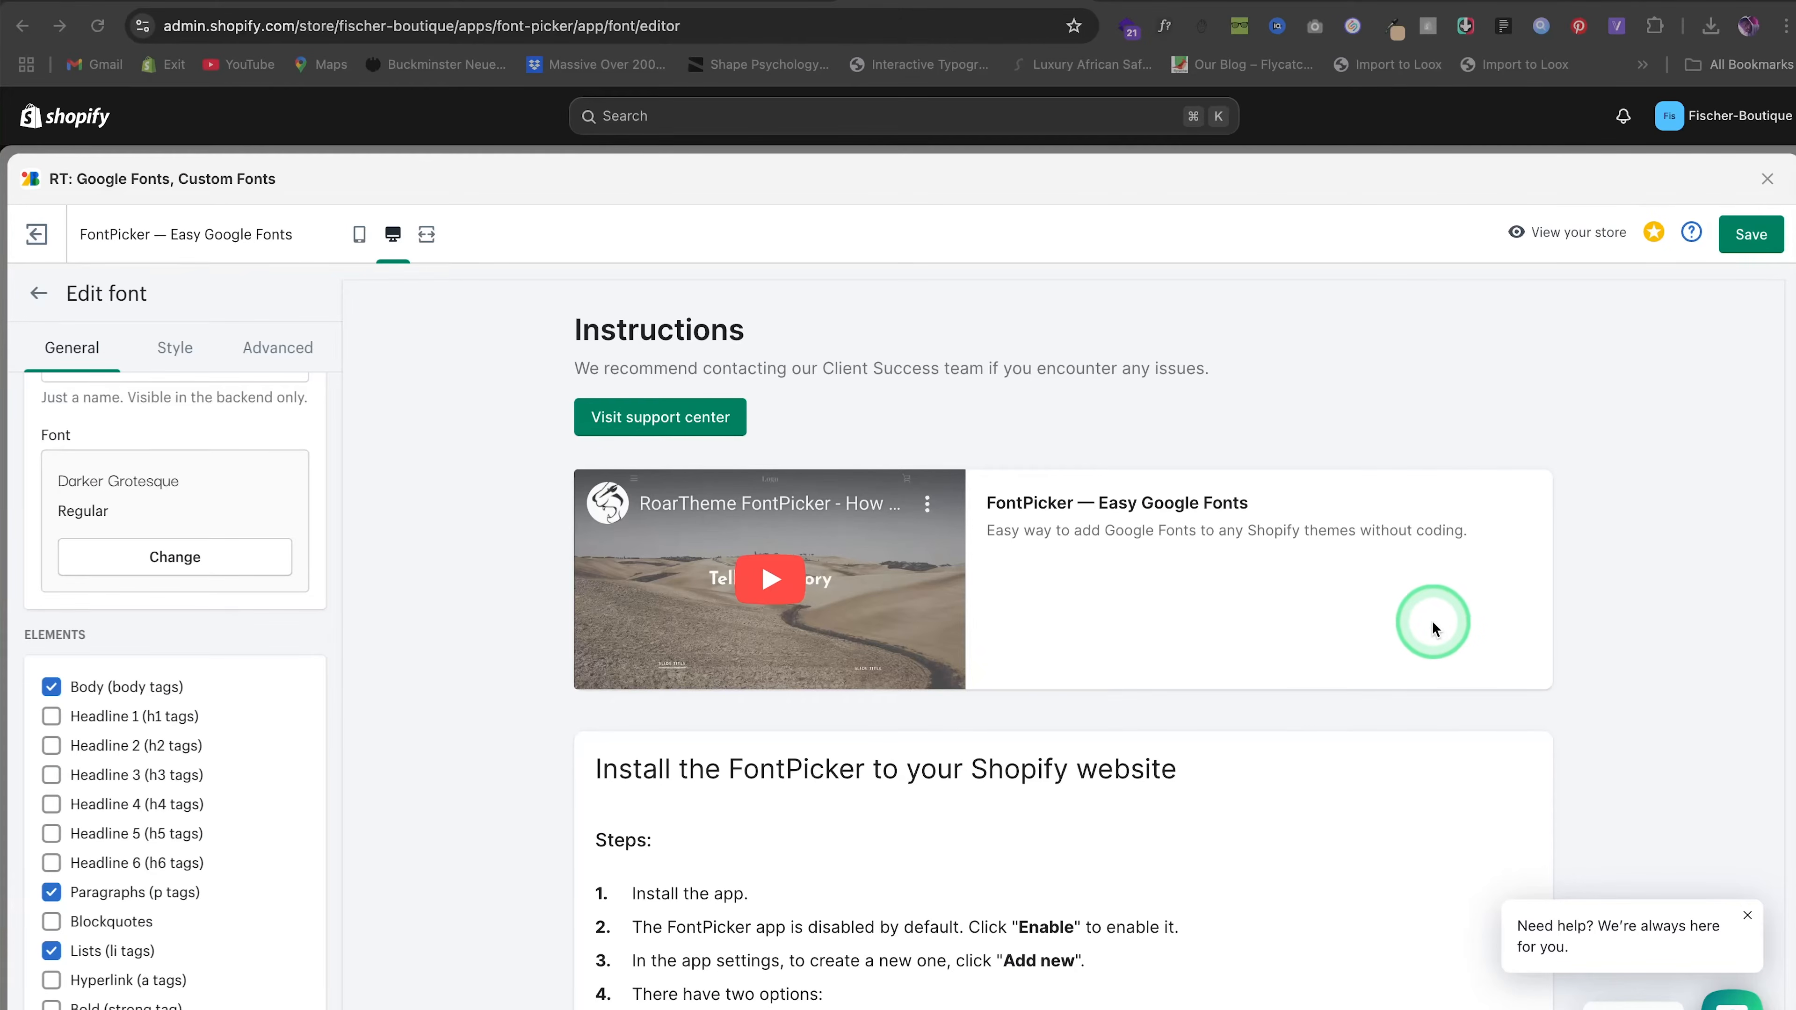
click(41, 294)
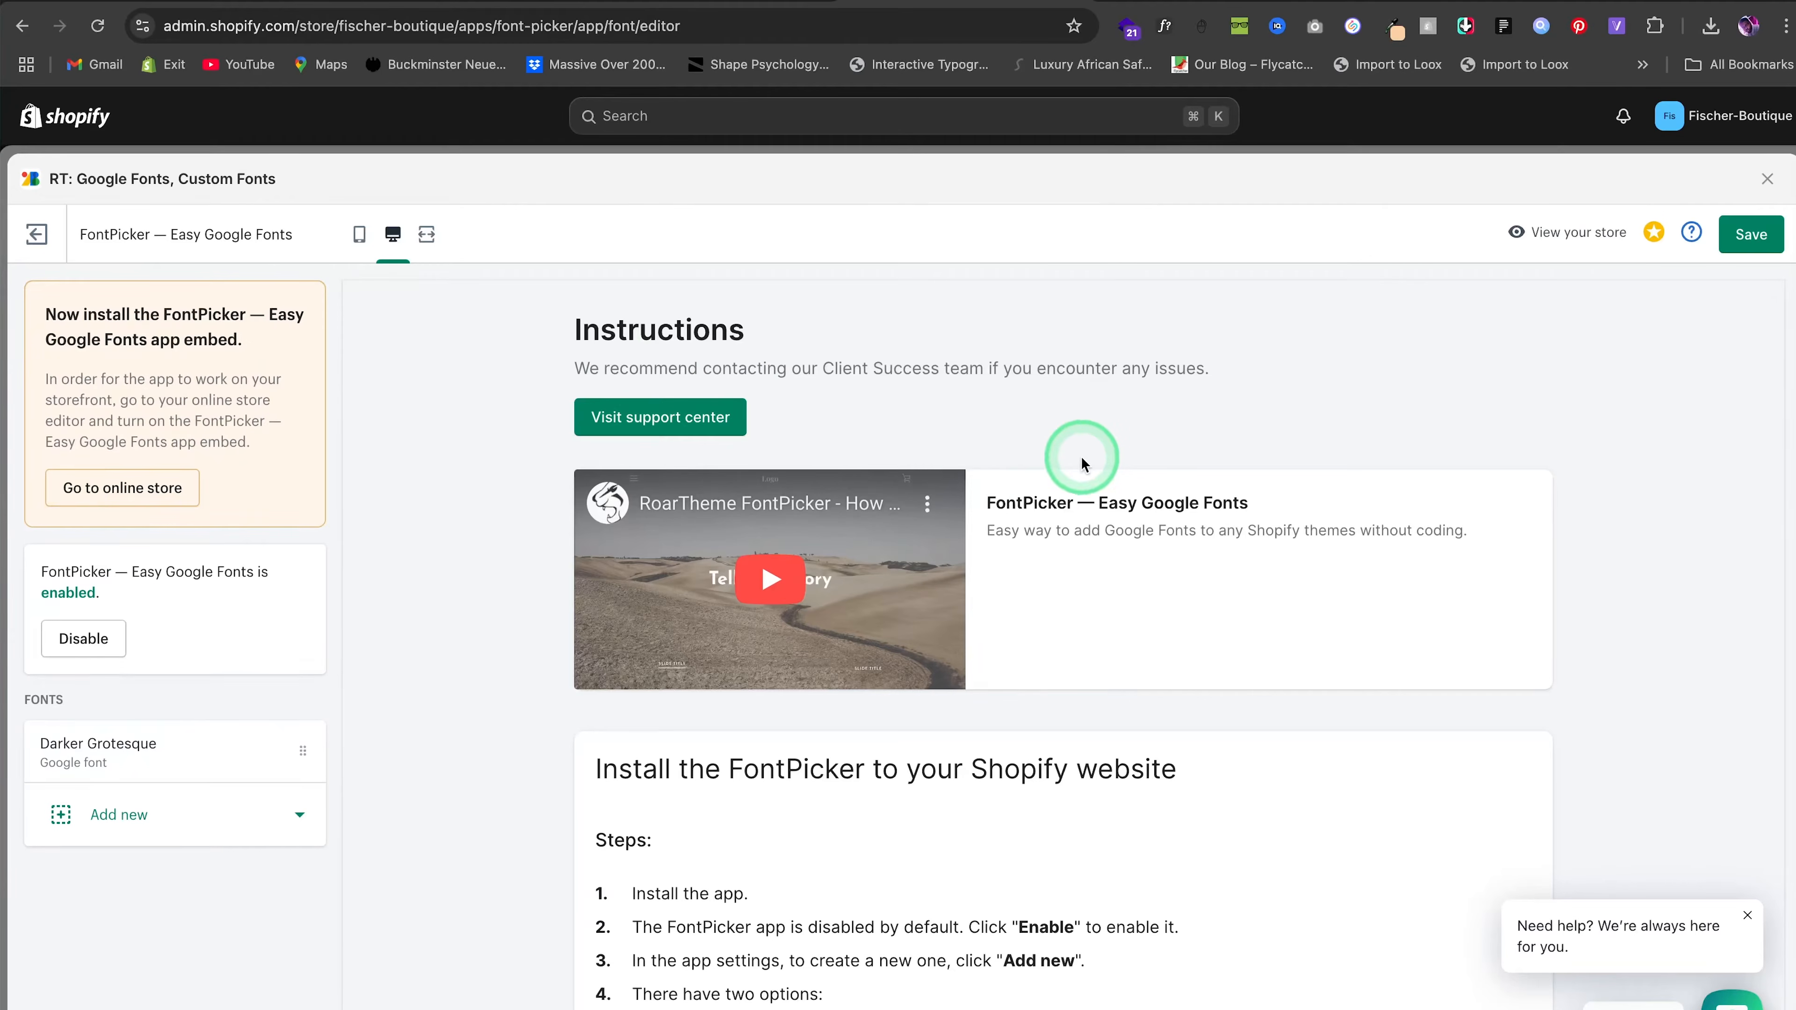
Add a custom font titled "Darker Mango" and upload the file Black Mango Thin.ttf for it
click(115, 815)
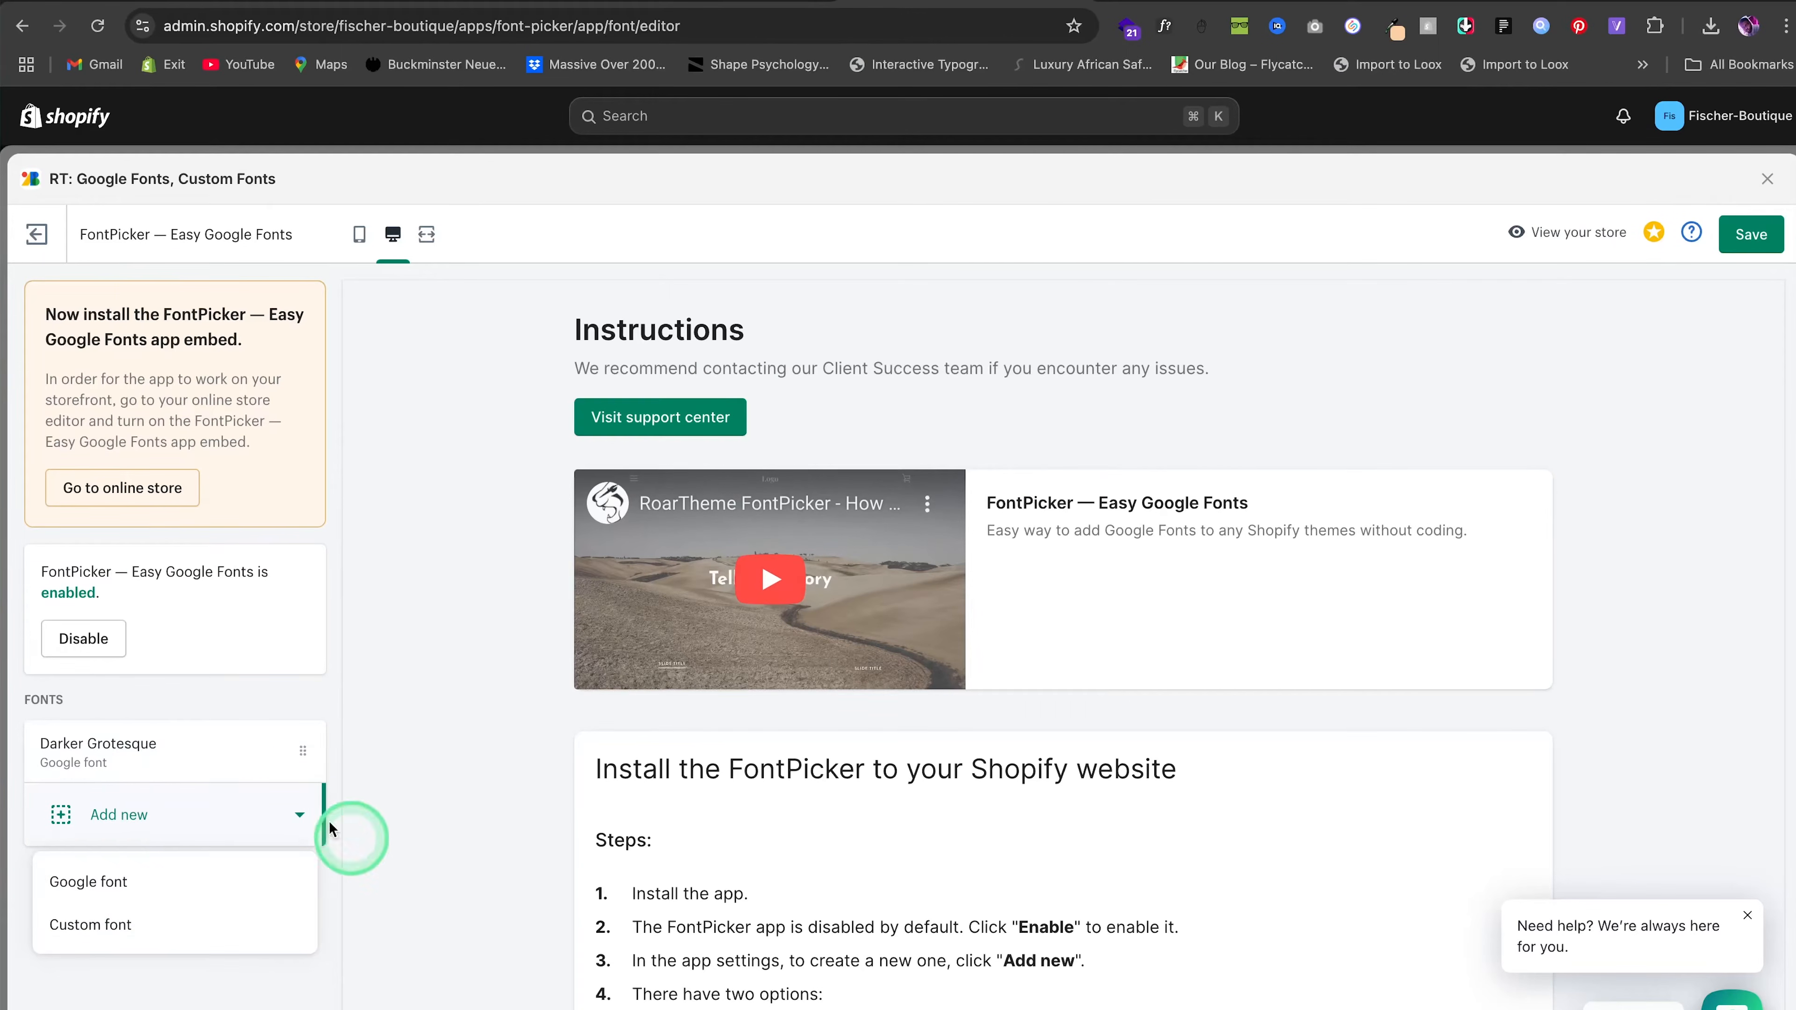
click(111, 927)
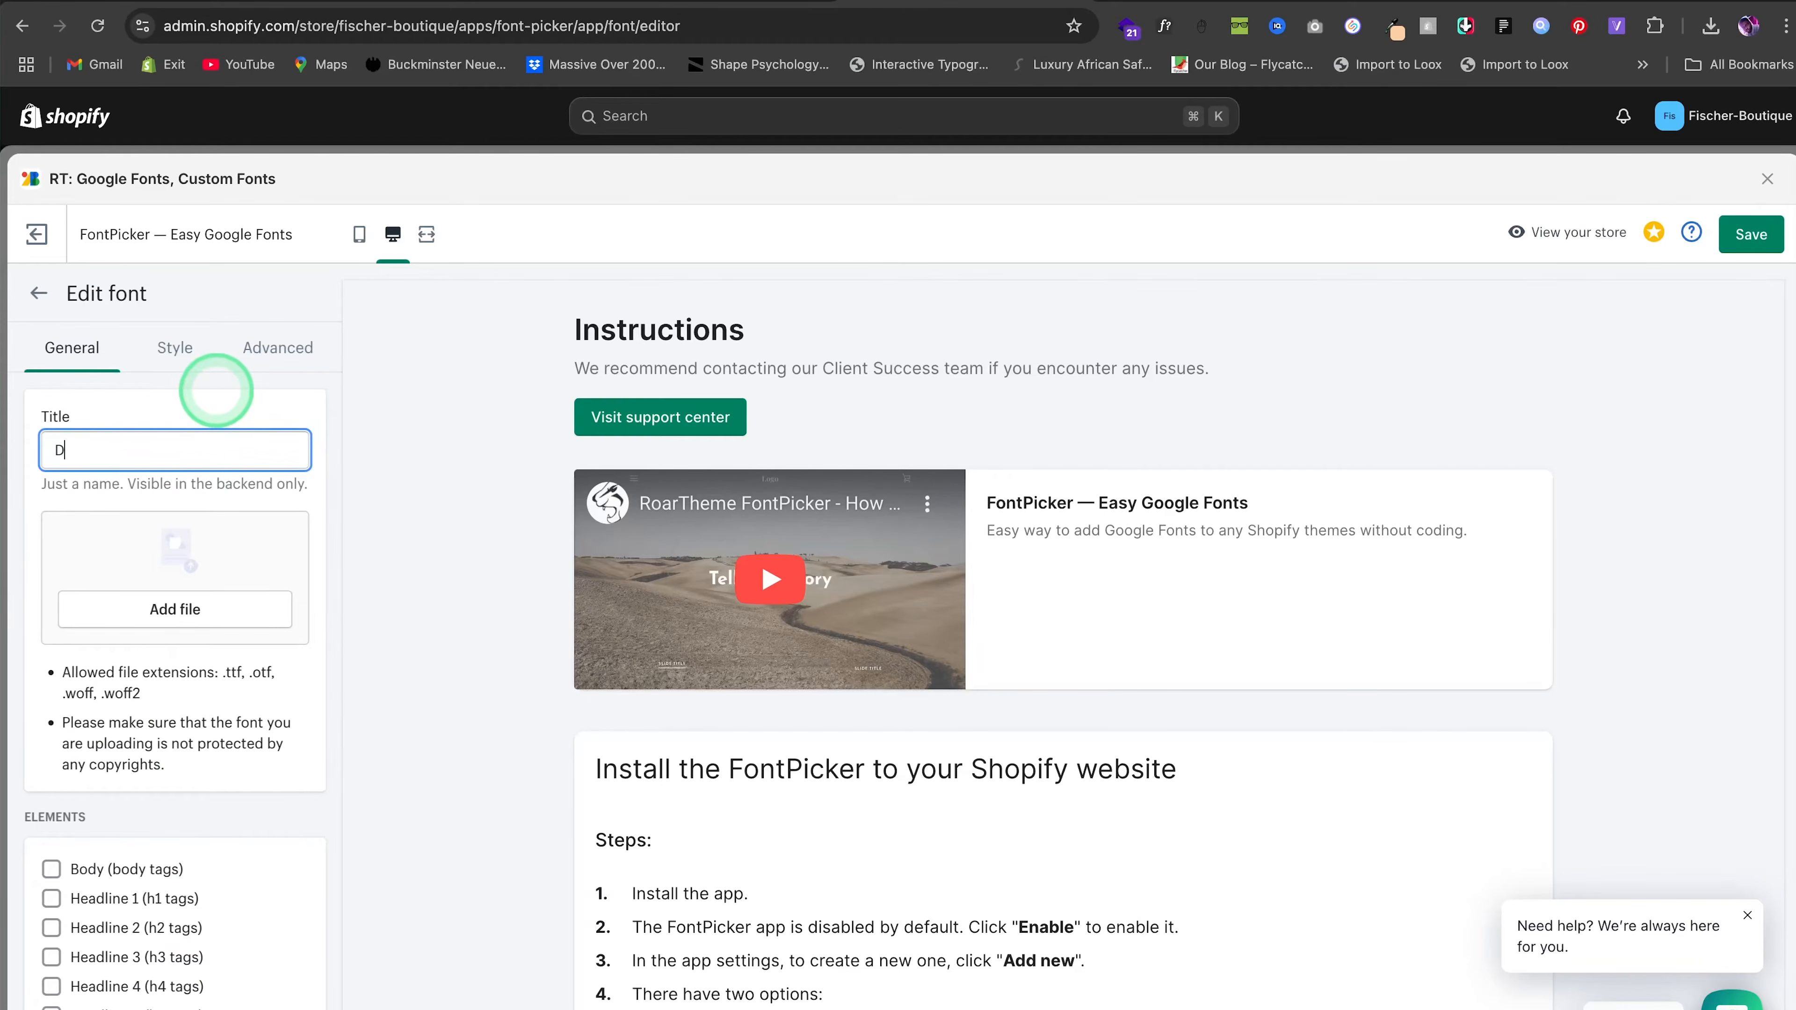
text(Darker Mango)
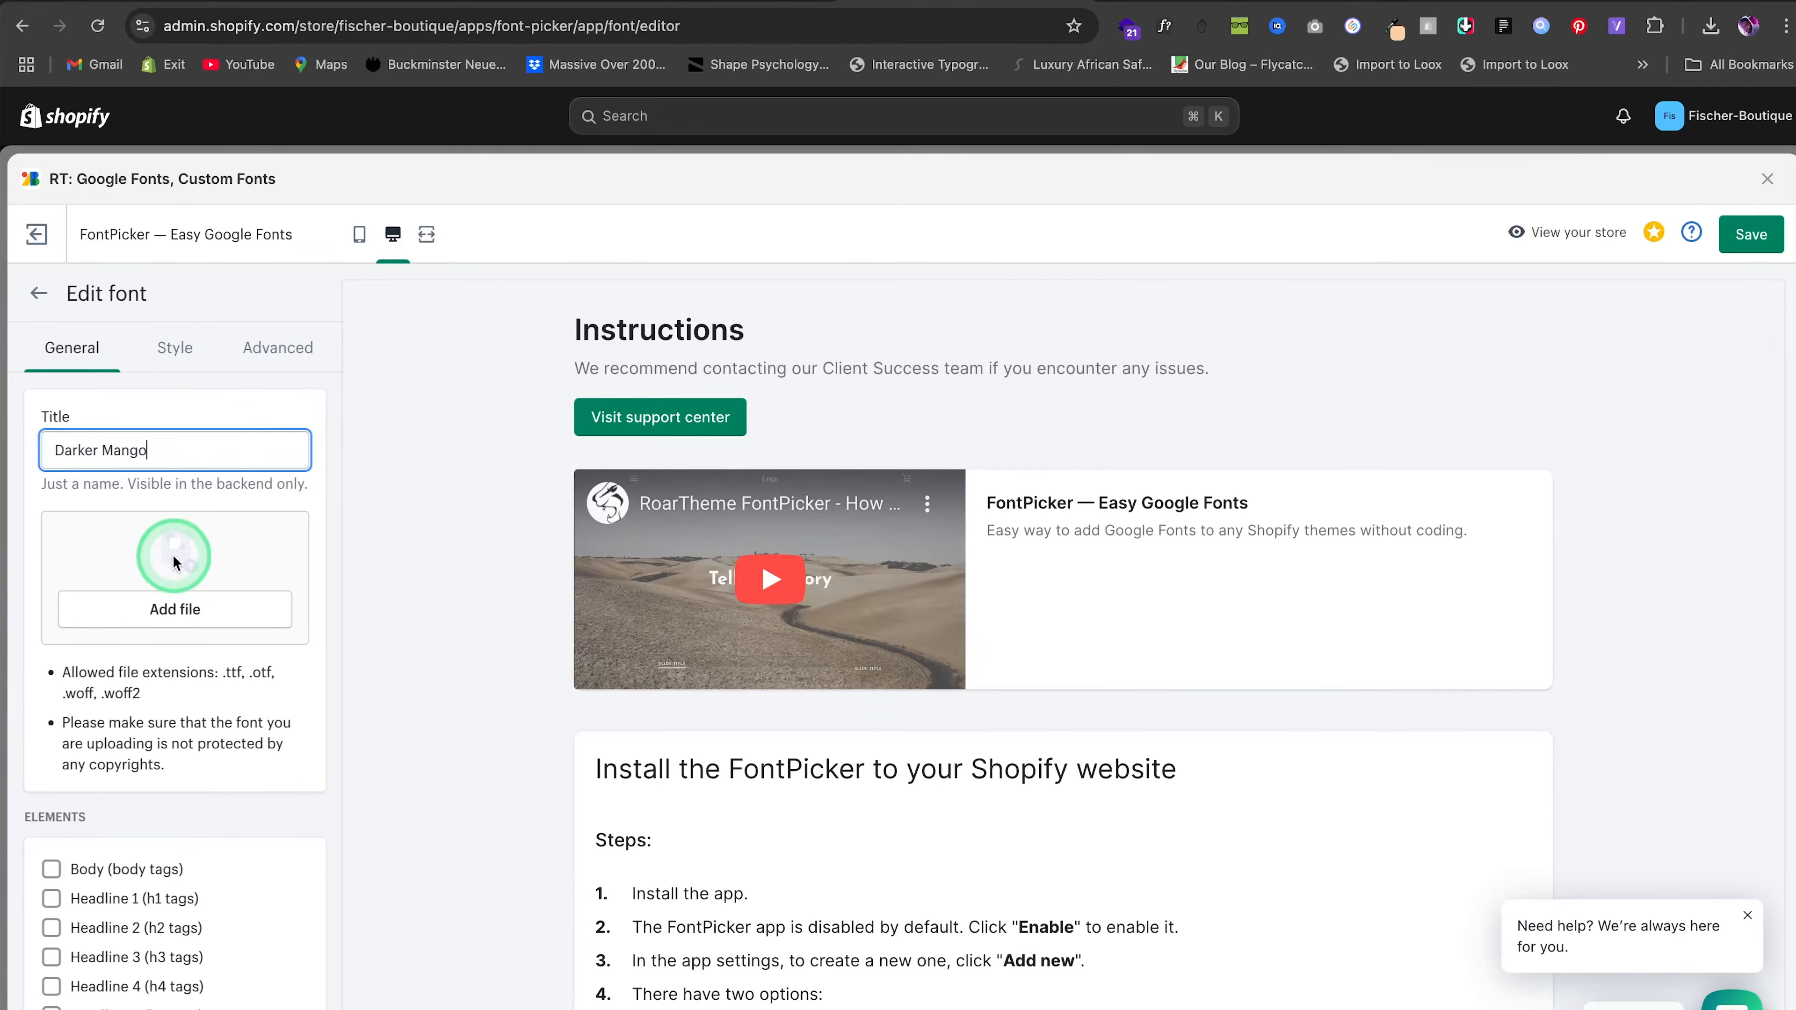
click(168, 607)
click(613, 427)
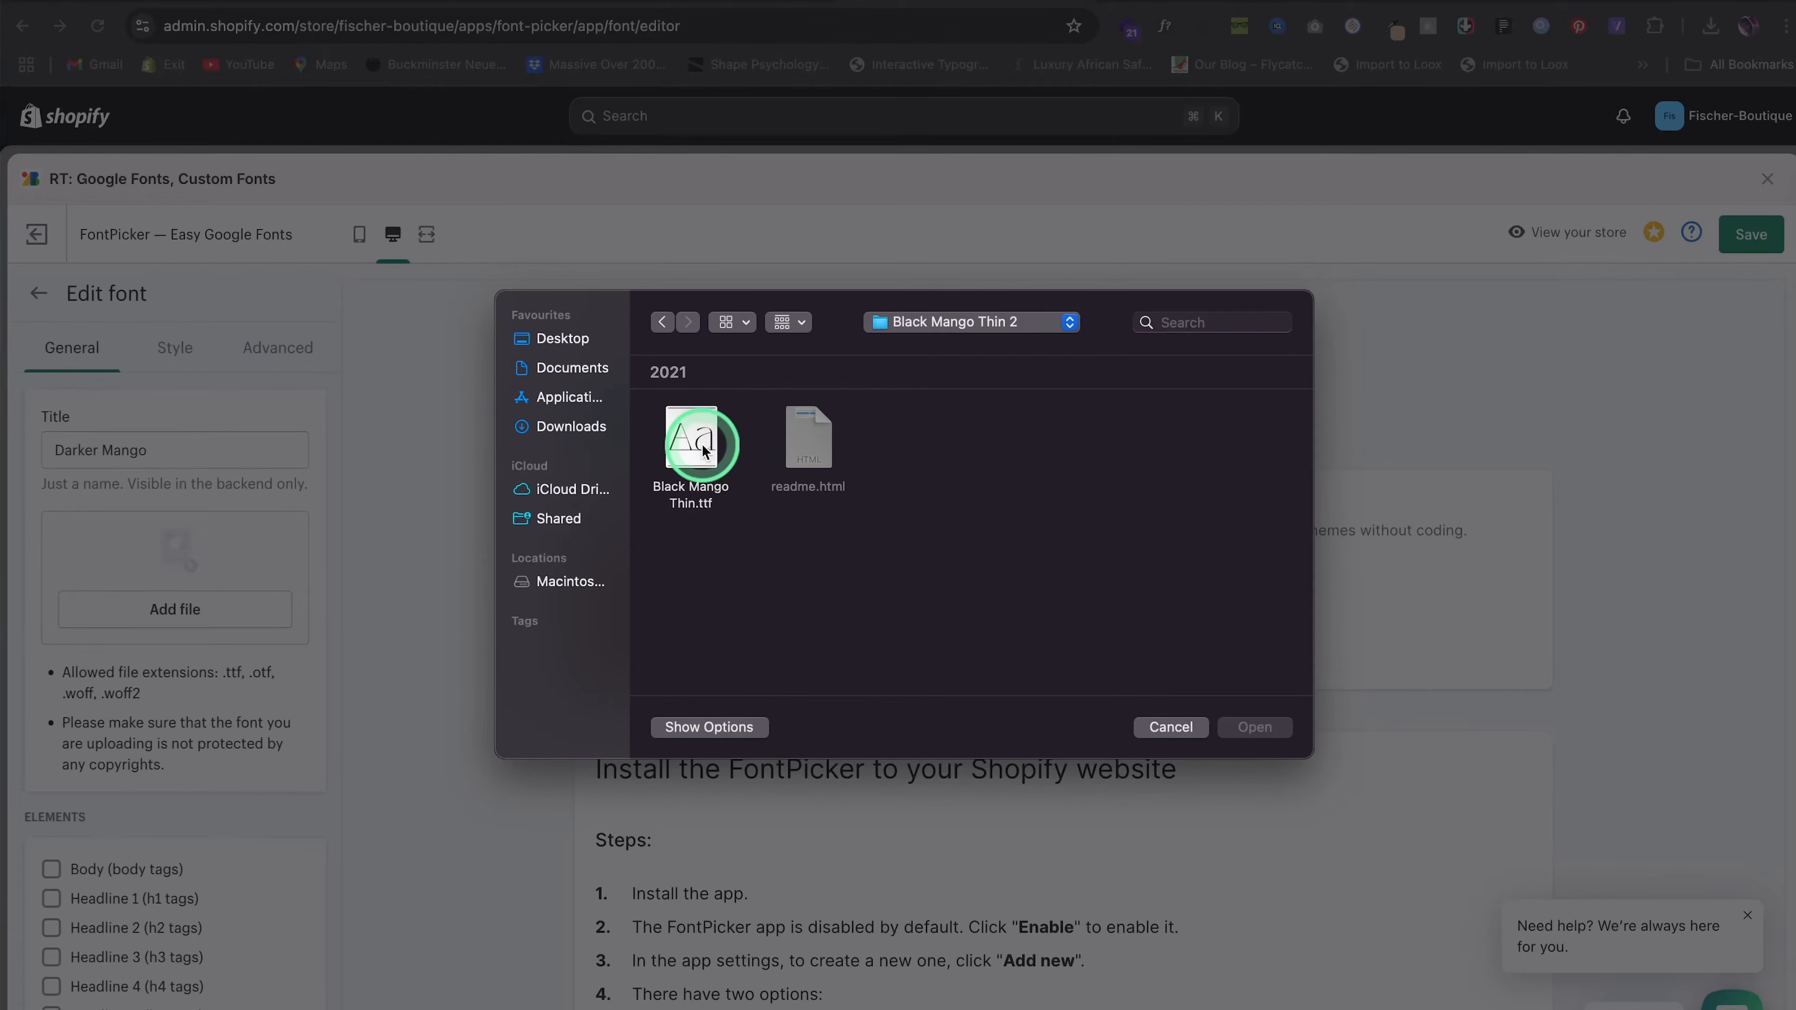
click(703, 449)
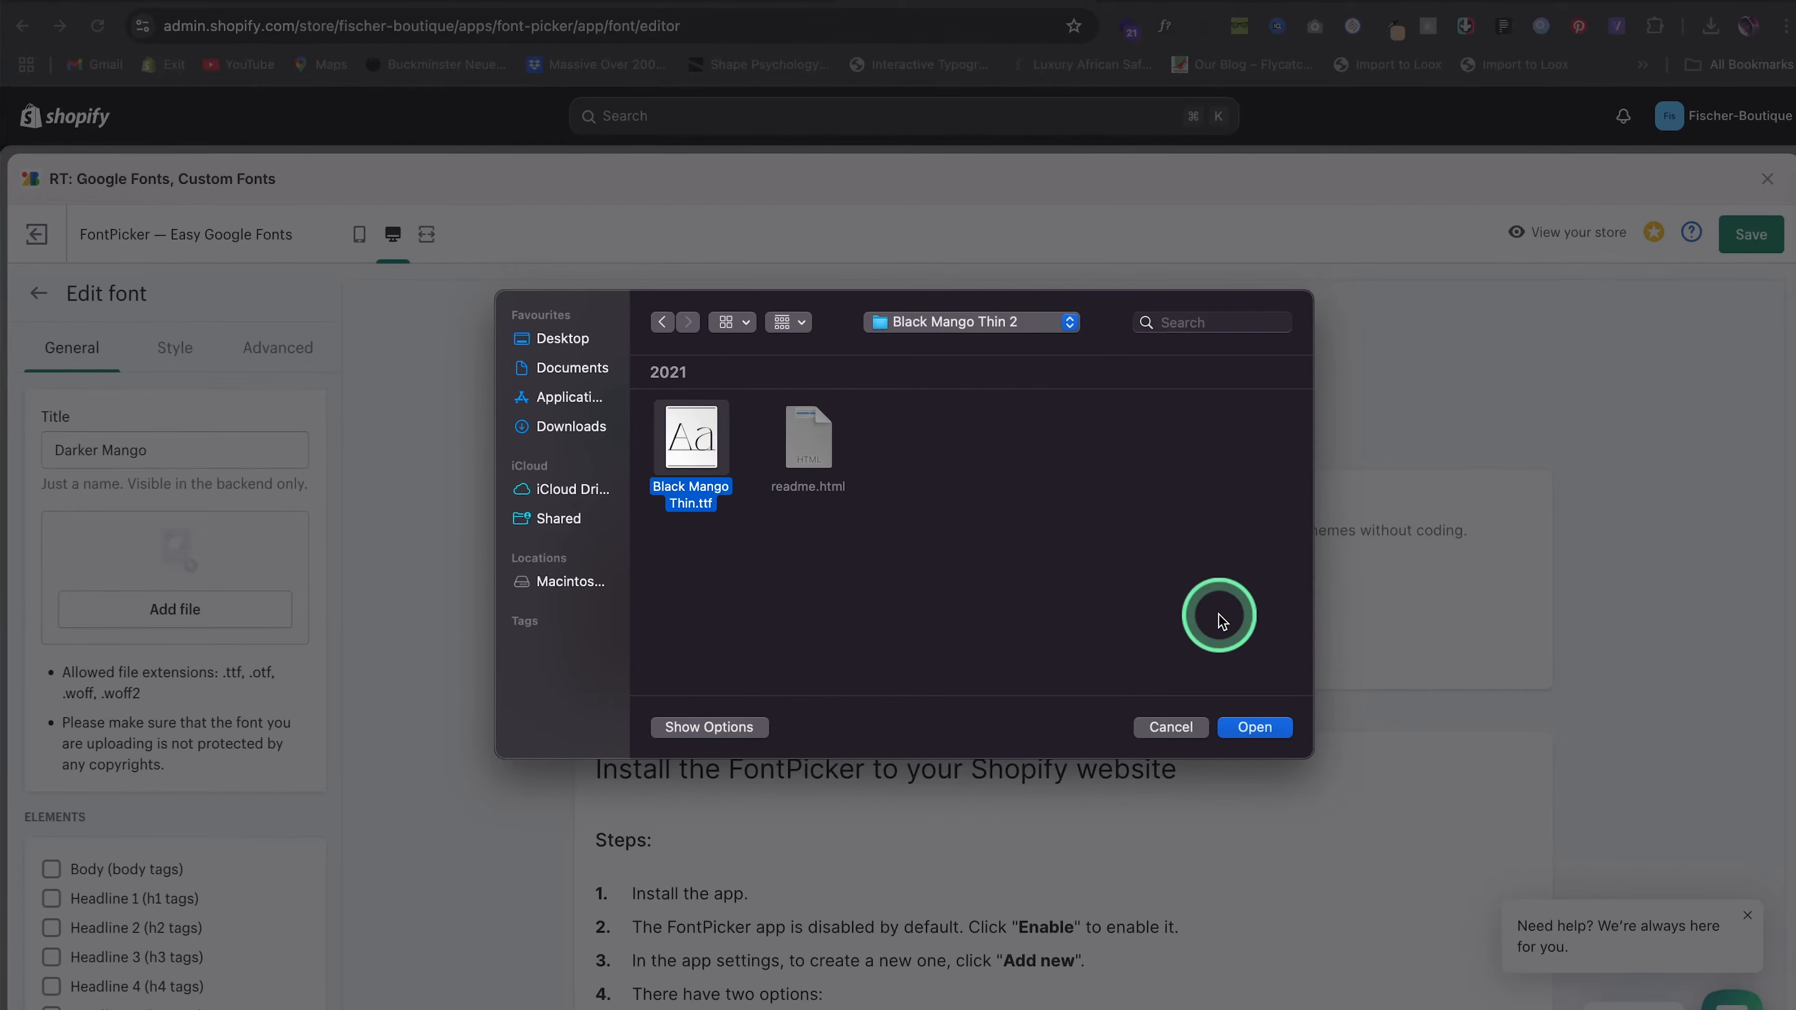
click(1255, 729)
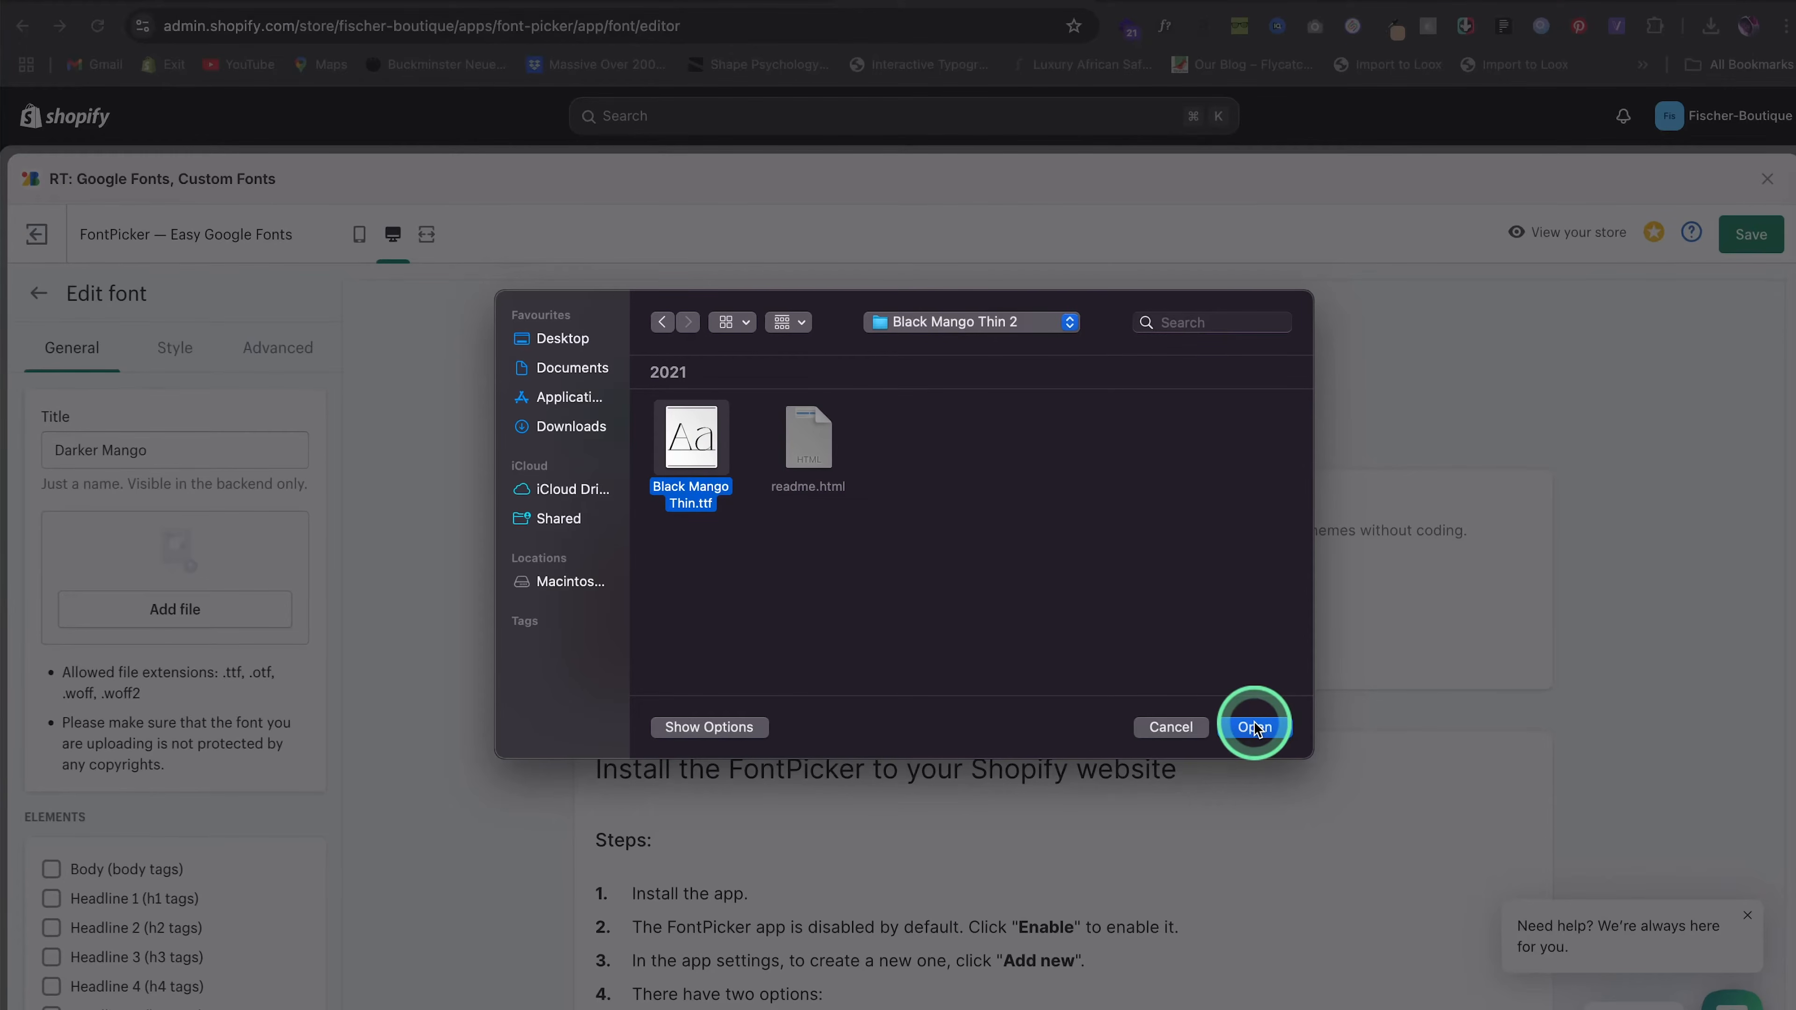
Apply the Darker Mango font to Headline 1 through Headline 6 and to custom elements
scroll(184, 649, down, 5)
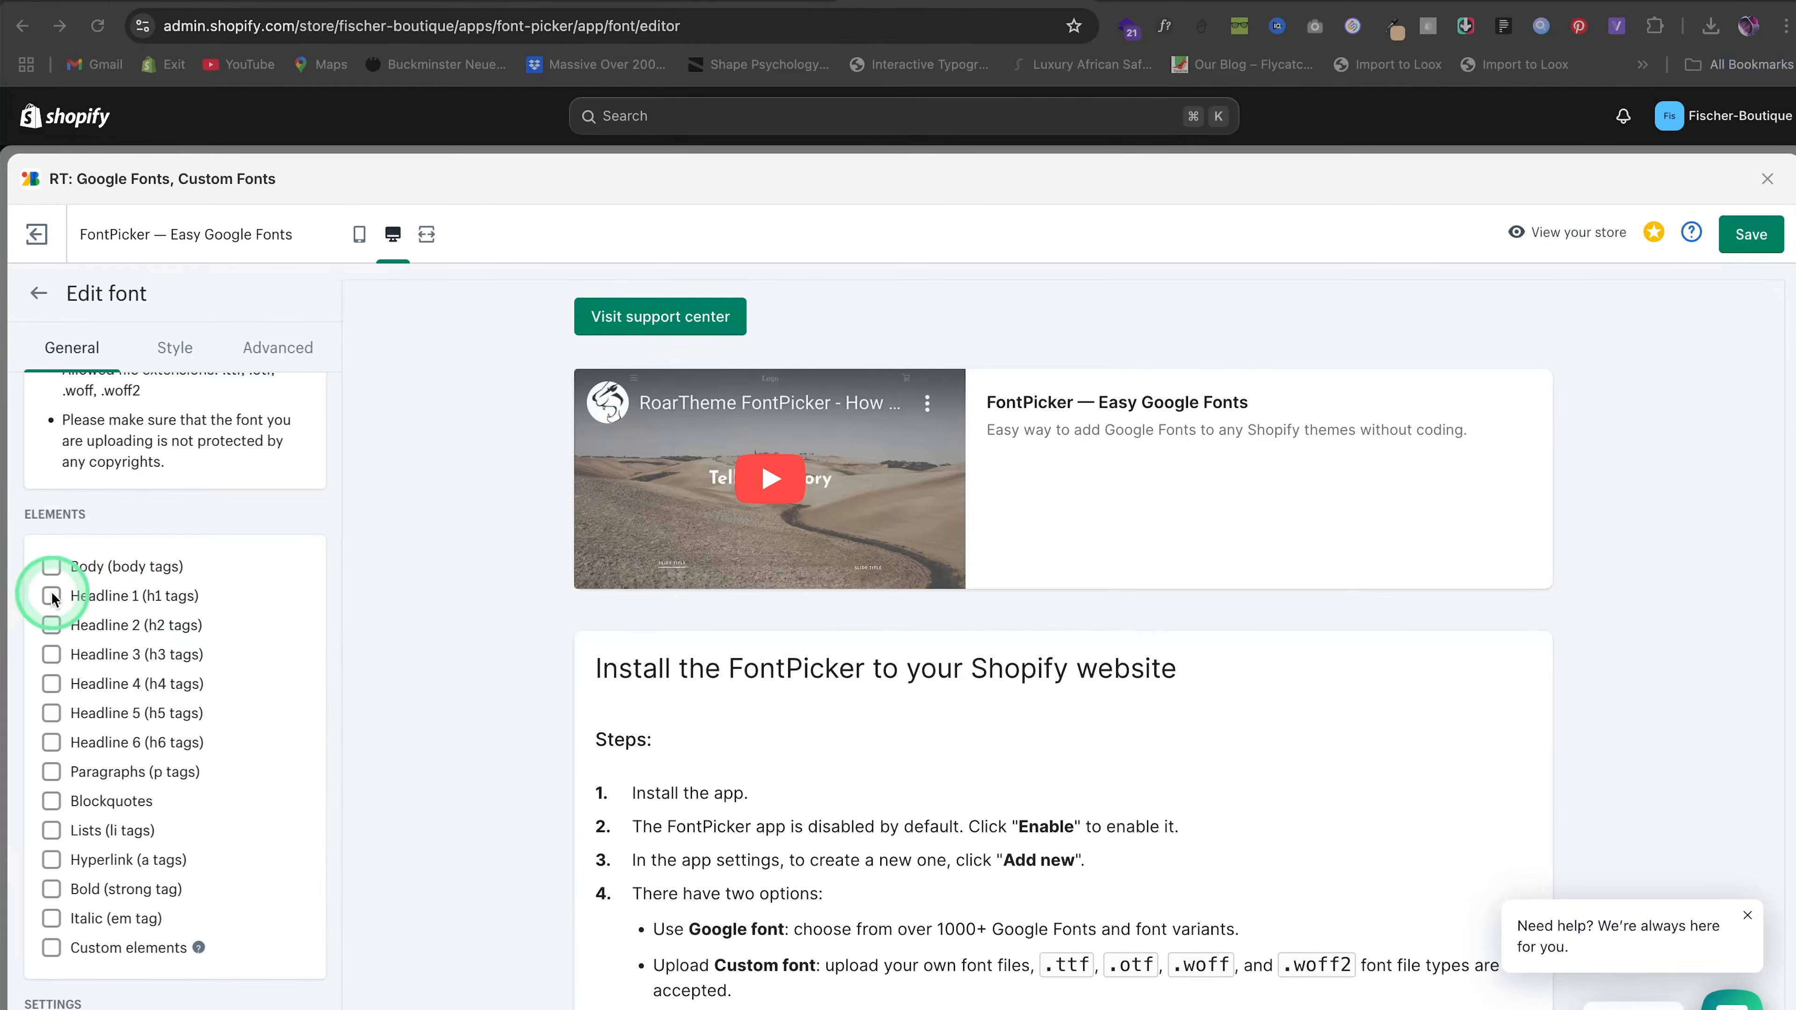
click(53, 597)
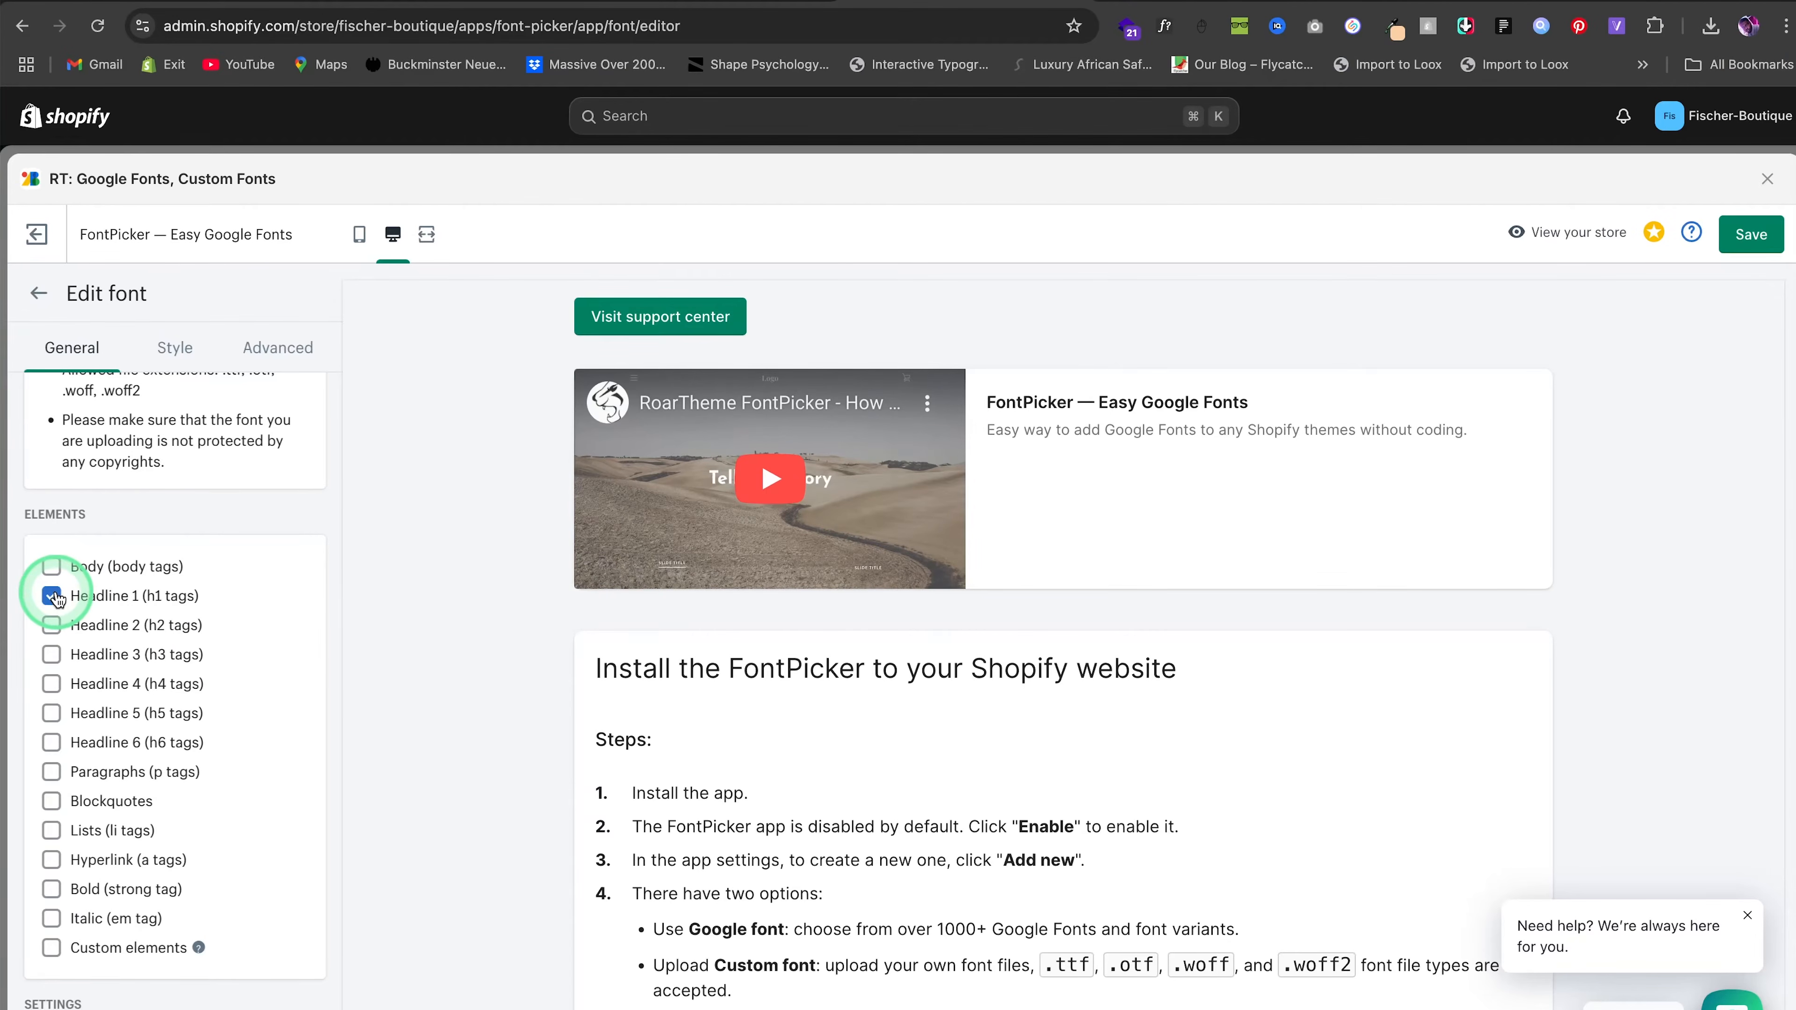
click(51, 743)
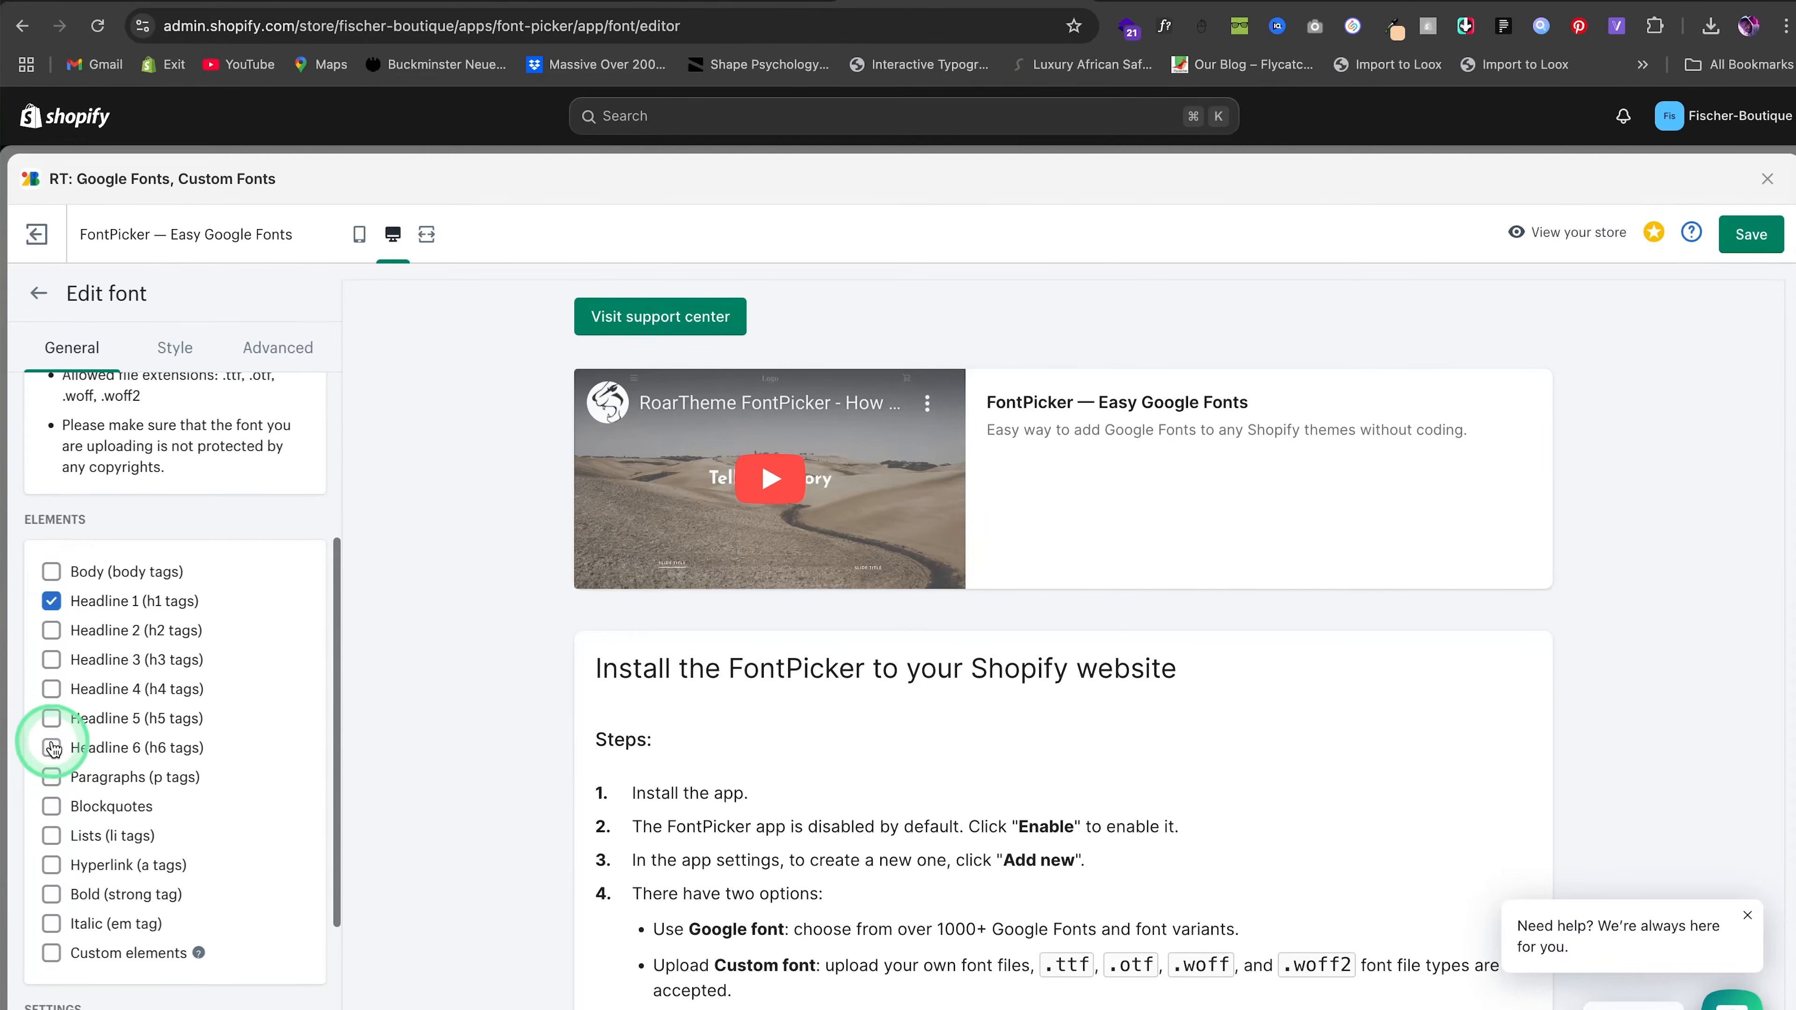
click(52, 720)
click(51, 697)
click(51, 687)
click(49, 672)
scroll(50, 677, down, 3)
click(51, 758)
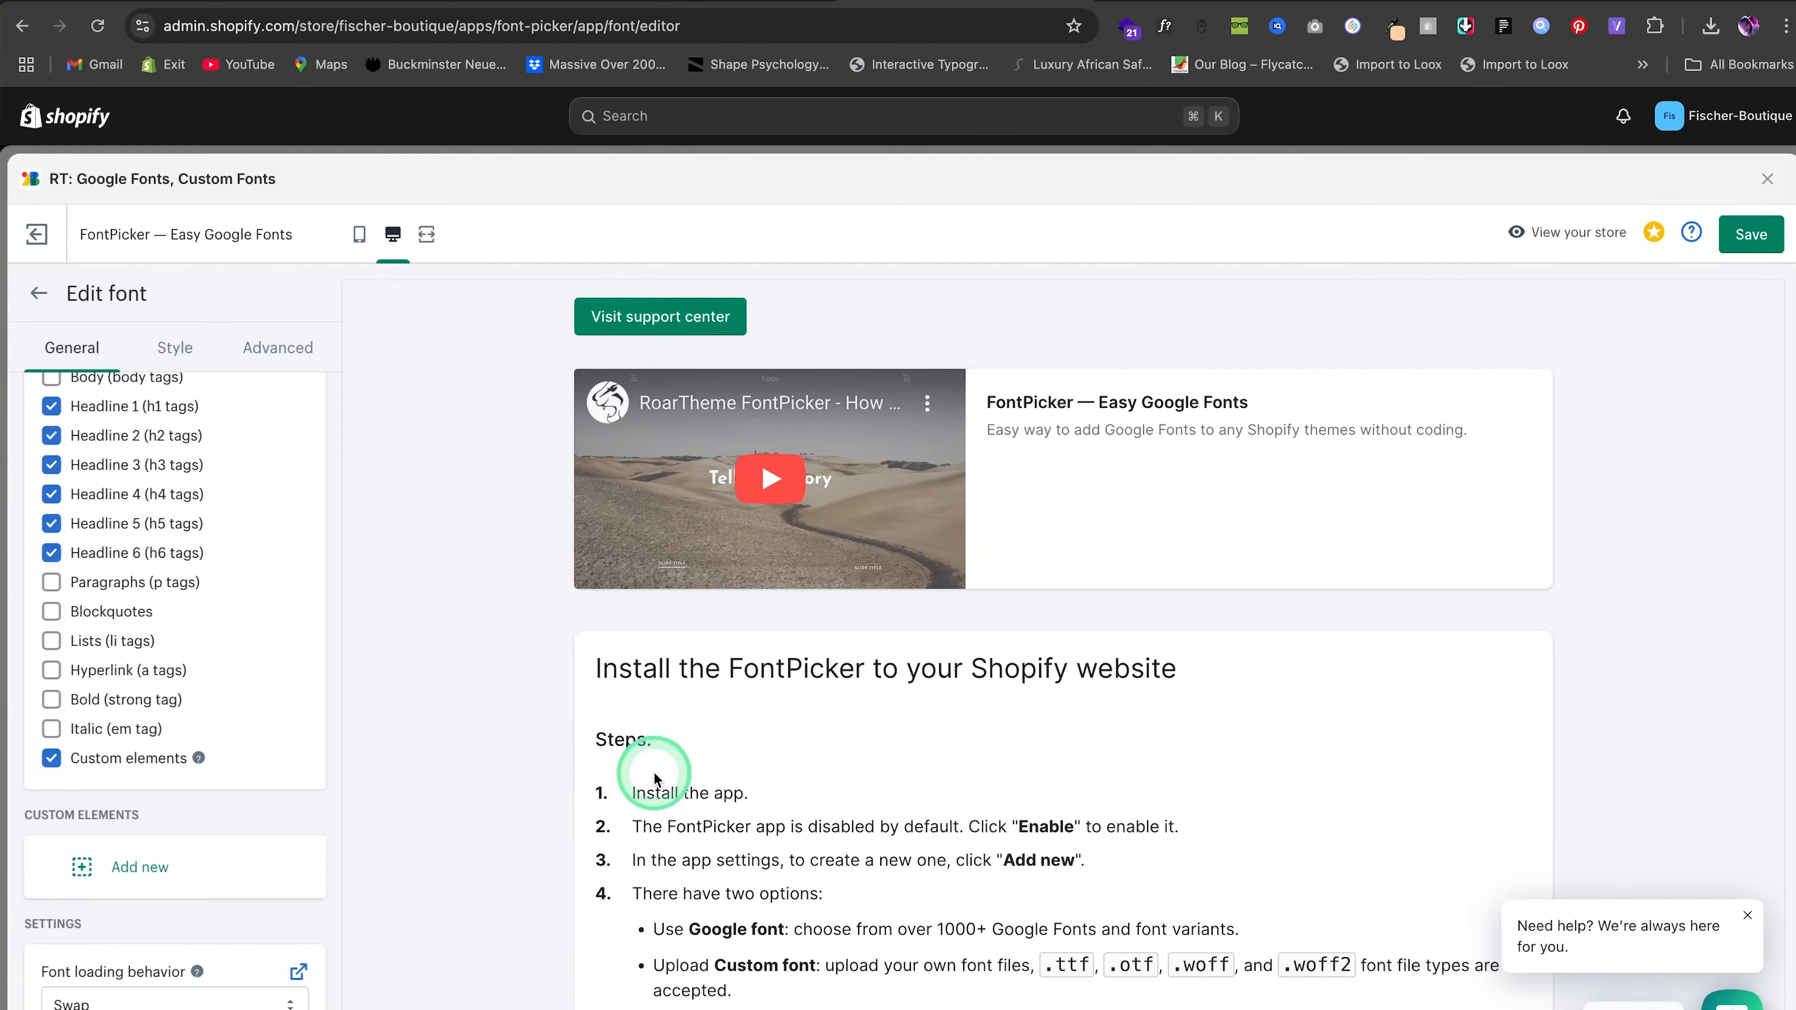
Add custom elements to the Darker Mango font with the heading CSS selectors from .h0 up to .h6
click(151, 871)
click(249, 869)
scroll(212, 870, down, 2)
click(120, 872)
scroll(152, 884, down, 5)
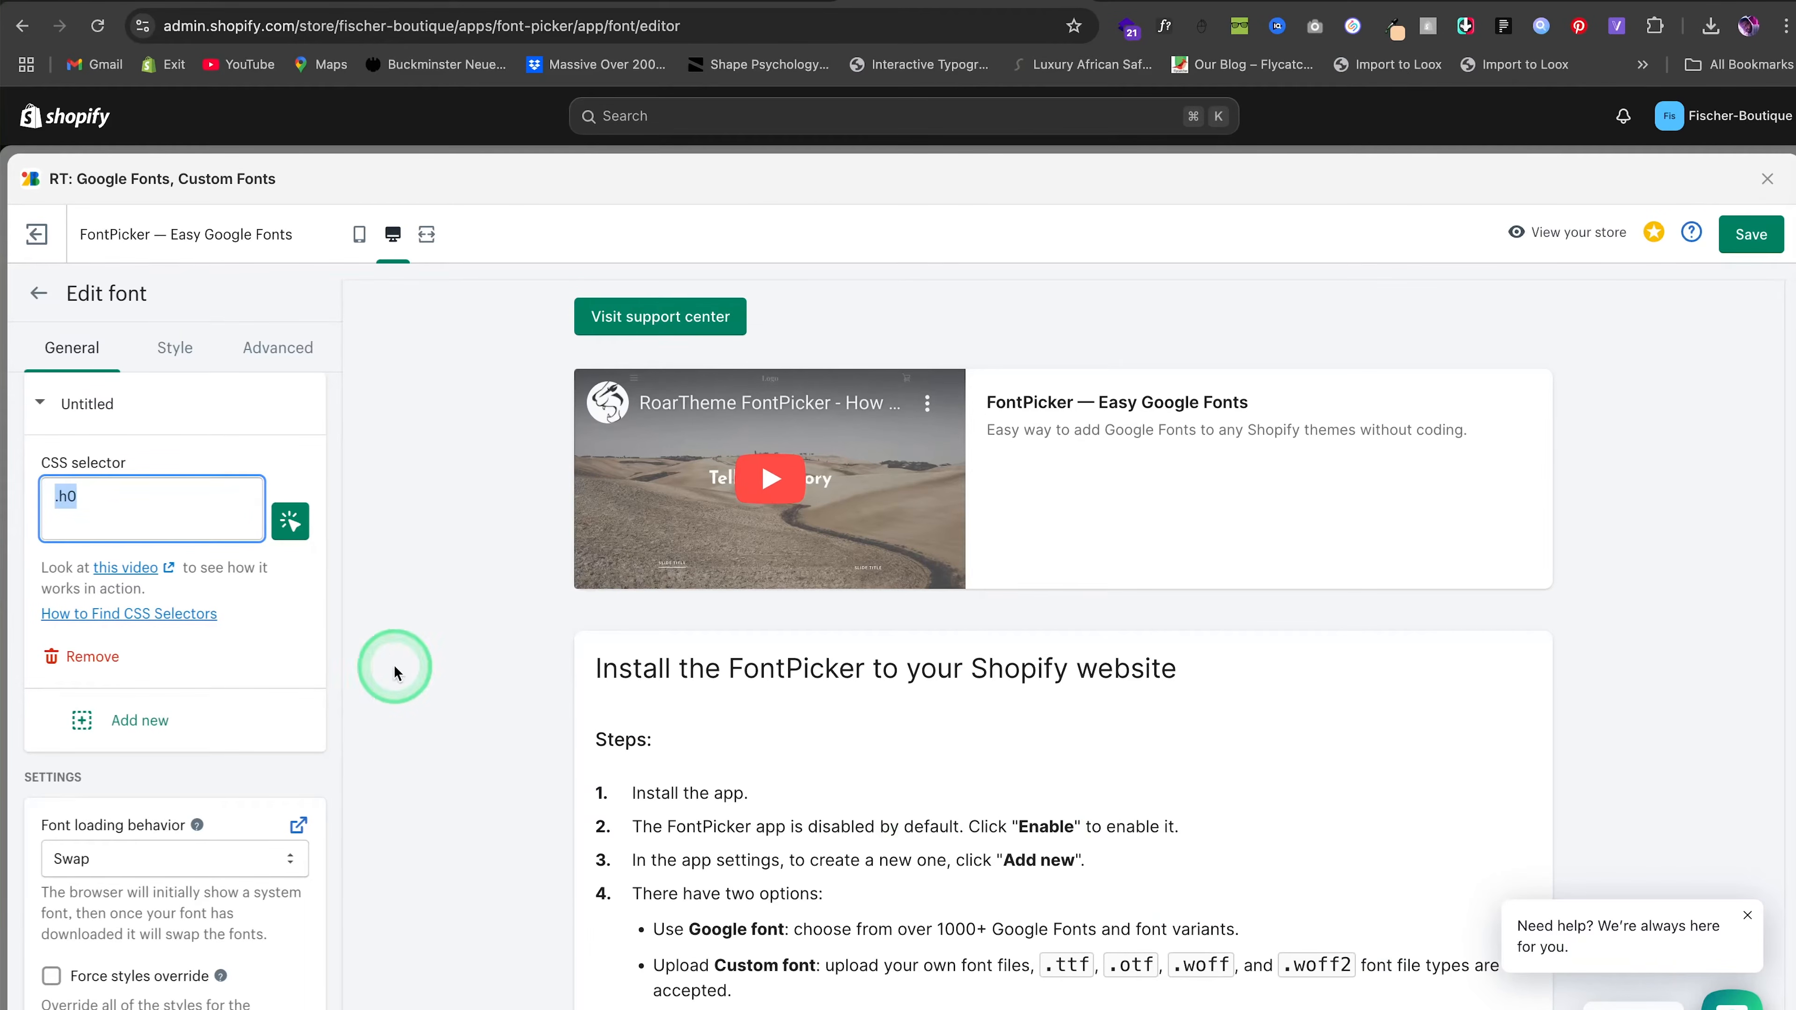
click(167, 720)
text(.h)
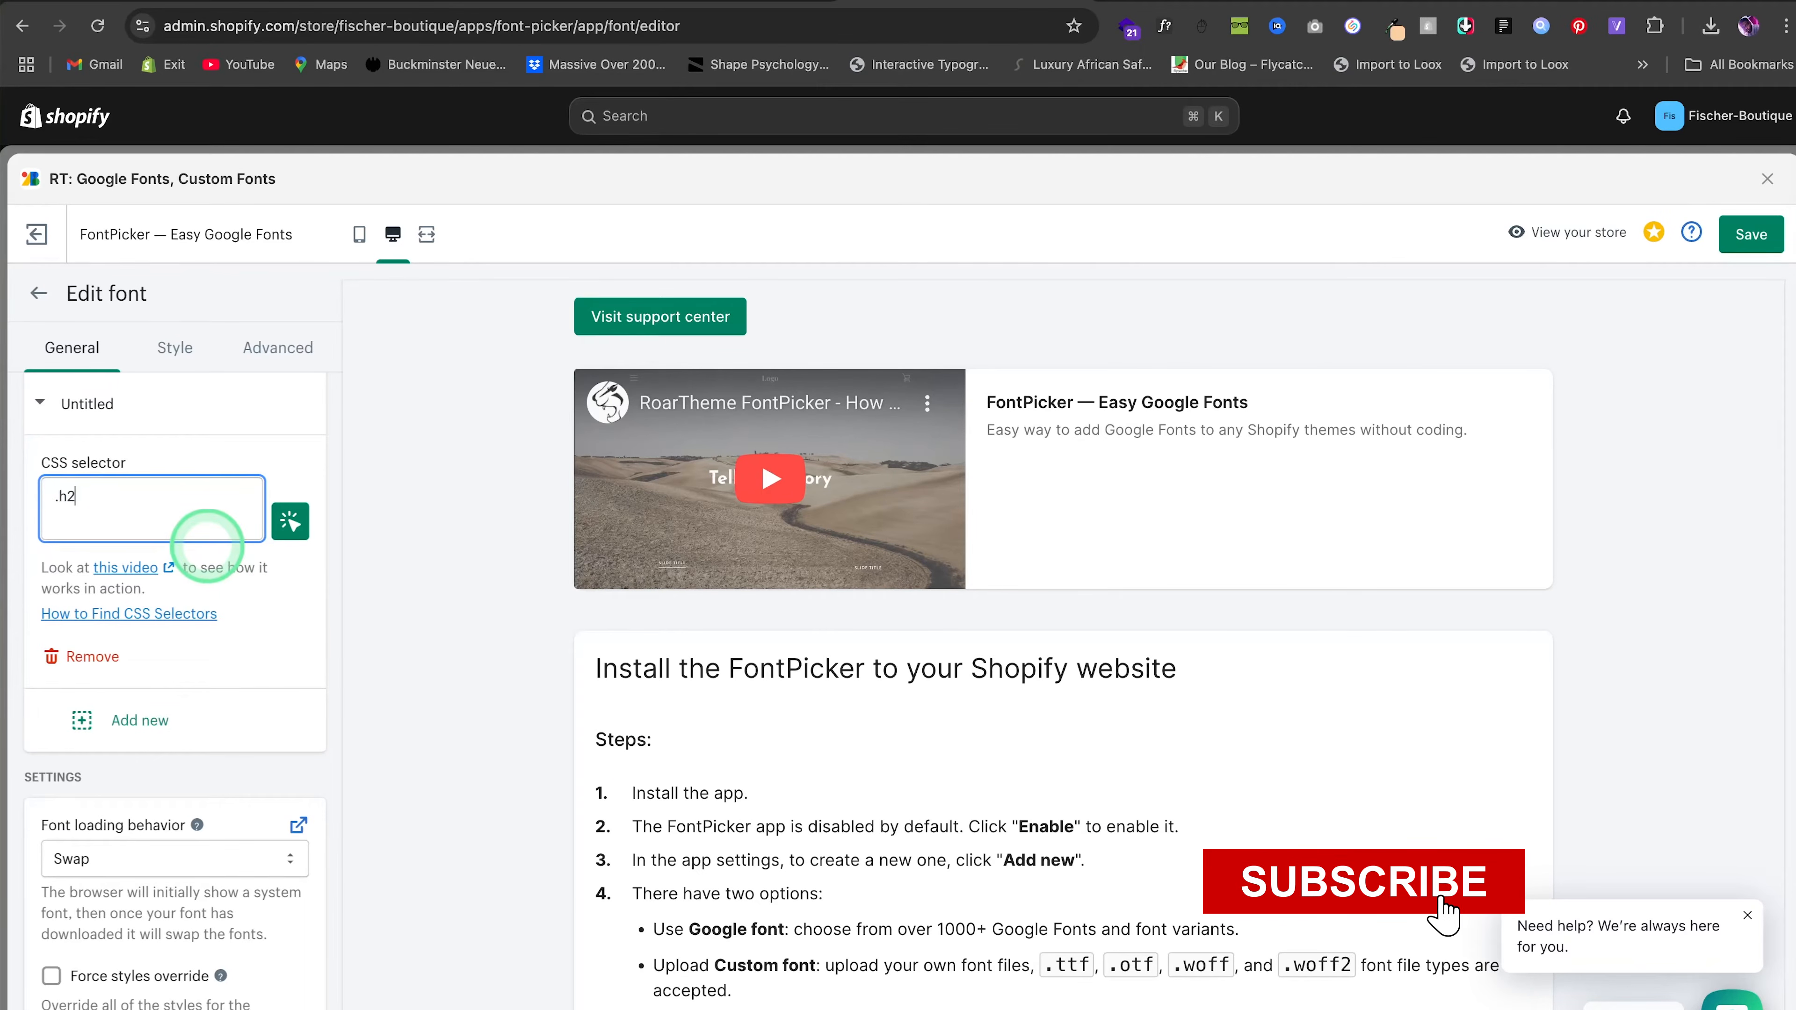
text(2)
click(177, 720)
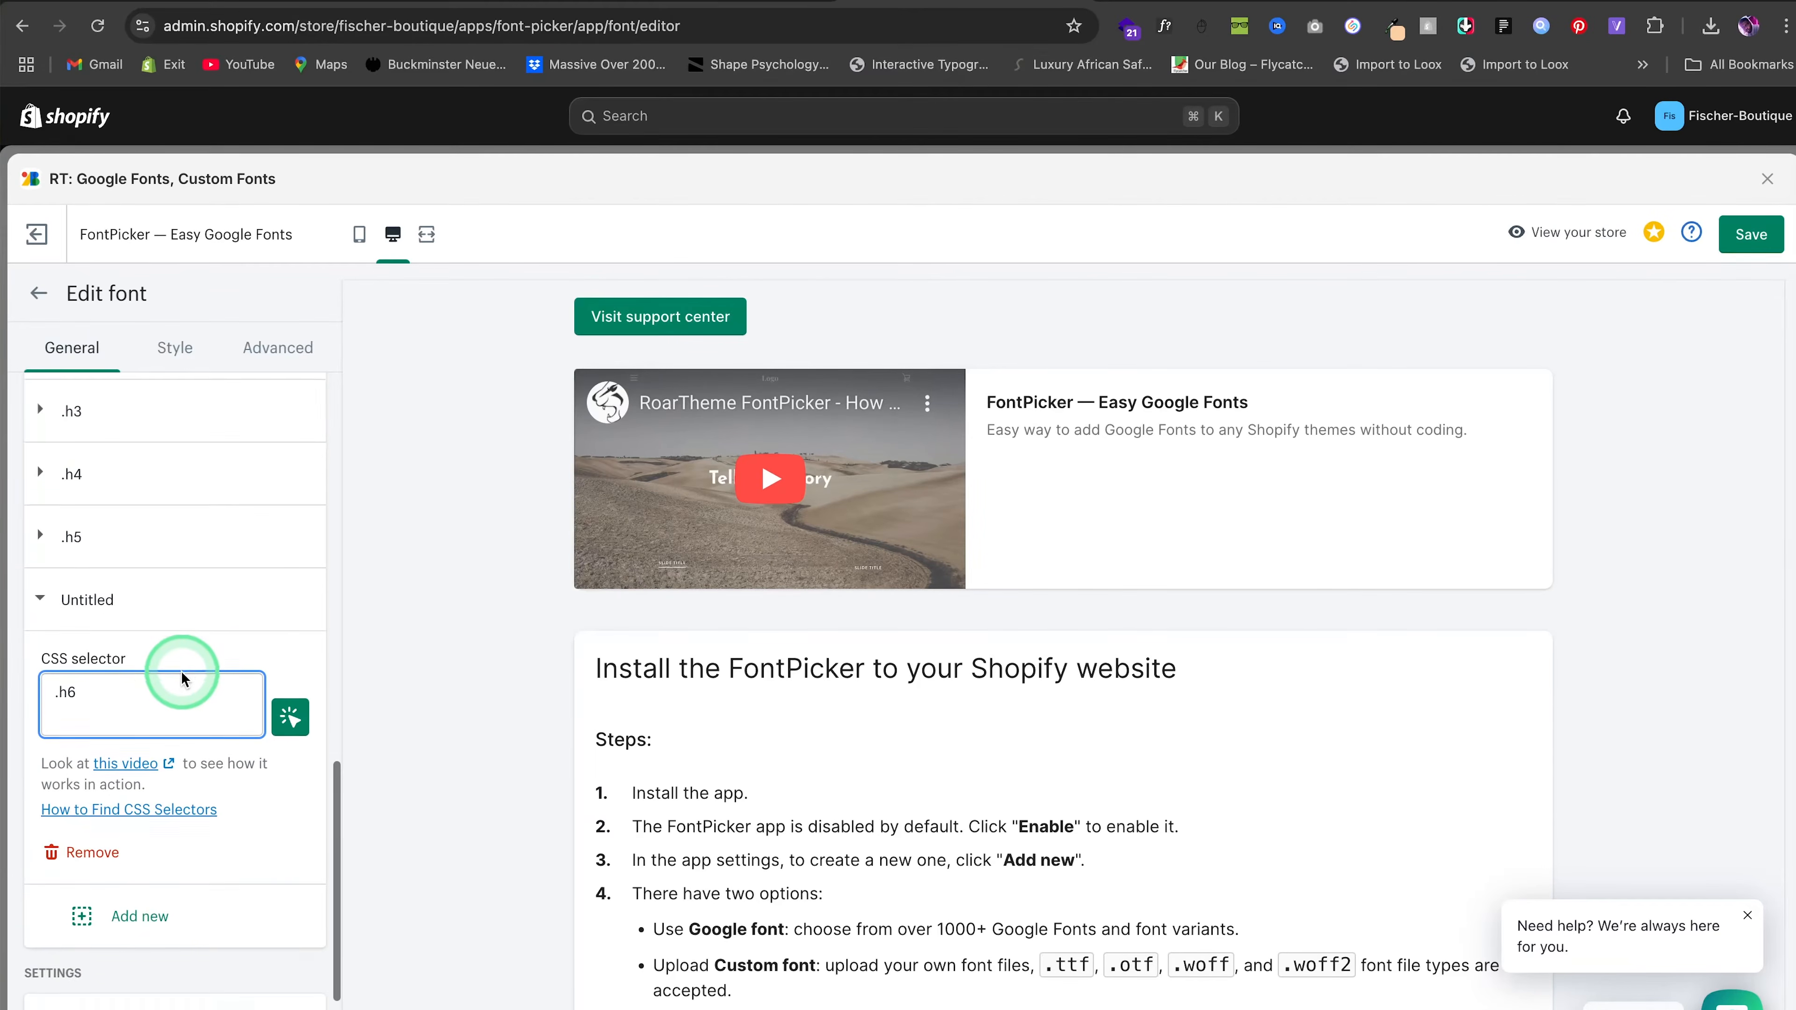
Enable the force styles override option for the Darker Mango font and save the font settings
scroll(181, 676, down, 4)
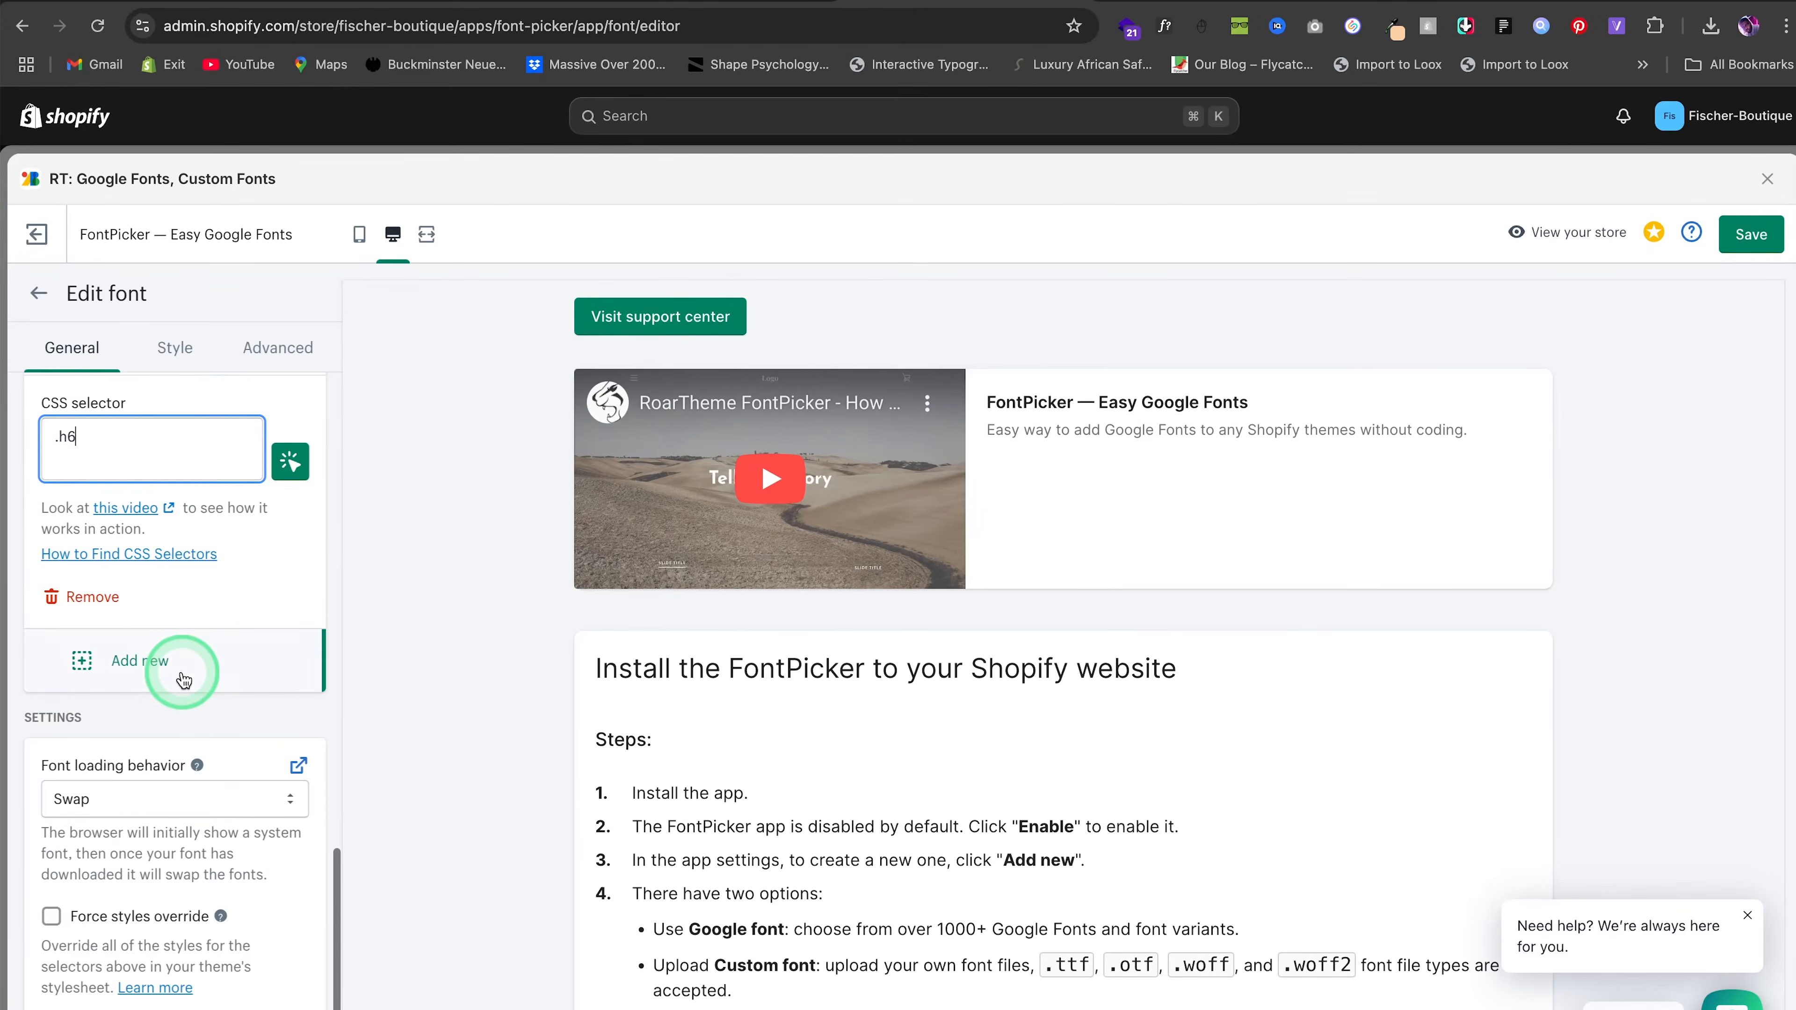
click(52, 916)
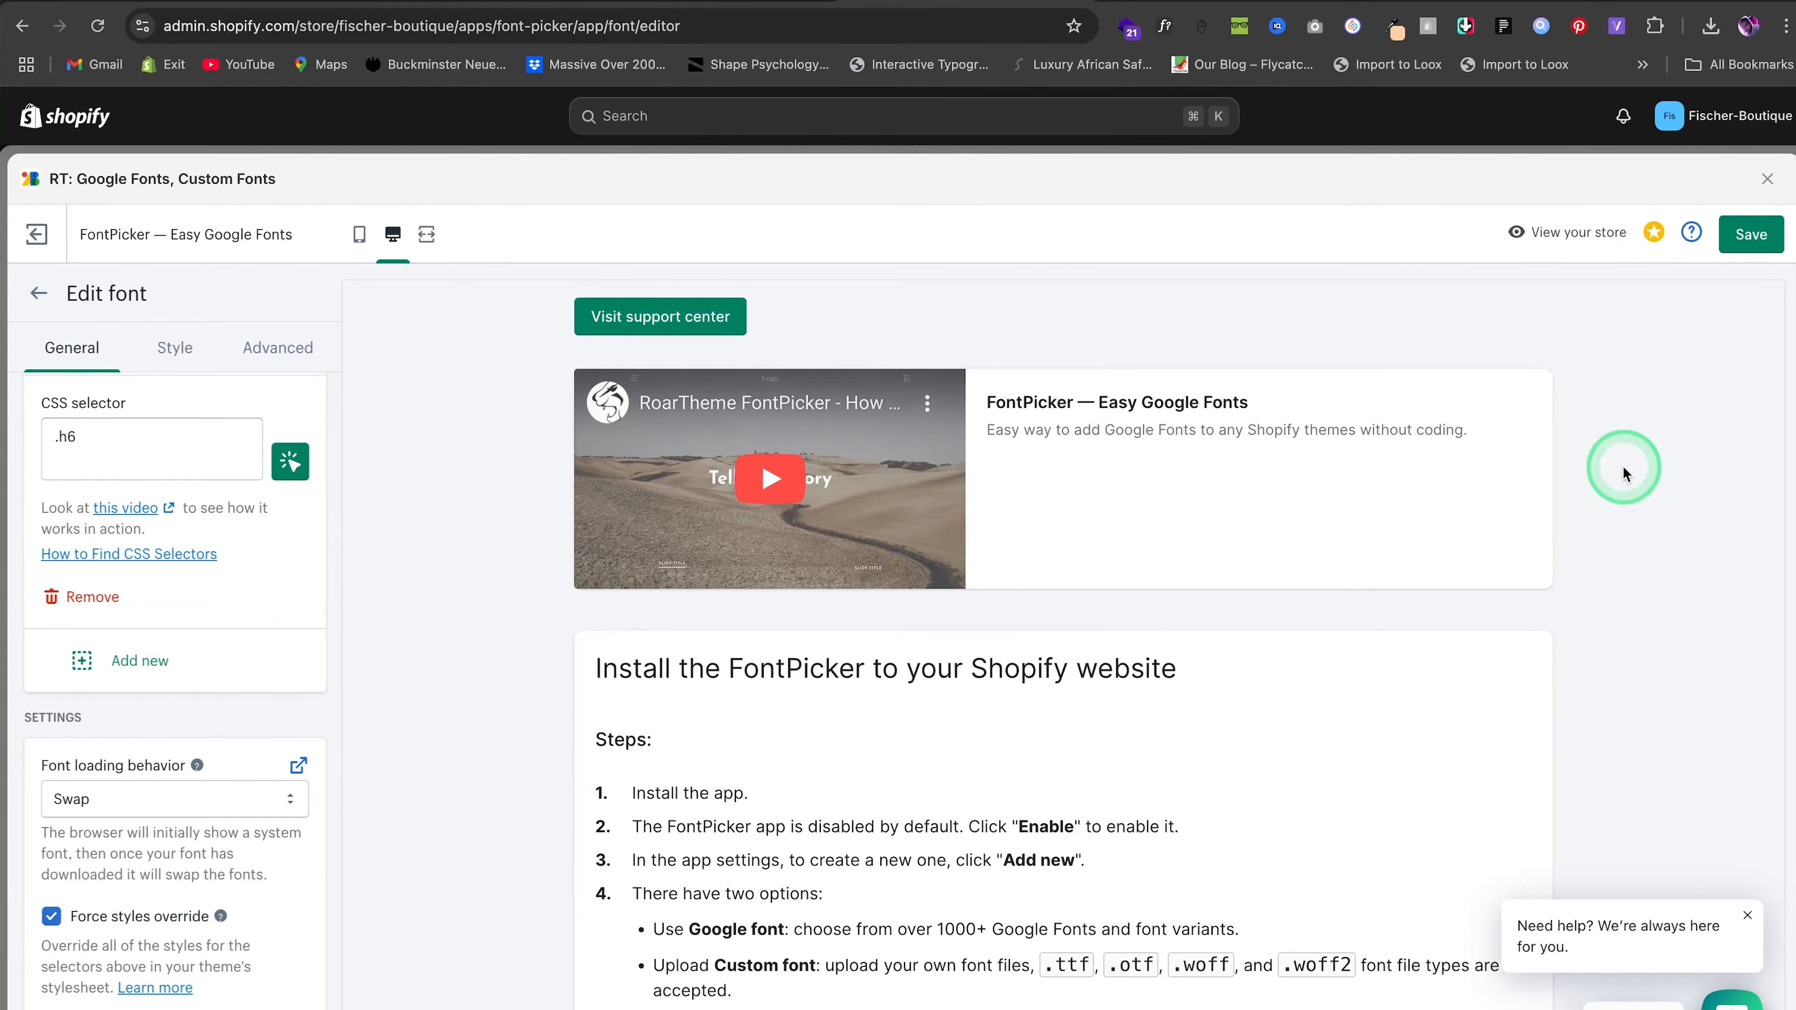
click(1752, 239)
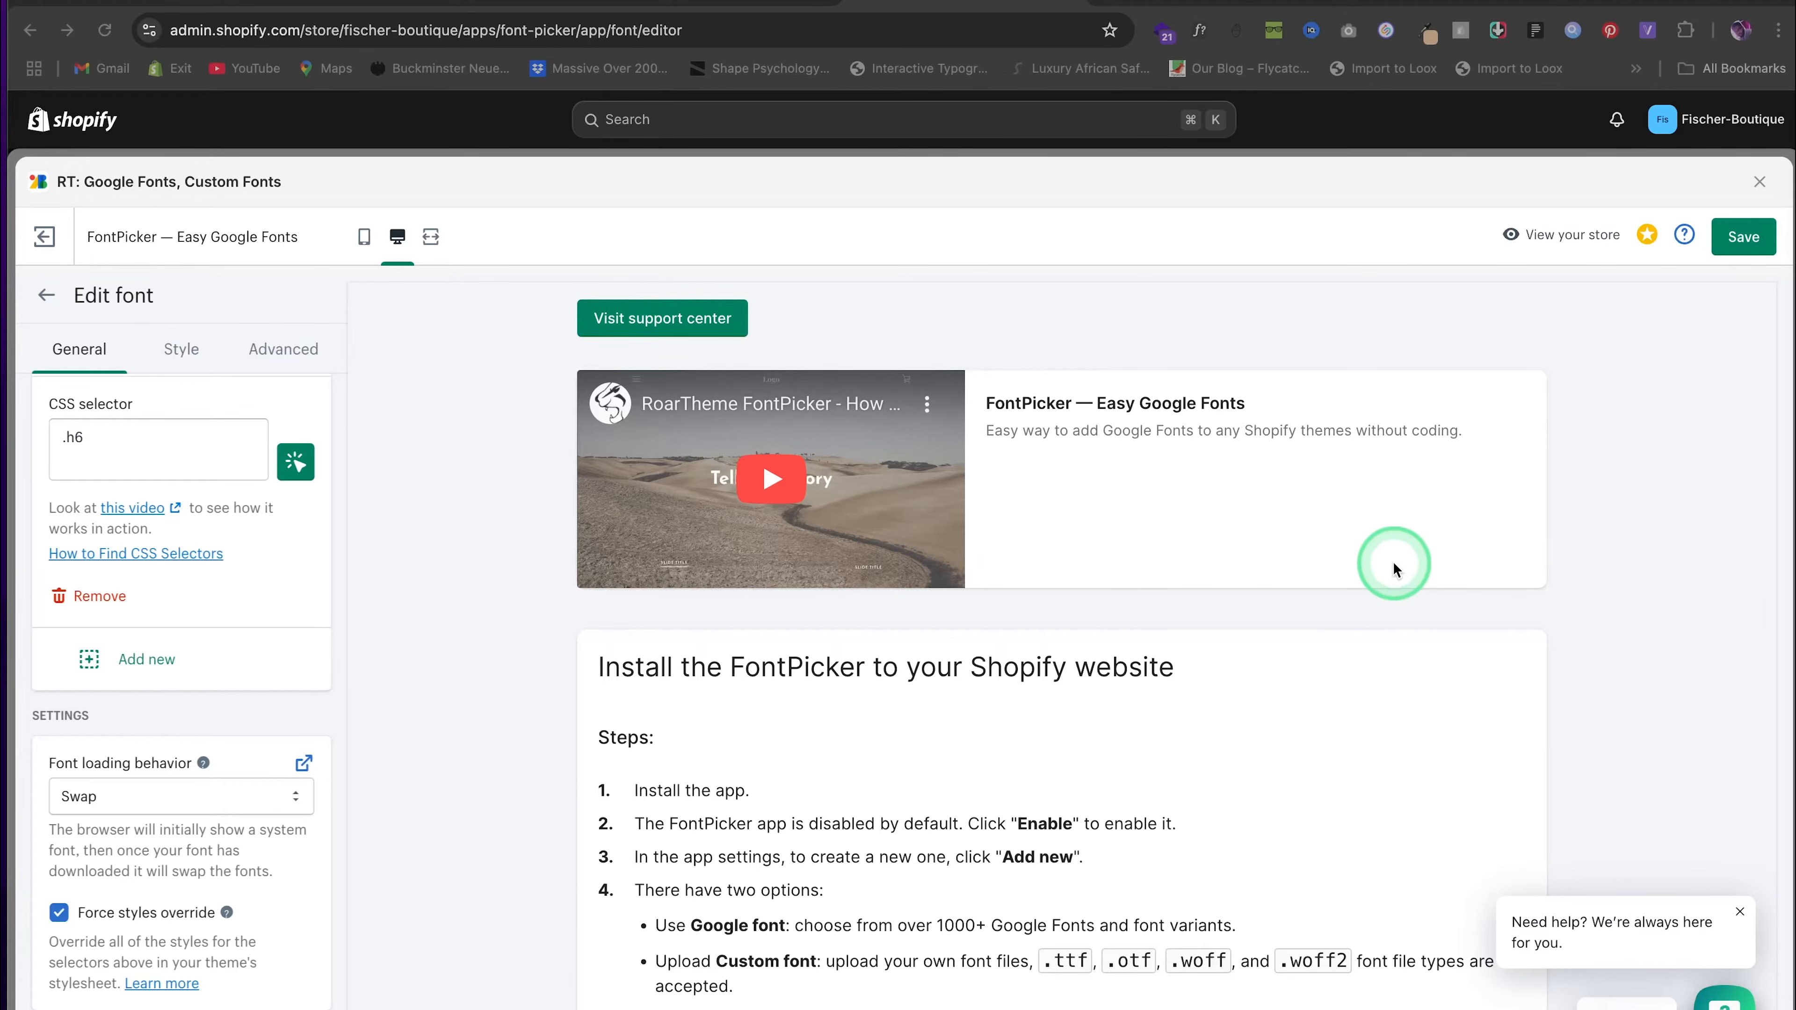
Close the font app, open the Dawn theme for customization and review the fonts on the home page preview
click(1759, 183)
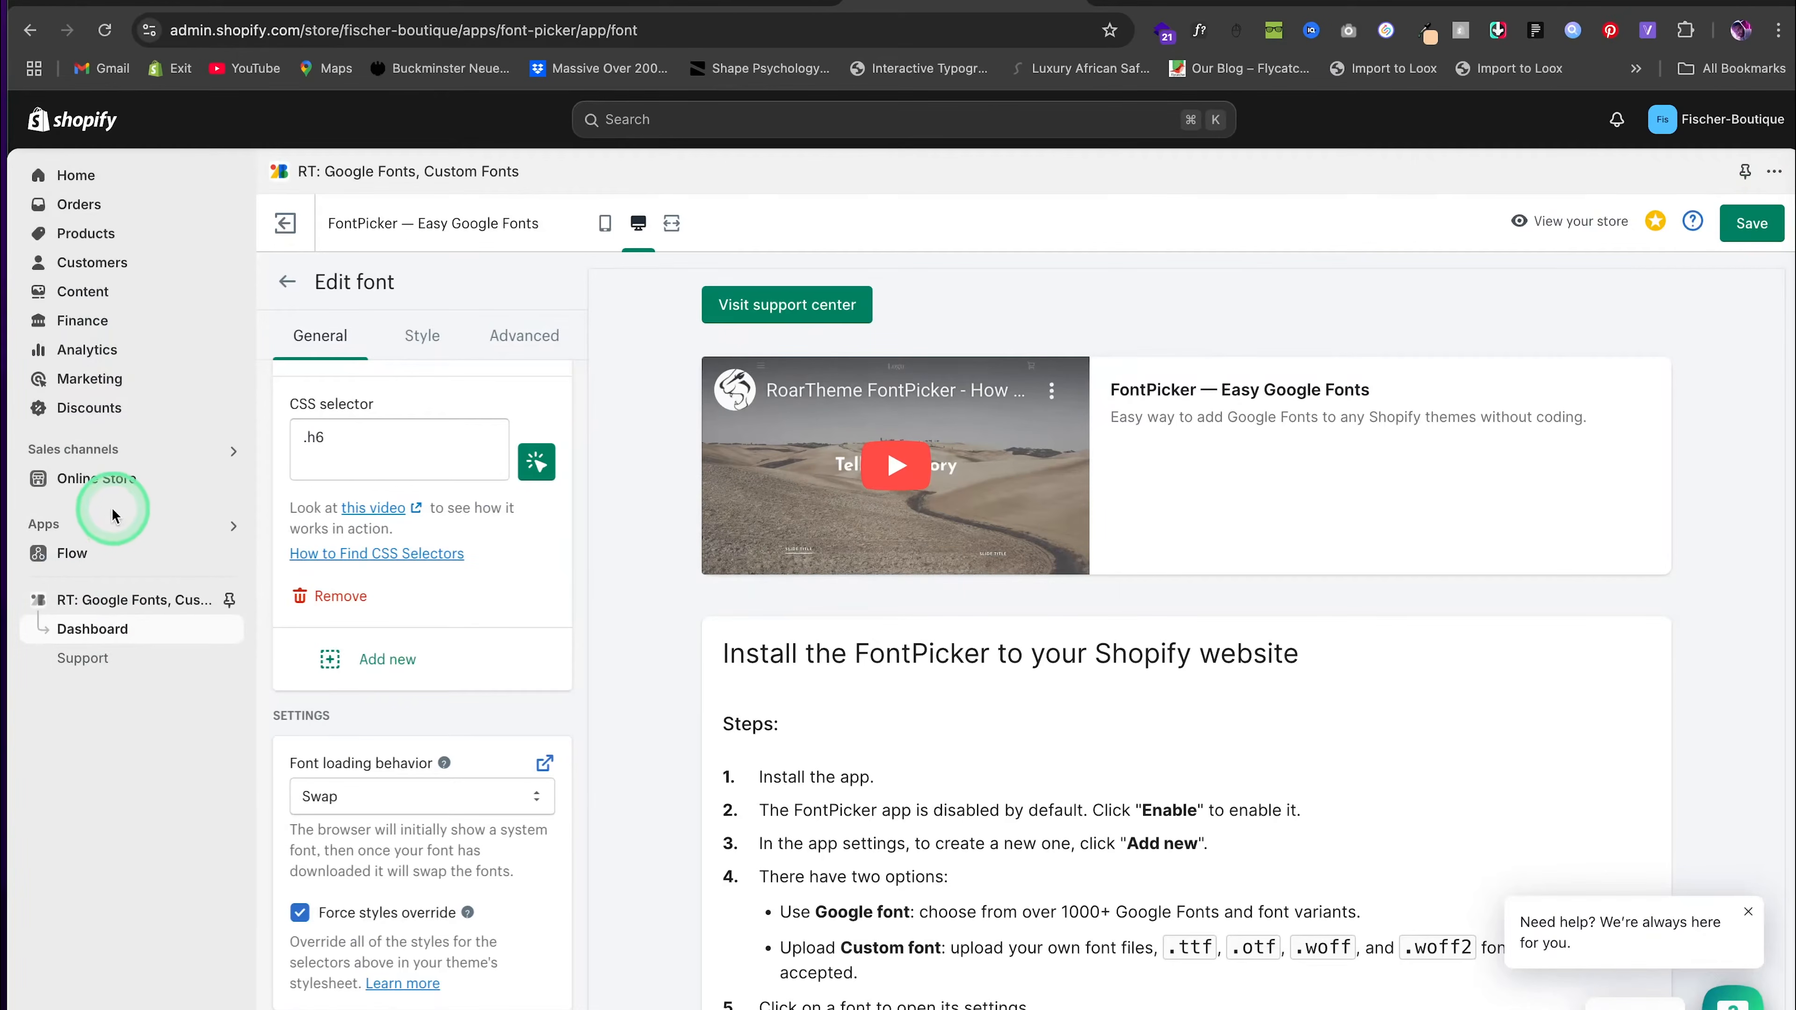
click(117, 493)
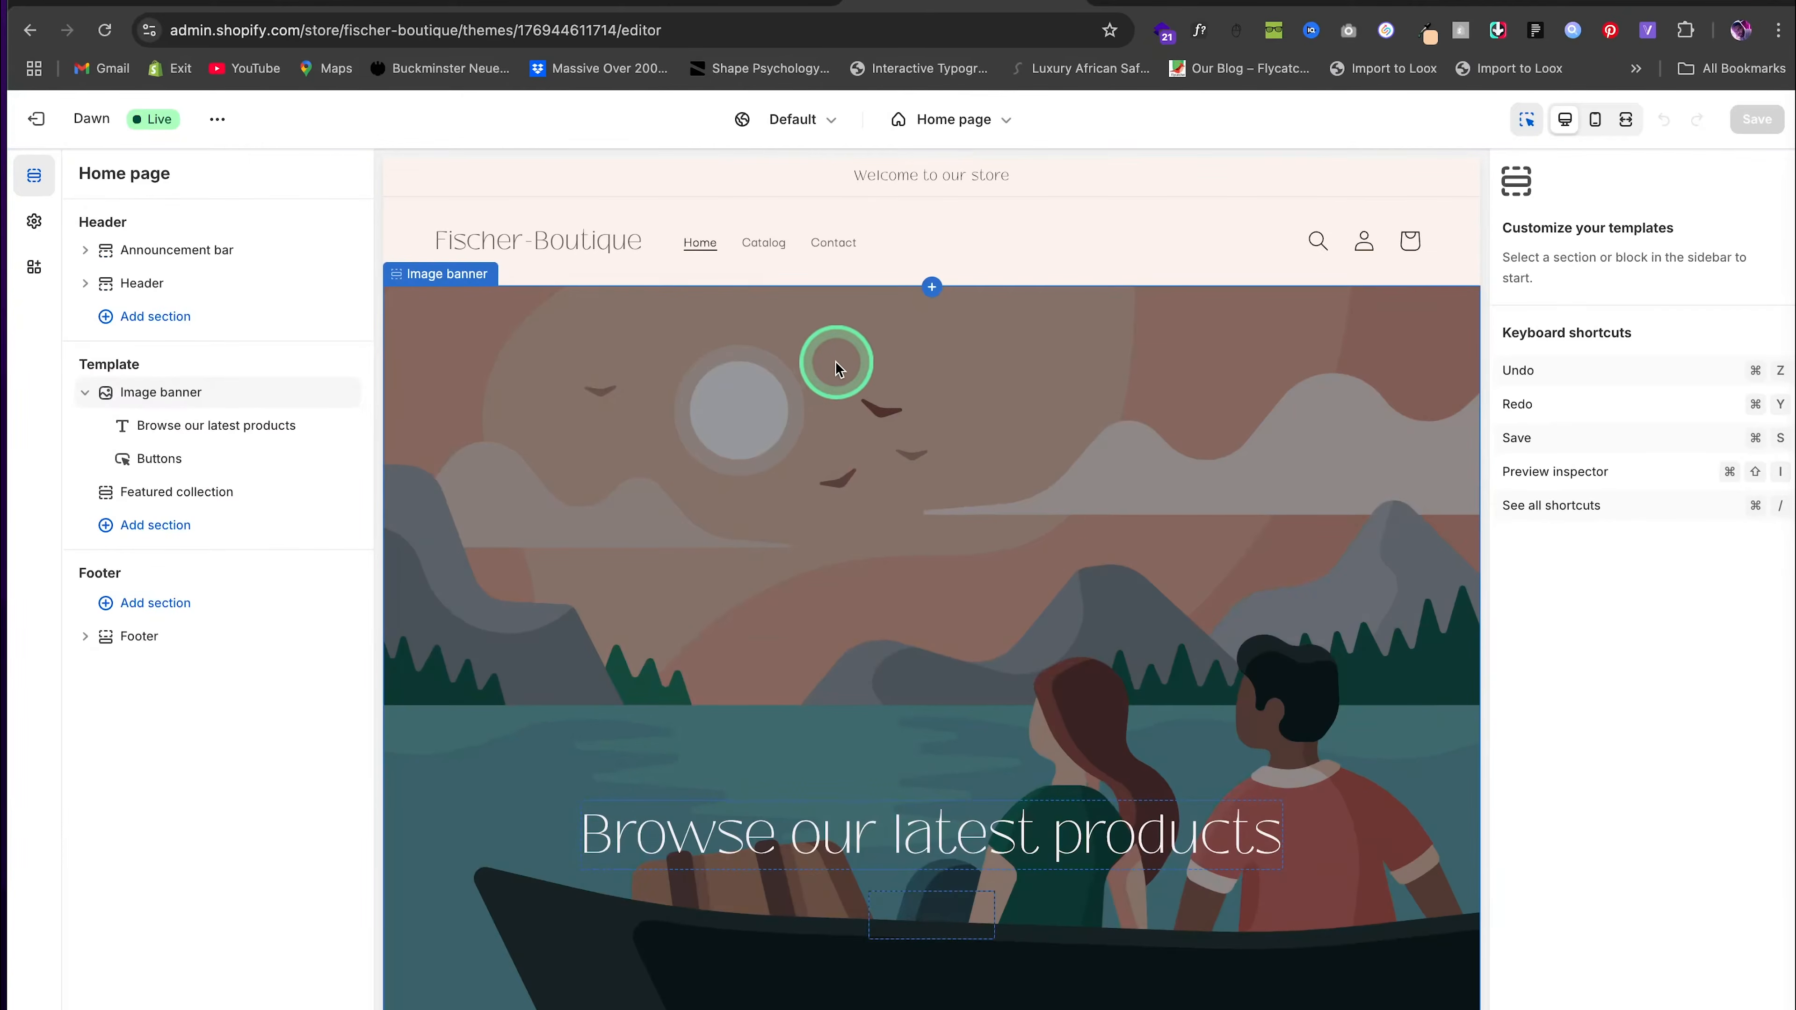
scroll(906, 498, down, 8)
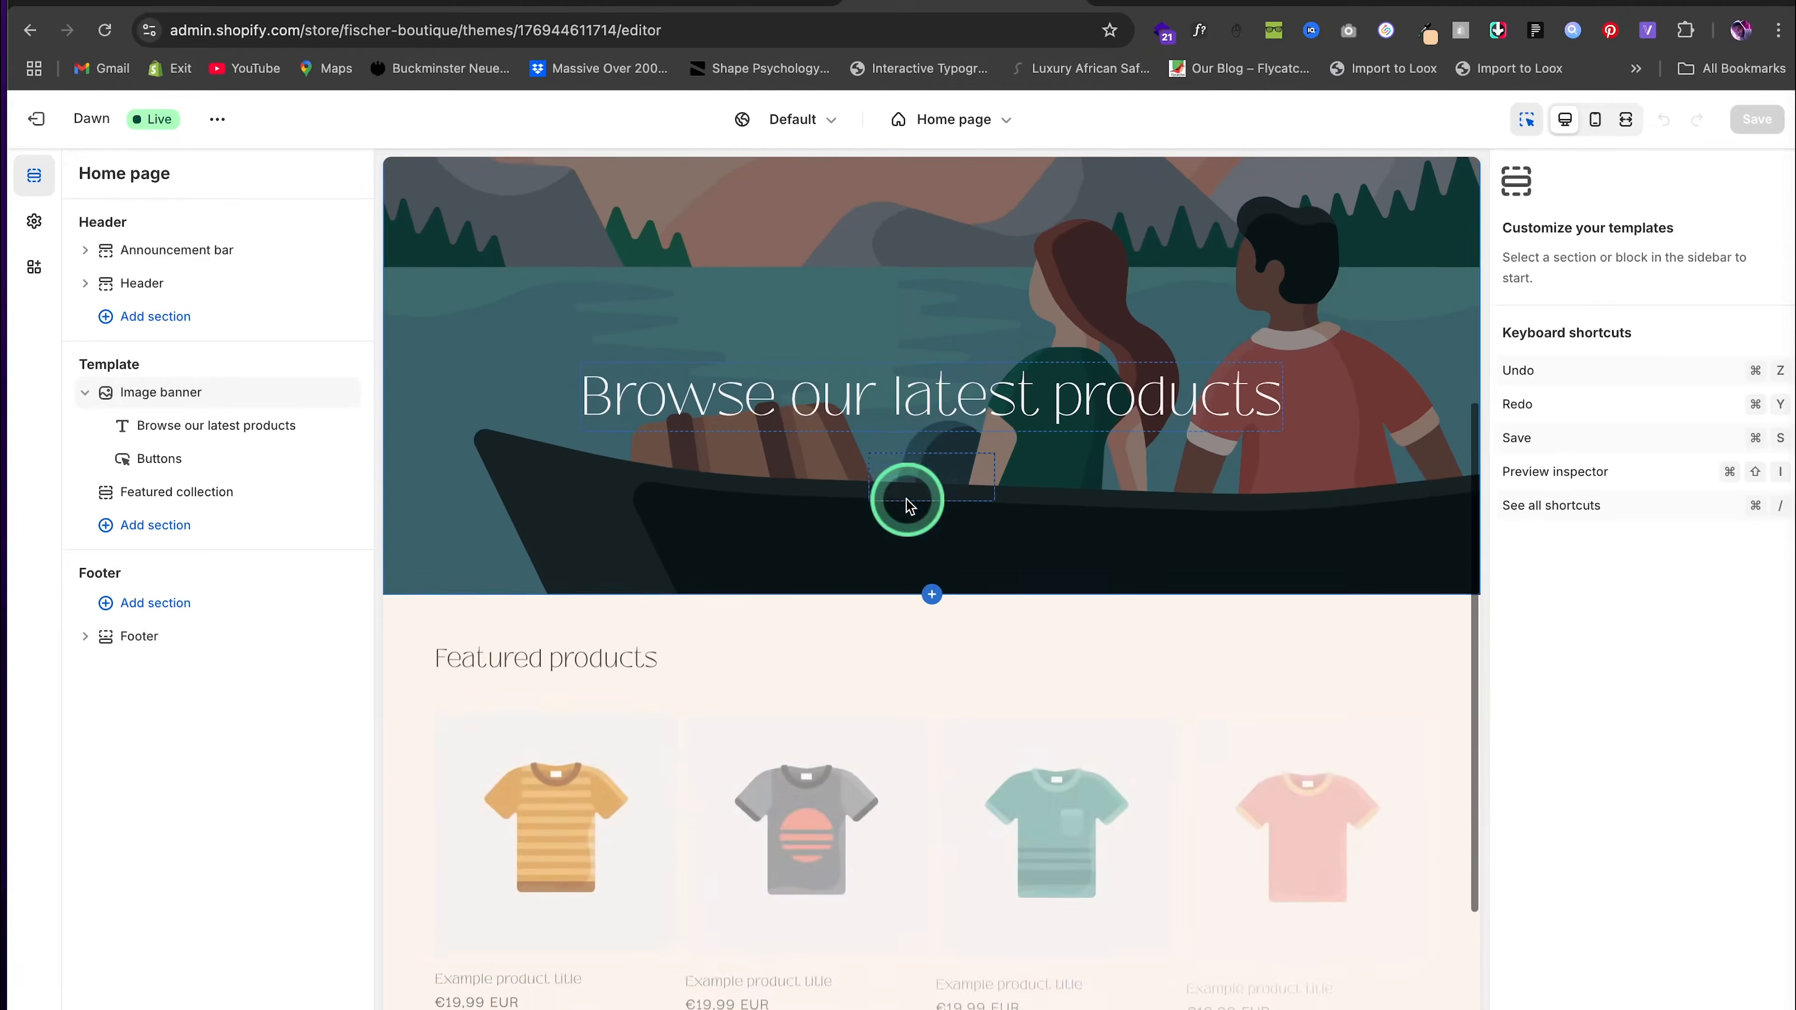
scroll(905, 498, up, 8)
scroll(777, 421, down, 8)
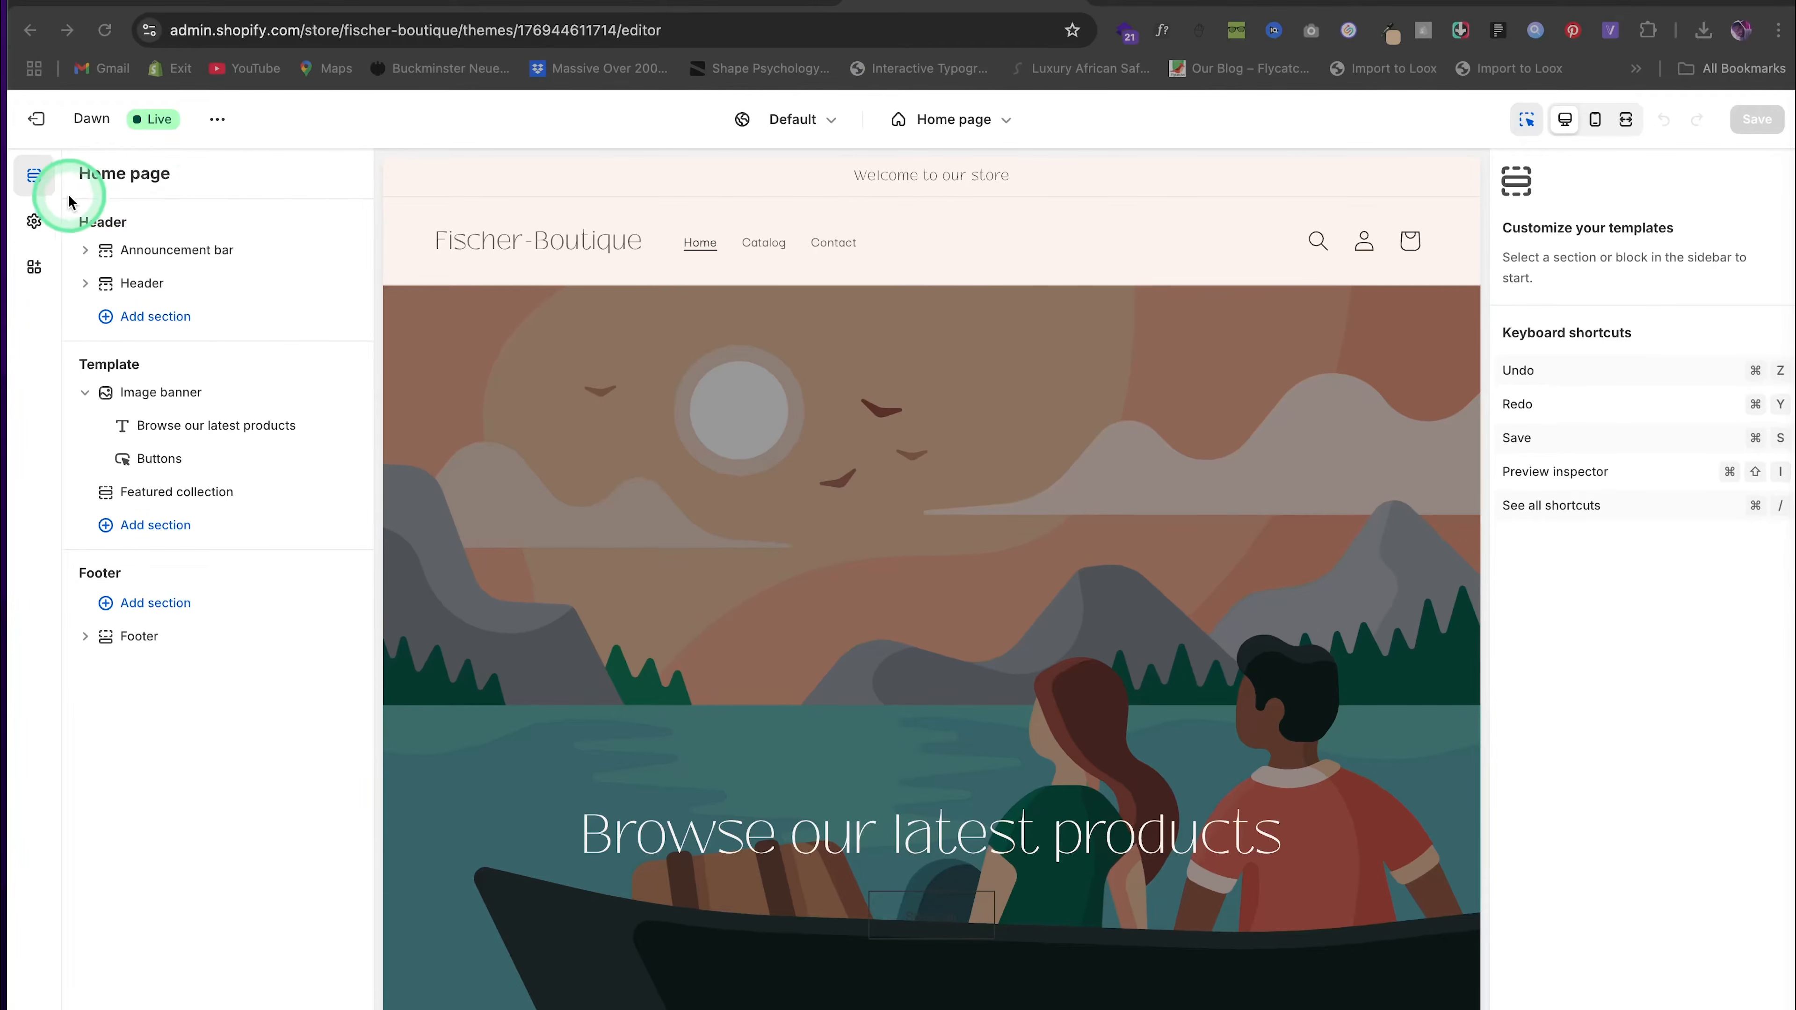
Upload Fischer_logo.svg from the Downloads folder as the logo in the theme settings
click(33, 222)
click(135, 232)
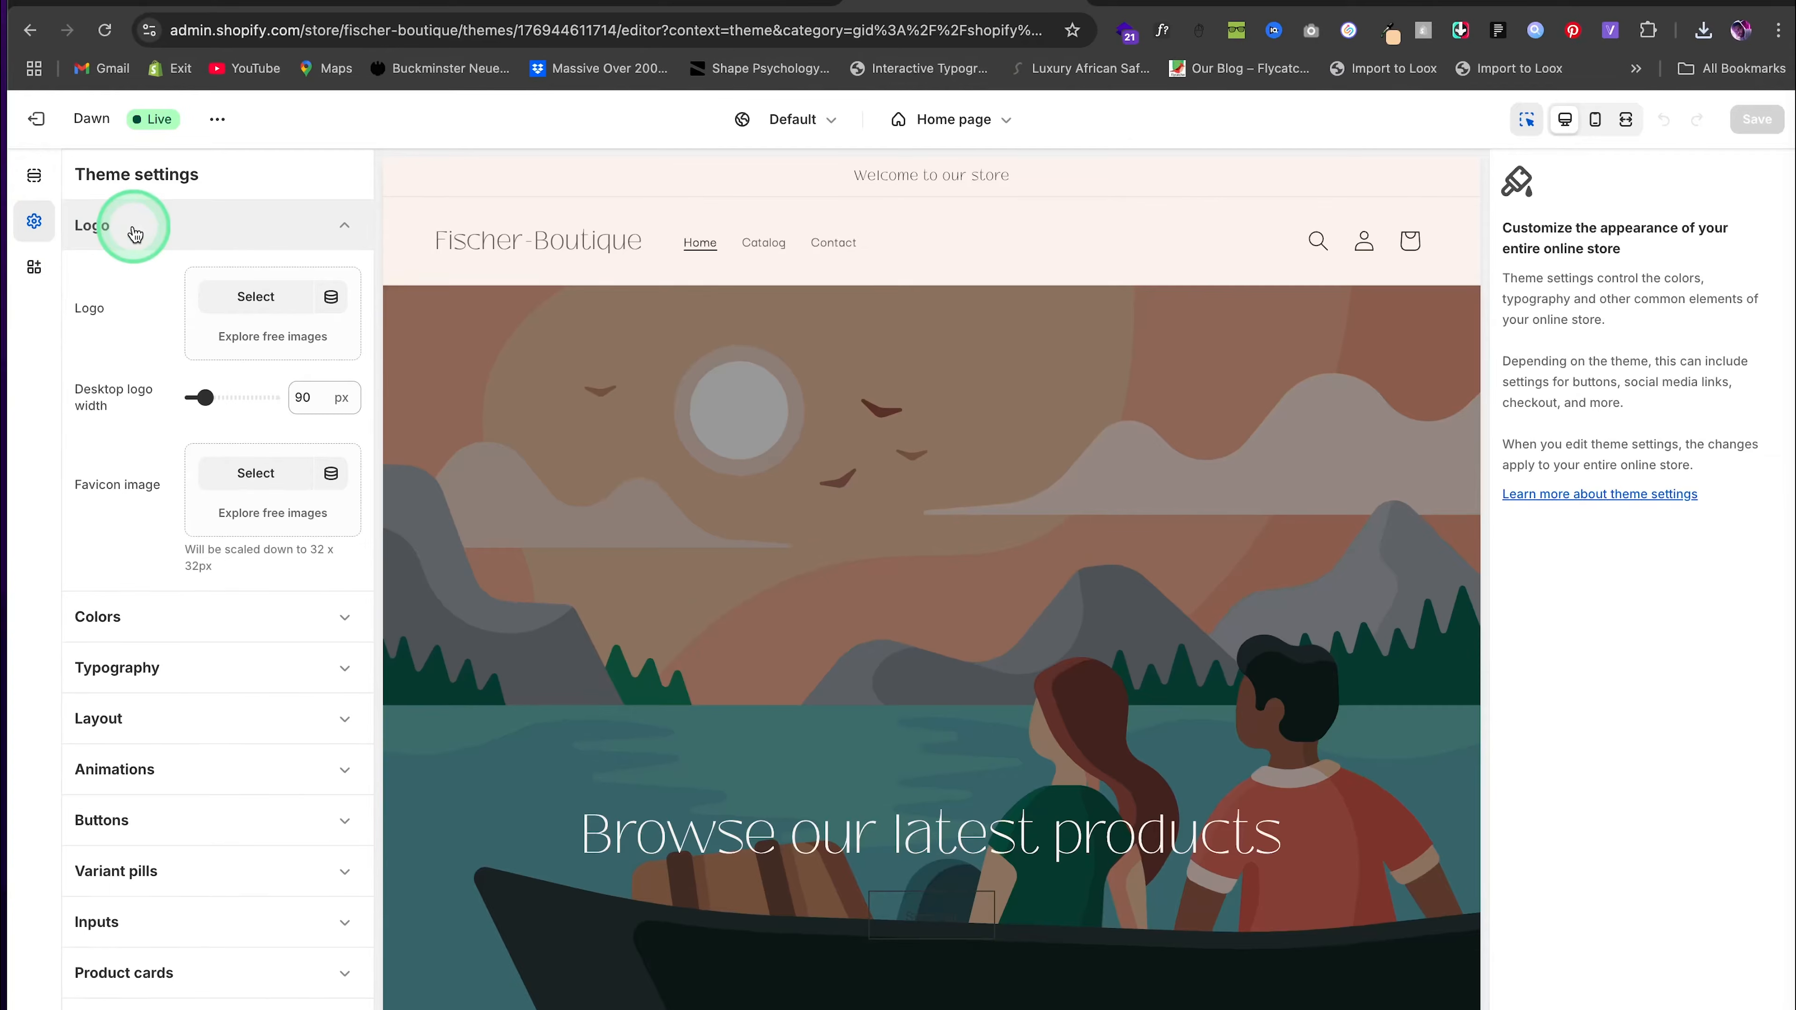
click(247, 303)
click(884, 704)
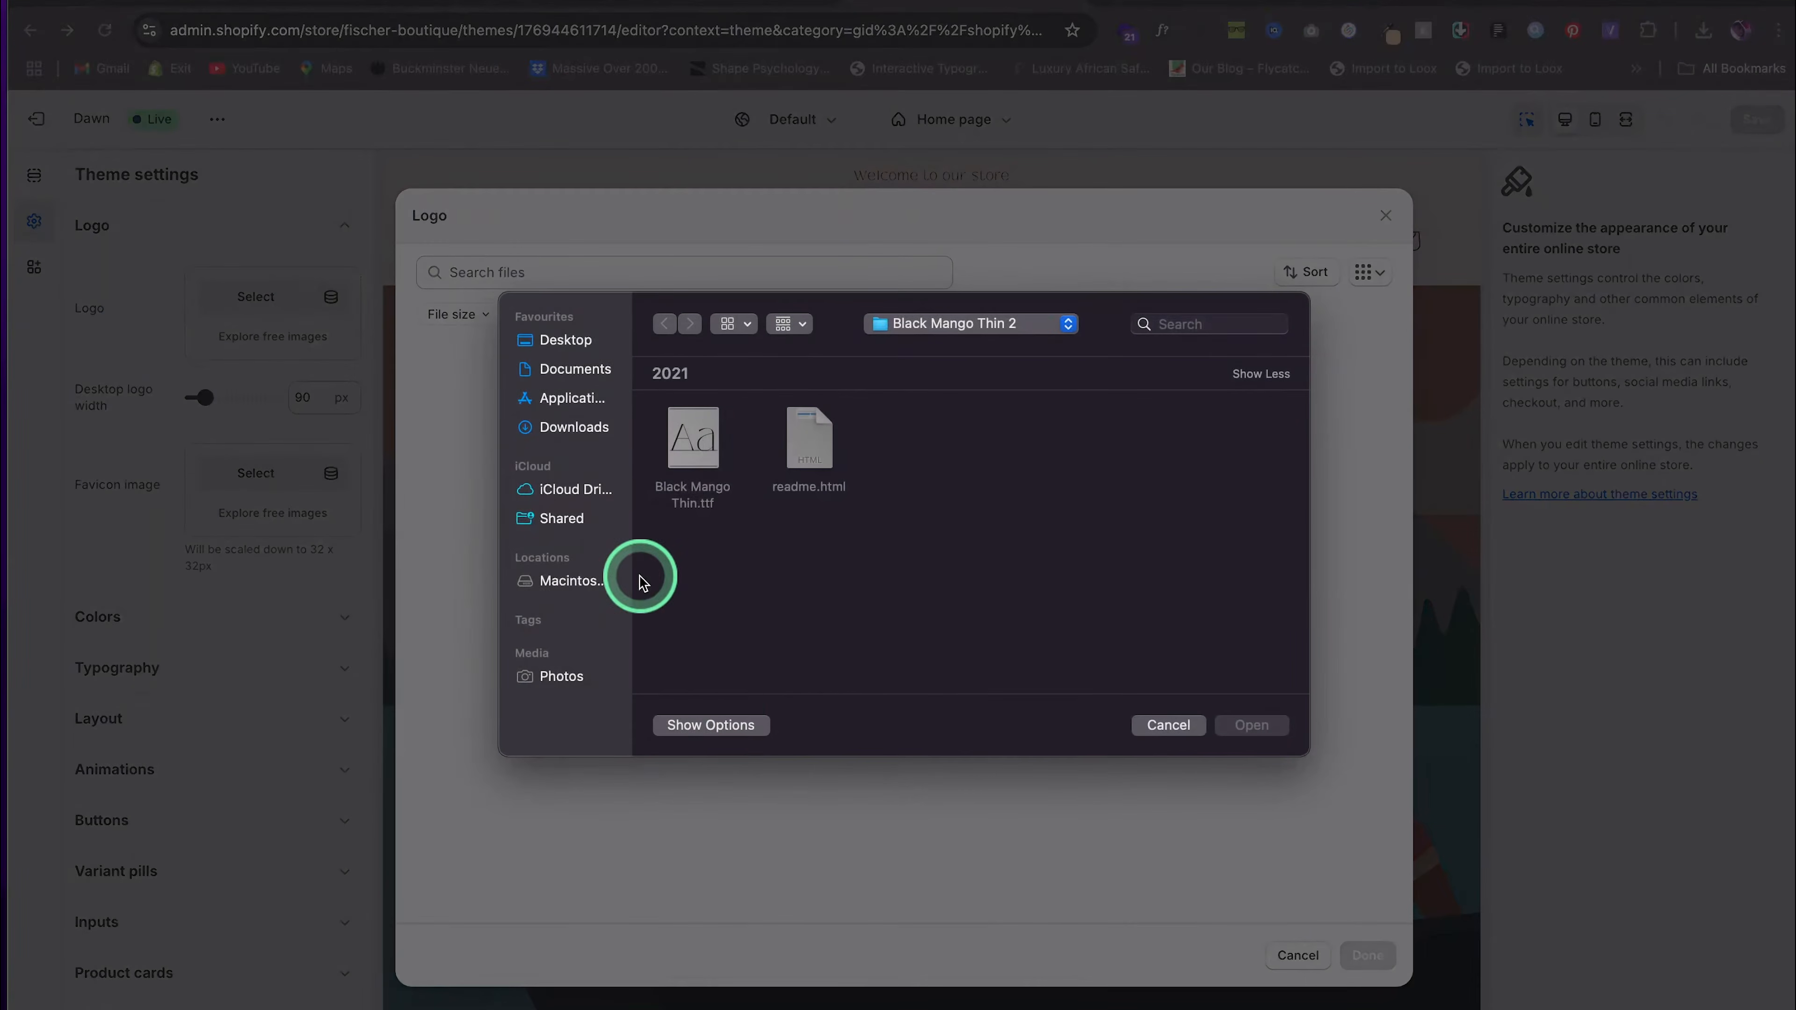
click(574, 427)
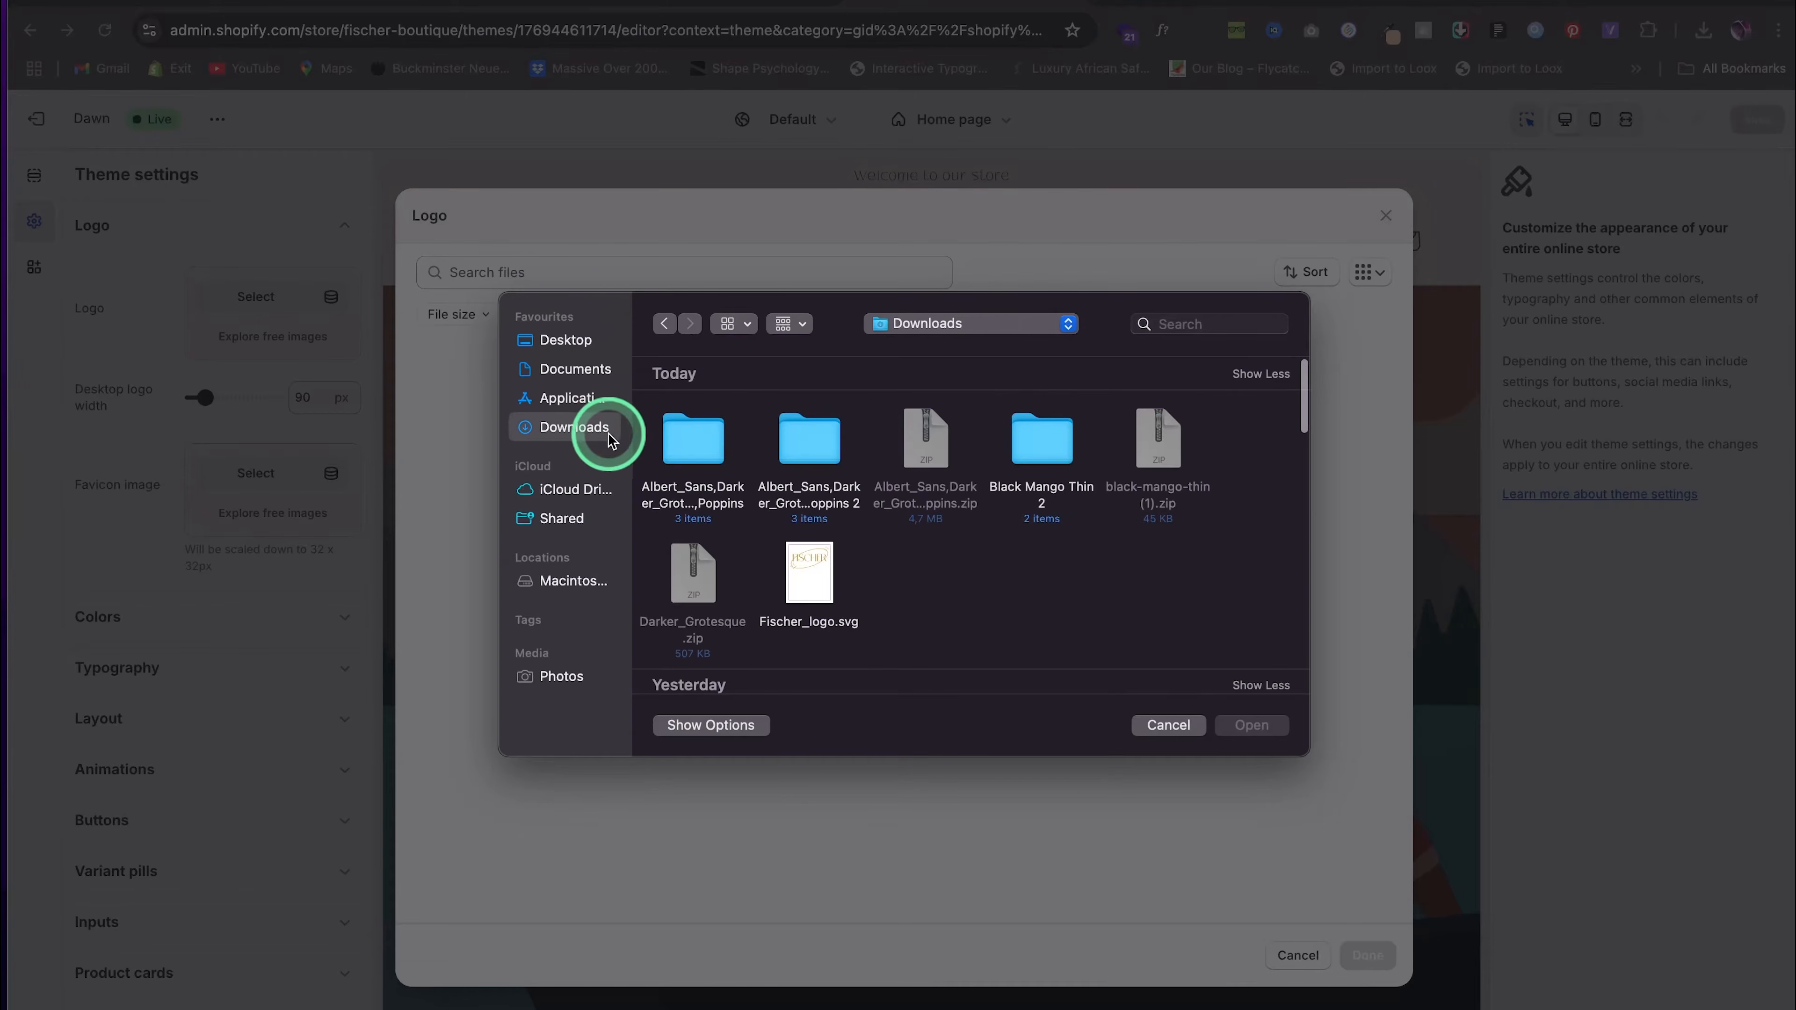
click(832, 575)
click(1251, 725)
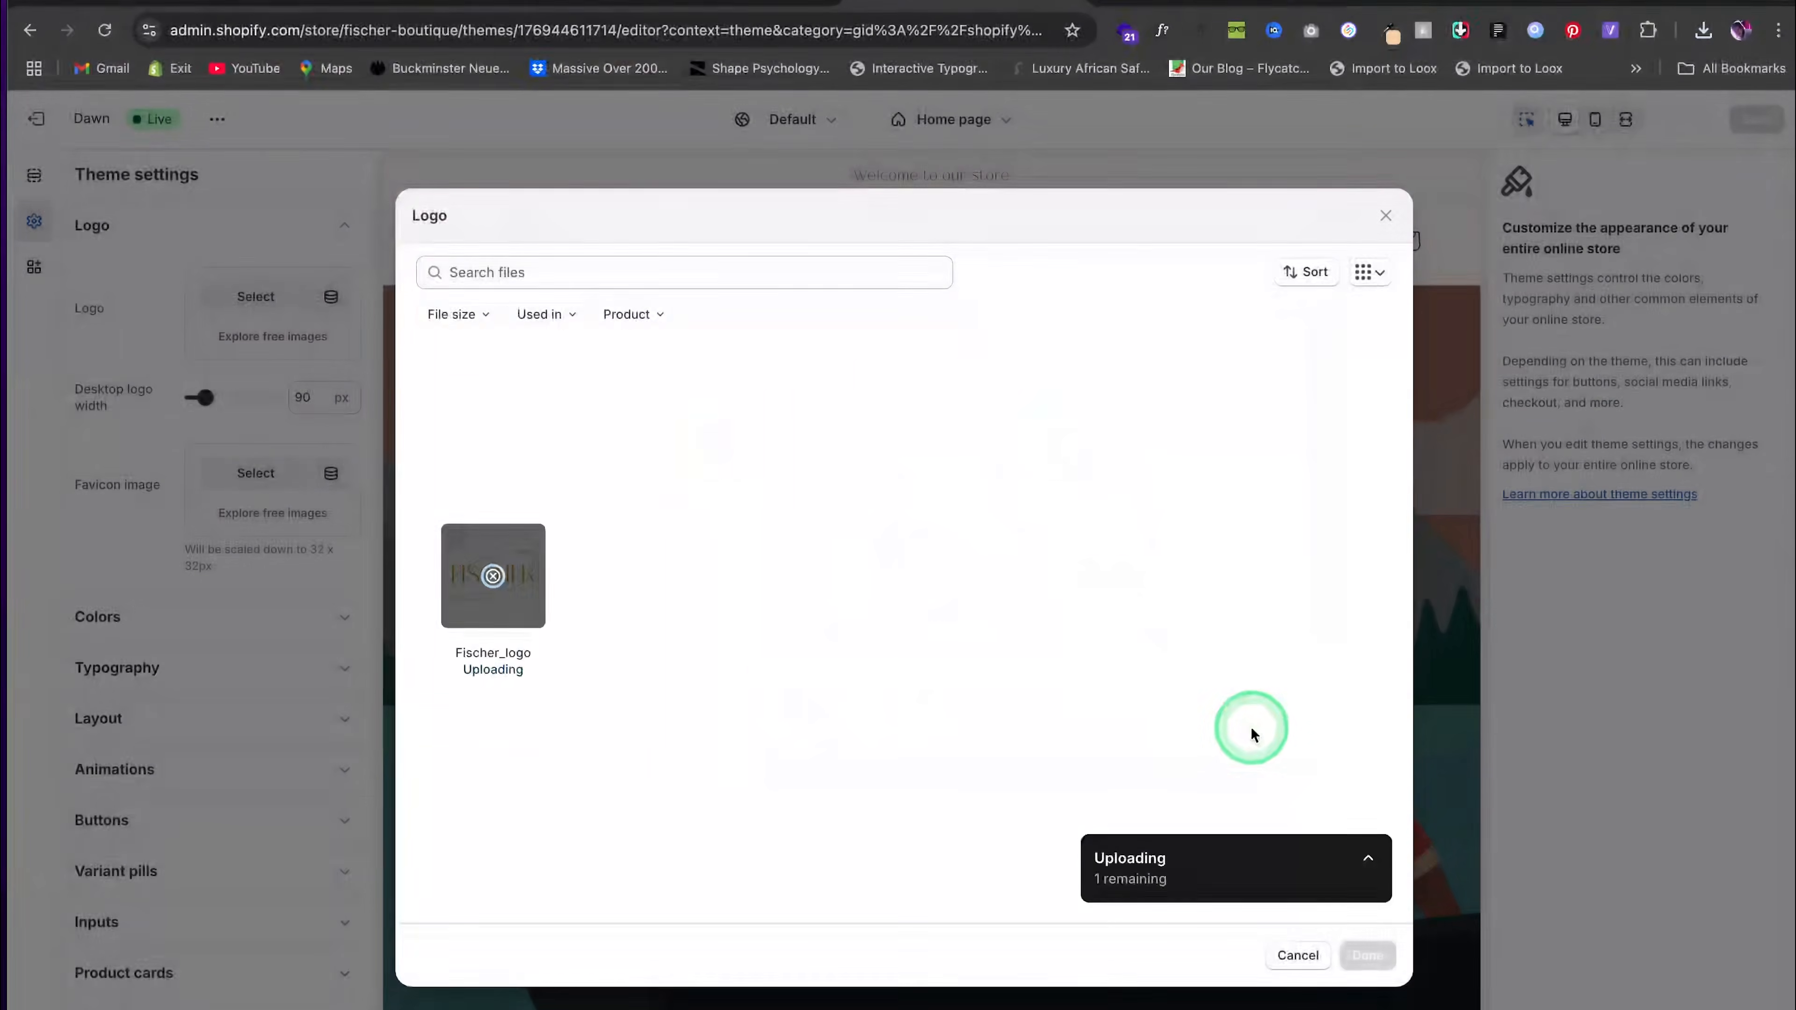
click(1367, 955)
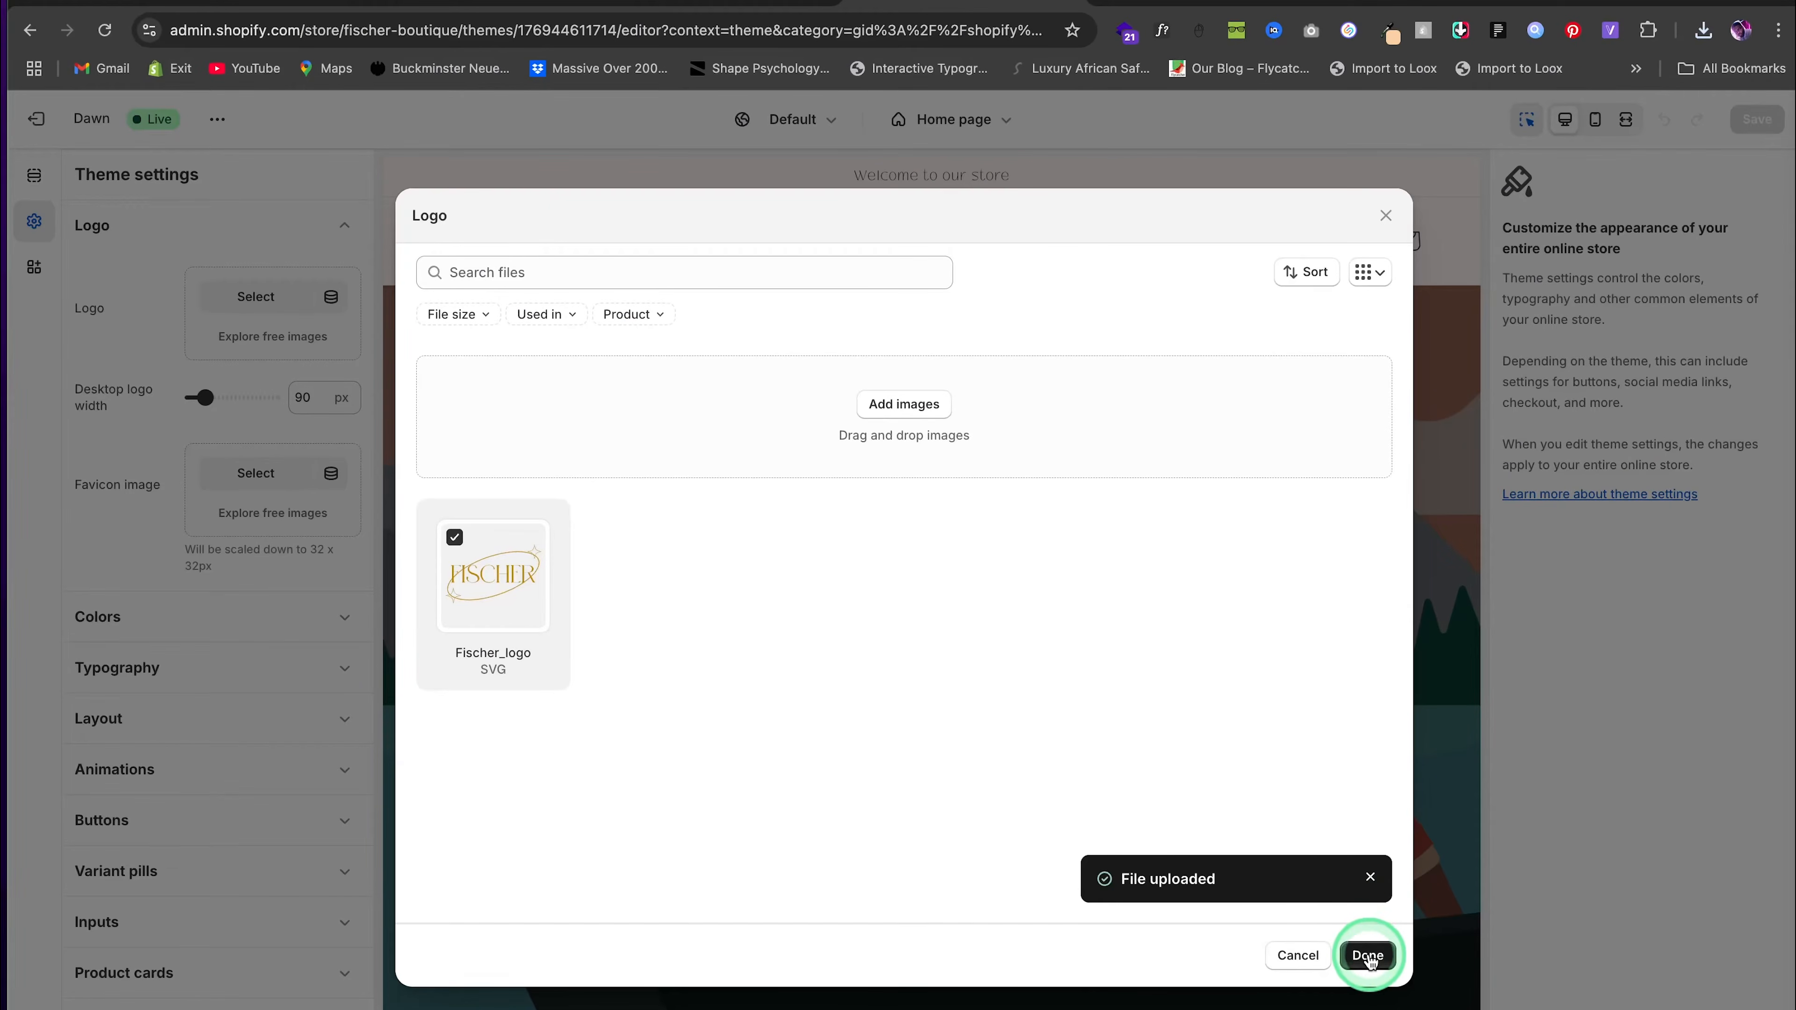
Set the desktop logo width to 100 px and save the theme
click(206, 399)
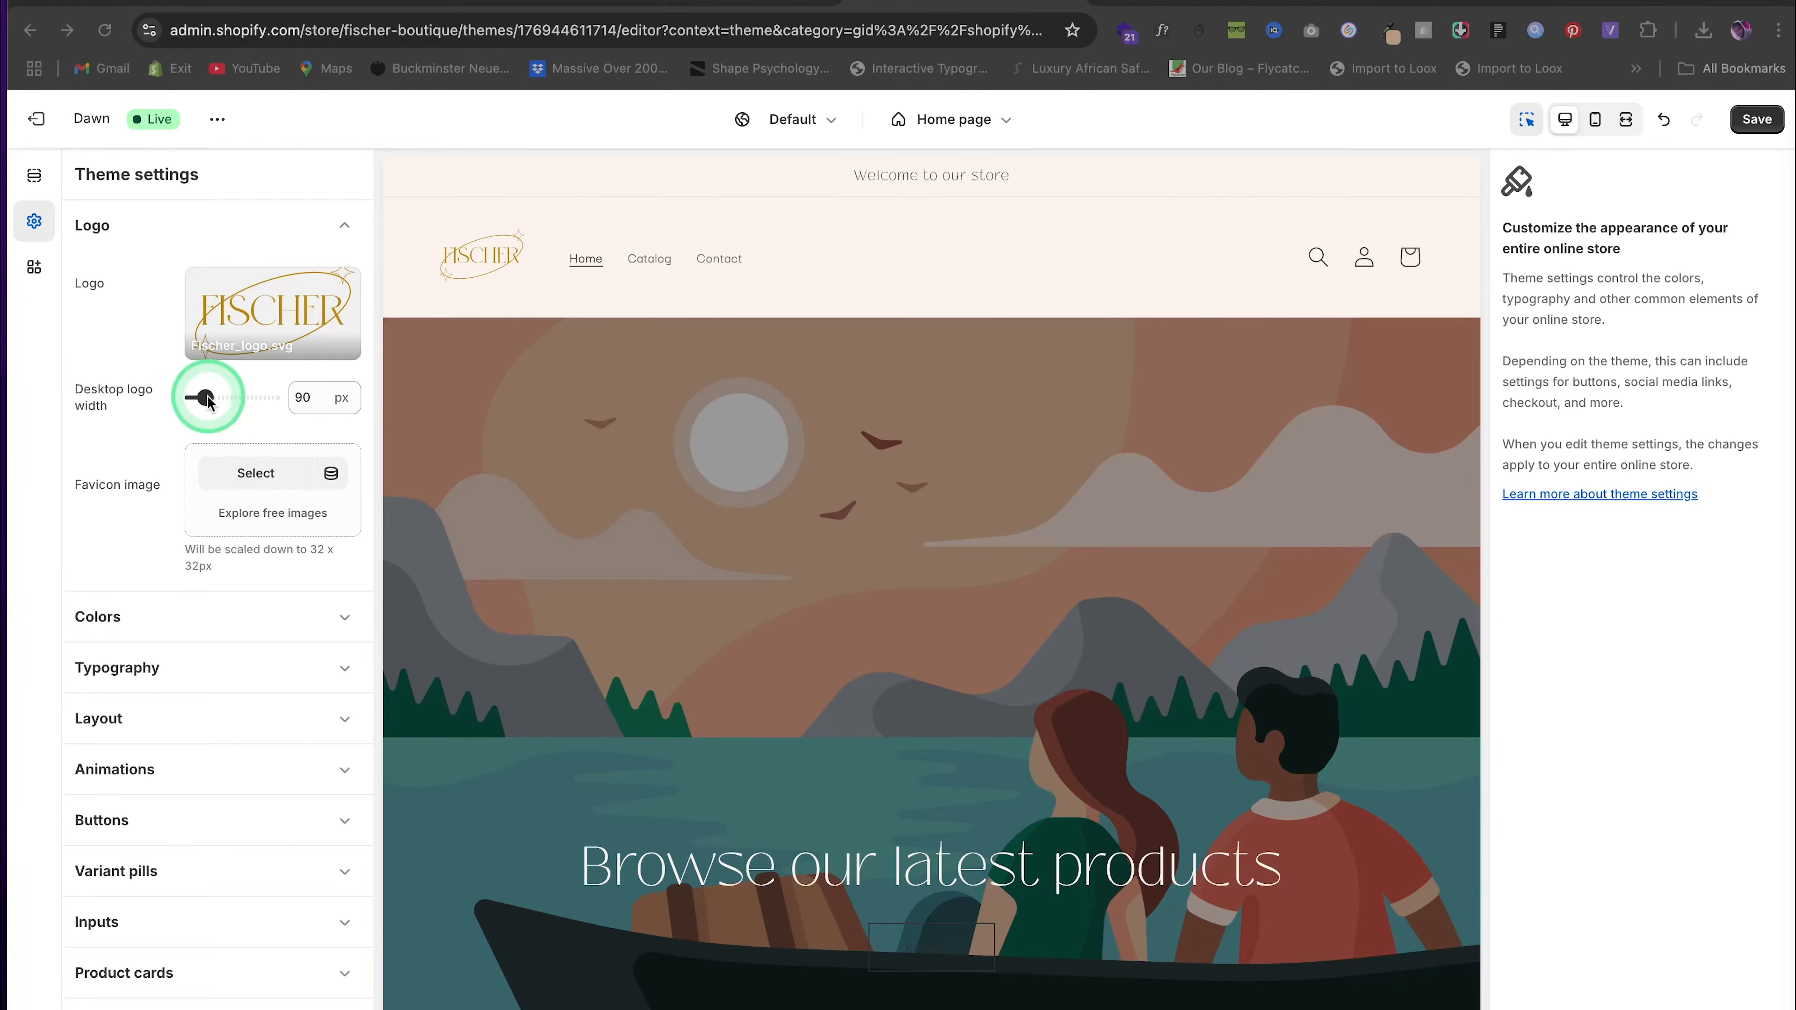
click(212, 400)
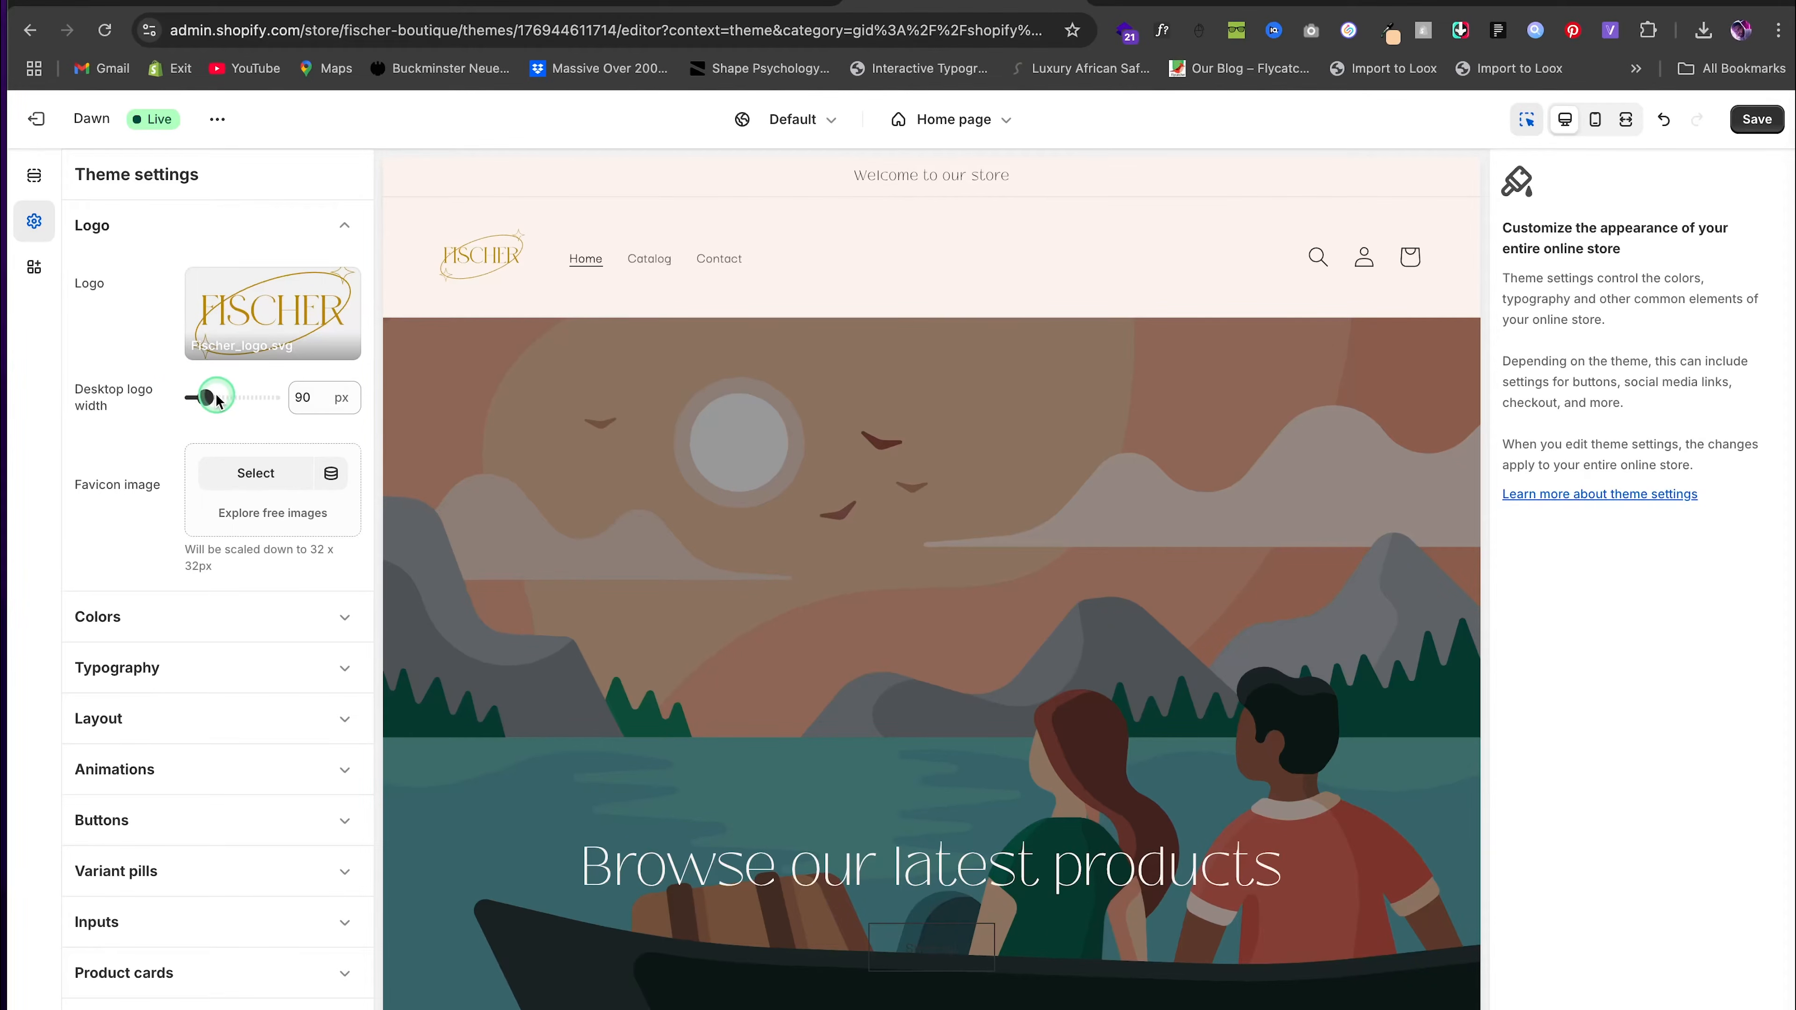
click(206, 397)
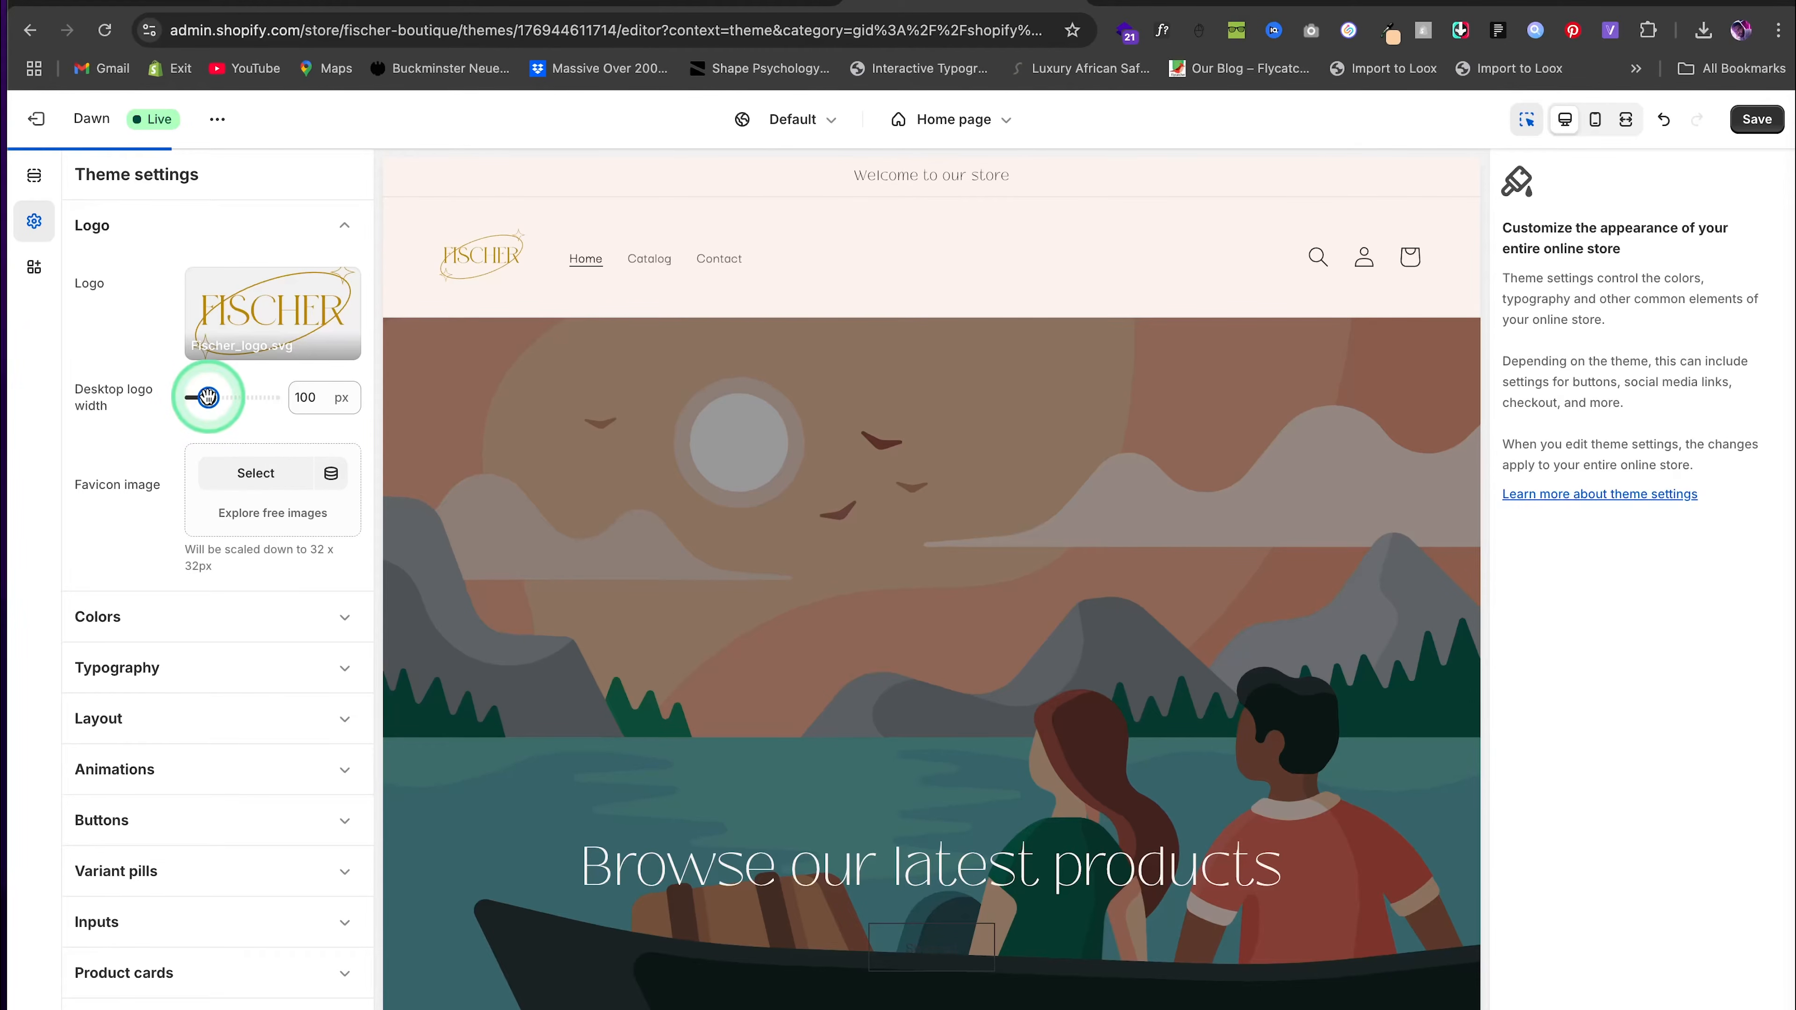
click(1757, 122)
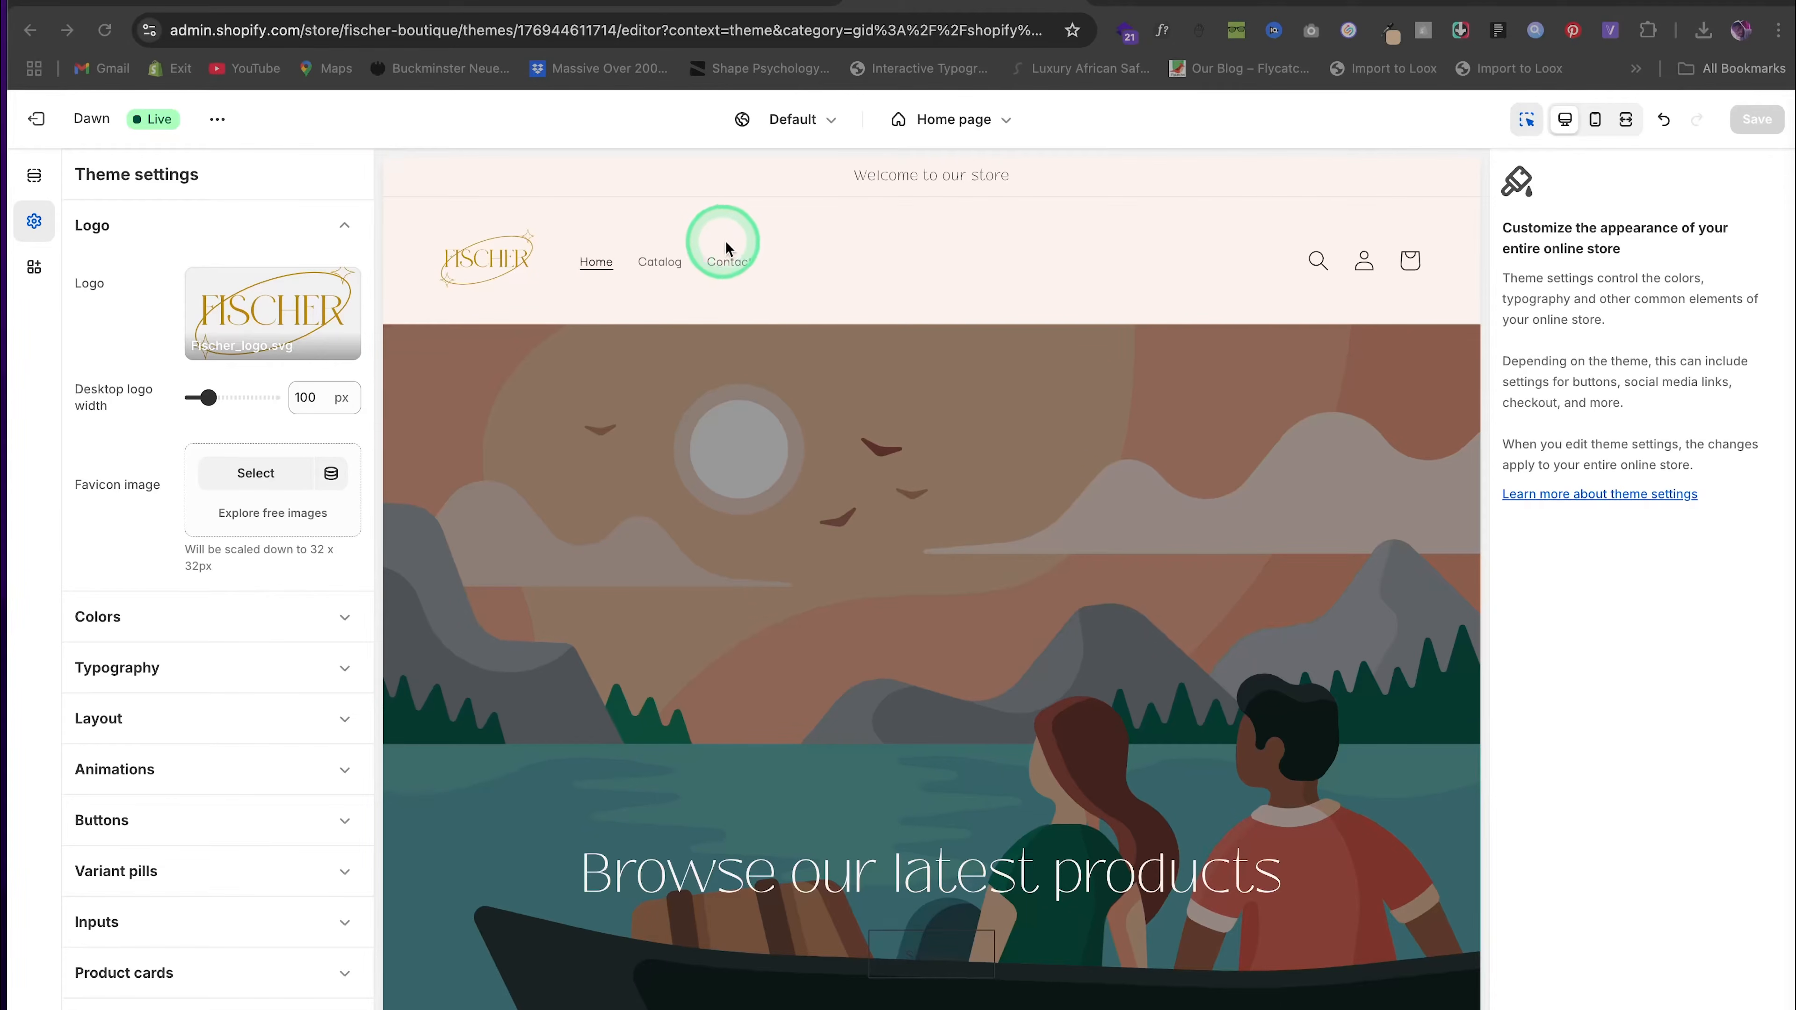
Apply color scheme Scheme 3 to the announcement bar section and save the theme
click(35, 178)
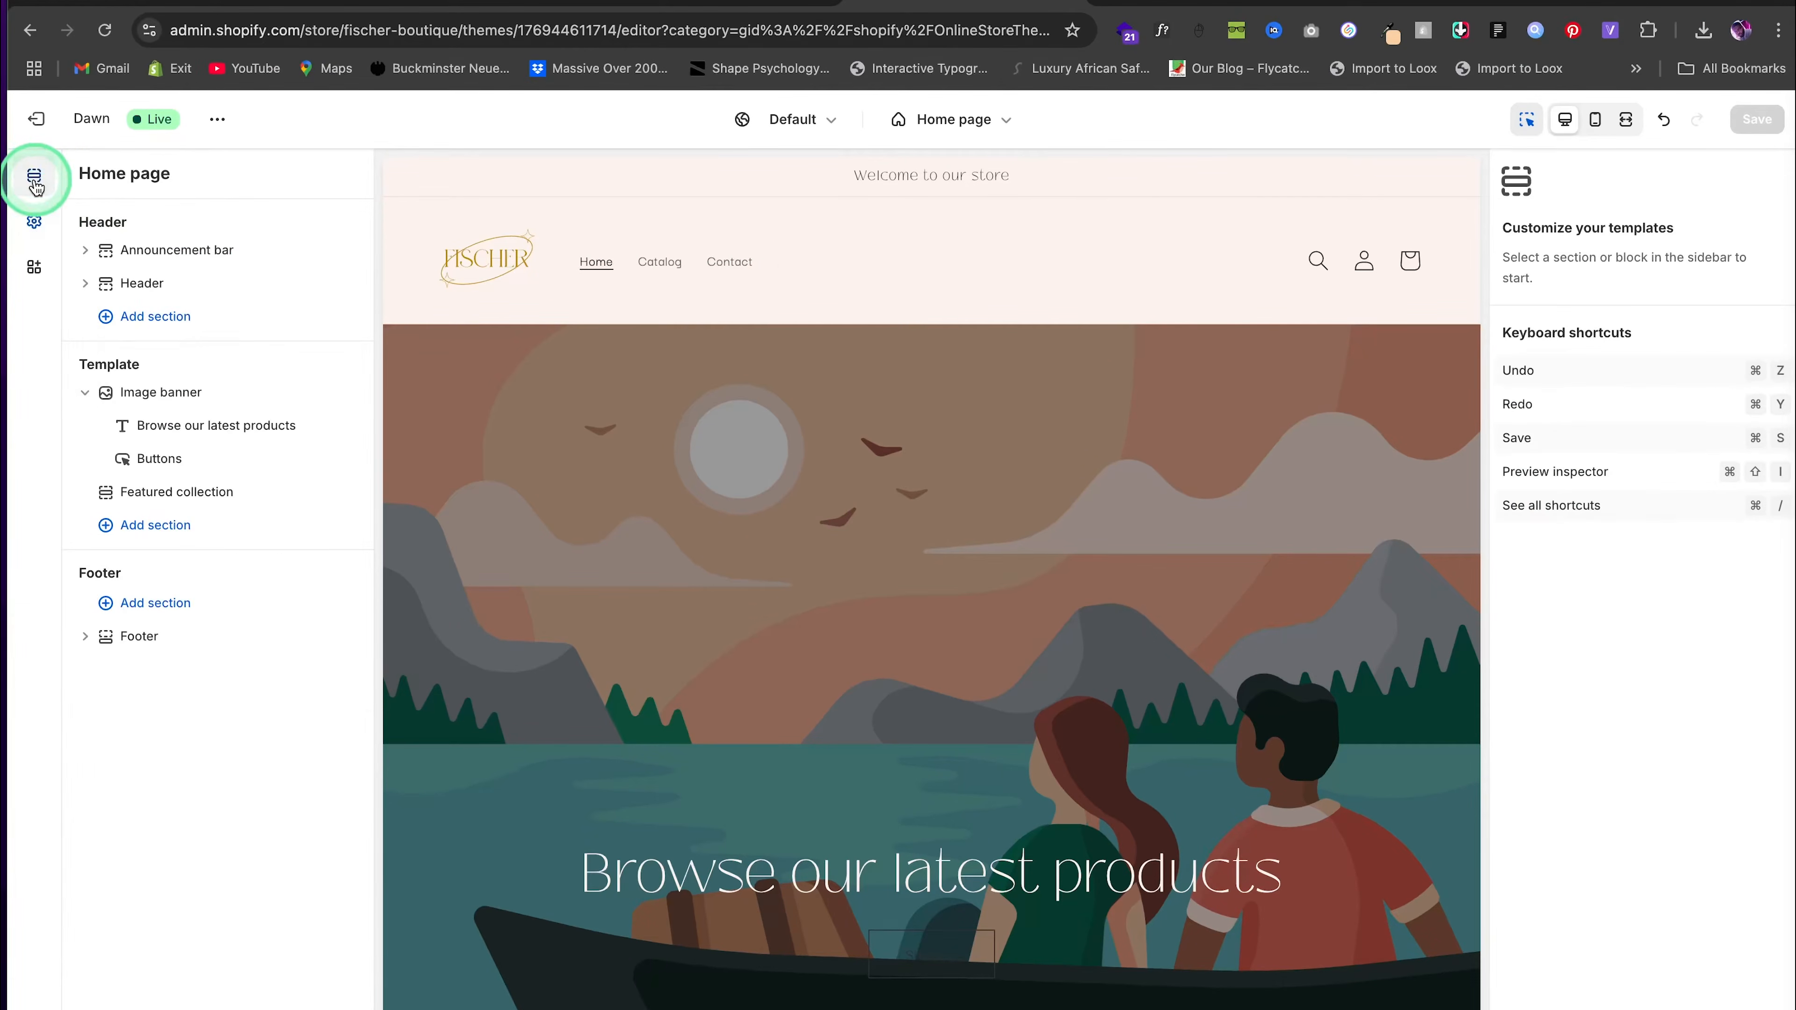
click(200, 251)
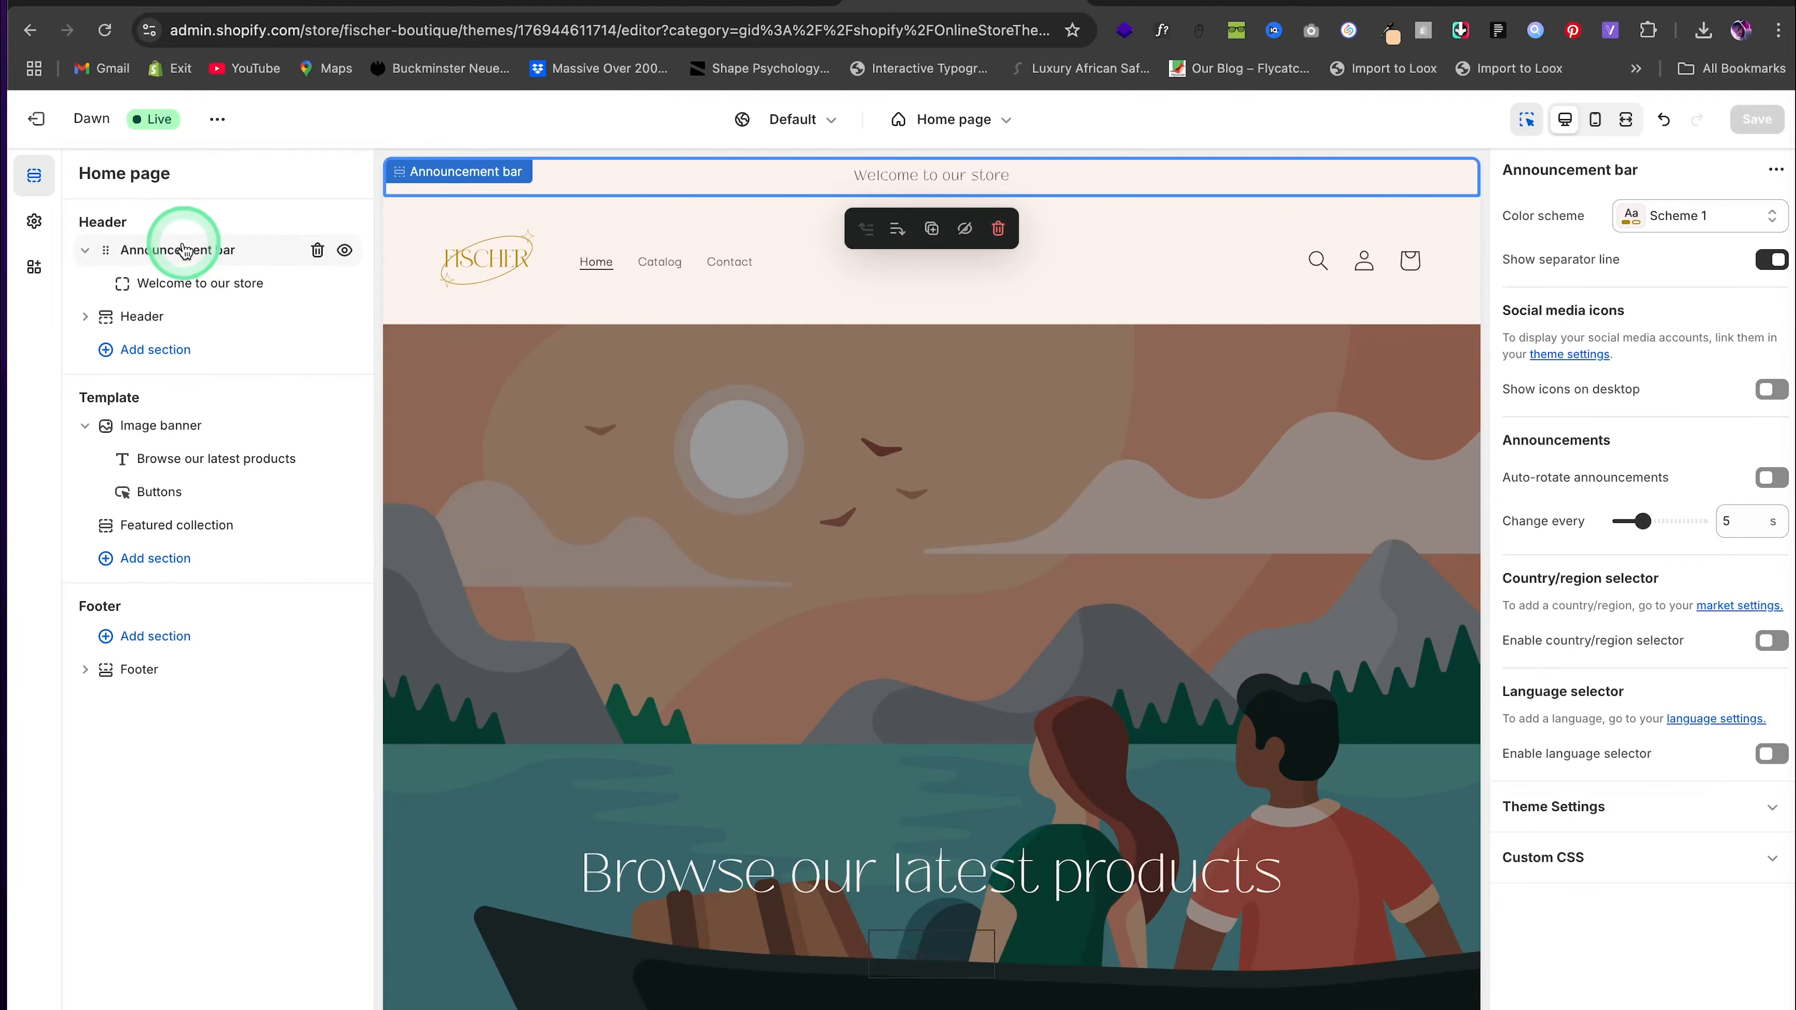
click(1728, 217)
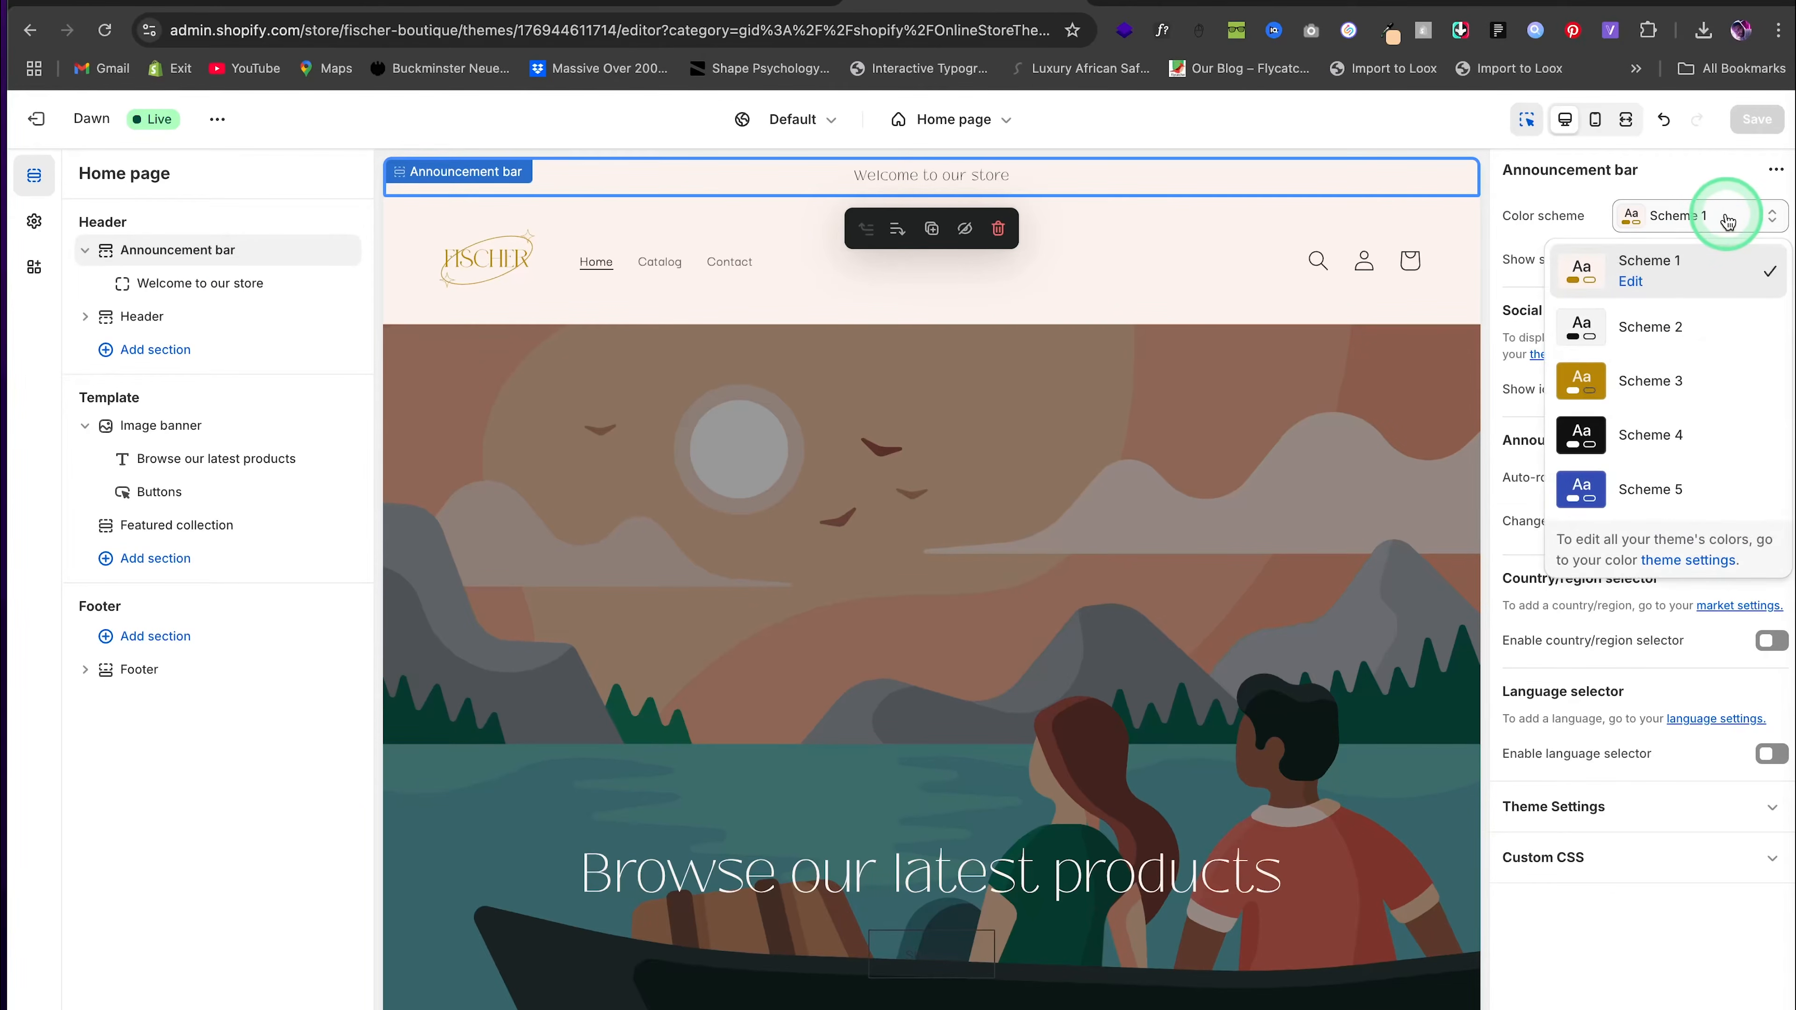
click(1678, 386)
click(1754, 118)
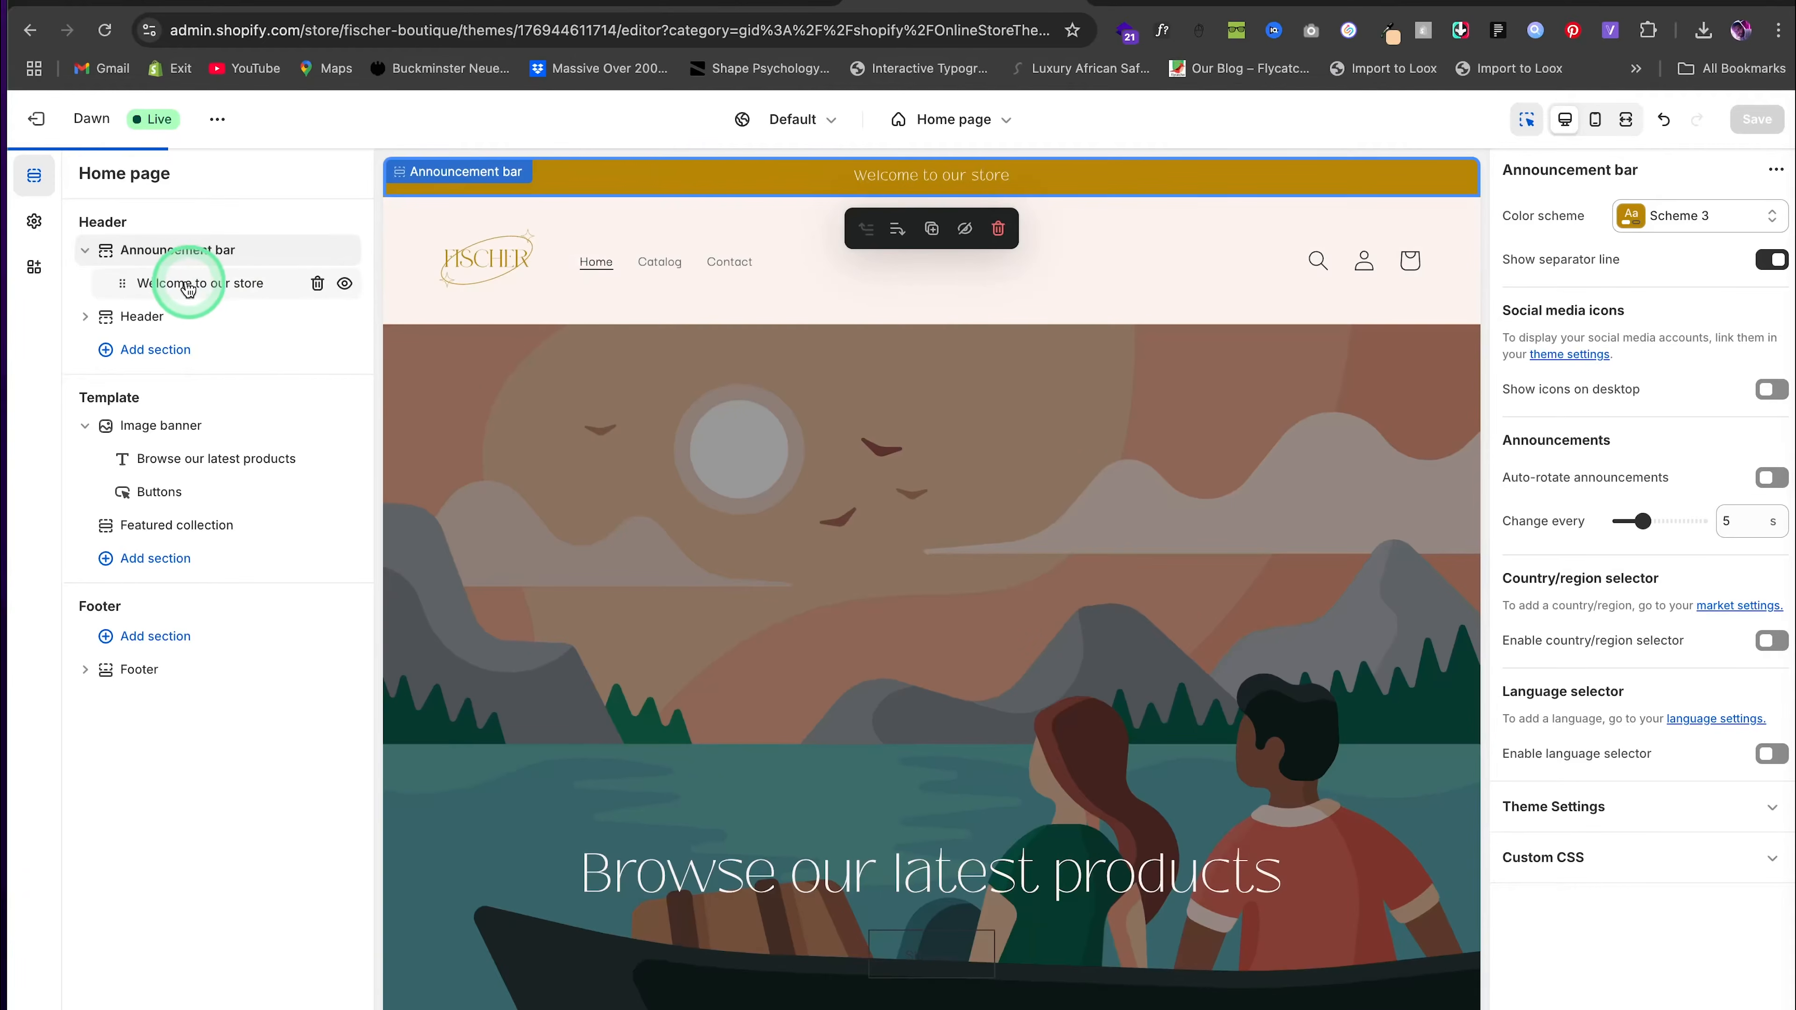
Change the announcement text to "✧GET 20% OFF ON ORDERS ABOVE $300✧" and save the theme
click(164, 281)
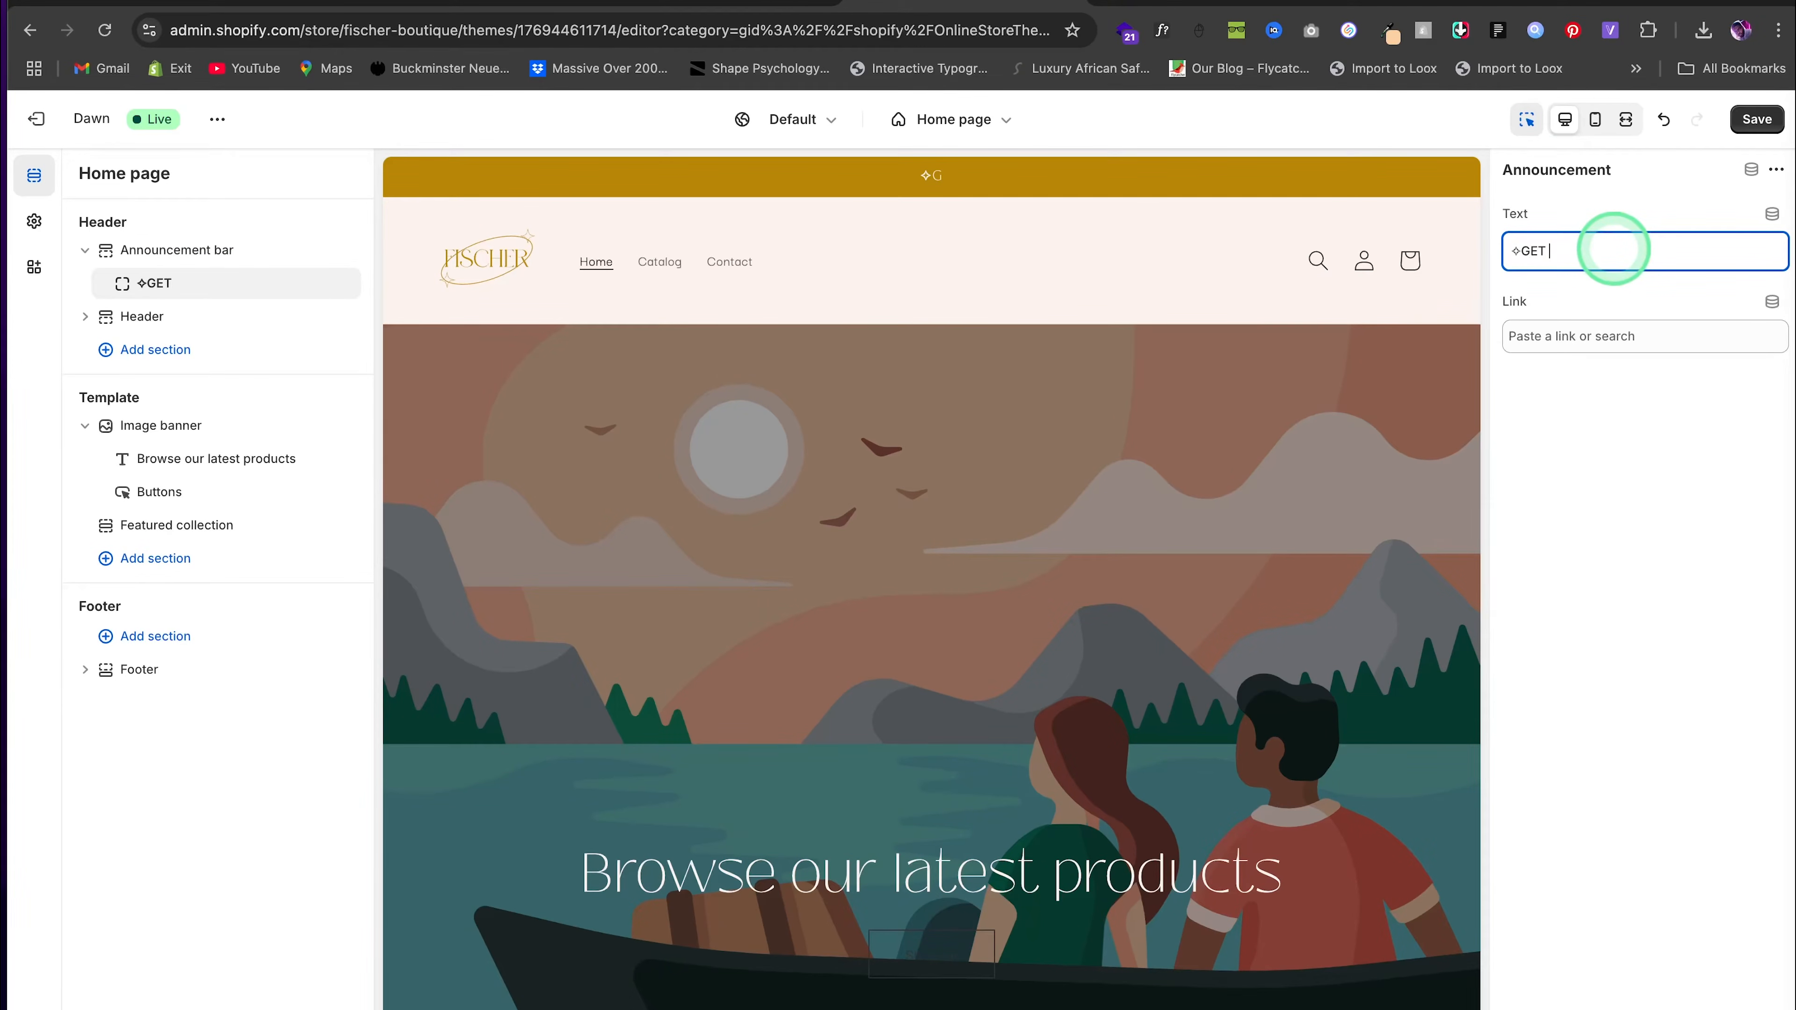
text(20% OFF ON ORDERS ABOVE $33)
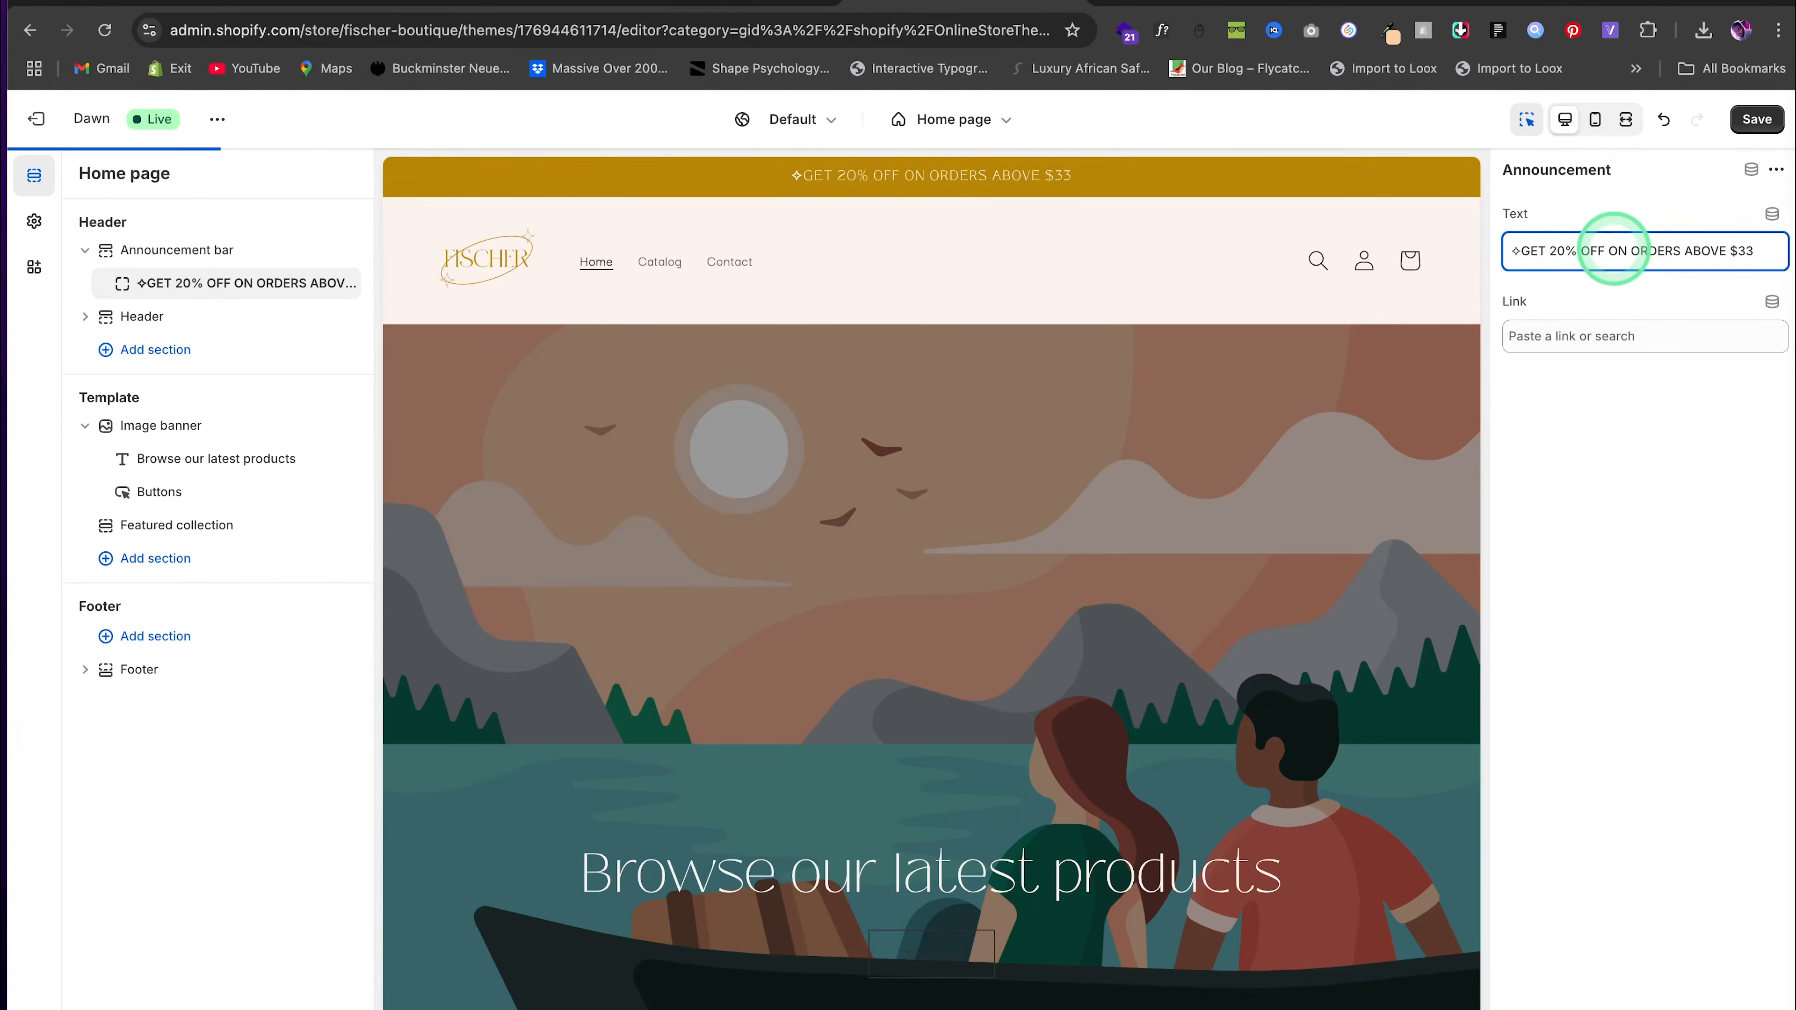
key(BackSpace)
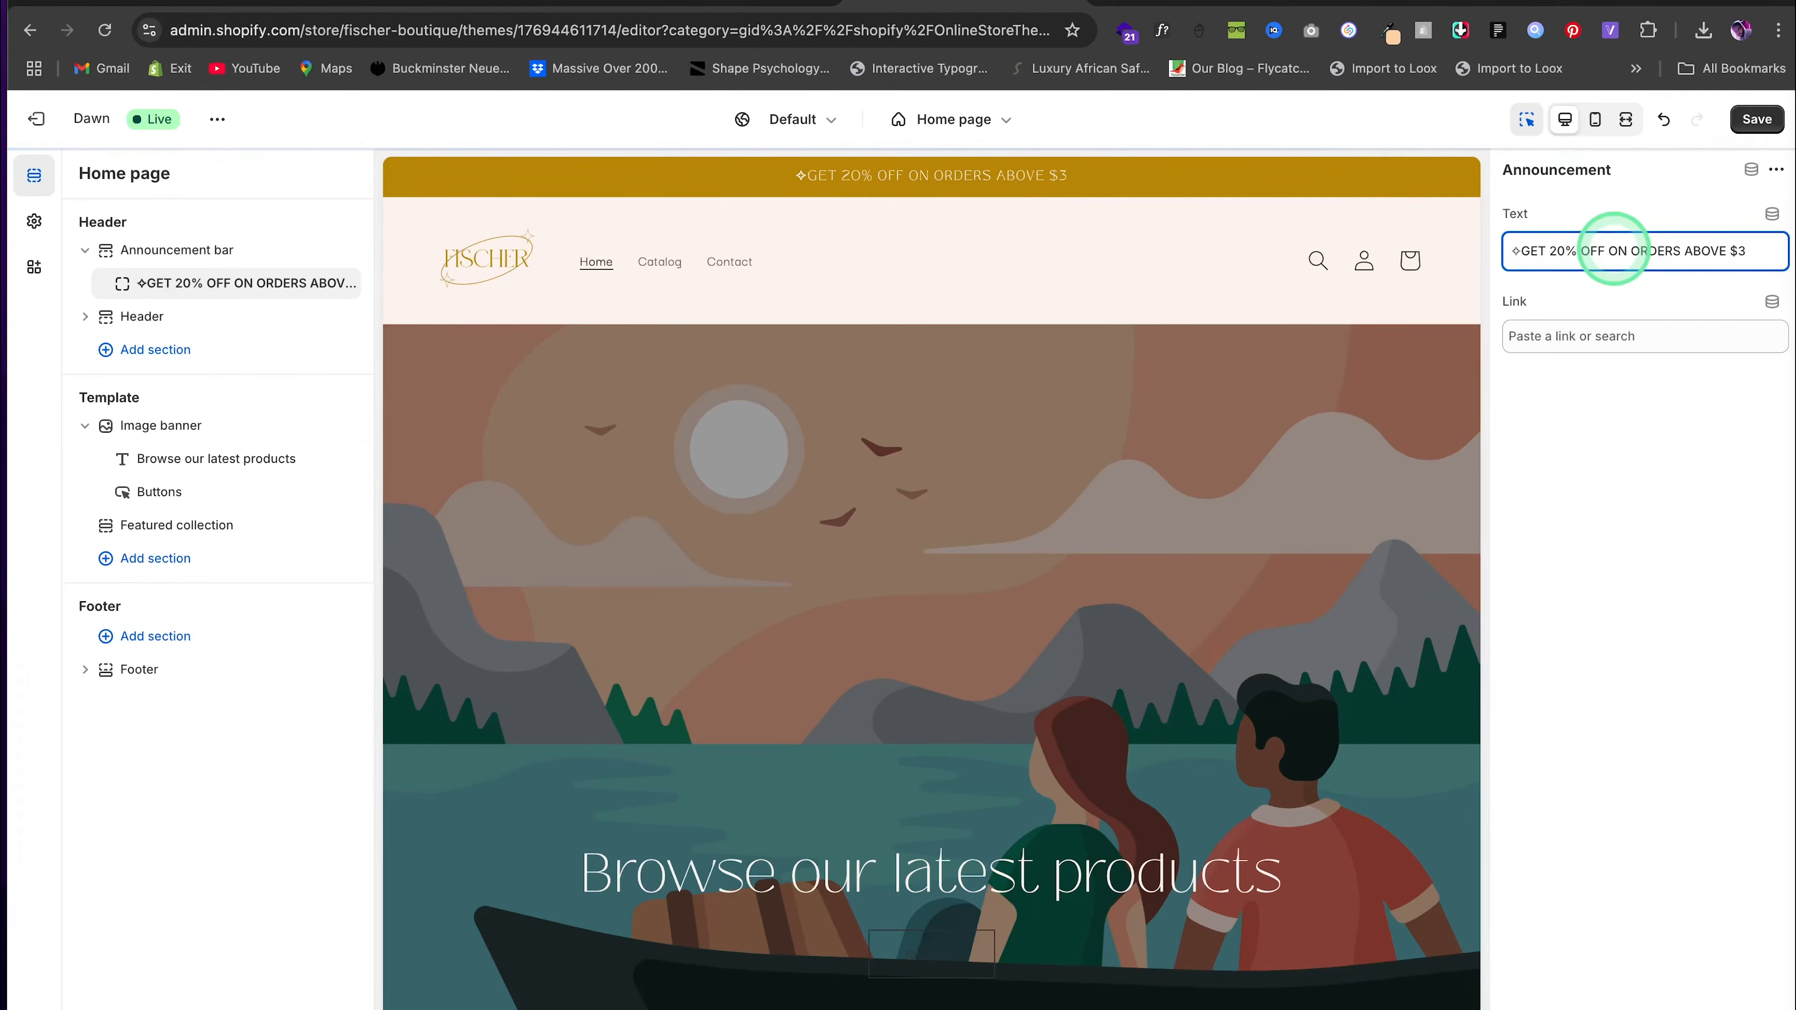
key(ctrl+super+space)
click(1608, 353)
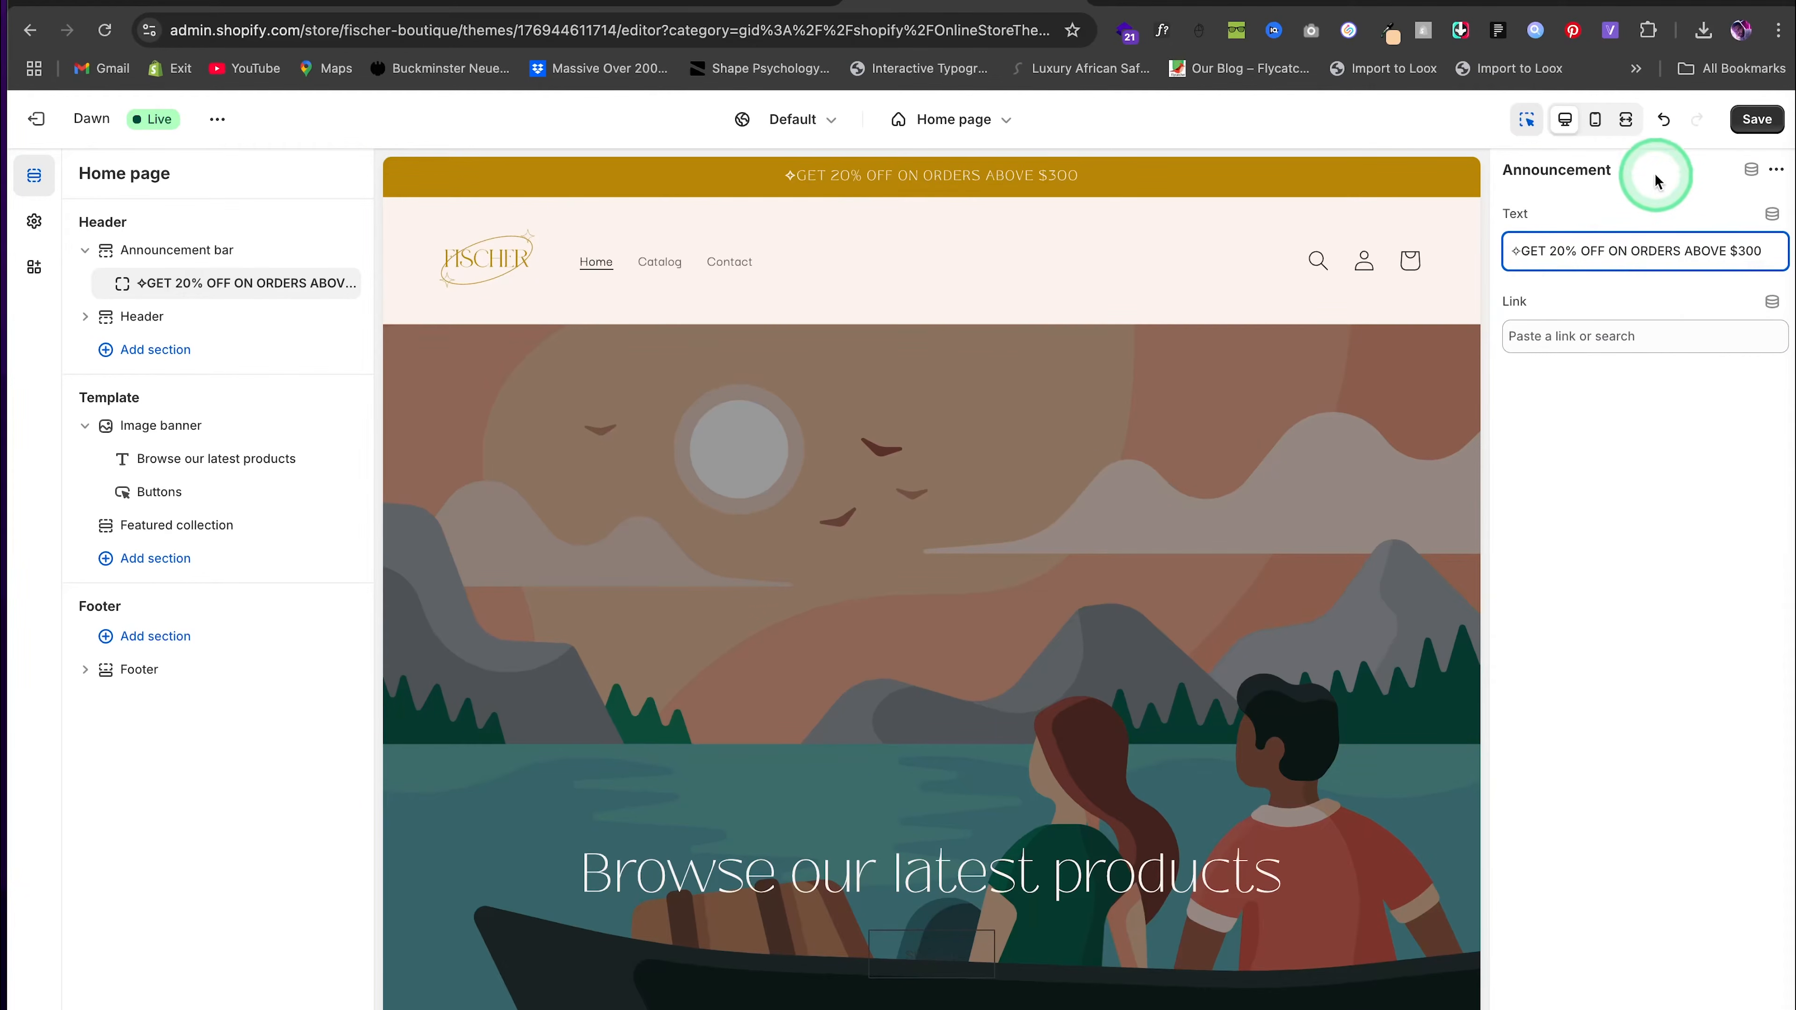
click(1756, 120)
click(1018, 256)
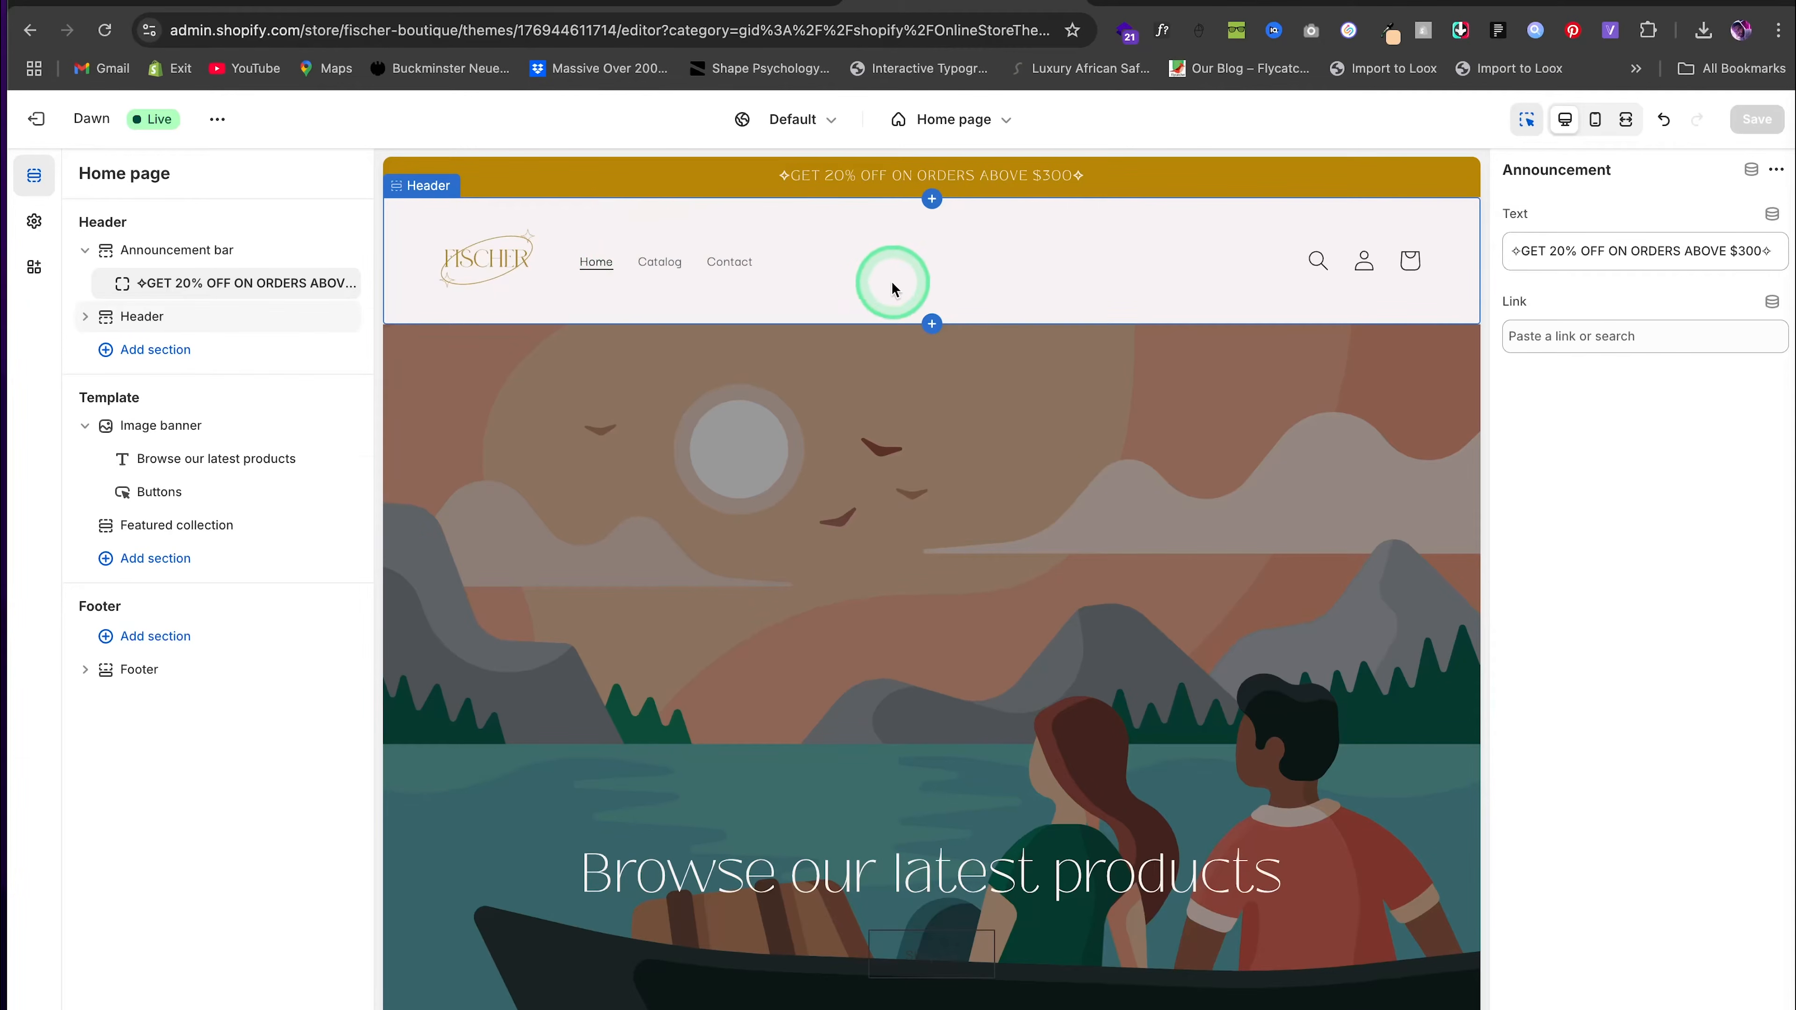
Leave the theme editor and open the store's Main menu for editing
click(36, 119)
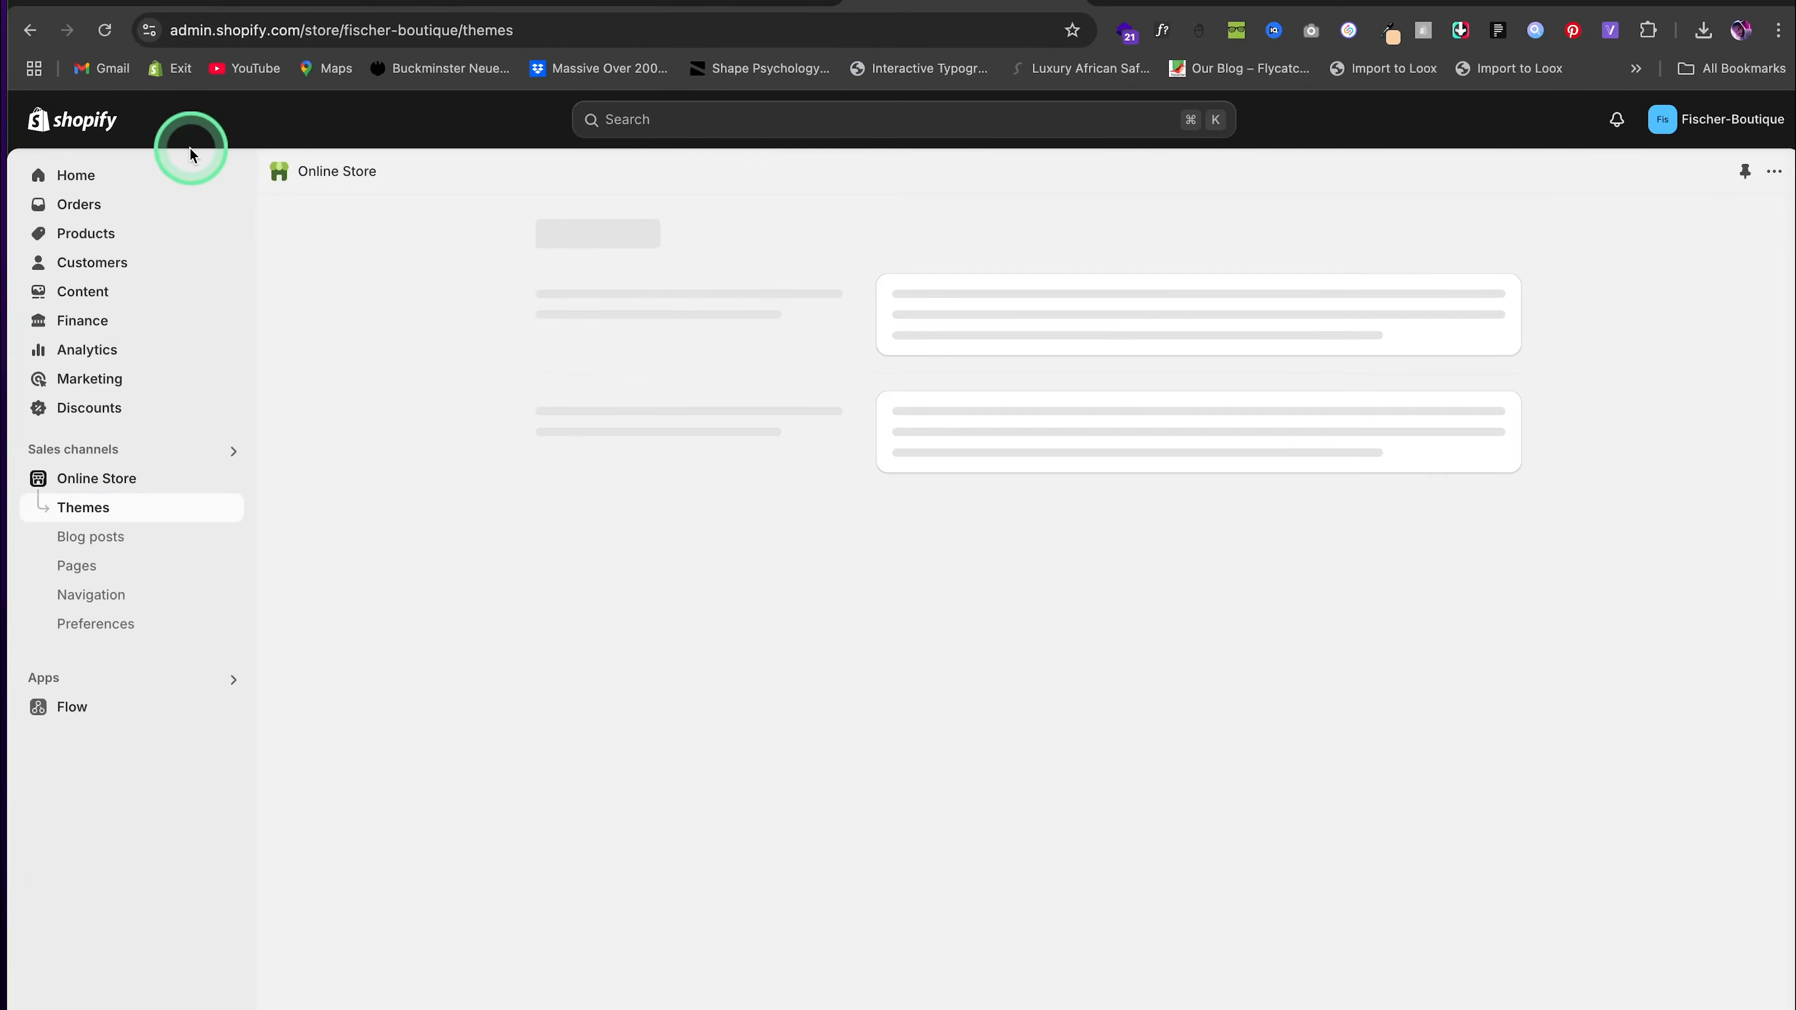
click(120, 623)
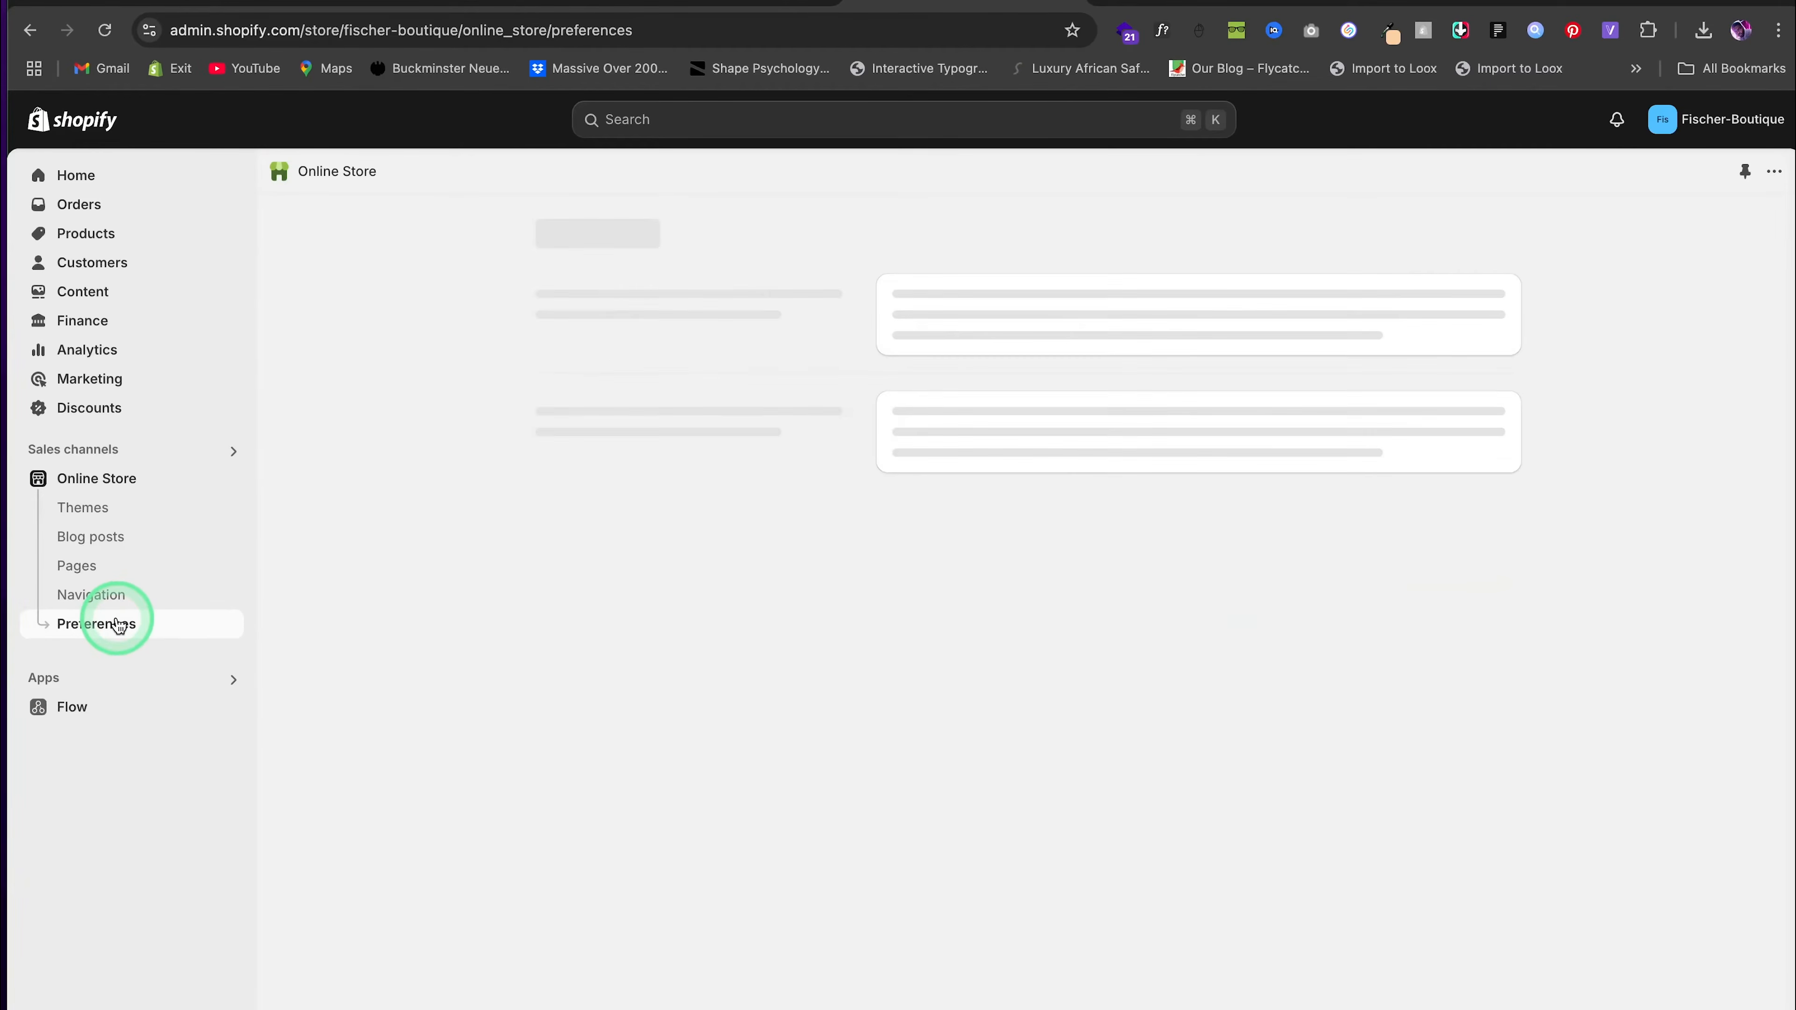
scroll(1138, 550, down, 2)
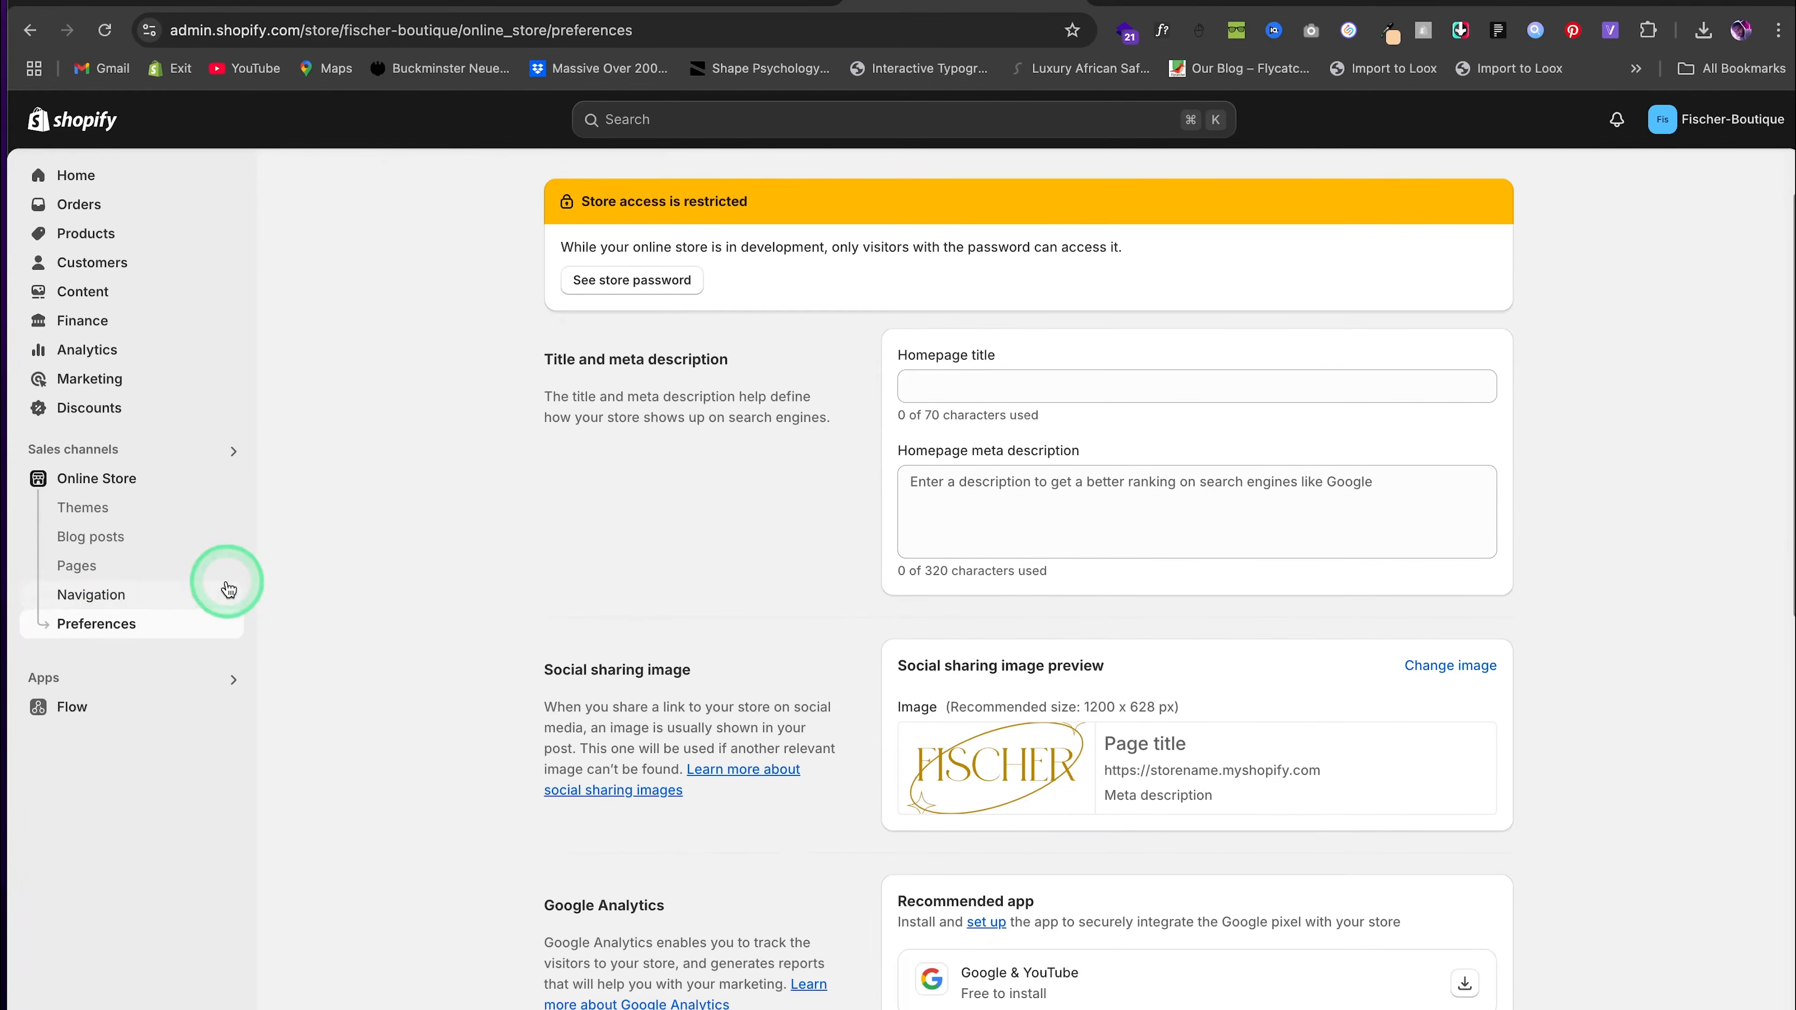
click(92, 596)
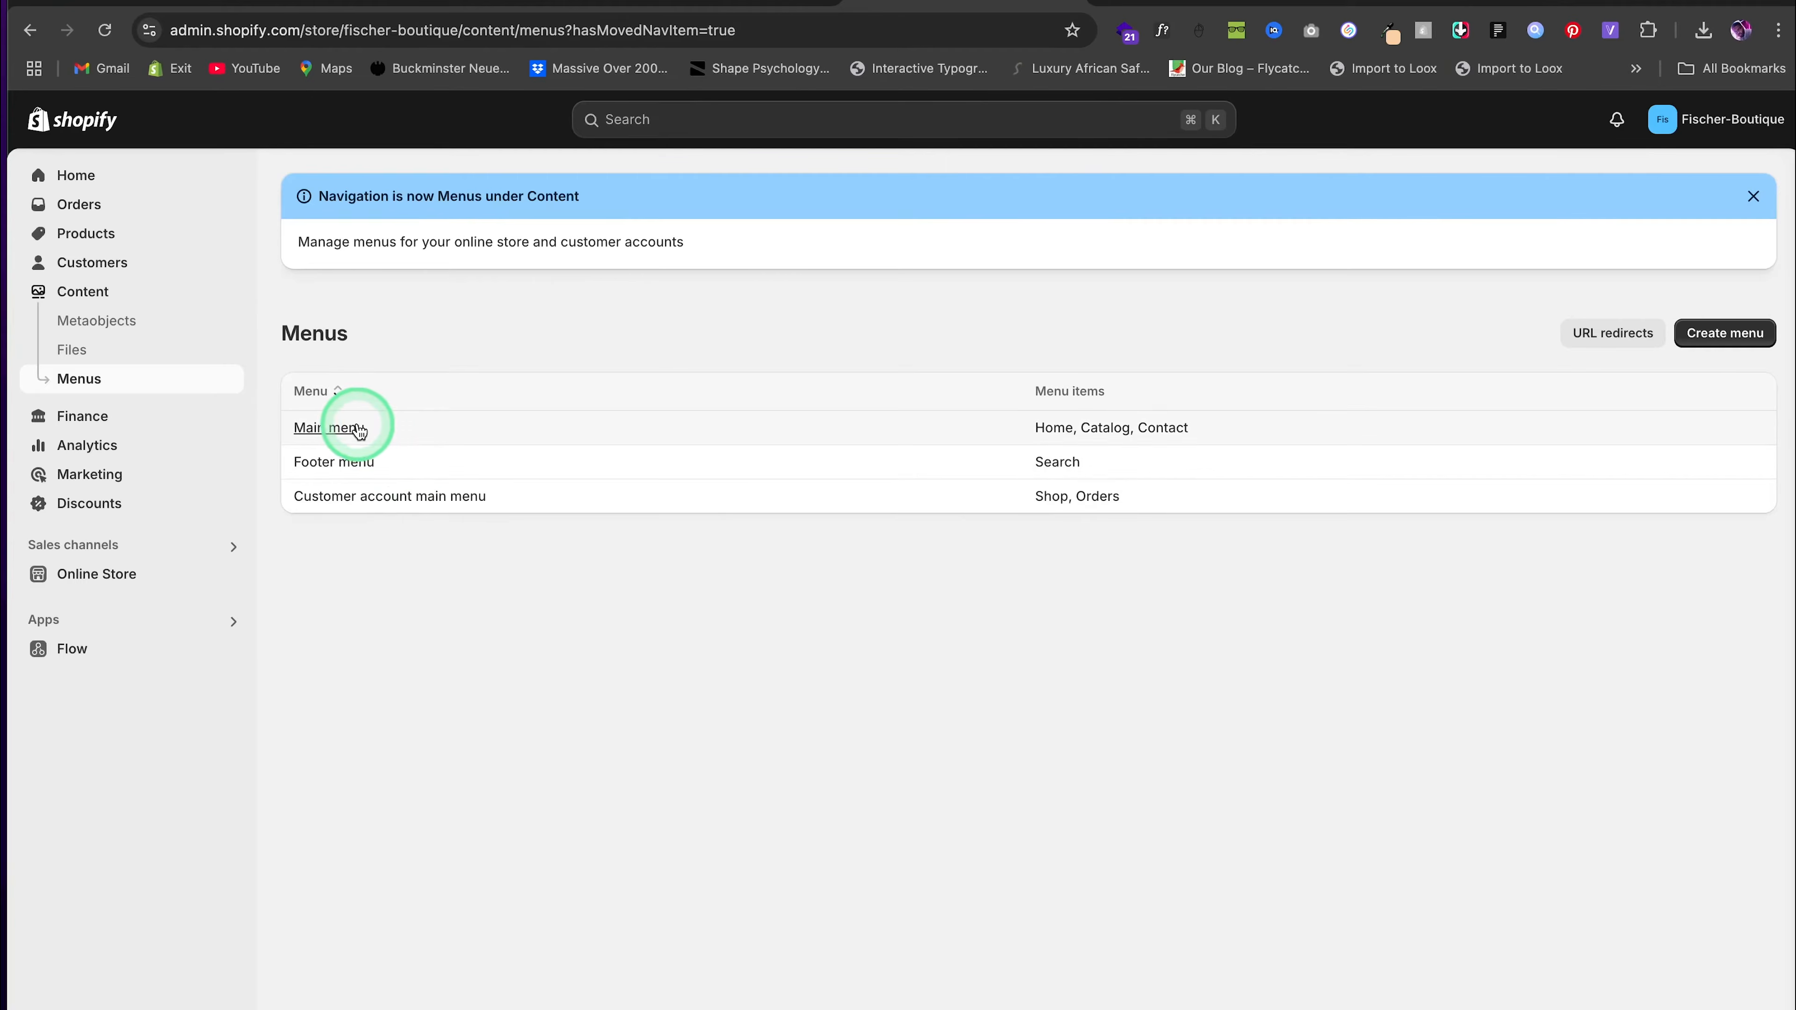
click(353, 428)
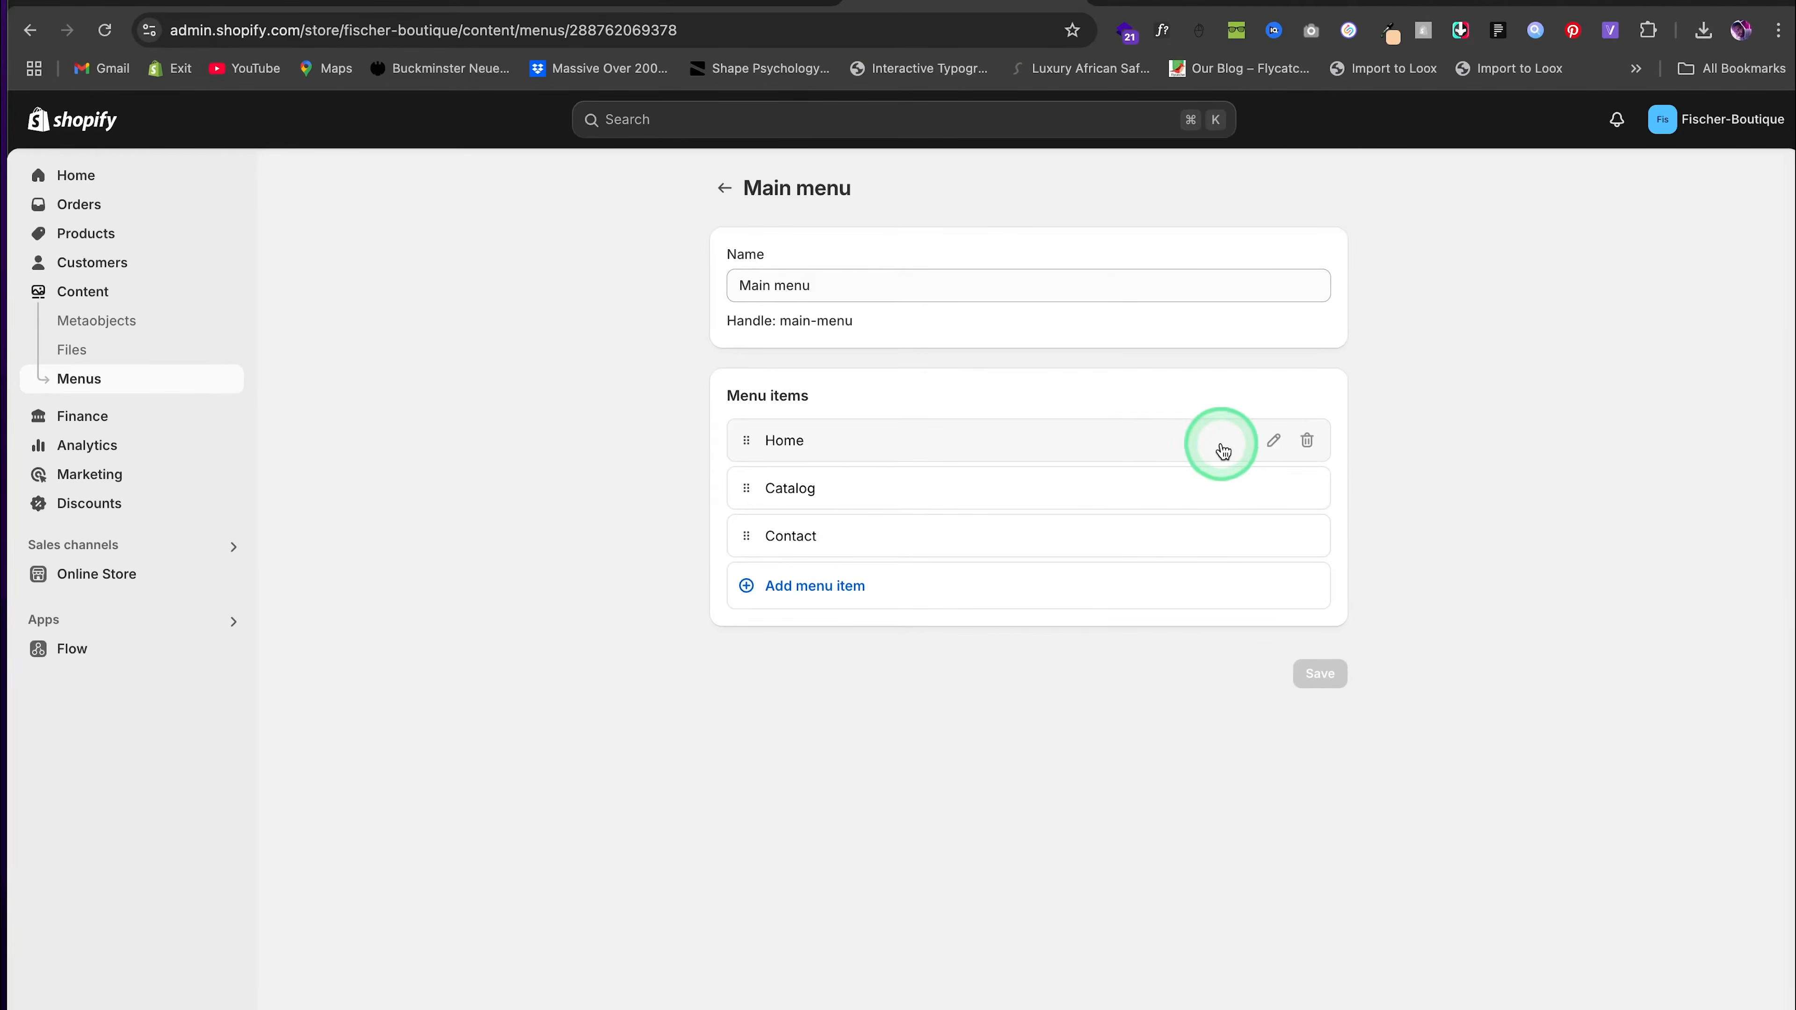
Rename the Main menu items in capitals as HOME, CATALOG and CONTACT, and save the menu
click(1270, 444)
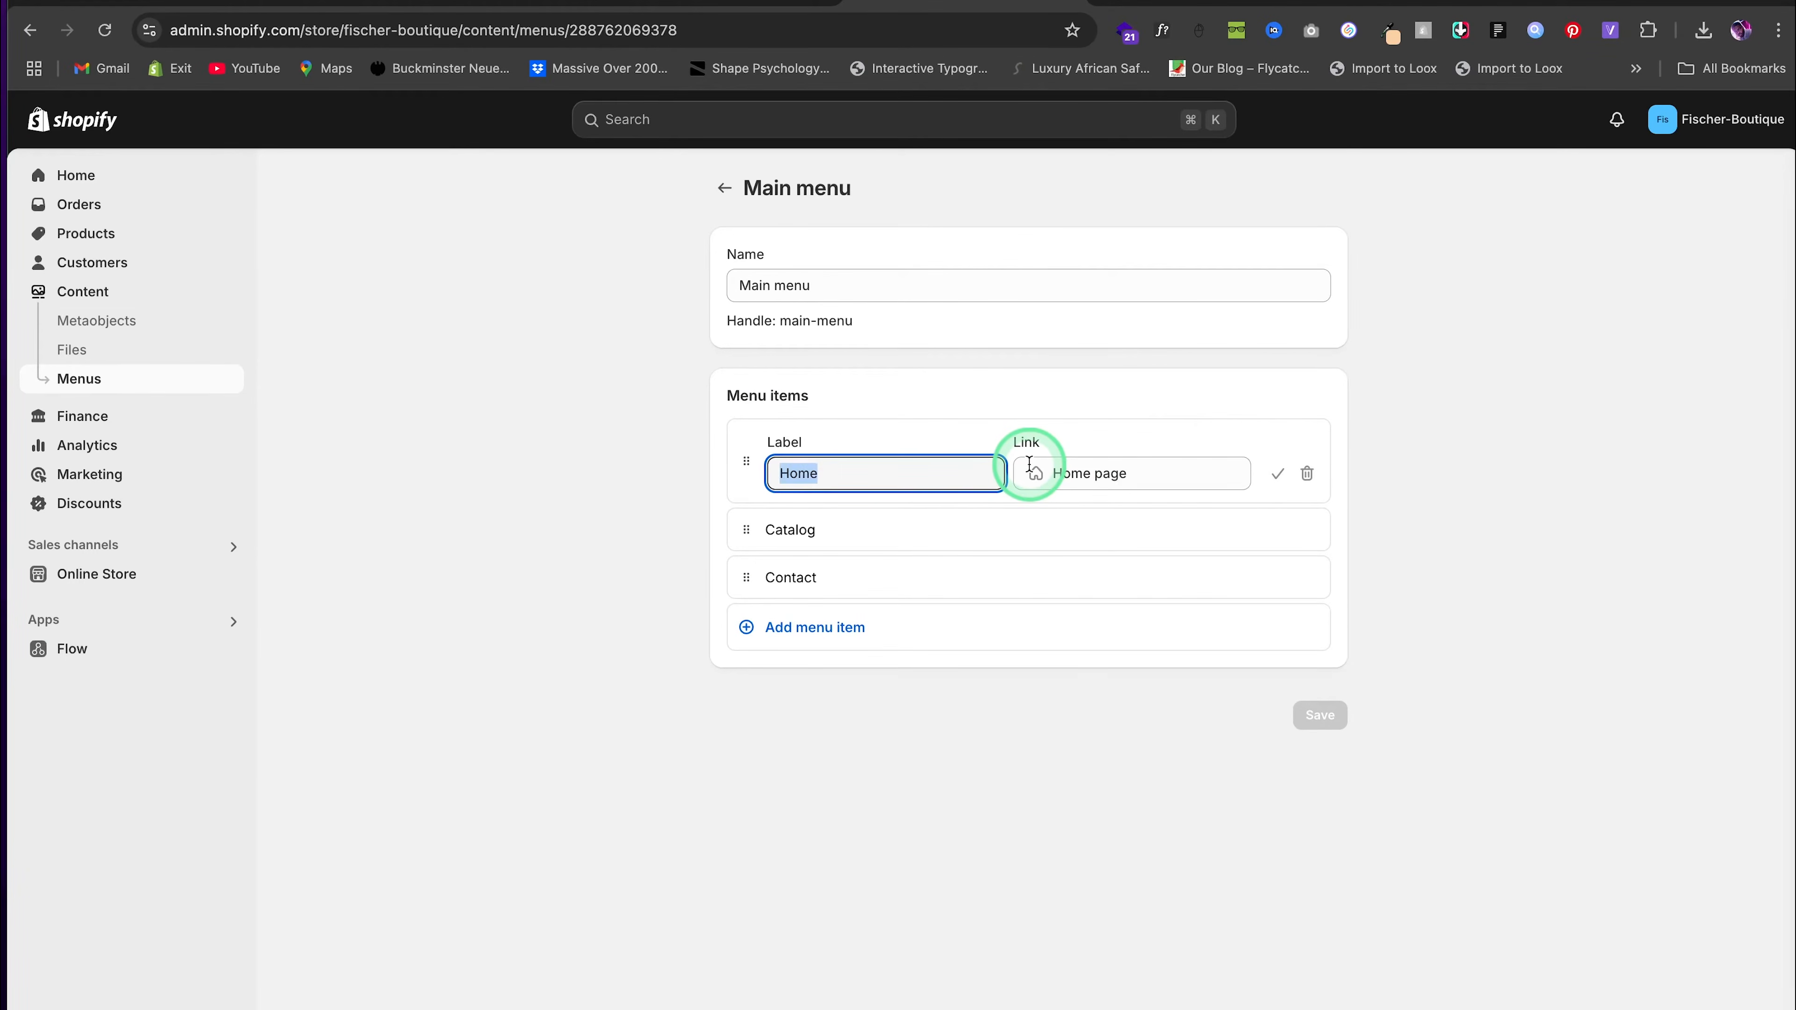
text(HOME)
click(894, 541)
text(CATALOG)
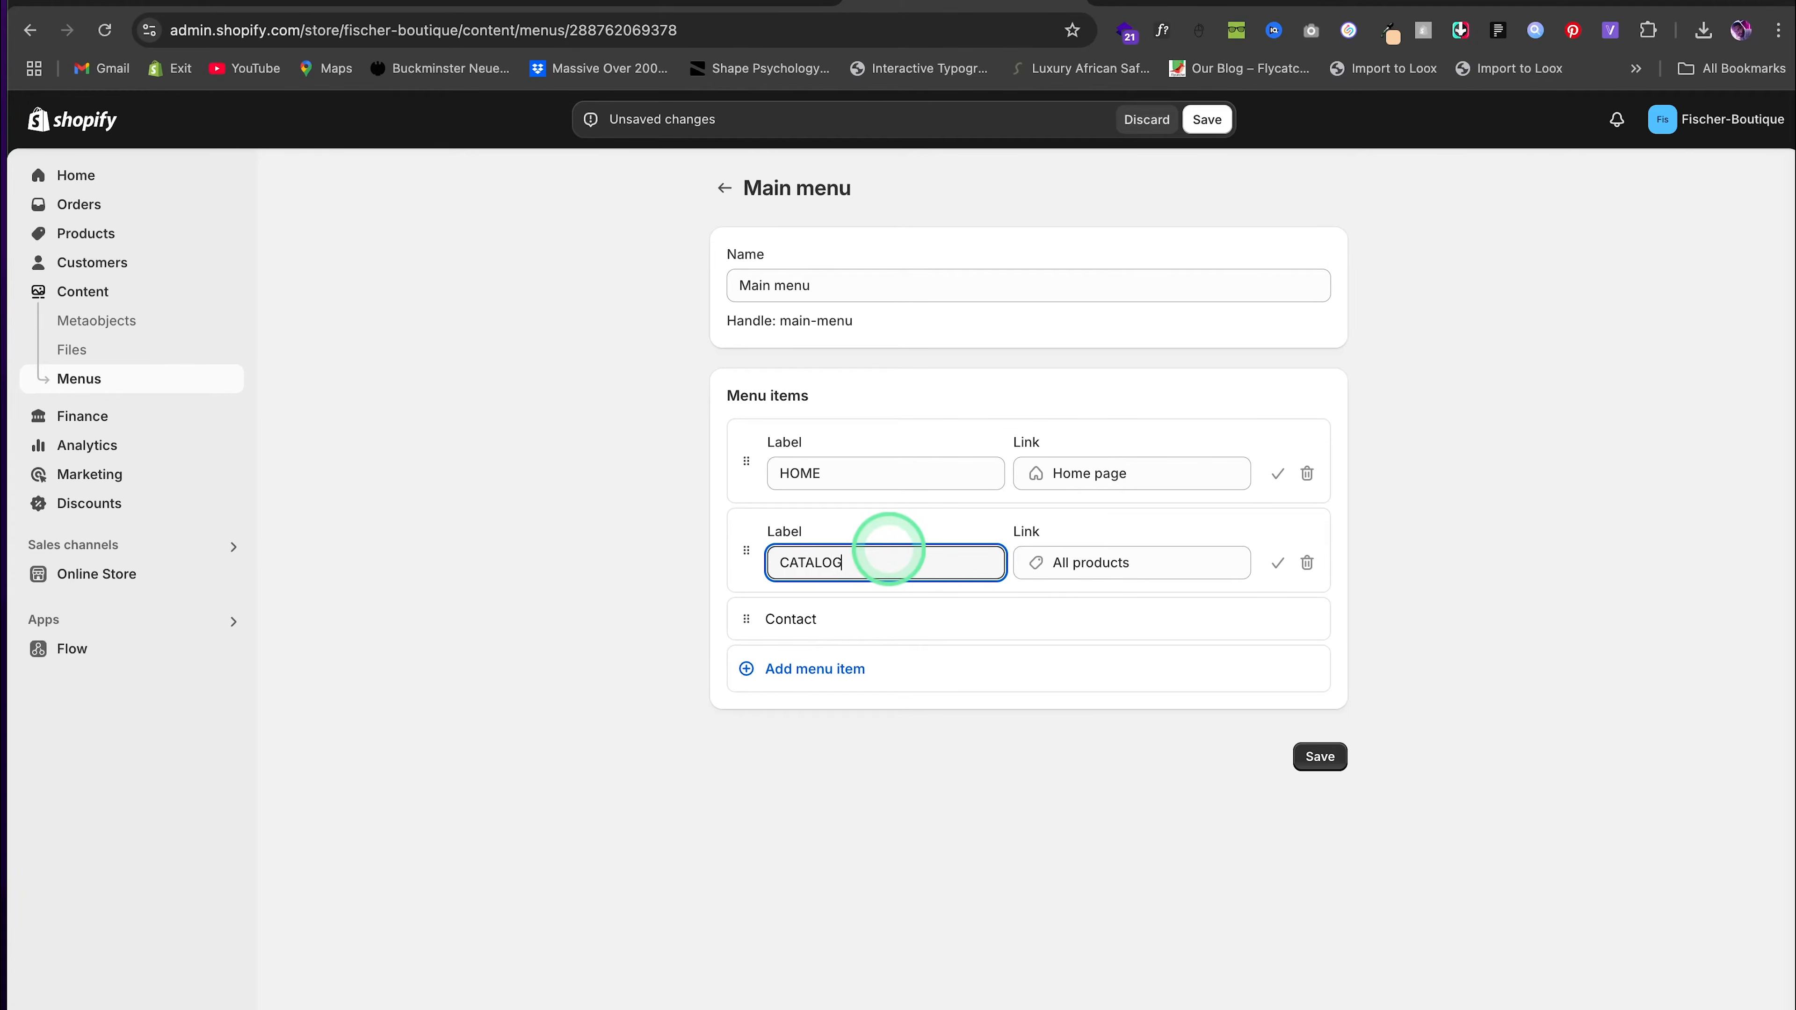
click(795, 615)
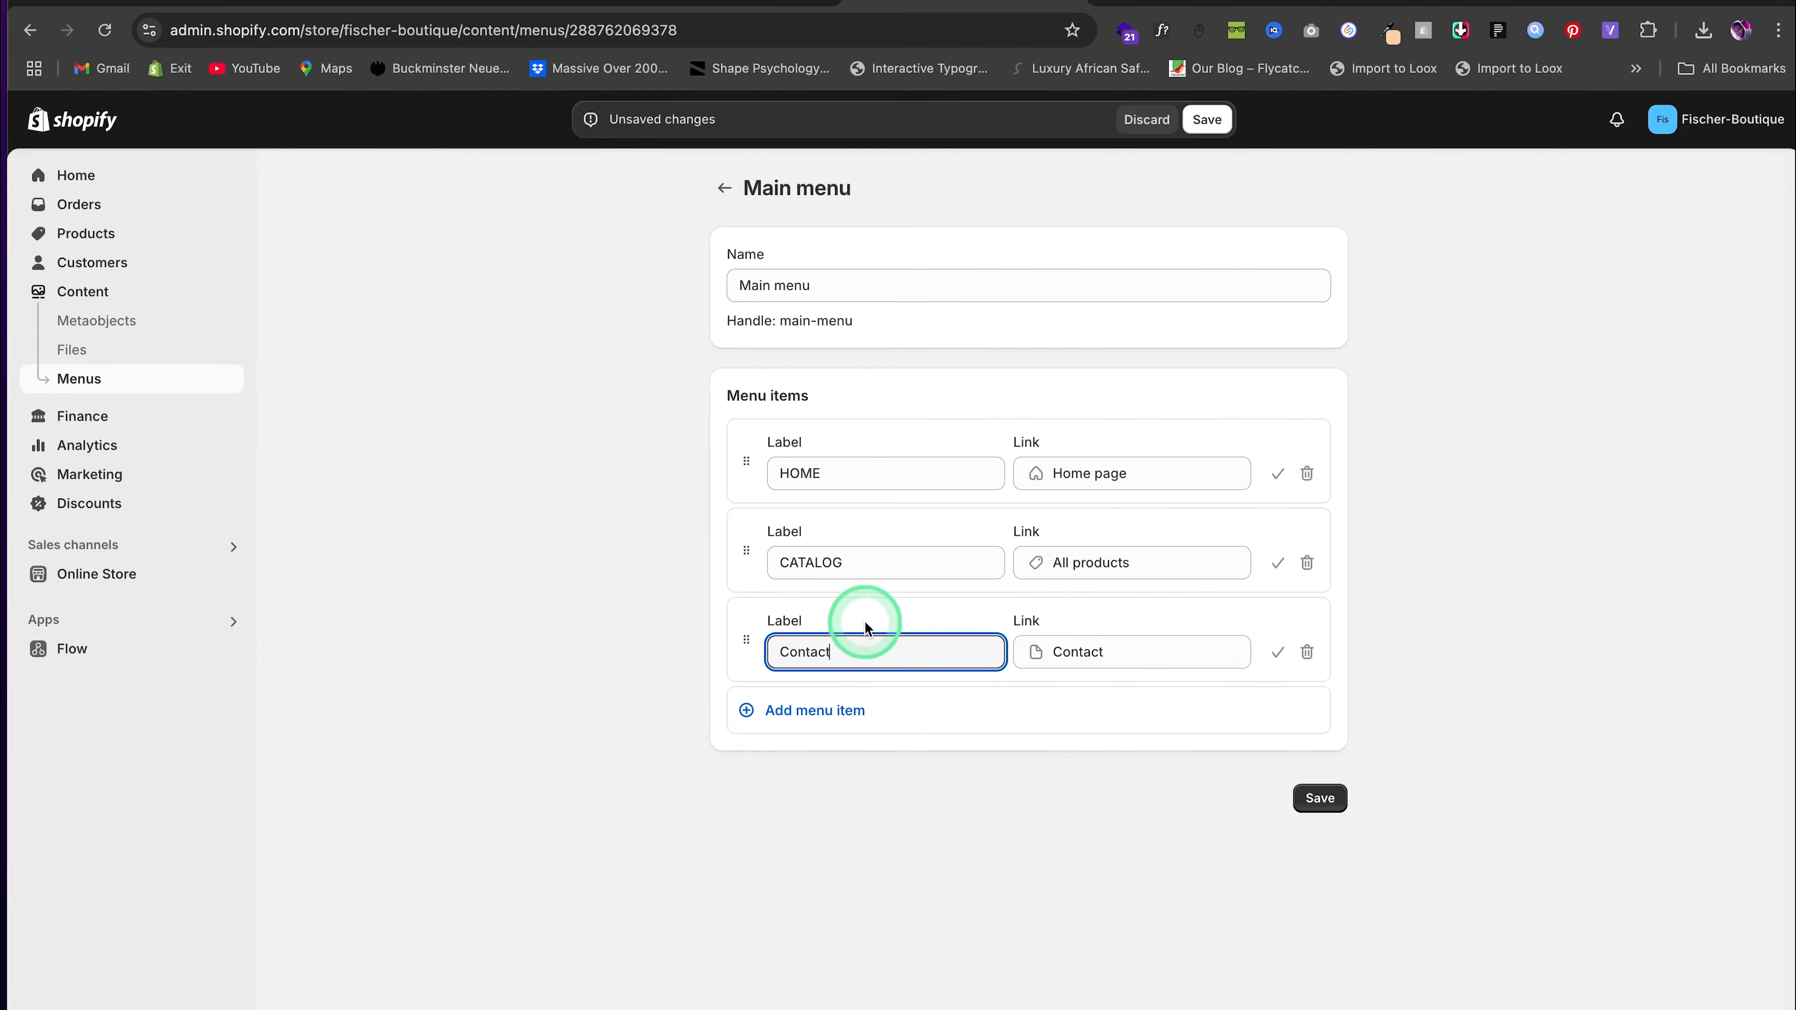
text(CONTACT)
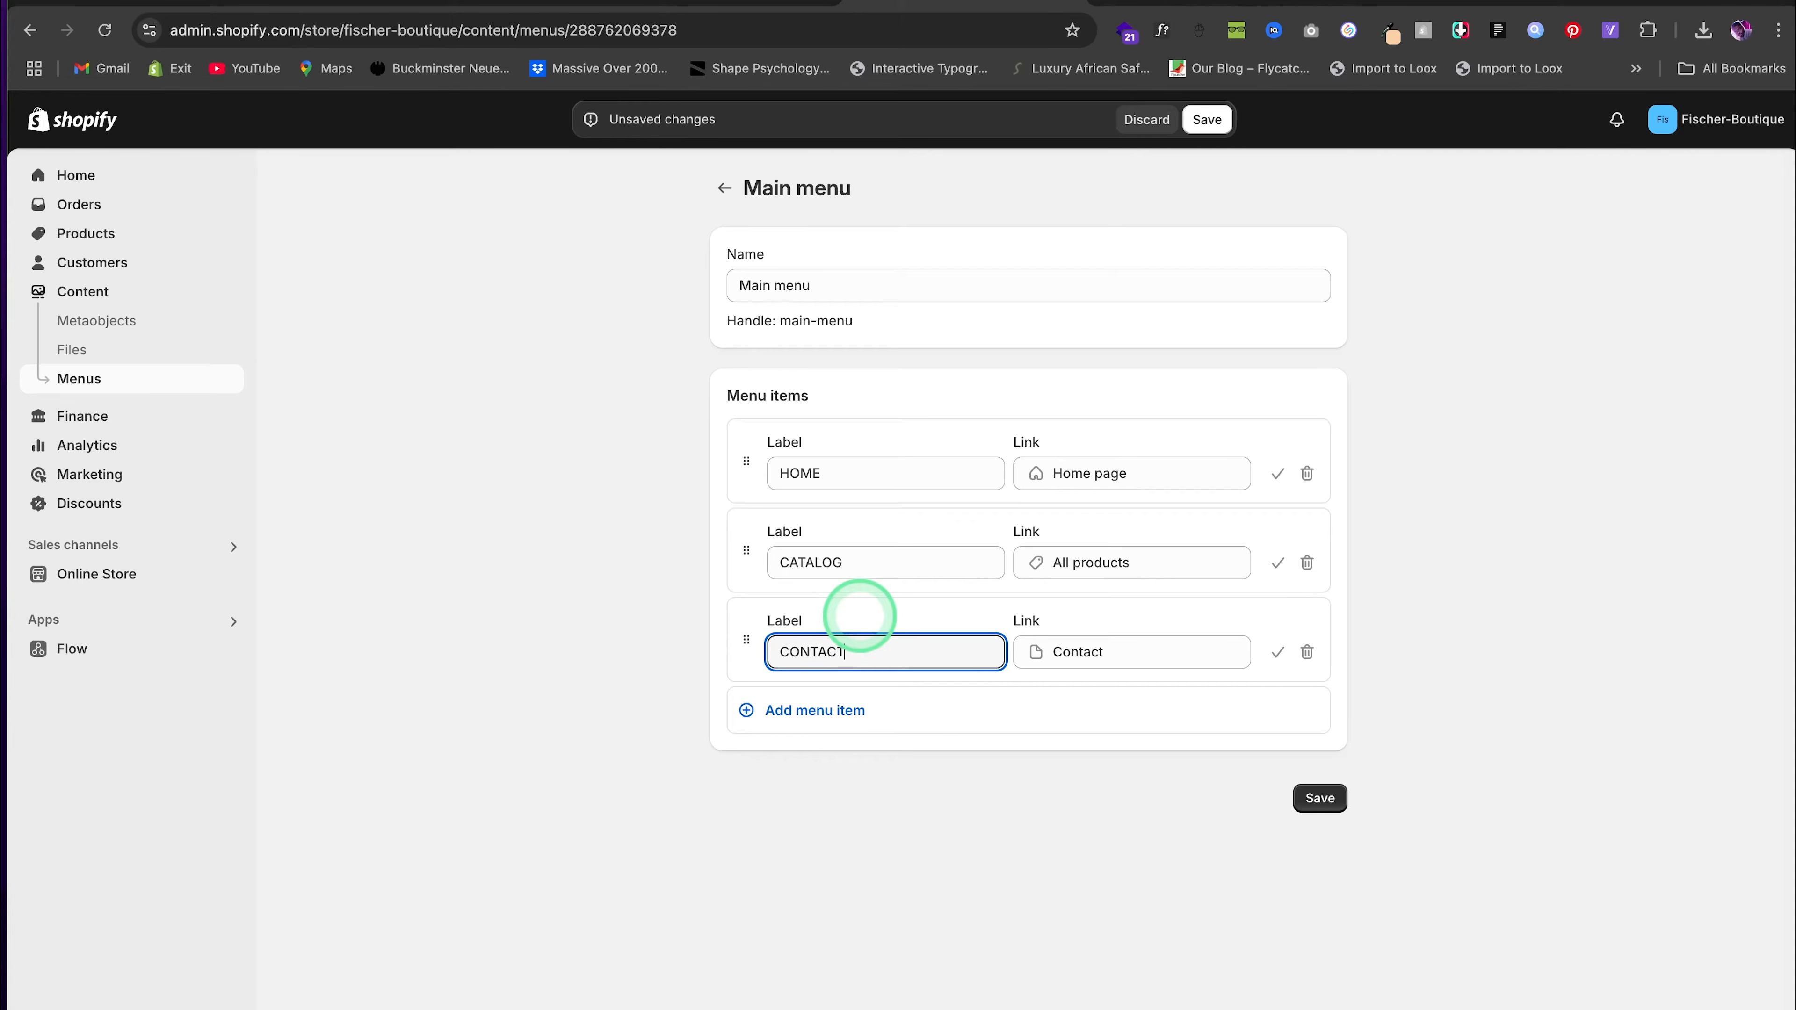
click(1323, 801)
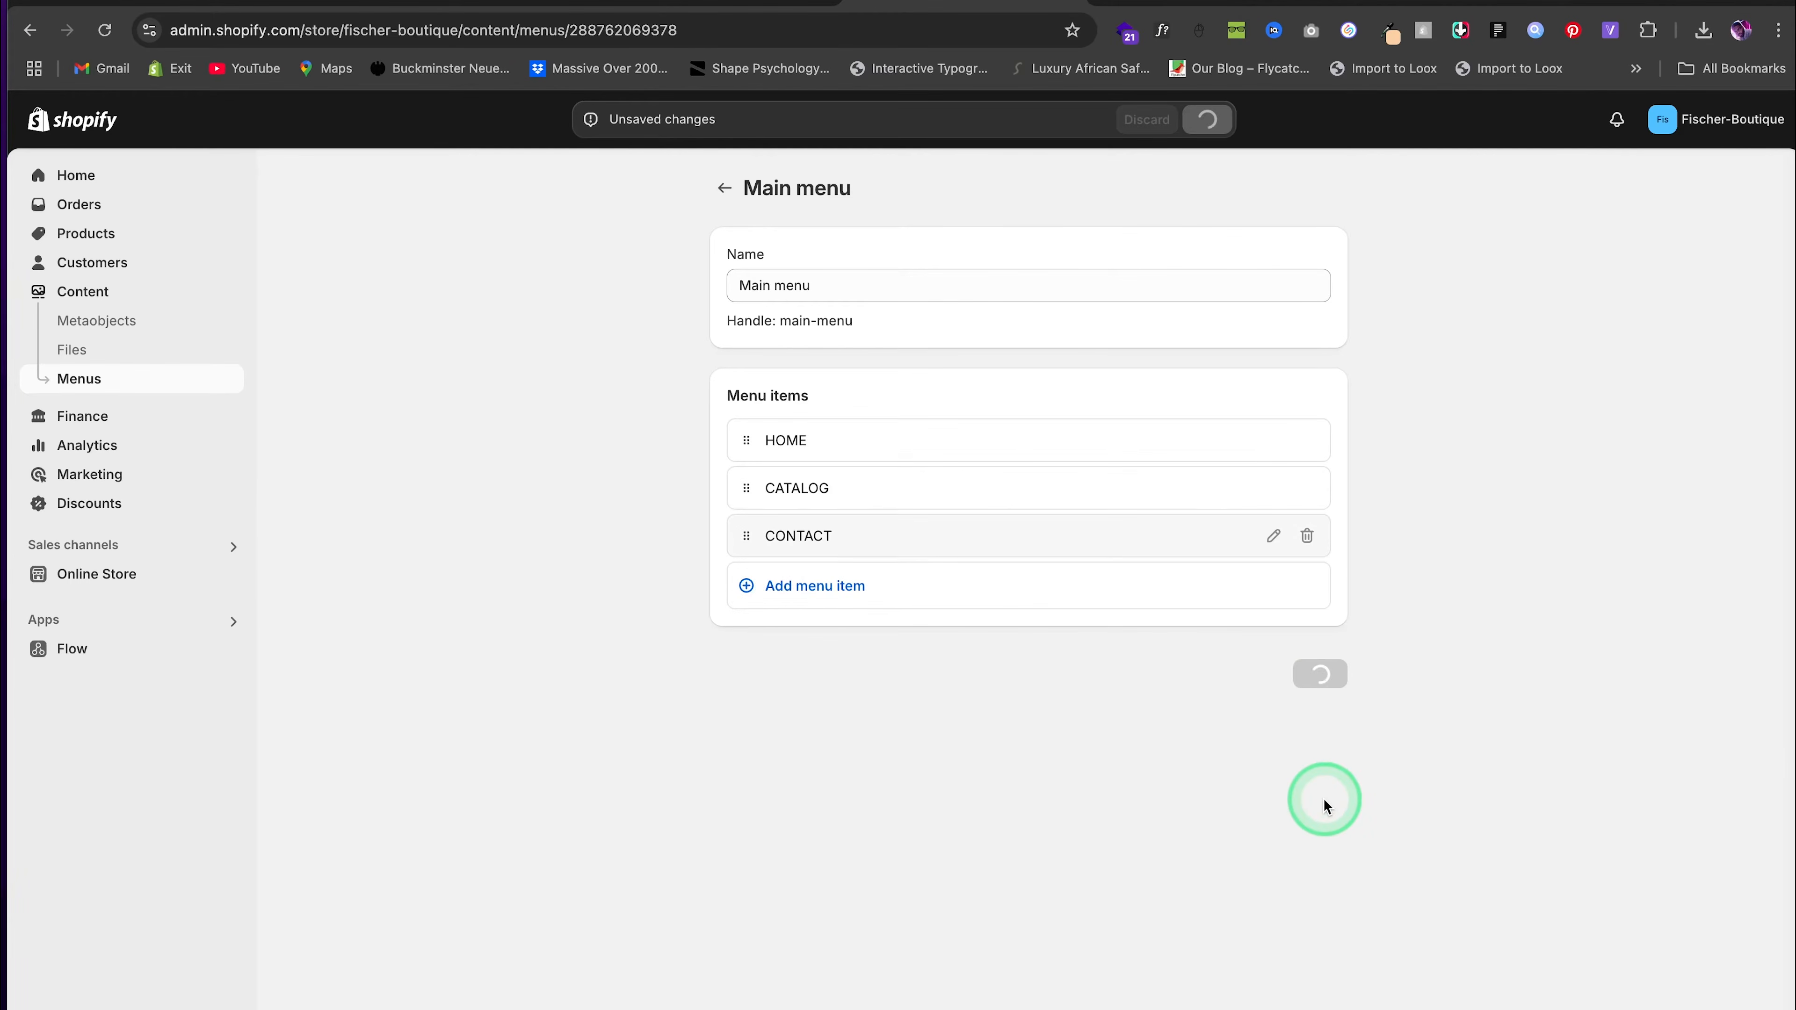
Leave the menu settings and reopen the live Dawn theme for customization
click(283, 425)
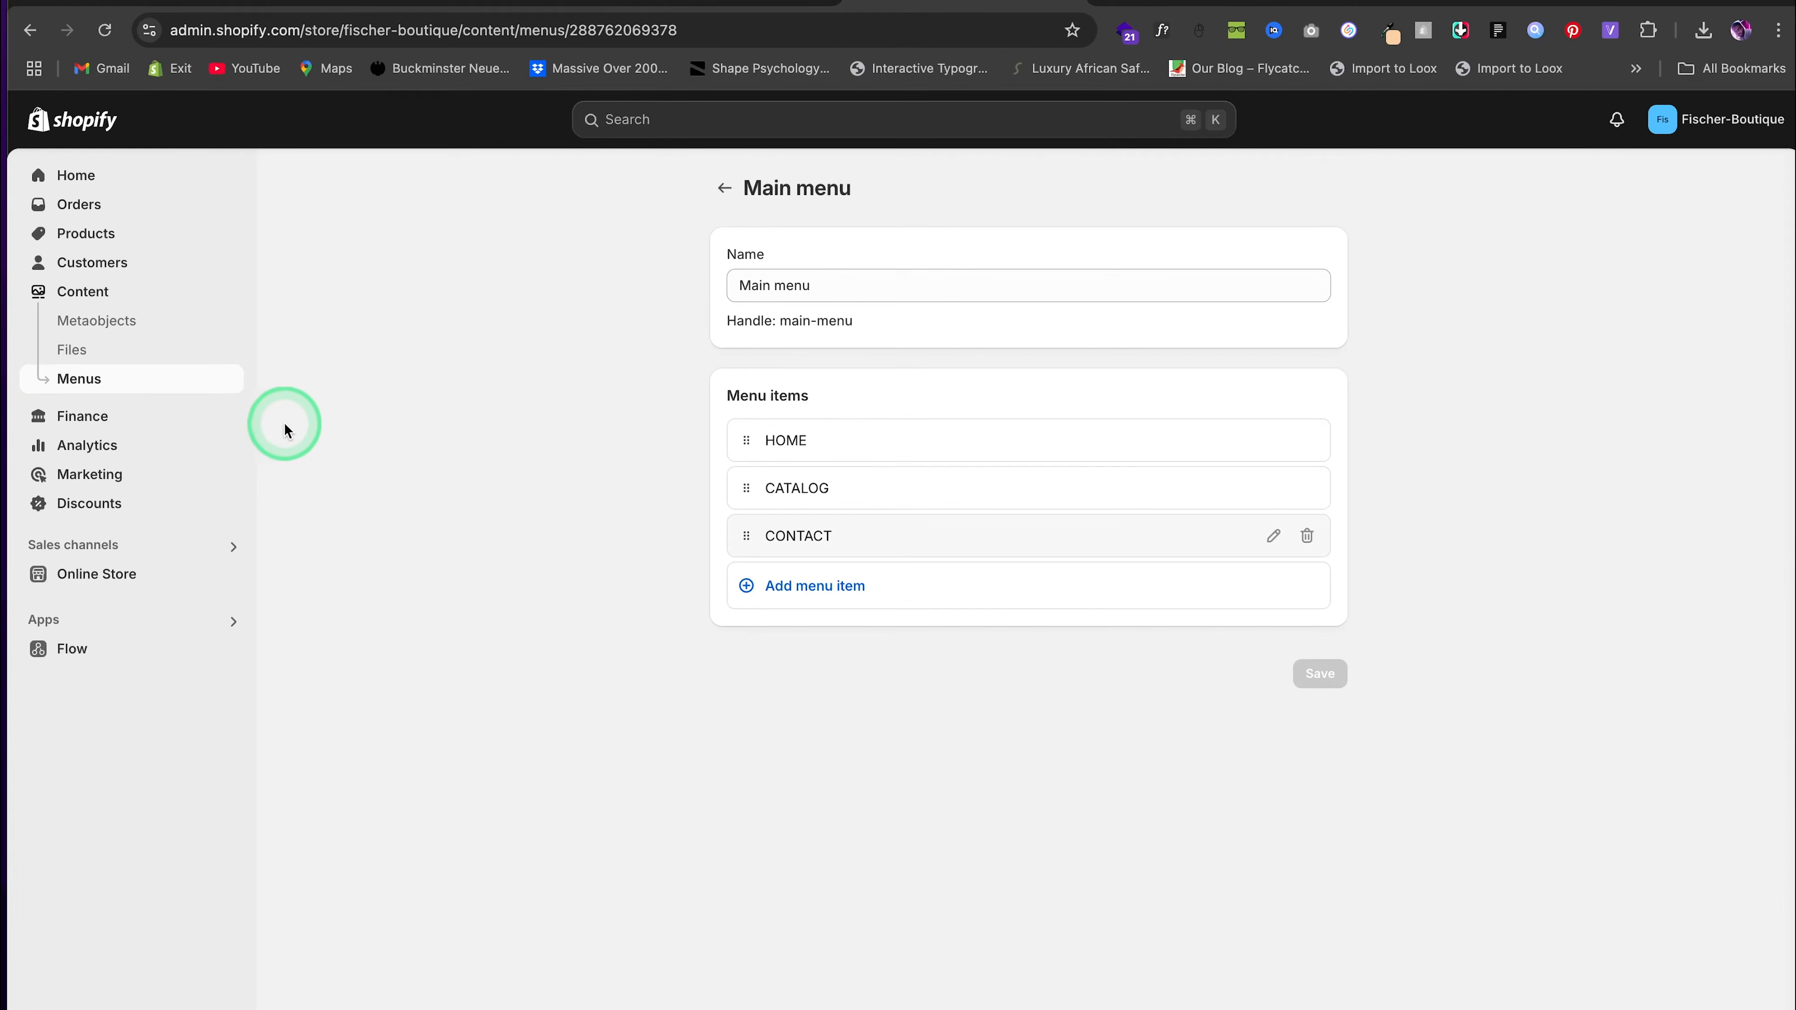
click(152, 577)
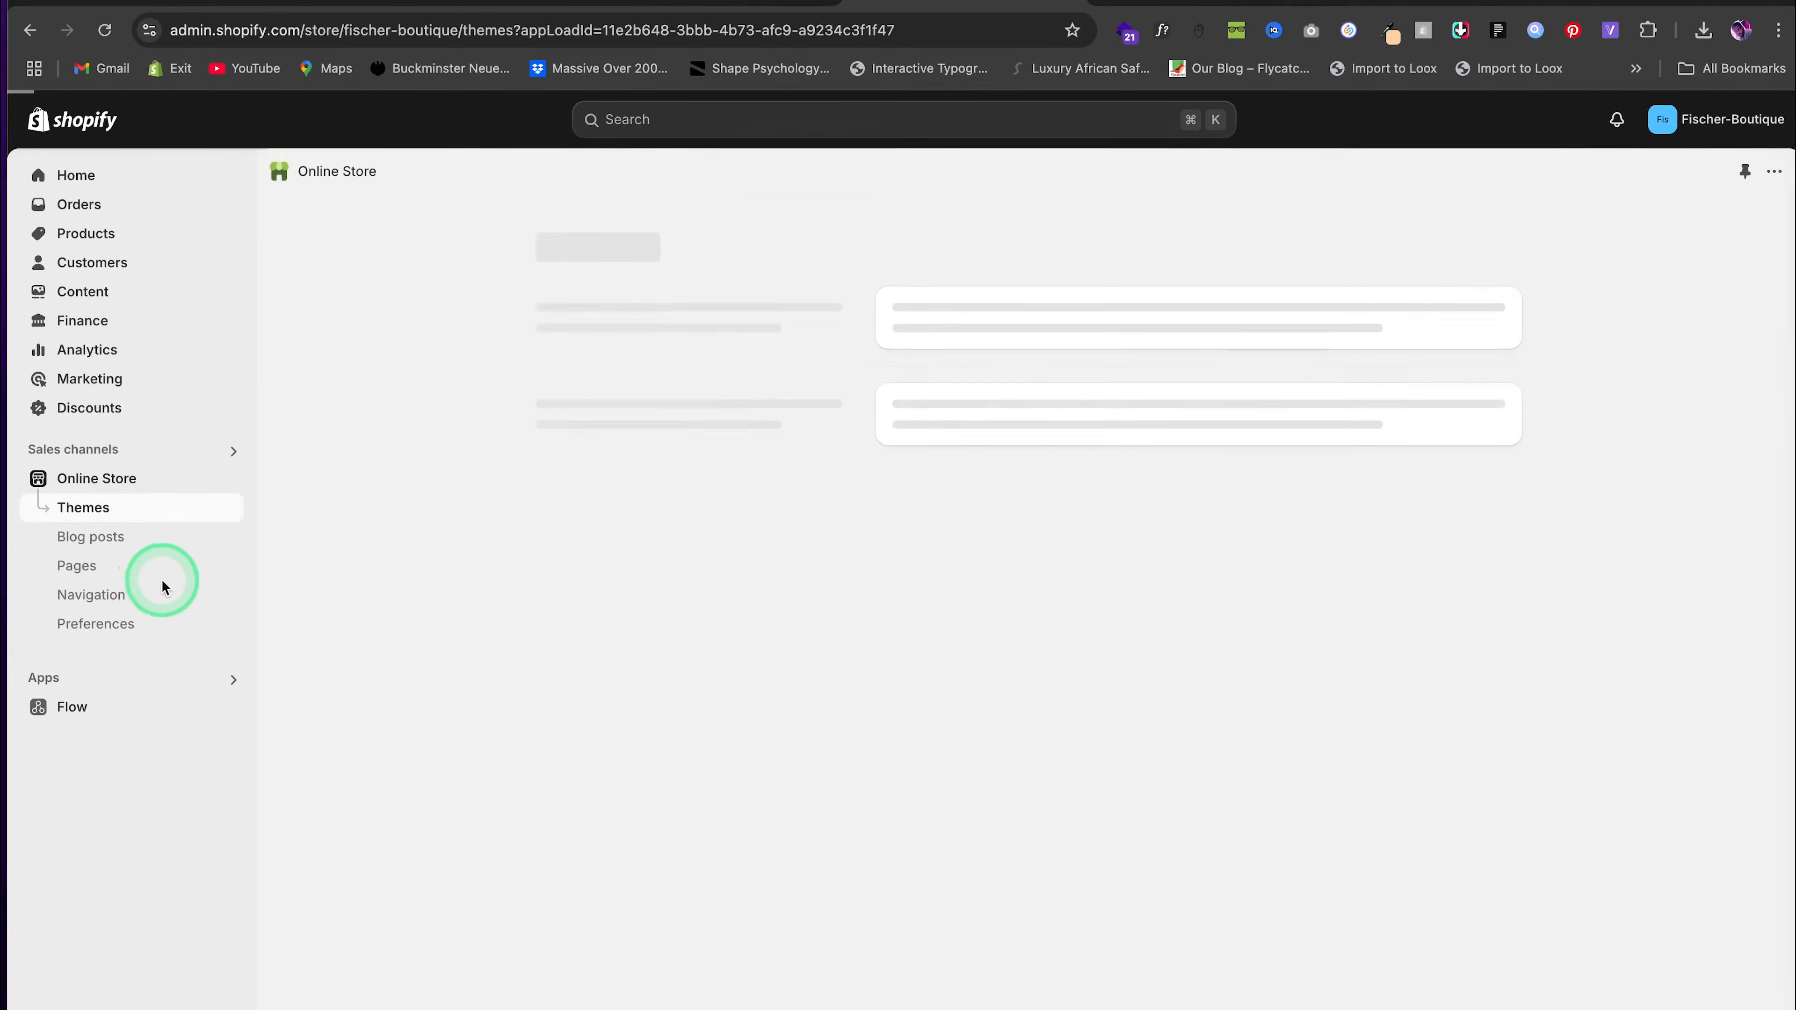
click(1442, 694)
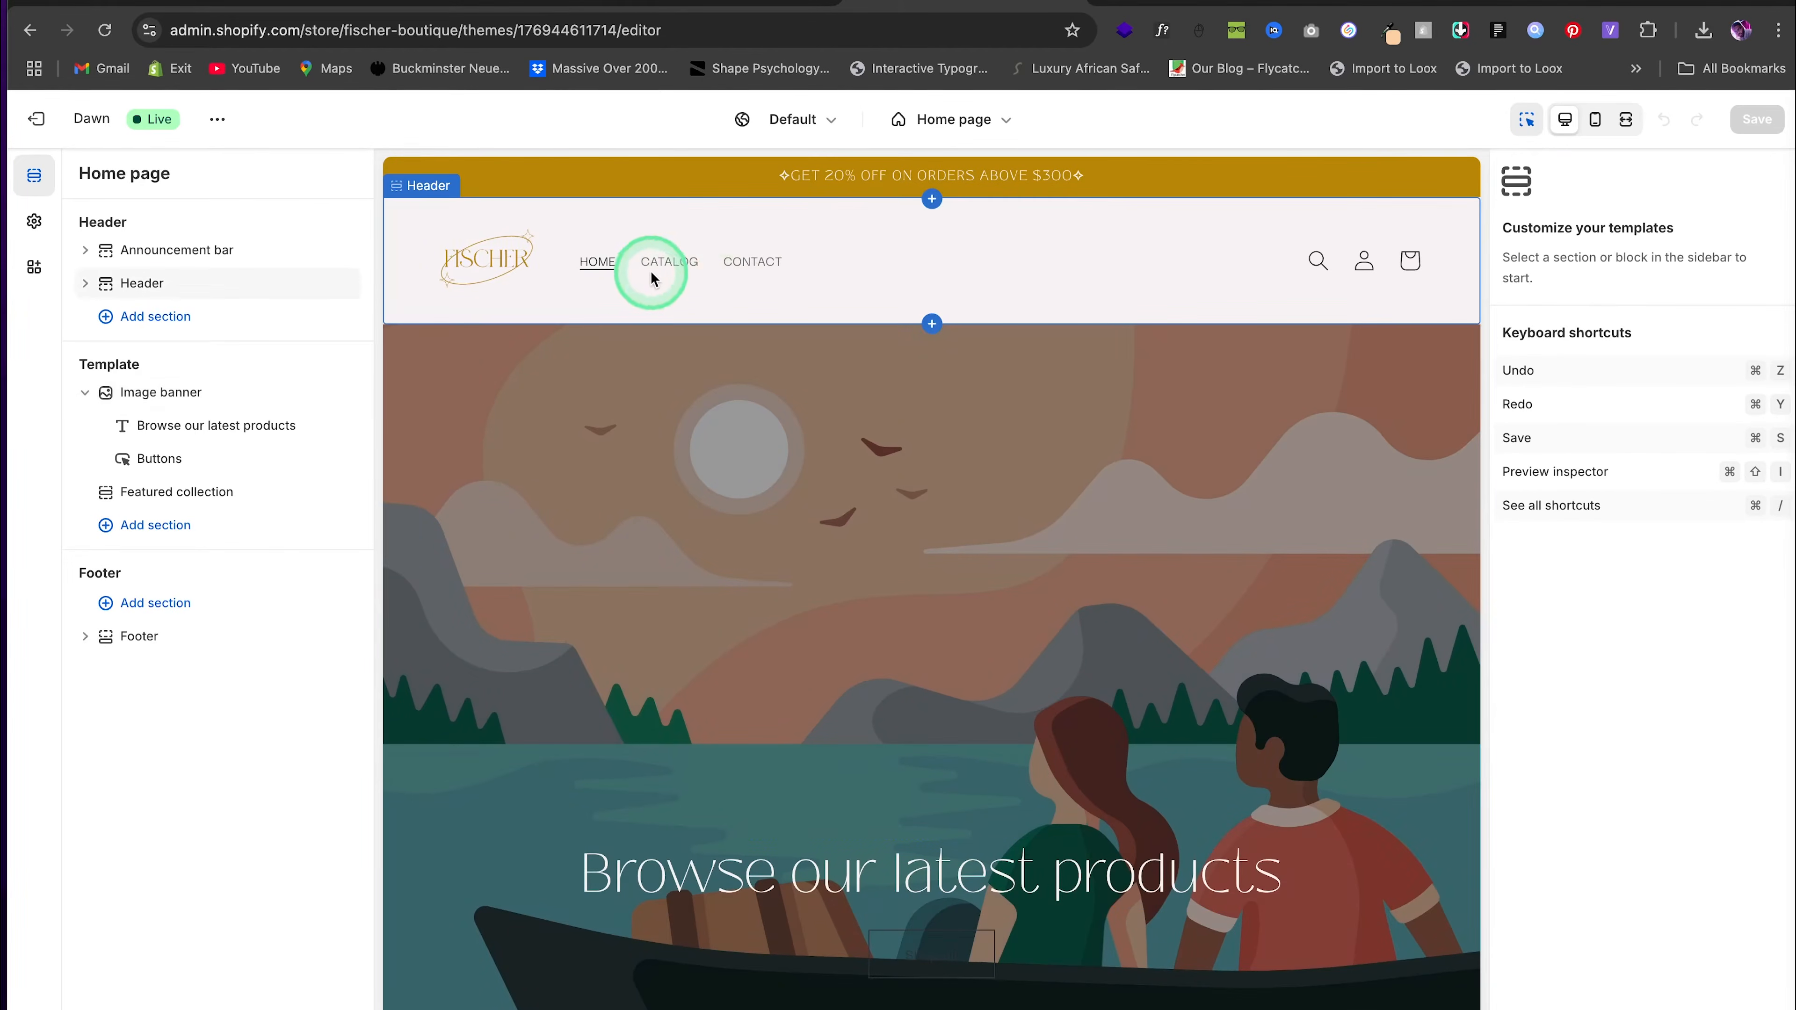
scroll(1270, 708, down, 1)
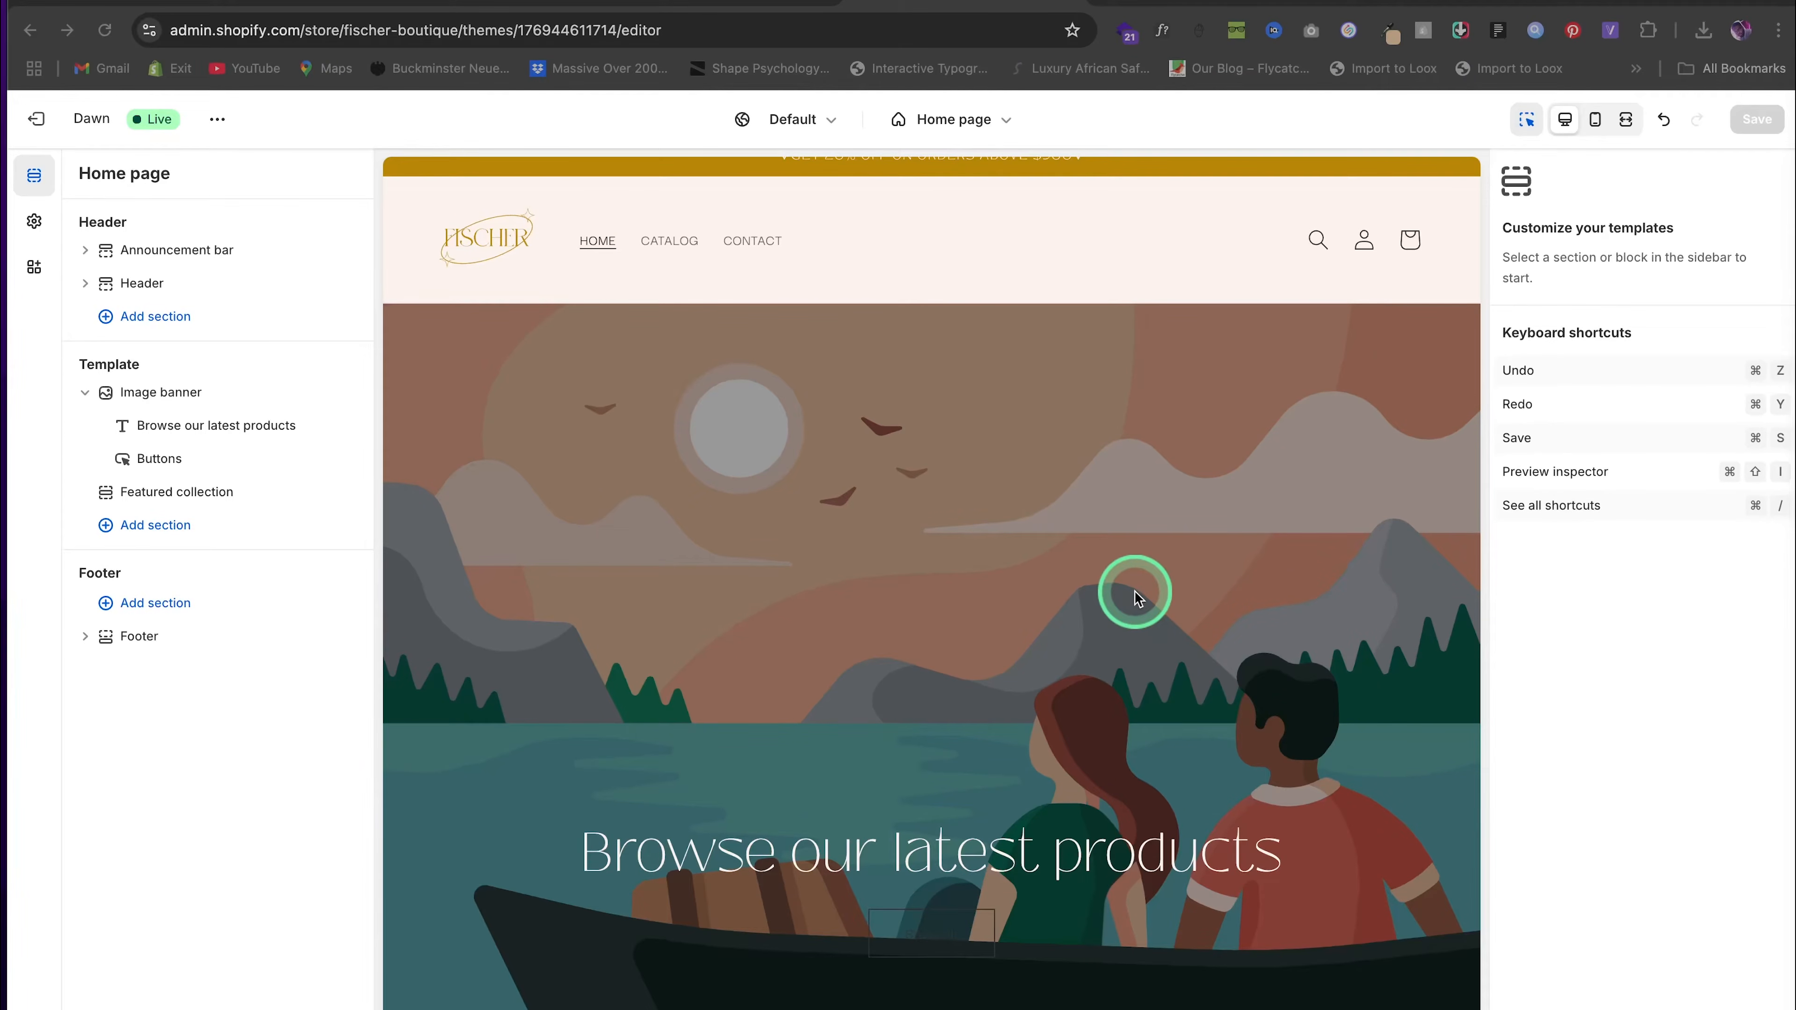
click(1187, 1)
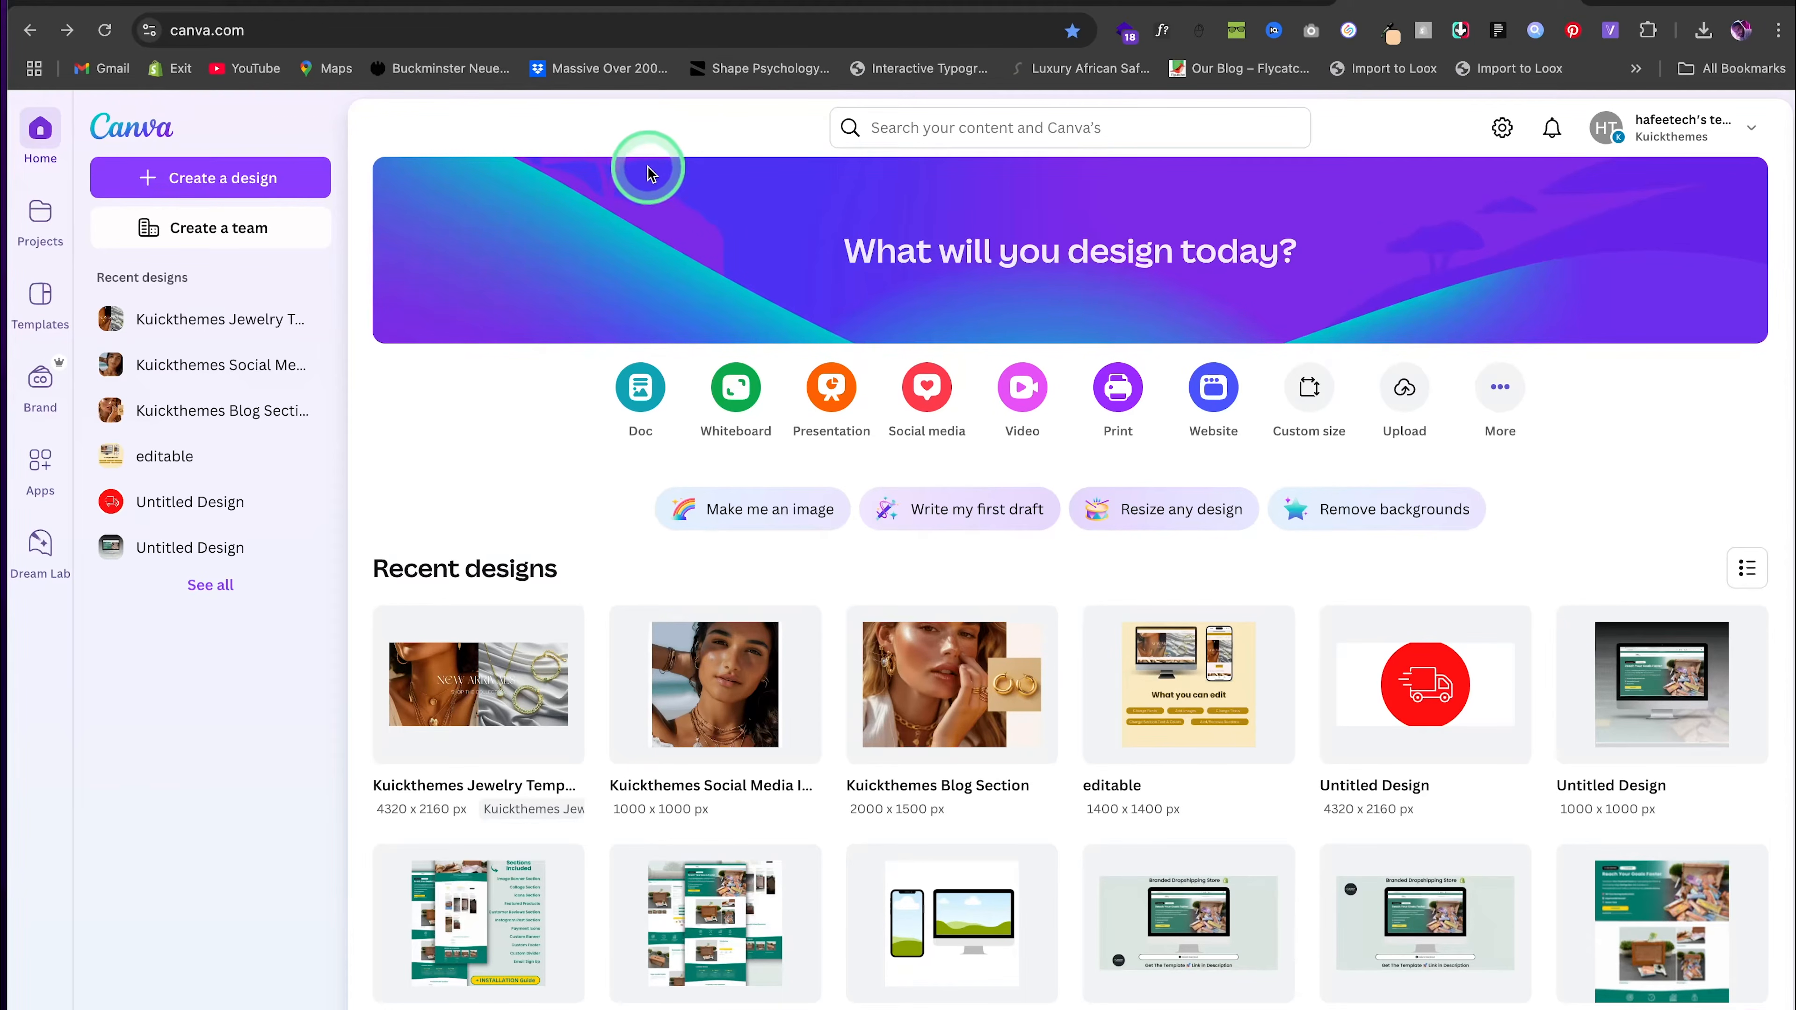
click(963, 7)
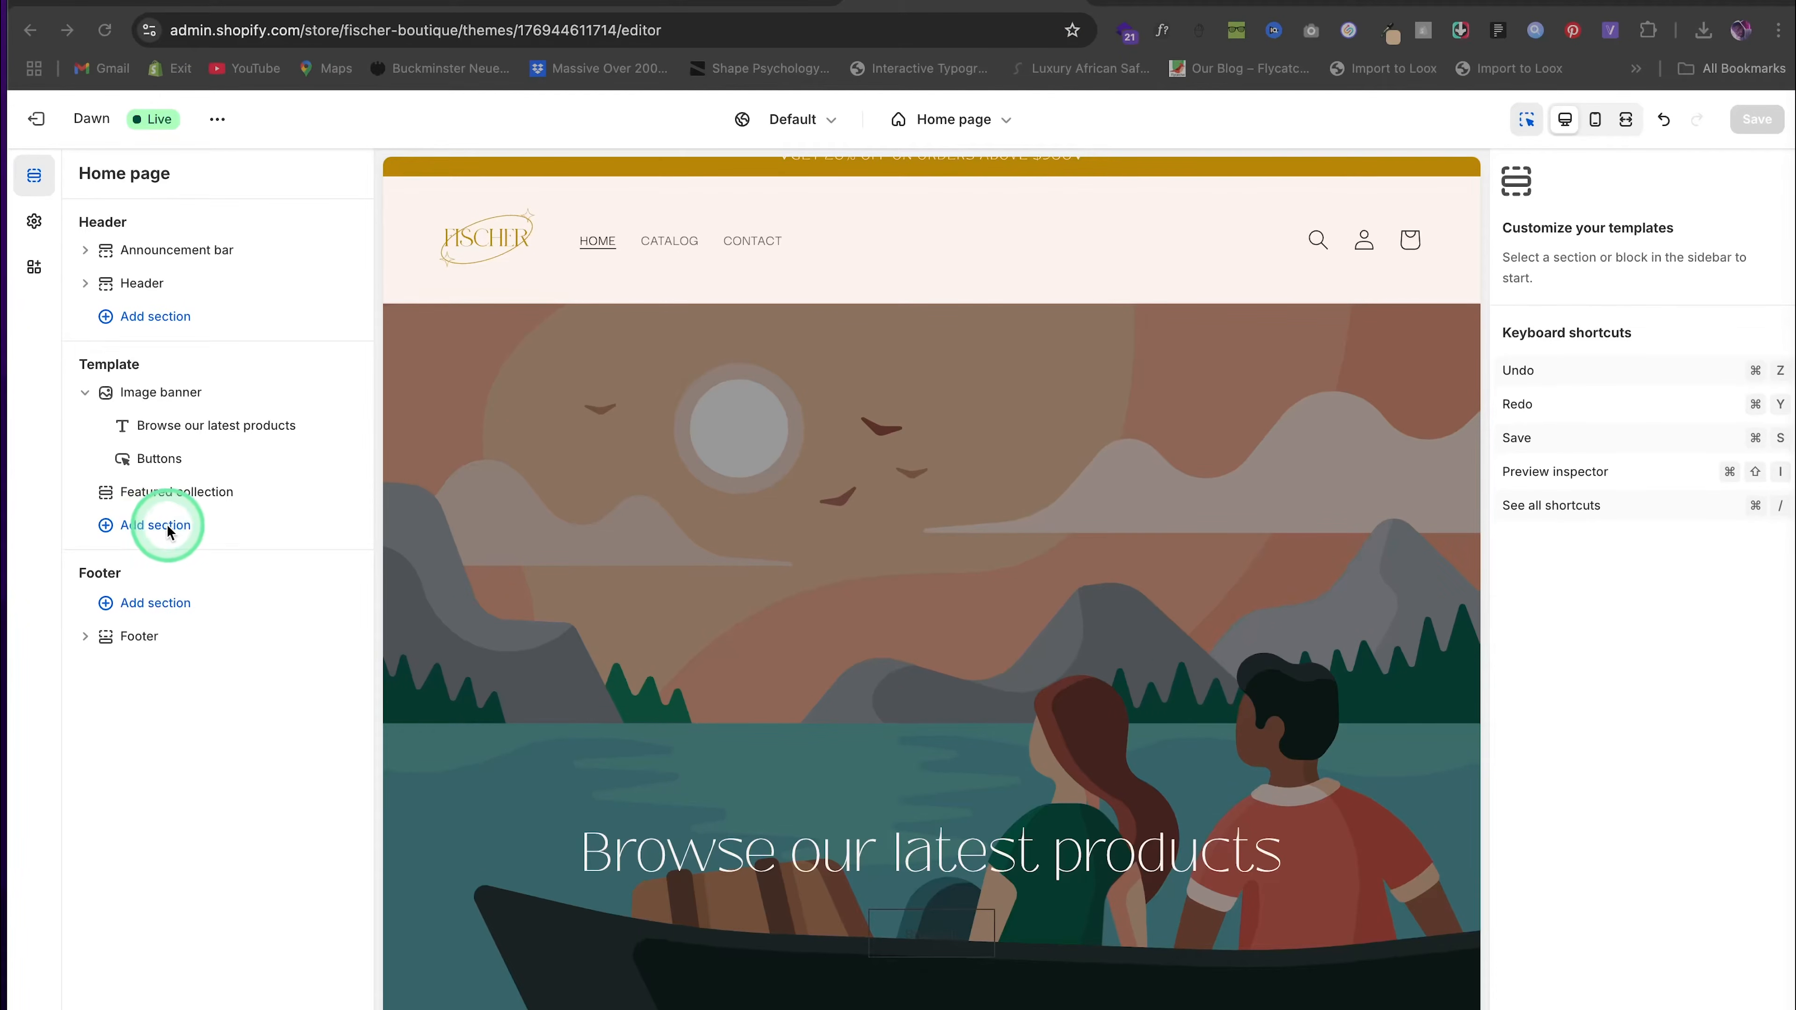
Delete the Image banner section from the home page template and hide the Featured collection section
click(85, 392)
click(317, 392)
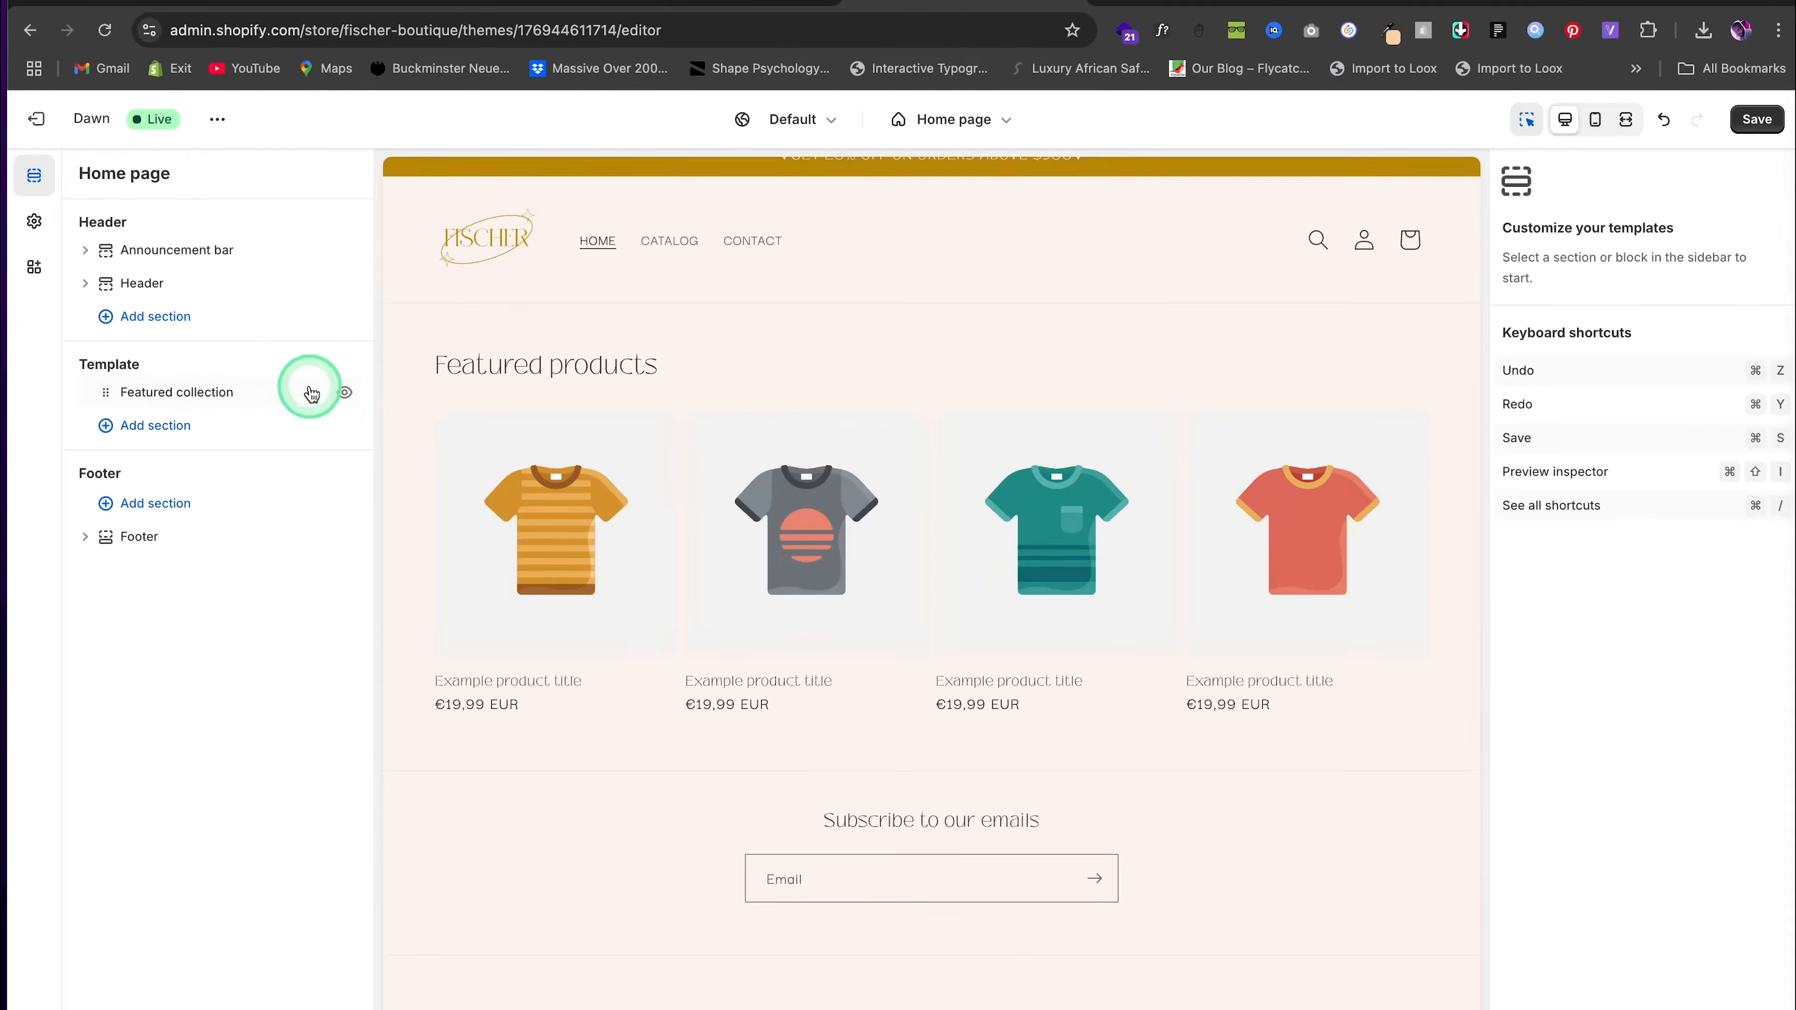
click(211, 400)
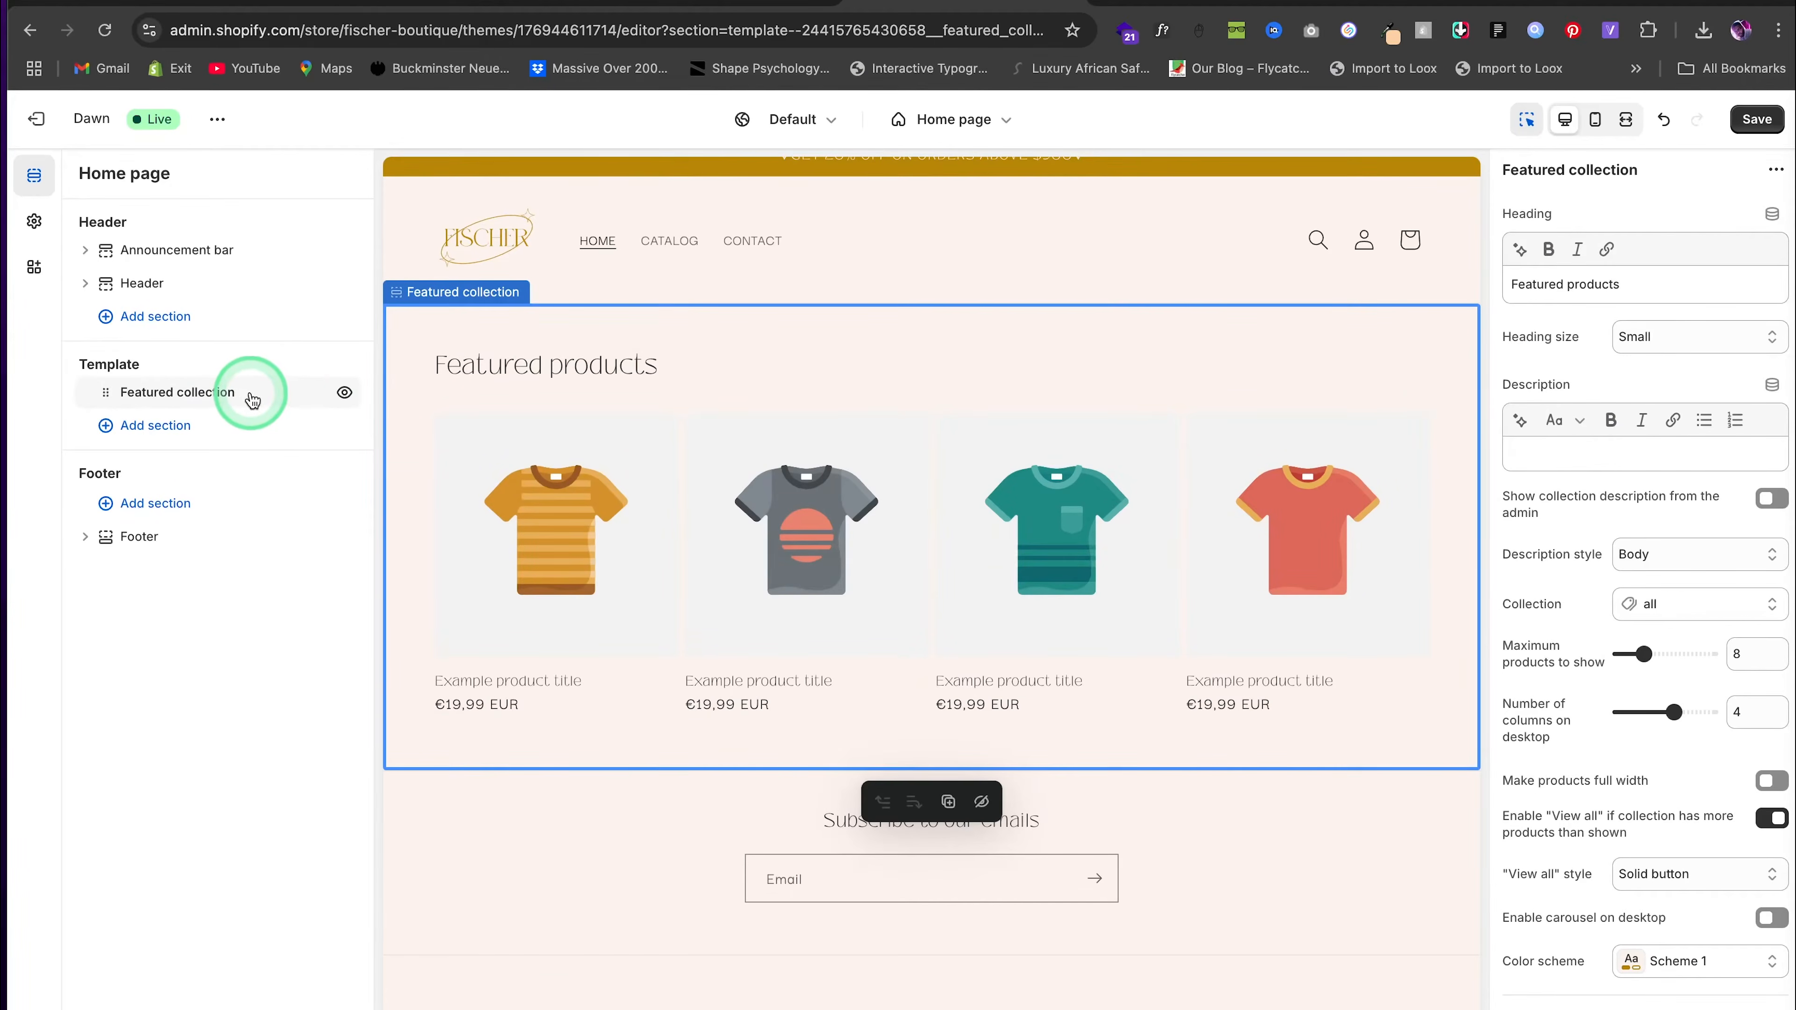
click(334, 397)
Add a Slideshow section to the home page template and delete its second image slide
click(157, 425)
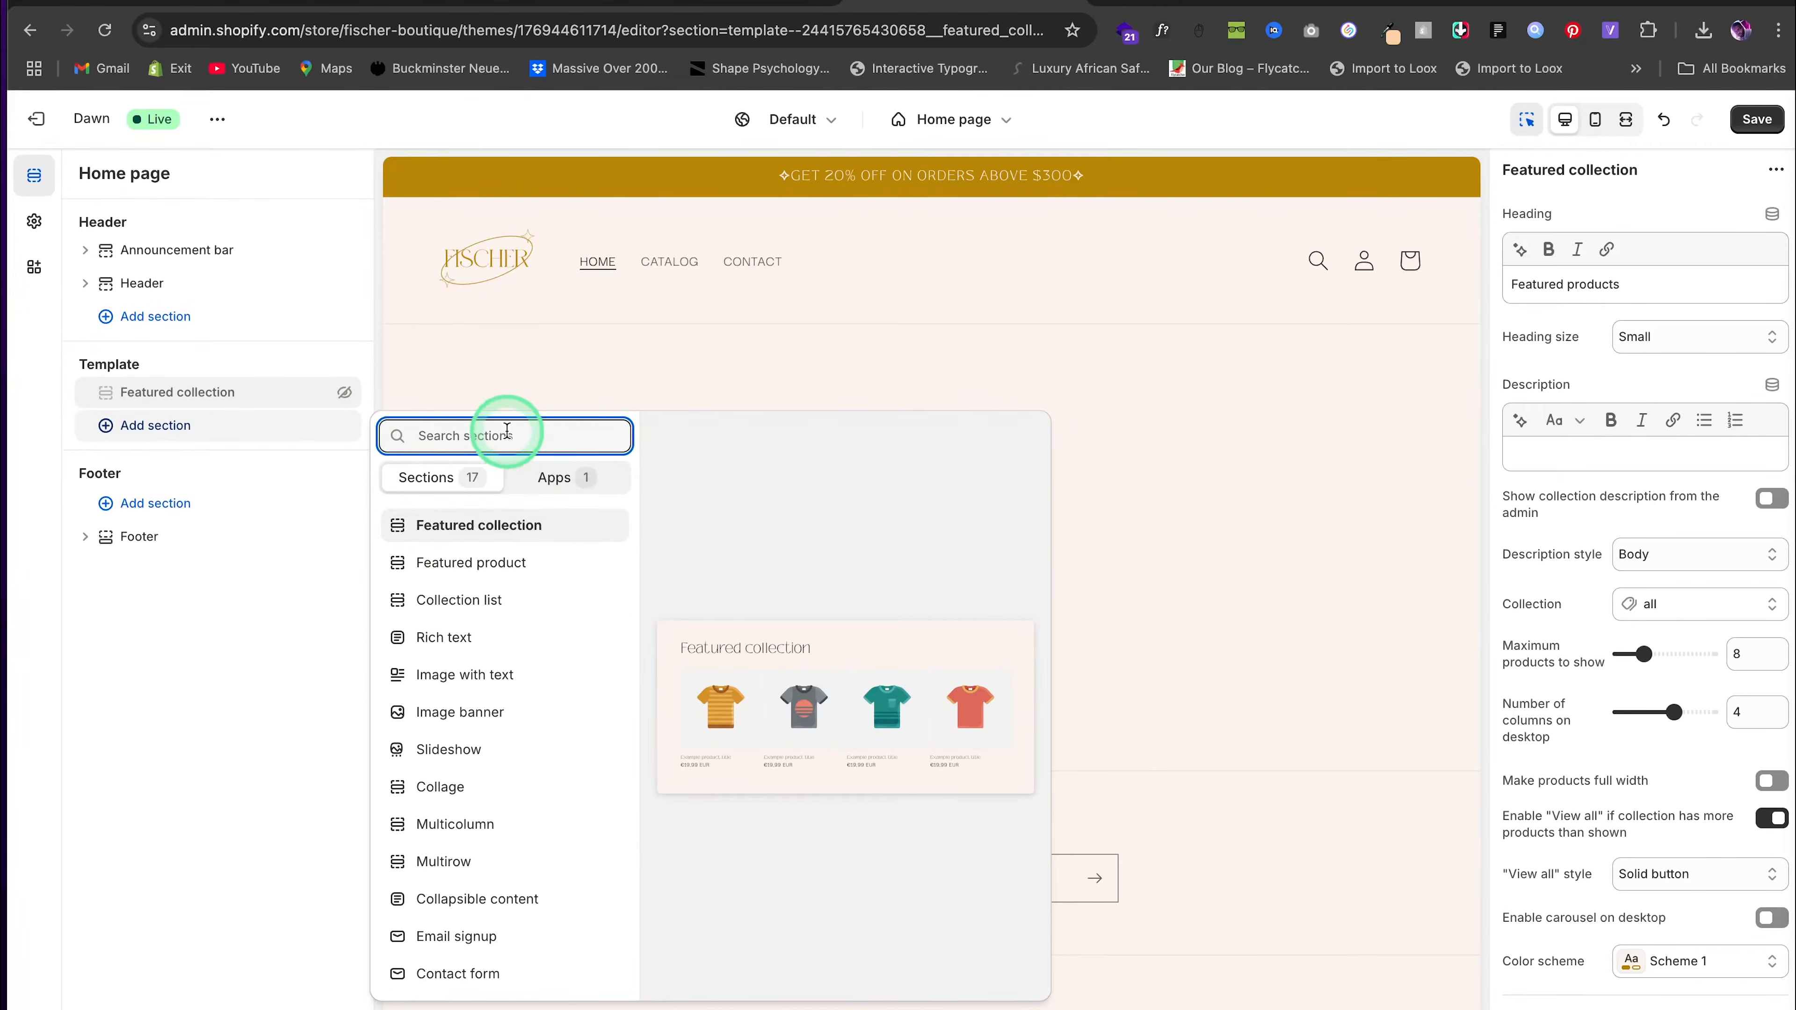
text(slideshow)
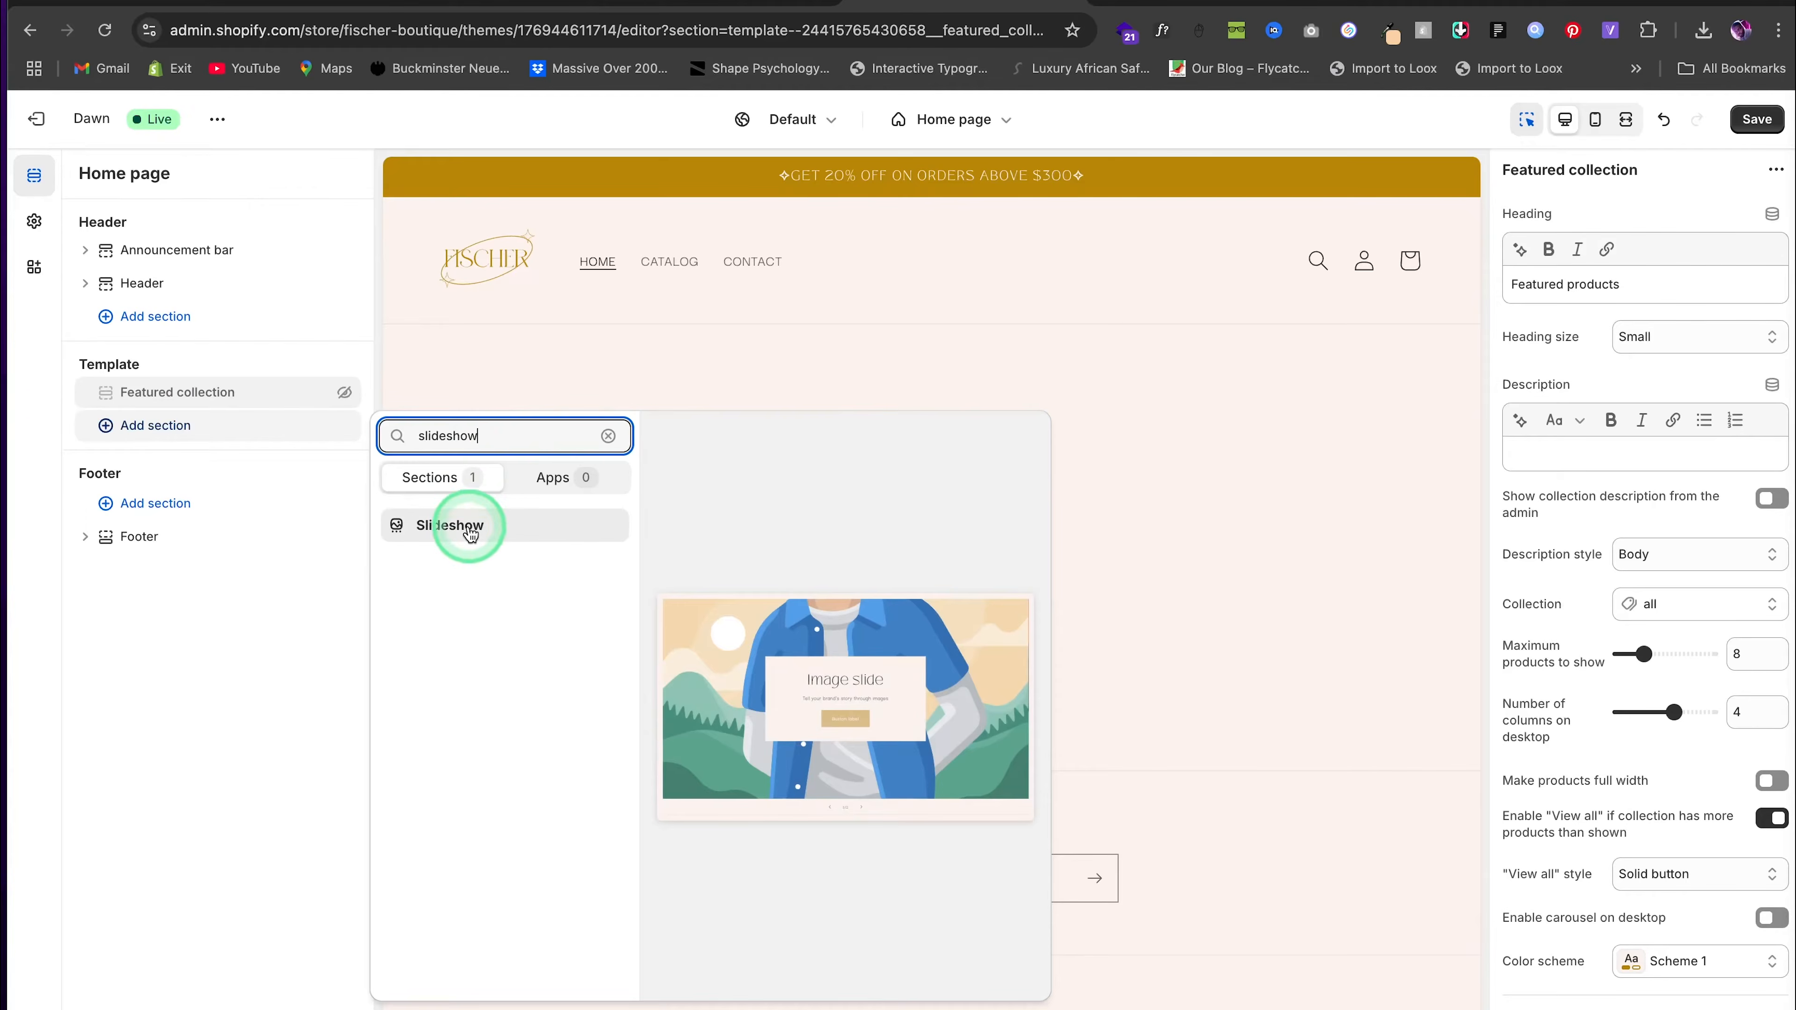
click(469, 523)
mouse_move(261, 494)
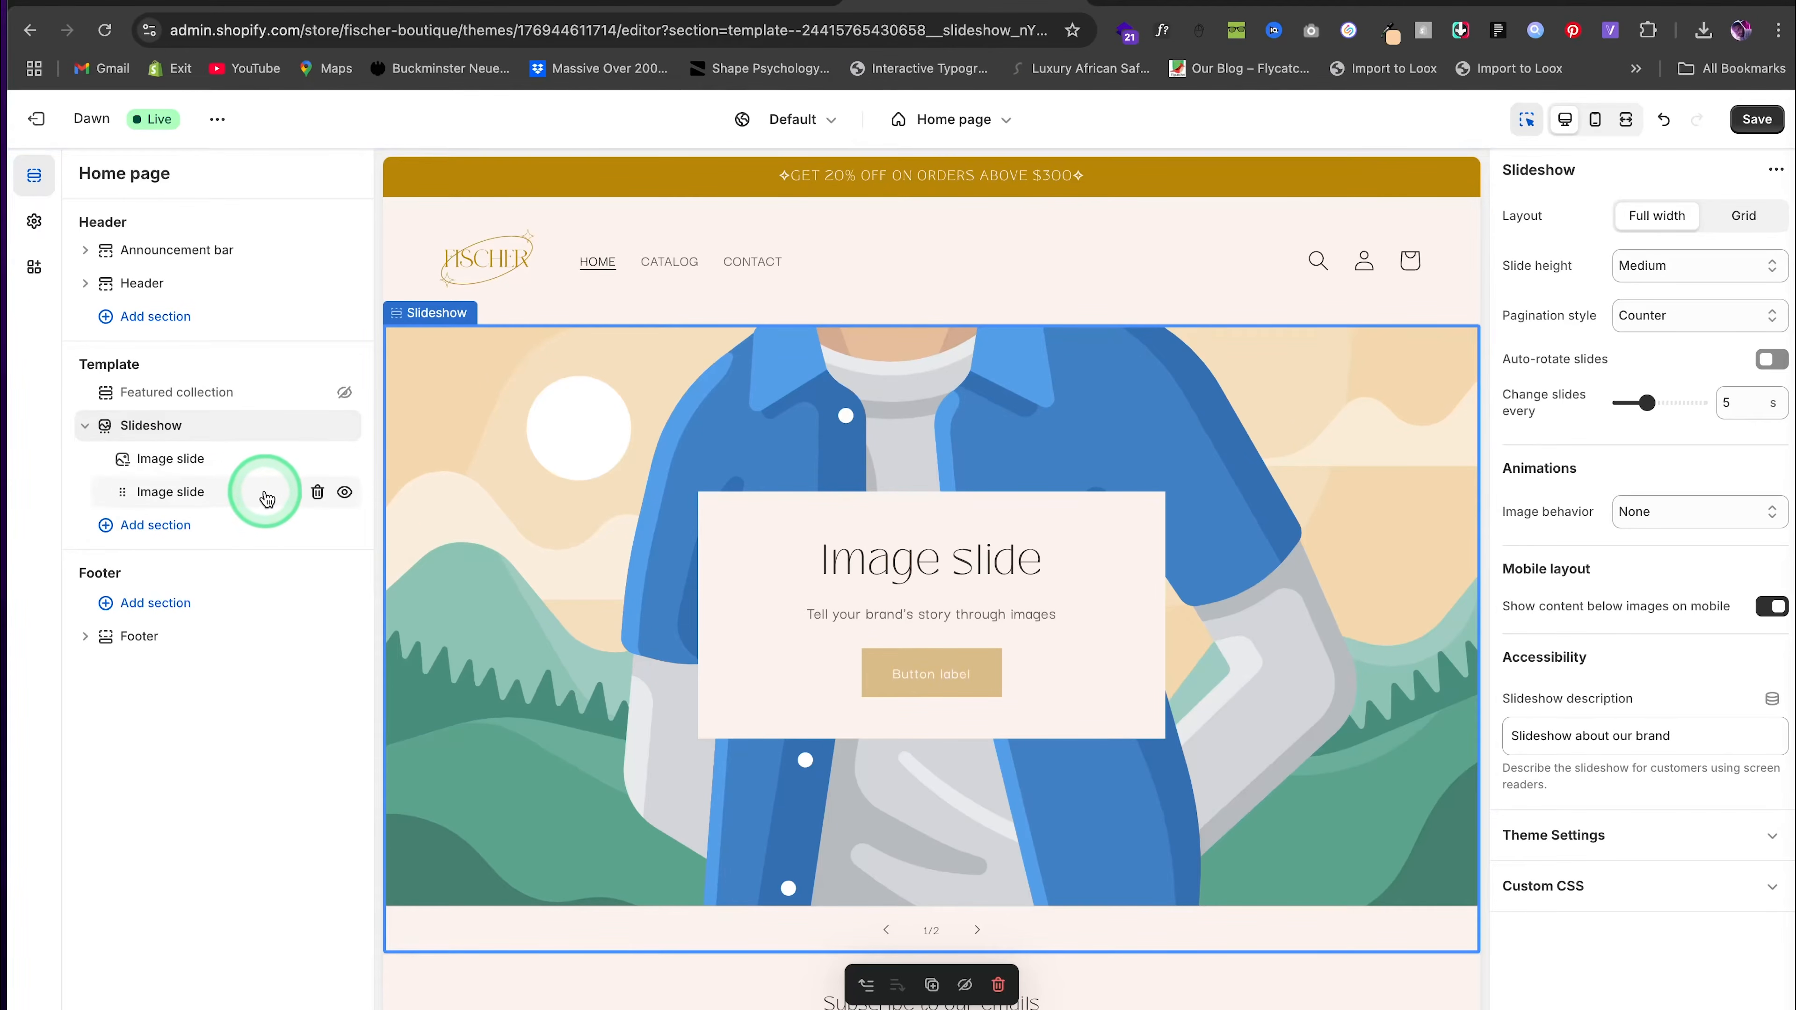
click(317, 493)
Clear the heading and subheading text of the remaining image slide
click(195, 457)
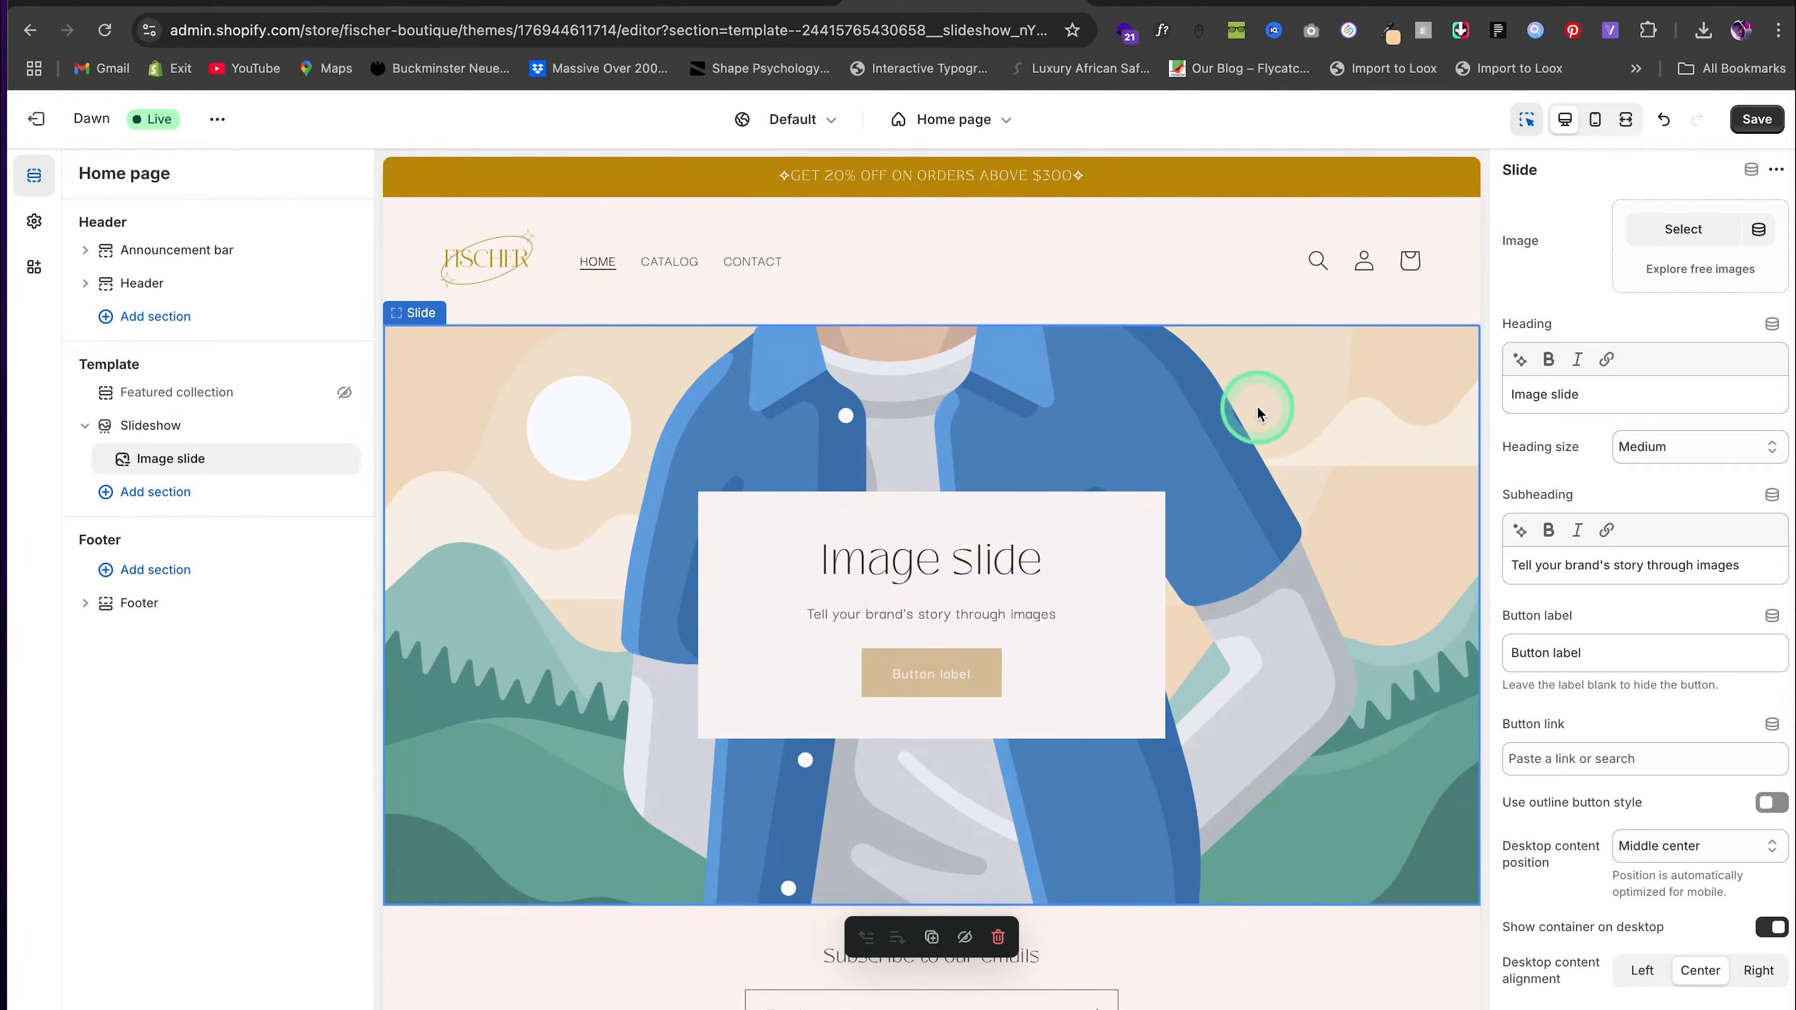
drag(1610, 395, 1506, 399)
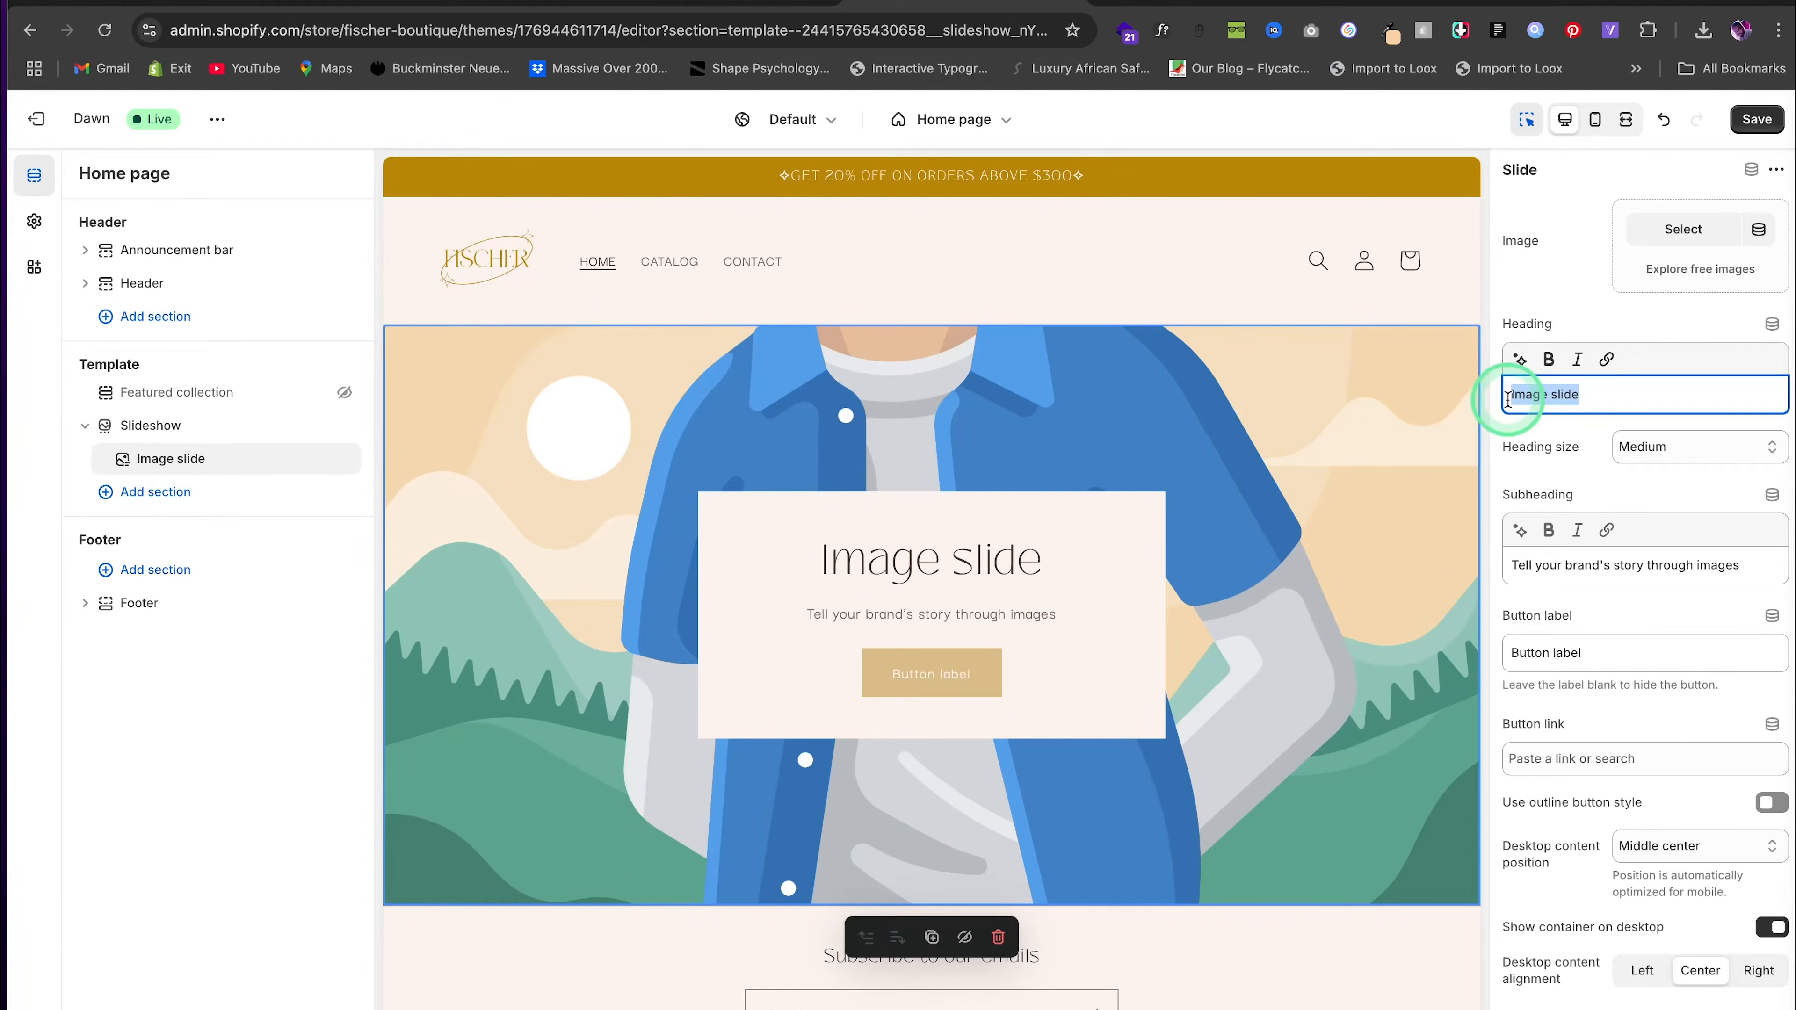
key(BackSpace)
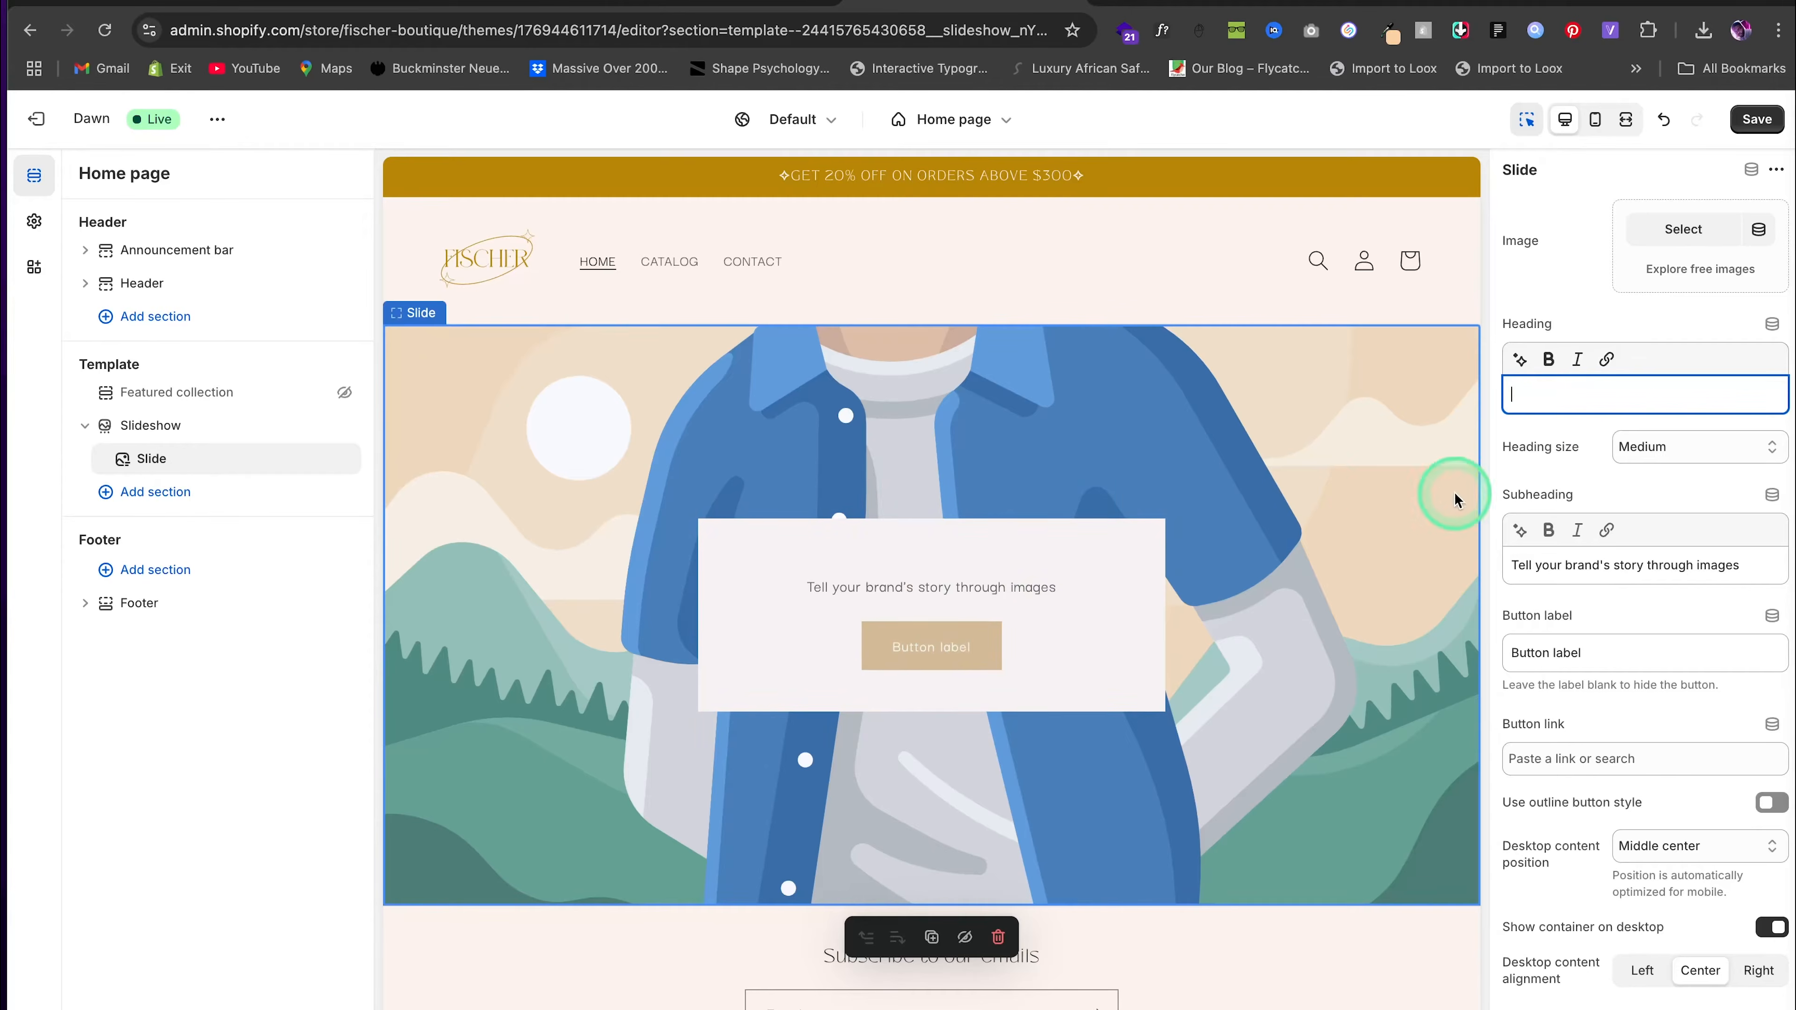
drag(1747, 564, 1471, 565)
key(BackSpace)
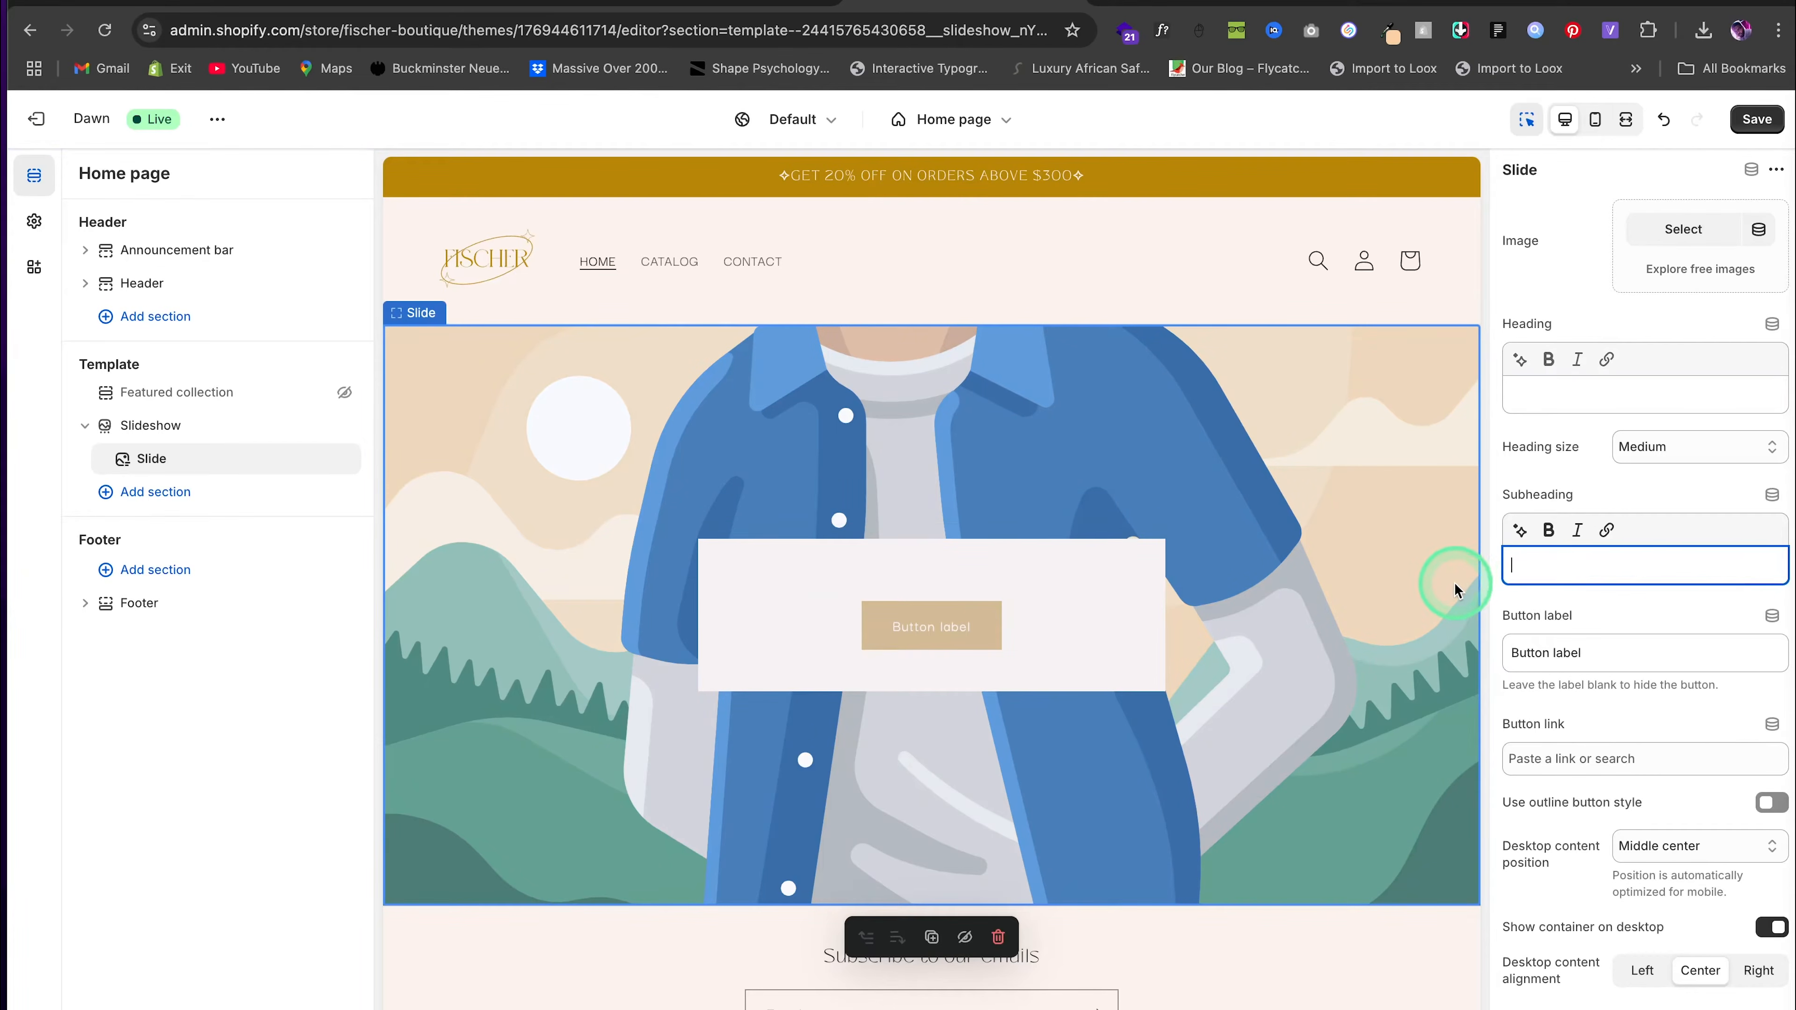
Set the slide's button label to "SHOW NOW" and its button link to #
drag(1607, 652, 1469, 651)
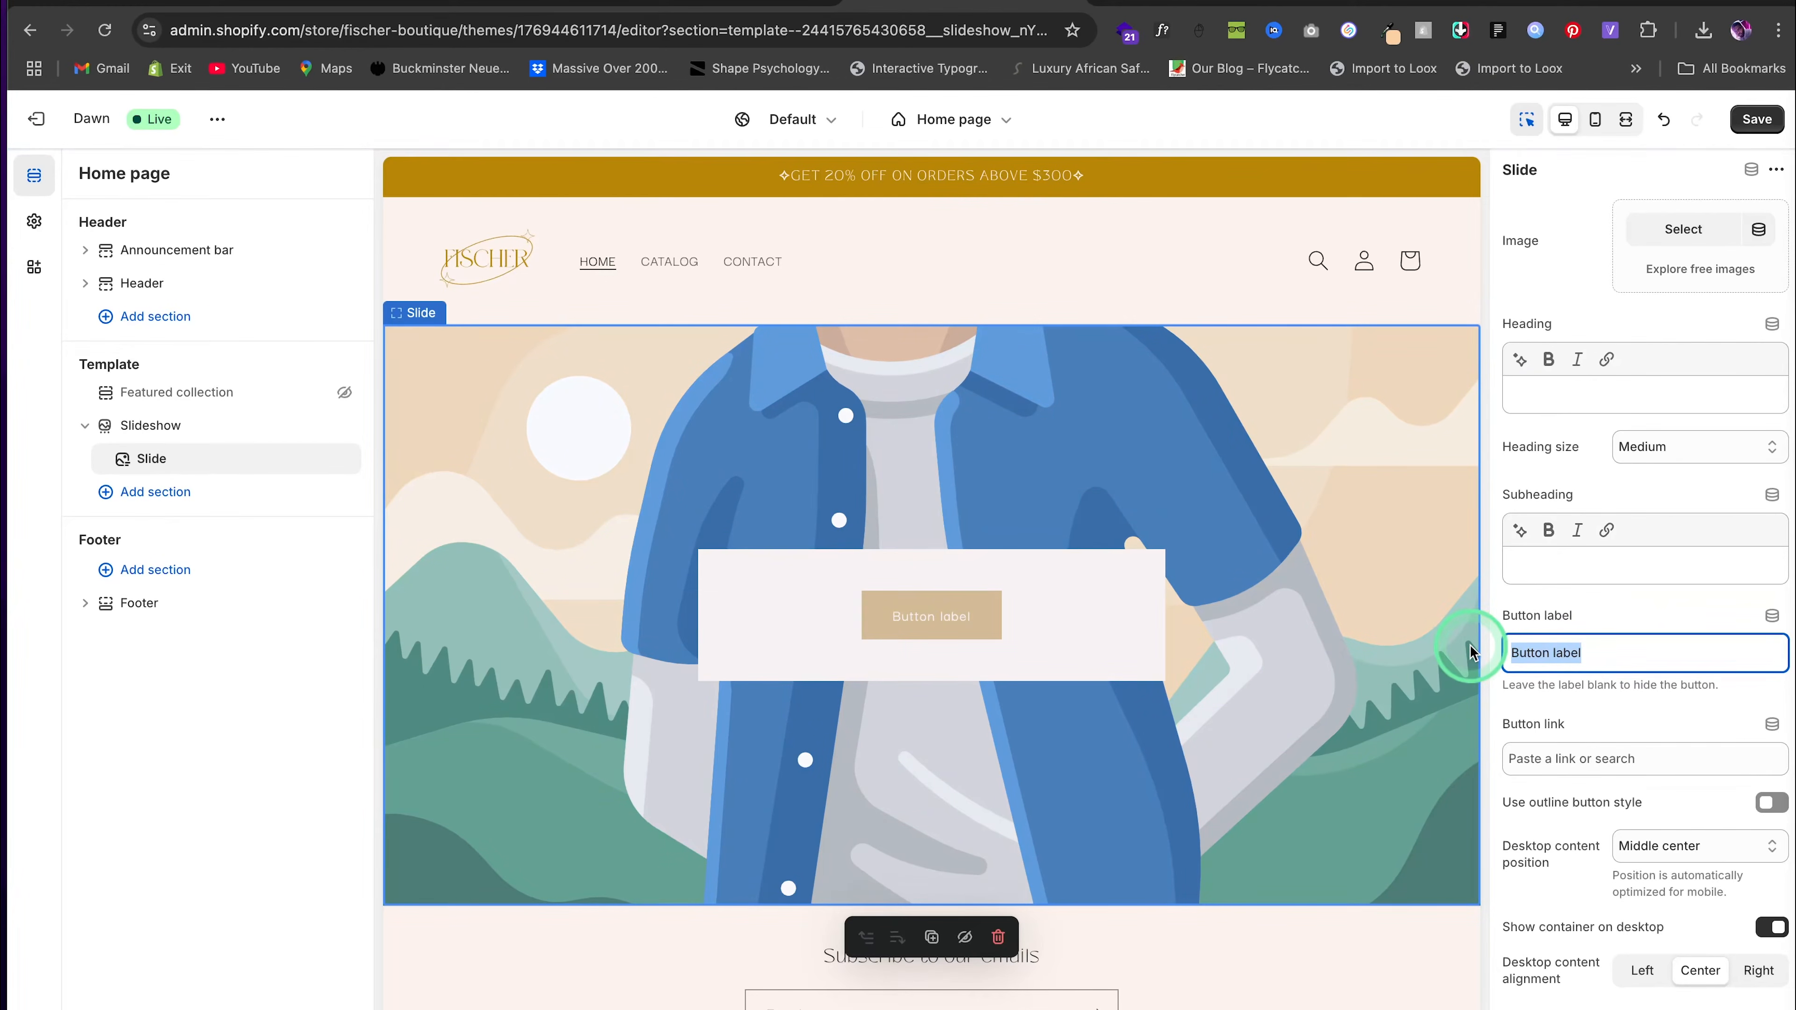
text(SHOW NOW)
click(1589, 764)
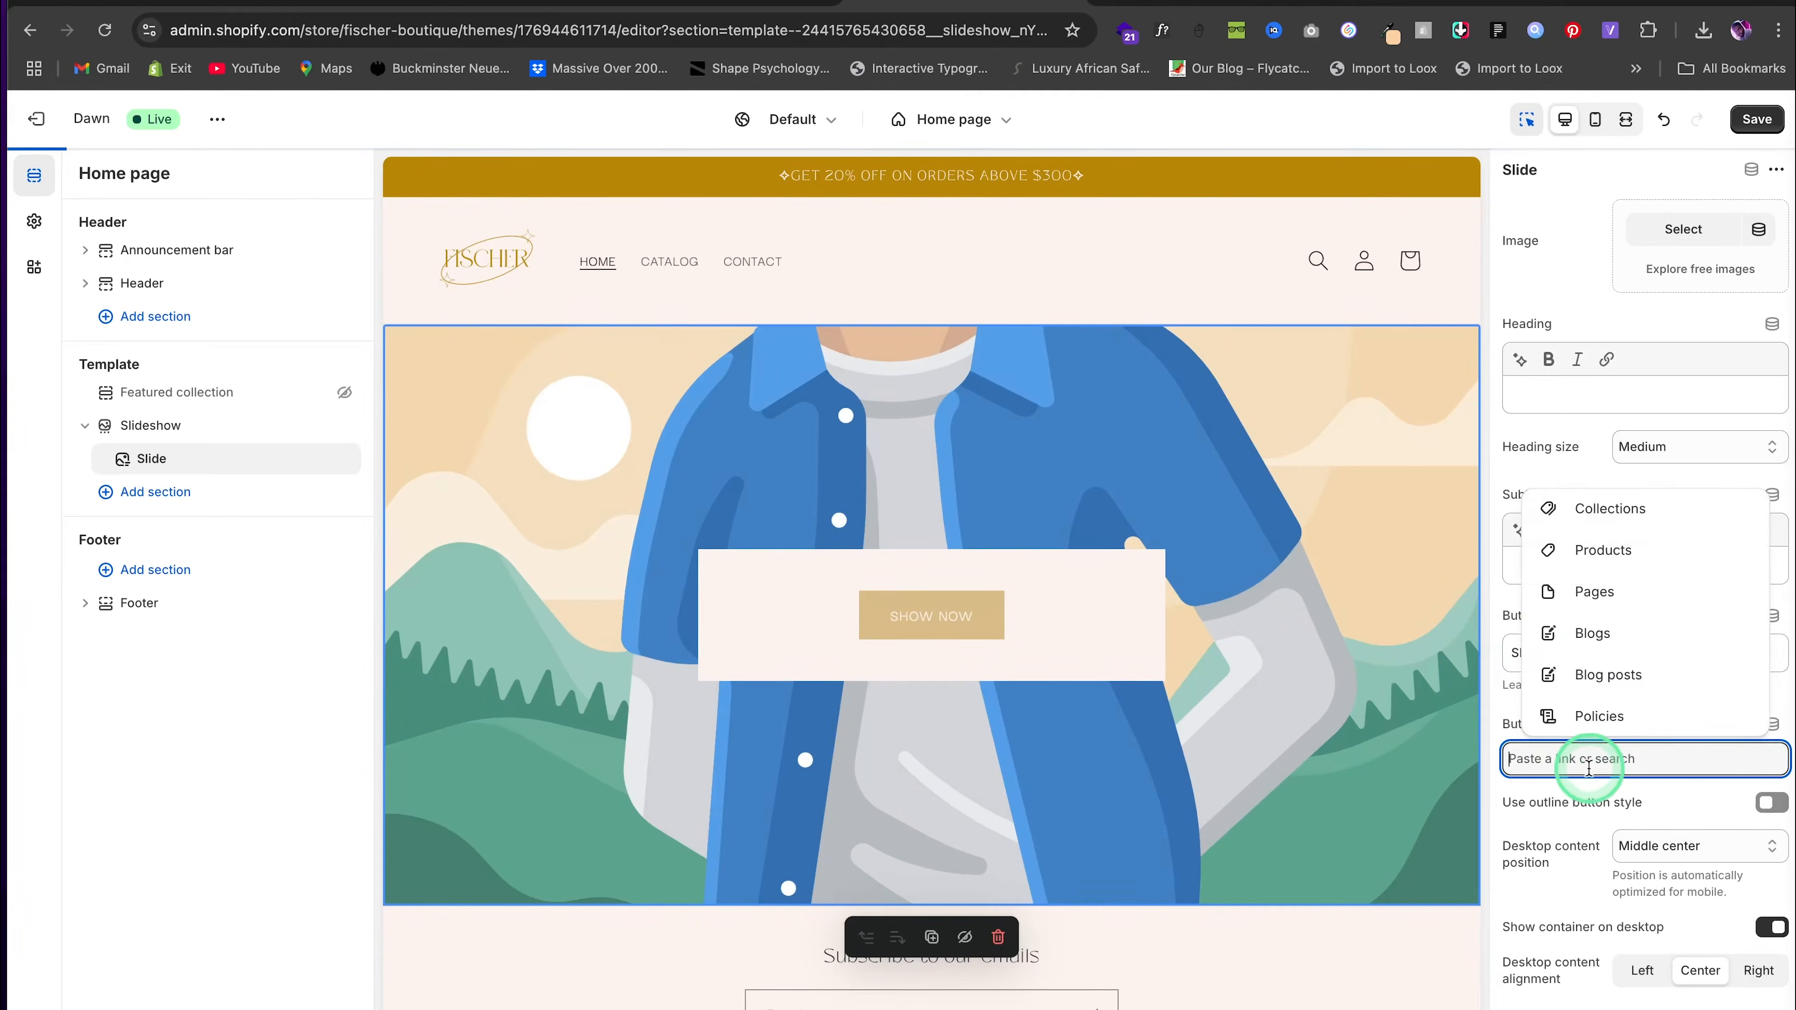
text(#)
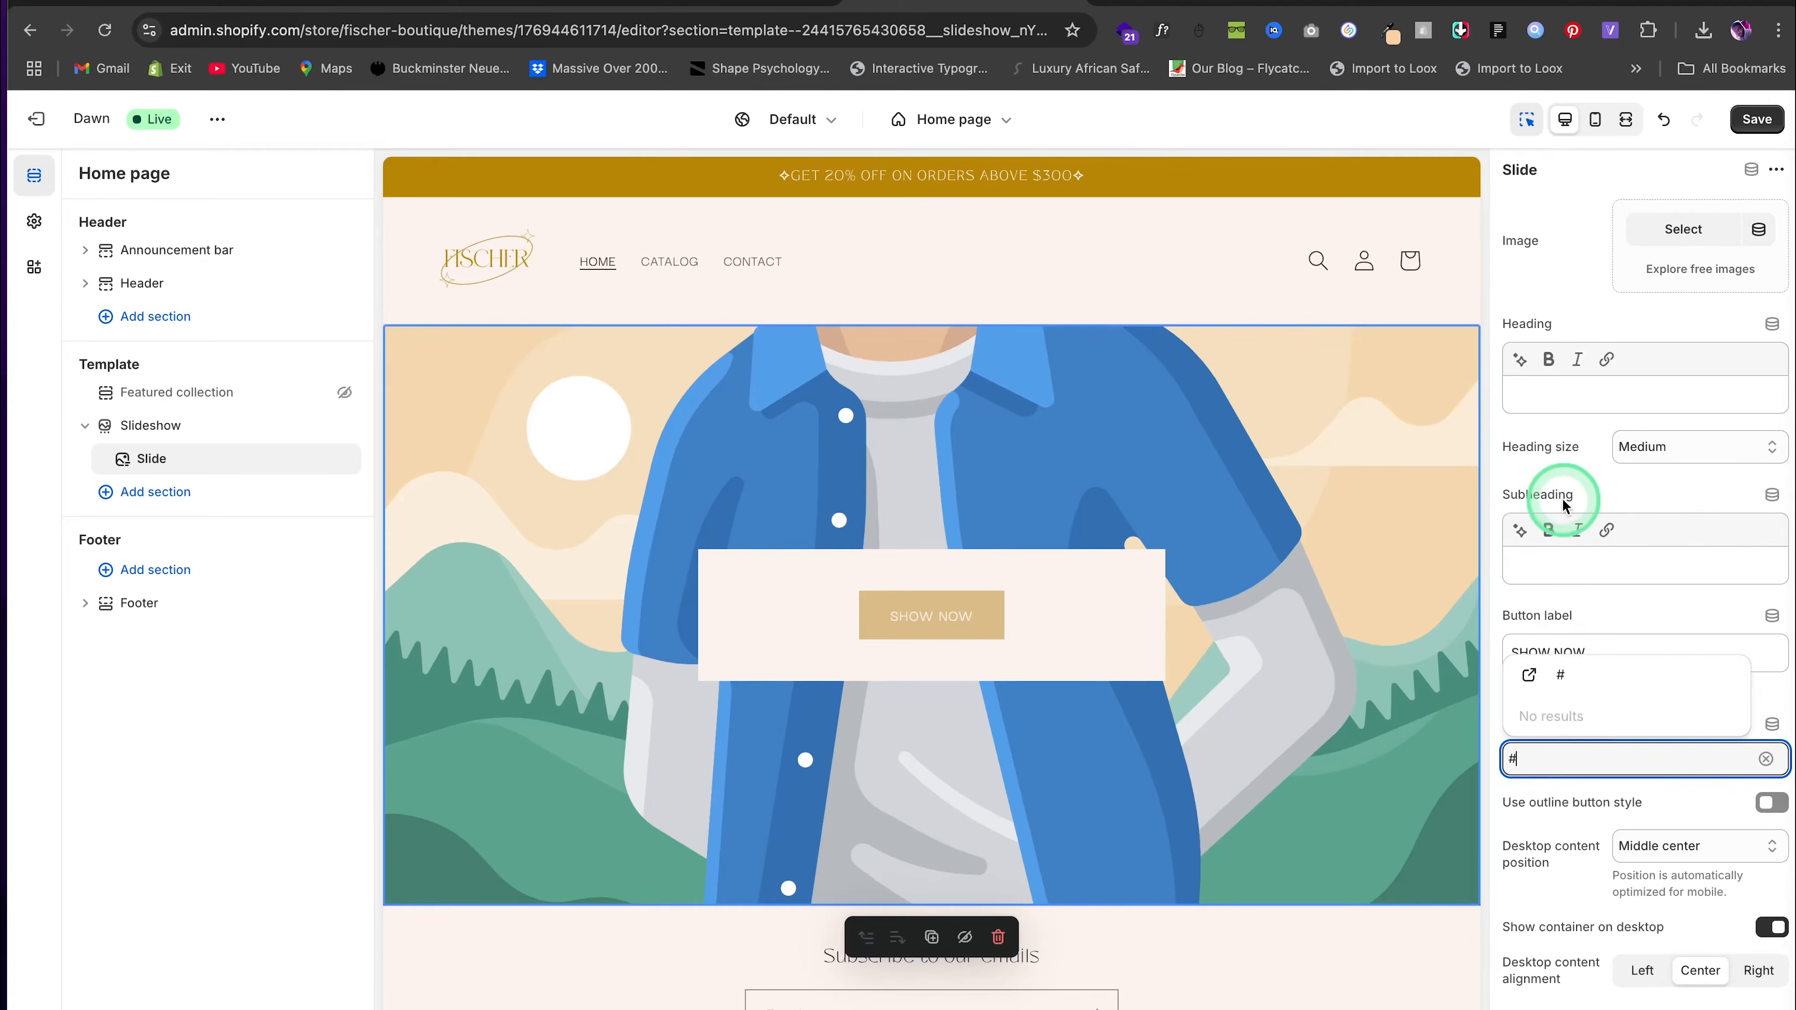
click(1560, 677)
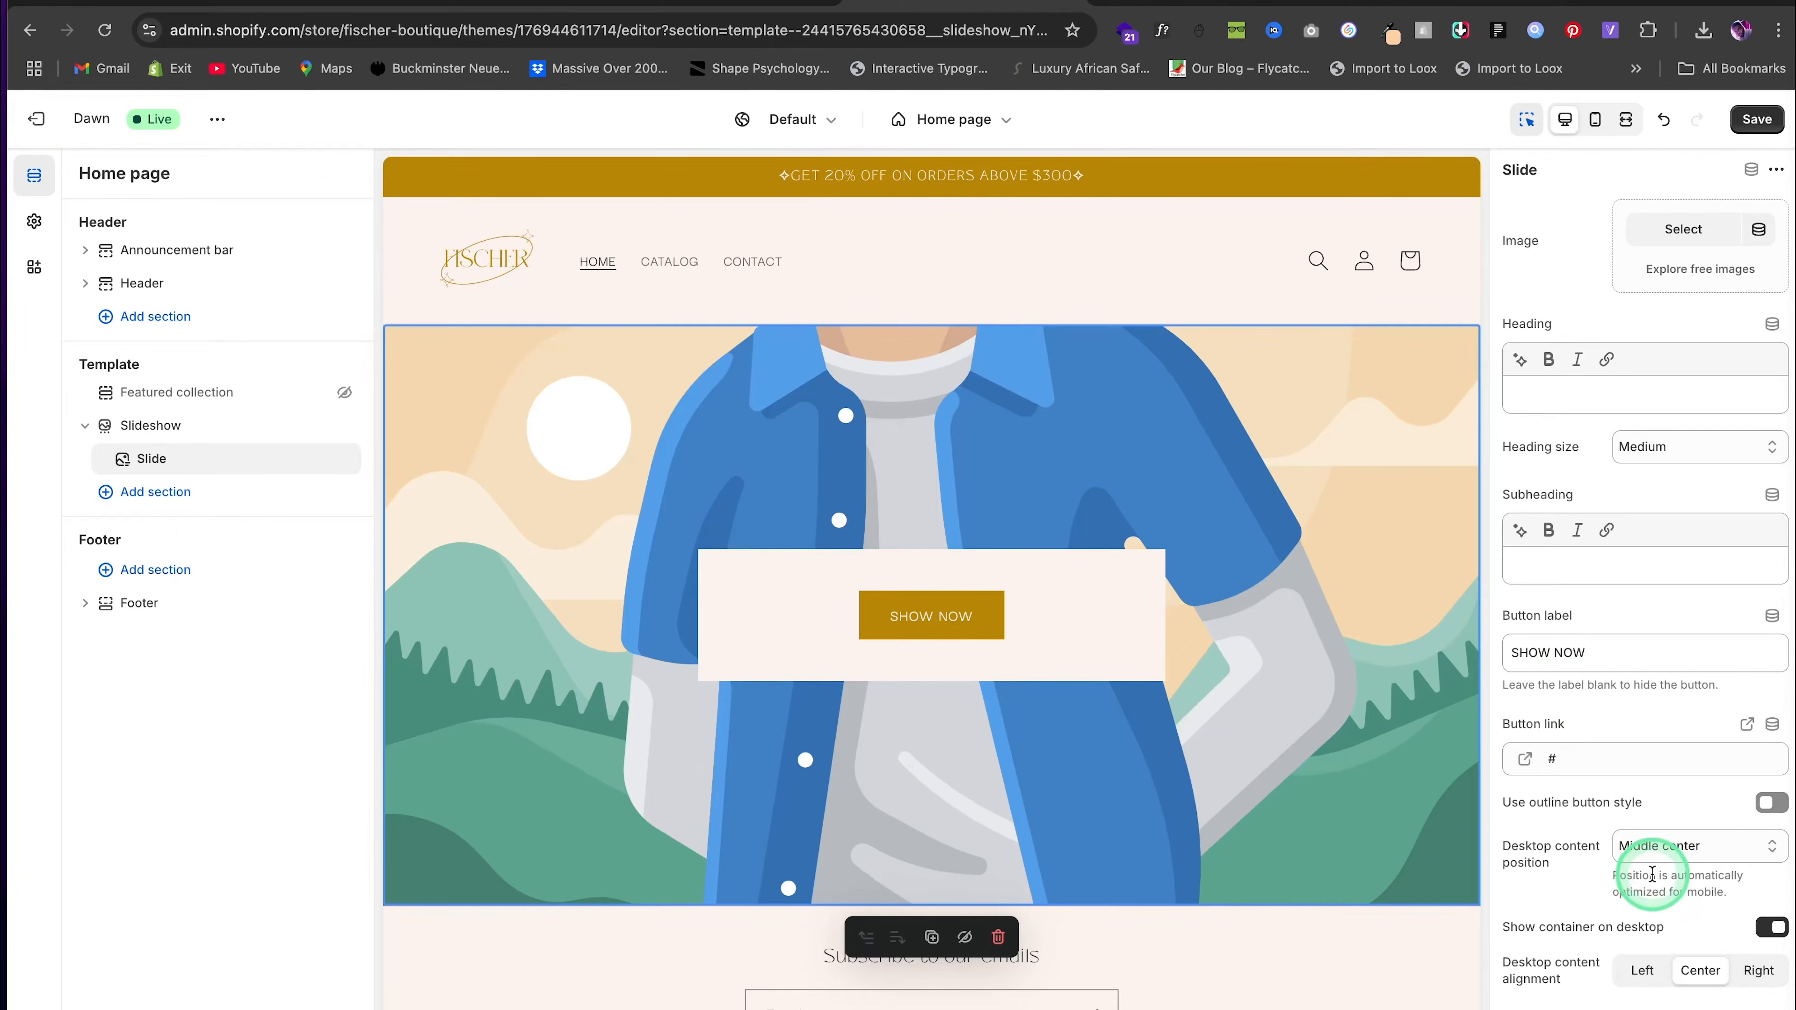
Turn off the slide's desktop container, set the desktop content position to Bottom center, and save the theme
scroll(1647, 873, down, 3)
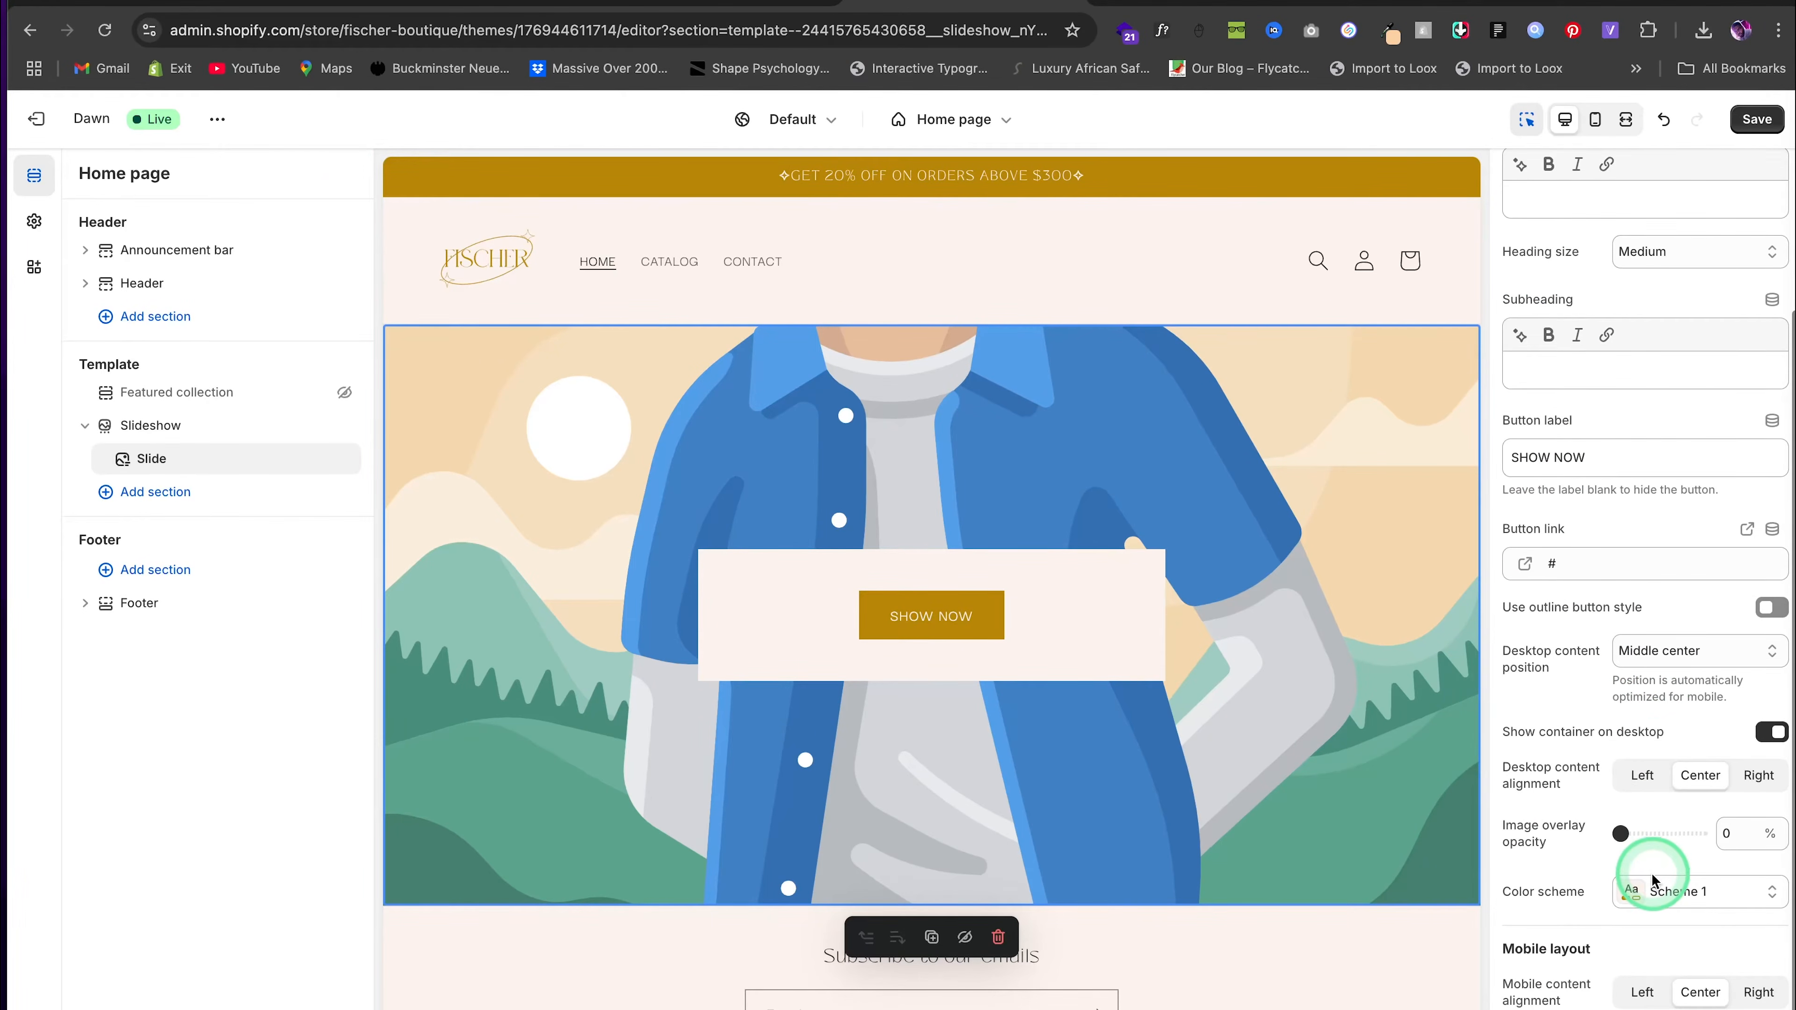
click(1774, 732)
click(1676, 661)
click(1681, 652)
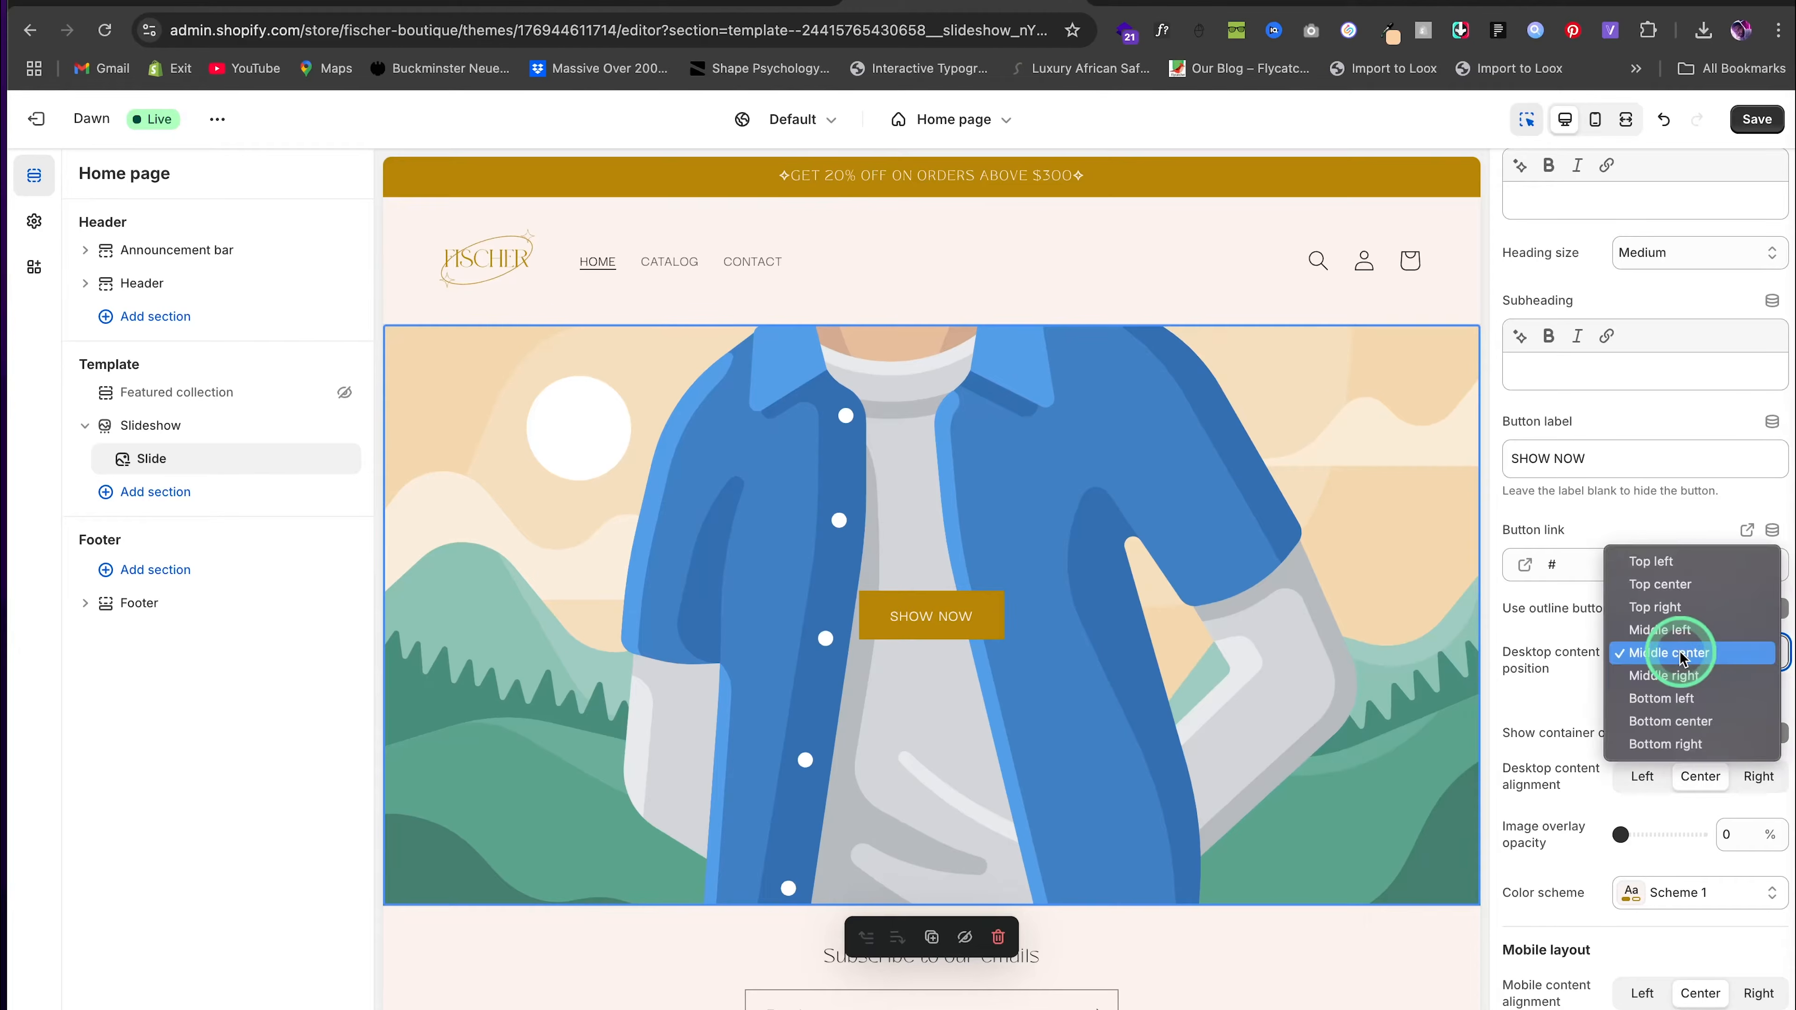
click(1685, 723)
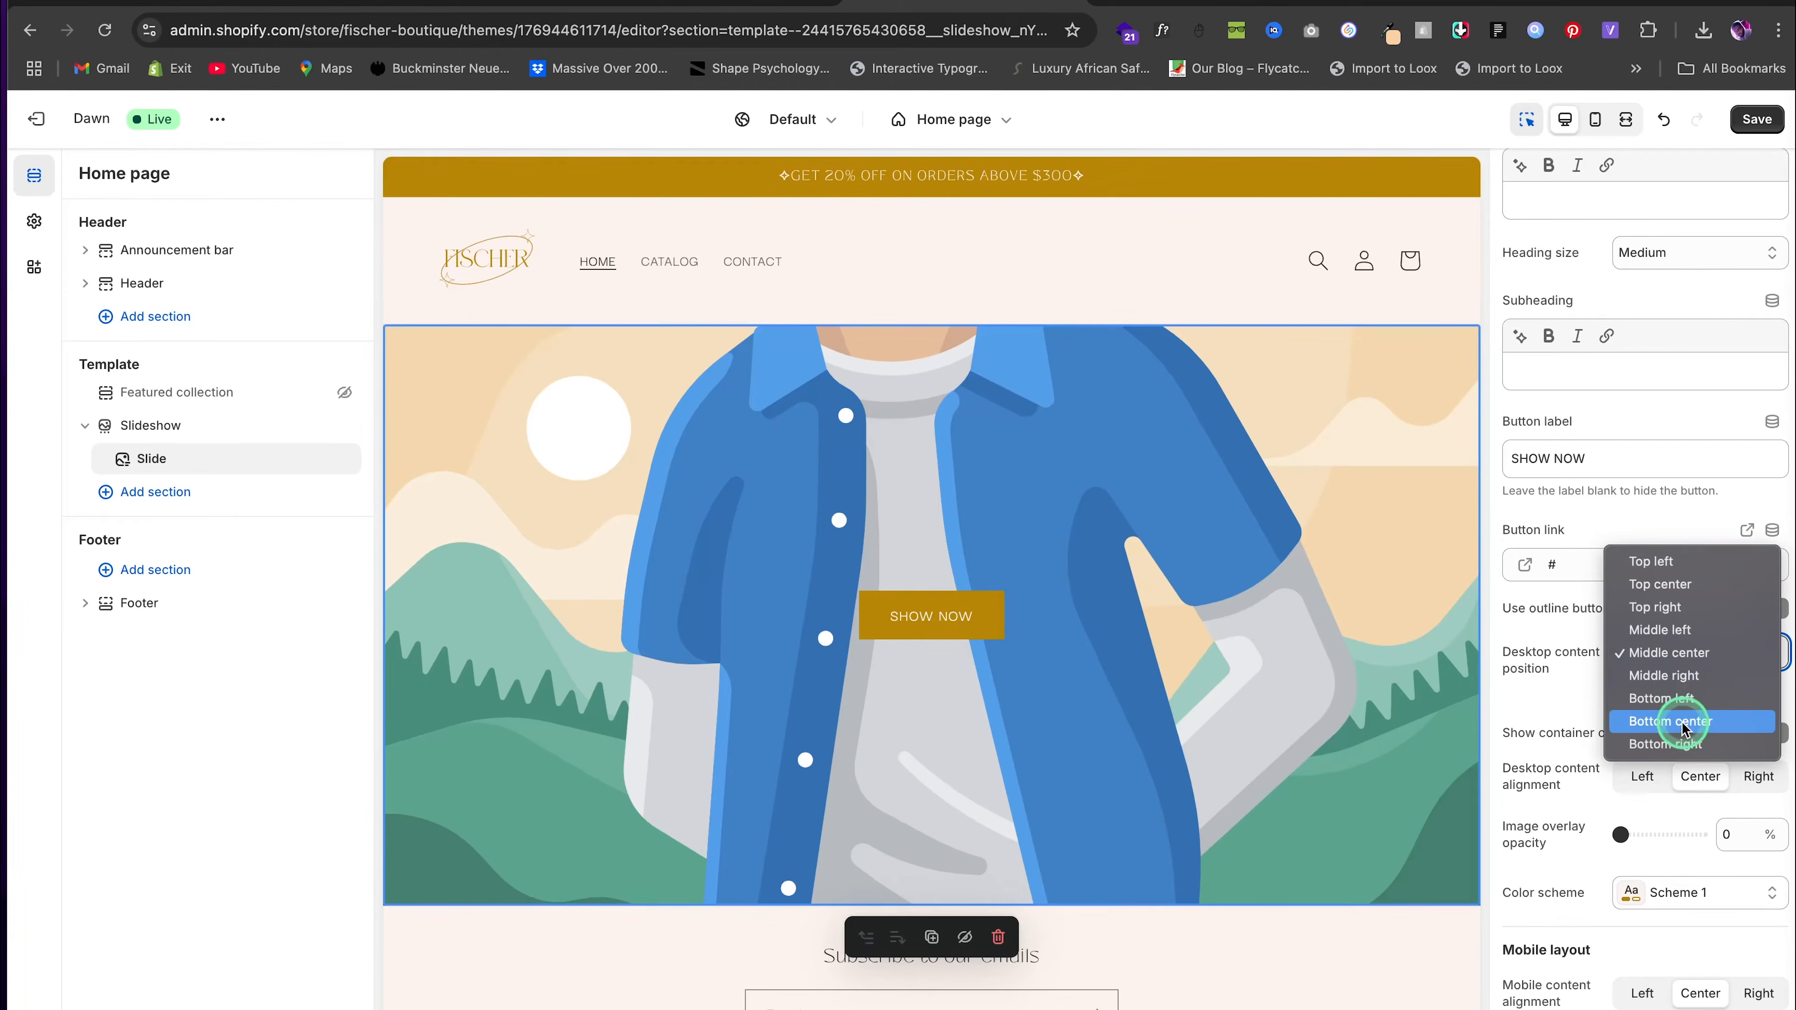
click(1756, 119)
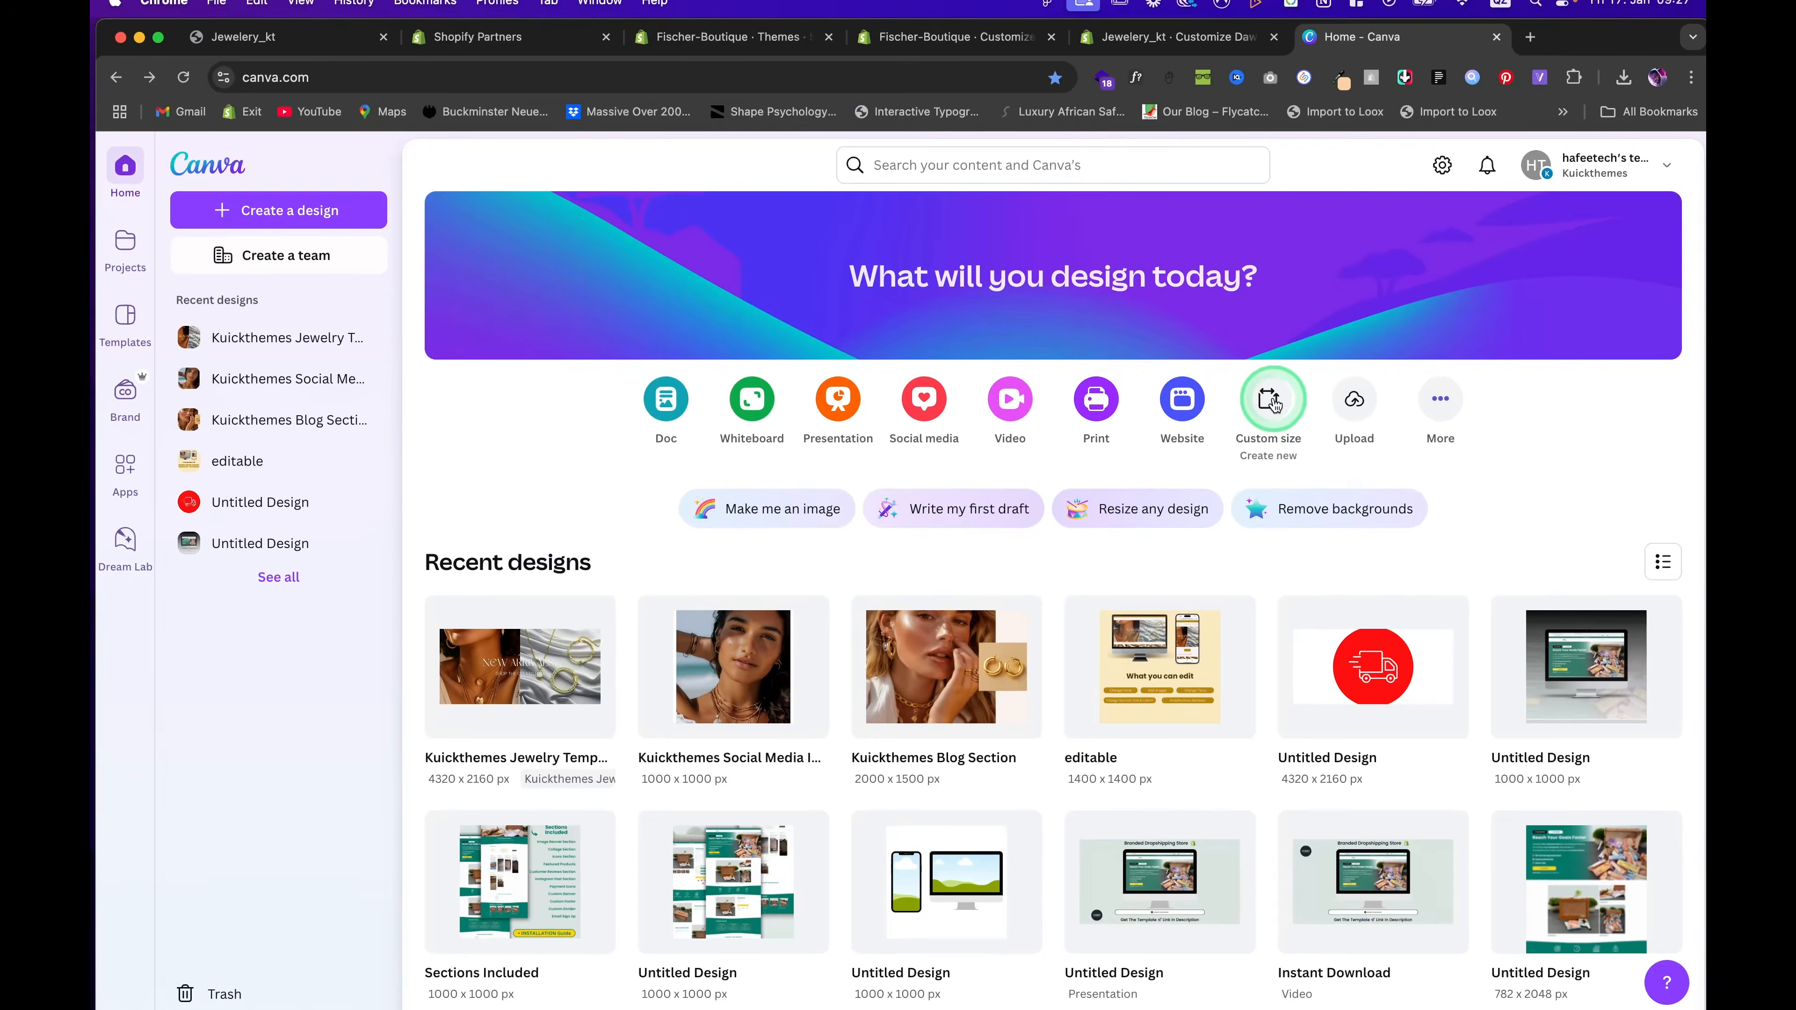
Switch to Canva and create a custom-size design of 4320 × 2160 px
click(1271, 401)
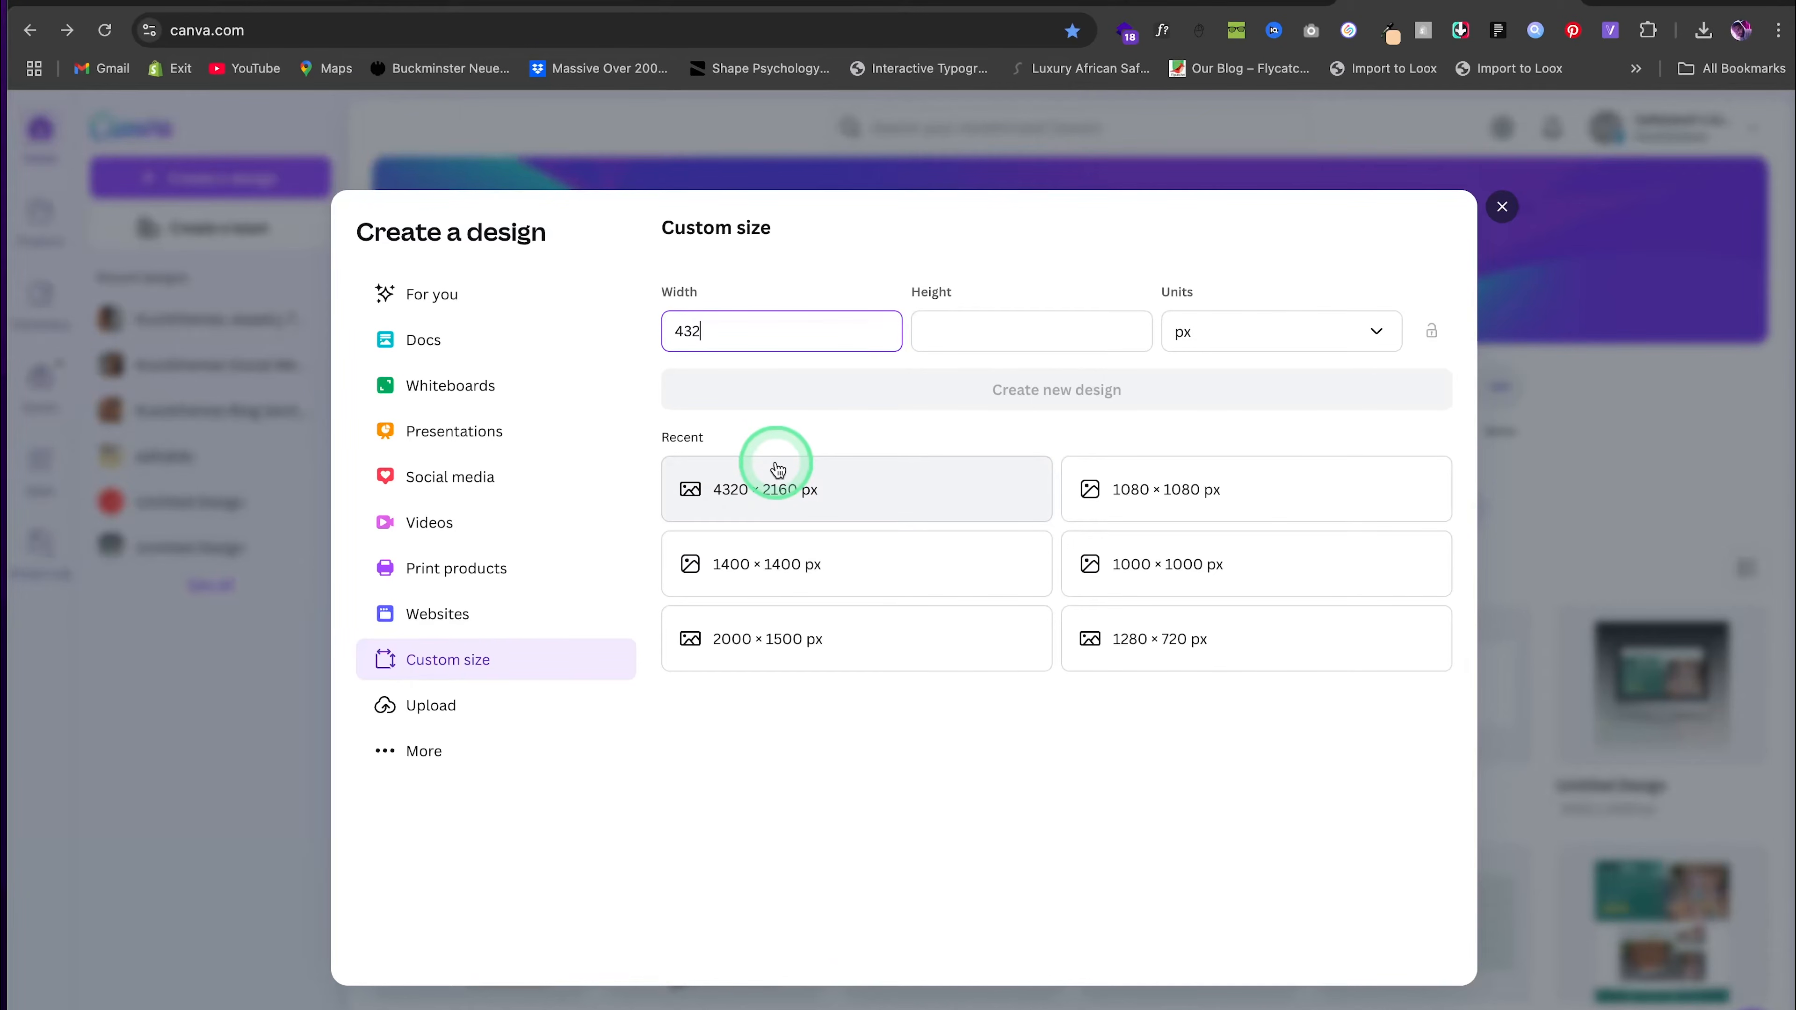
text(0)
click(1023, 334)
text(21)
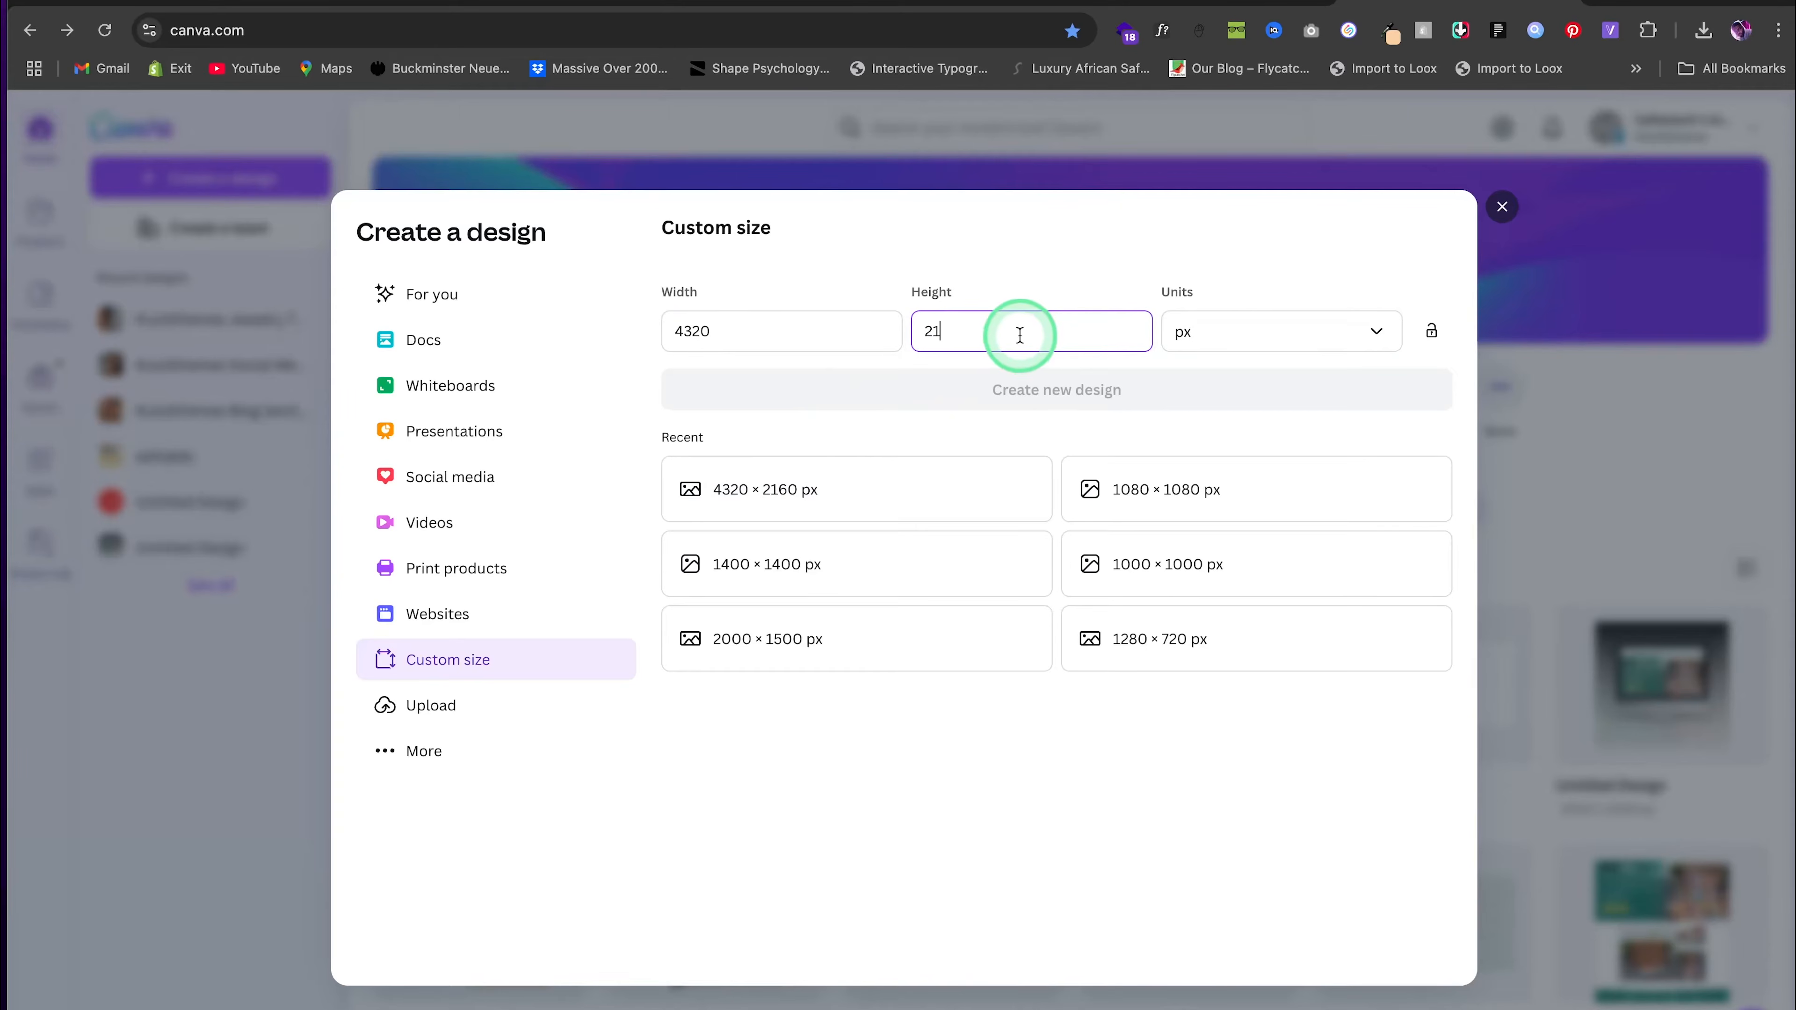
text(60)
click(1194, 389)
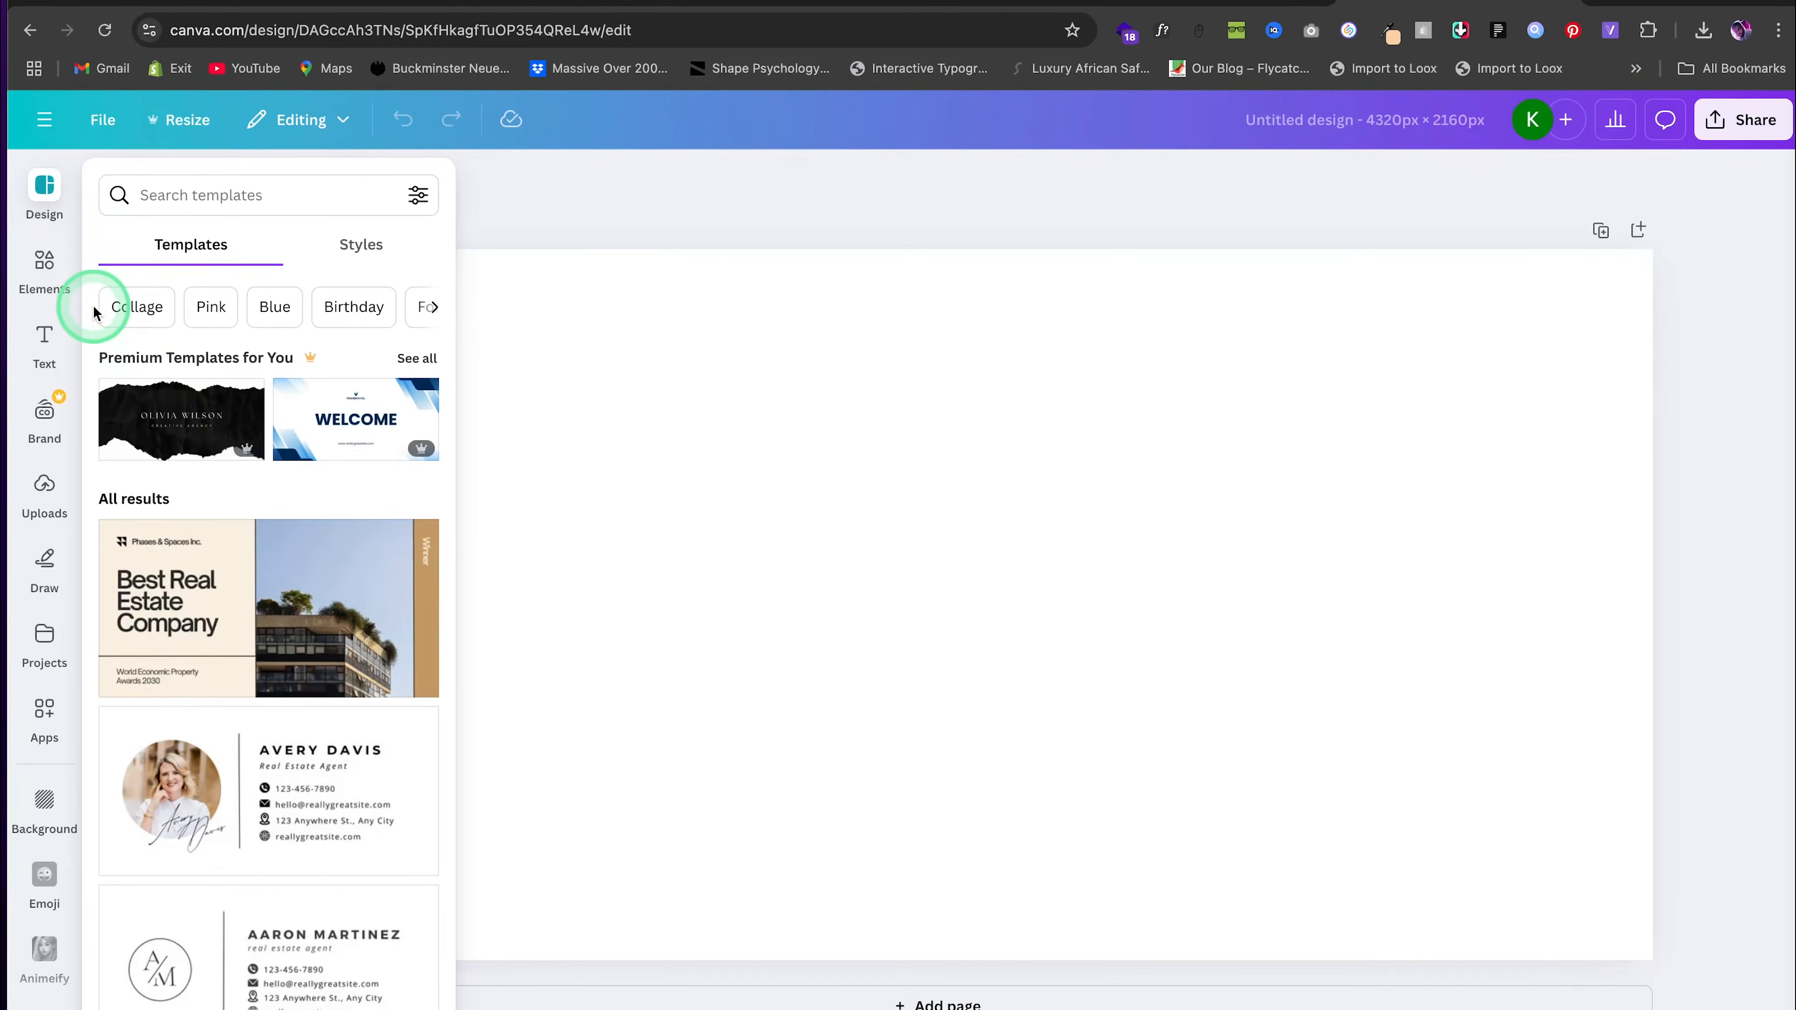
Add a square frame to the blank page and resize it to fill the page's left half
click(44, 263)
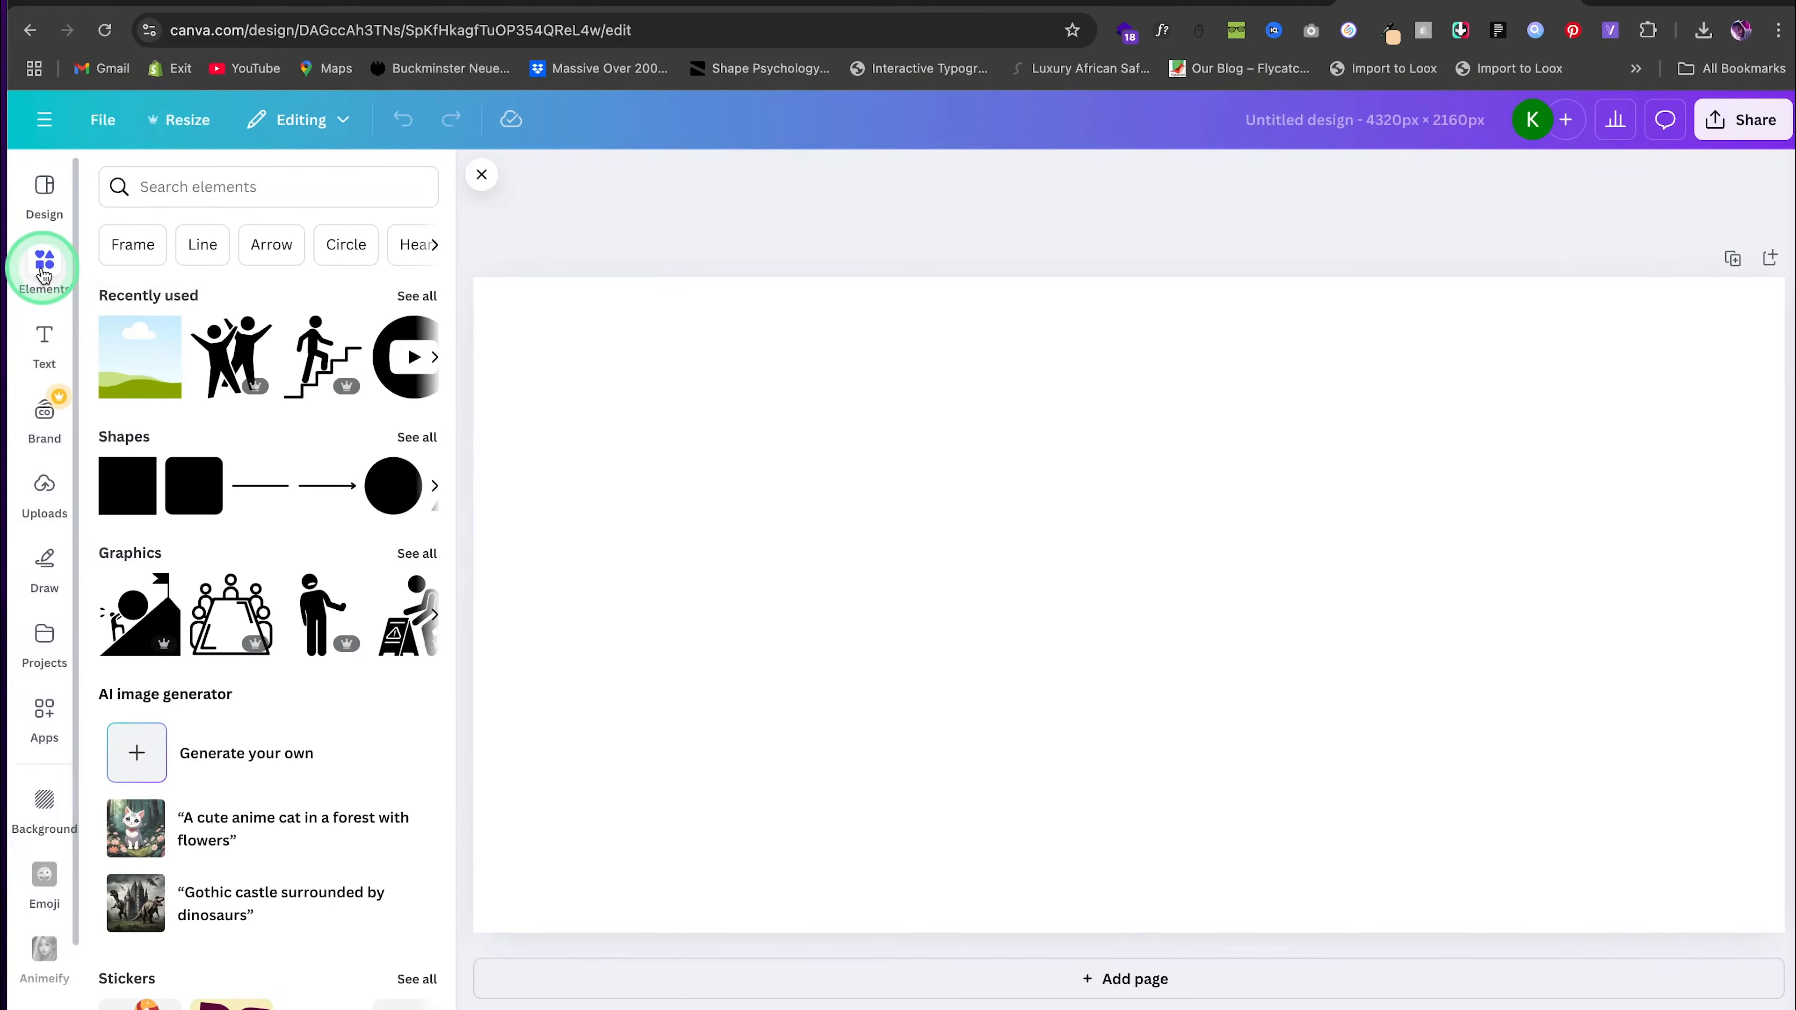
scroll(115, 291, down, 20)
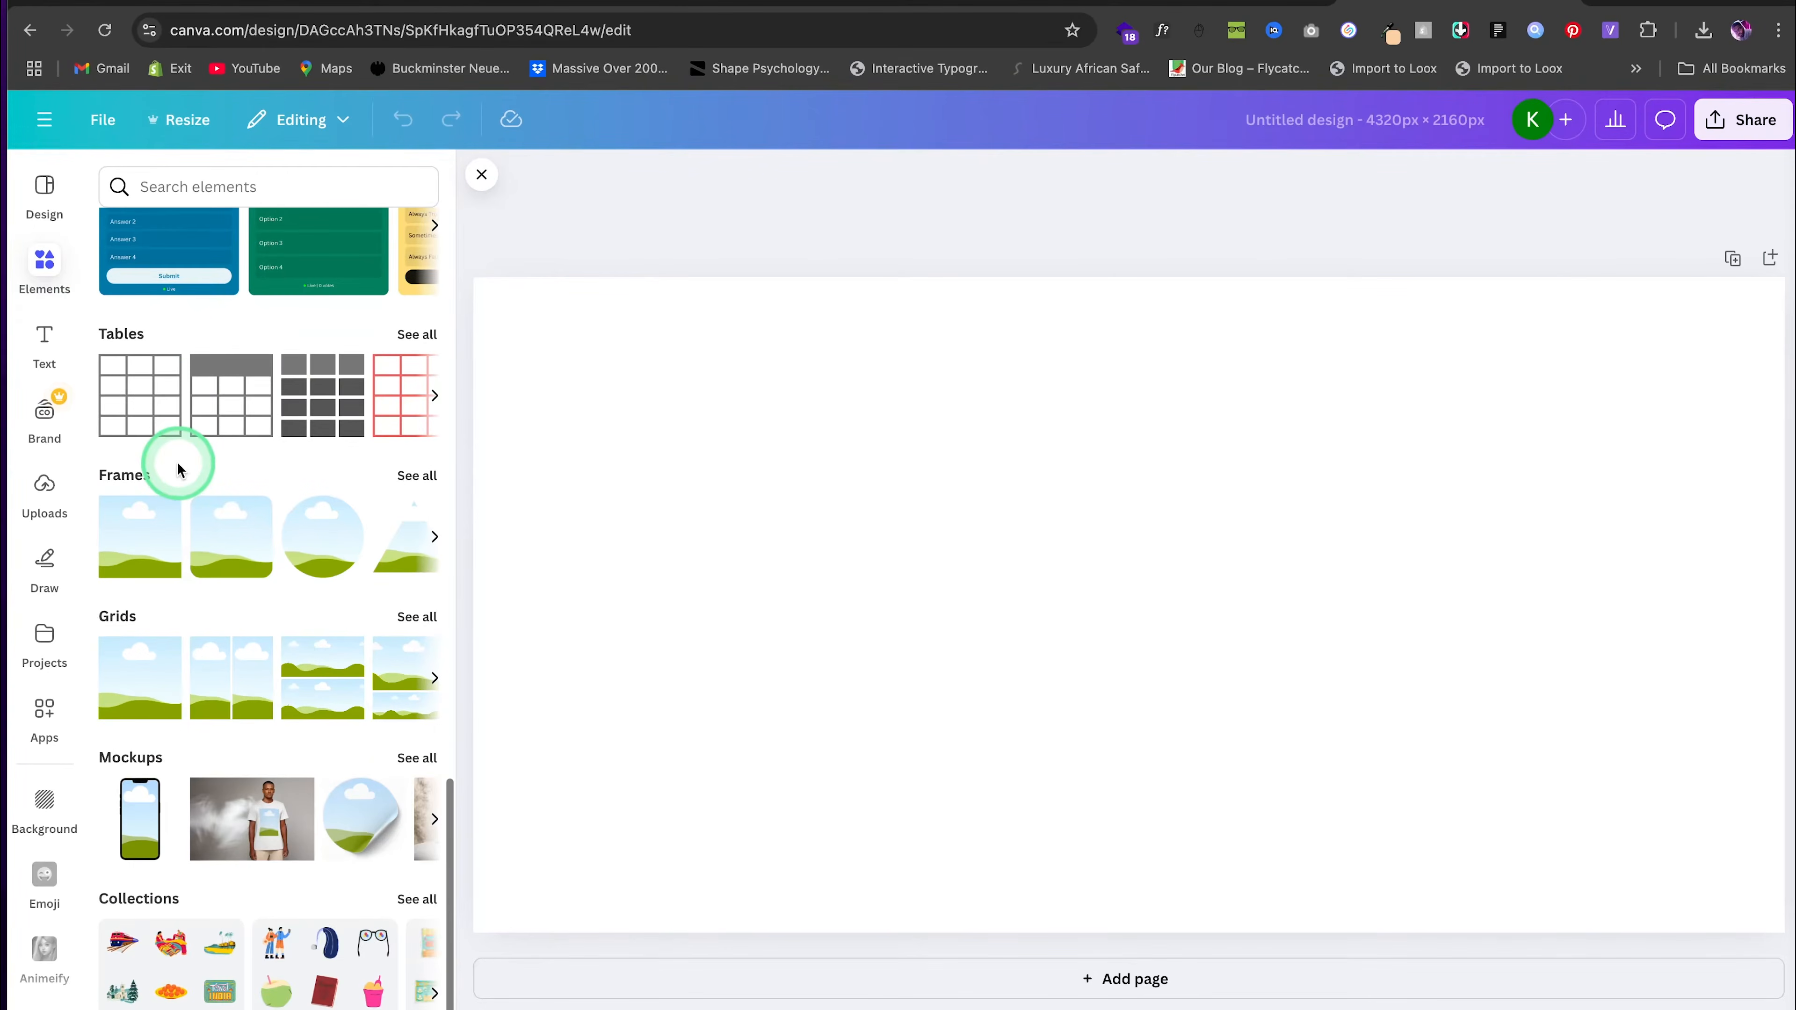
click(138, 556)
drag(1145, 552, 658, 393)
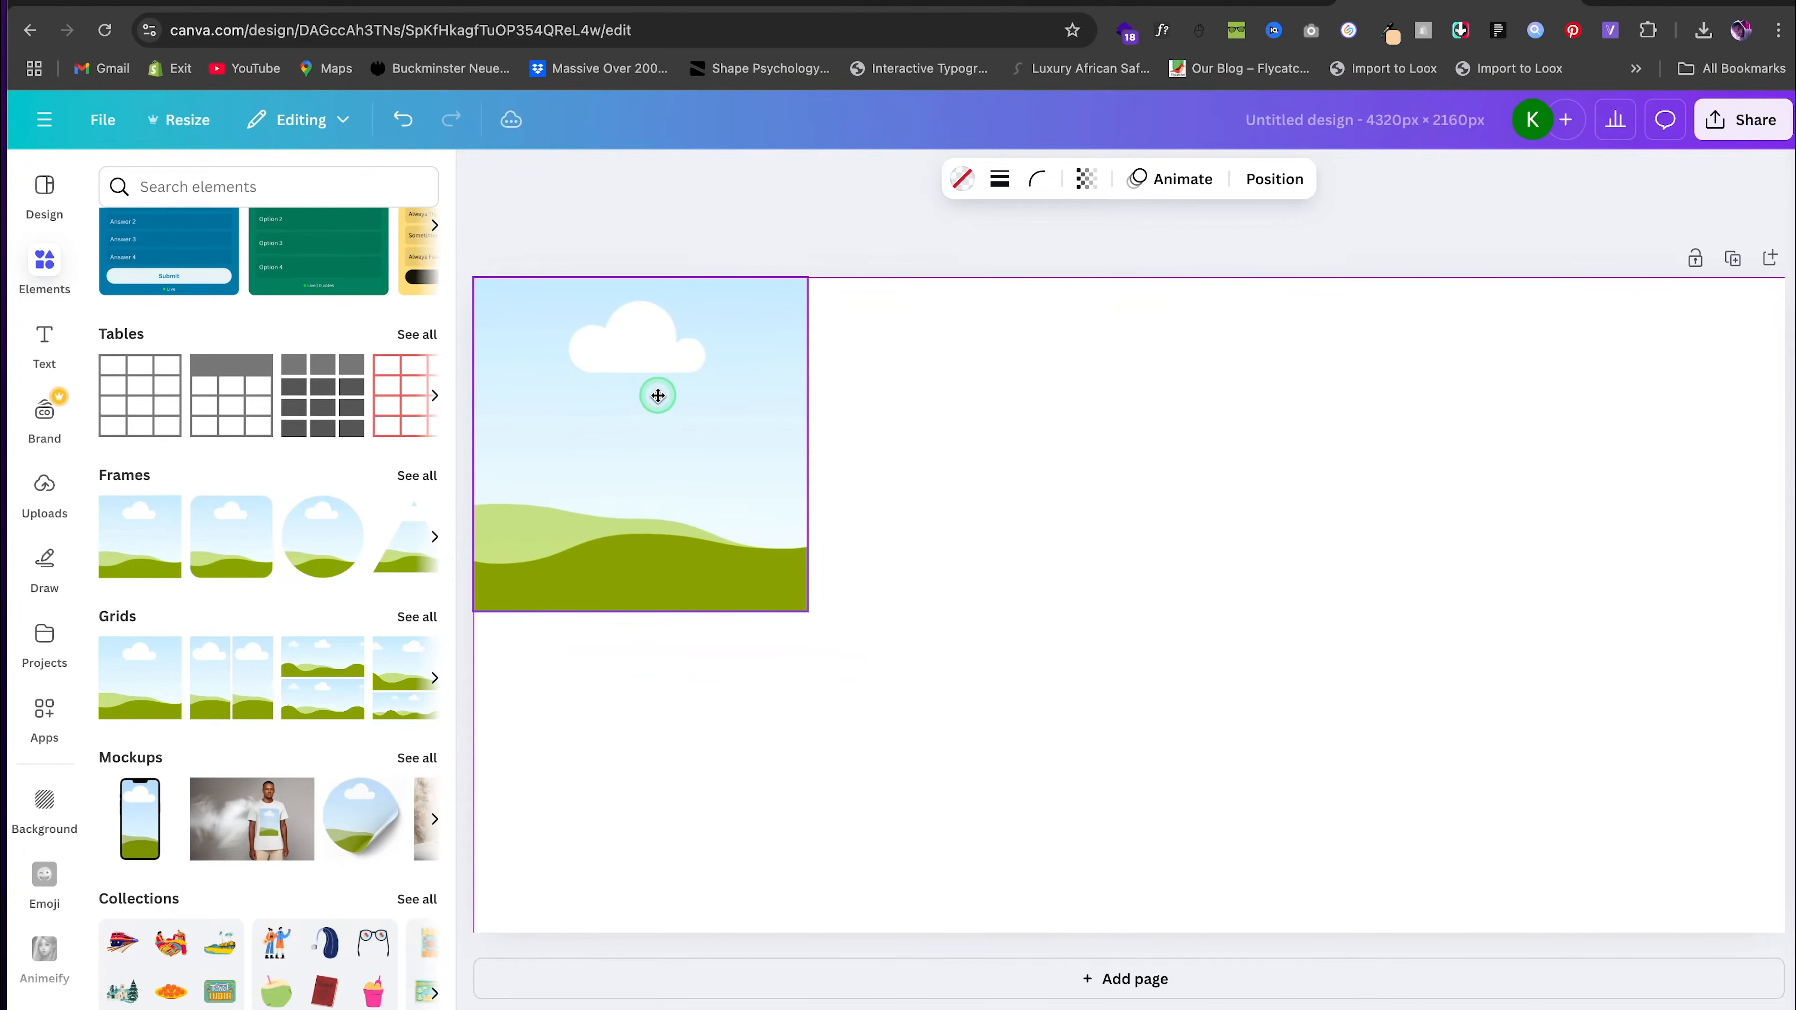
drag(641, 619, 613, 932)
drag(806, 604, 1129, 605)
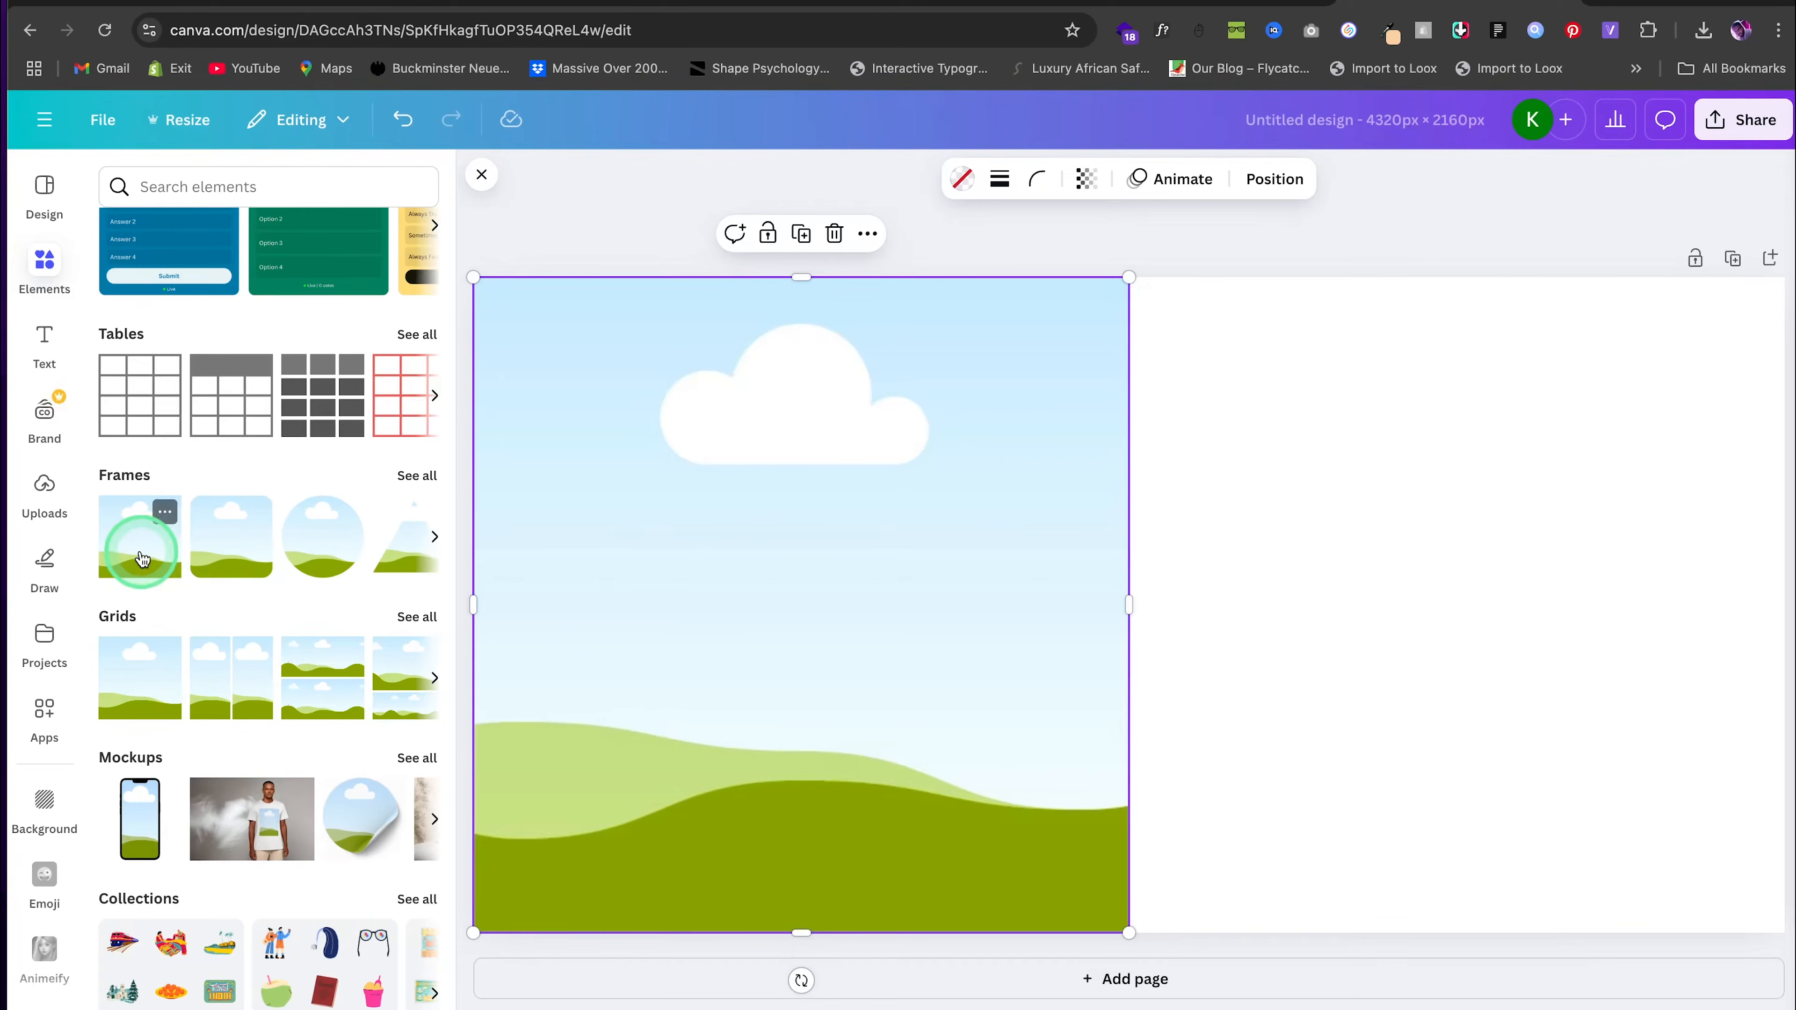
Add a second square frame and resize it to fill the page's right half
click(140, 536)
drag(1030, 521, 1270, 369)
drag(1296, 610, 1201, 972)
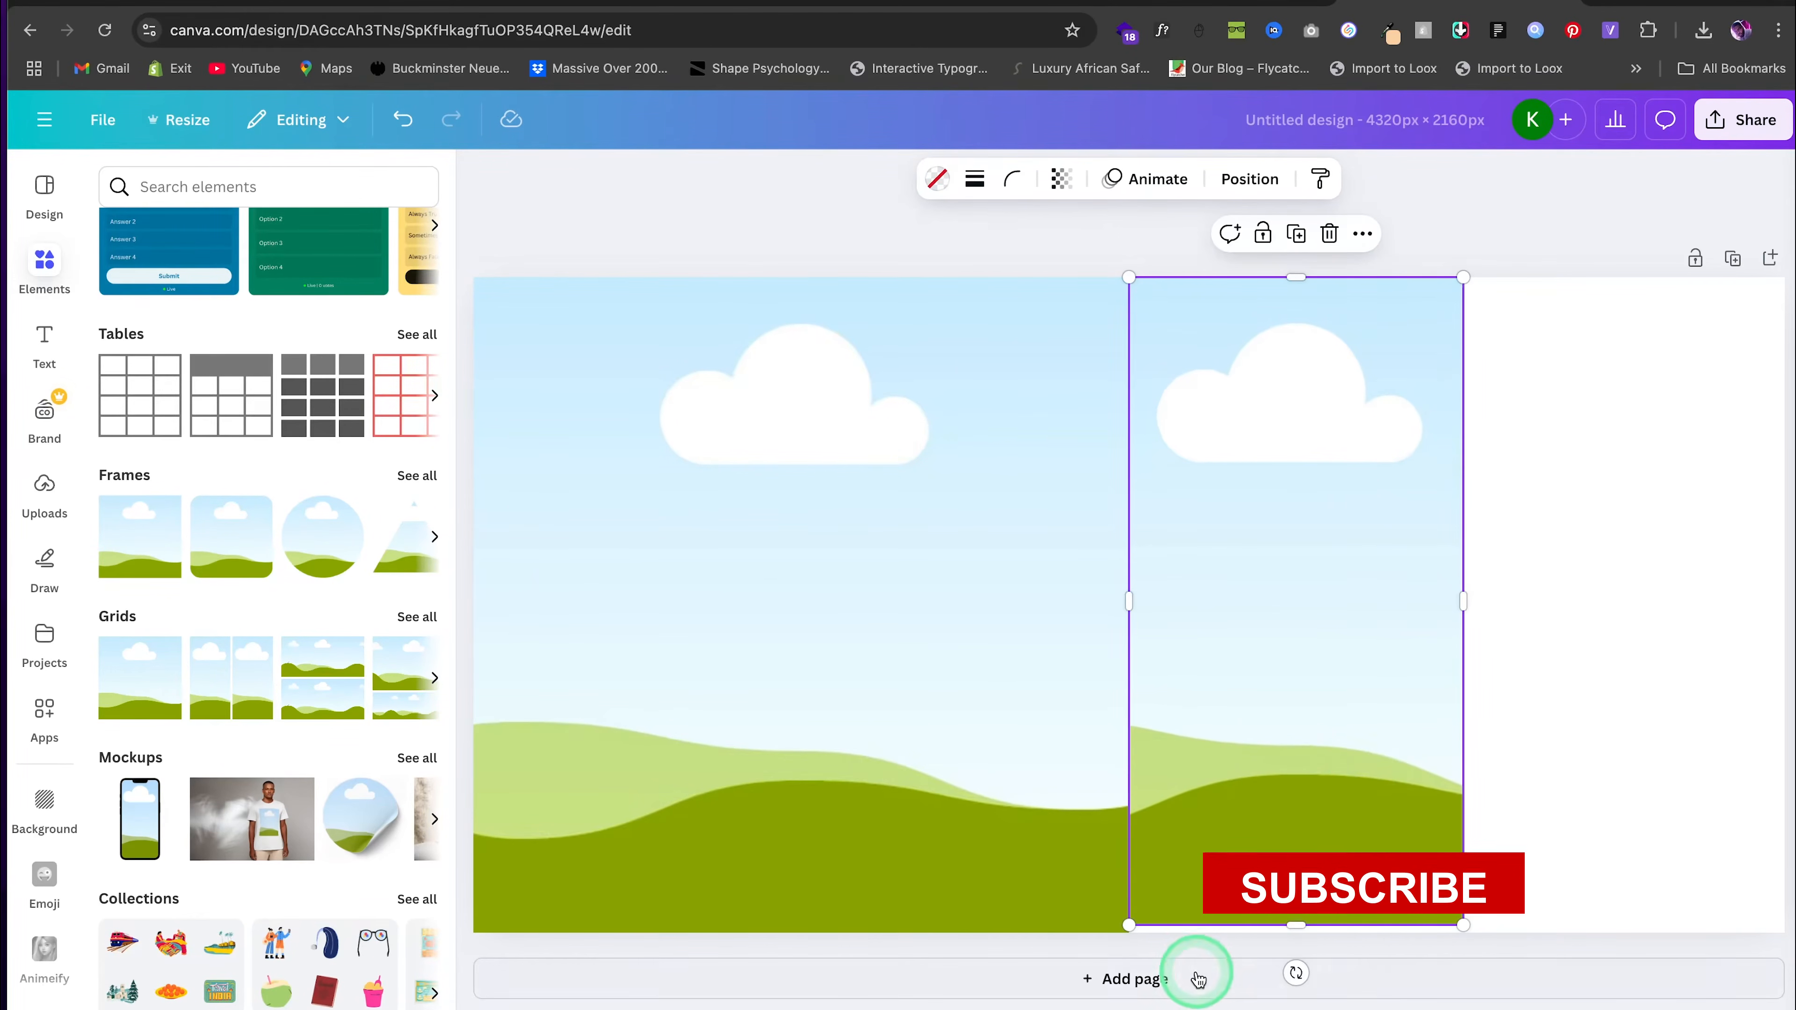
drag(1464, 607, 1785, 608)
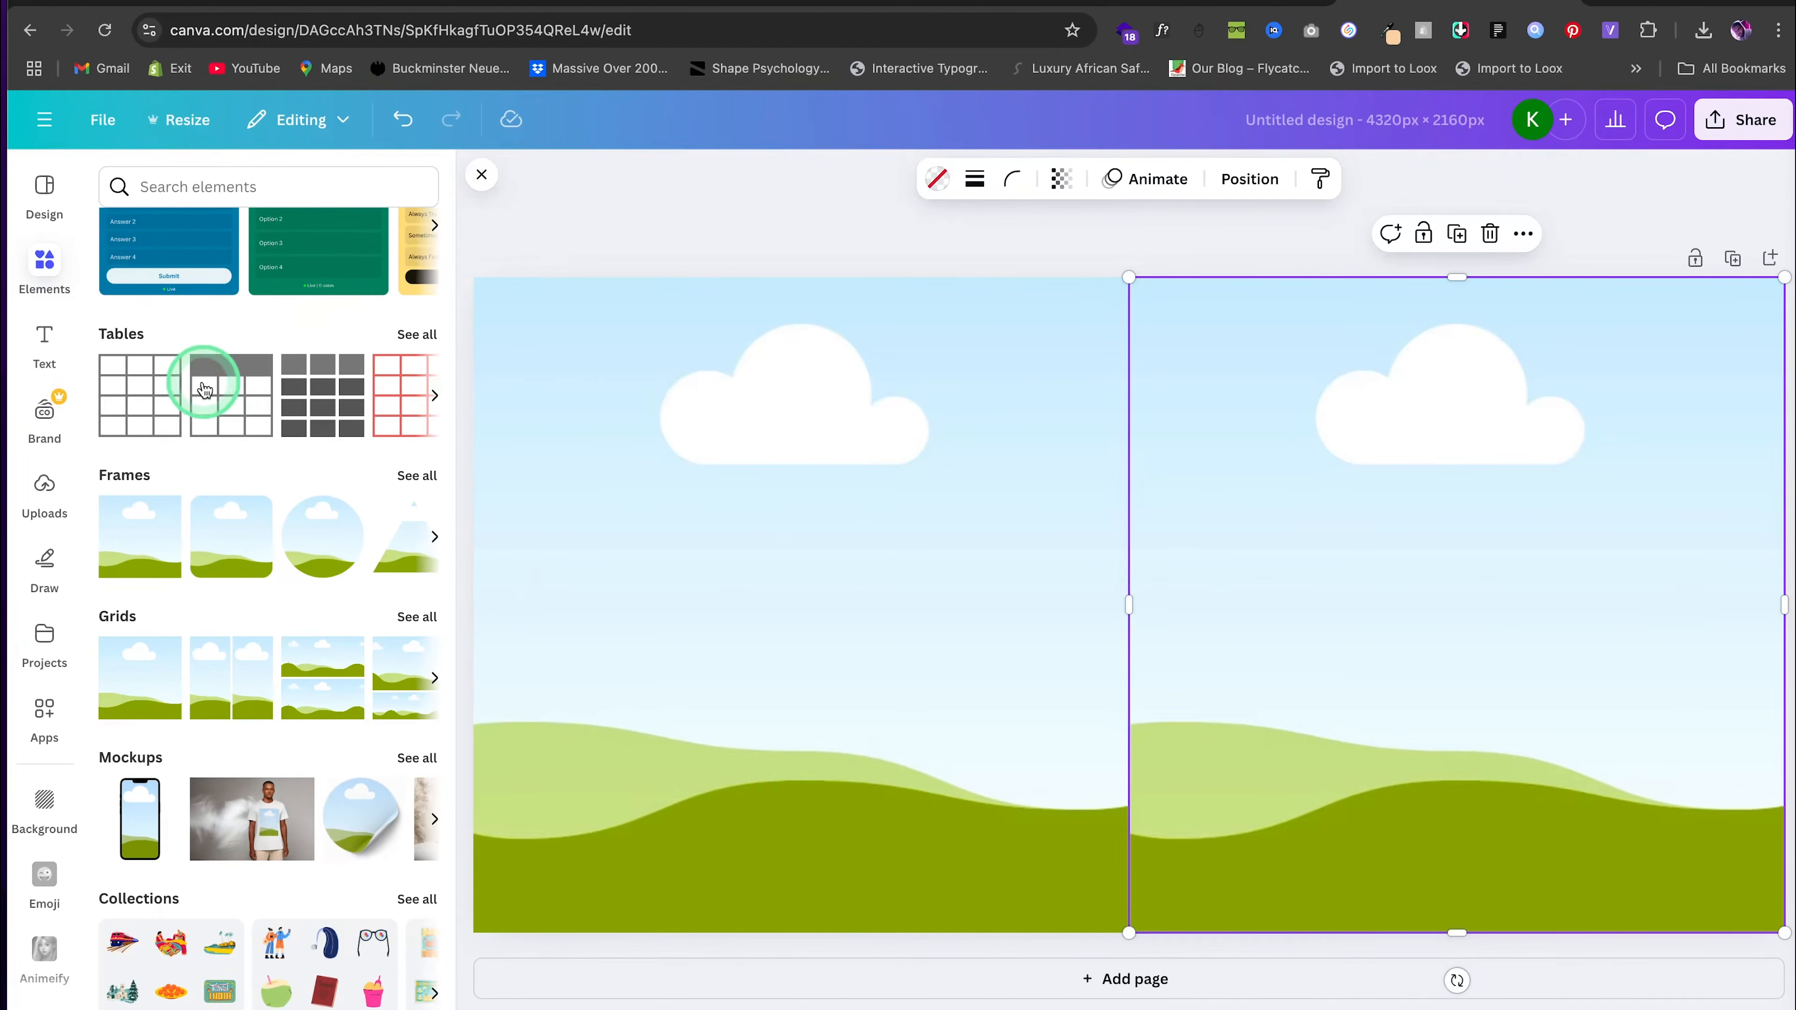
Fill the left frame with the uploaded gold necklace portrait and the right frame with the jewelry-on-white-fabric image
click(44, 488)
drag(332, 602, 586, 548)
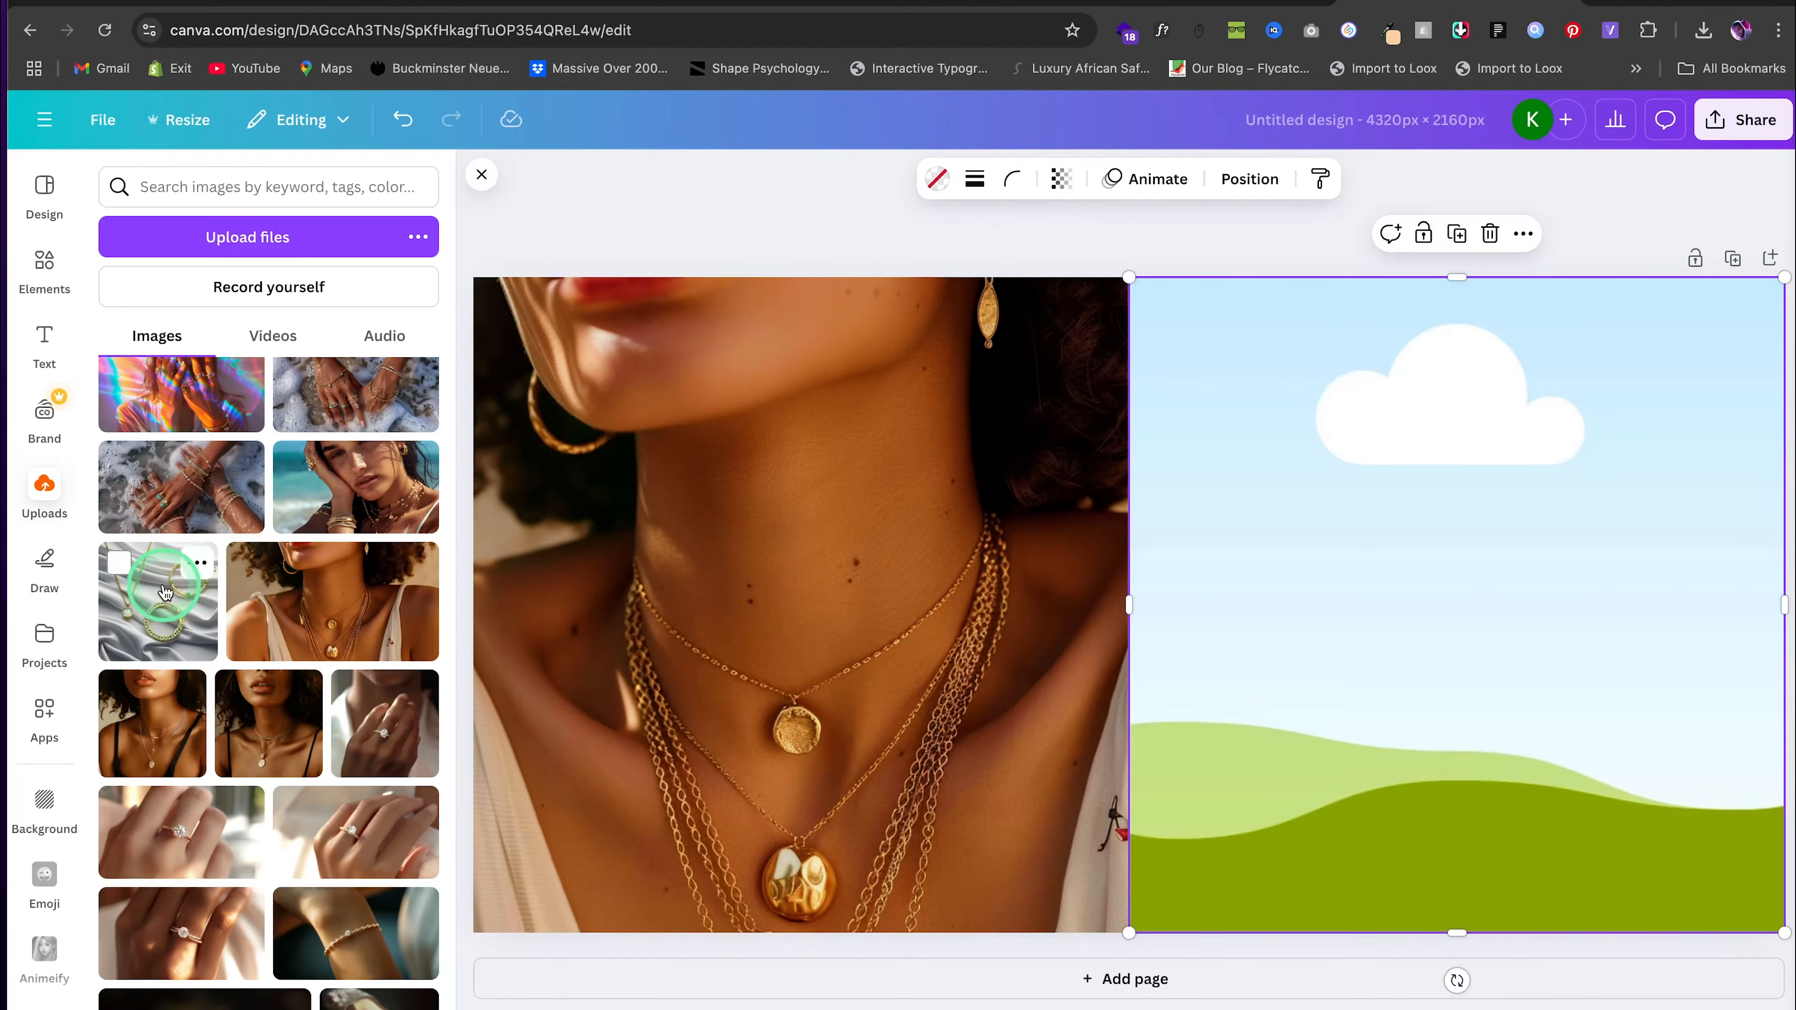
drag(157, 601, 1186, 444)
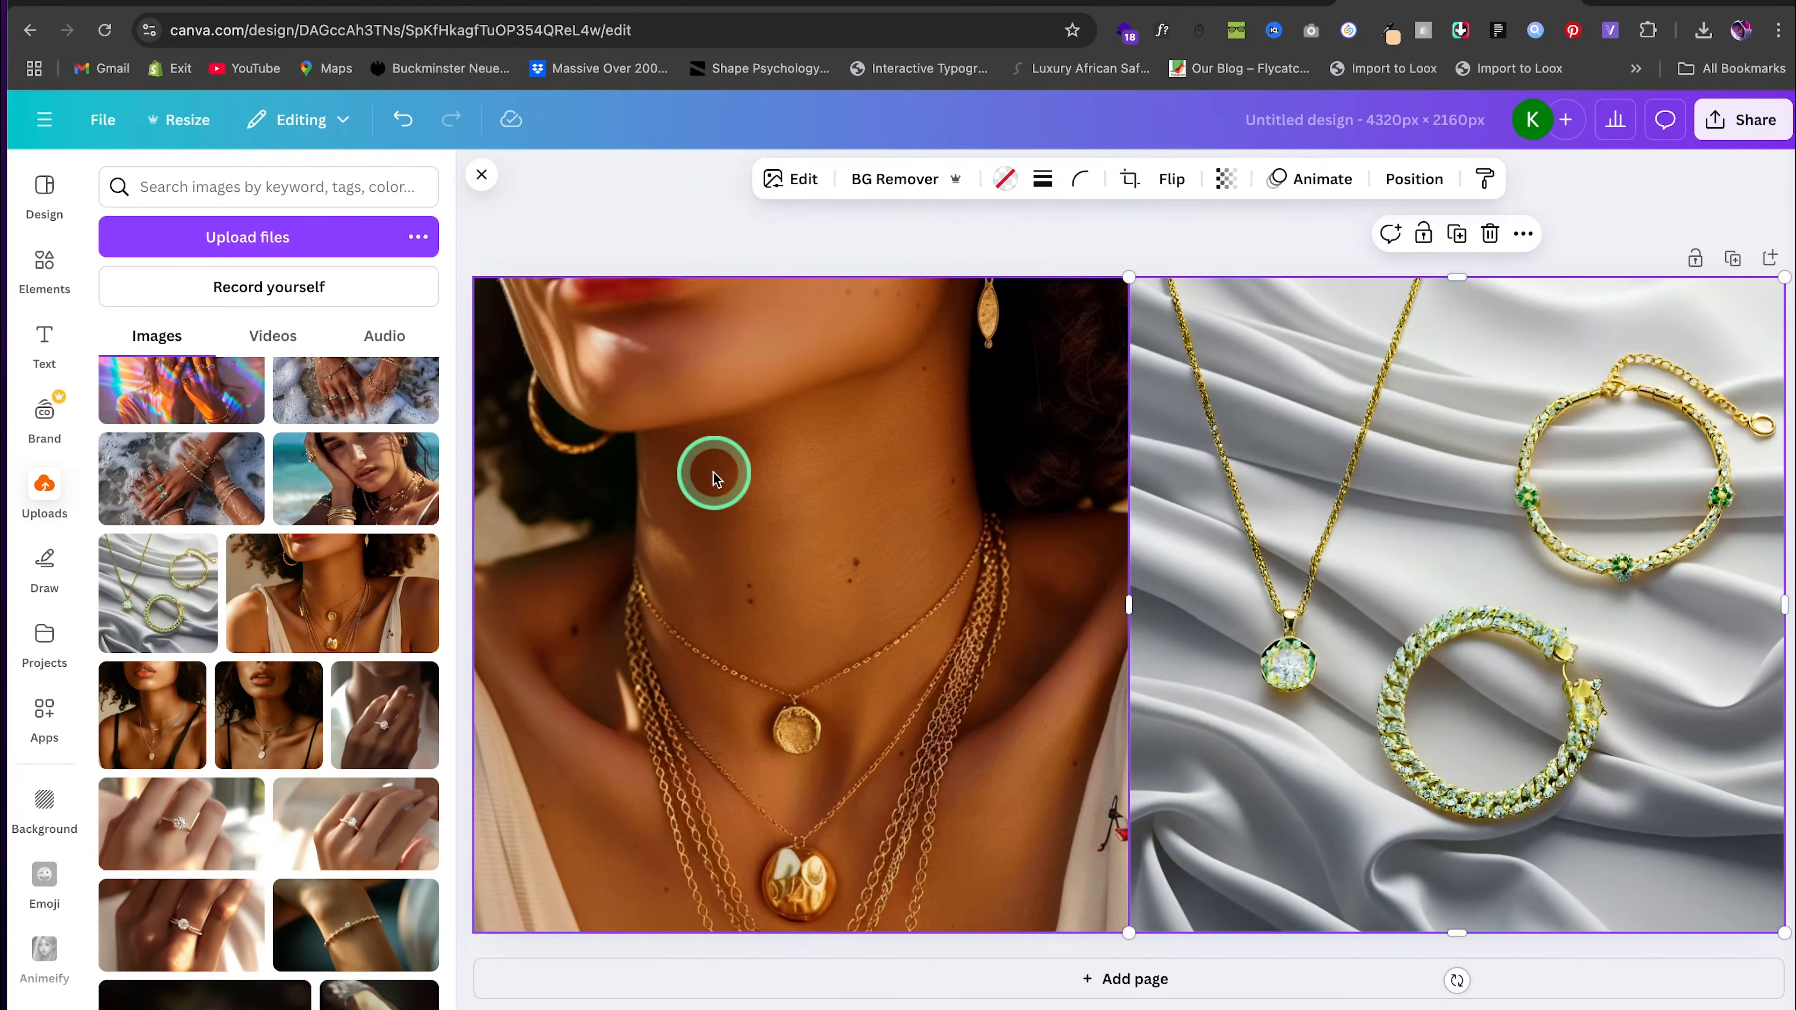
click(144, 338)
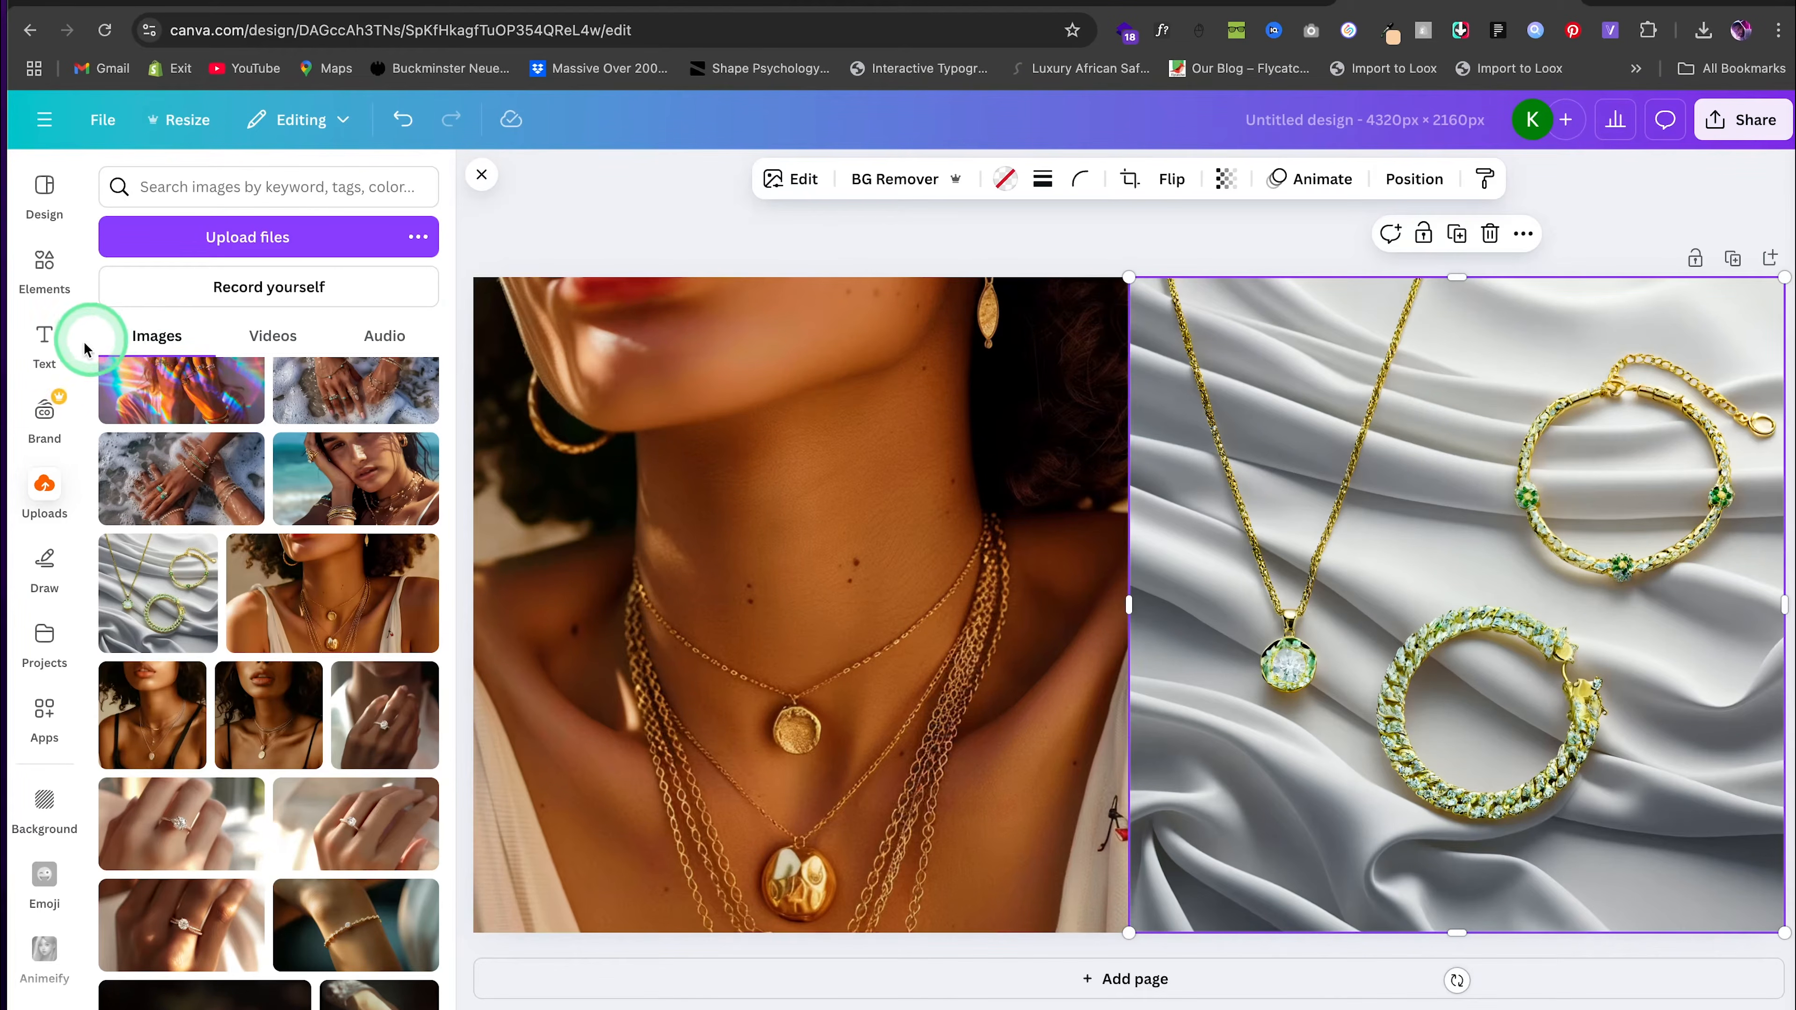
Add a body text box reading "NEW ARRIVALS" to the banner and set its font size to 205
click(44, 340)
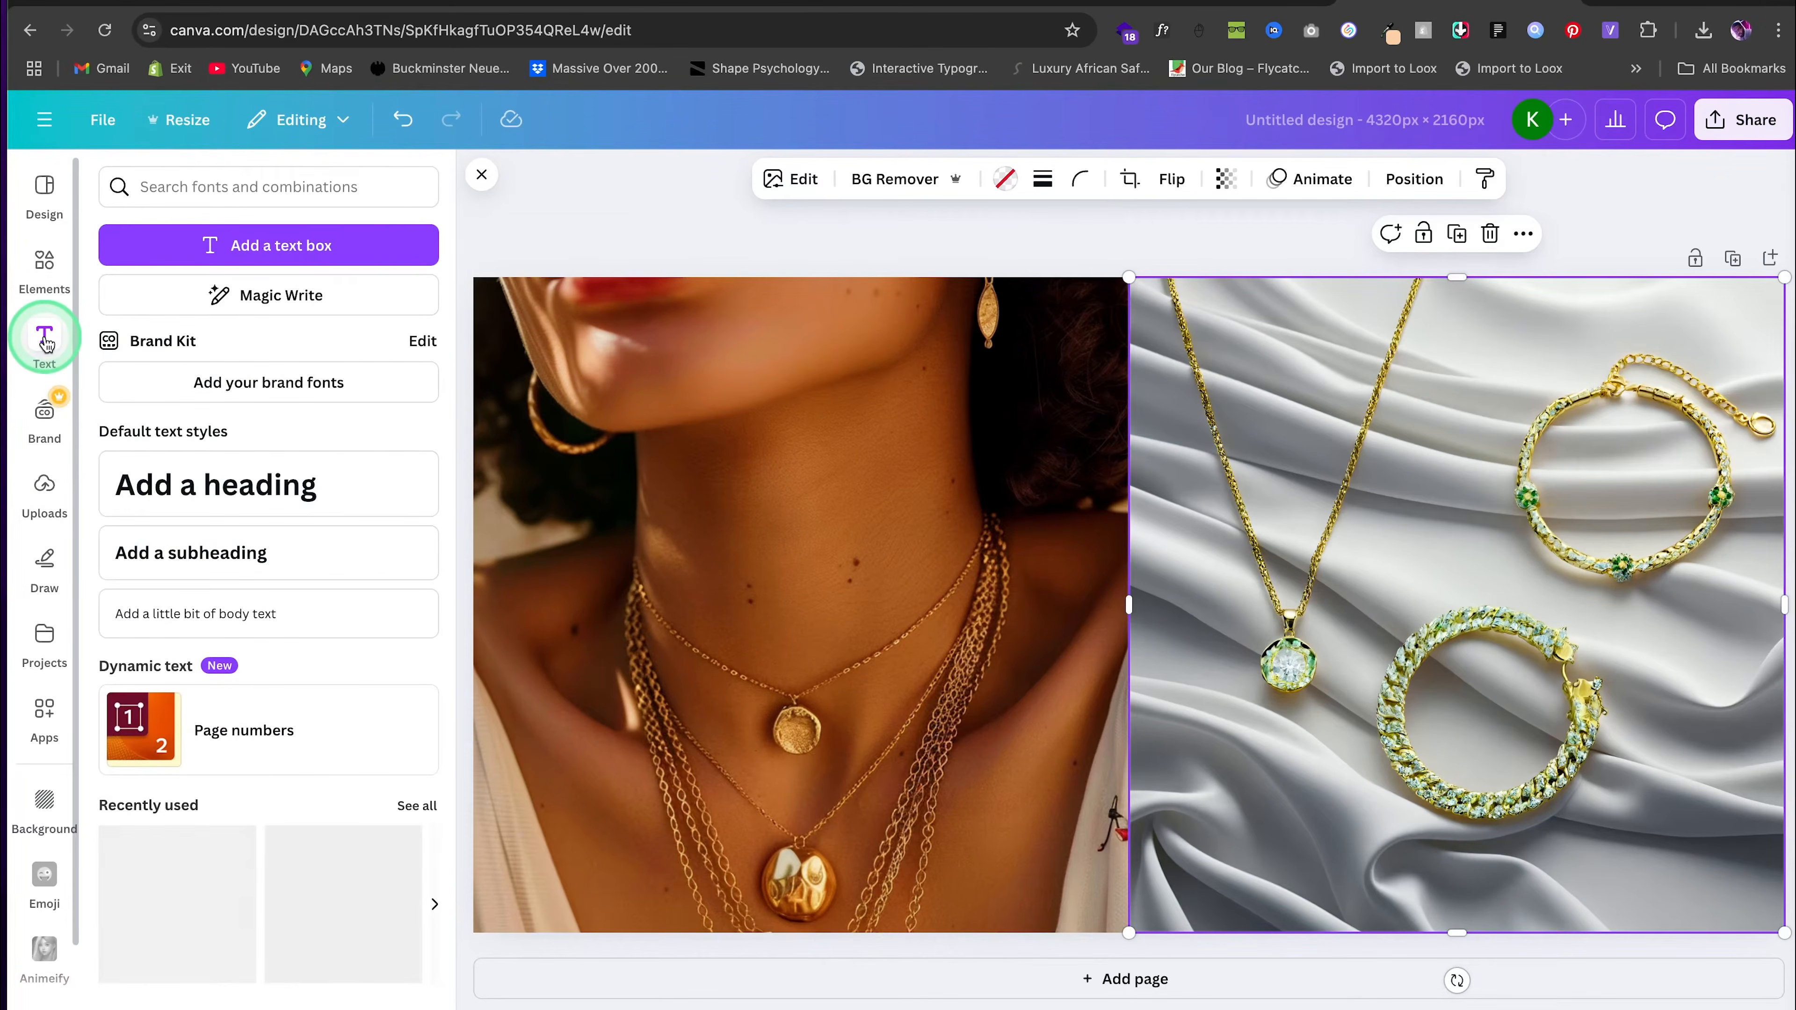
click(234, 607)
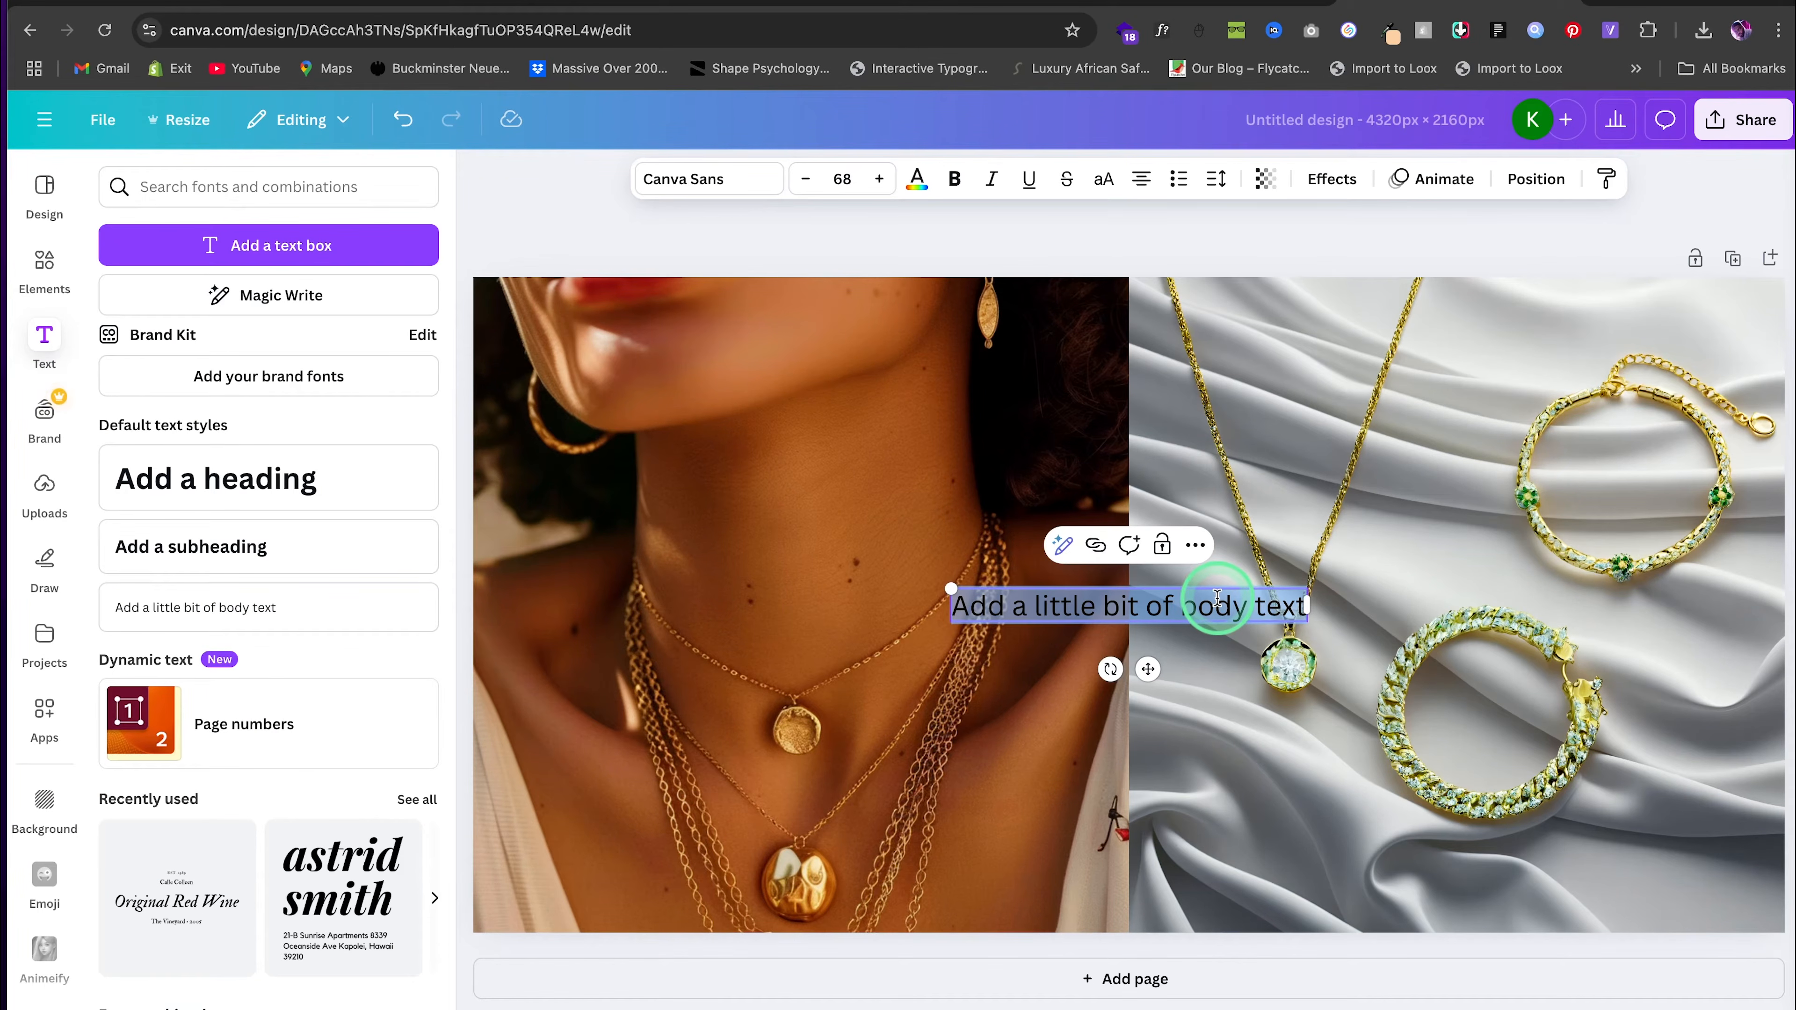
text(NEW ARRIVALS)
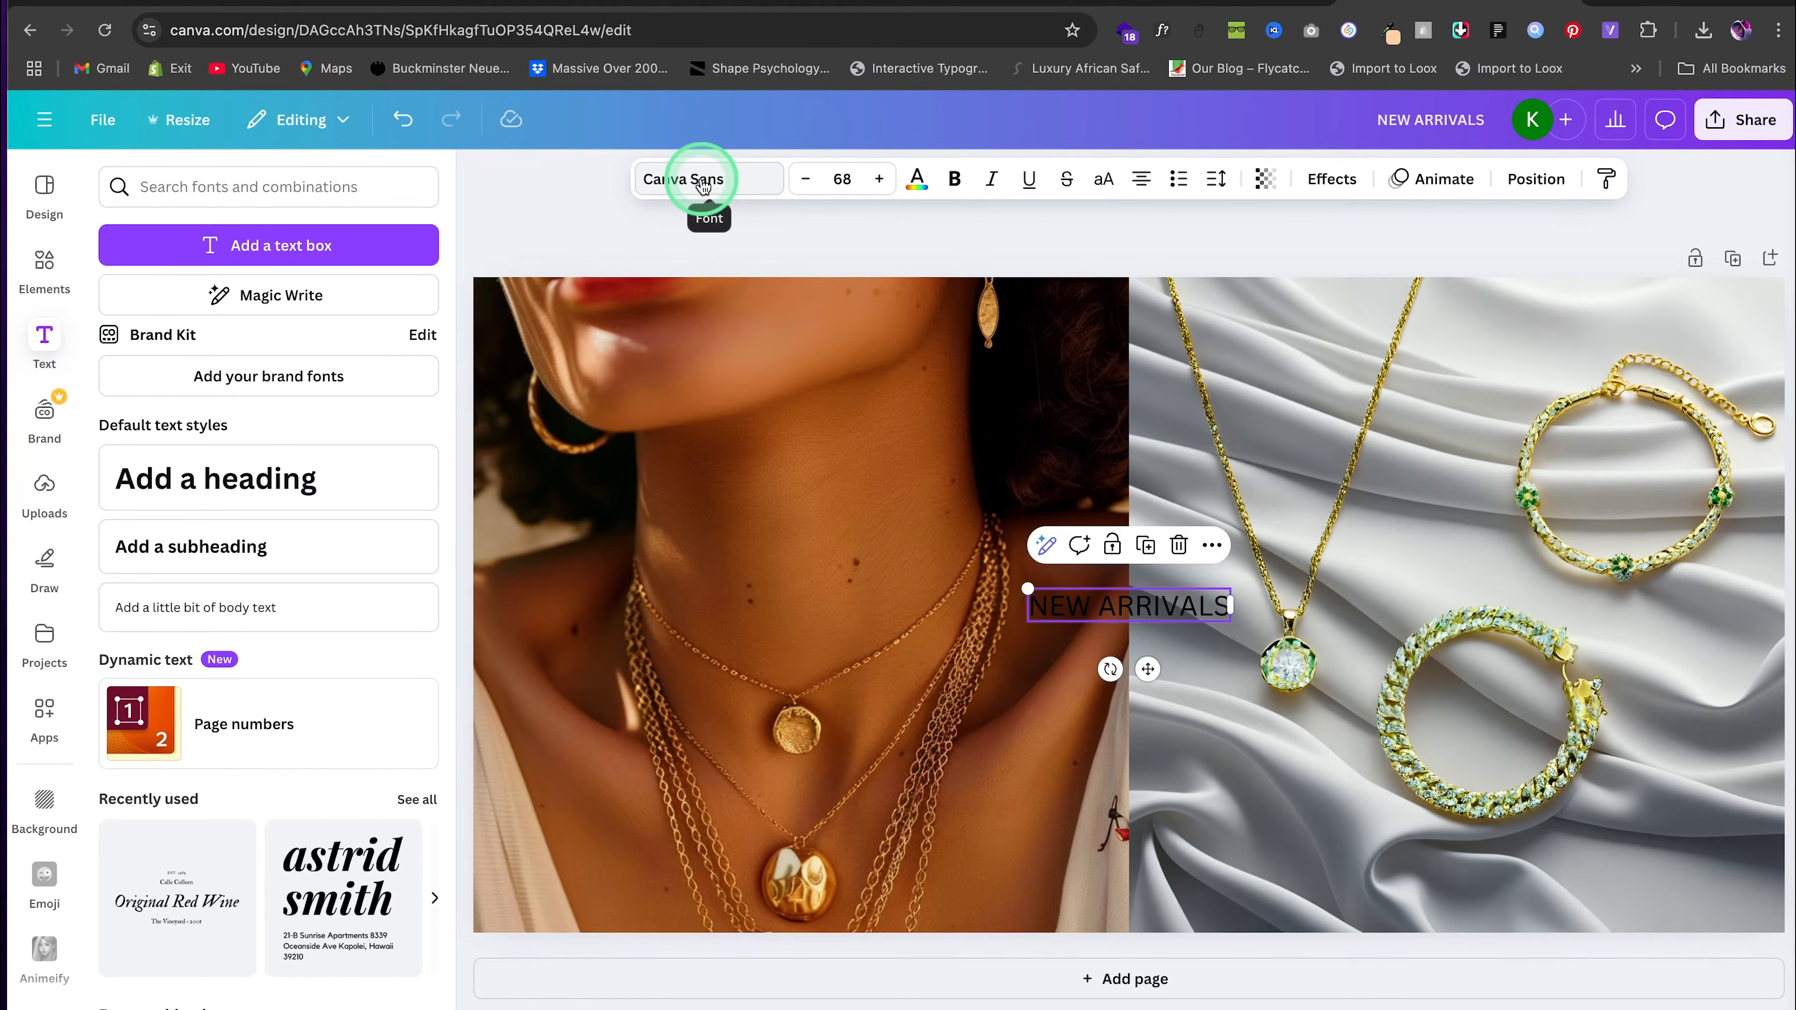
click(1156, 601)
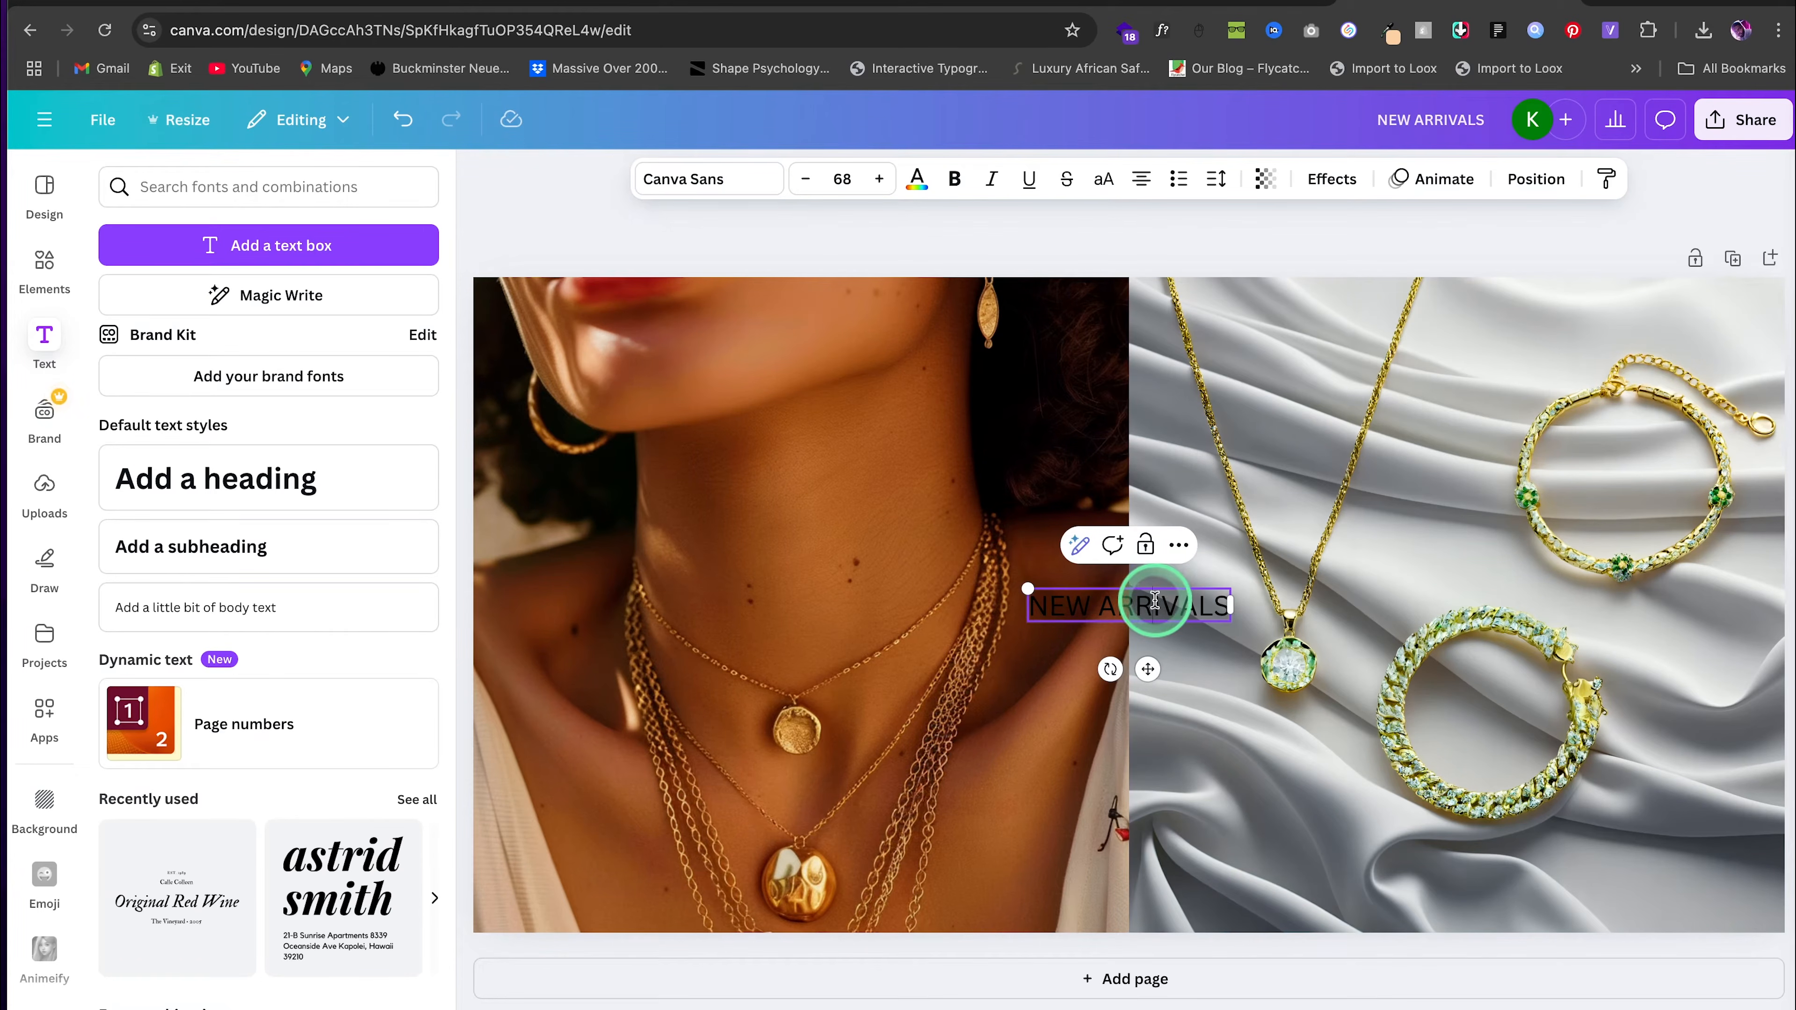
triple_click(1176, 585)
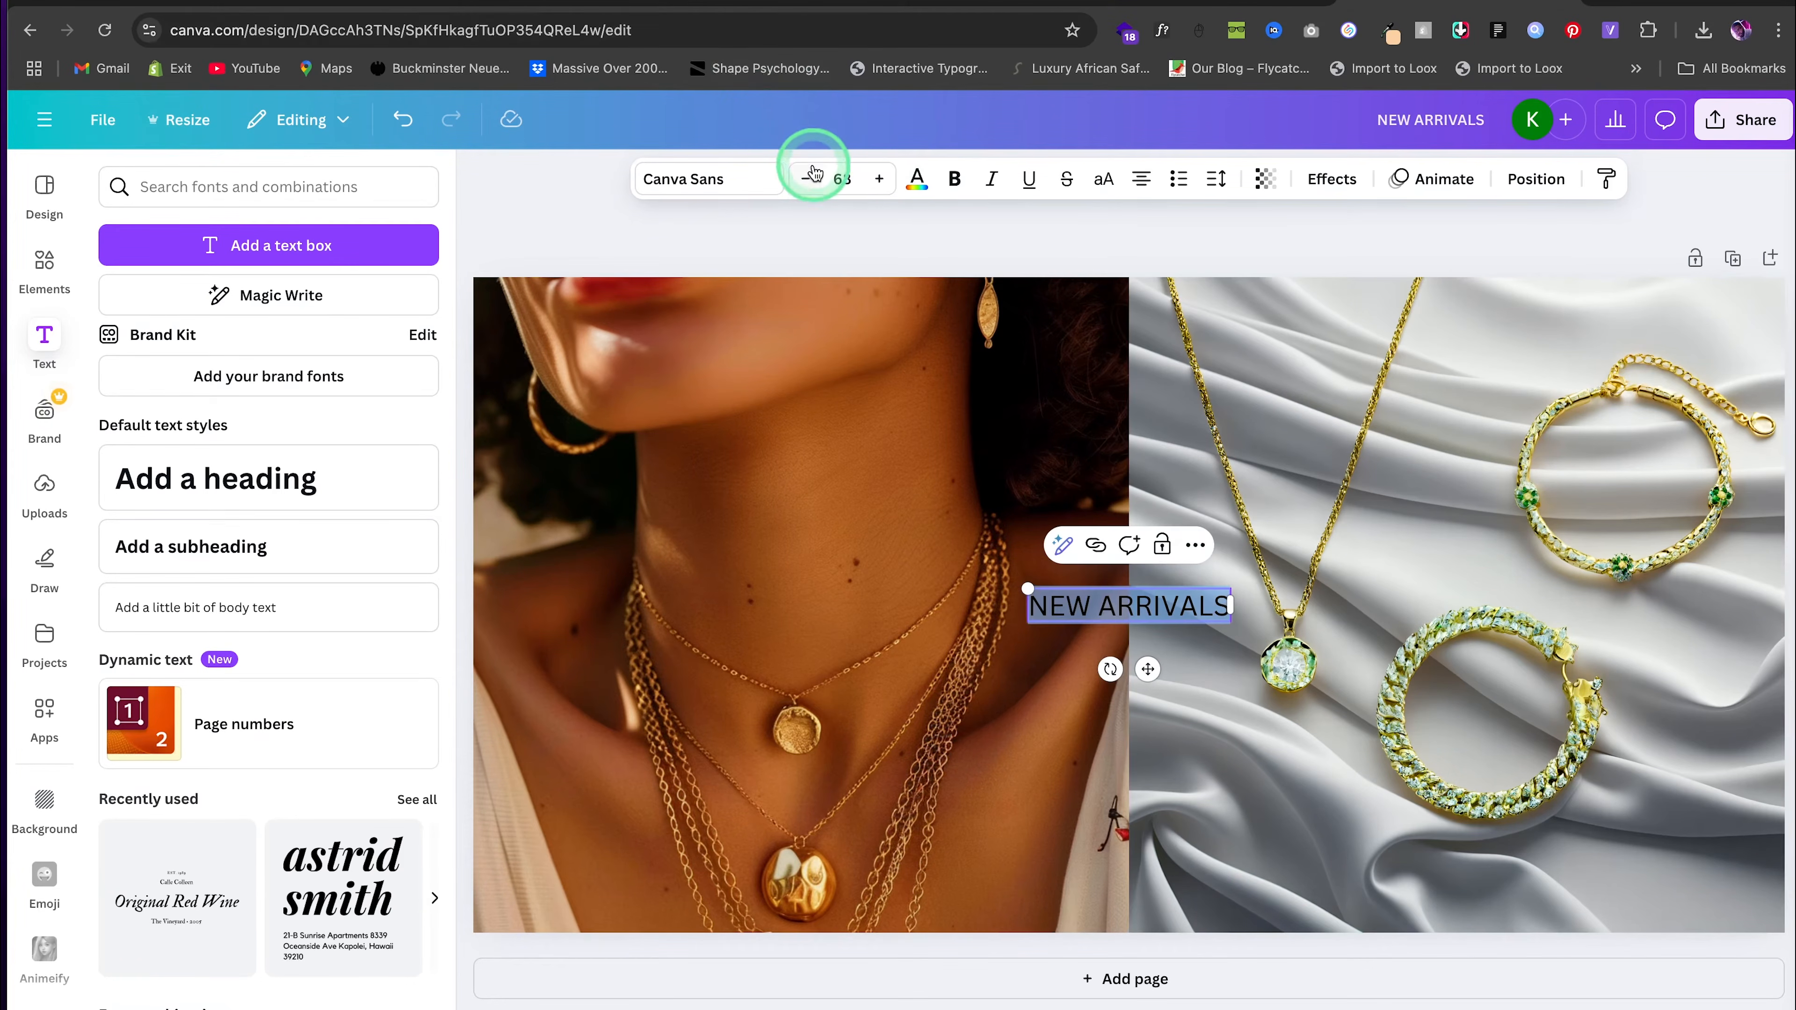
click(841, 178)
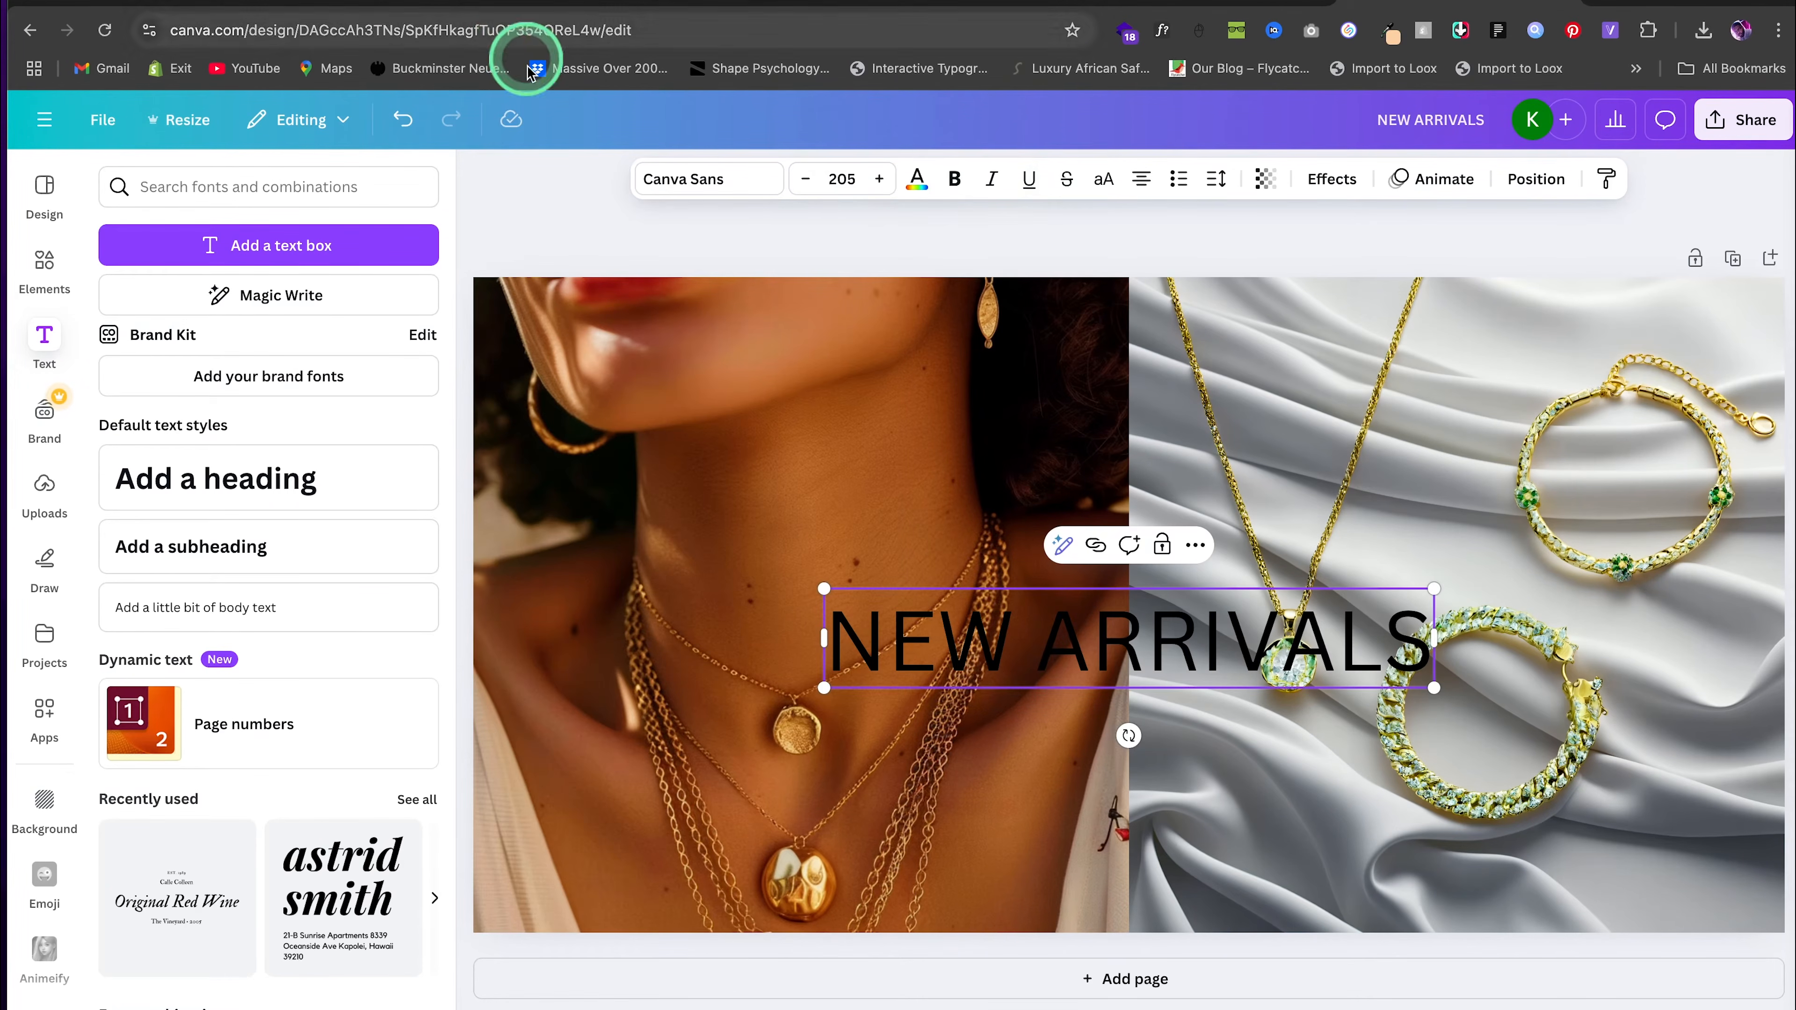
Set the NEW ARRIVALS text in white Black Mango and move it up to just above the banner's middle
click(679, 181)
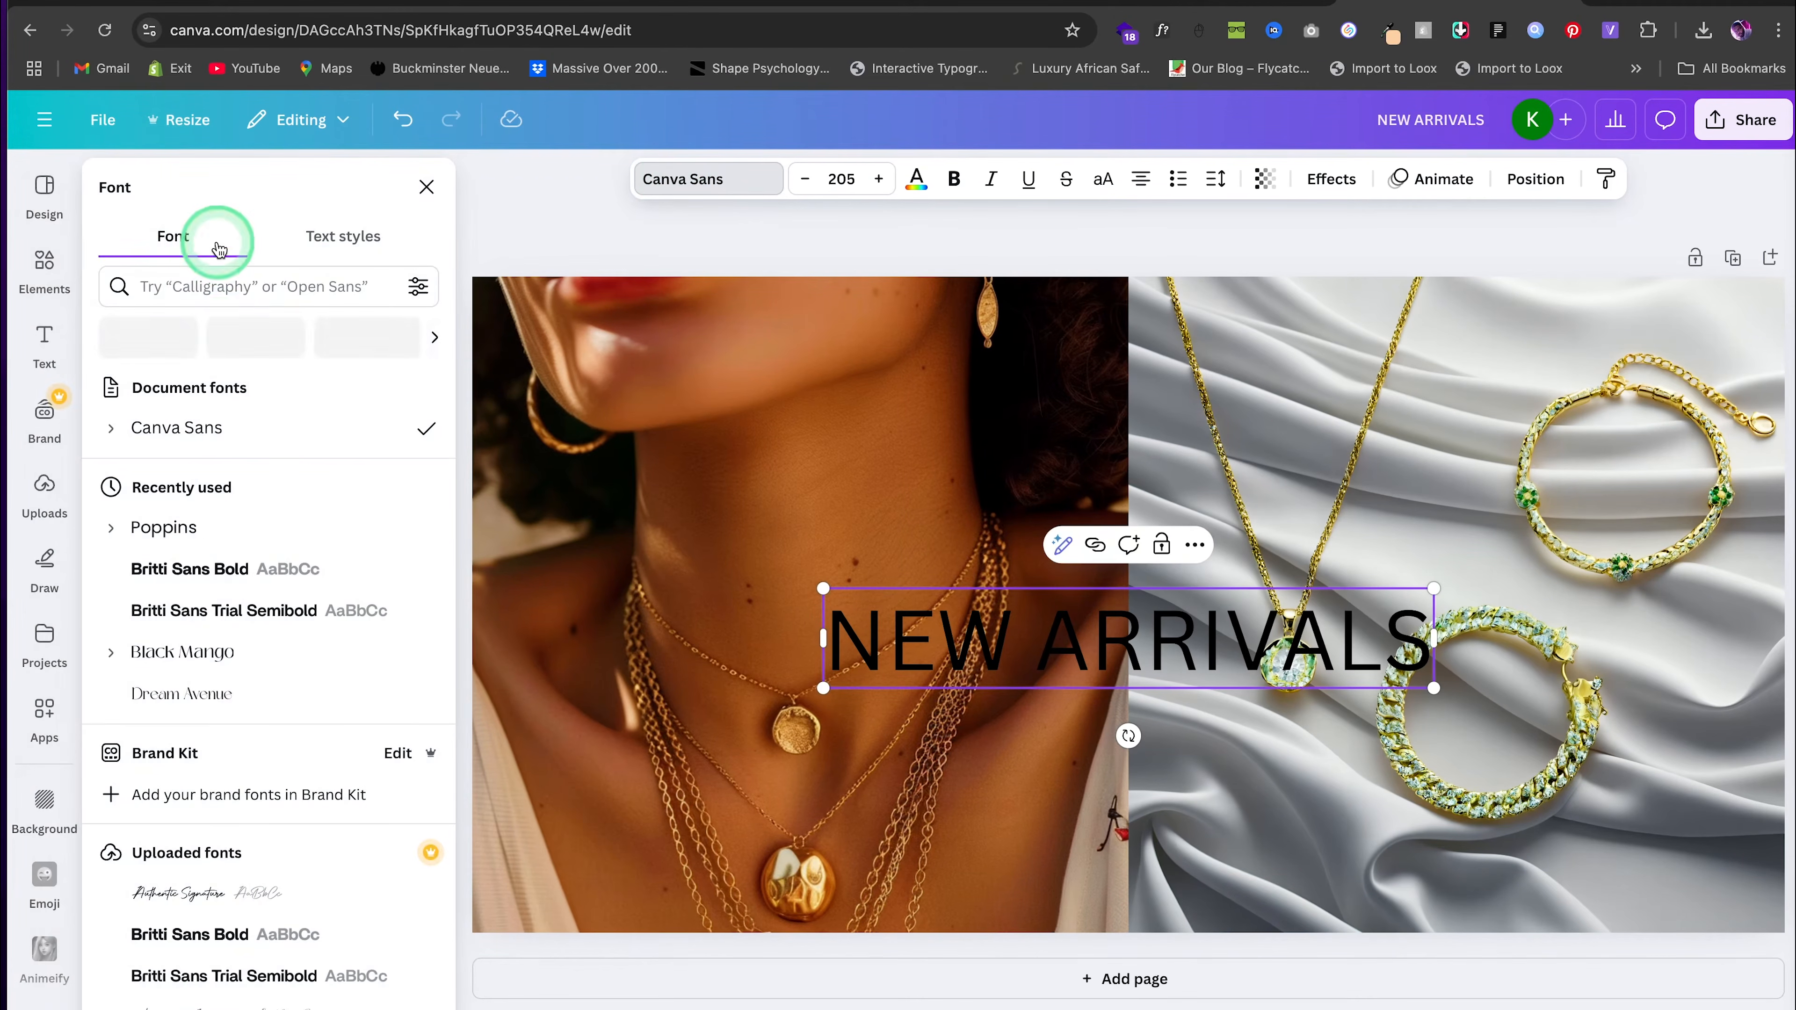
click(182, 263)
text(Black Mango)
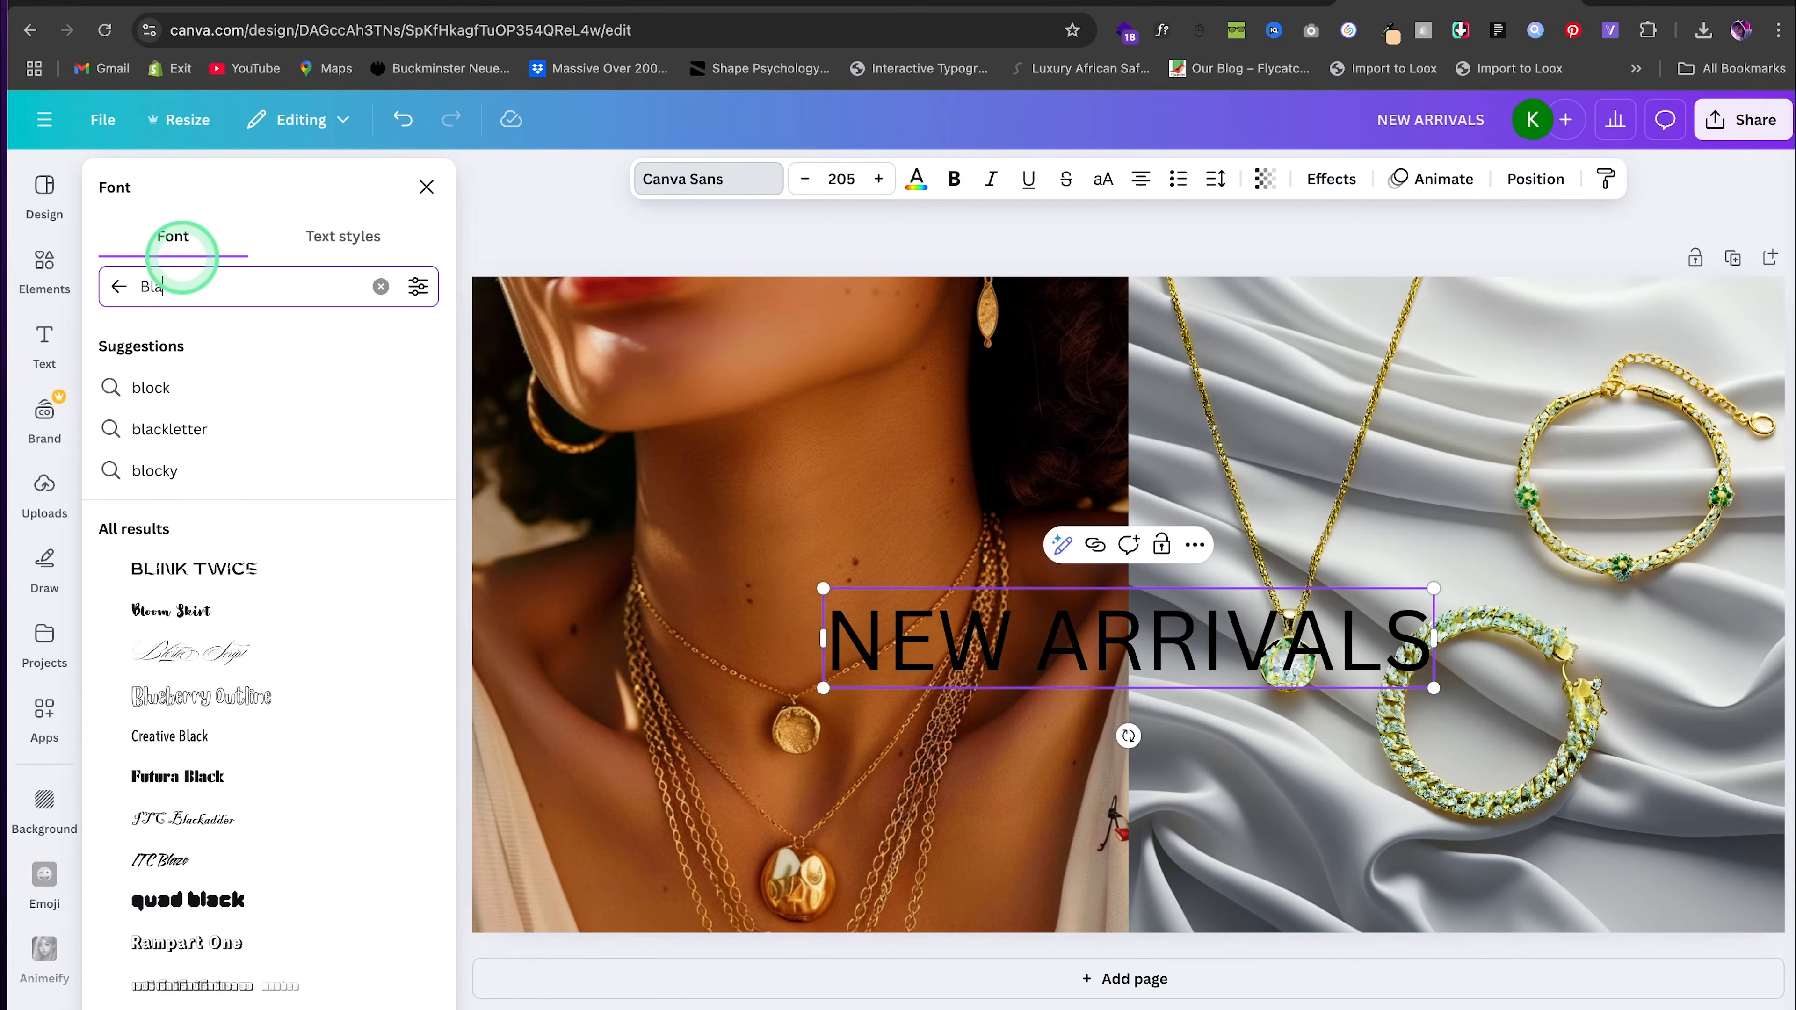
click(208, 573)
click(916, 179)
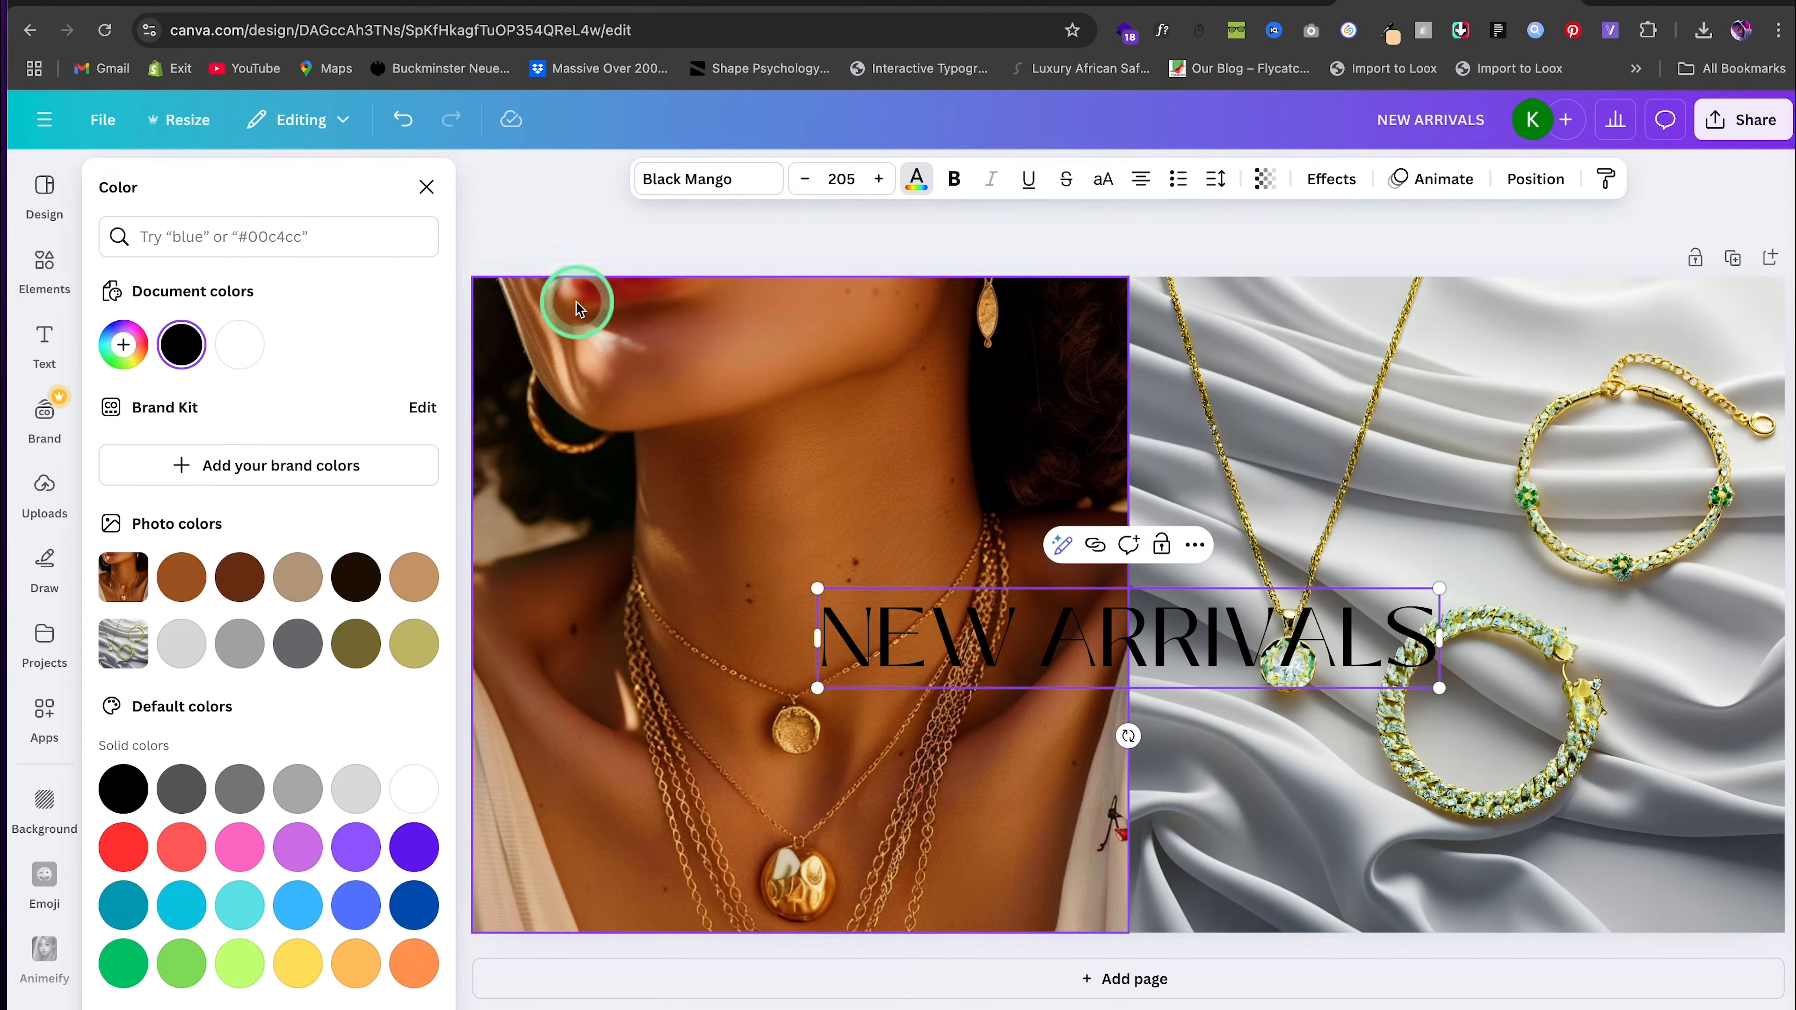
click(244, 350)
drag(1139, 626, 1138, 508)
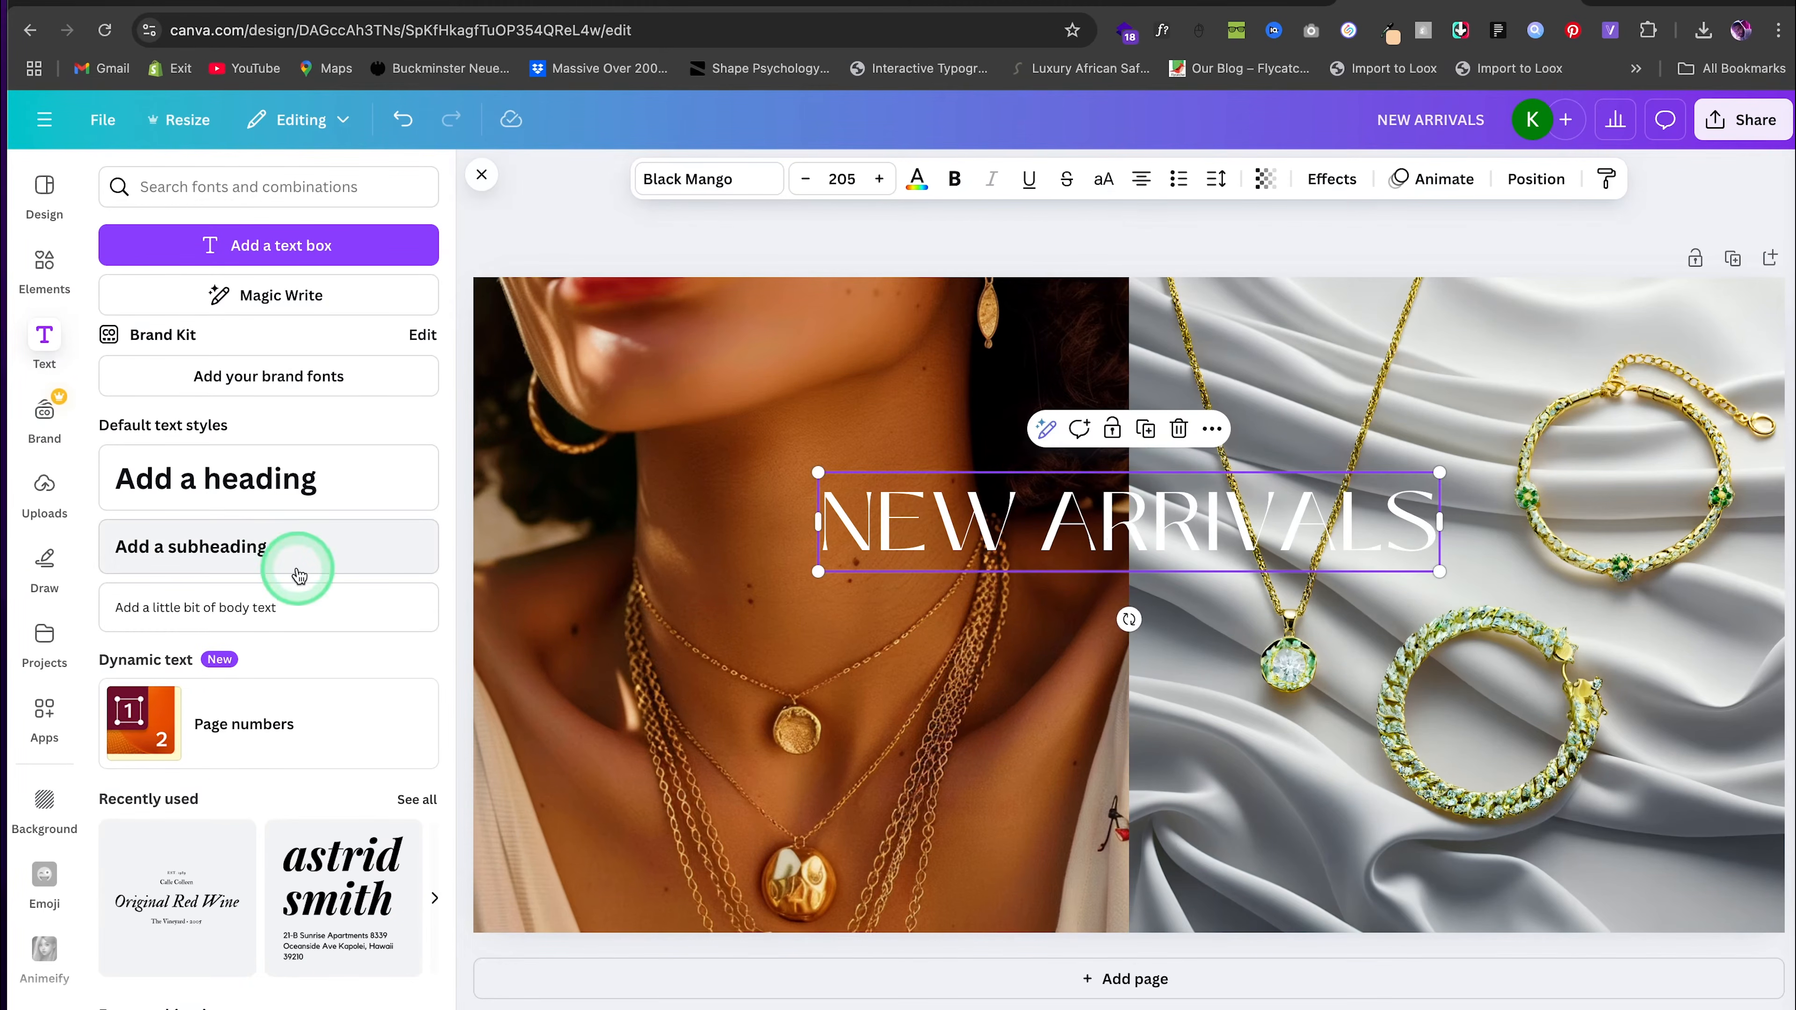
Add a second body text box reading "SHOP THE COLLECTION" directly beneath the NEW ARRIVALS heading
click(282, 608)
double_click(1228, 588)
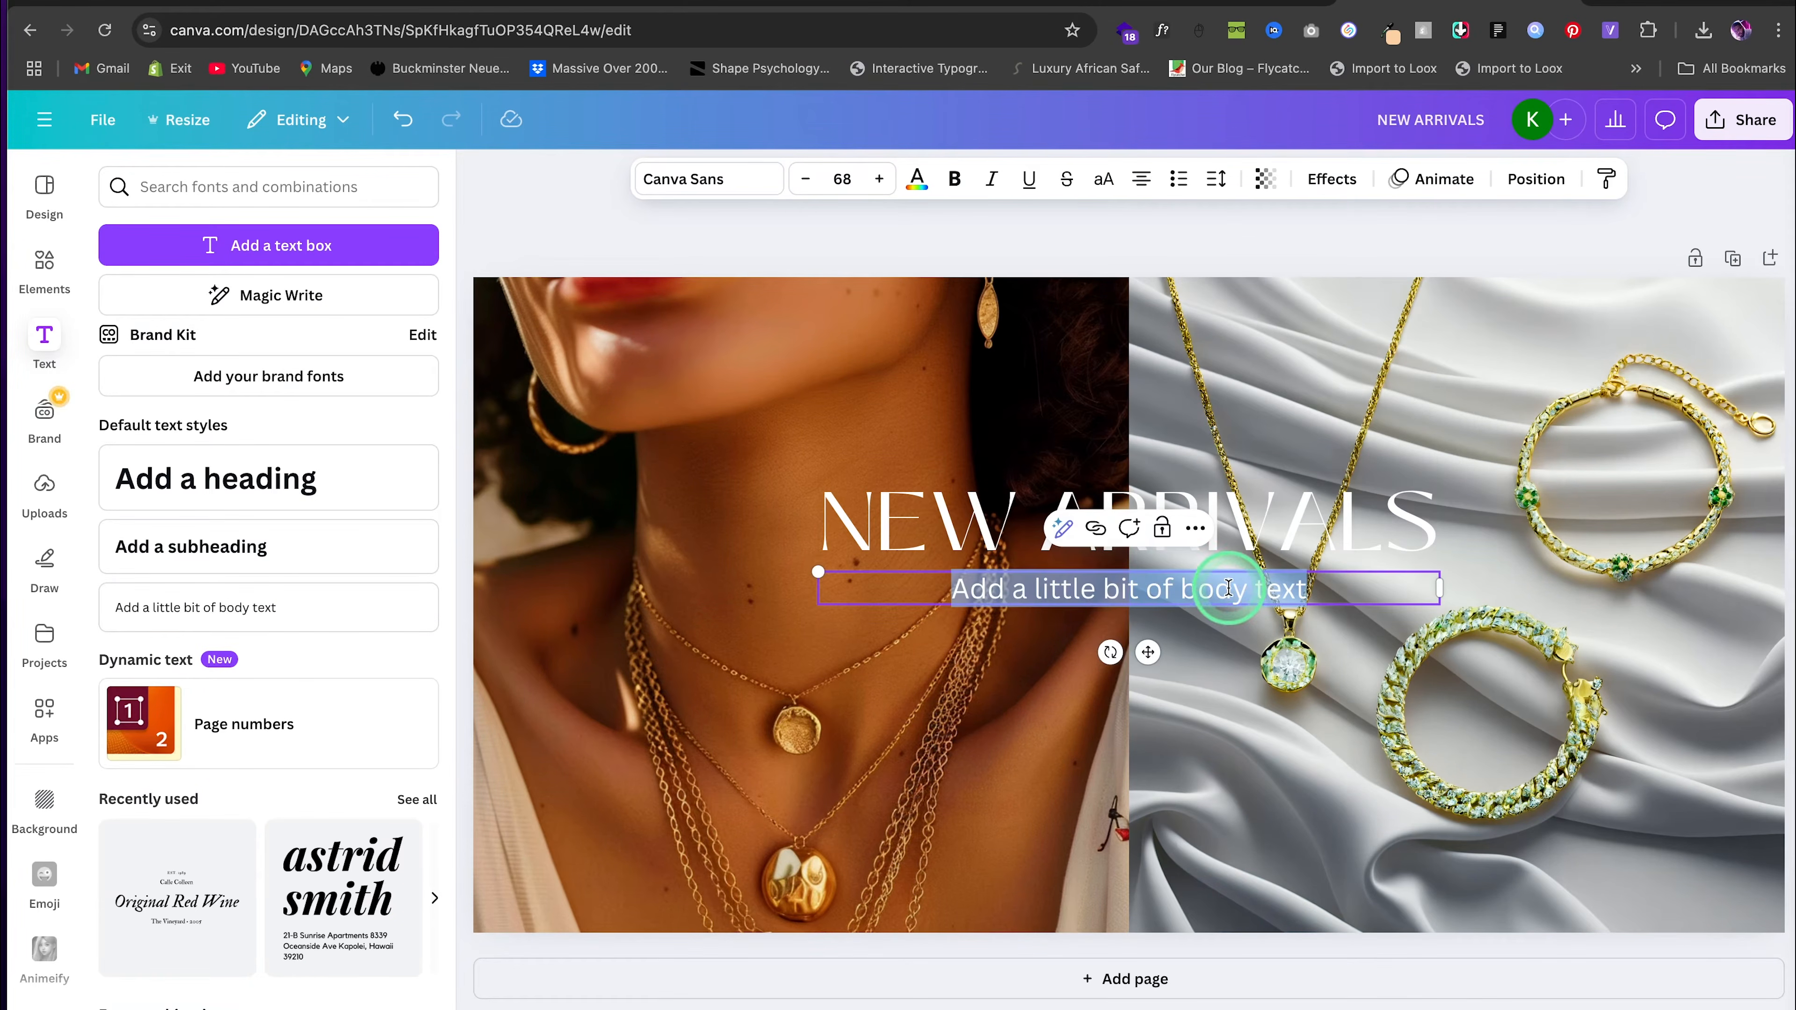
text(SHOP THE COL)
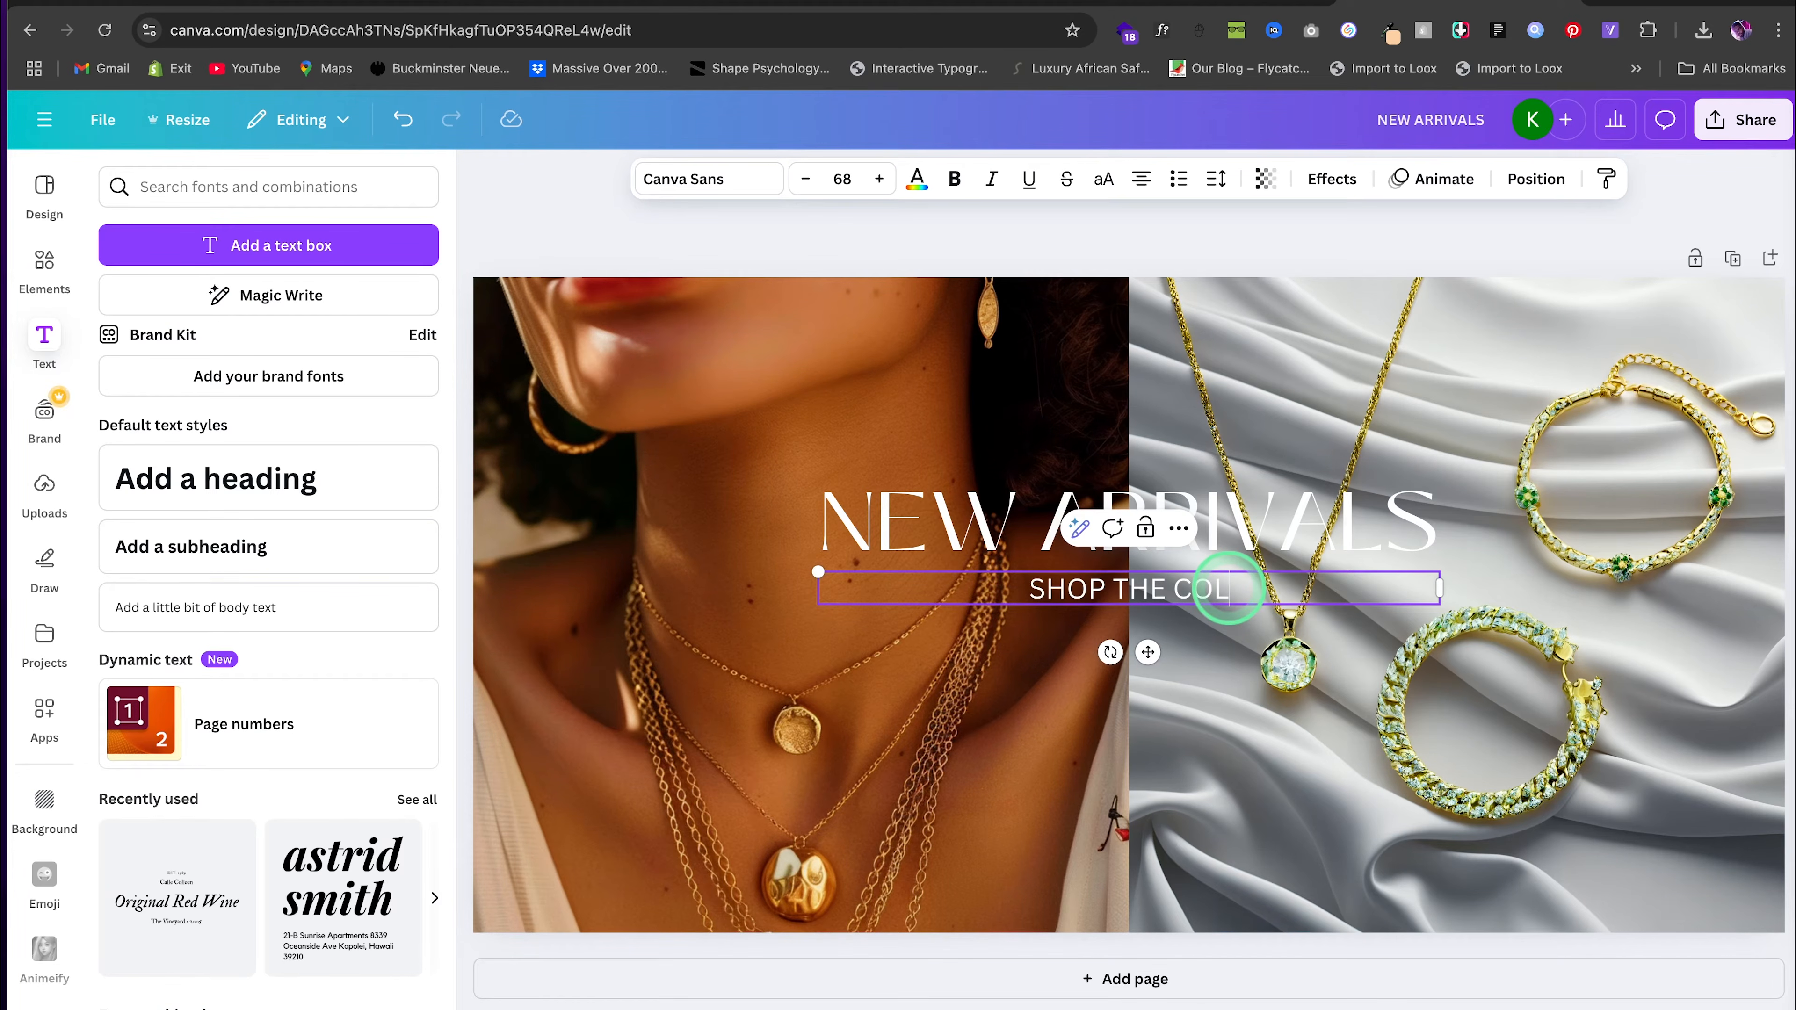
text(LECTION)
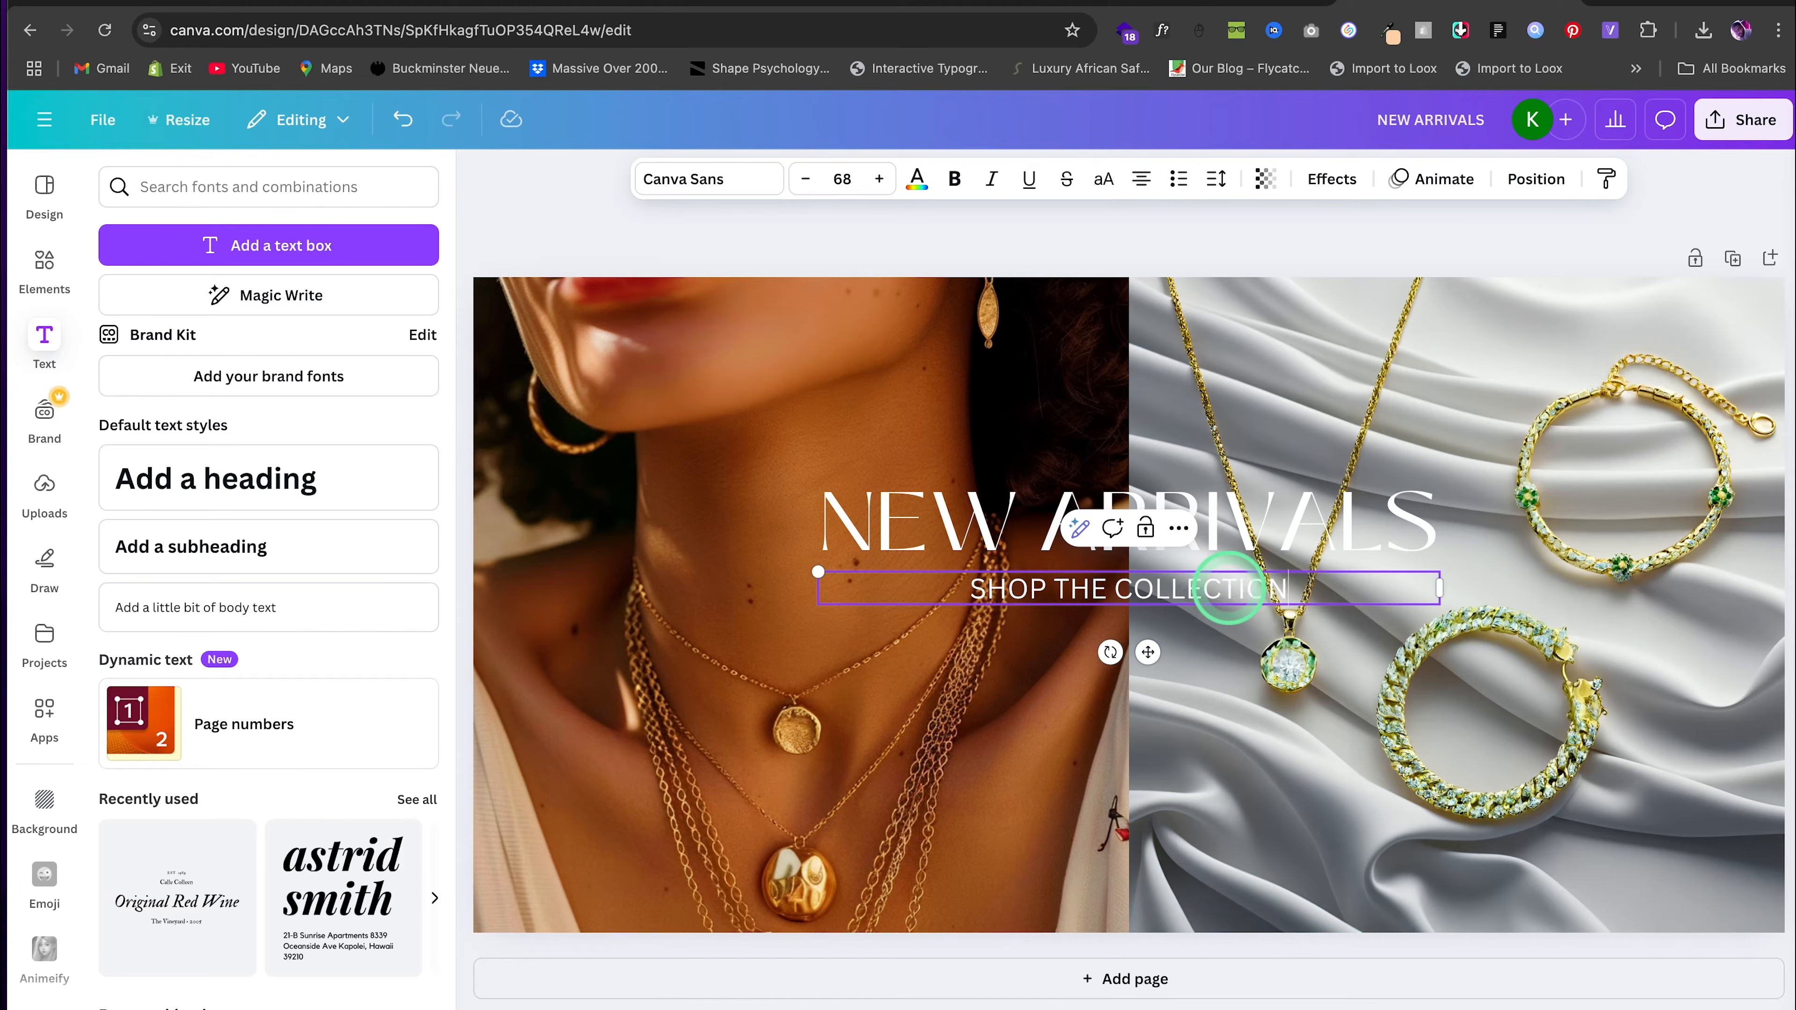
key(Escape)
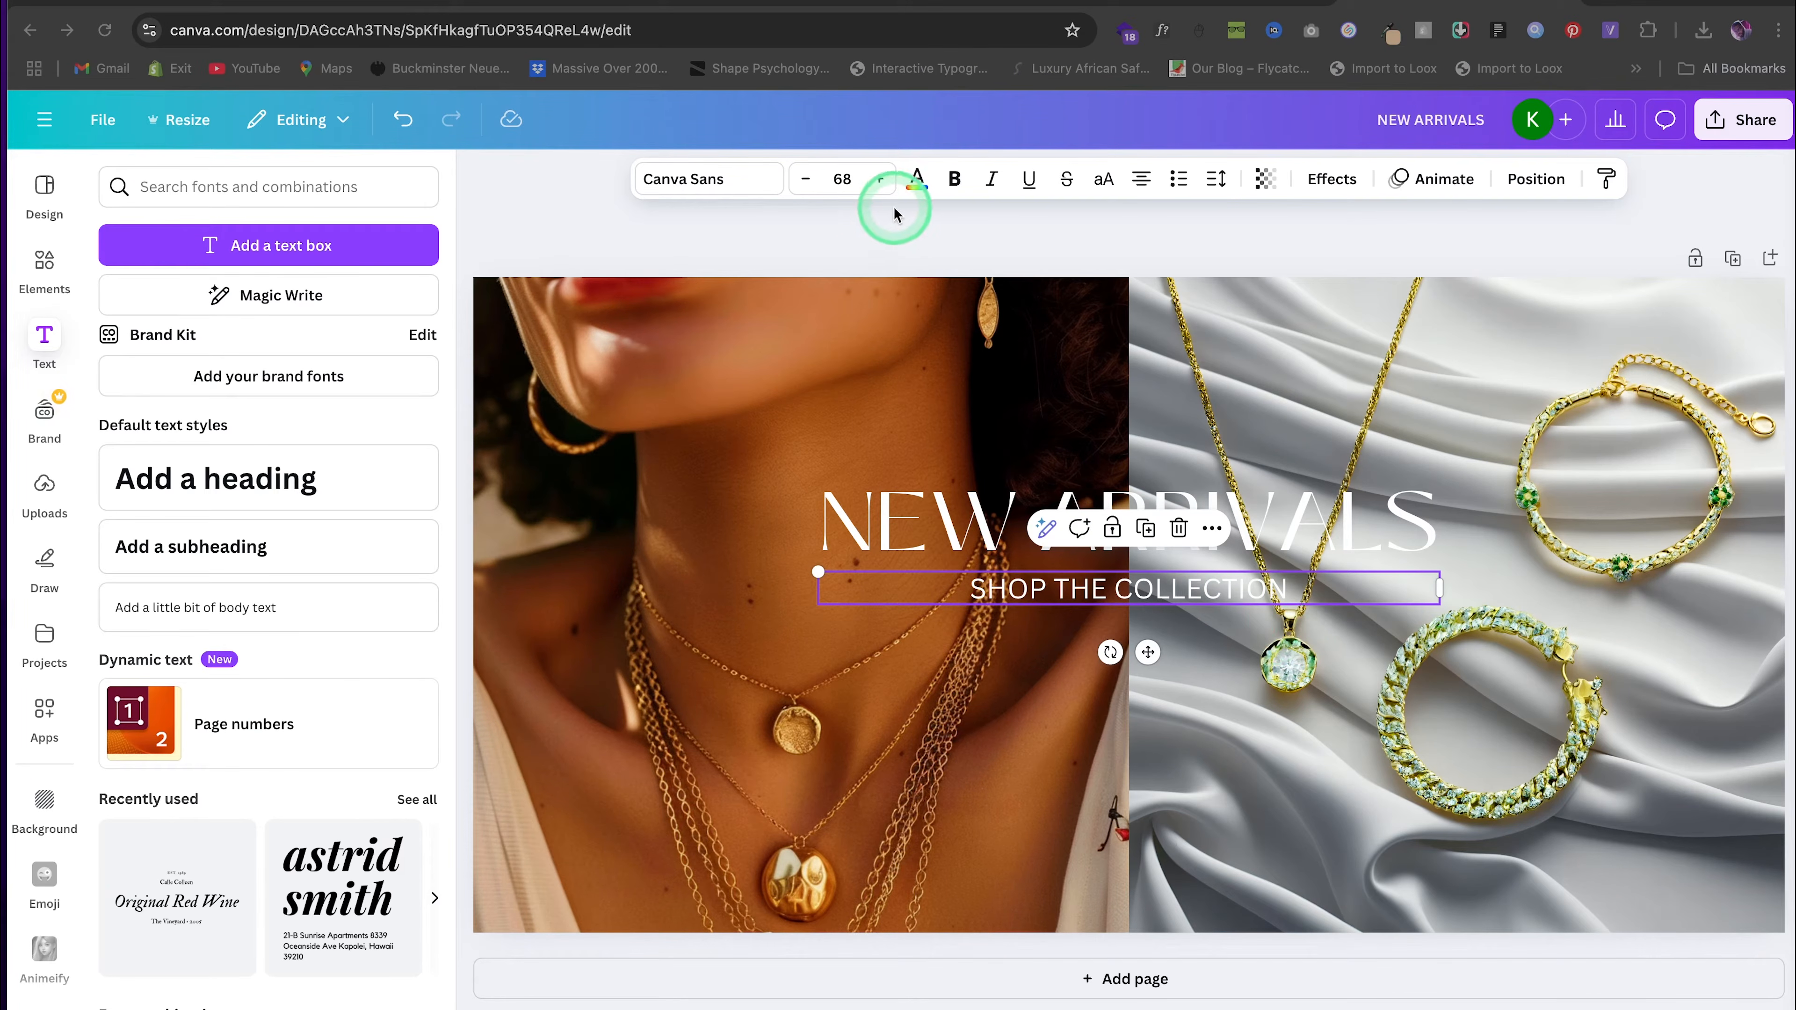
Set the SHOP THE COLLECTION text to font size 107 and the Darker Grotesque font
click(842, 179)
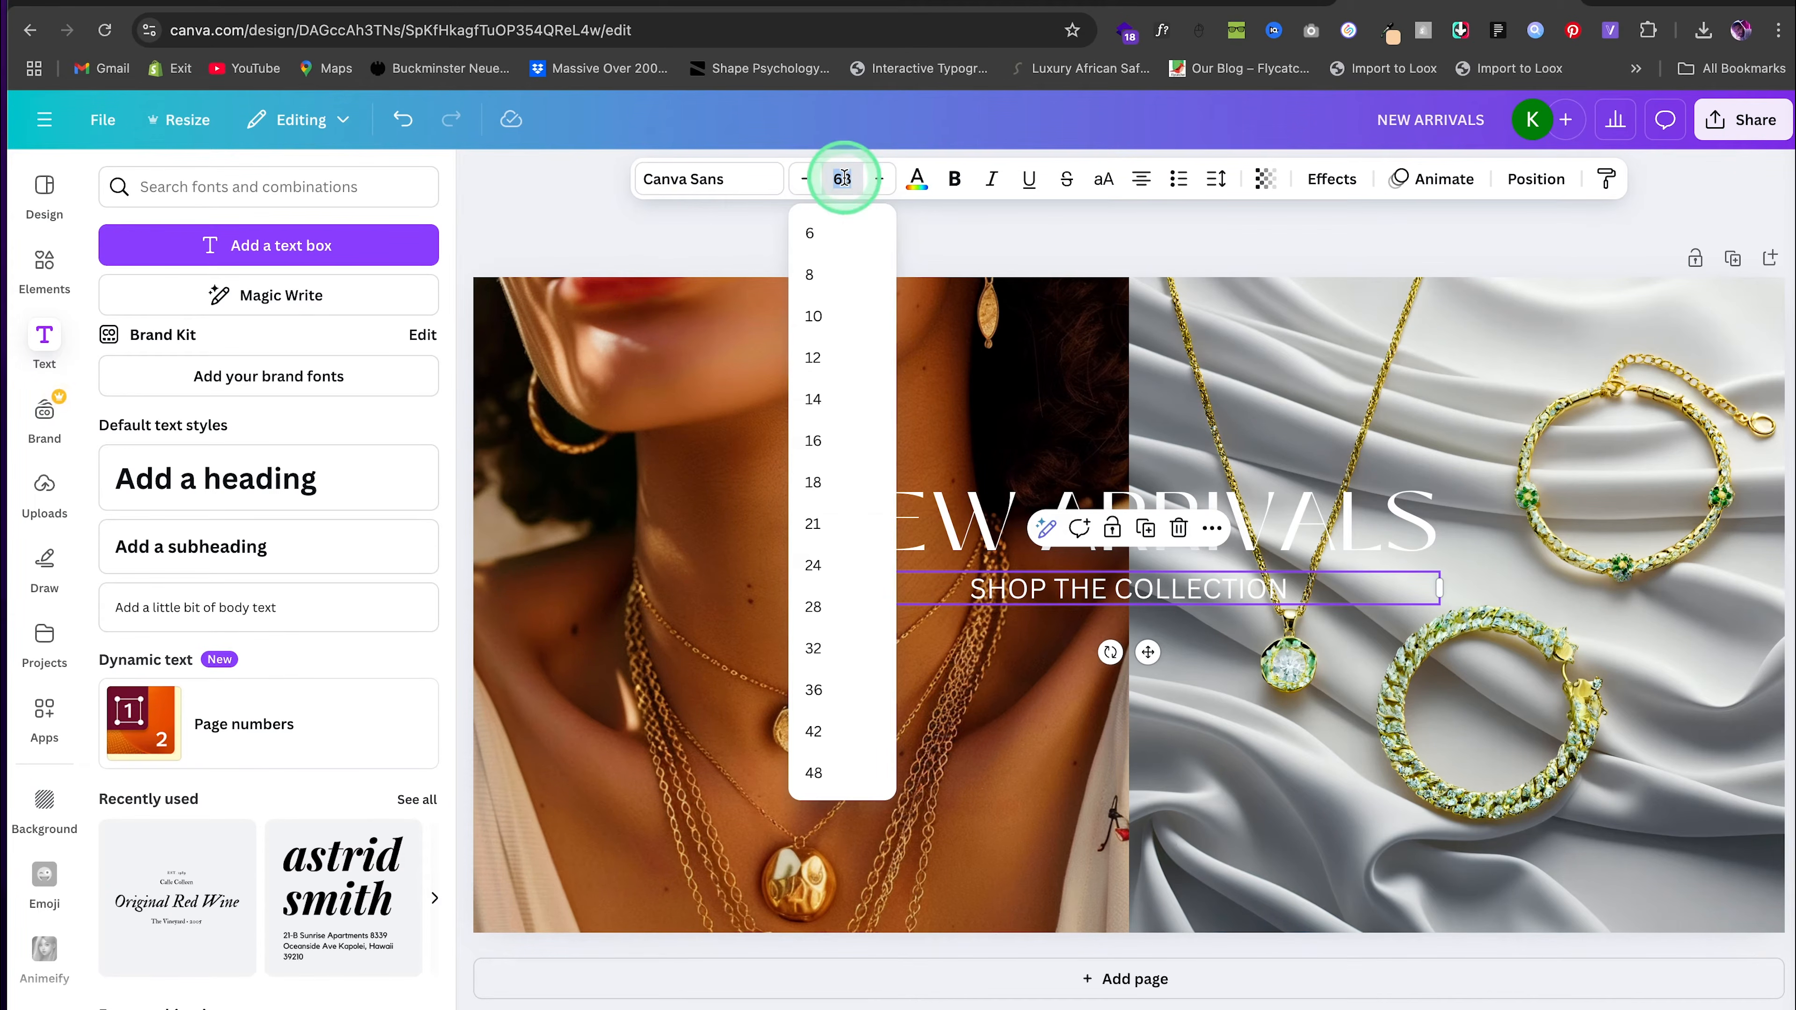
text(107)
key(Return)
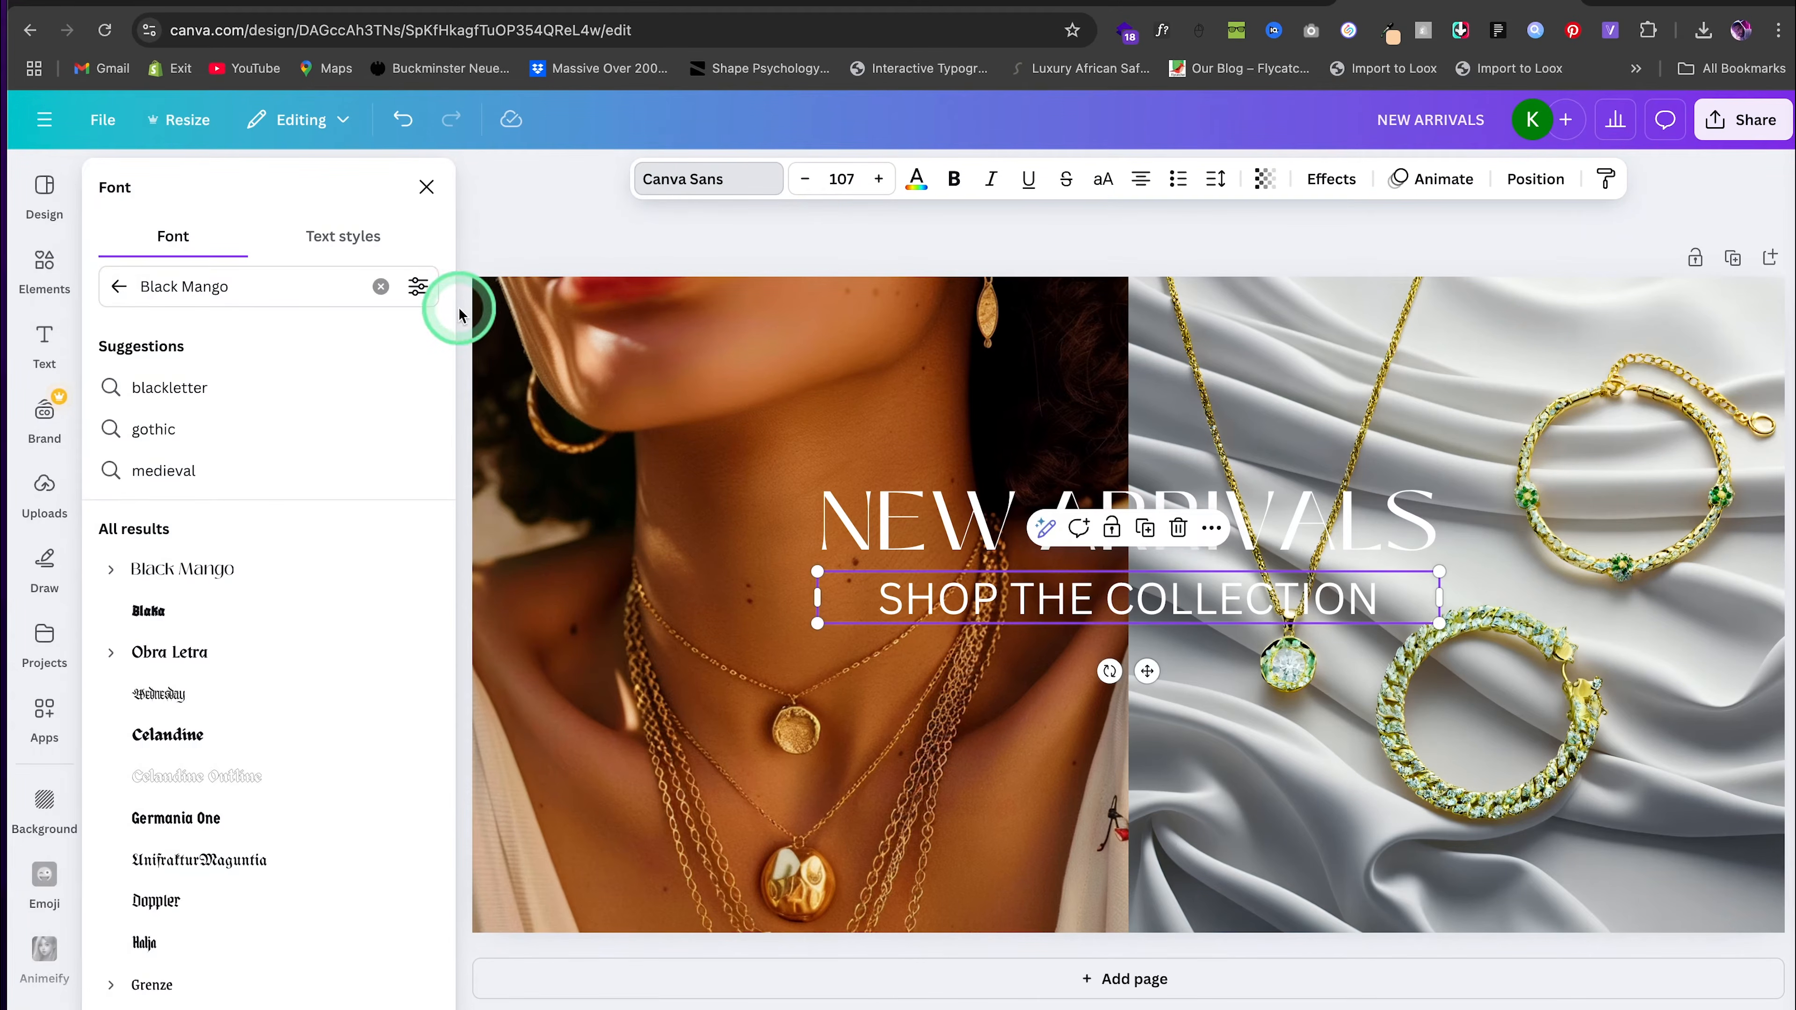
triple_click(325, 292)
text(Darker)
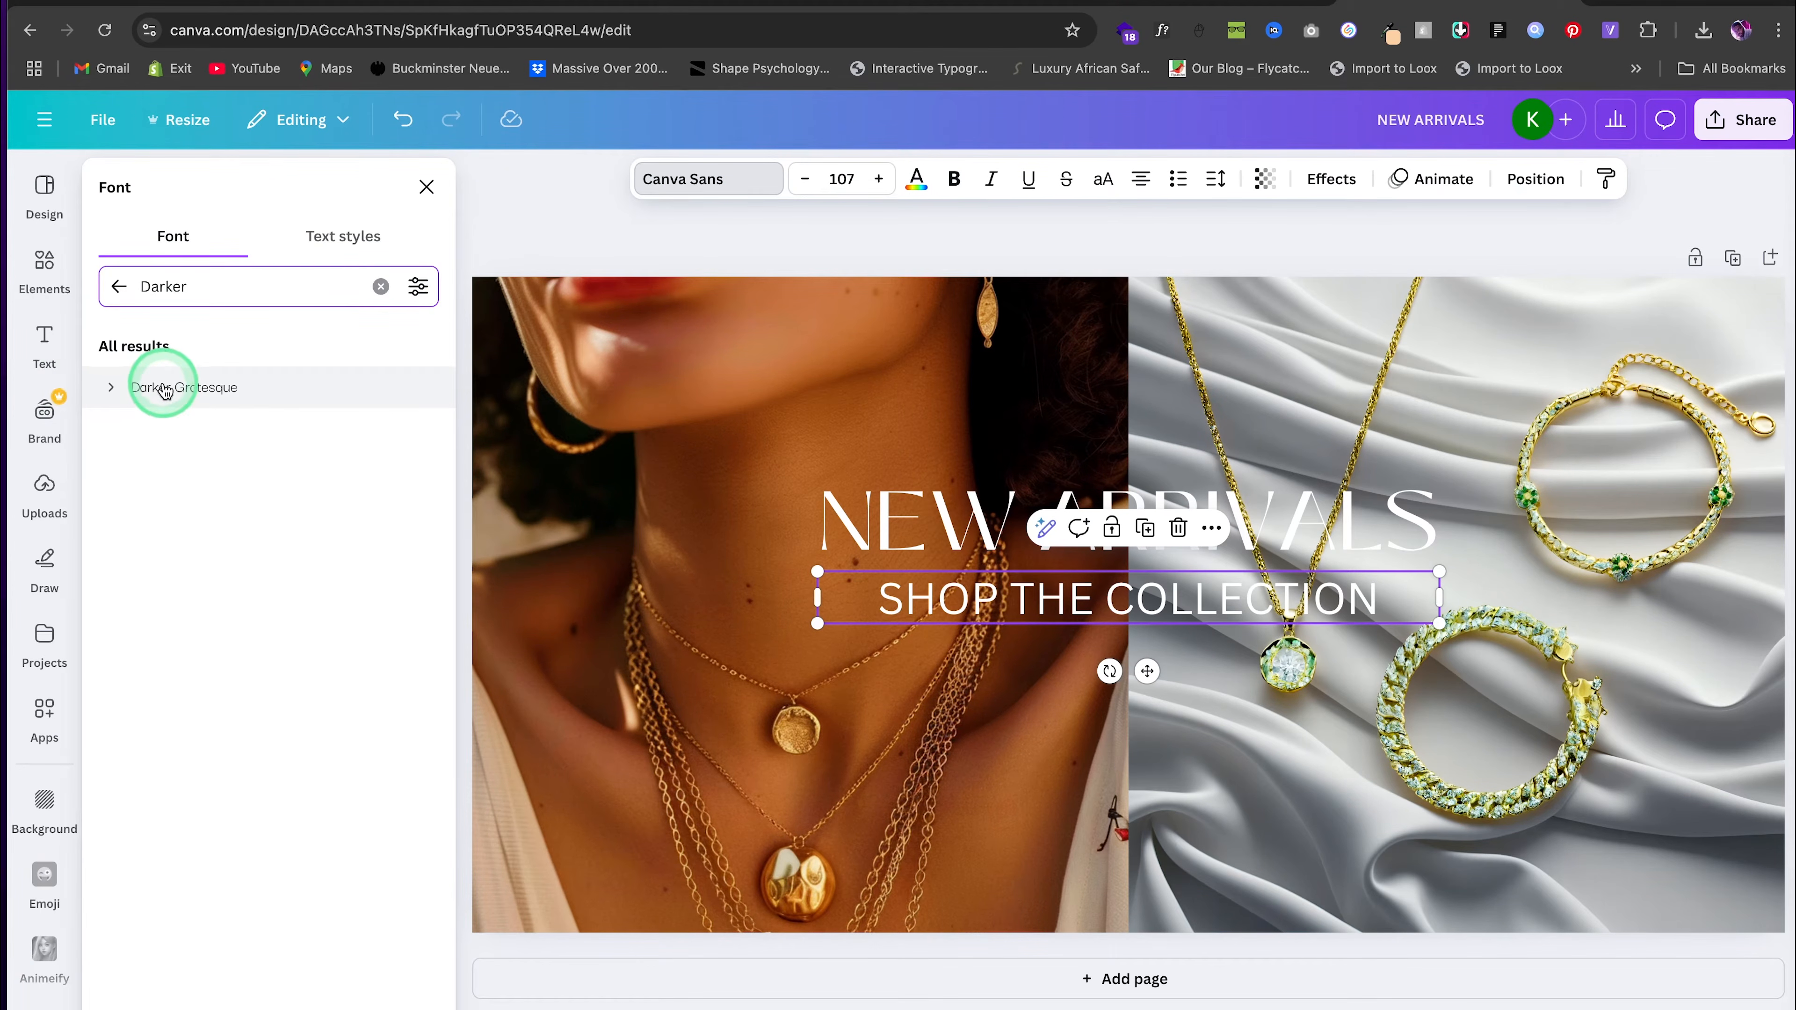
click(164, 389)
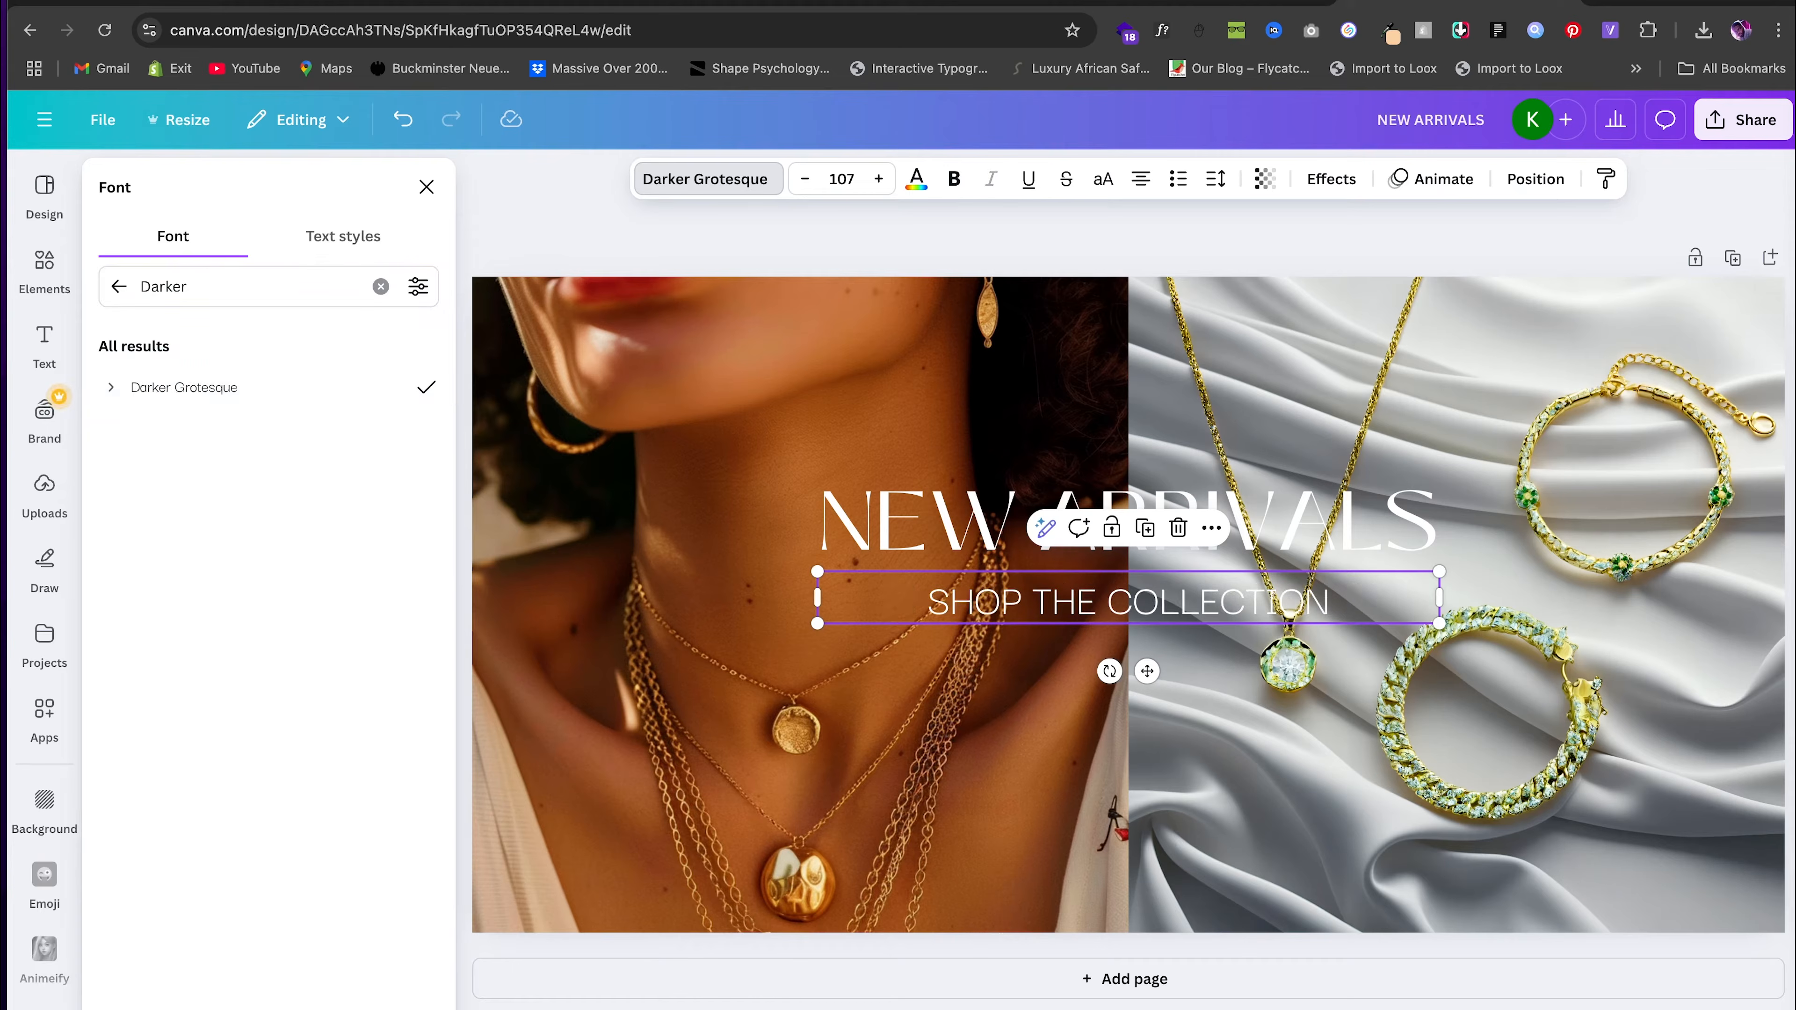
Apply the Lift text effect to both the NEW ARRIVALS heading and the SHOP THE COLLECTION line
click(1322, 530)
click(1329, 178)
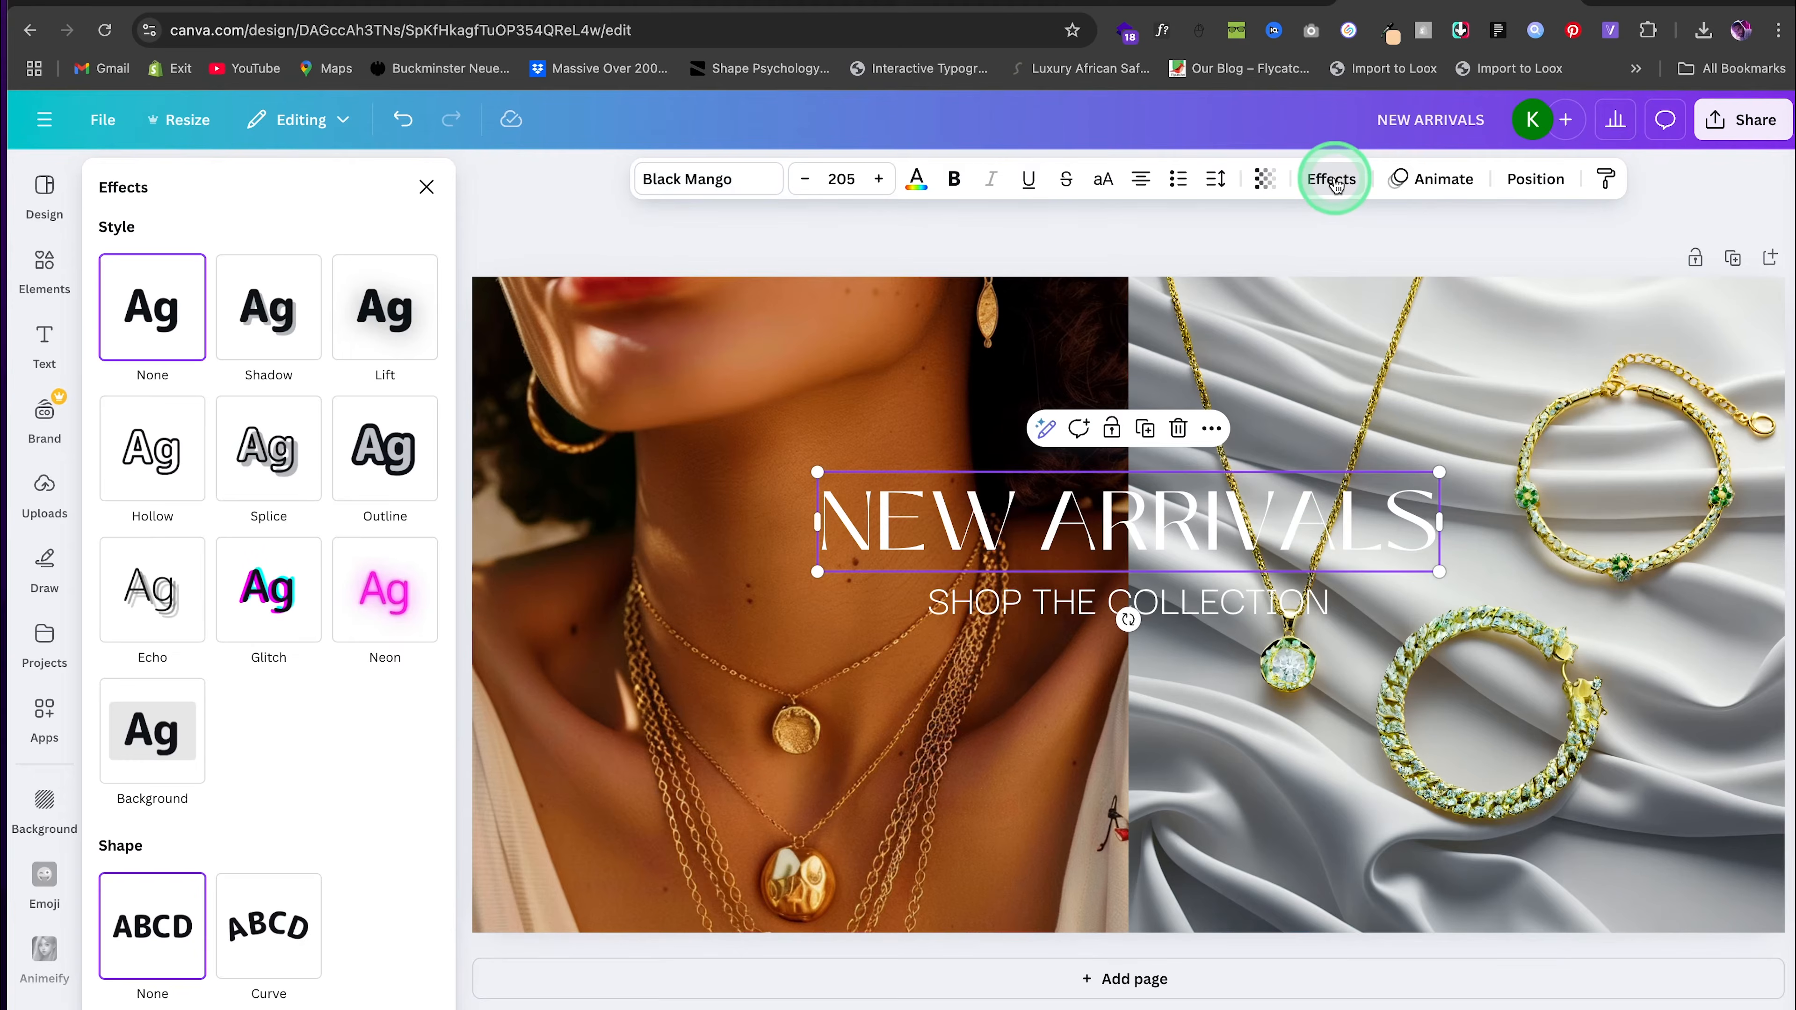
click(363, 311)
click(1209, 601)
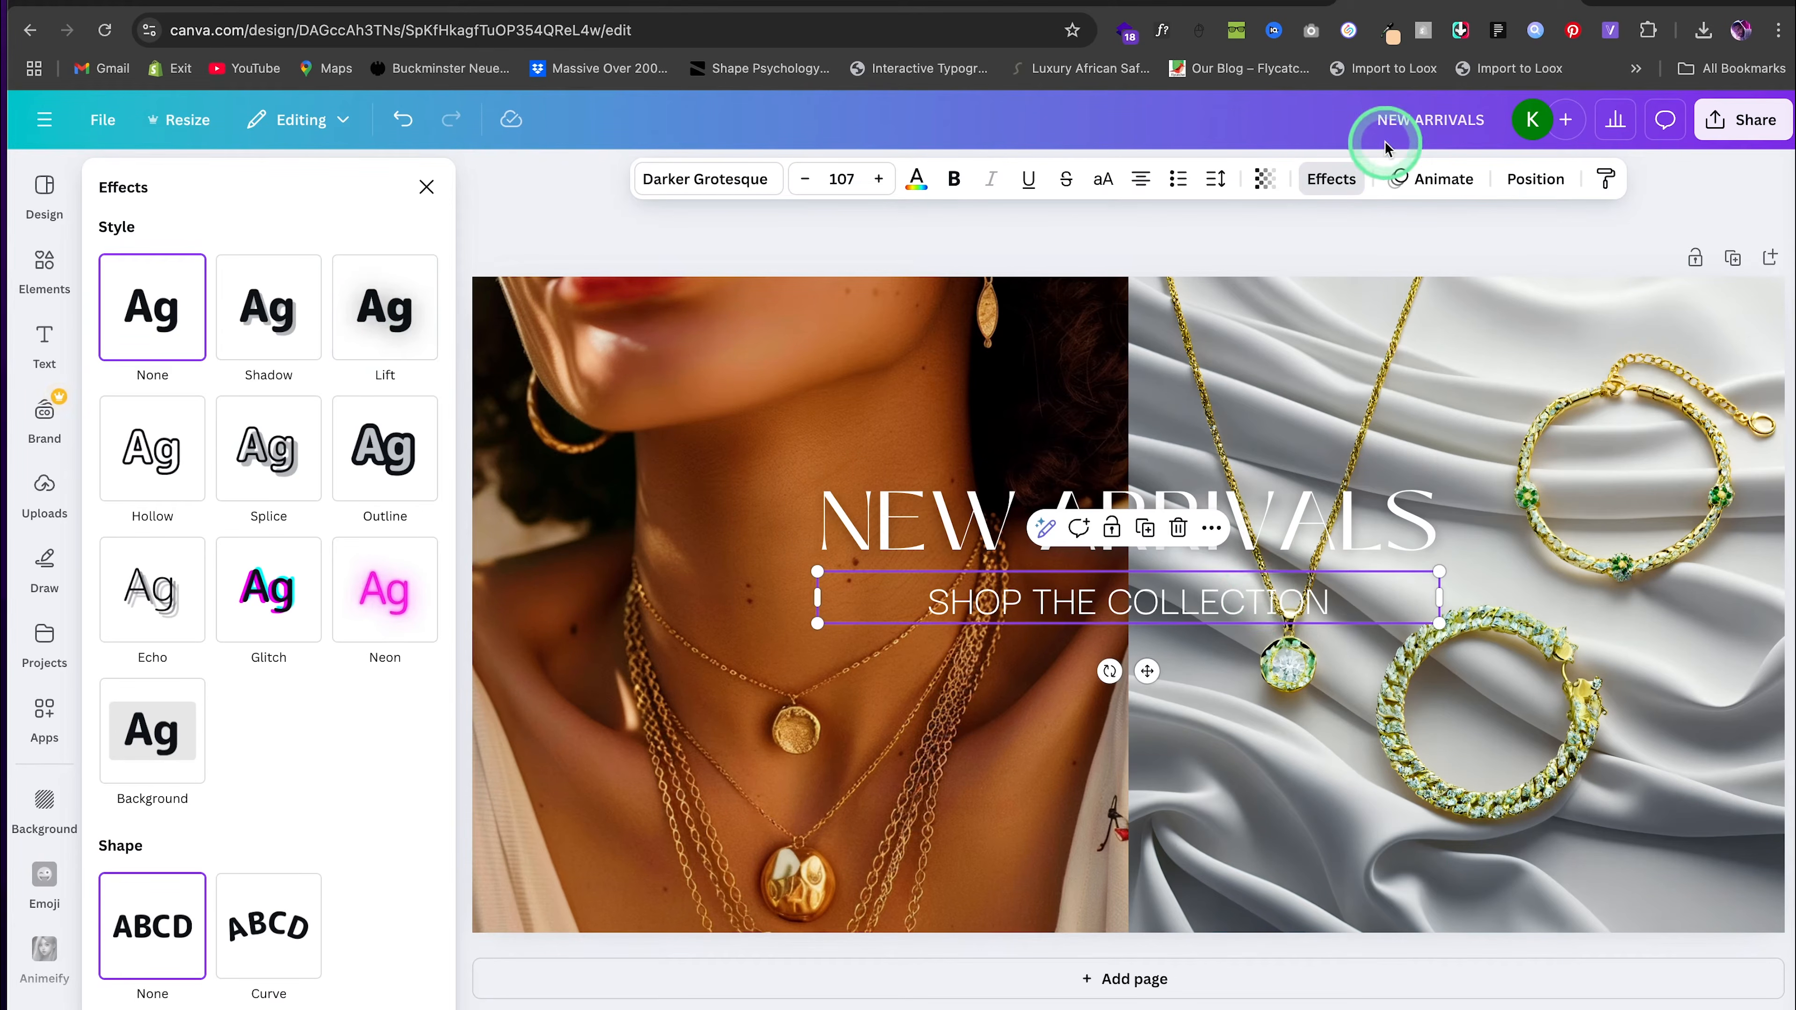
click(421, 313)
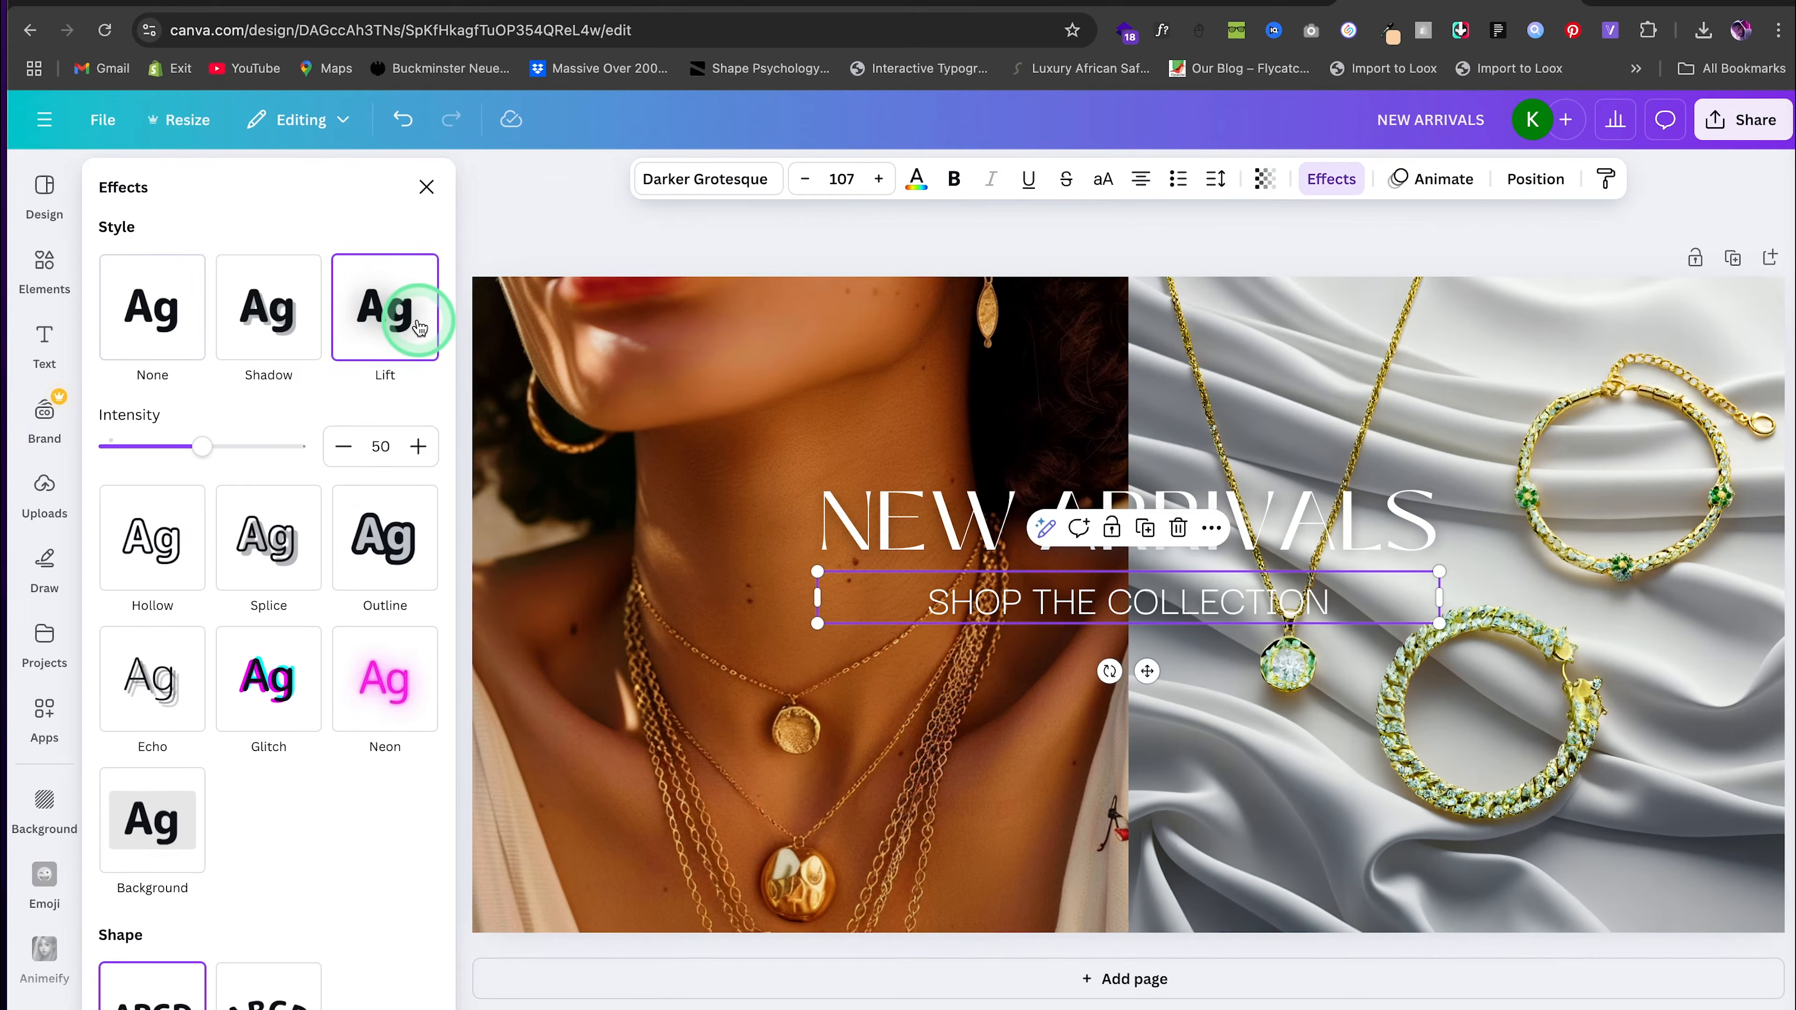
click(1340, 733)
click(1272, 600)
shift+click(1245, 541)
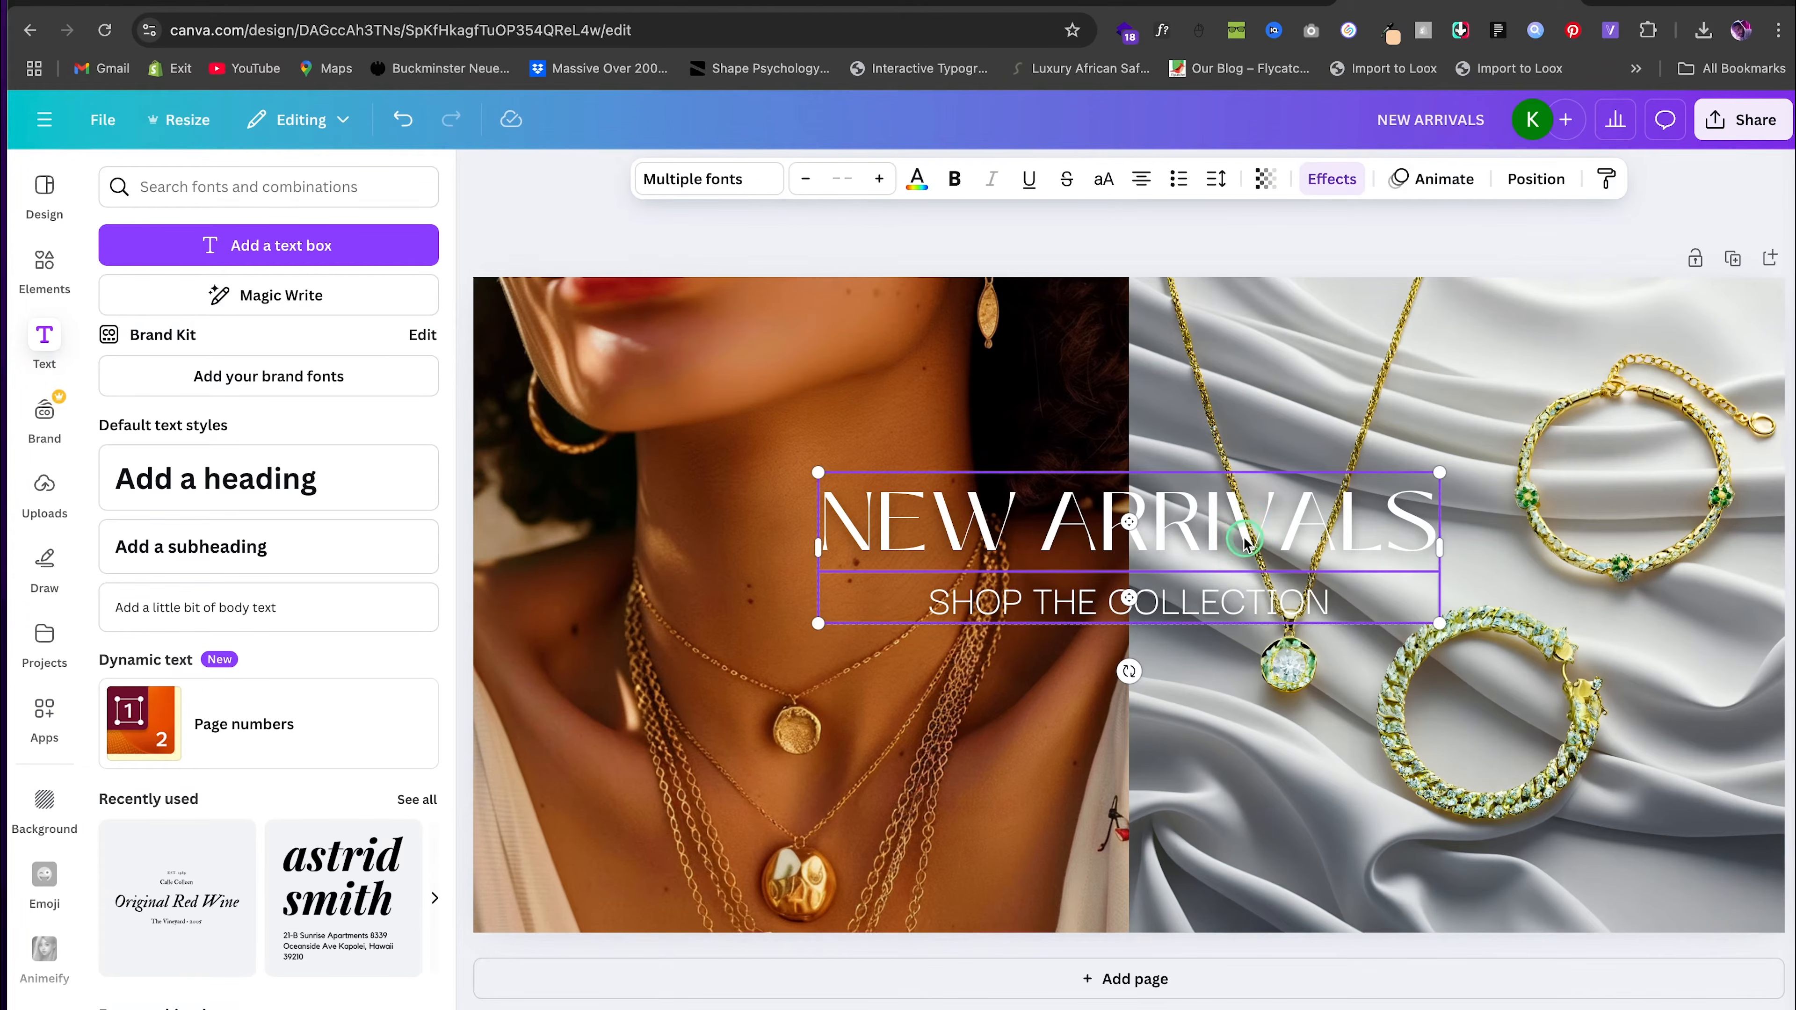
click(1535, 178)
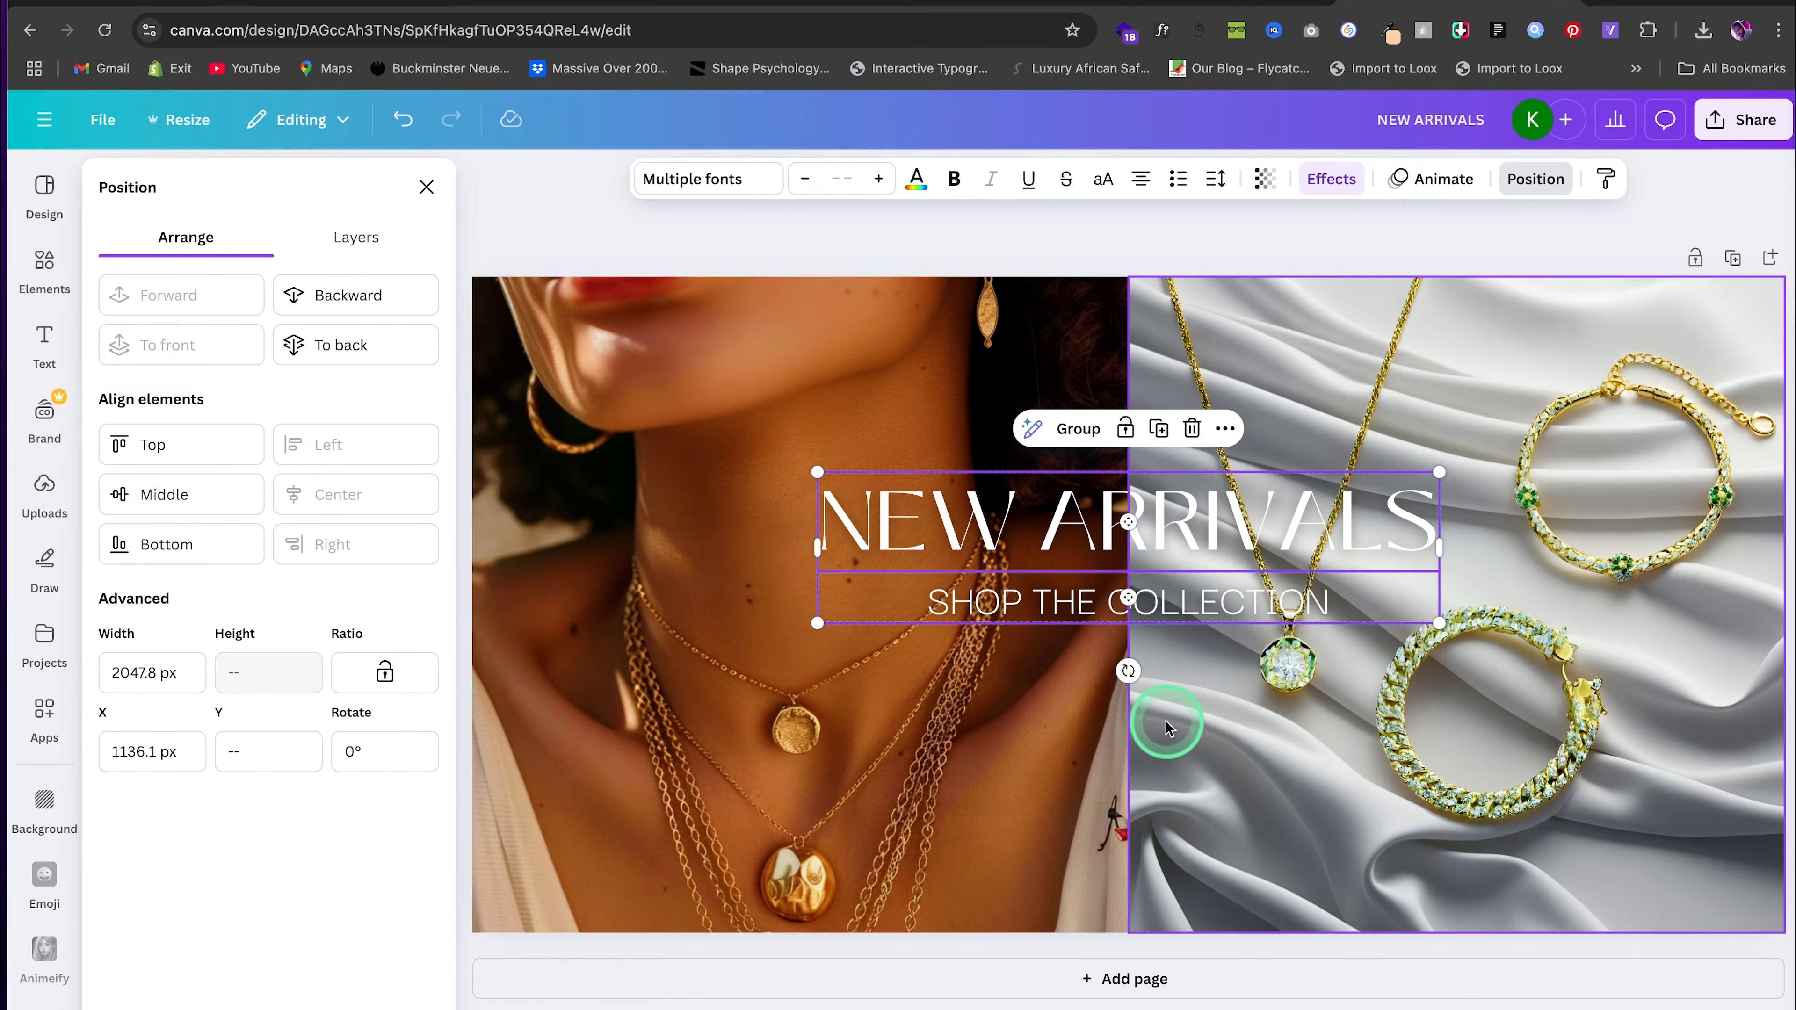
click(1241, 722)
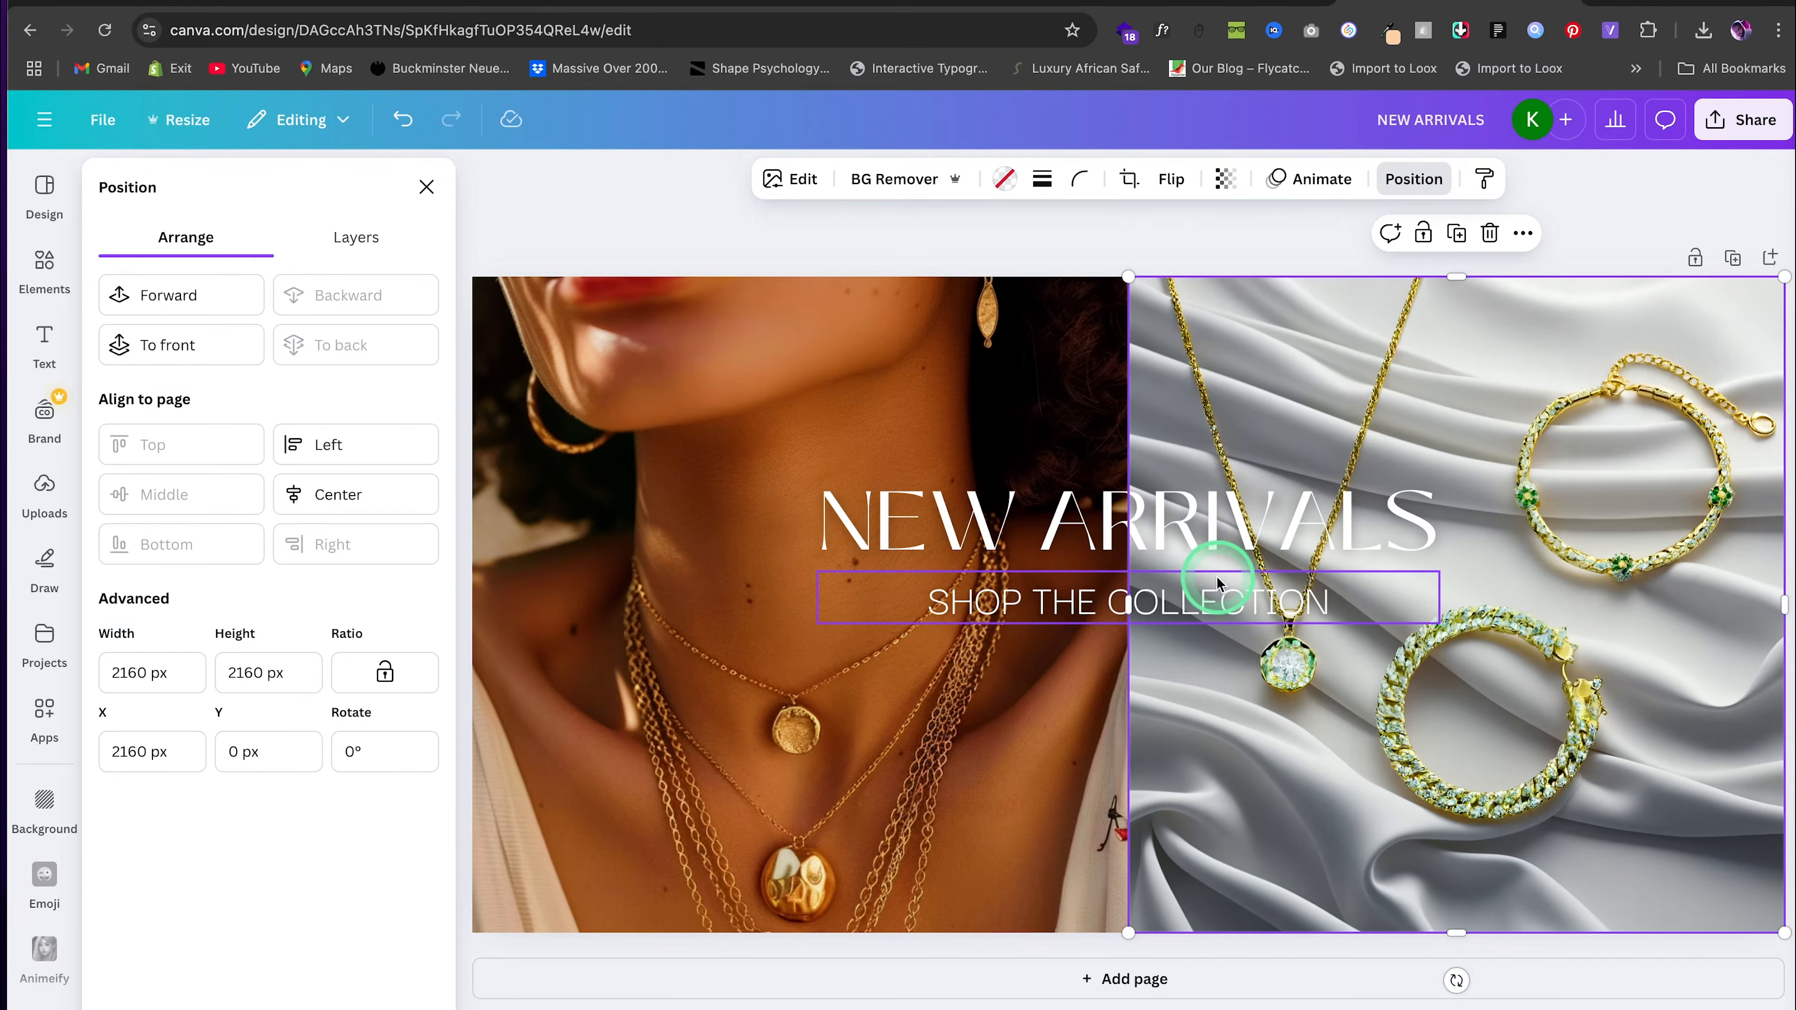
Download the finished banner design as a PNG file
click(1730, 133)
click(1435, 524)
click(854, 565)
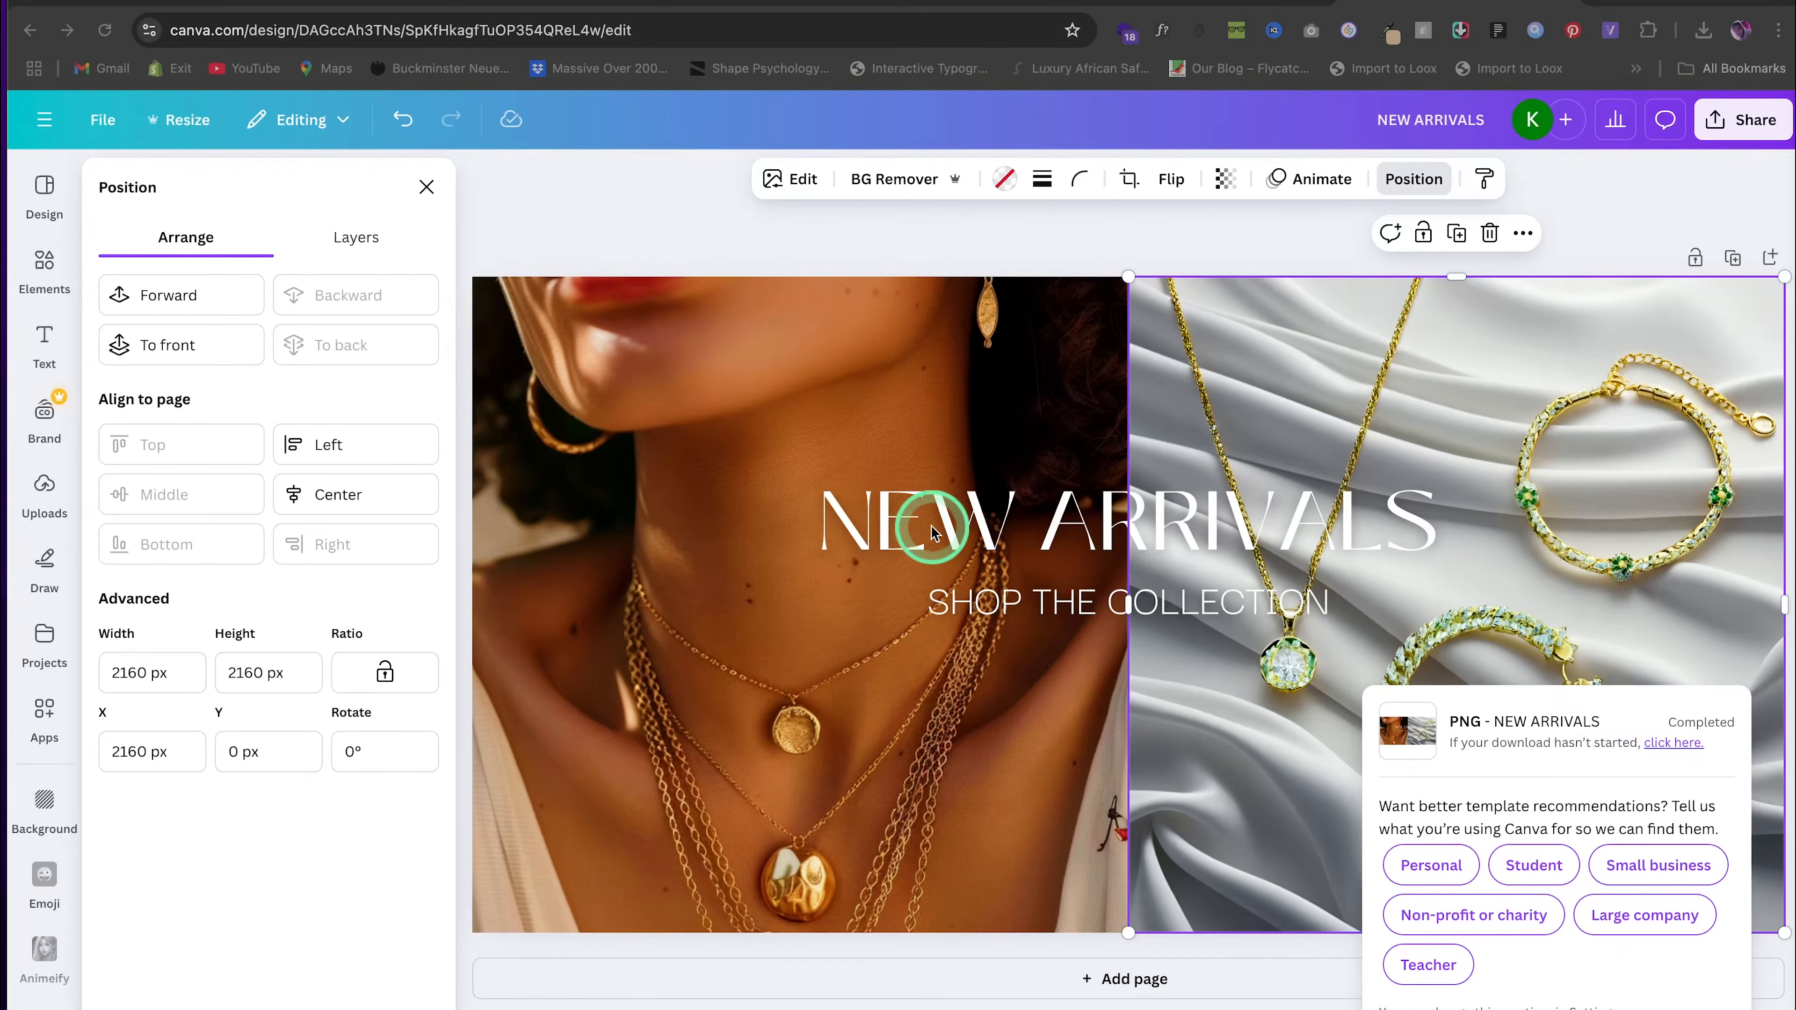
Switch to the Shopify theme editor, upload NEW_ARRIVALS.png as the slide's image and save the theme
click(1153, 3)
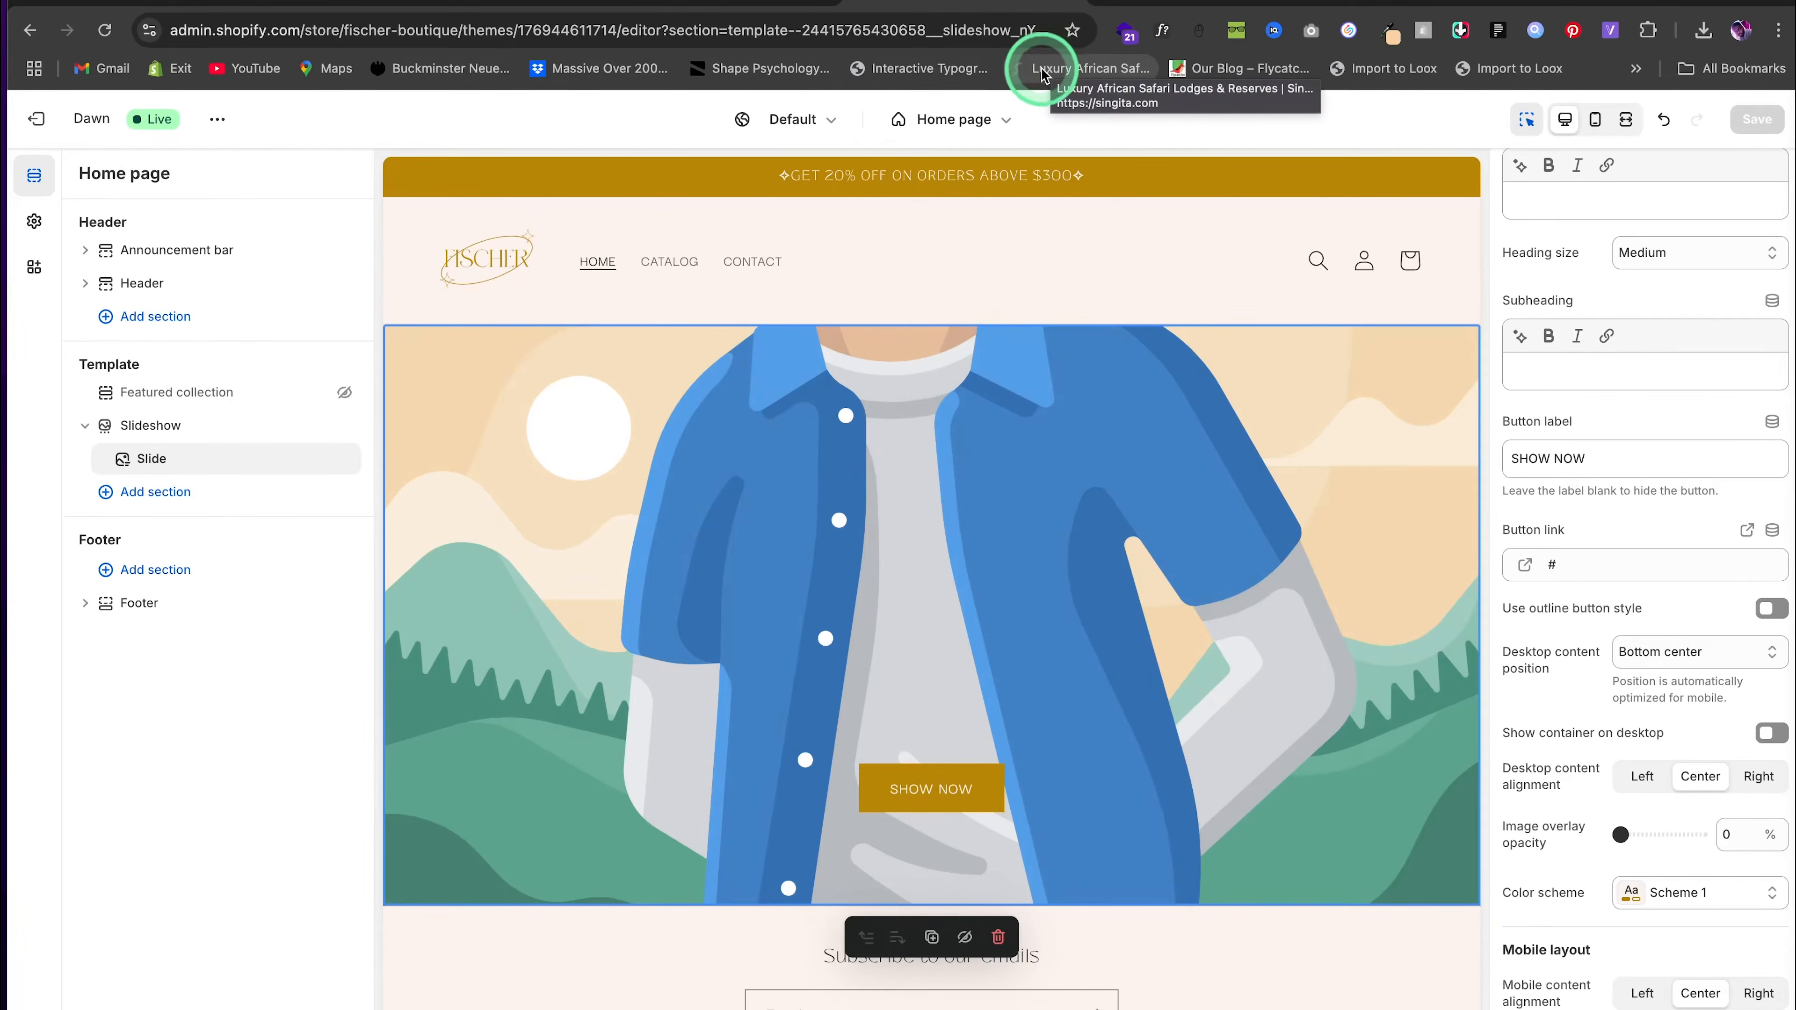
click(789, 514)
click(1705, 226)
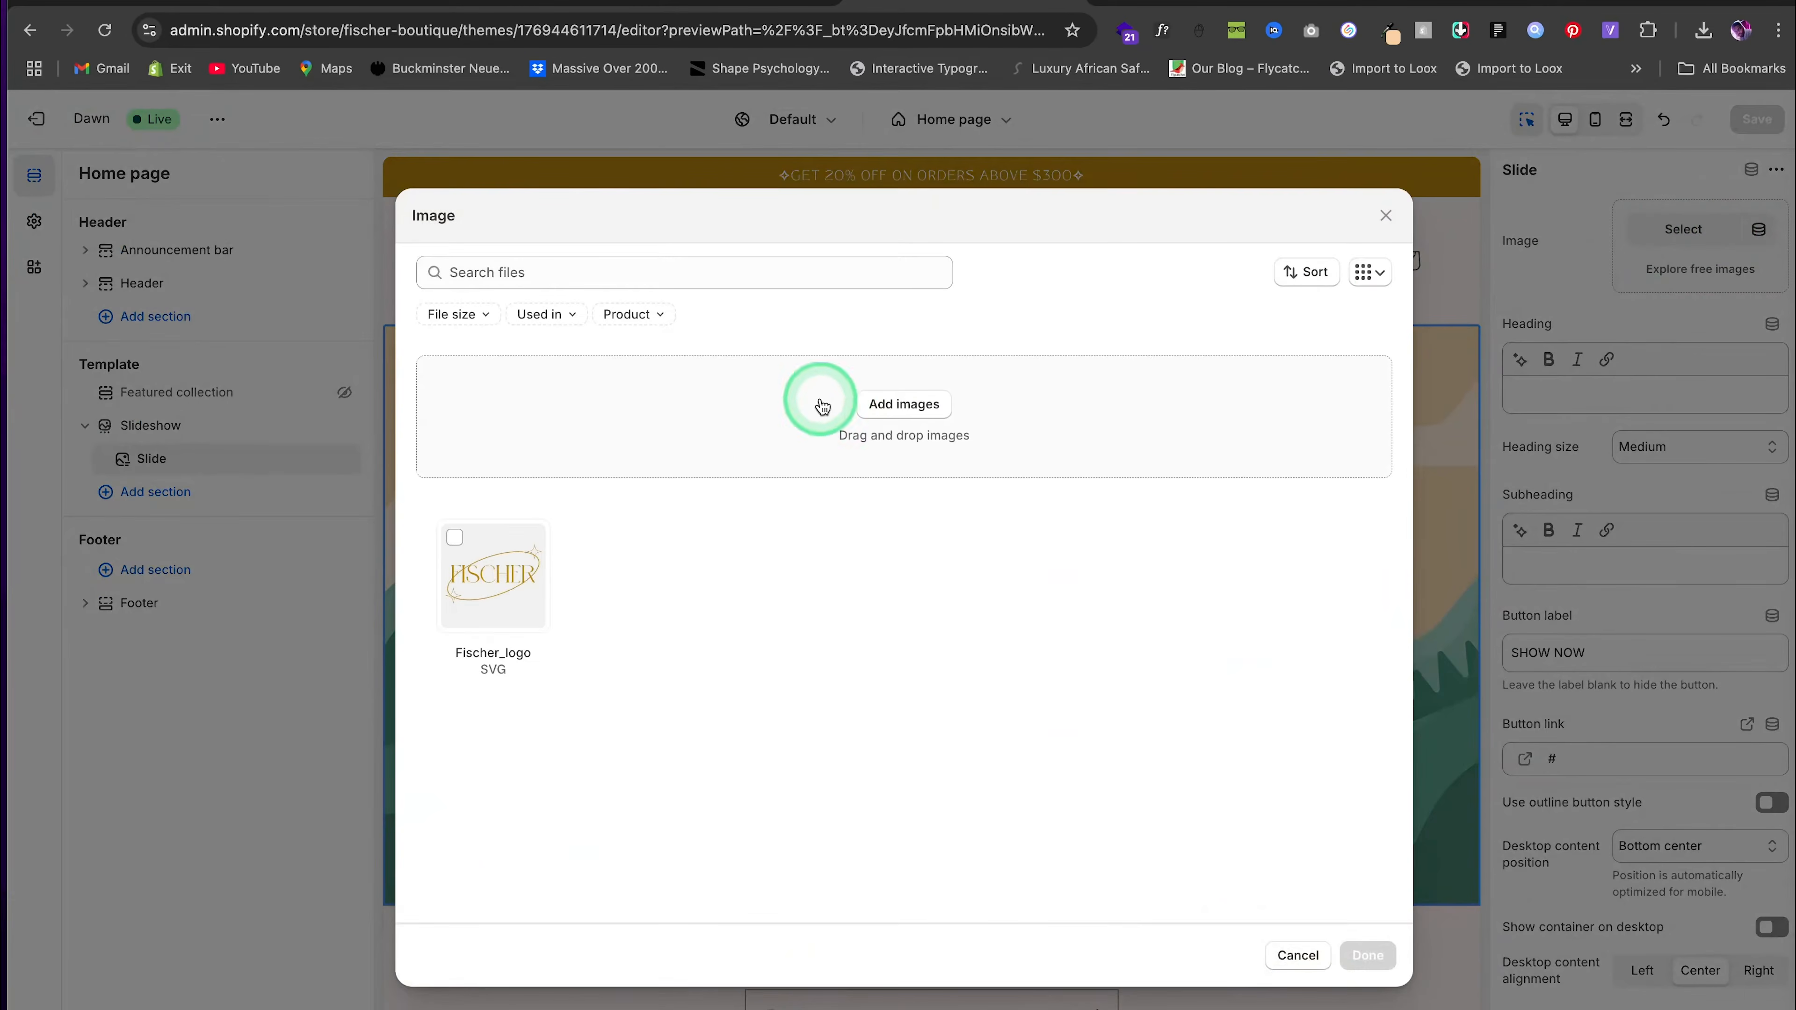
click(903, 404)
click(761, 509)
click(924, 572)
click(1248, 724)
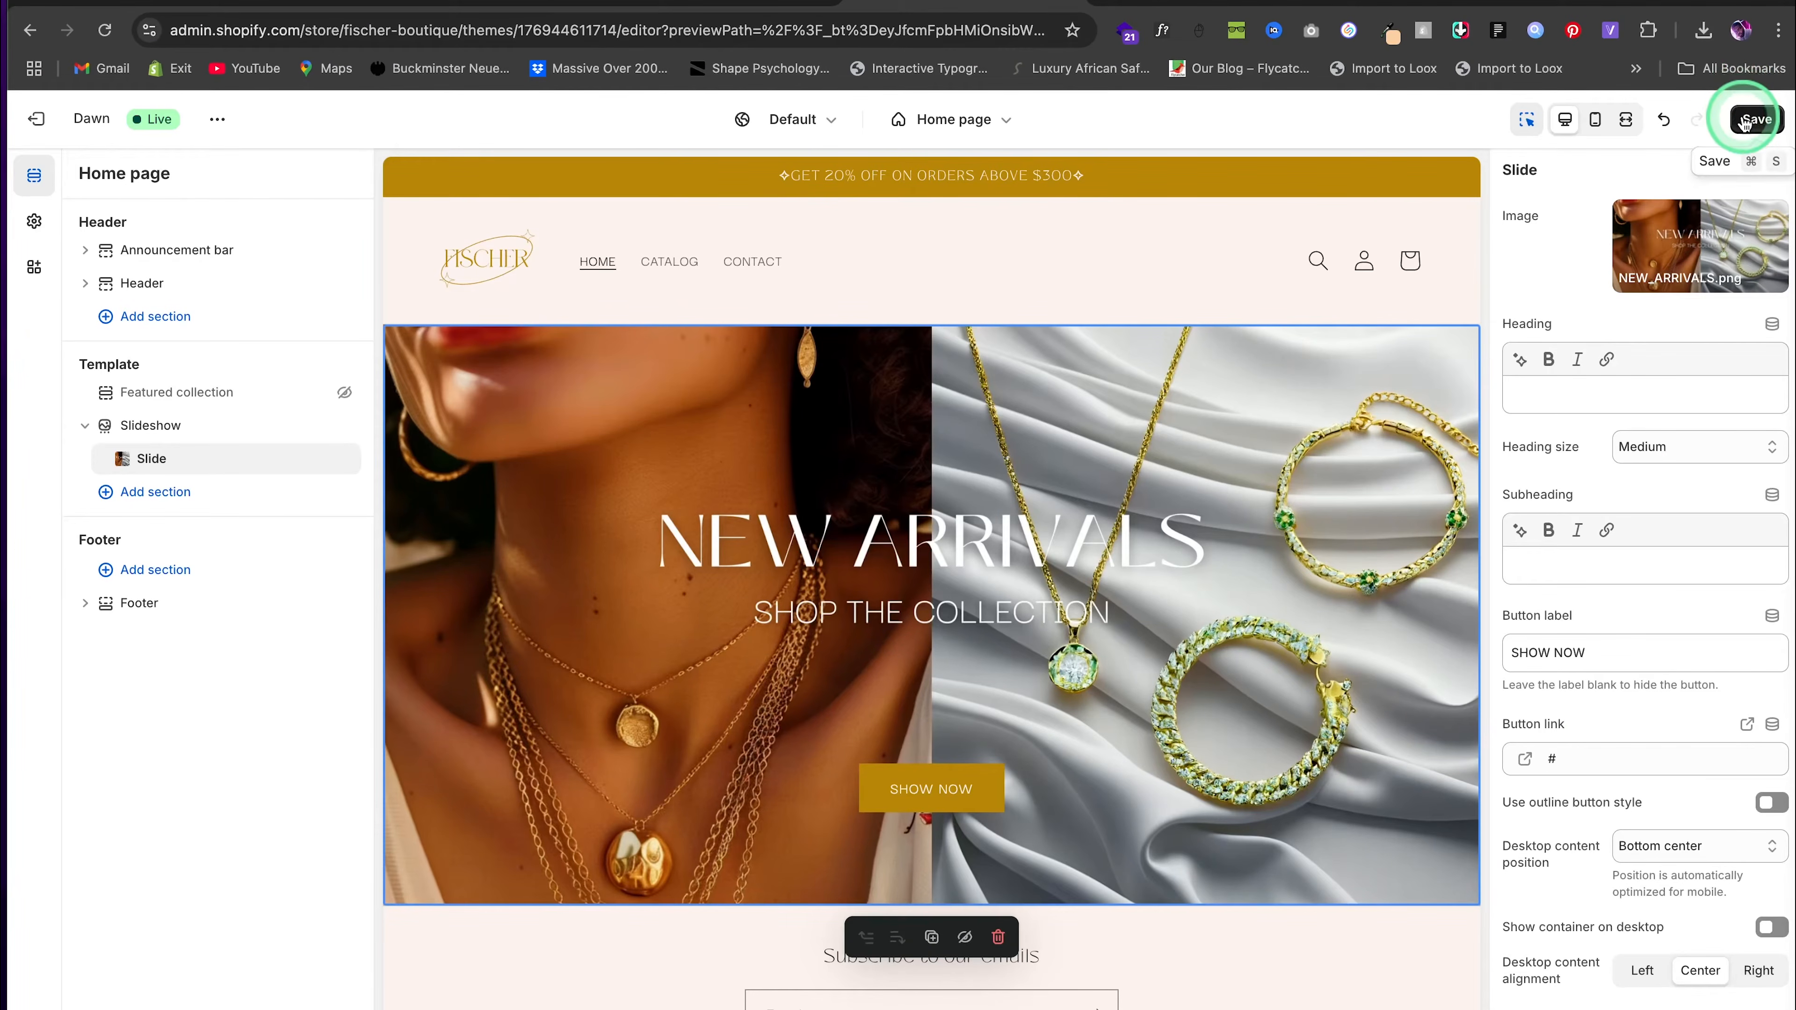
click(1745, 123)
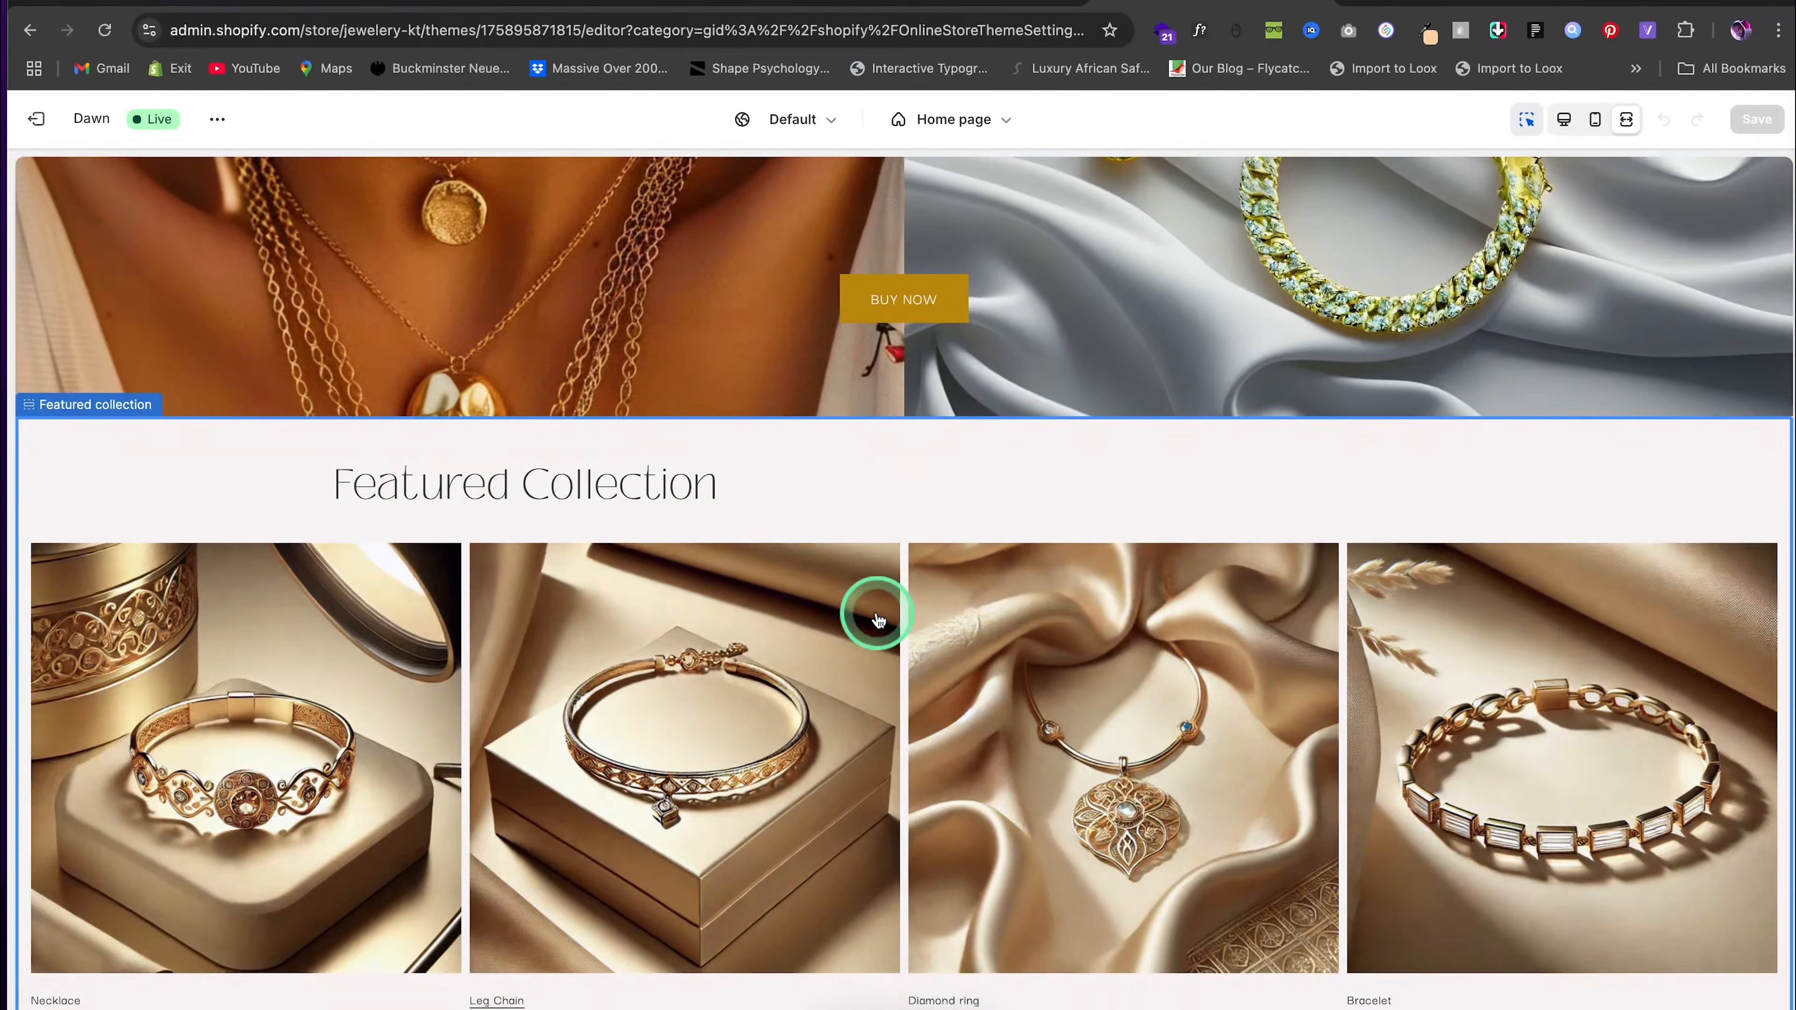
After viewing the reference store's featured products, return to the edited store, add a Featured collection section below the slideshow and save
scroll(1087, 750, down, 2)
scroll(1087, 749, down, 1)
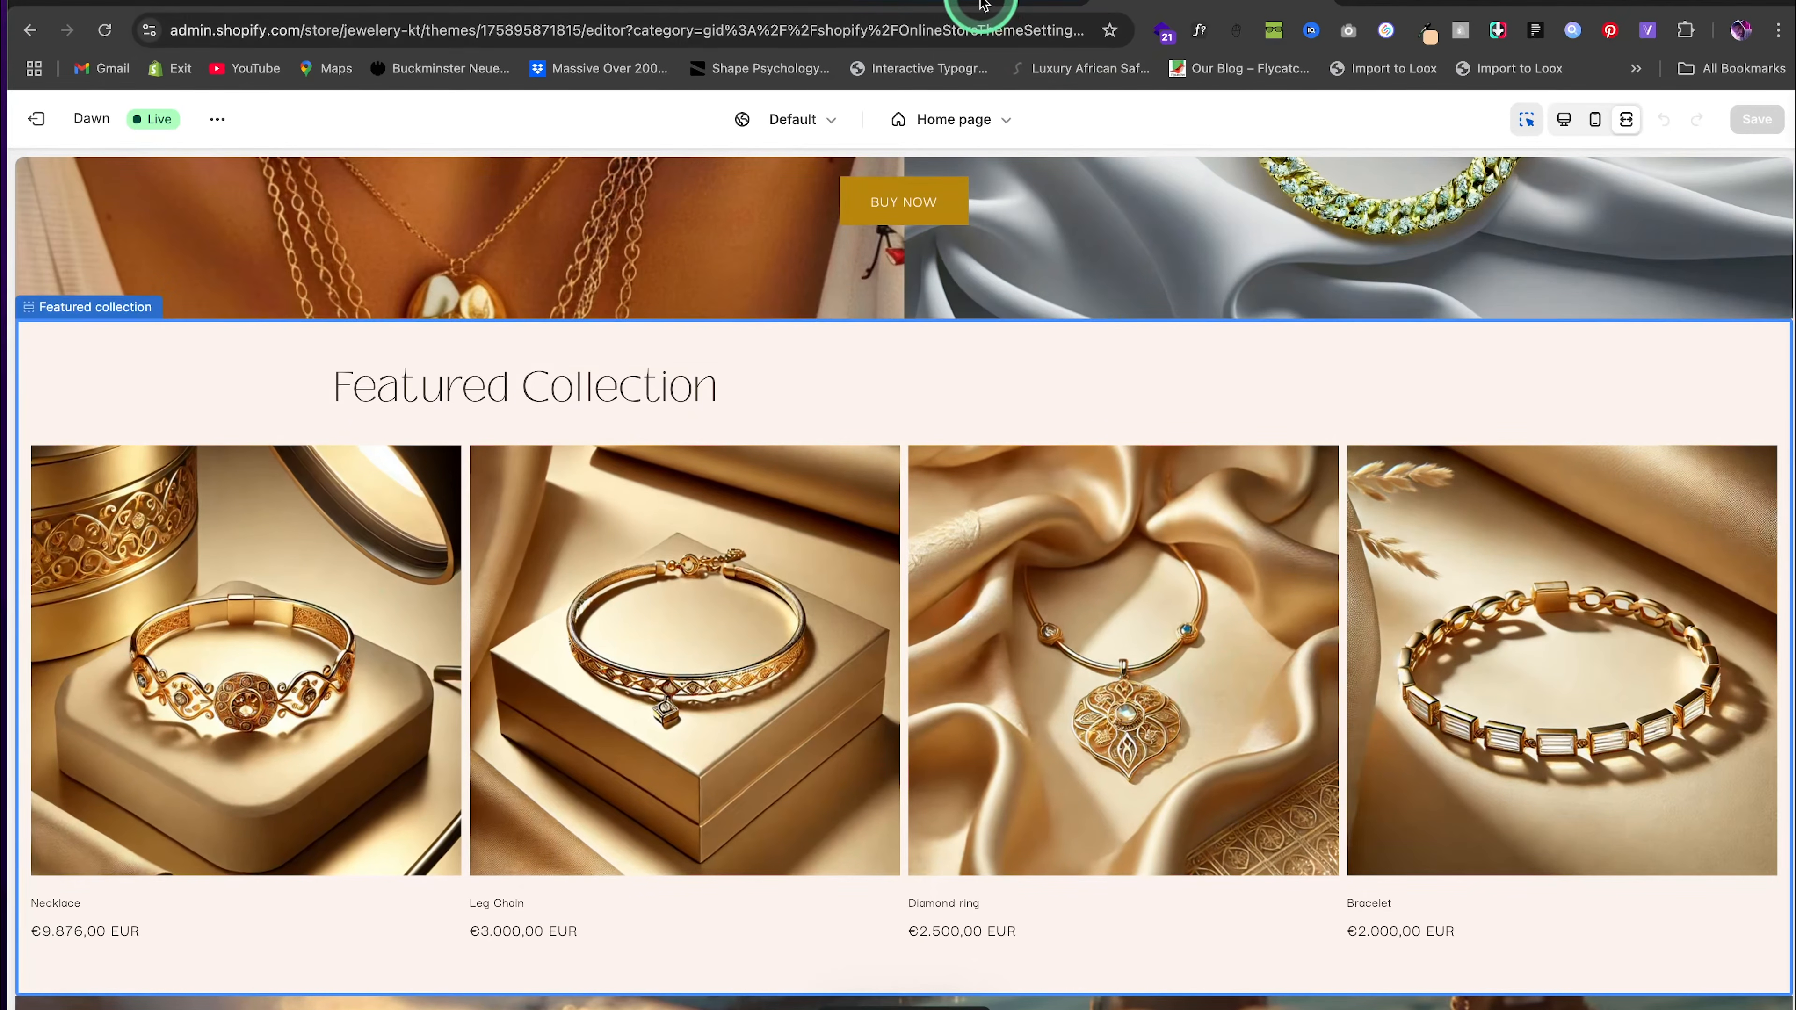
click(977, 3)
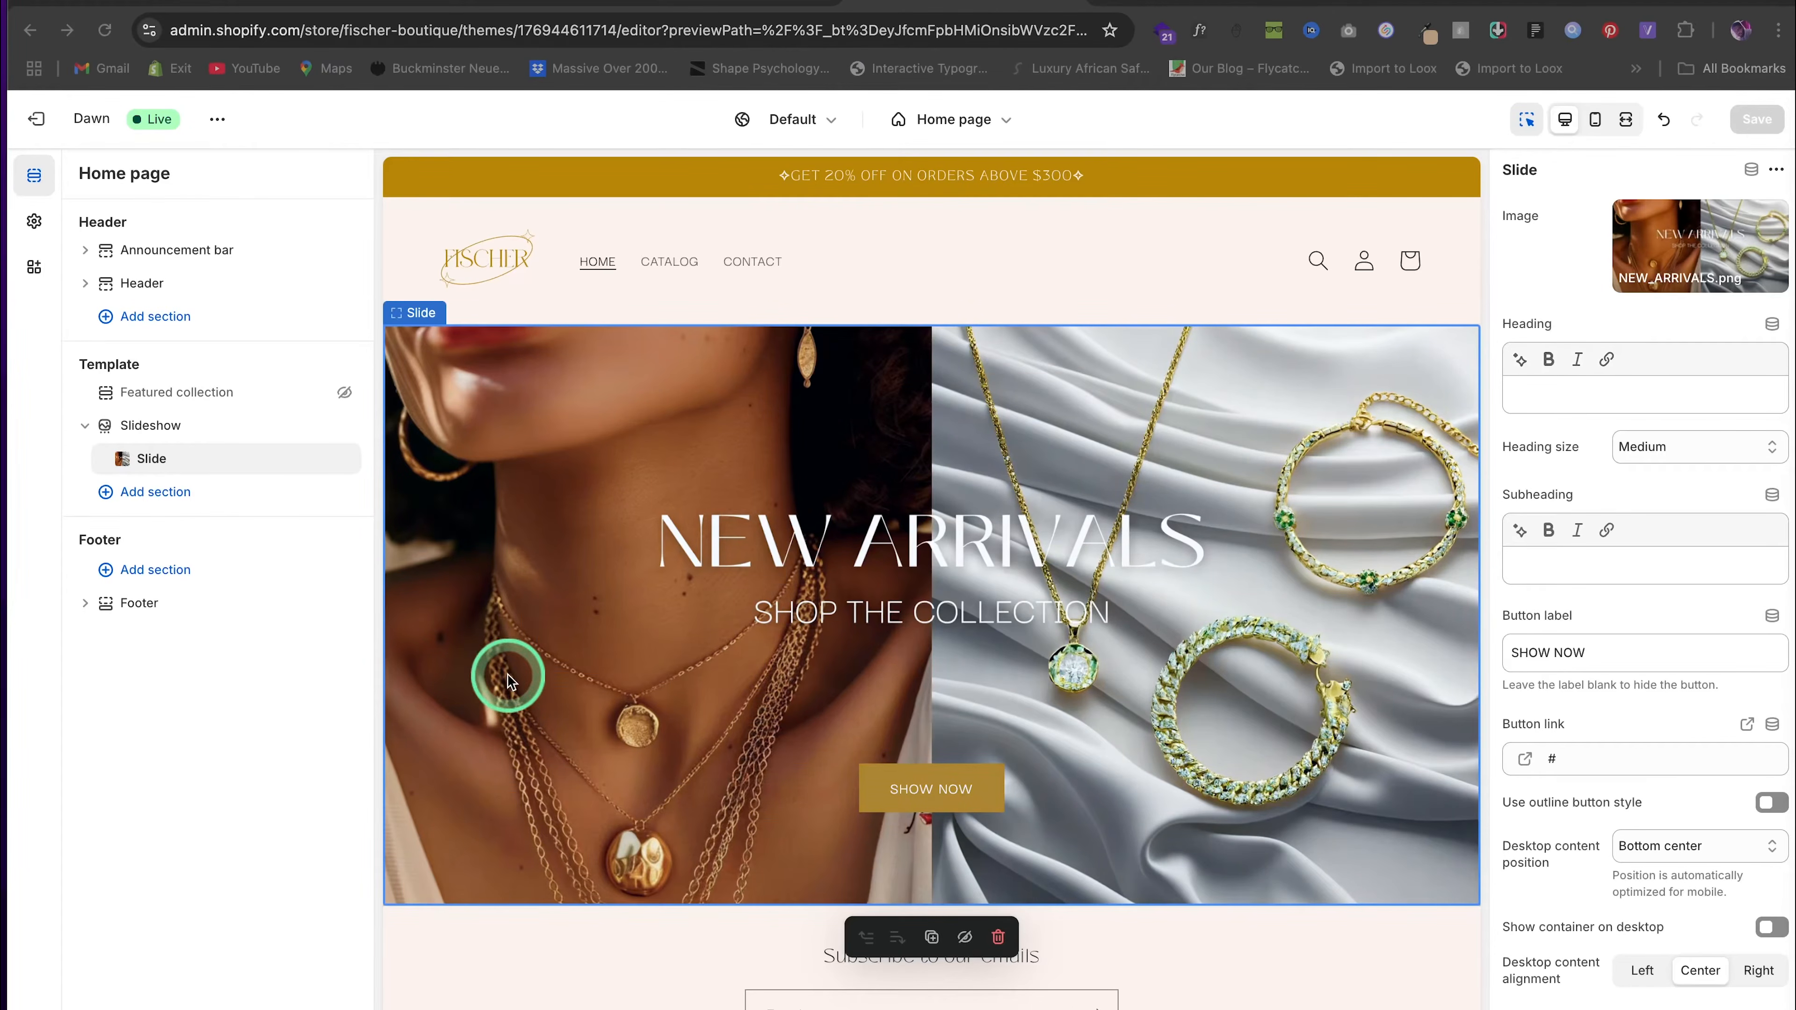
click(152, 495)
click(497, 598)
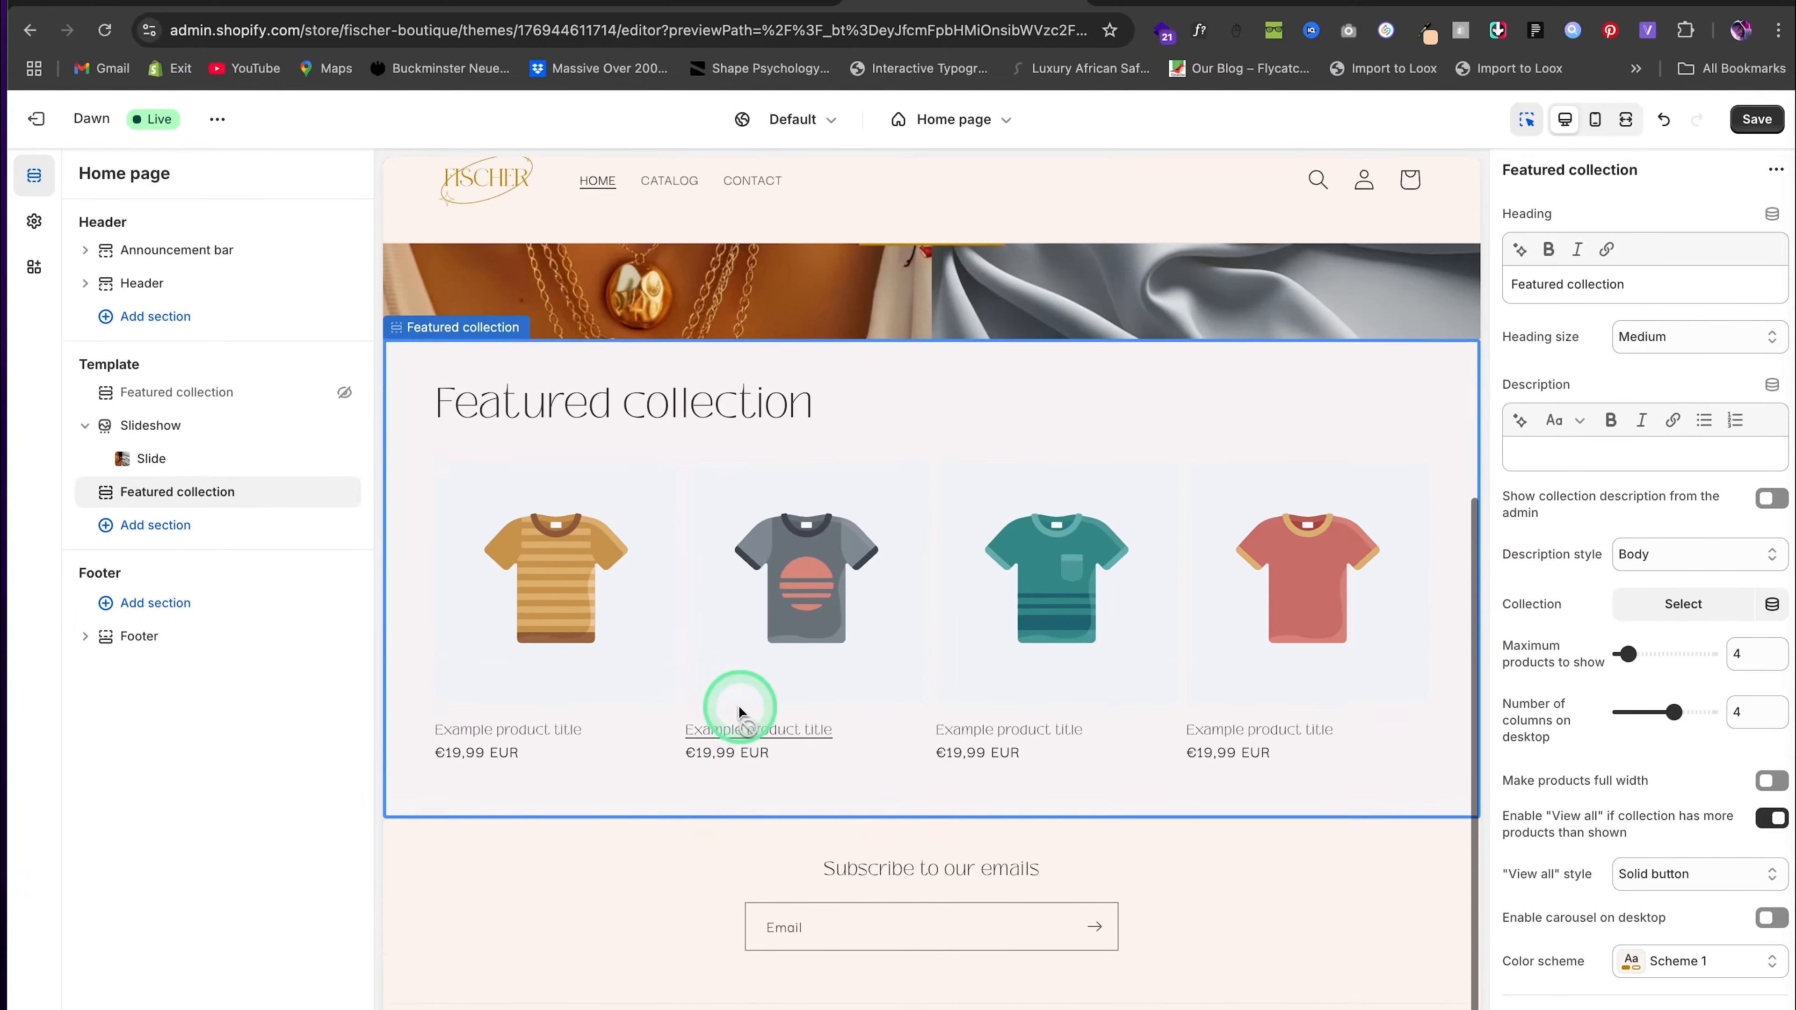
click(1750, 121)
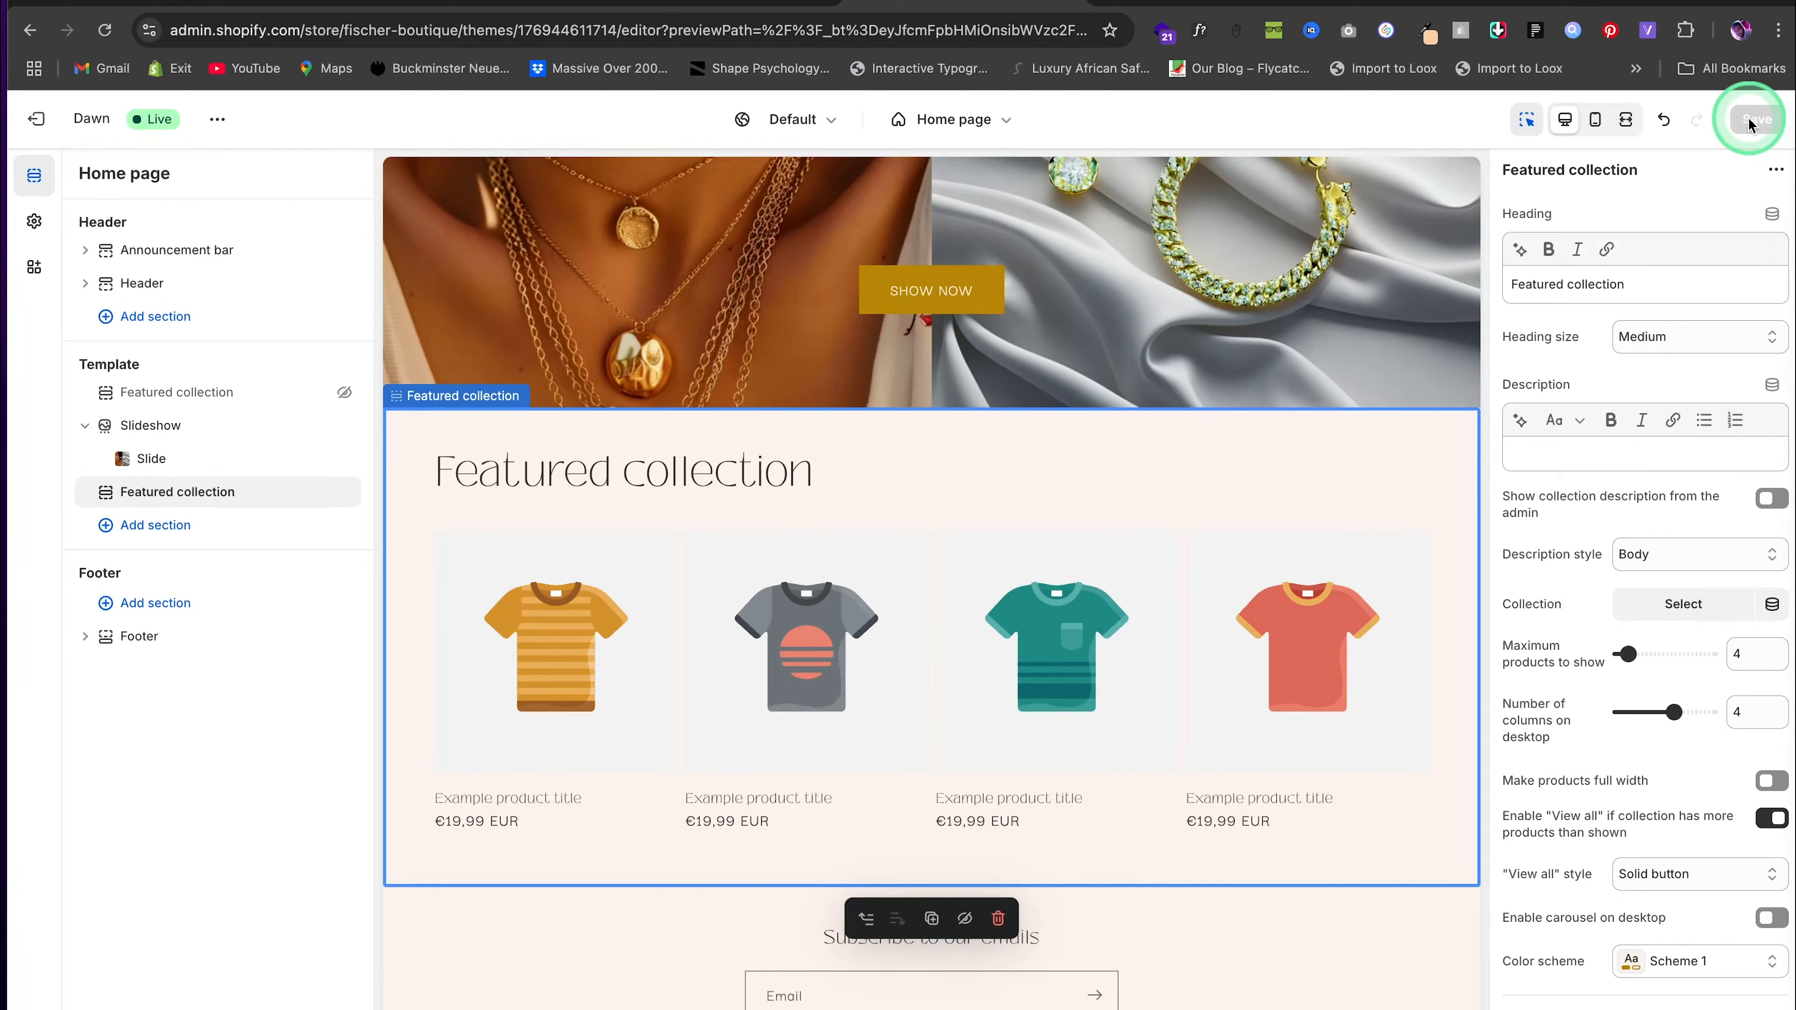
Leave the theme editor and create a manual collection titled Featured Collection, then save it
click(36, 118)
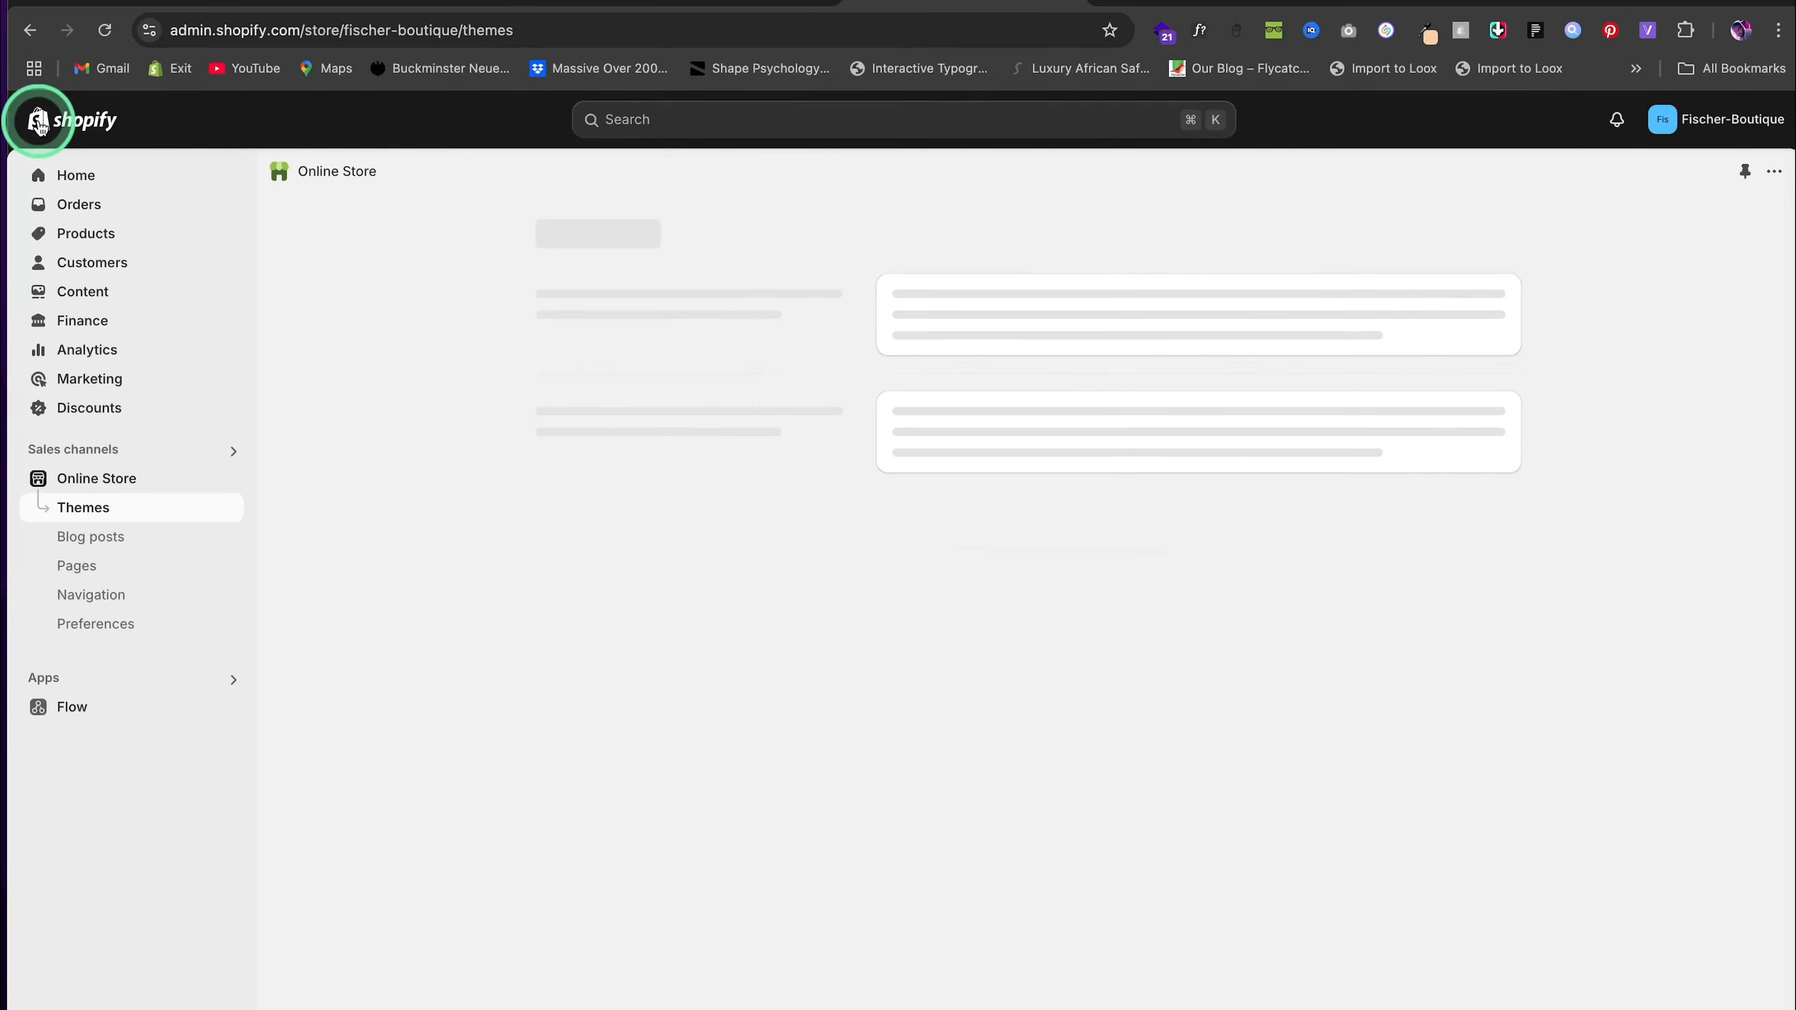
click(116, 237)
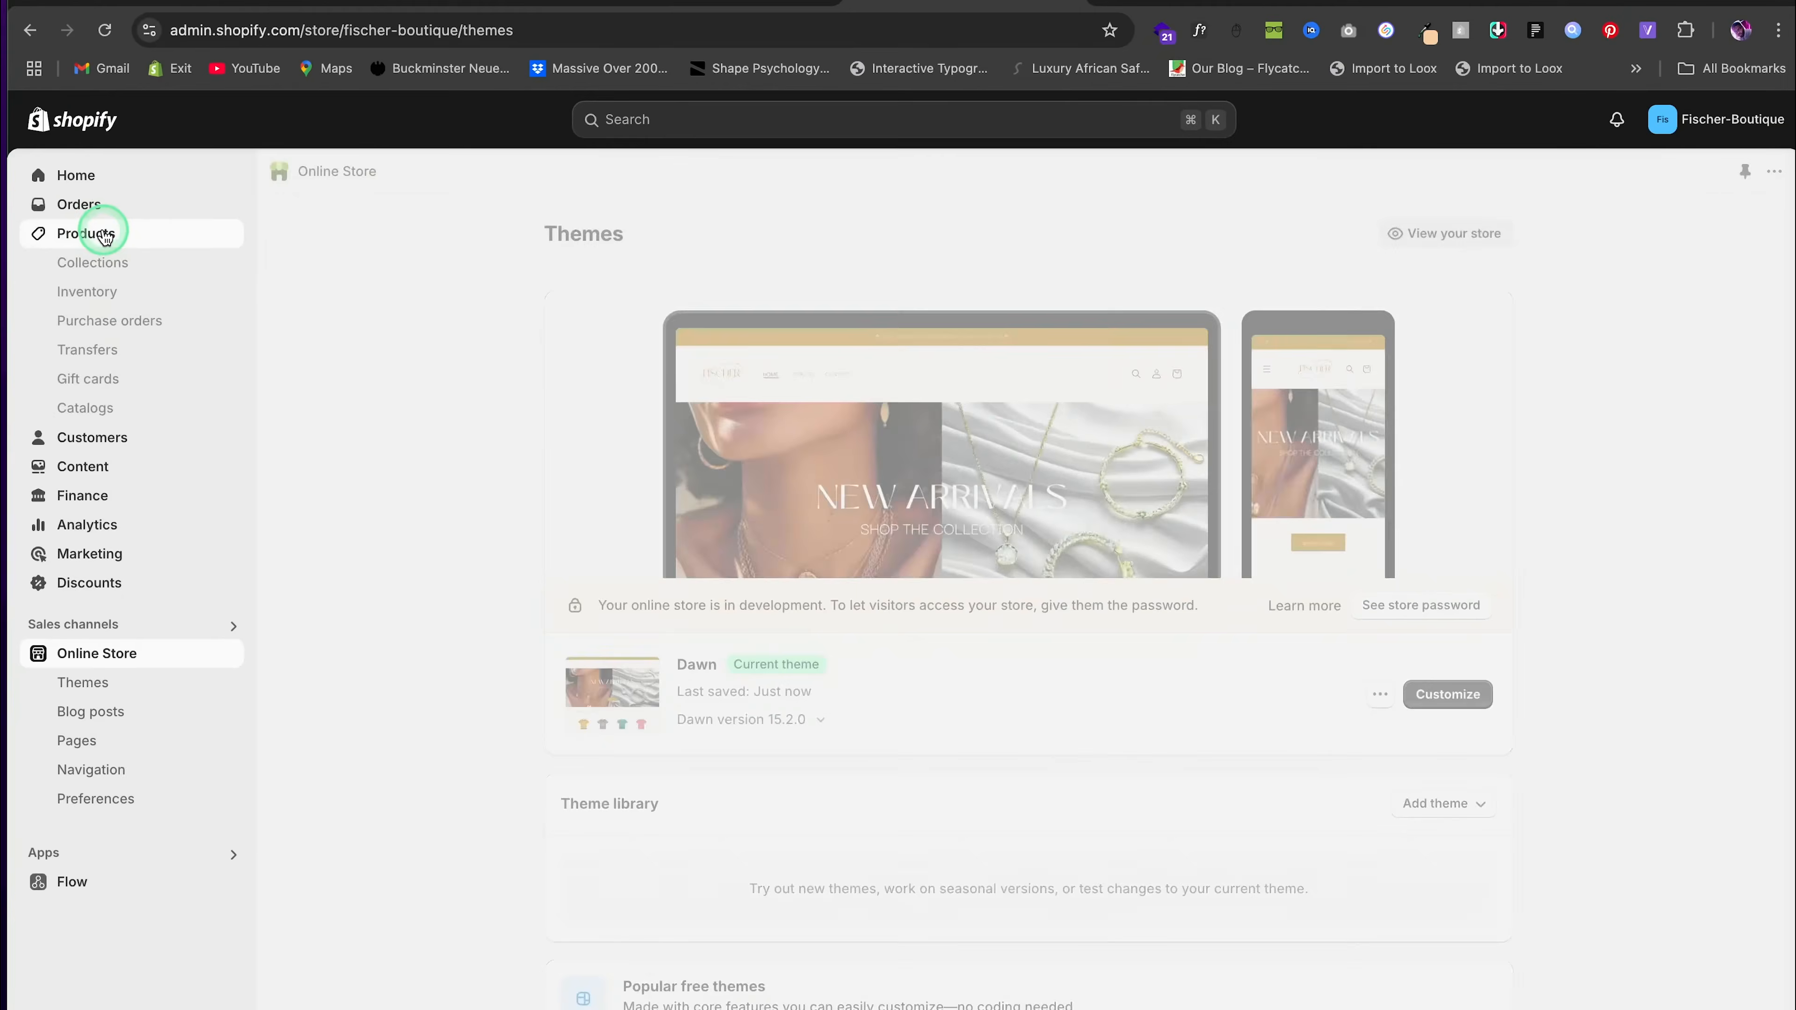
click(99, 263)
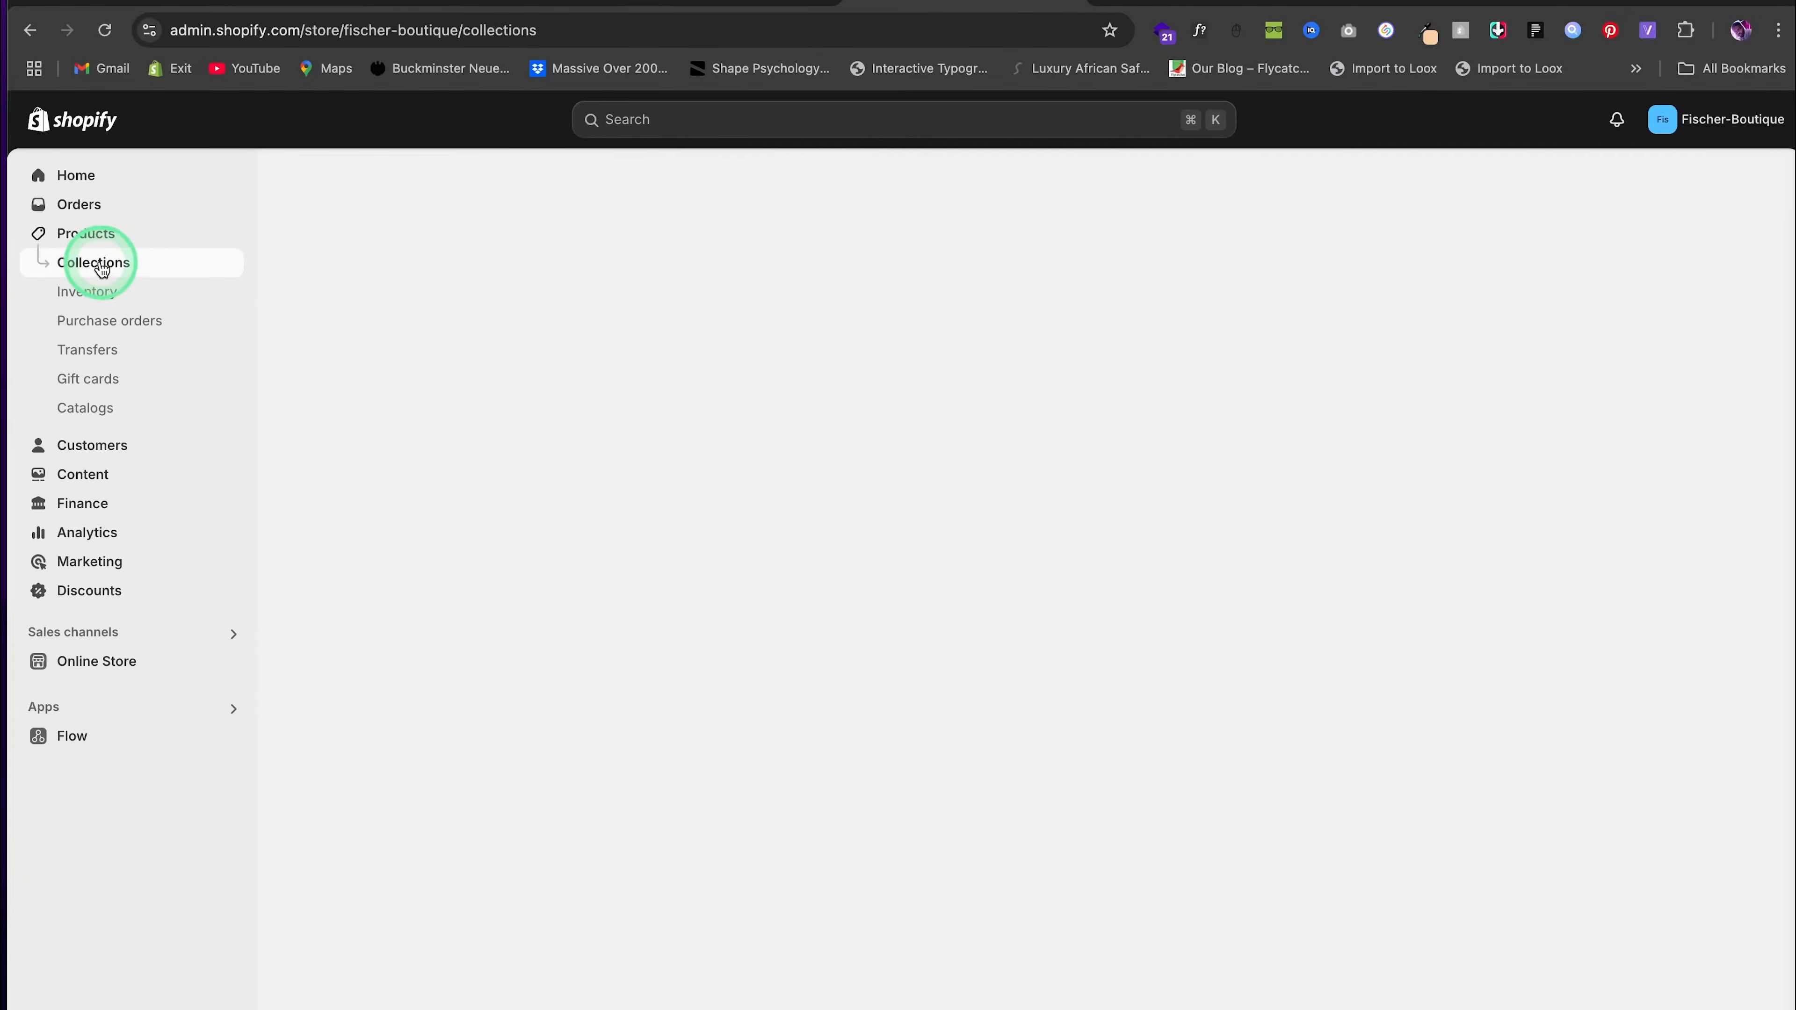
click(1712, 188)
click(819, 279)
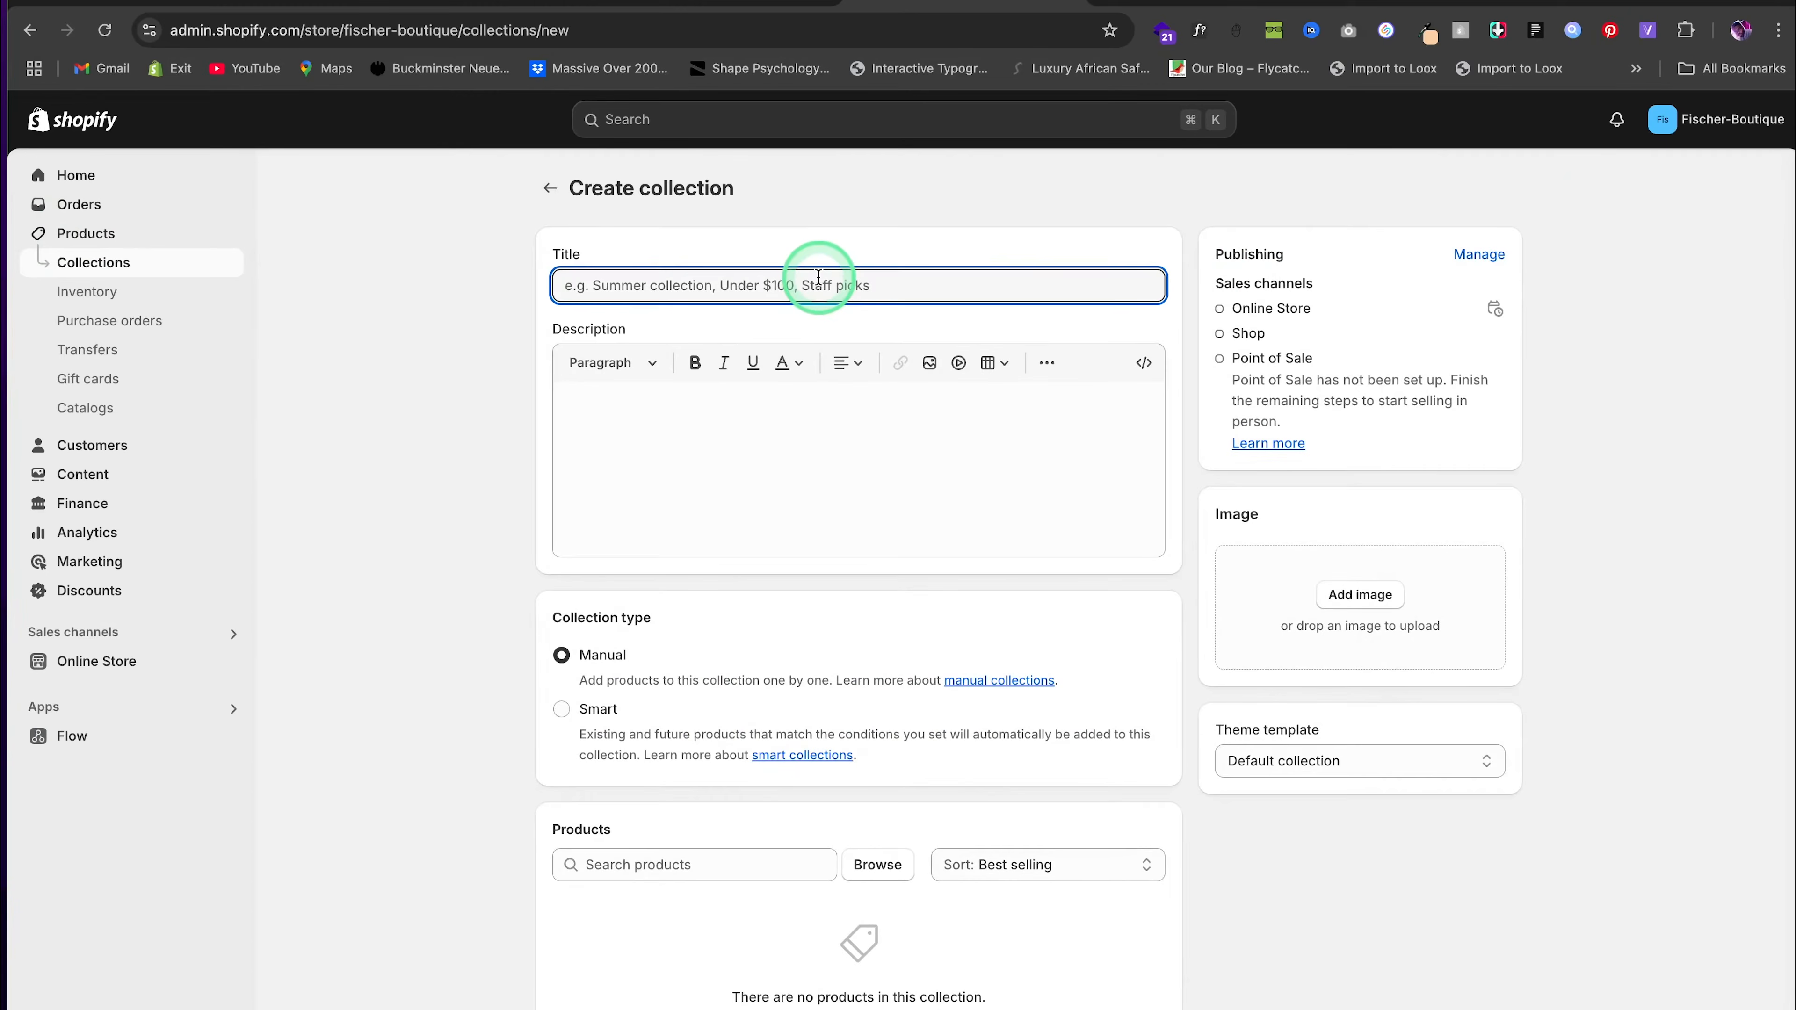
text(Featured Col)
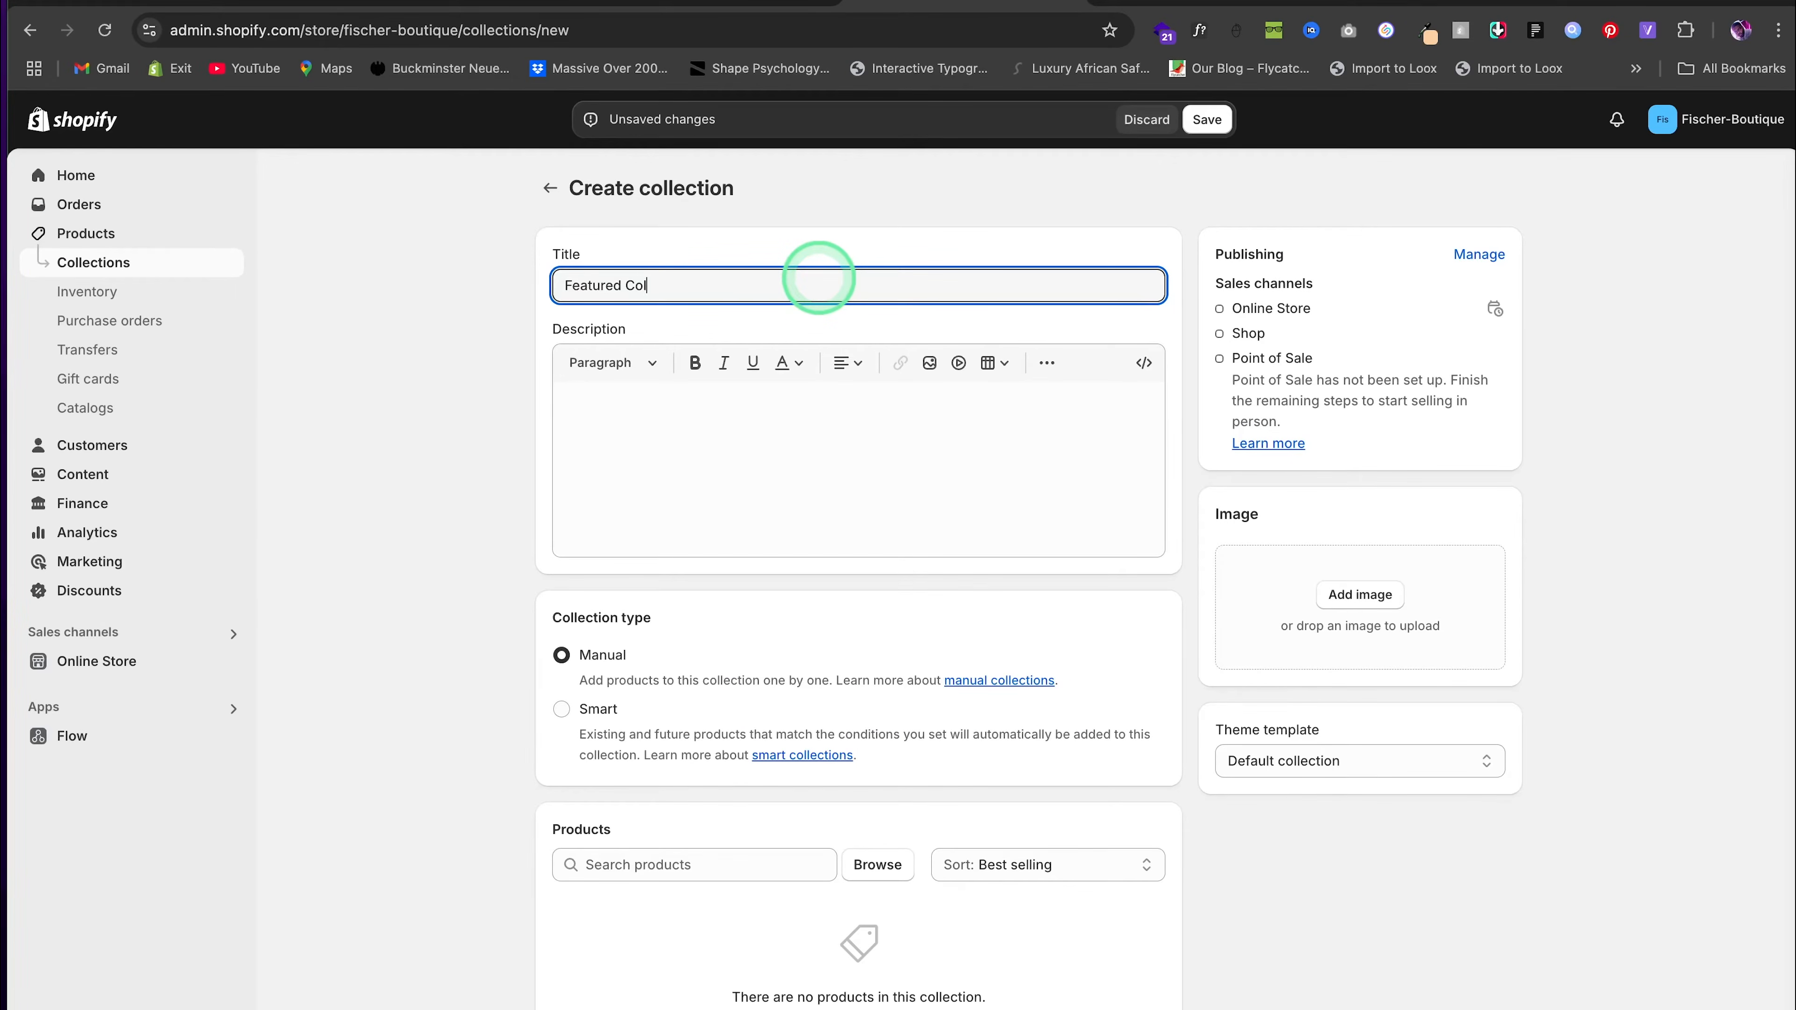
text(lection)
click(1207, 119)
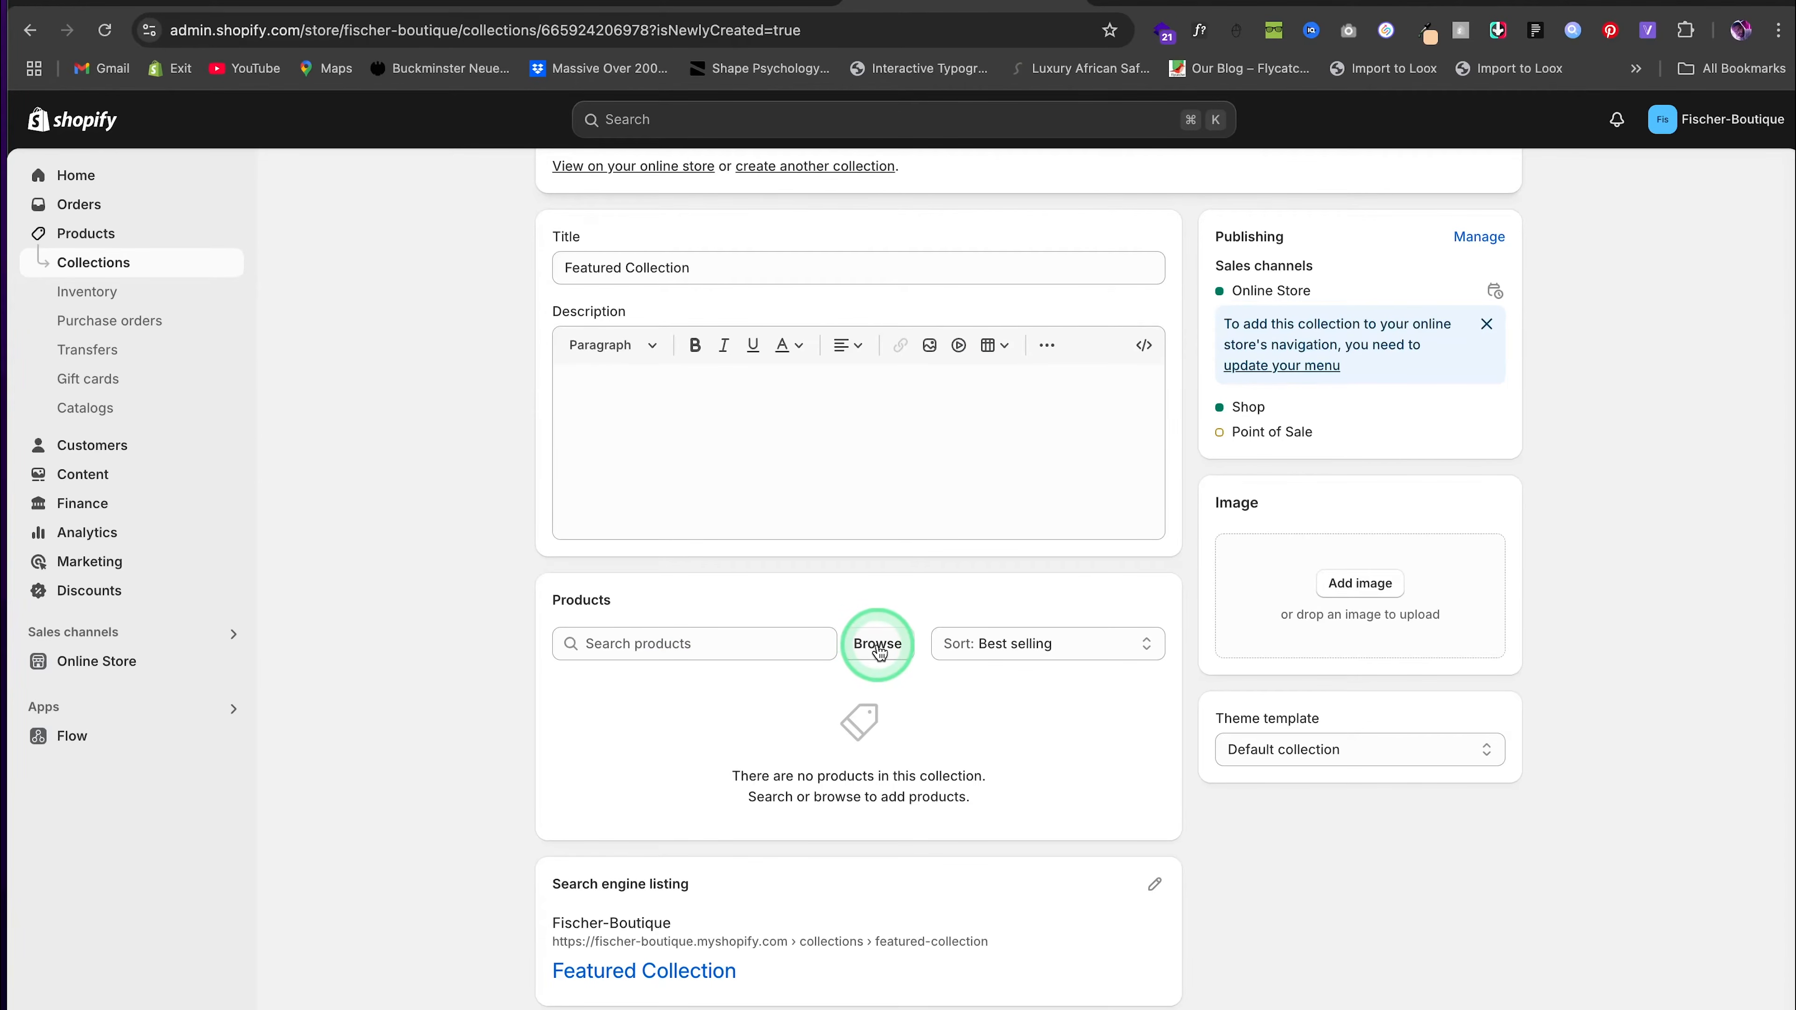
scroll(873, 651, up, 2)
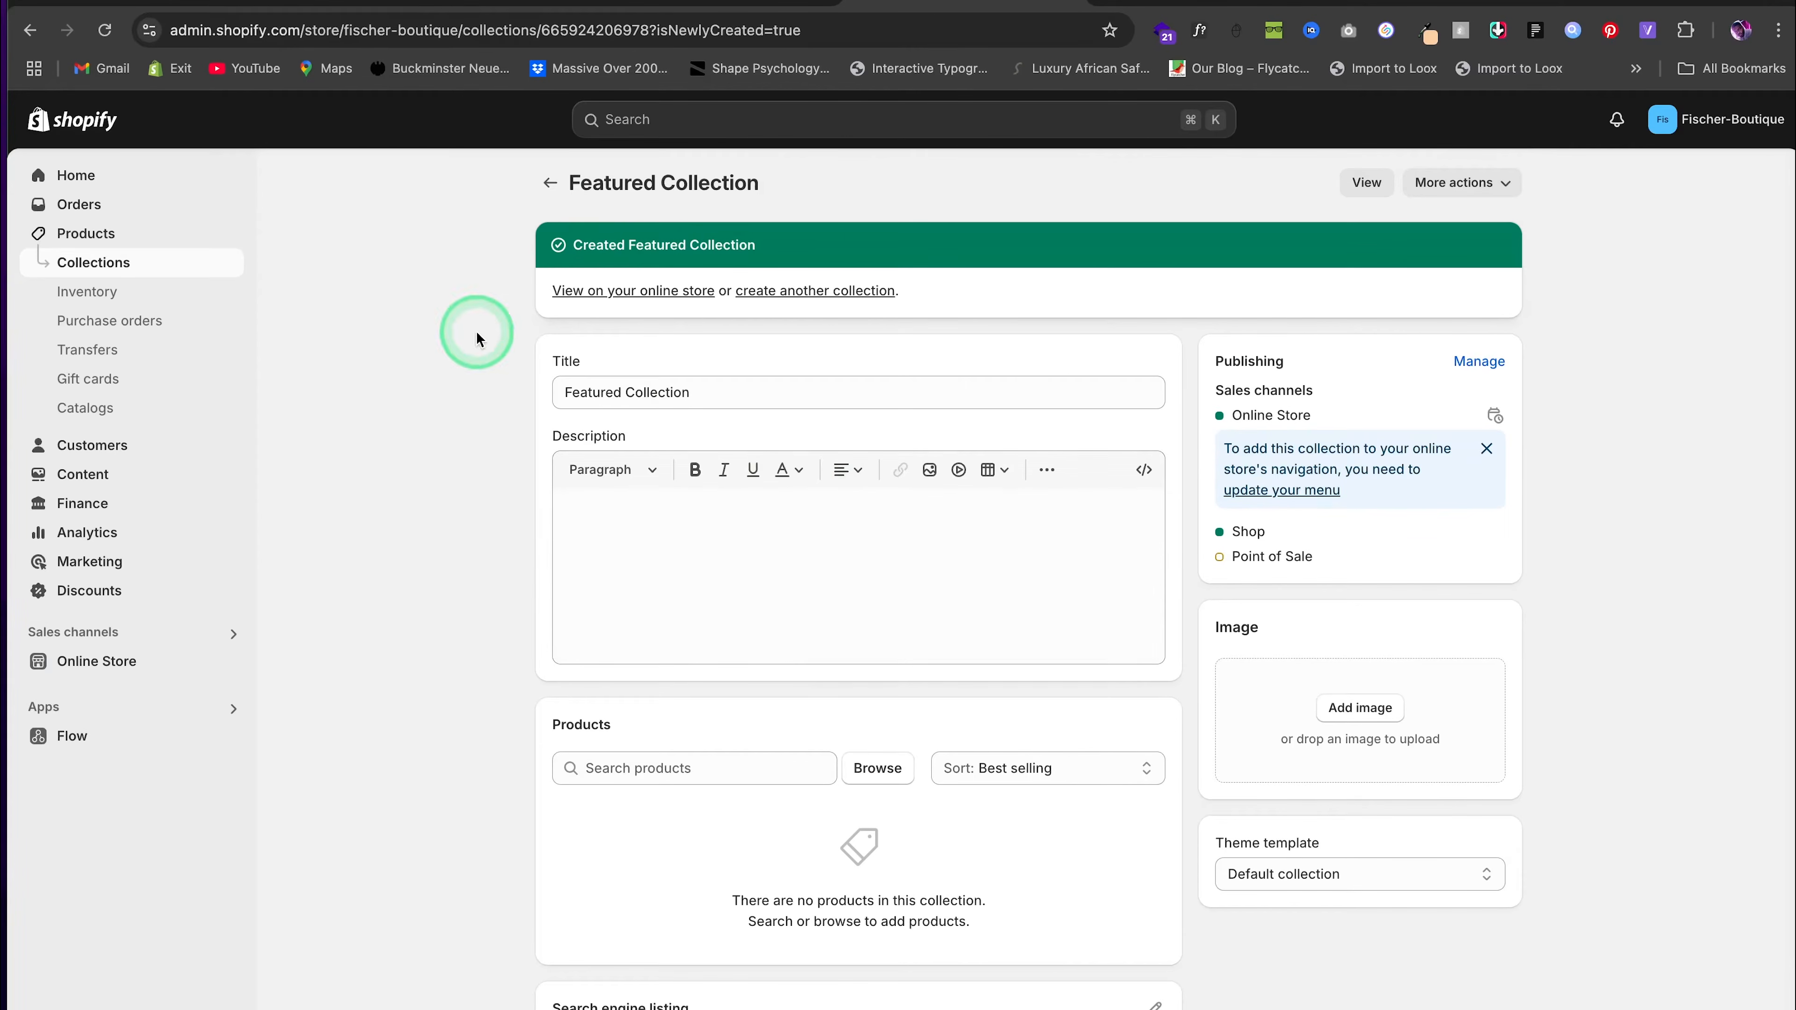
Start the store's first new product and title it Bracelet
click(108, 235)
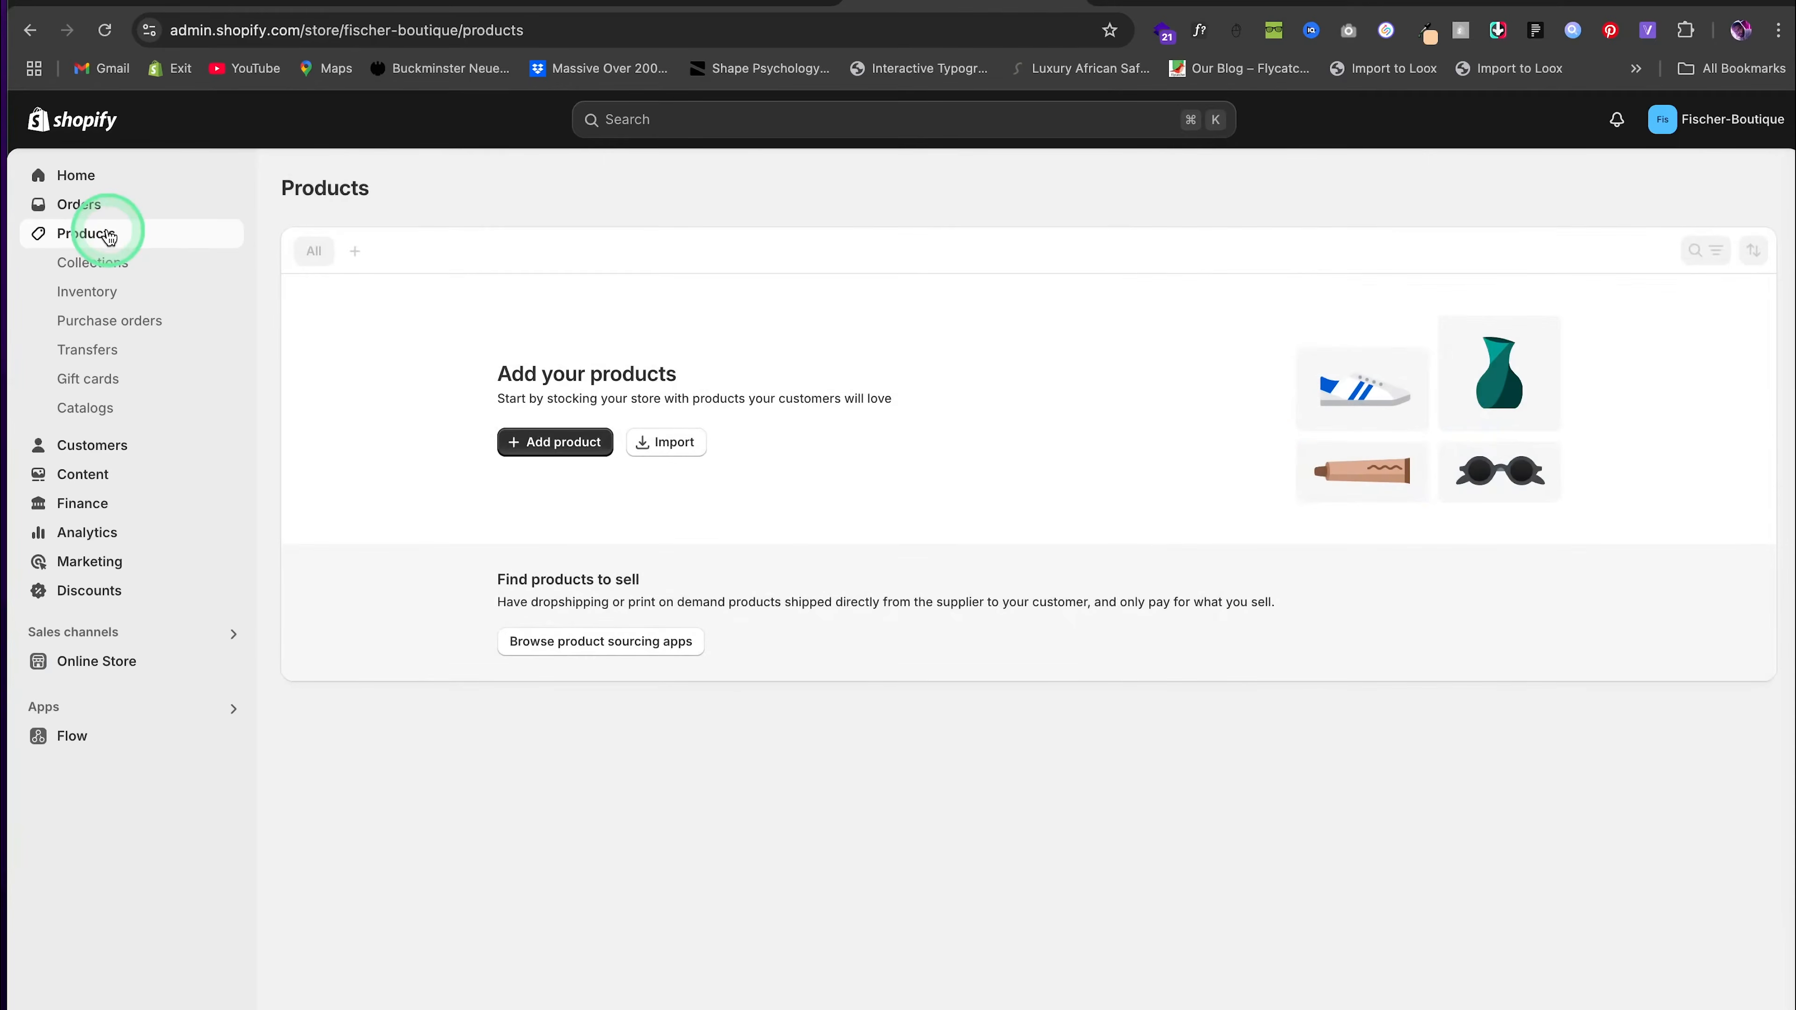
click(577, 442)
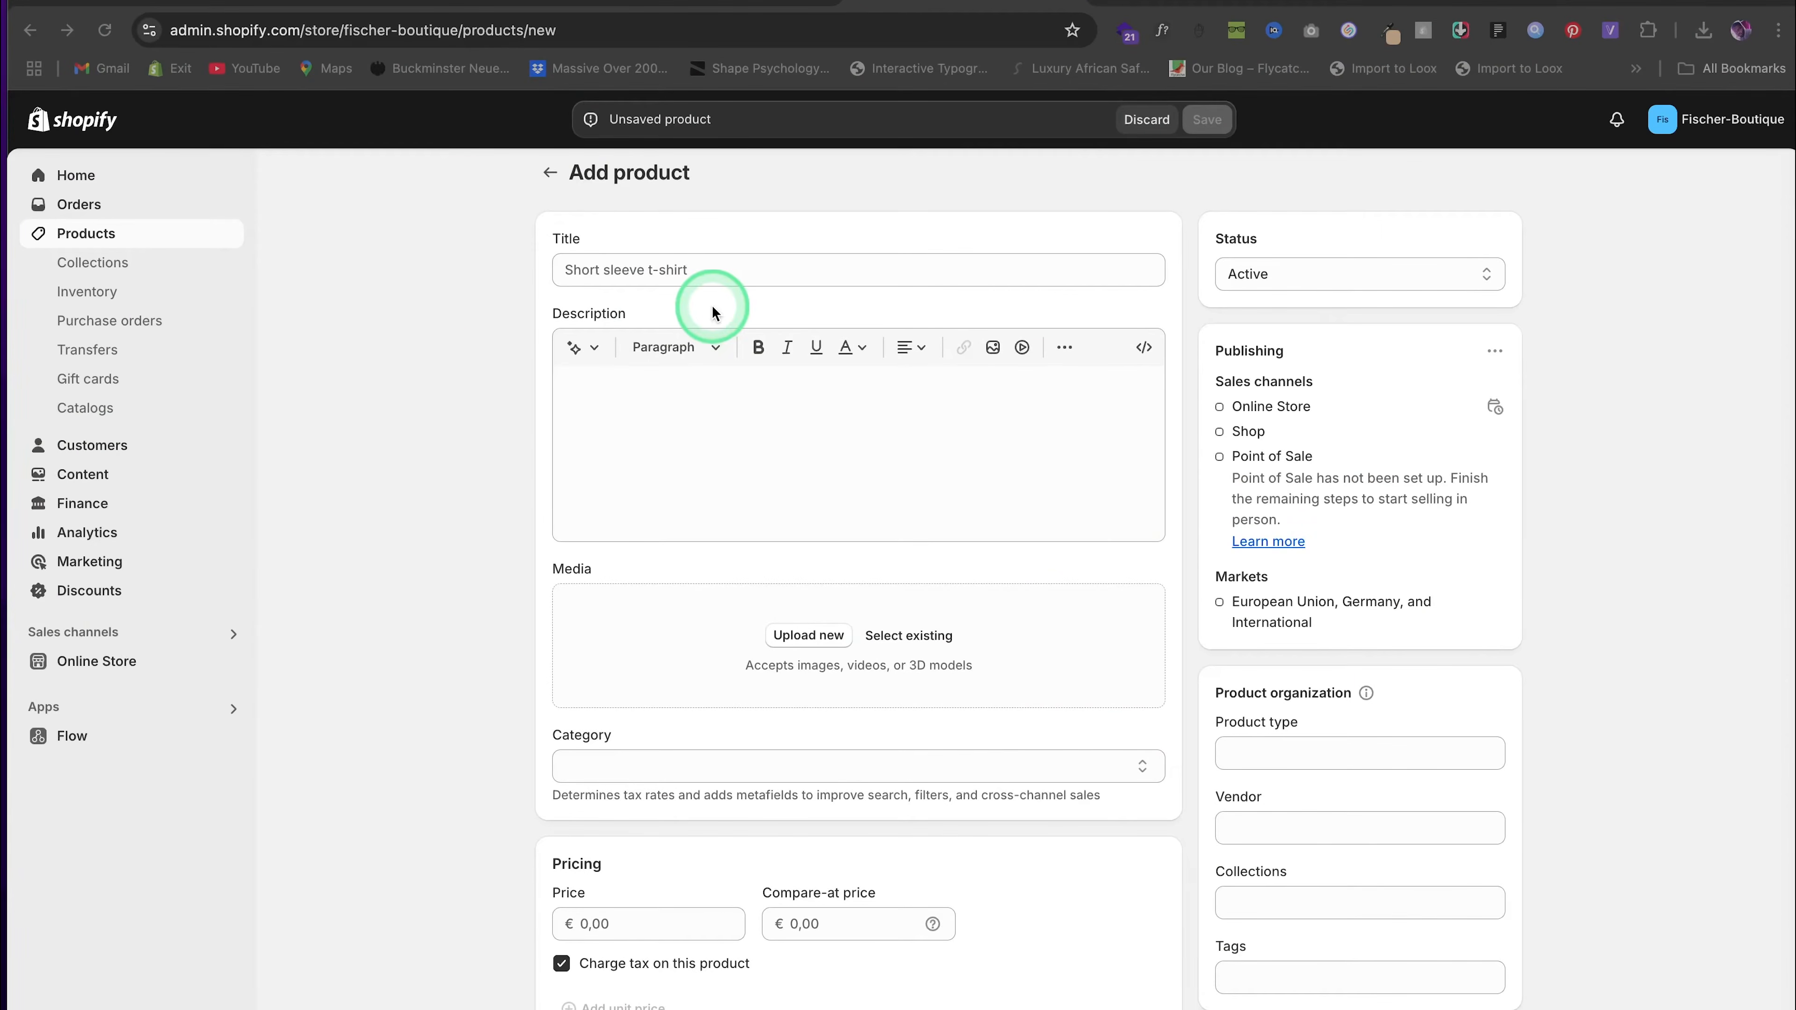
click(706, 269)
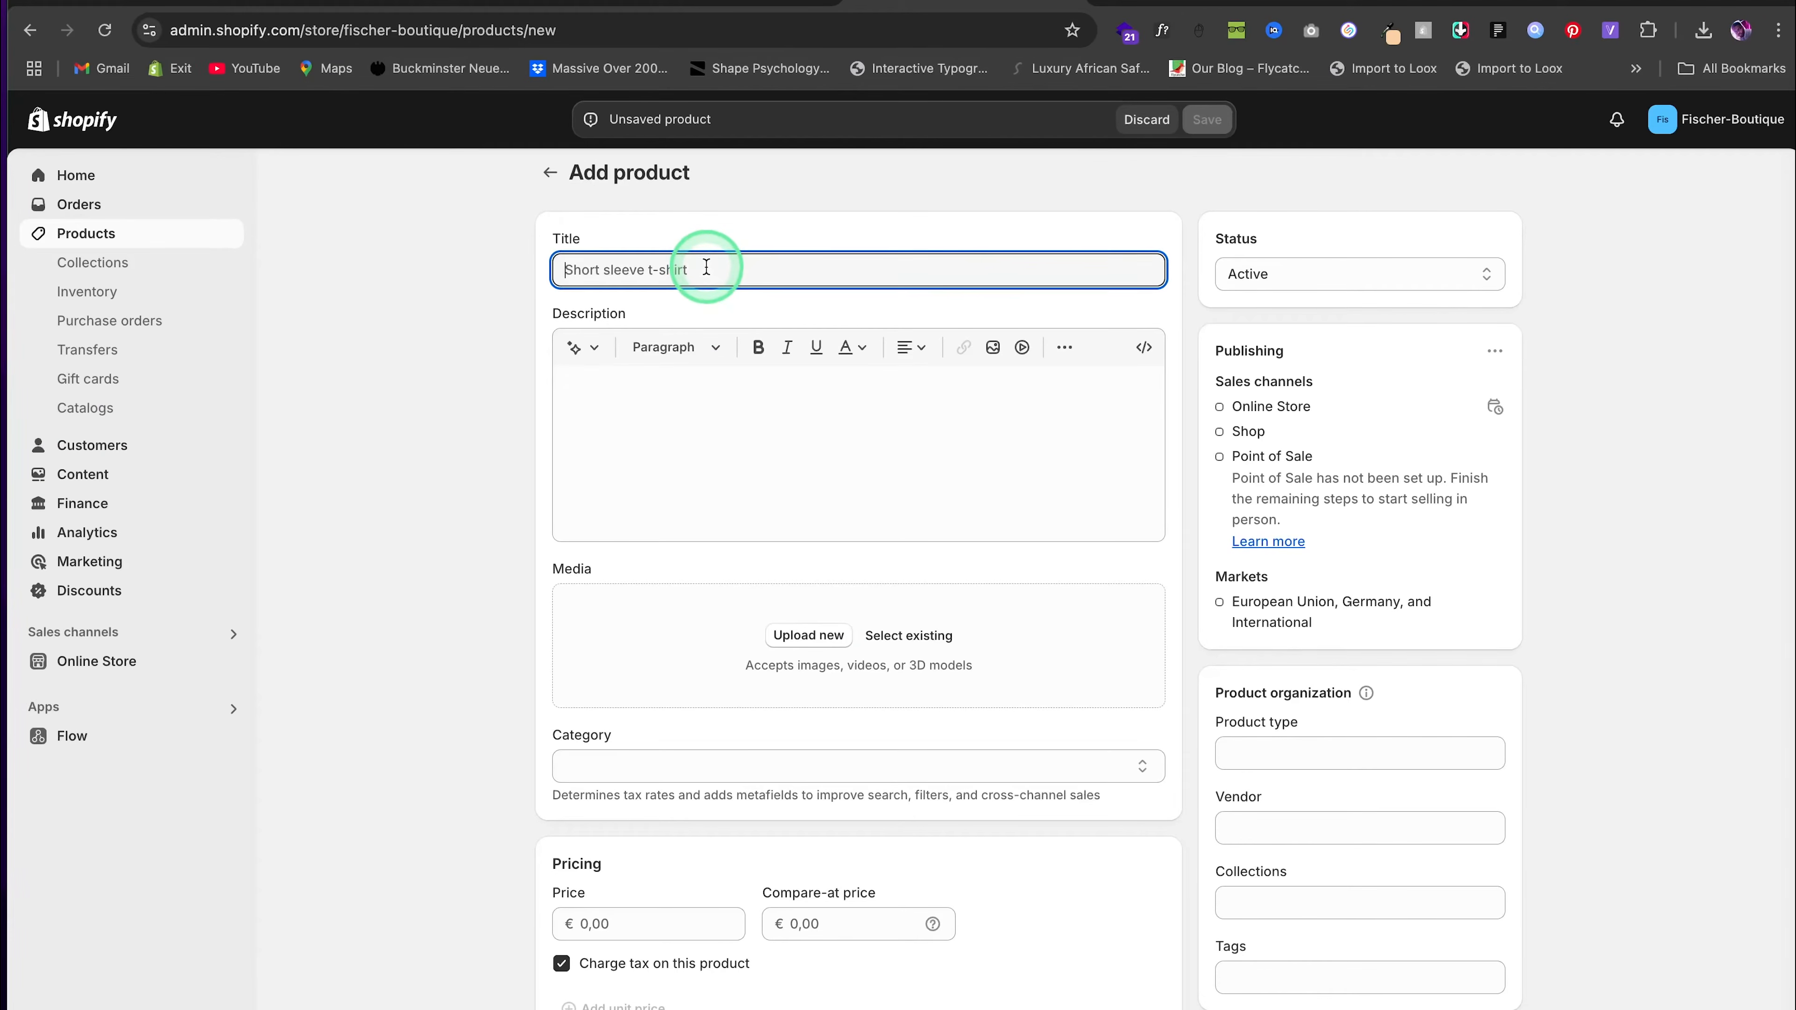
text(Bracele)
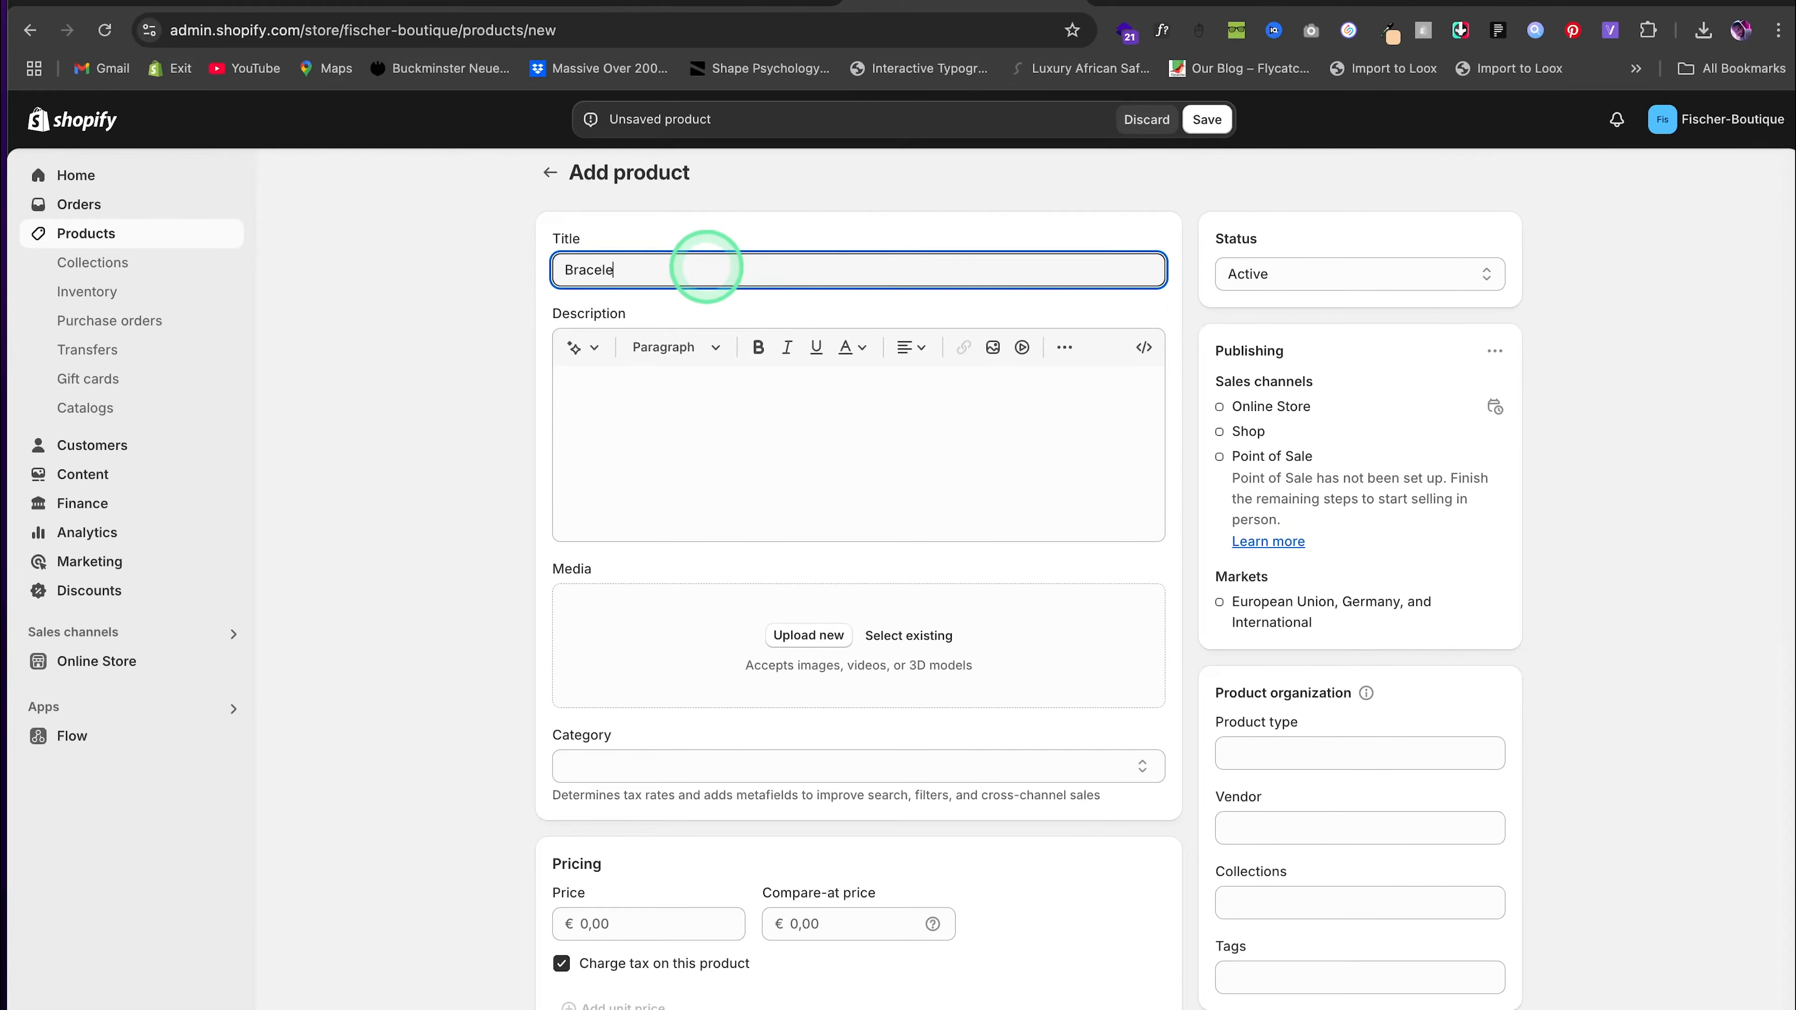
text(t)
Add the image of the gold bracelet on a cushion from KT Folder to the Bracelet product's media
click(909, 635)
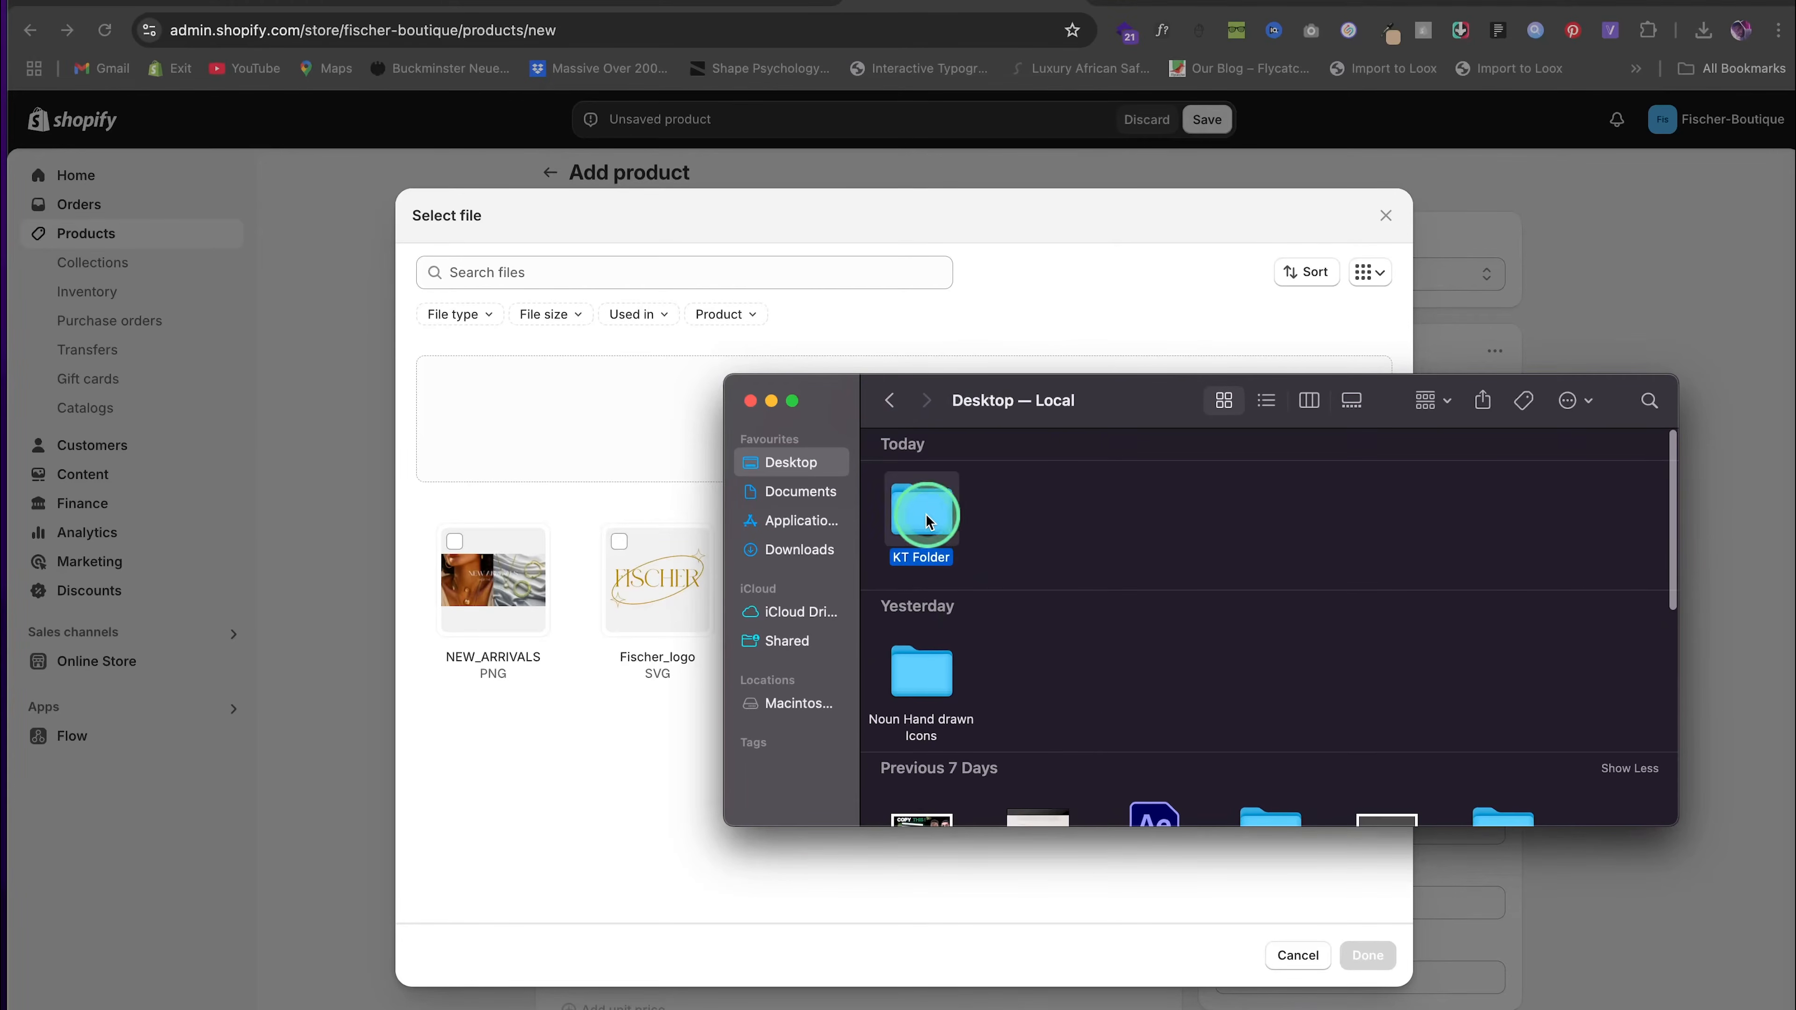
double_click(926, 522)
drag(1059, 627, 1604, 726)
click(878, 455)
drag(927, 467, 551, 664)
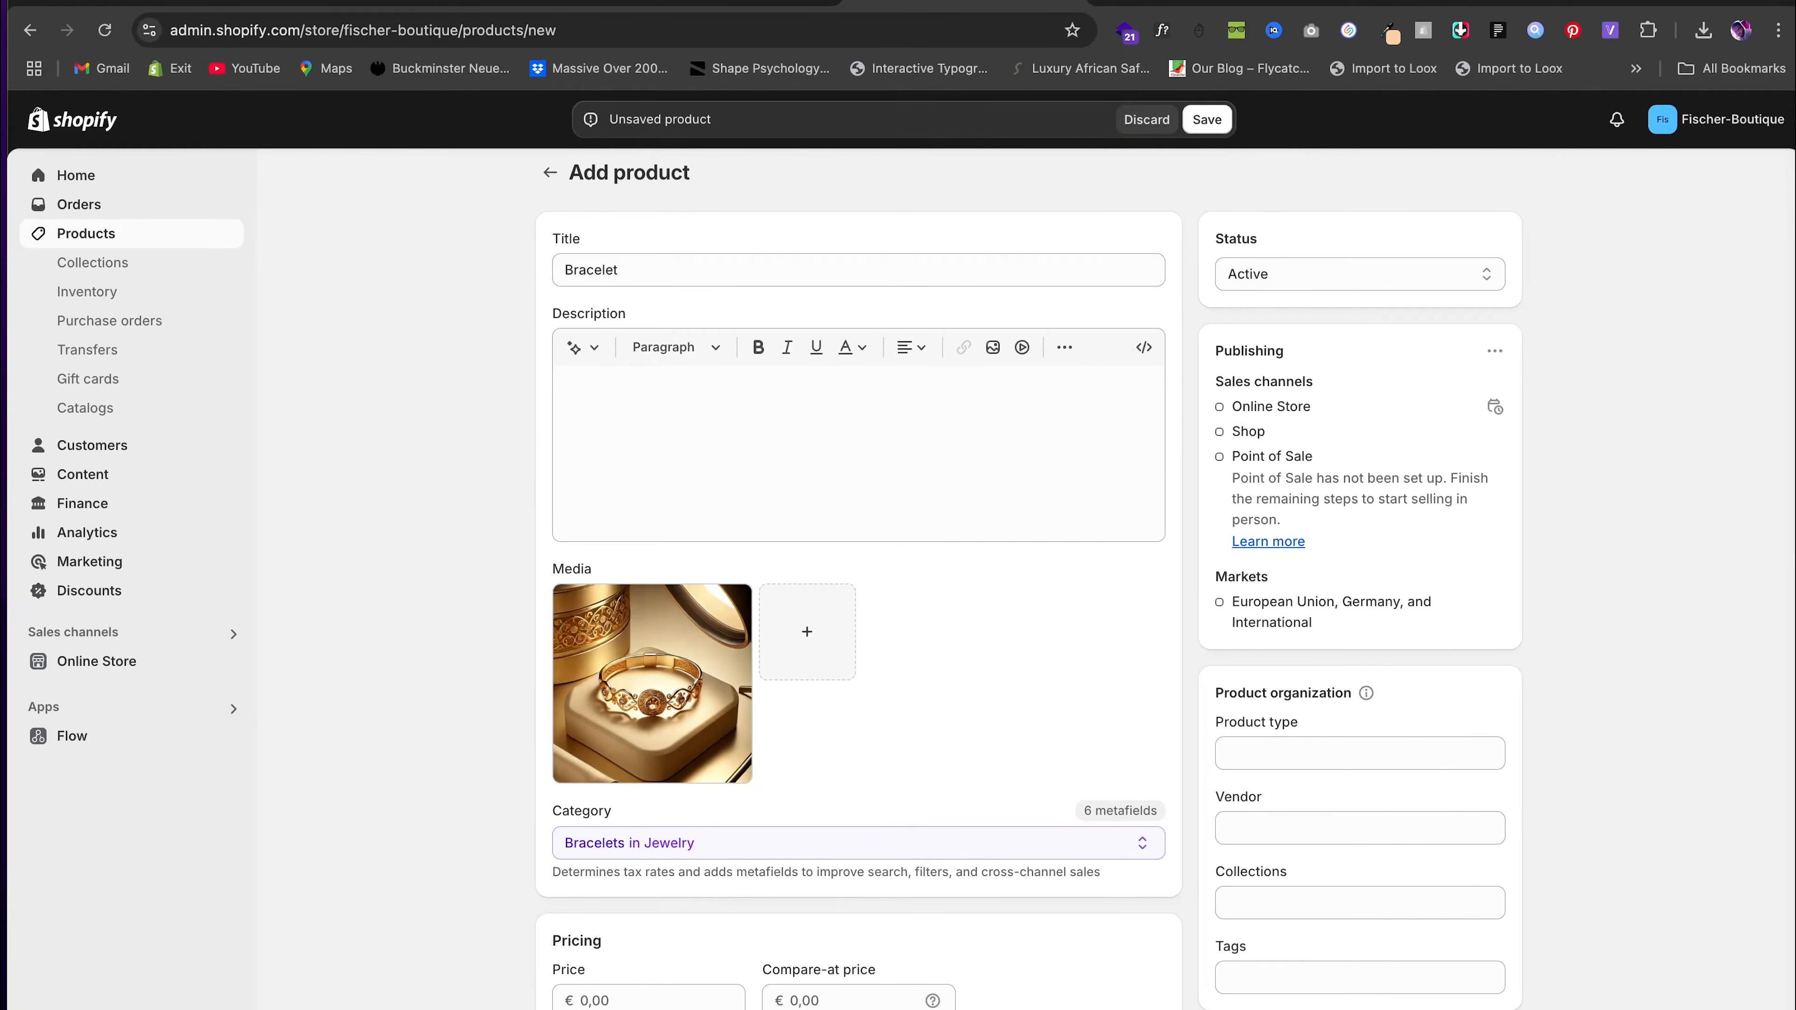
Set the Bracelet's price to €3,000, turn off quantity tracking and save the product
scroll(646, 768, down, 3)
click(646, 767)
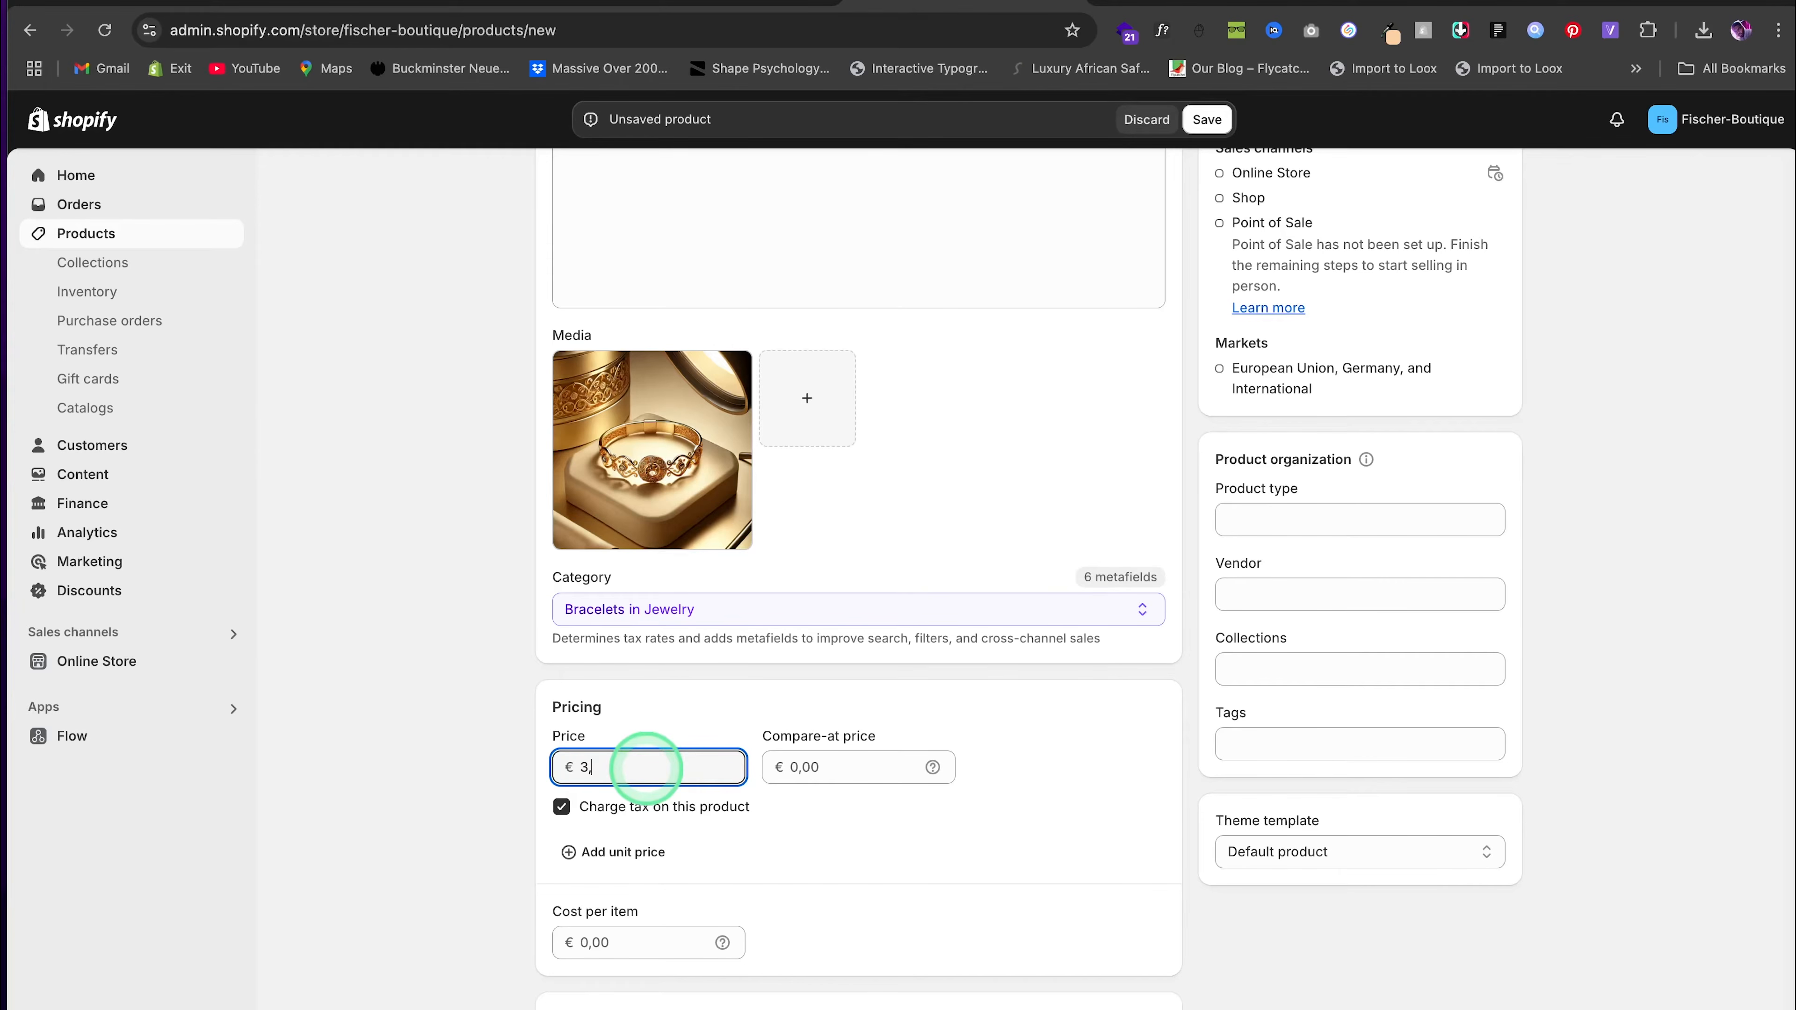
text(3,000)
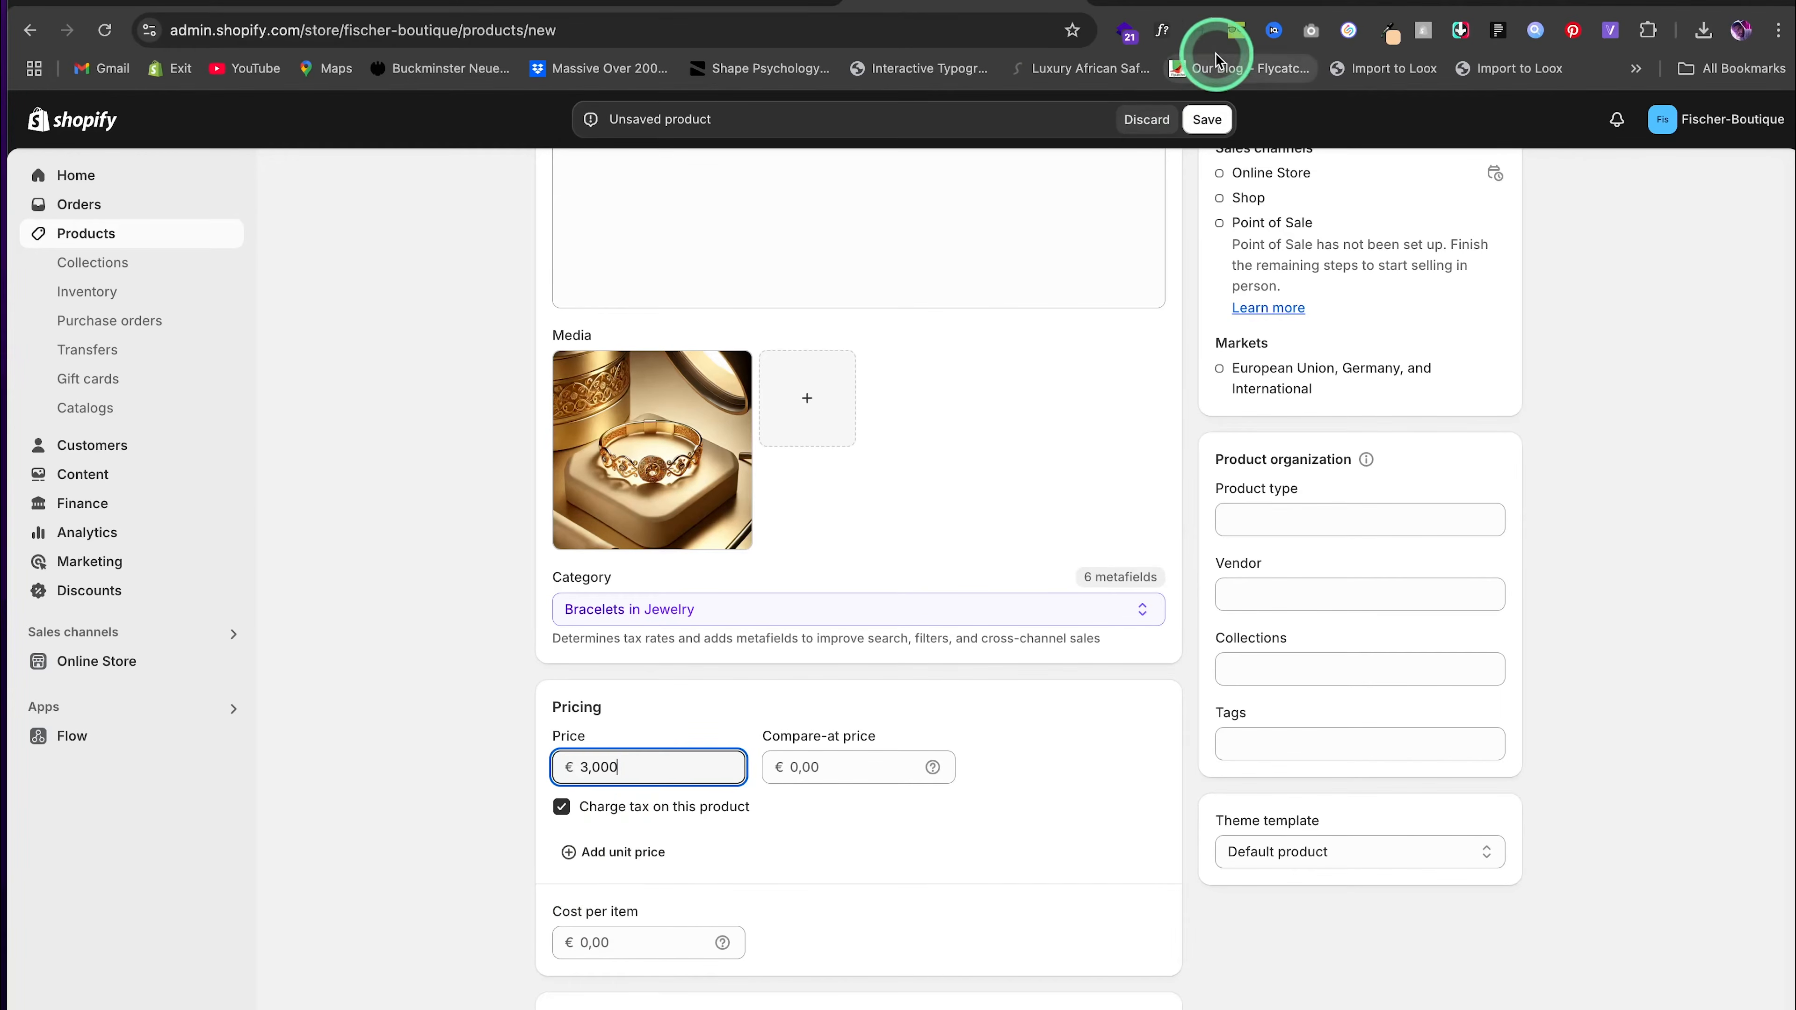
scroll(641, 818, down, 3)
click(561, 853)
scroll(1018, 416, down, 3)
click(1211, 117)
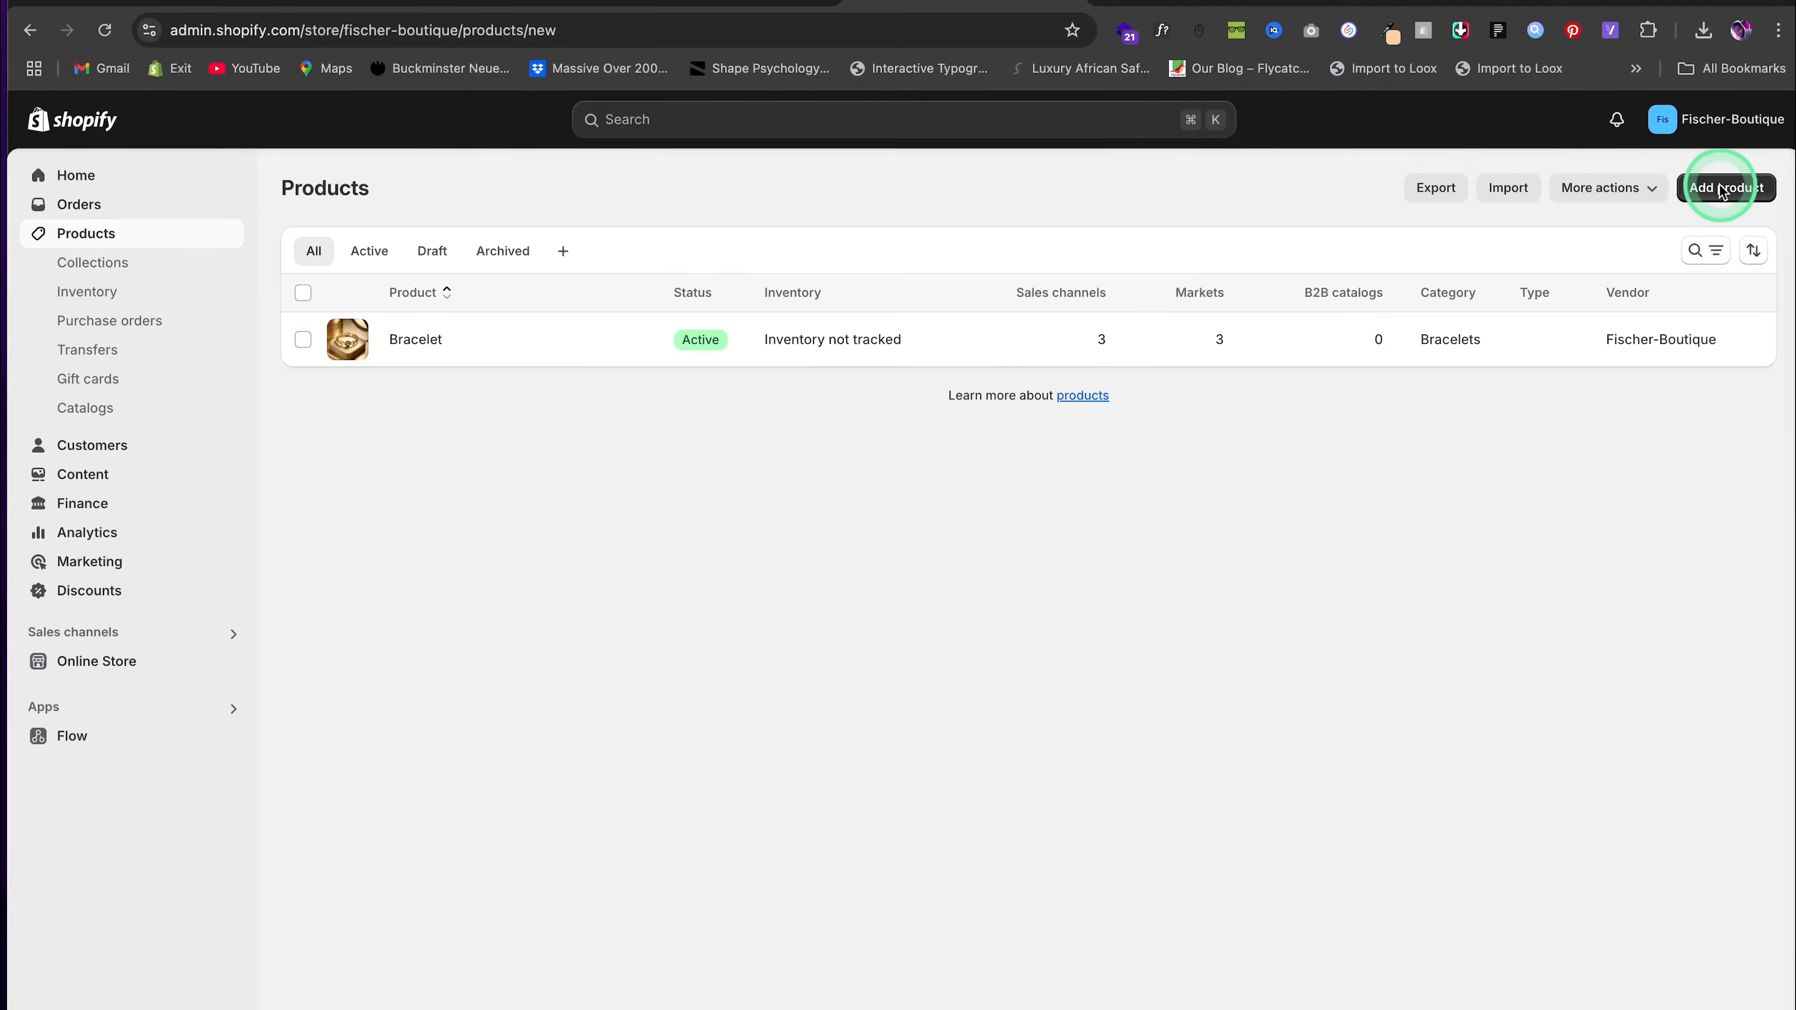
Start another product titled Necklace and upload the gold pendant necklace .webp image from KT Folder
click(1721, 185)
click(952, 287)
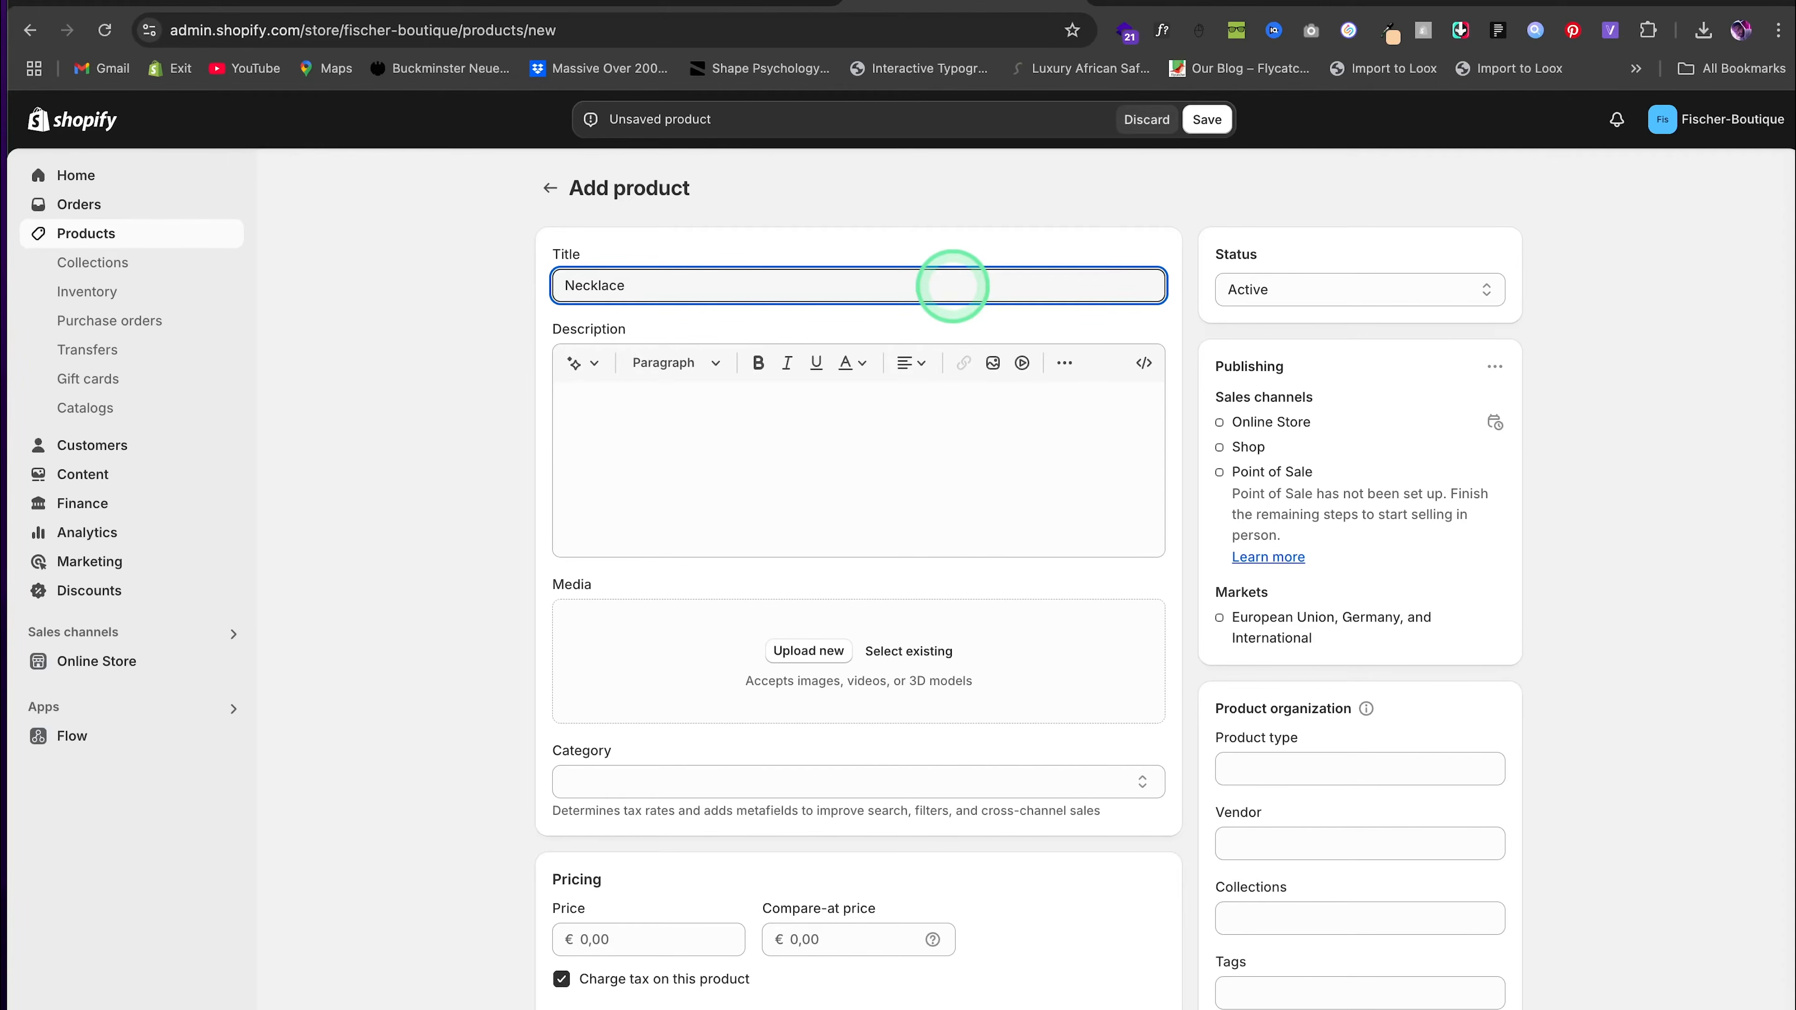
click(808, 650)
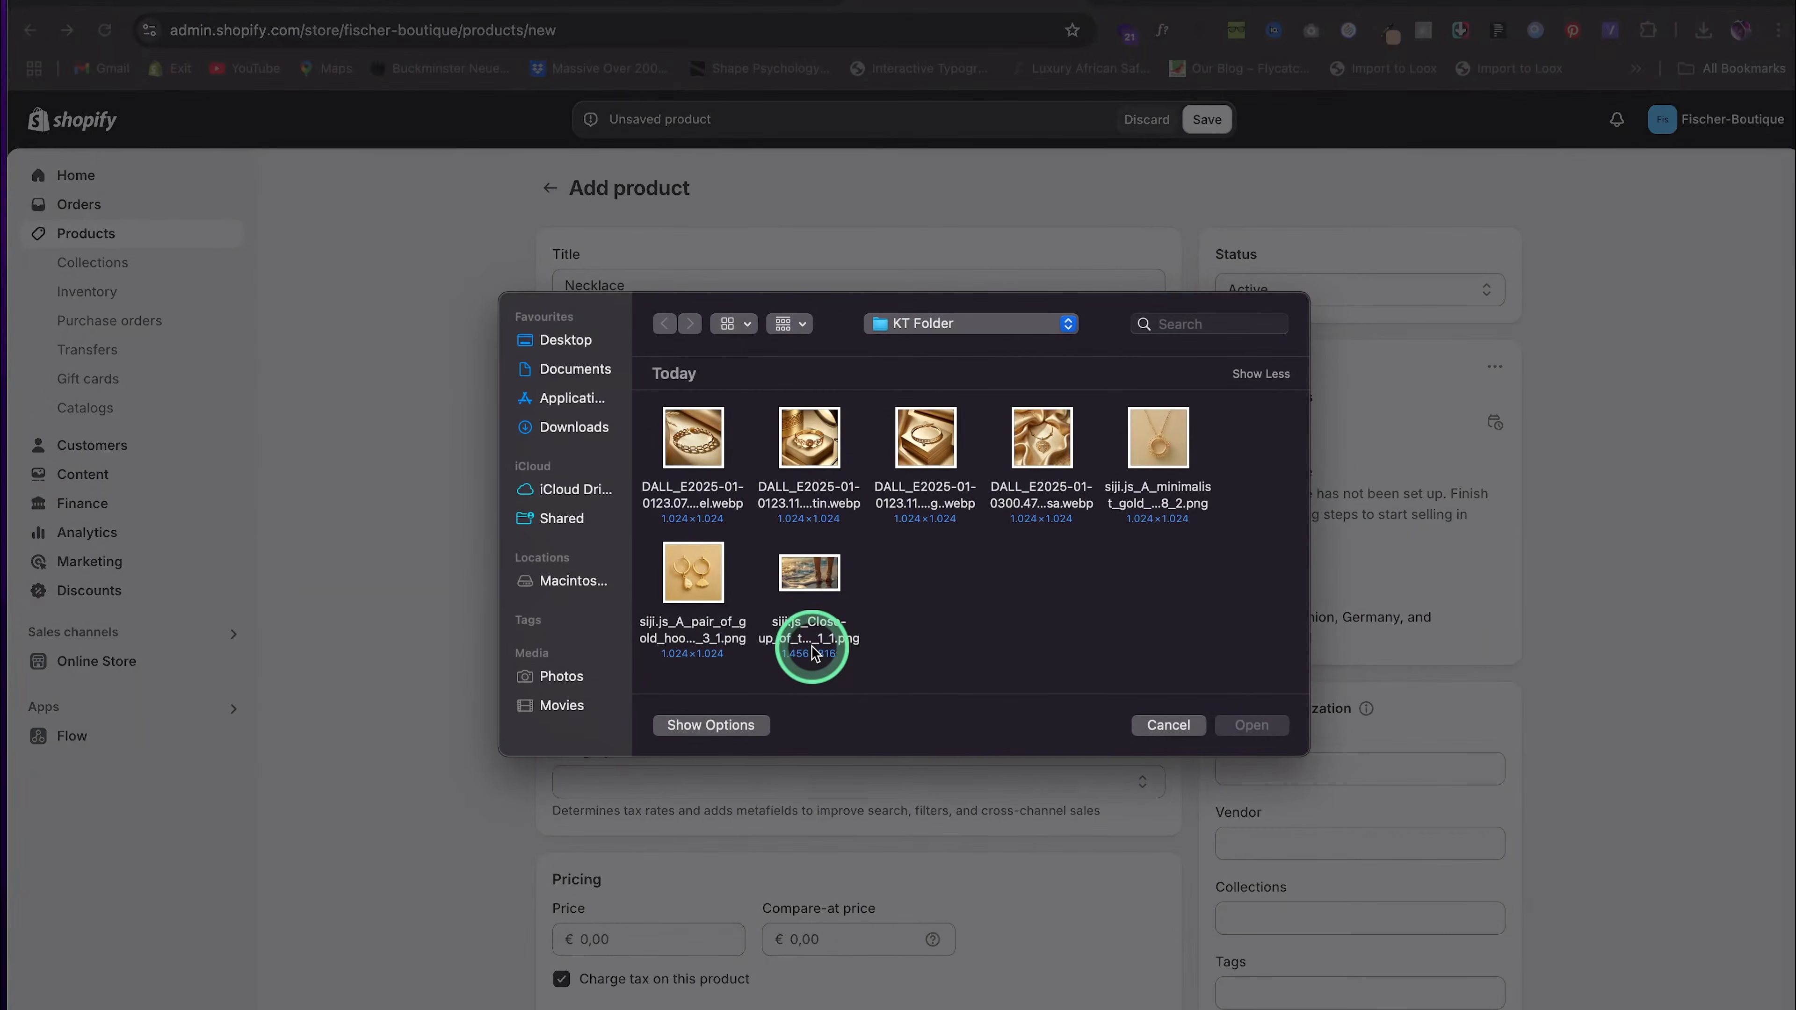
click(1047, 453)
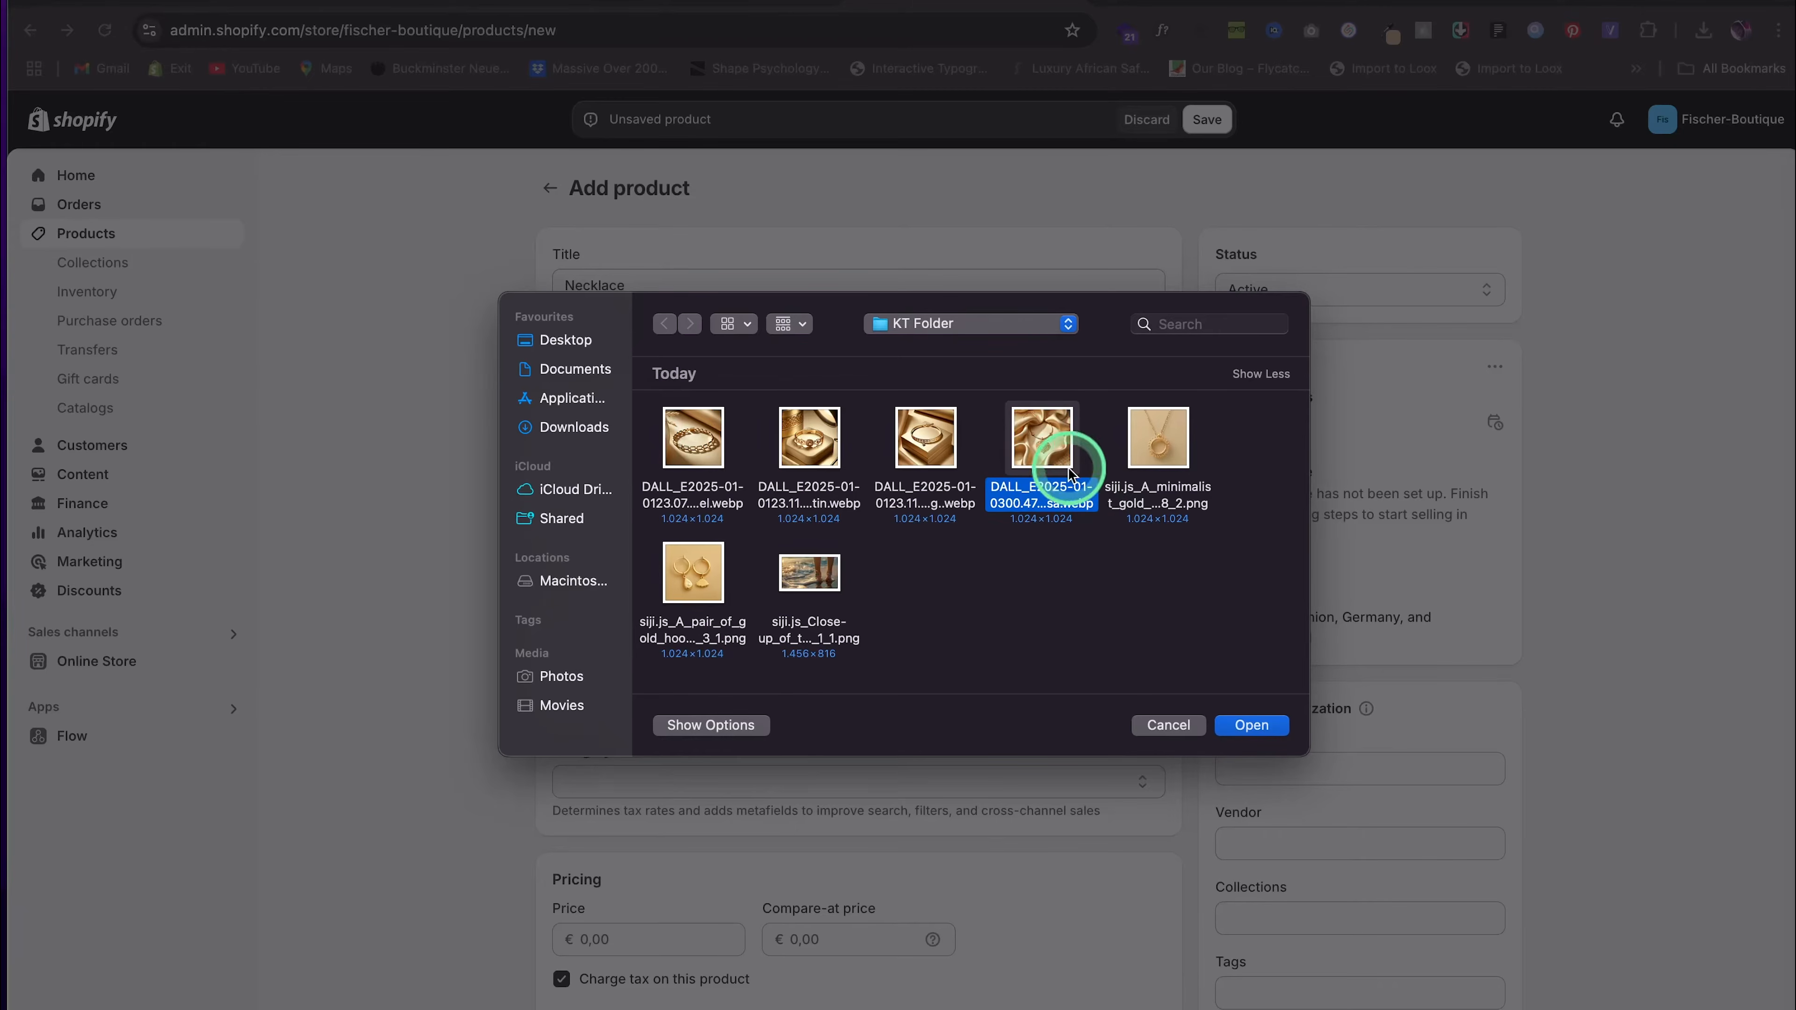
click(1253, 724)
Set the Necklace's price to €4.000,00, turn off quantity tracking and save the product
scroll(713, 682, down, 3)
click(621, 732)
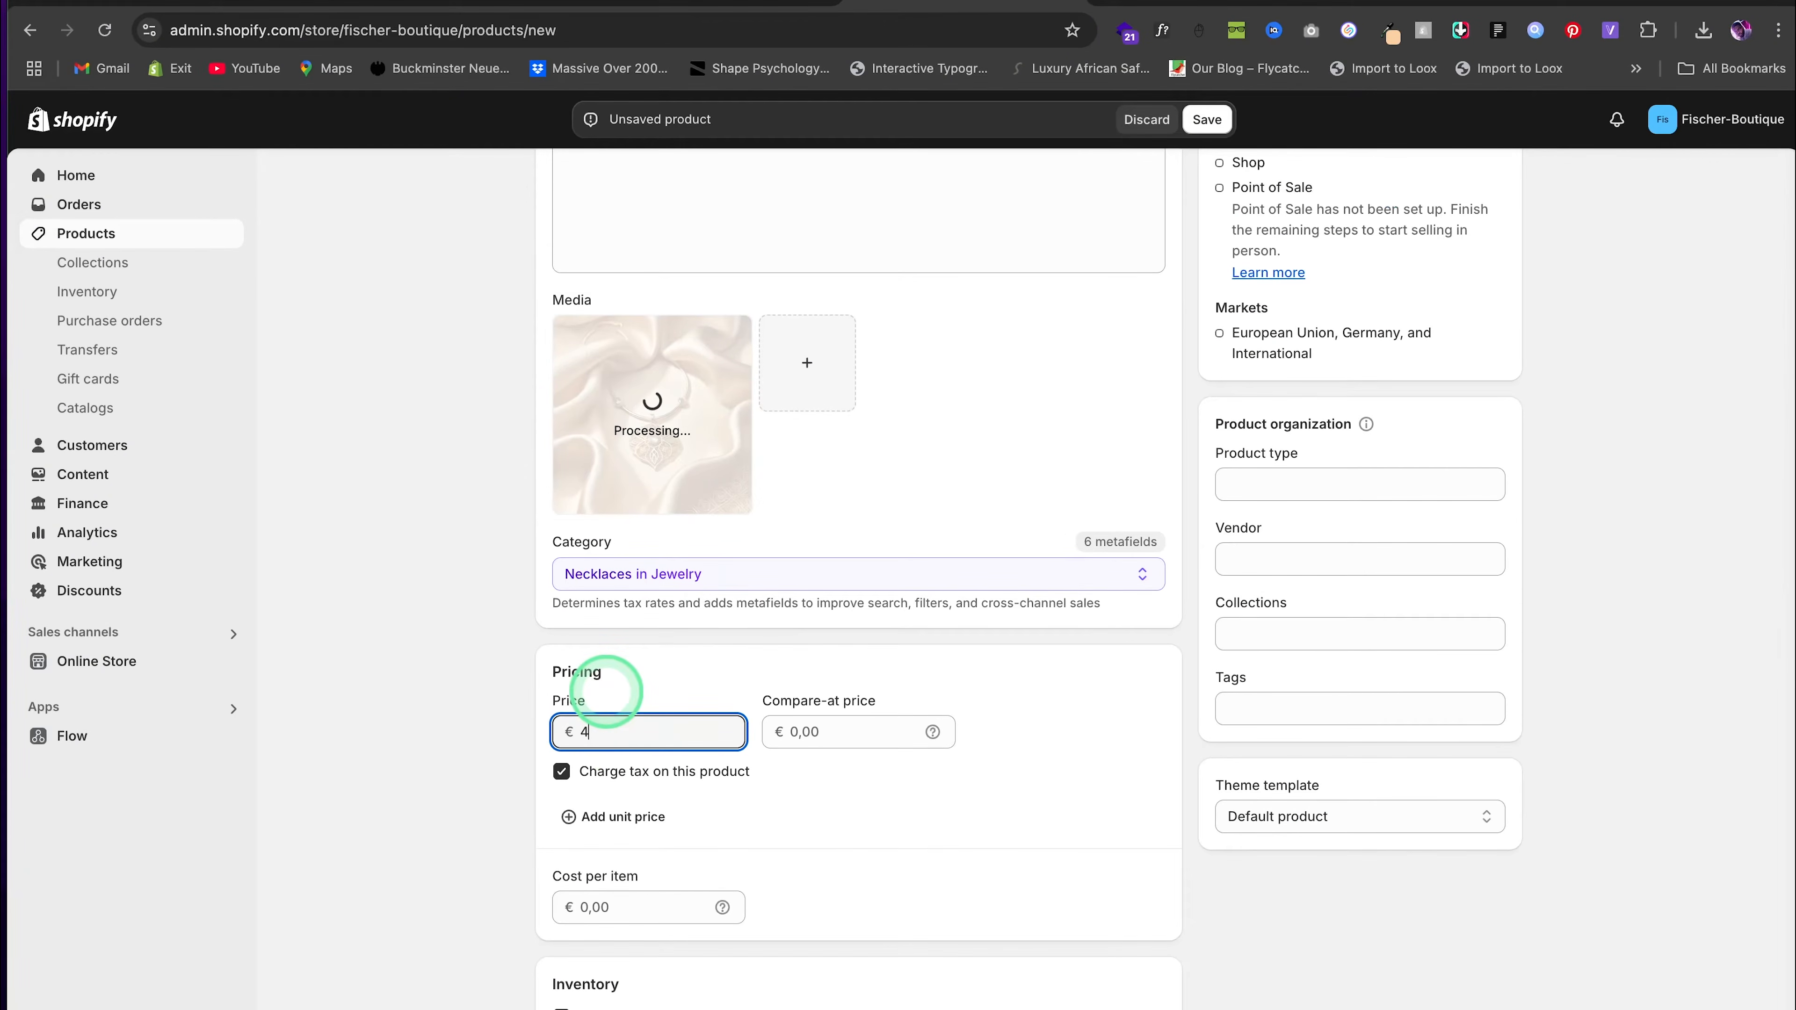
scroll(582, 830, down, 3)
click(562, 841)
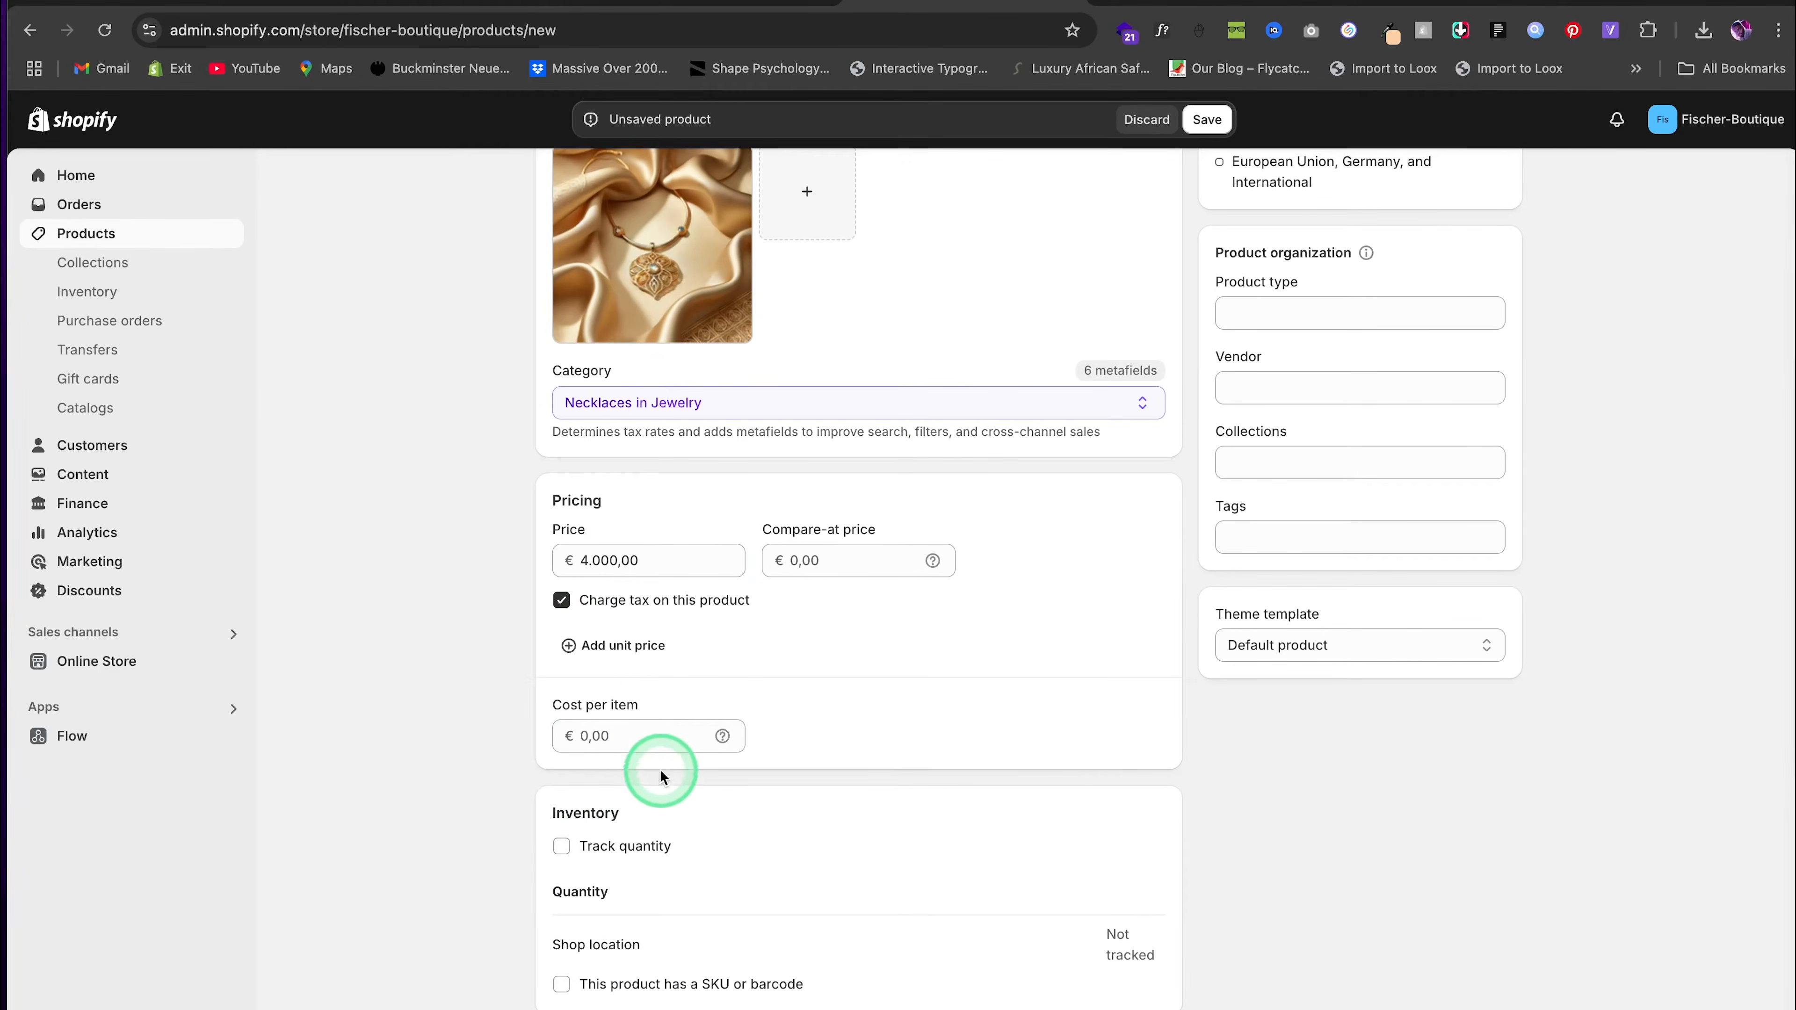
scroll(658, 710, up, 7)
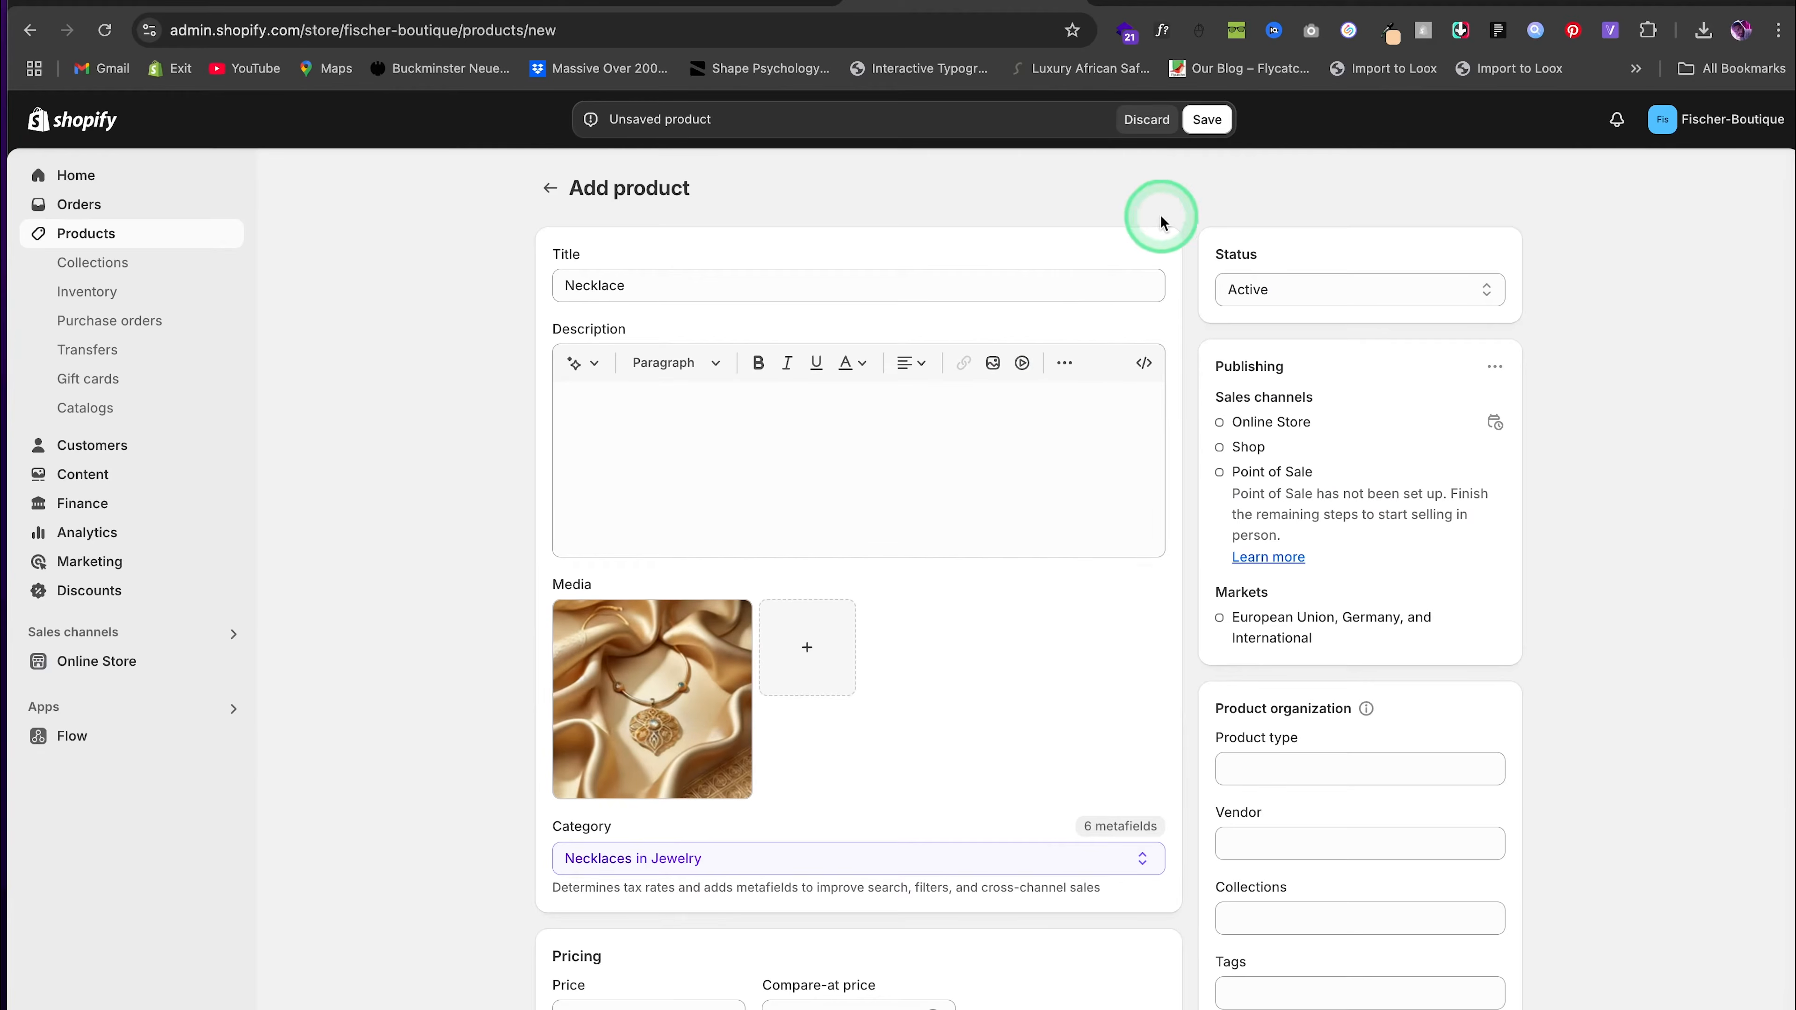
click(1210, 126)
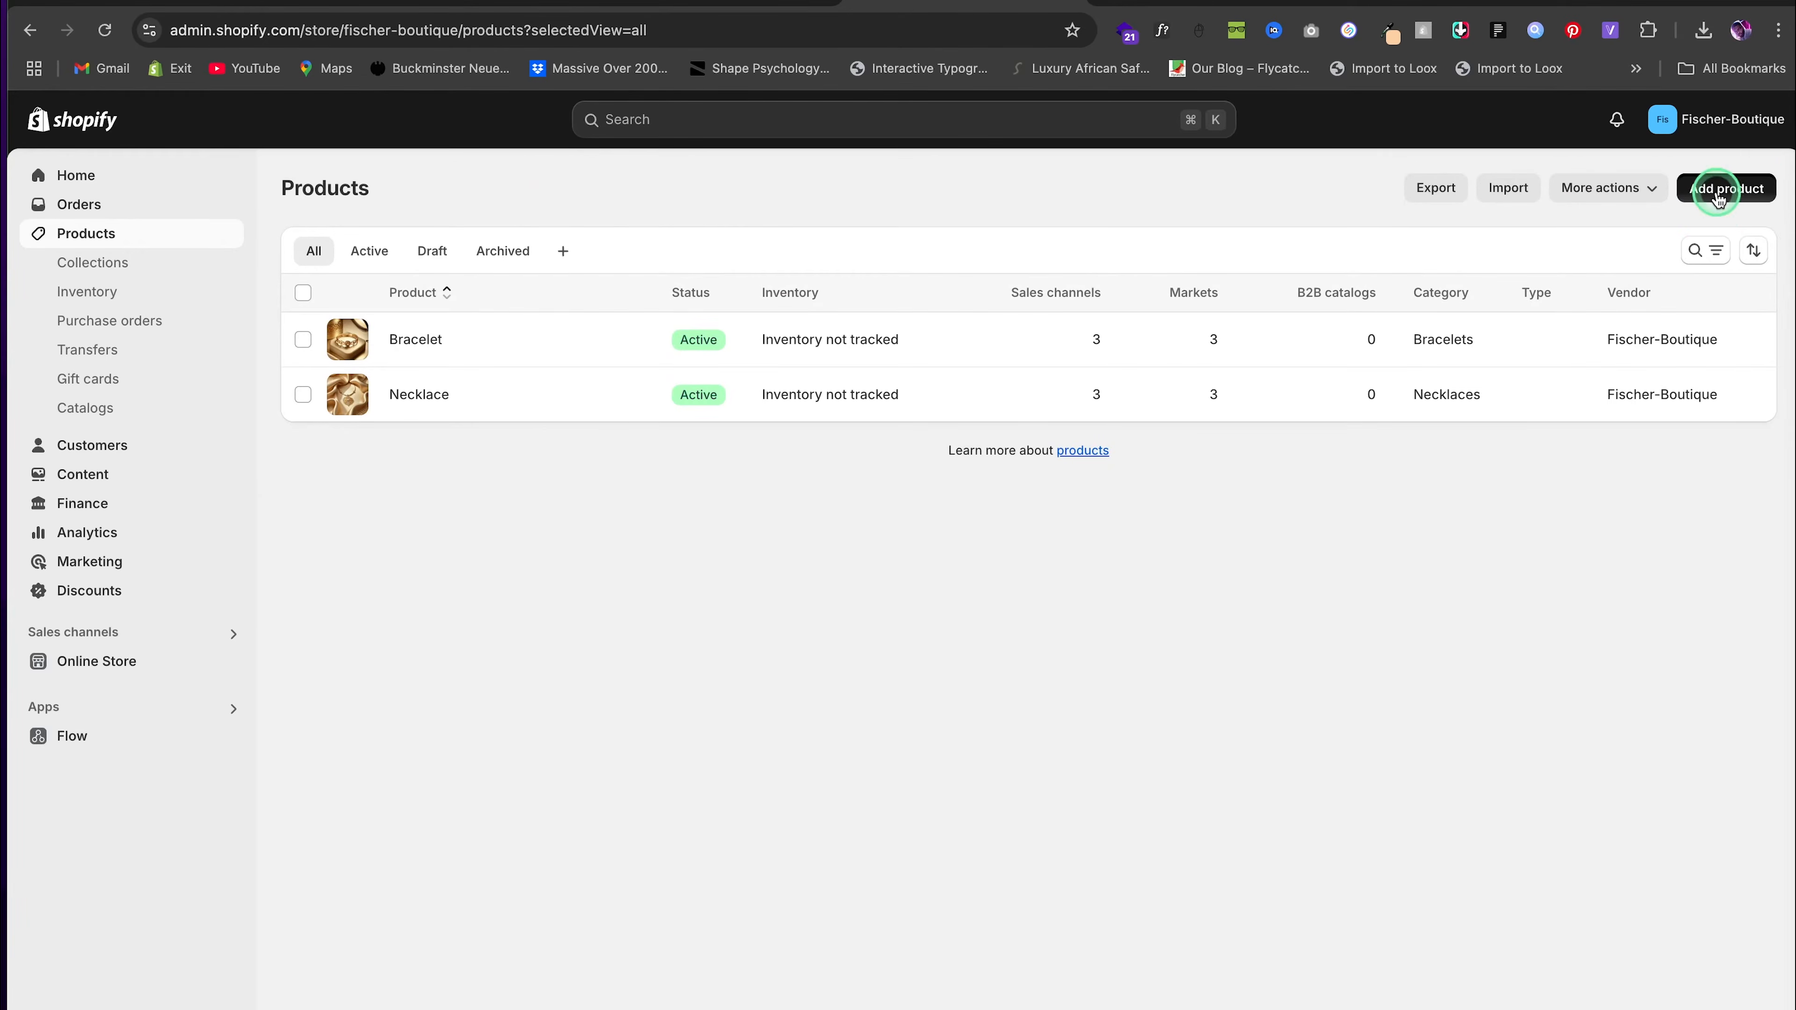
Start a product titled Leg Chain and upload the gold link chain image, the first file in KT Folder
click(1718, 199)
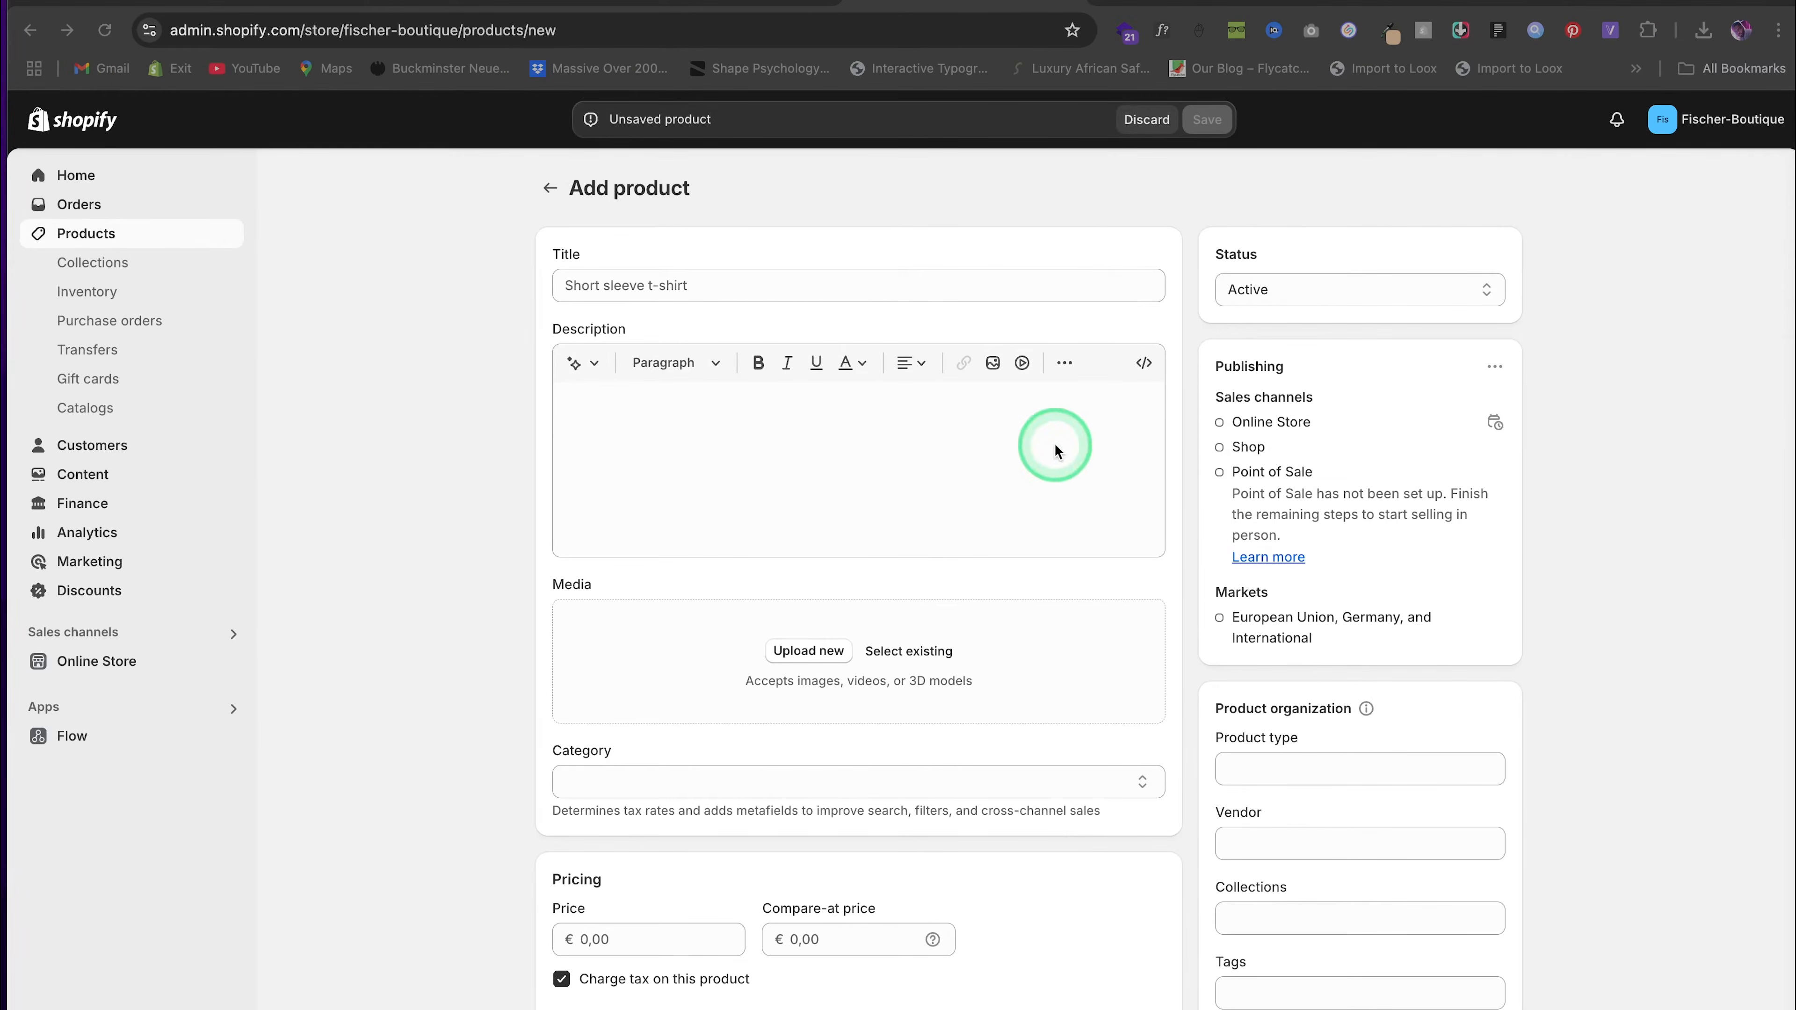
click(587, 276)
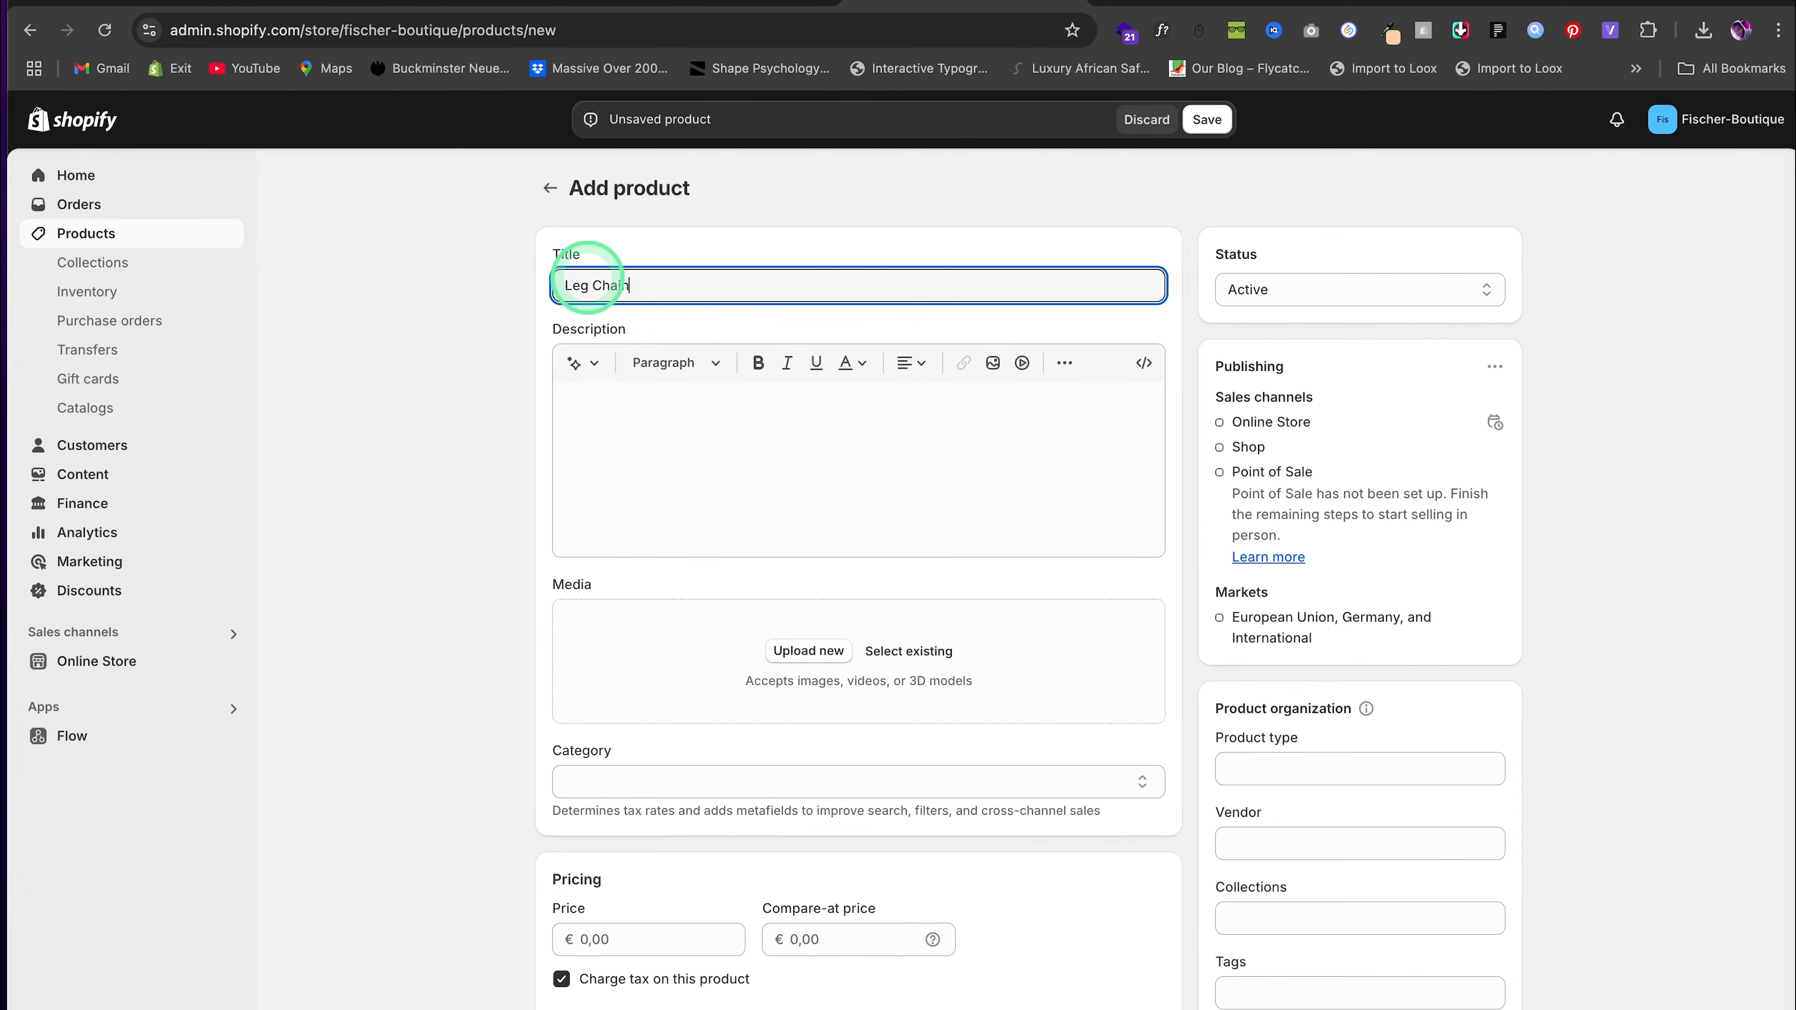
click(808, 650)
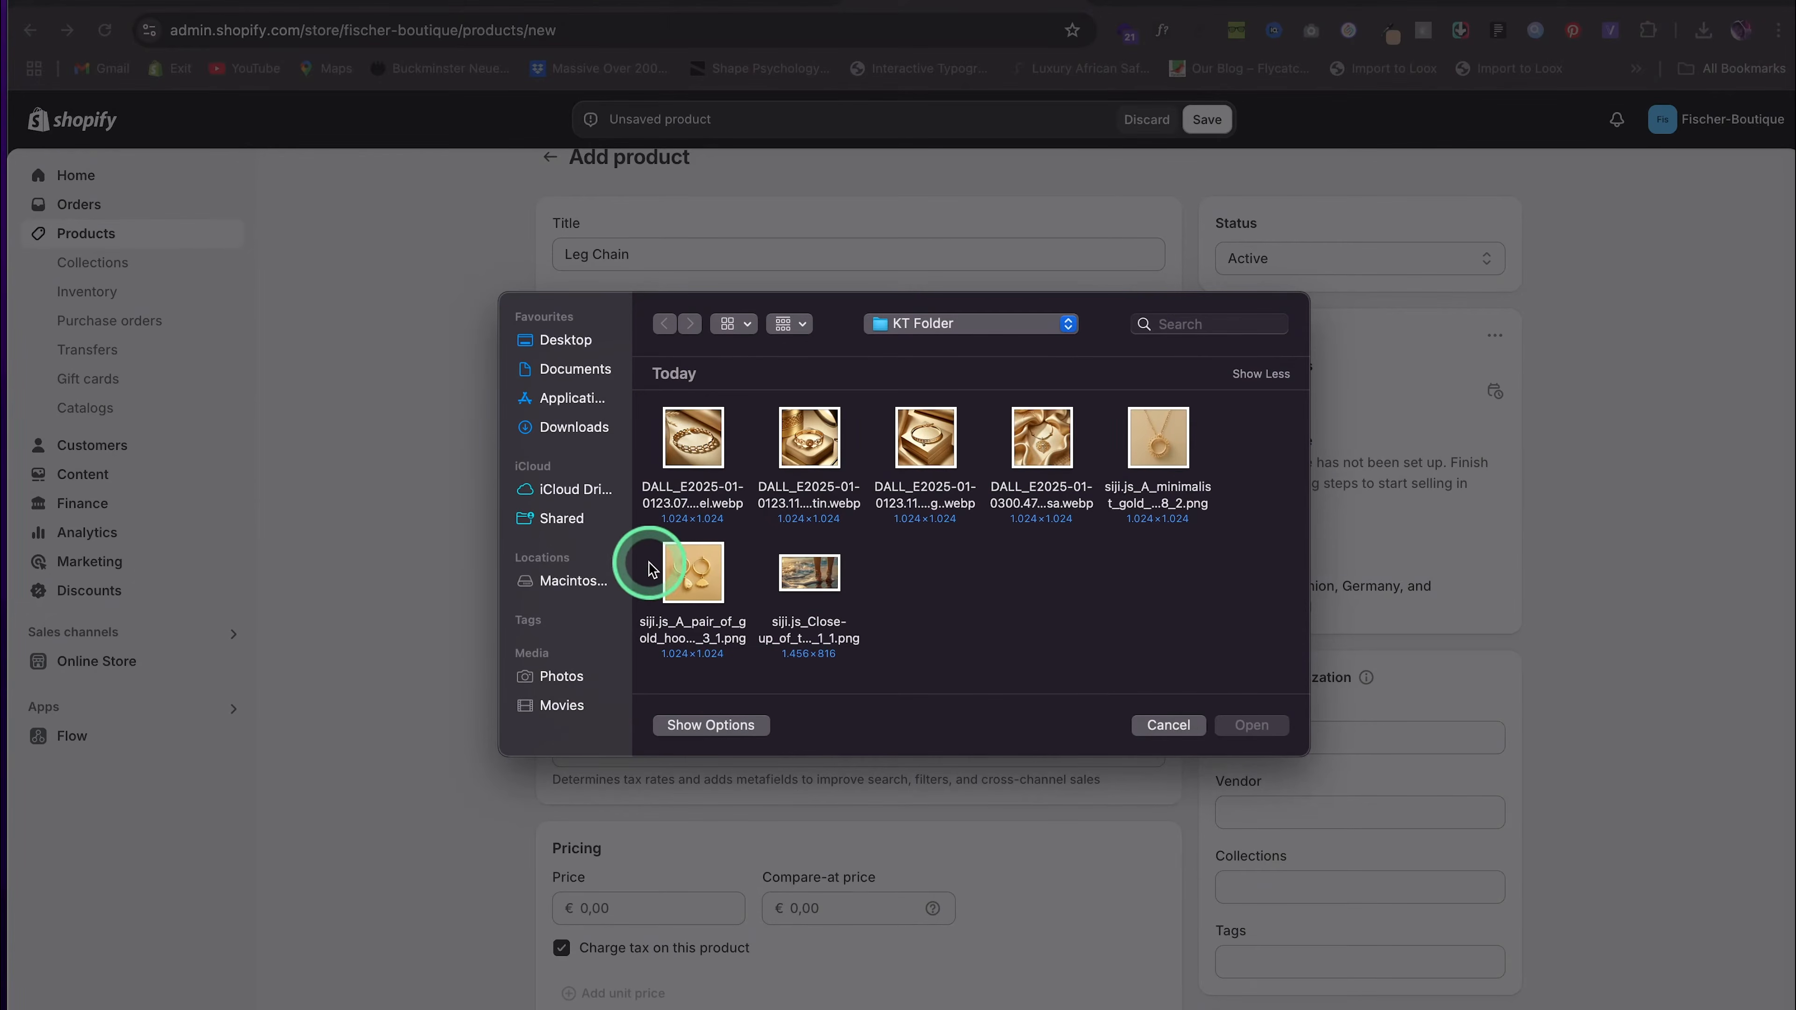
click(698, 464)
click(1241, 723)
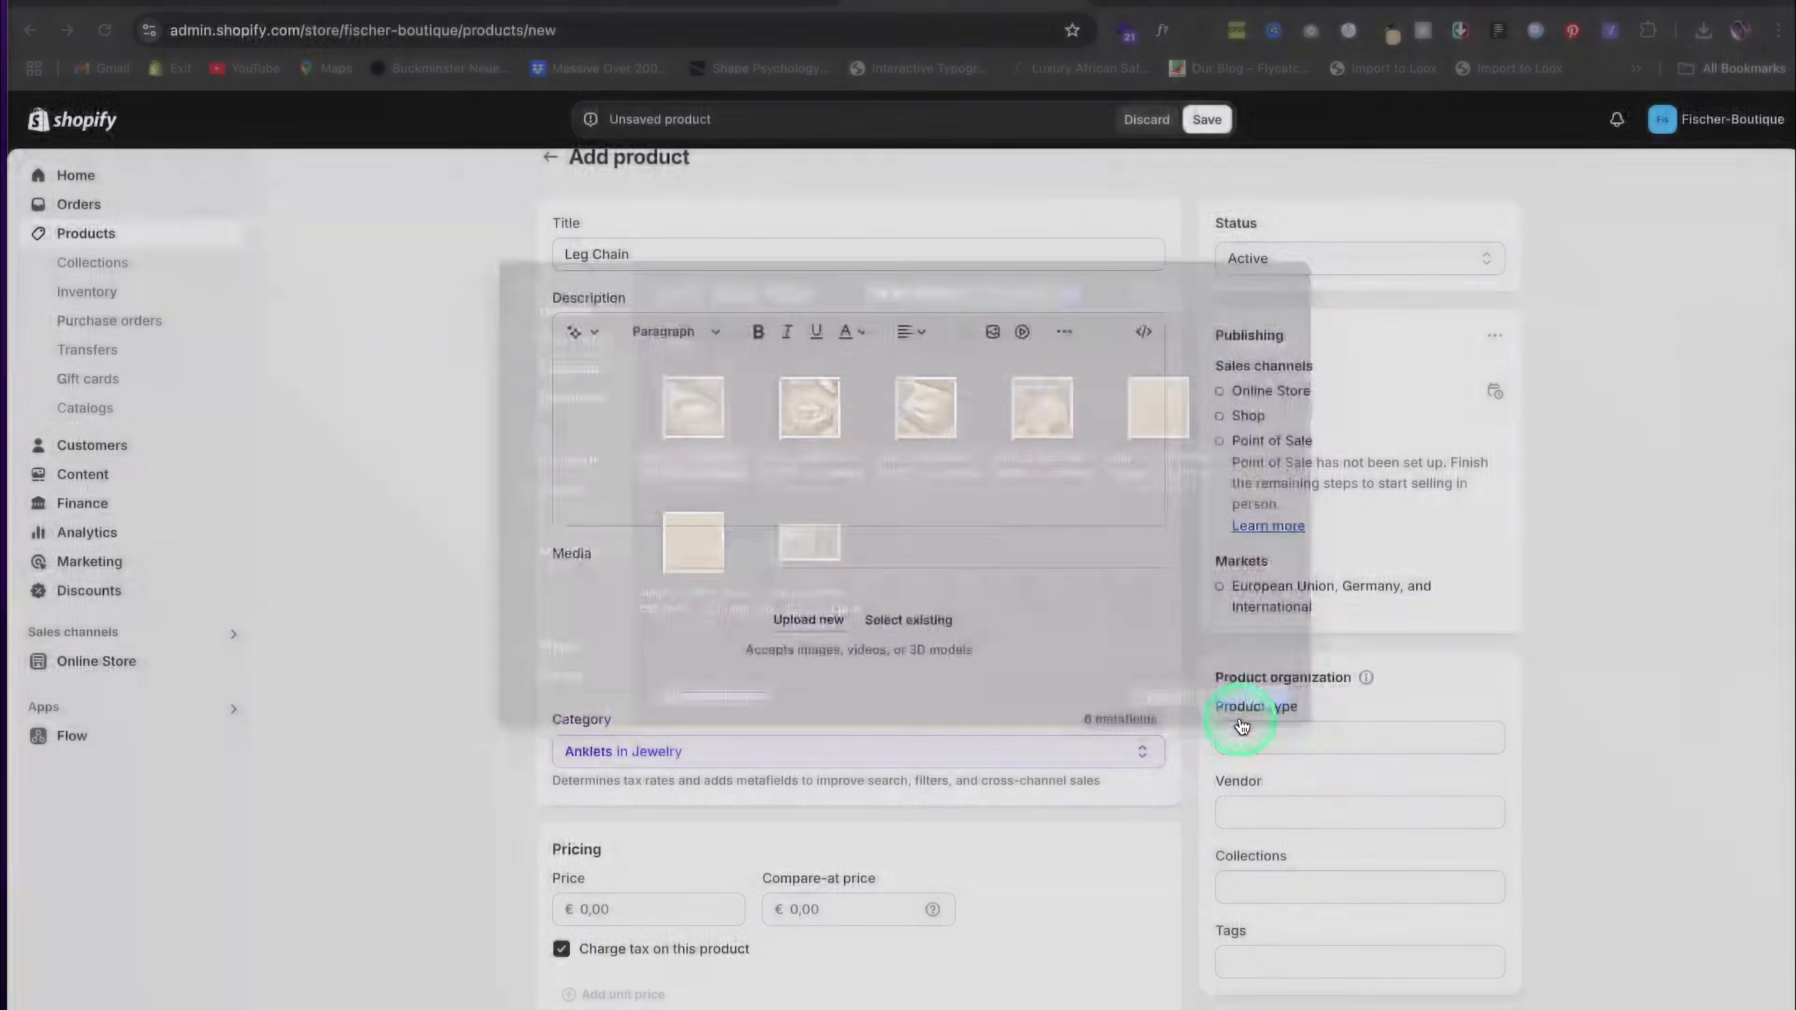
Set the Leg Chain's price to €2540, turn off quantity tracking and save the product
scroll(707, 683, down, 5)
click(706, 697)
text(2)
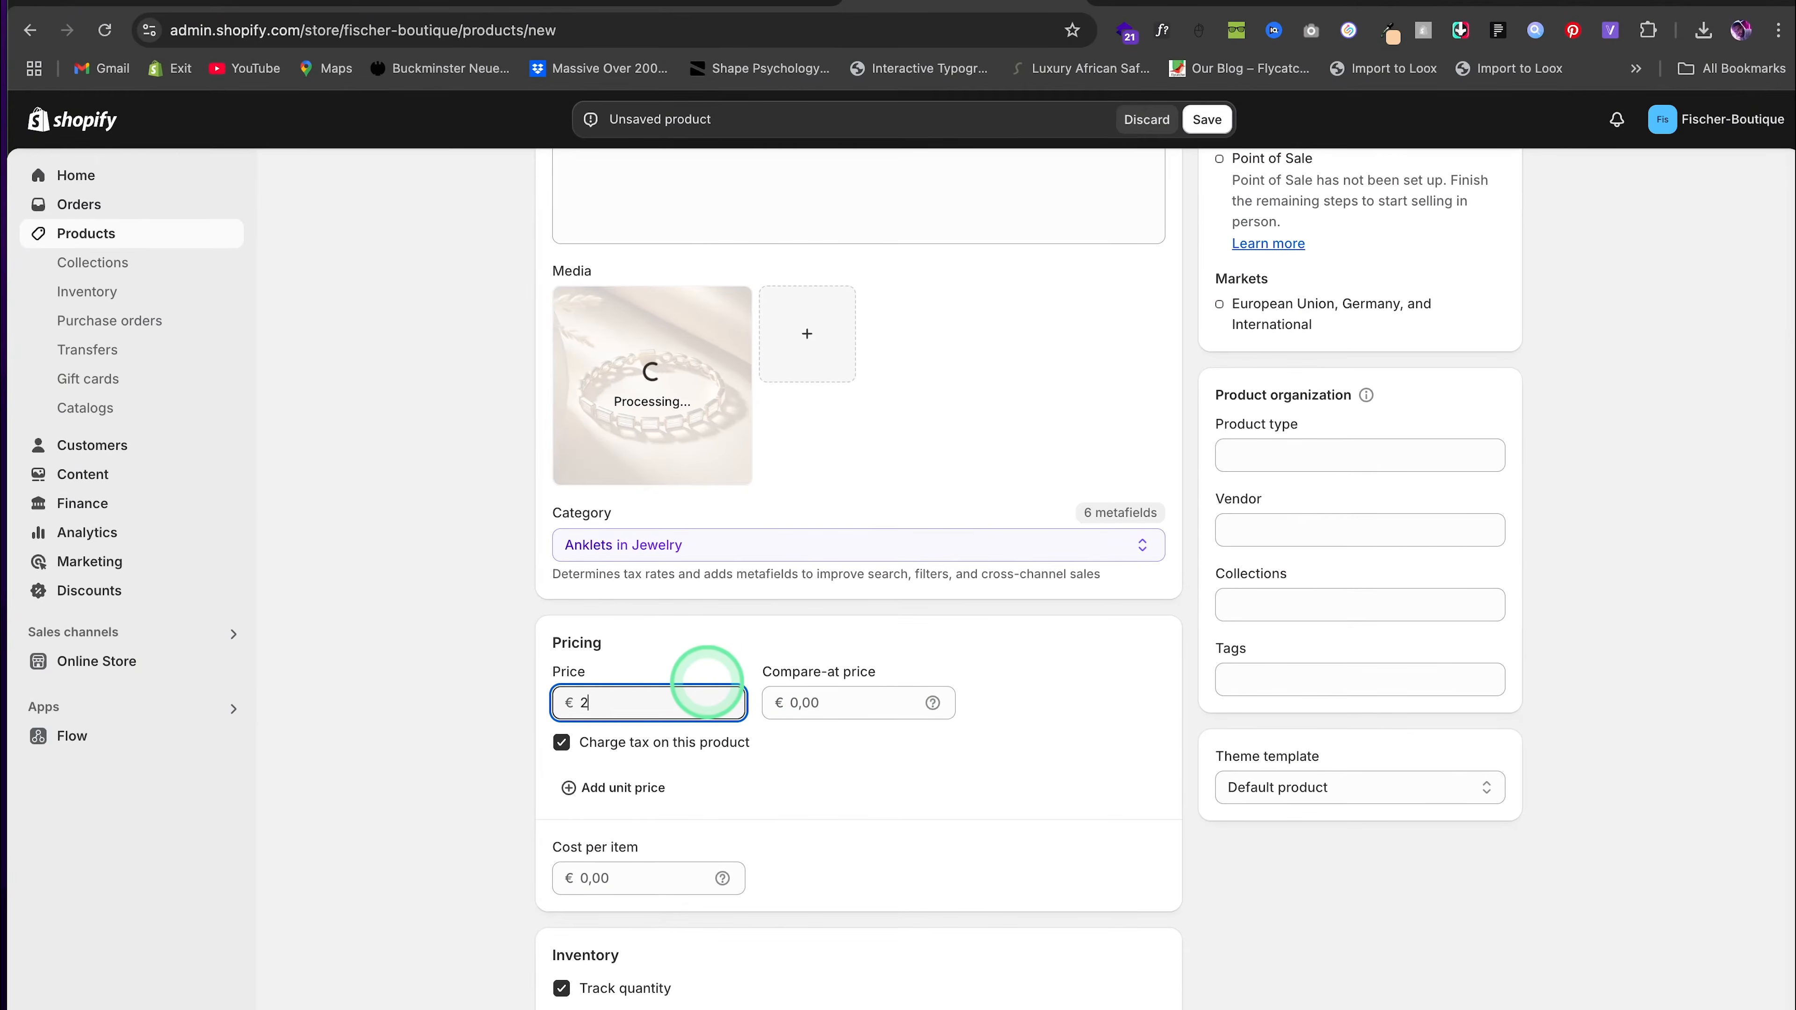
text(540)
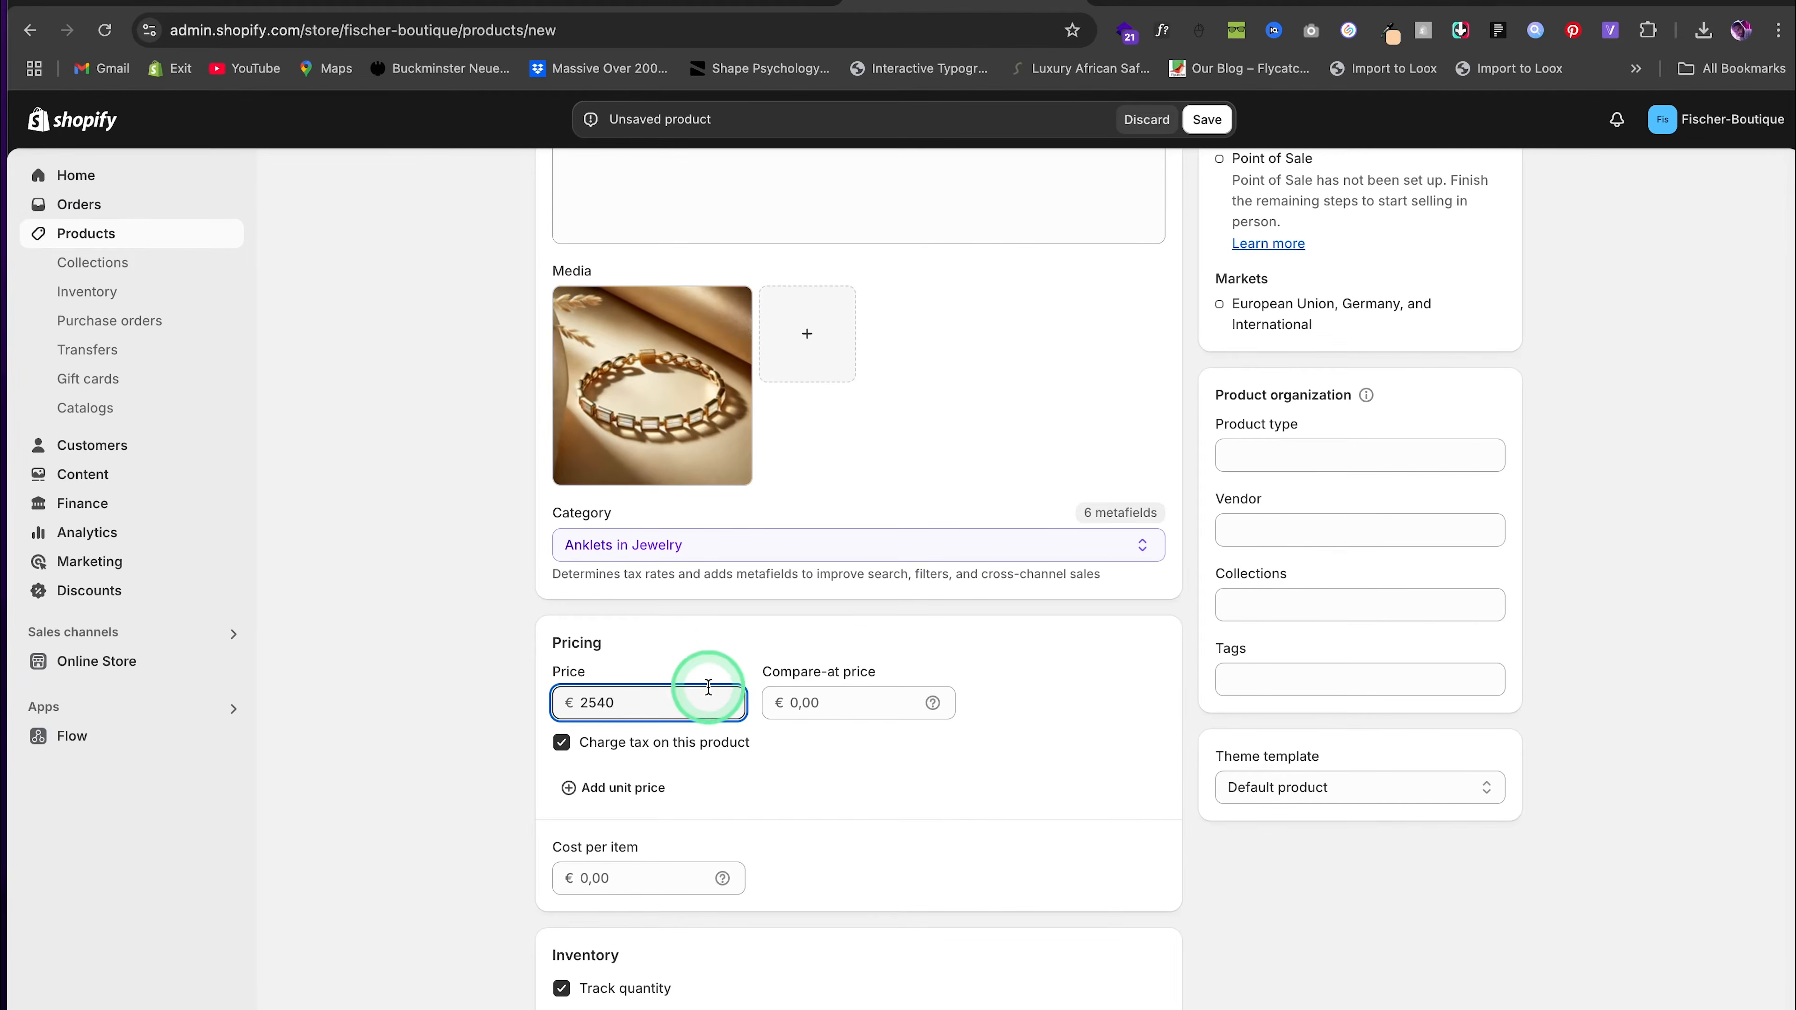
click(562, 988)
scroll(565, 934, down, 5)
click(1207, 119)
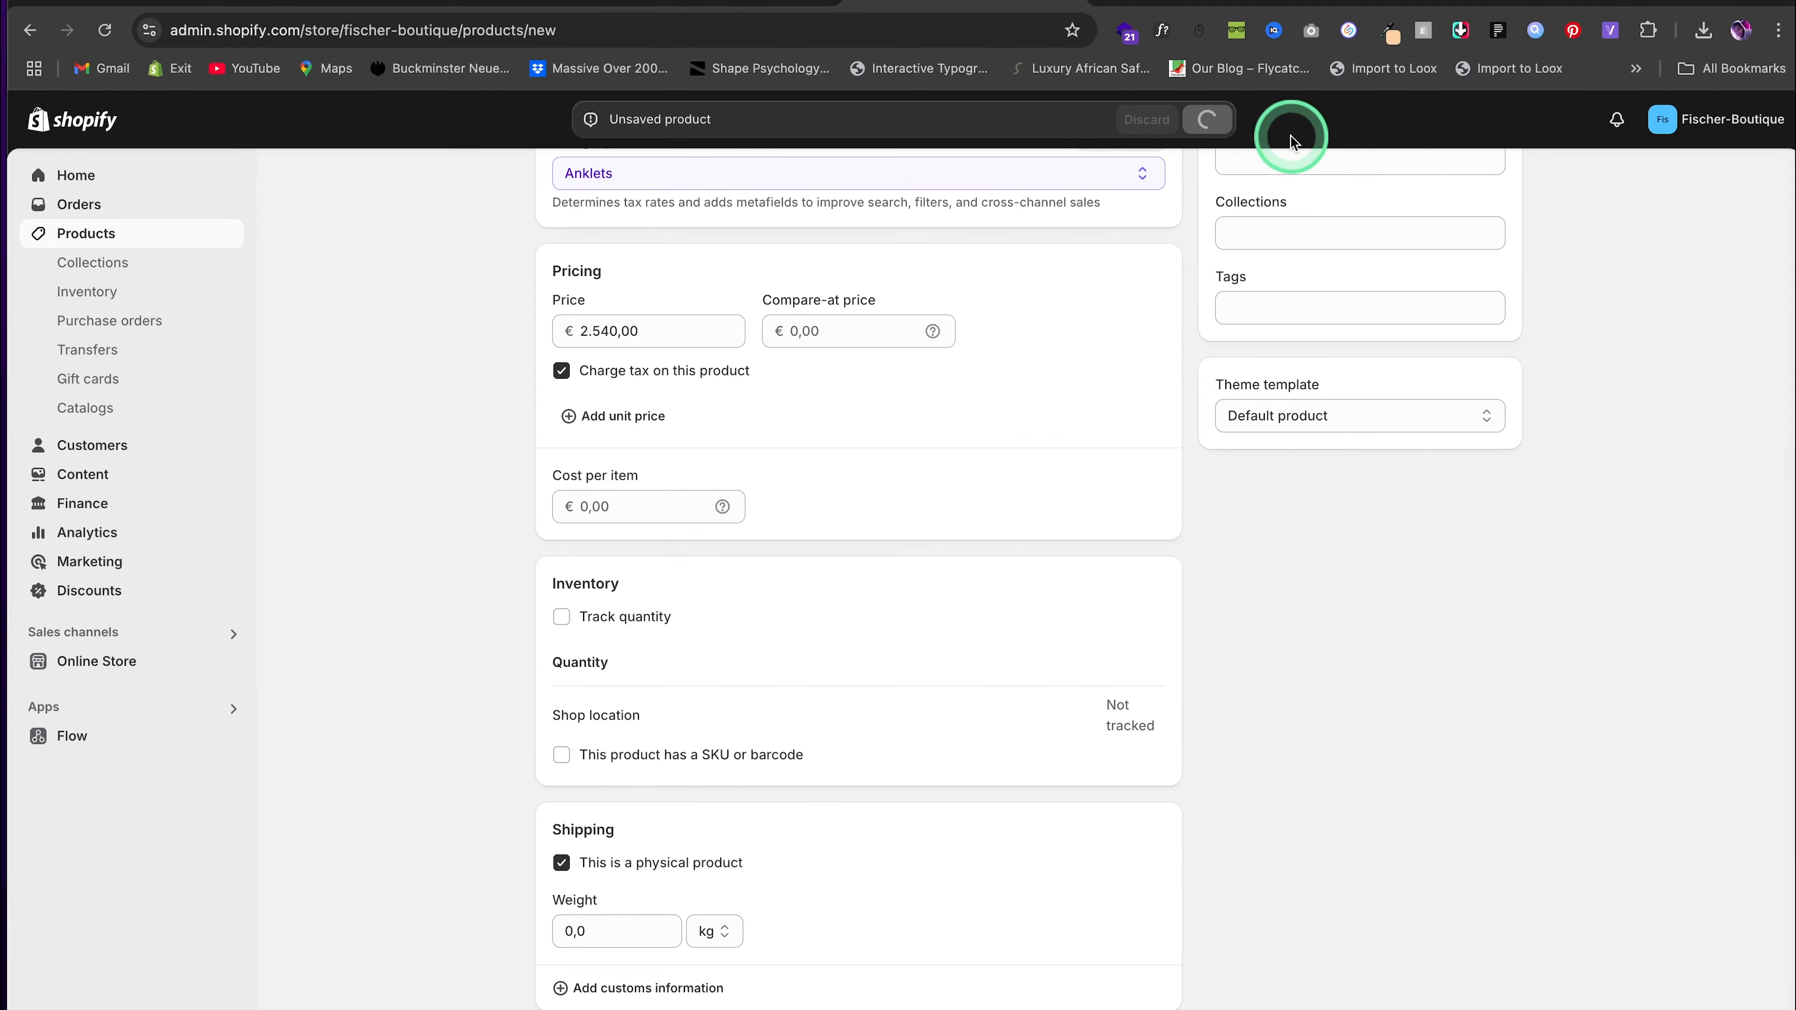
Title another new product Arm Ring and upload the image of the gold bangle on a box from KT Folder
click(767, 281)
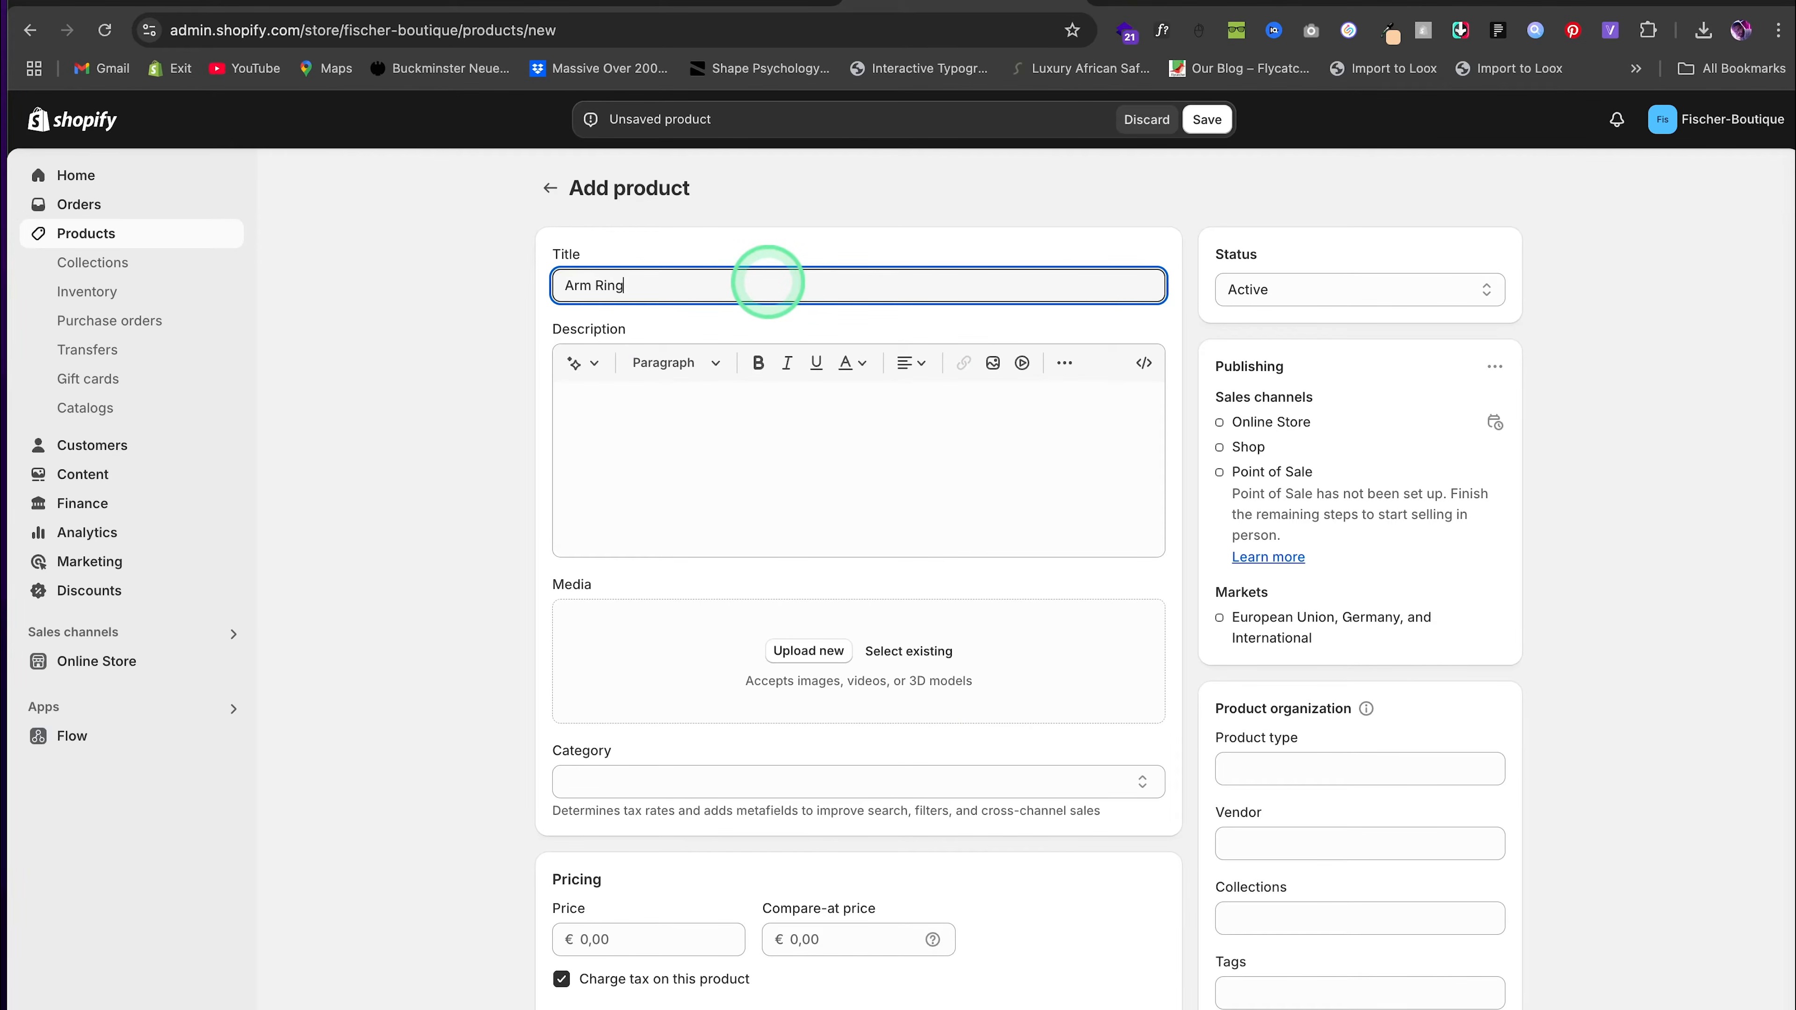
click(805, 651)
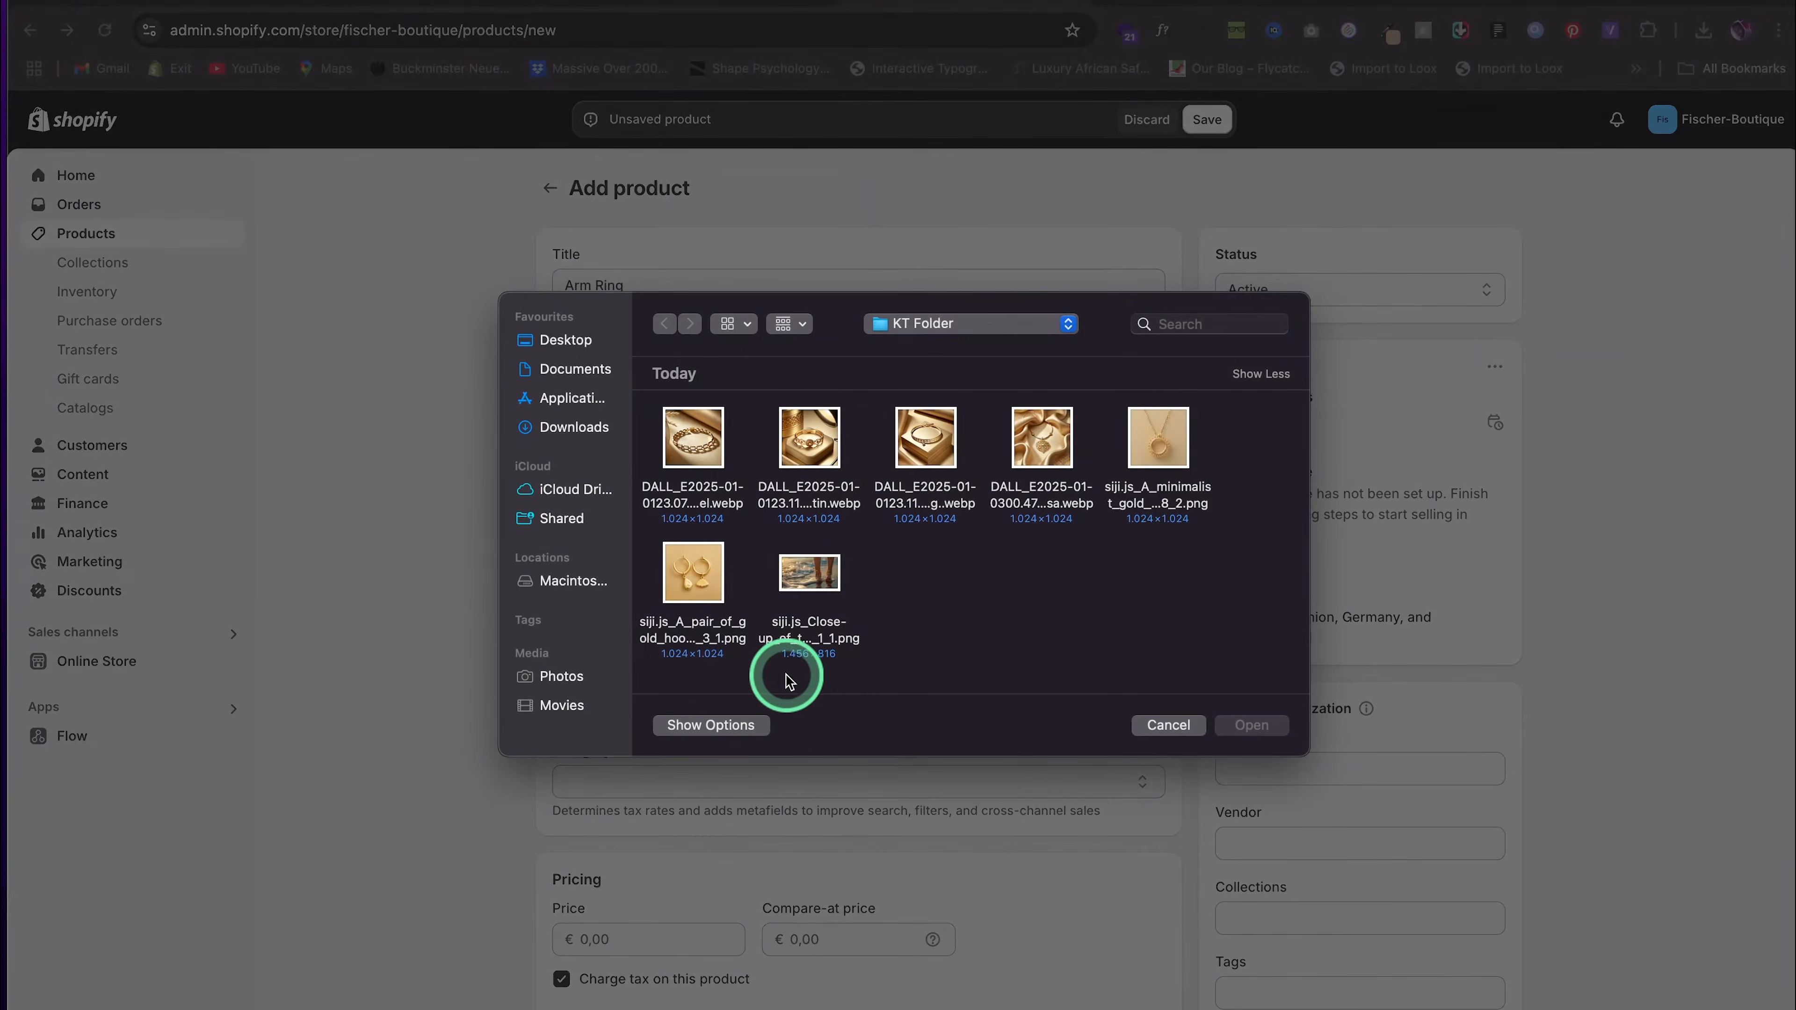
click(898, 482)
click(1273, 725)
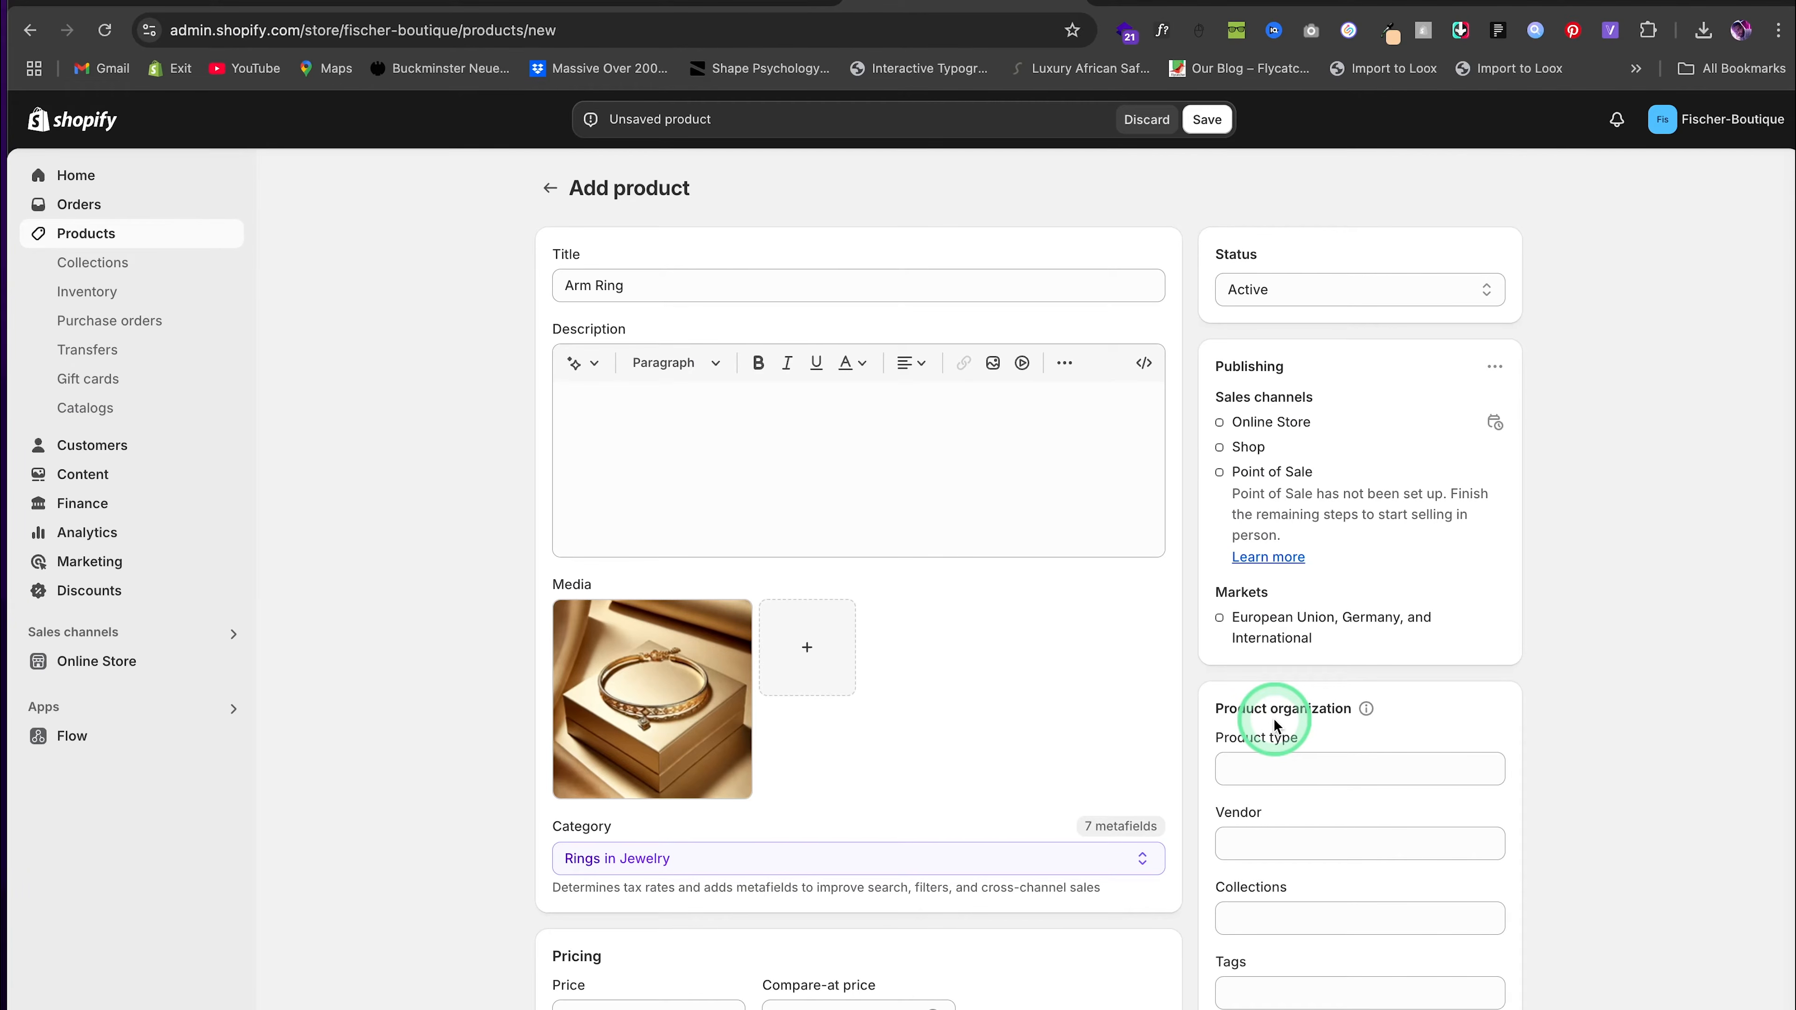
Save the Arm Ring product, leave its page and go to the store's collections
click(1207, 119)
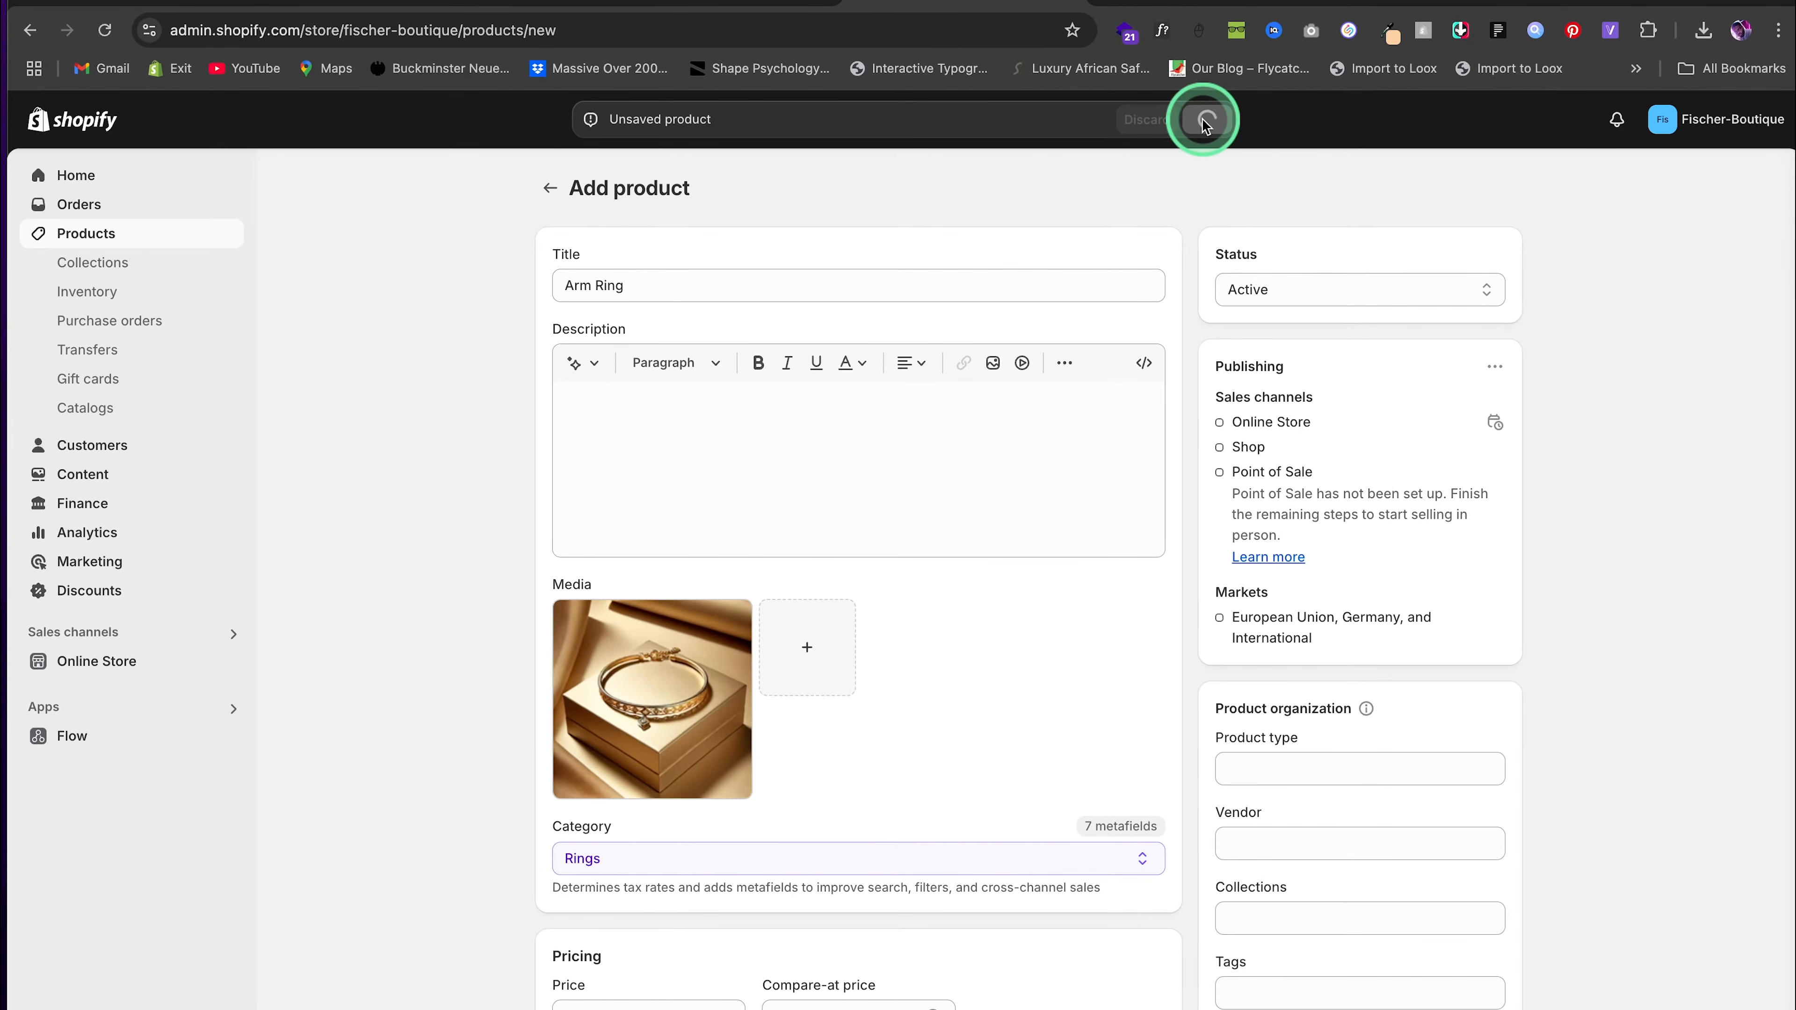
click(549, 188)
click(71, 266)
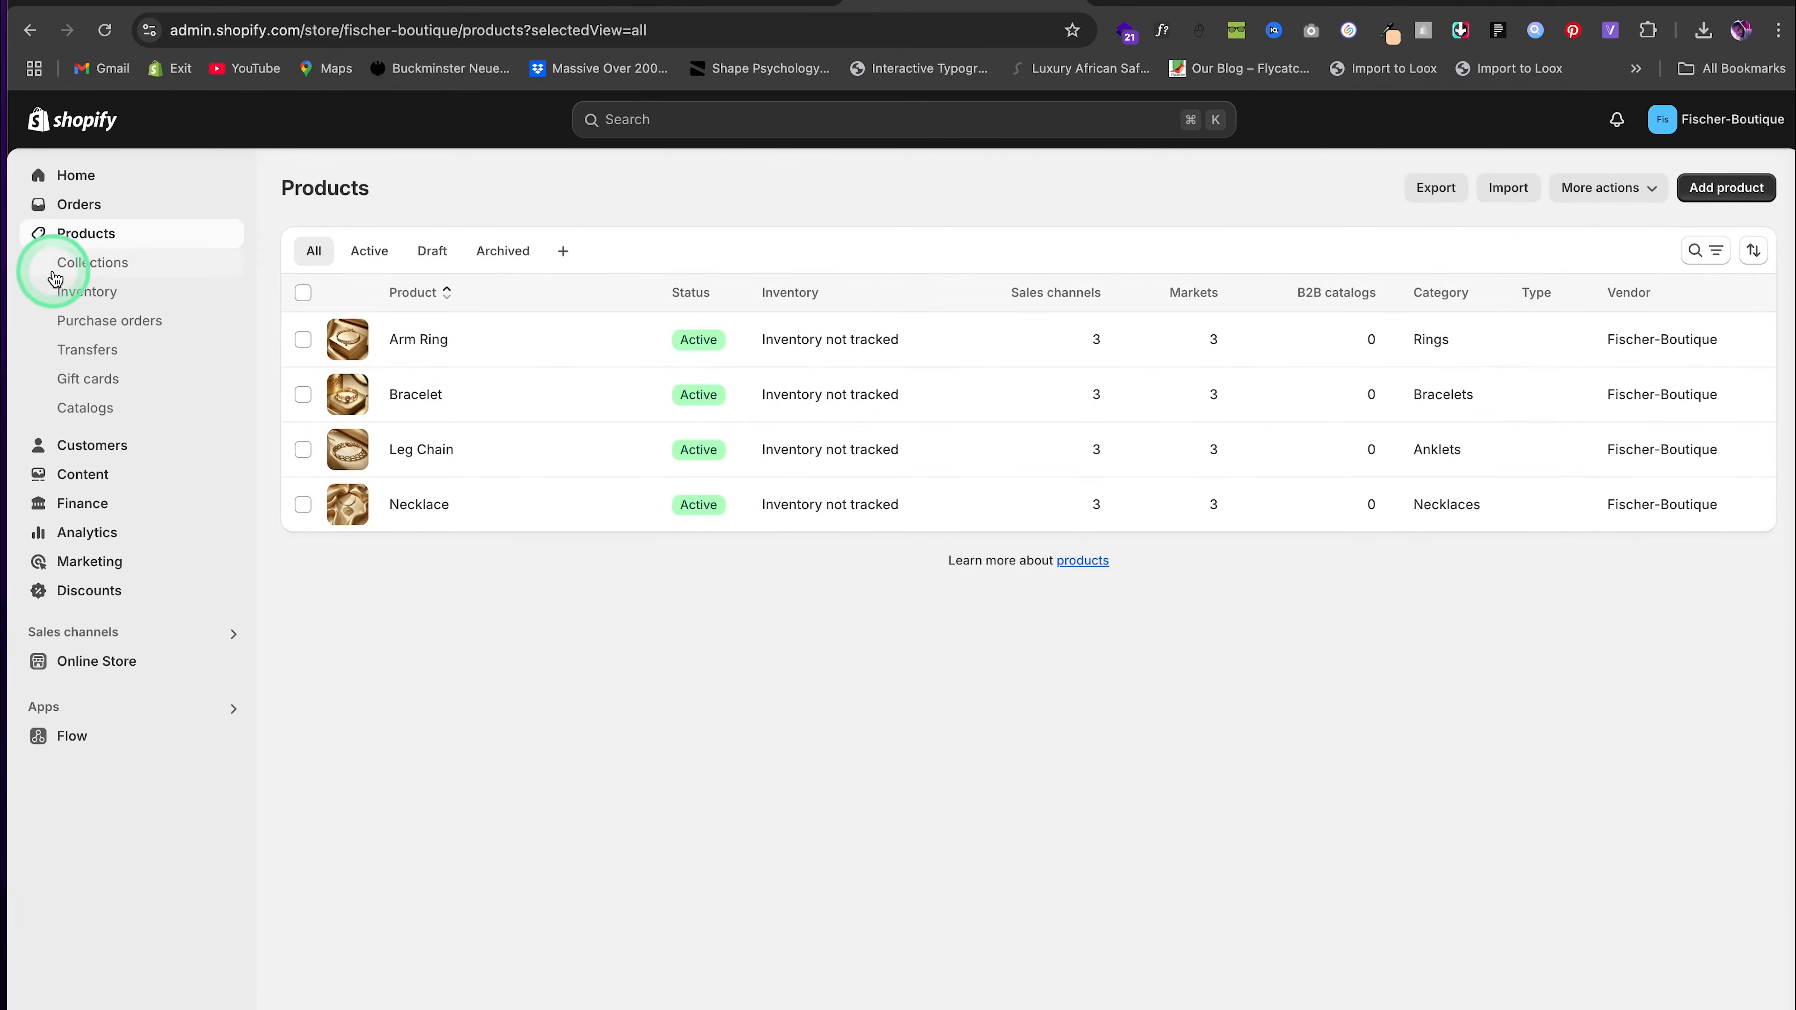
Open the Featured Collection and add the Arm Ring, Bracelet, Leg Chain and Necklace products to it
click(449, 382)
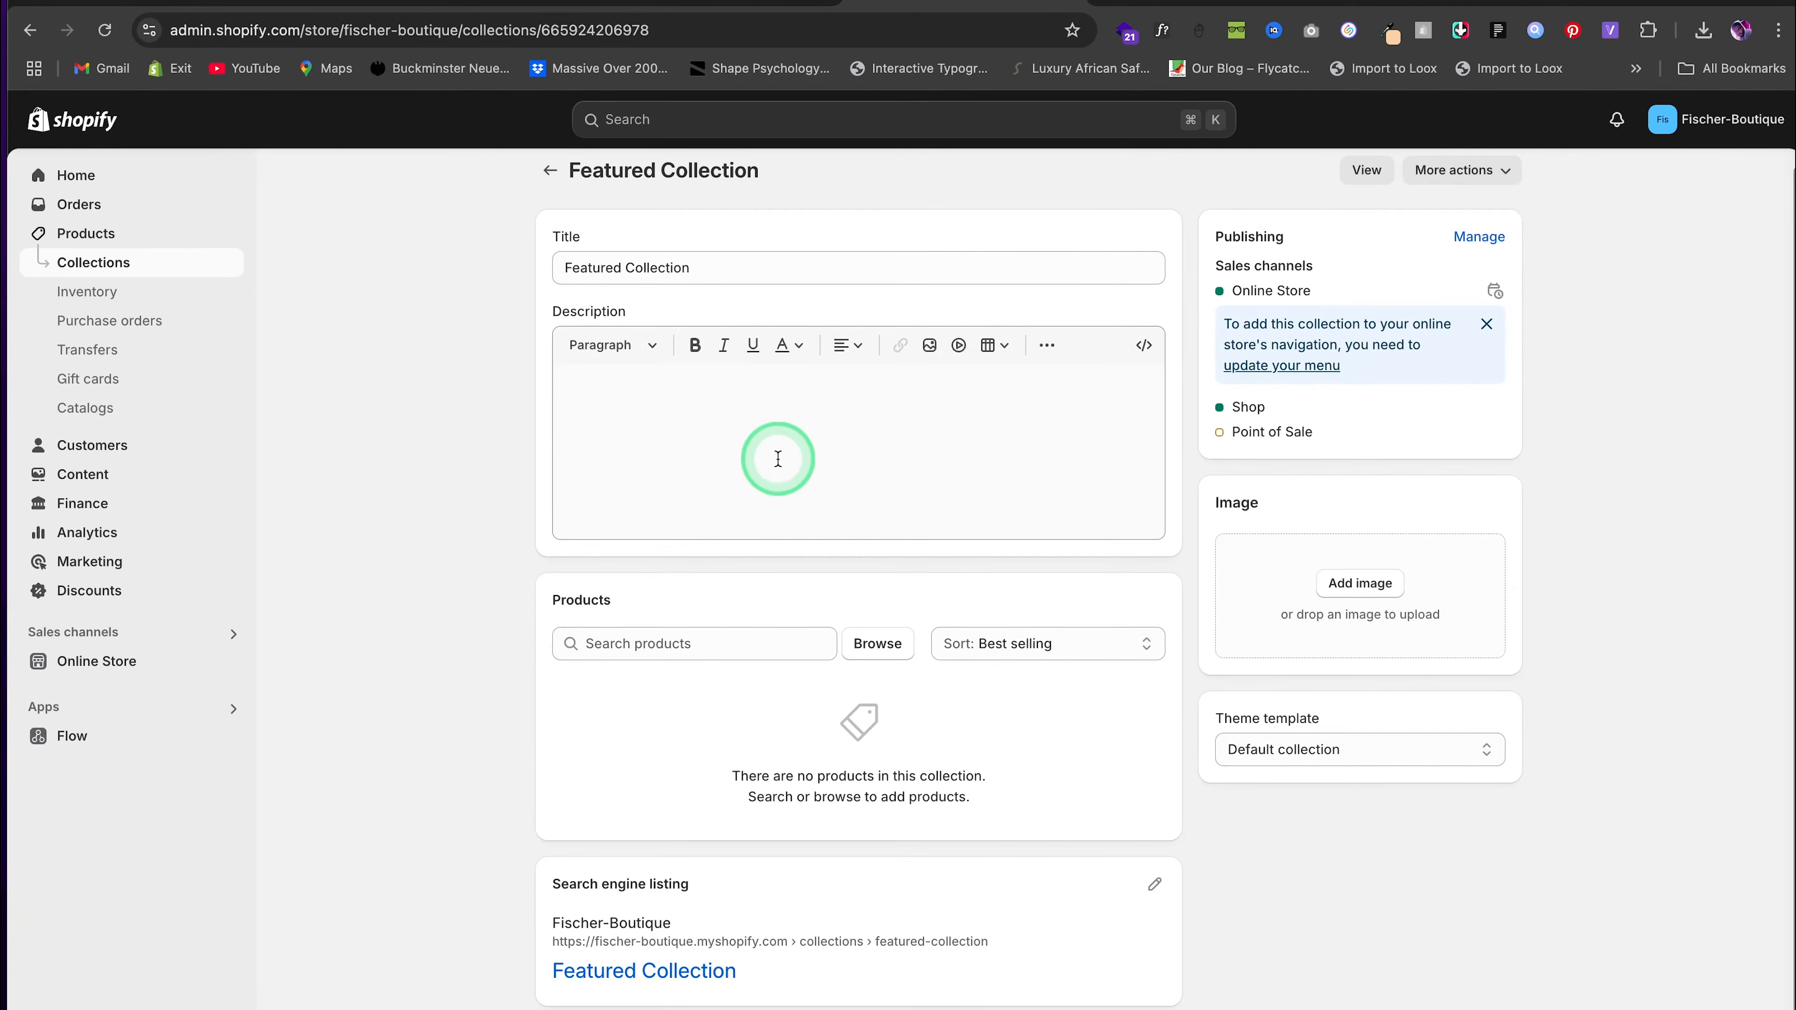
click(892, 642)
click(608, 394)
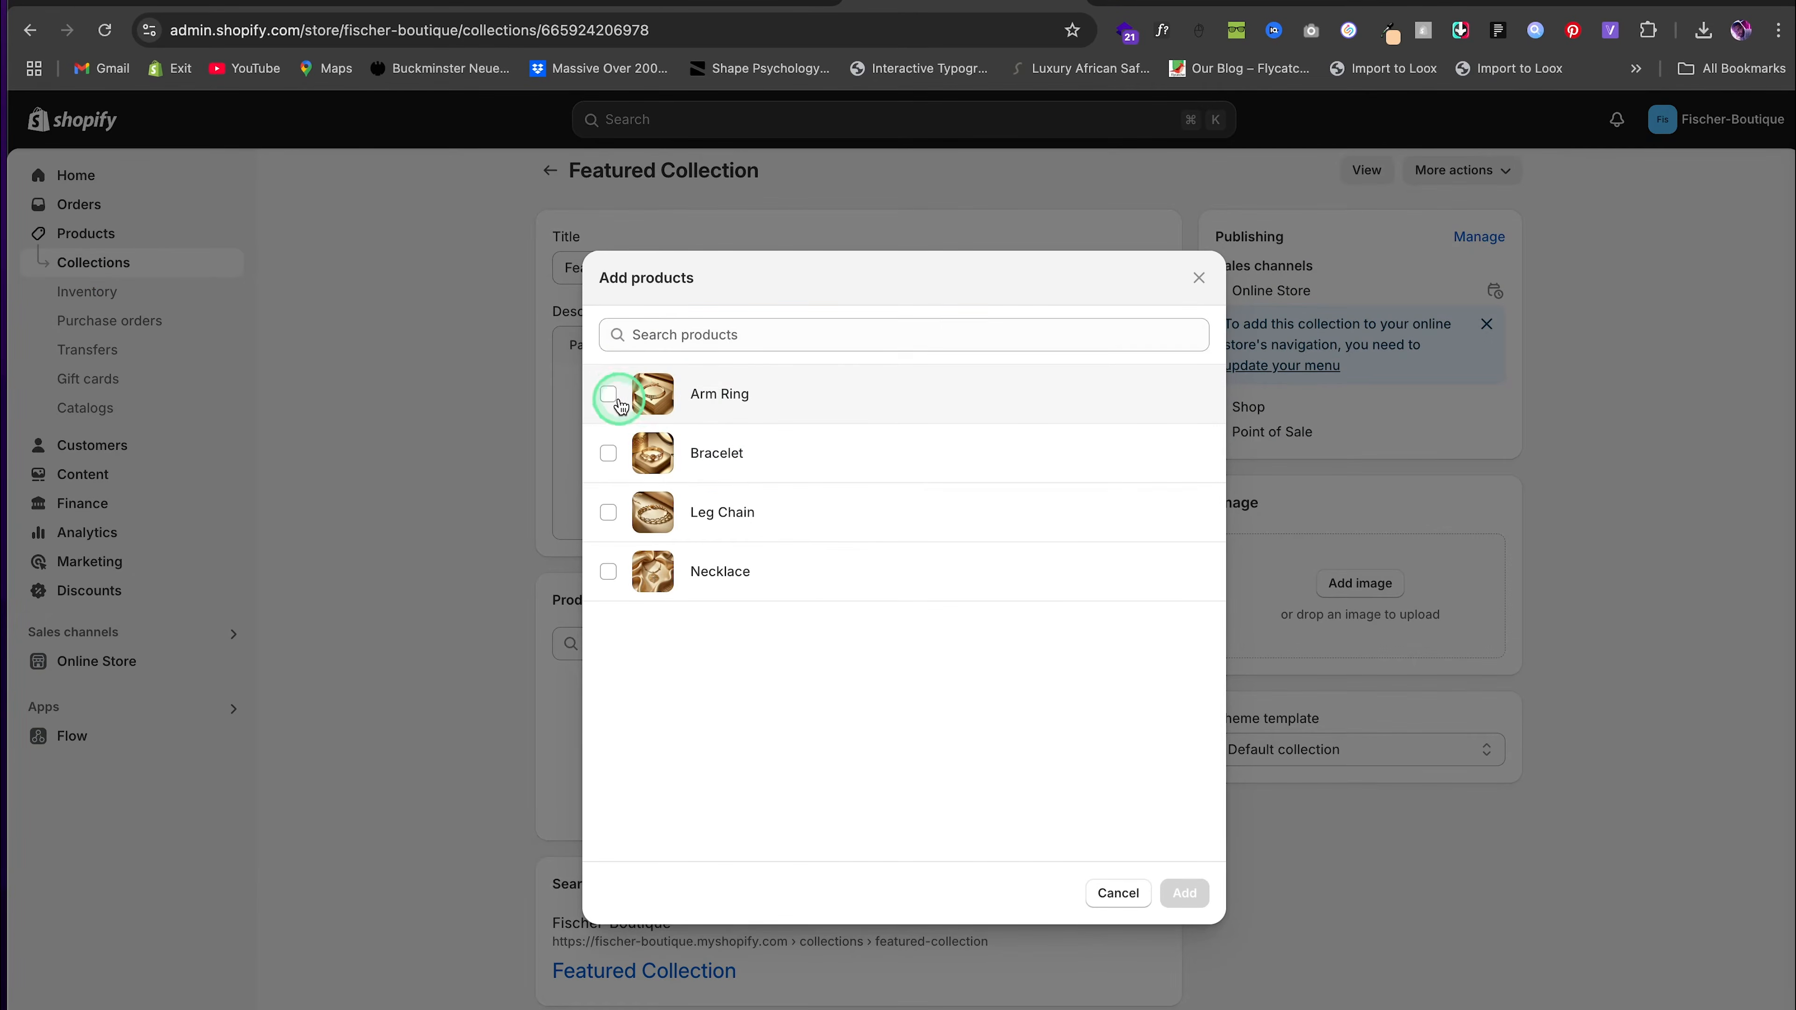
click(608, 453)
click(608, 512)
click(608, 571)
click(1184, 892)
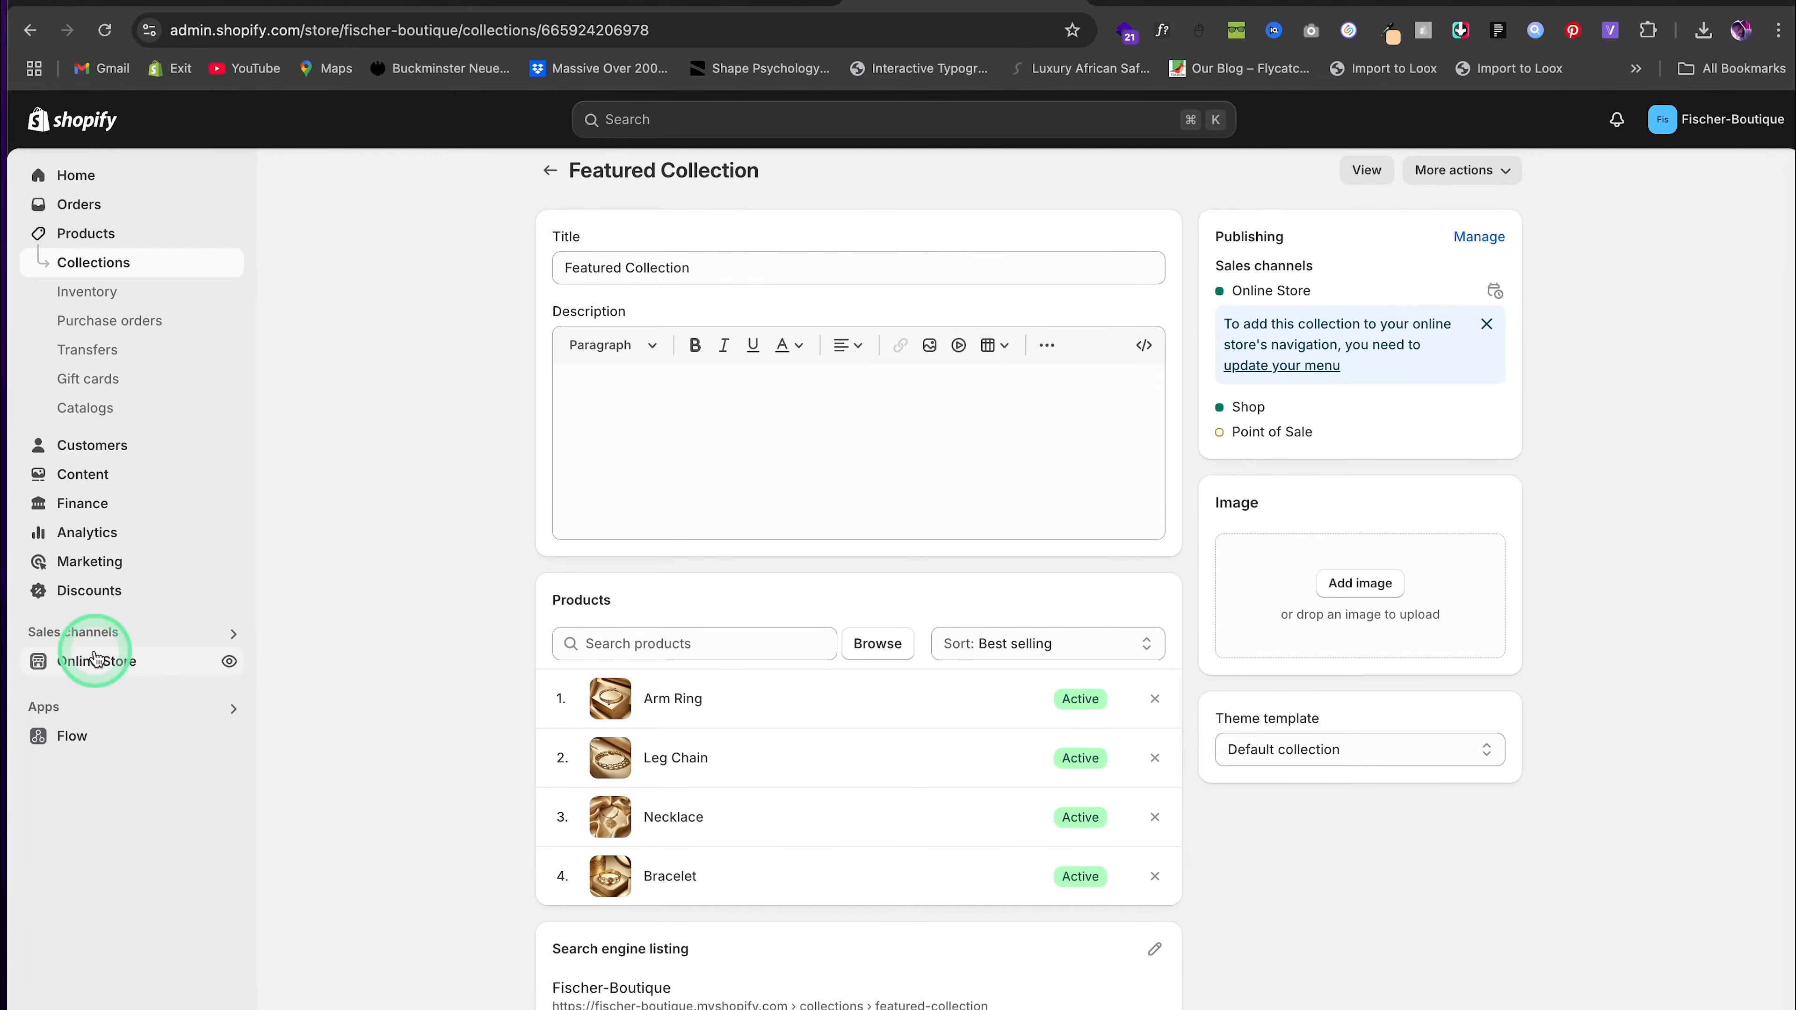
Open the Dawn theme editor, assign the Featured Collection to the home page's Featured collection section and save
click(96, 659)
click(1457, 695)
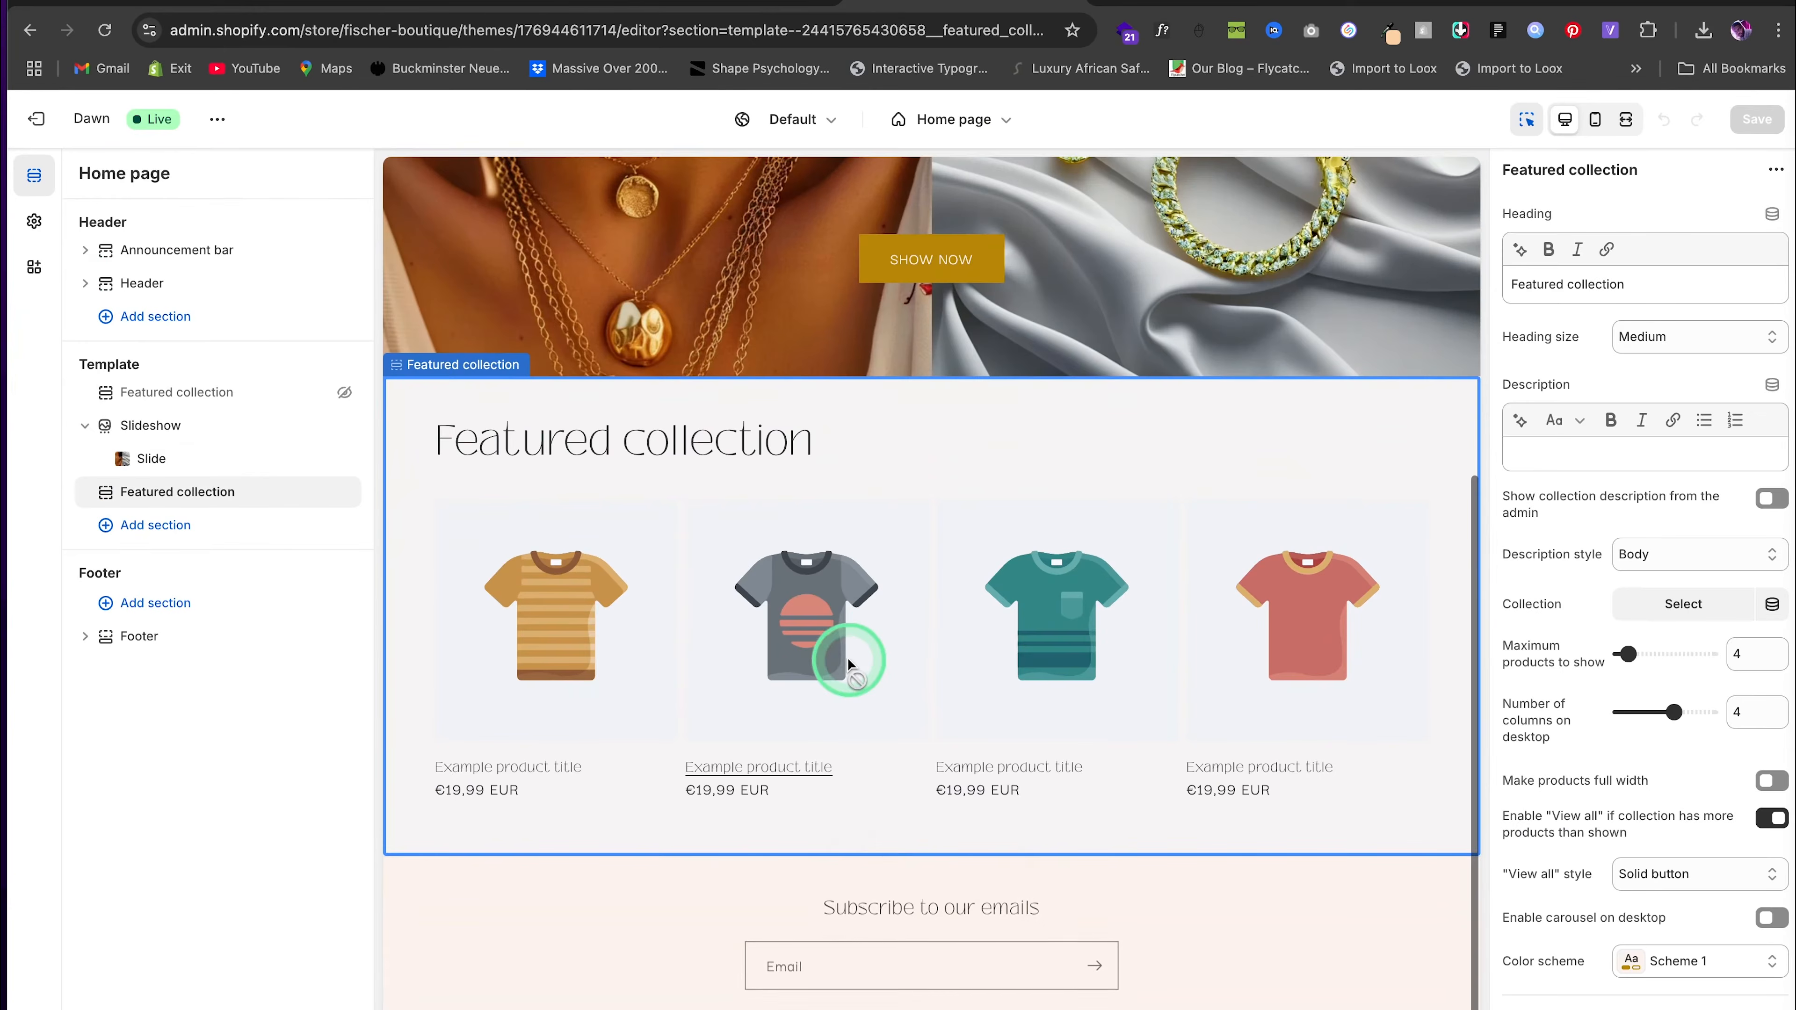
scroll(1564, 629, down, 1)
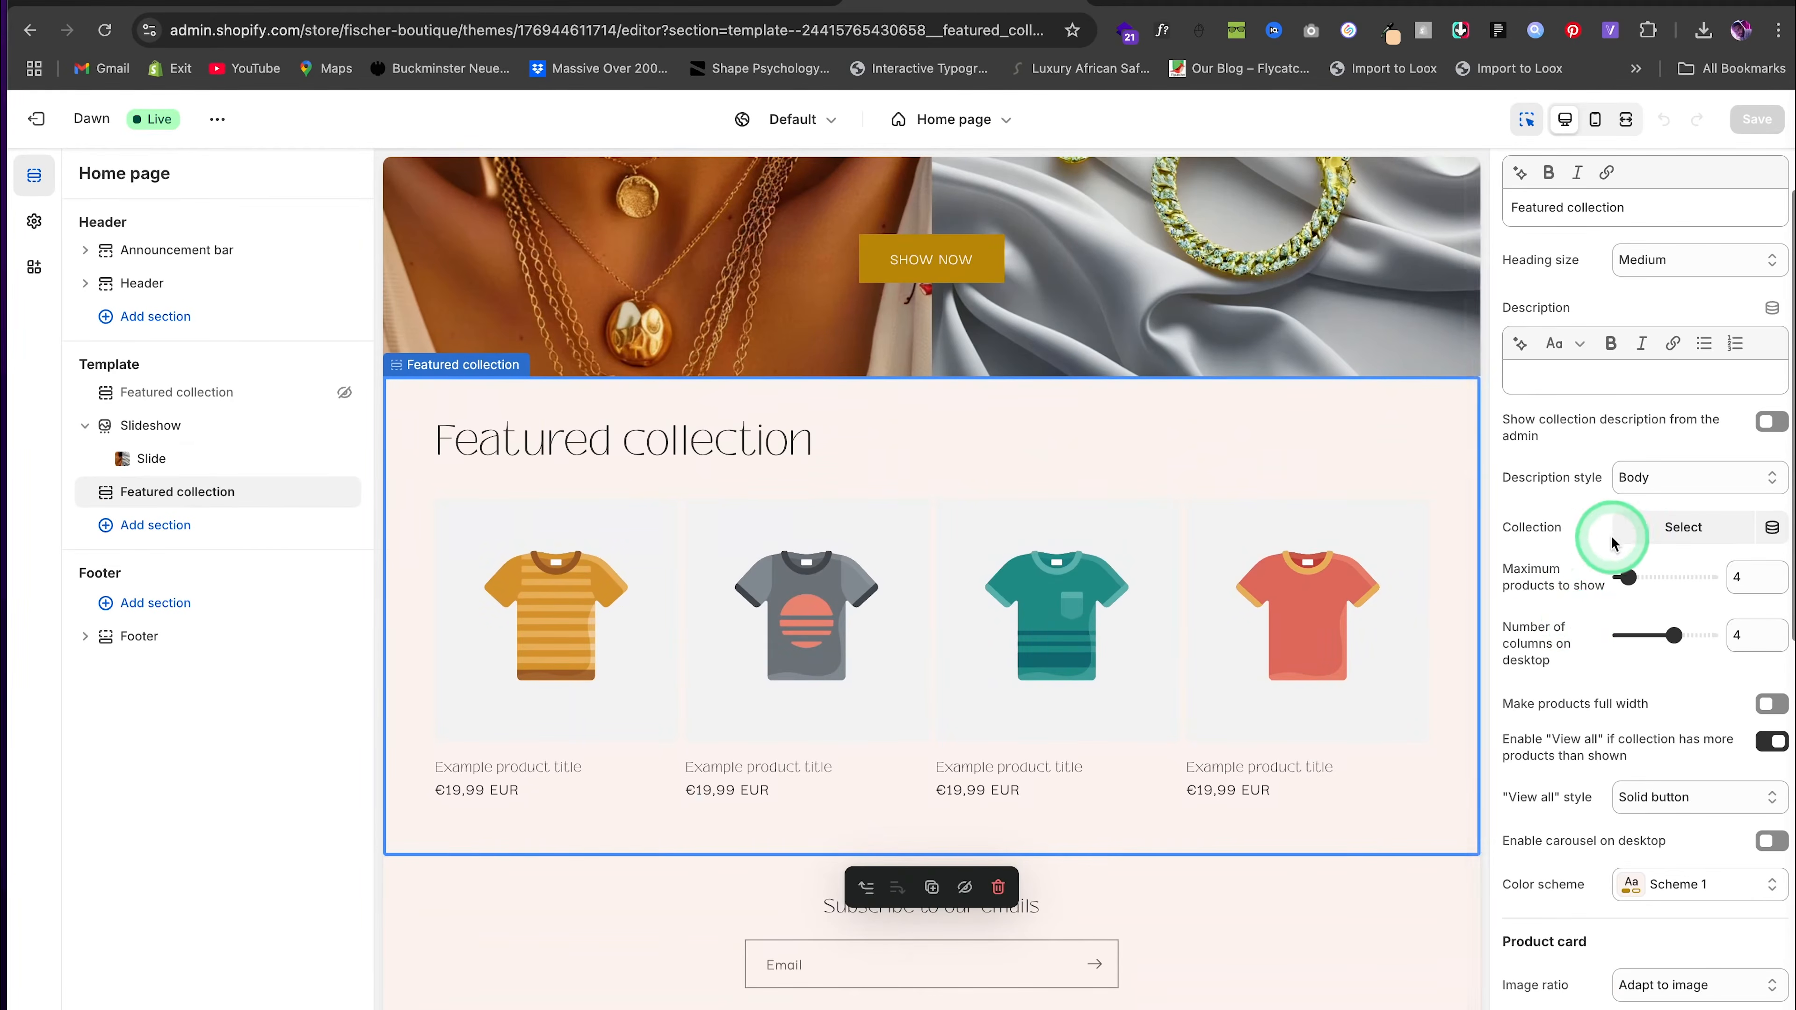
click(1658, 527)
click(1619, 347)
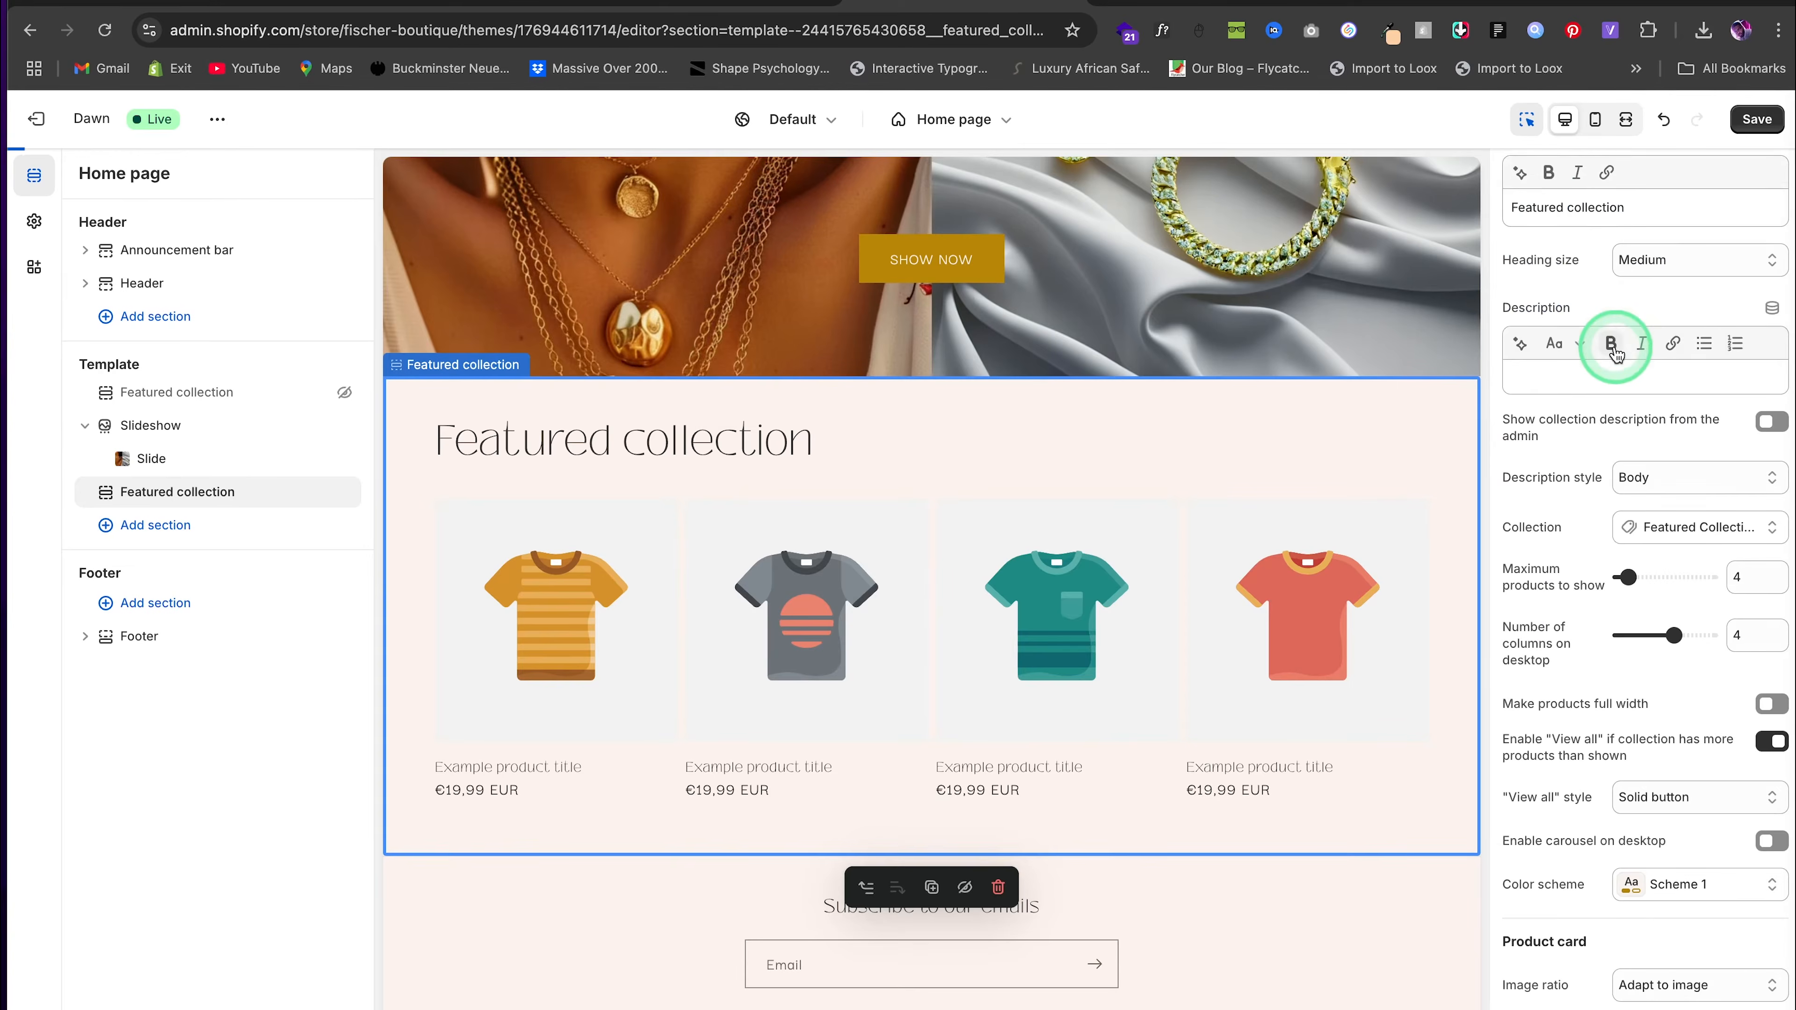
click(1756, 120)
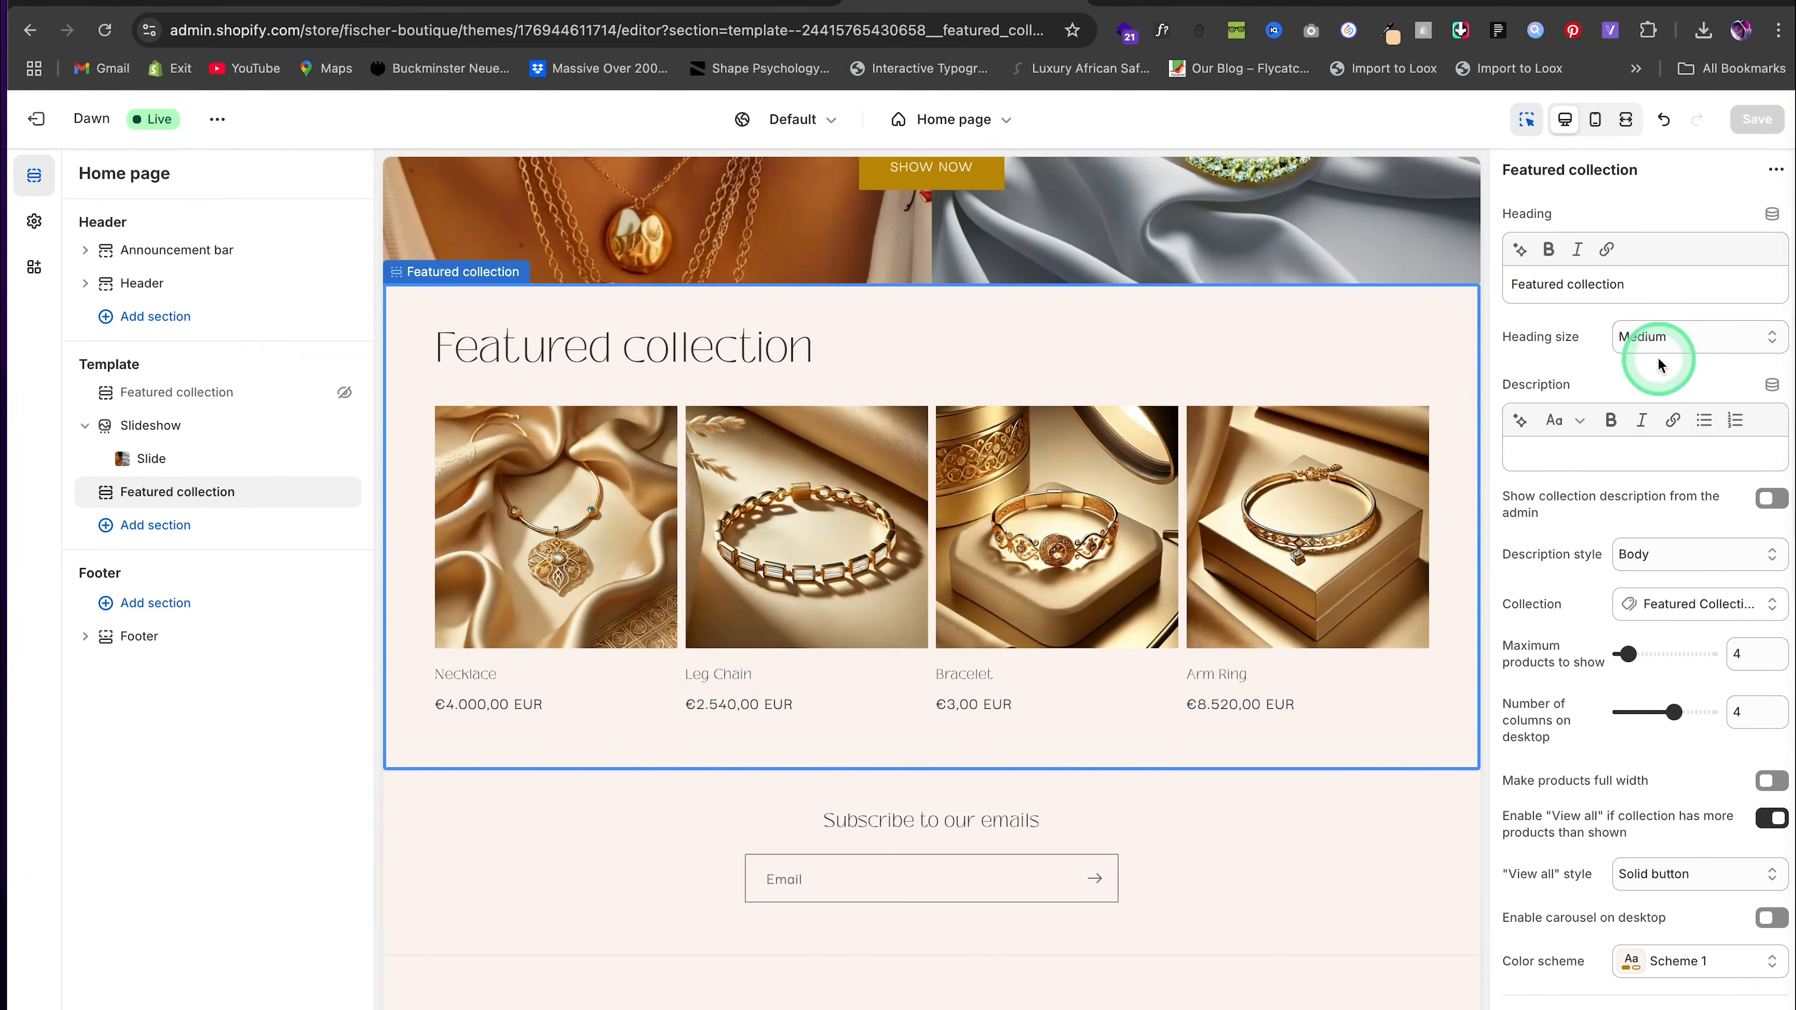
Make the products in the Featured collection section full width and save the theme
scroll(1650, 467, down, 4)
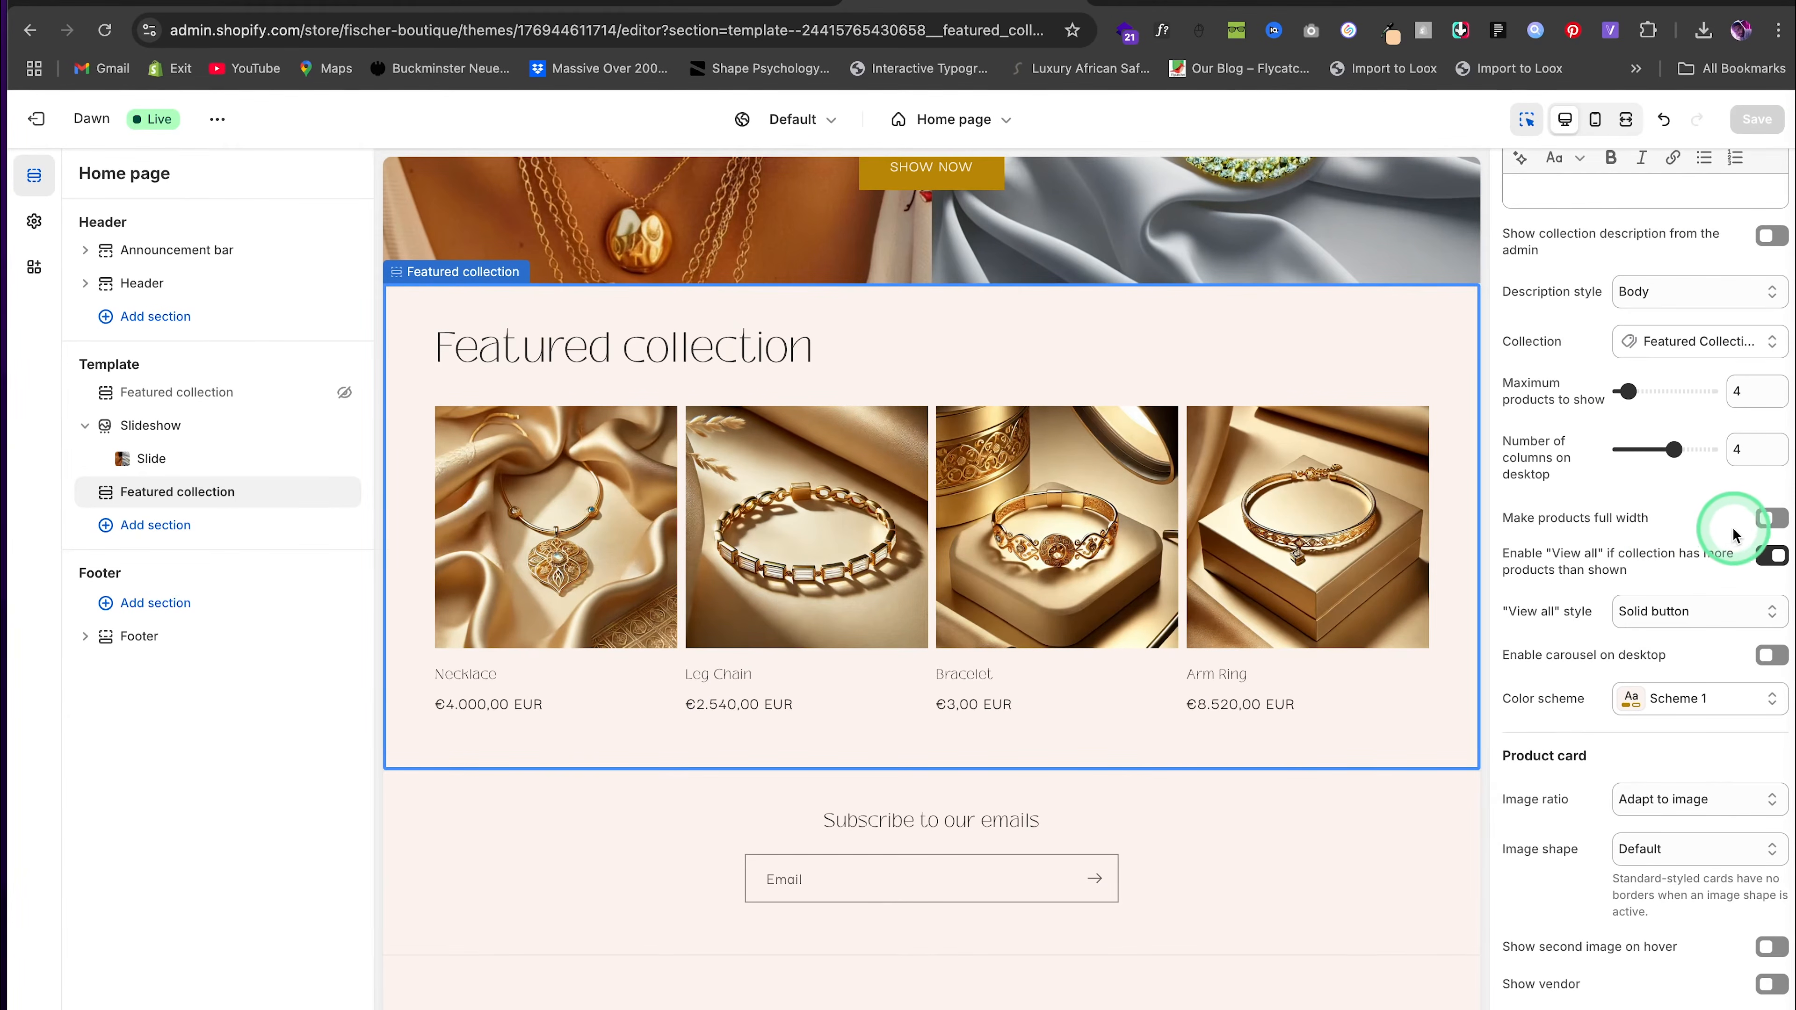
click(1771, 517)
click(1754, 117)
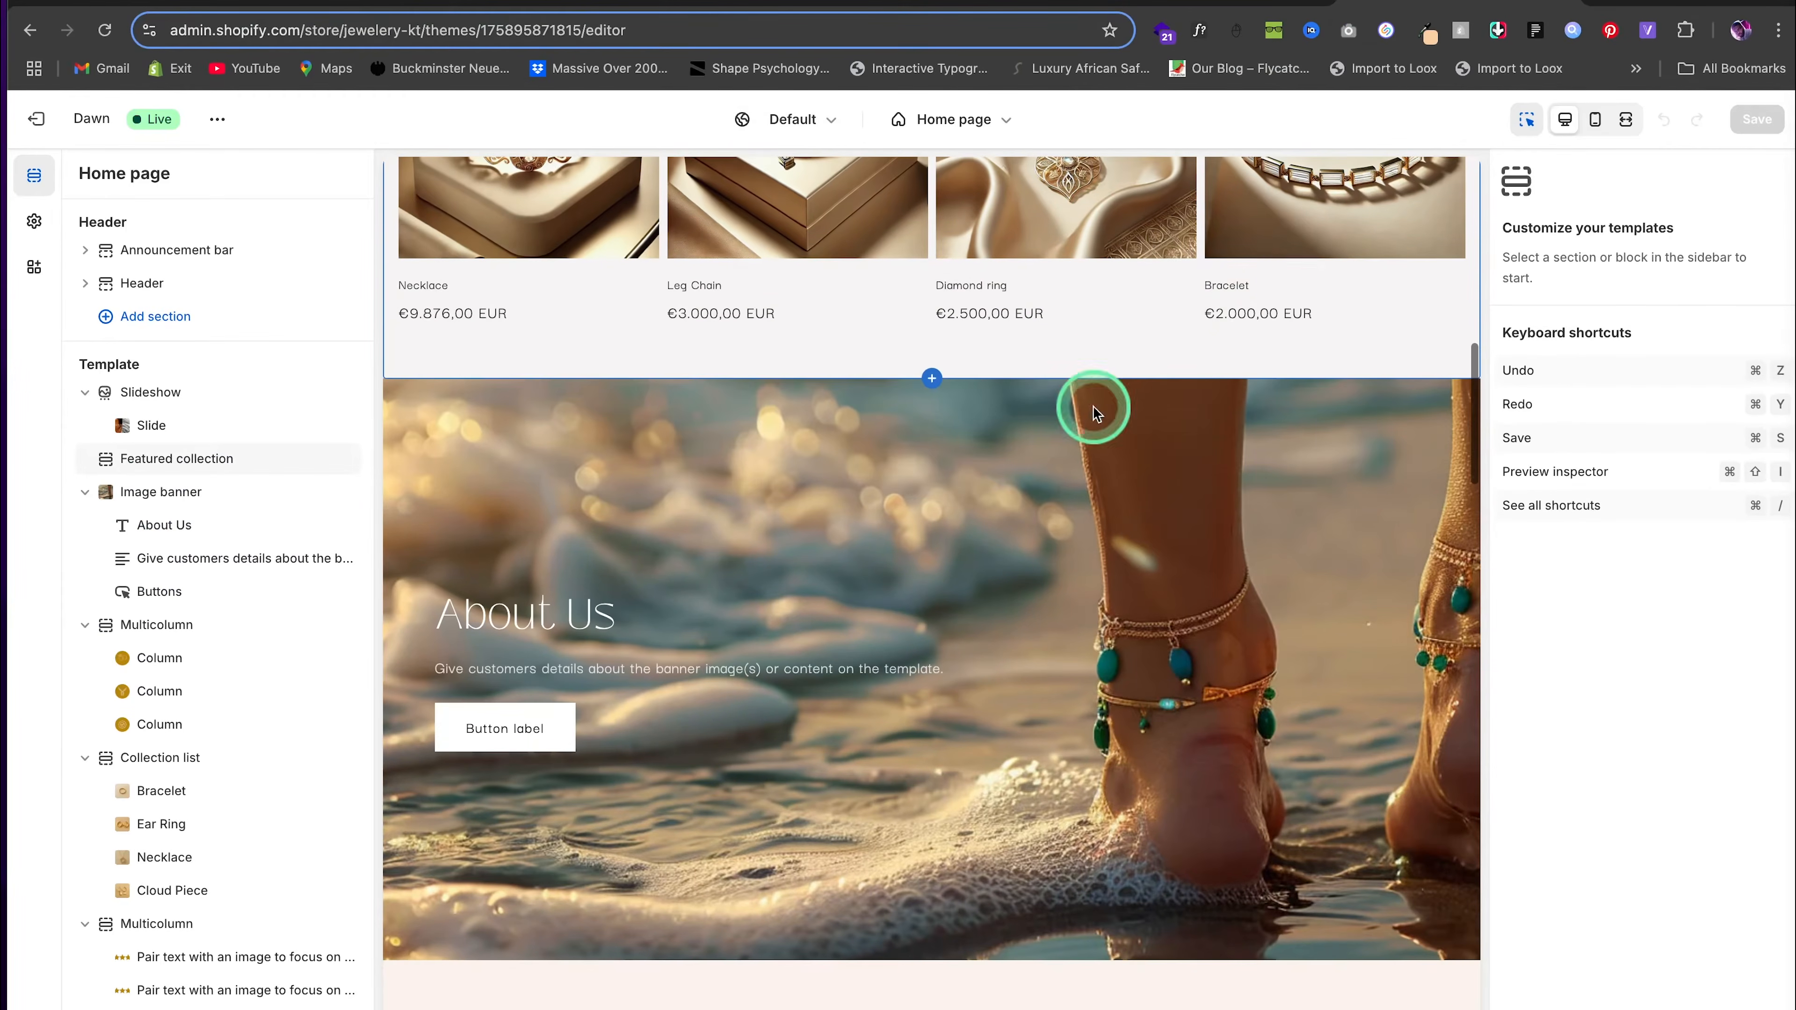
Examine the About Us image banner of the jewelery-kt reference store in full-screen preview
click(1619, 119)
scroll(758, 551, down, 4)
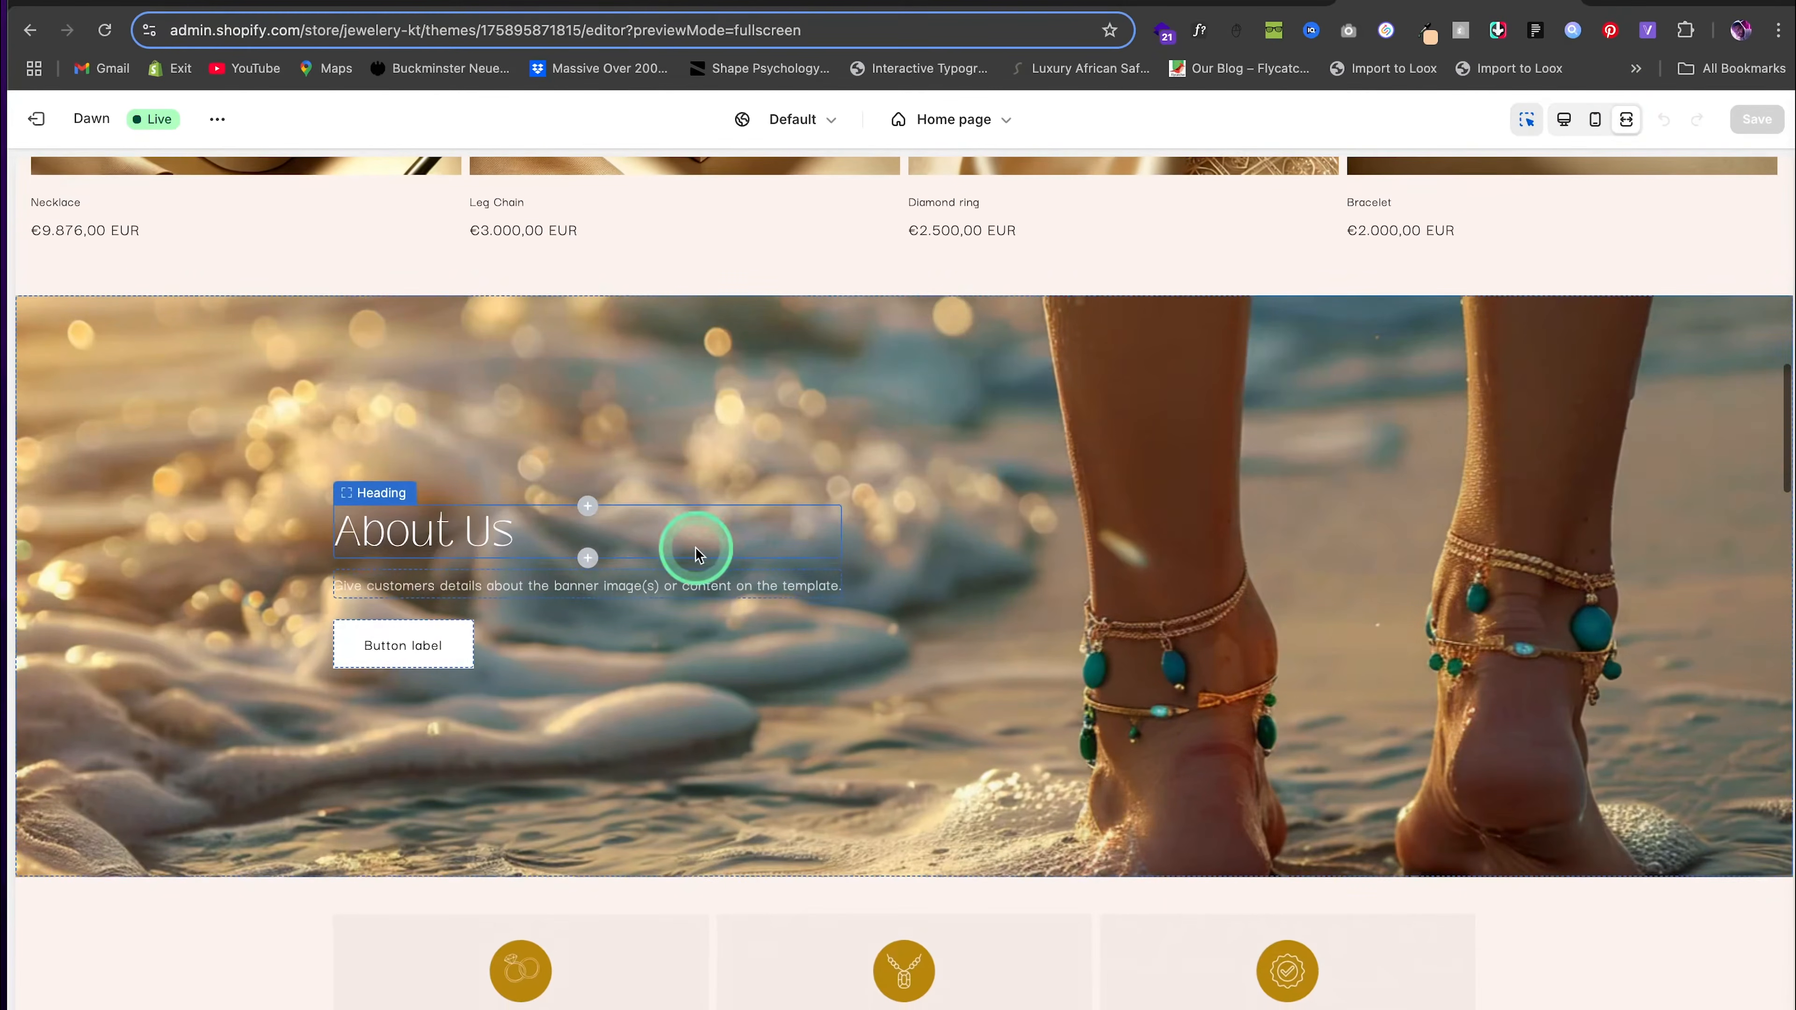
scroll(485, 622, up, 3)
scroll(650, 714, down, 3)
scroll(650, 710, up, 3)
scroll(647, 710, down, 4)
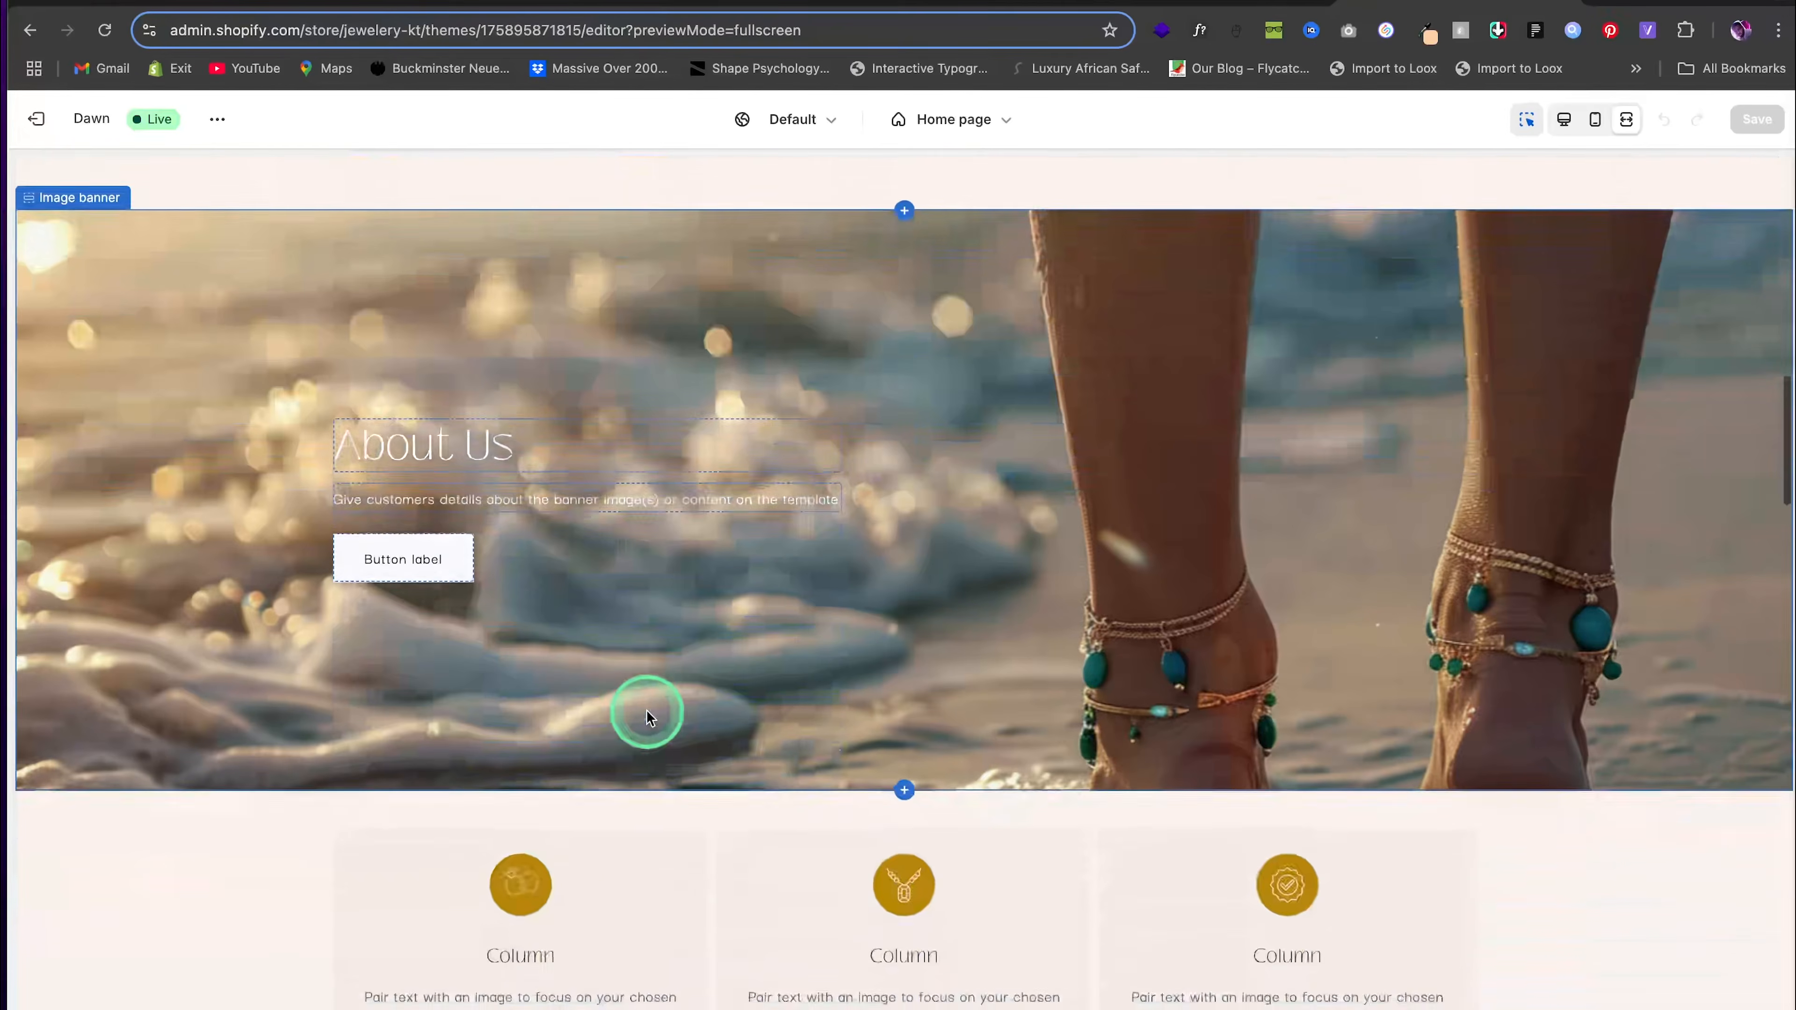
scroll(647, 710, up, 4)
scroll(647, 710, down, 2)
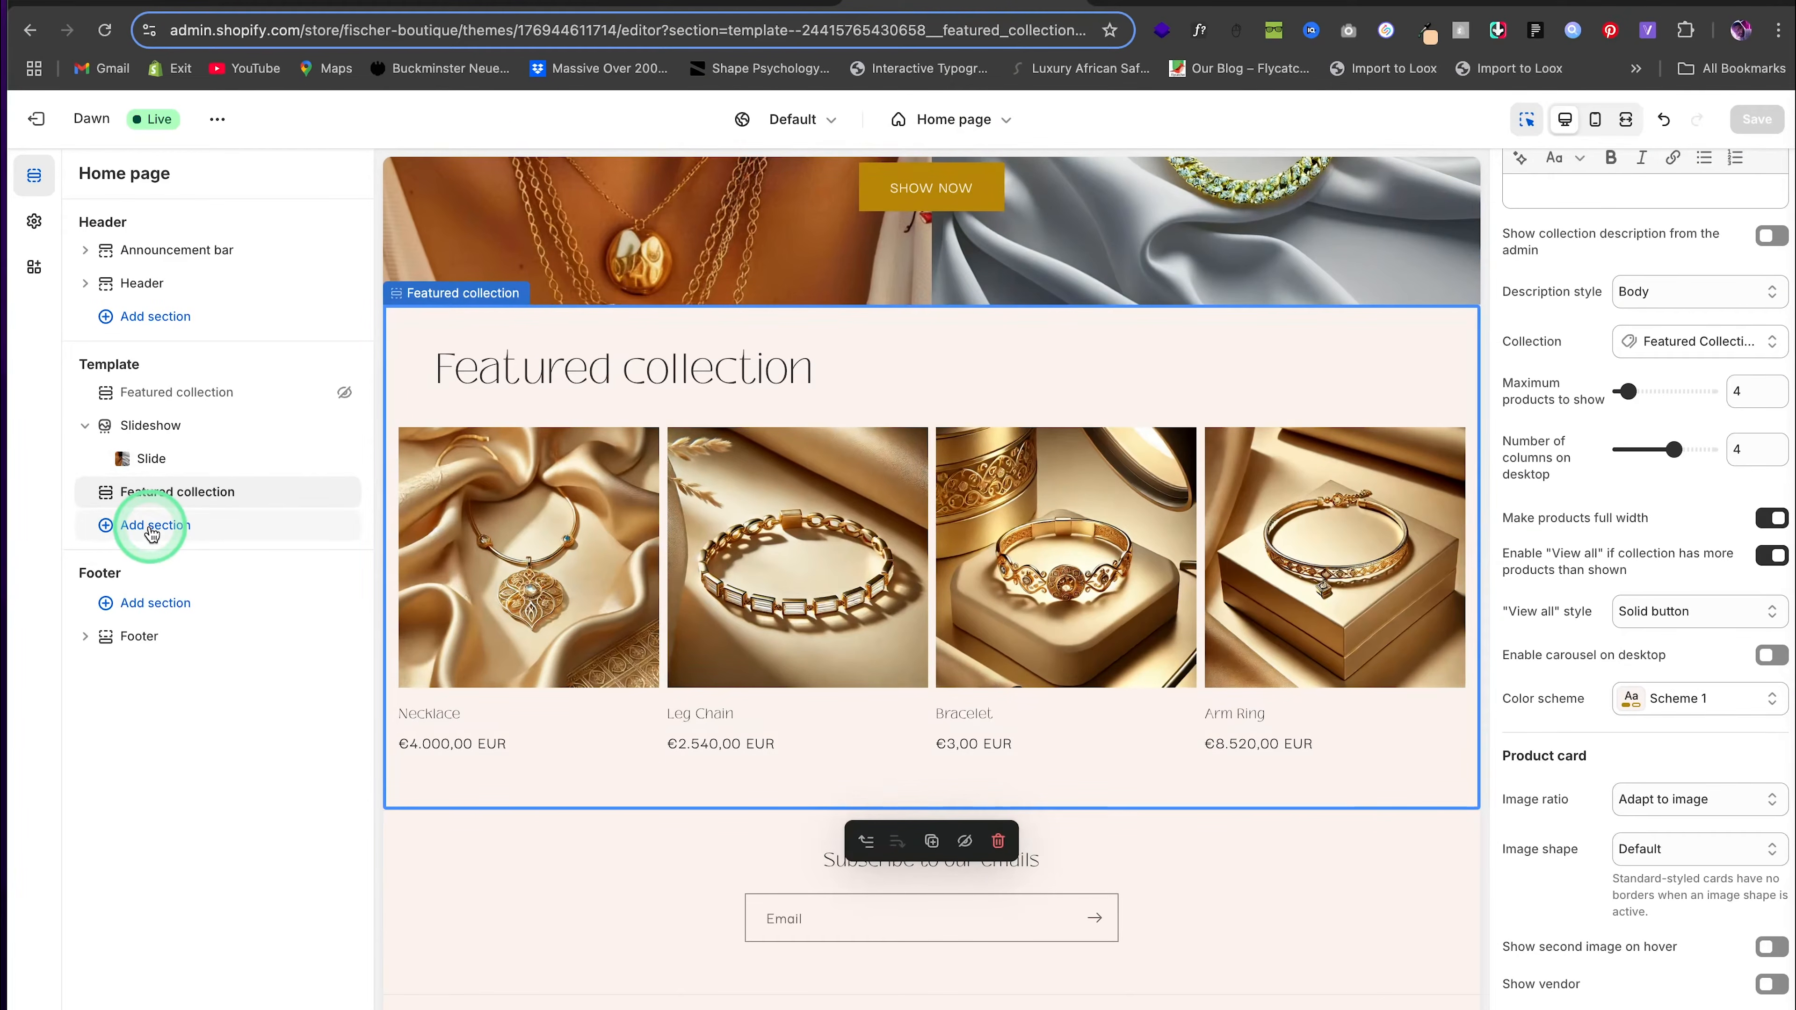
Add an Image banner section below the Featured collection in the Fischer-Boutique home page template
click(152, 532)
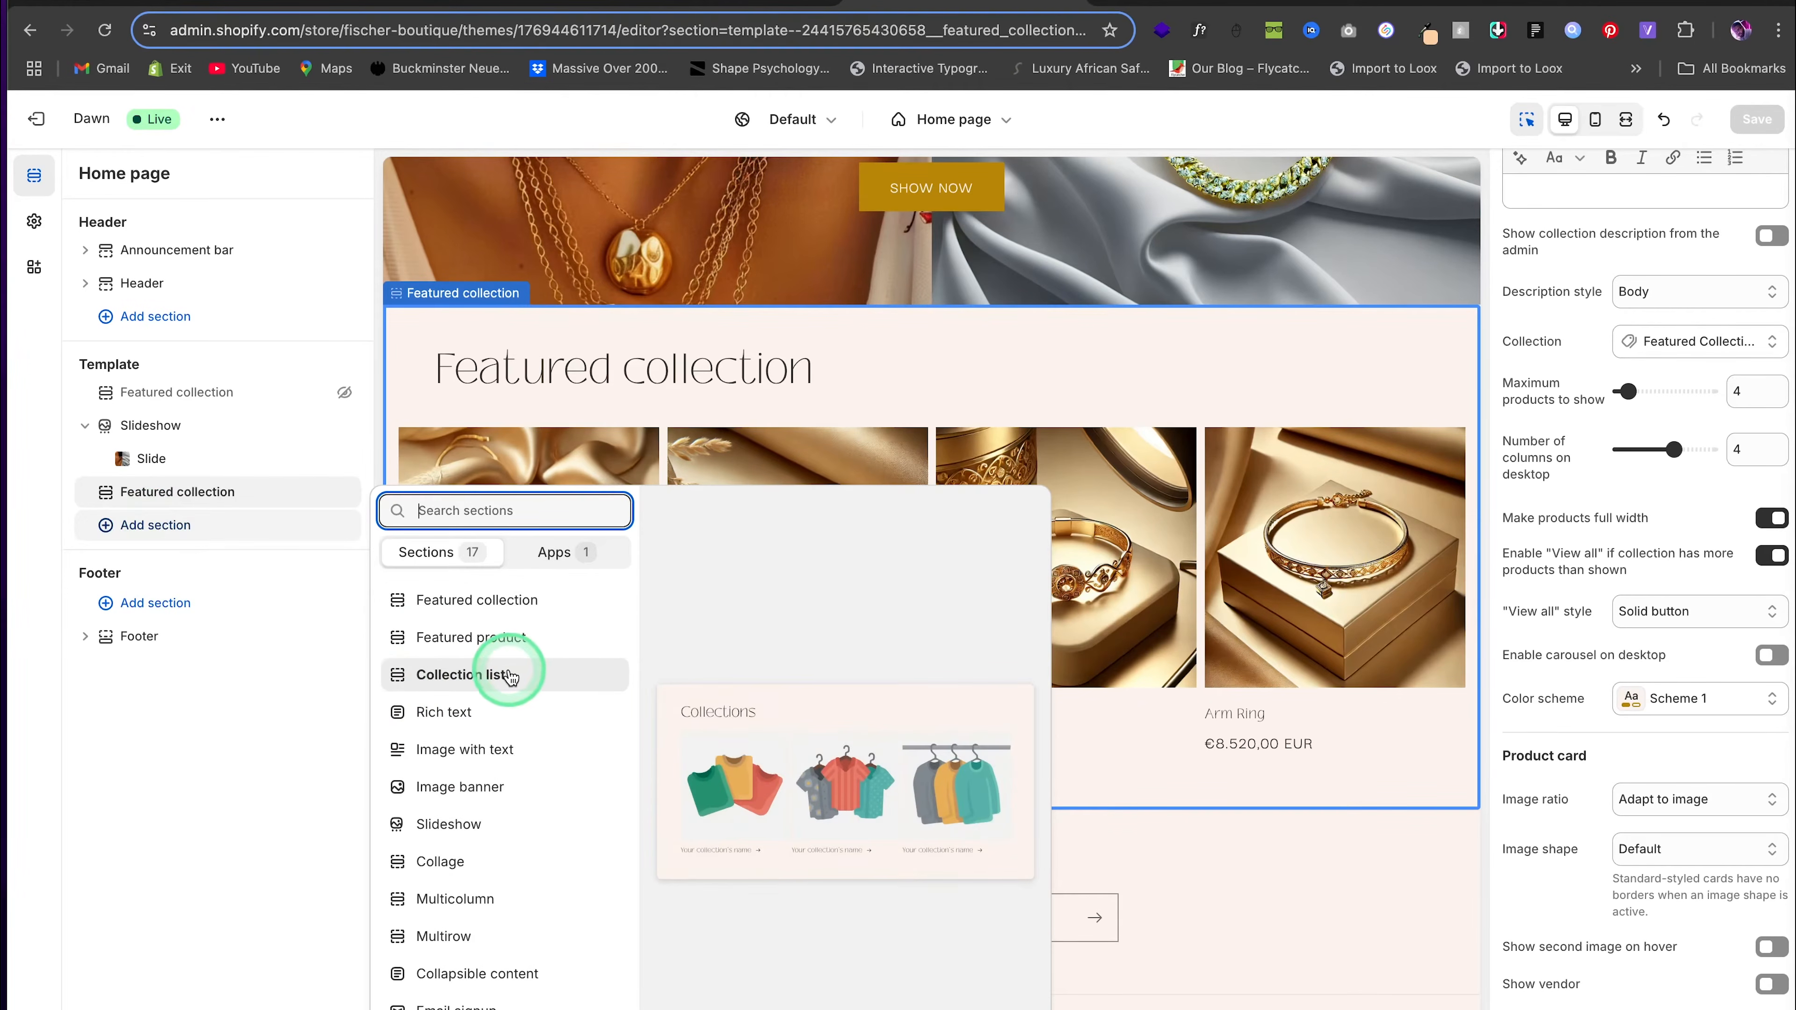
scroll(495, 672, down, 2)
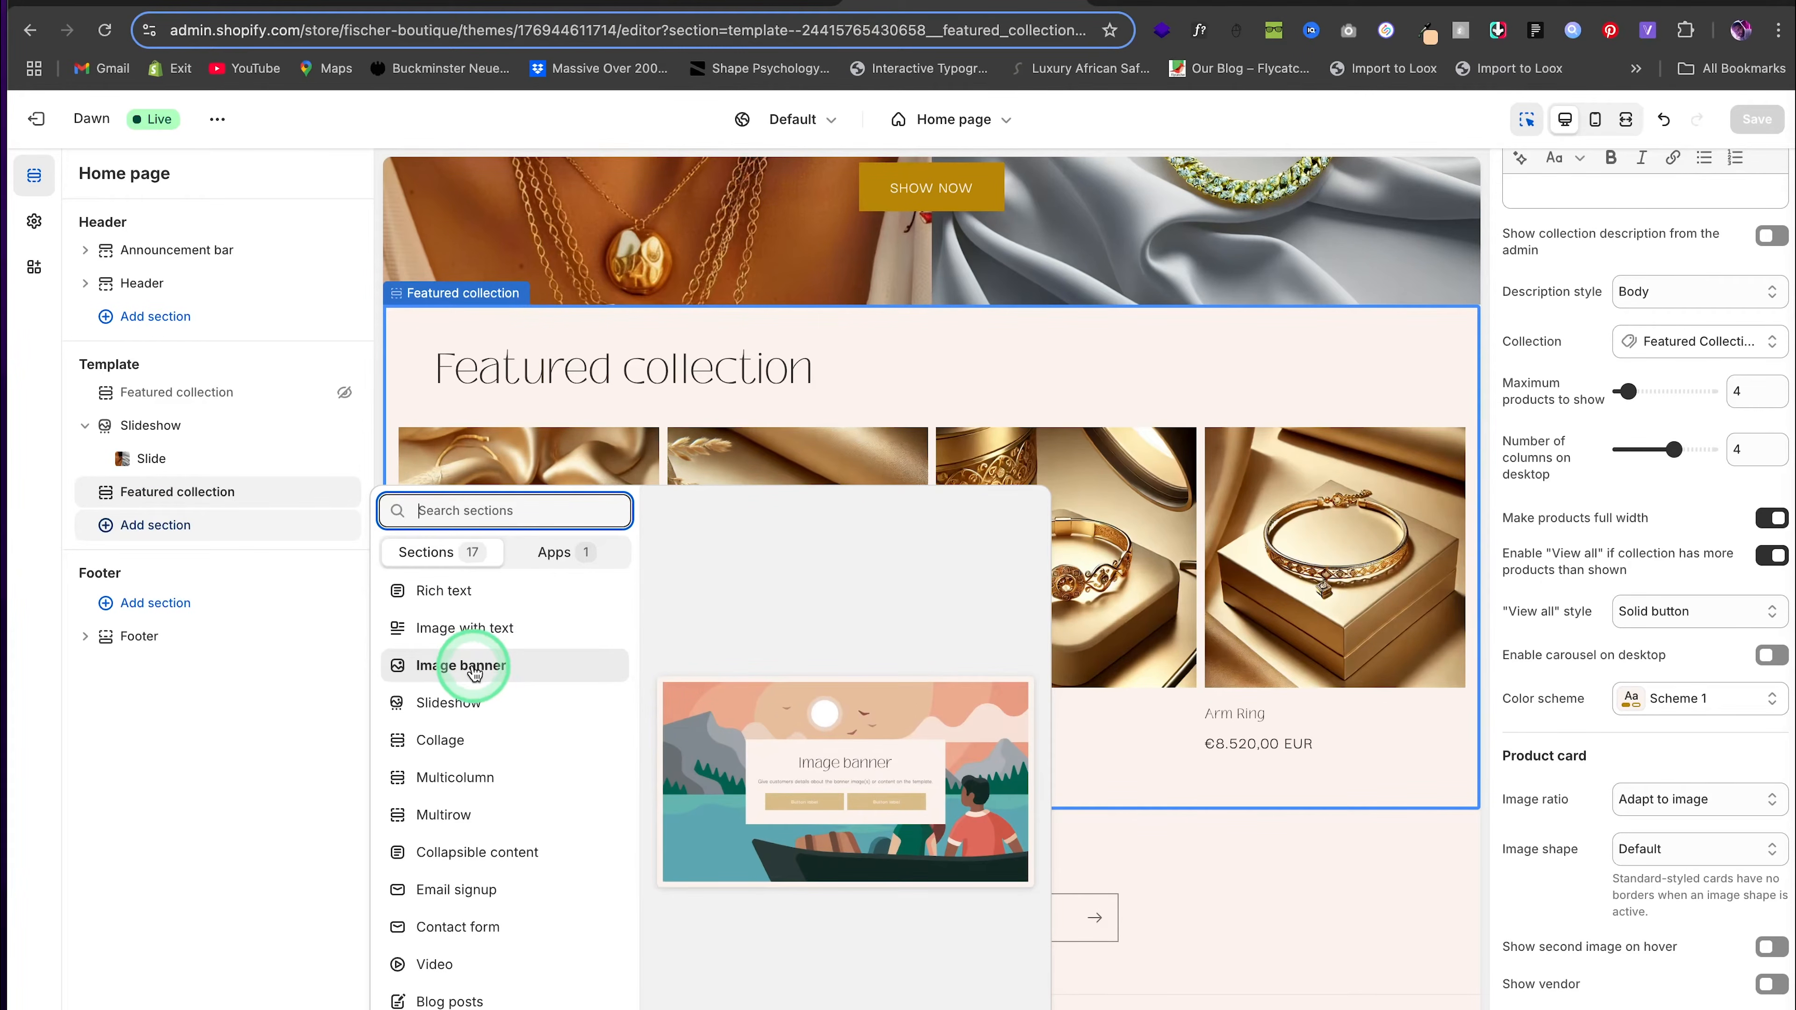
click(475, 667)
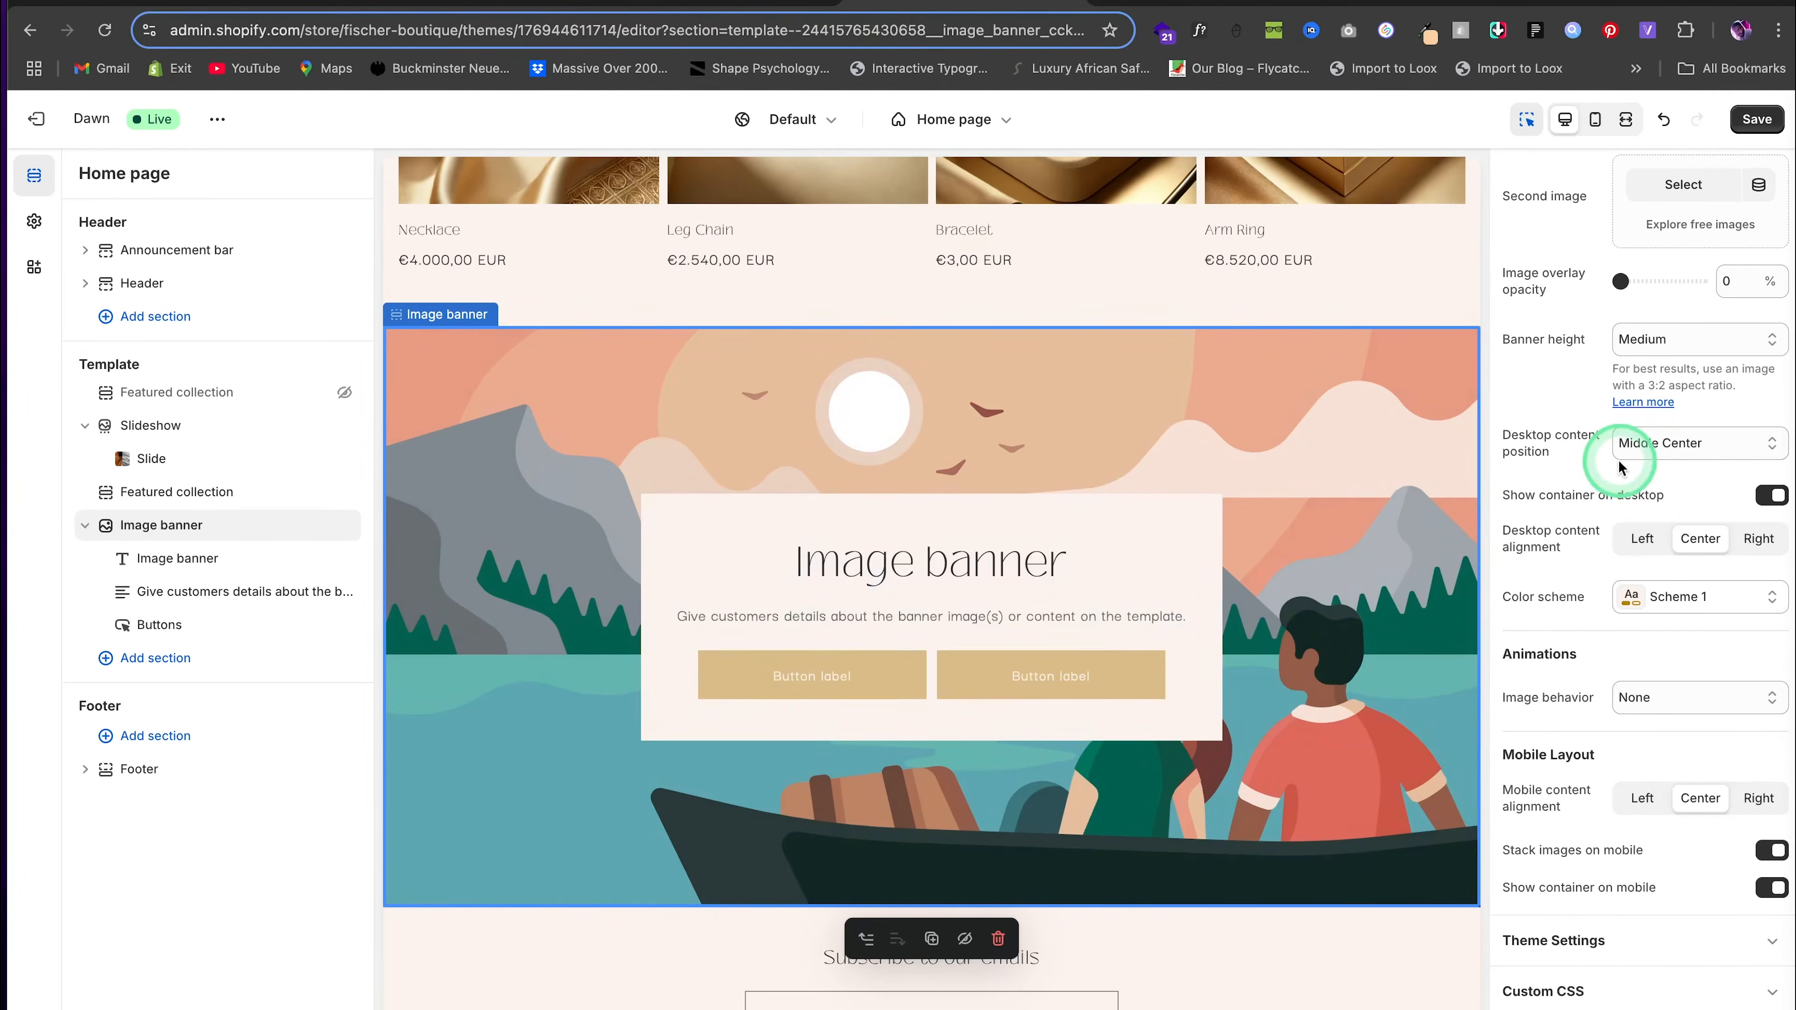
scroll(1503, 517, up, 2)
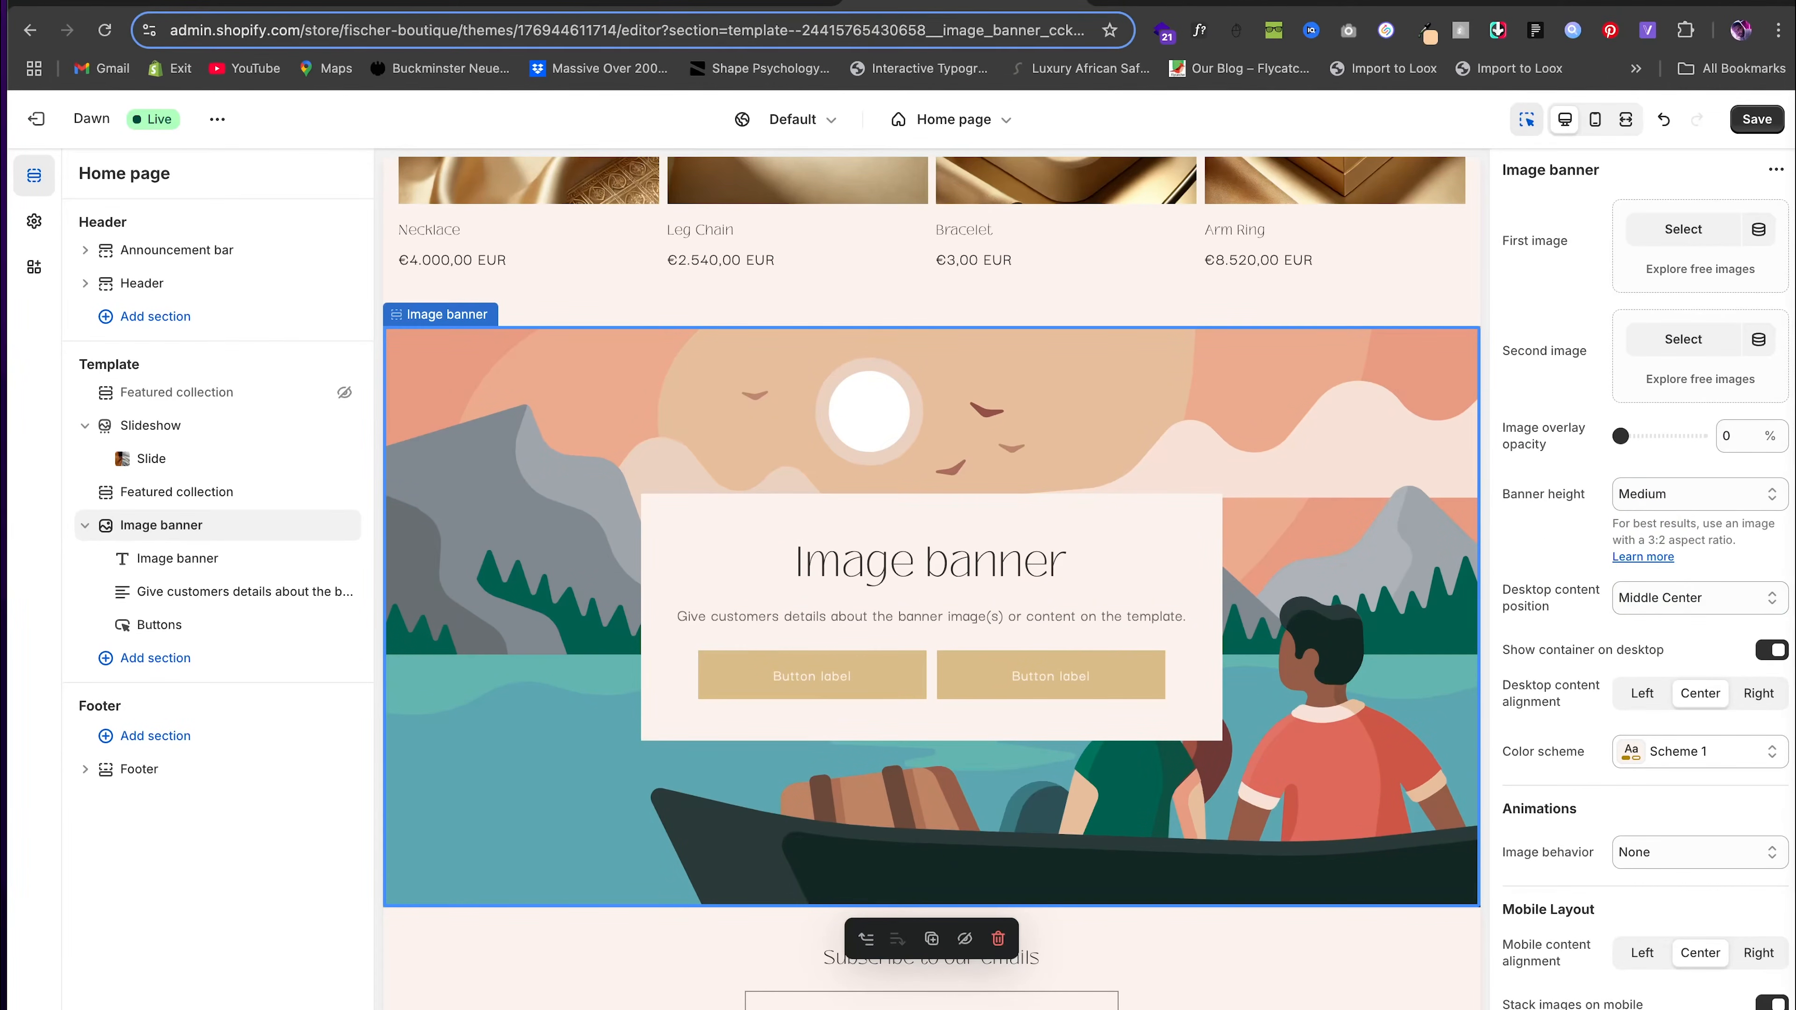
click(1138, 563)
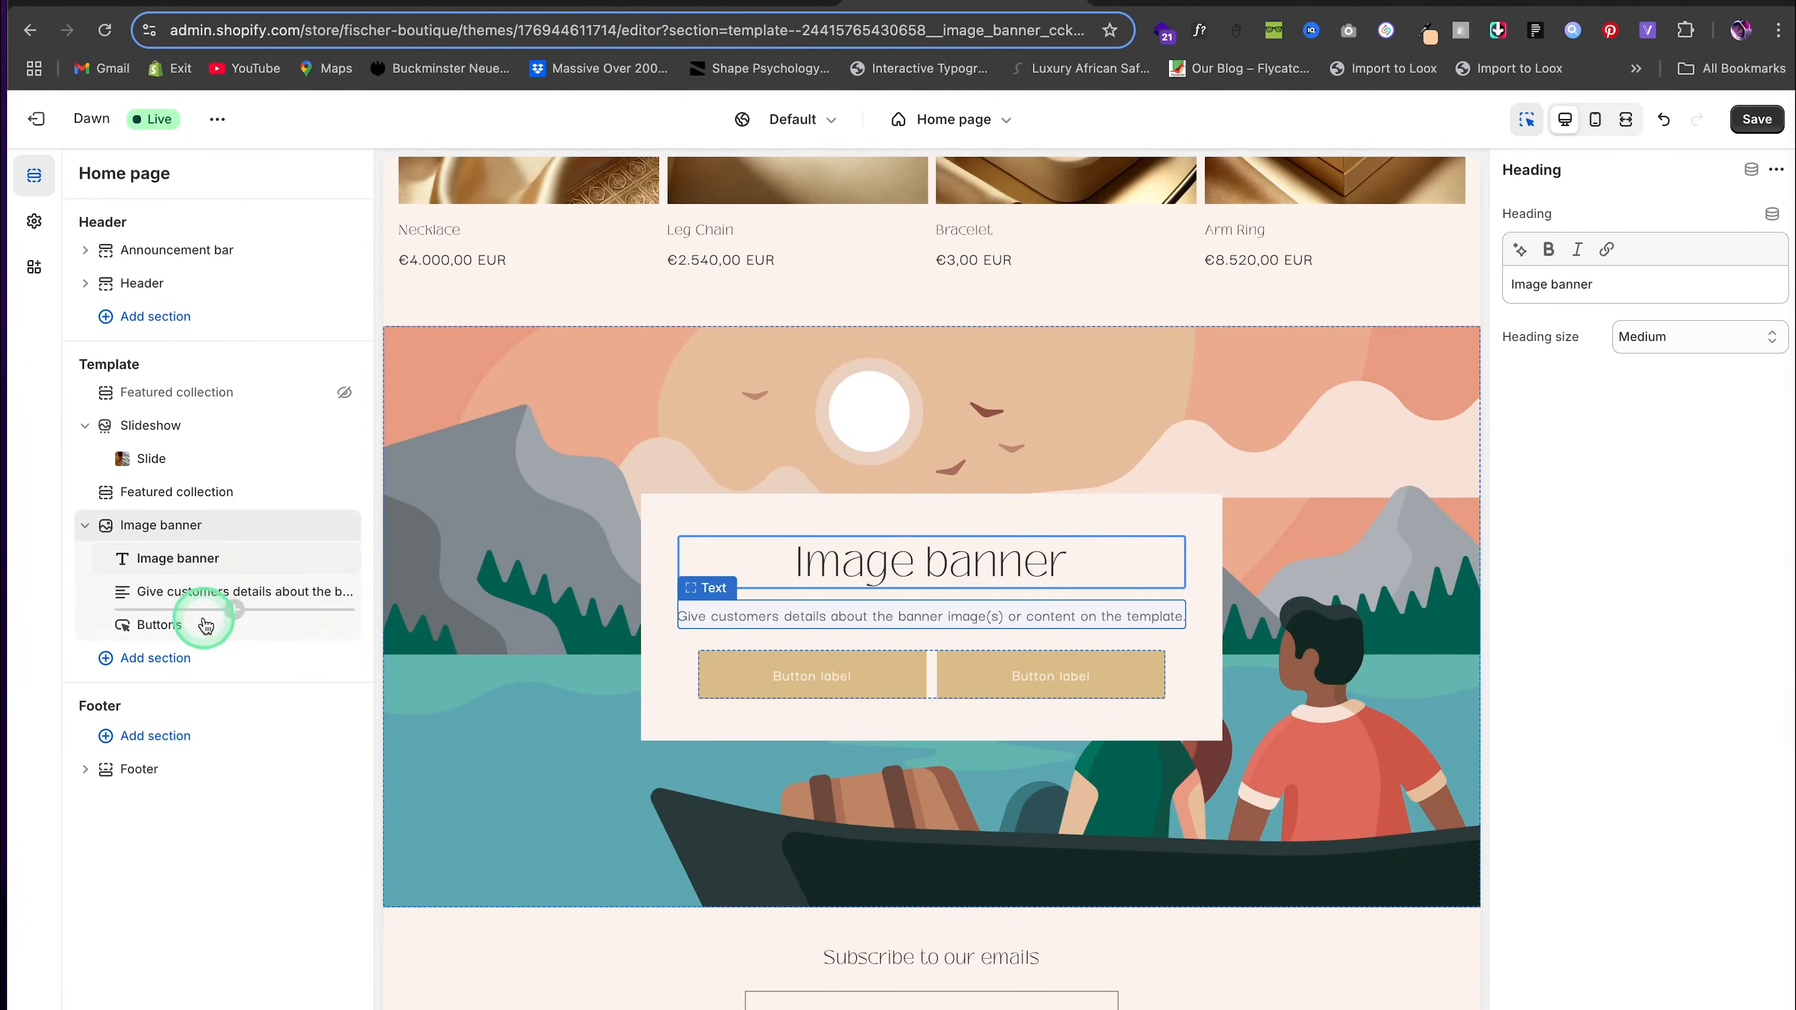
Label the image banner's first button LEARN MORE and leave the second button label blank
click(189, 626)
drag(1585, 252, 1461, 256)
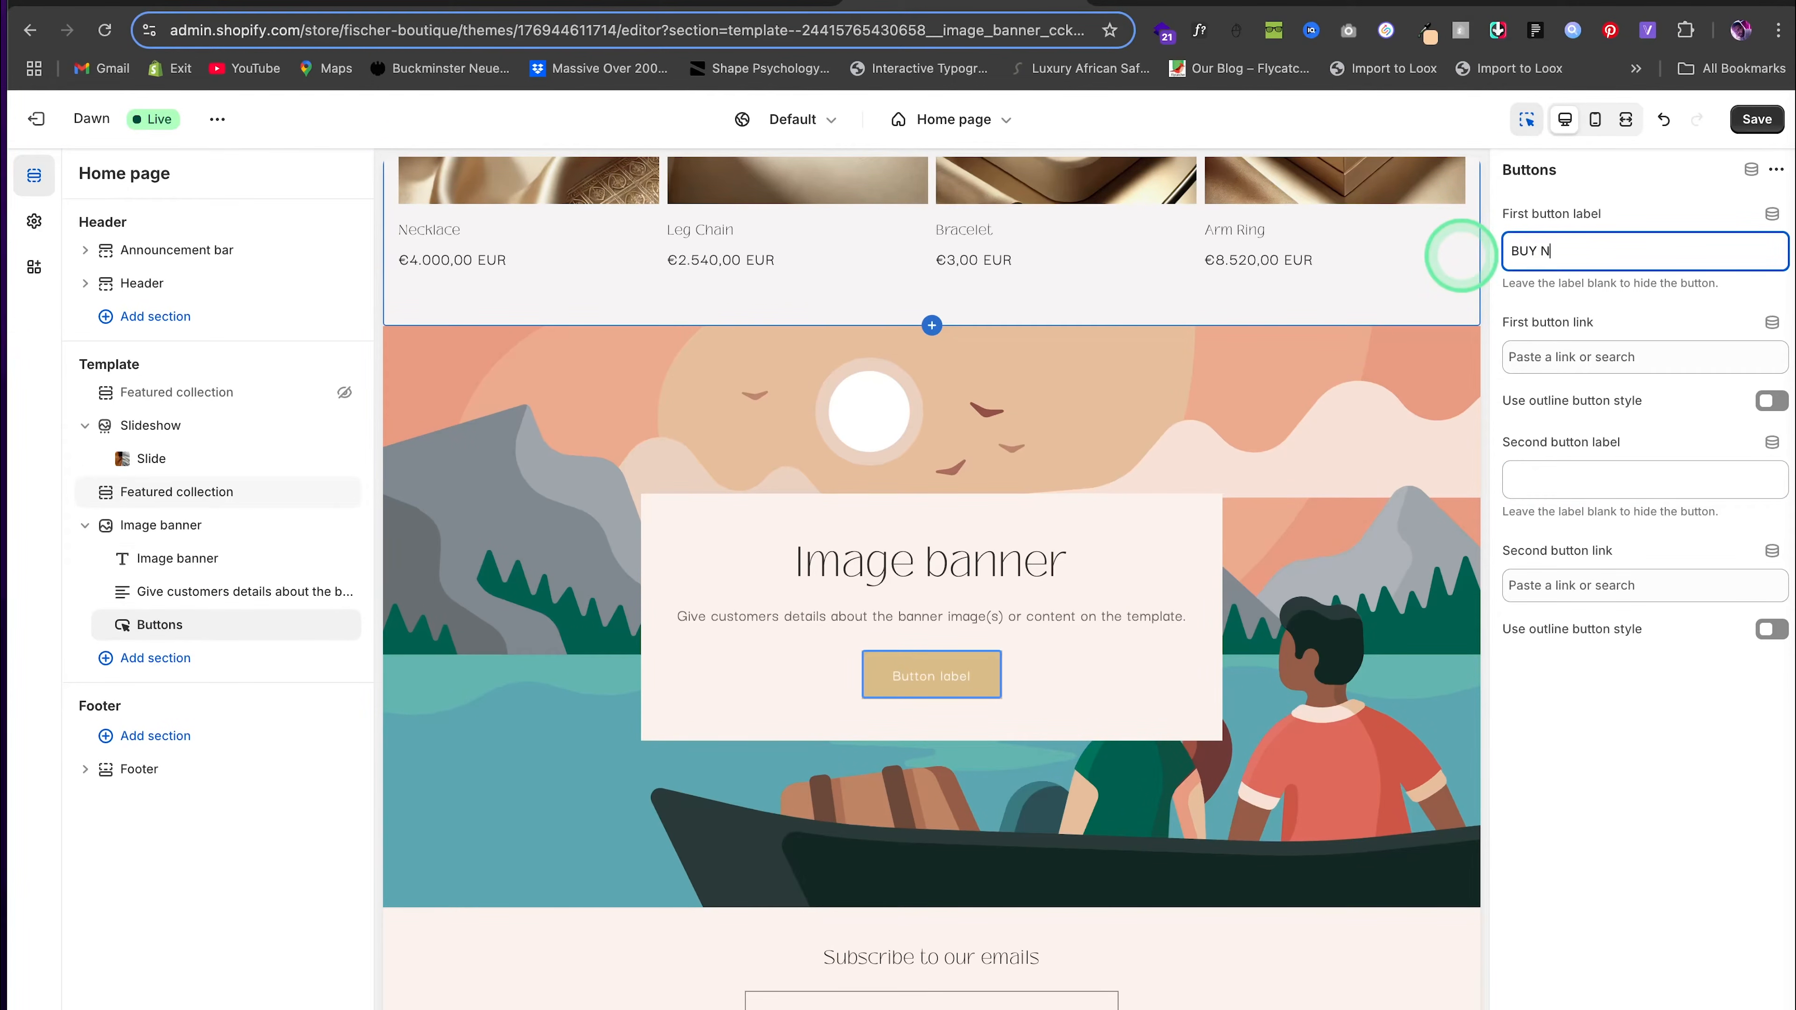
key(BackSpace)
key(BackSpace)
key(BackSpace)
key(BackSpace)
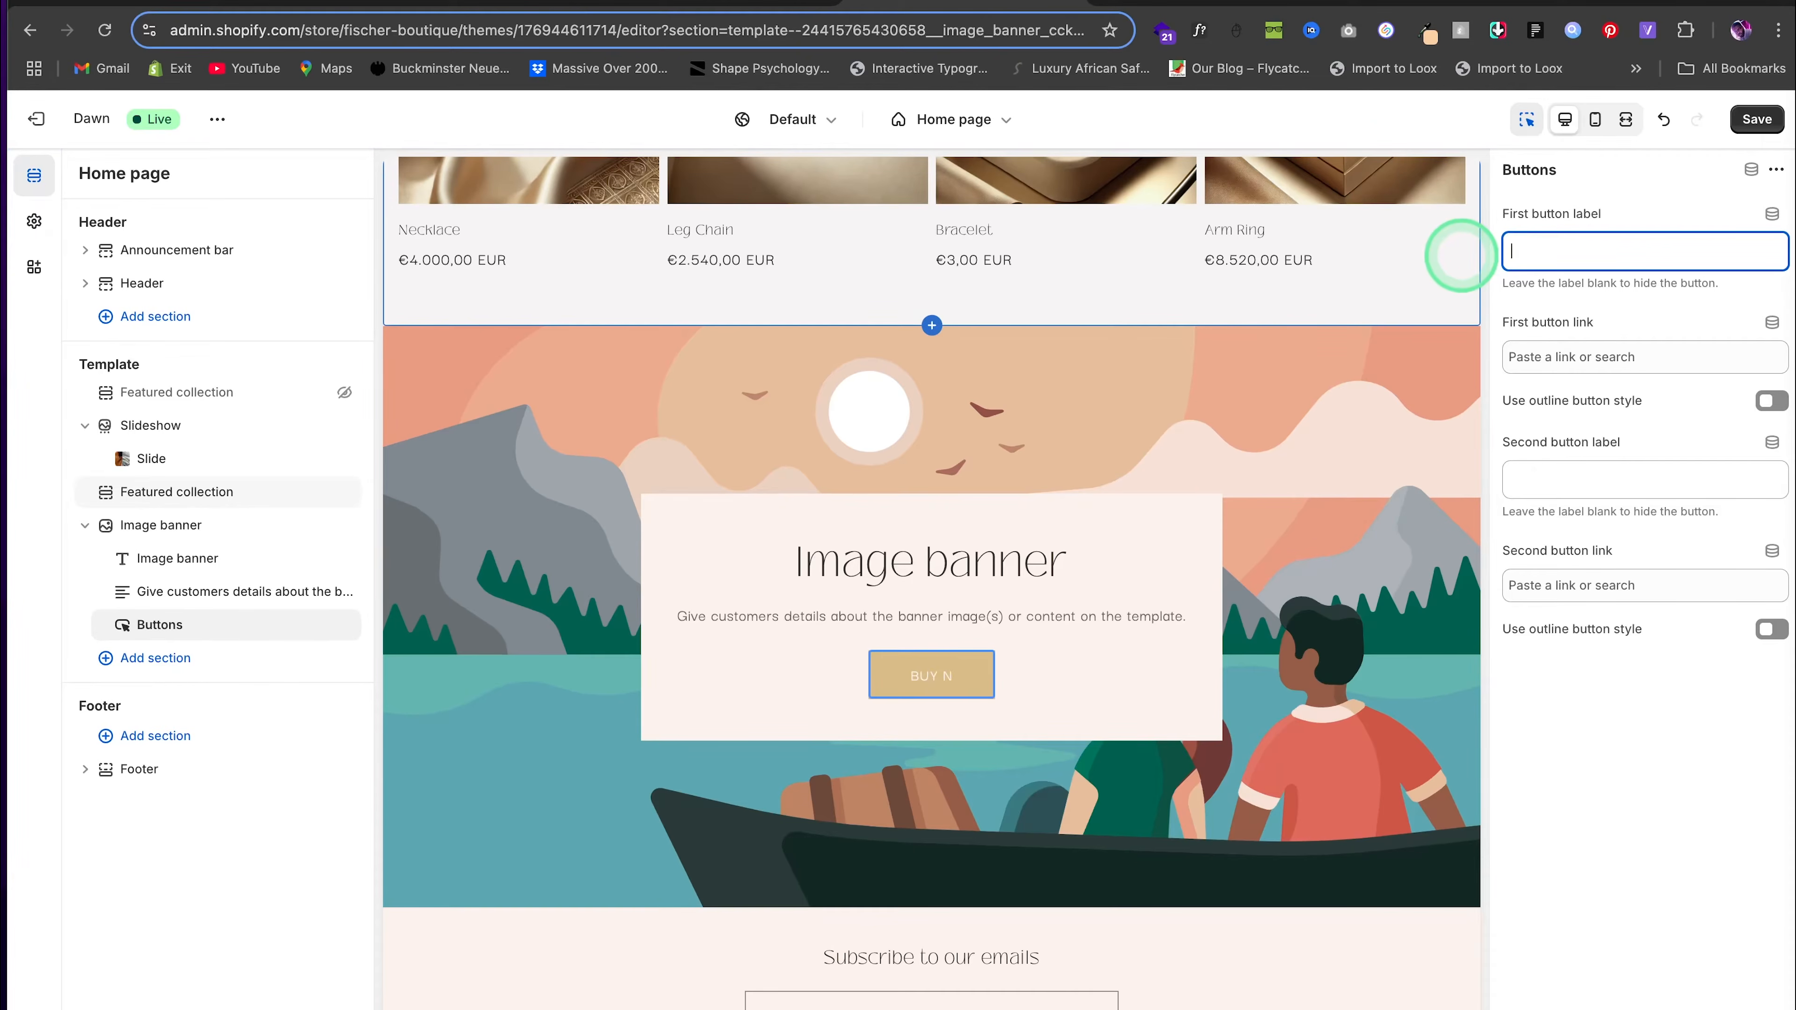
text(LEARN MORE)
Link the banner's LEARN MORE button to # and save the theme
click(1544, 357)
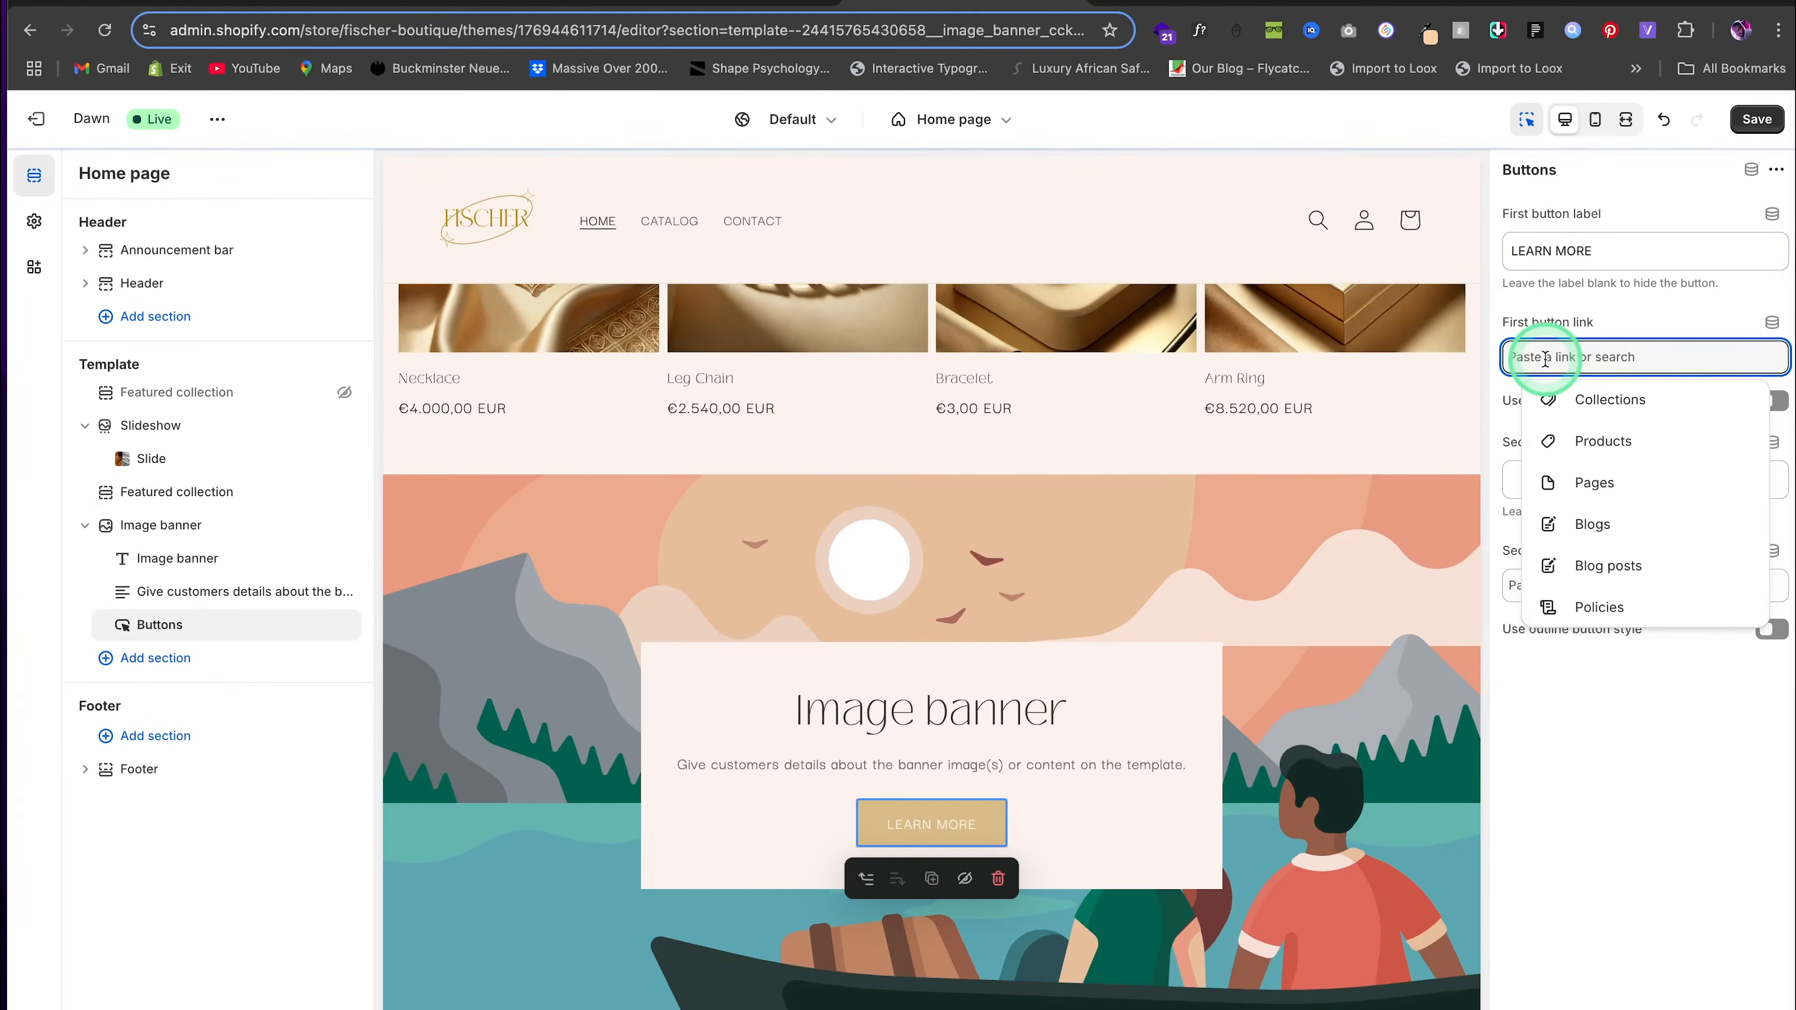
text(#)
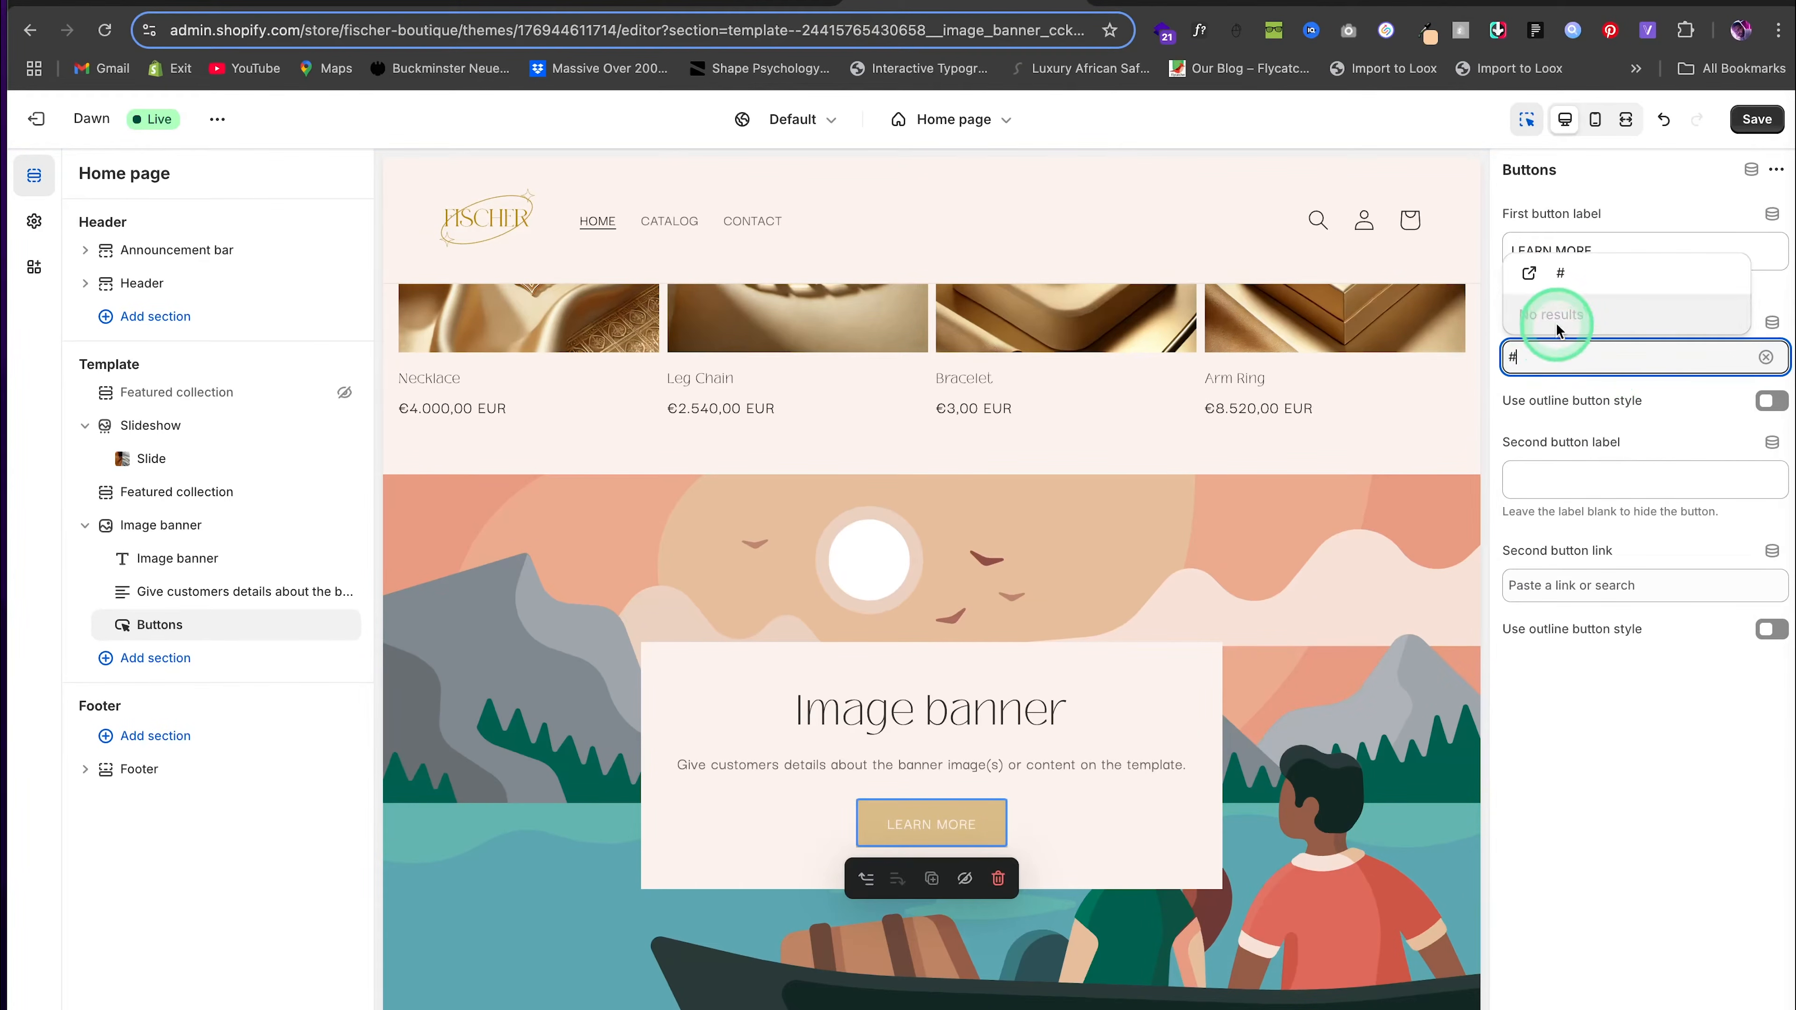
click(1561, 277)
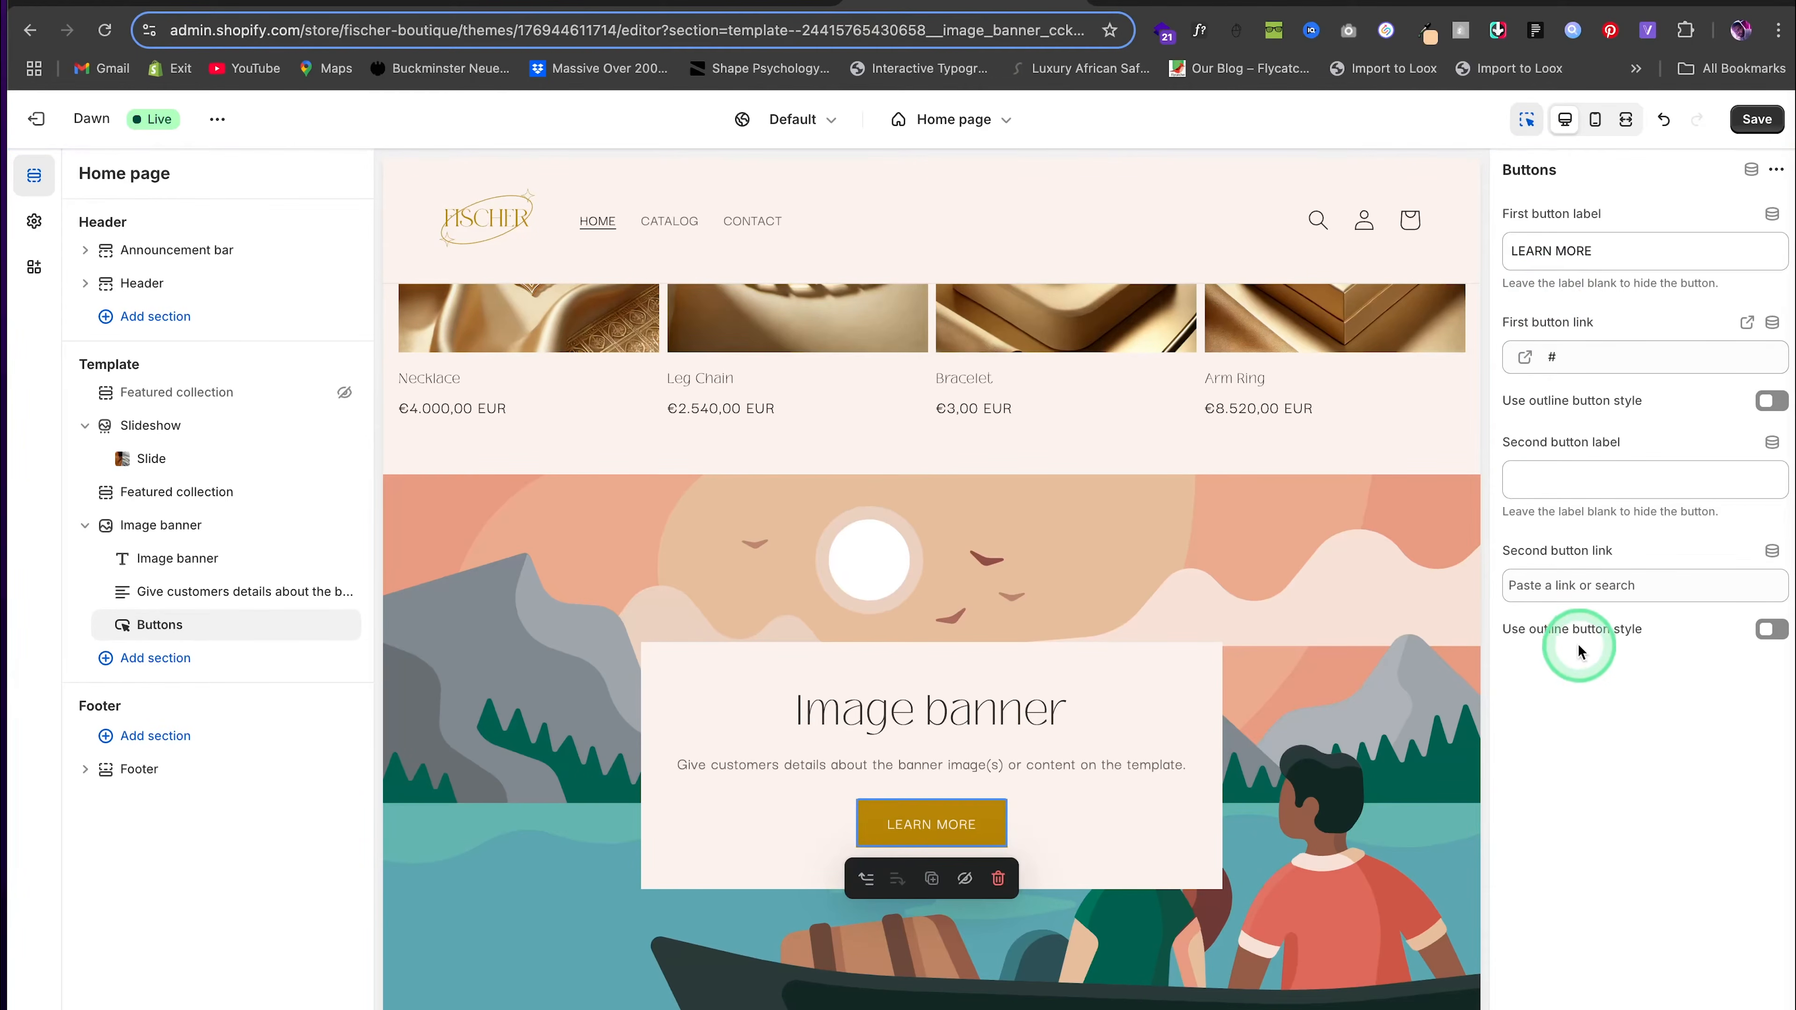
click(1756, 120)
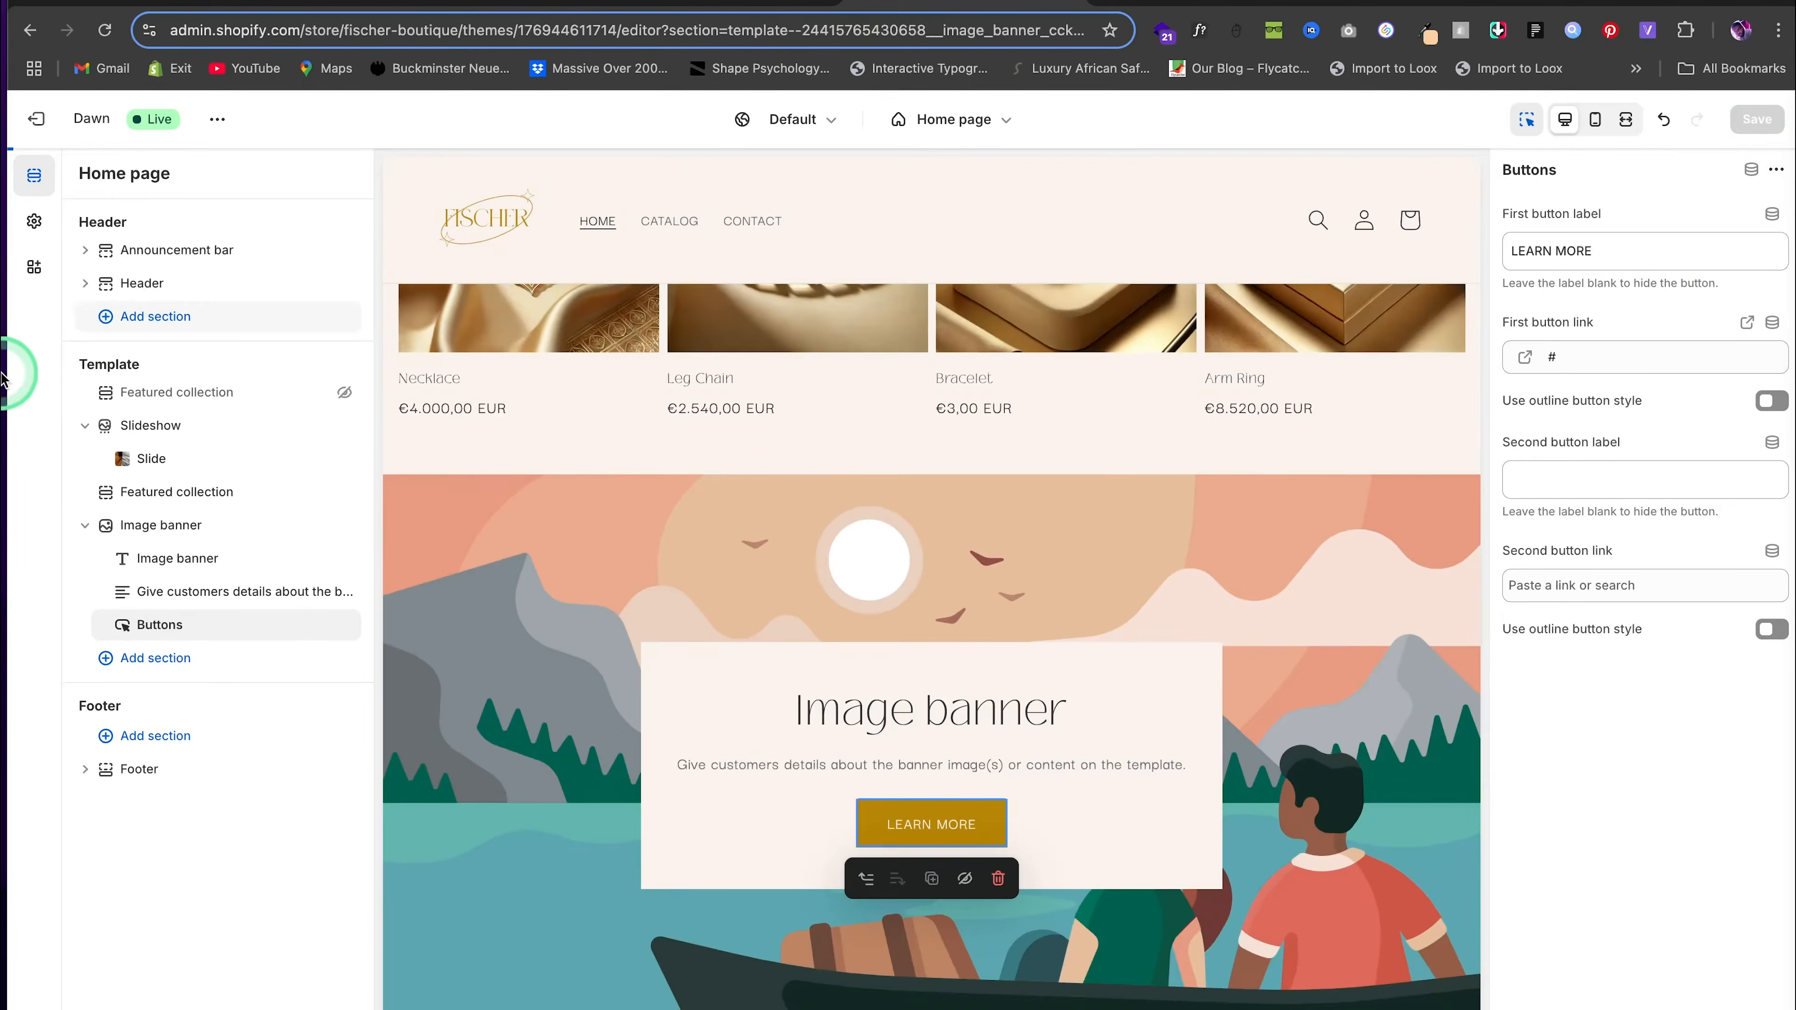
Align the image banner's desktop content left, hide its desktop container and save
click(189, 526)
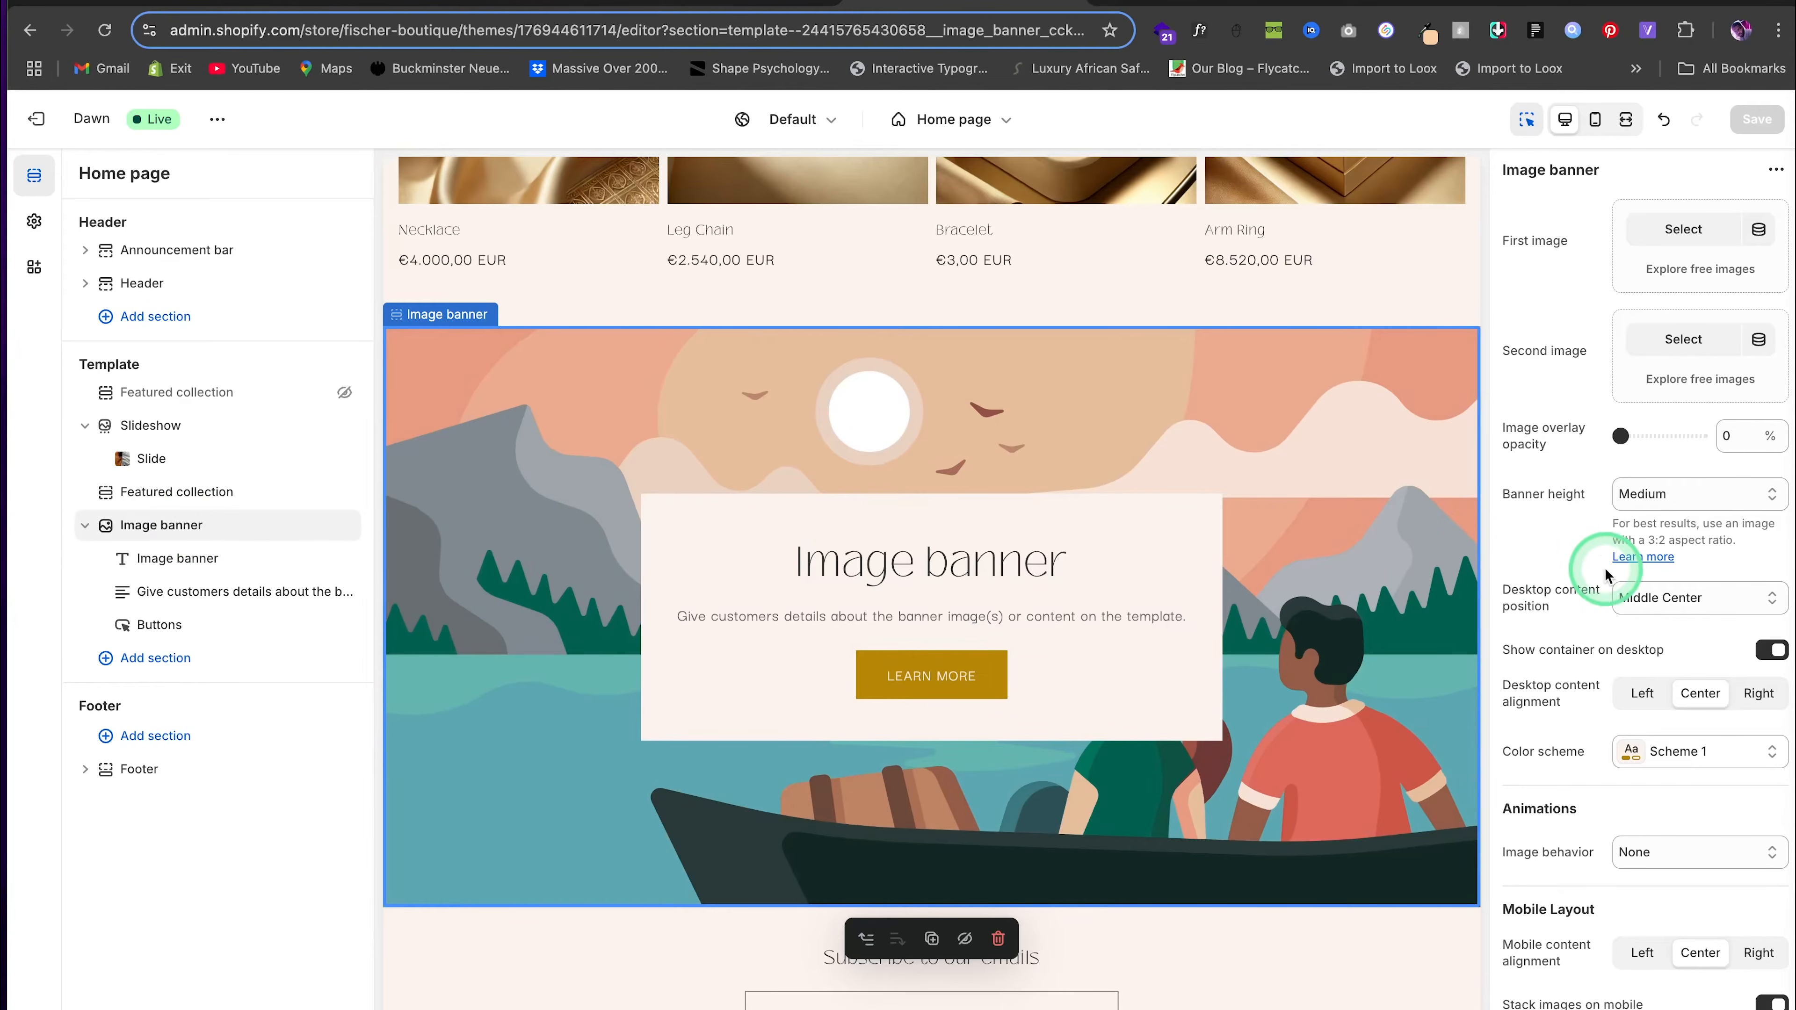
click(1644, 694)
click(1772, 651)
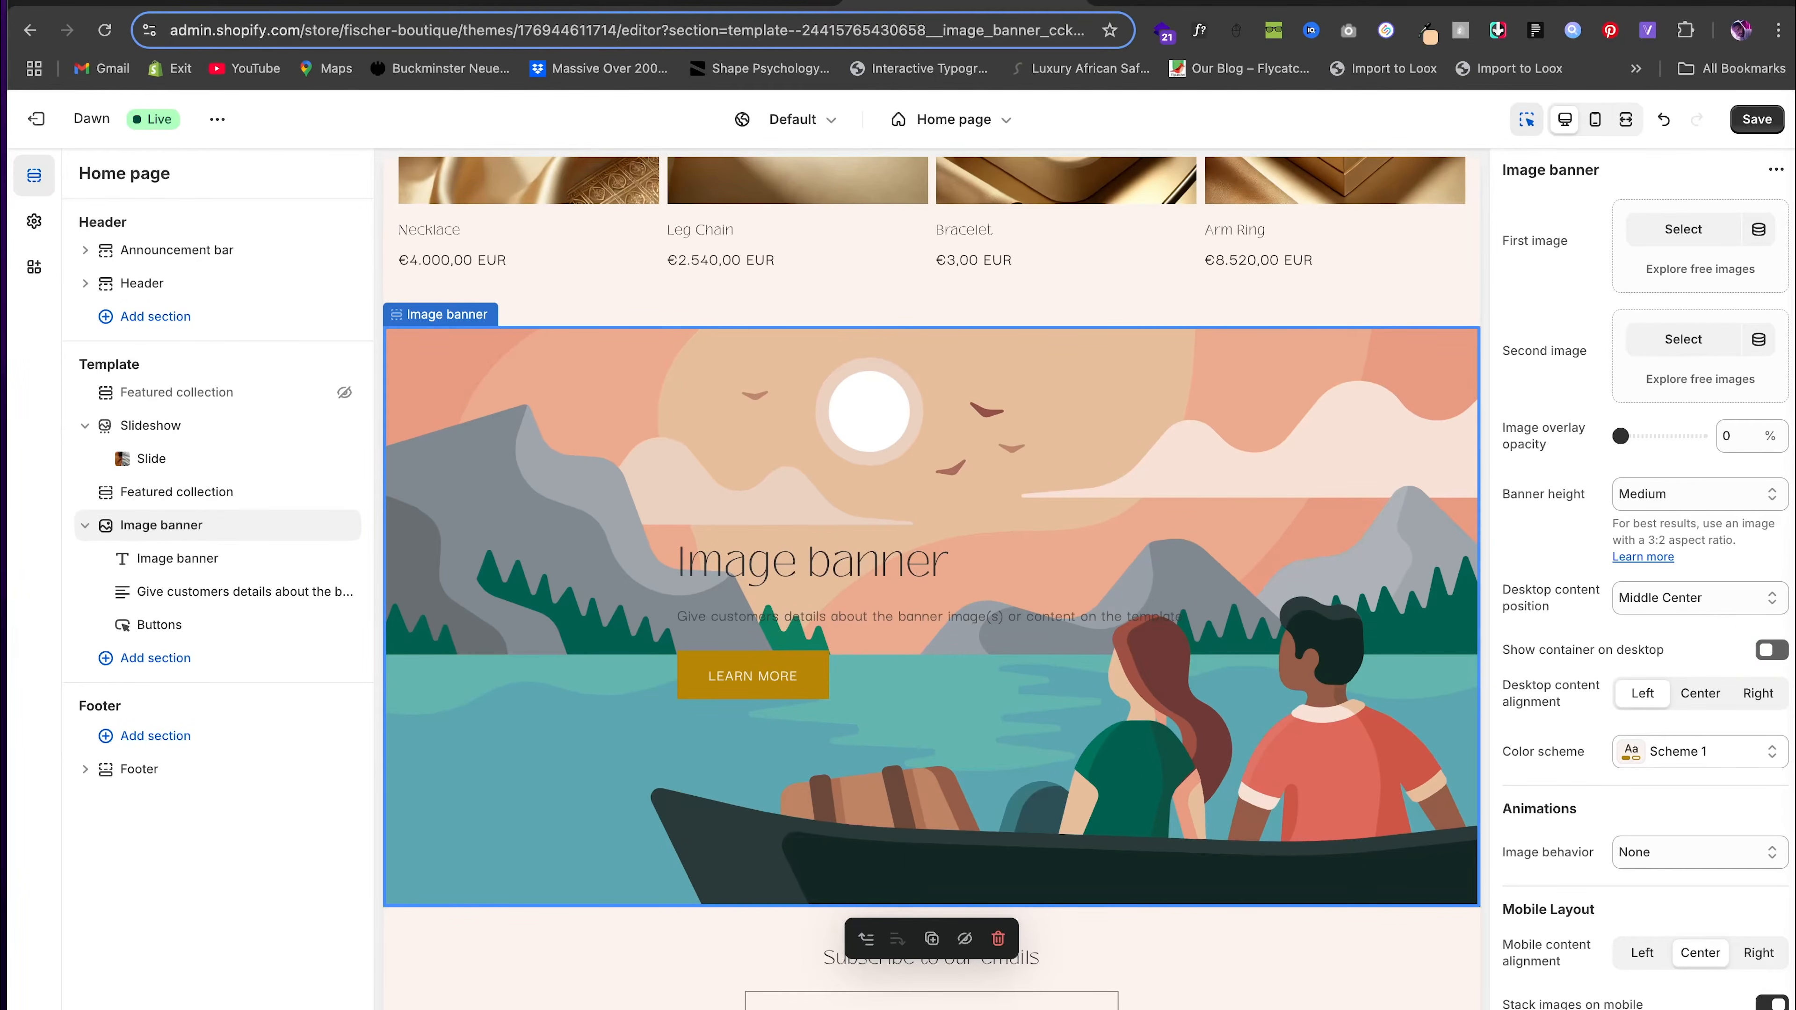
click(1759, 126)
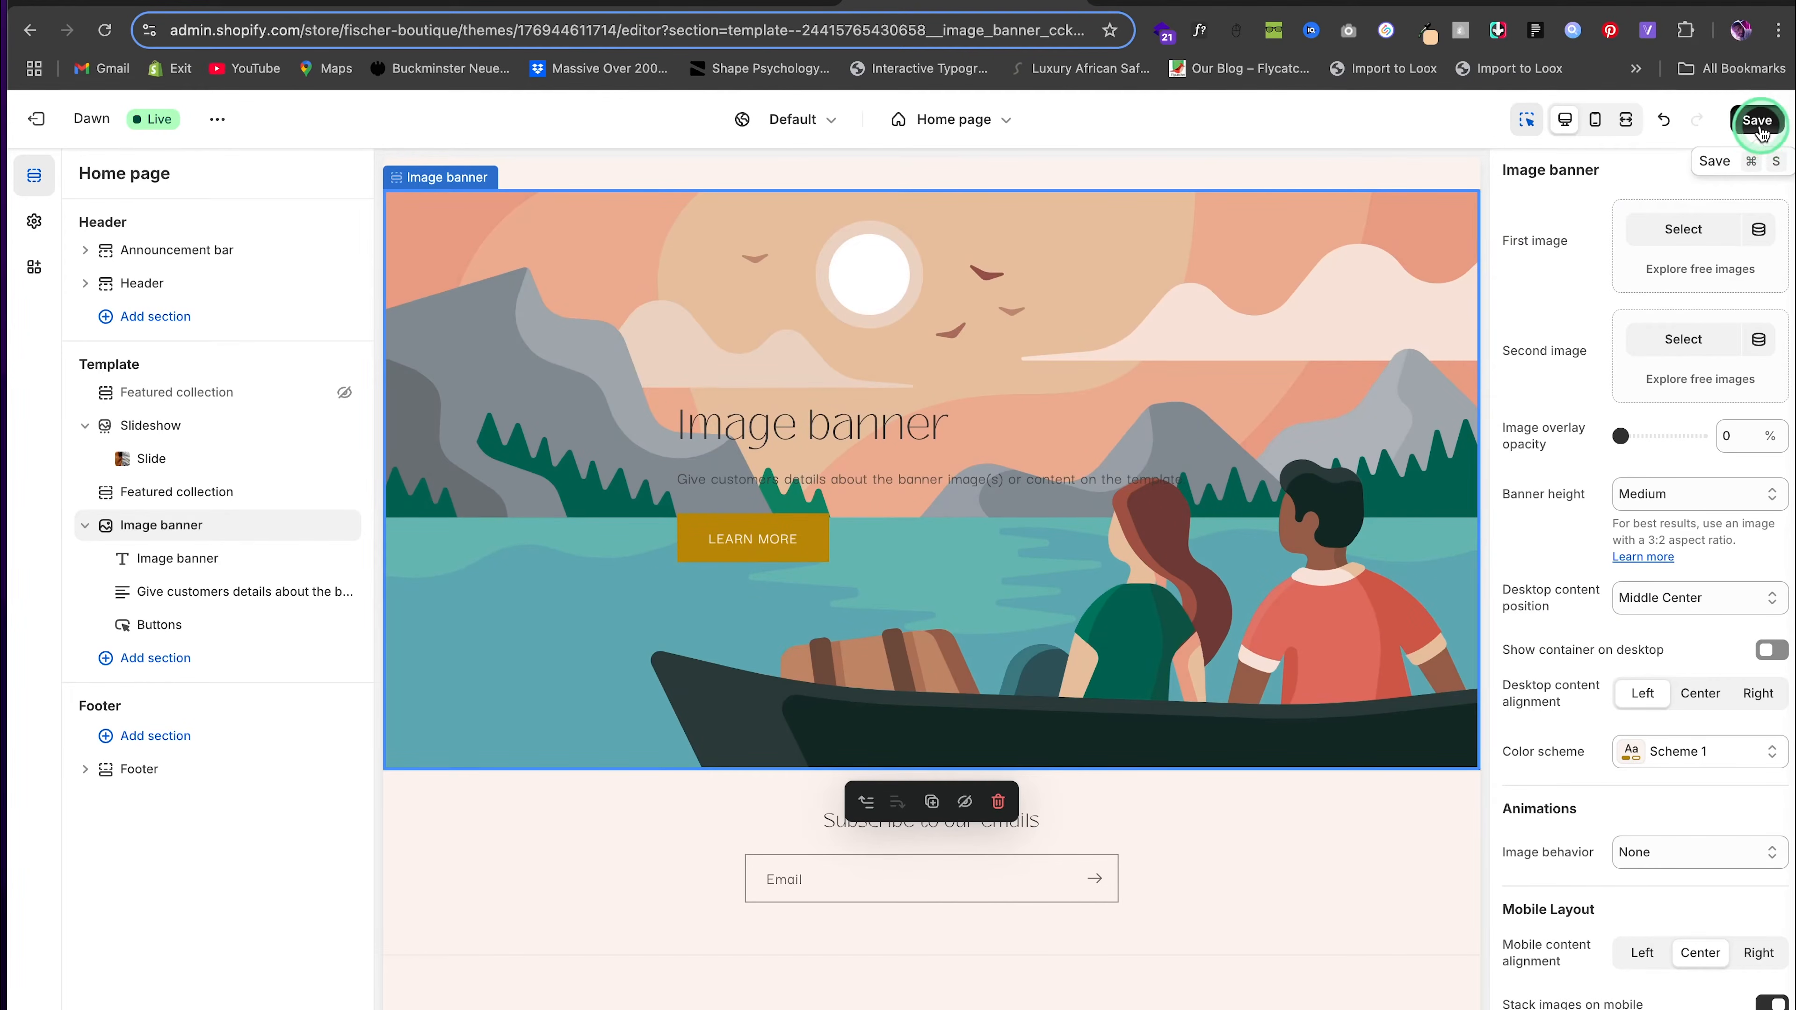
click(1213, 838)
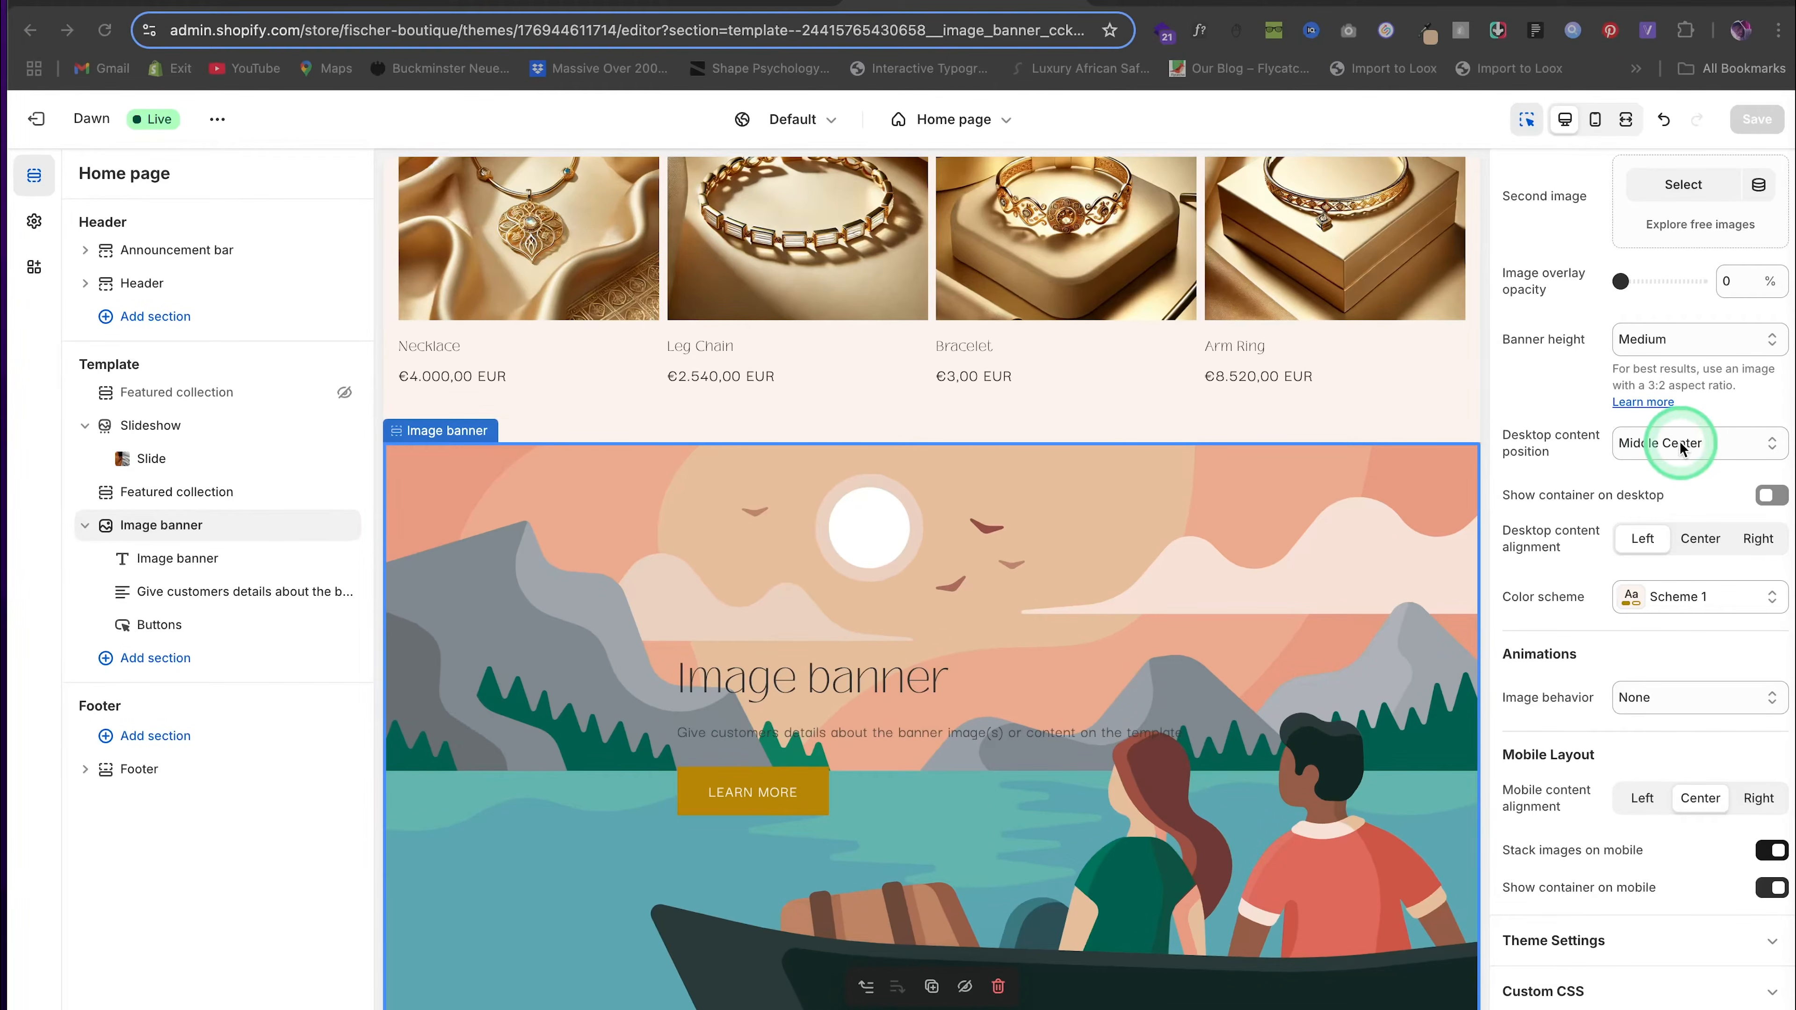
Set the image banner's desktop content position to Middle Left and its color scheme to Scheme 4
click(1695, 445)
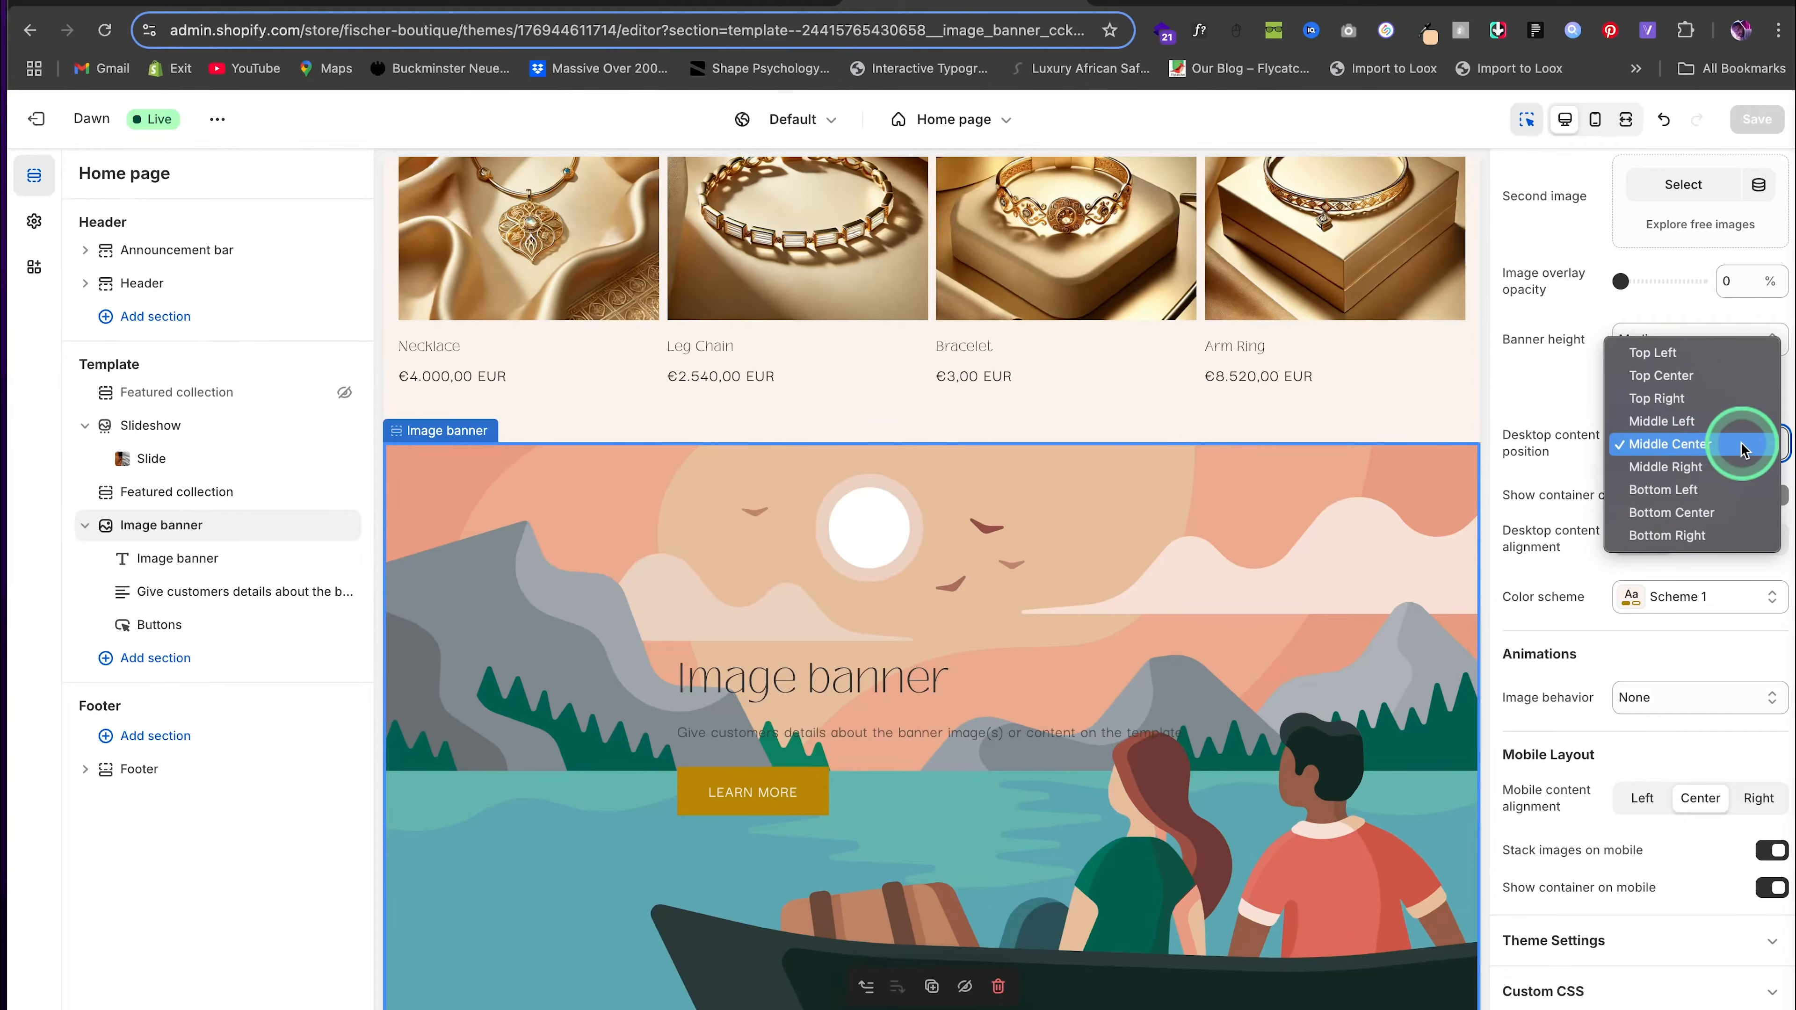
click(1697, 421)
click(1674, 605)
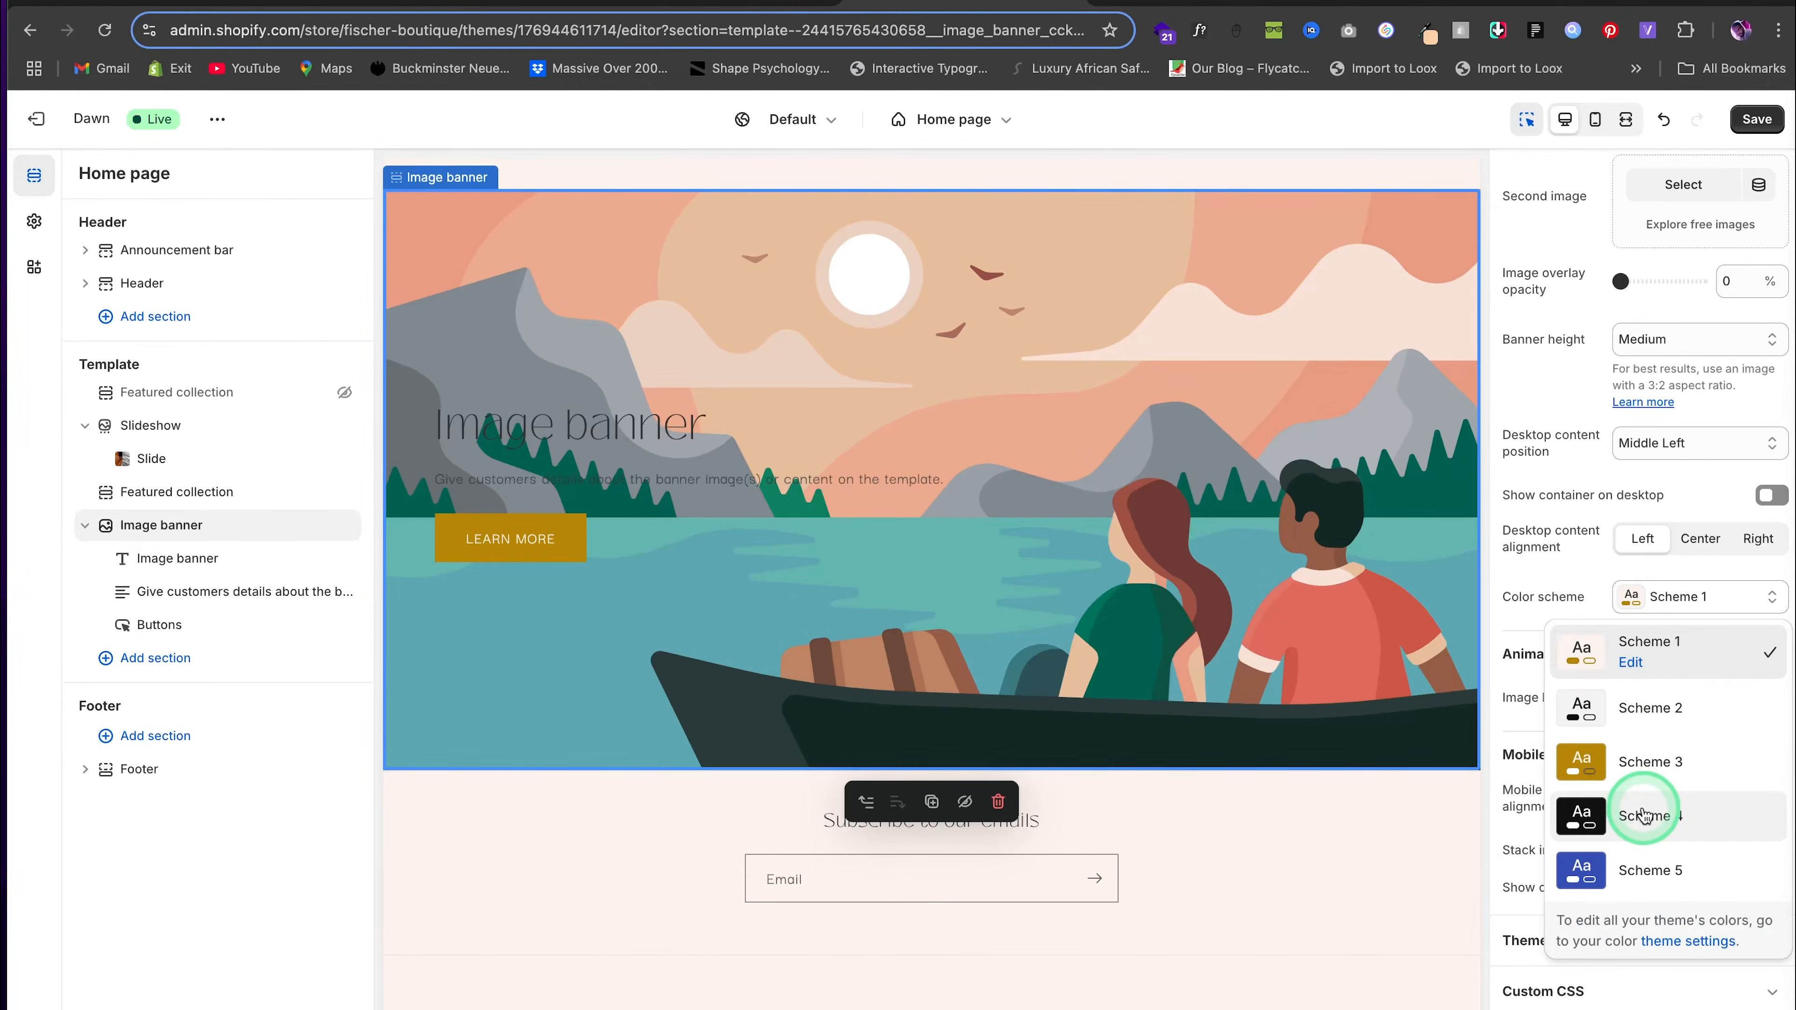
click(1641, 816)
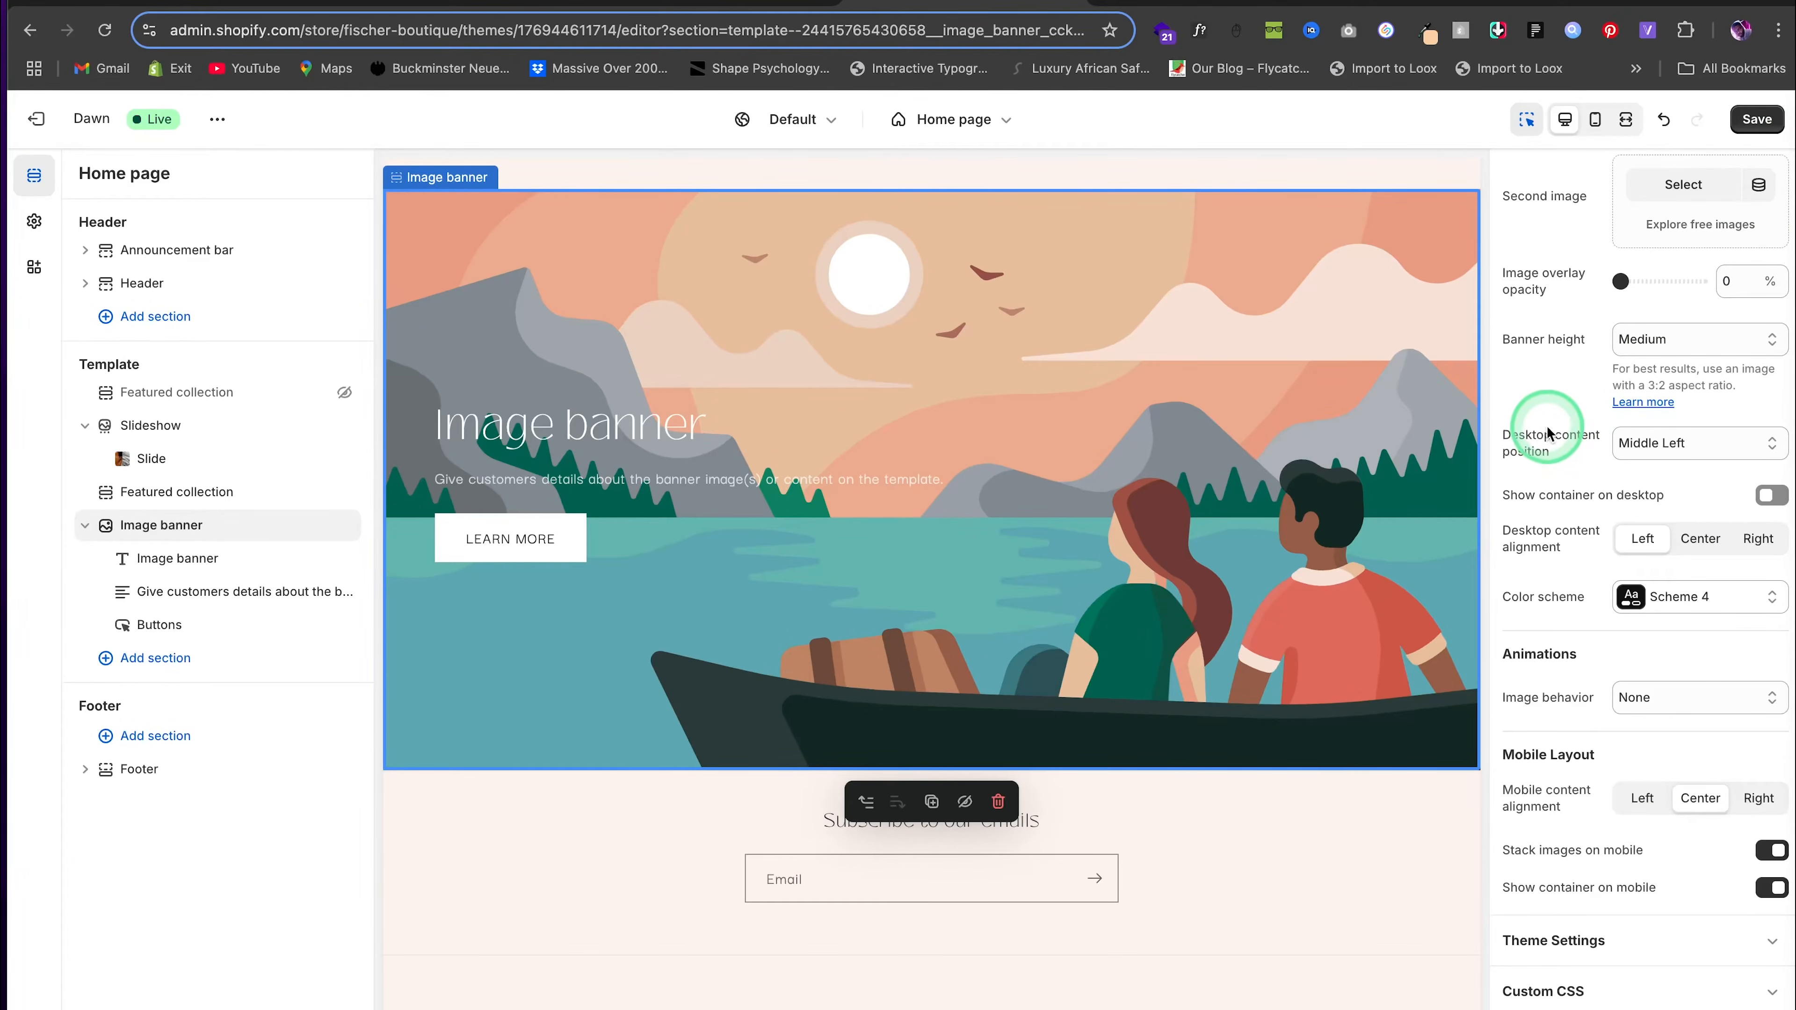
Use the close-up photo of feet with anklets on the beach as the banner's first image
scroll(1062, 452, up, 1)
scroll(1680, 230, up, 3)
click(1680, 230)
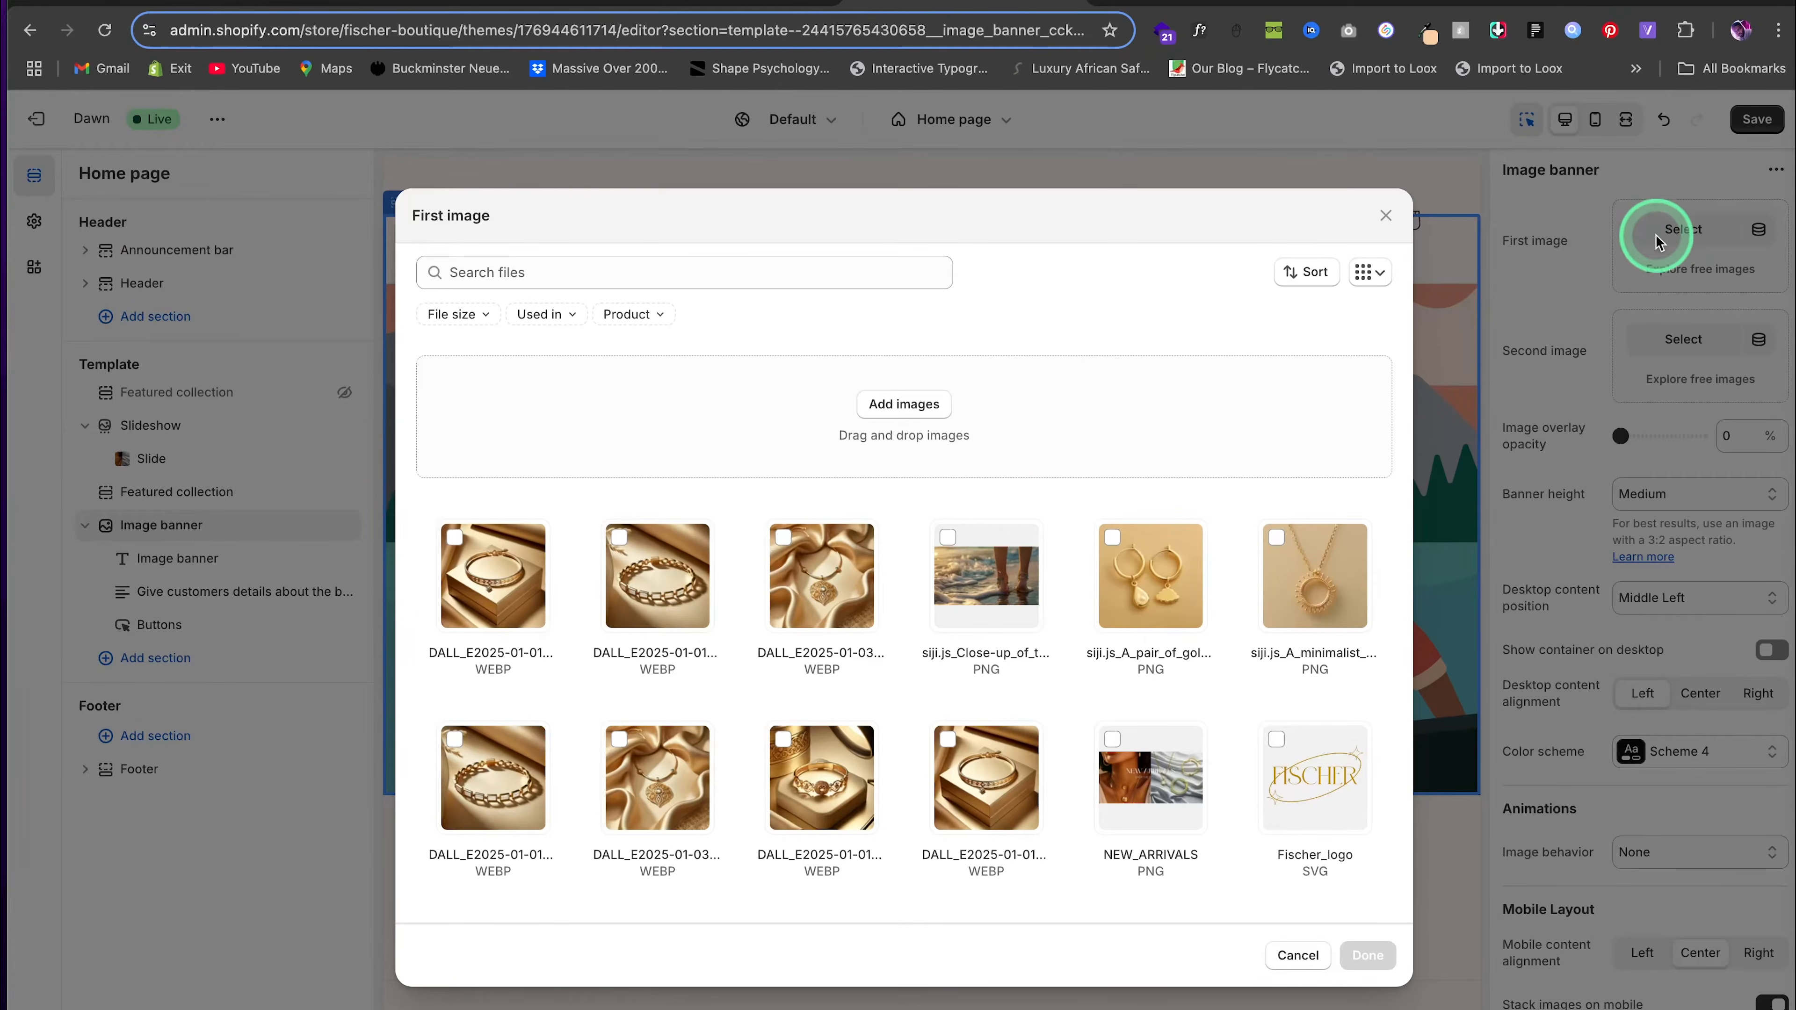
click(948, 539)
click(1366, 955)
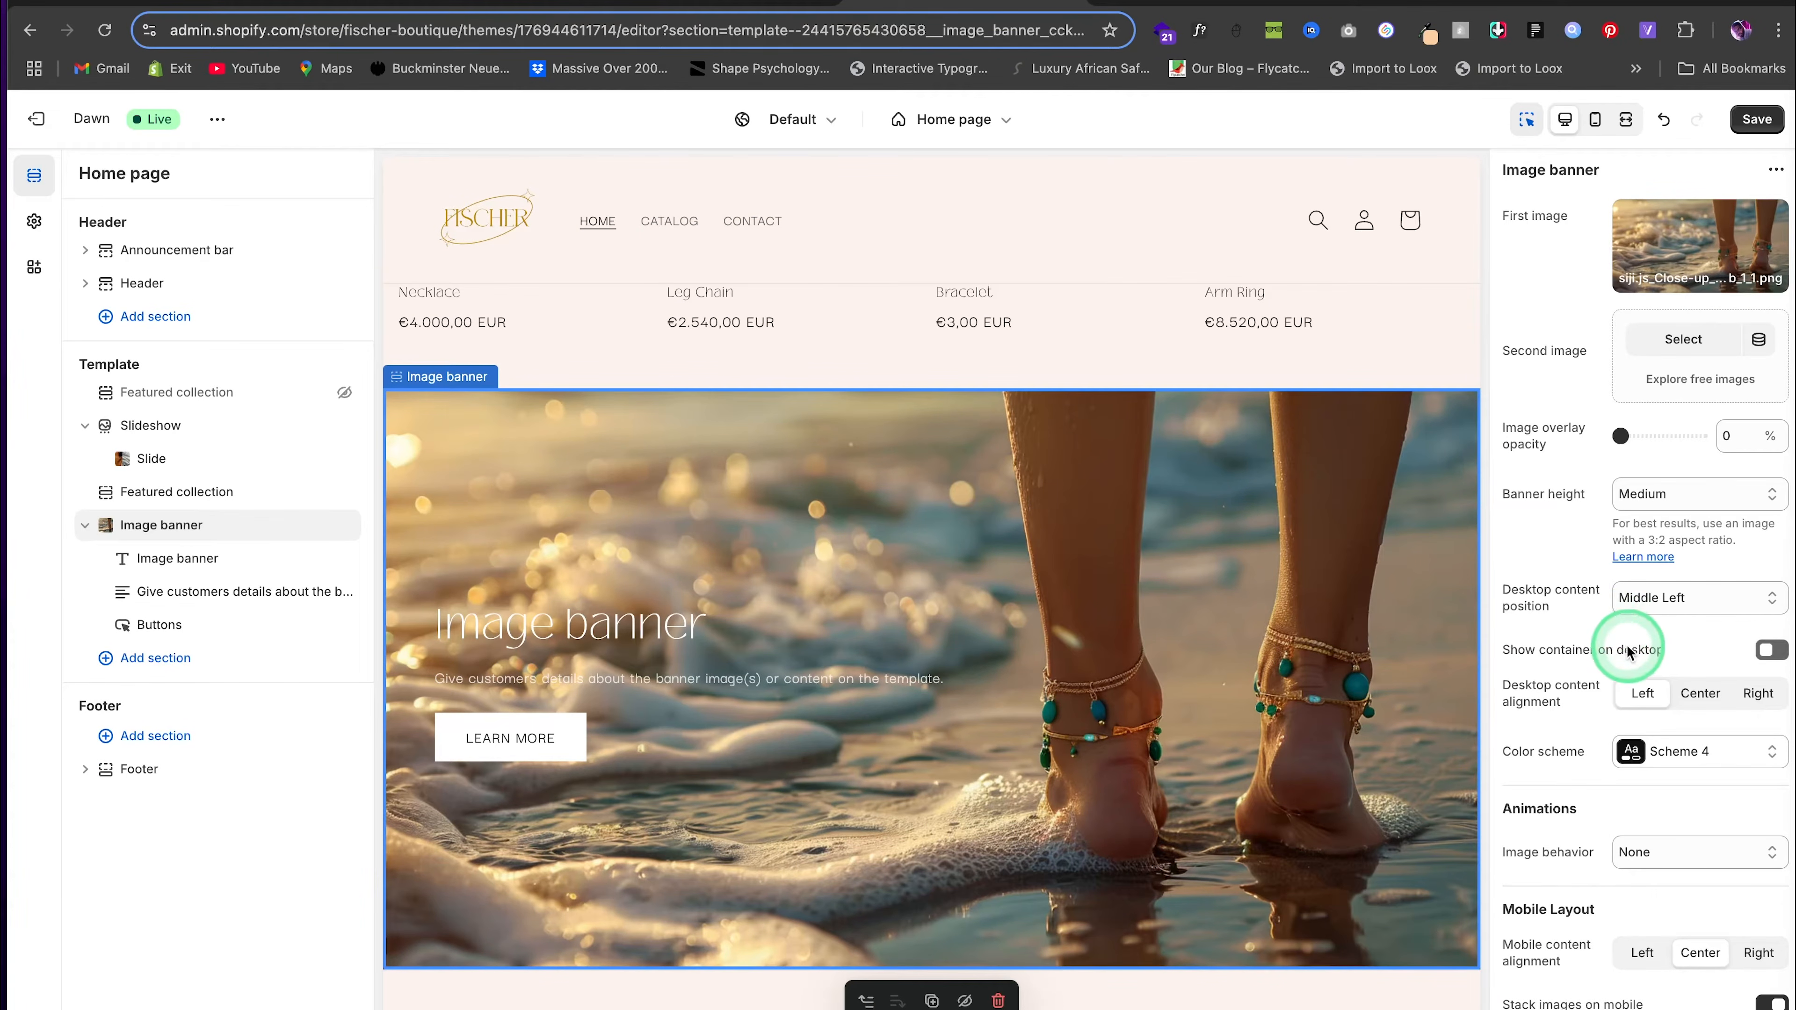
Set the banner's image behavior to a fixed background position and save the theme
scroll(1618, 672, down, 2)
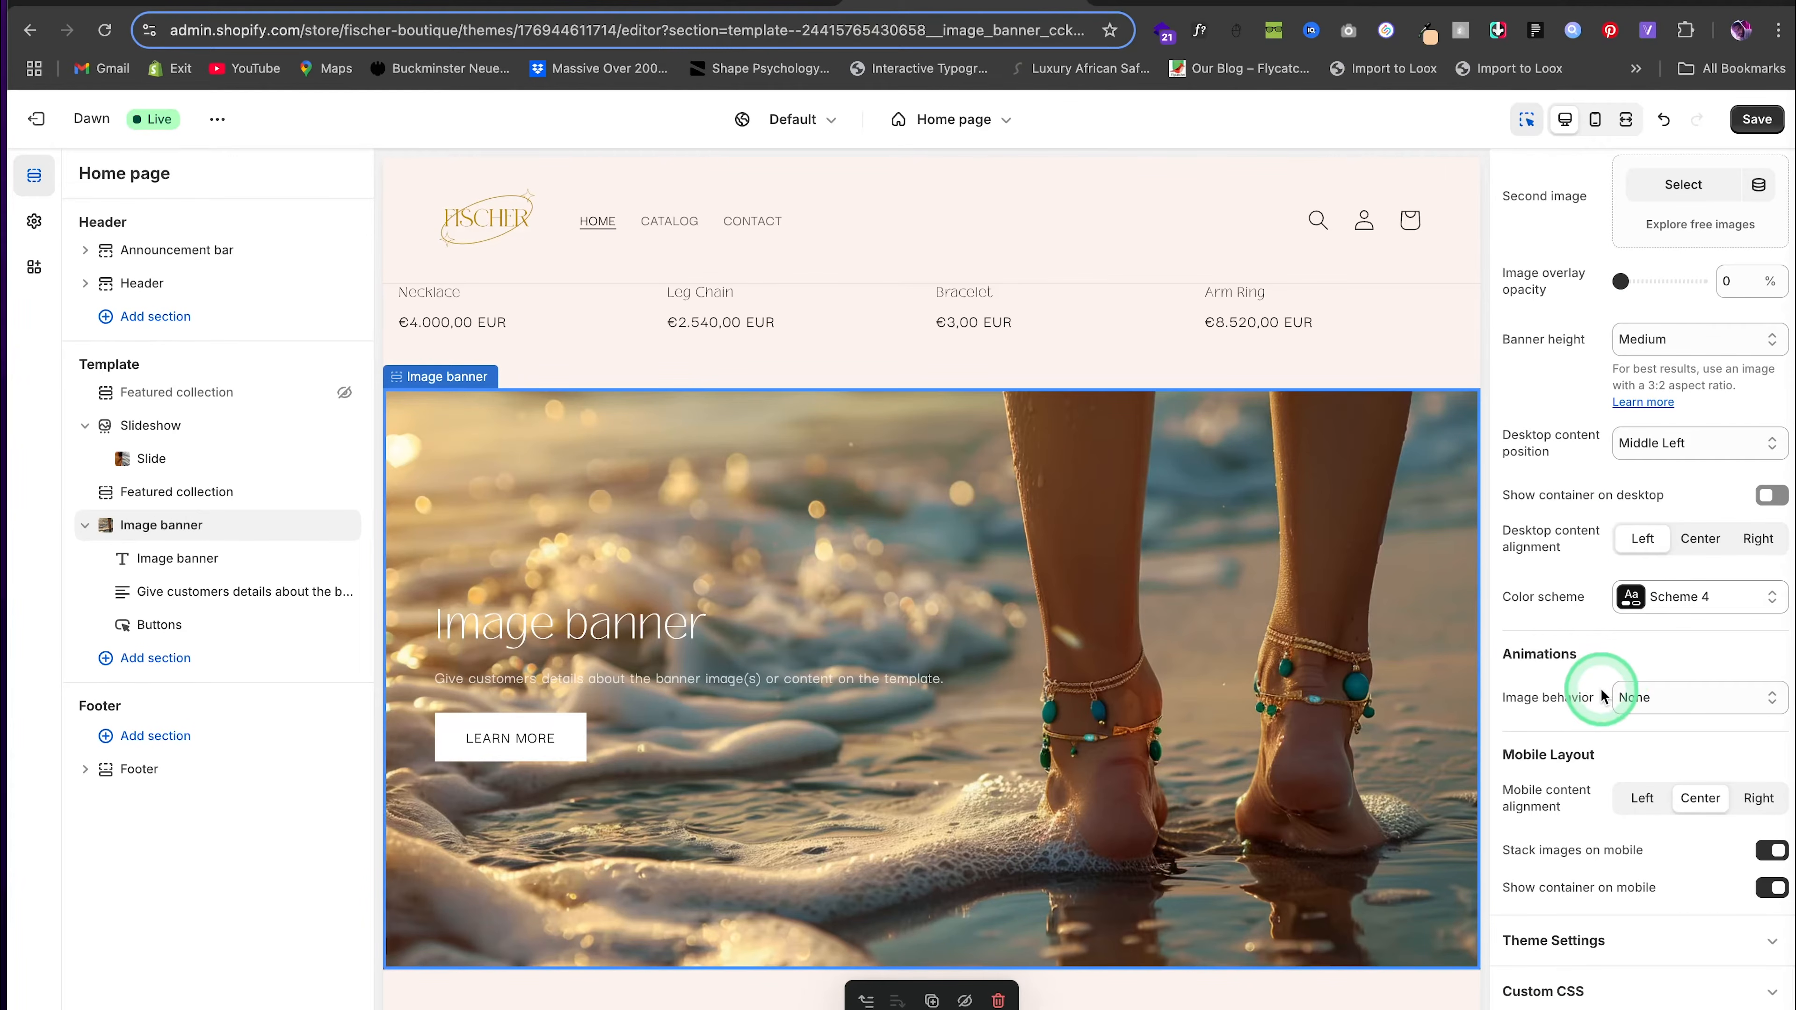
click(1670, 701)
click(1672, 741)
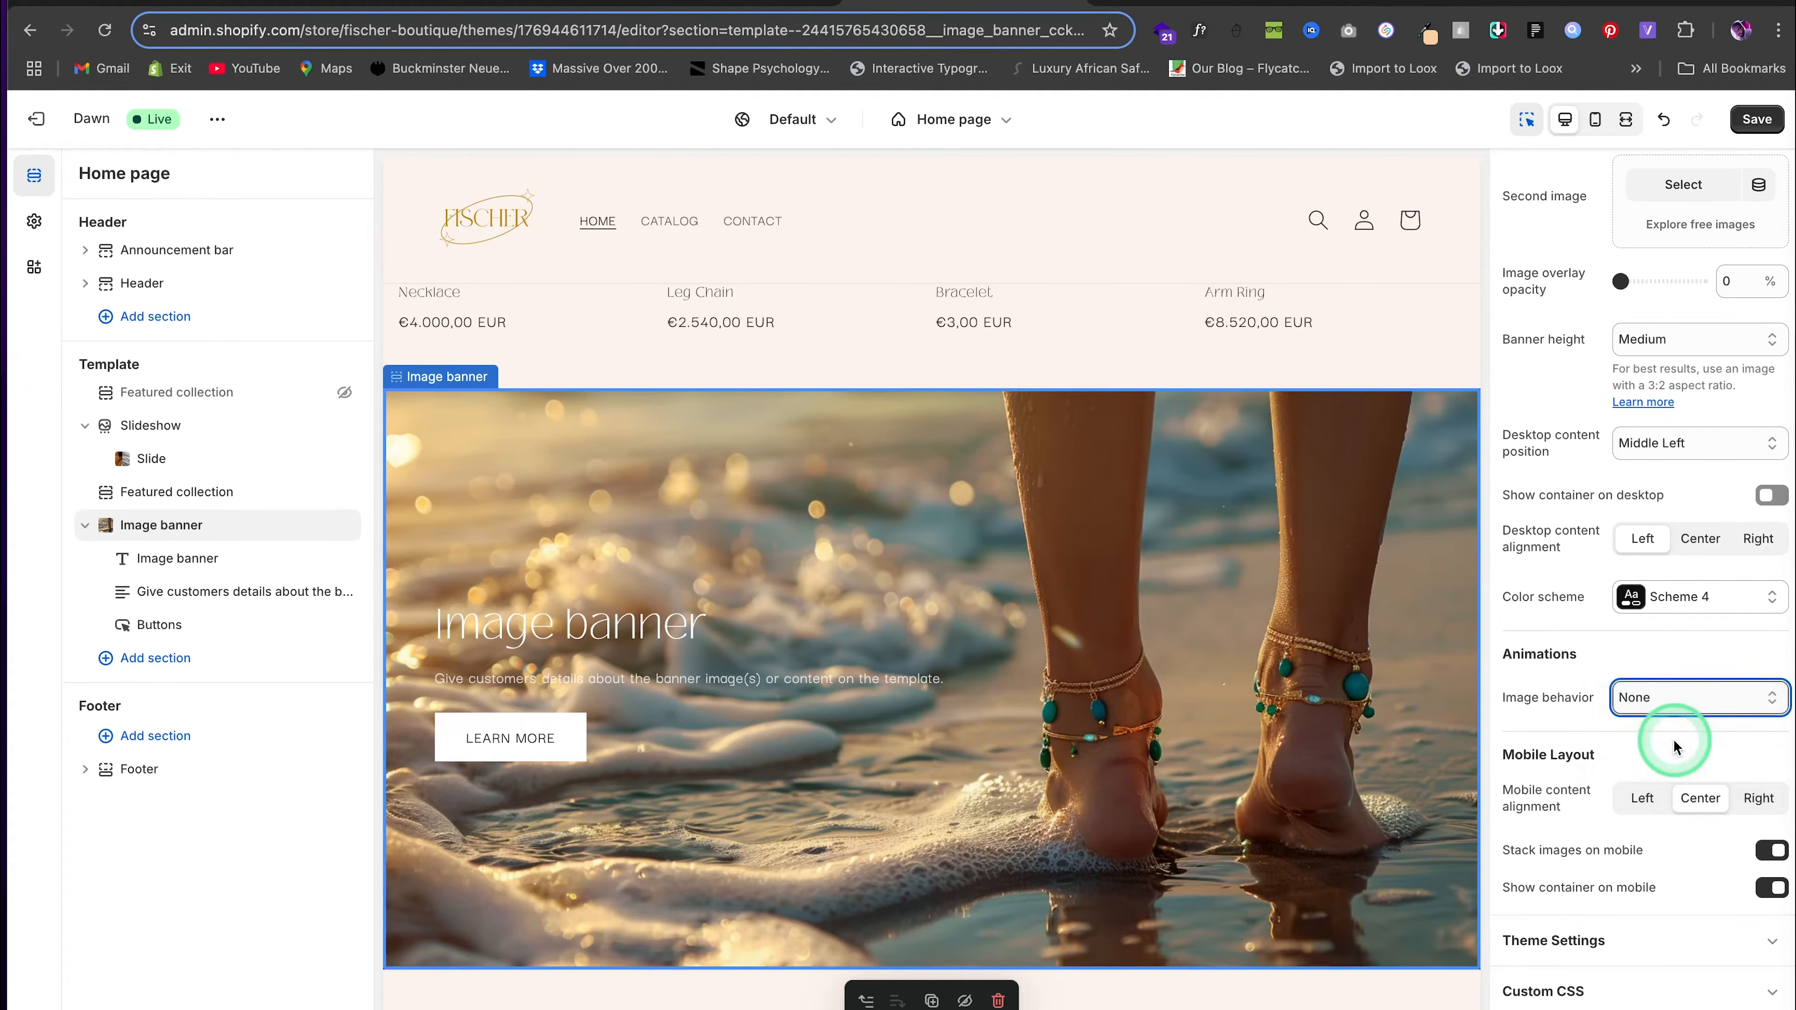
scroll(1066, 736, down, 2)
scroll(1145, 652, up, 5)
click(1754, 120)
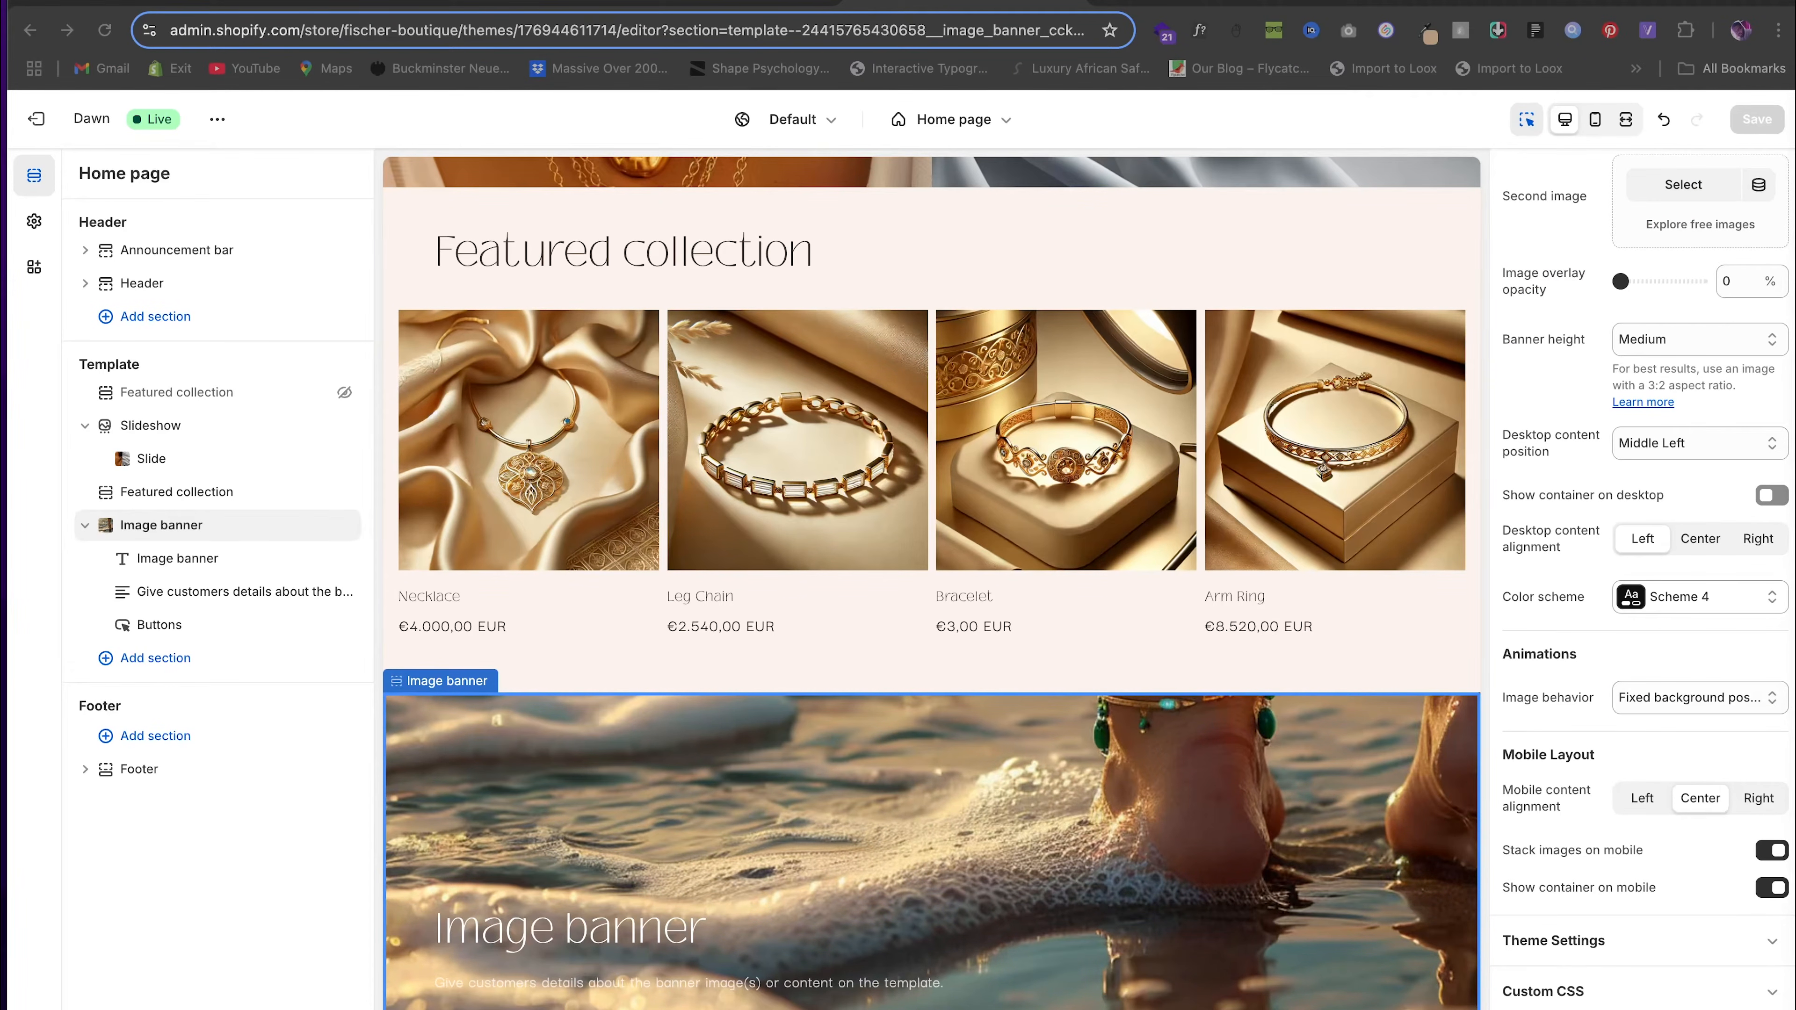
Check the reference store's section below its image banner and add a Multicolumn section beneath the Dawn home page's image banner
scroll(1127, 594, down, 3)
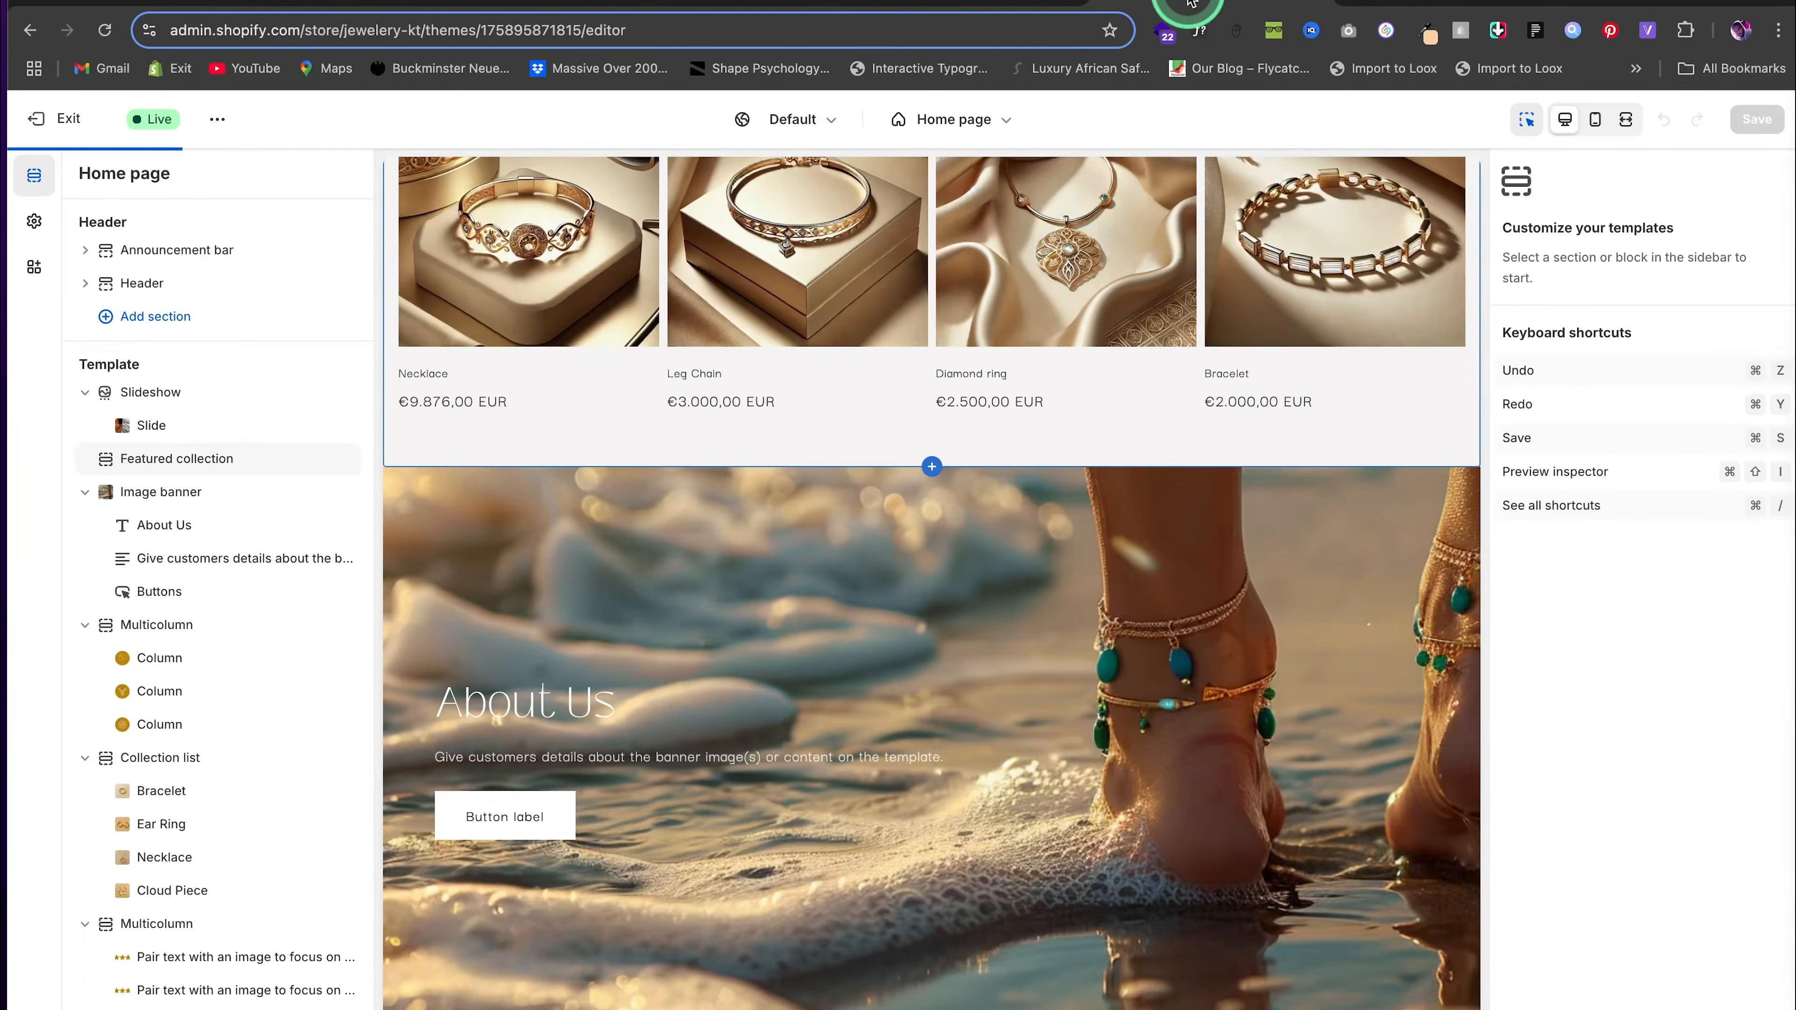
scroll(1075, 275, down, 6)
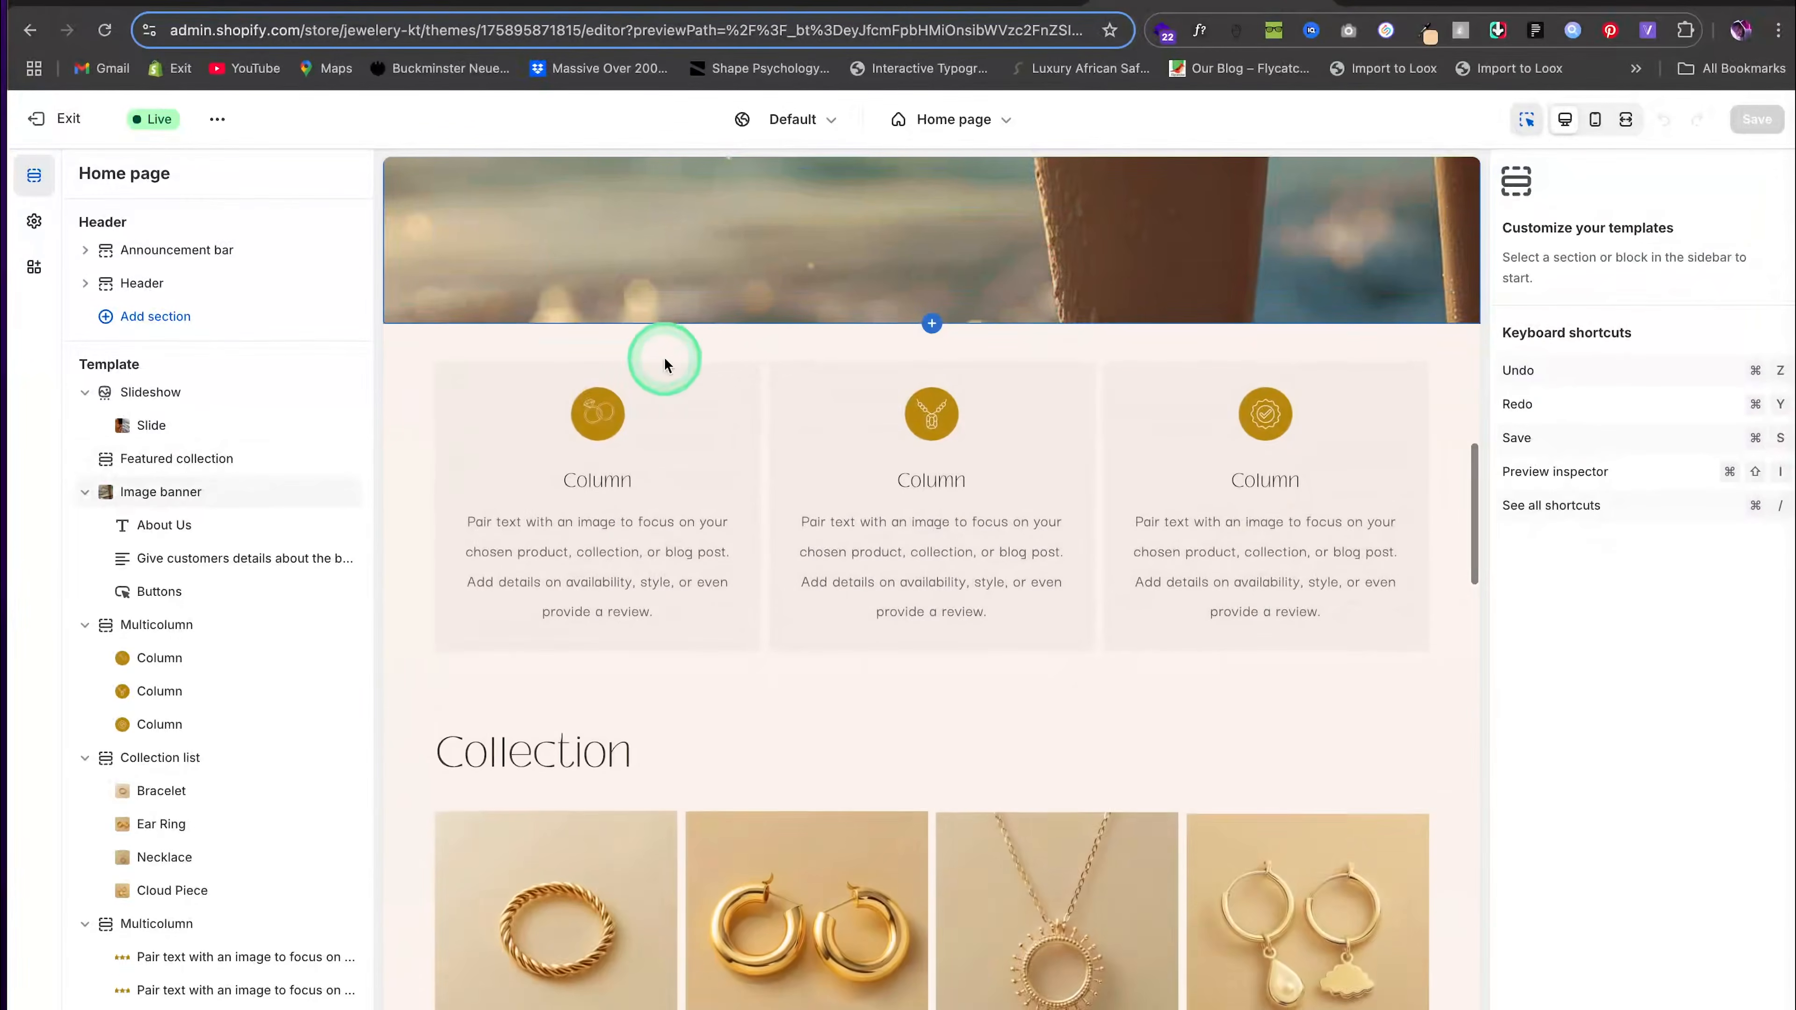
scroll(1098, 457, up, 1)
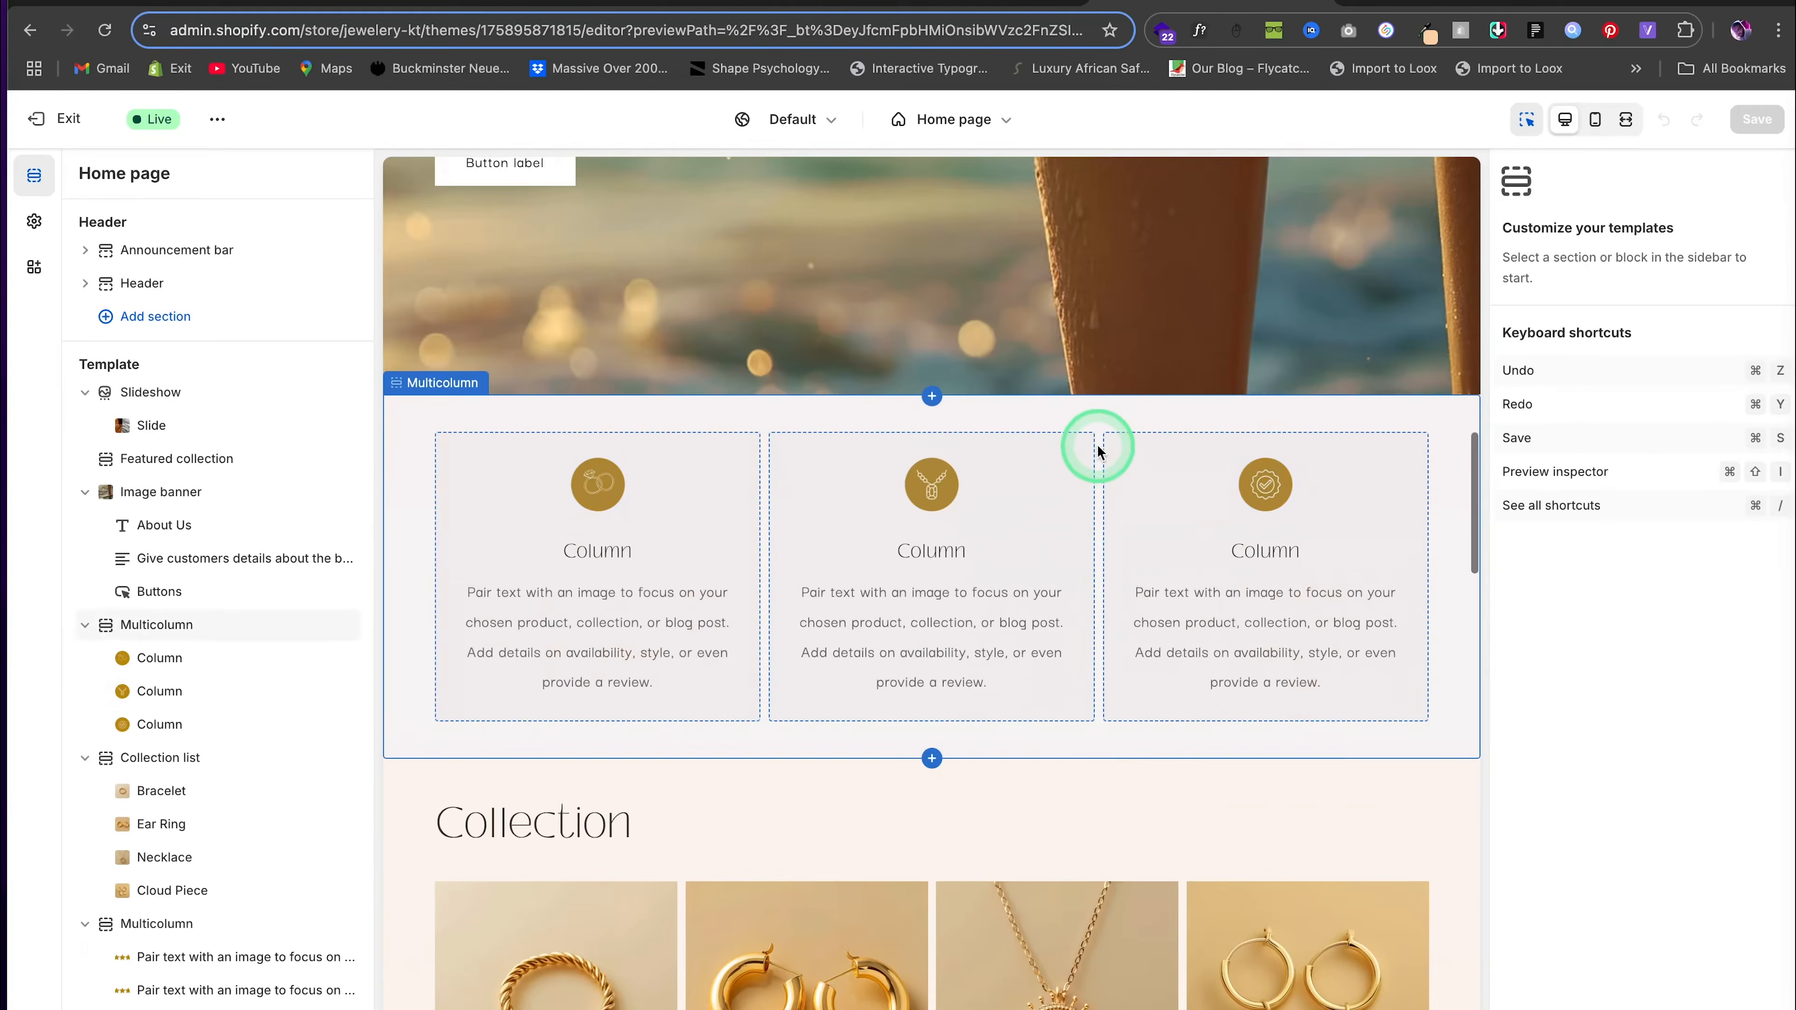
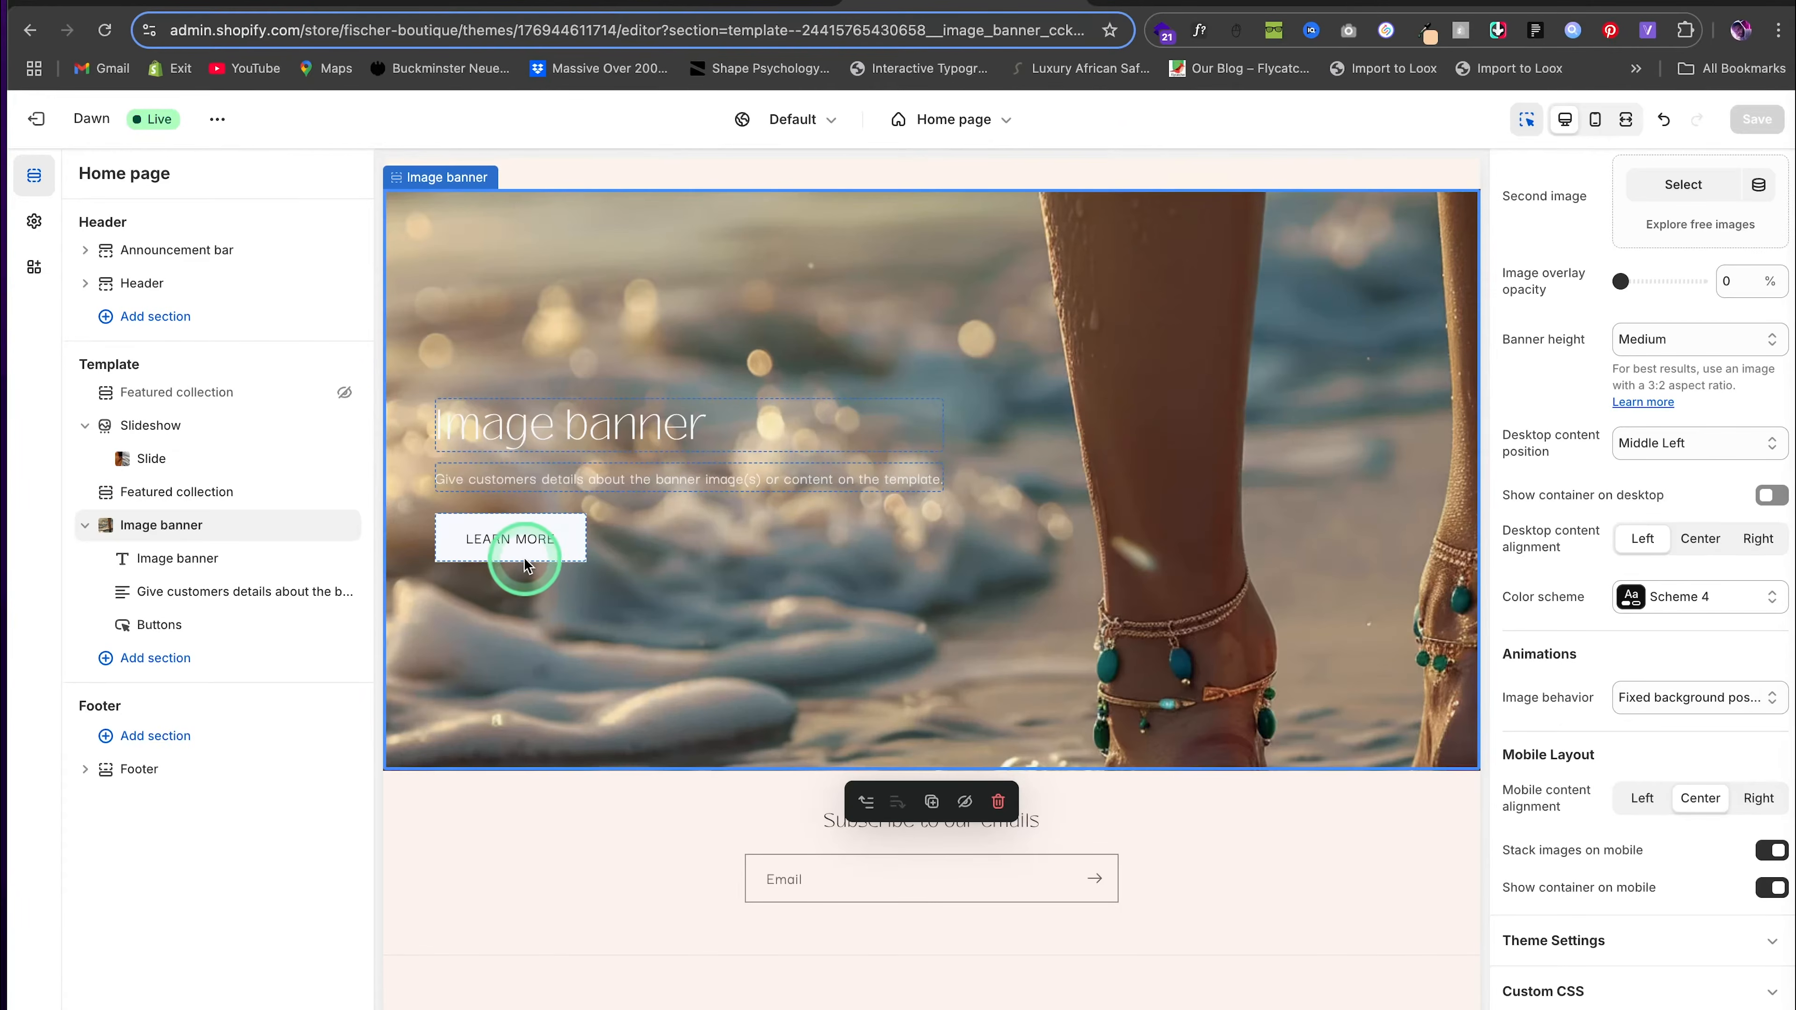
click(175, 660)
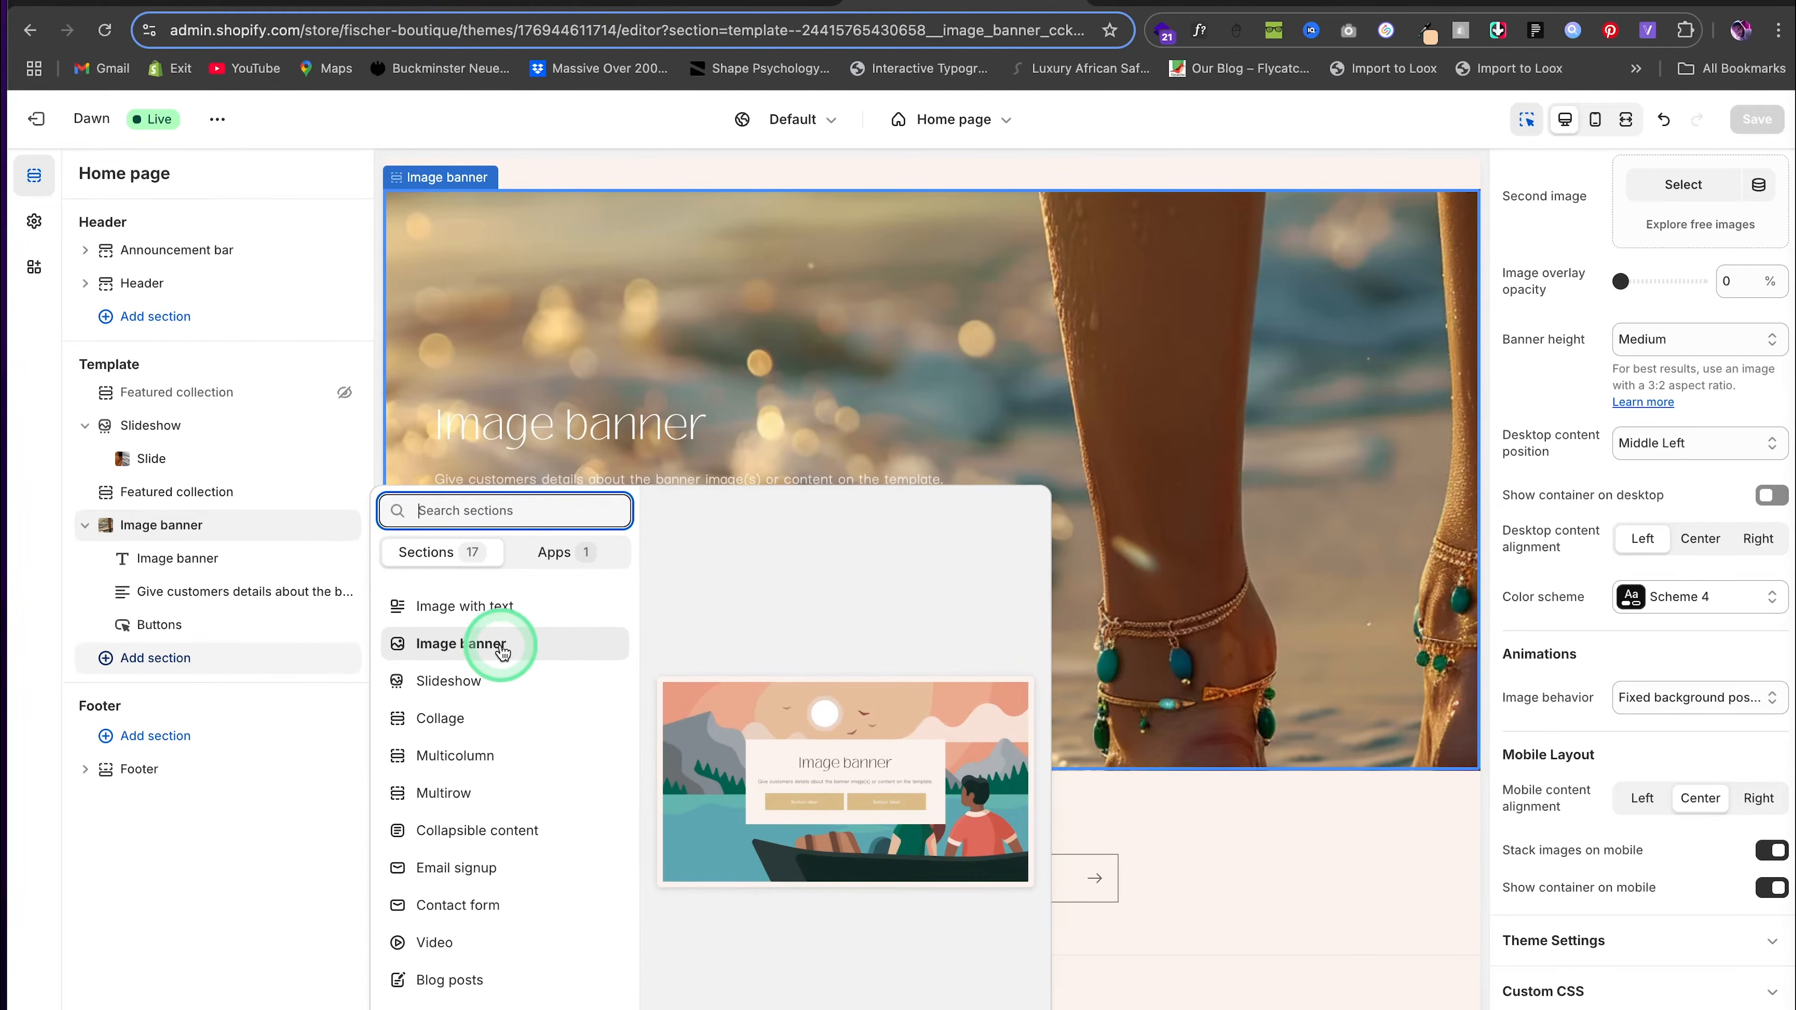
click(455, 756)
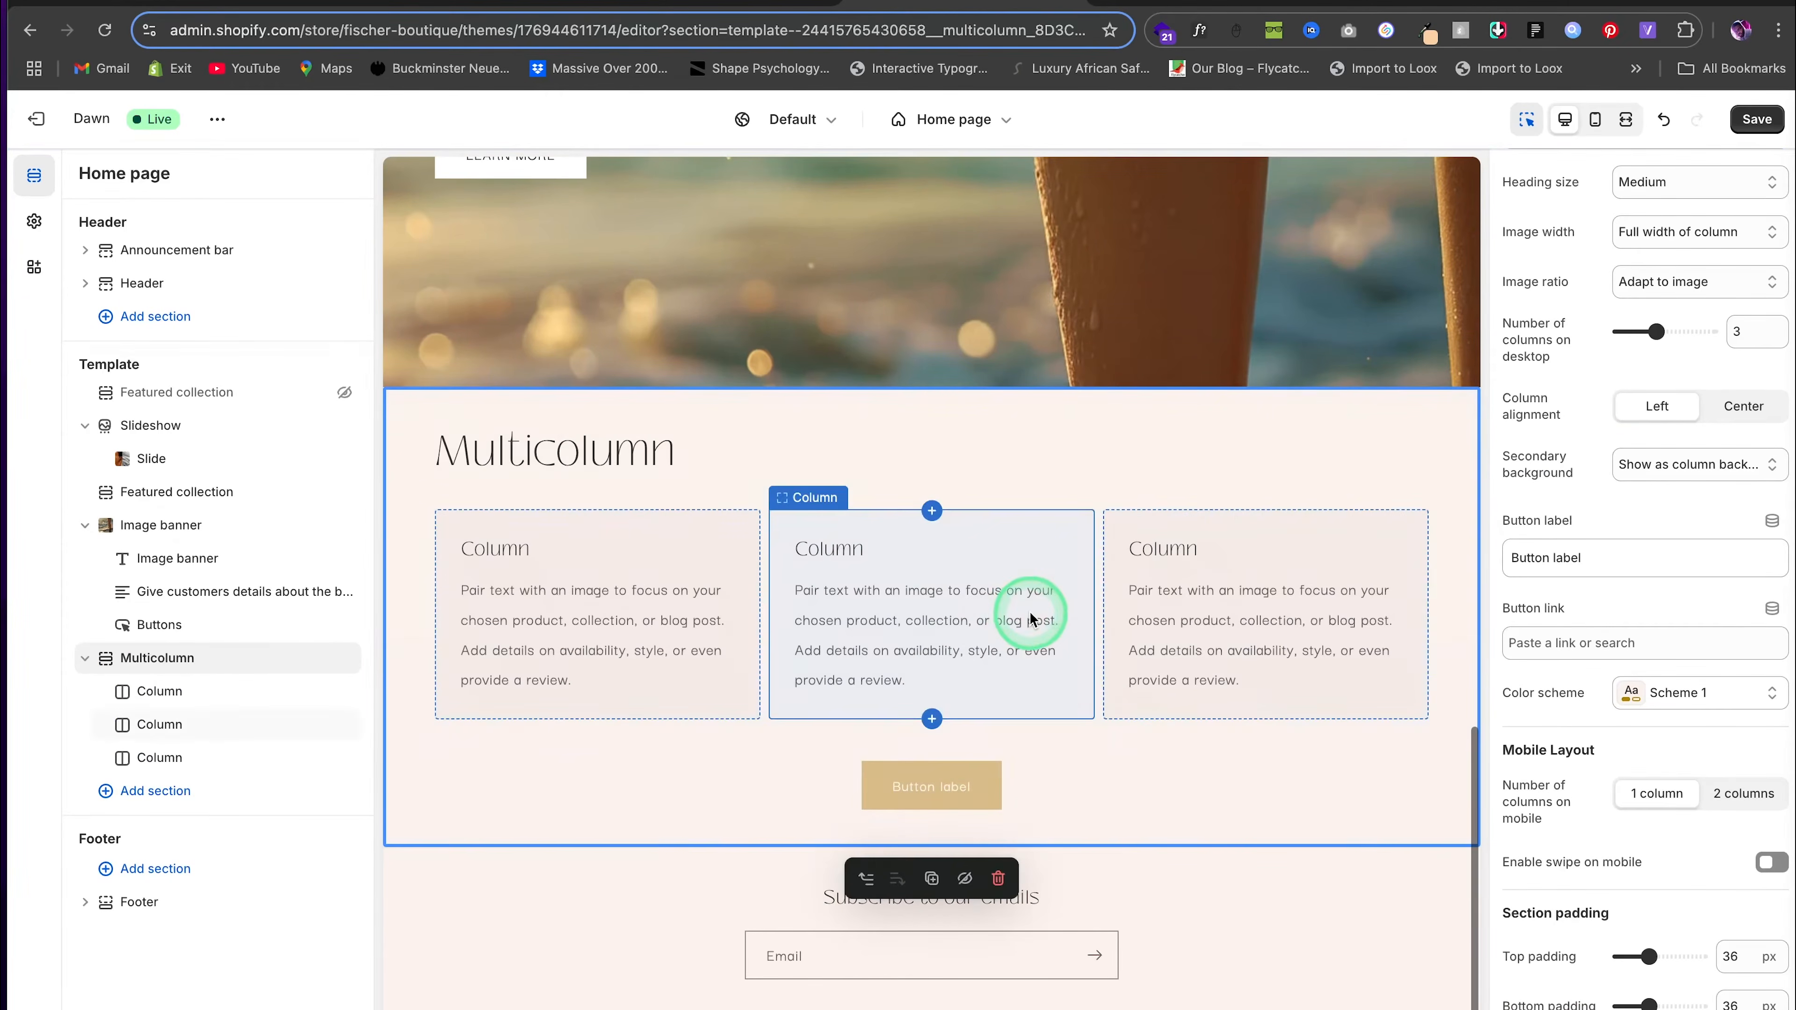
Clear the Multicolumn section's heading and button label
click(1514, 290)
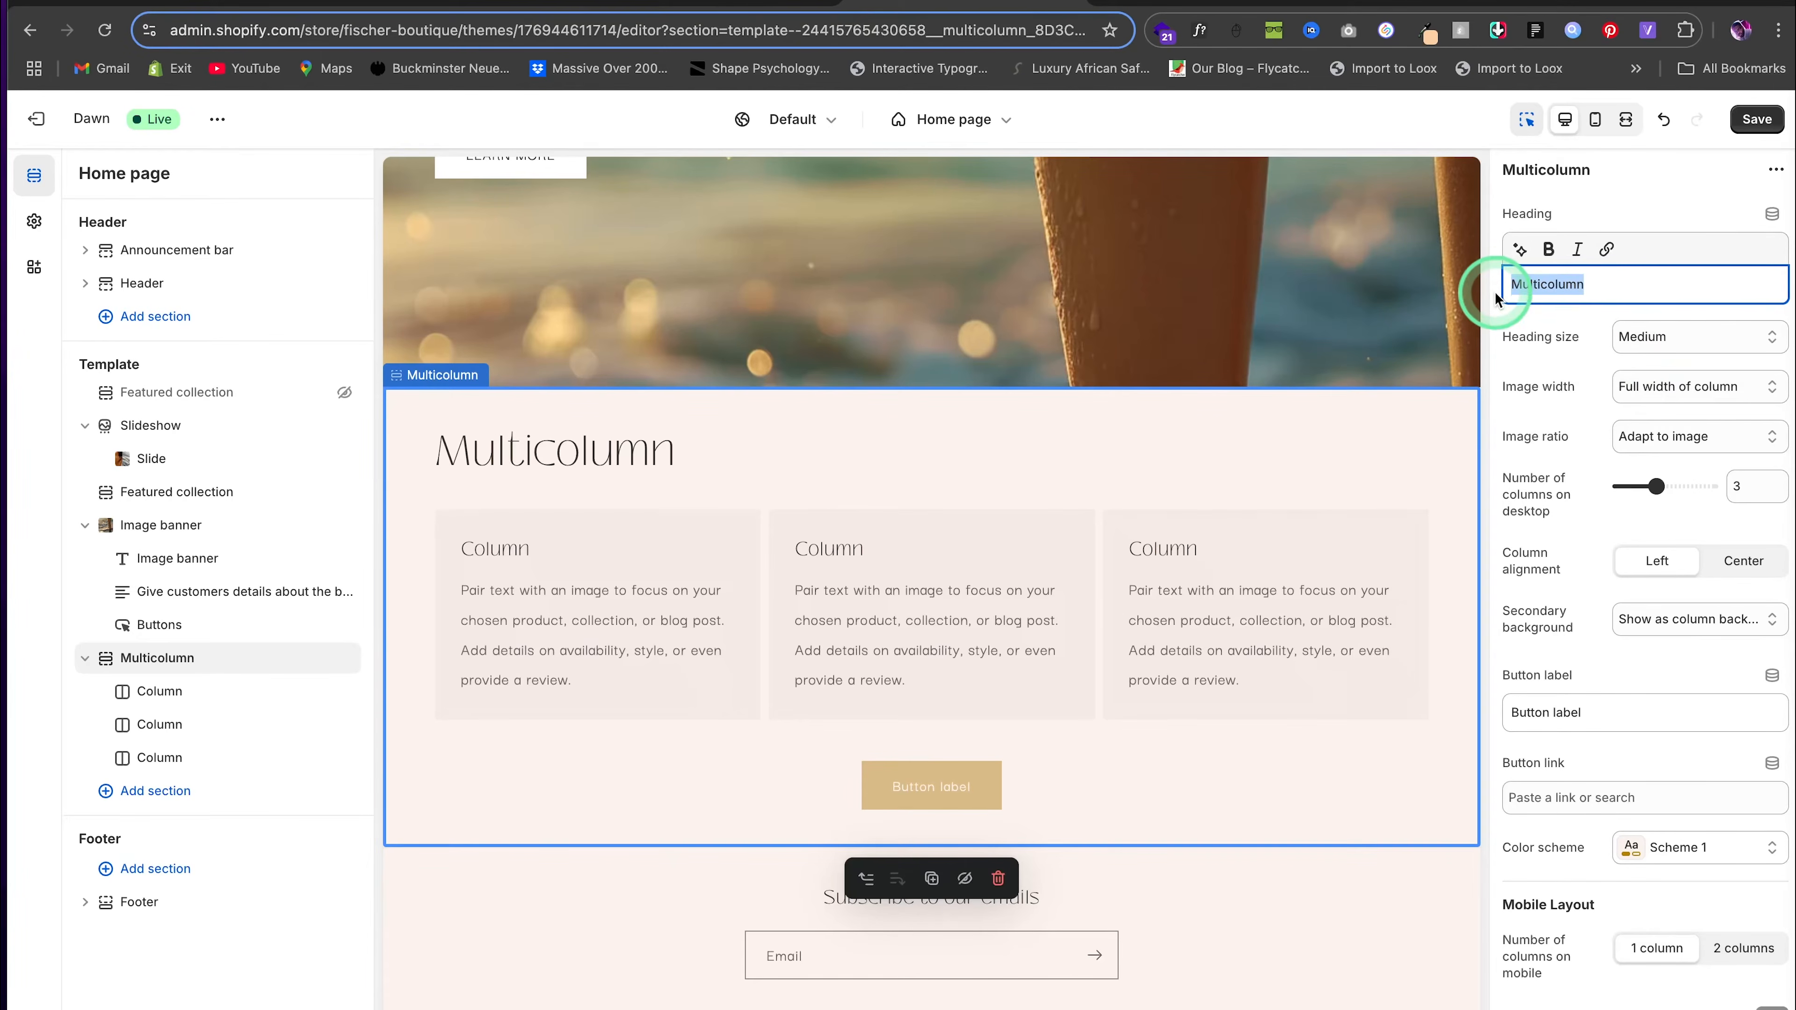
key(BackSpace)
scroll(1626, 495, down, 2)
triple_click(1502, 563)
key(BackSpace)
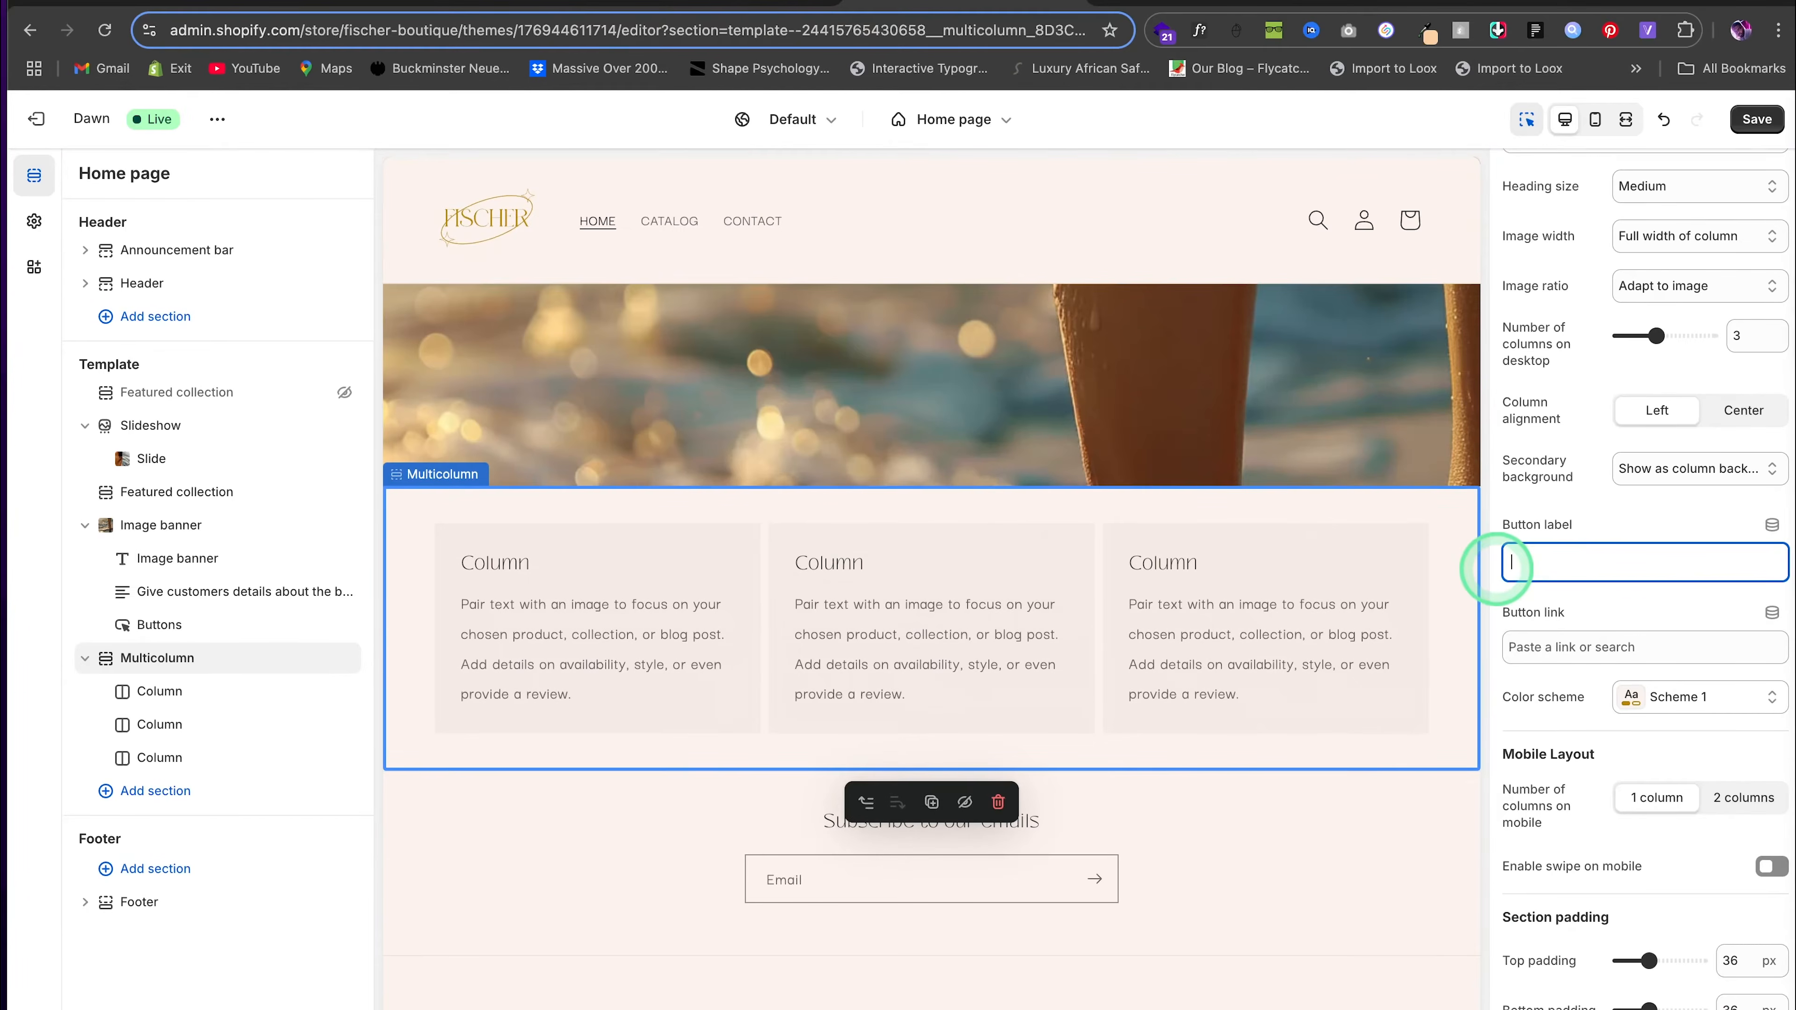
Set the Multicolumn section's column alignment to Center and save the theme
scroll(1696, 700, down, 2)
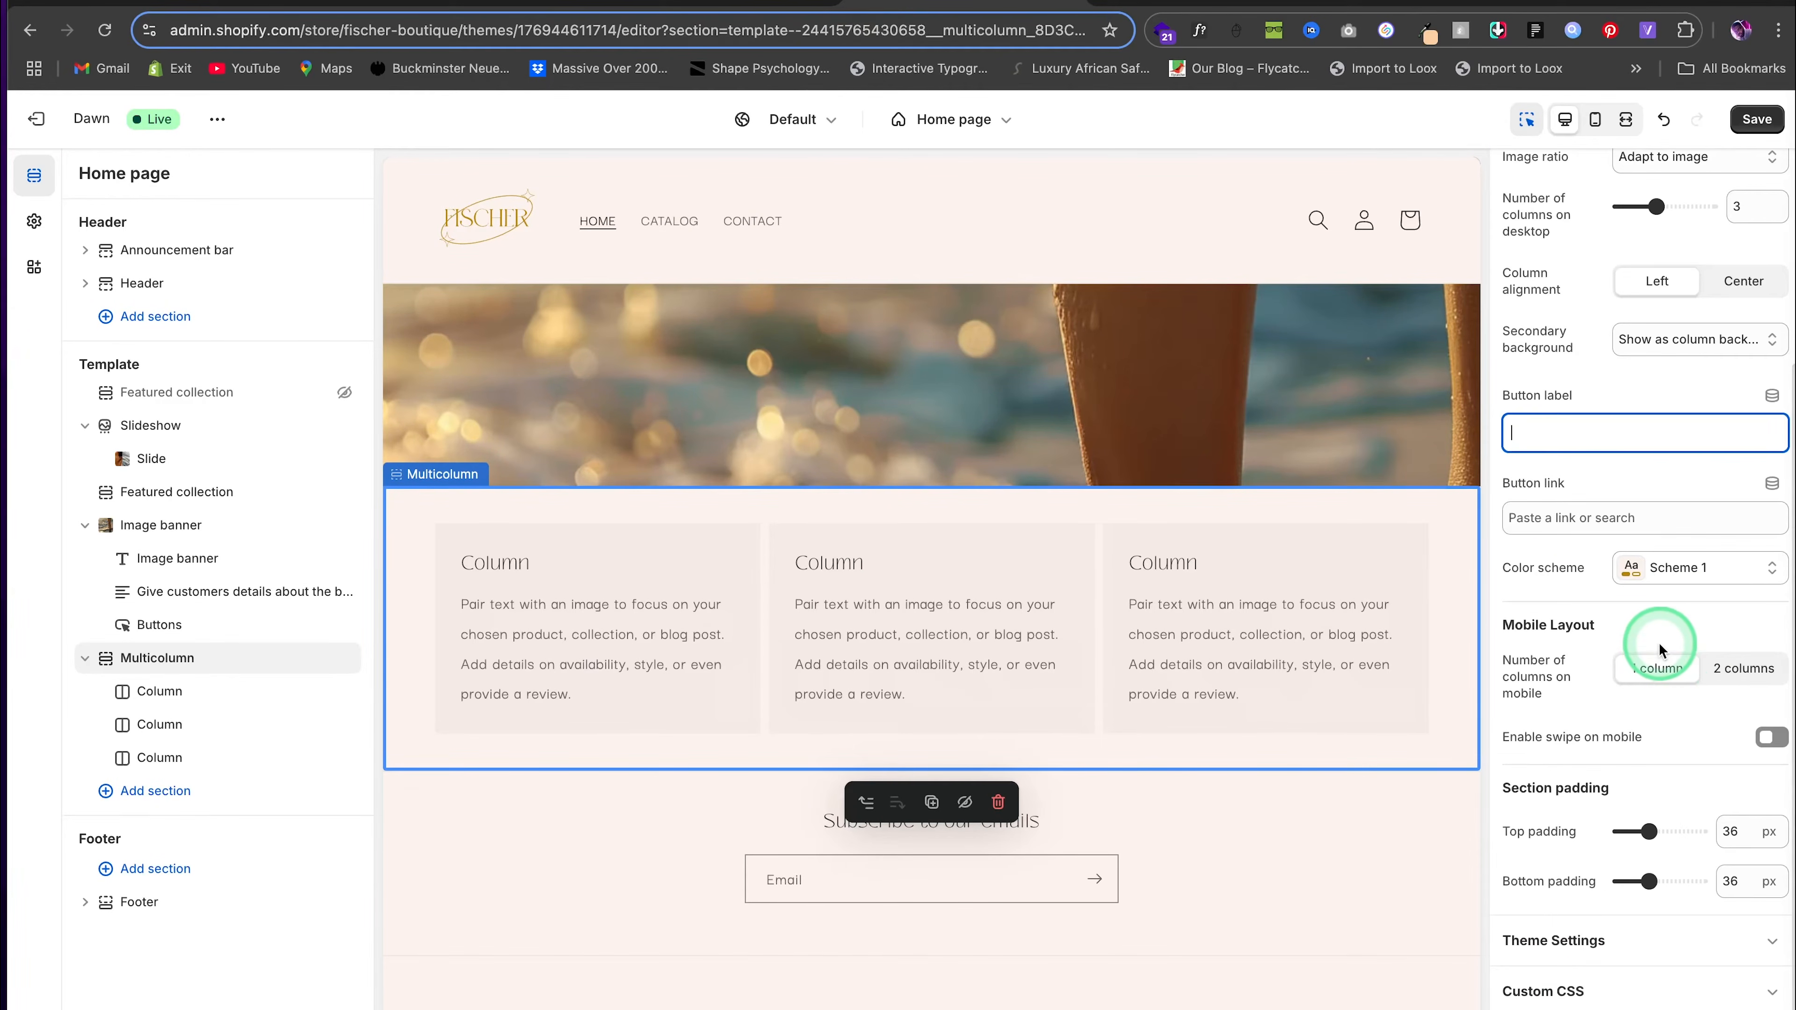
scroll(1658, 643, up, 3)
scroll(1659, 643, up, 1)
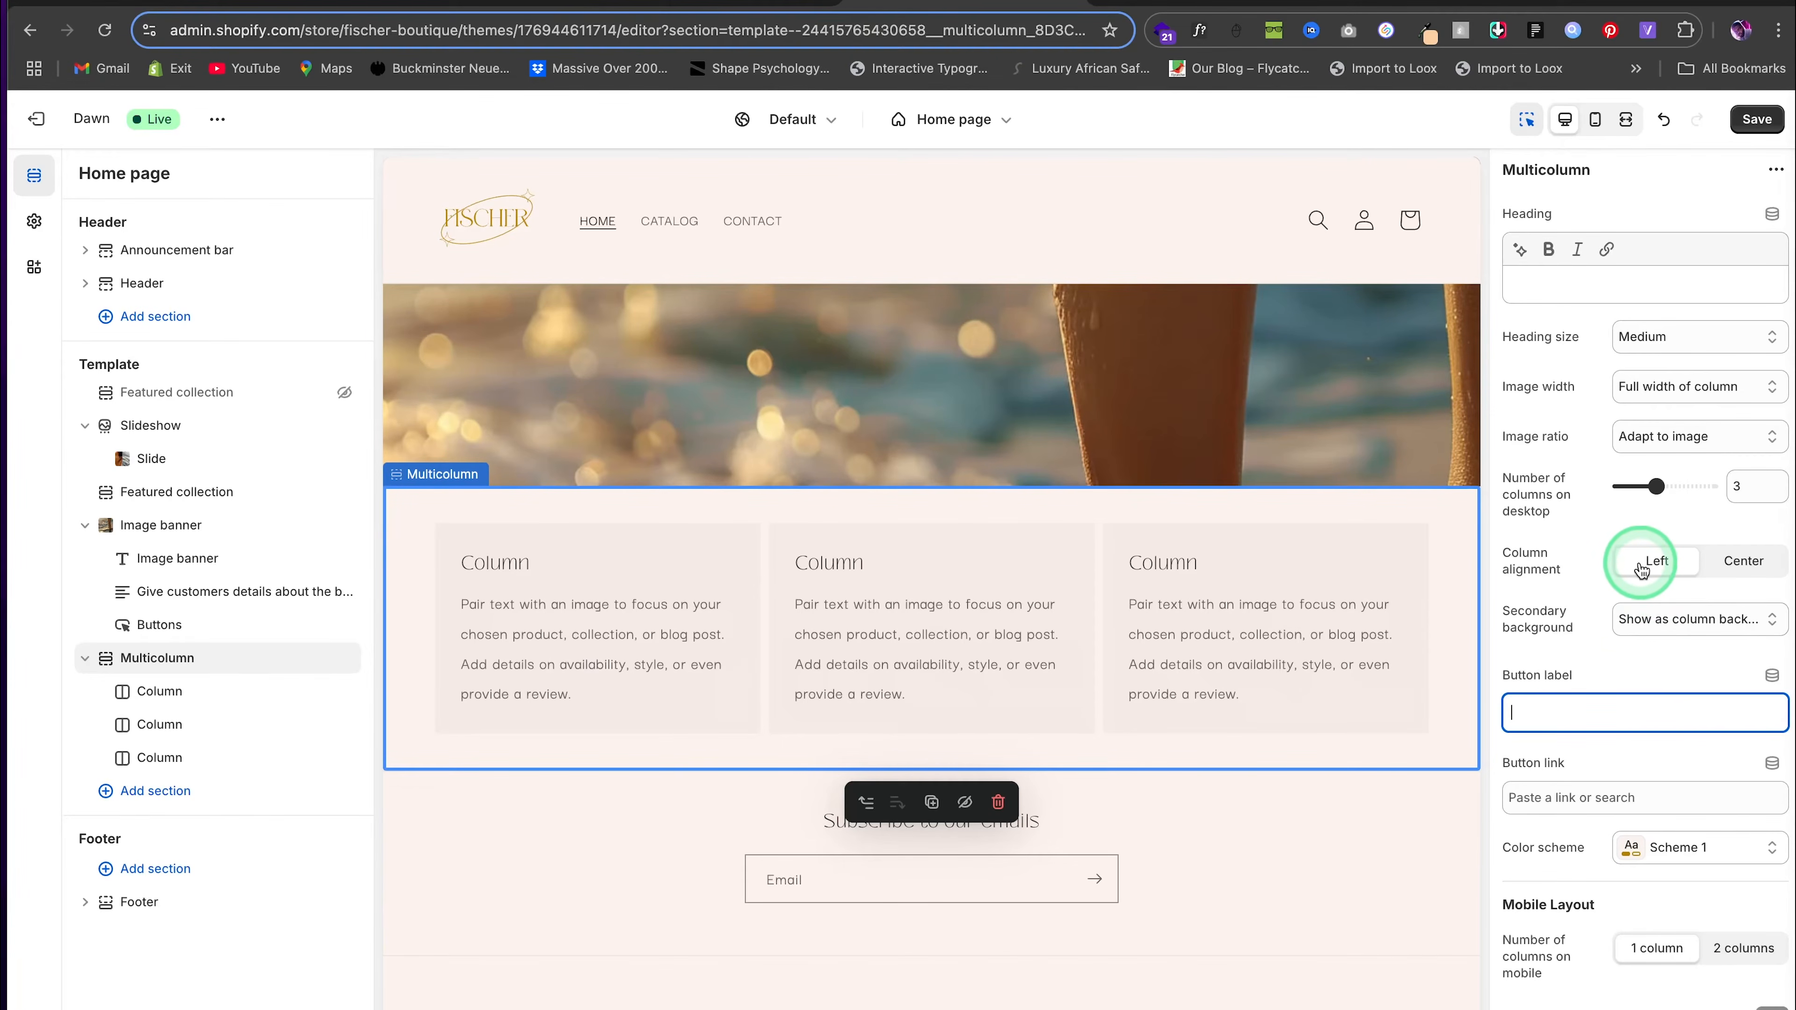
click(1746, 570)
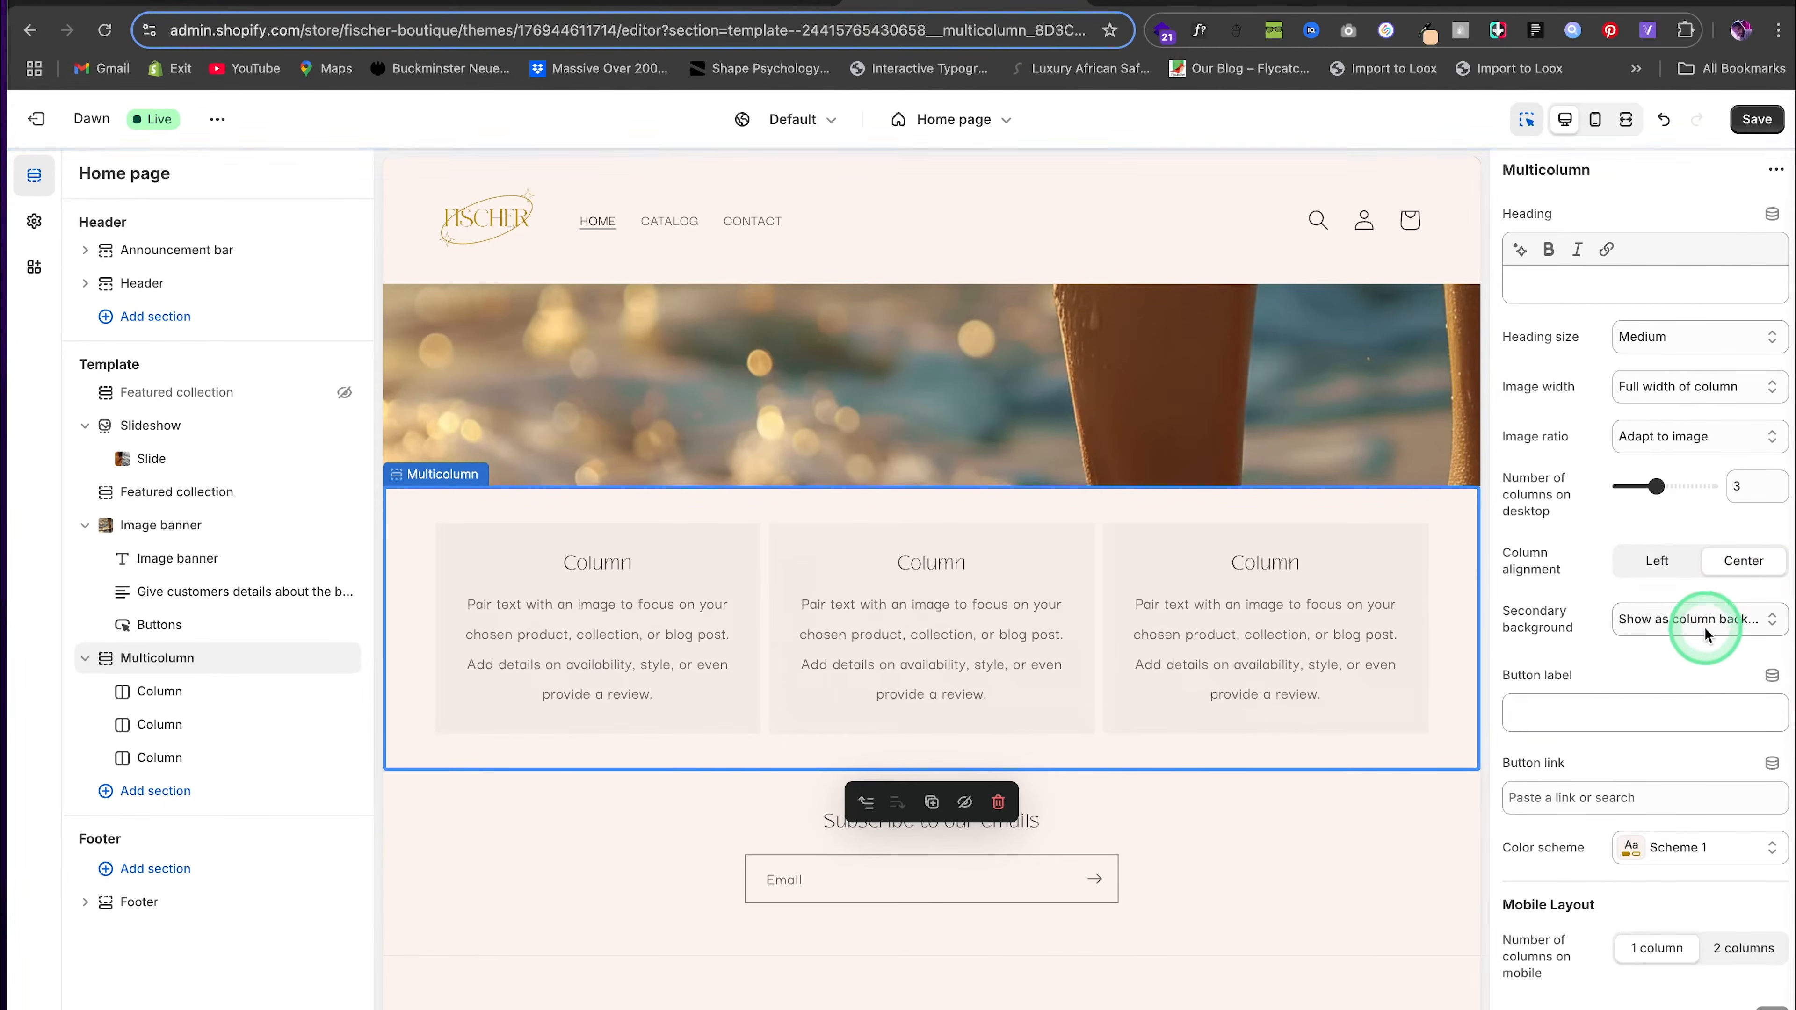
click(1758, 129)
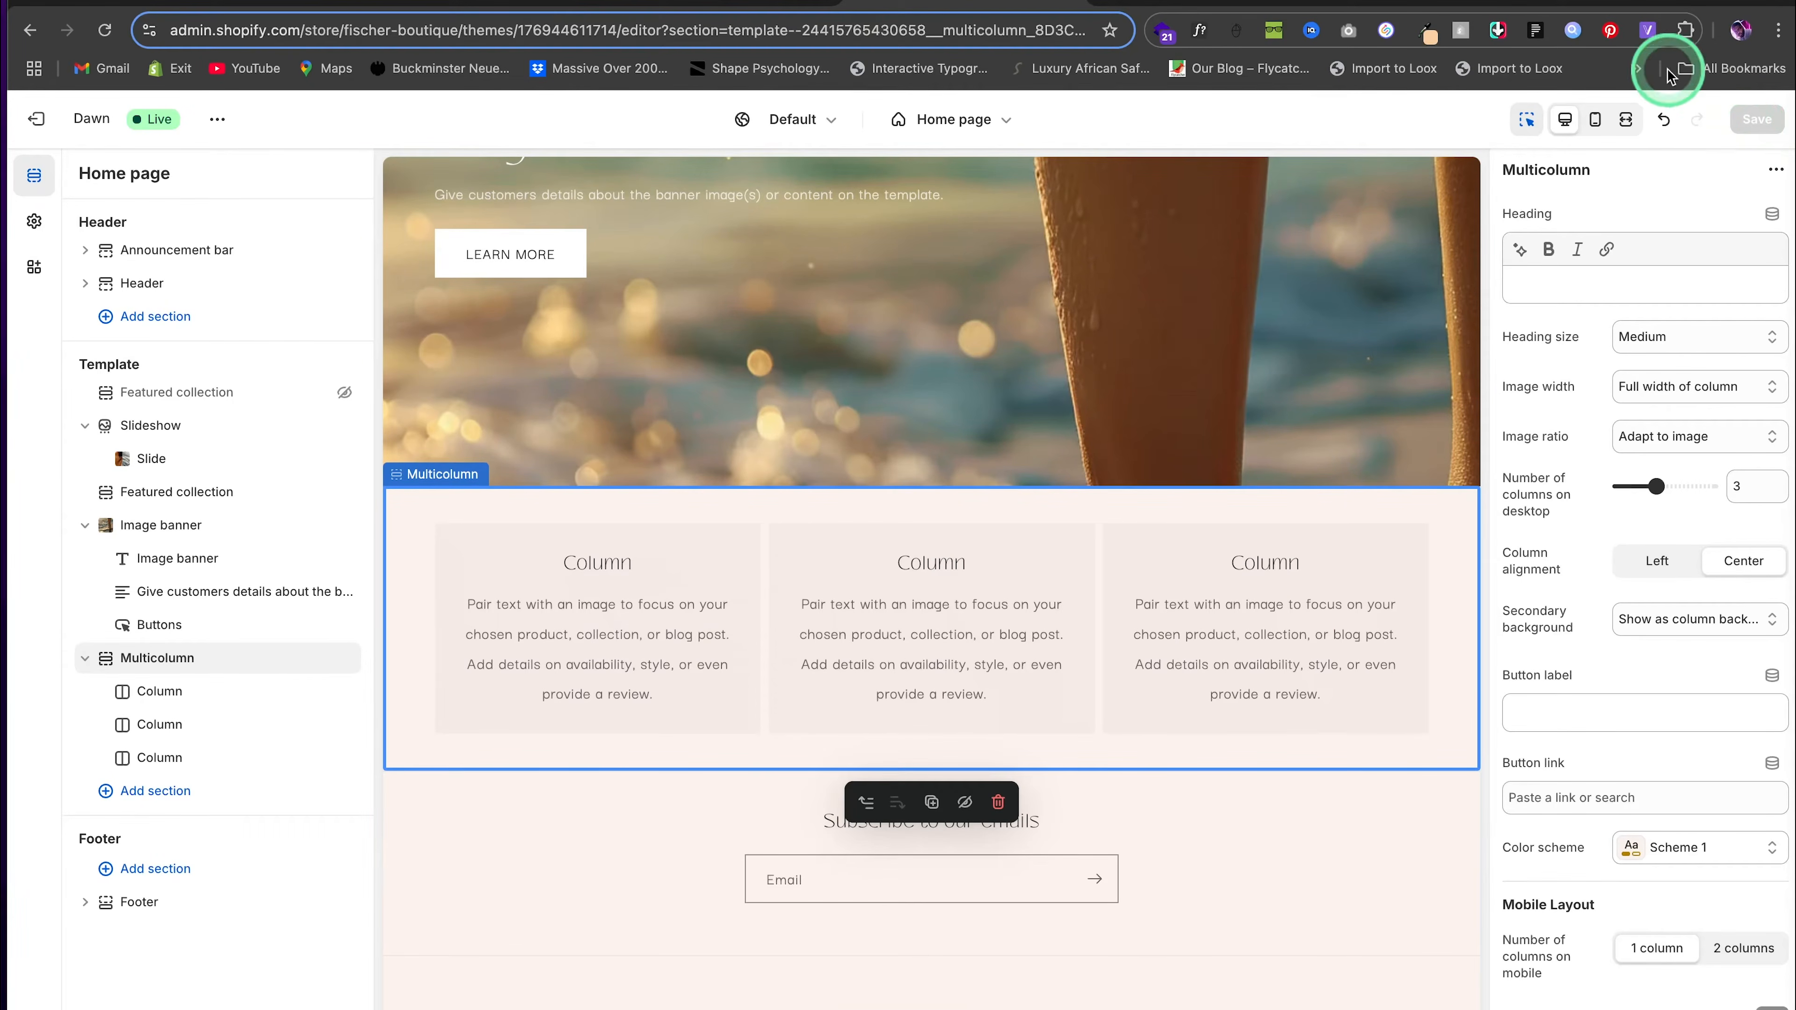
Switch to the NEW ARRIVALS design in Canva, duplicate its page and delete all content from the copy
click(1497, 3)
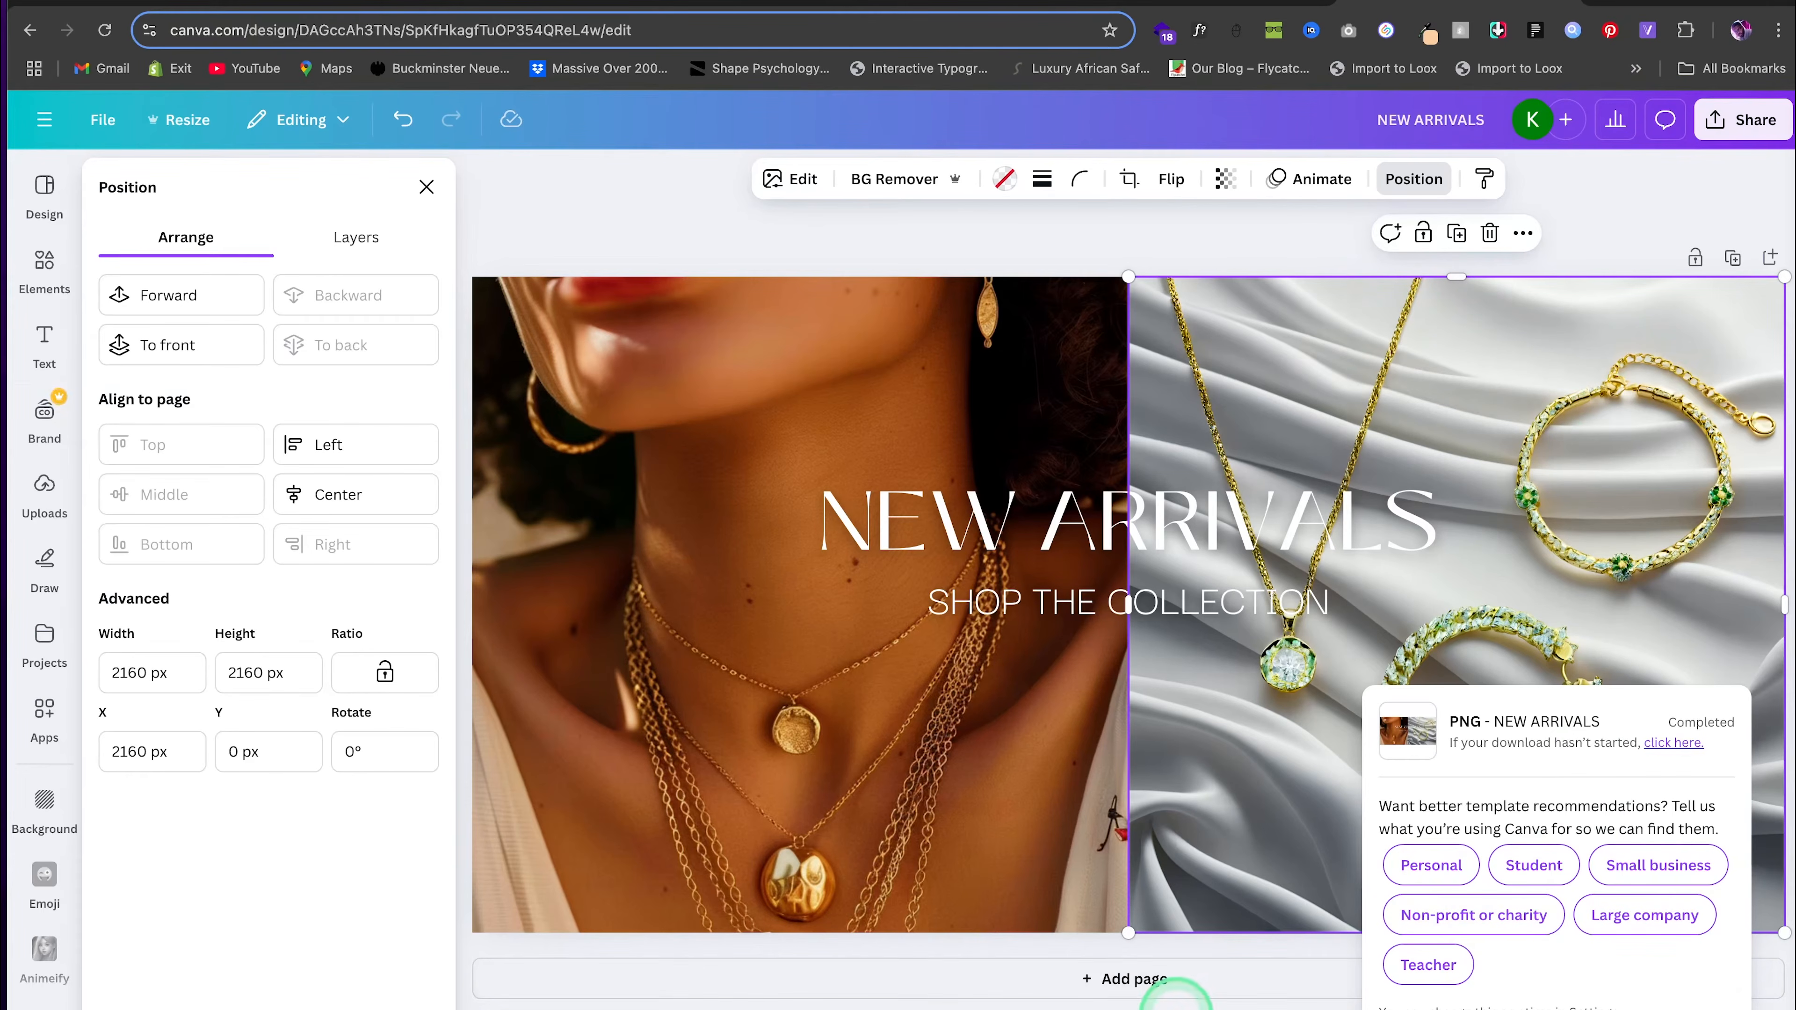
click(1175, 1007)
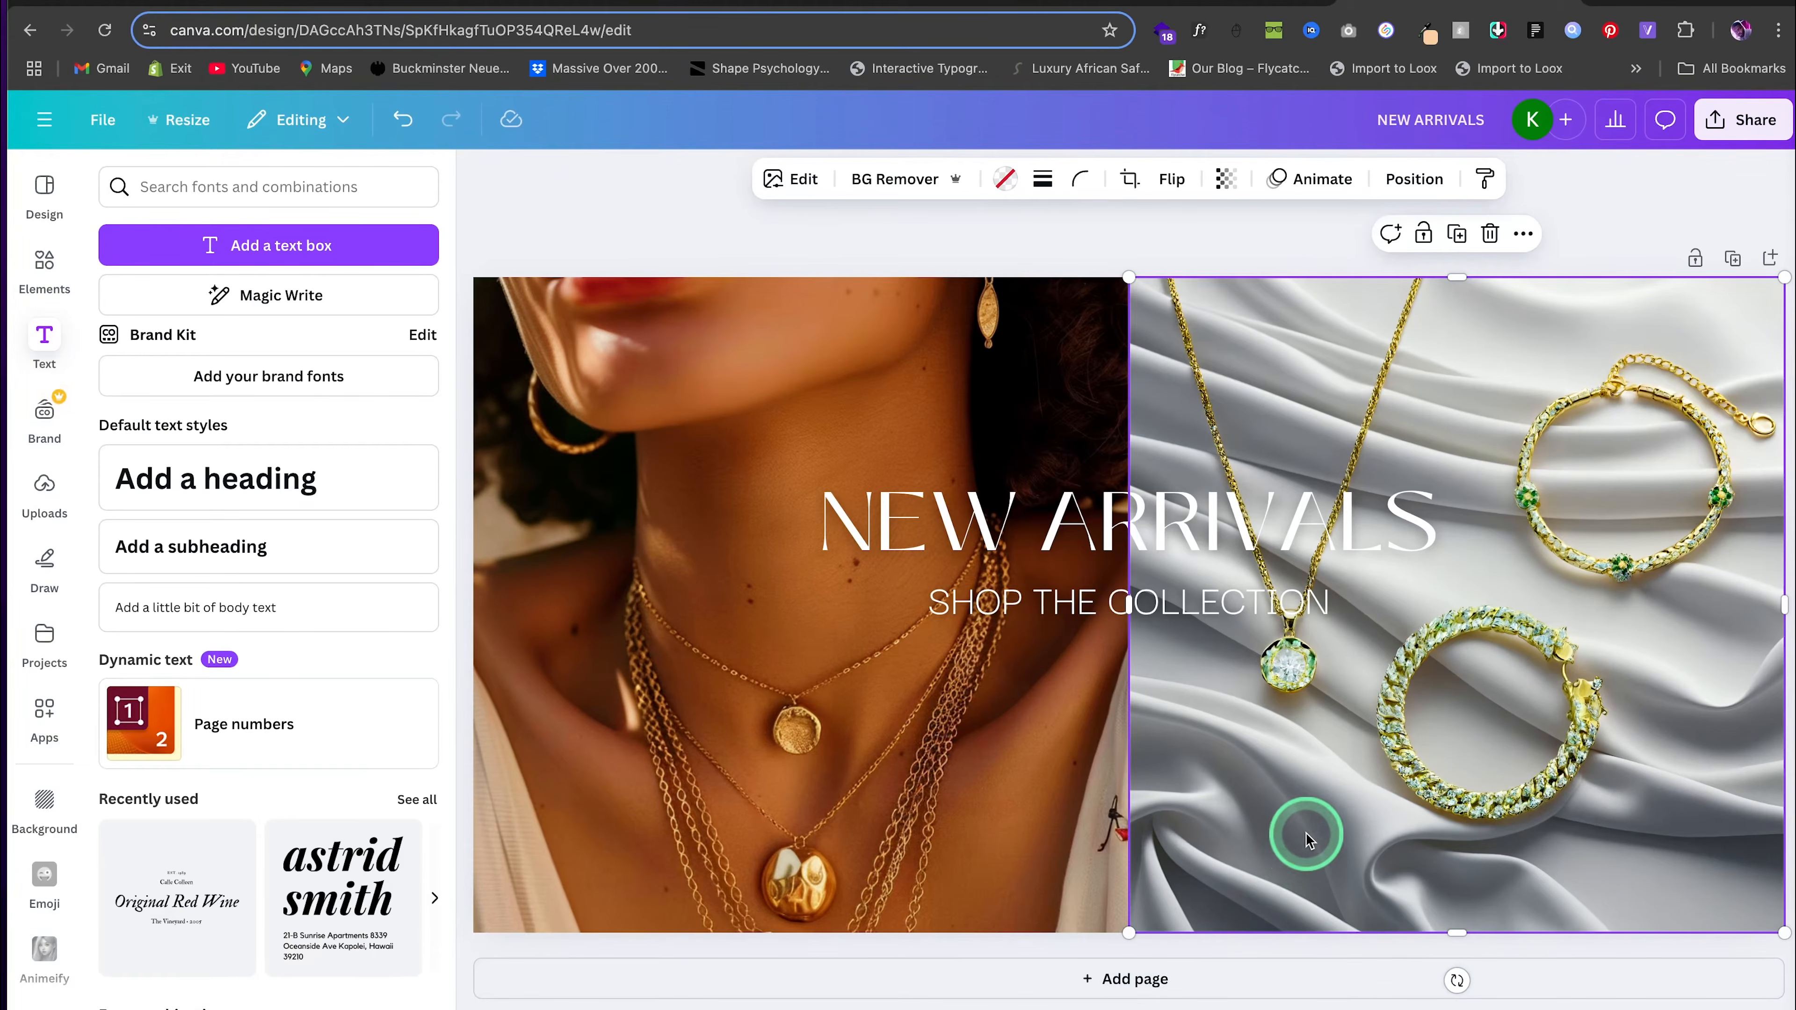
click(1734, 260)
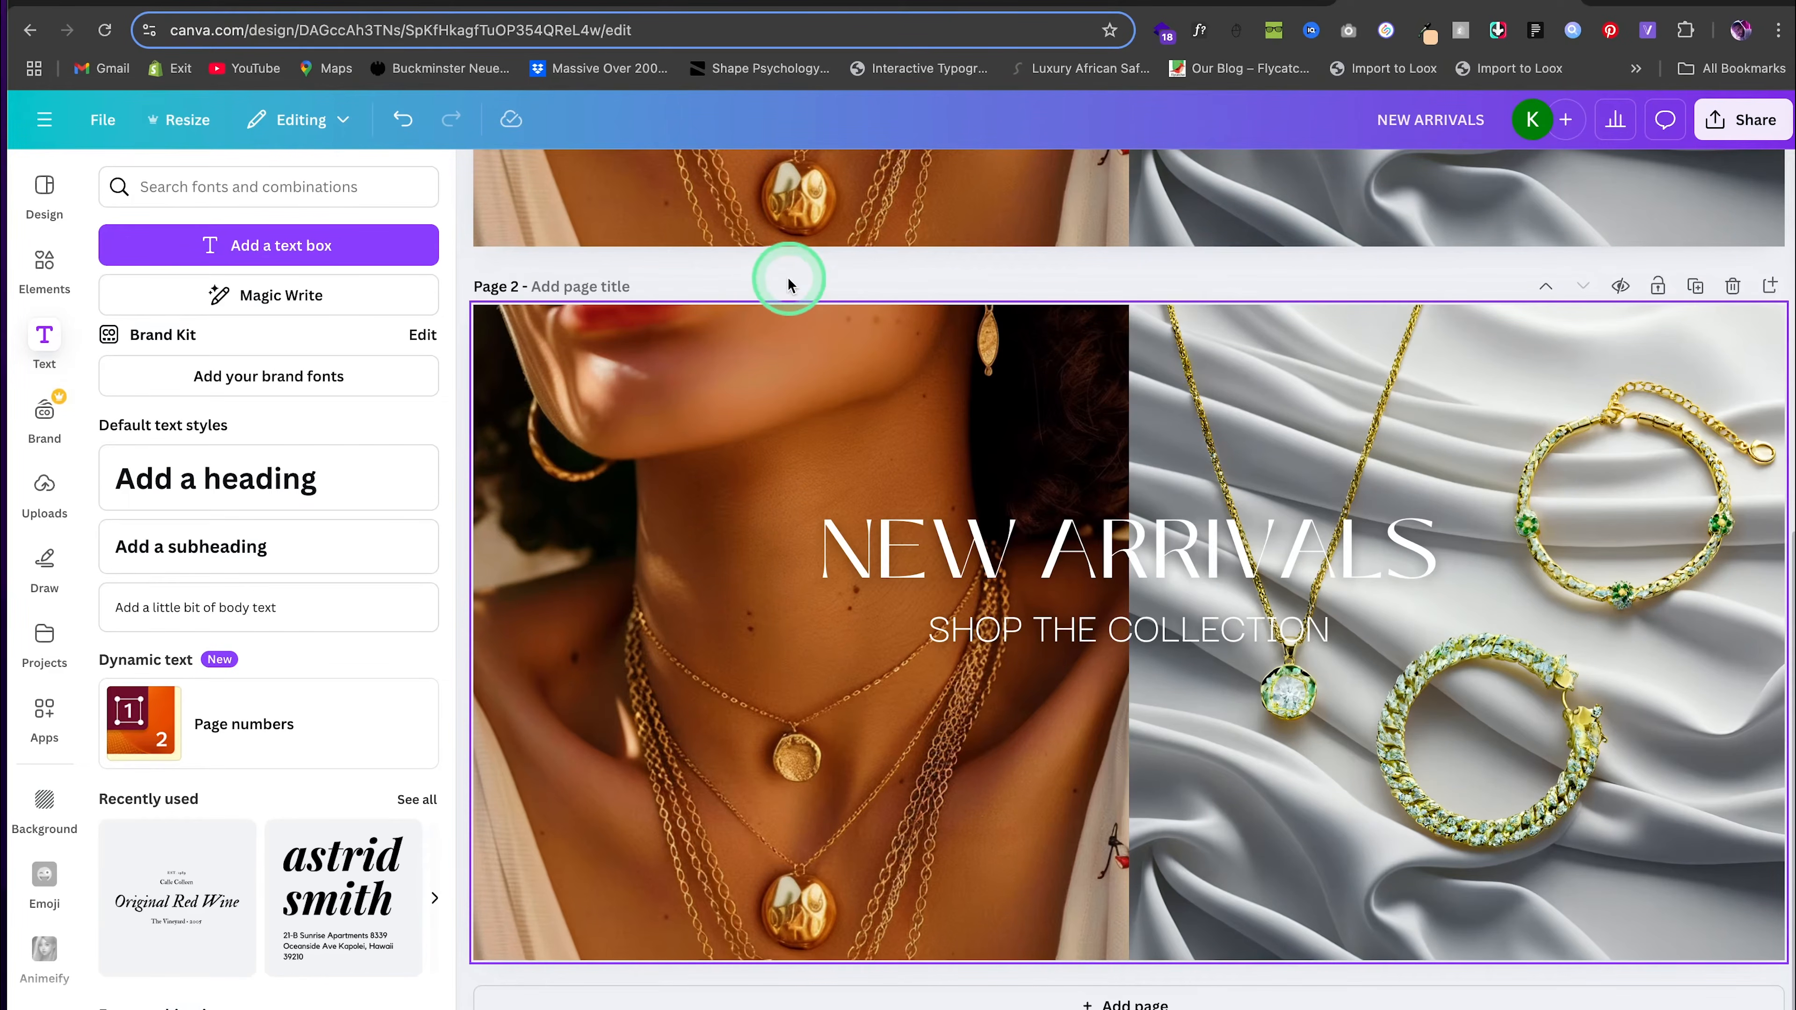
drag(788, 281, 1492, 782)
key(Delete)
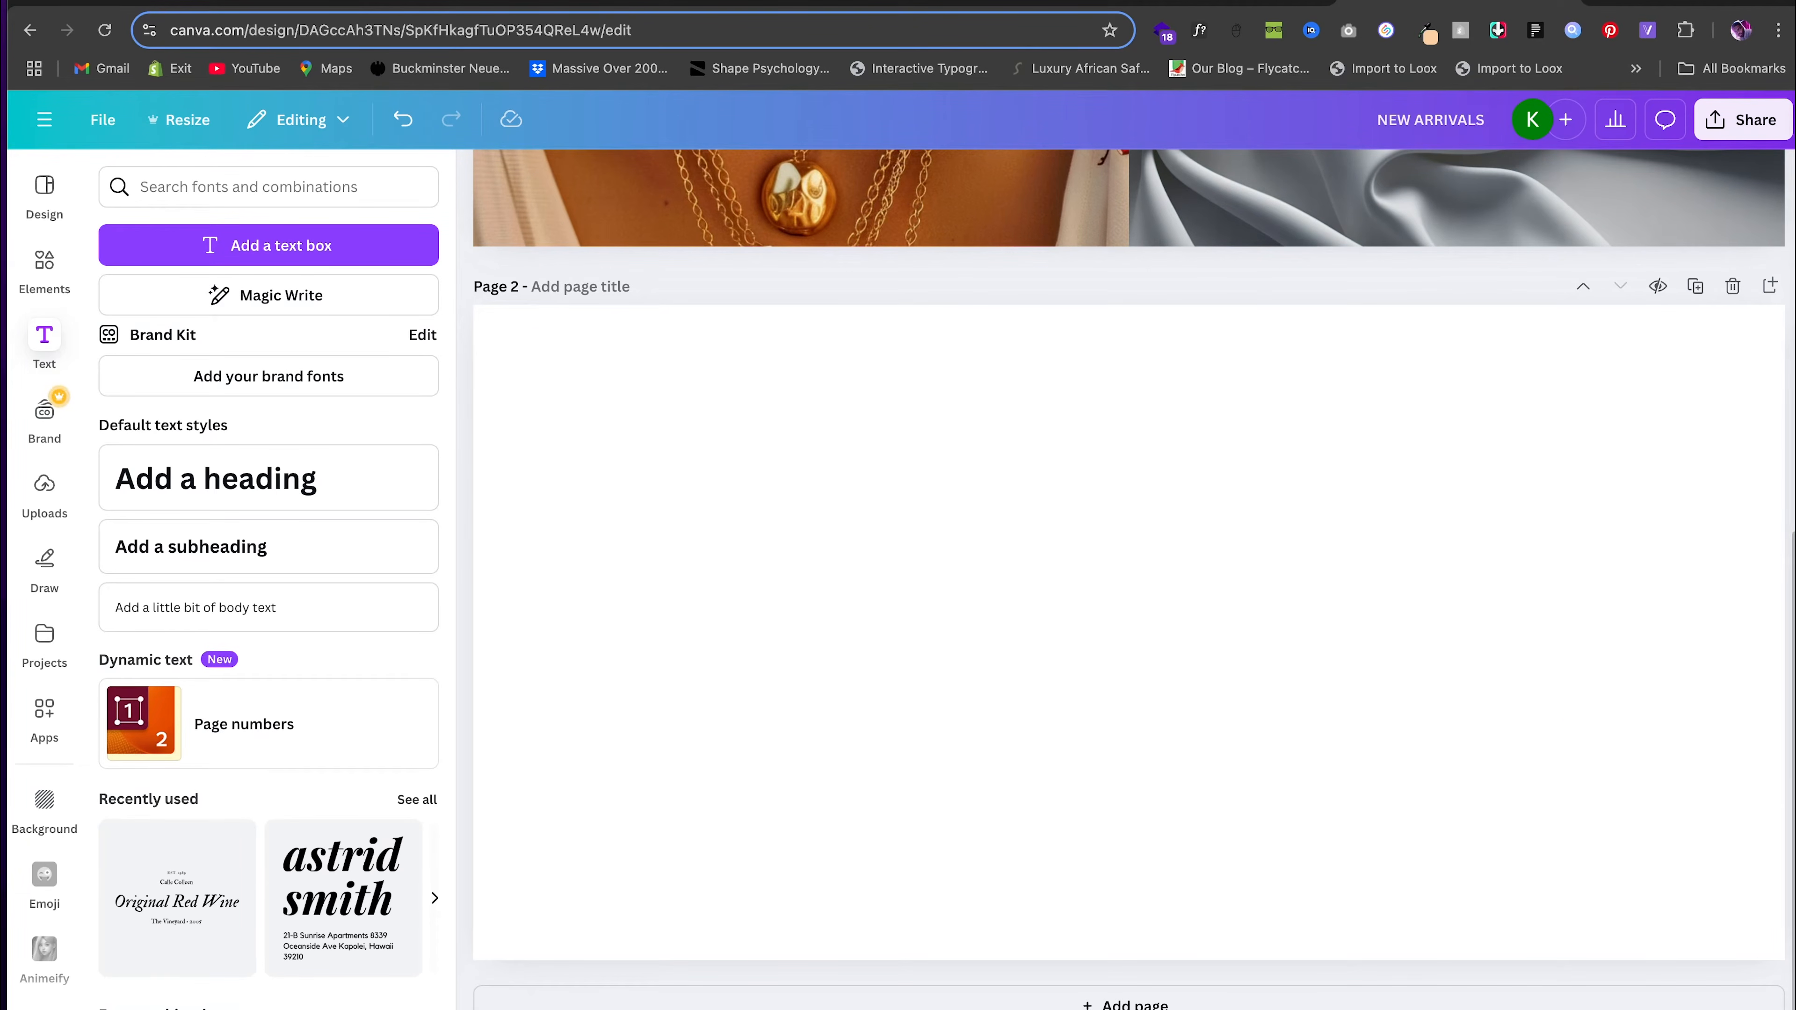
Add a circle shape to the blank page 2 and scale it to fill the page height, centered on the page
key(super+Tab)
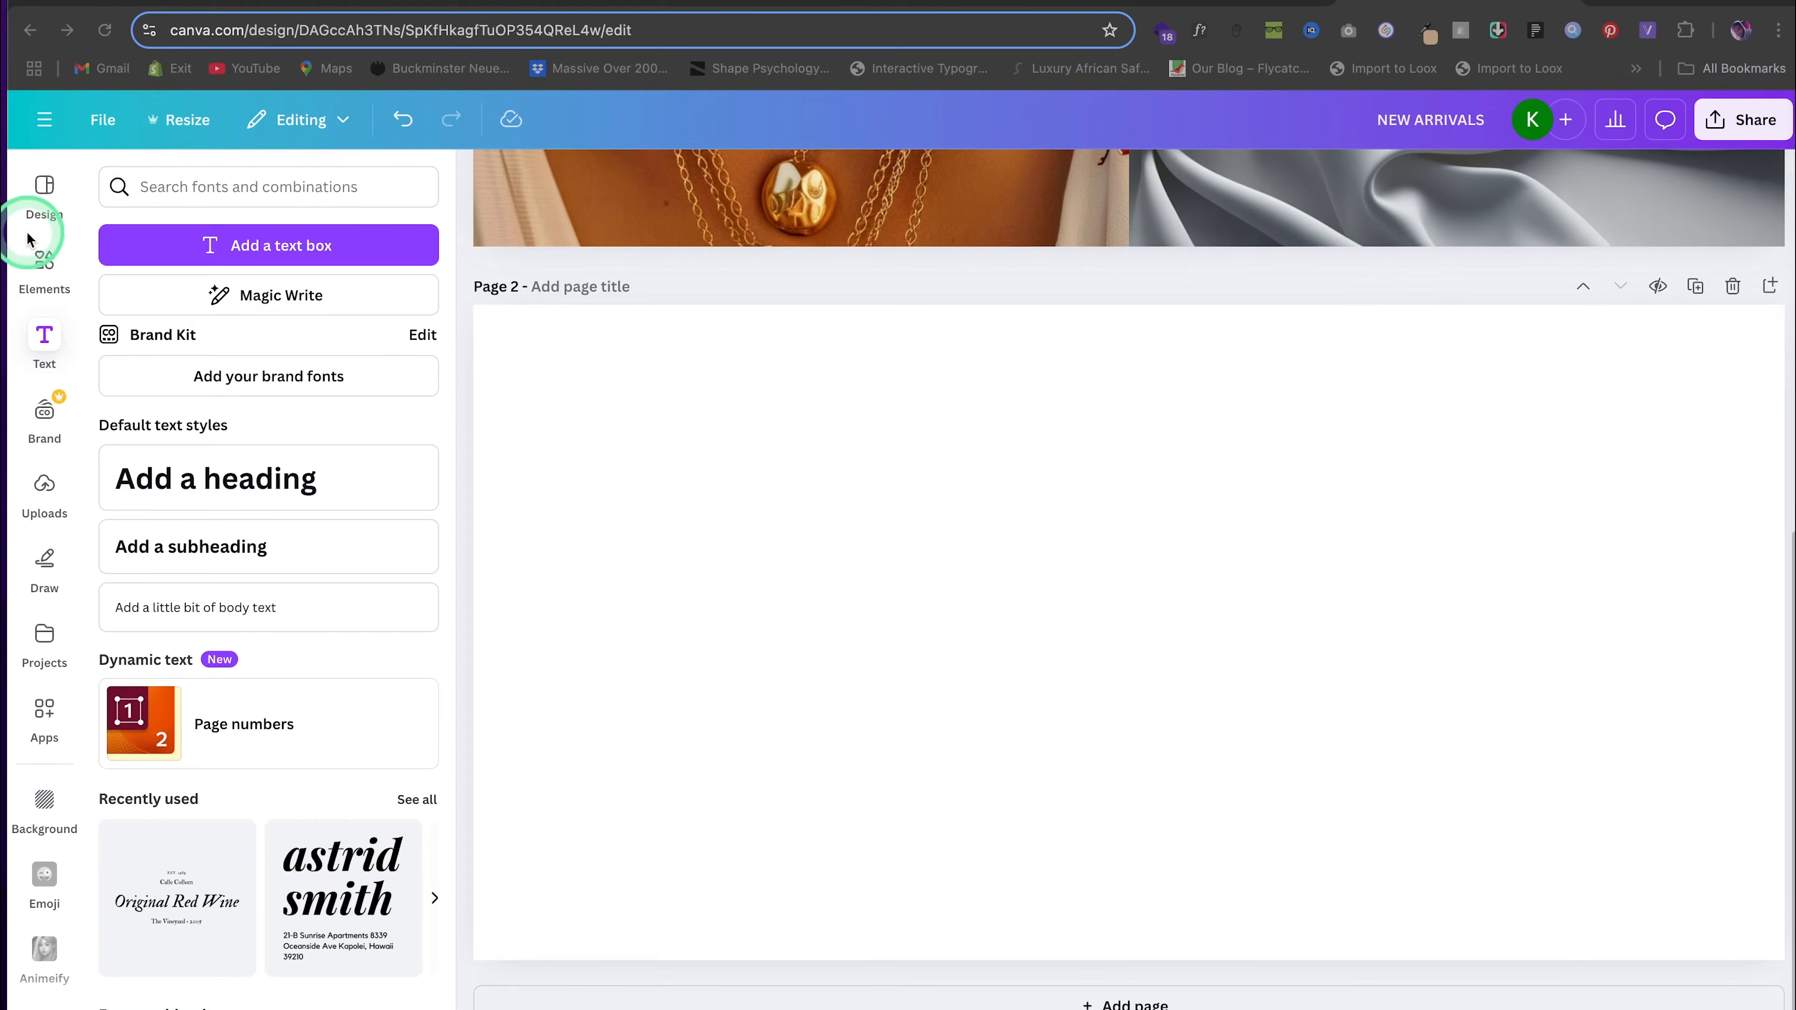
scroll(241, 473, up, 20)
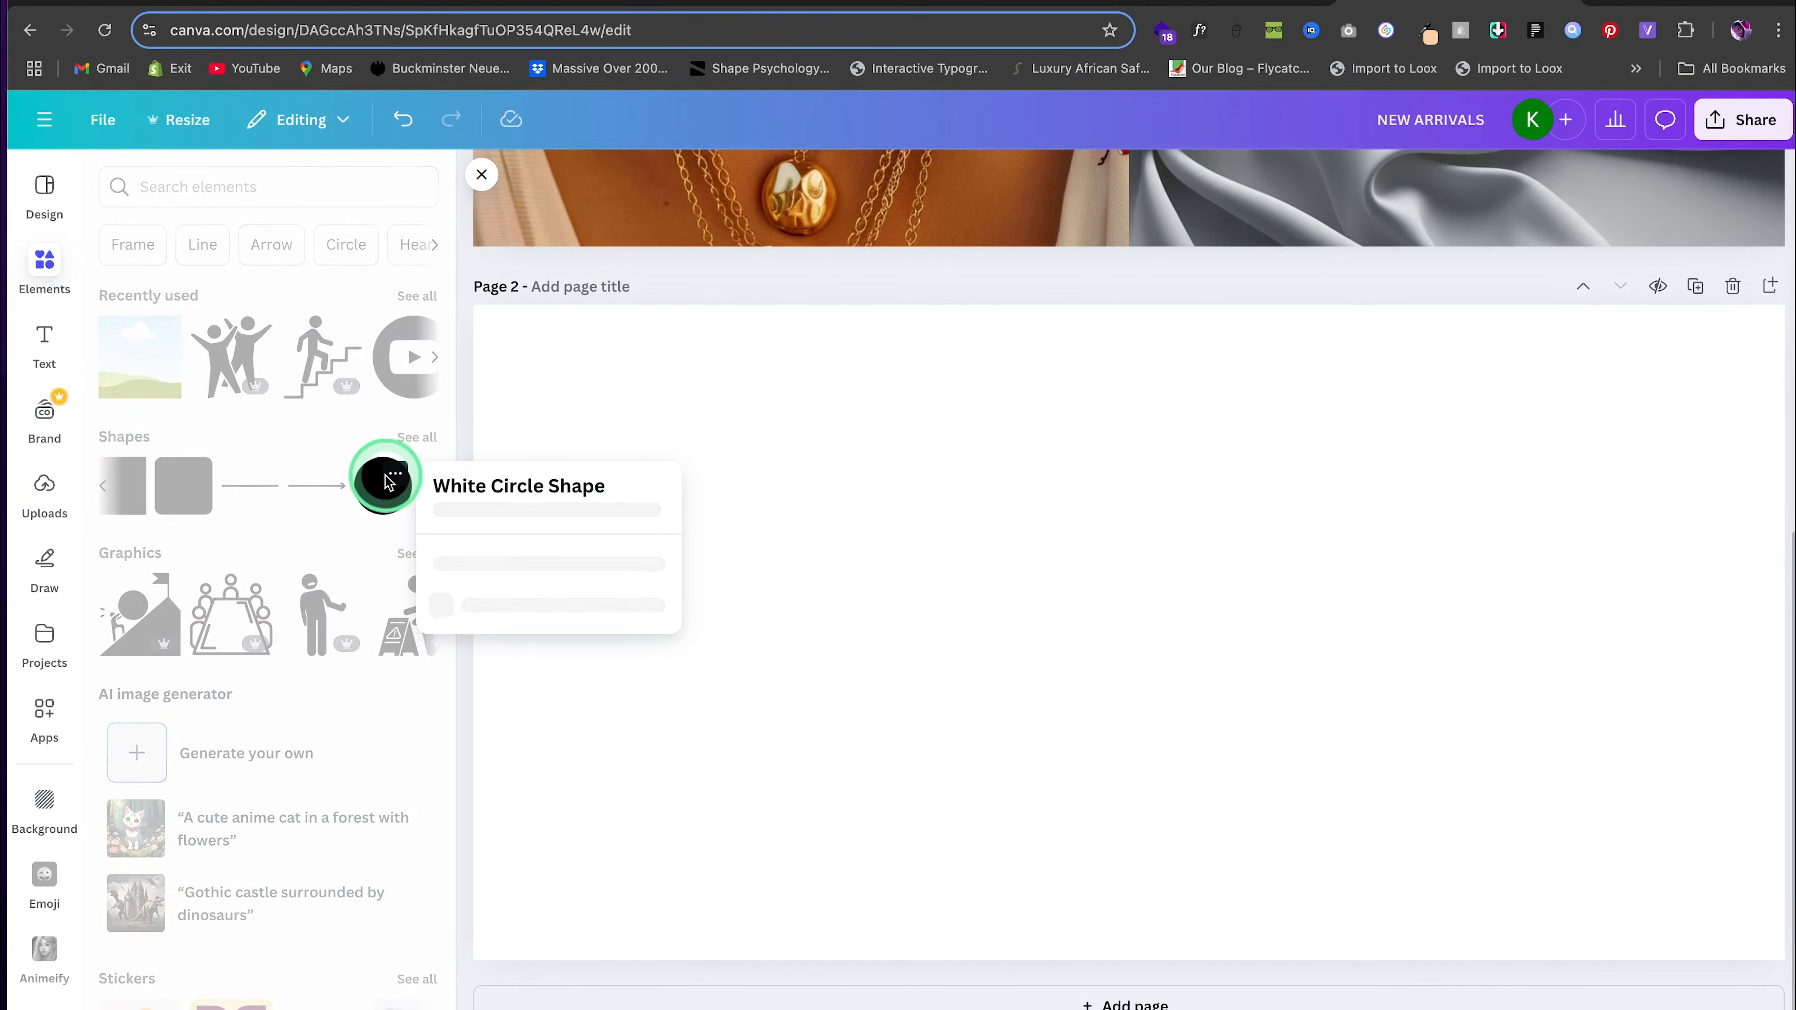
click(387, 483)
drag(1031, 536, 790, 291)
drag(1228, 731, 1512, 912)
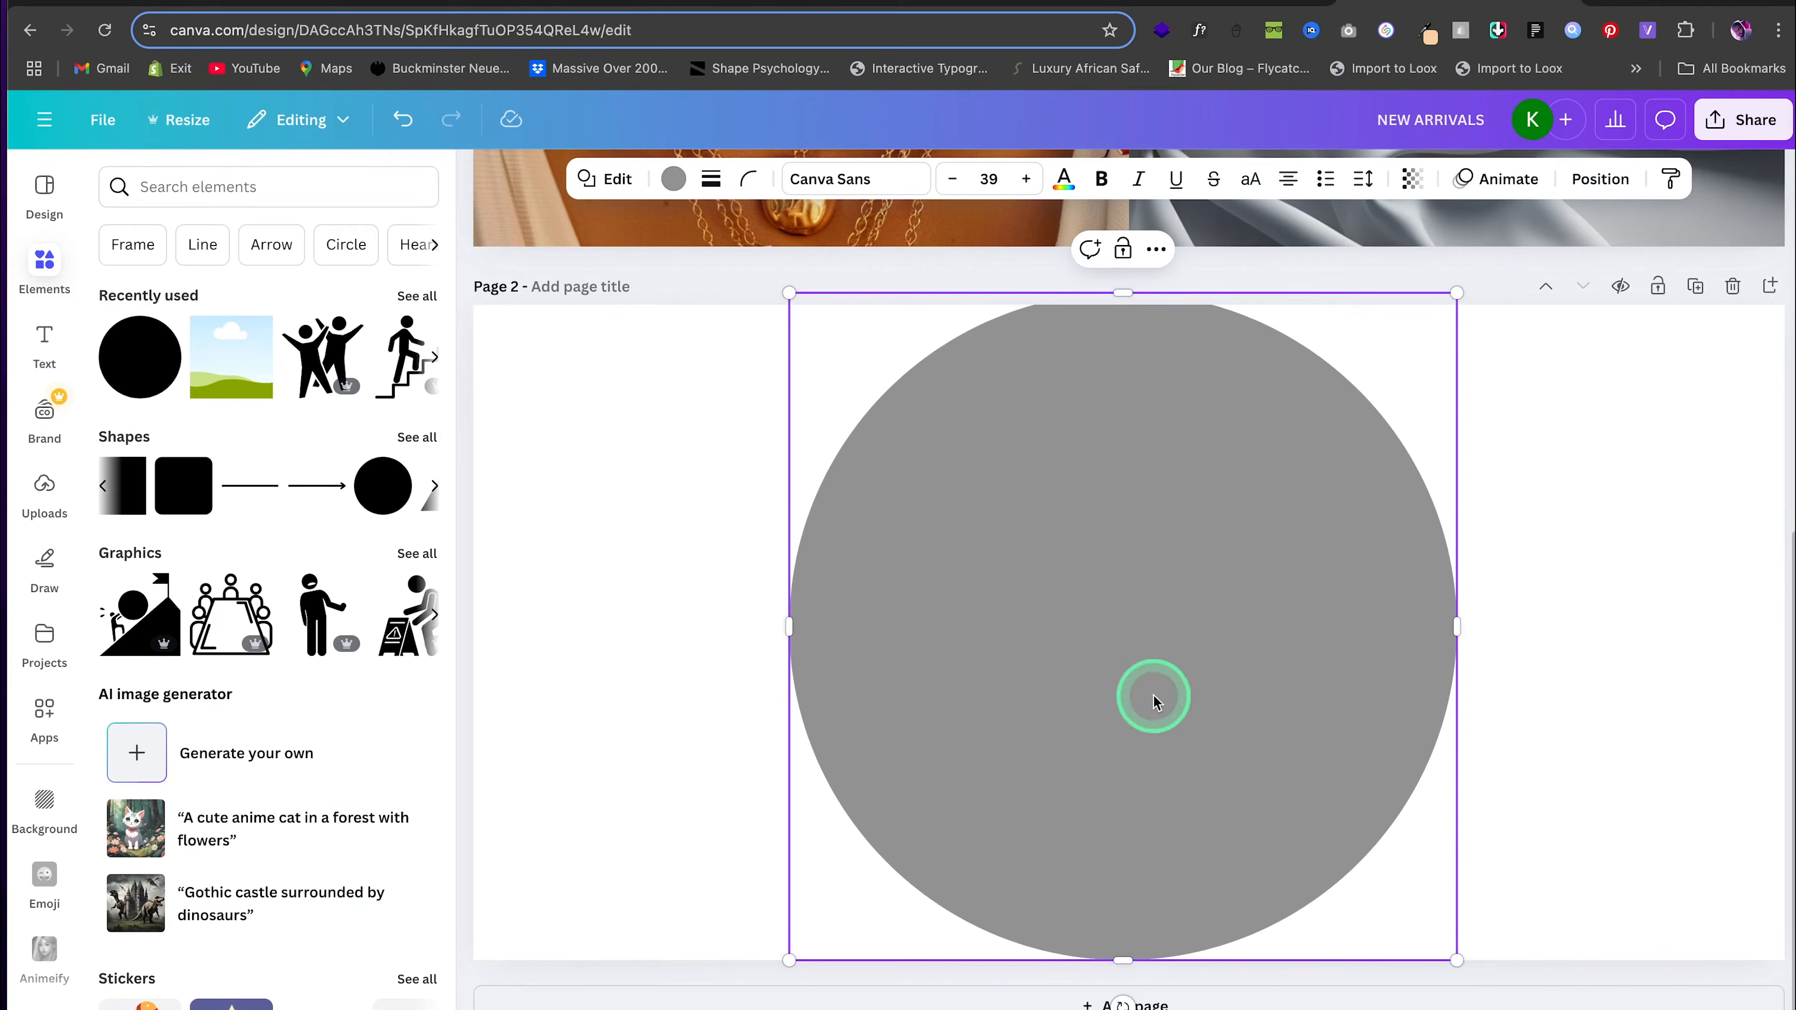
drag(790, 292, 799, 304)
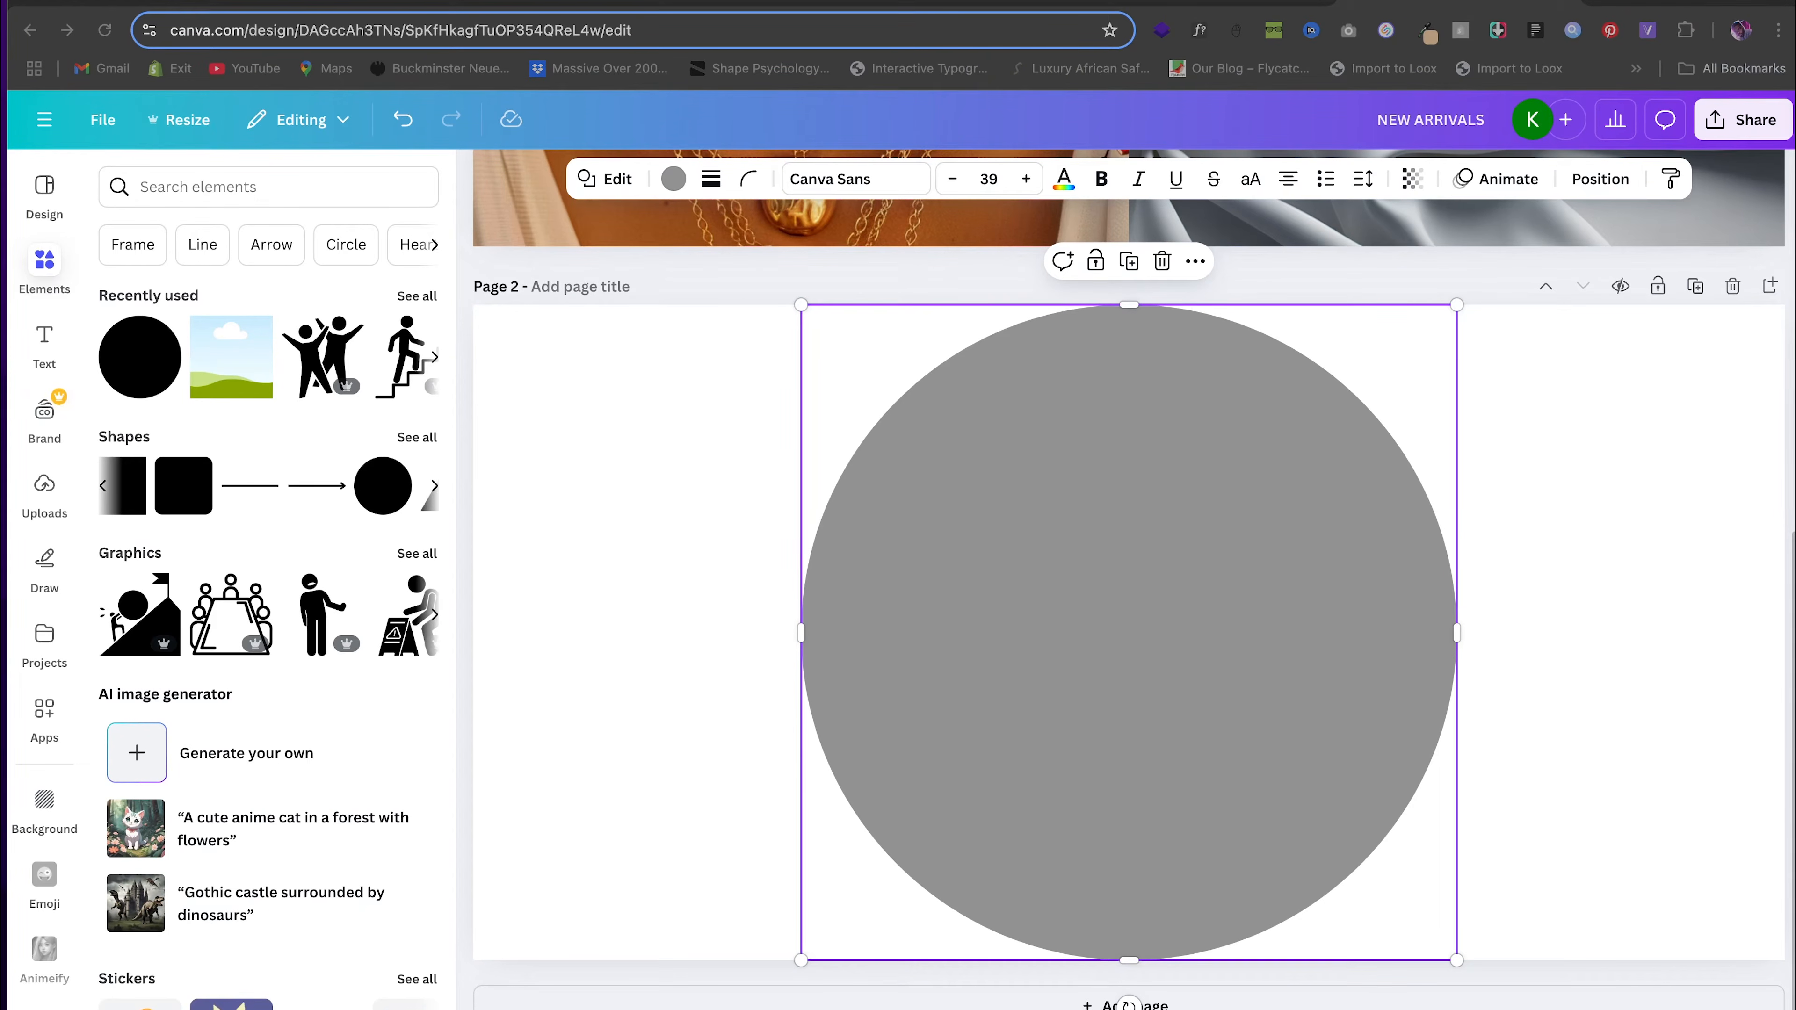
Fill the circle on page 2 with the solid color #B8860B
click(673, 179)
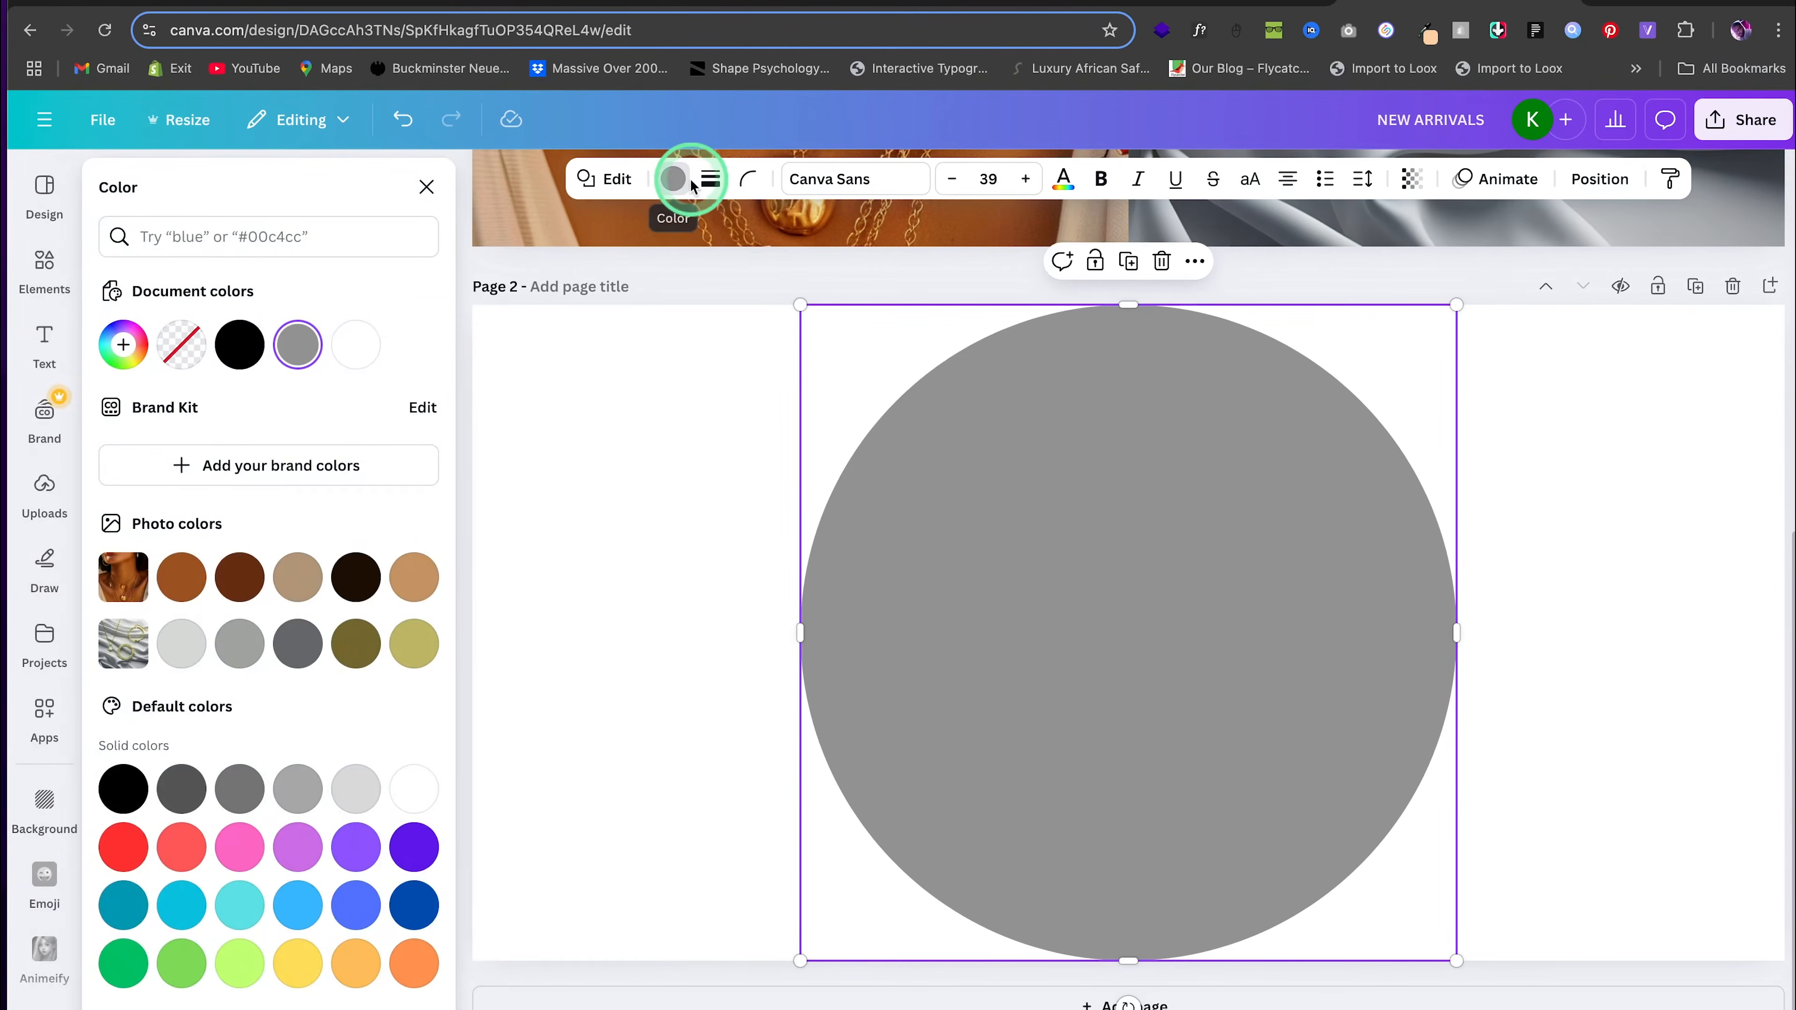
click(301, 346)
text(#b8860b)
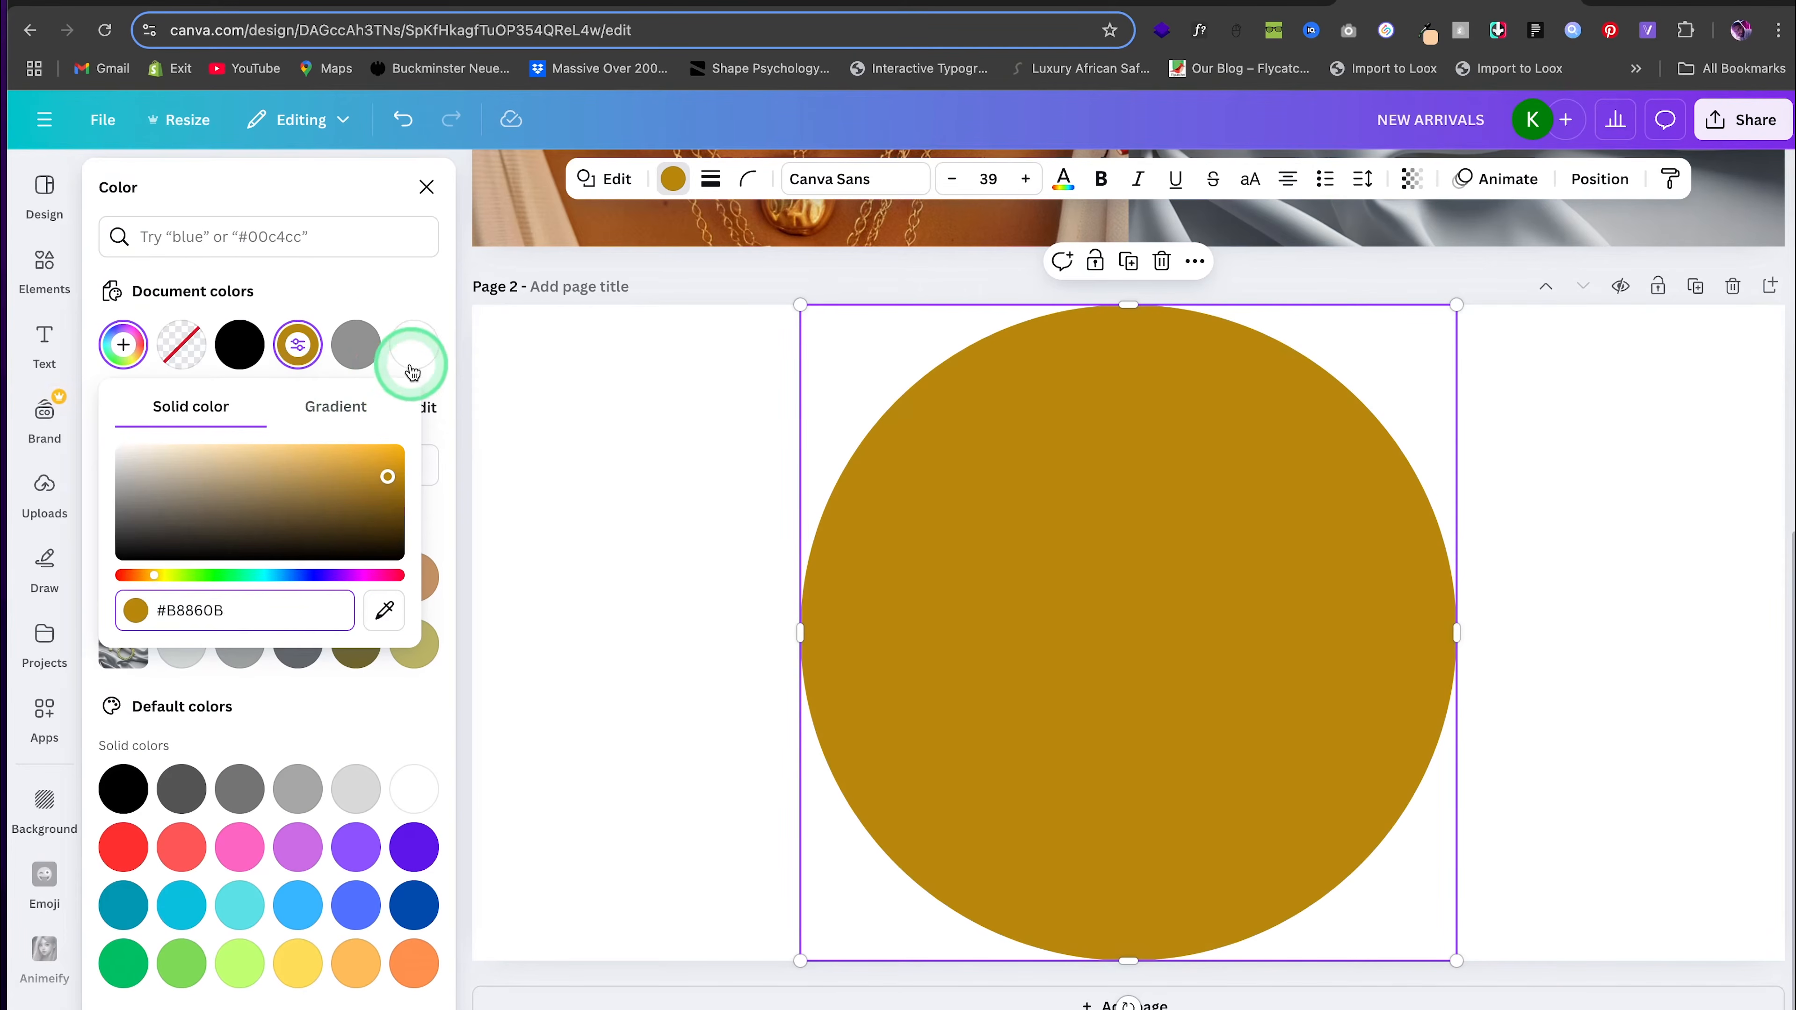
click(389, 289)
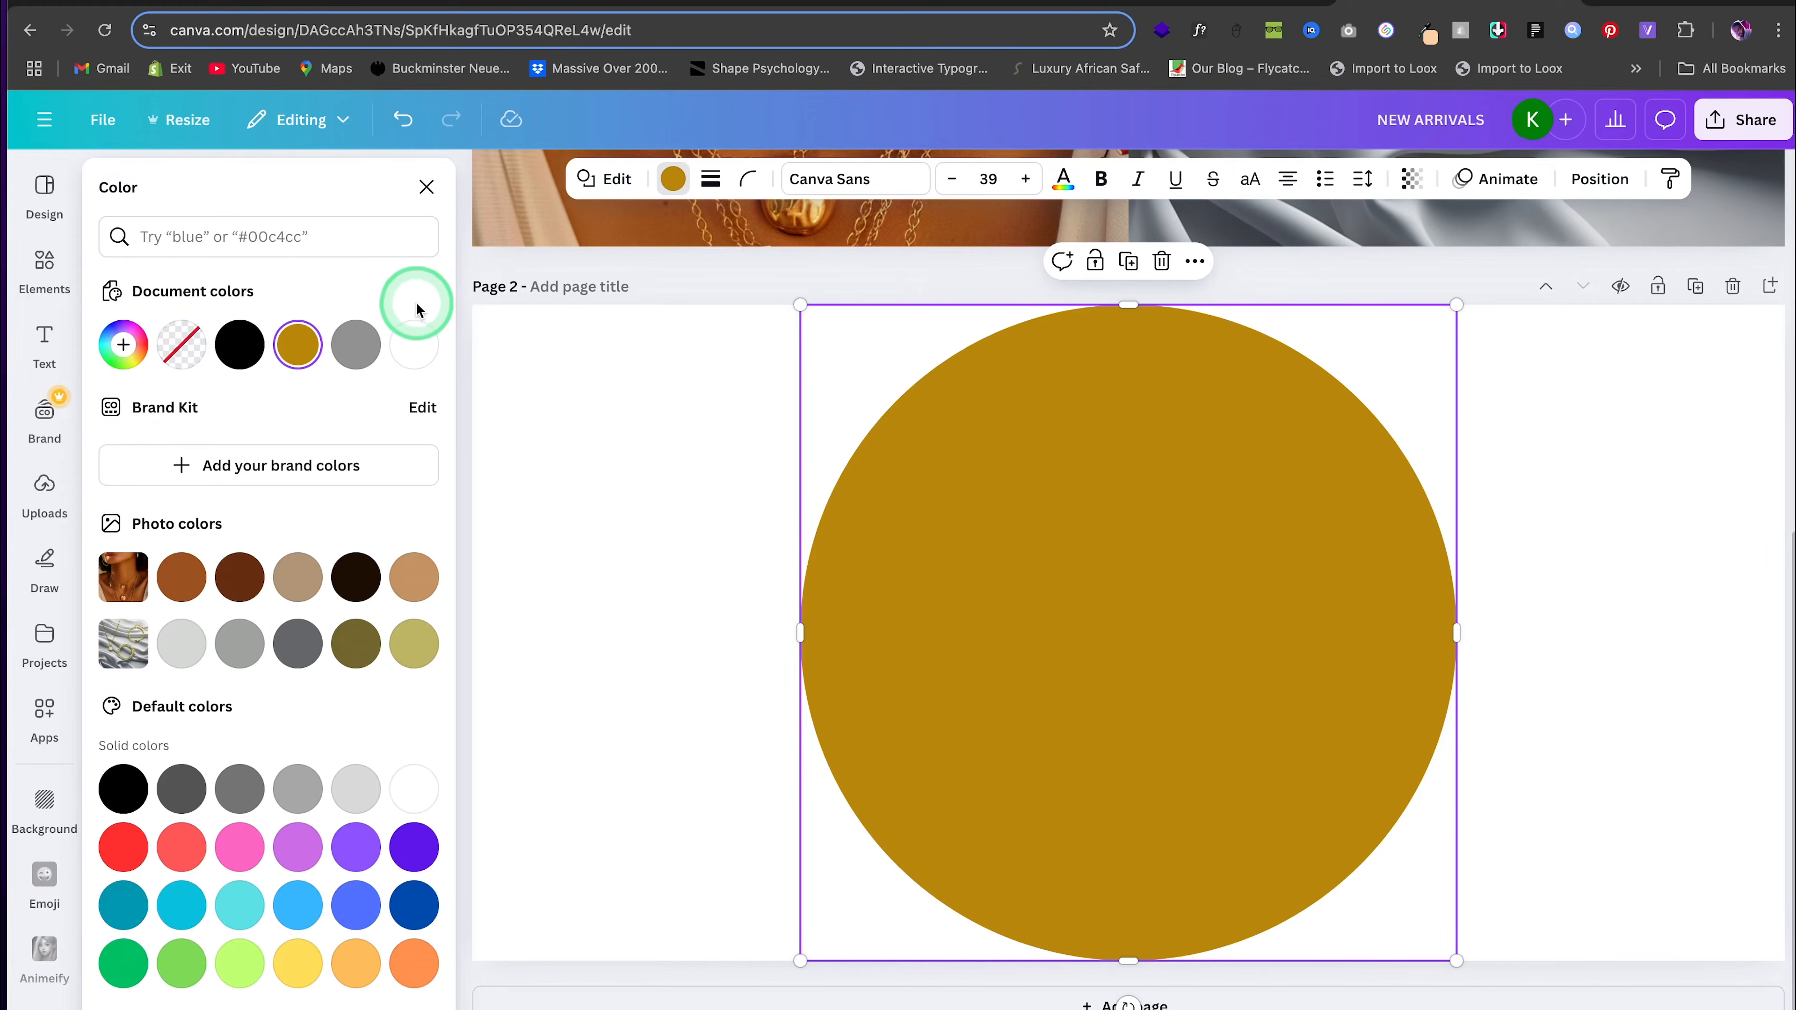
Search the elements for "ring icon" and add the outlined diamond ring graphic to page 2
click(59, 264)
click(153, 187)
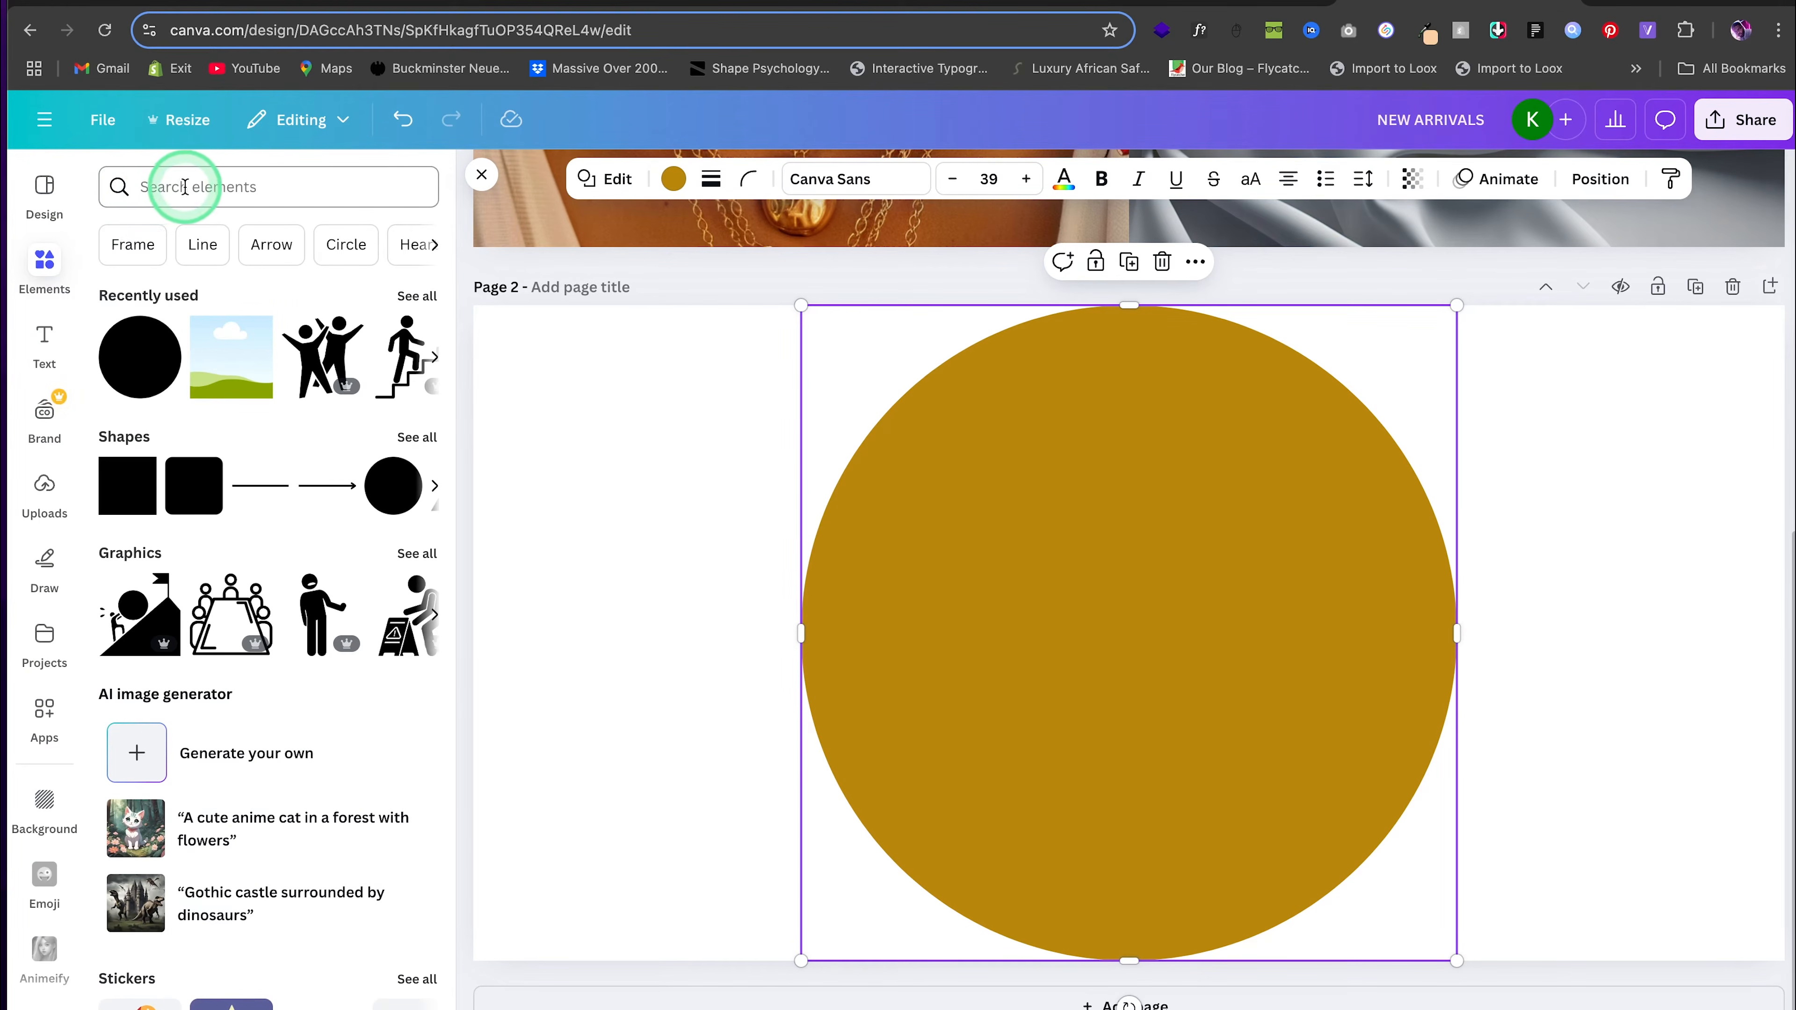
click(201, 182)
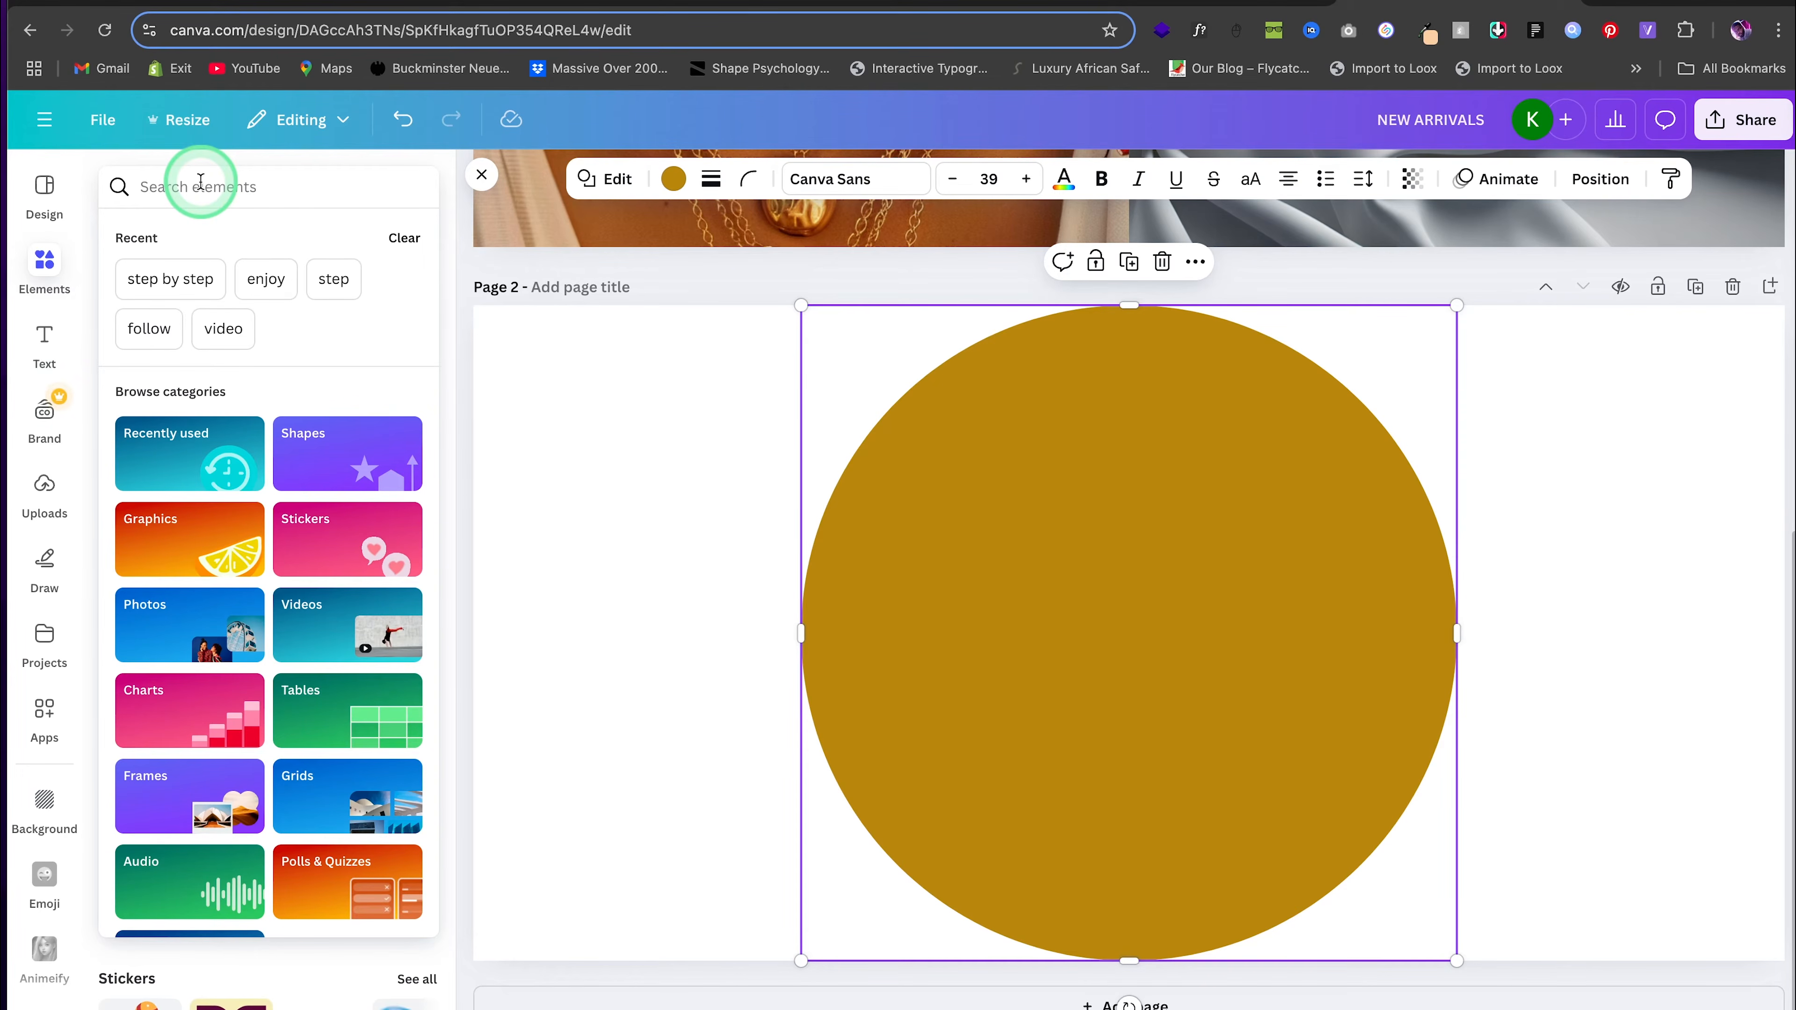
text(ring)
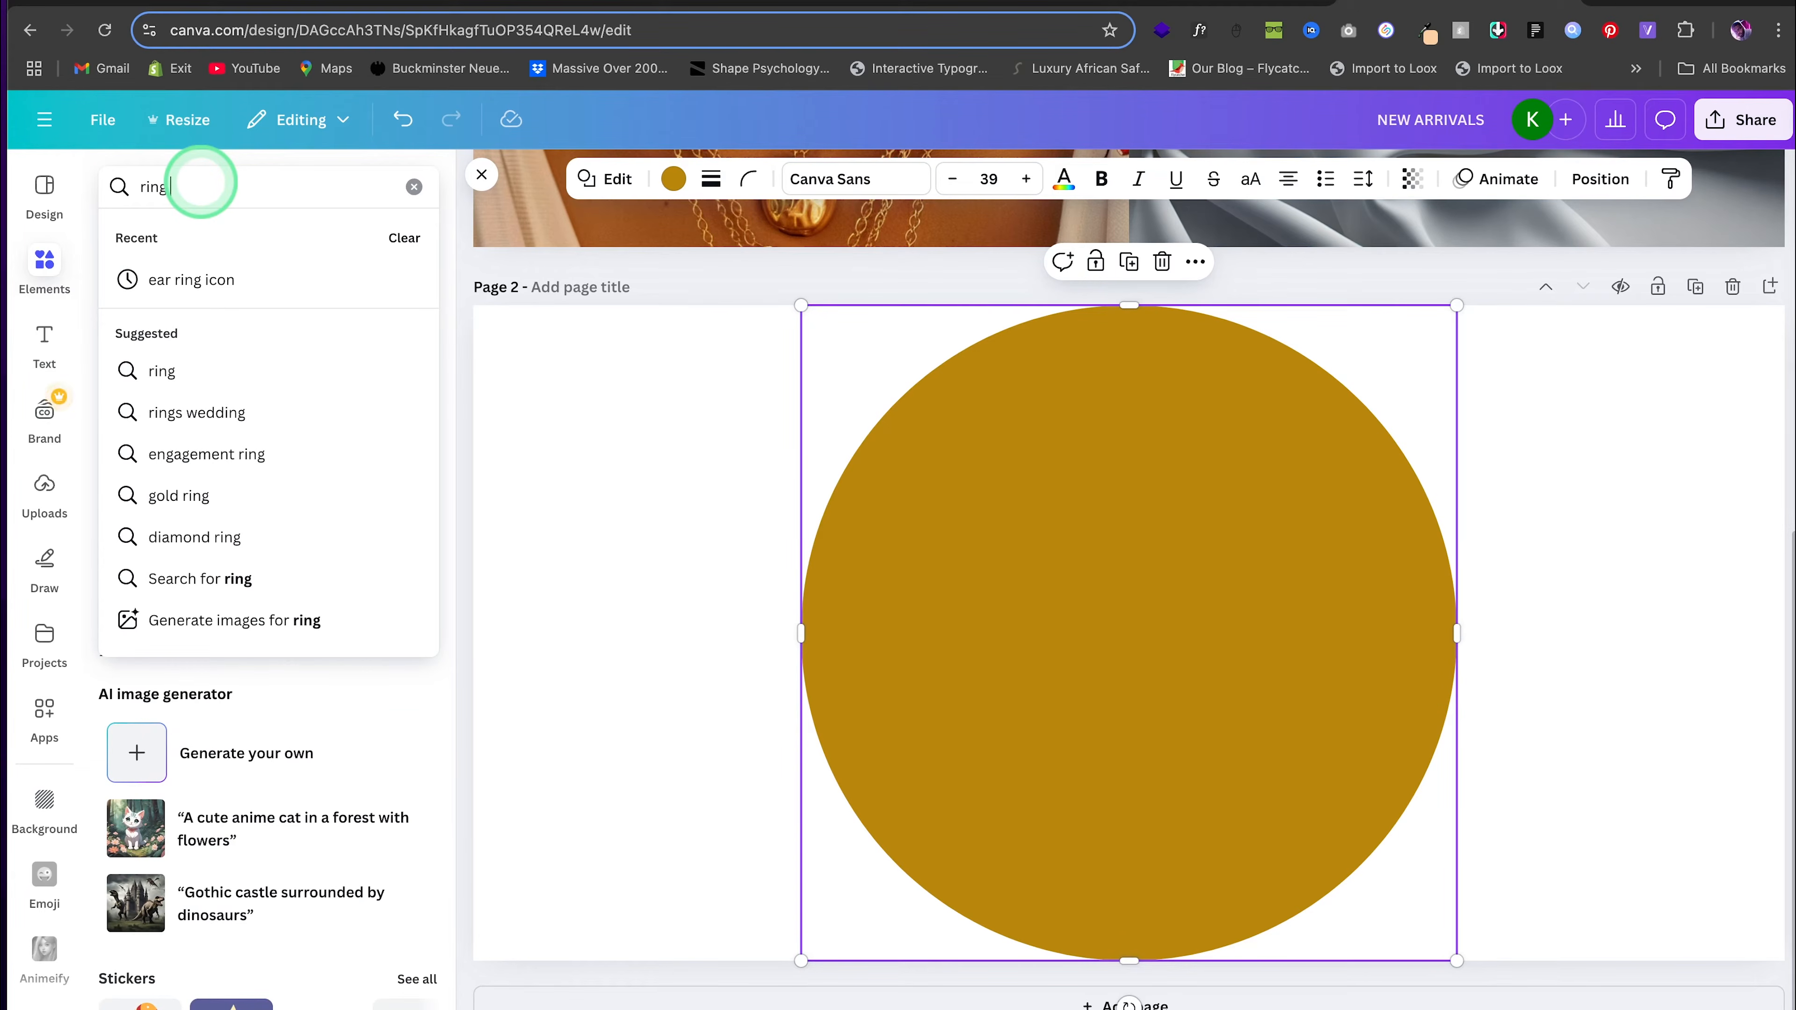
text( icon)
key(Return)
click(139, 539)
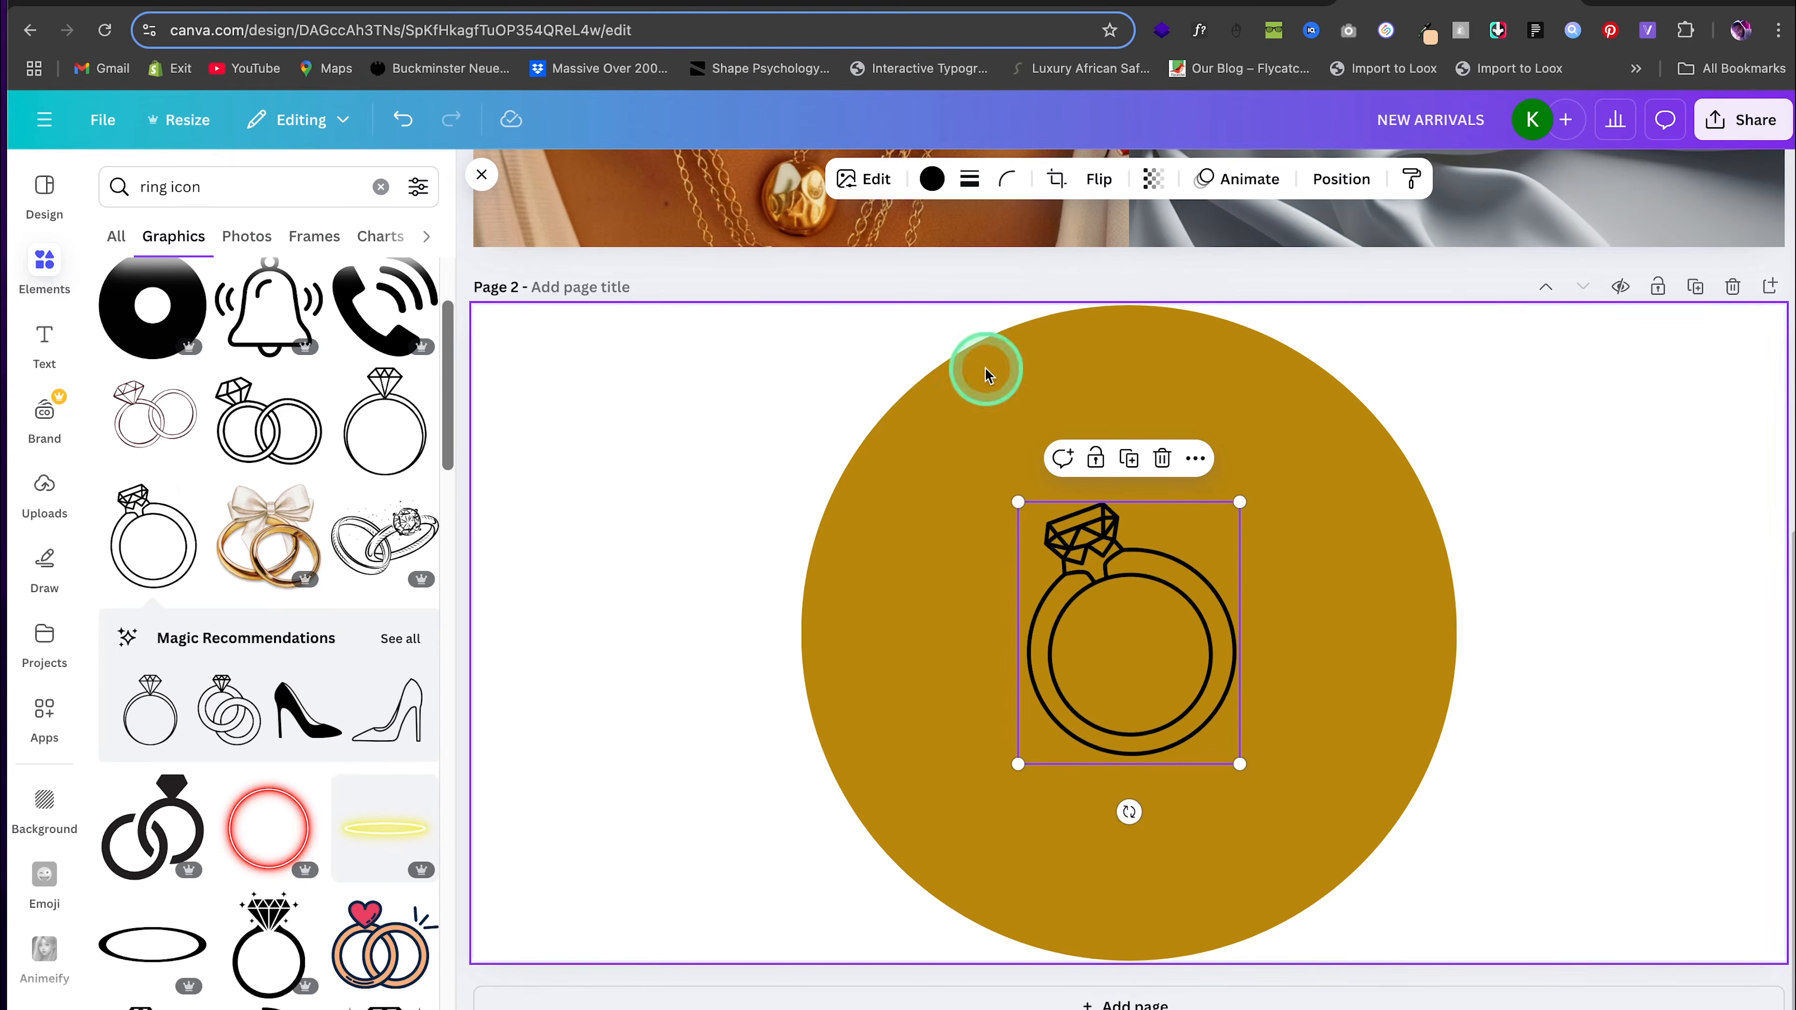
Enlarge the ring graphic, center it inside the gold circle and recolor it white
drag(1244, 500, 1311, 410)
drag(1018, 764, 960, 813)
mouse_move(1154, 526)
mouse_down()
mouse_move(1147, 509)
mouse_move(1147, 544)
mouse_up()
click(933, 181)
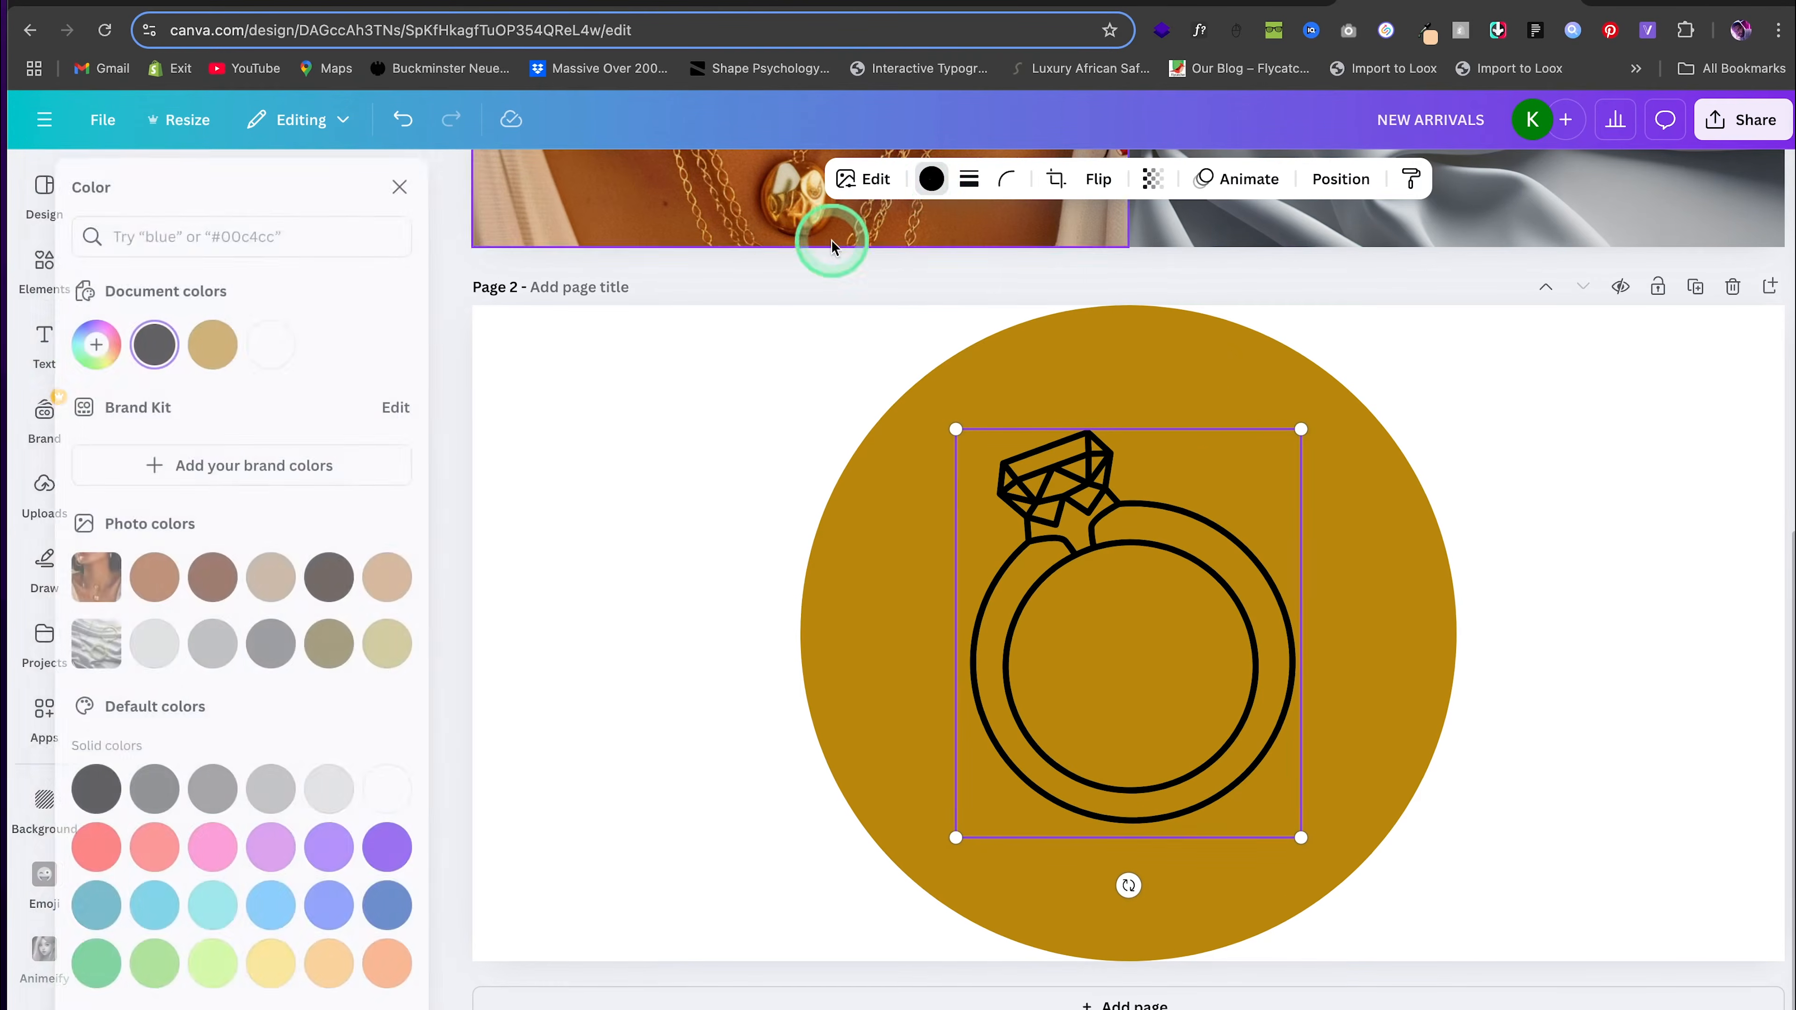
click(297, 344)
Duplicate page 2 and delete the ring graphic from the copy, keeping the gold circle
click(1695, 285)
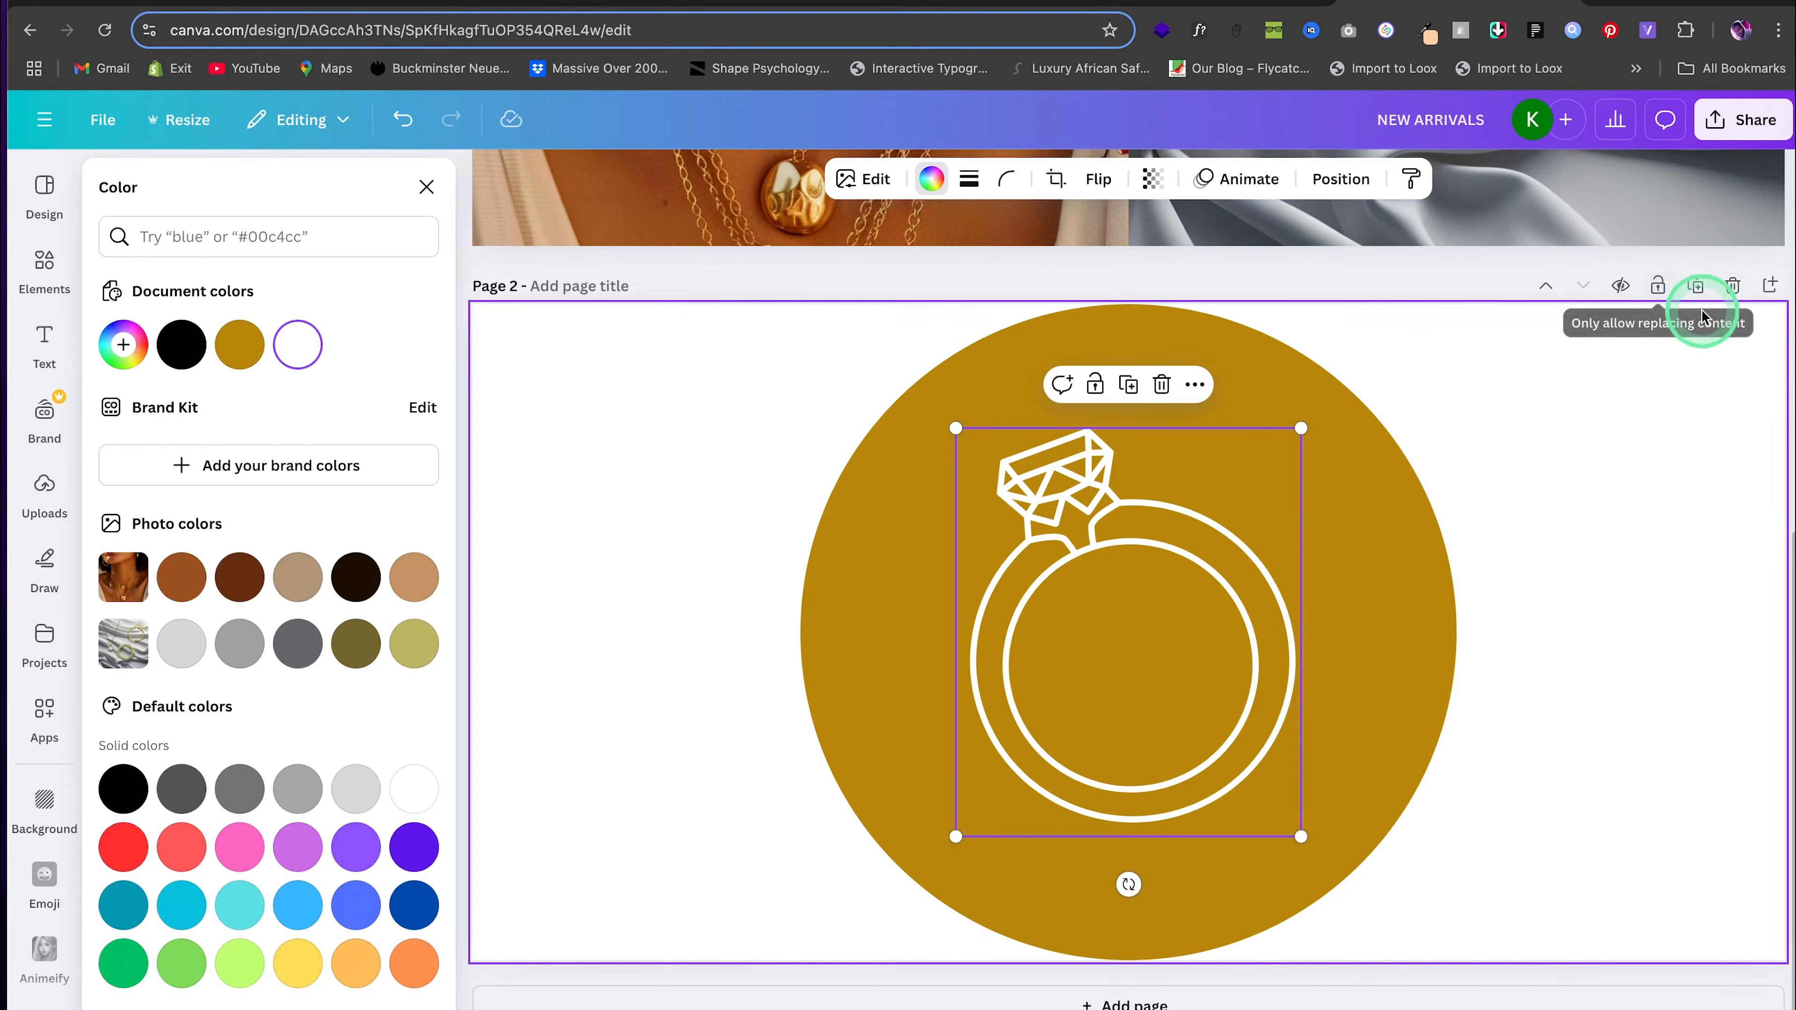
click(1151, 539)
key(Delete)
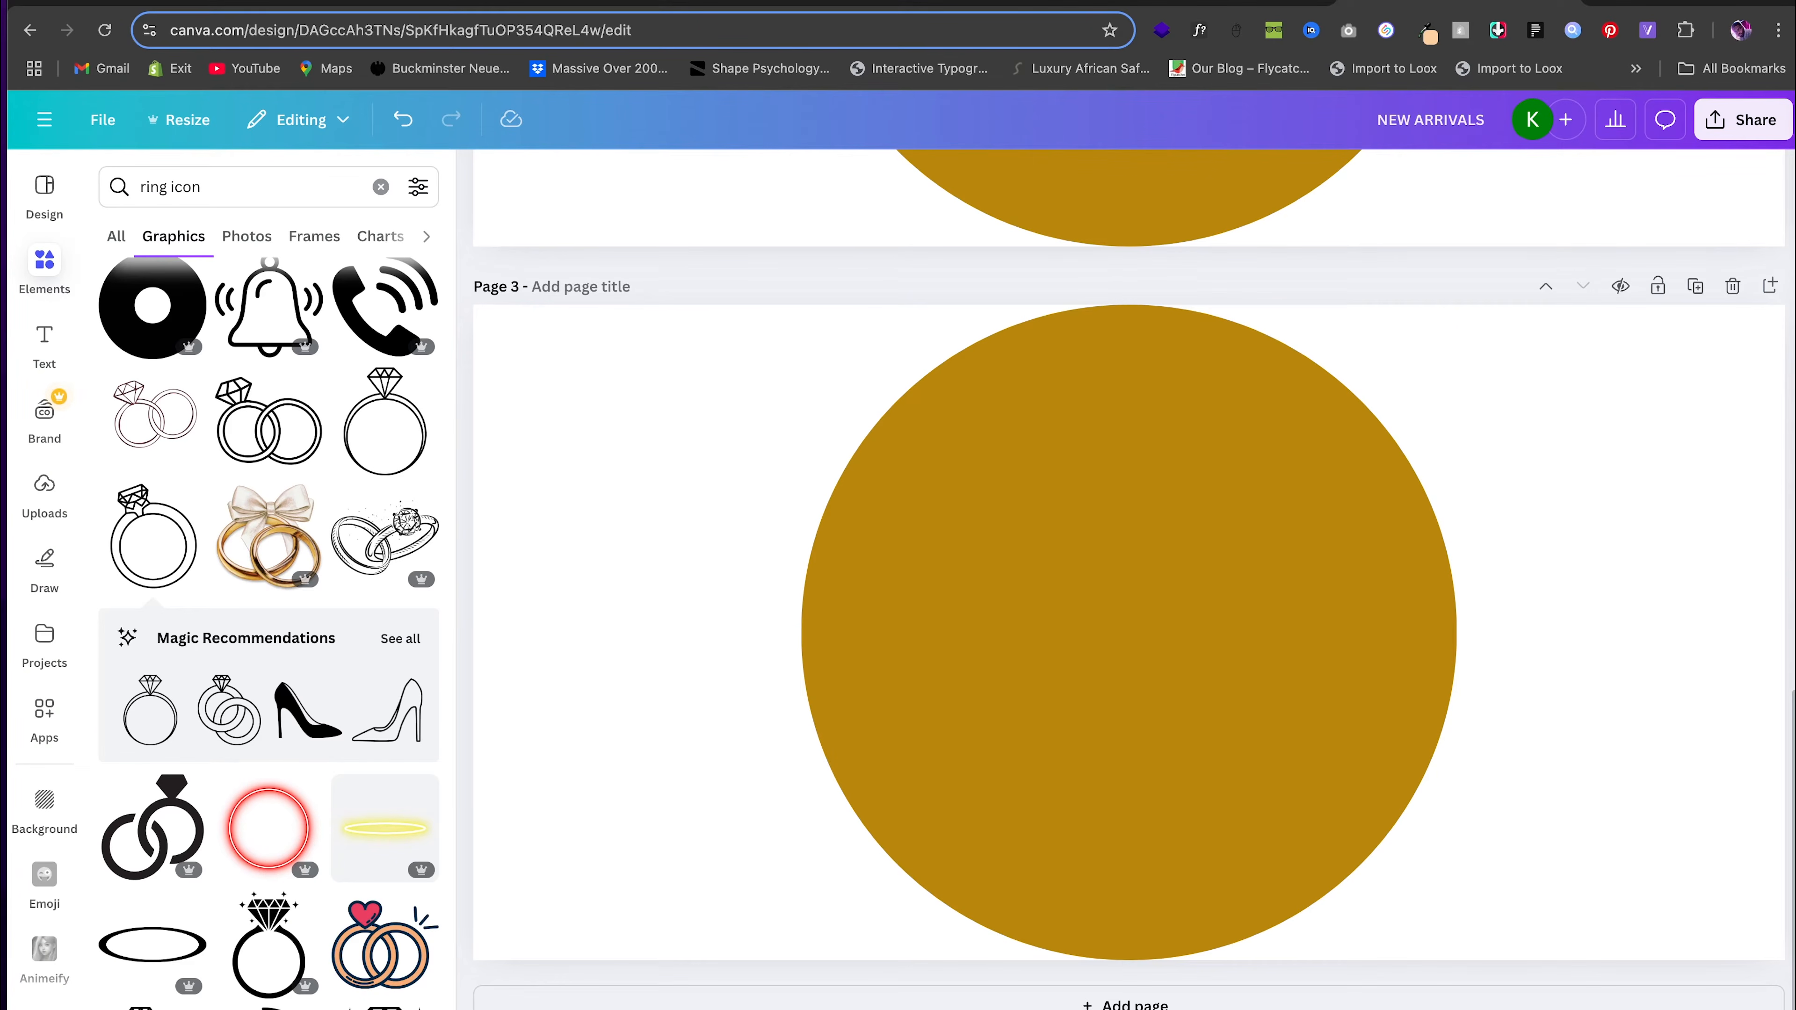
Search the elements for "Quality icon" and add the outlined ribbon badge with a check mark to page 3
click(416, 188)
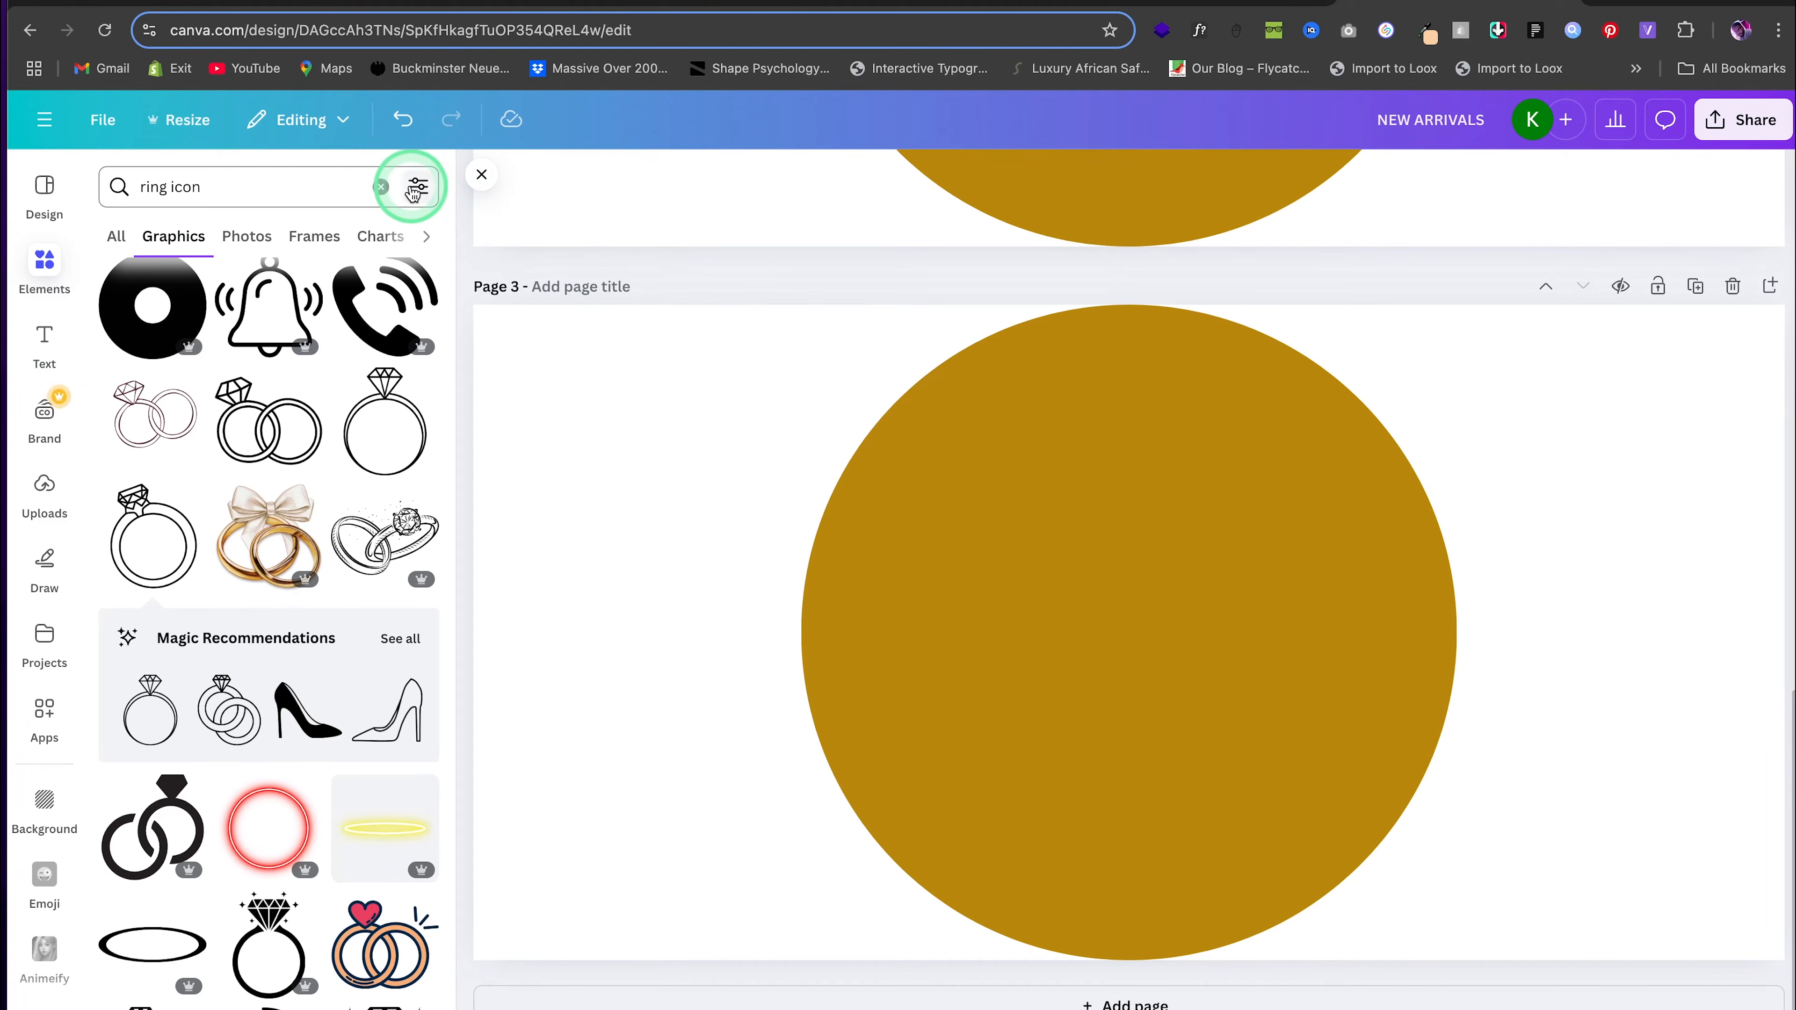
click(382, 188)
click(298, 190)
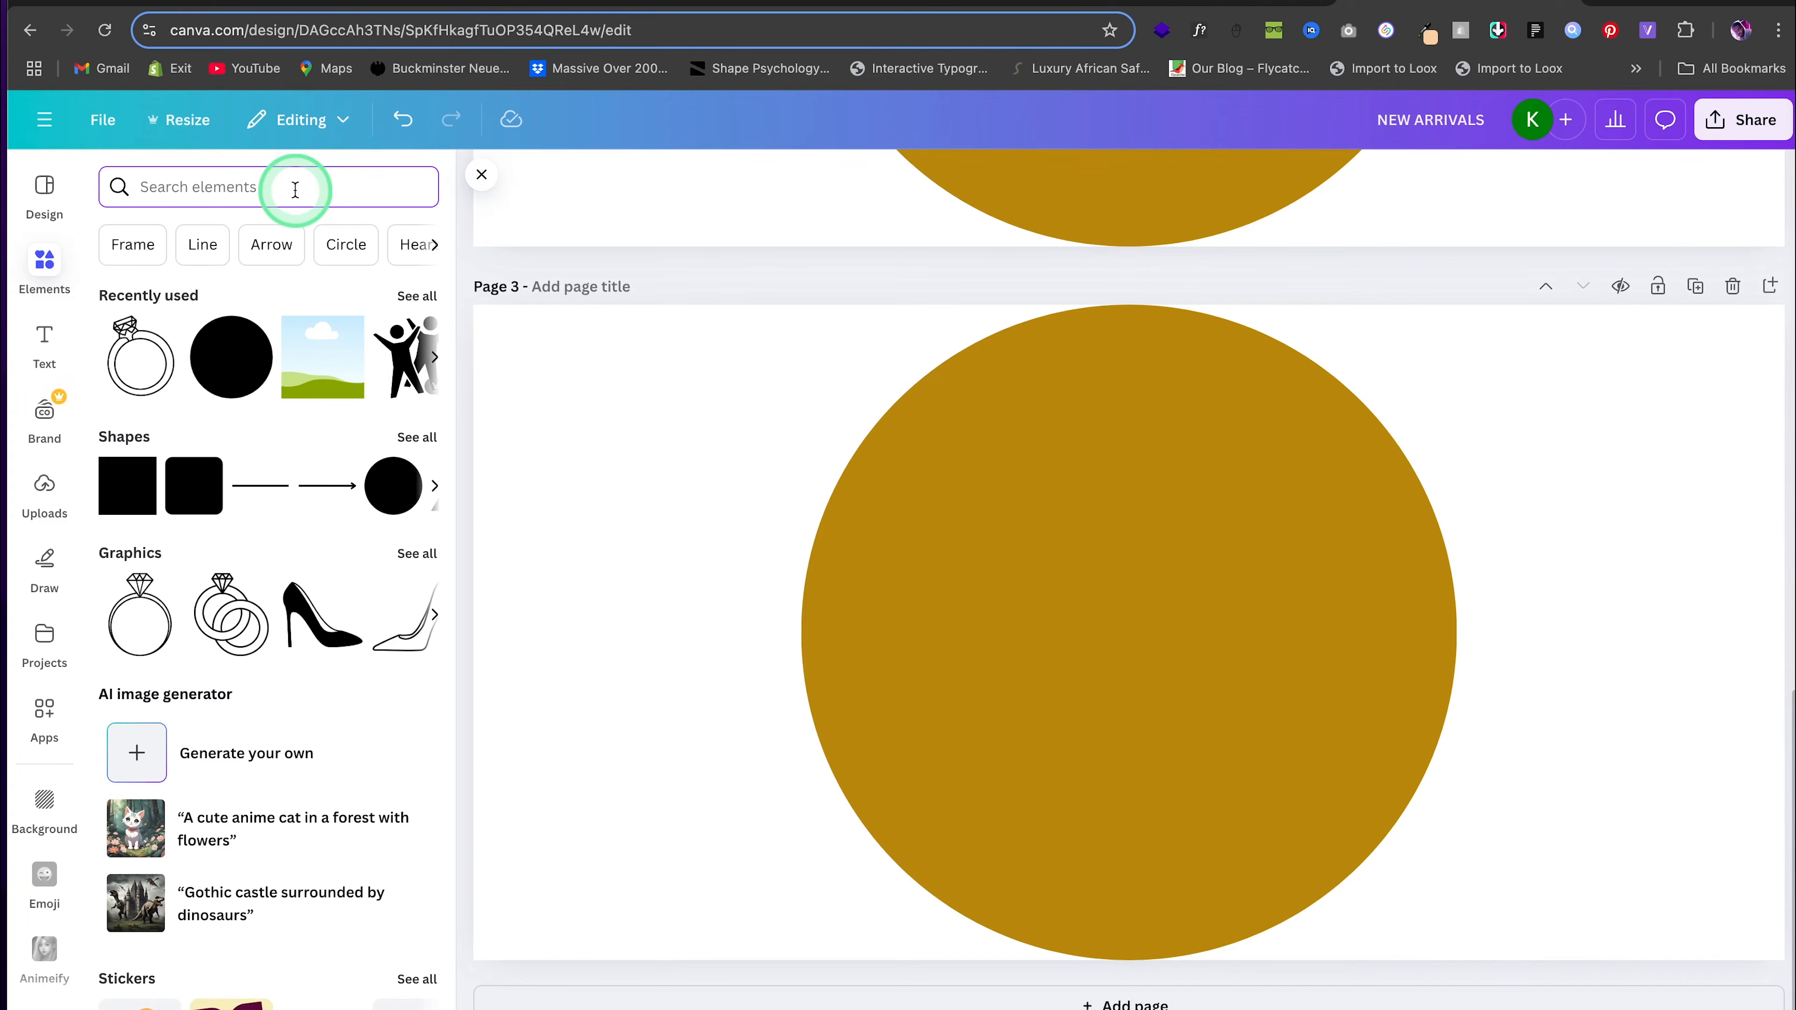
text(Qualit)
text(y icon)
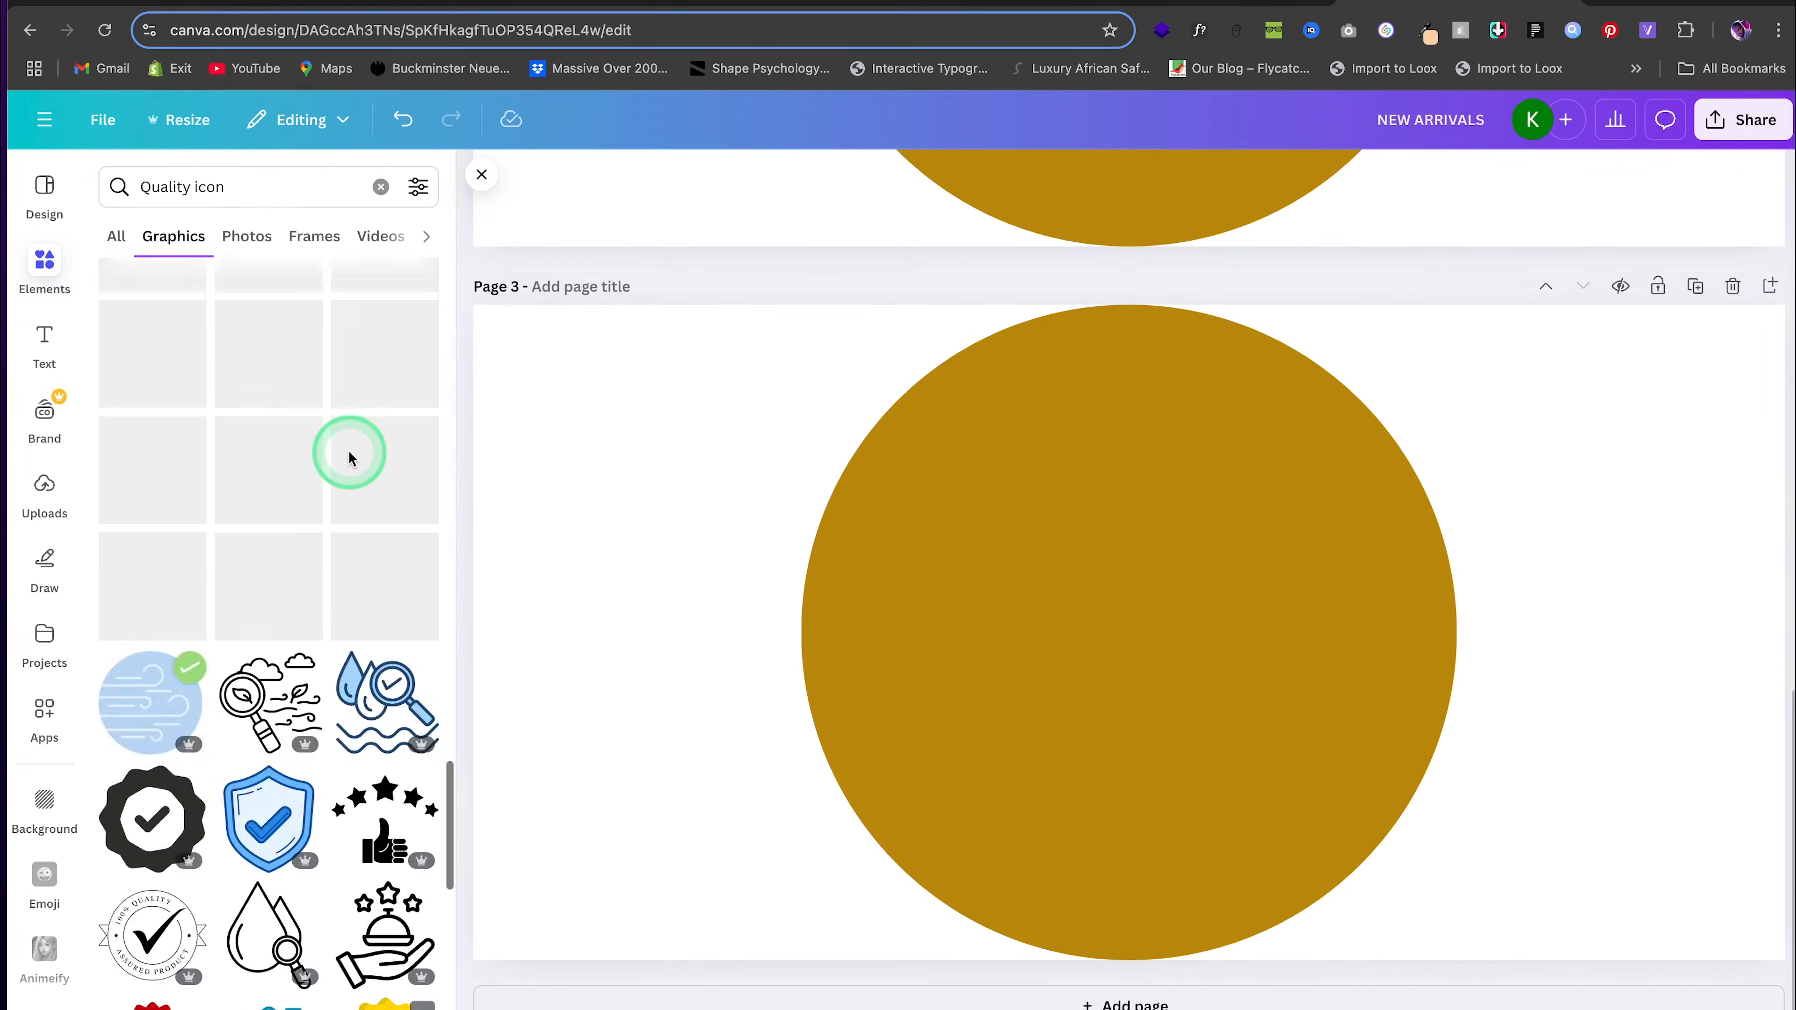
scroll(348, 453, up, 20)
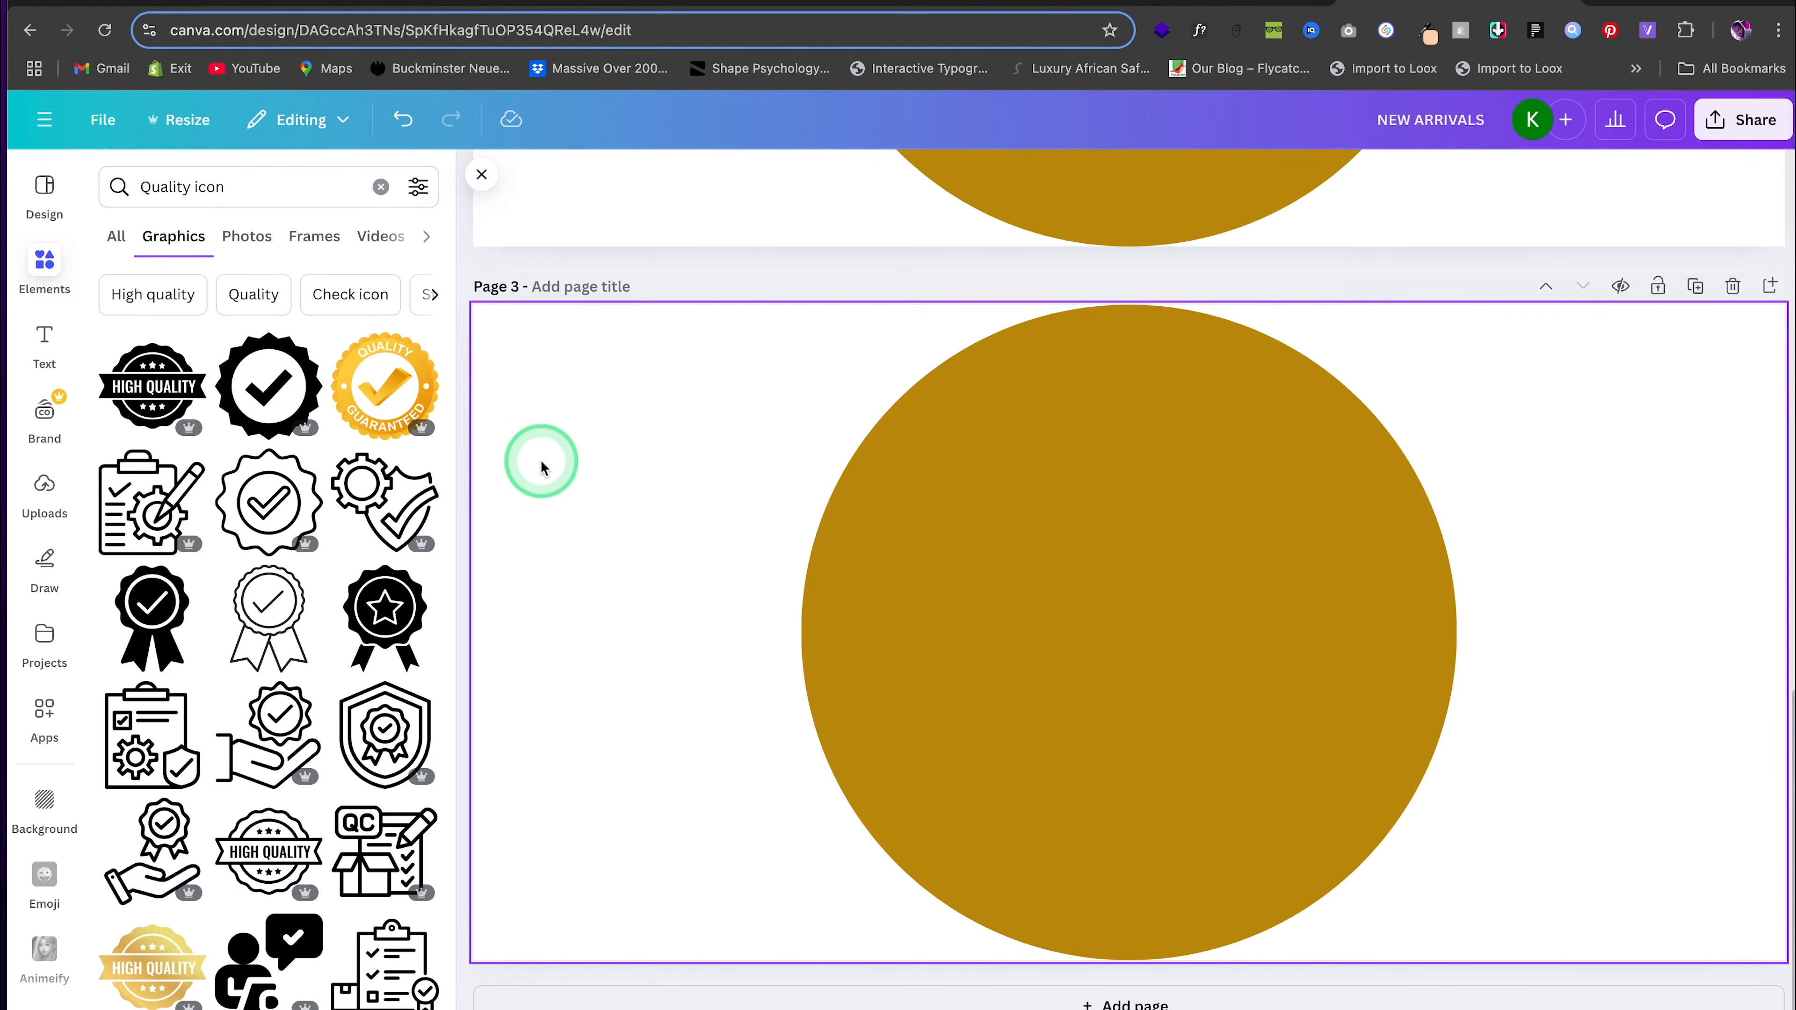
click(275, 604)
Recolor the ribbon badge on page 3 white, enlarge it and center it inside the gold circle
click(932, 179)
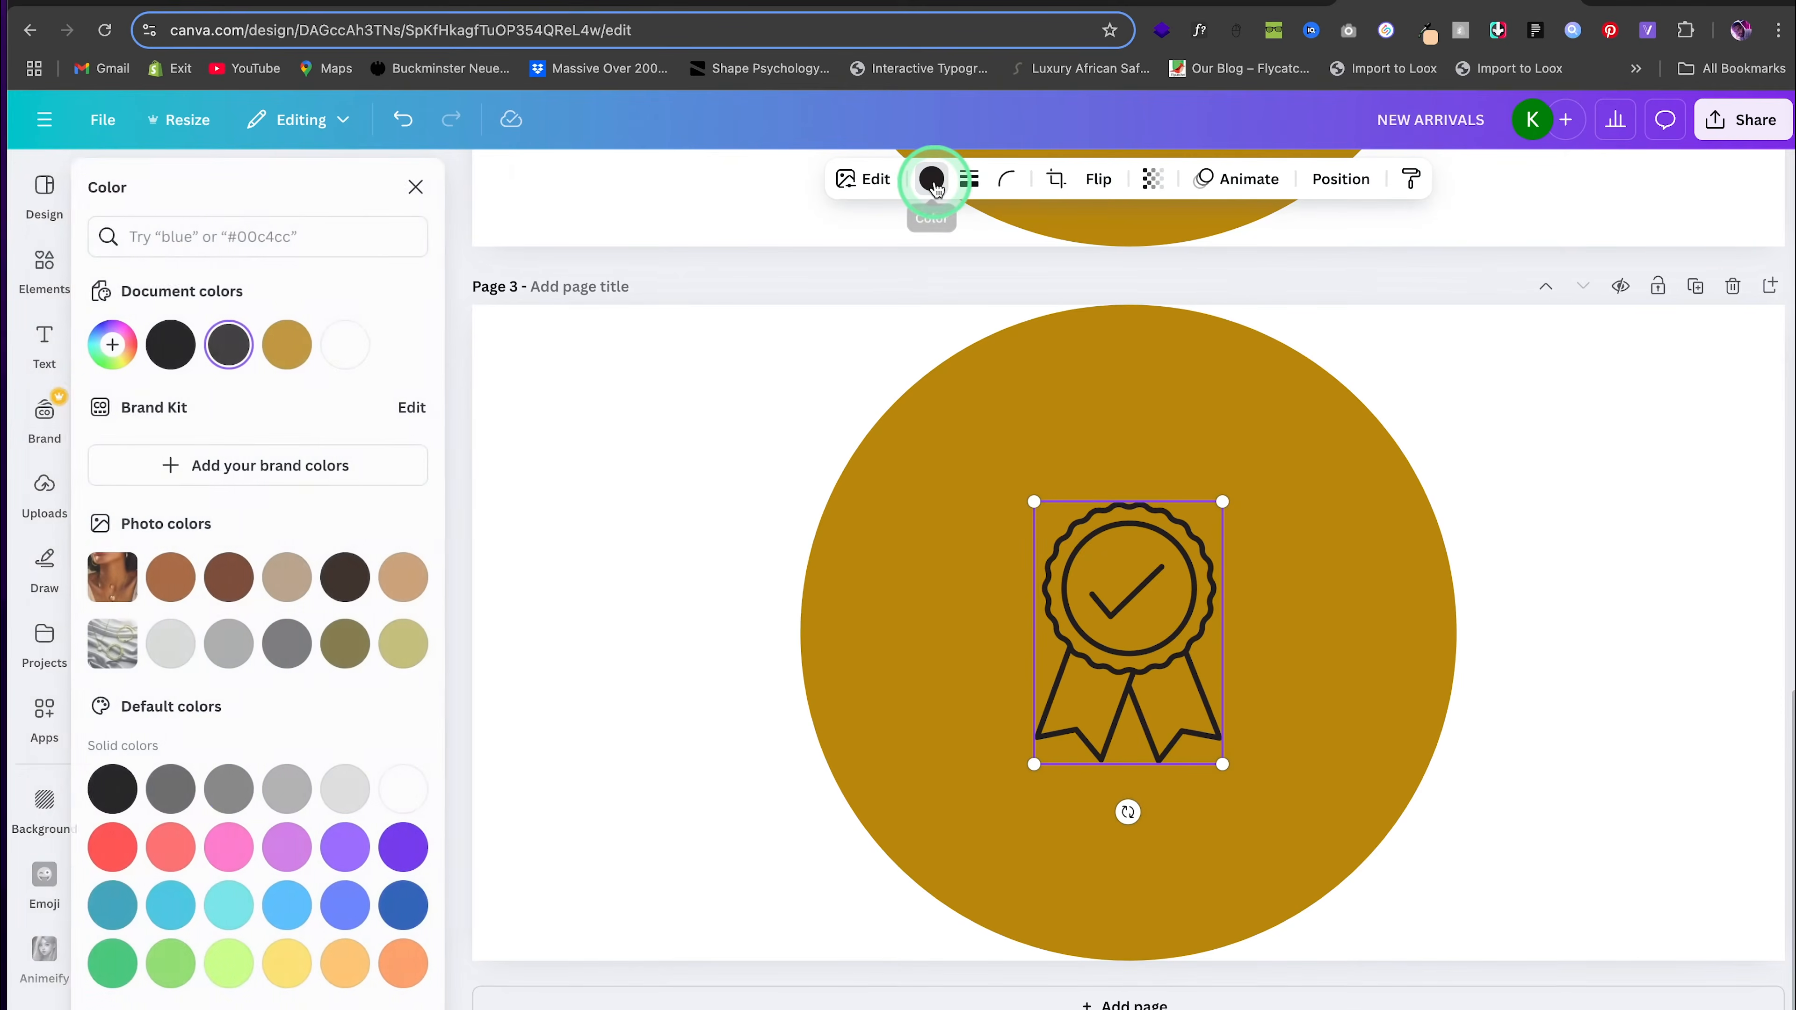
click(355, 345)
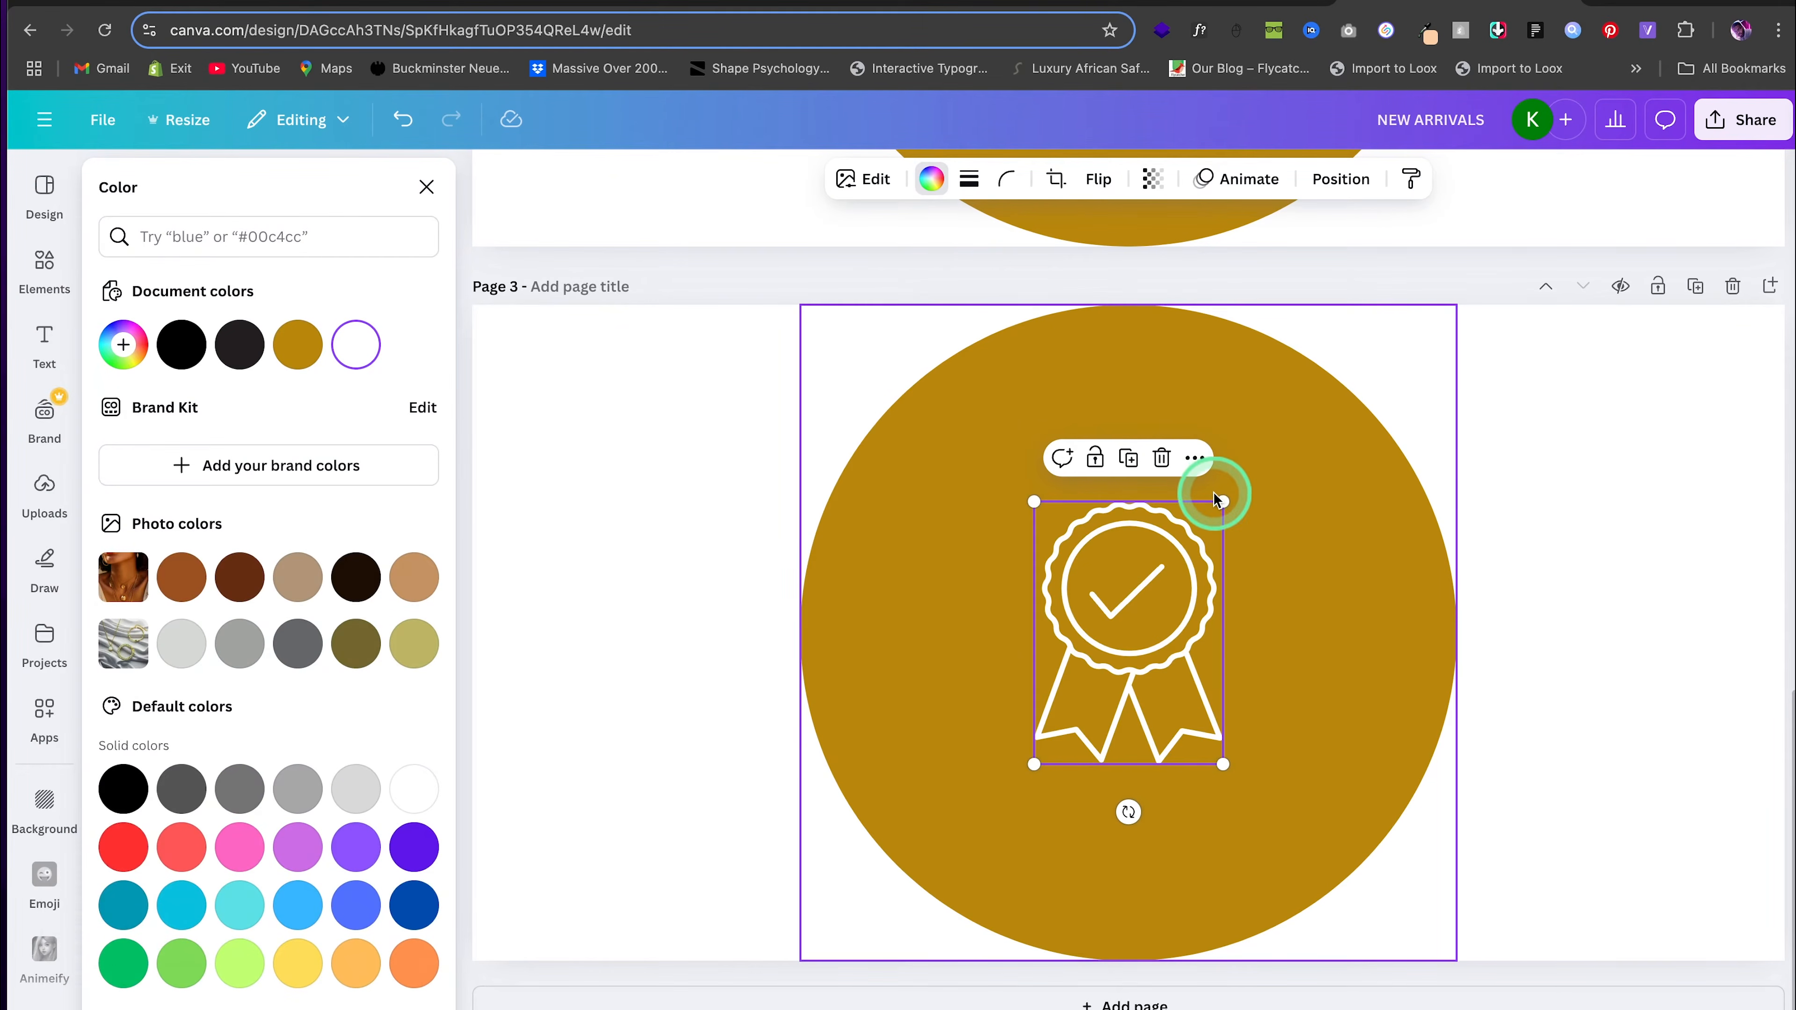
drag(1224, 501, 1317, 442)
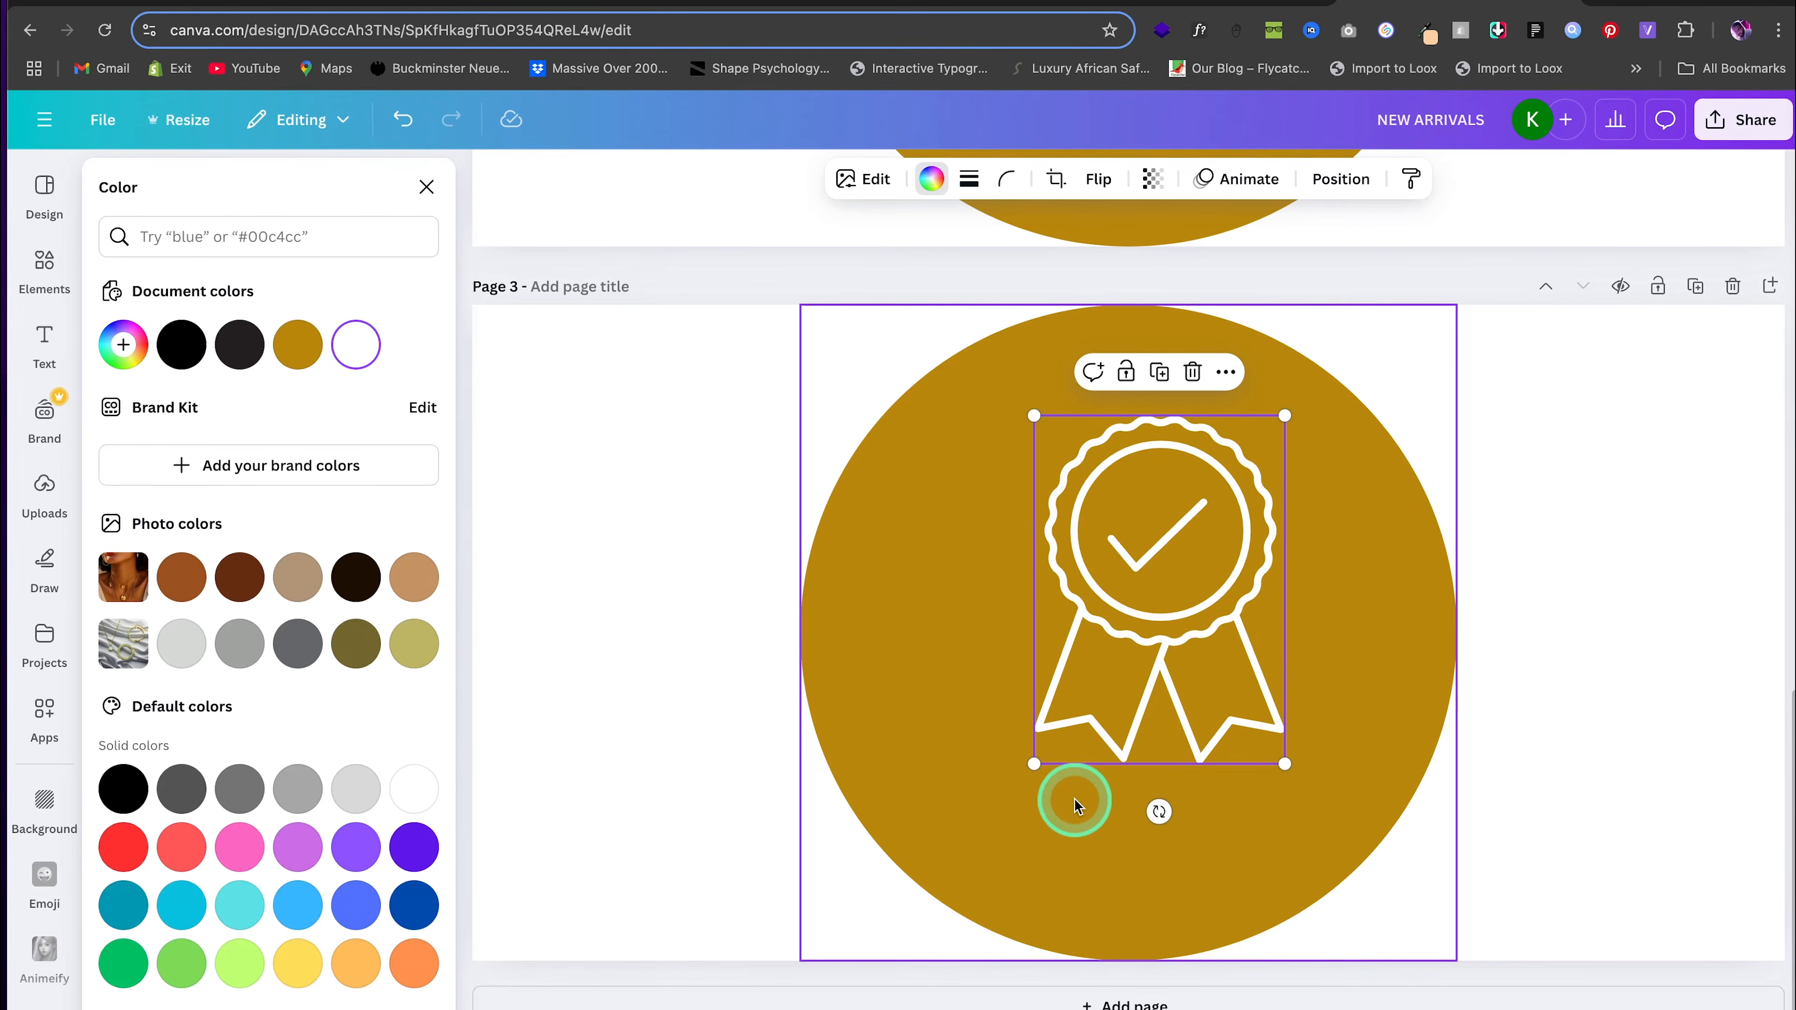
drag(1034, 761, 1001, 831)
drag(1106, 622, 1097, 622)
Duplicate page 3 and delete the ribbon badge from the copy, keeping the gold circle
click(1697, 287)
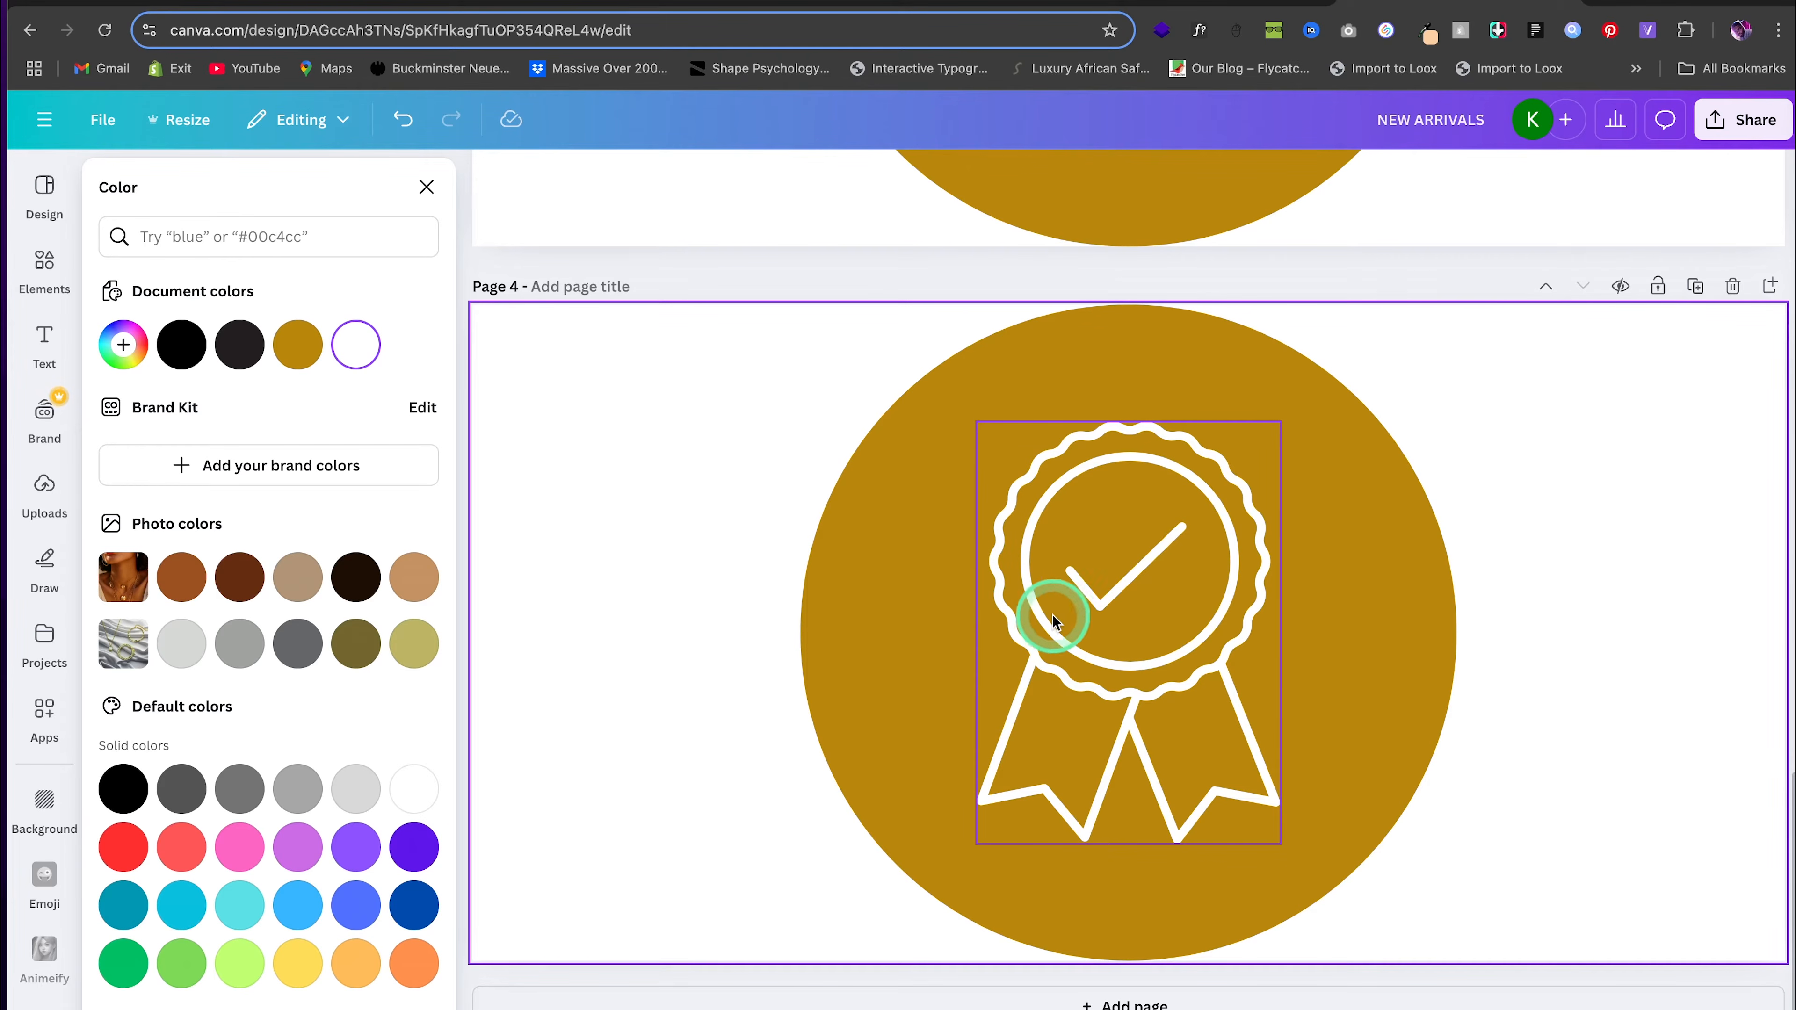
click(1135, 585)
key(Delete)
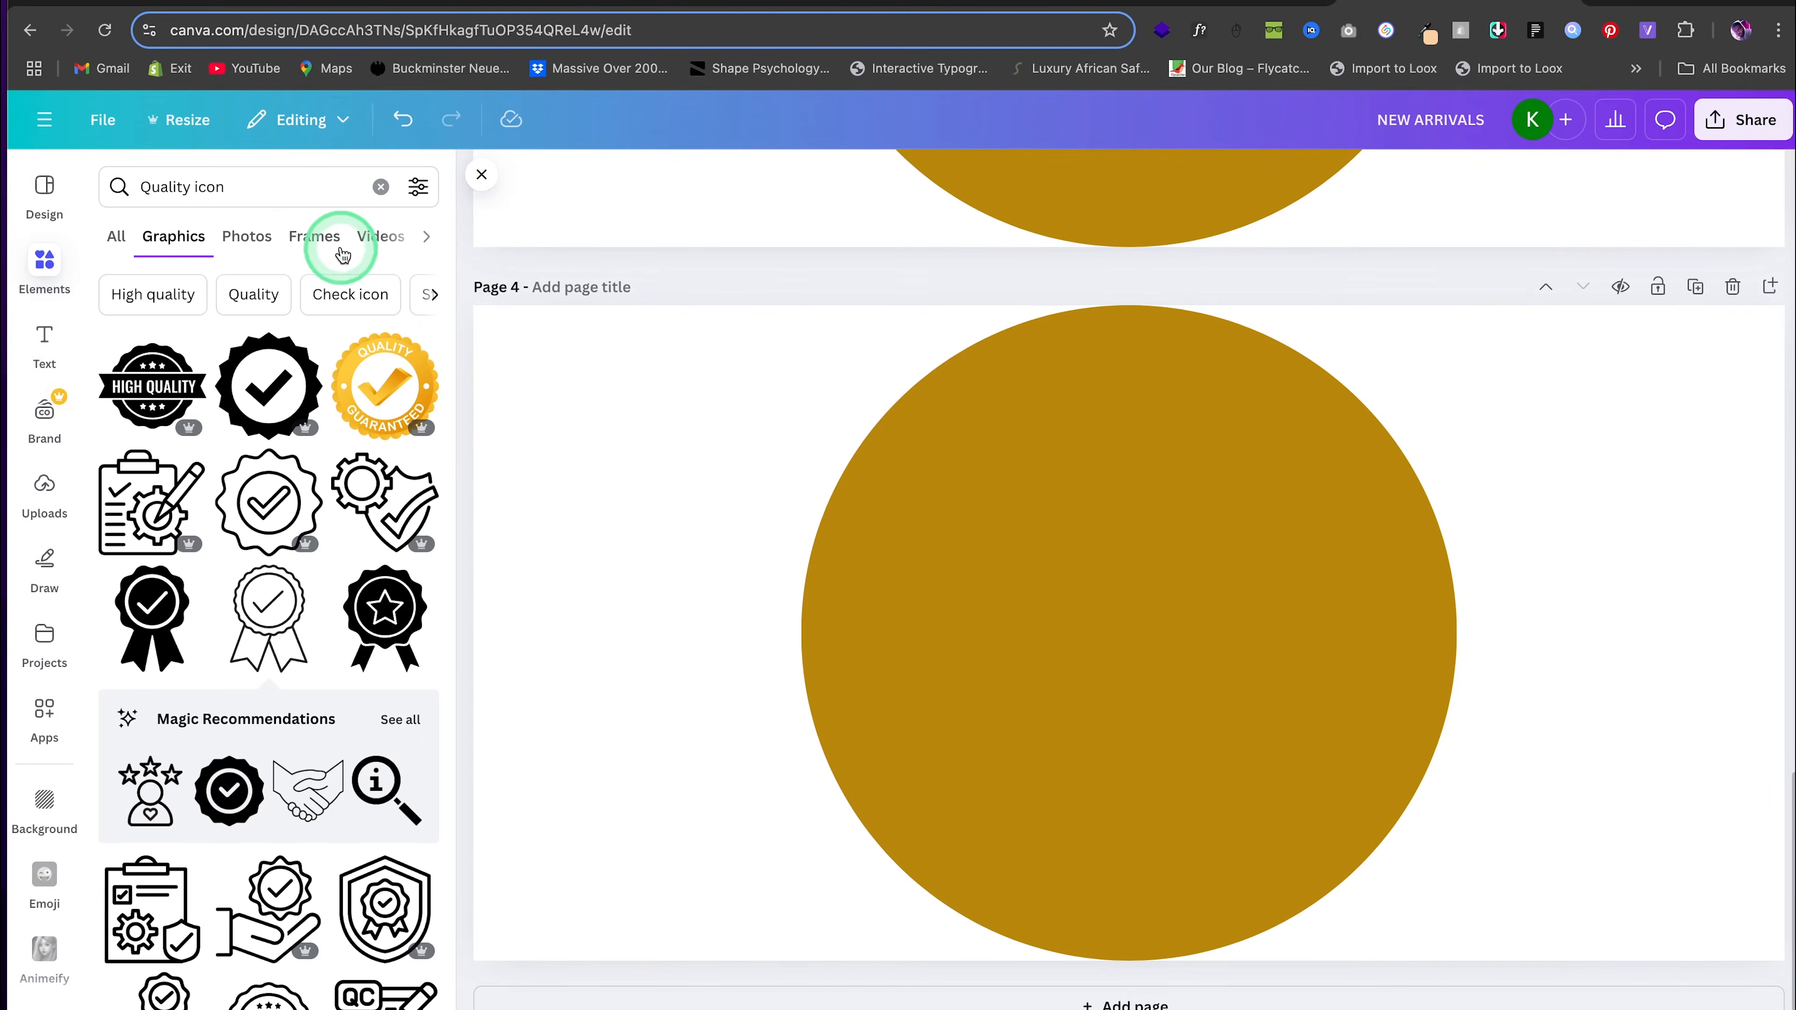
Search the elements for "Jewelry" and add the outlined beaded bracelet graphic to page 4
click(346, 187)
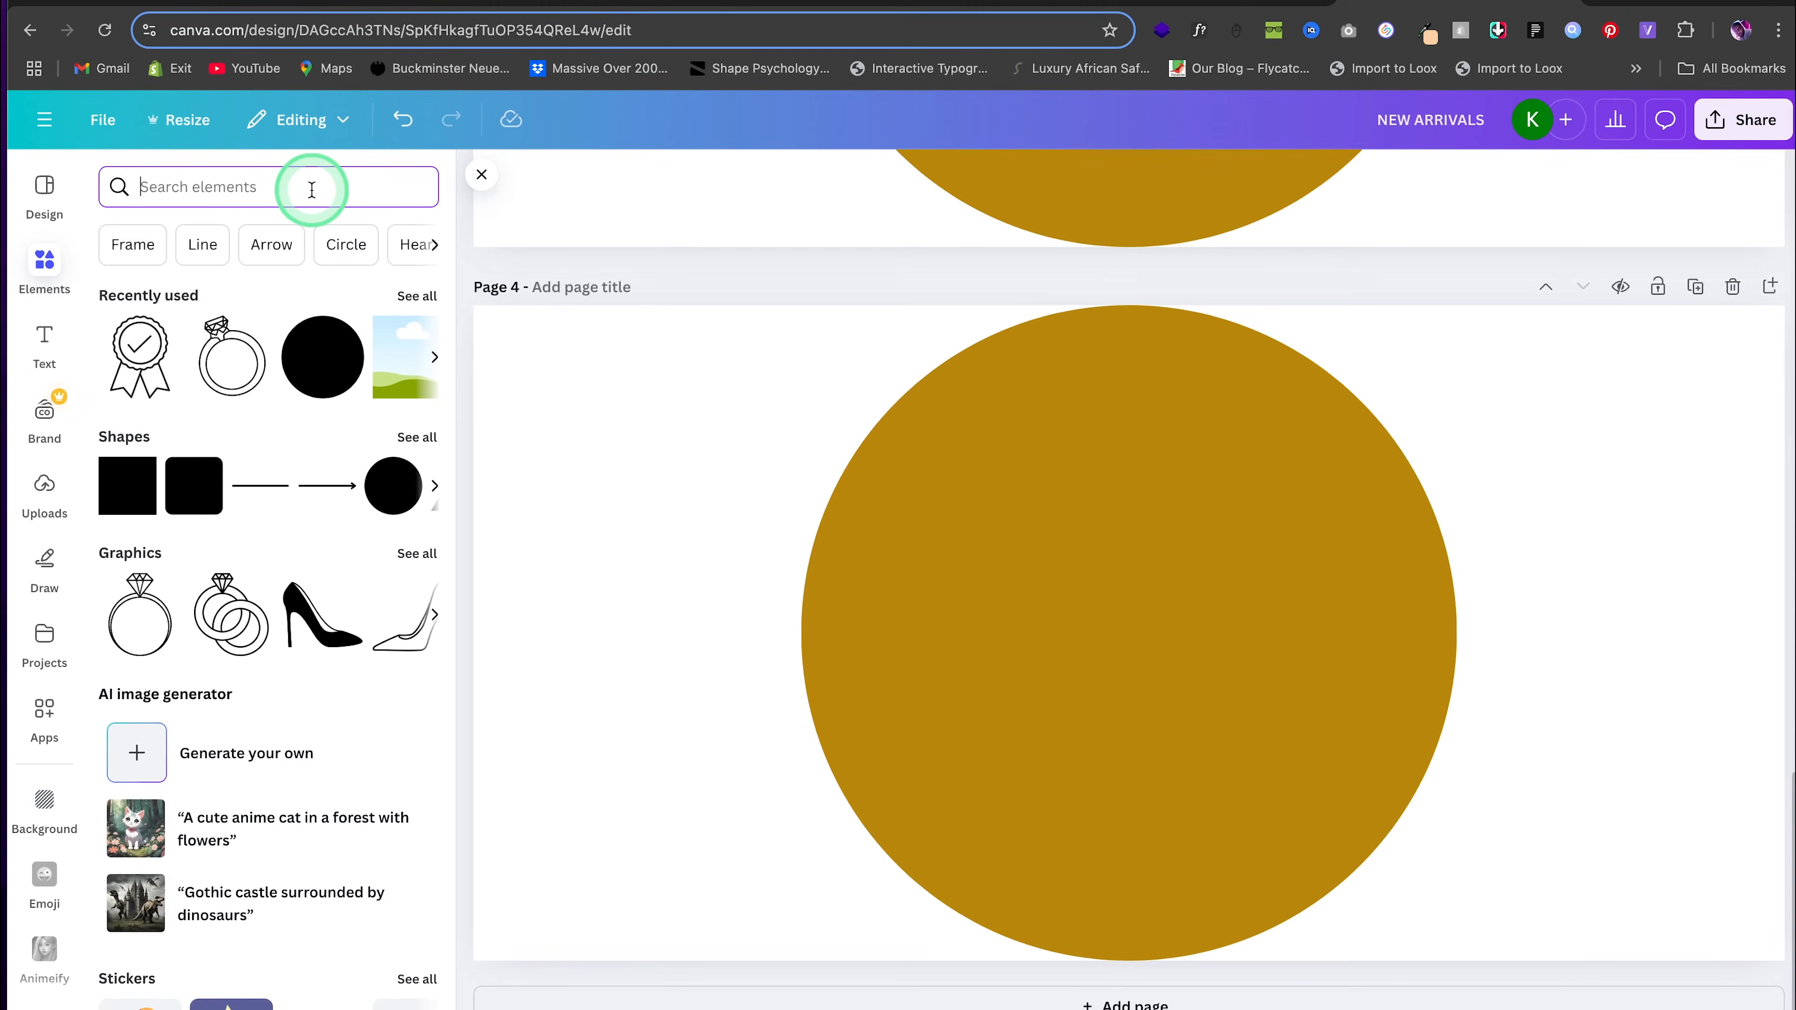
text(necklace)
click(234, 458)
scroll(233, 459, down, 8)
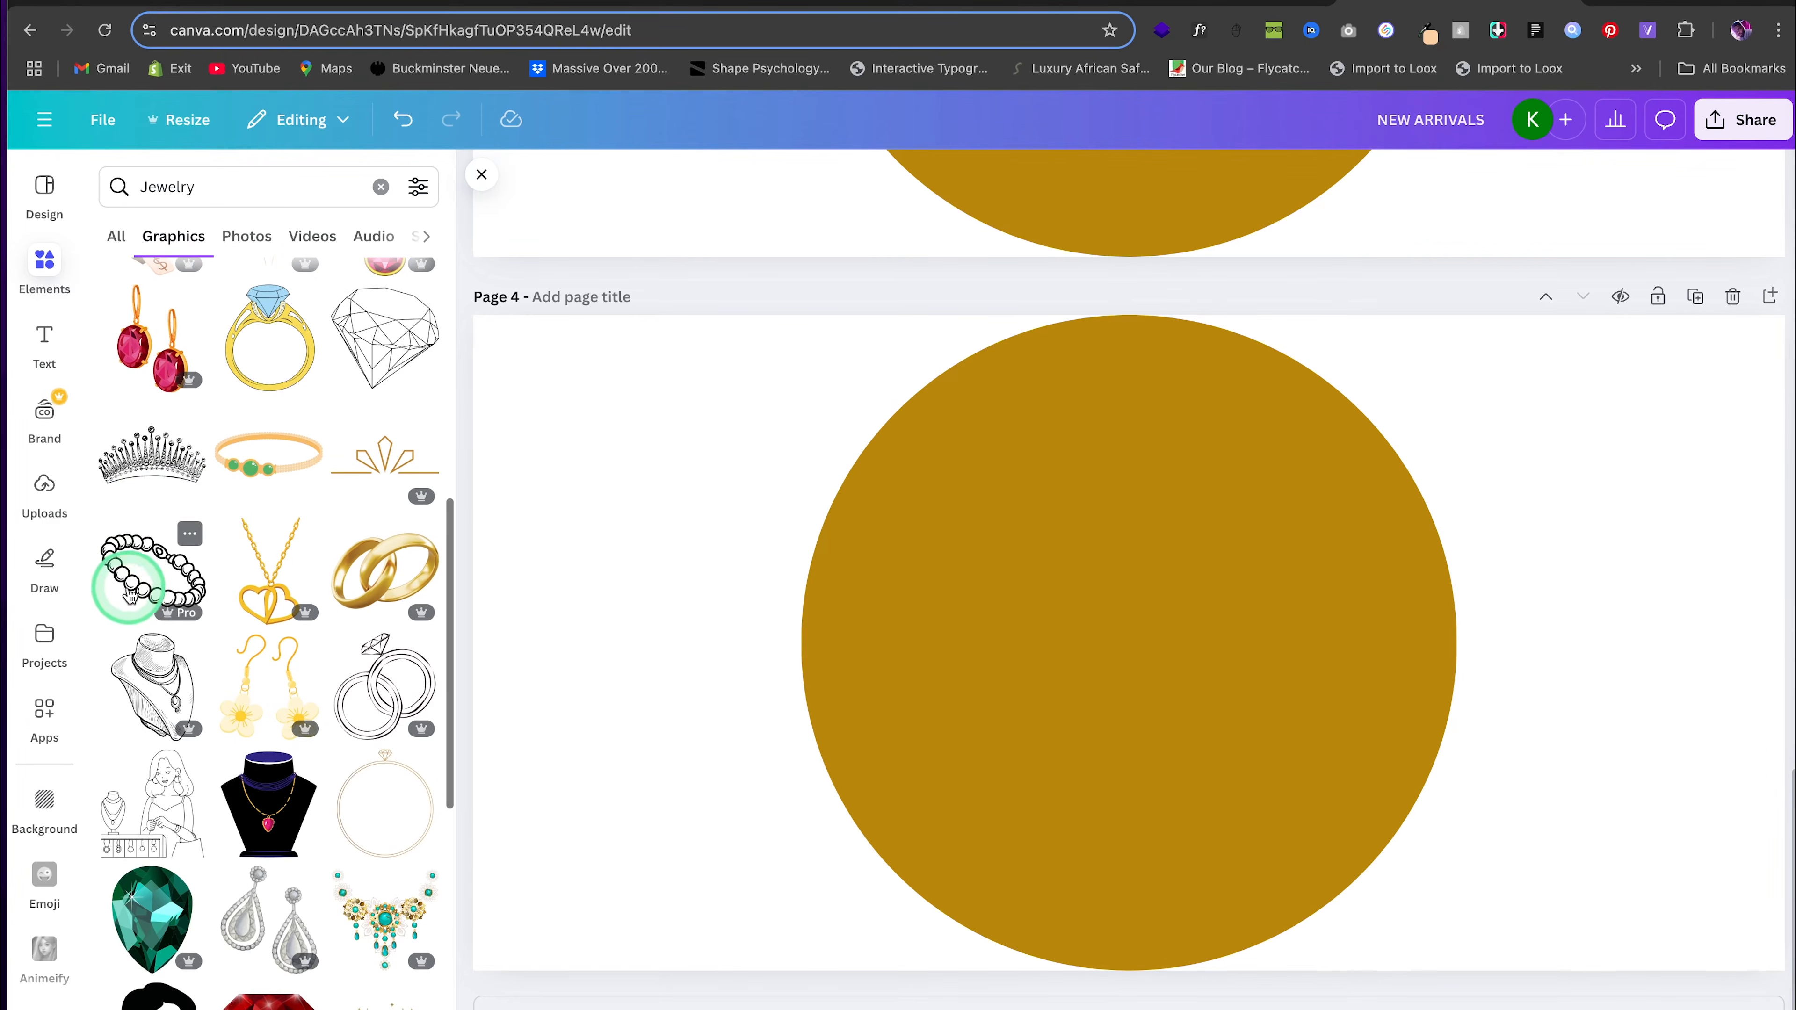
click(145, 577)
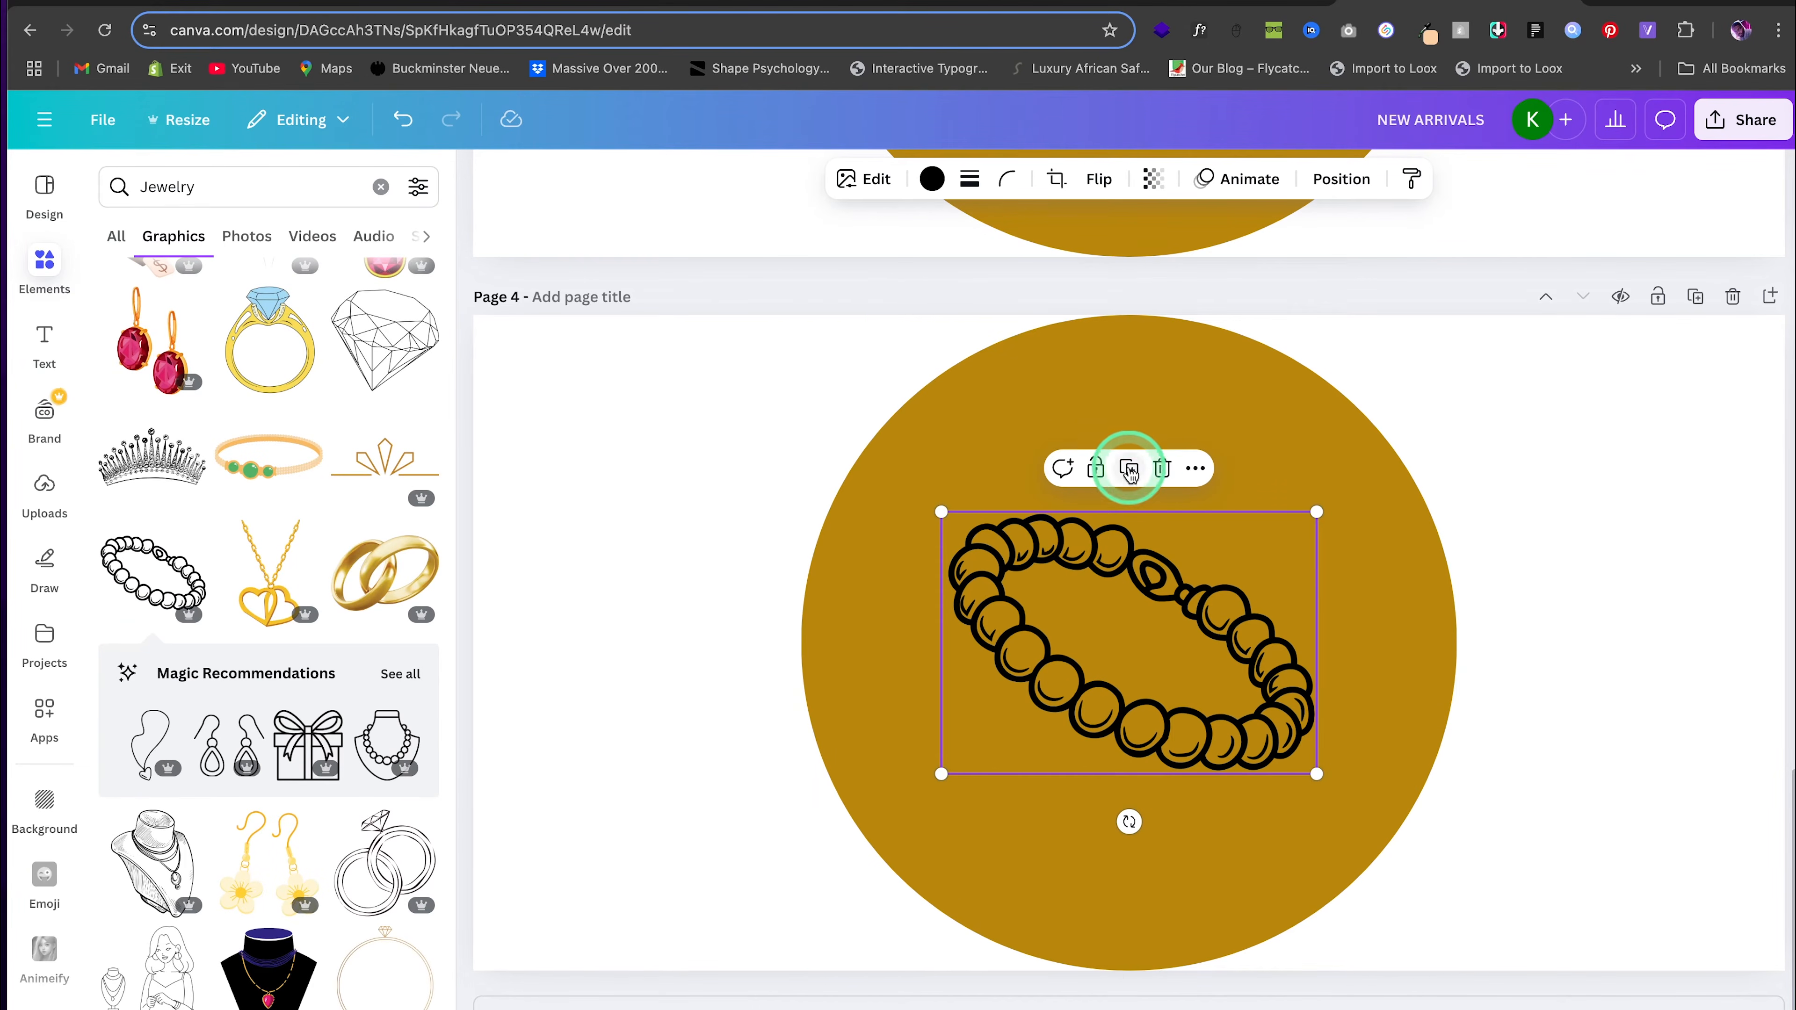
Recolor the bracelet graphic white, enlarge it slightly and center it inside the gold circle on page 4
click(929, 181)
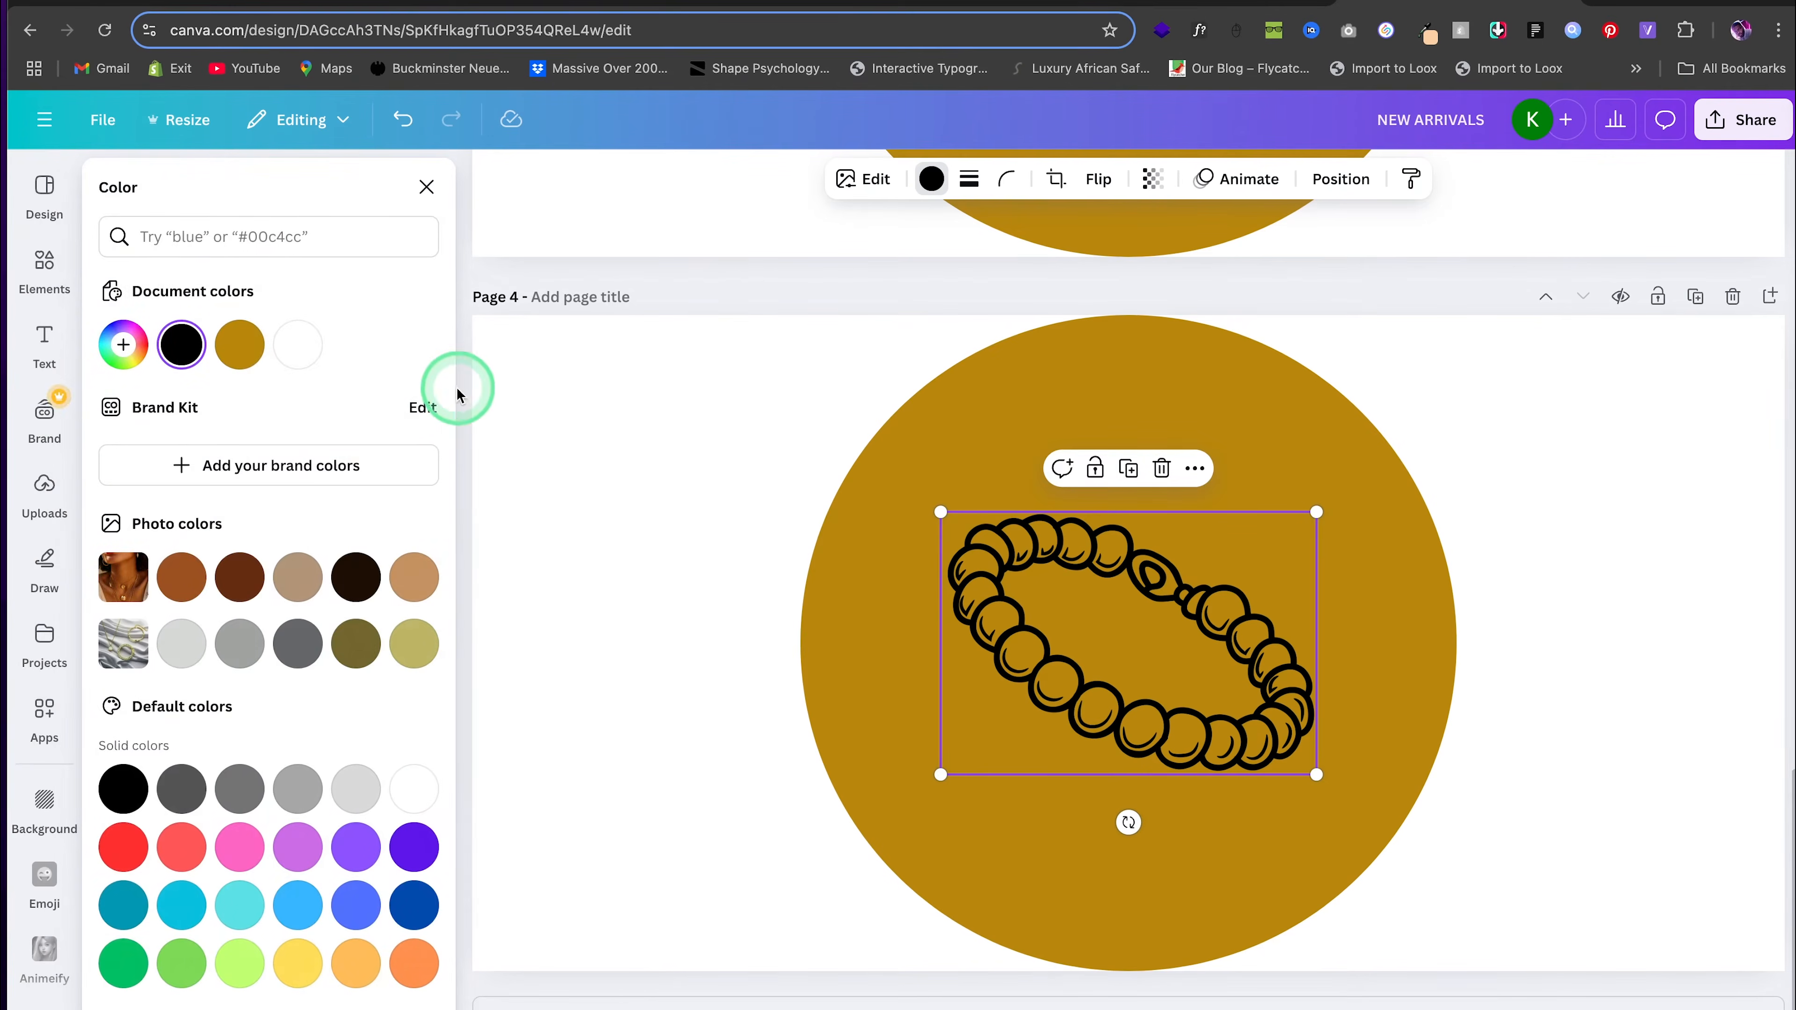
click(296, 345)
drag(1317, 507, 1352, 486)
drag(952, 774, 912, 803)
mouse_move(1054, 696)
mouse_down()
mouse_move(1092, 692)
mouse_move(1060, 696)
mouse_up()
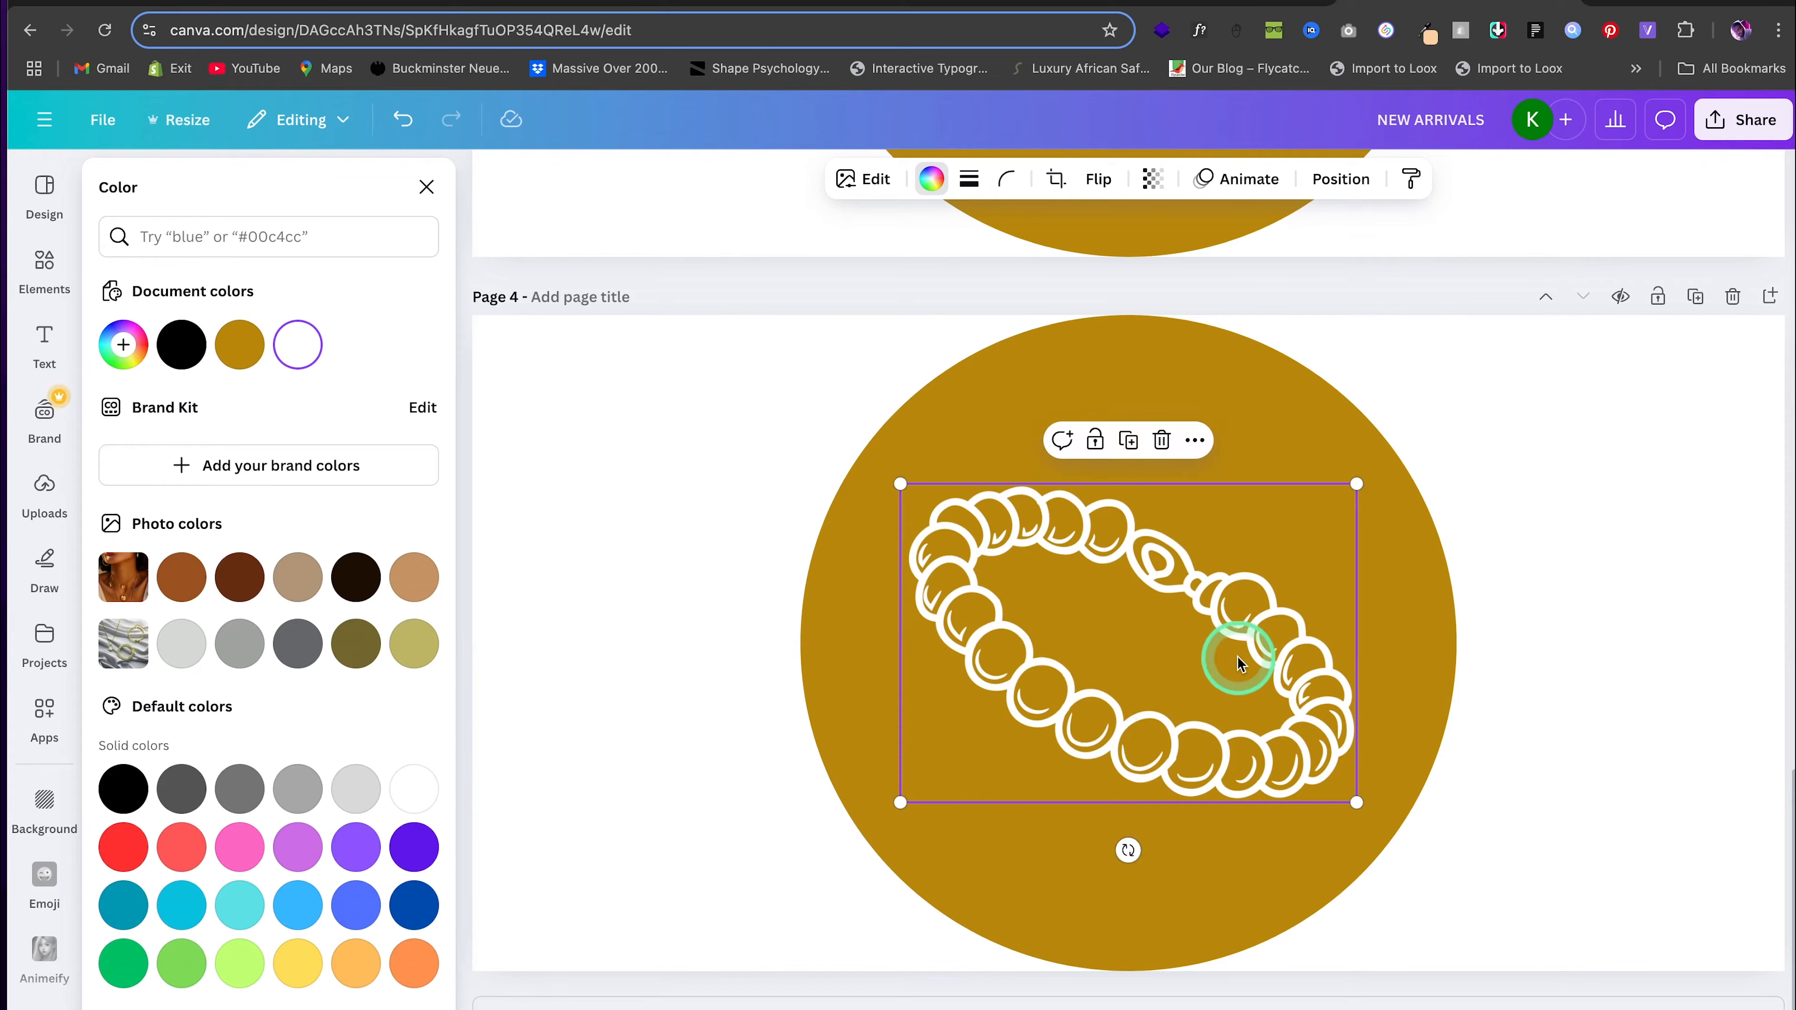
Duplicate page 4 and delete both the bracelet and the gold circle from the copy, leaving page 5 blank
scroll(1249, 644, up, 10)
scroll(1248, 645, up, 10)
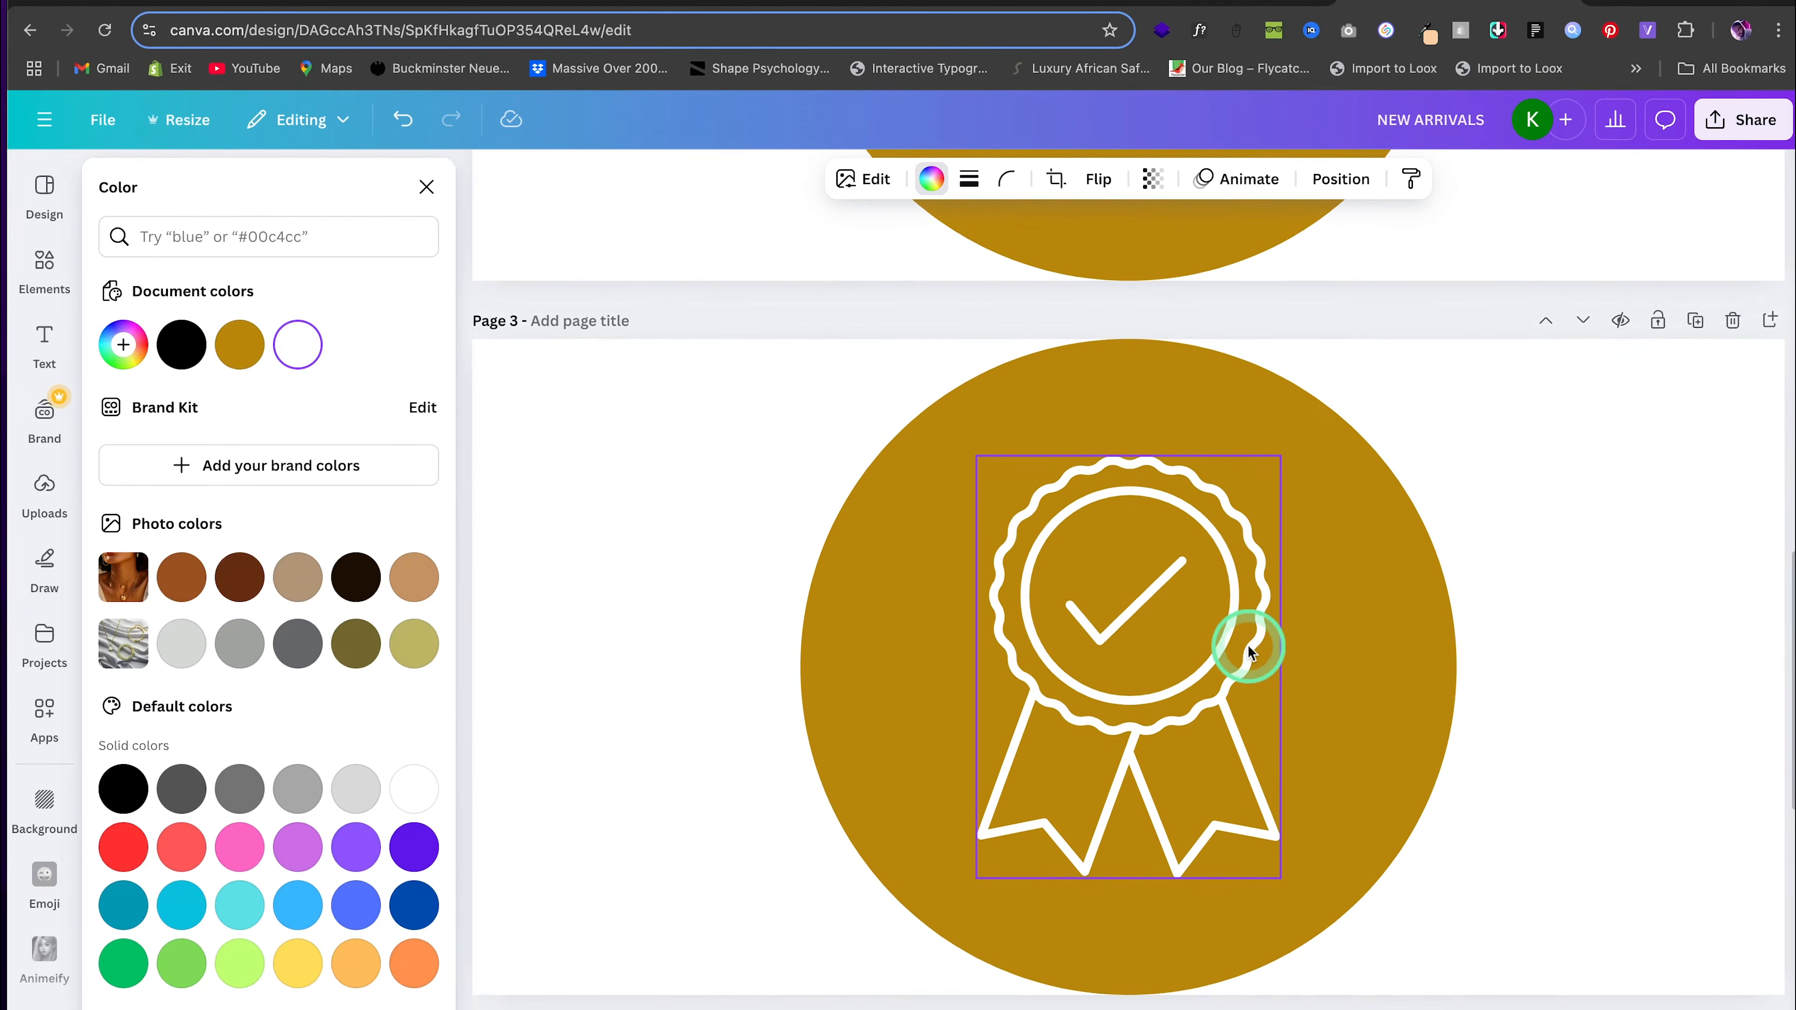
scroll(1247, 643, down, 8)
scroll(1247, 643, down, 8)
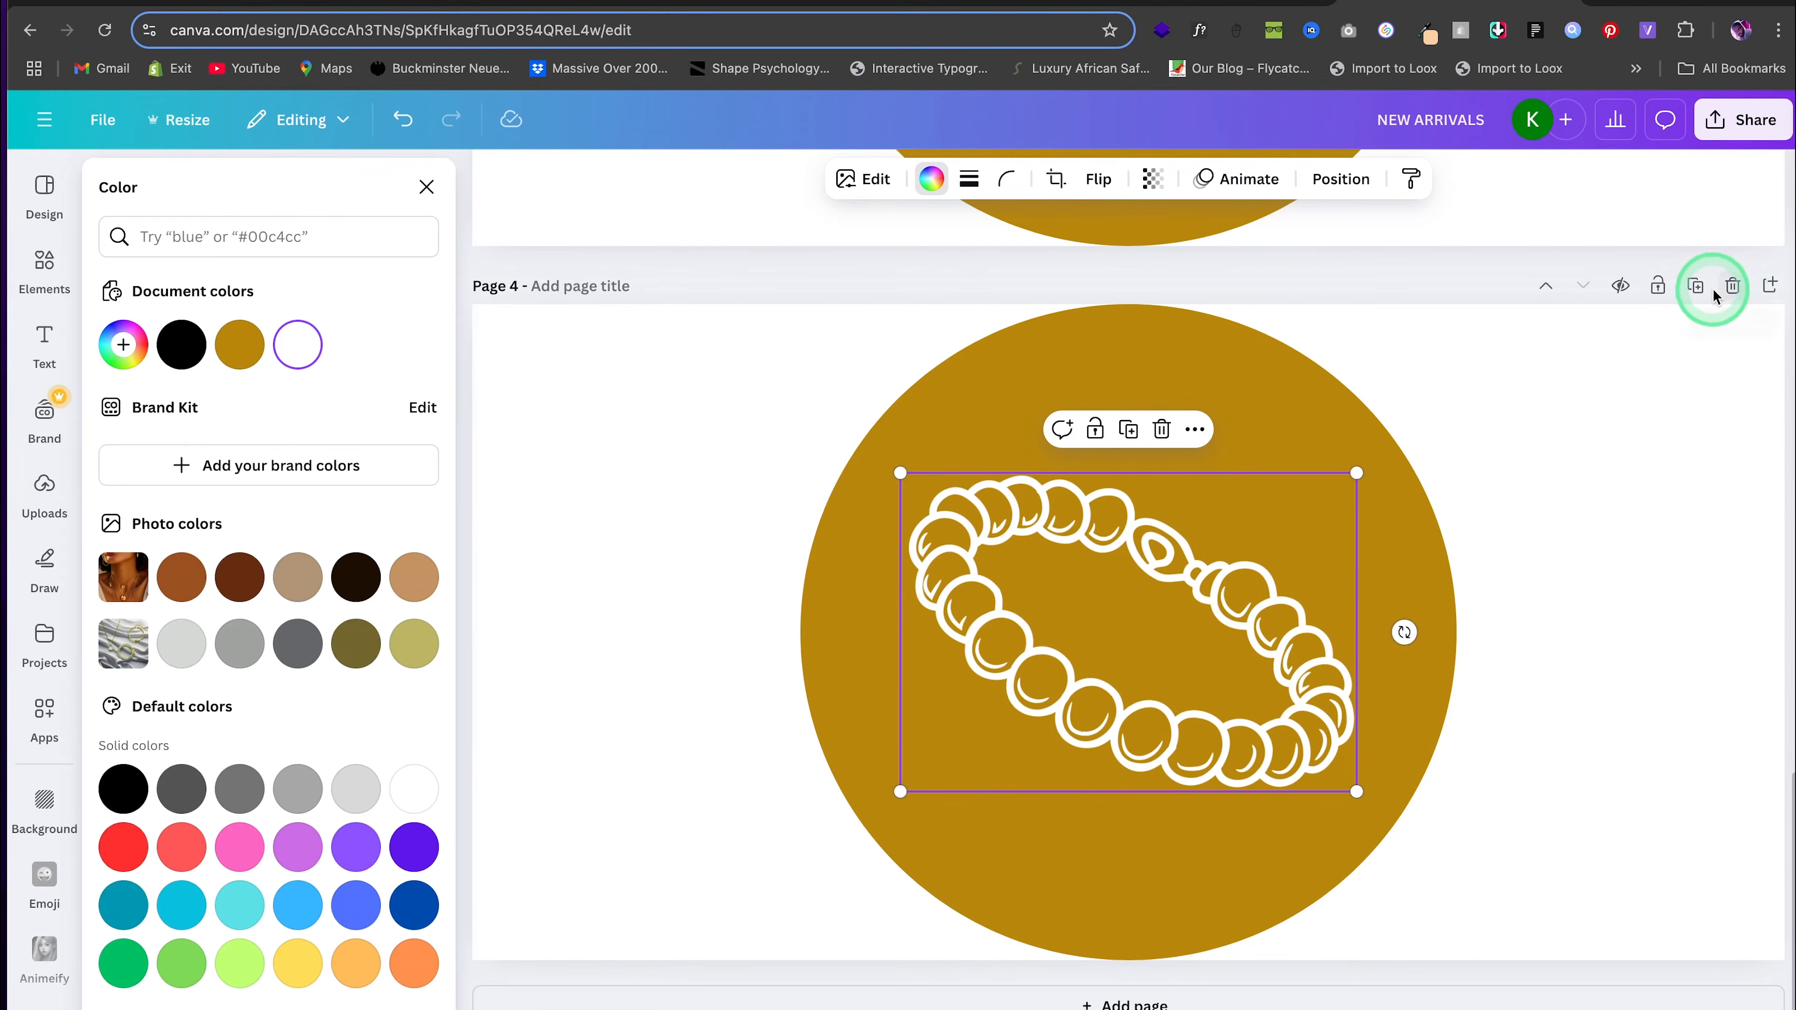
click(1696, 286)
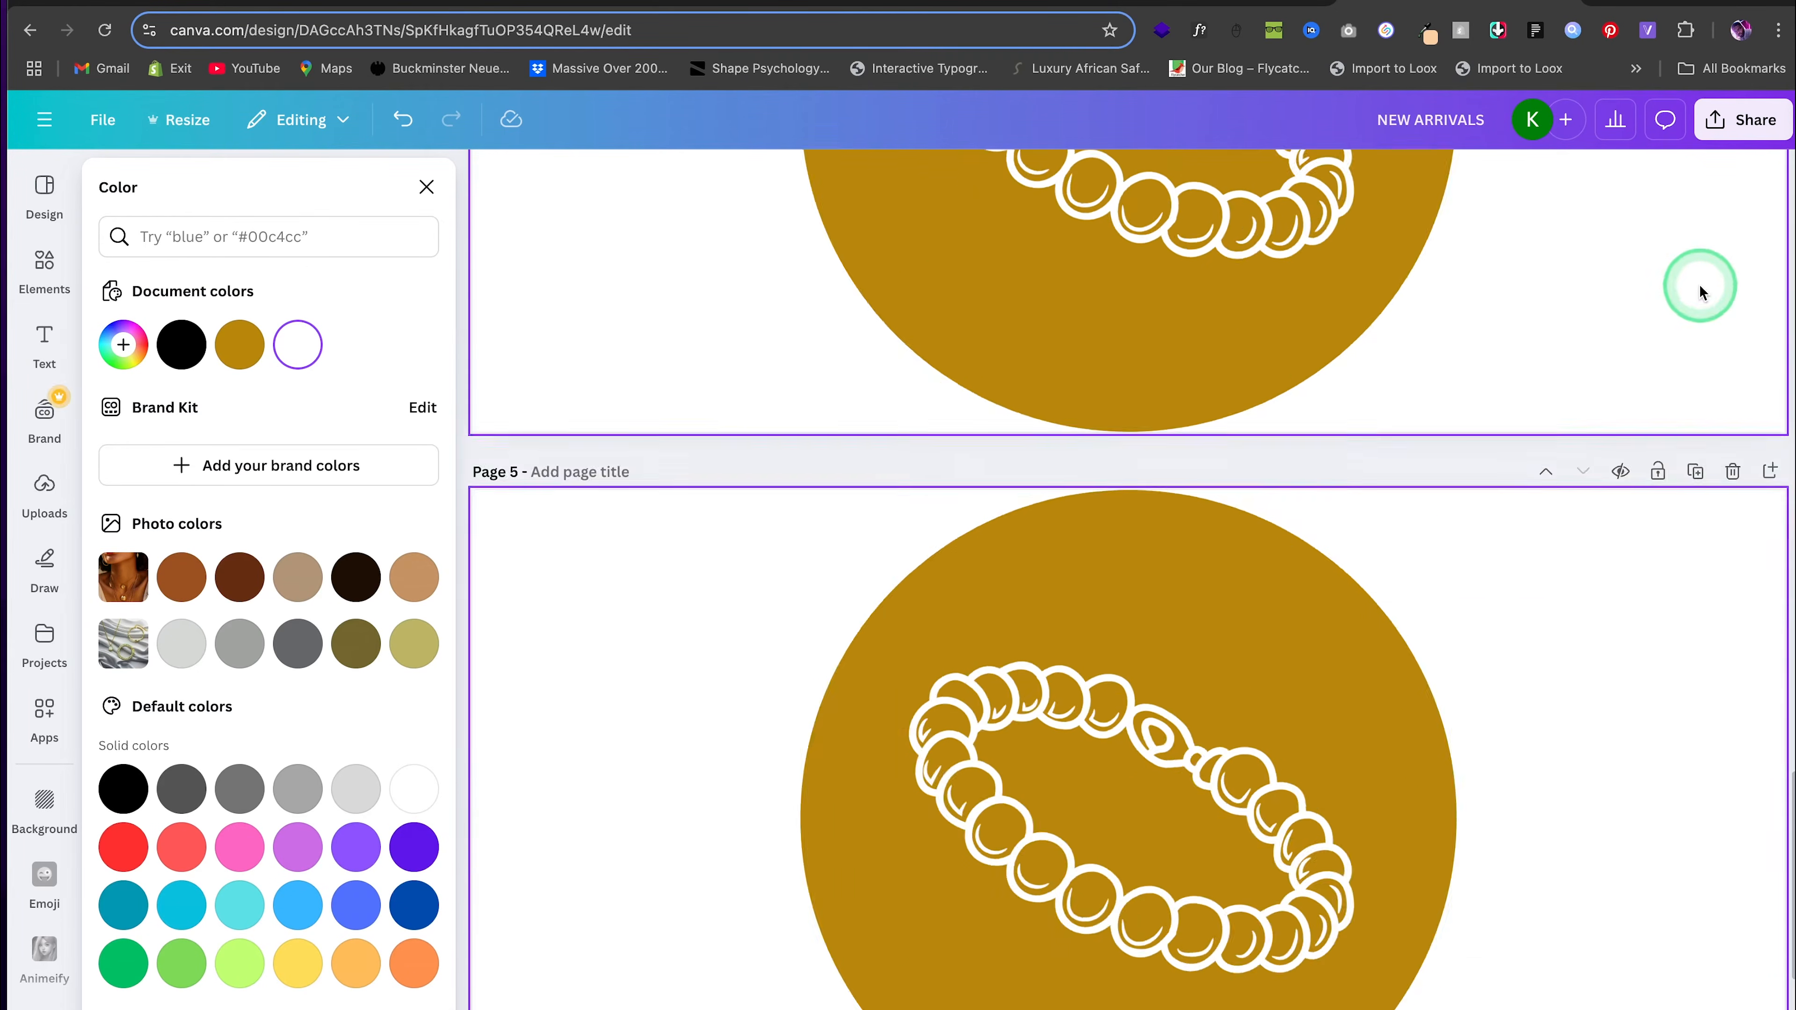
click(1173, 523)
click(1172, 612)
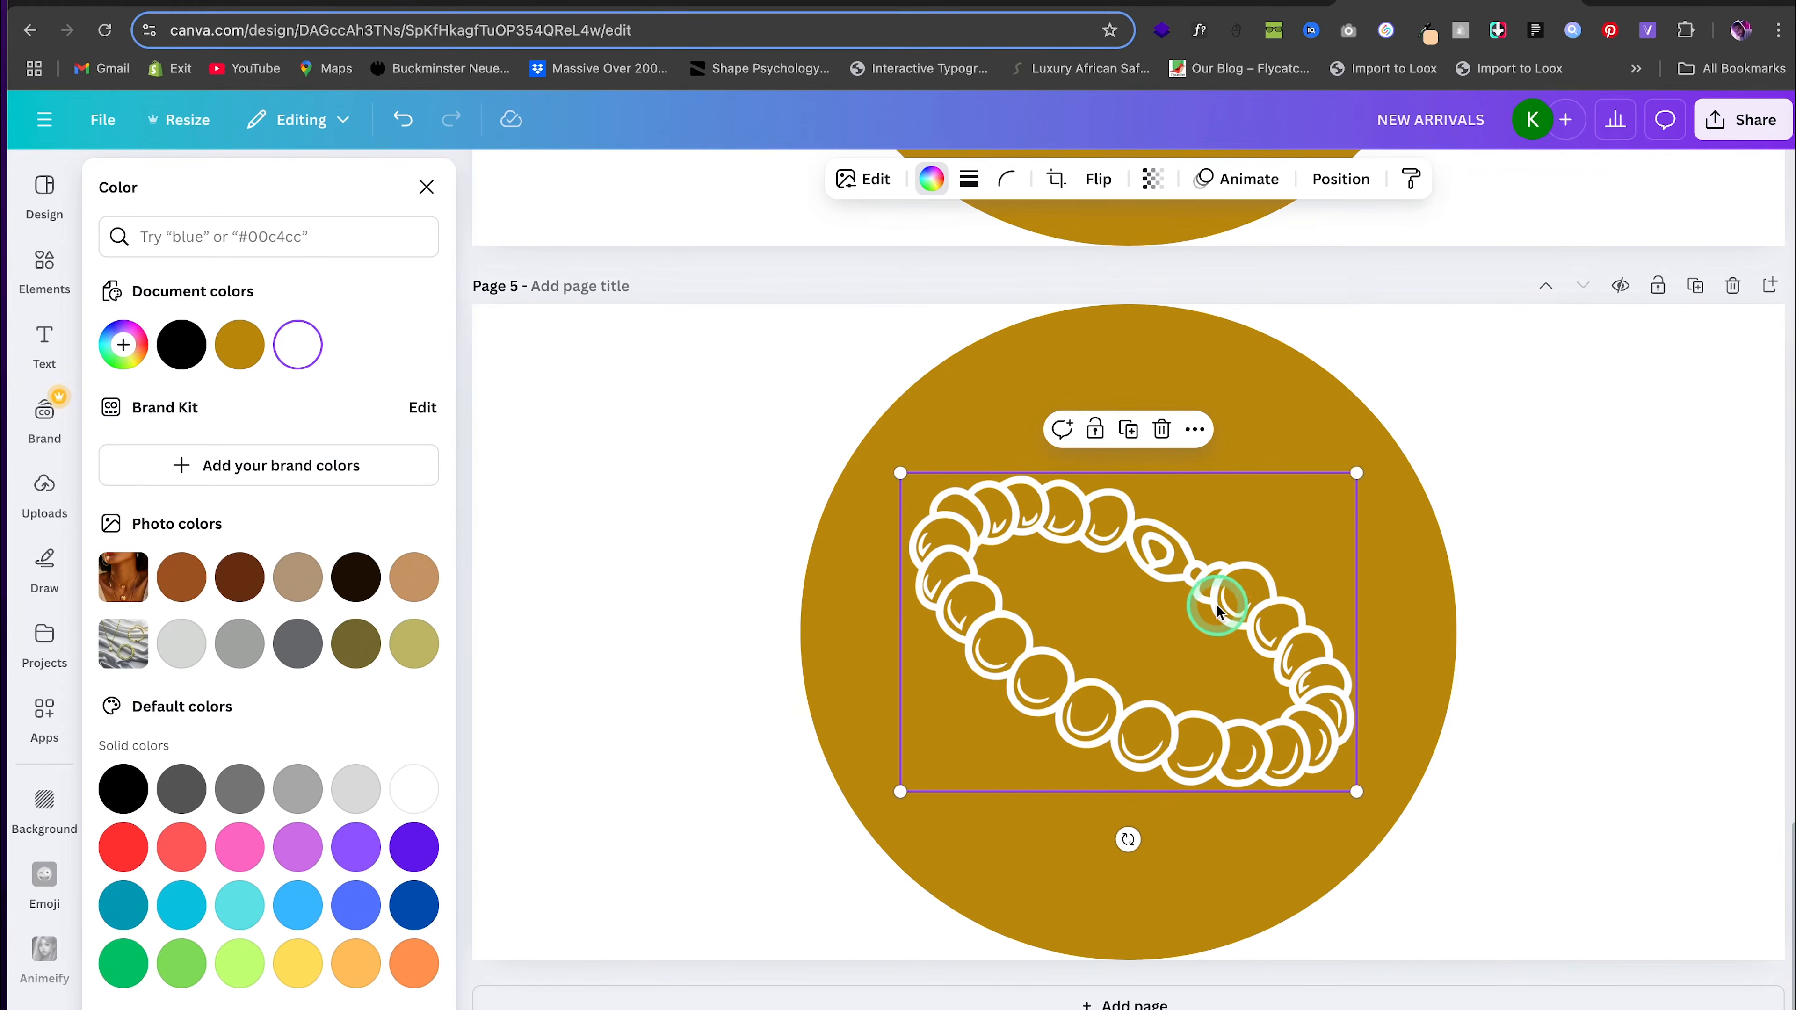
drag(1618, 579, 1034, 603)
key(BackSpace)
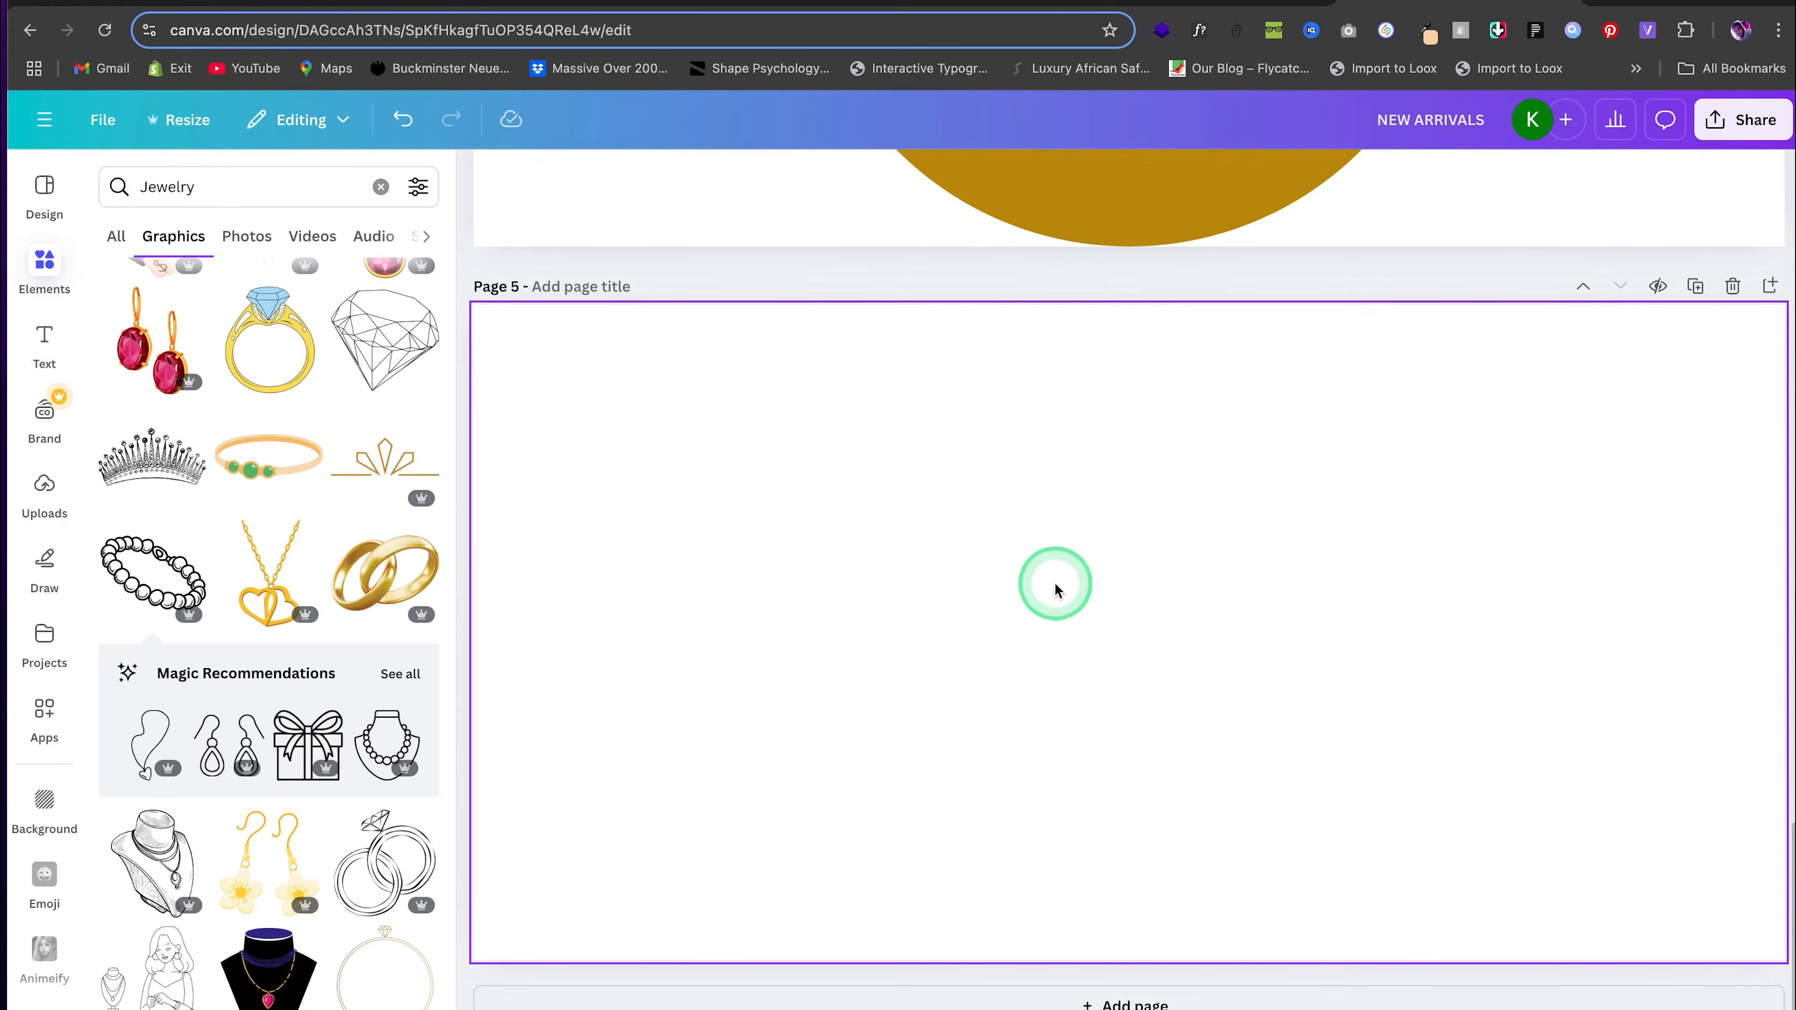
Search the elements for "star icon", add the solid black rounded star to page 5 and shrink it
click(380, 186)
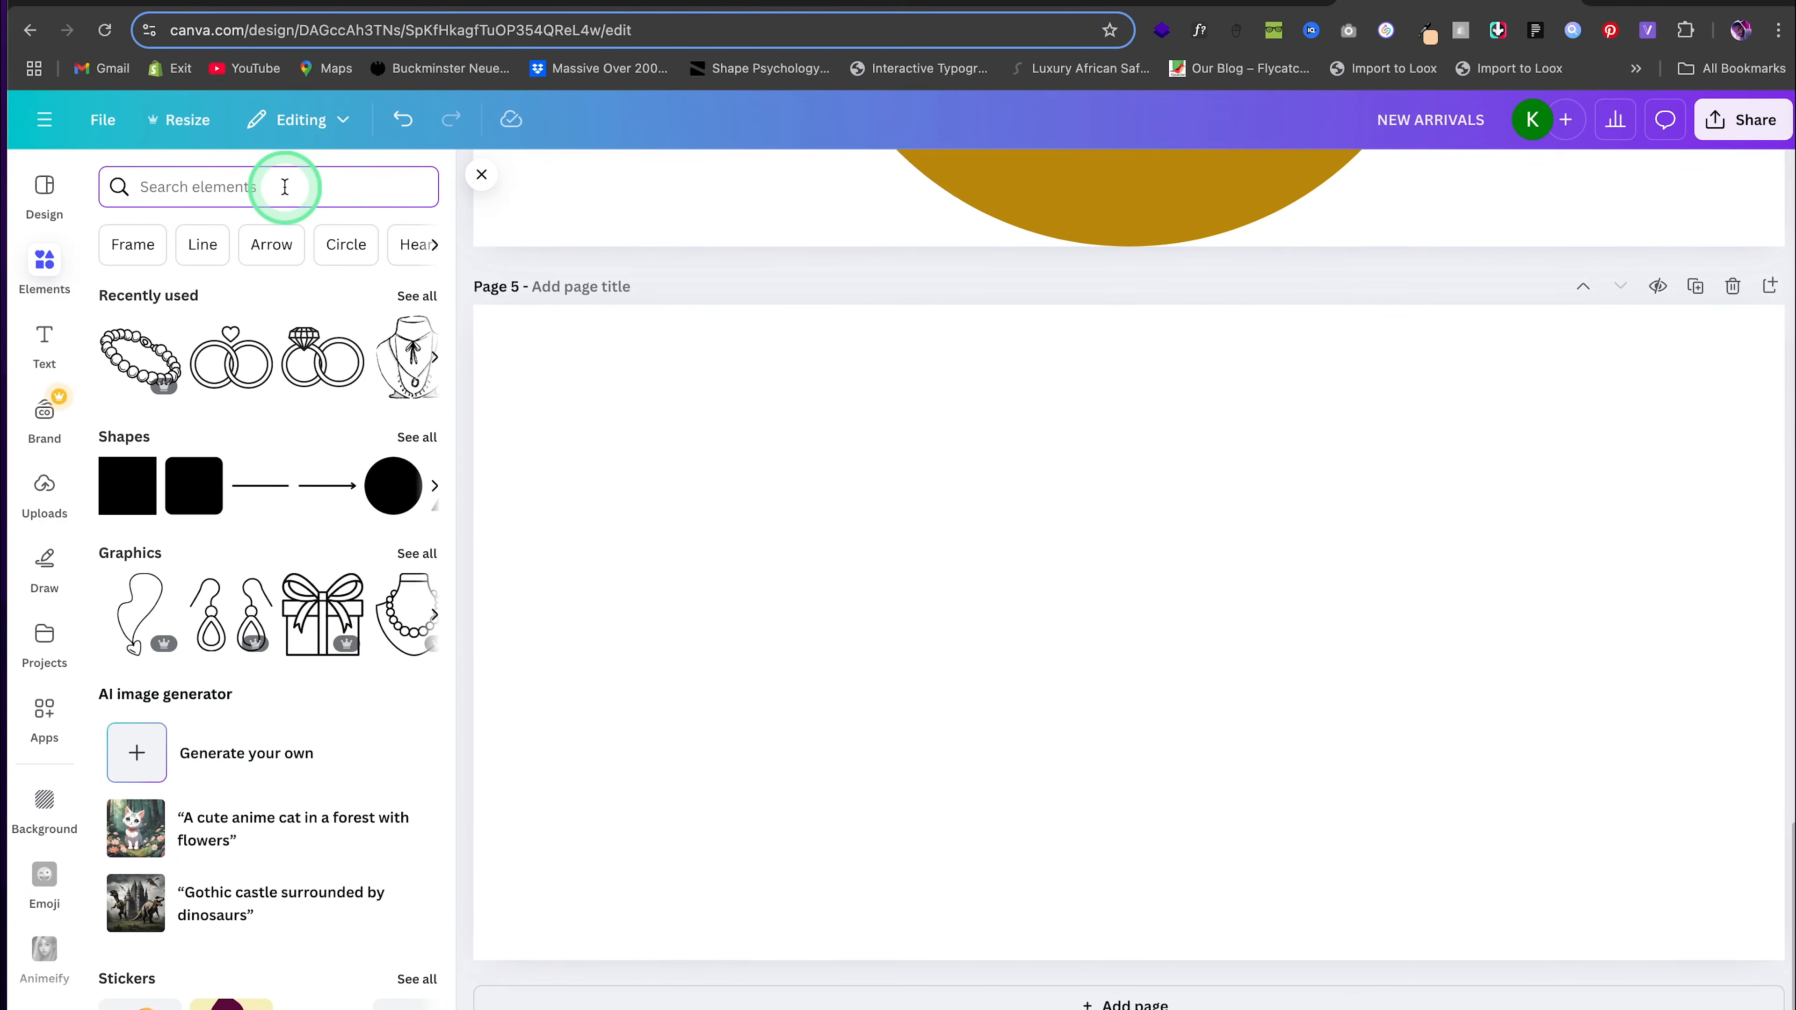
text(STar)
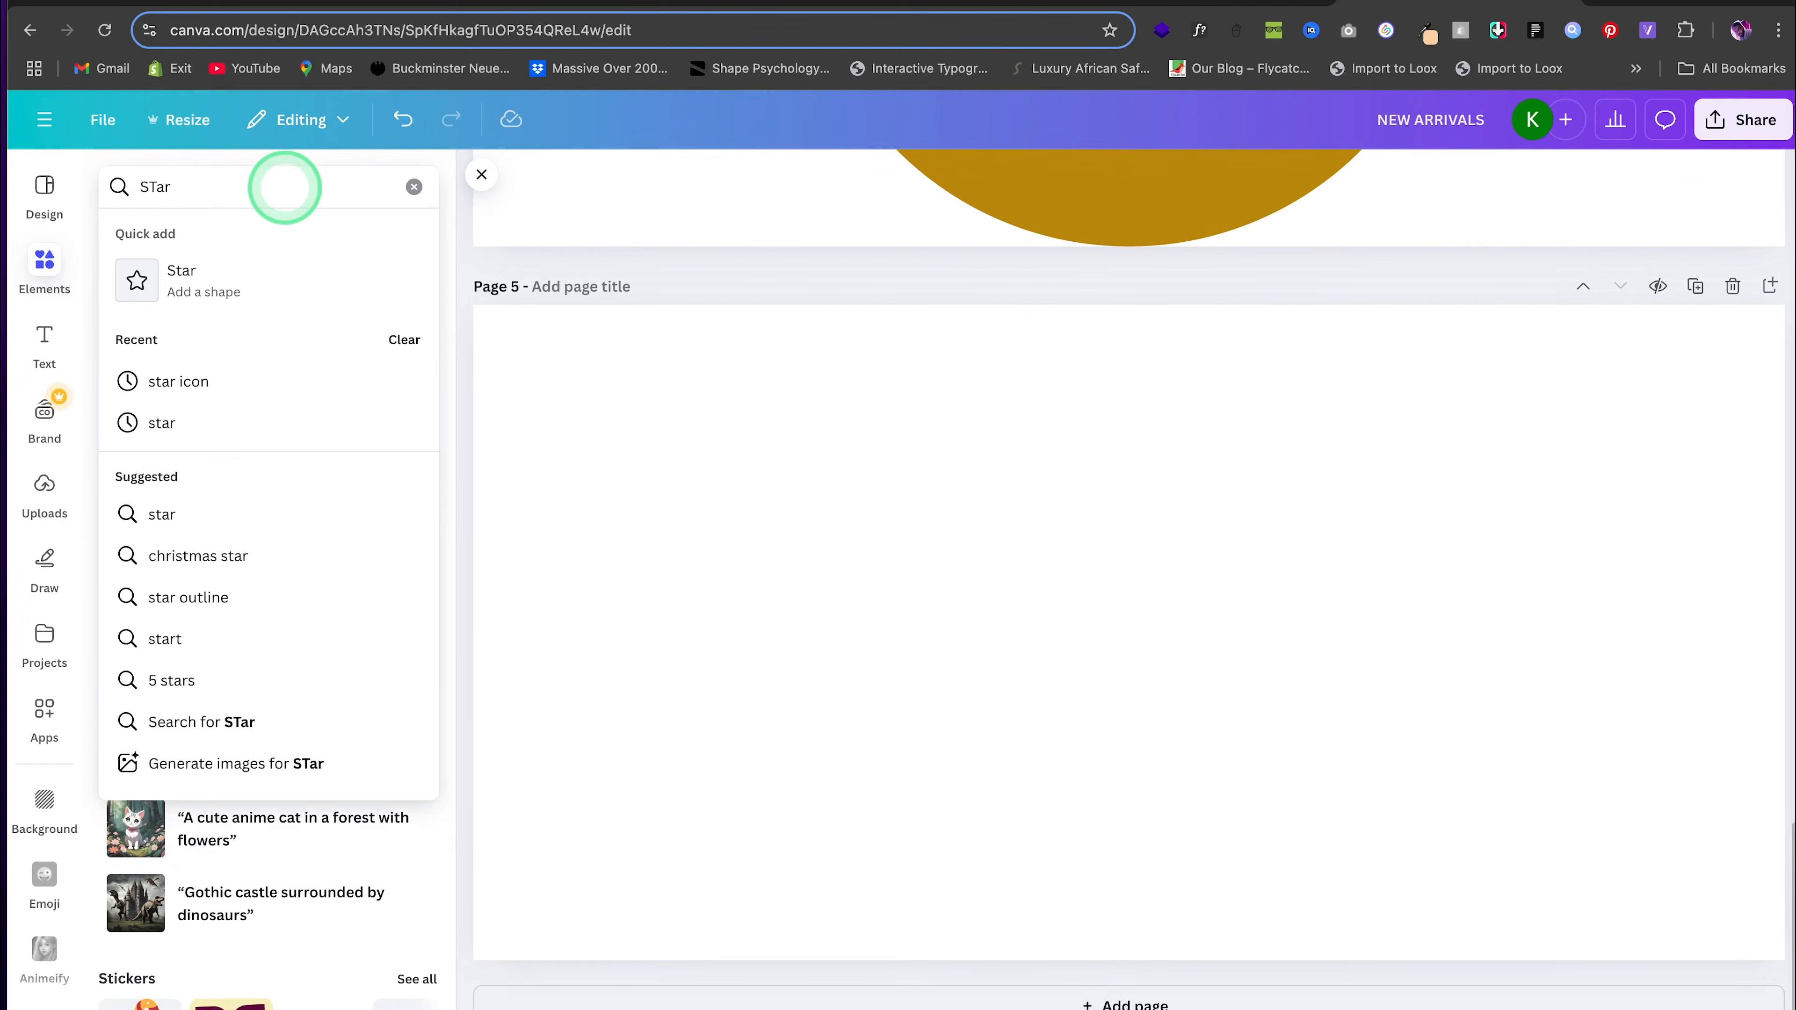
key(BackSpace)
key(BackSpace)
key(BackSpace)
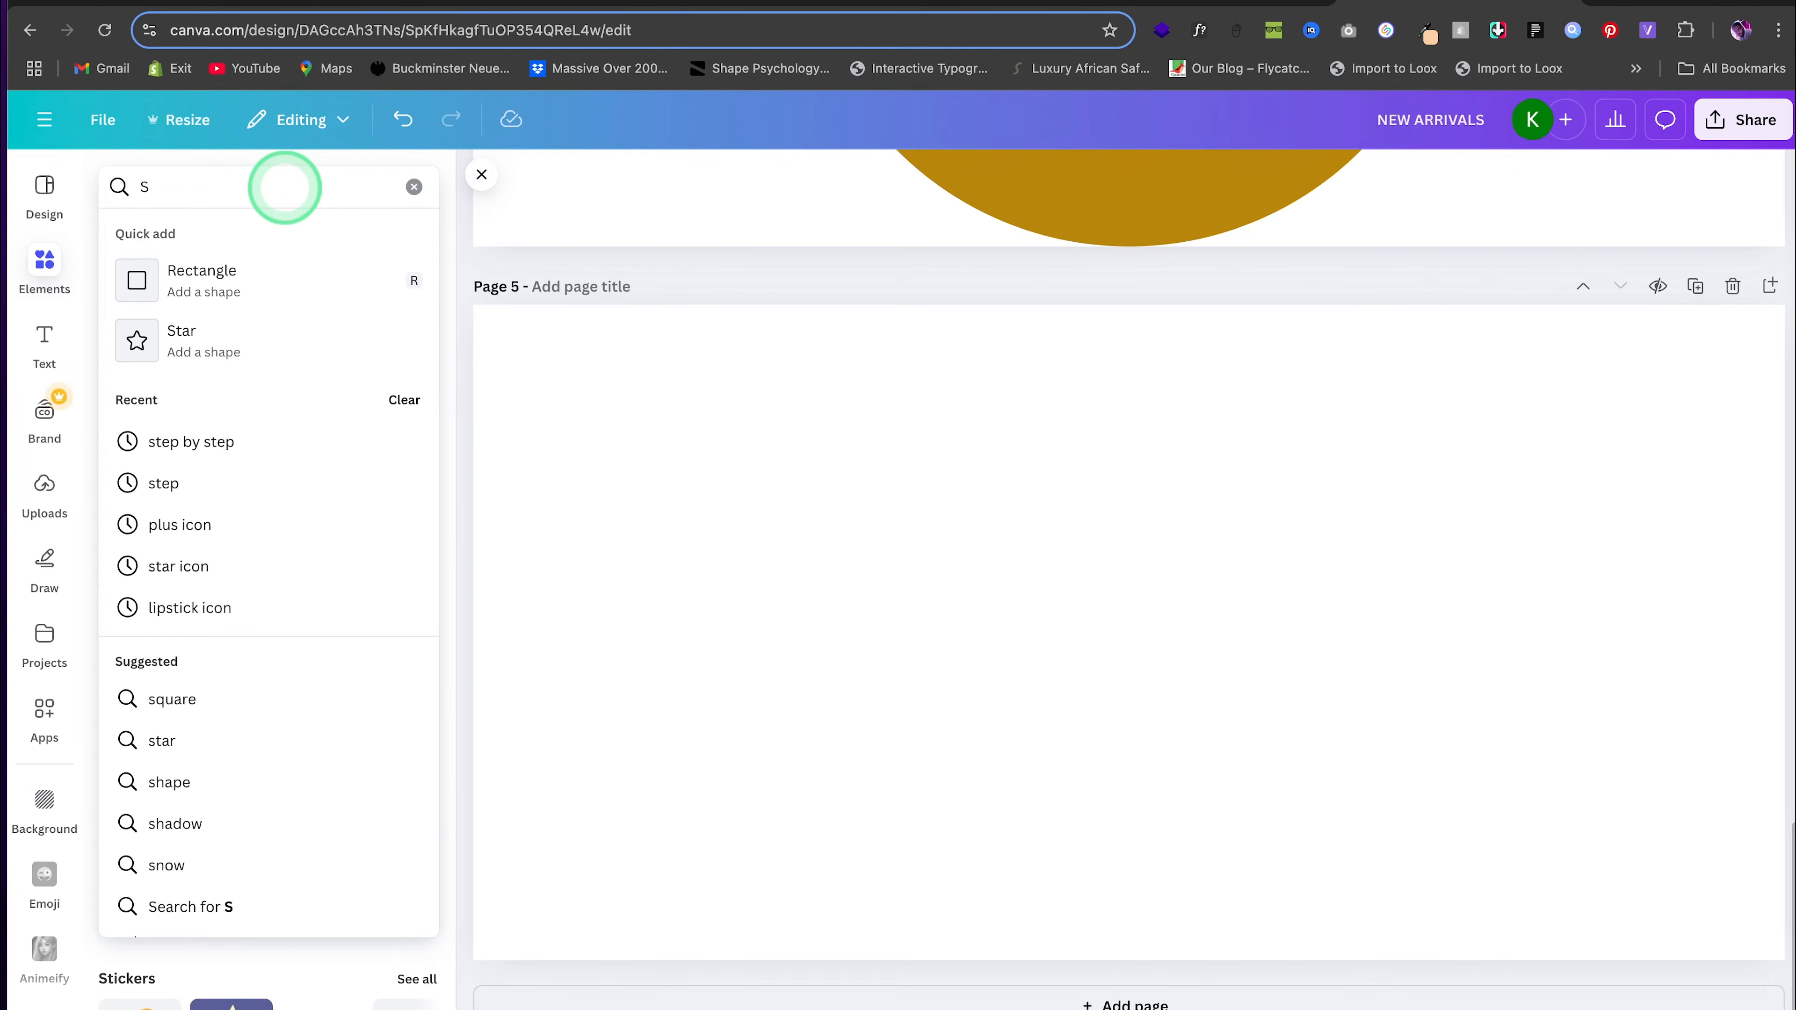
text(tar)
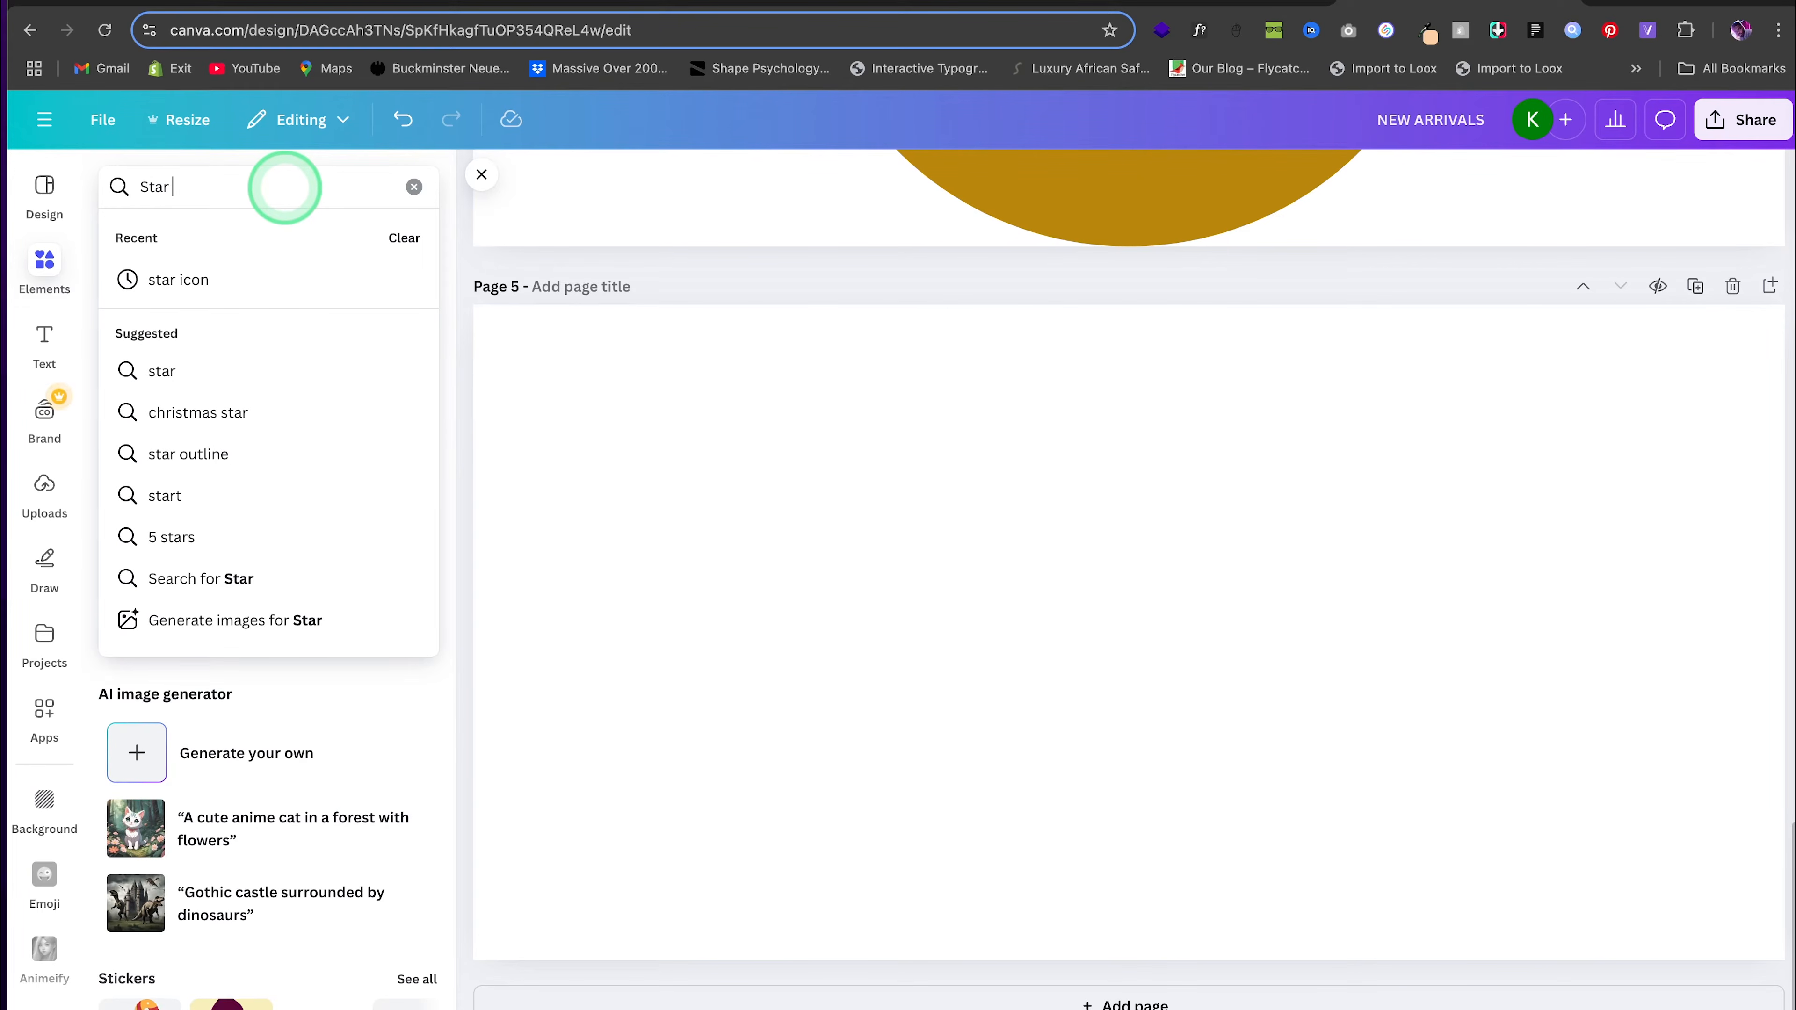
click(244, 286)
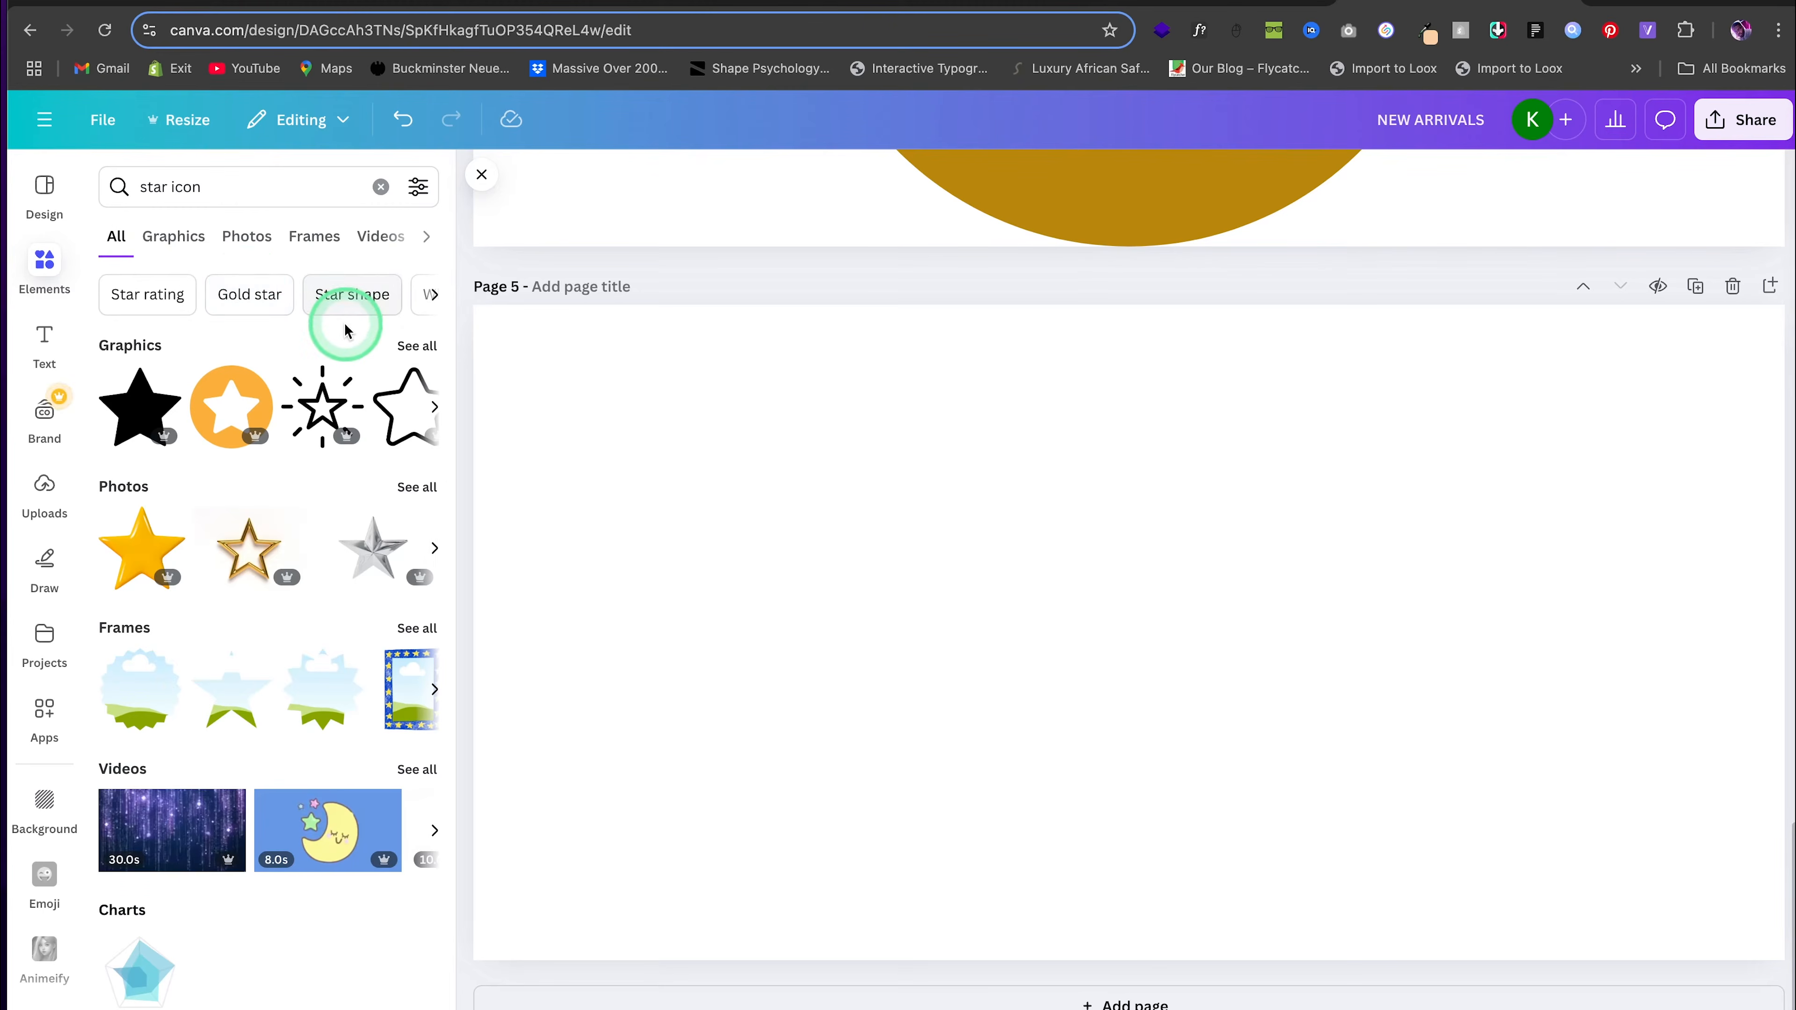
click(416, 345)
scroll(193, 485, down, 3)
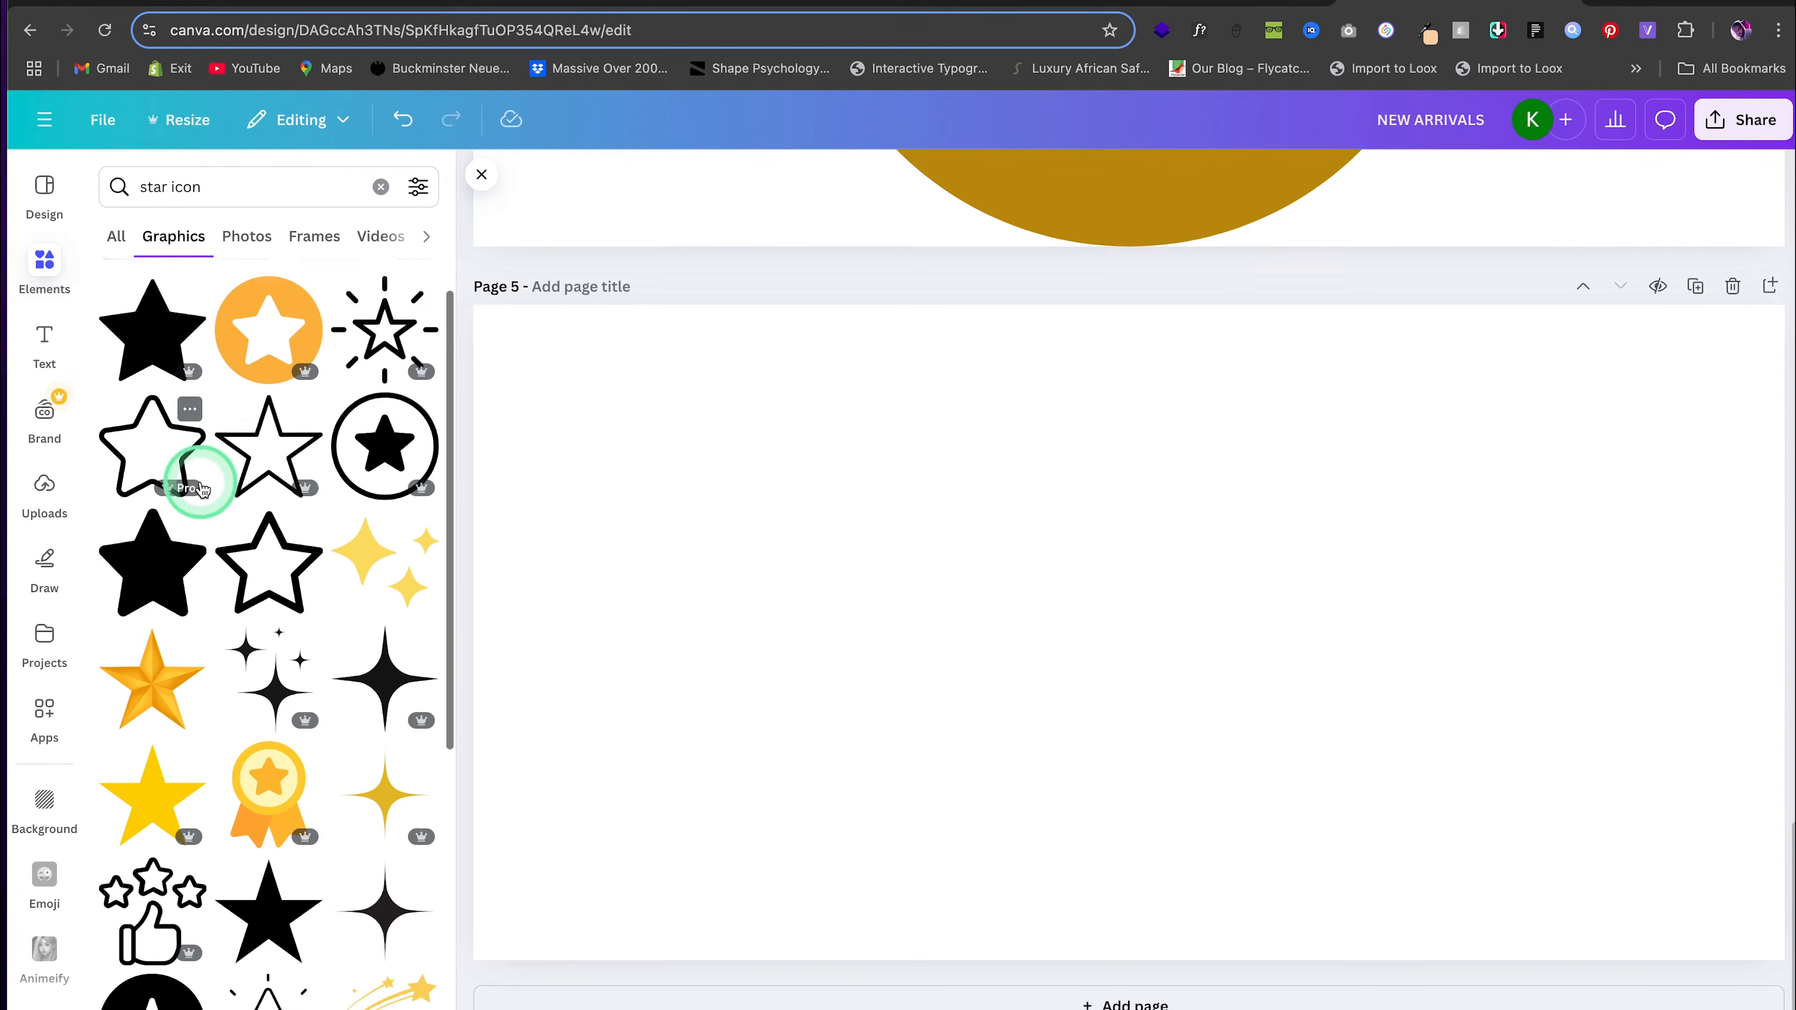
drag(160, 473, 724, 510)
drag(919, 436, 850, 505)
click(774, 625)
Recolor the star with the document's gold and duplicate it into a side-by-side row of five across page 5
click(926, 182)
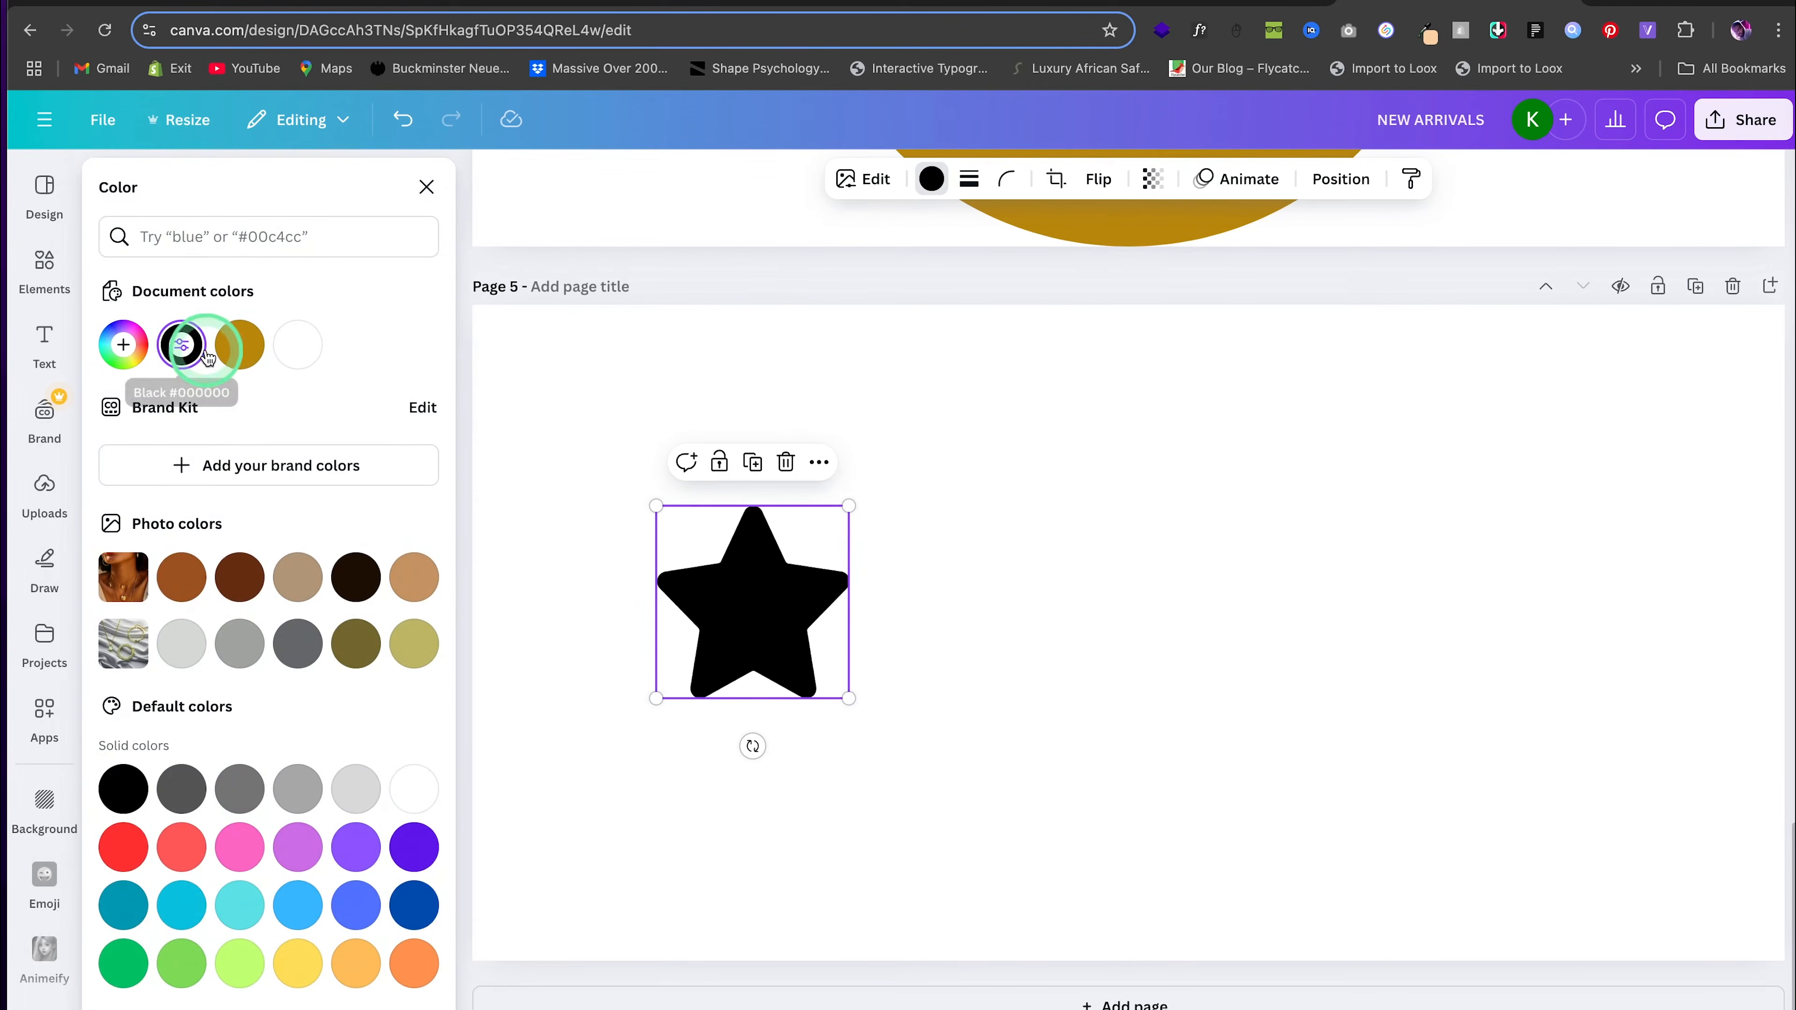
click(239, 345)
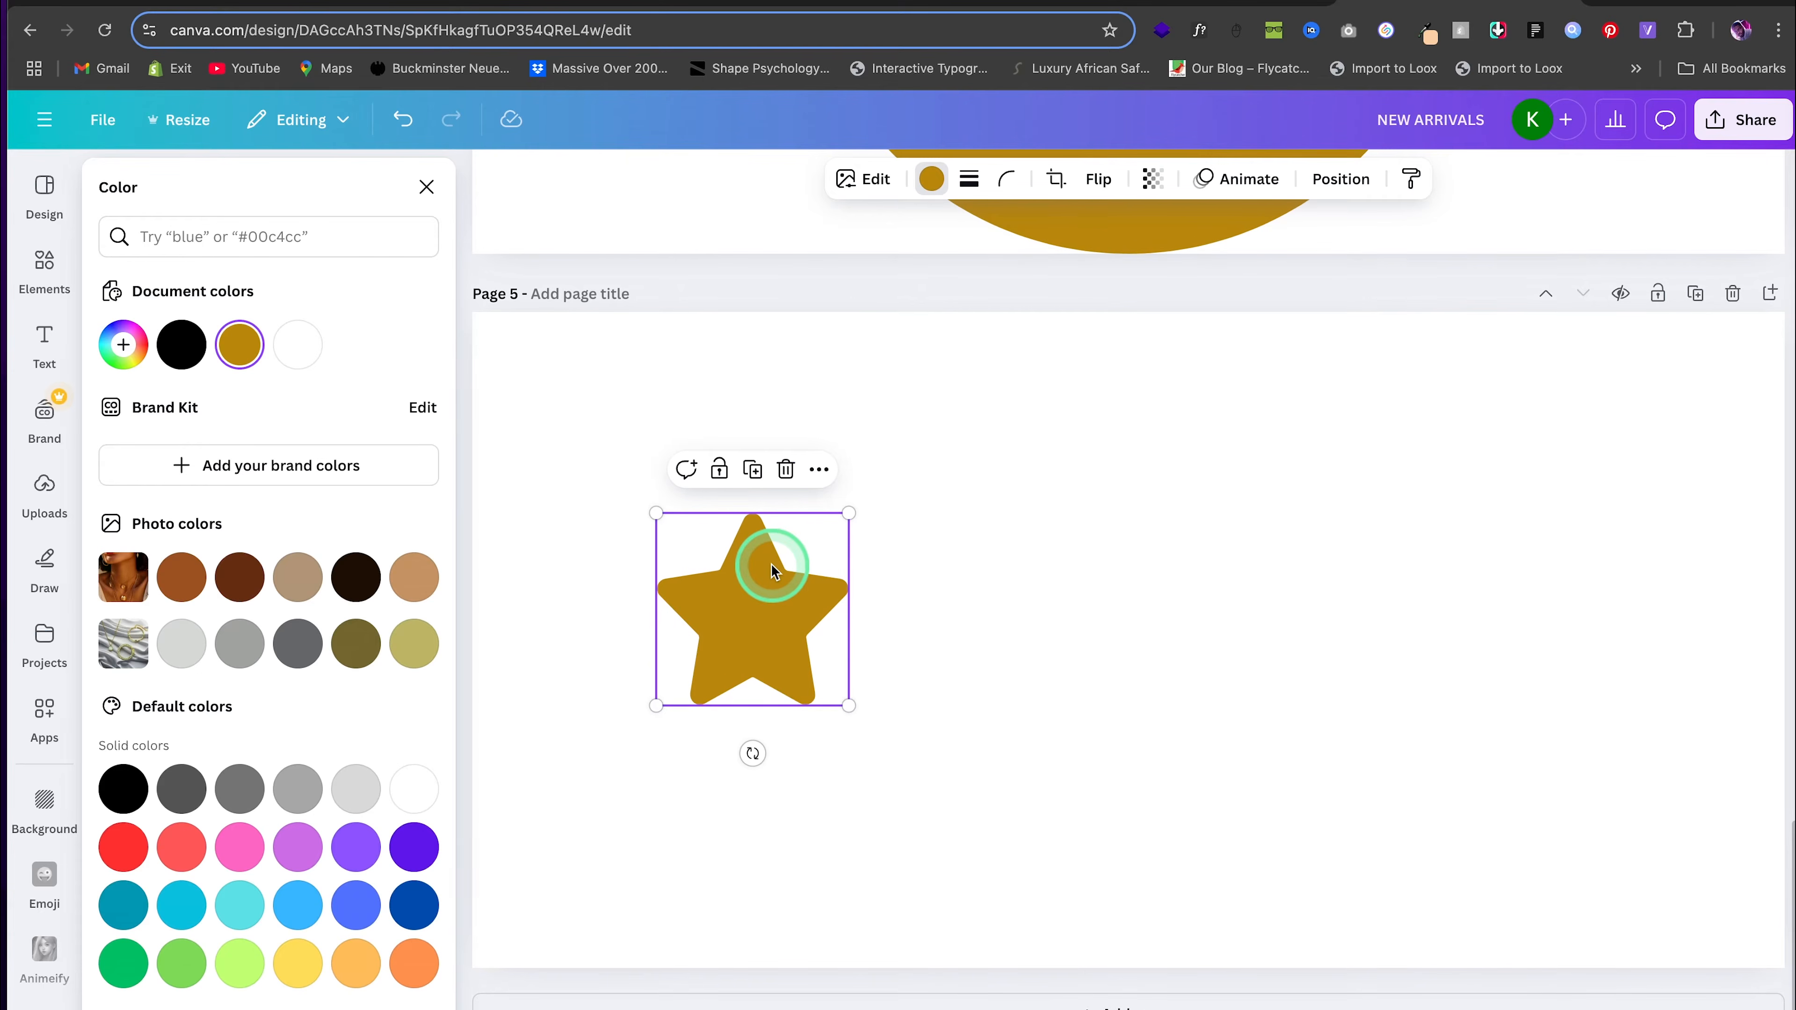
drag(770, 563, 1533, 613)
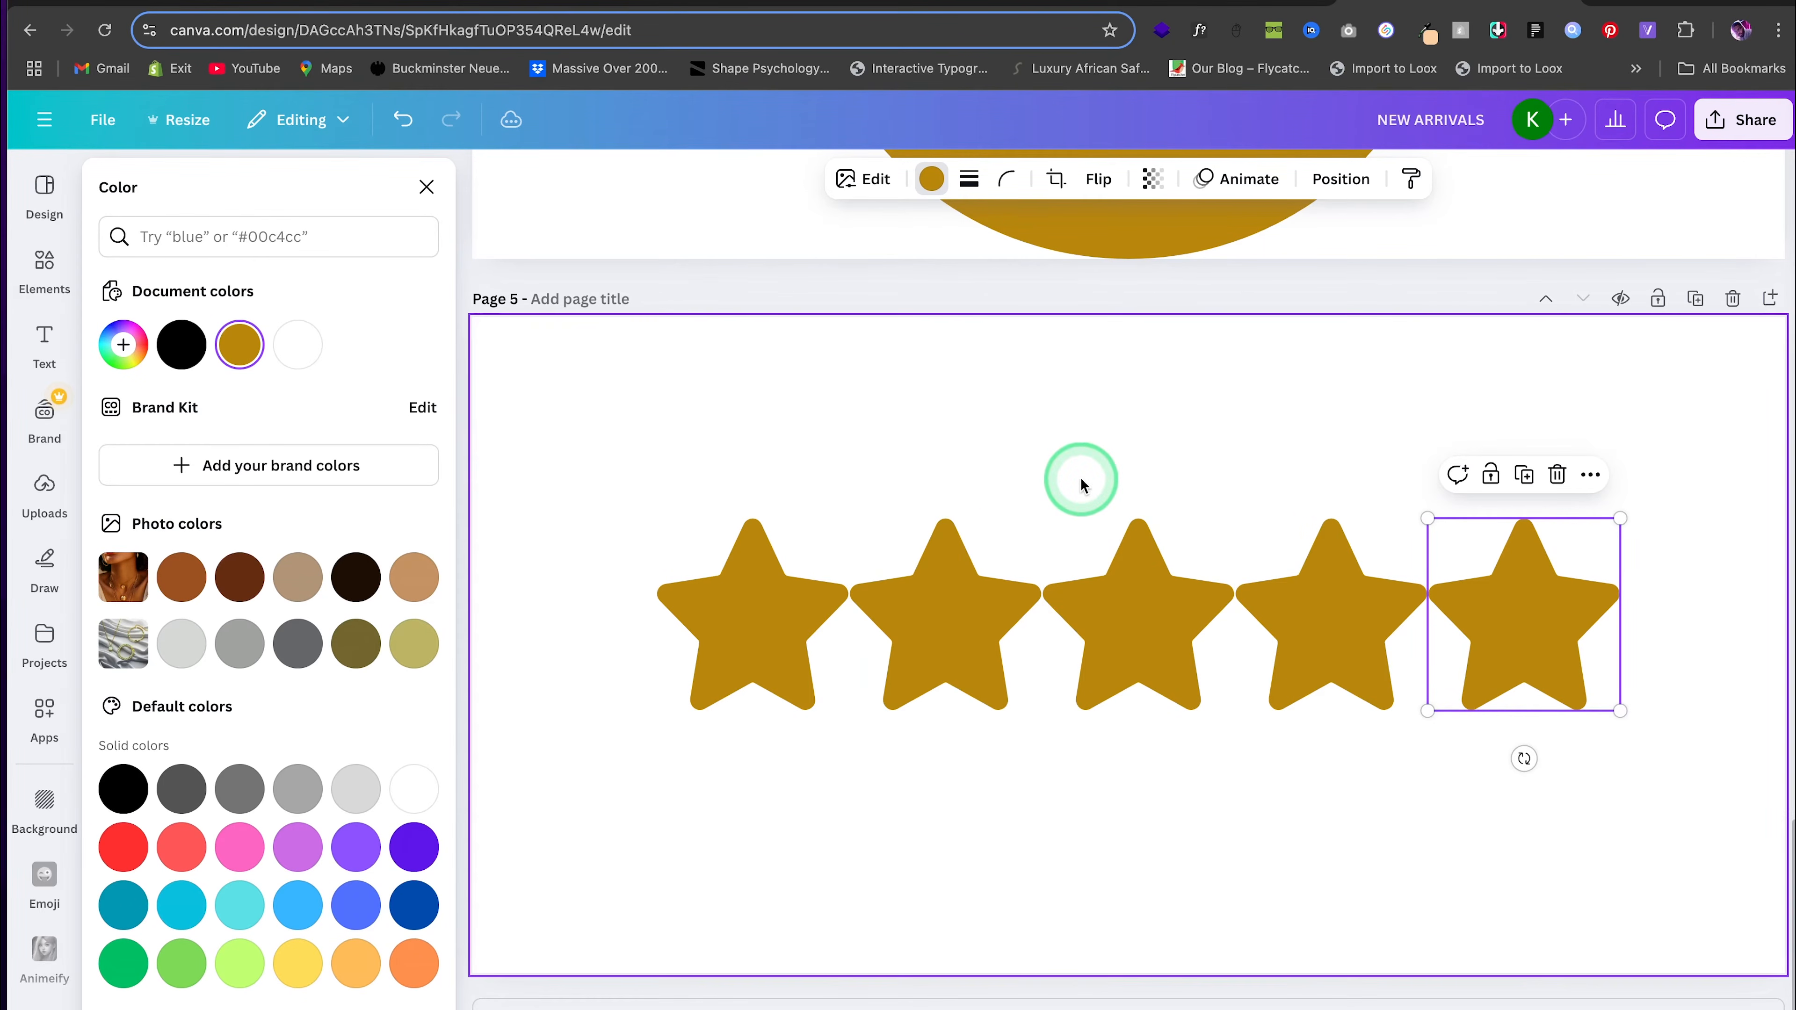
scroll(834, 493, down, 1)
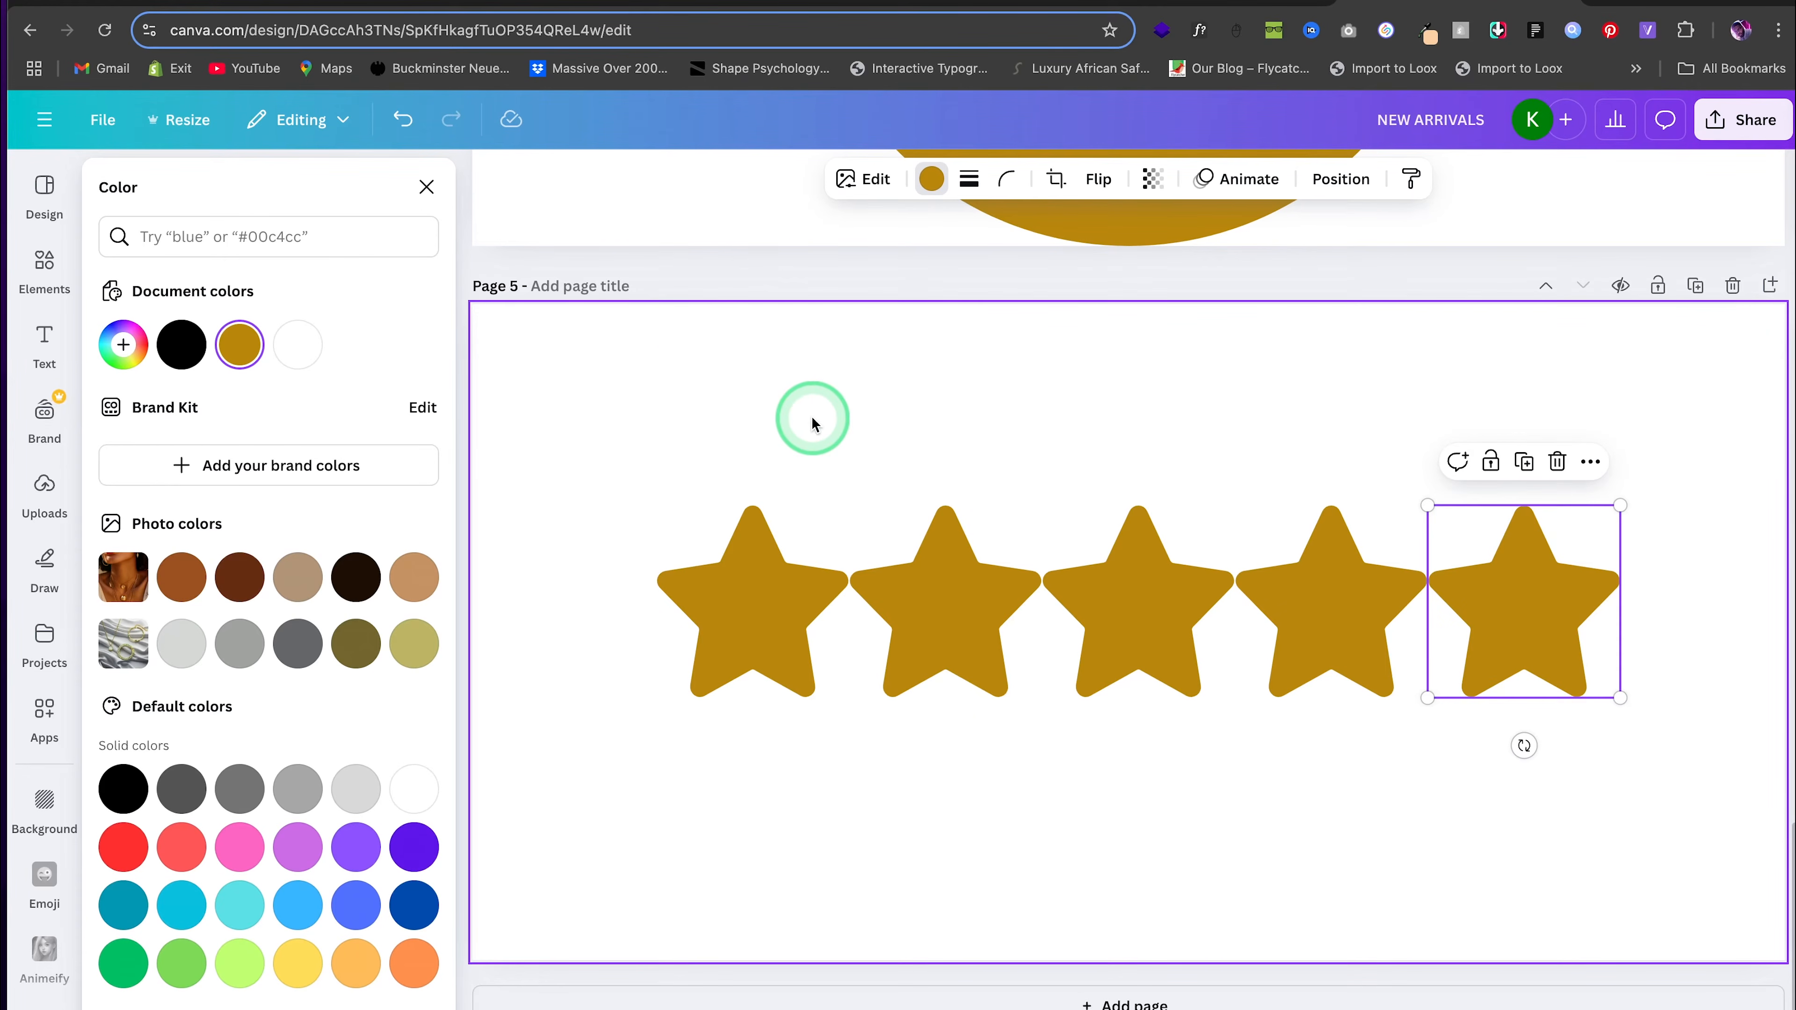
Set up a PNG download of the design, clearing the all-pages selection and choosing pages 2 and 3
scroll(805, 422, up, 20)
scroll(791, 421, up, 6)
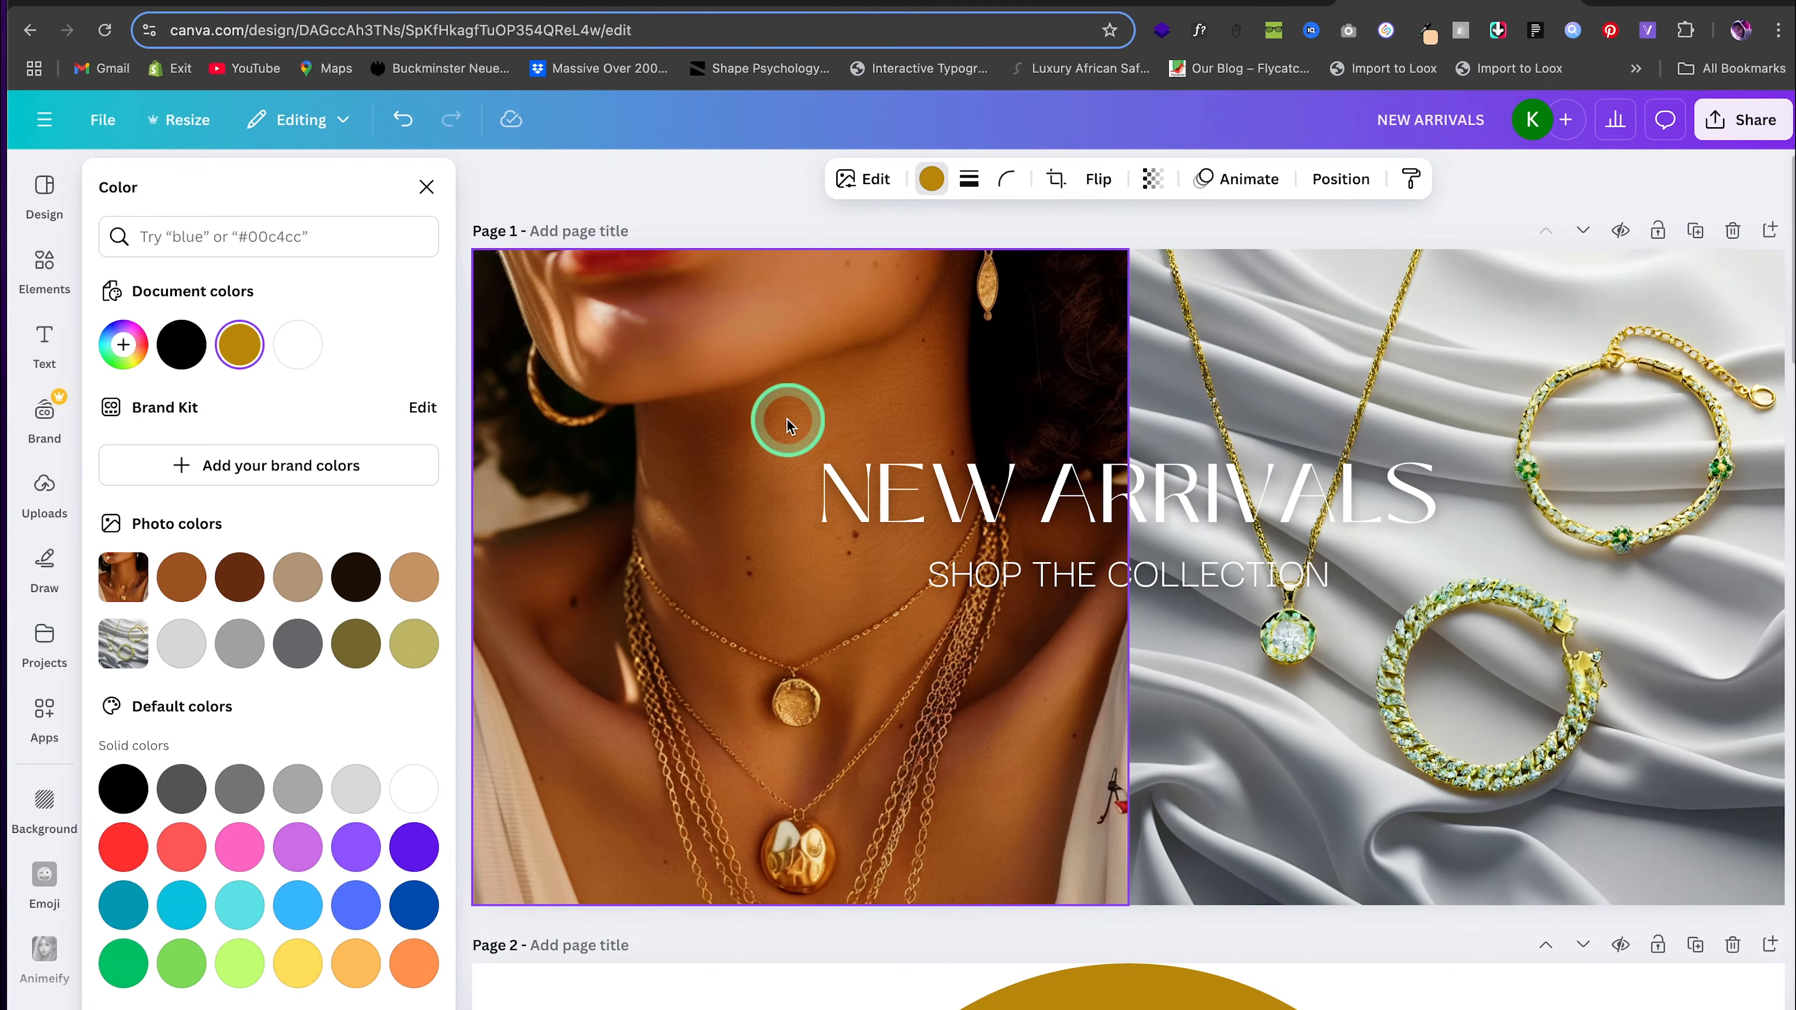
click(1729, 120)
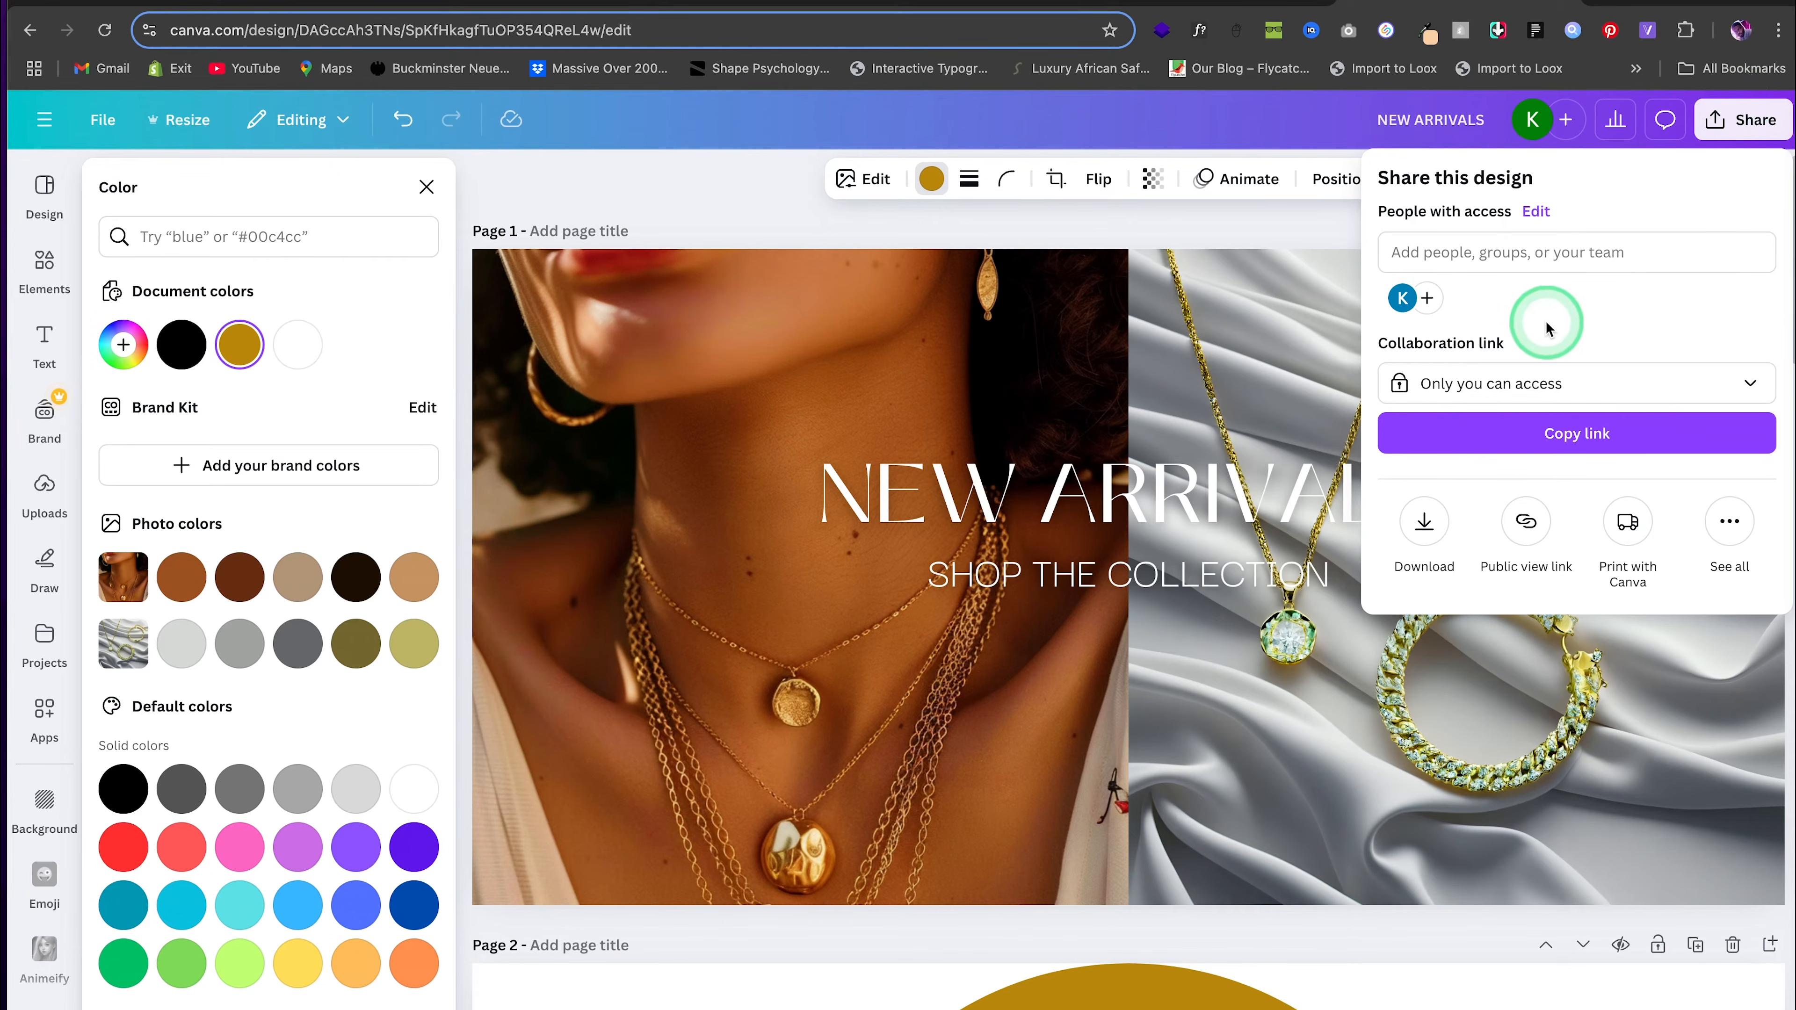
click(1426, 527)
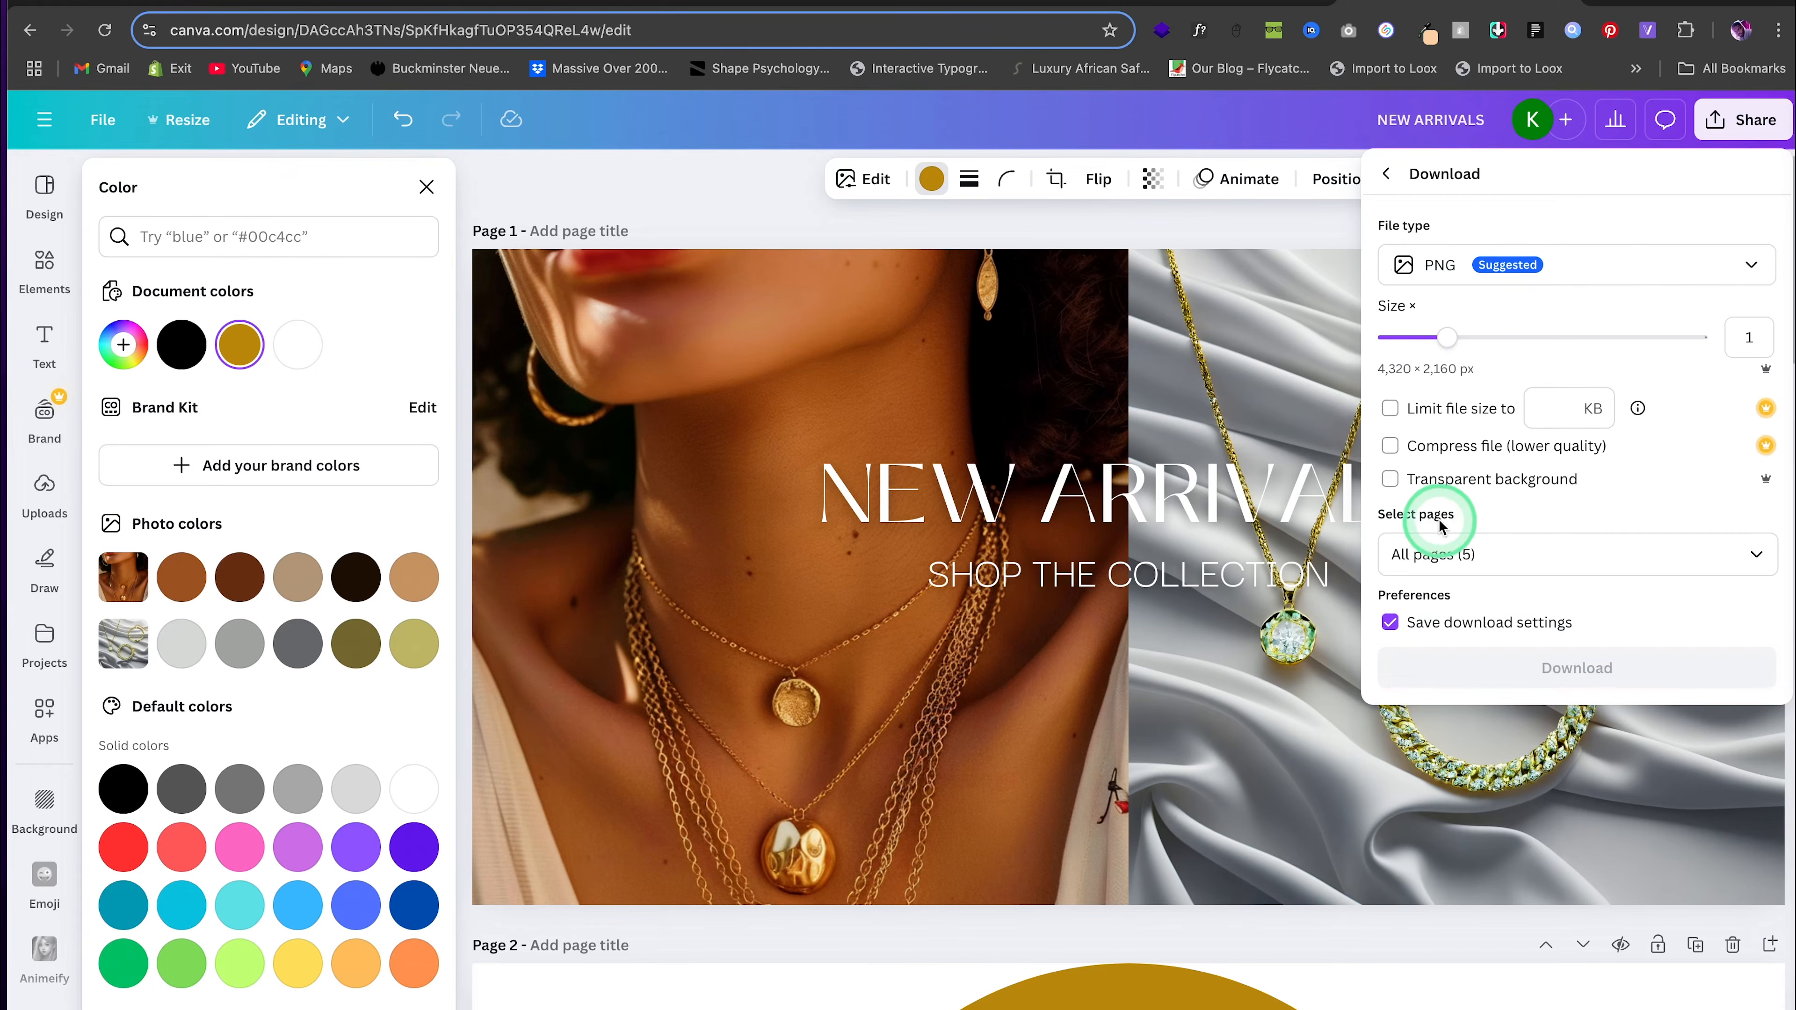
click(1520, 553)
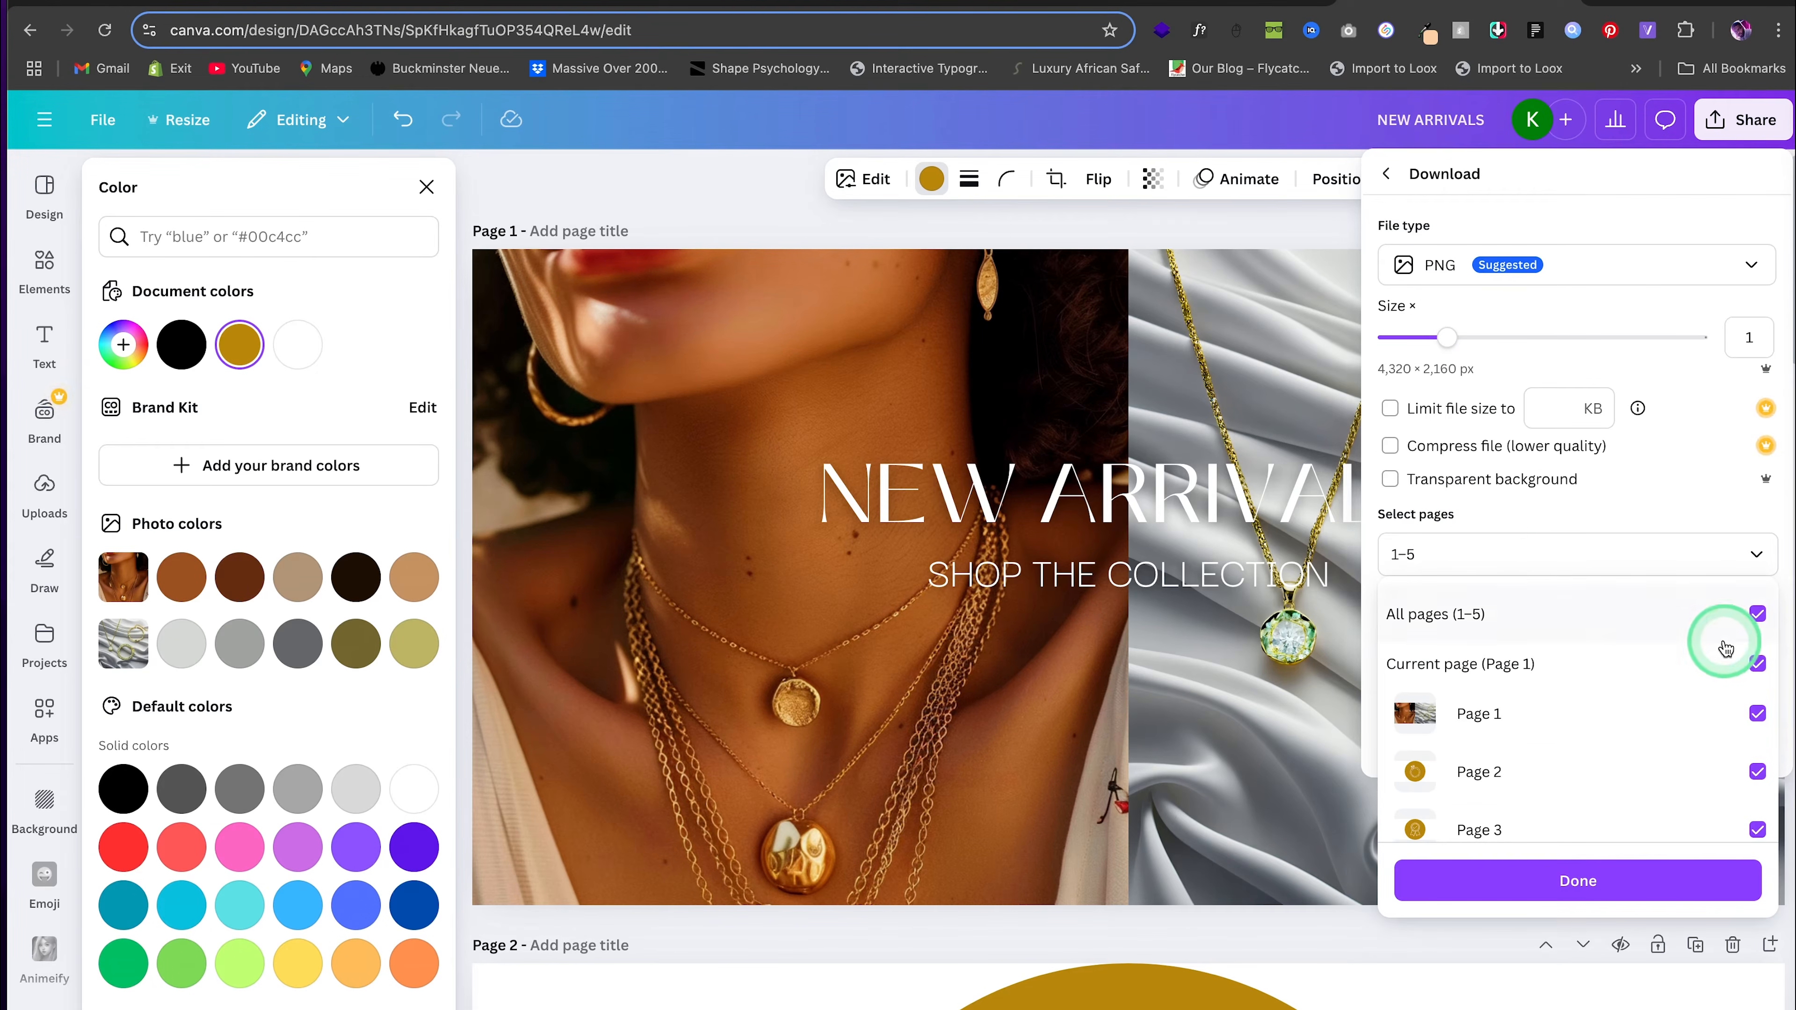
click(1757, 614)
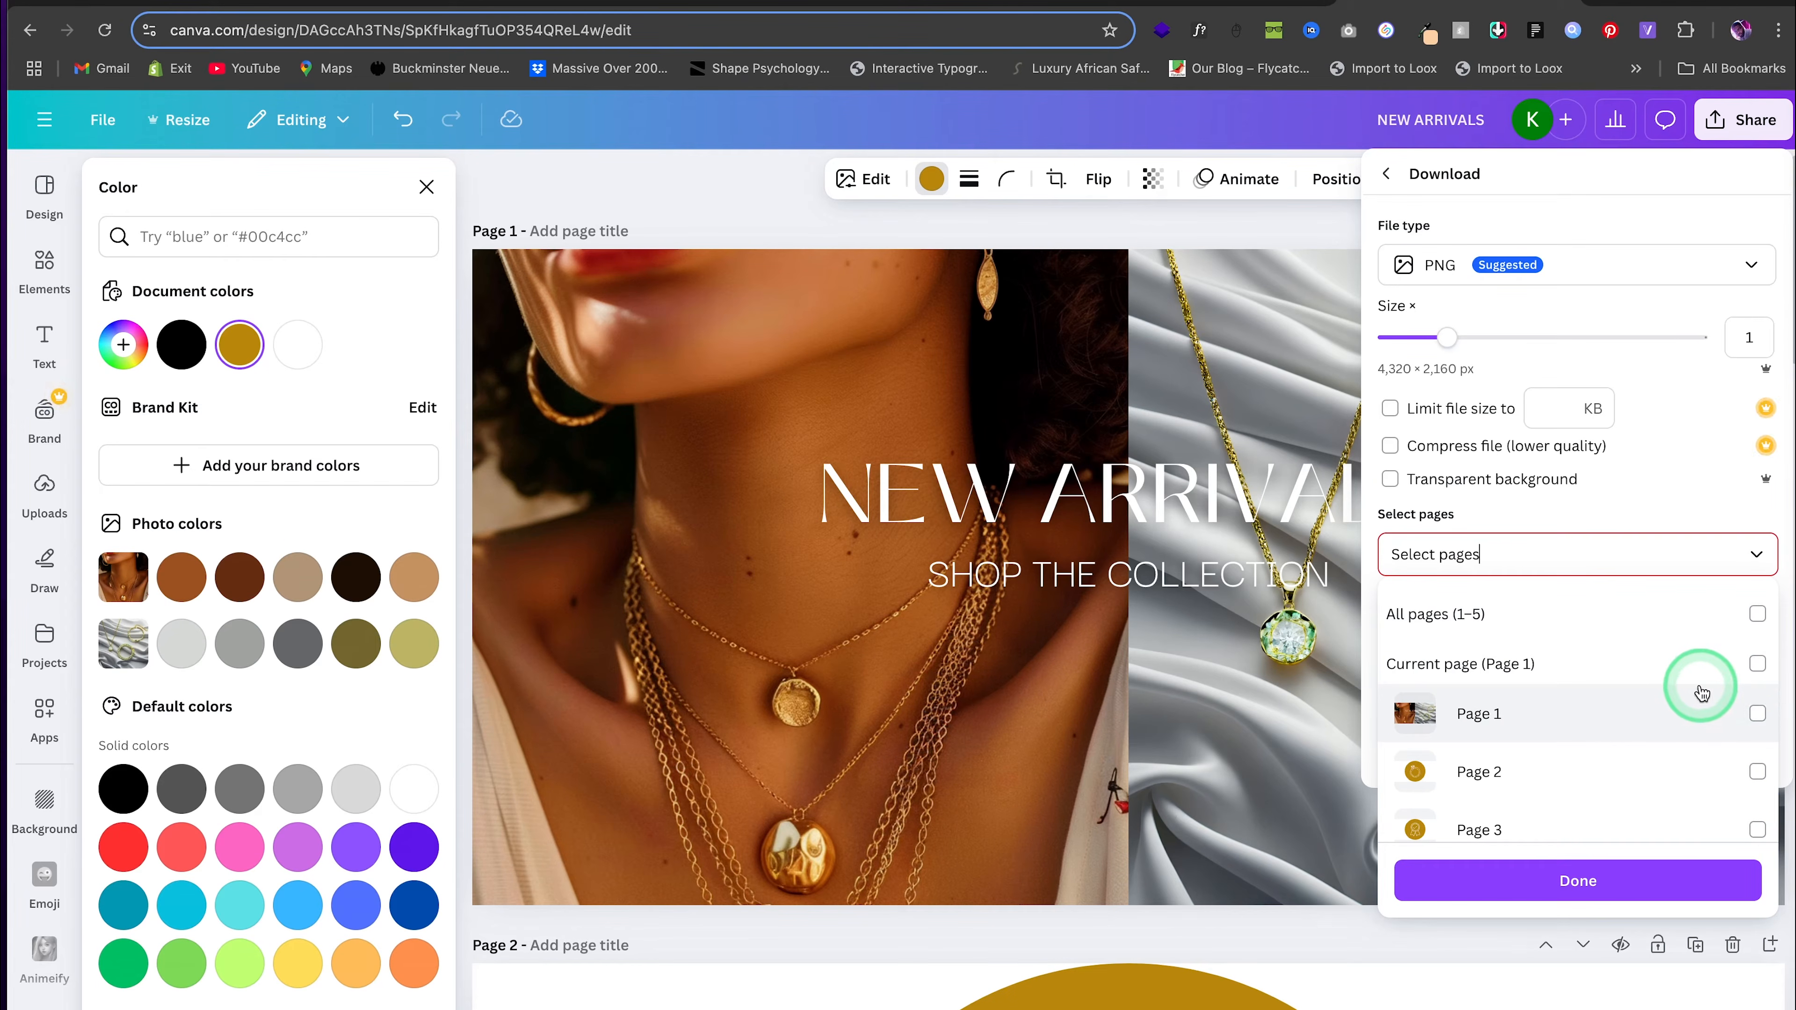
scroll(1707, 672, down, 2)
click(1756, 648)
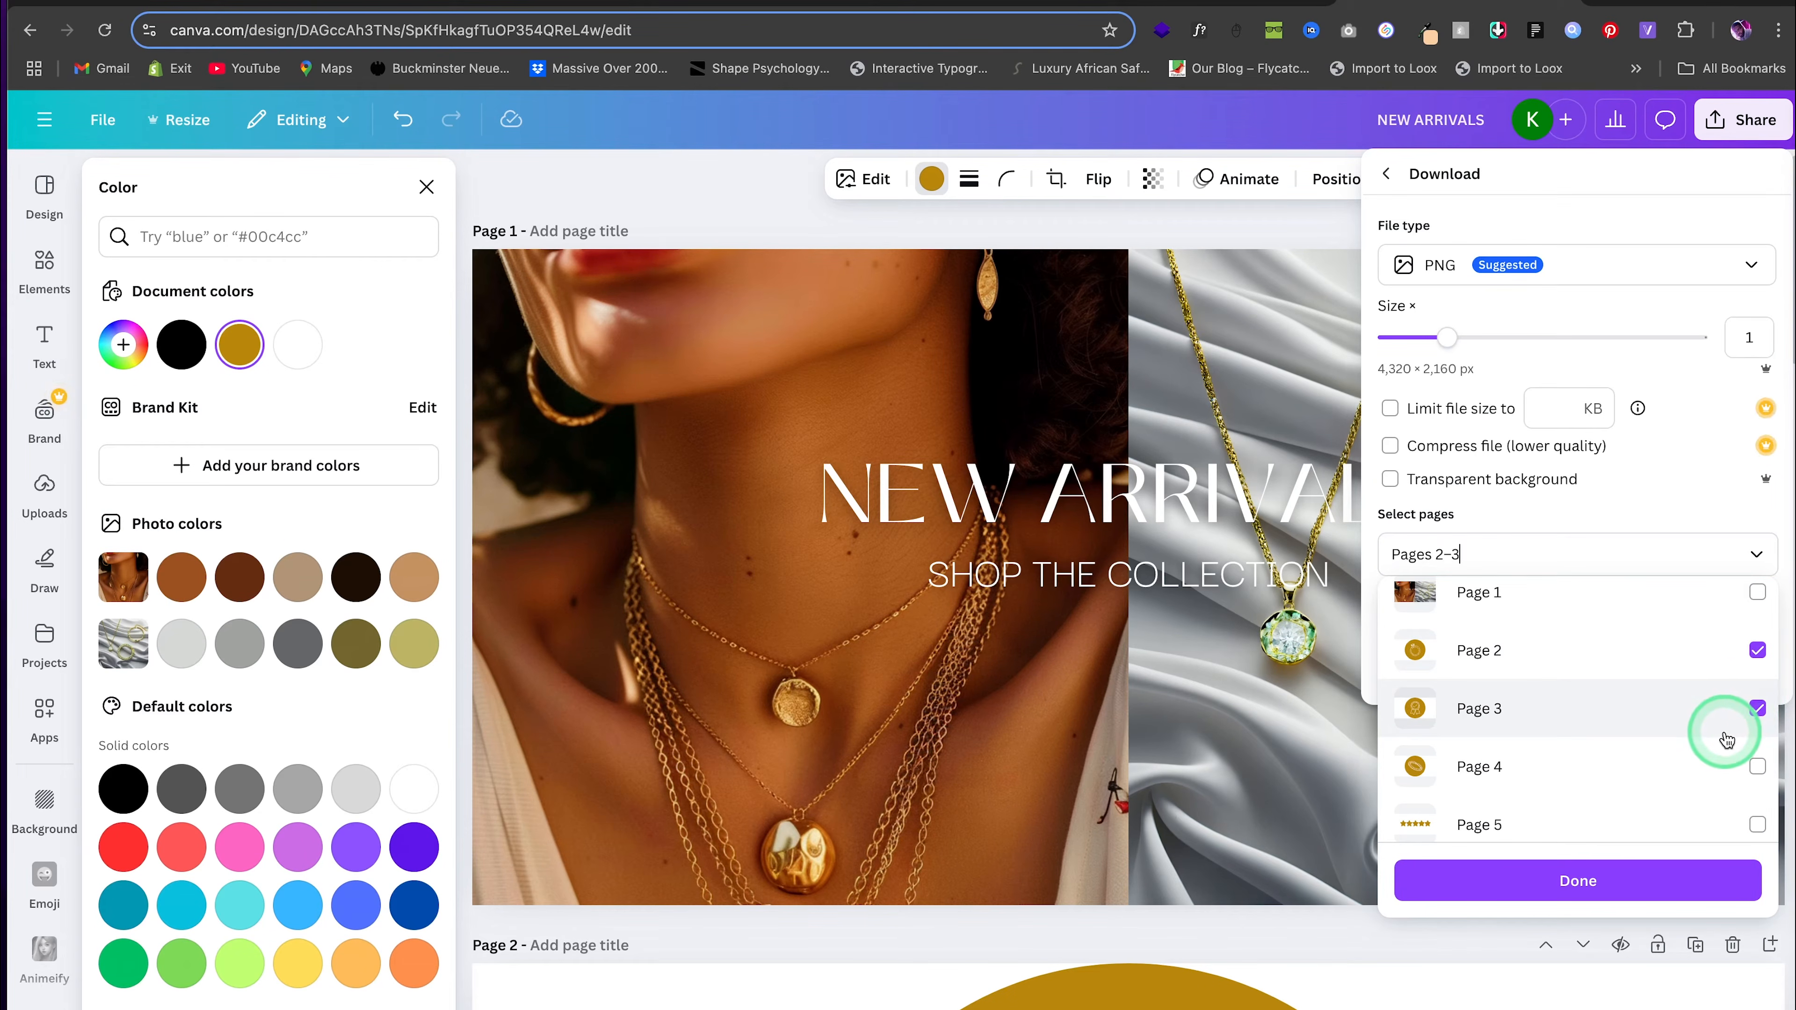
Download pages 2–5 of the NEW ARRIVALS design as PNG files and save them in the KT Folder
scroll(1743, 726, down, 1)
click(1756, 747)
click(1755, 804)
click(1689, 877)
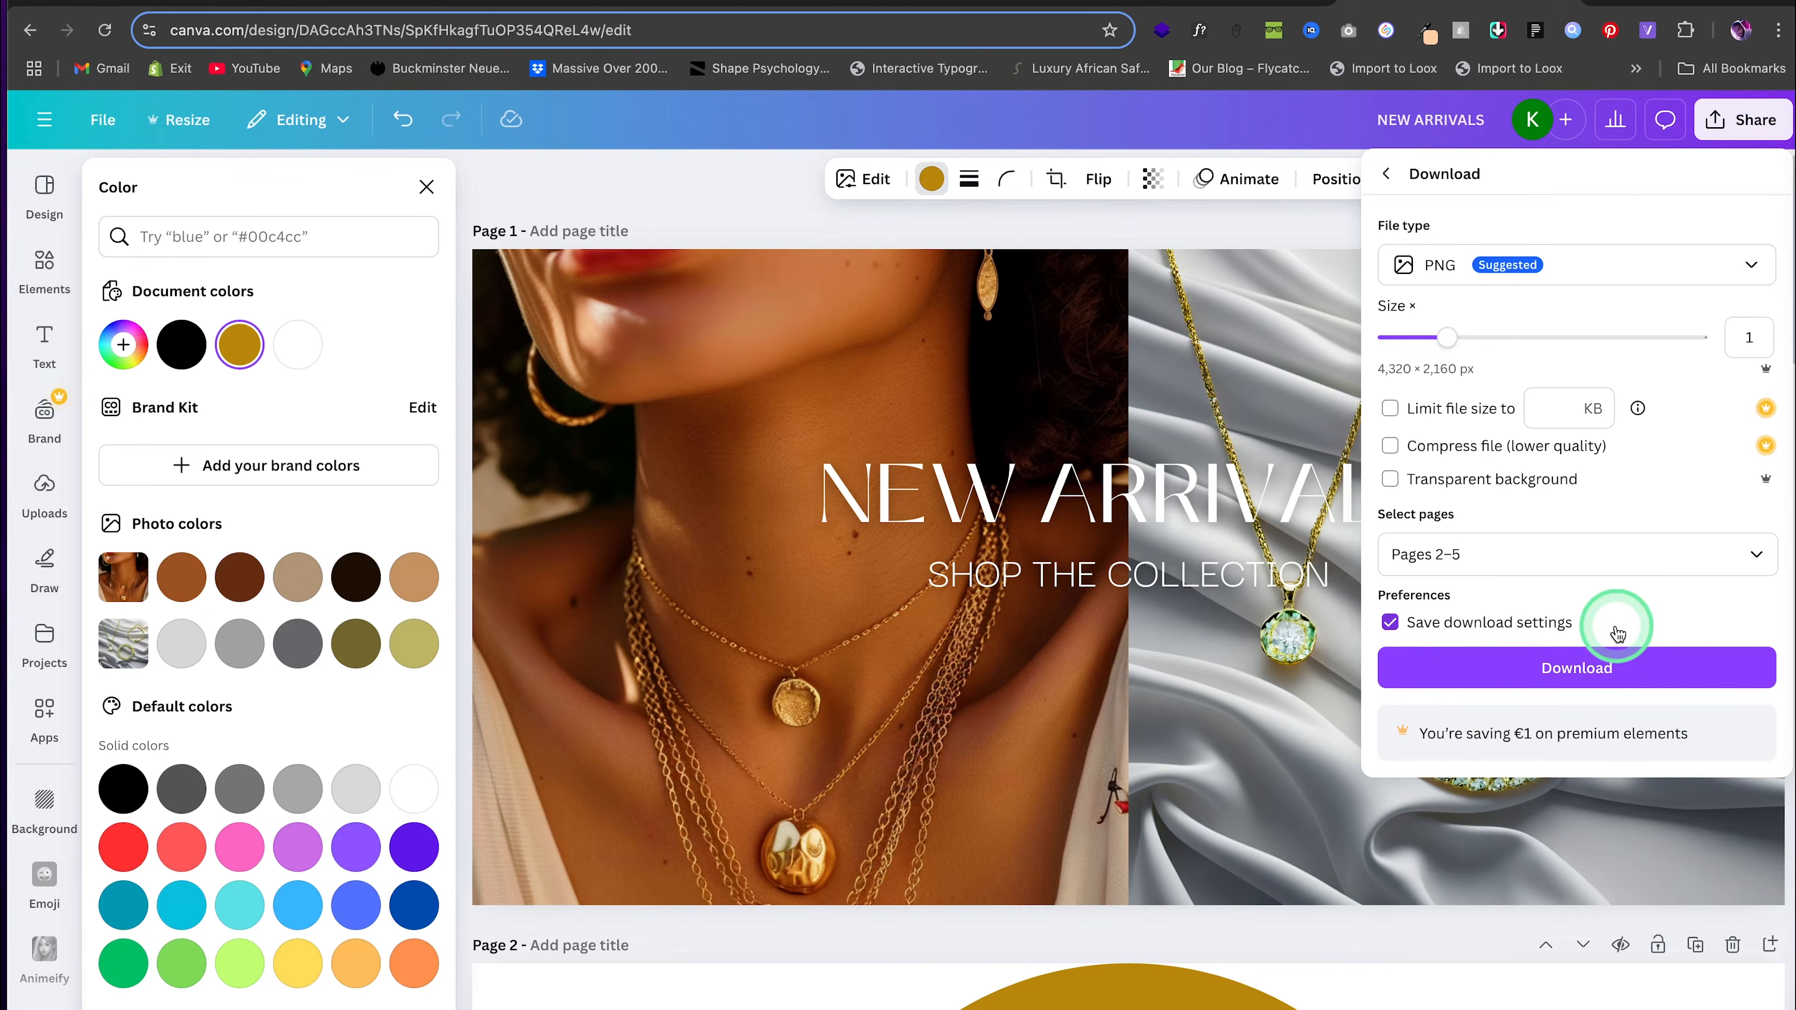
click(1640, 666)
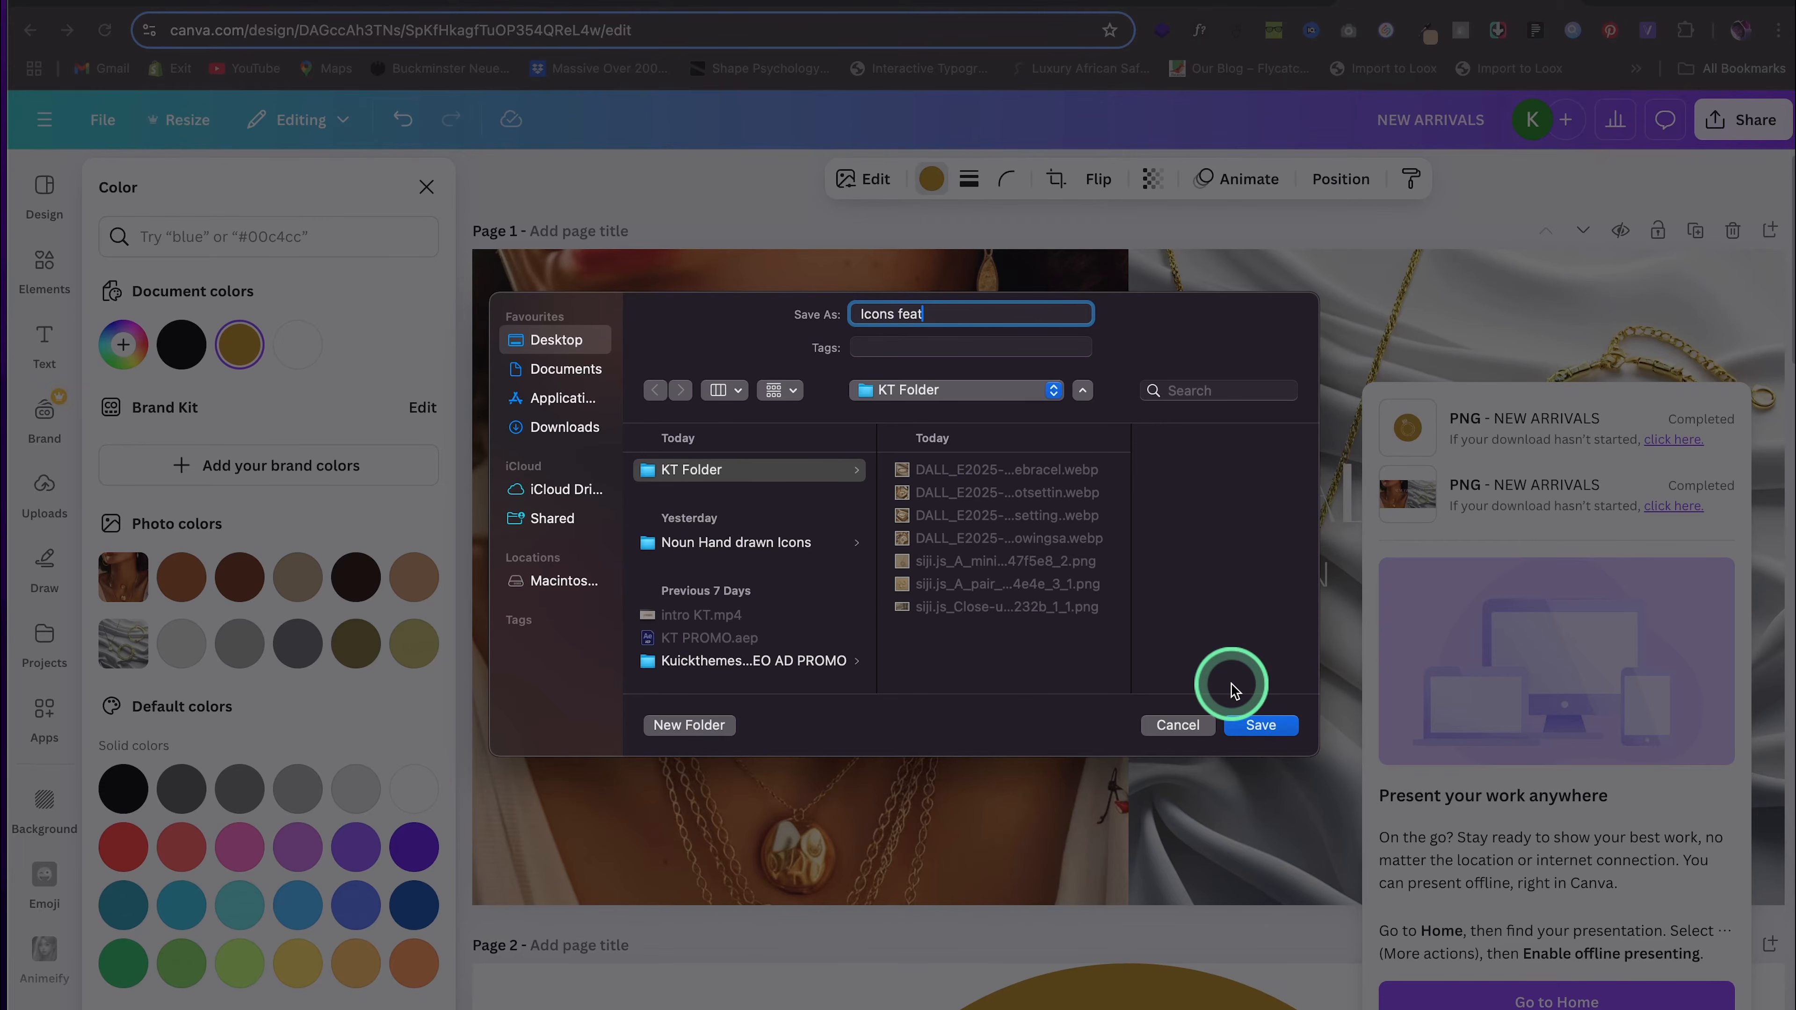
click(1263, 726)
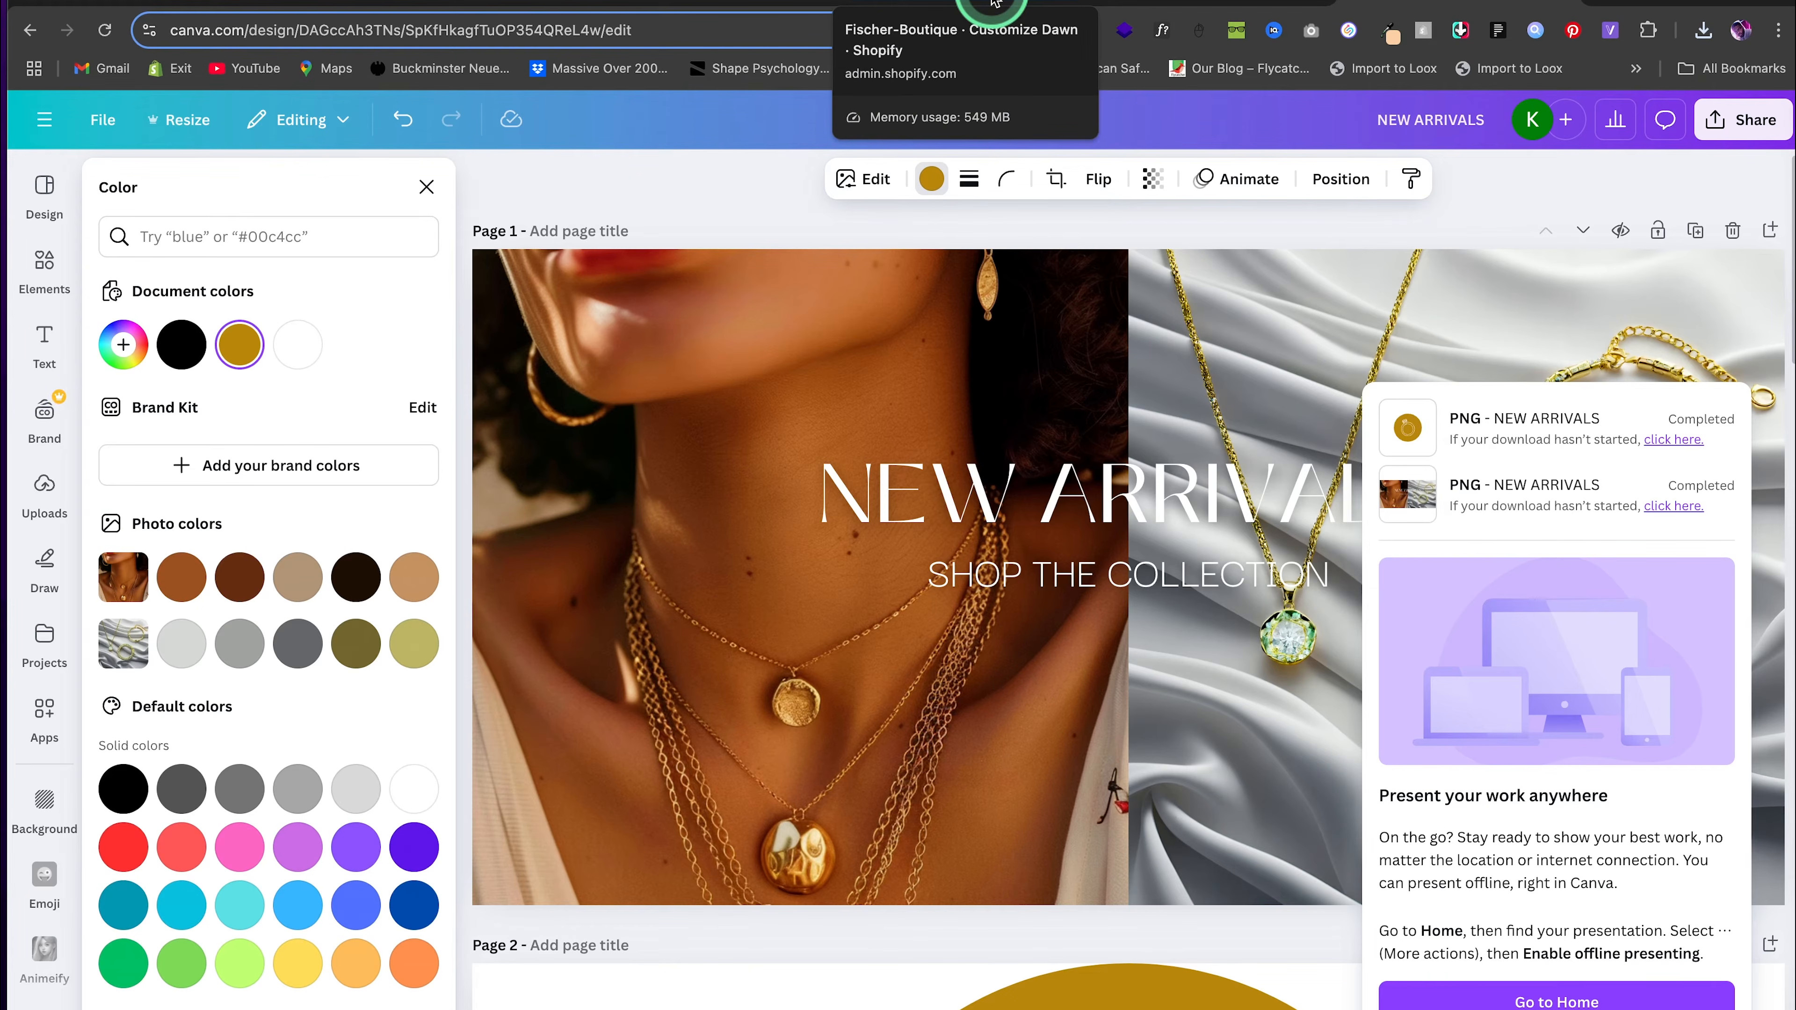
In the Fischer-Boutique Shopify theme editor, upload 2.png to 5.png and set the ring icon as the first Multicolumn column's image
click(994, 4)
click(690, 582)
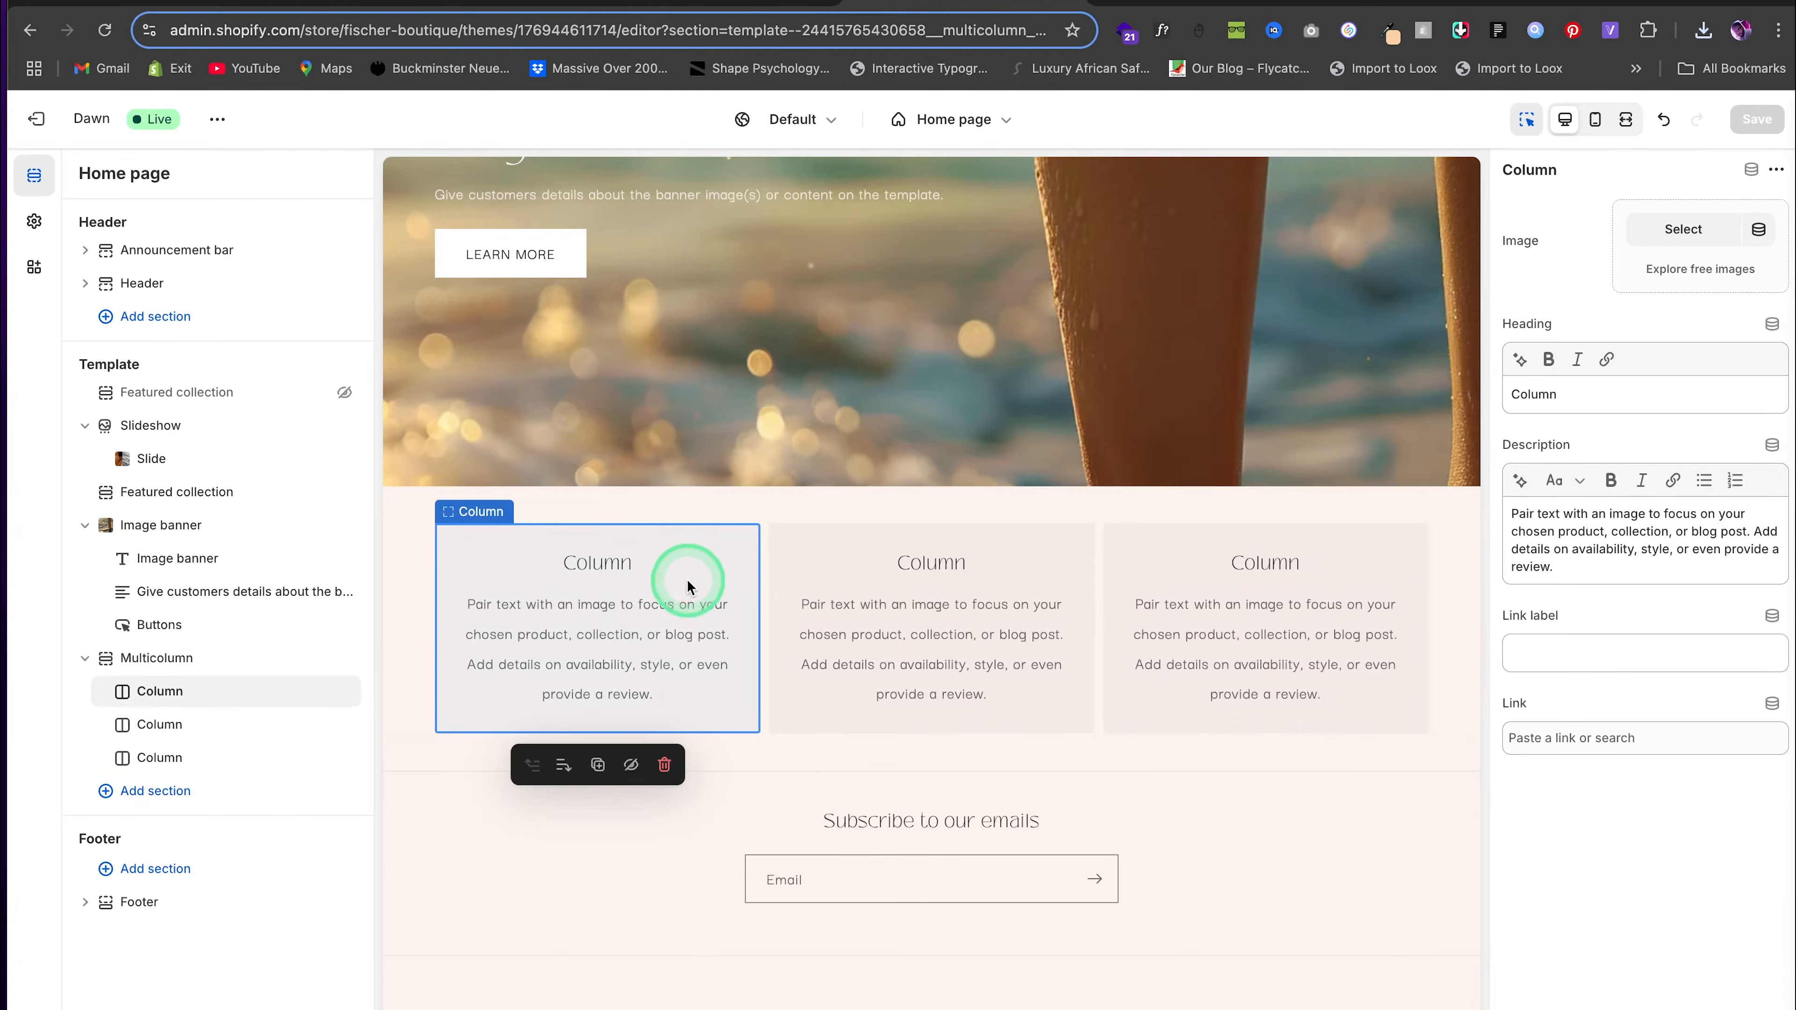
click(1652, 229)
click(902, 404)
double_click(930, 401)
drag(1191, 456, 679, 443)
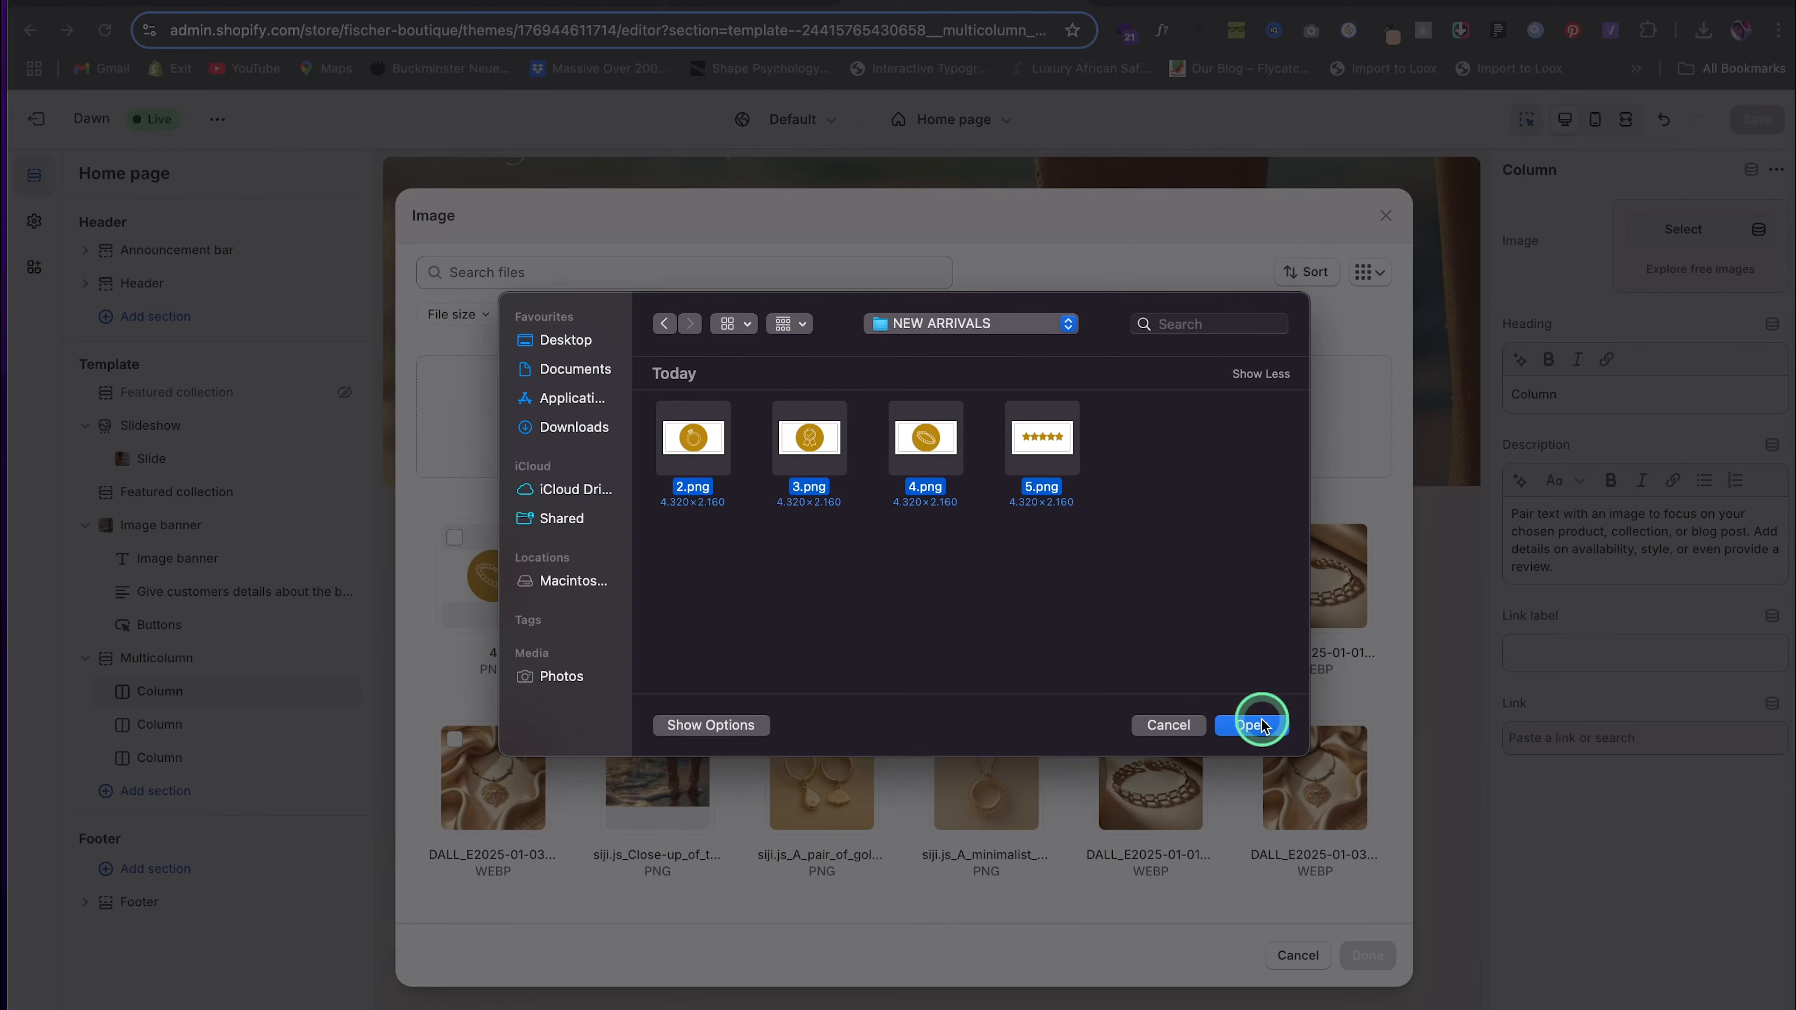
click(1253, 723)
click(1368, 953)
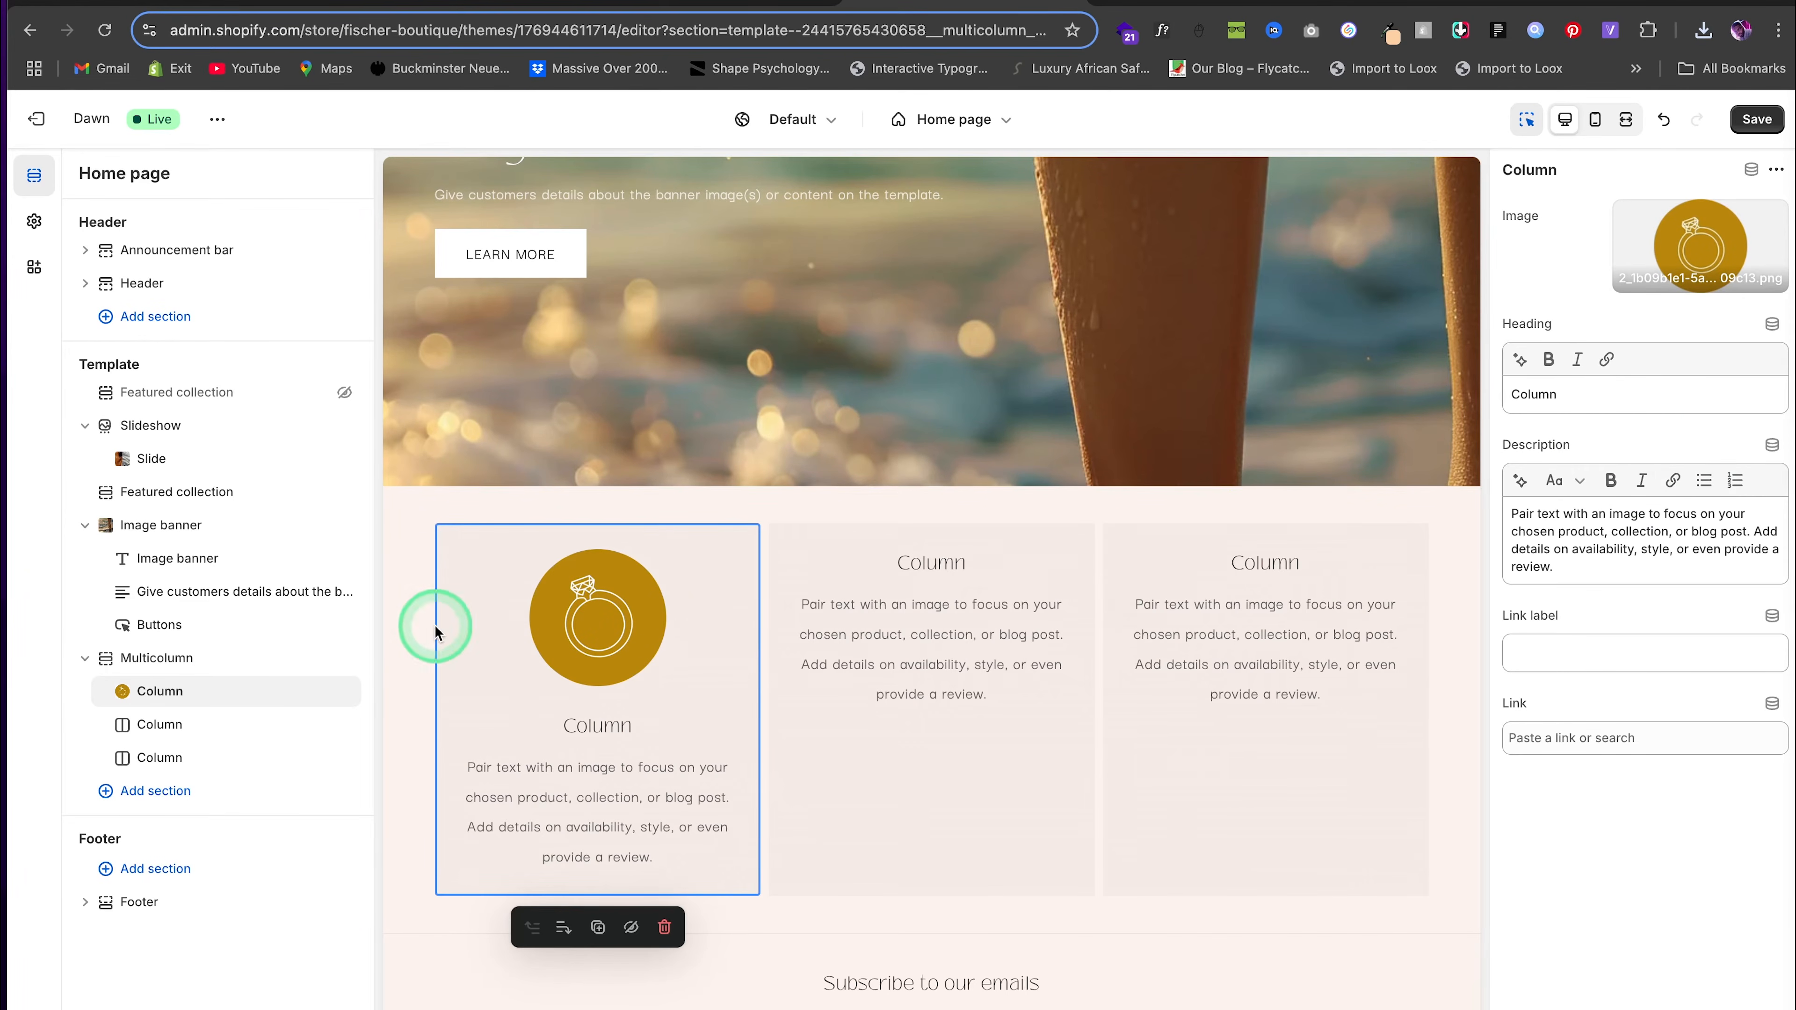
Set the uploaded bracelet icon as the image of the second column in the Multicolumn section
click(168, 726)
click(889, 551)
click(1697, 227)
click(495, 559)
click(1366, 954)
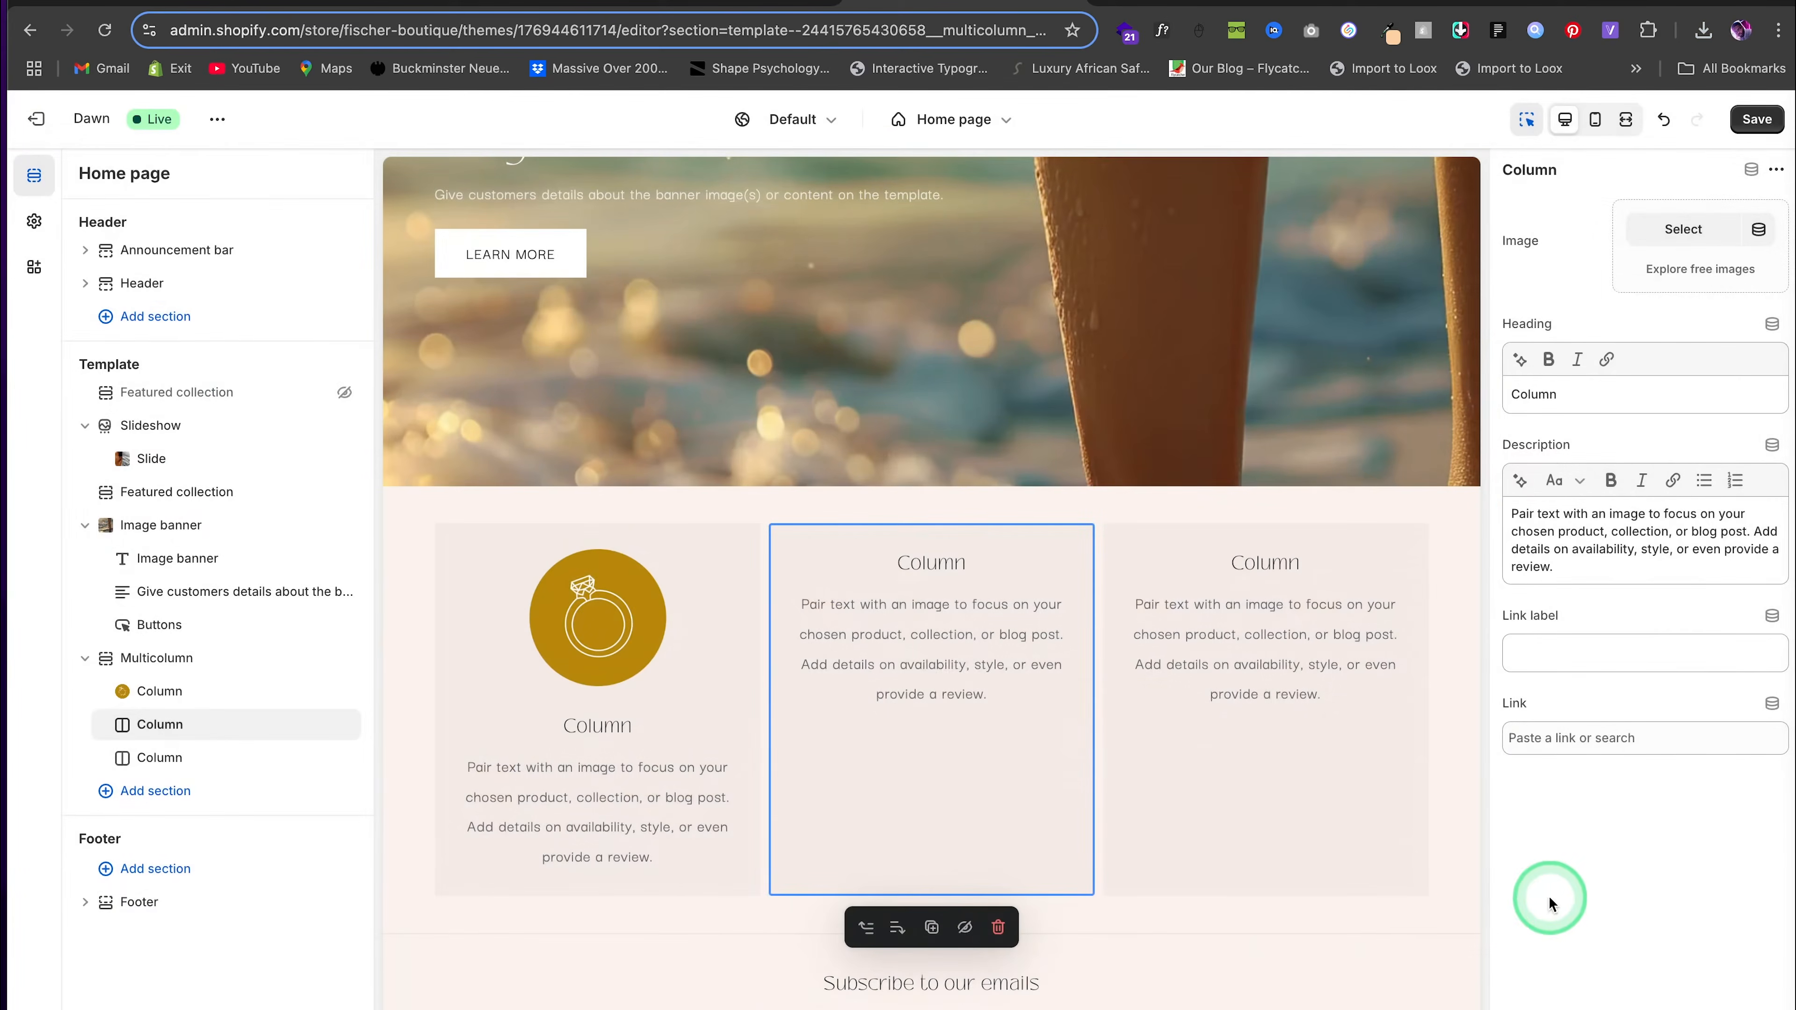
Set the uploaded award badge icon as the image of the third column in the Multicolumn section
click(176, 760)
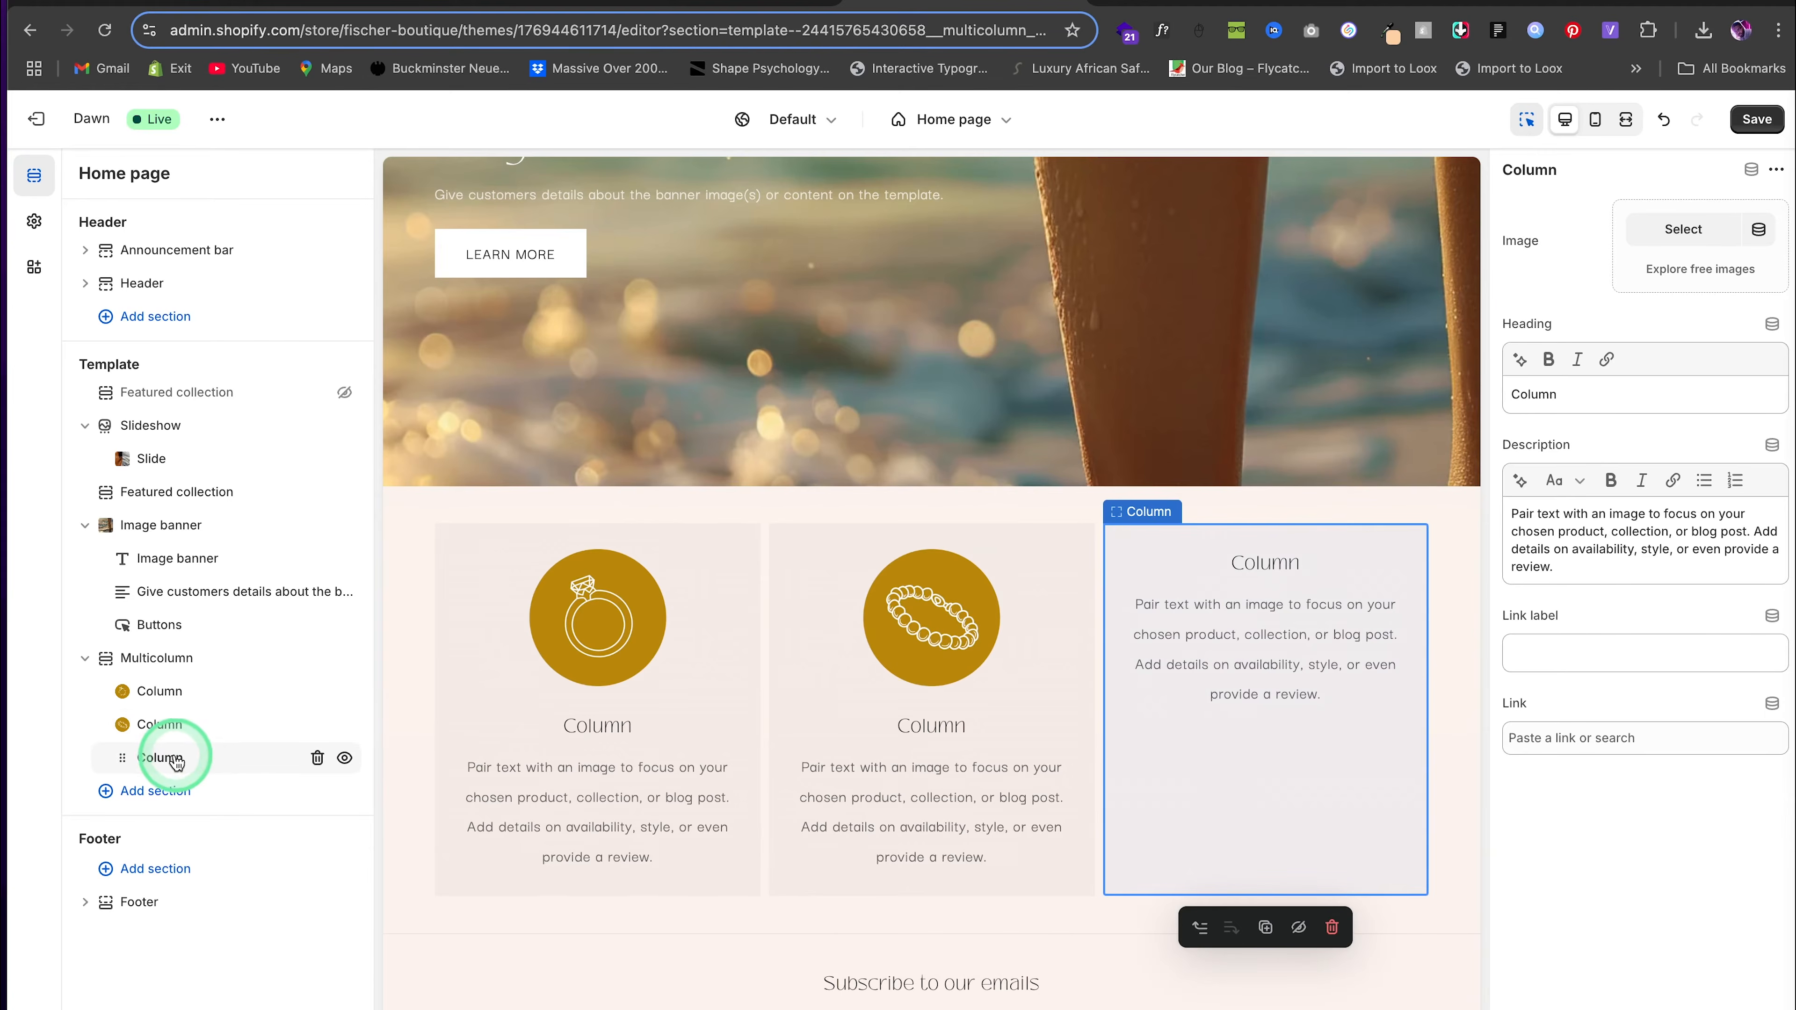
click(1637, 228)
click(860, 600)
click(1366, 955)
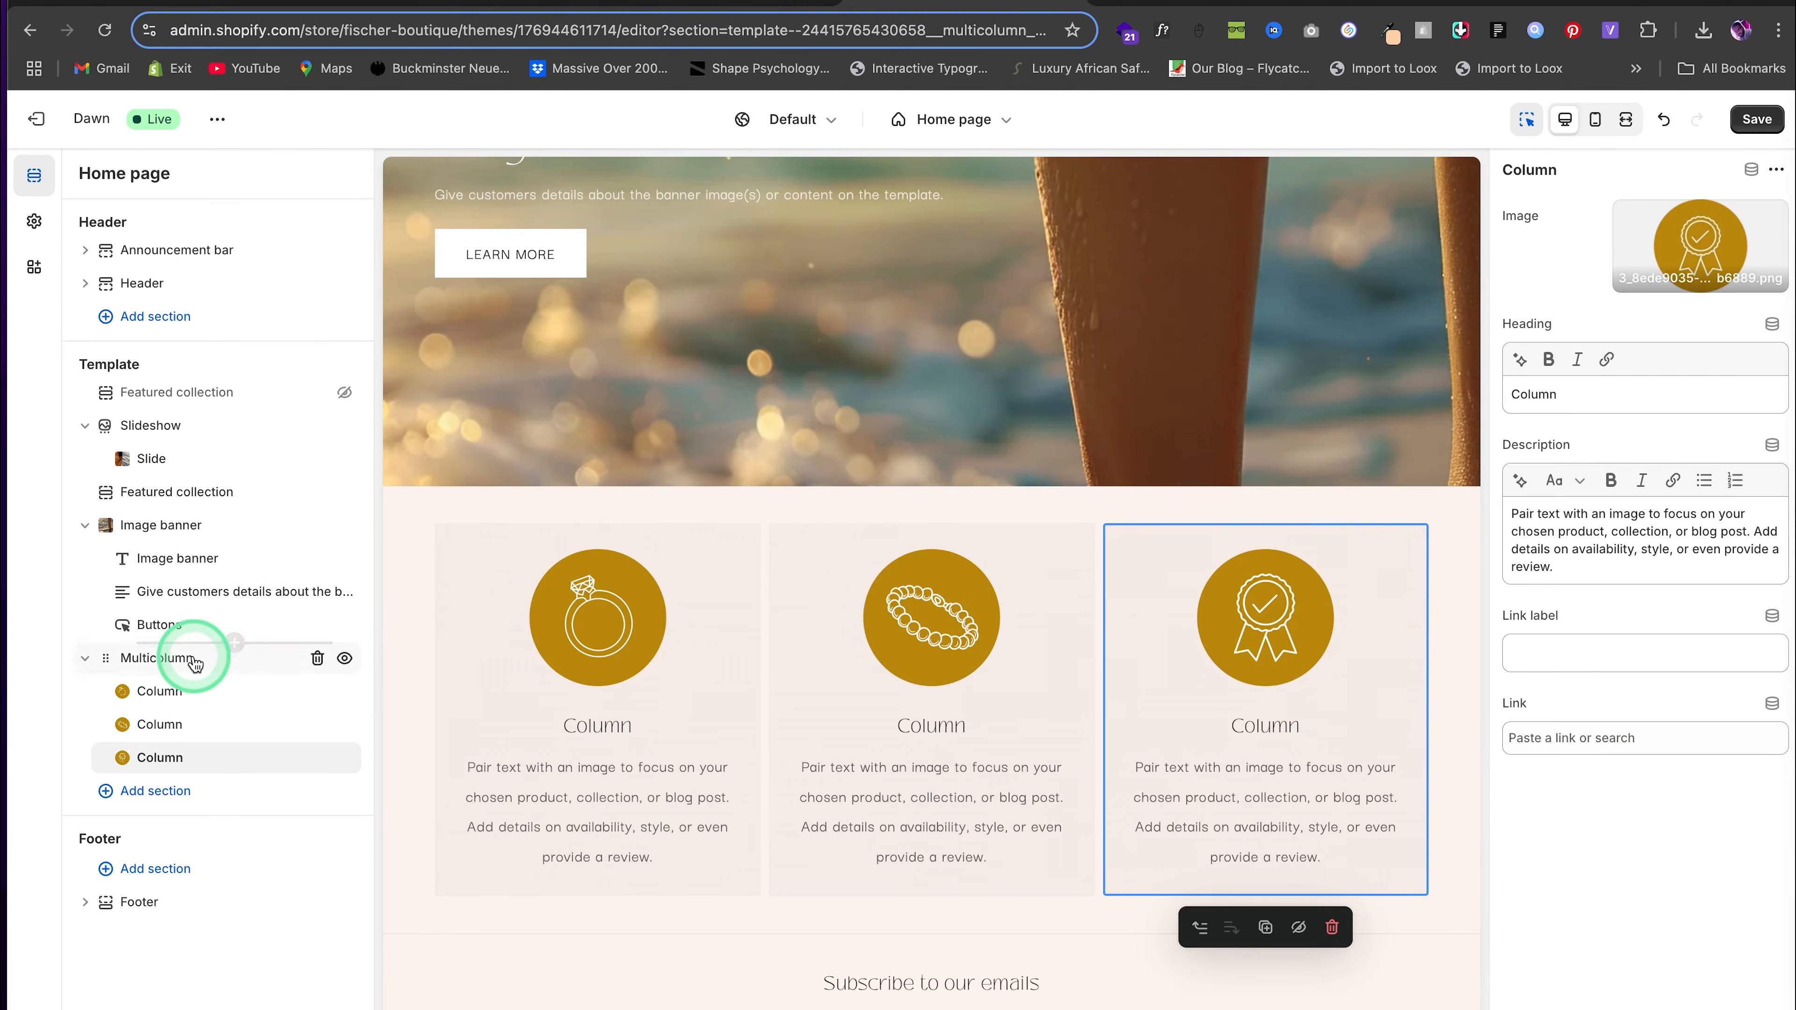
Set the Multicolumn section's image width to one-third width of column and save the theme
click(154, 660)
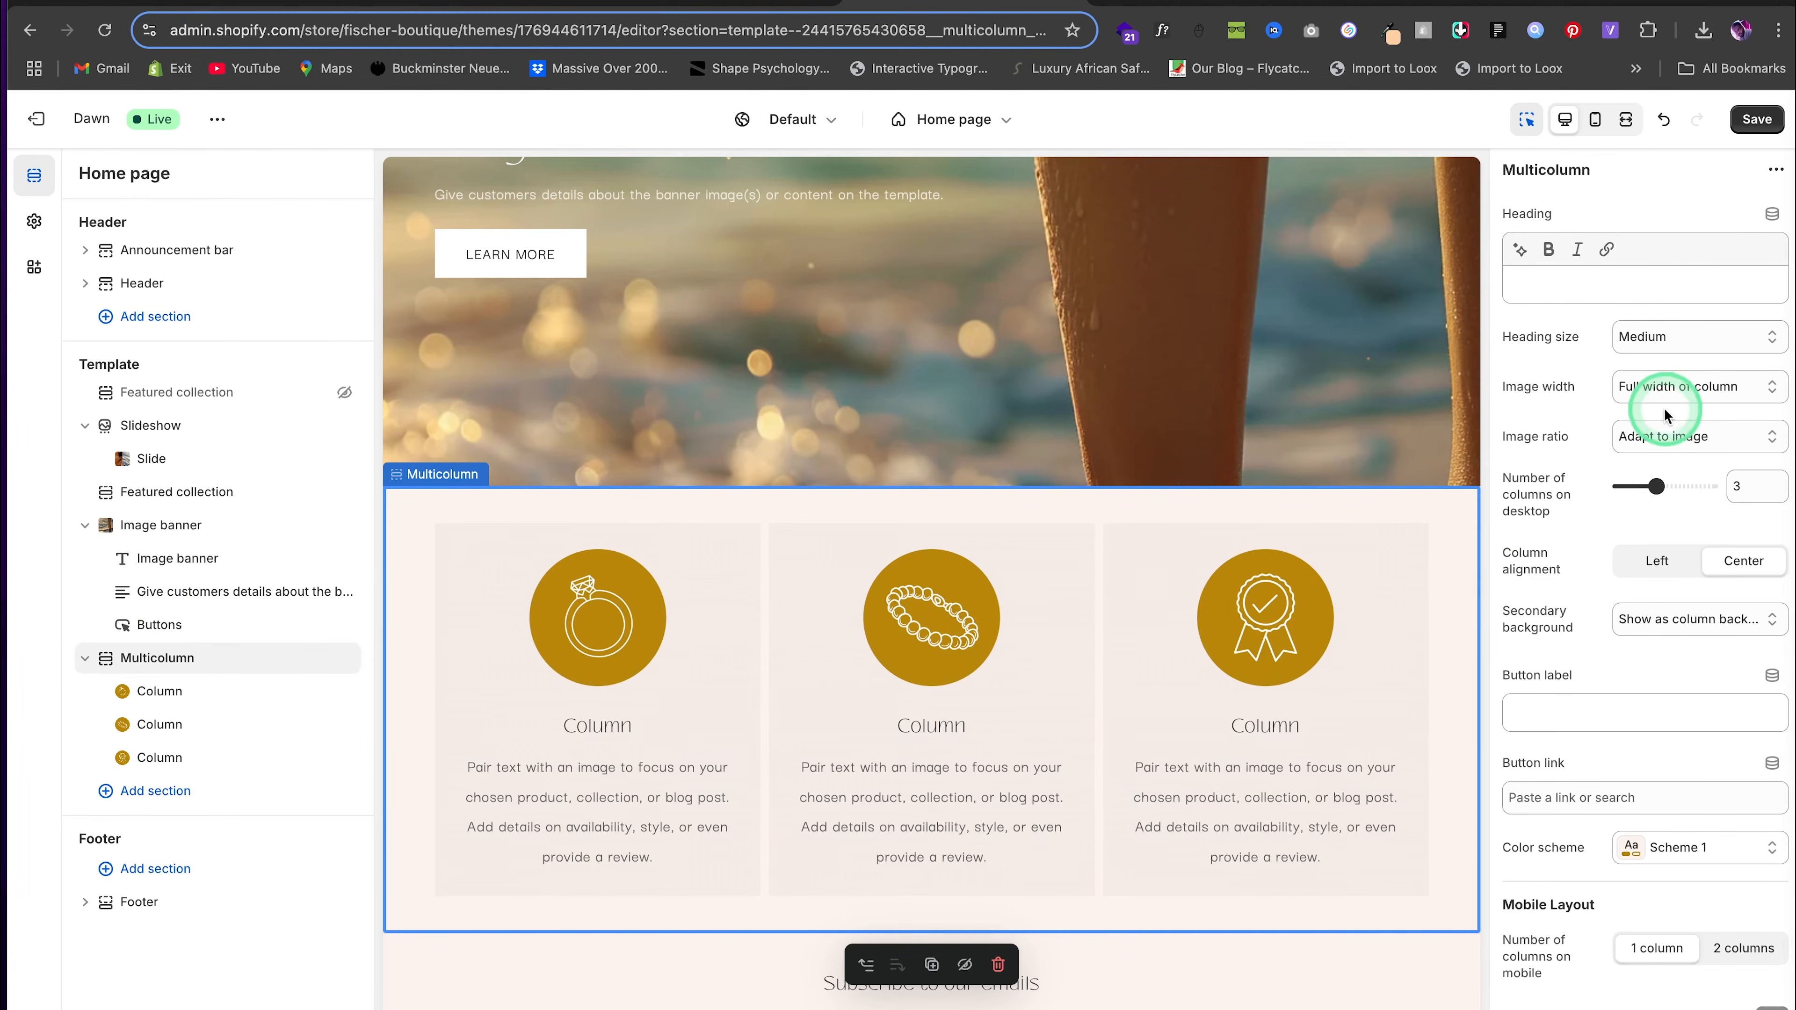
click(1662, 387)
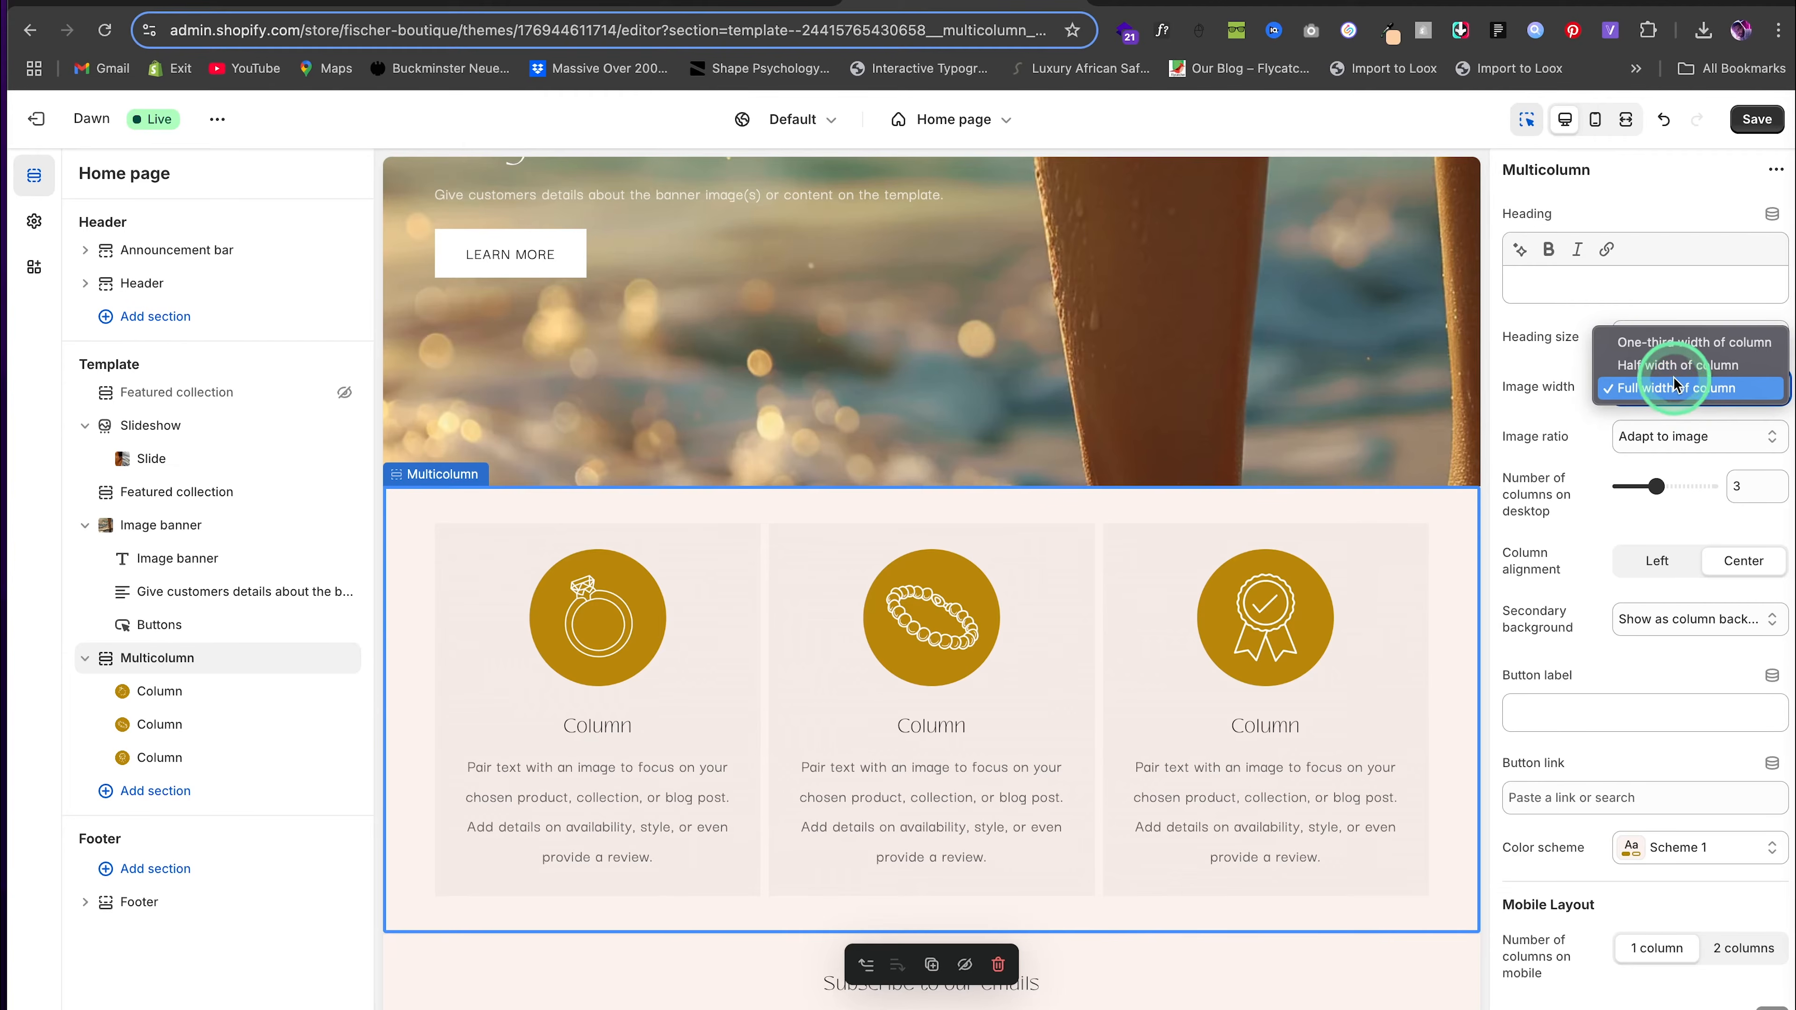
click(1672, 370)
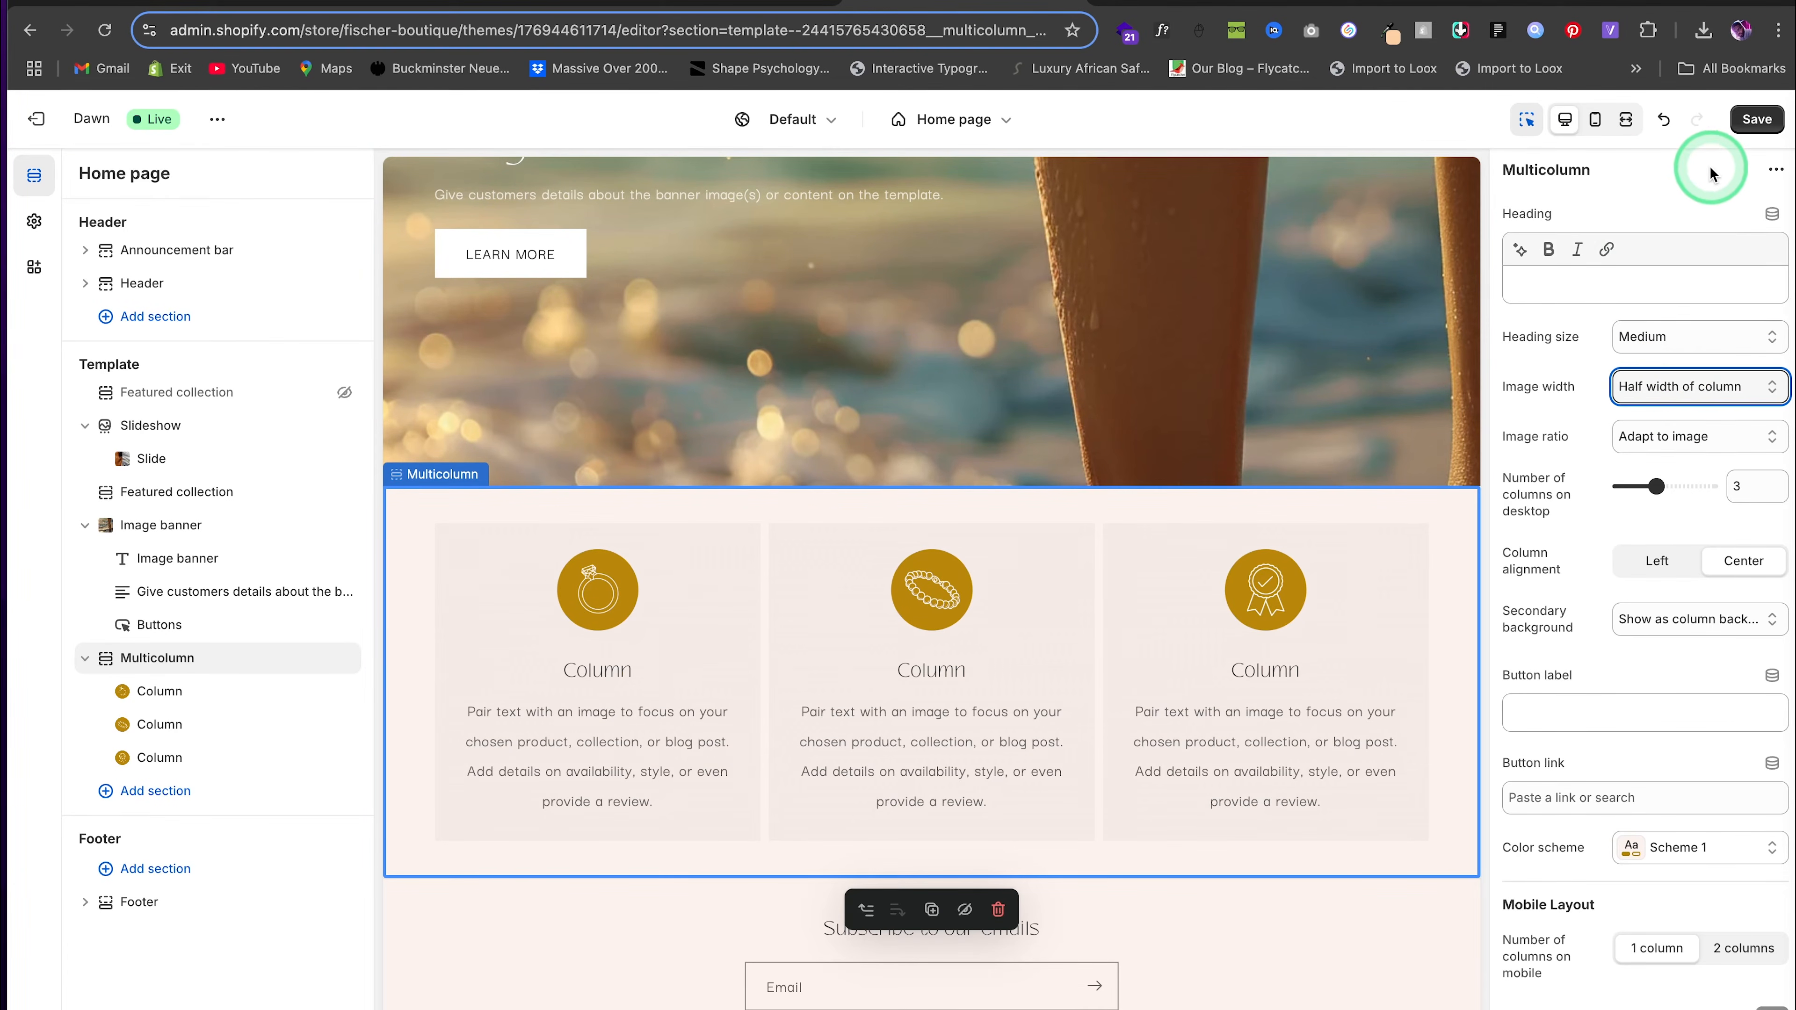
click(1683, 391)
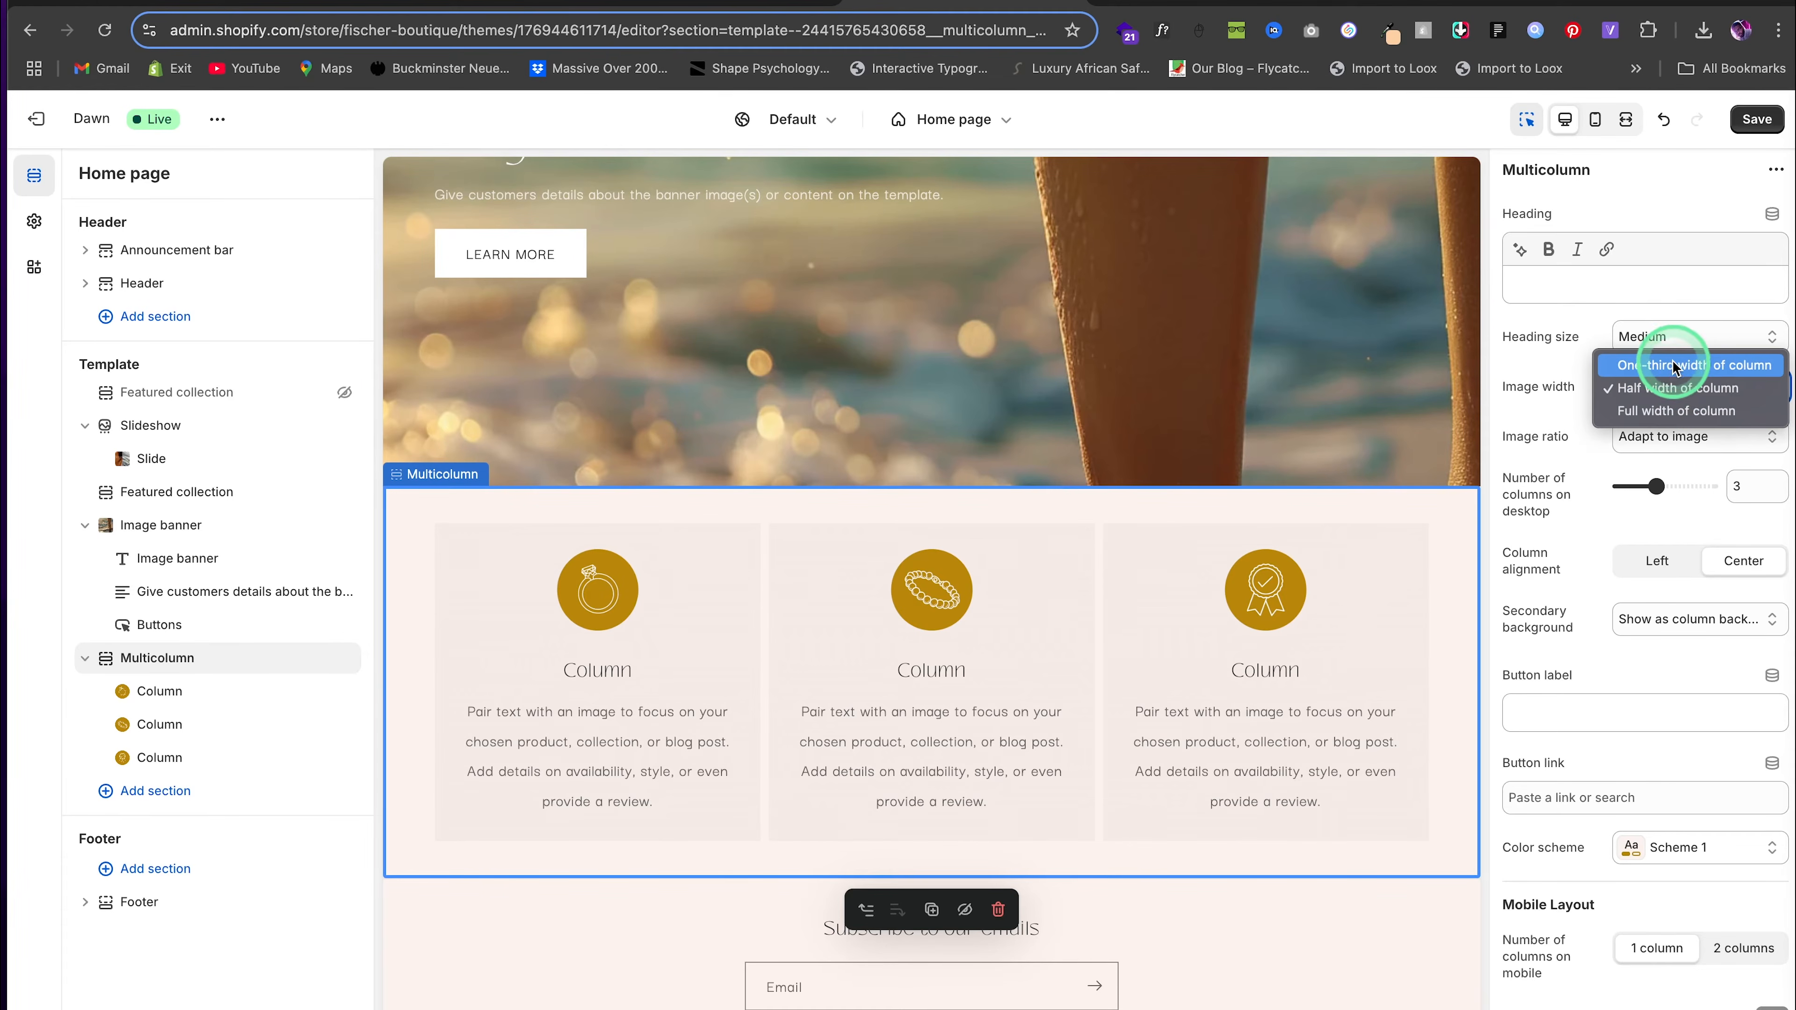
click(1673, 365)
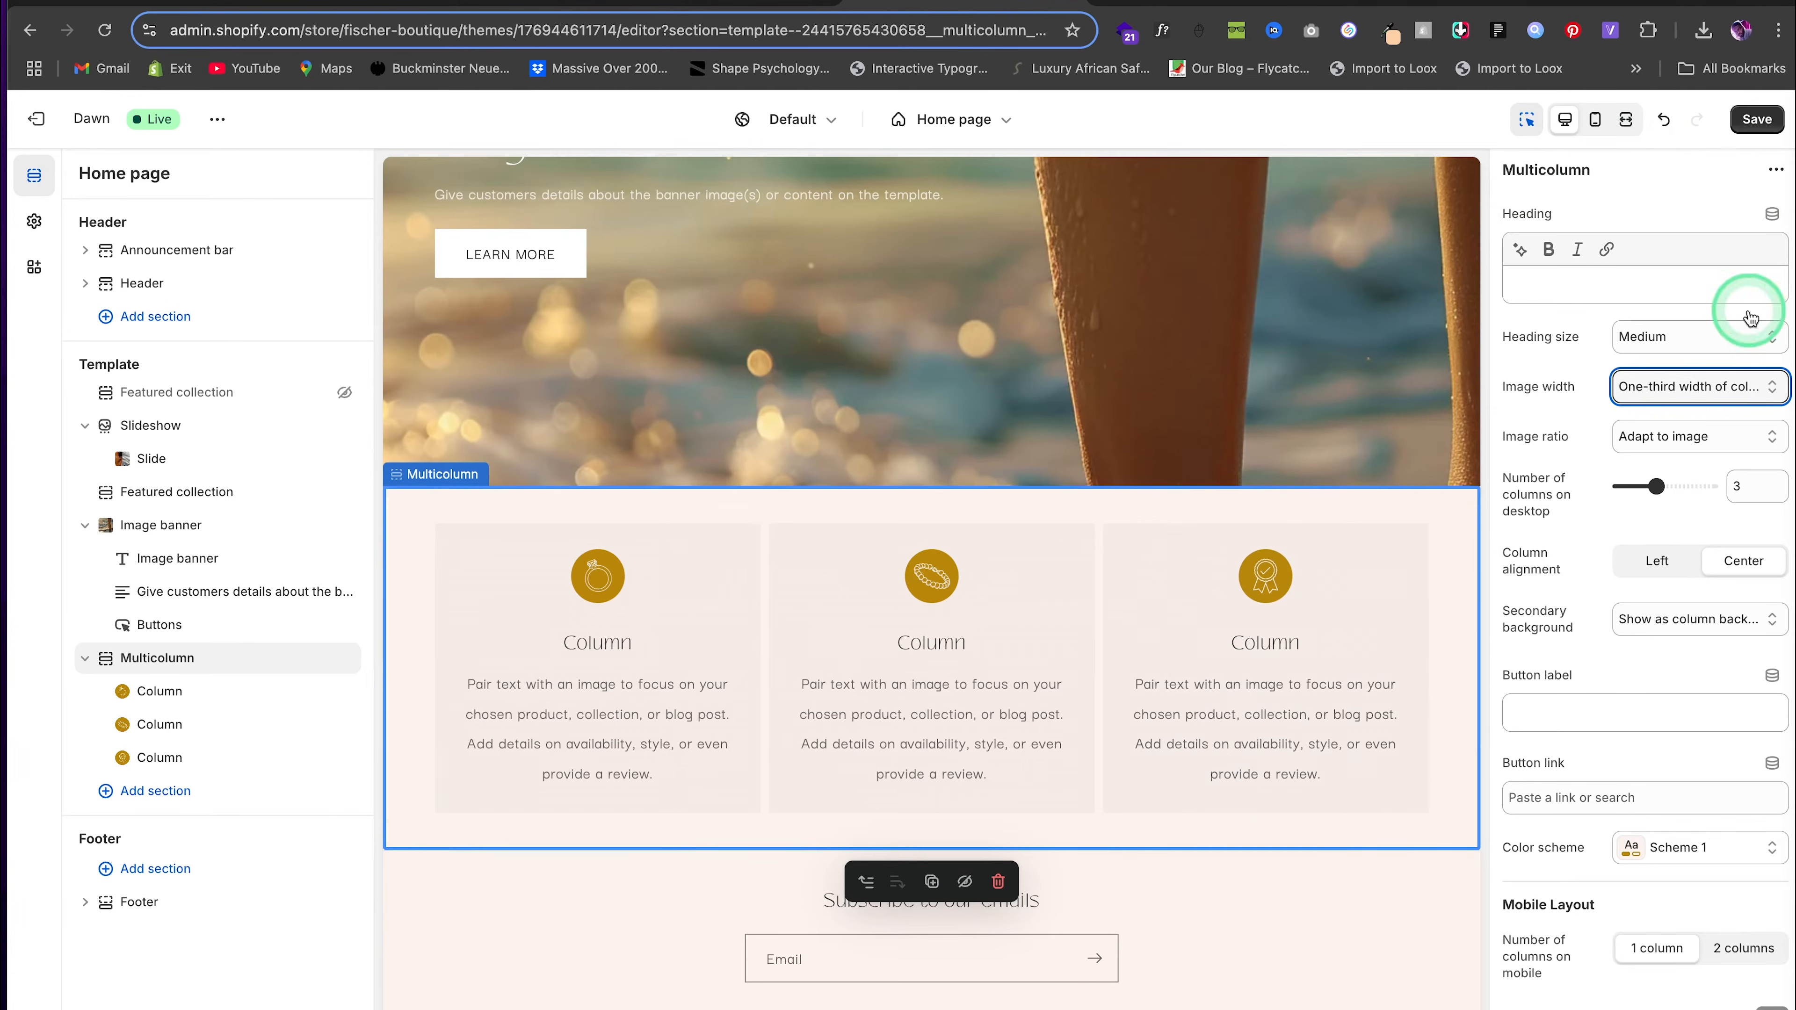
scroll(1662, 459, down, 3)
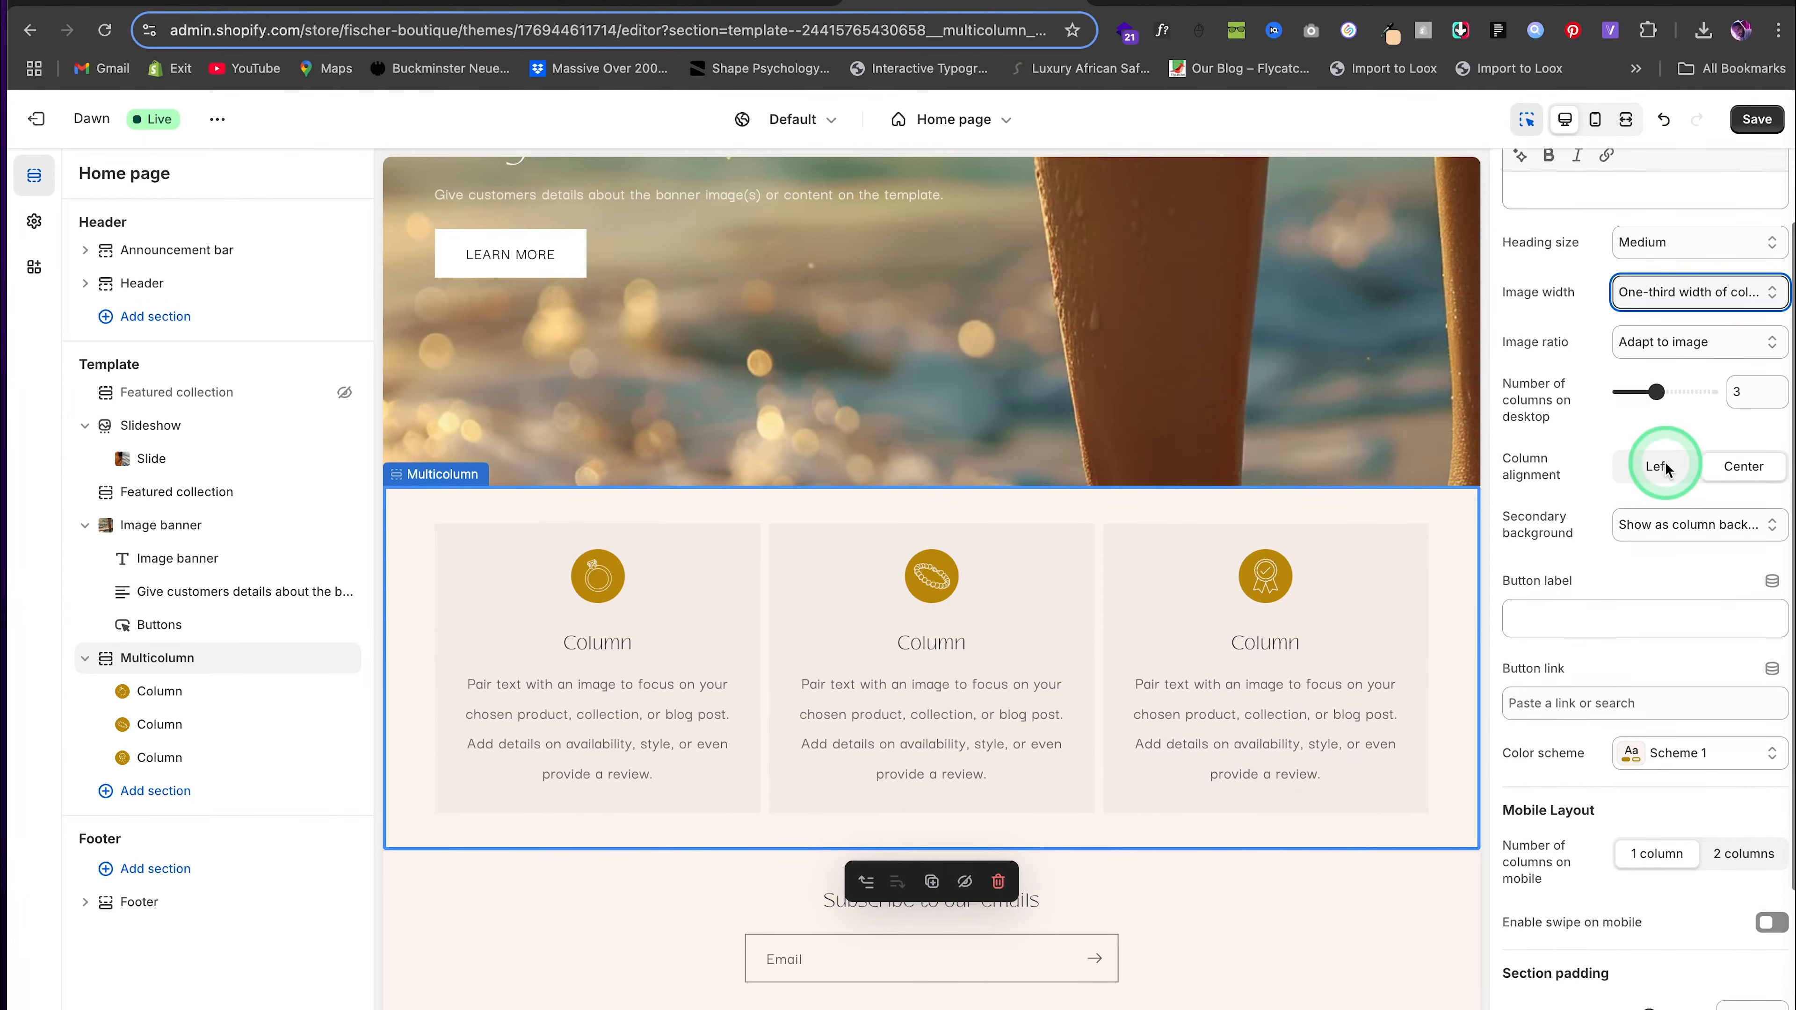
click(1757, 119)
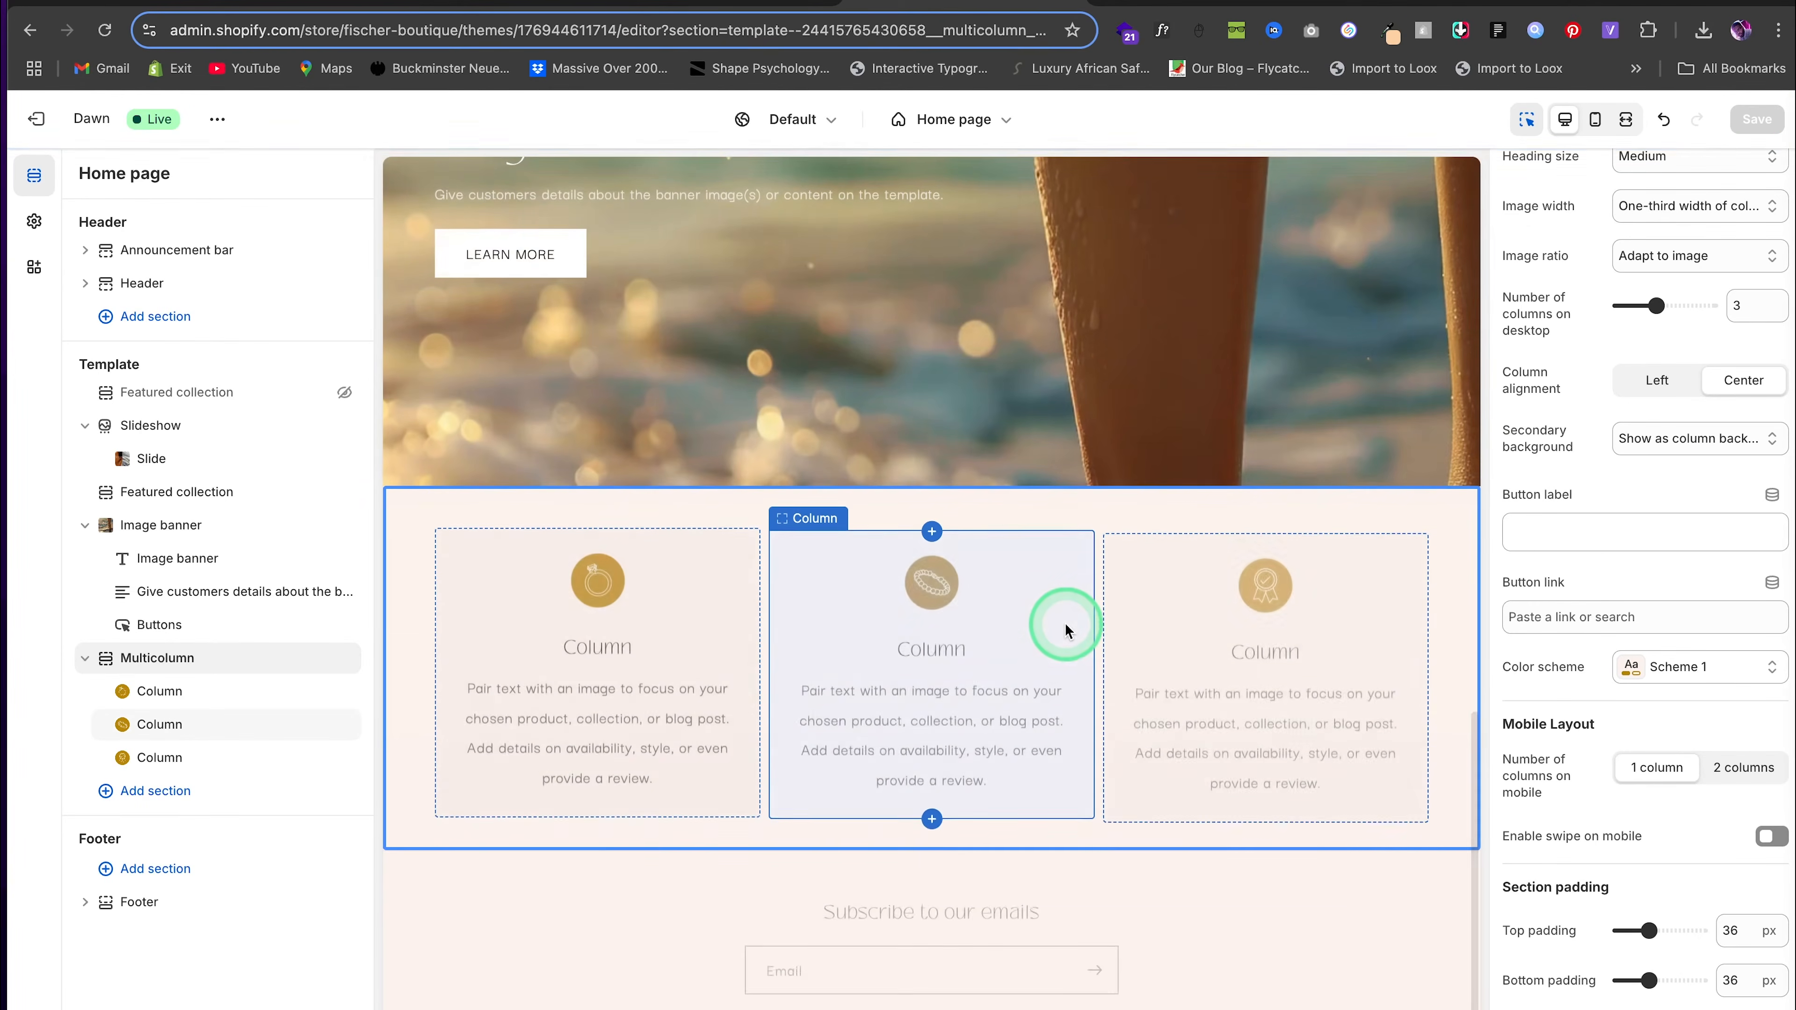
Review the Collection section on the Jewelery_kt store's home page and open that store's product collections in the admin
scroll(1083, 616, down, 1)
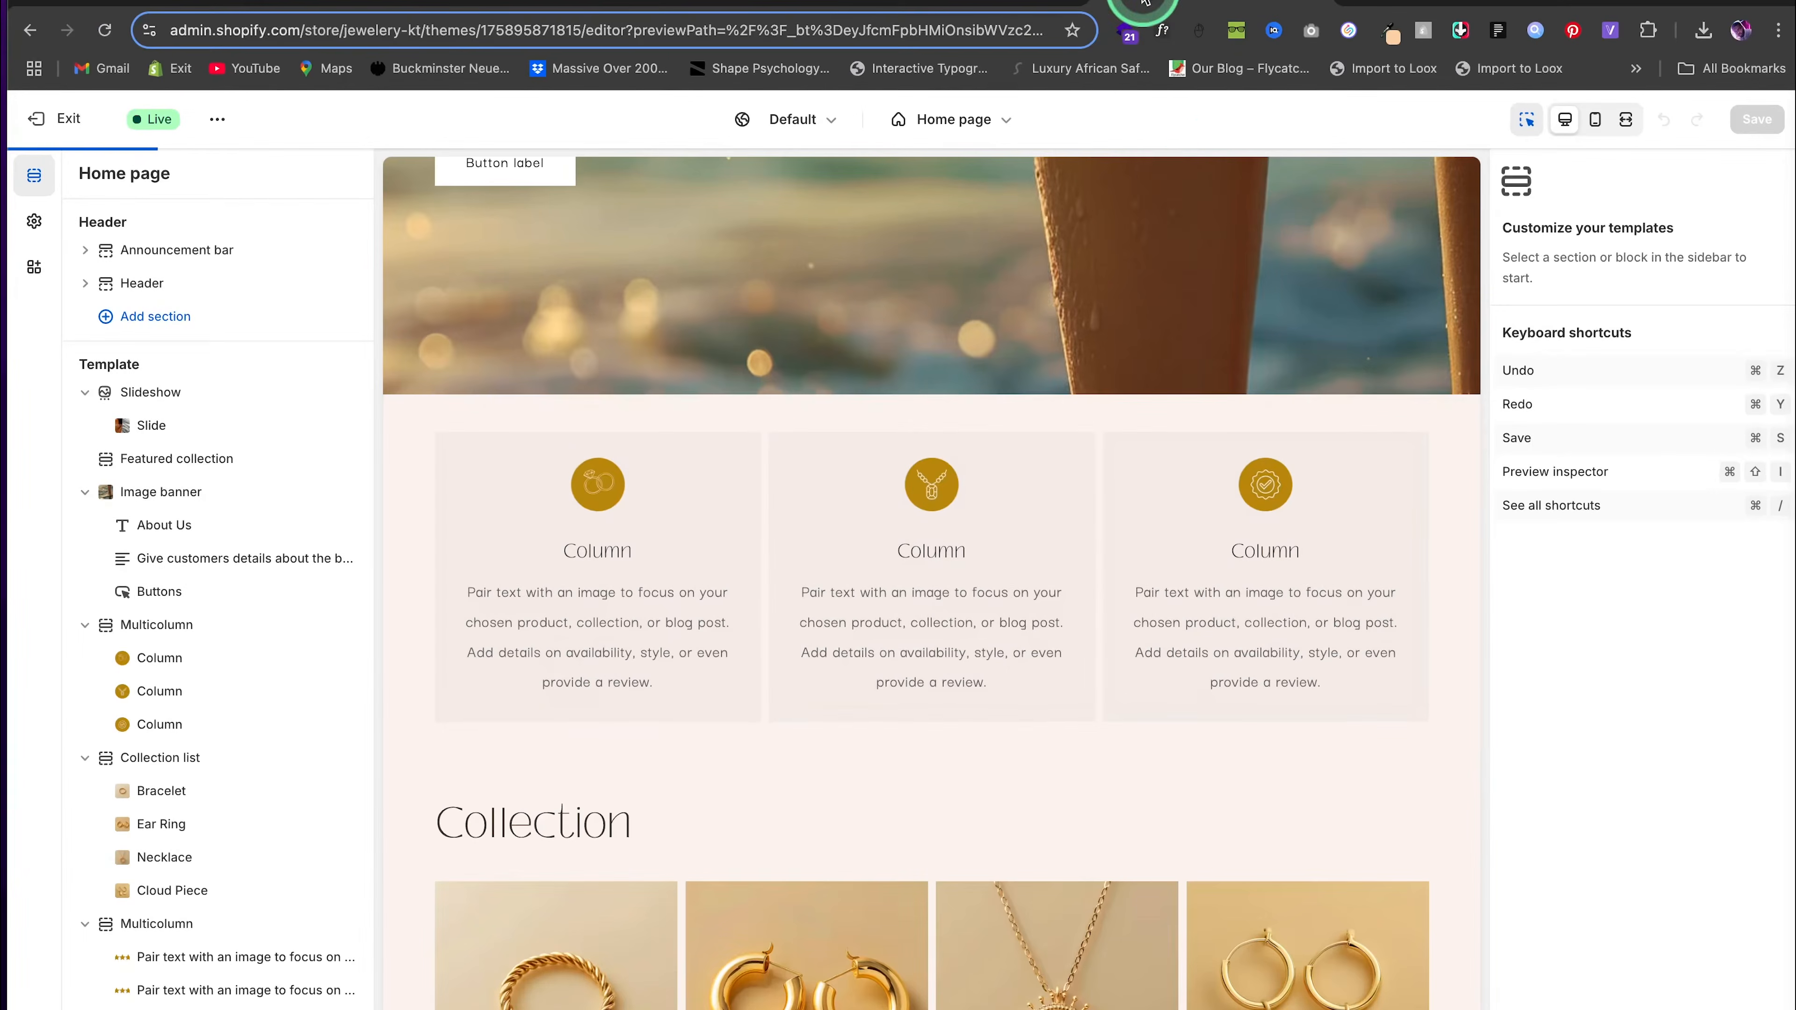
scroll(1043, 428, down, 6)
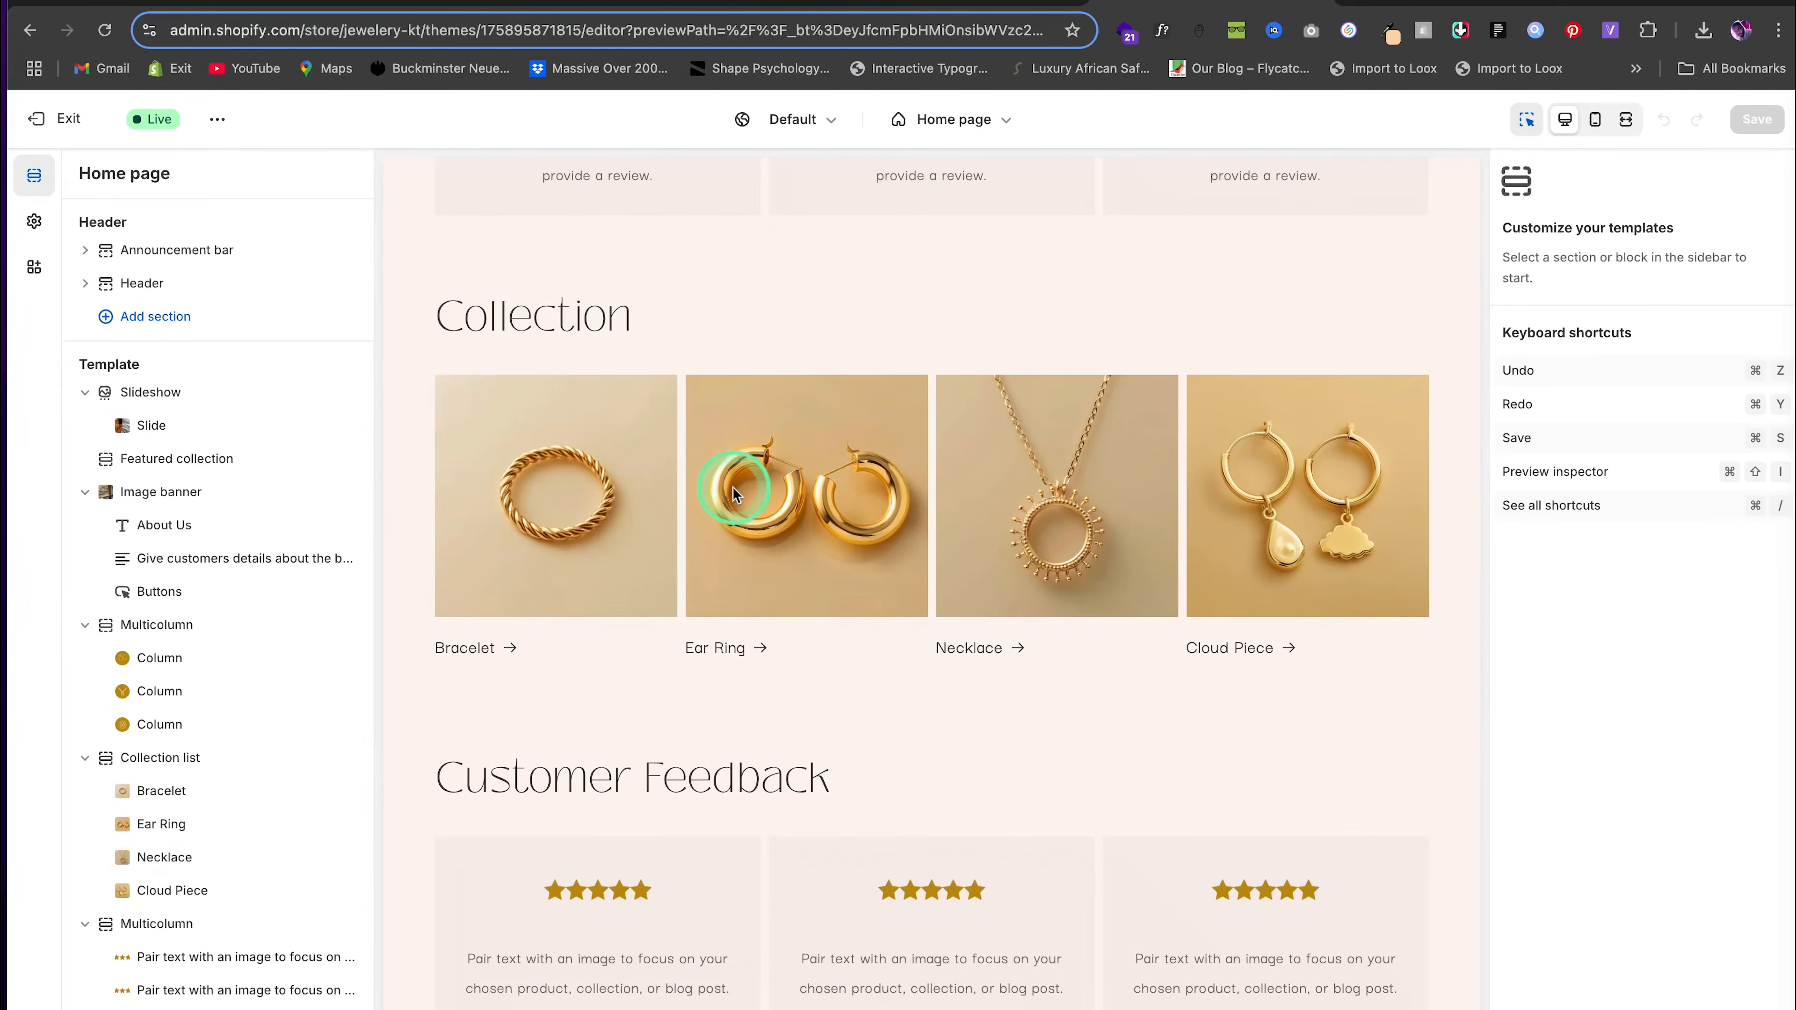
scroll(955, 465, up, 1)
scroll(954, 461, up, 2)
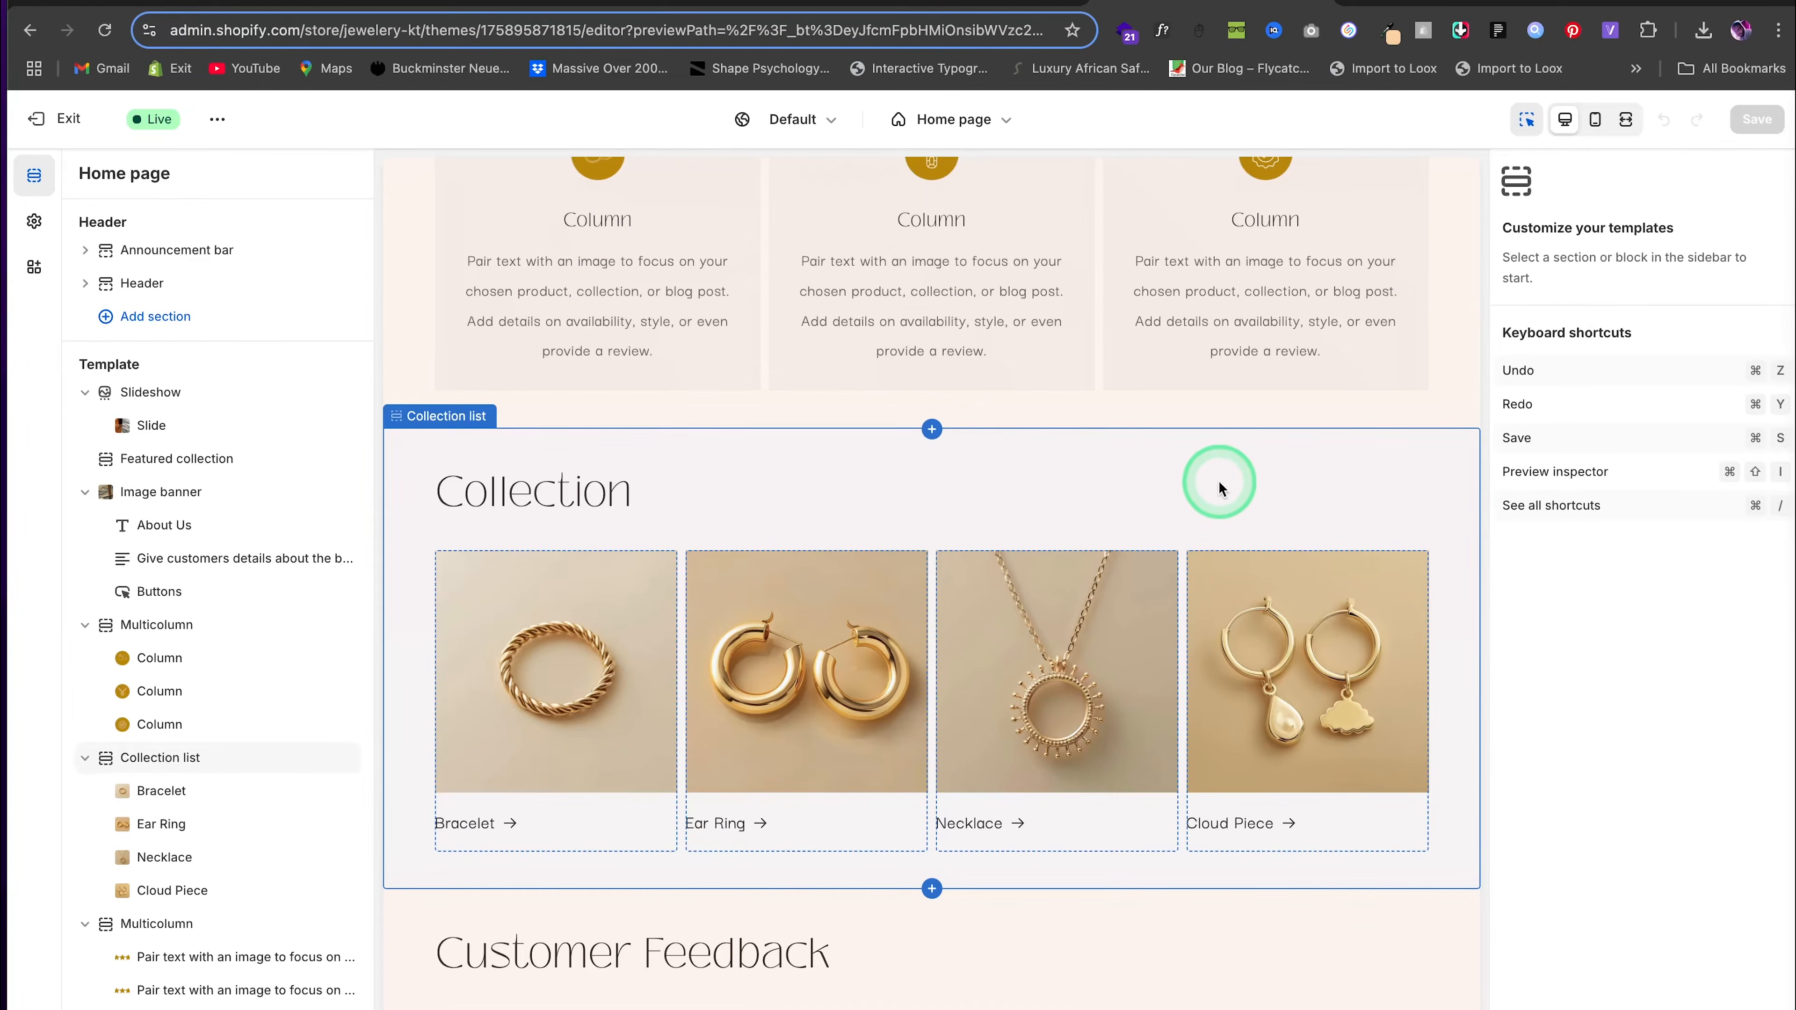
click(44, 118)
click(112, 237)
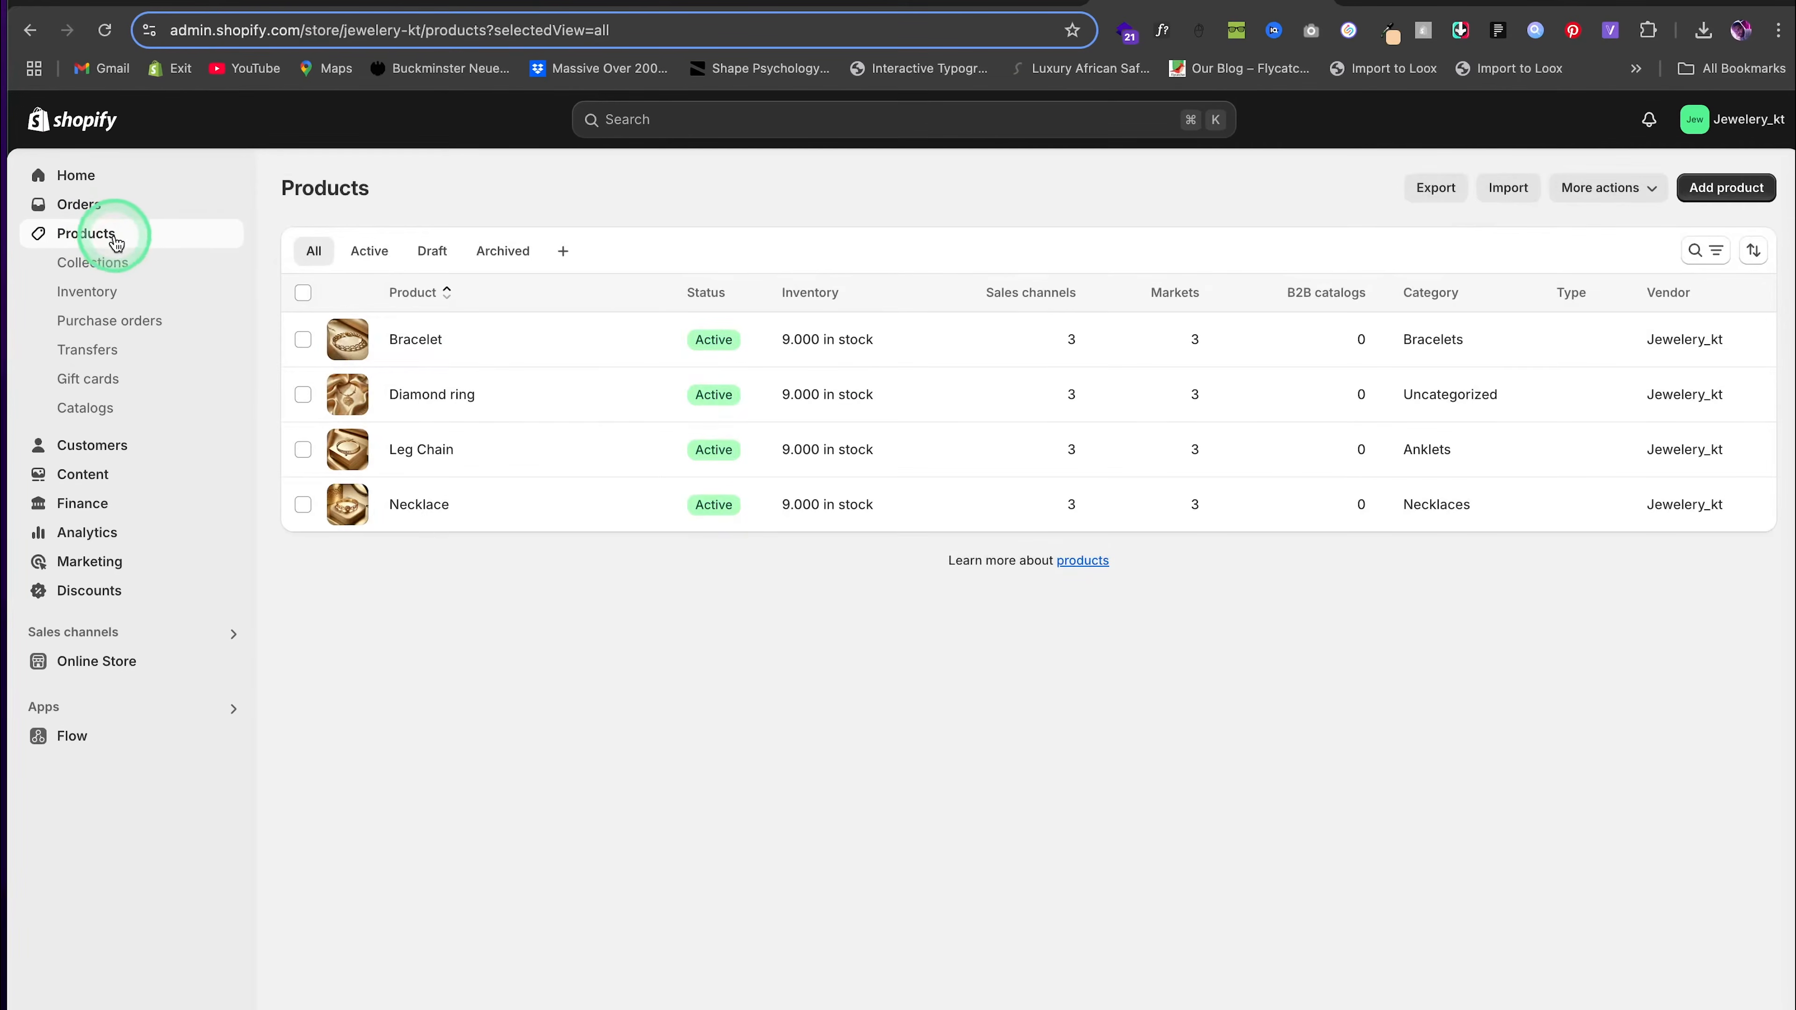
click(115, 265)
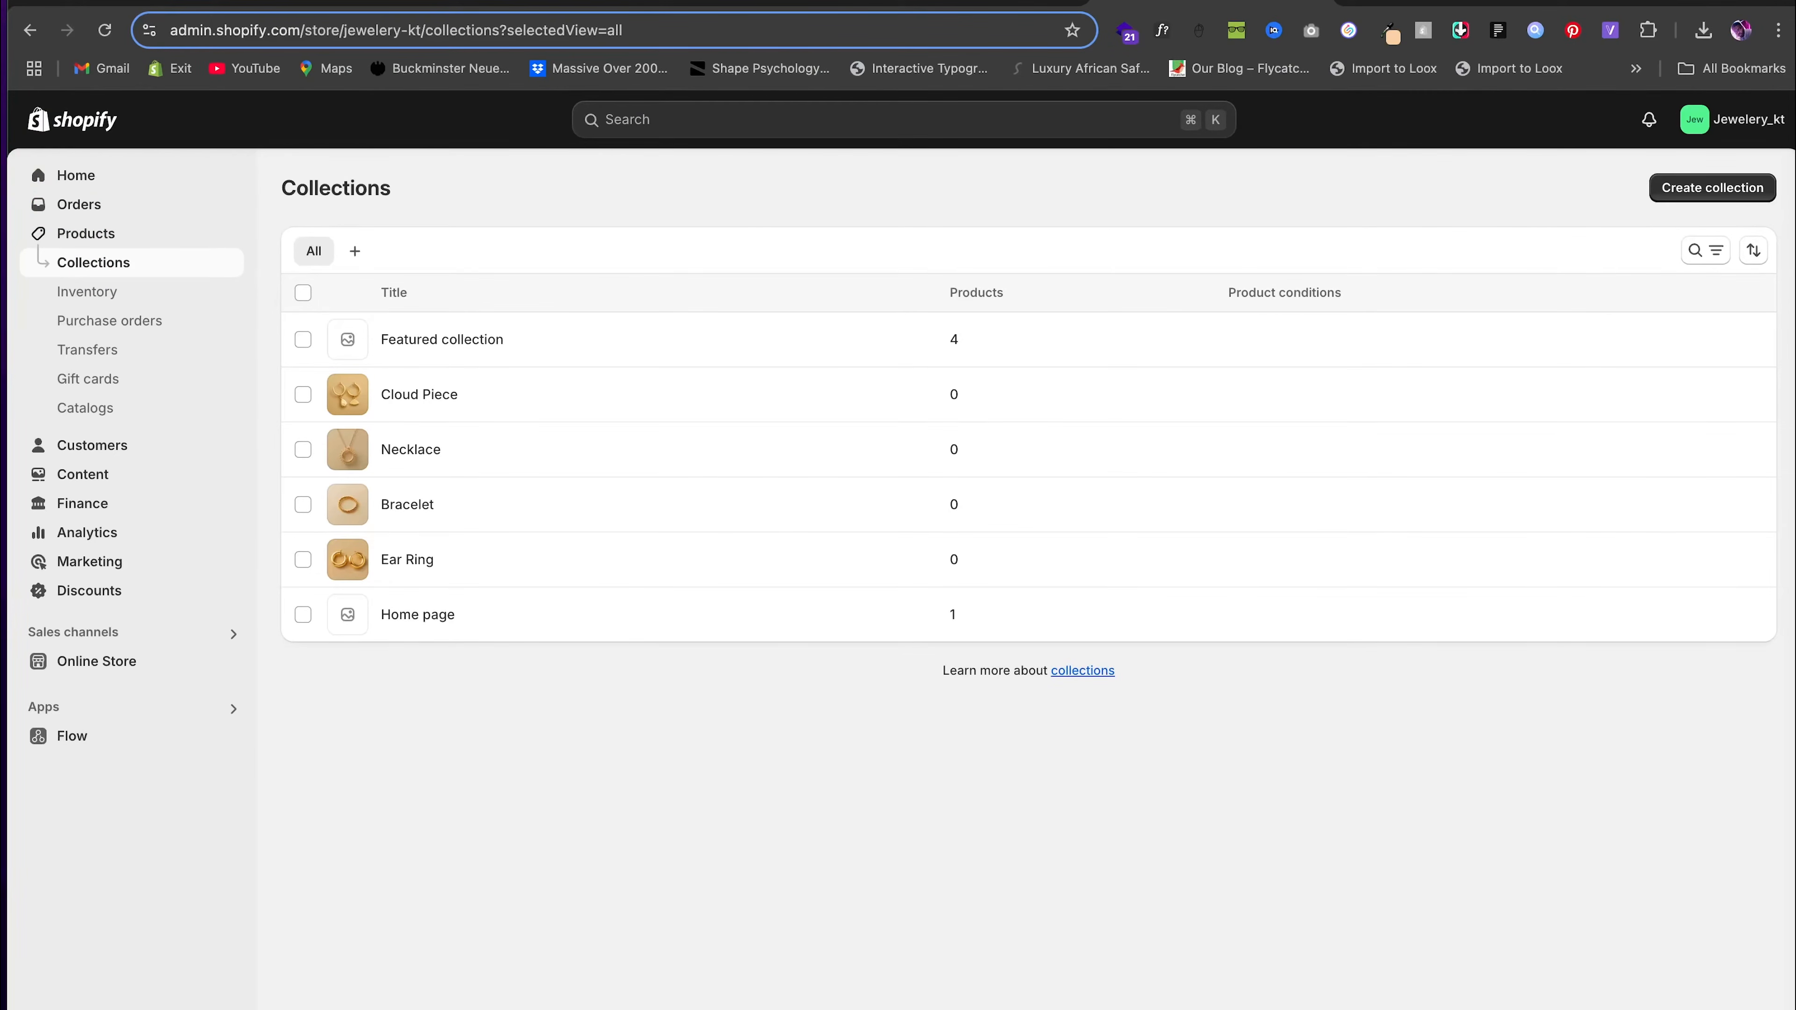
Create a manual collection titled Bracelet and save it
click(1699, 188)
click(1101, 290)
text(Bracelet)
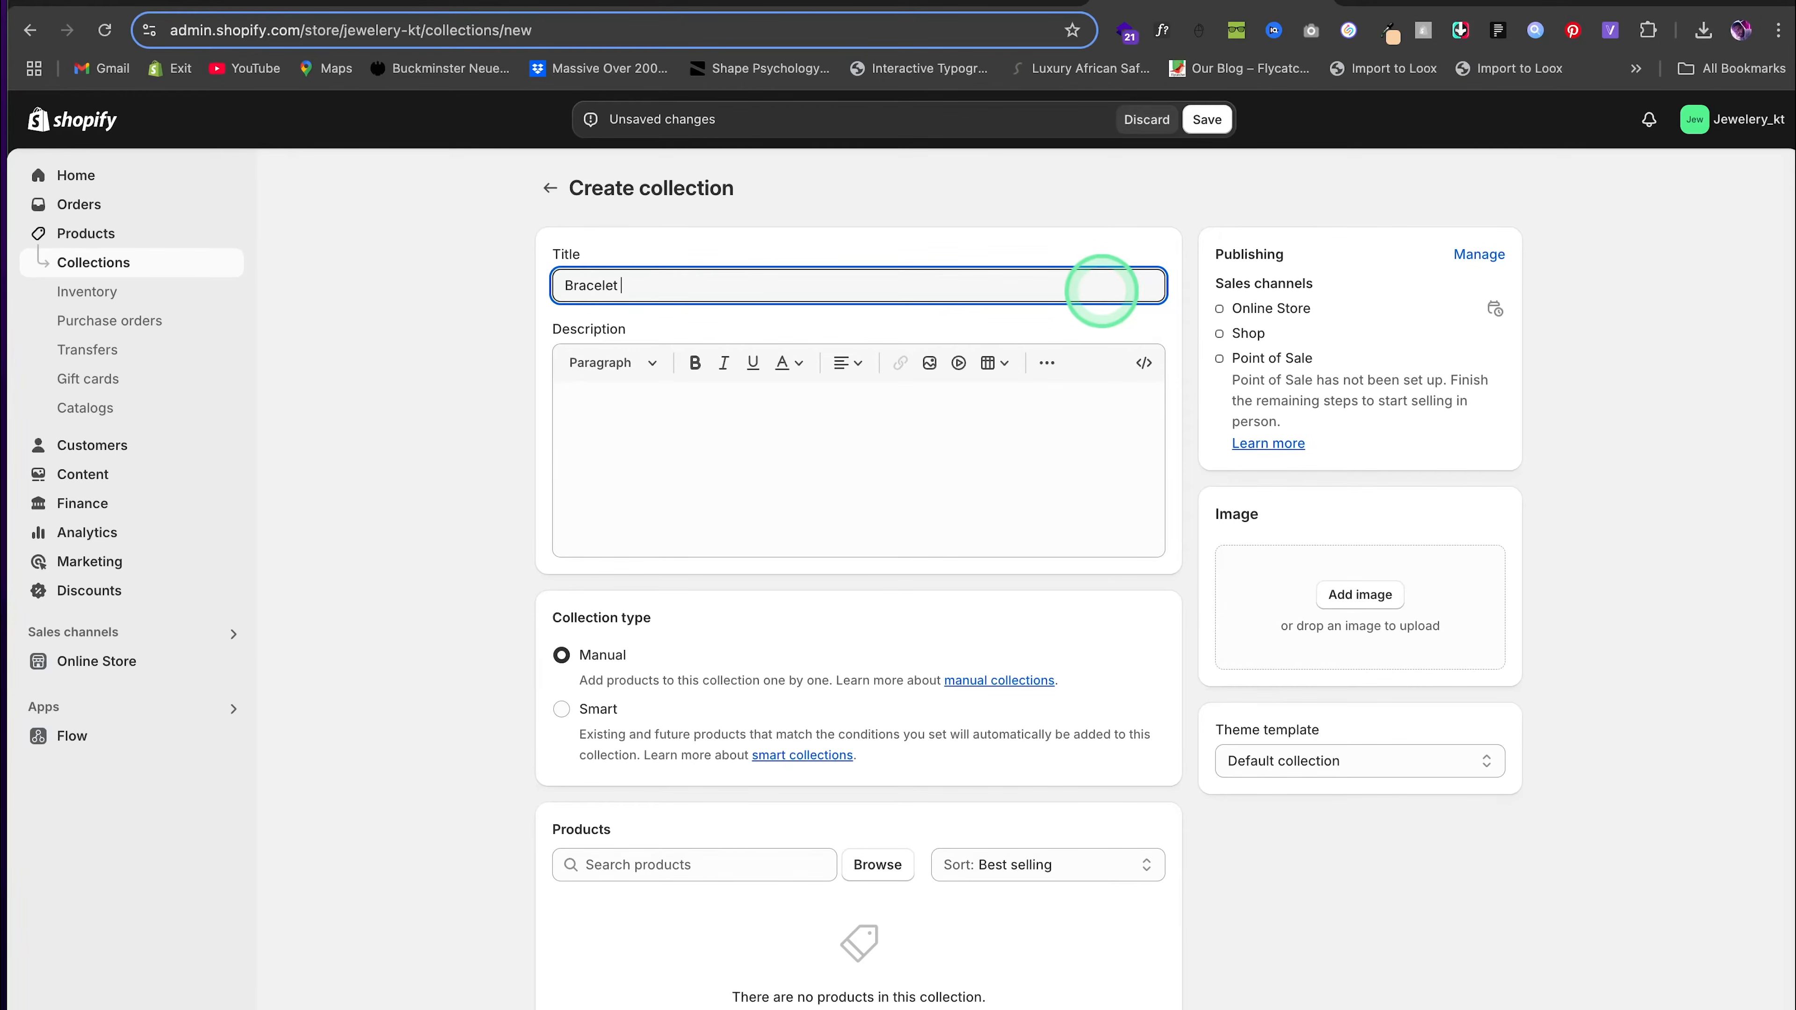
key(ctrl+s)
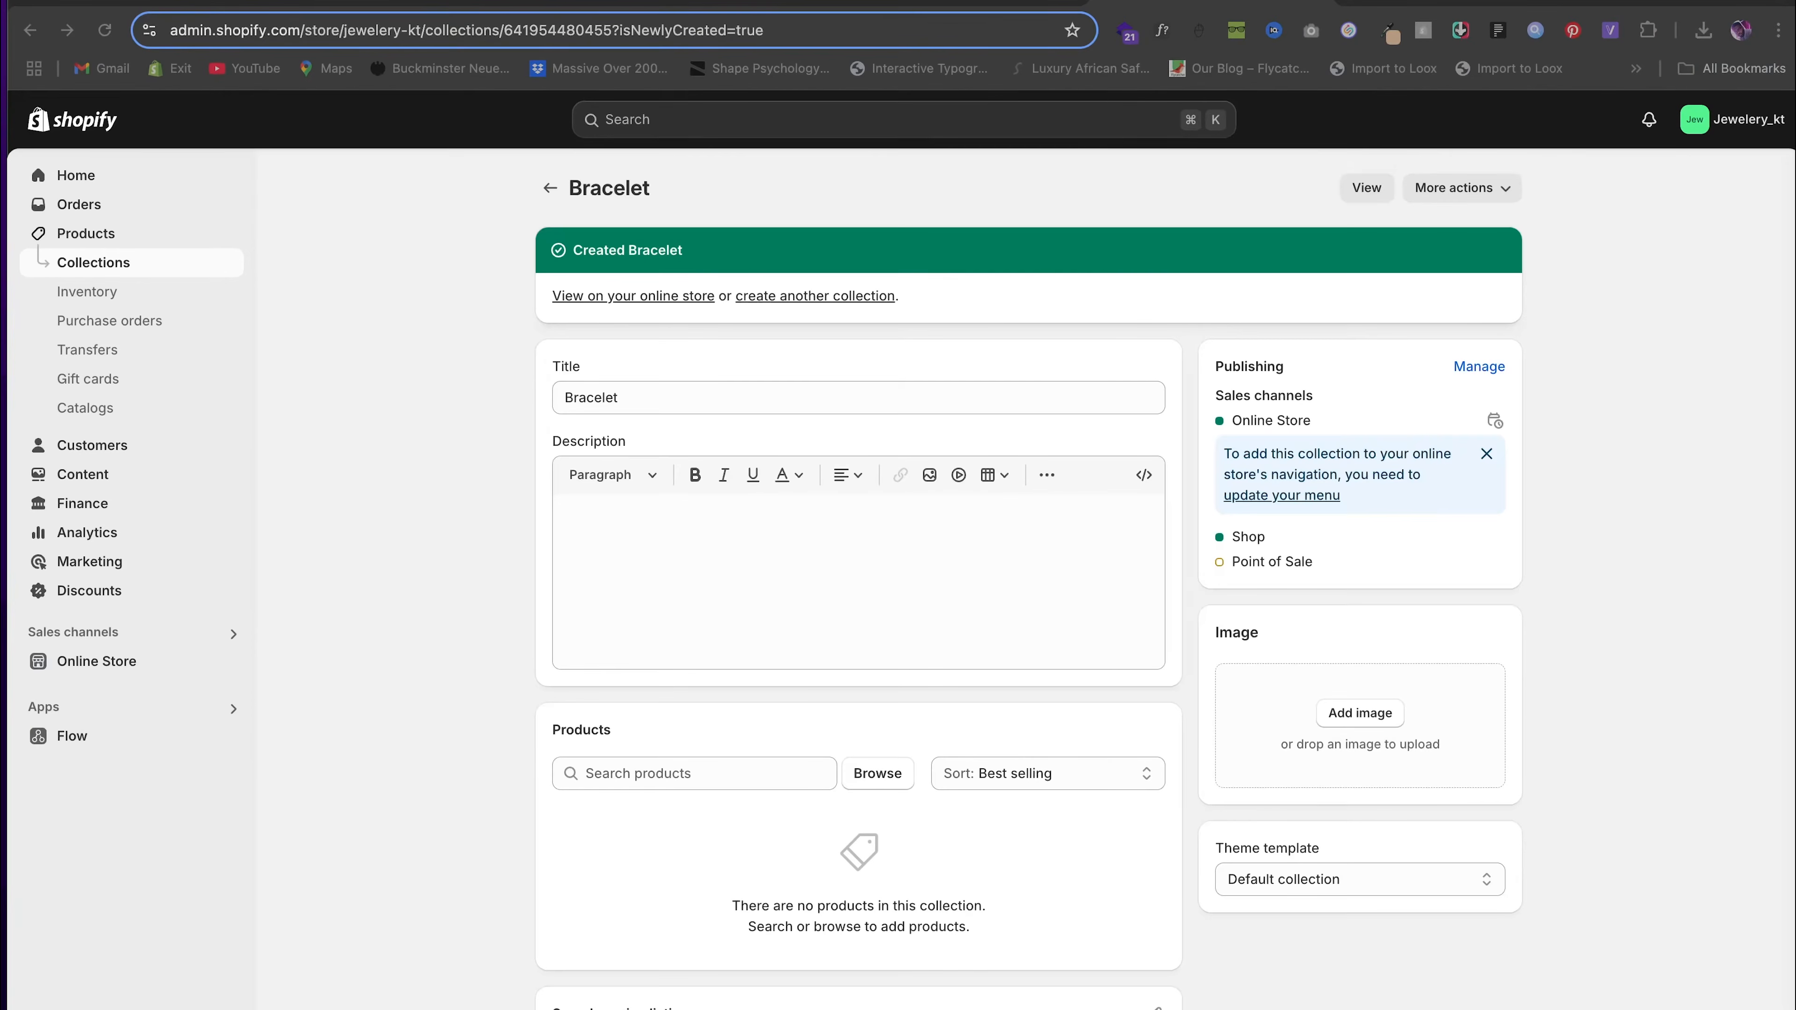
Upload the jewelry pictures from the Desktop and set the gold bracelet picture as the Bracelet collection's image
click(1343, 716)
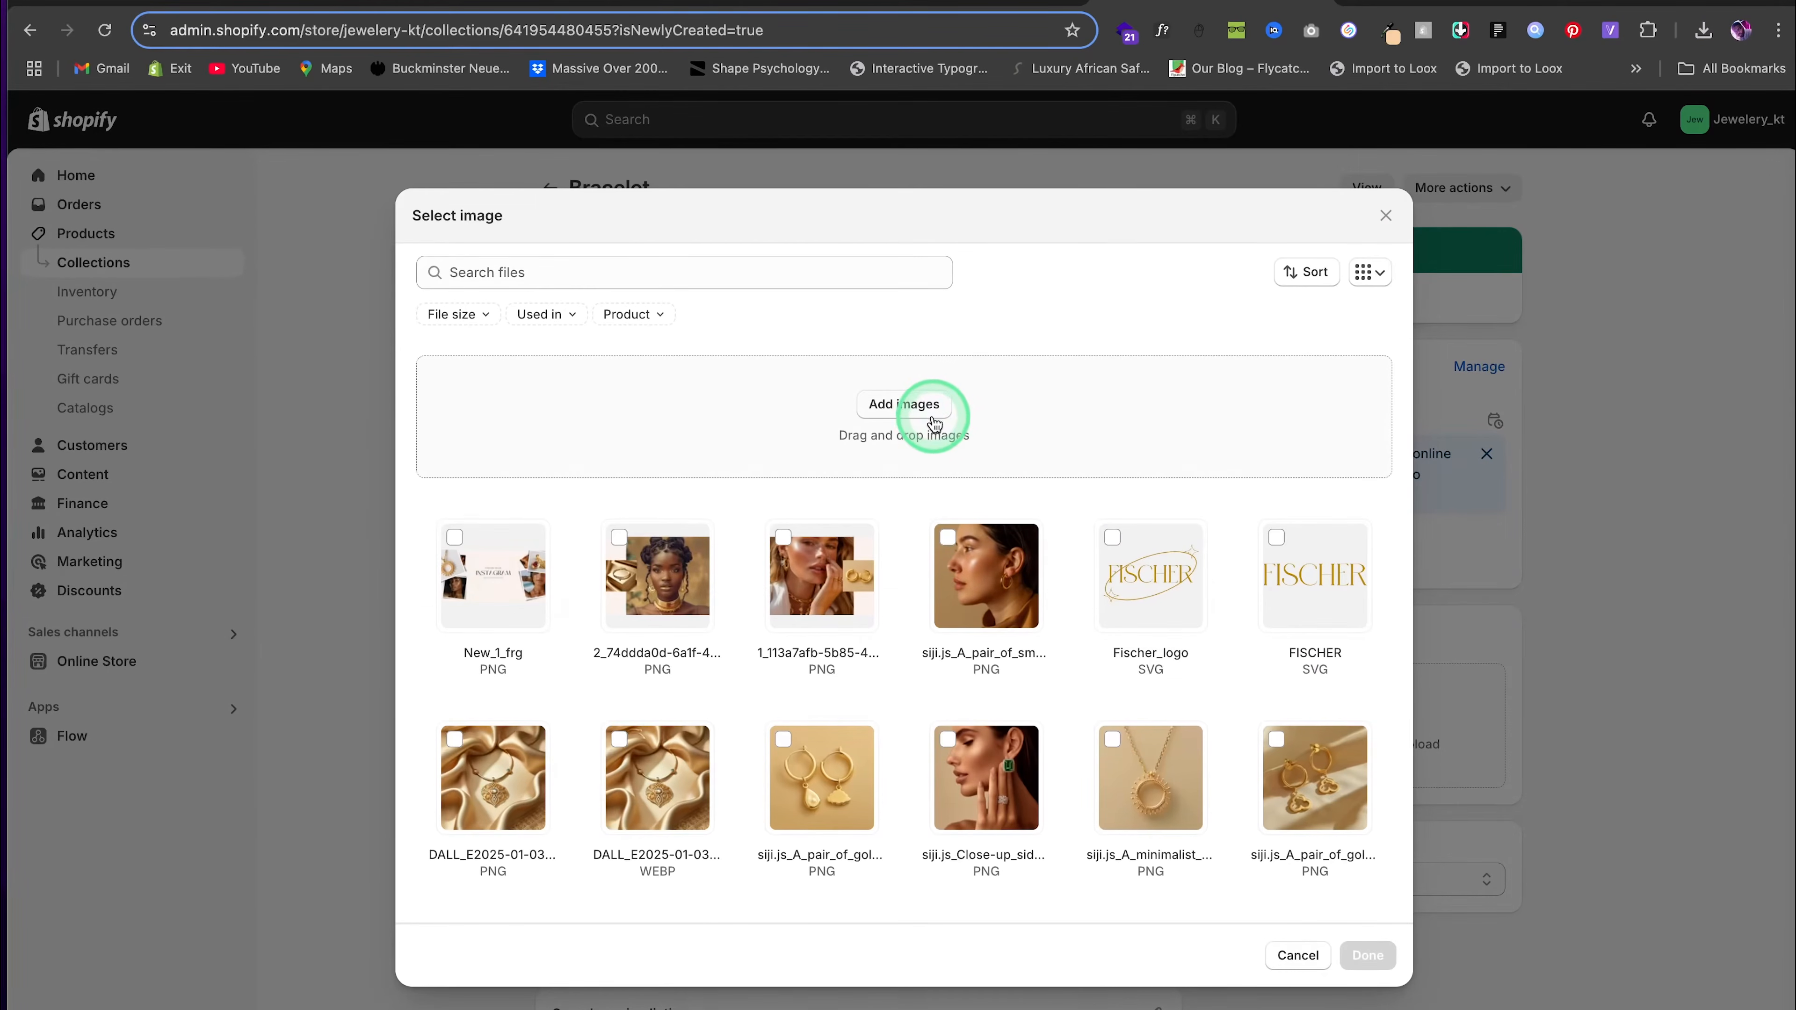
click(1044, 415)
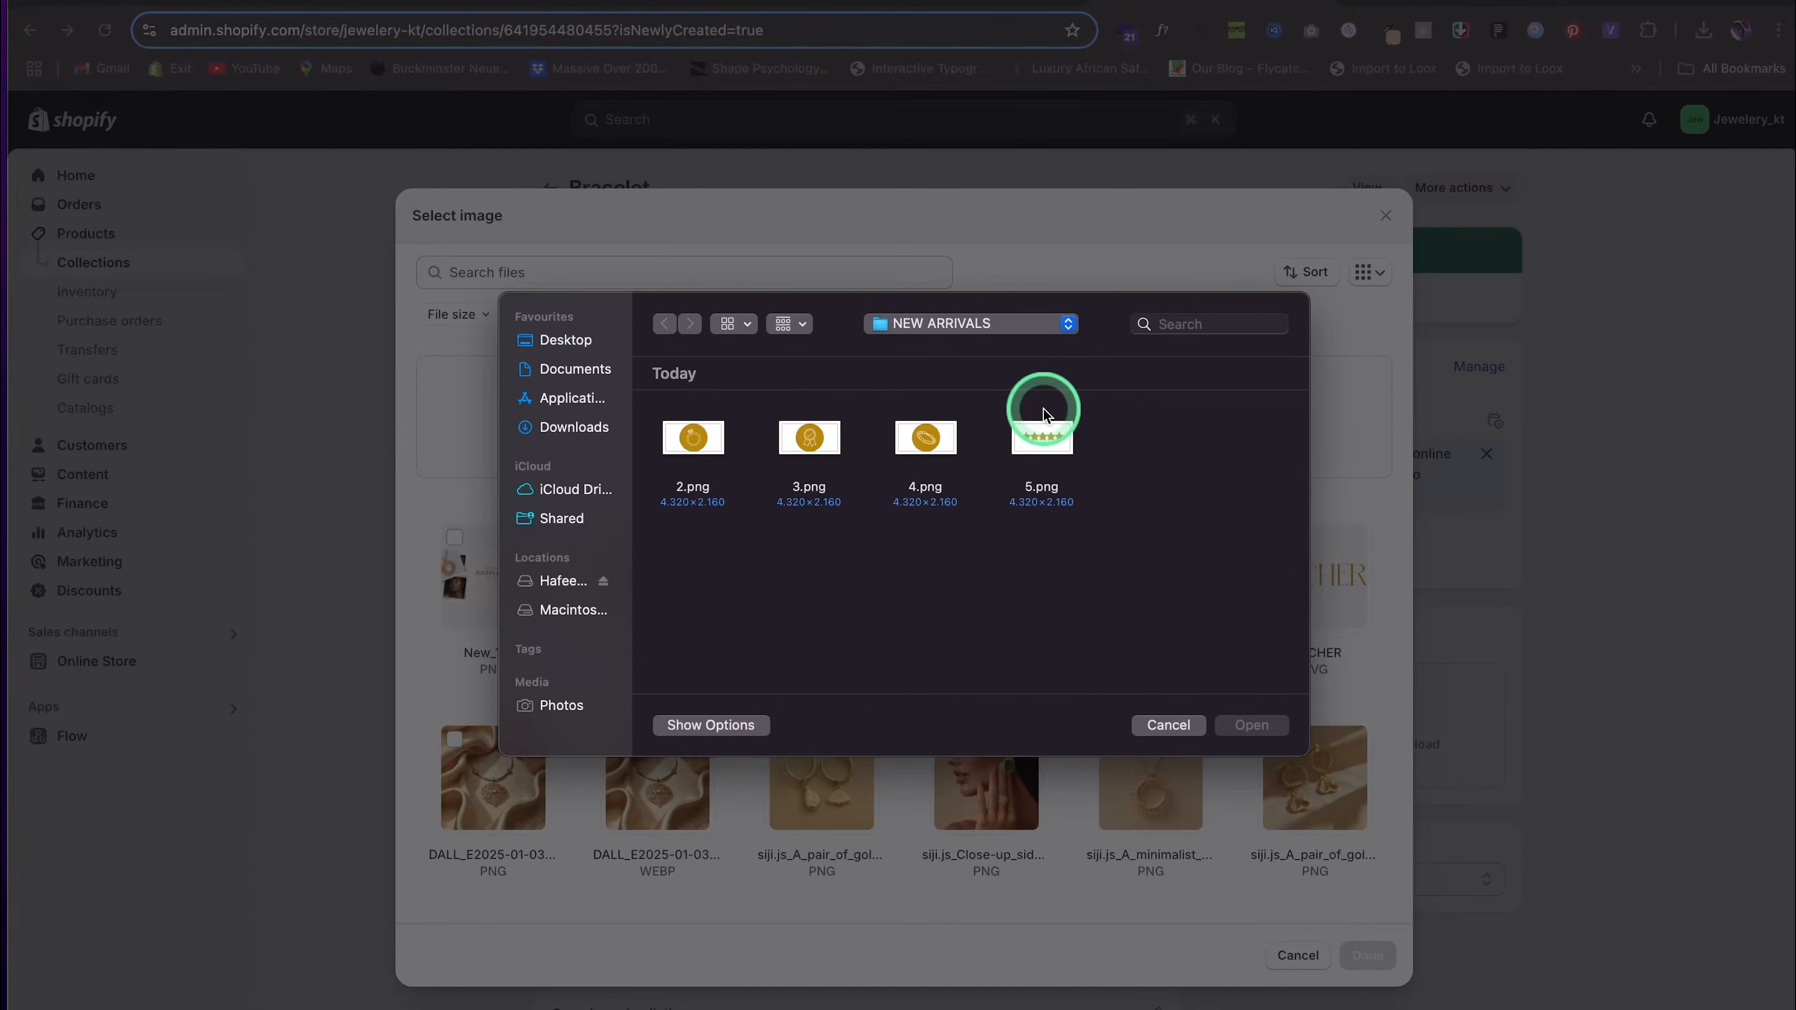
click(566, 360)
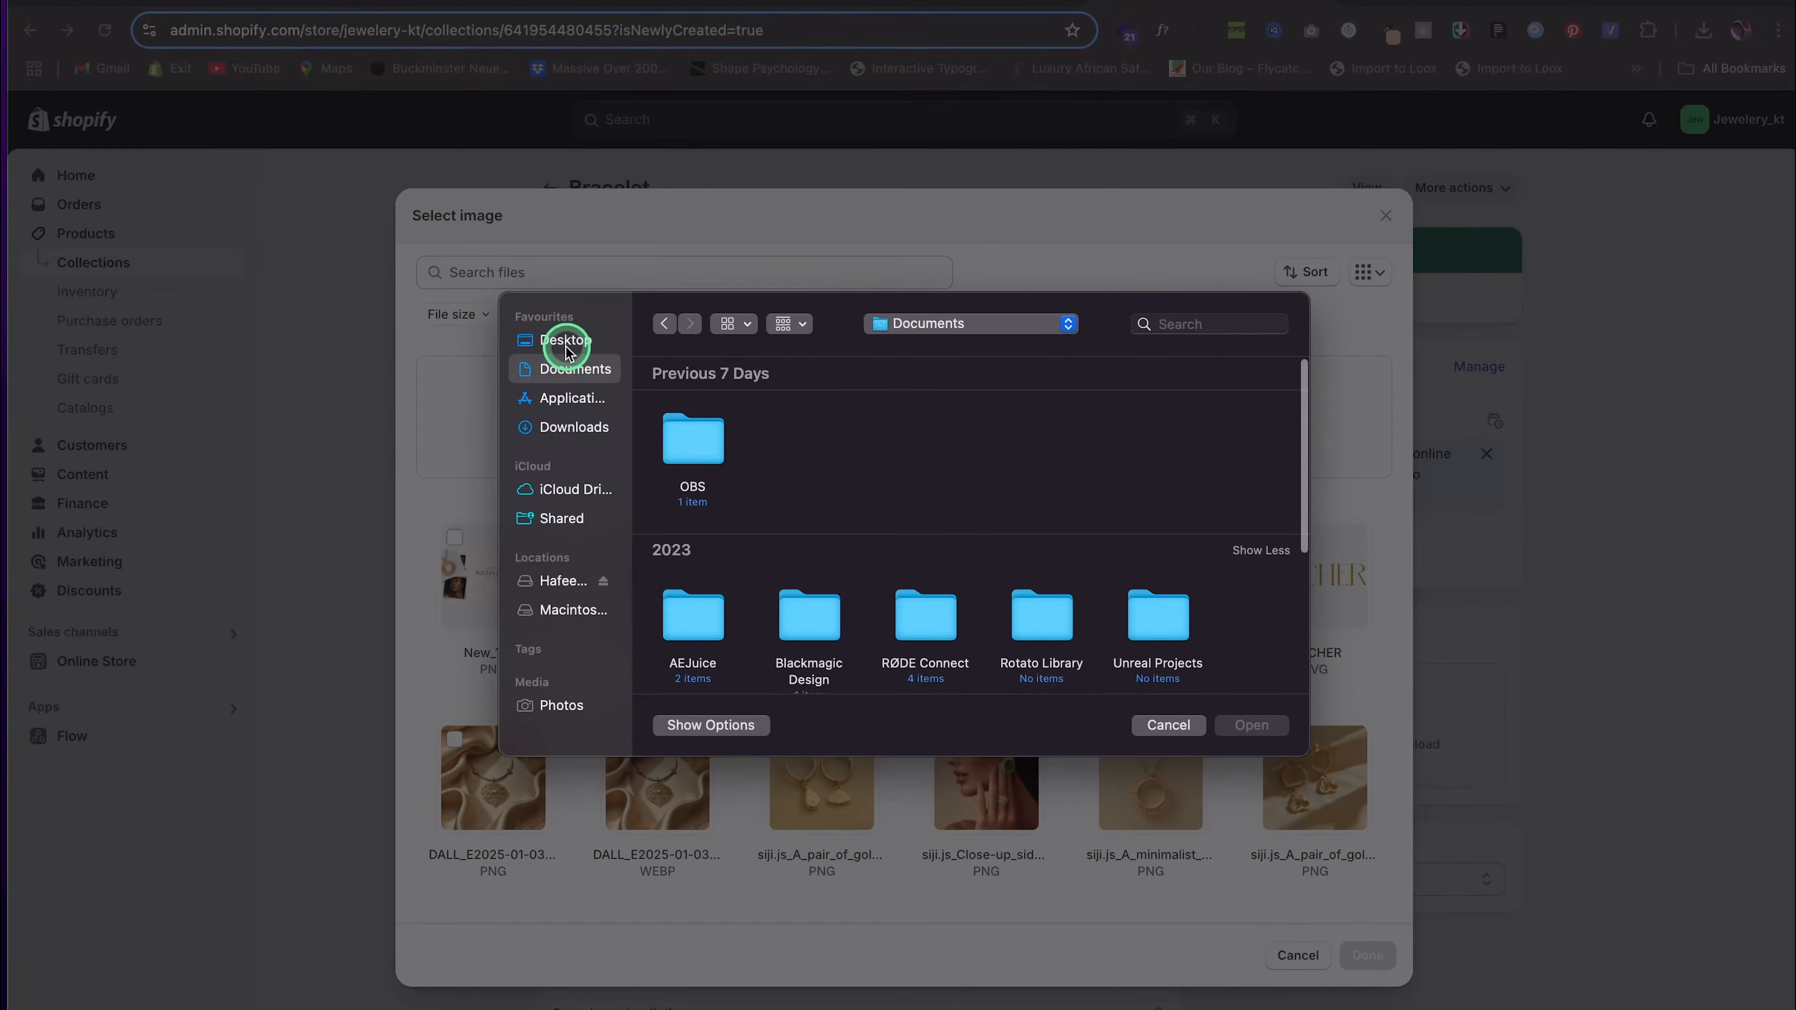
click(562, 341)
click(677, 442)
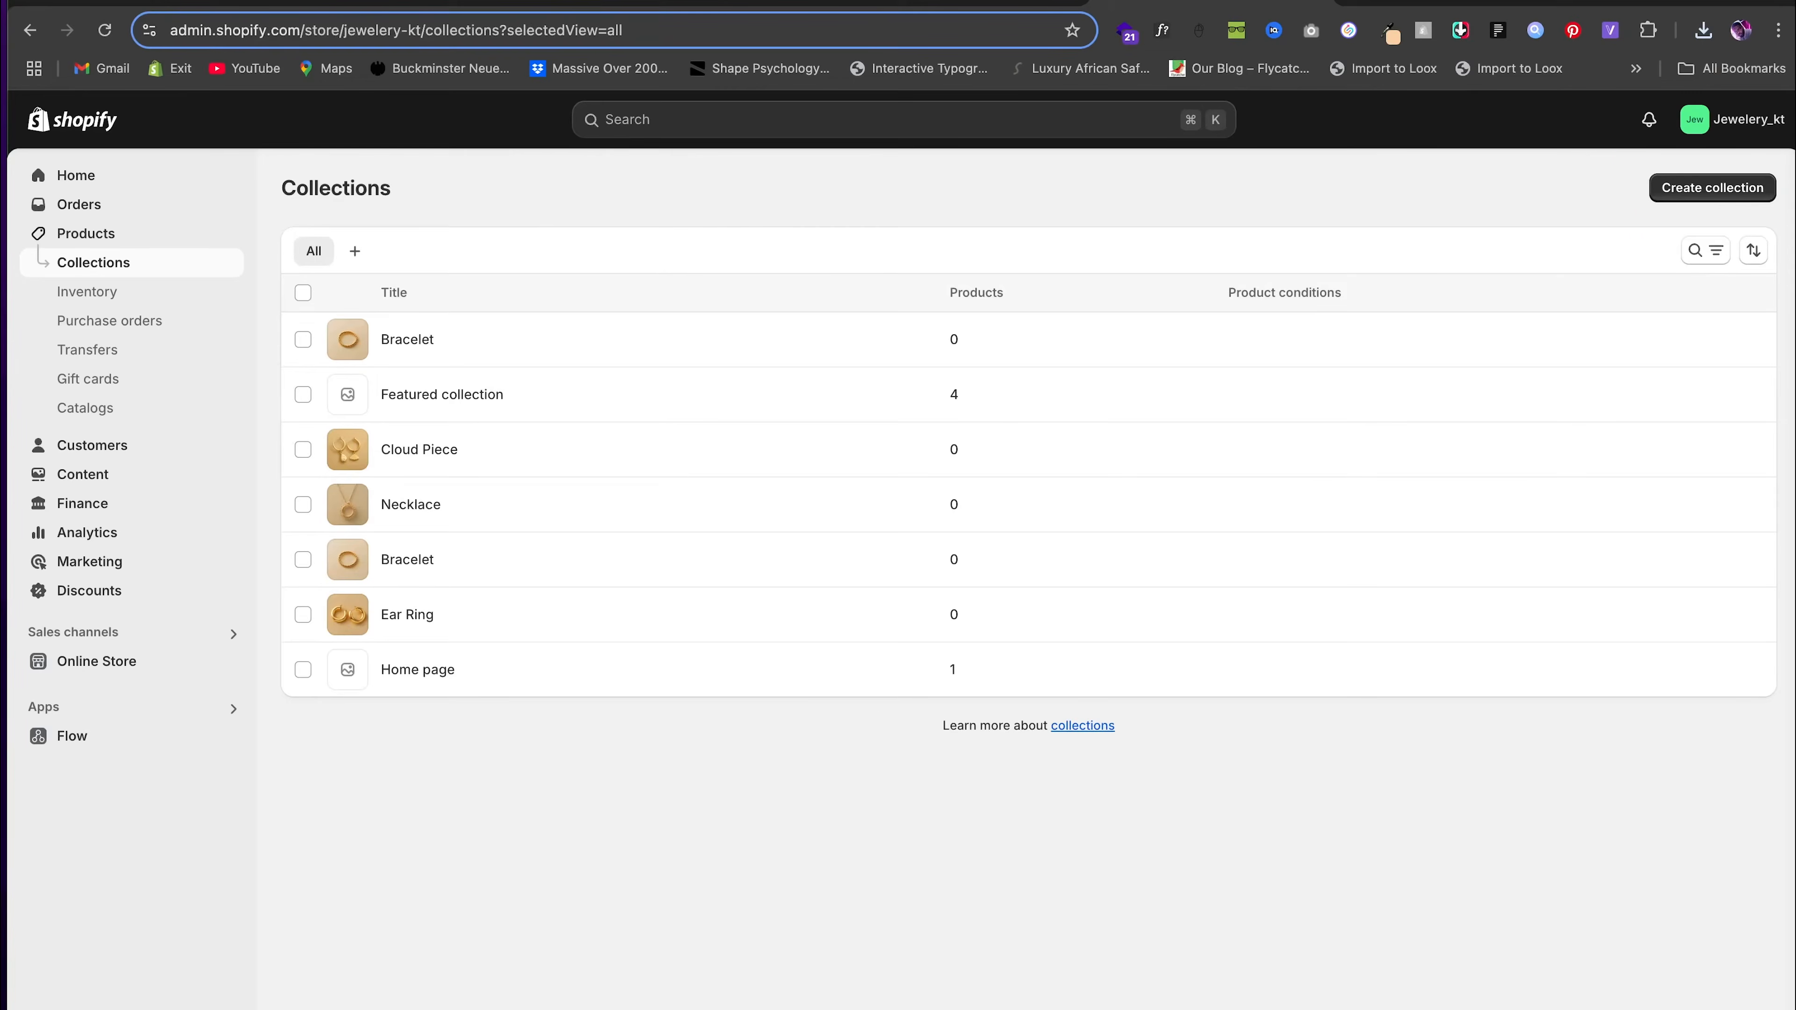
Create a collection titled Ear ring with the gold hoop earrings picture as its image and save it
click(1668, 189)
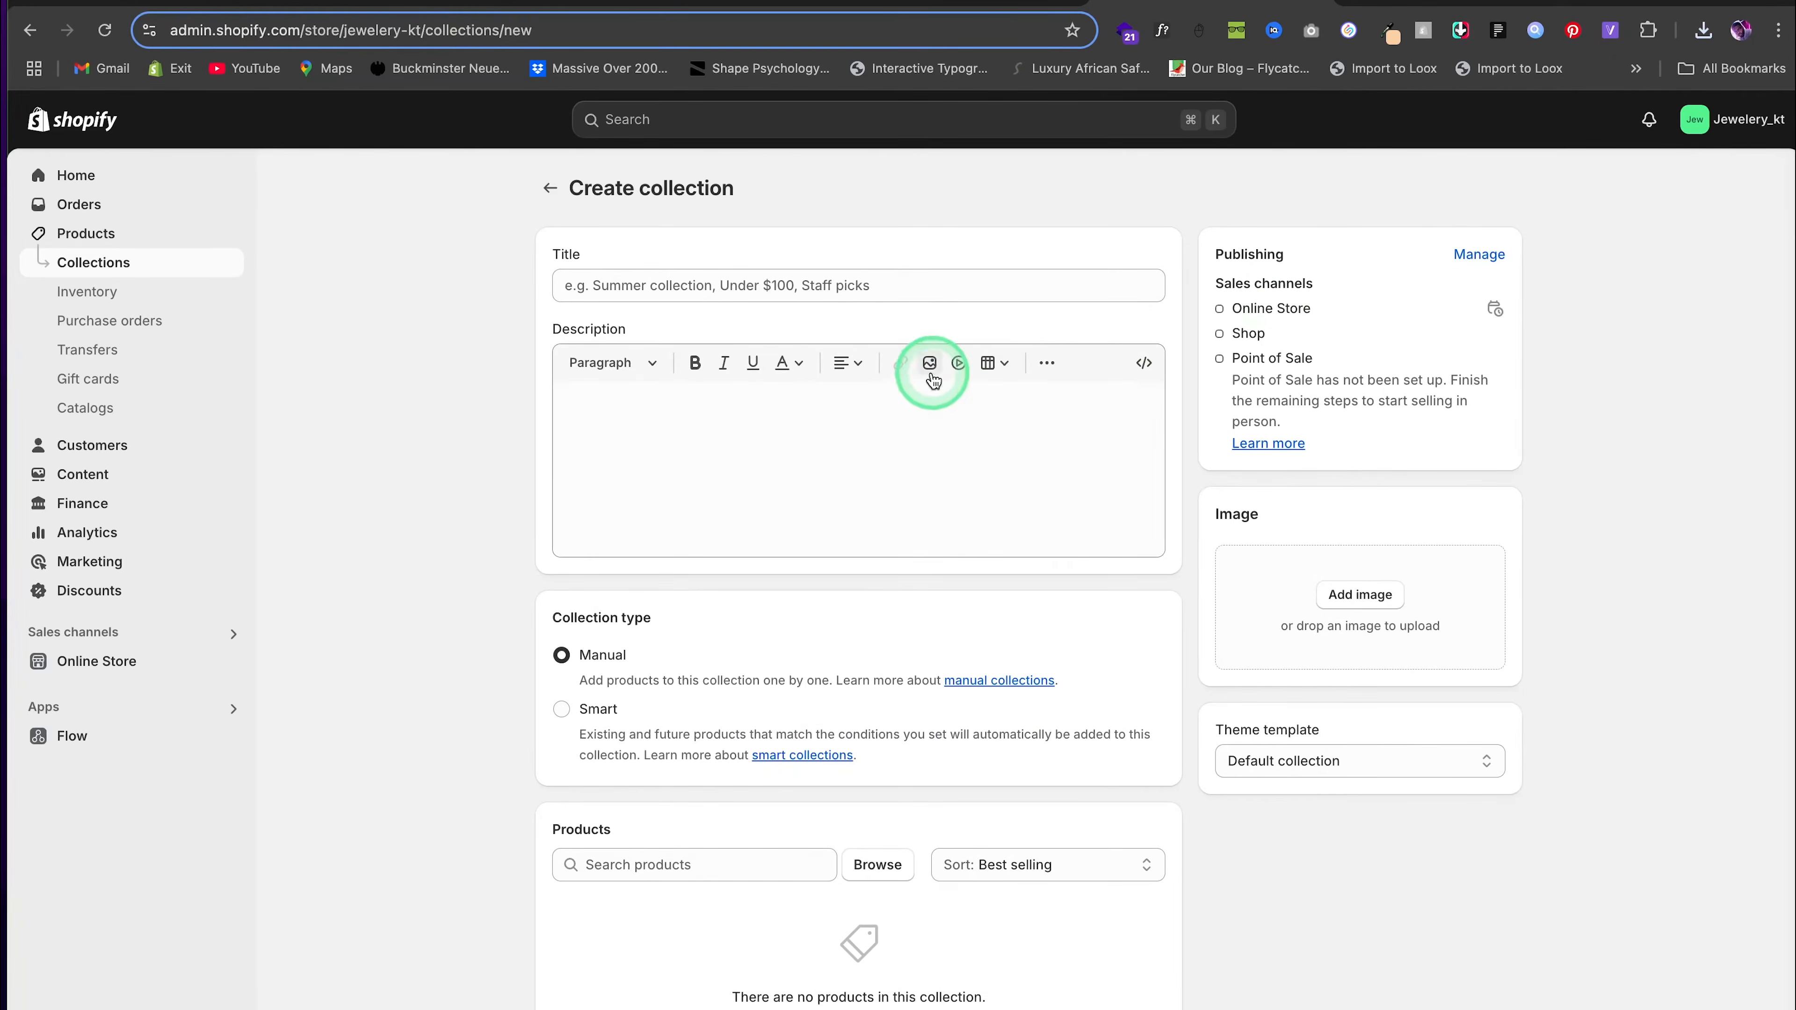
click(903, 283)
text(Ear ring)
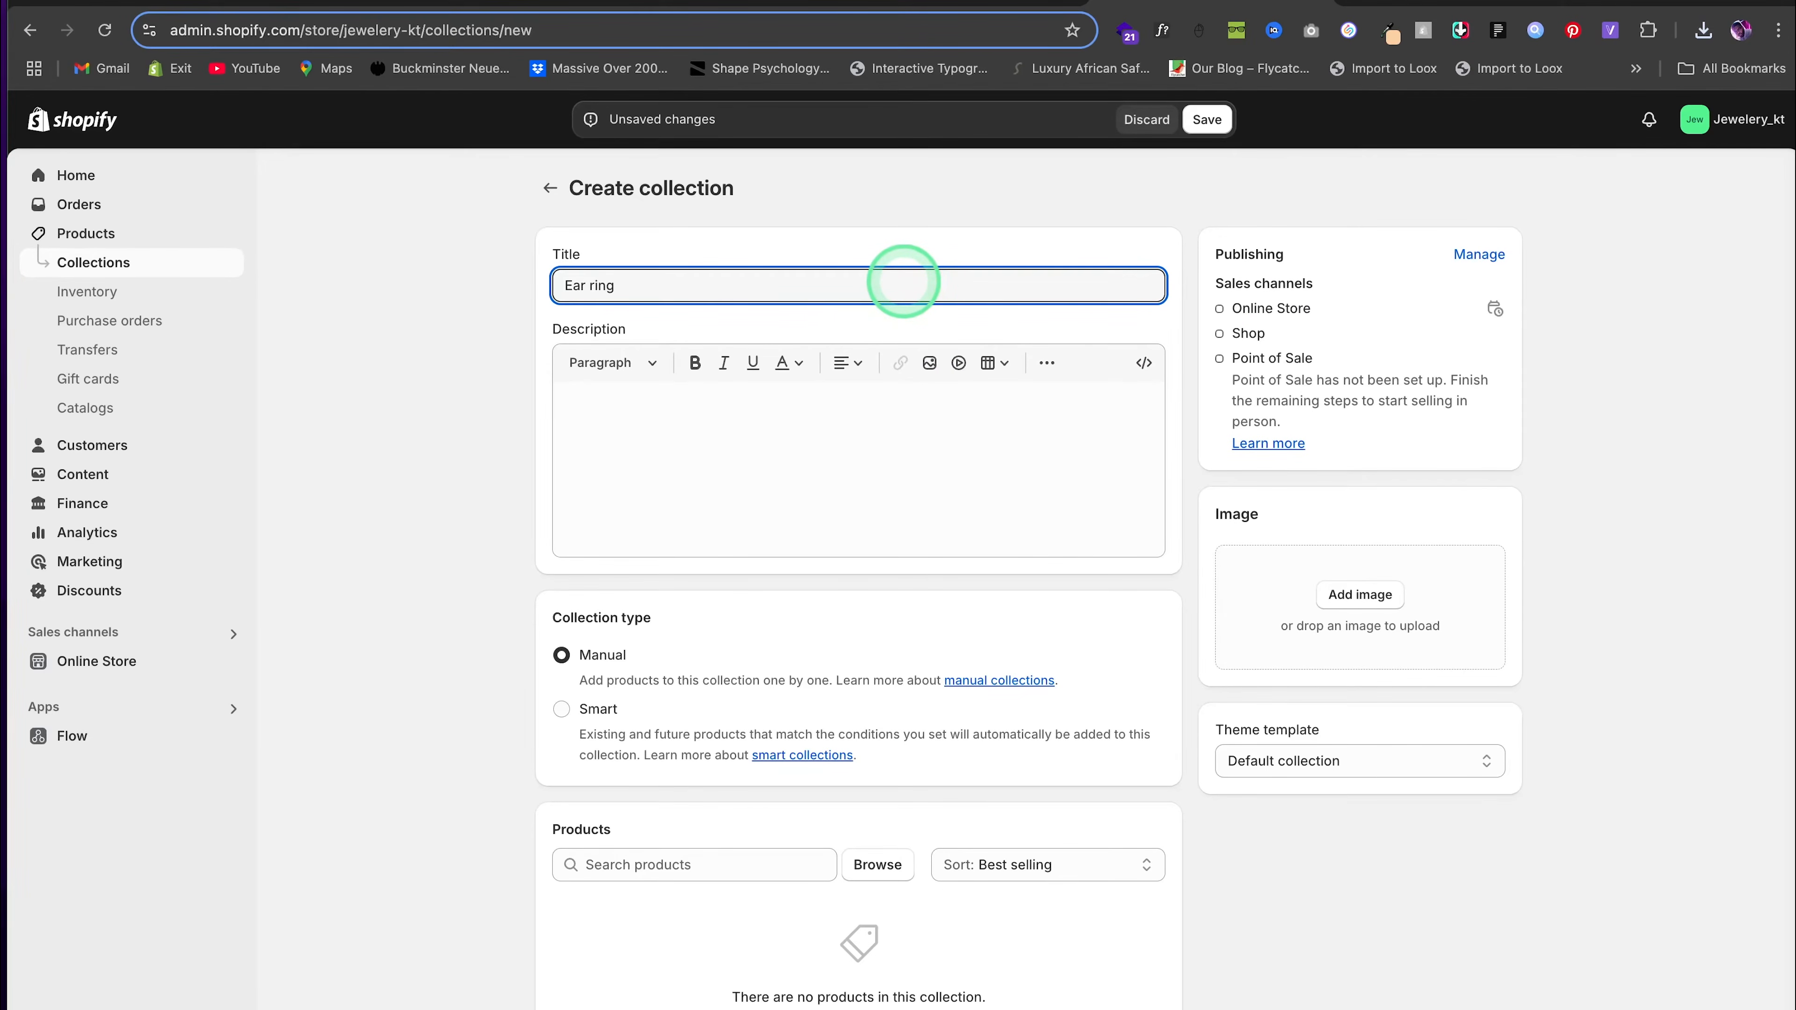
click(1343, 595)
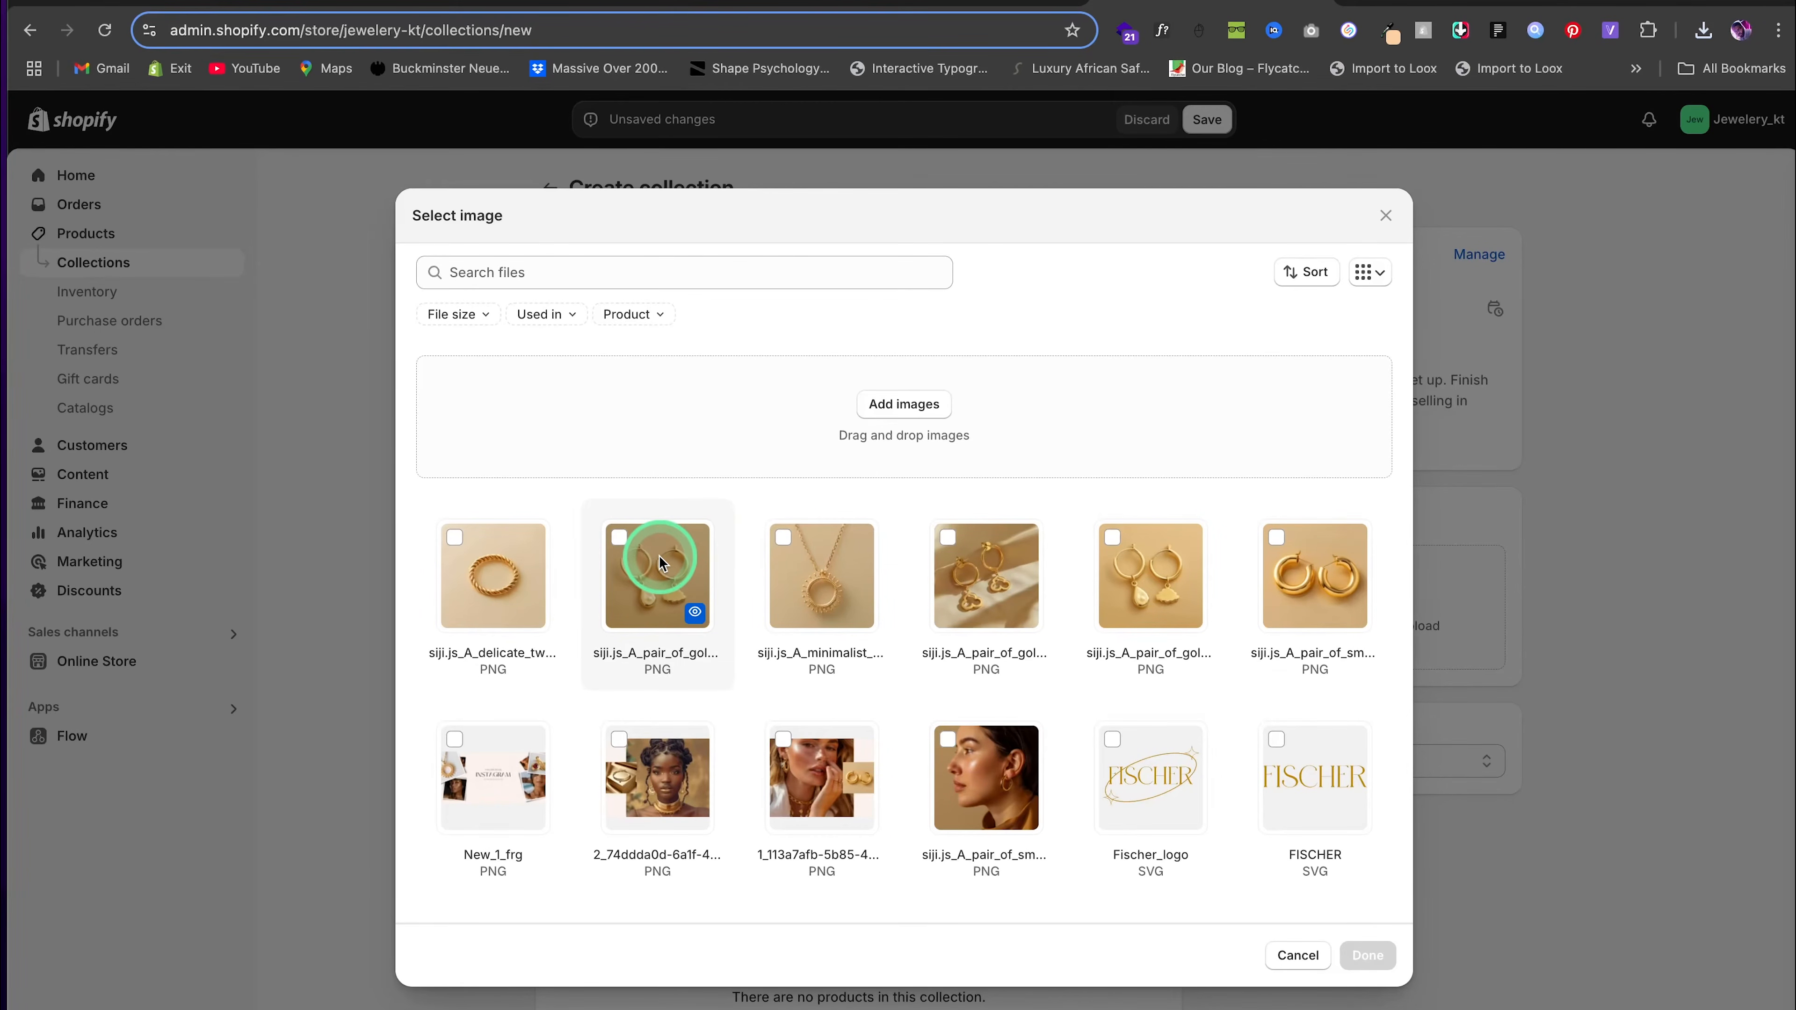
click(1276, 538)
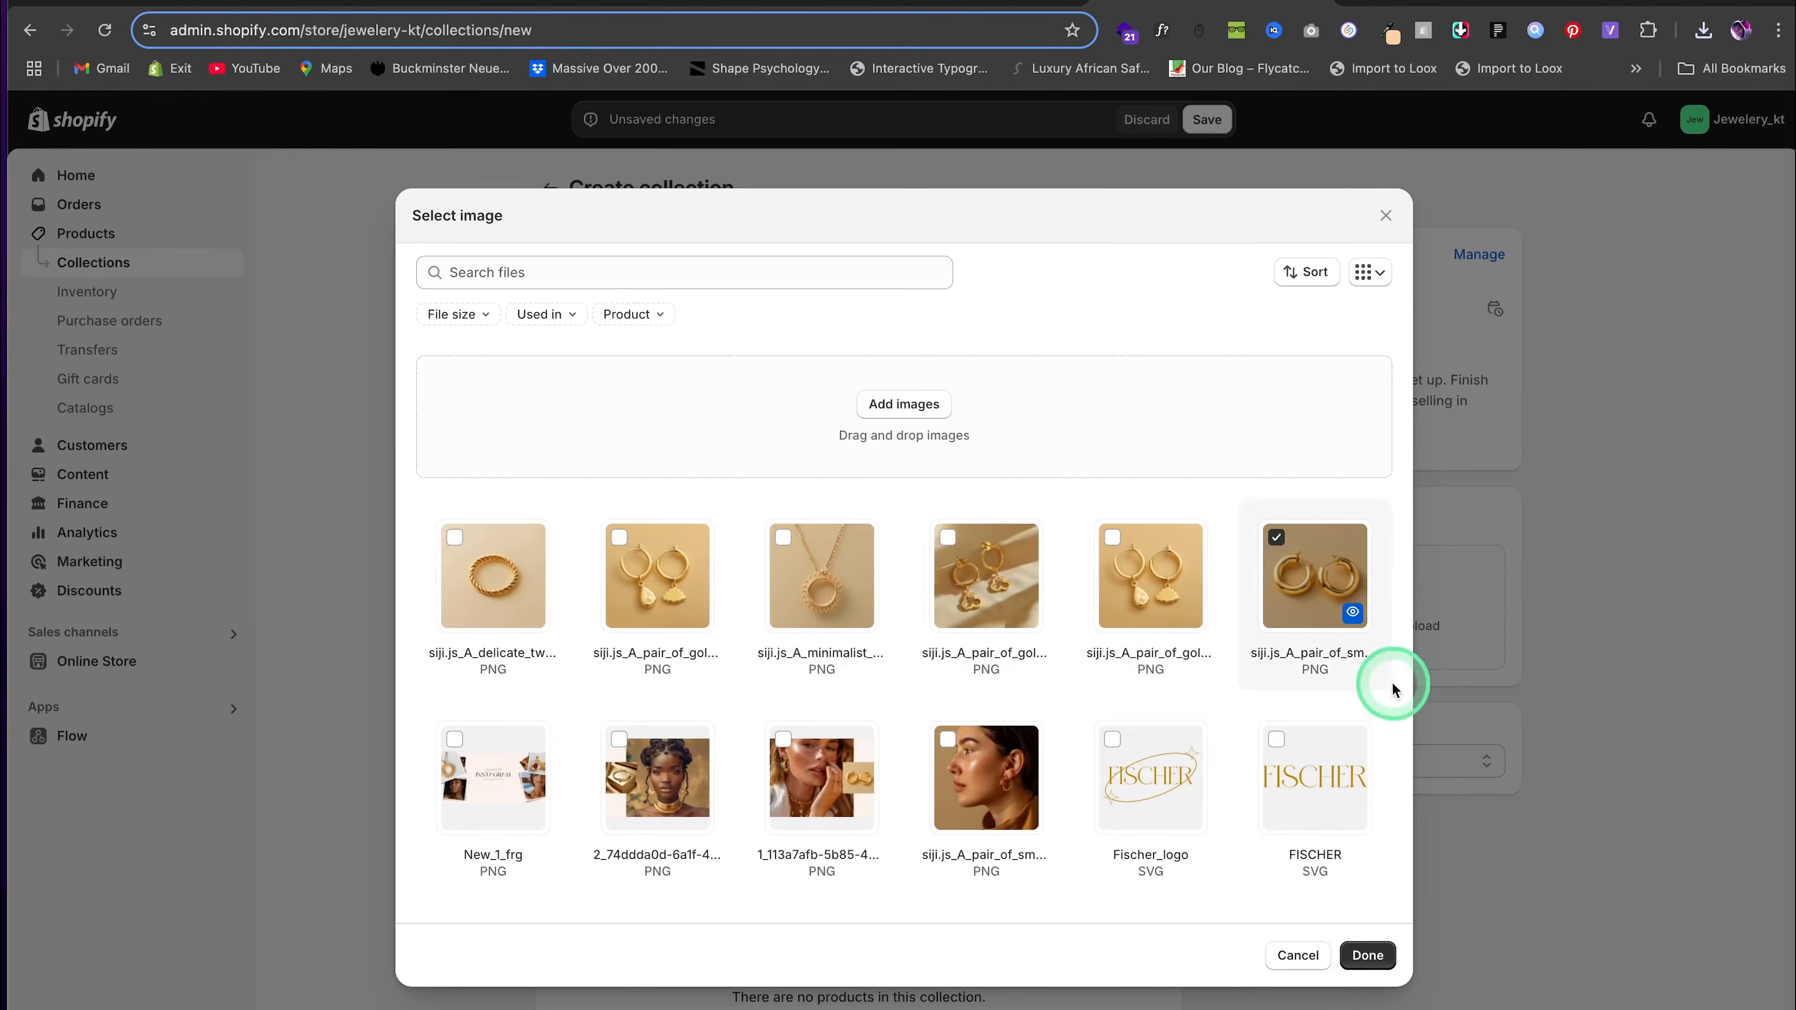
click(1388, 964)
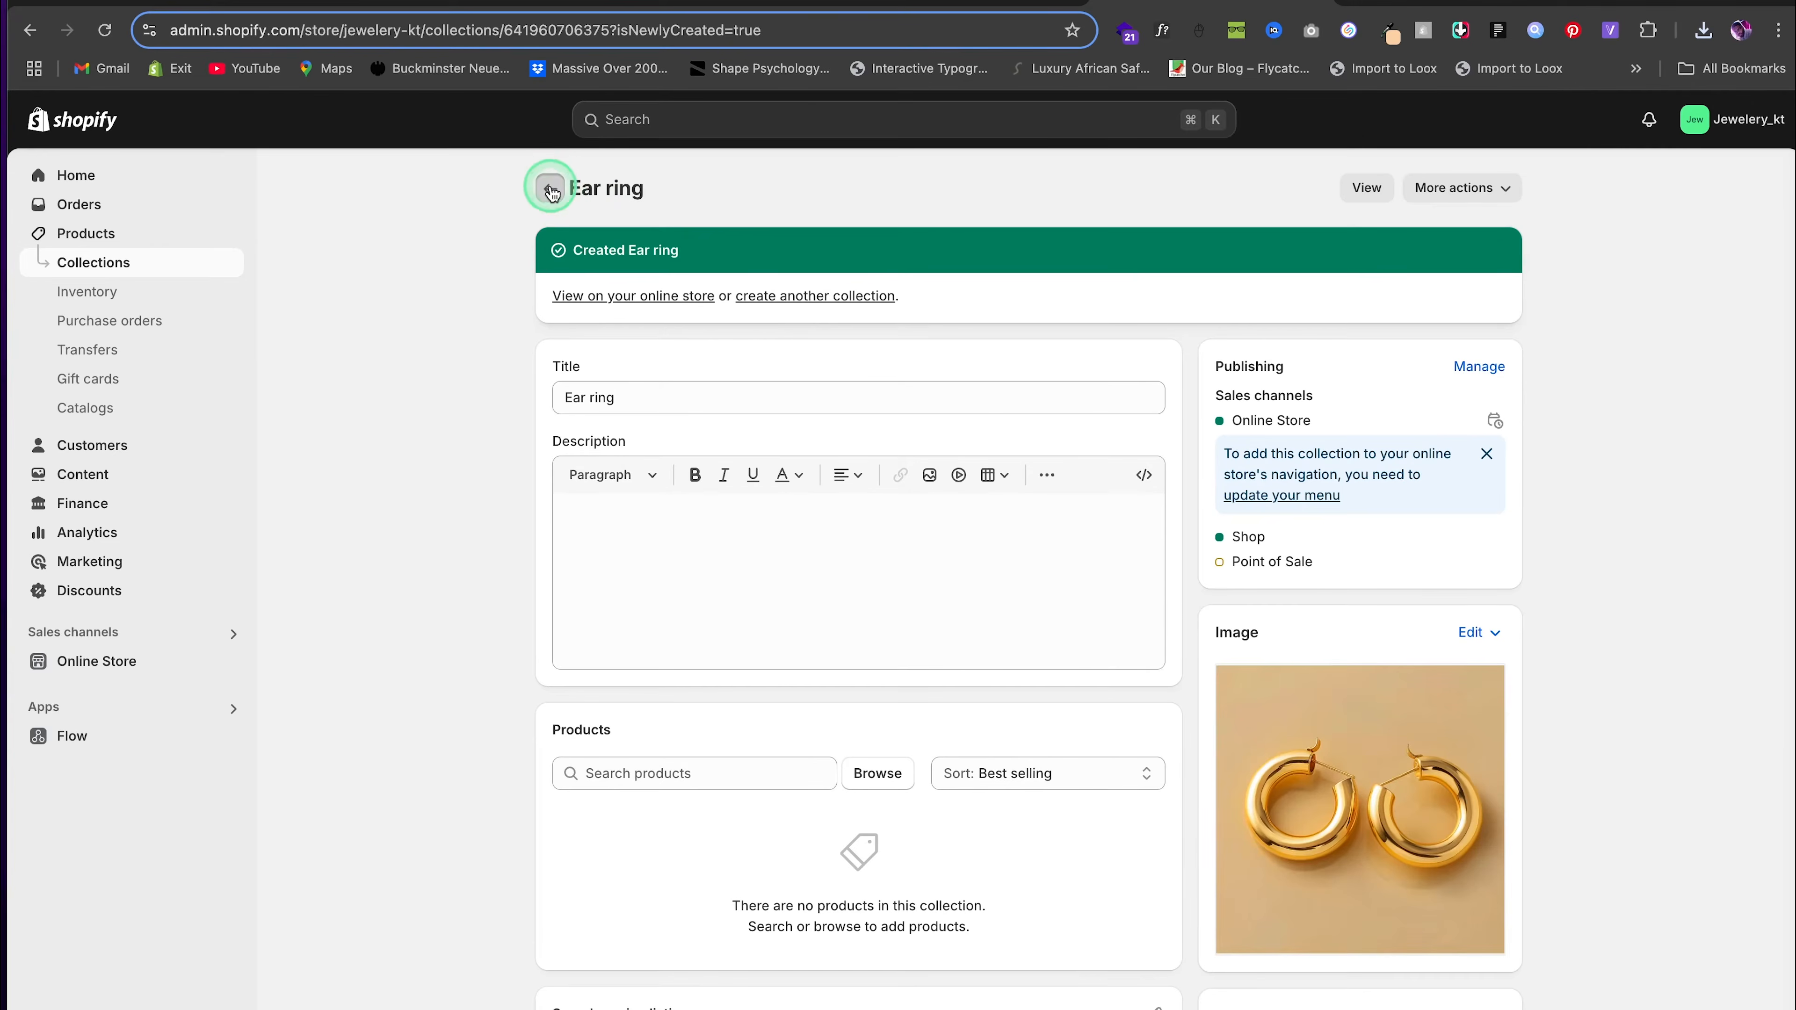
Create a collection titled Necklace with the gold pendant necklace picture as its image and save it
click(548, 188)
click(1725, 198)
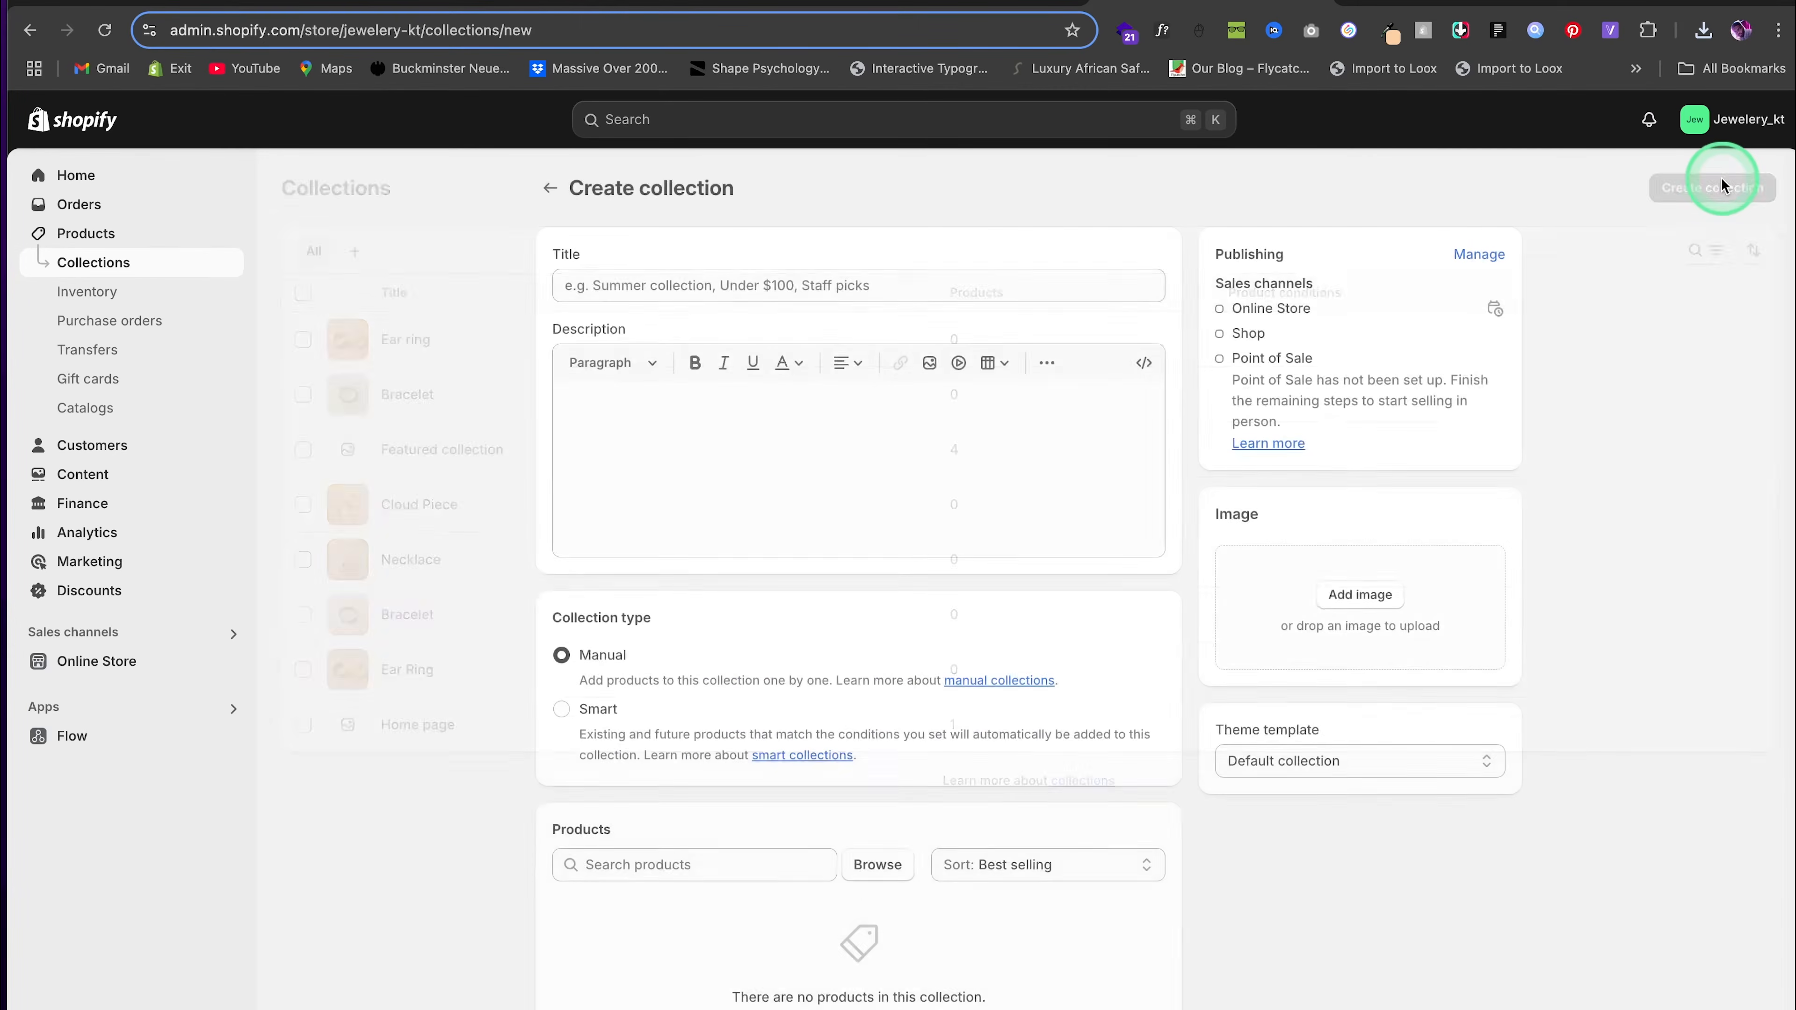
click(929, 297)
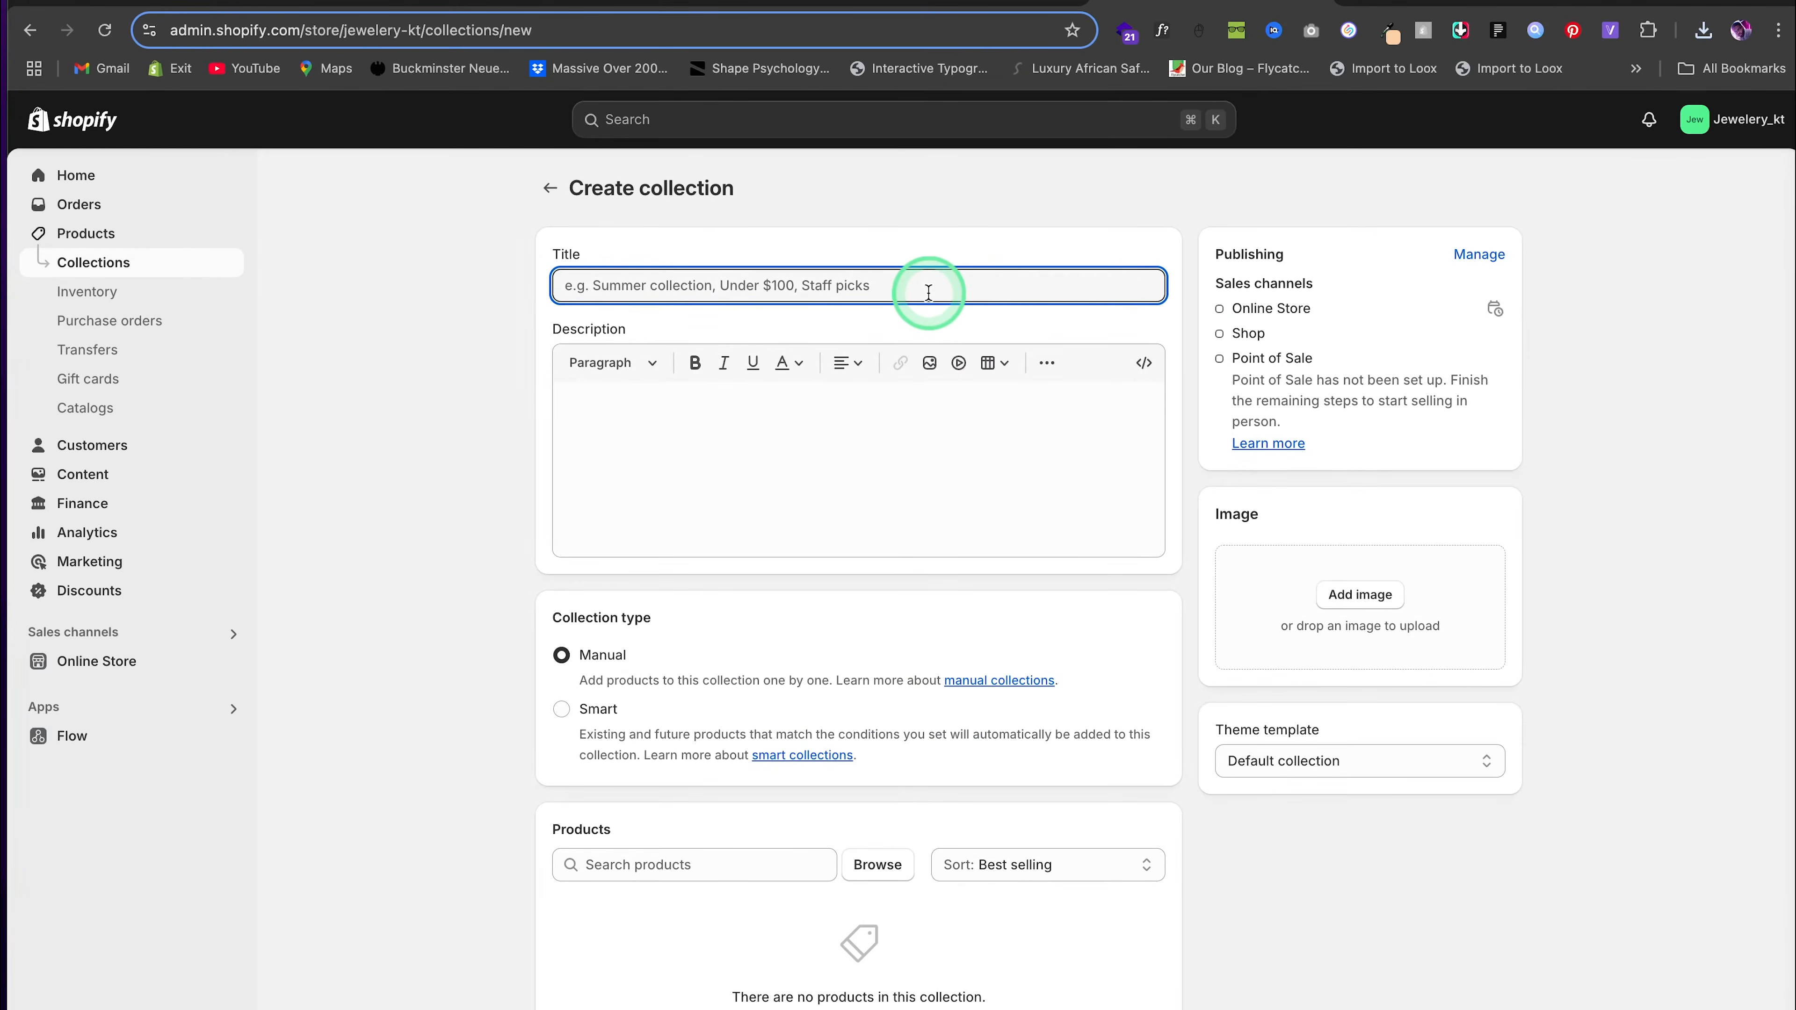
text(Necklace)
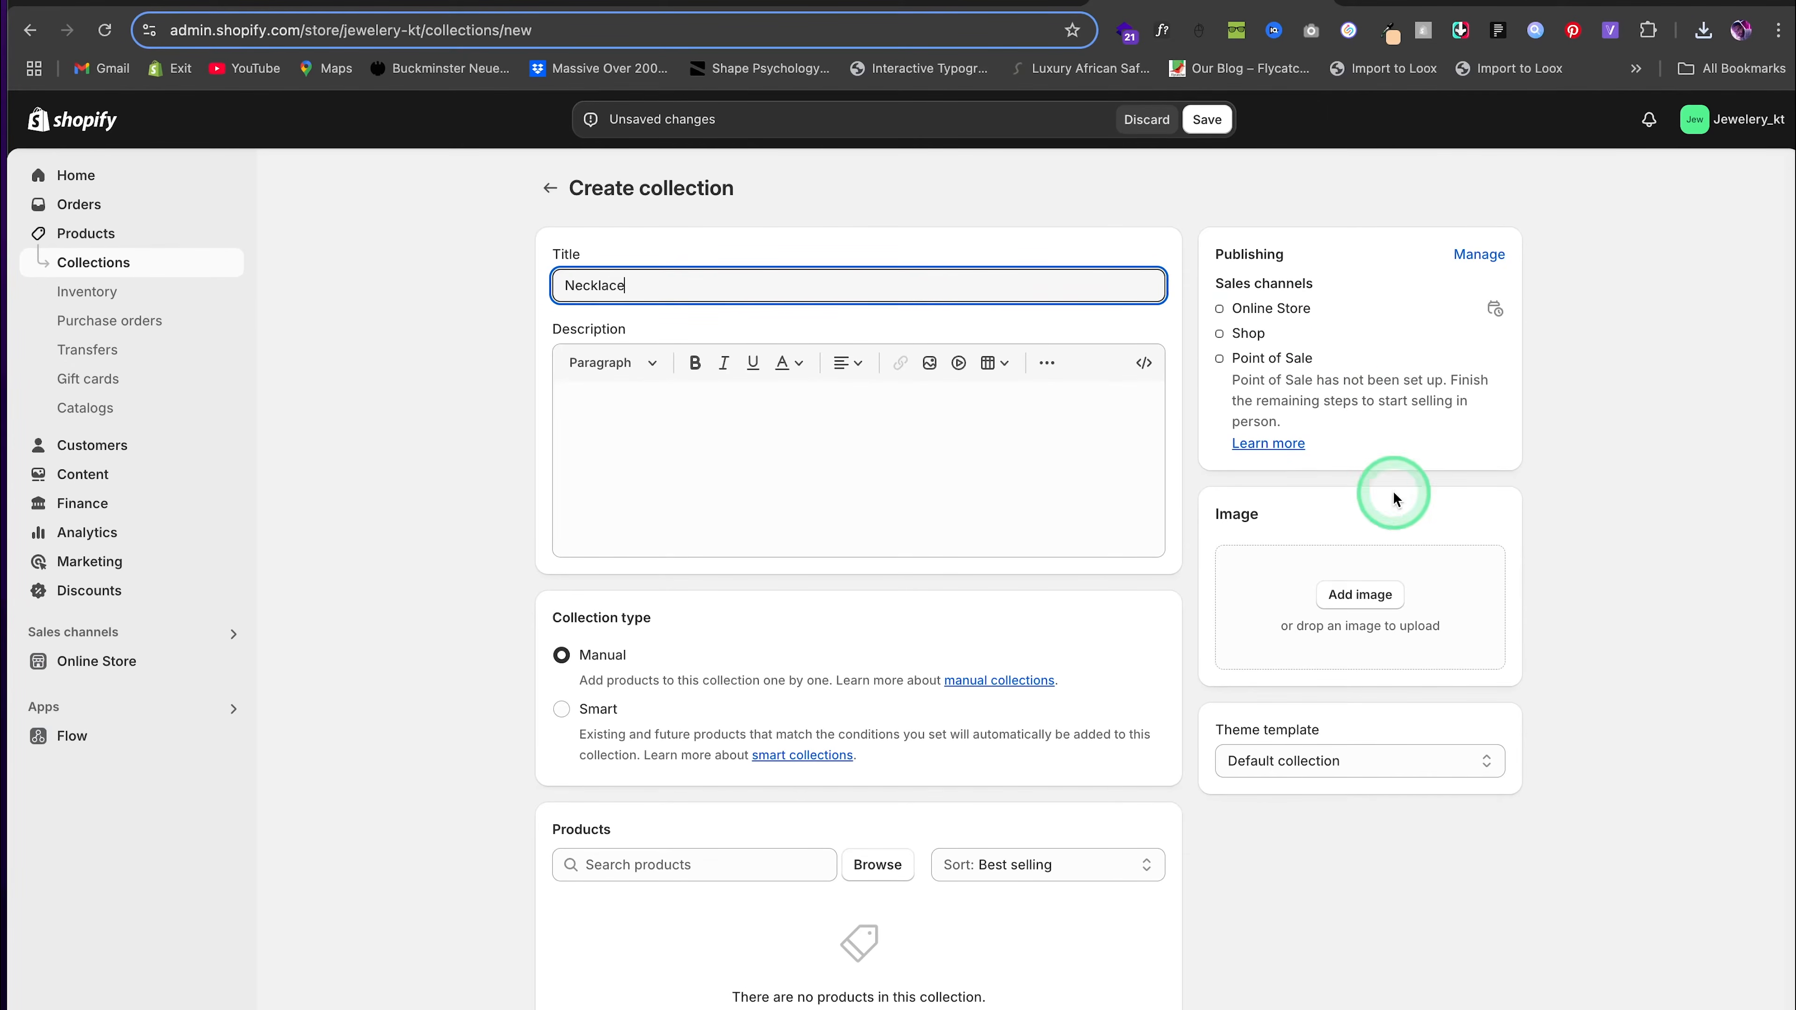
click(1360, 594)
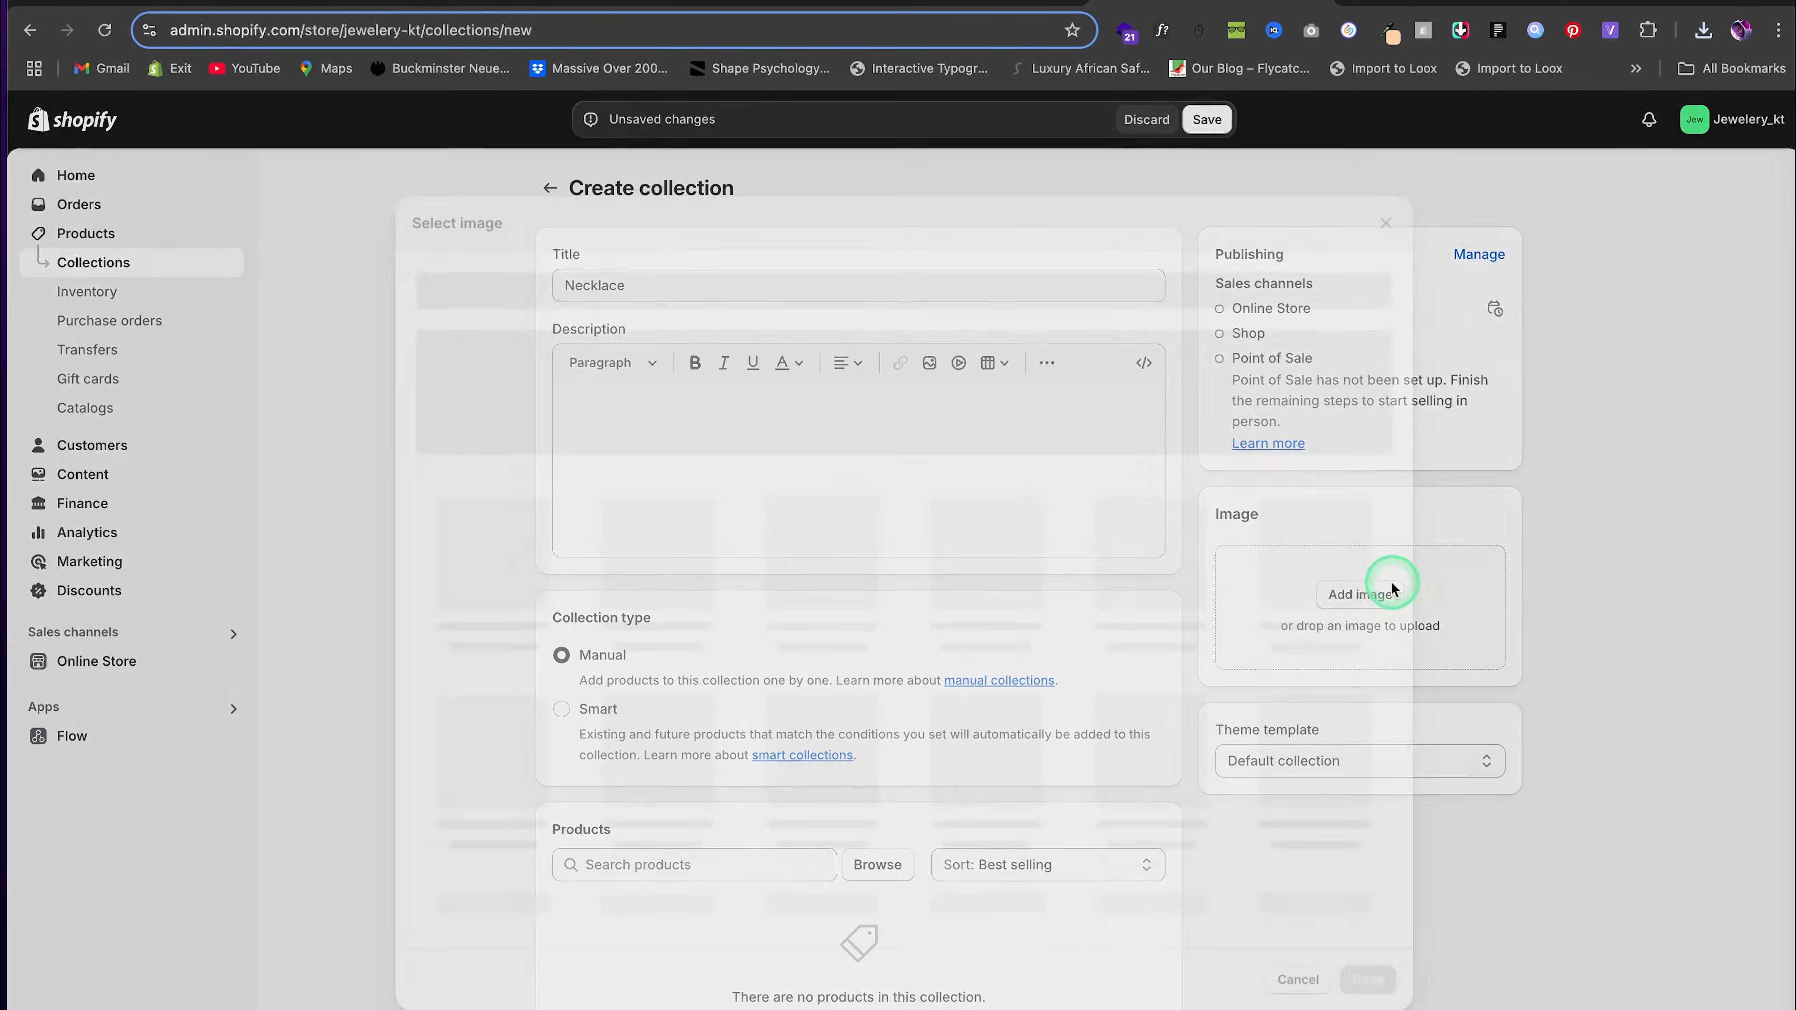
click(784, 539)
click(1367, 955)
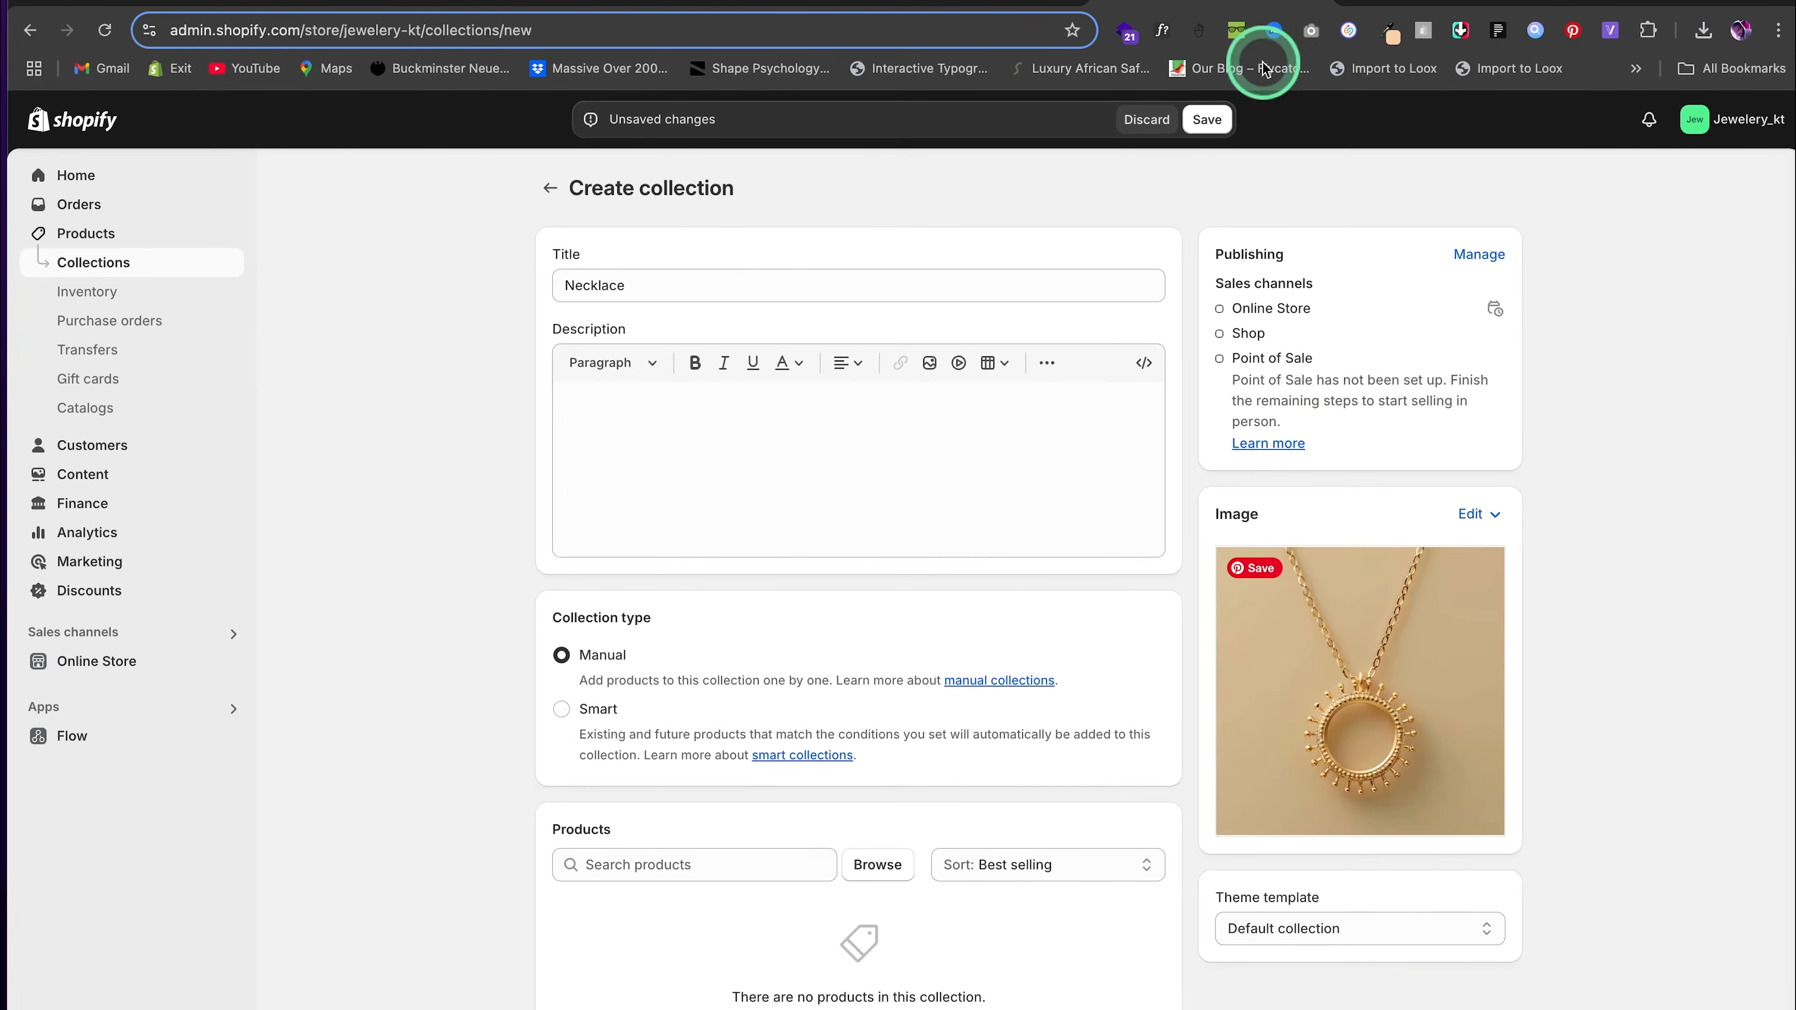
click(1207, 114)
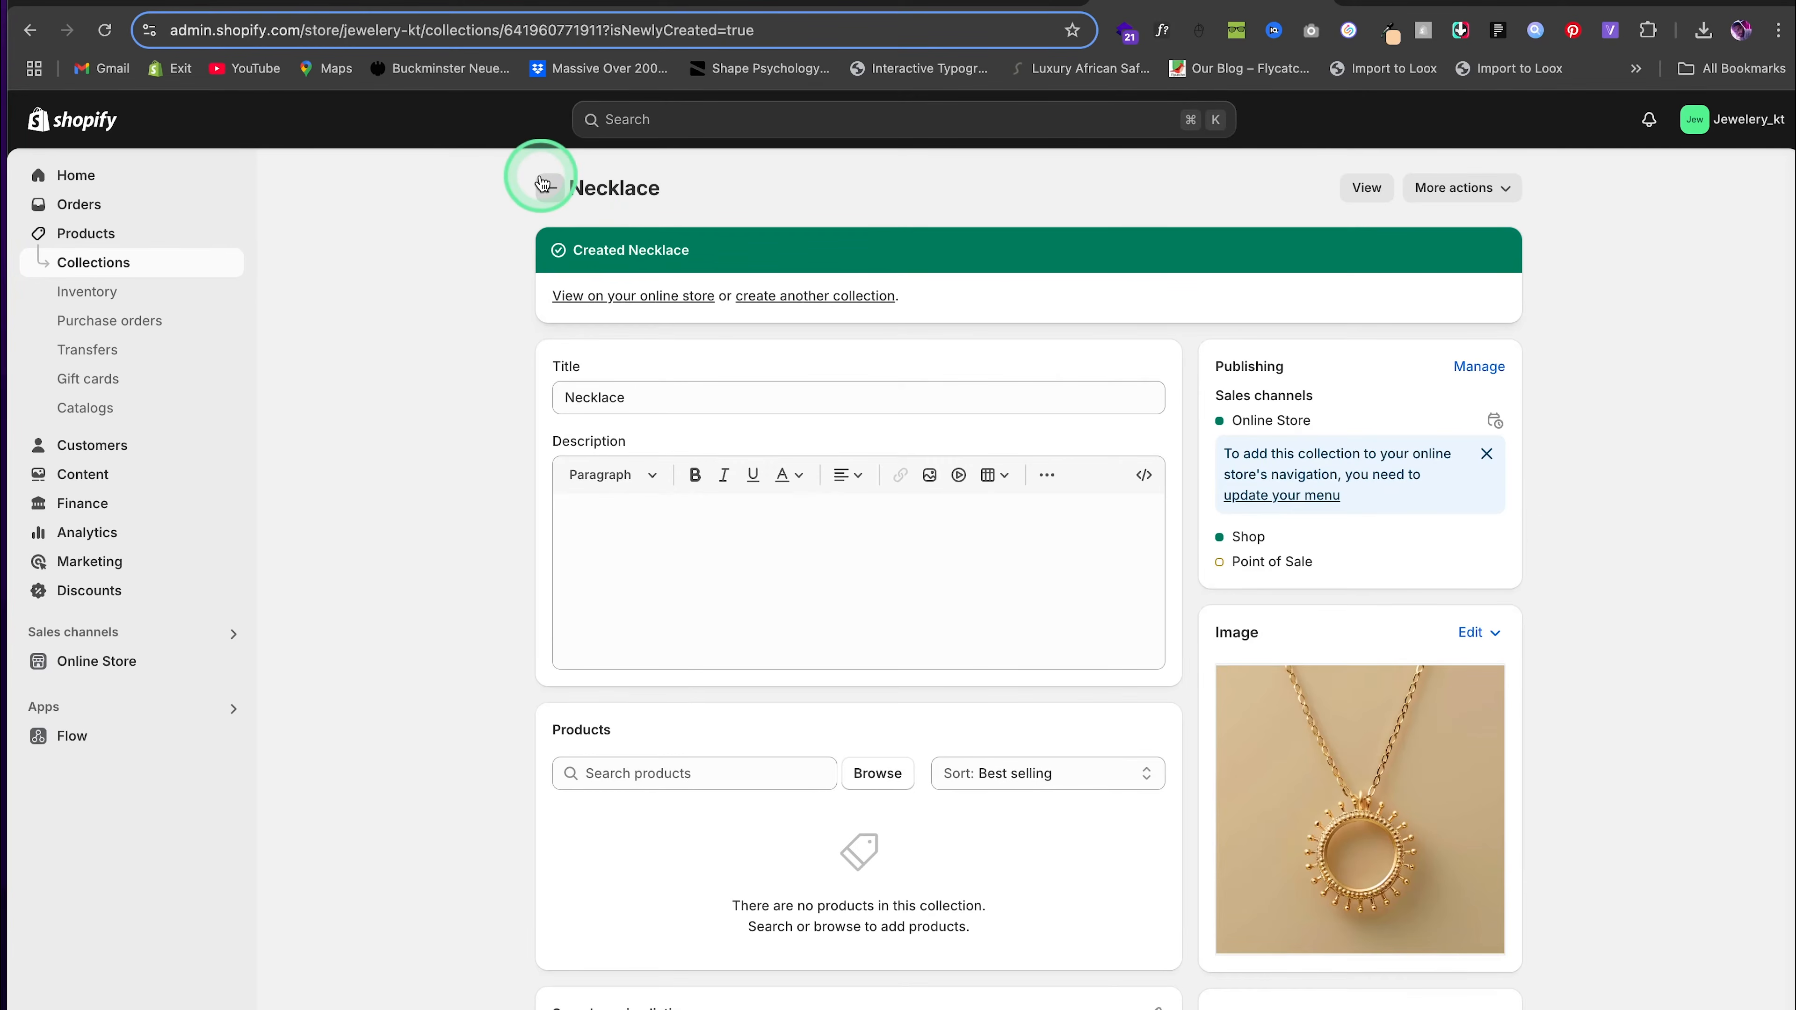
Create a collection titled Cloud Piece with the gold pearl-and-cloud drop earrings picture as its image and save it
click(543, 185)
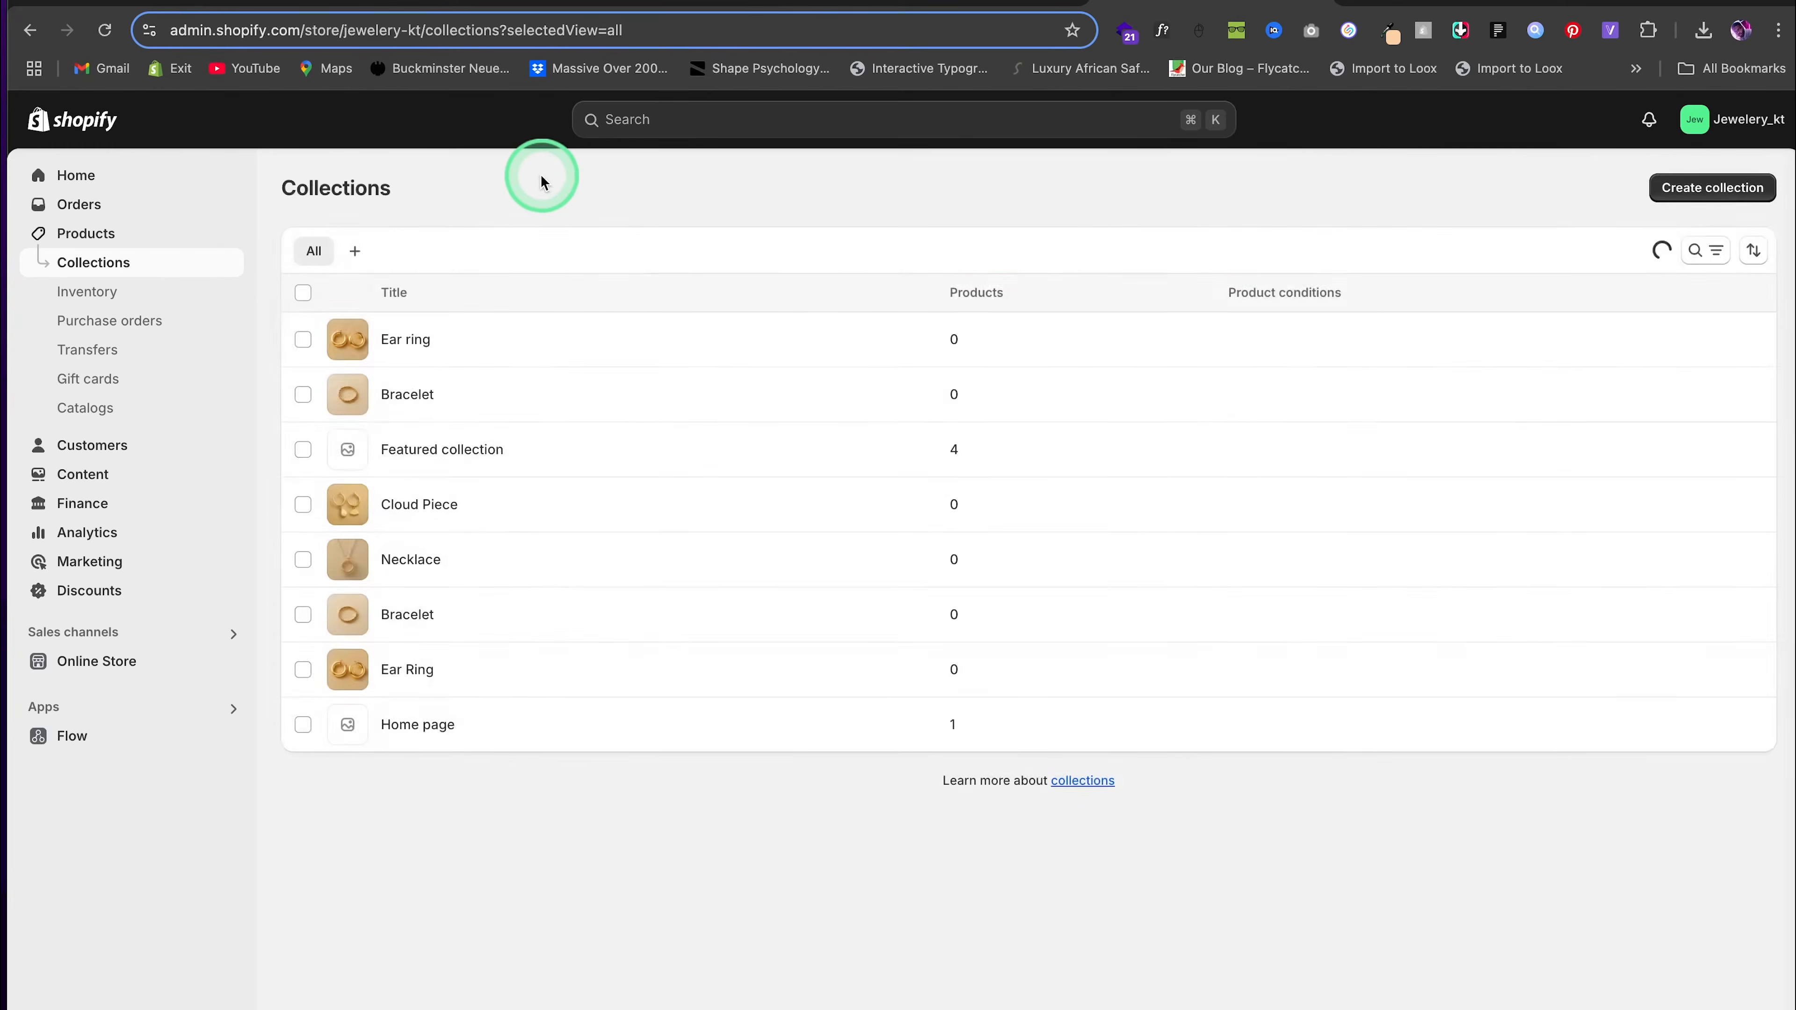
click(1707, 187)
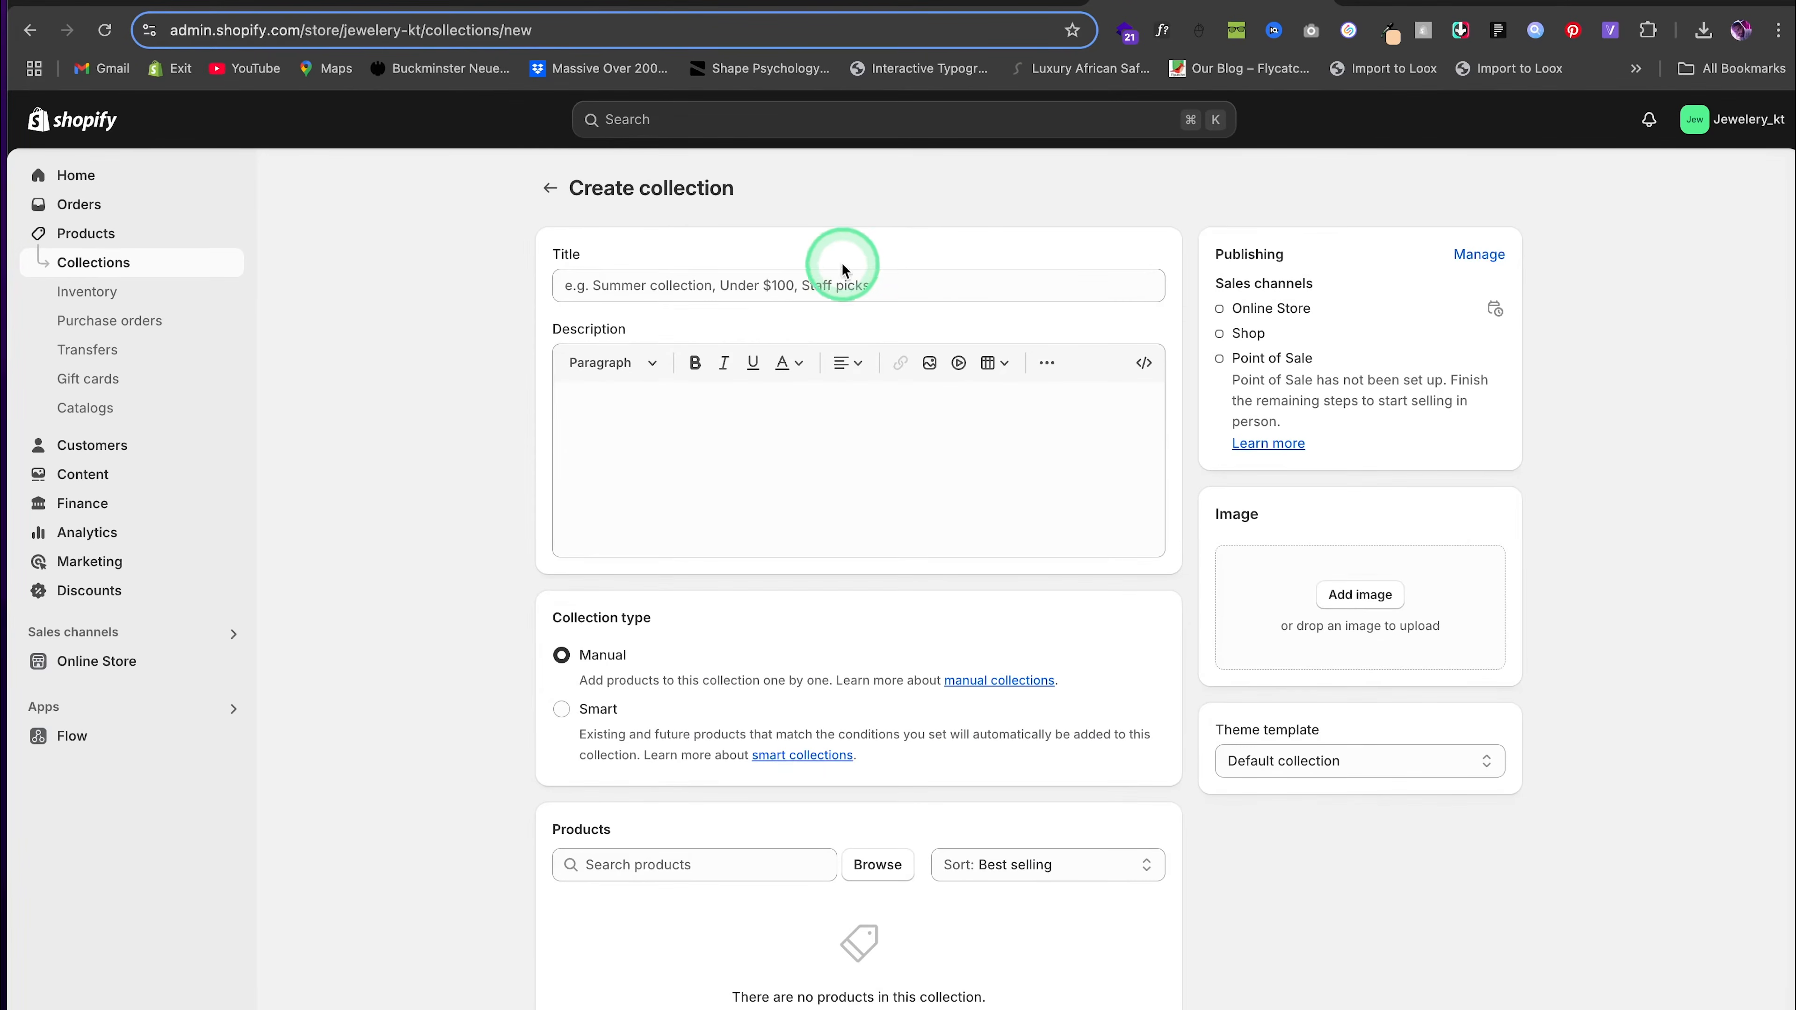
click(833, 277)
text(Cloud Piece)
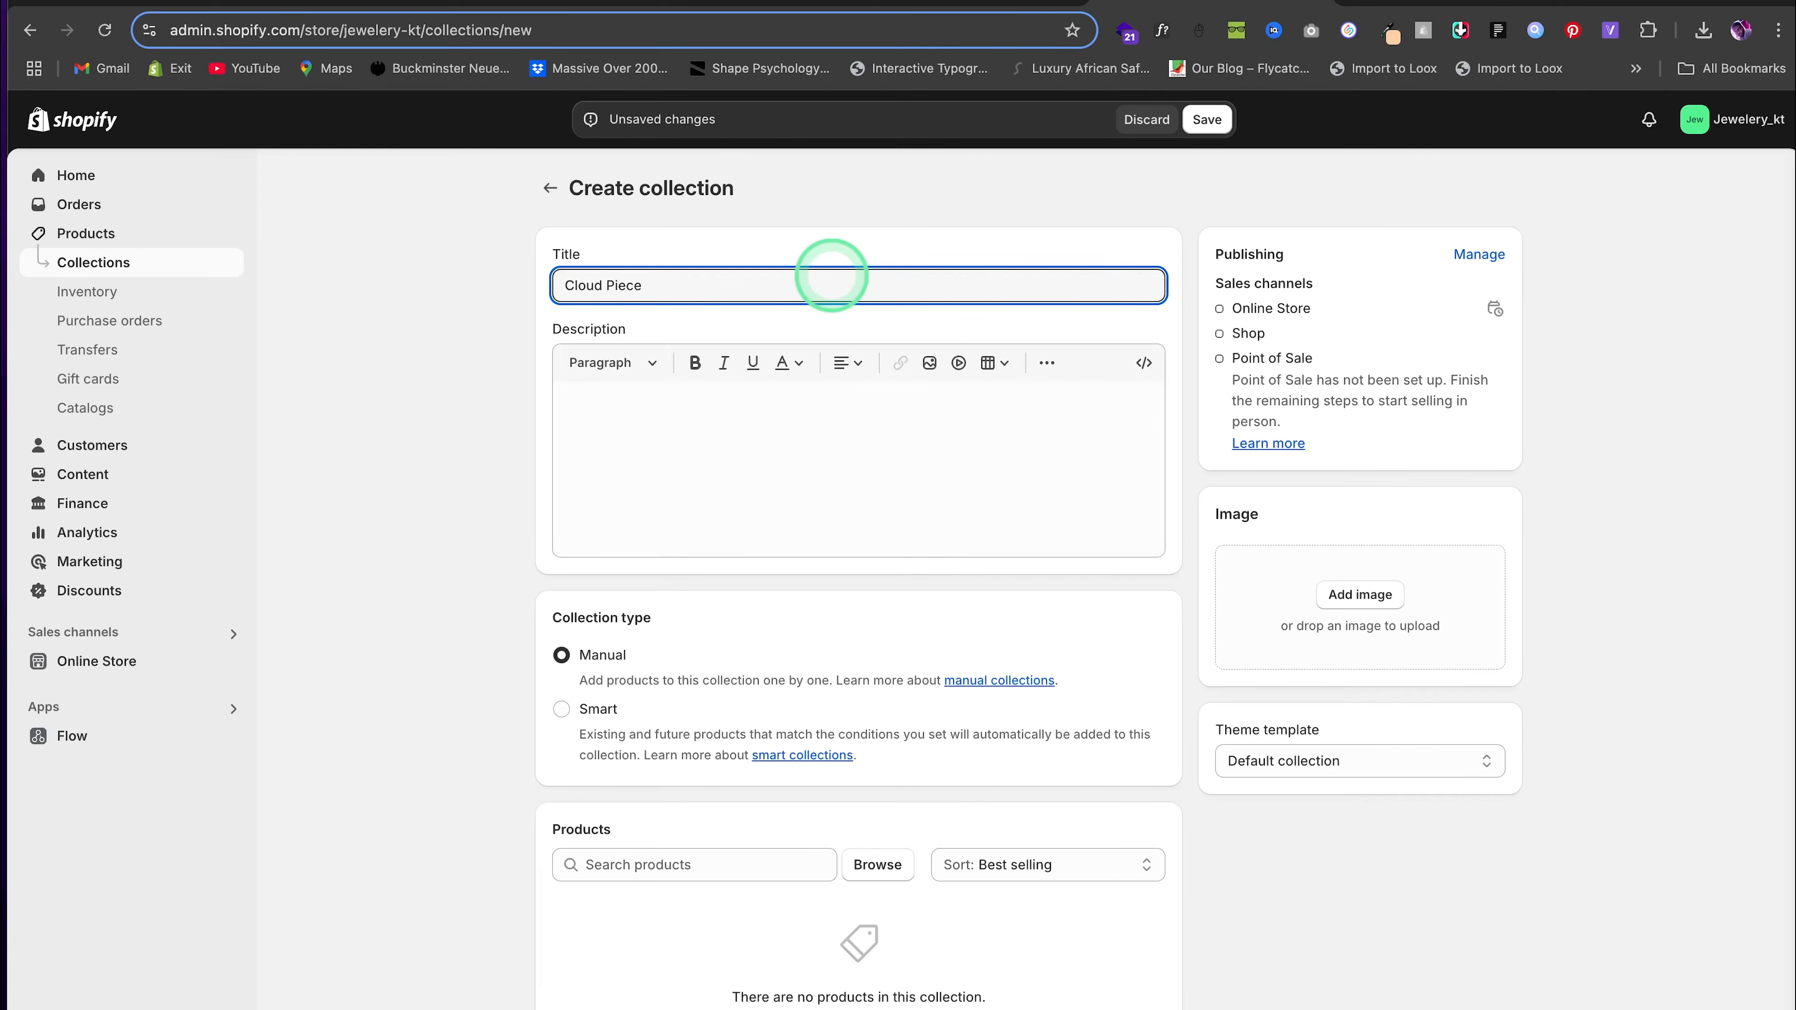
click(1334, 595)
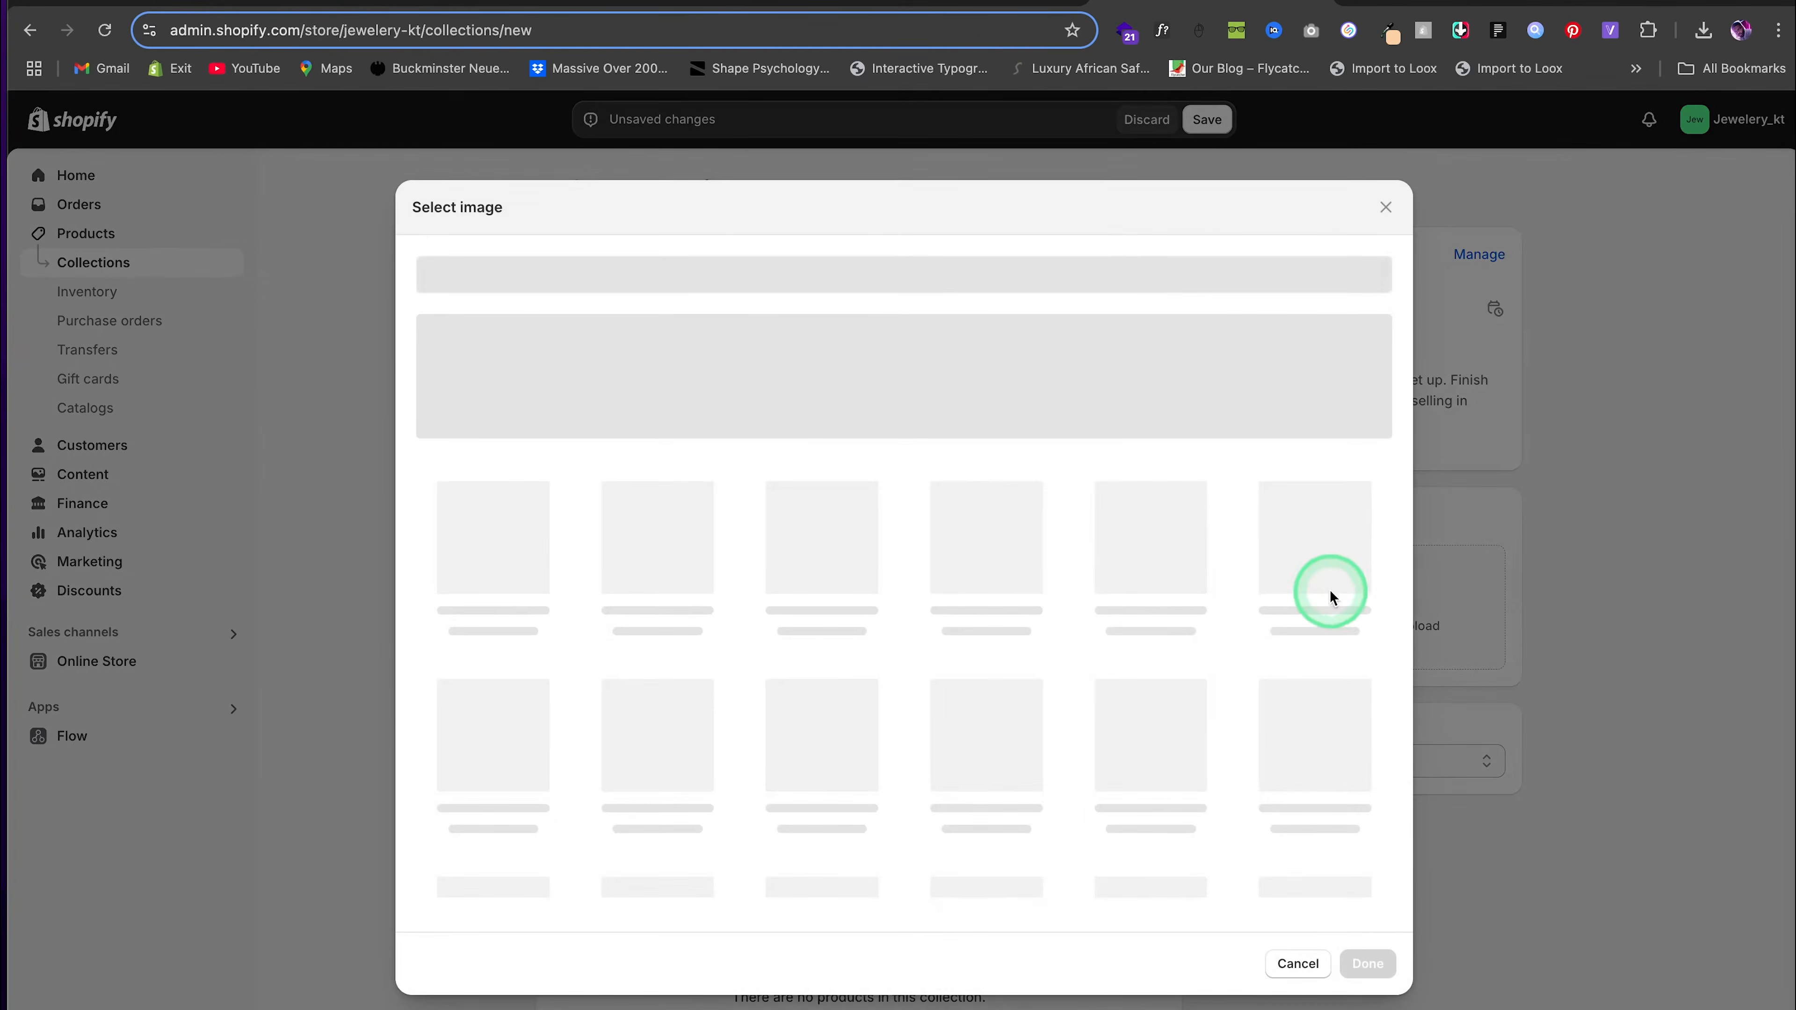
click(1151, 577)
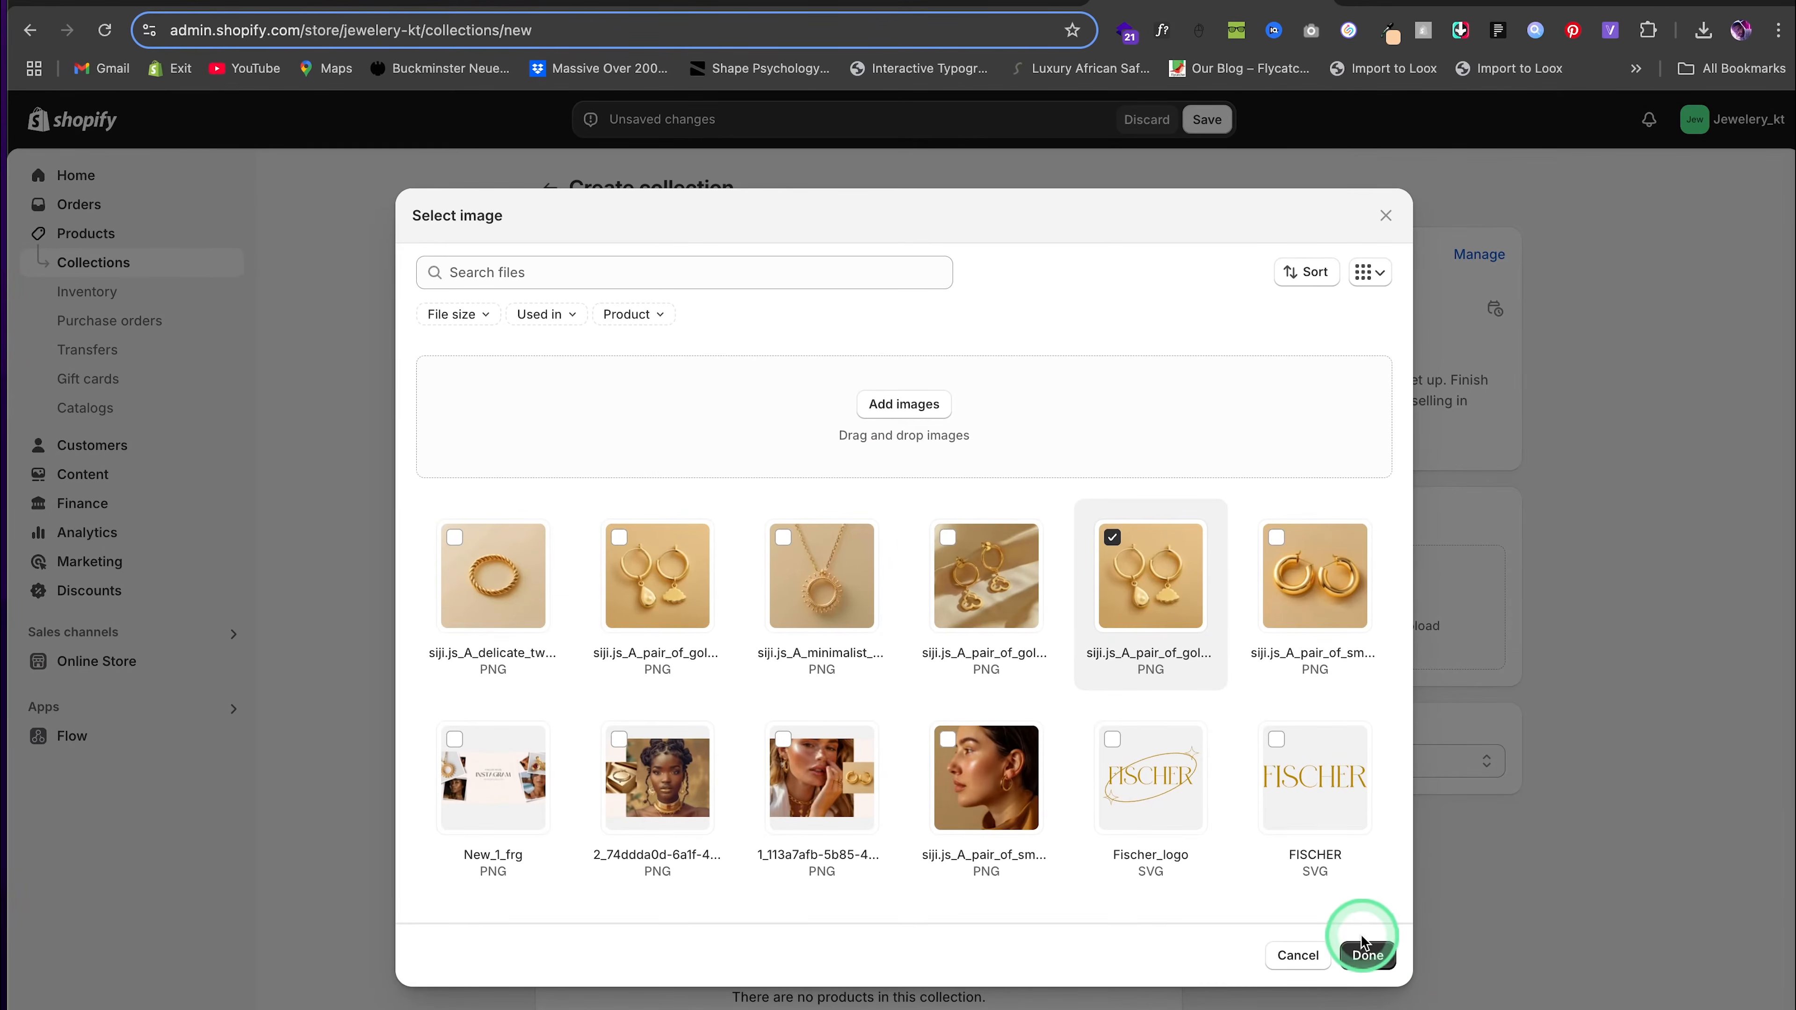
click(1366, 952)
click(1204, 131)
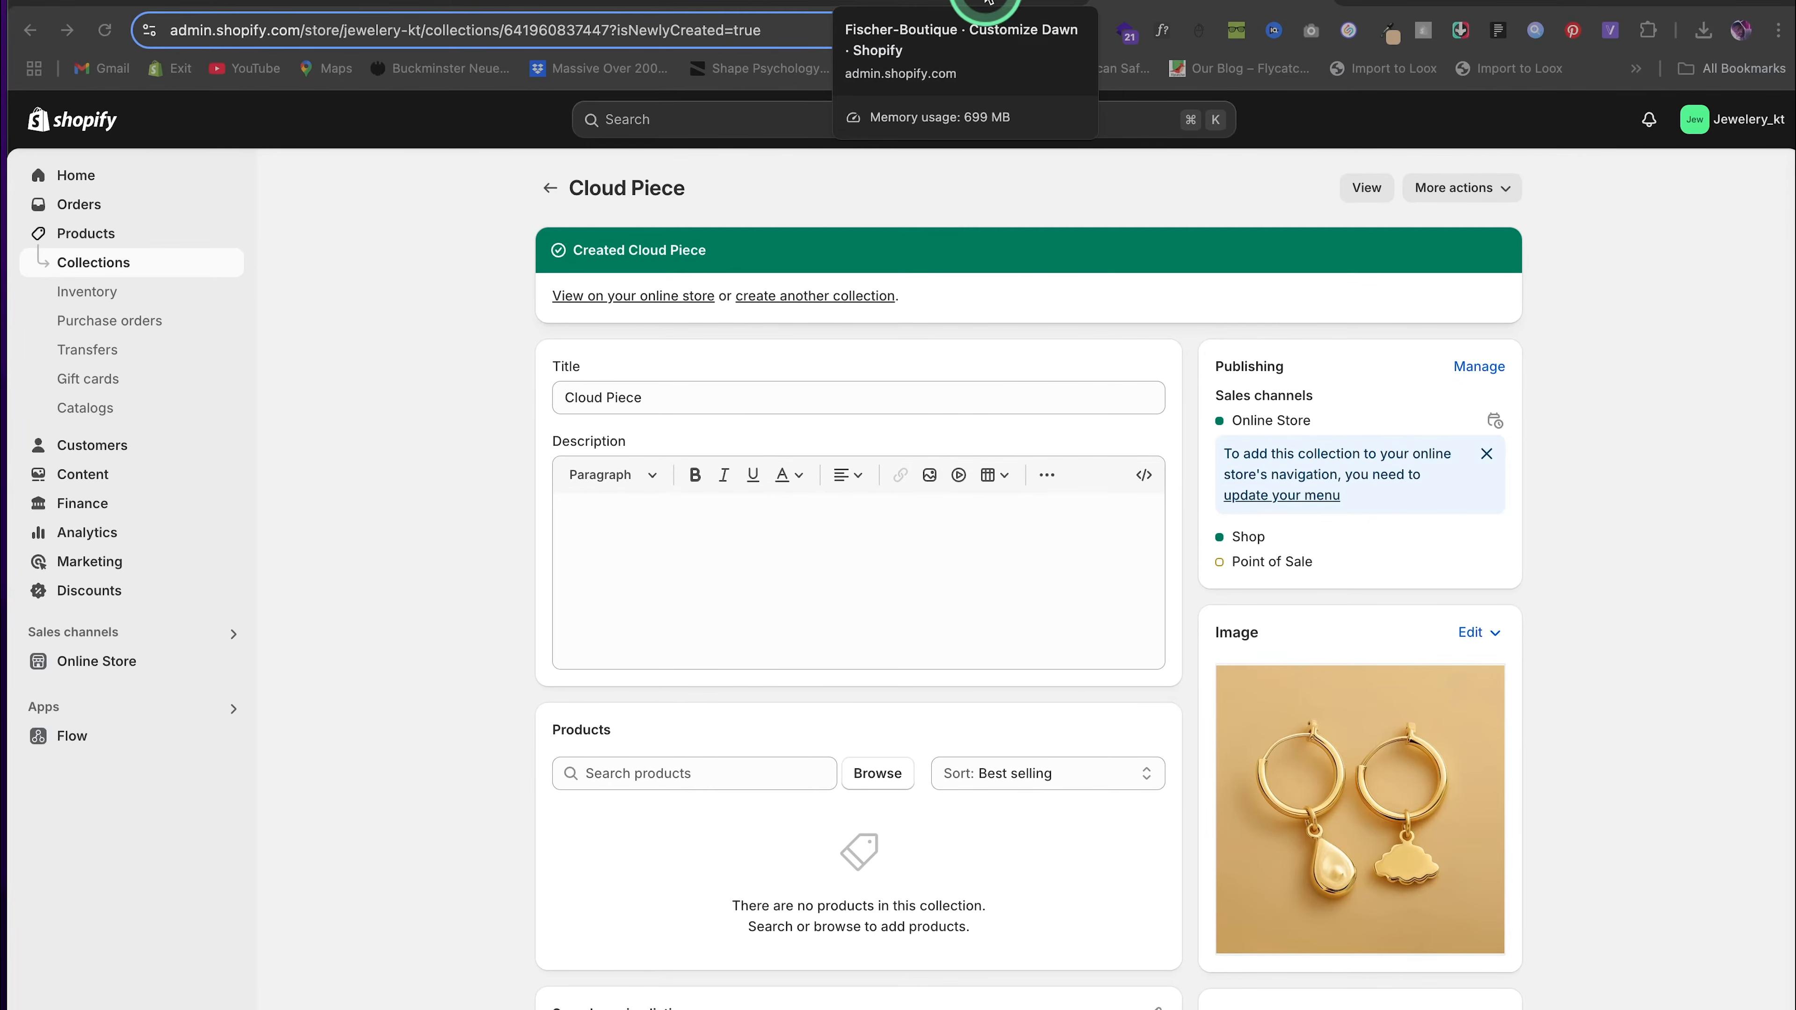
Switch to the Fischer-Boutique theme editor and add a Collection list section below the Multicolumn section
click(987, 6)
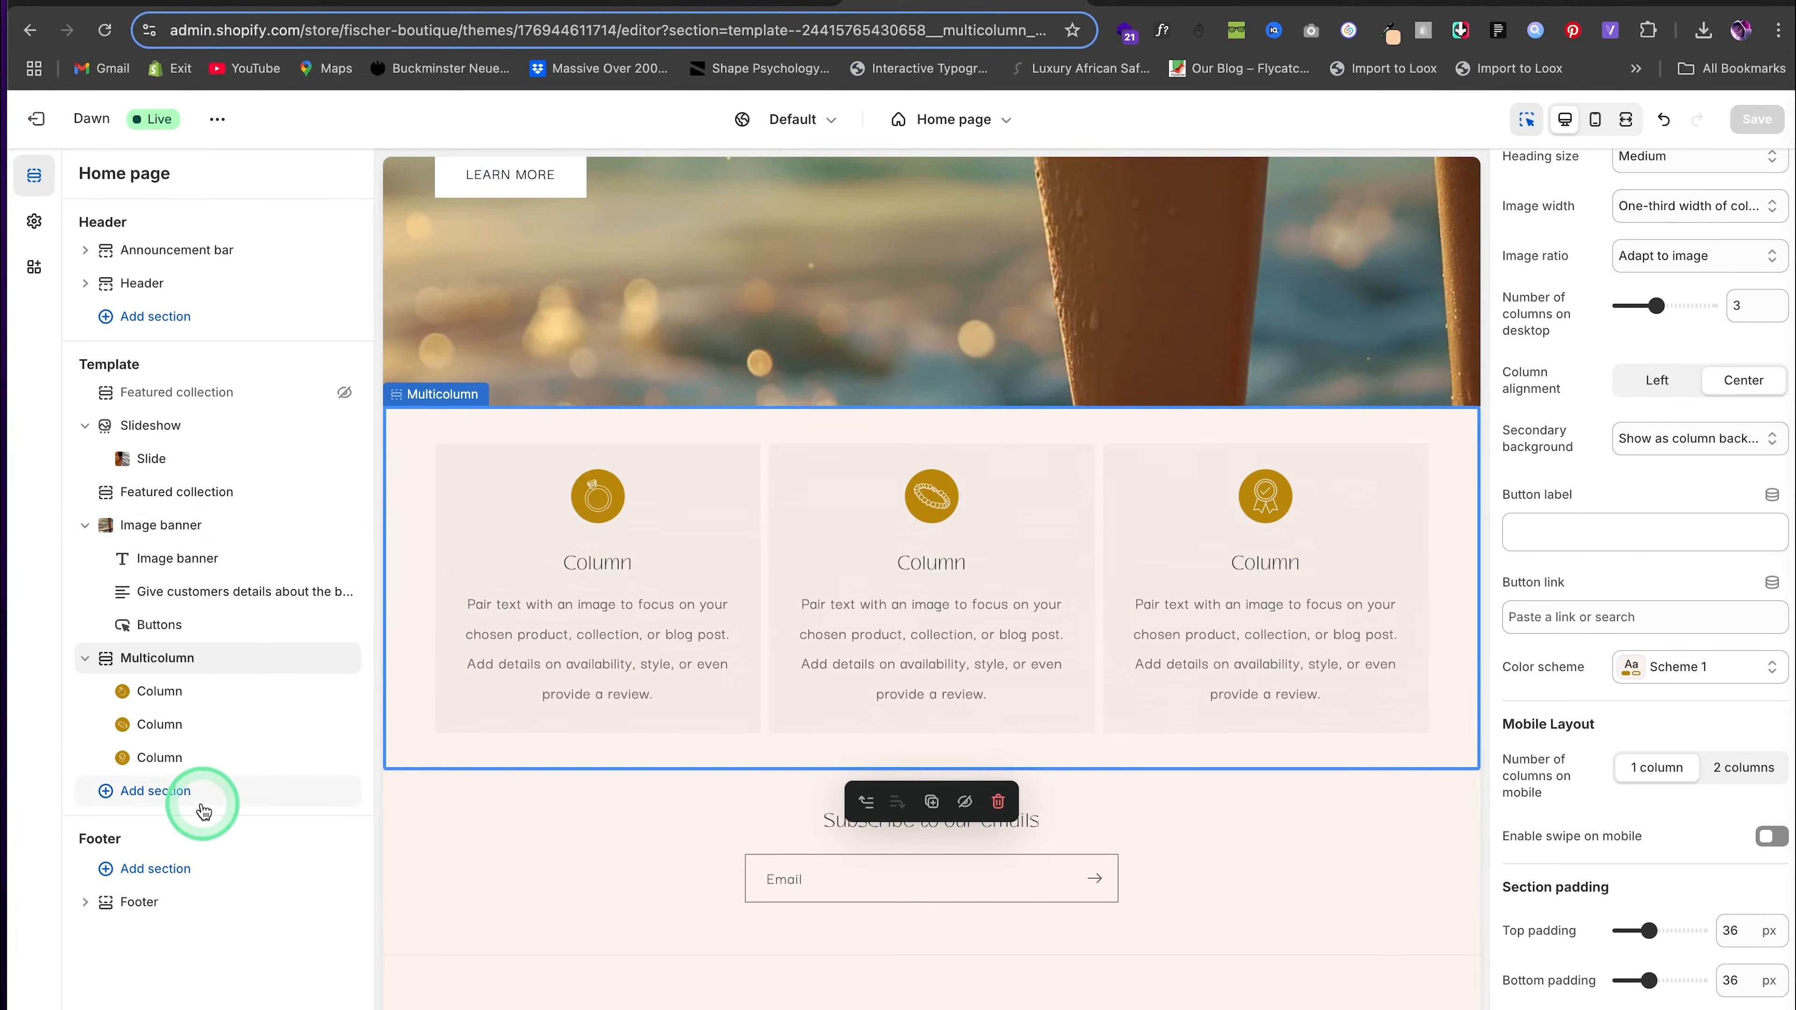
click(251, 786)
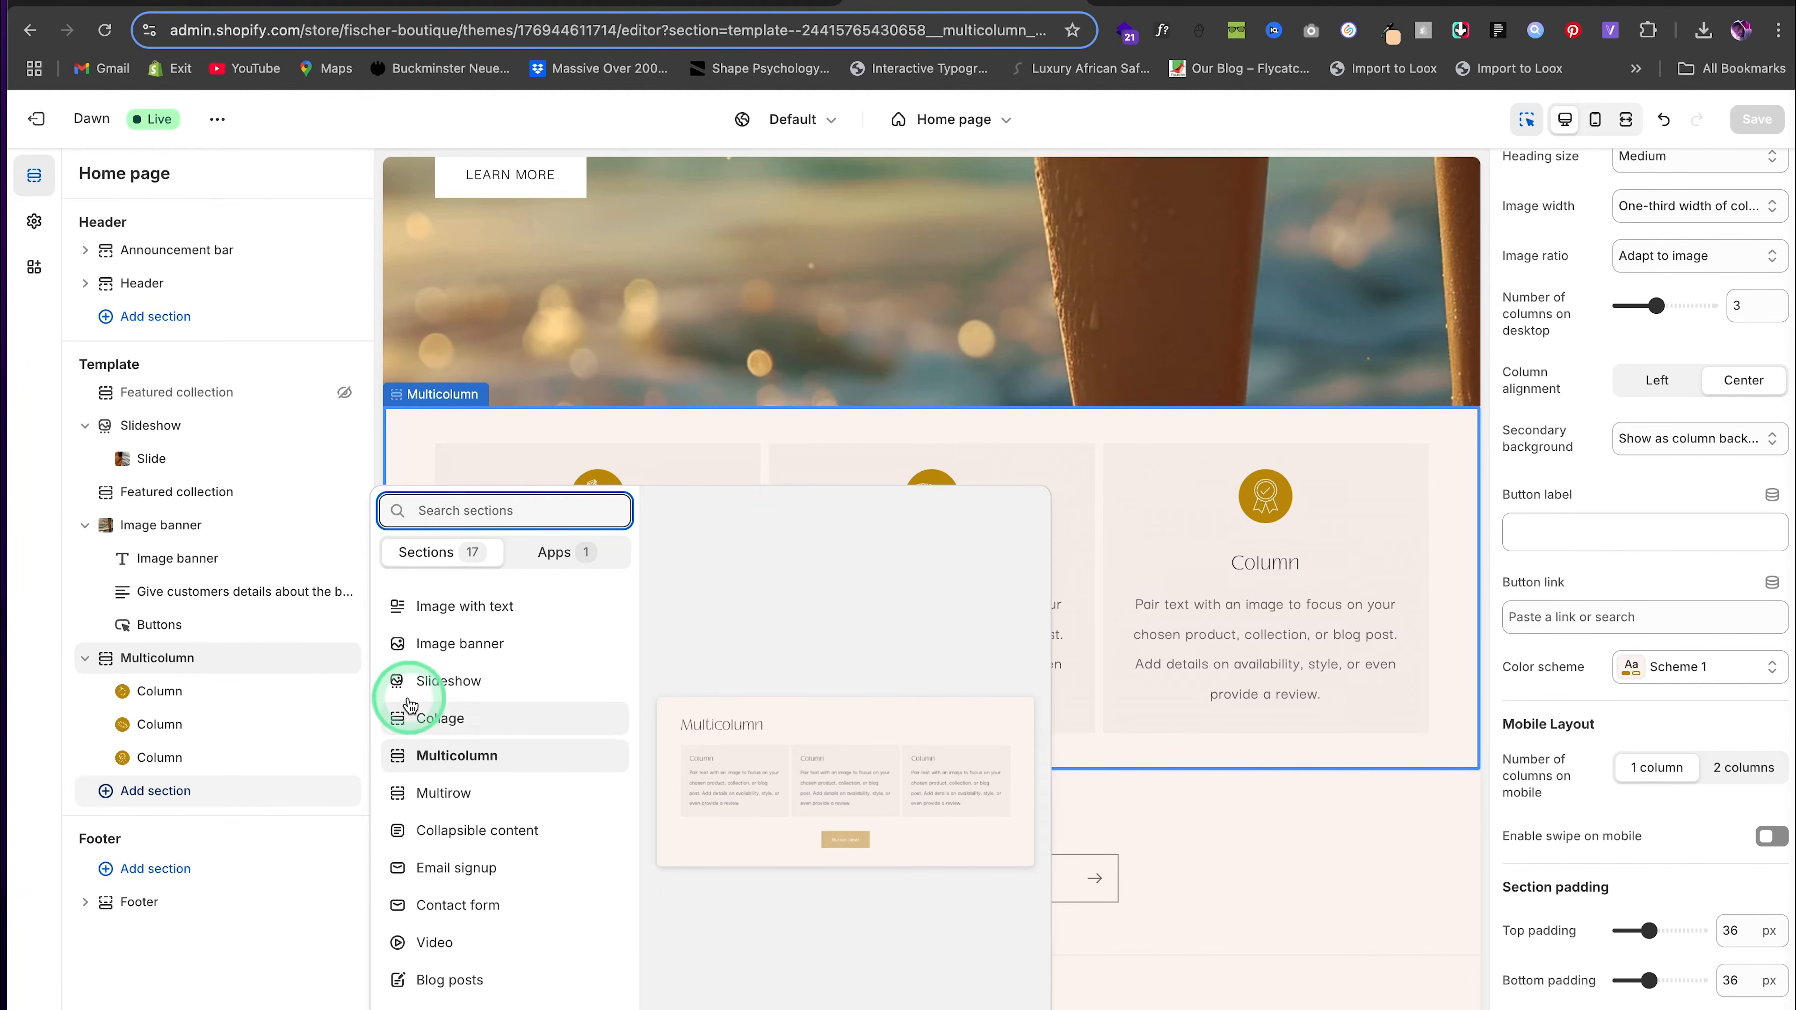
click(479, 867)
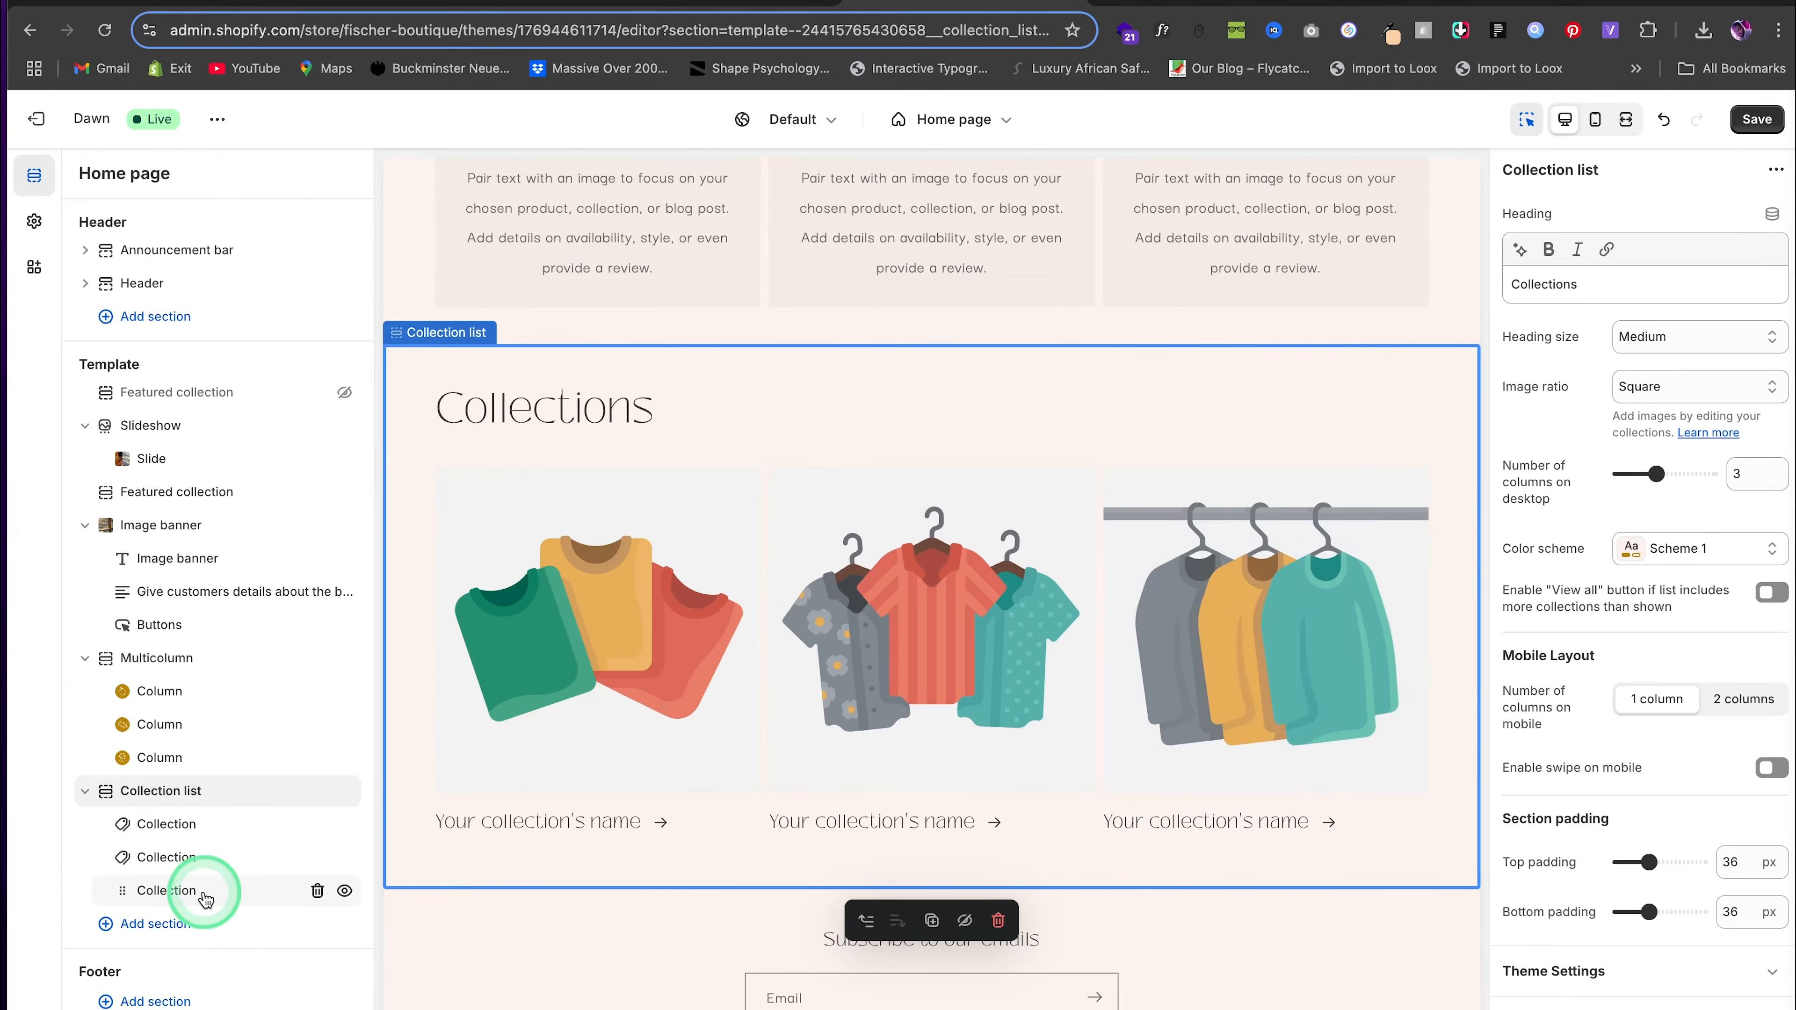
Add a fourth collection block to the Collection list, set the number of columns on desktop to 4 and save
click(233, 910)
click(1074, 608)
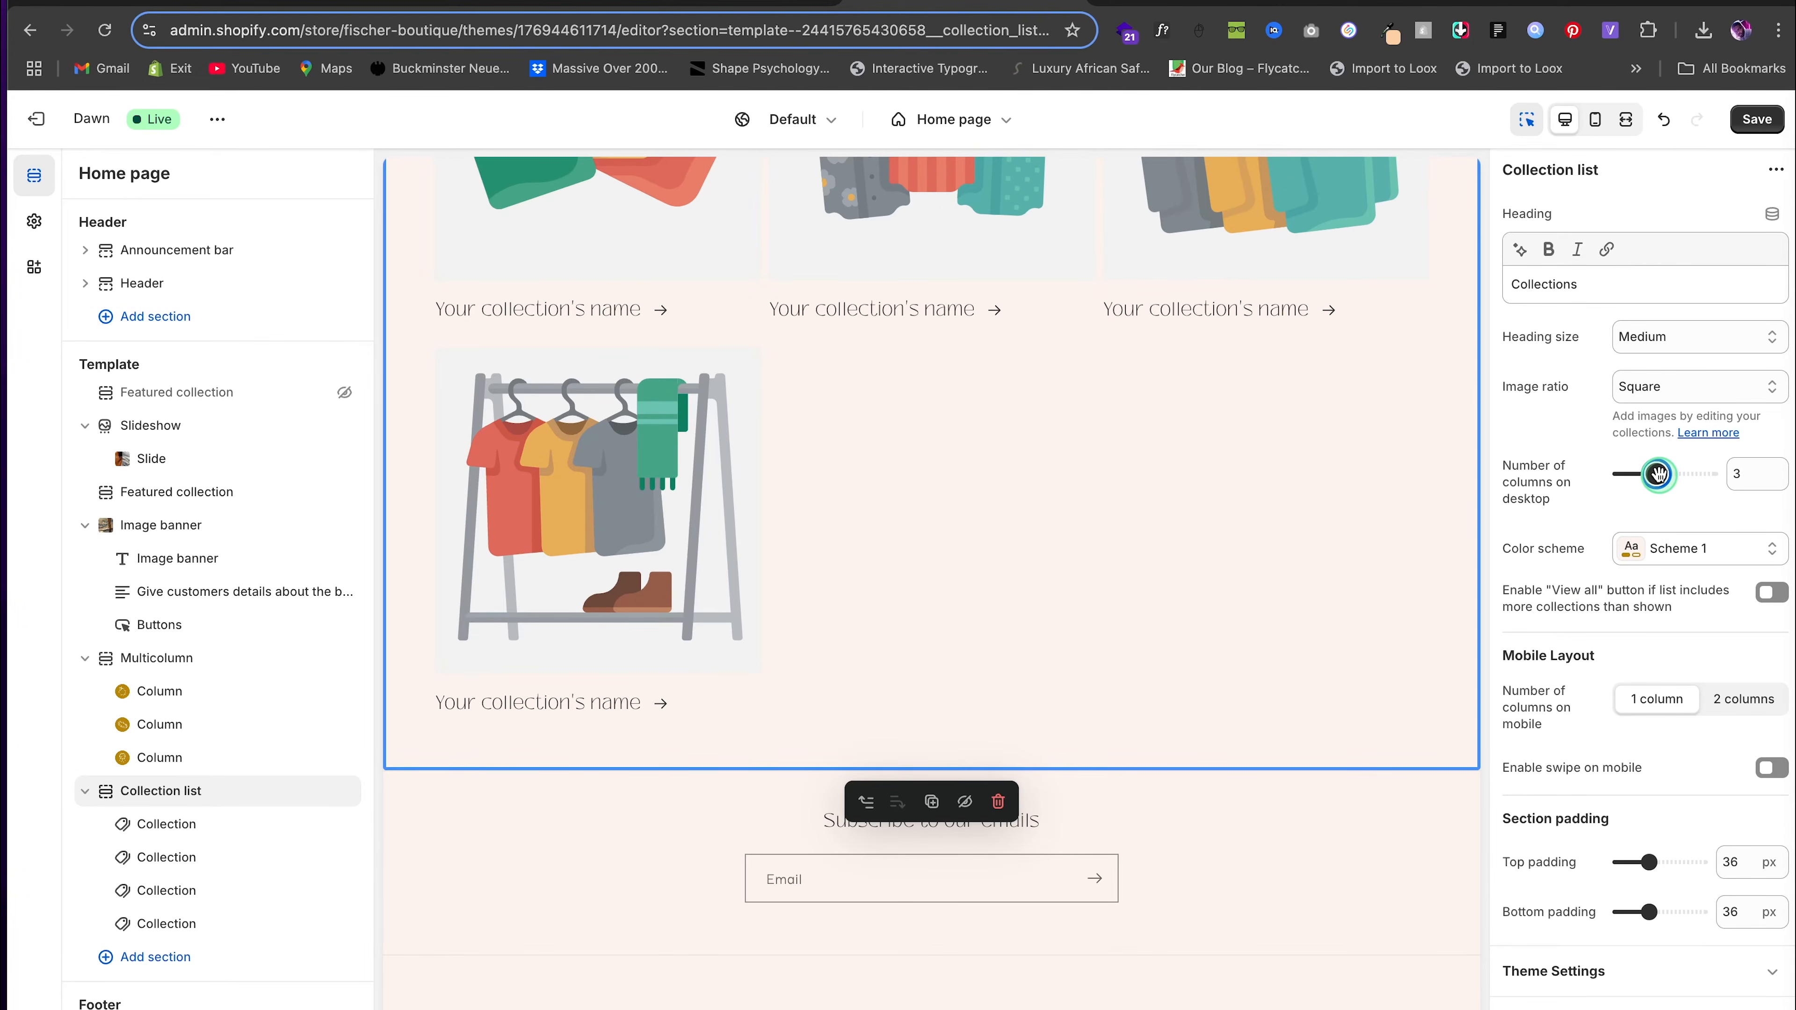
drag(1658, 473, 1673, 473)
click(1756, 120)
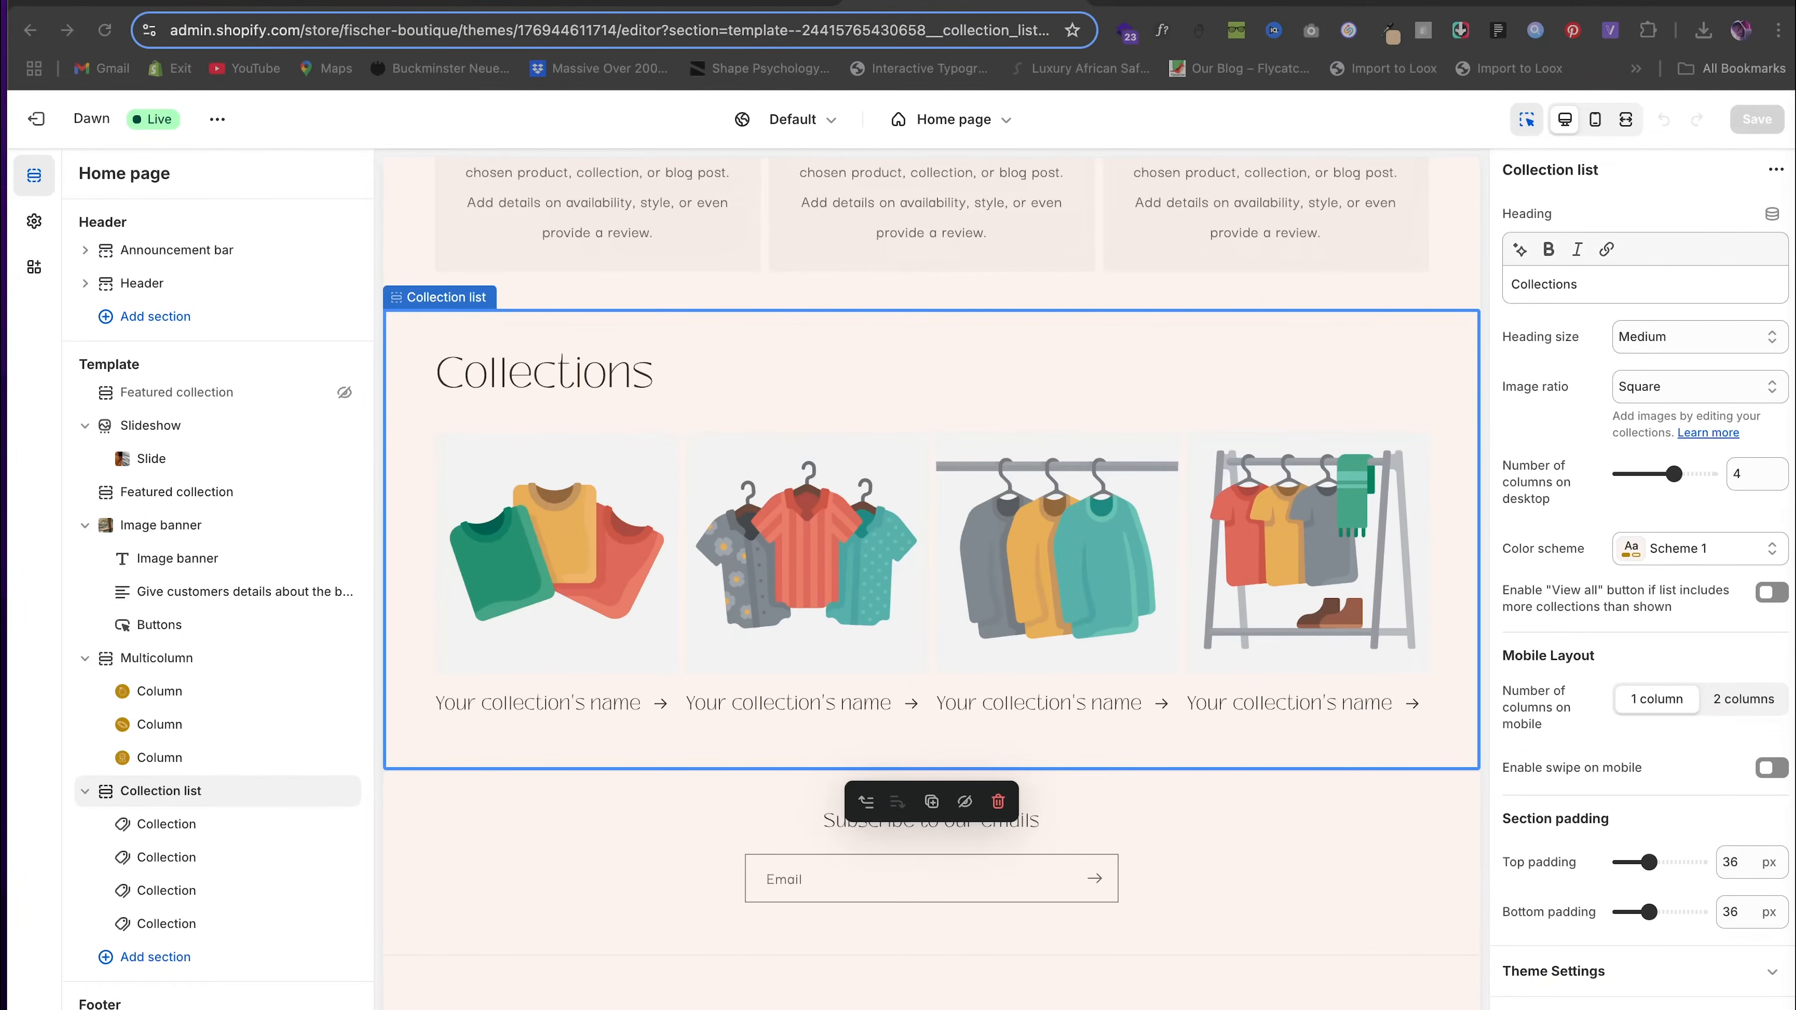
Assign the Bracelet collection to the first block of the Collection list and Cloud Piece to the second, saving each change
click(163, 824)
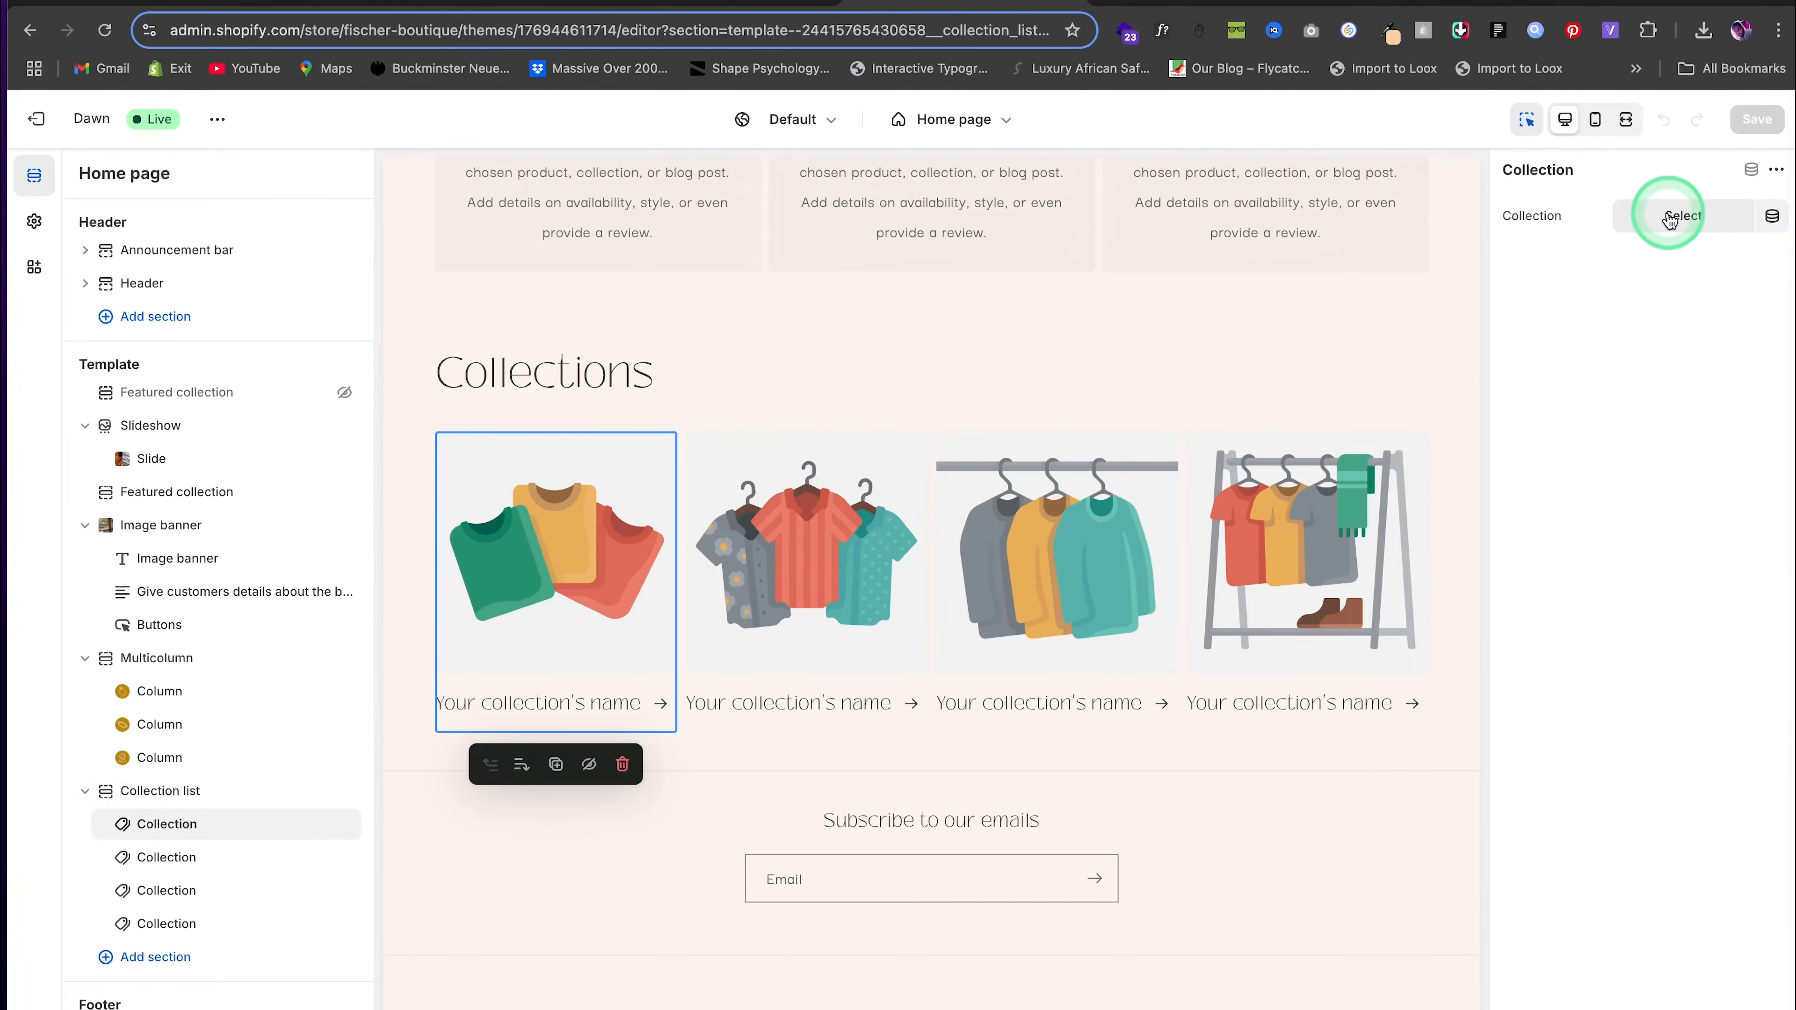
click(1672, 215)
click(1775, 337)
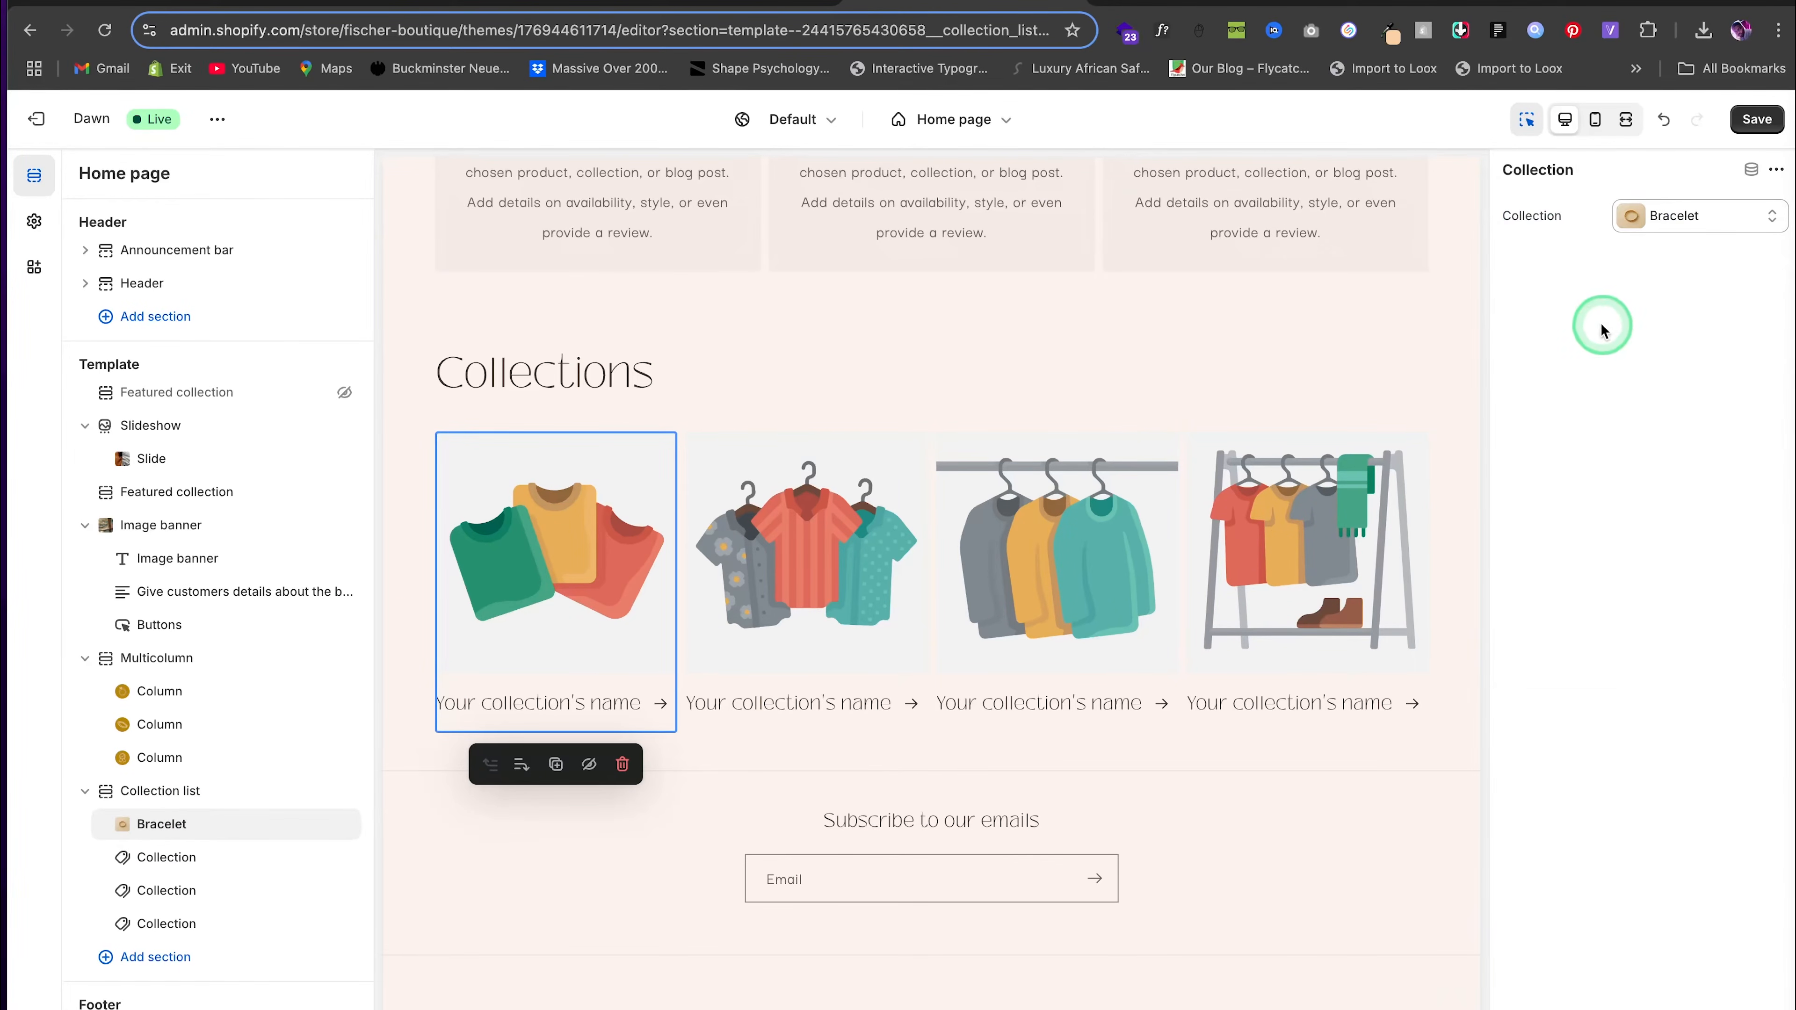
click(1756, 119)
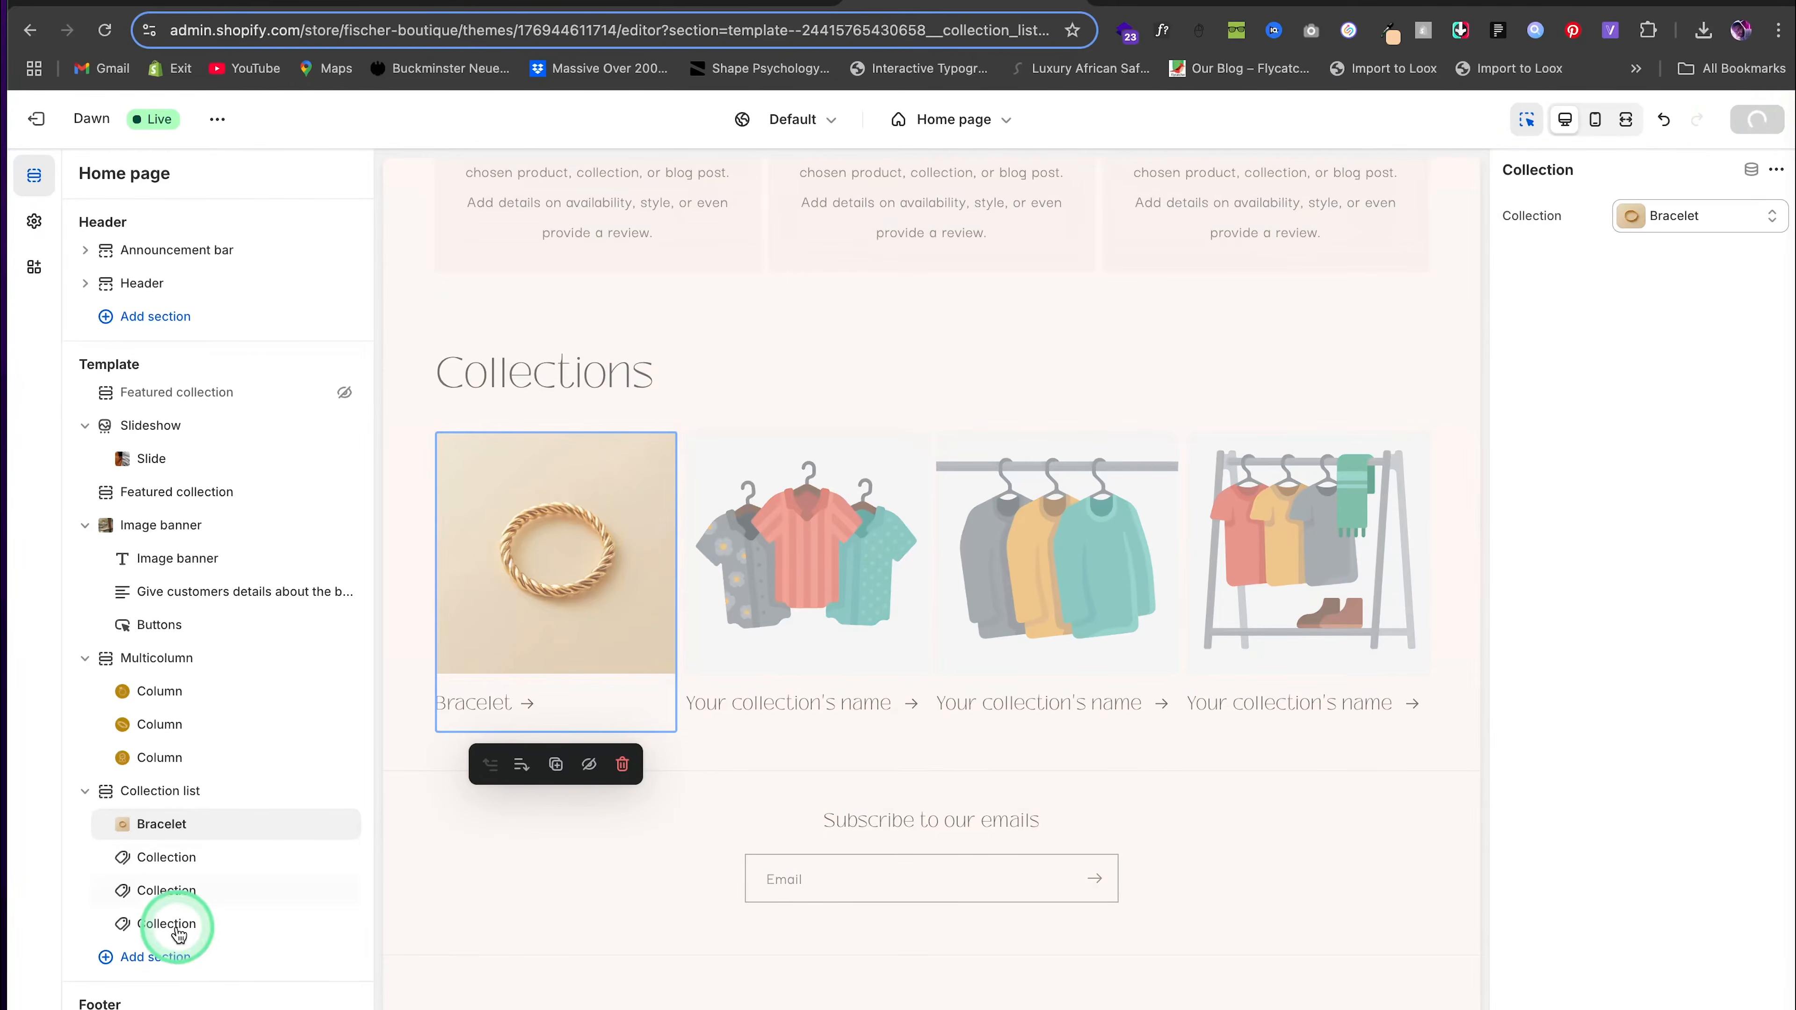
click(164, 858)
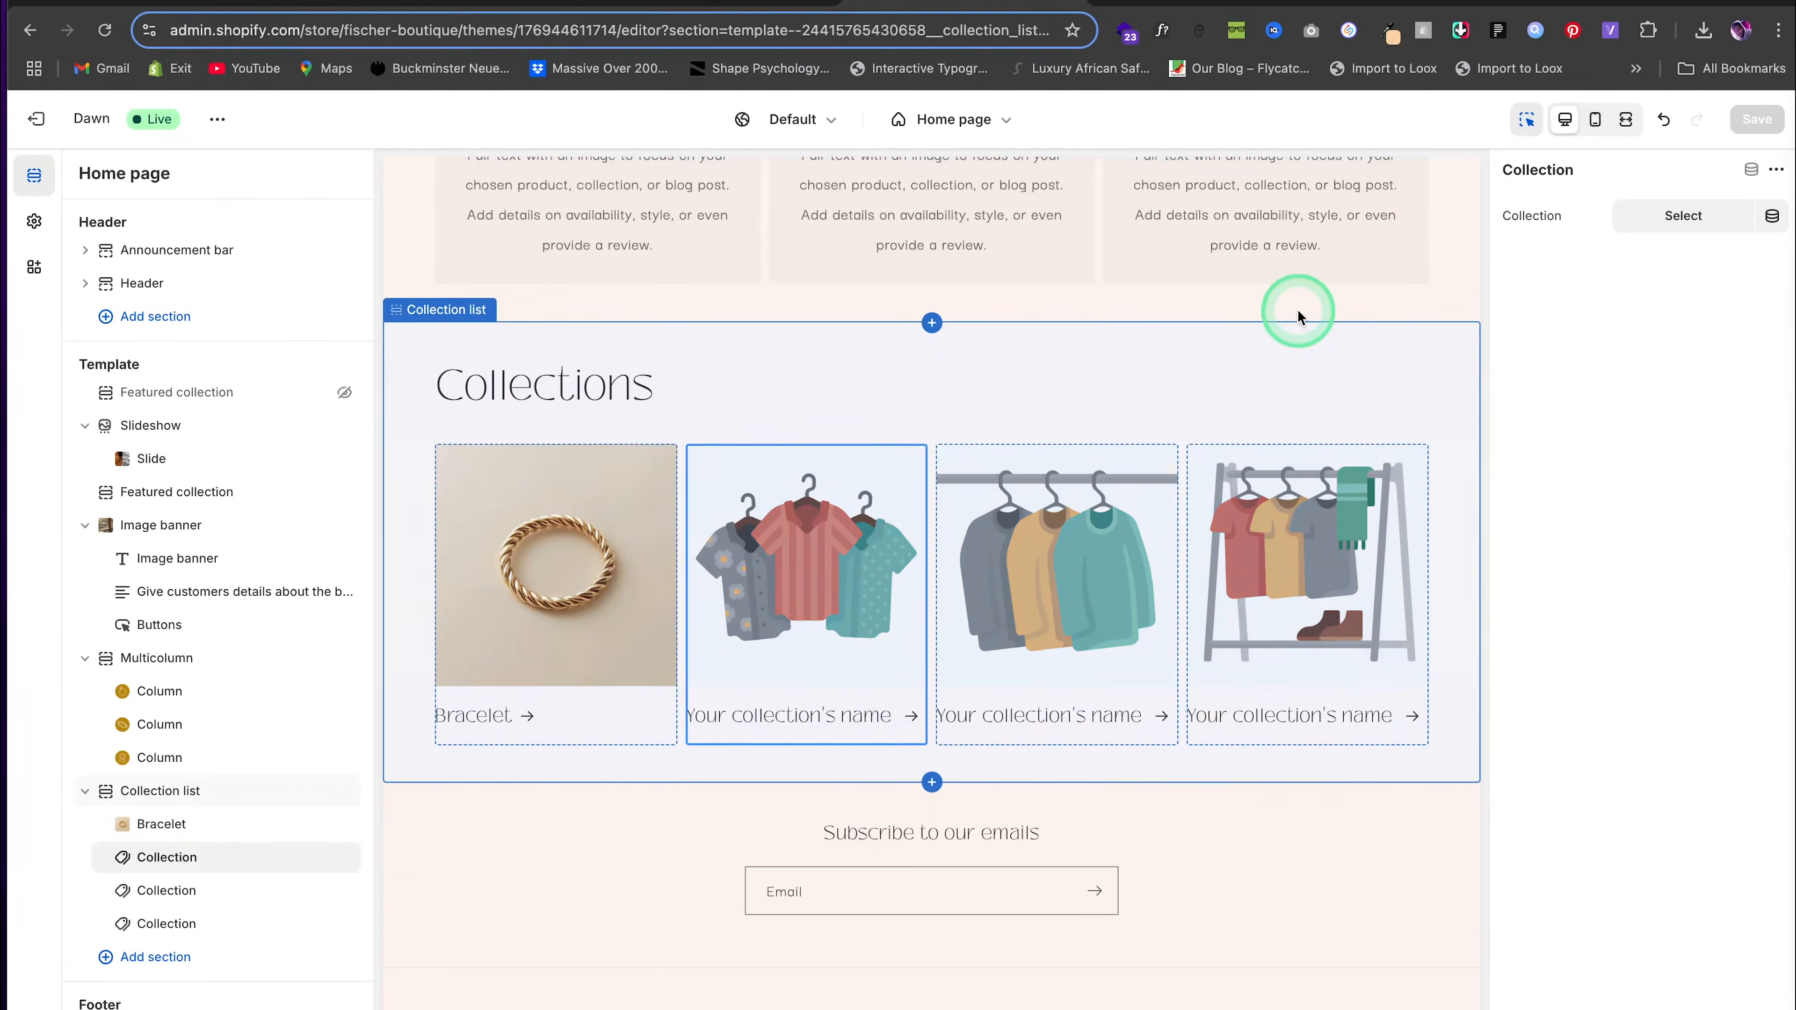
click(1674, 213)
click(1597, 402)
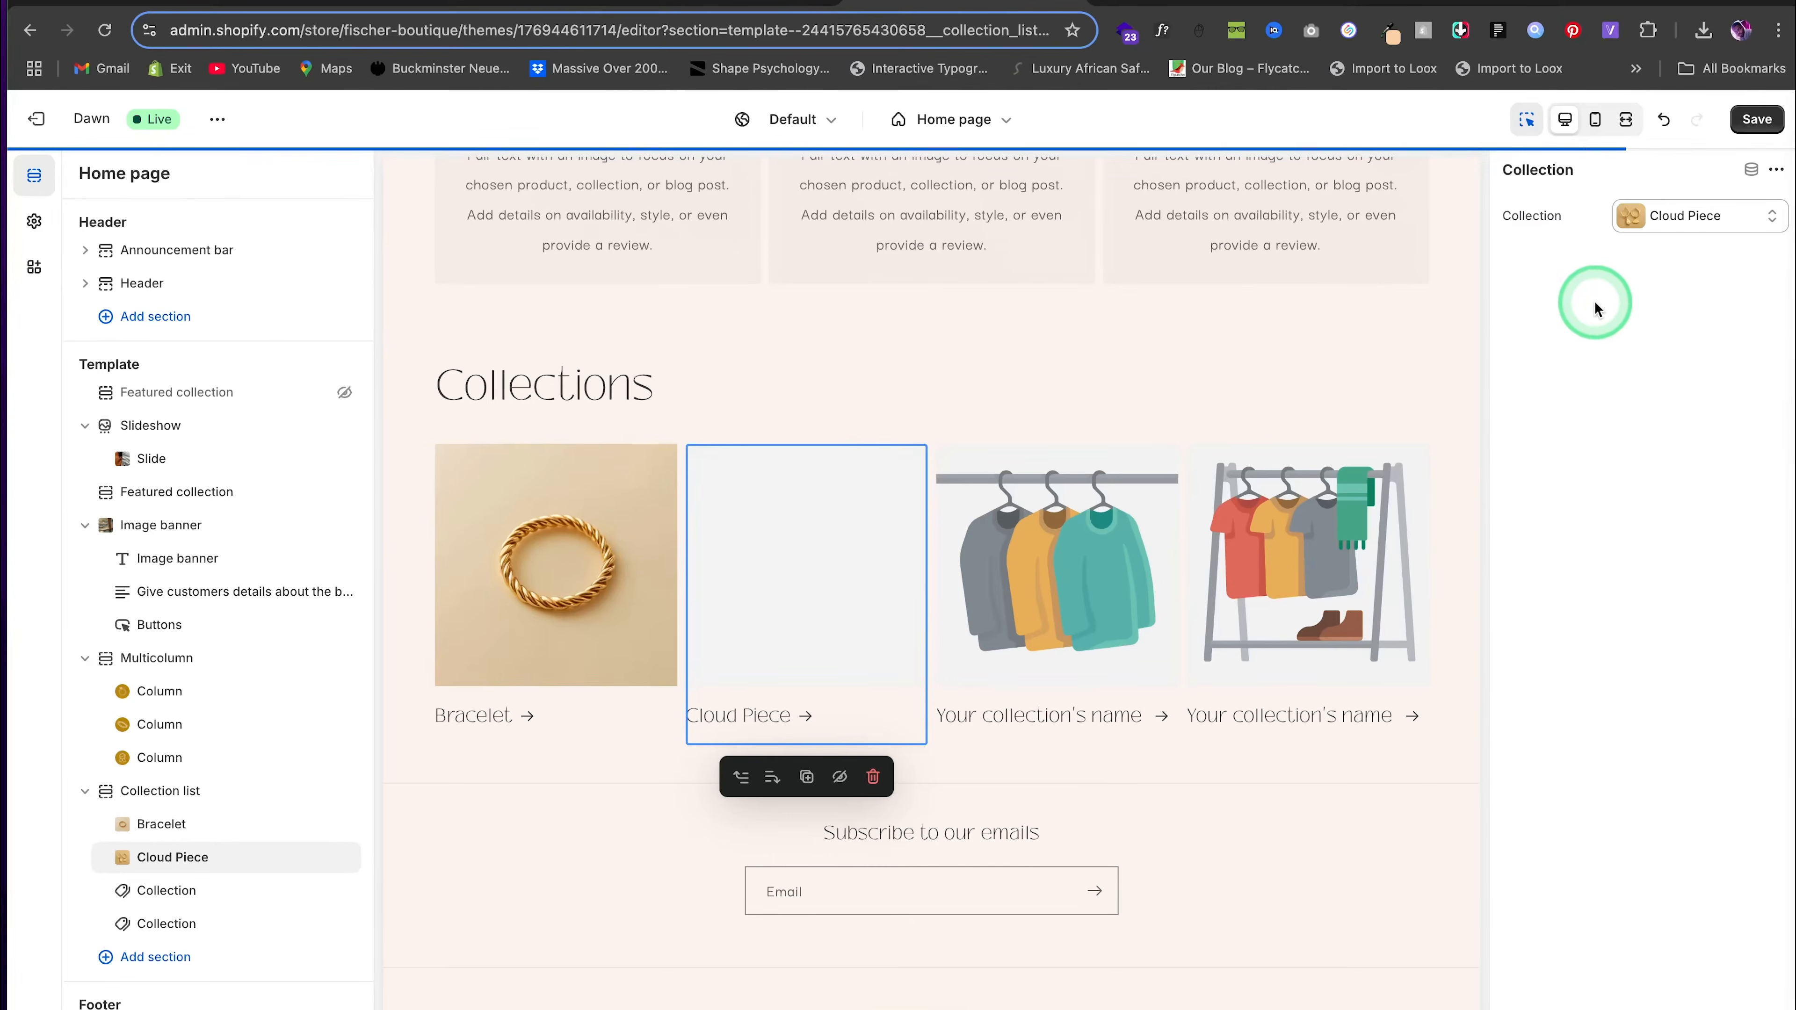
click(1756, 119)
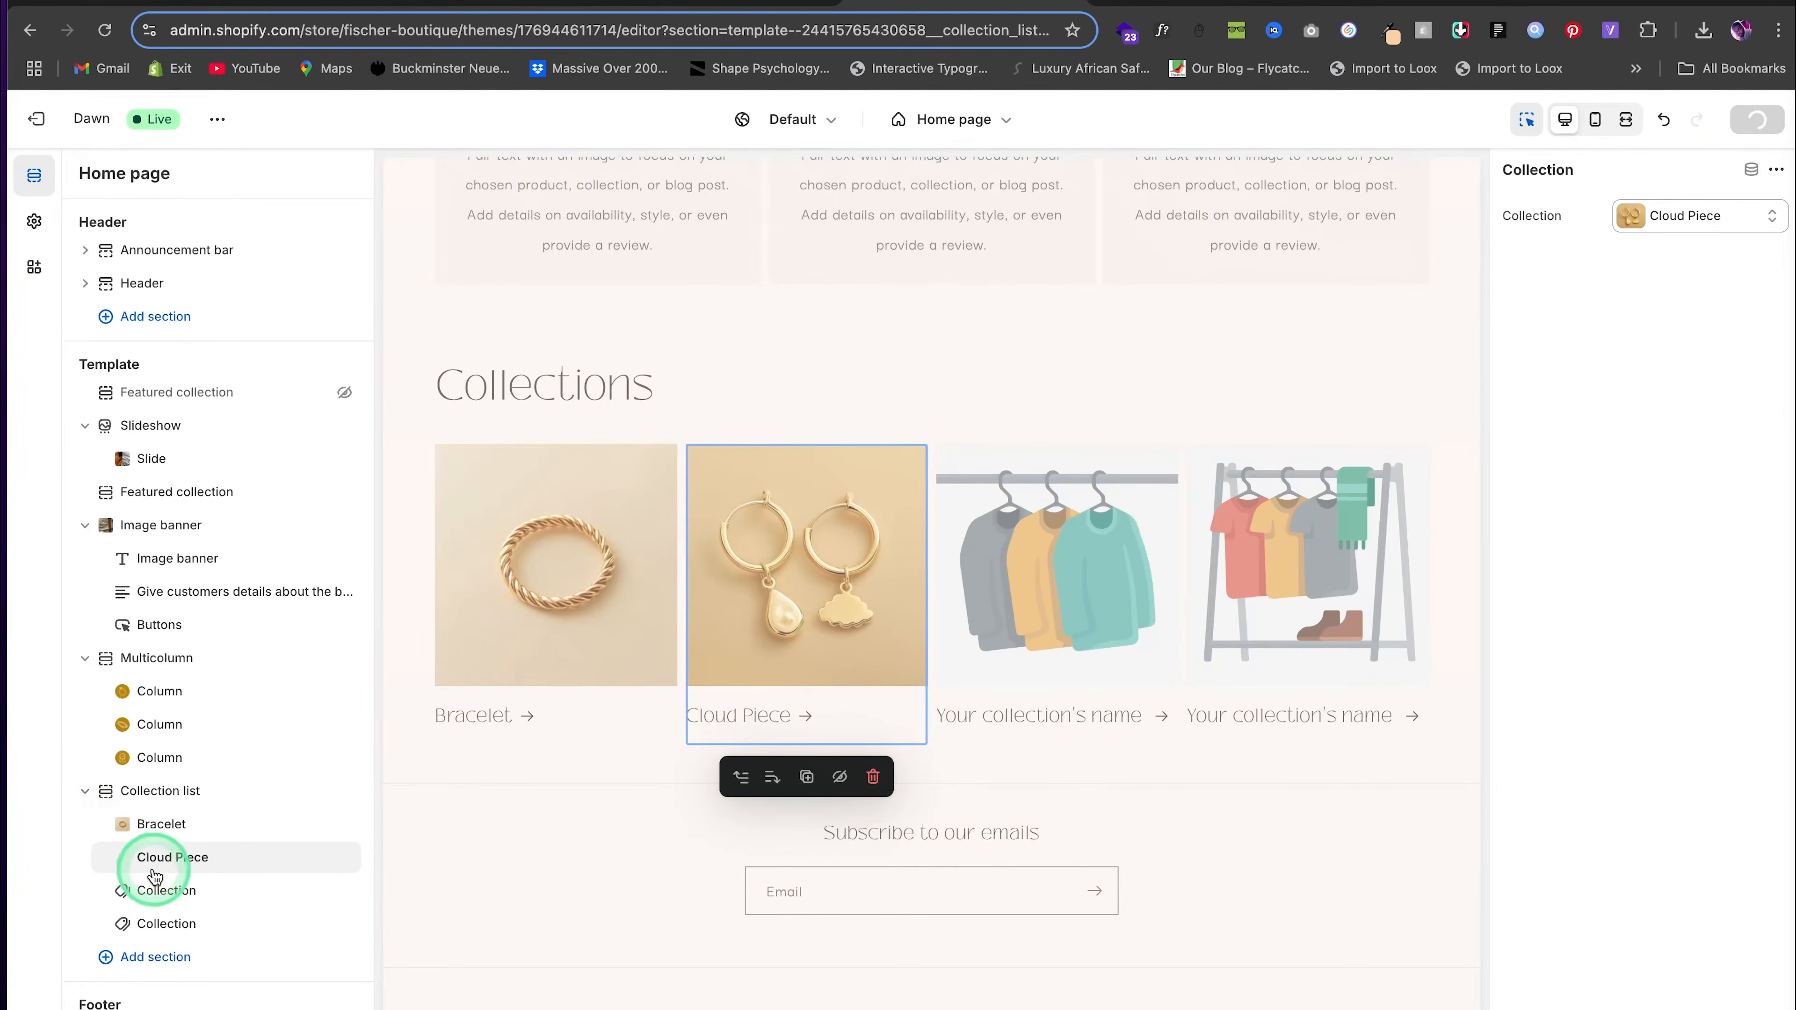
Assign the Ear Ring collection to the third block of the Collection list and Necklace to the fourth, saving each change
click(166, 890)
click(1697, 213)
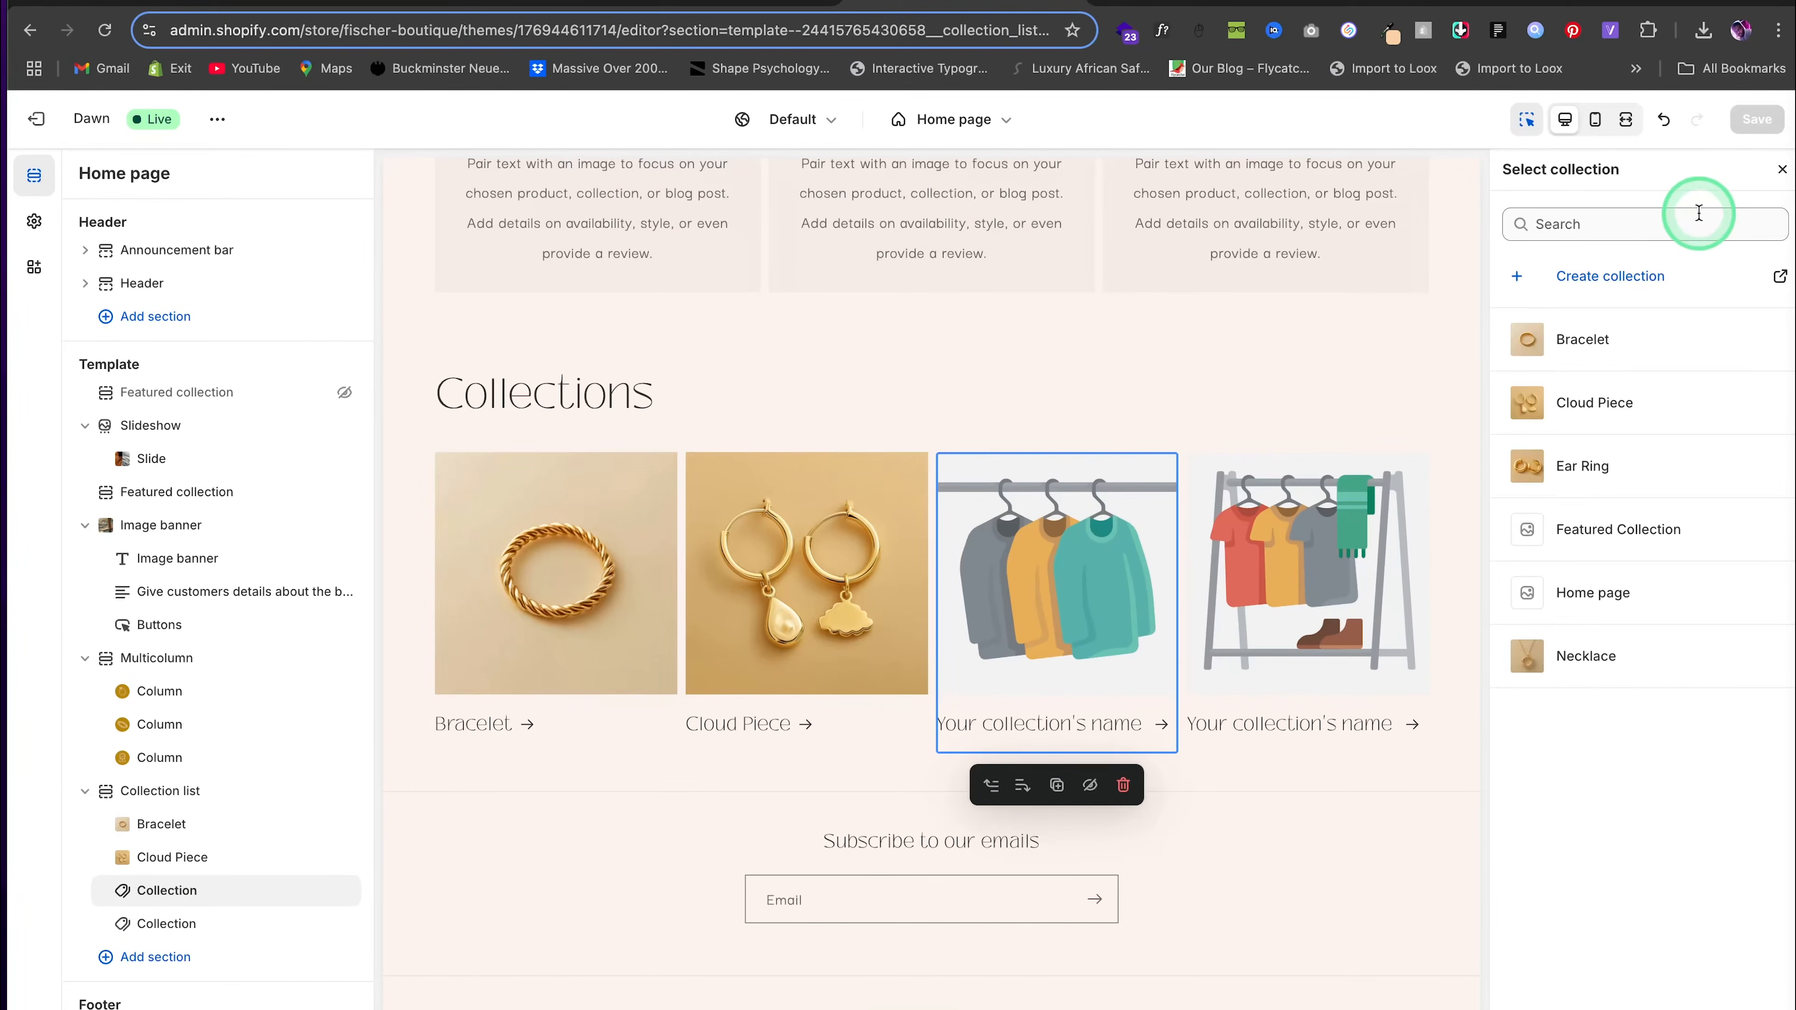
click(1624, 460)
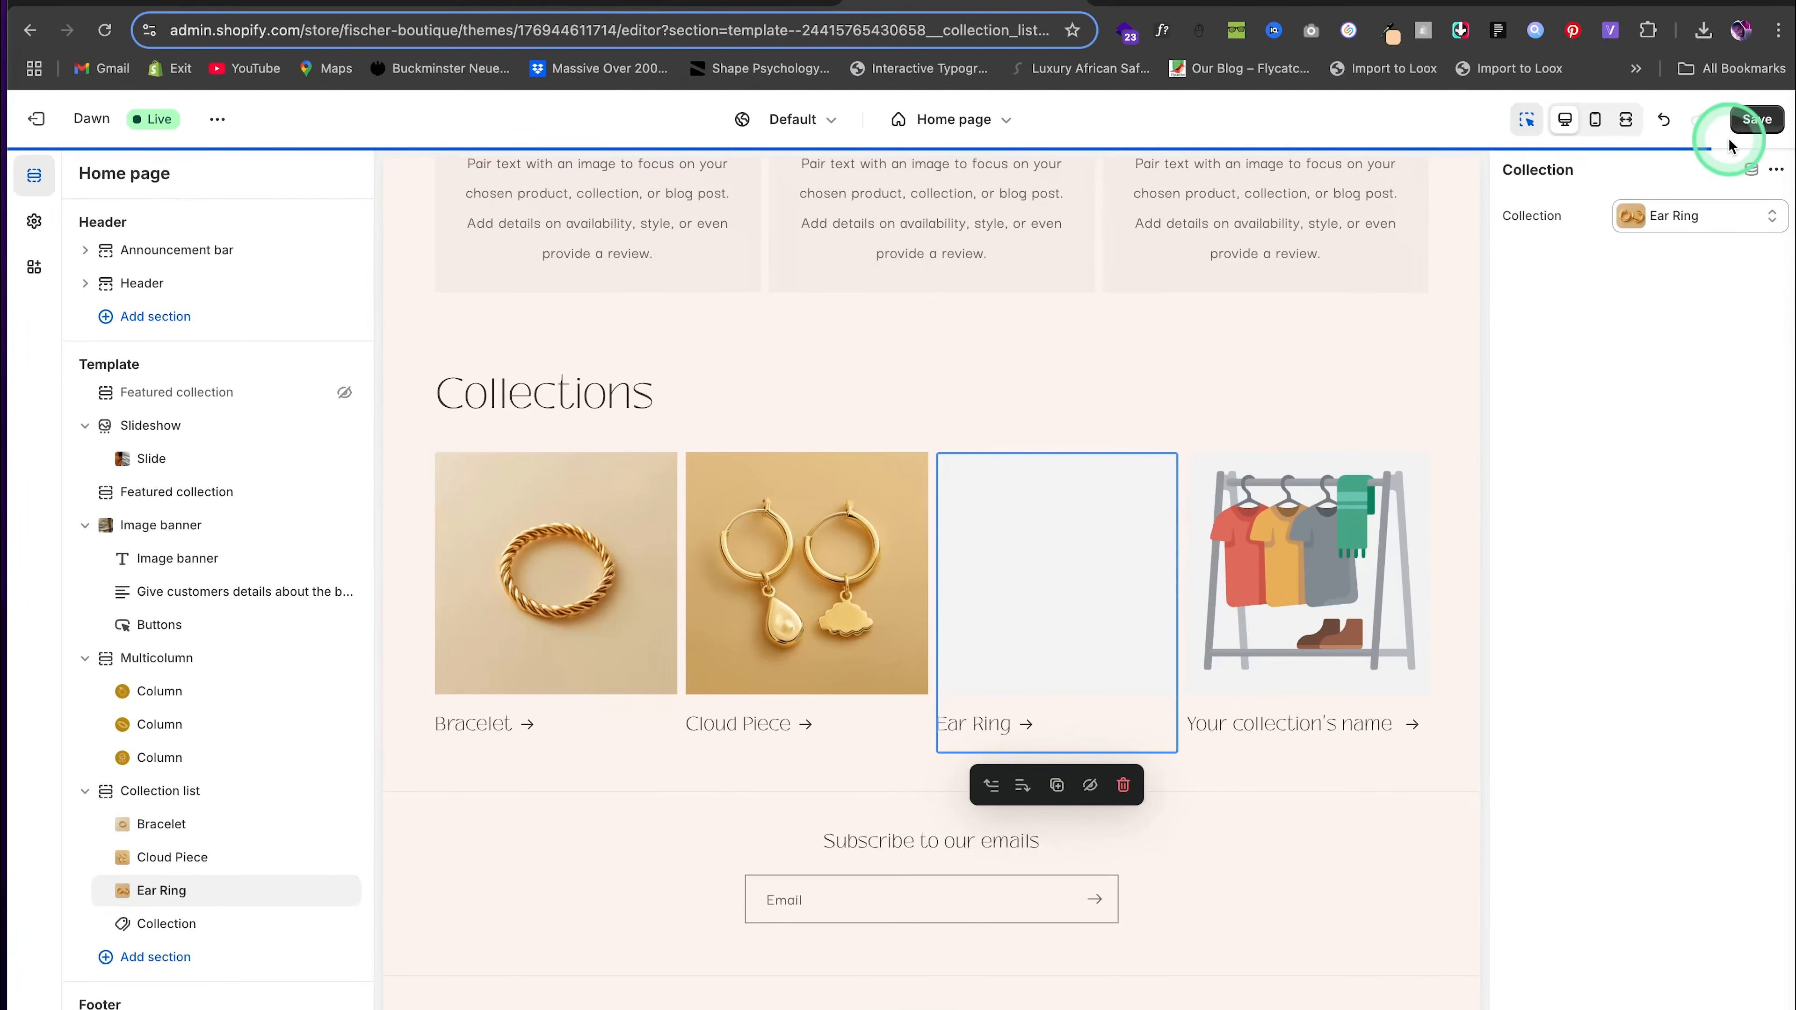
click(1746, 122)
click(163, 920)
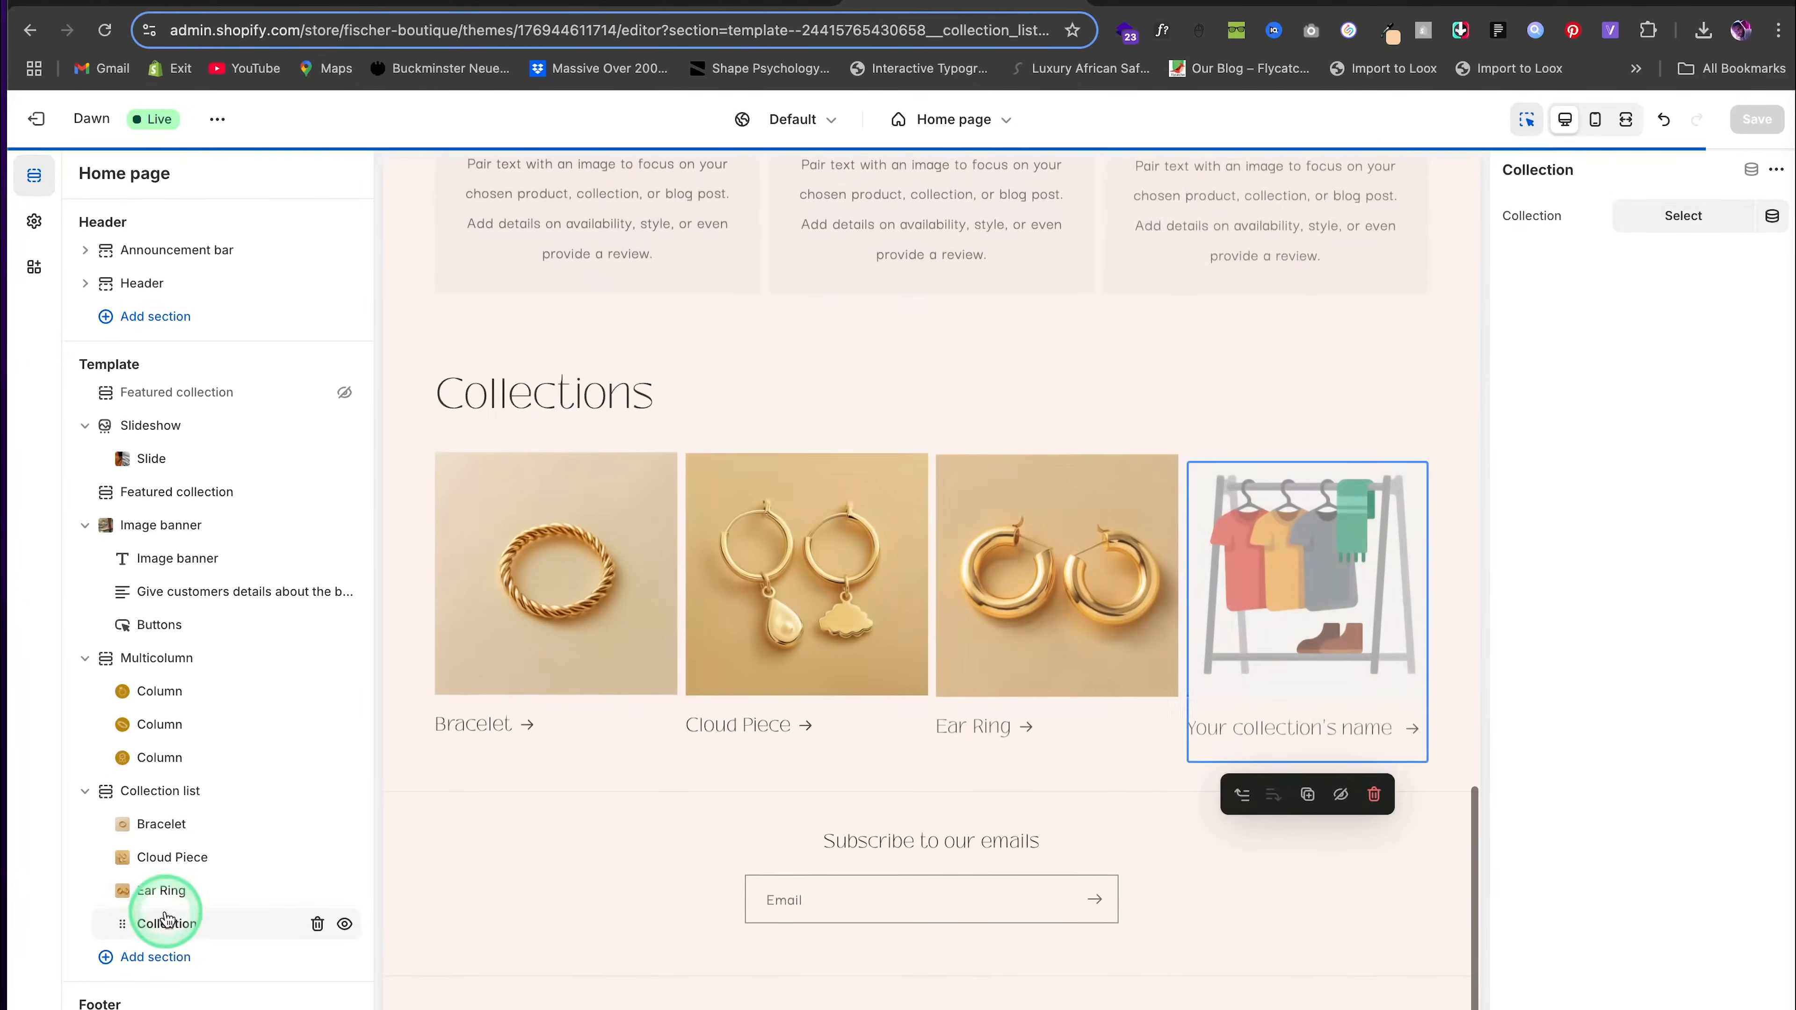
click(1669, 221)
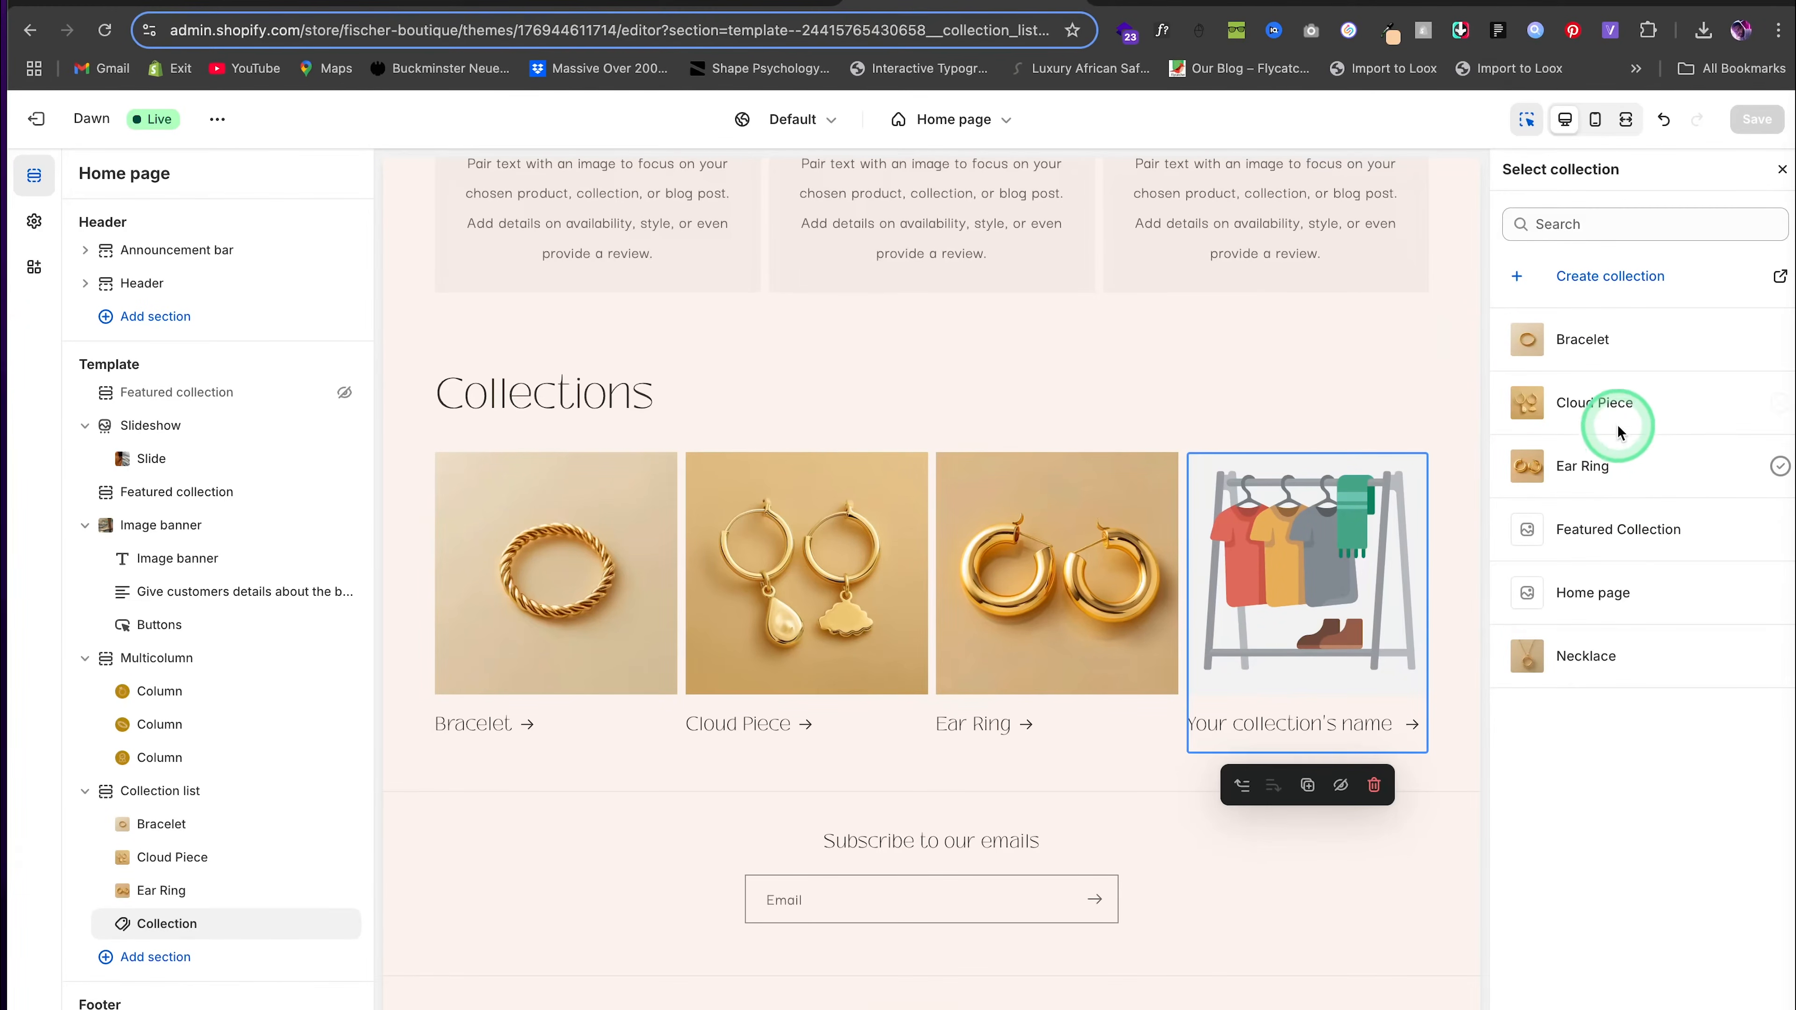
click(1599, 652)
click(1756, 119)
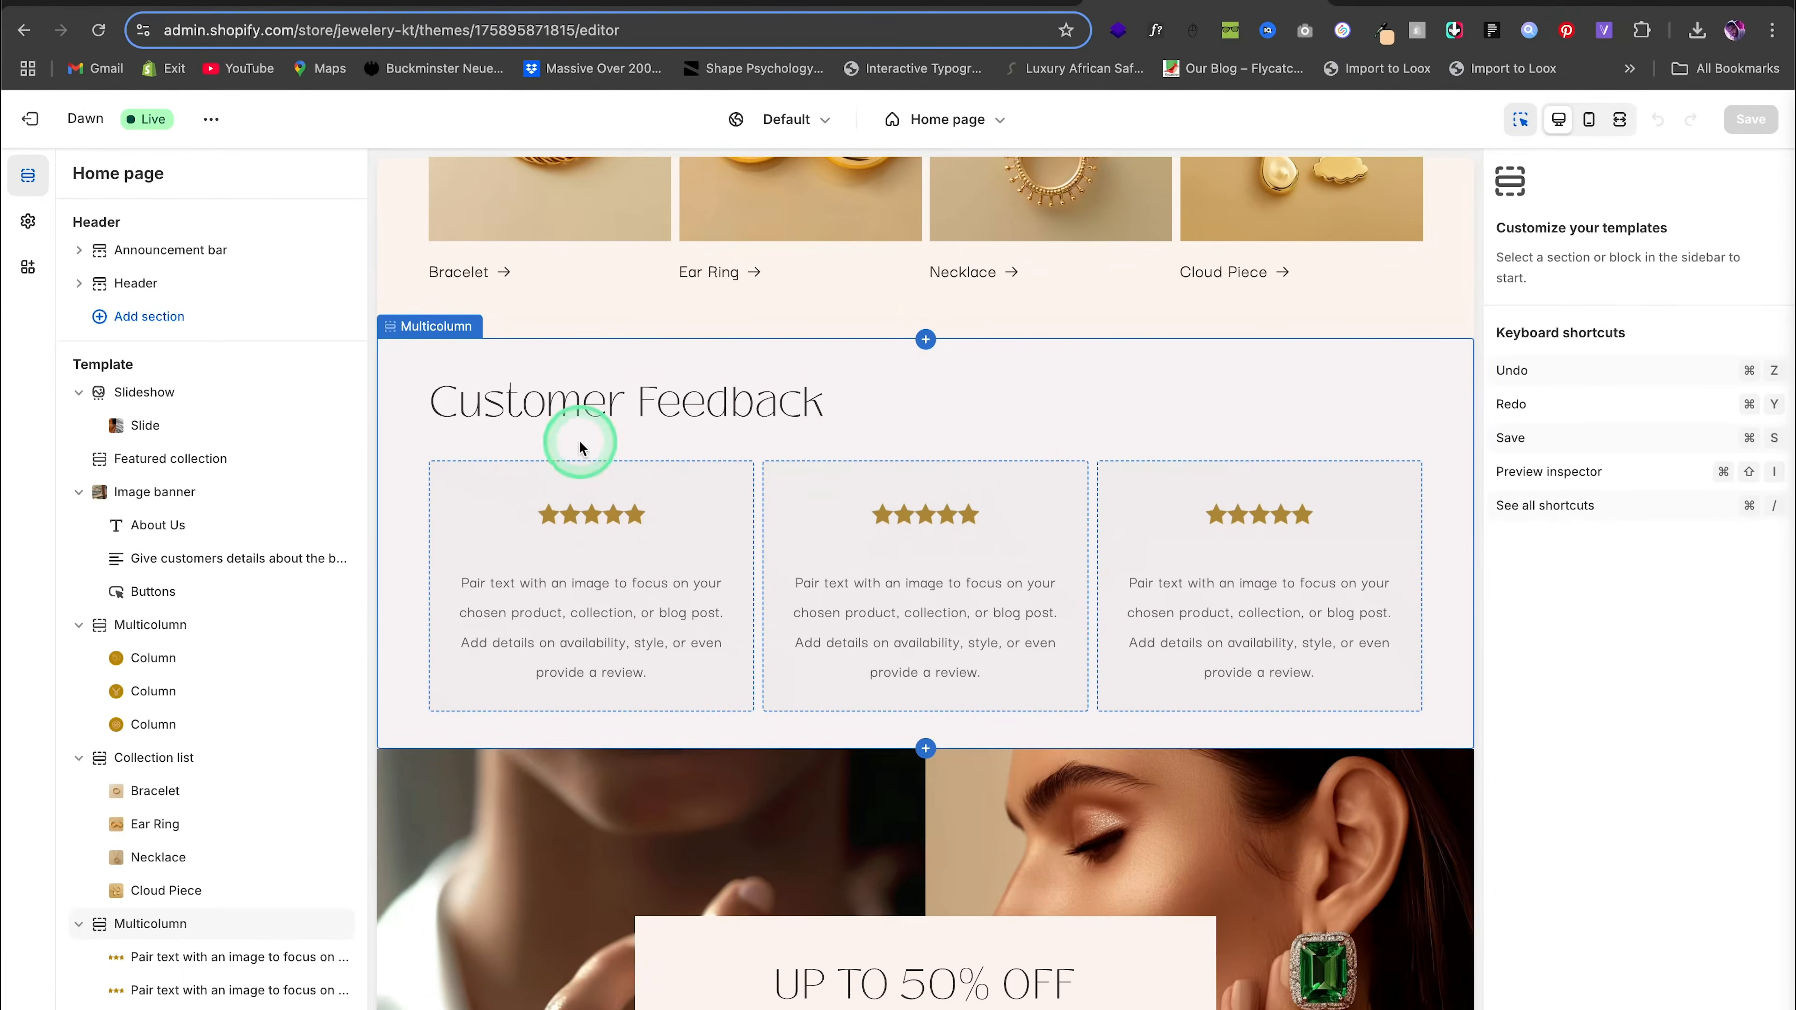
Add a Multicolumn section below the Collection list on the Fischer-Boutique home page
click(1620, 120)
scroll(424, 644, down, 1)
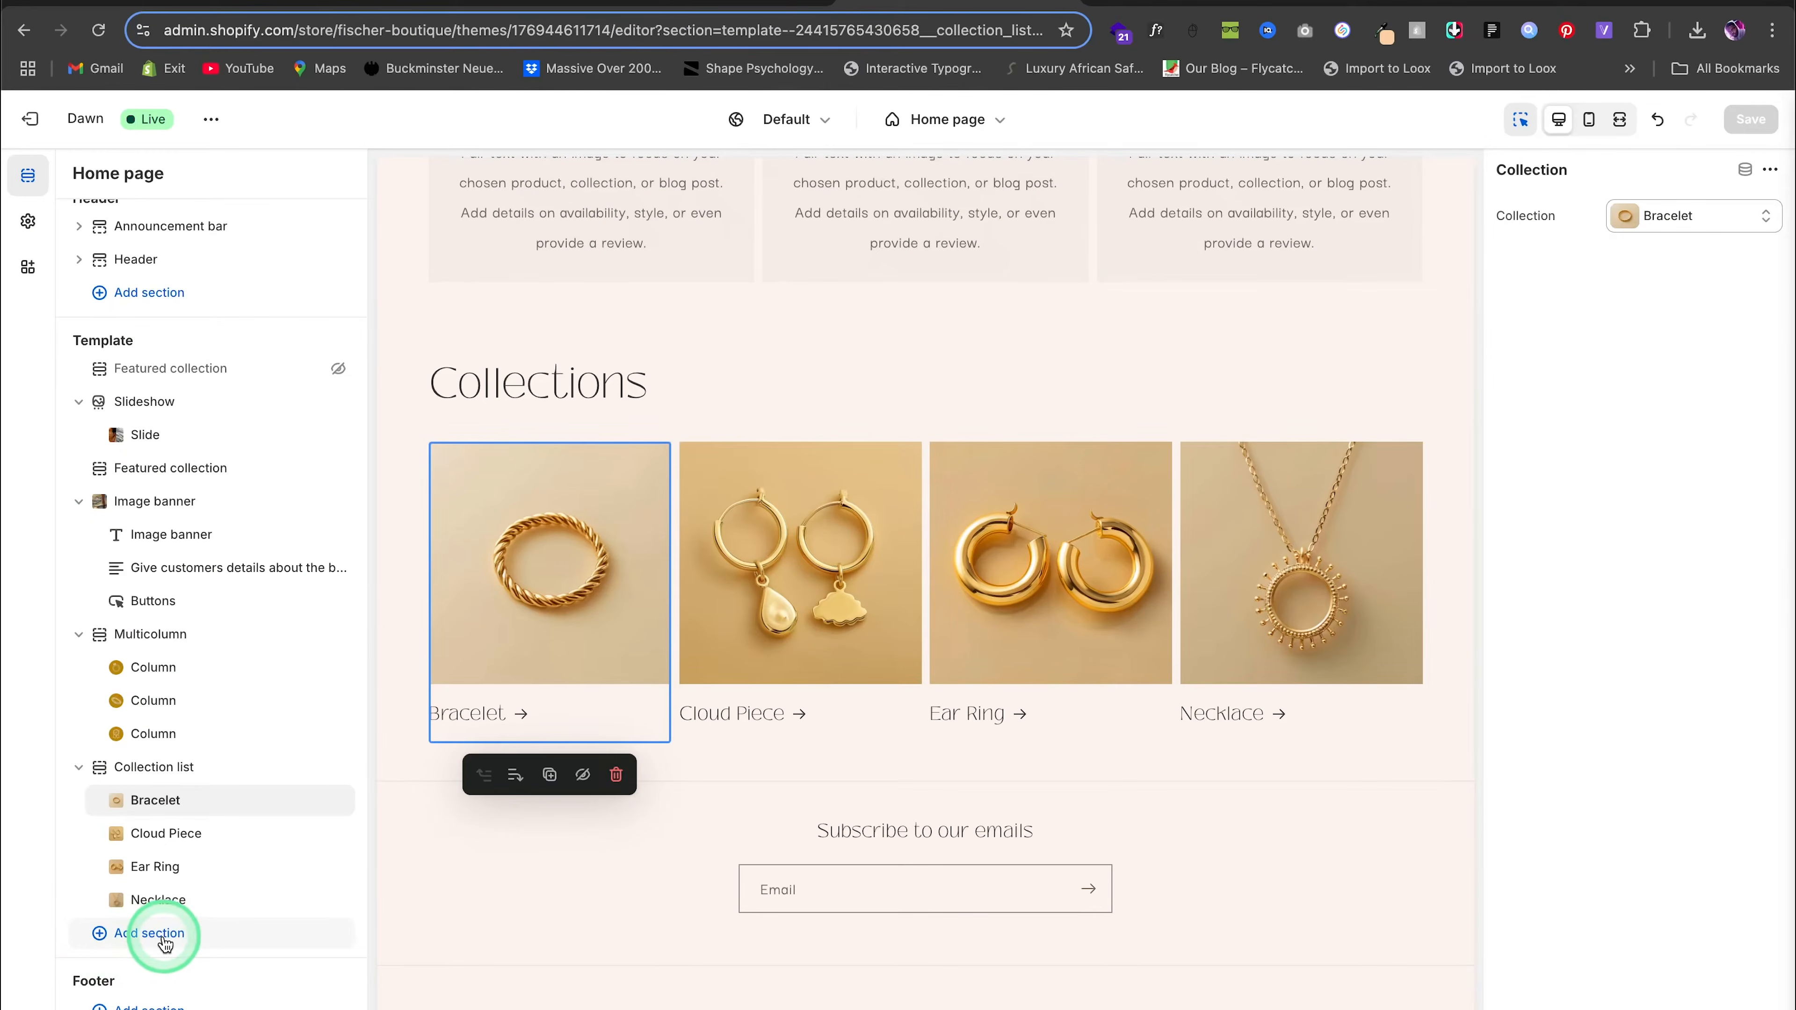
click(165, 942)
scroll(475, 748, down, 3)
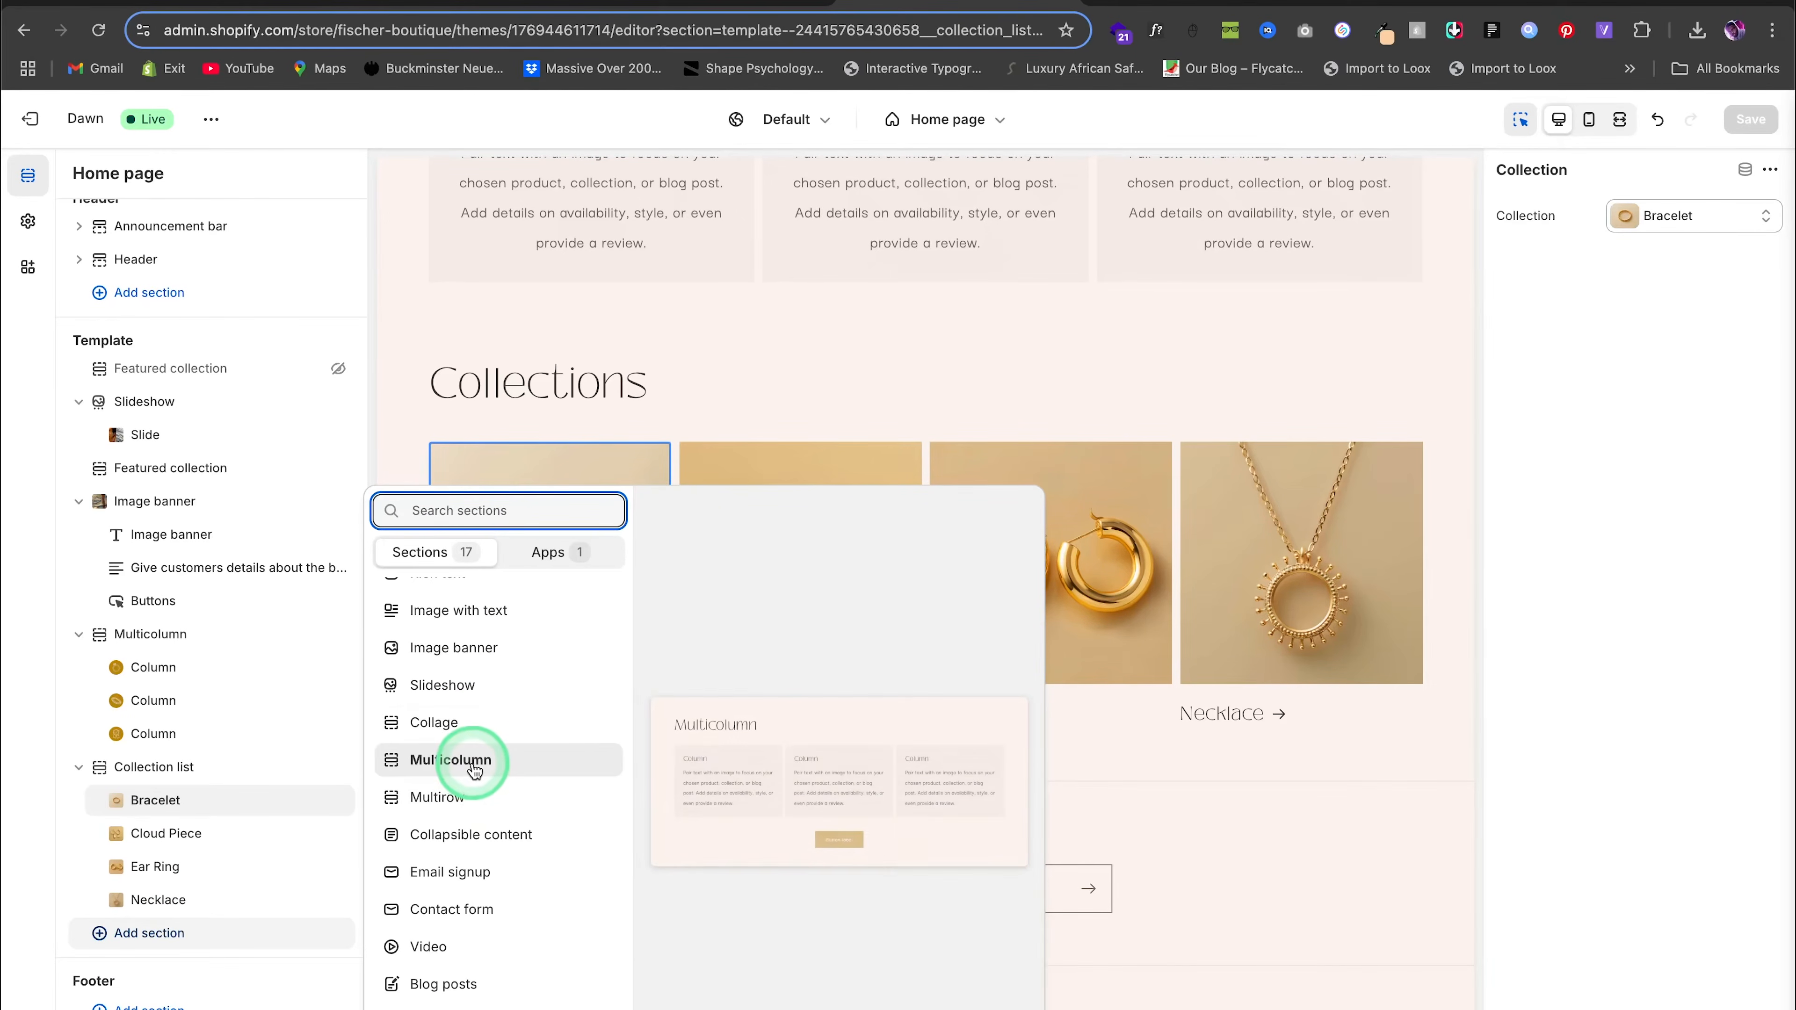
click(474, 768)
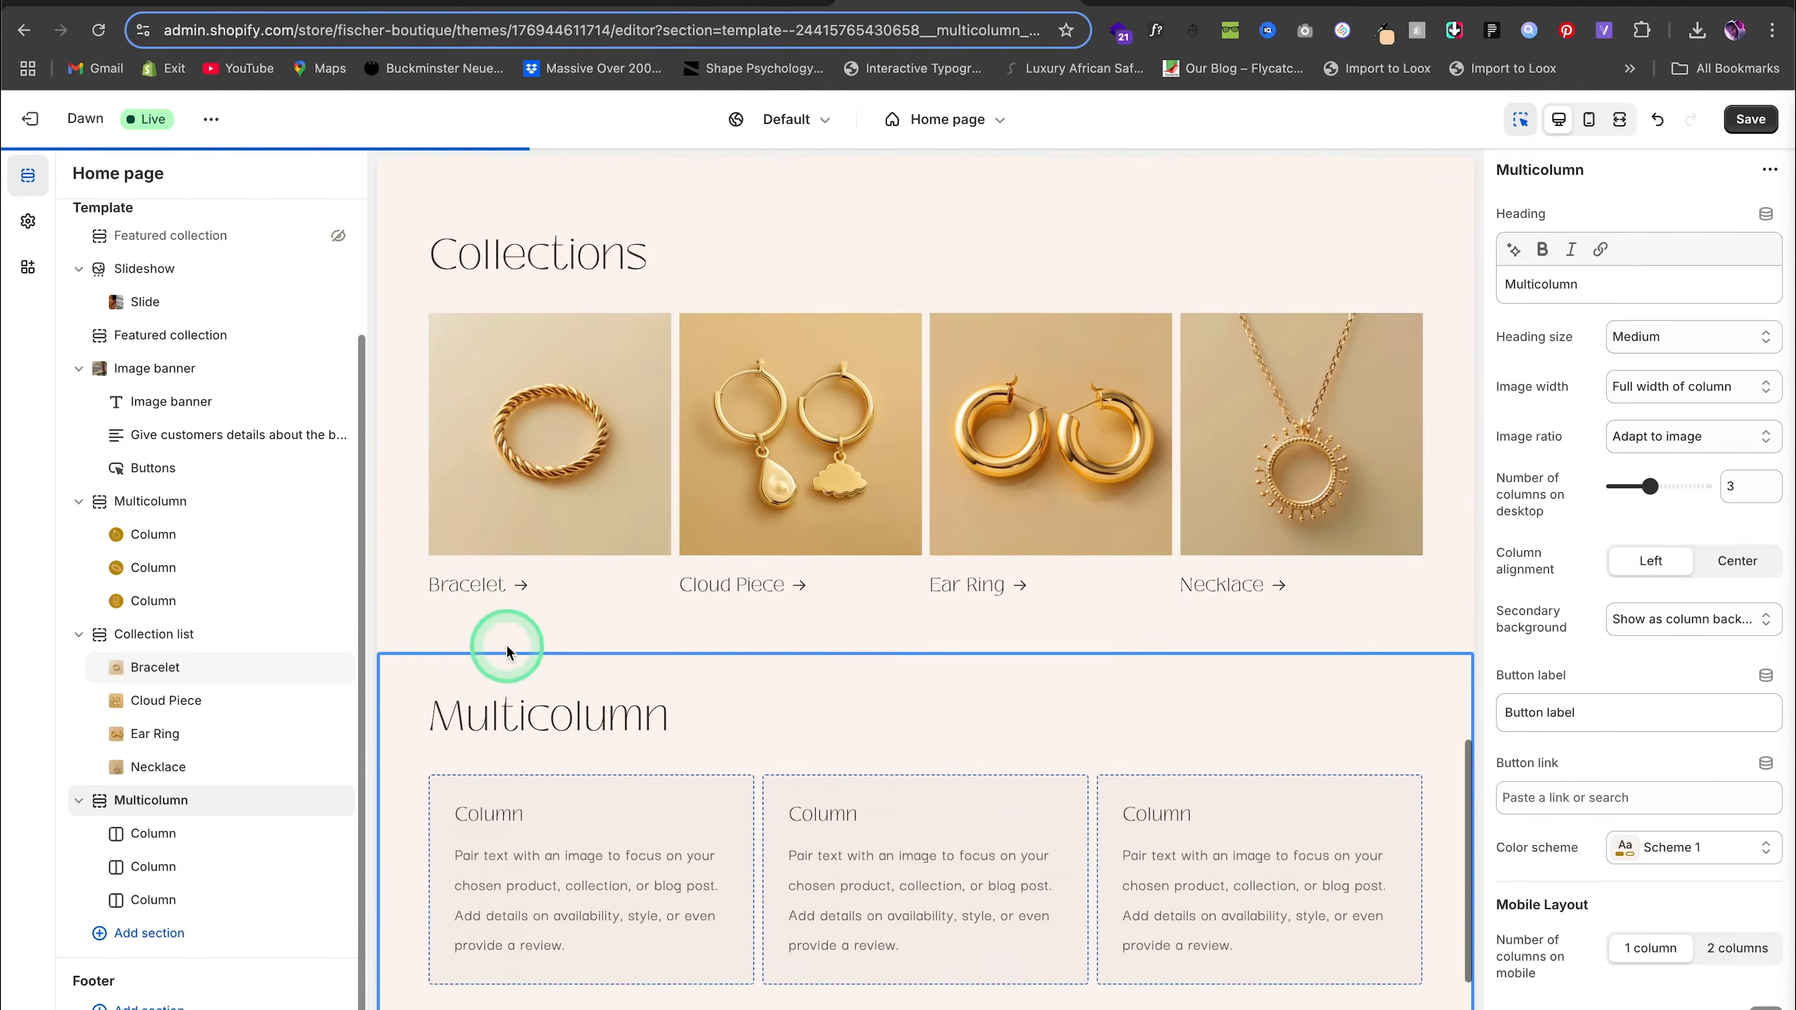
Configure the new Multicolumn section with an empty button label, the heading Customer Feedback and centred column alignment
drag(1663, 709, 1429, 704)
key(BackSpace)
drag(1591, 284, 1409, 295)
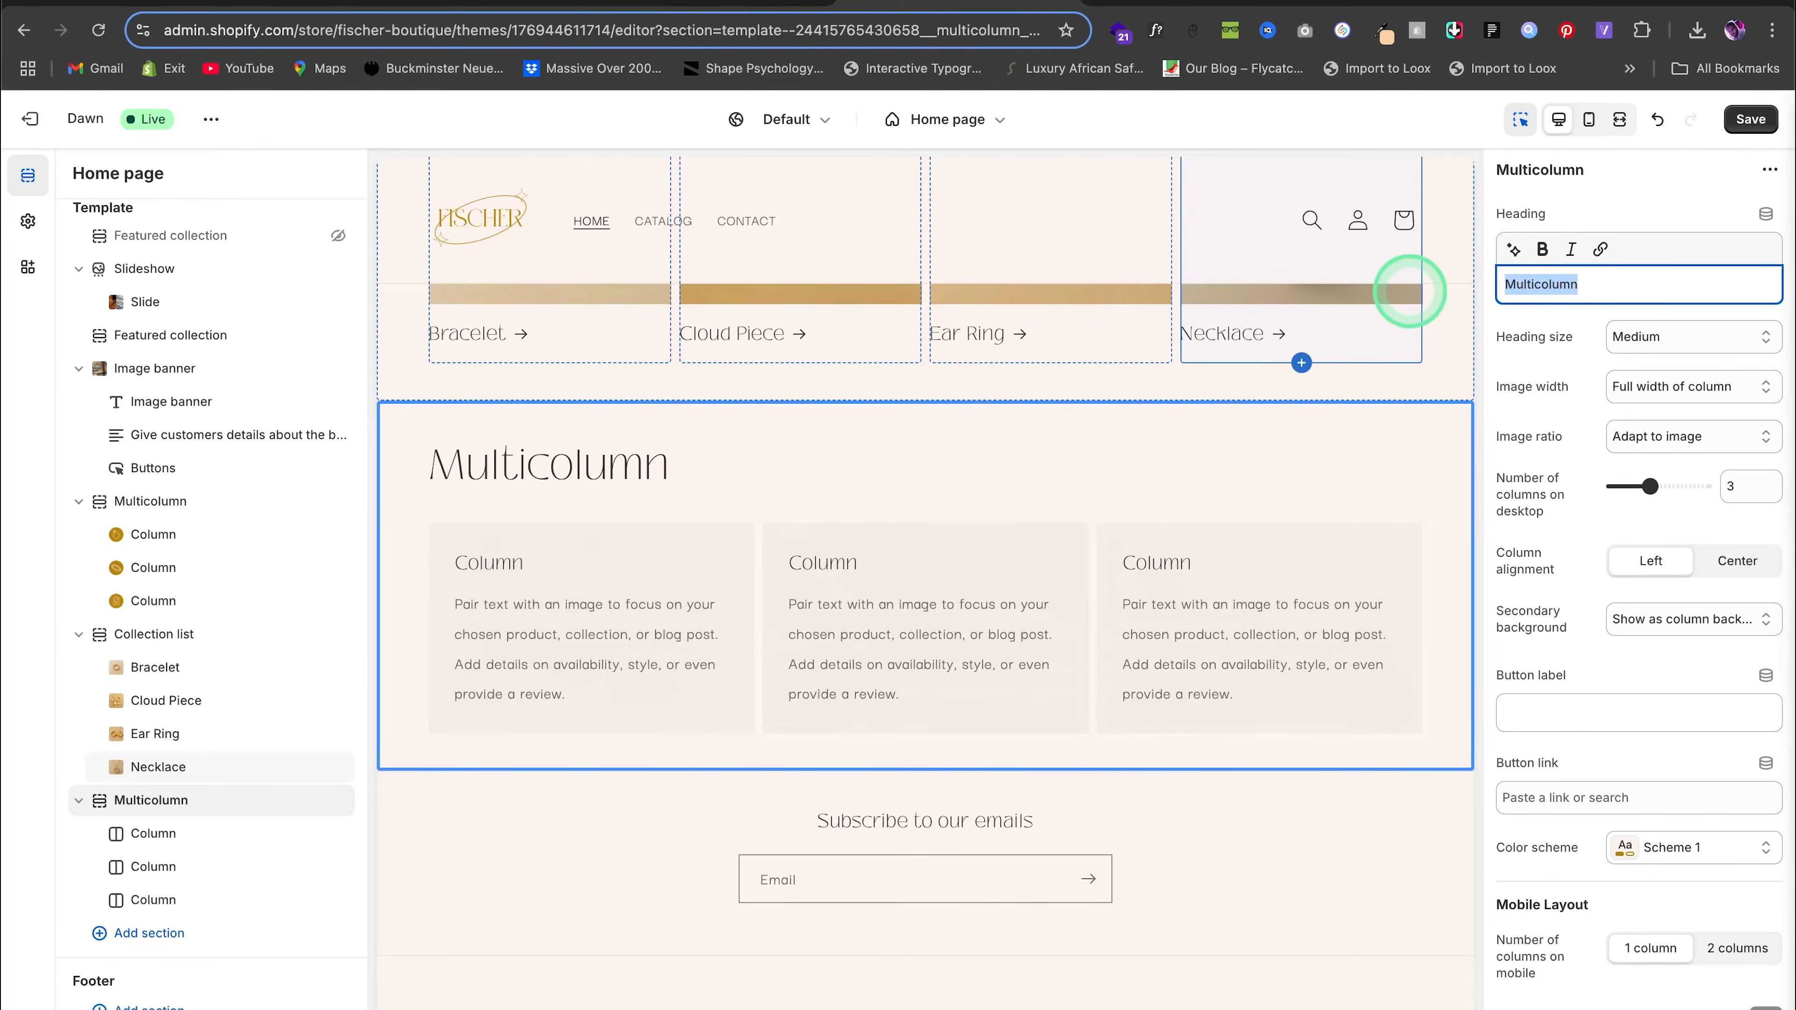
text(Customer Feedback)
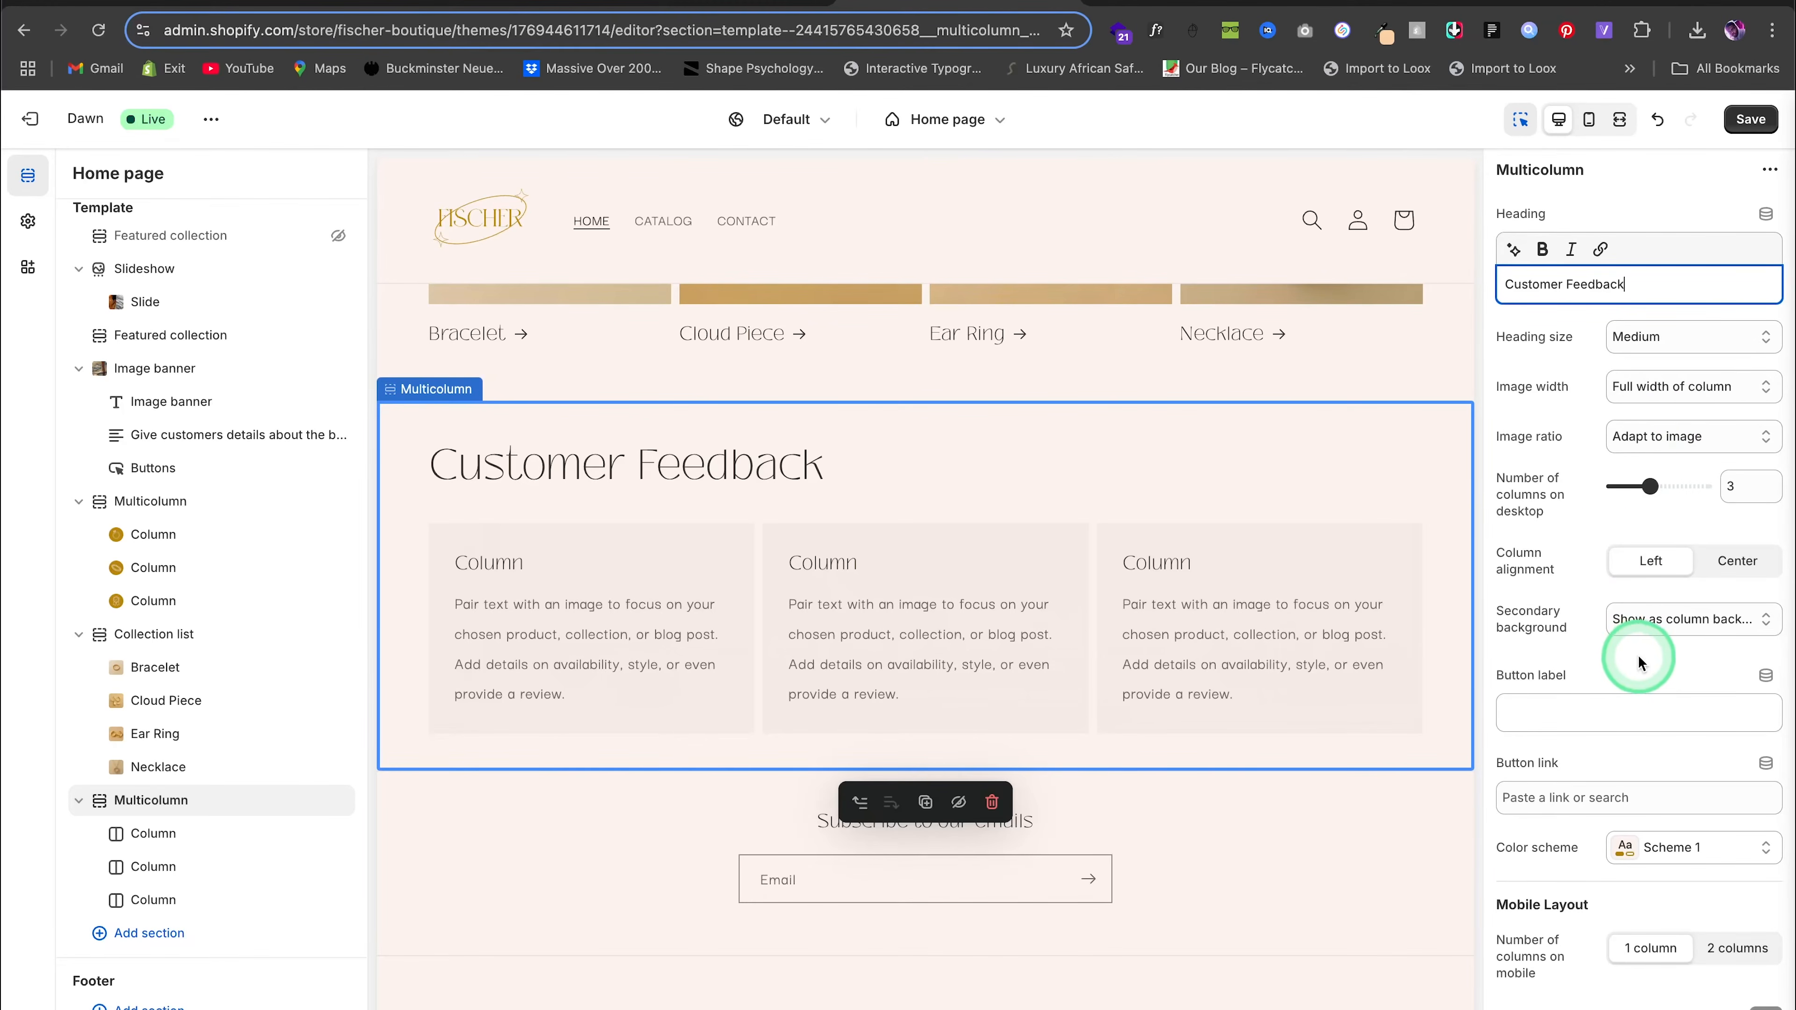
click(1734, 562)
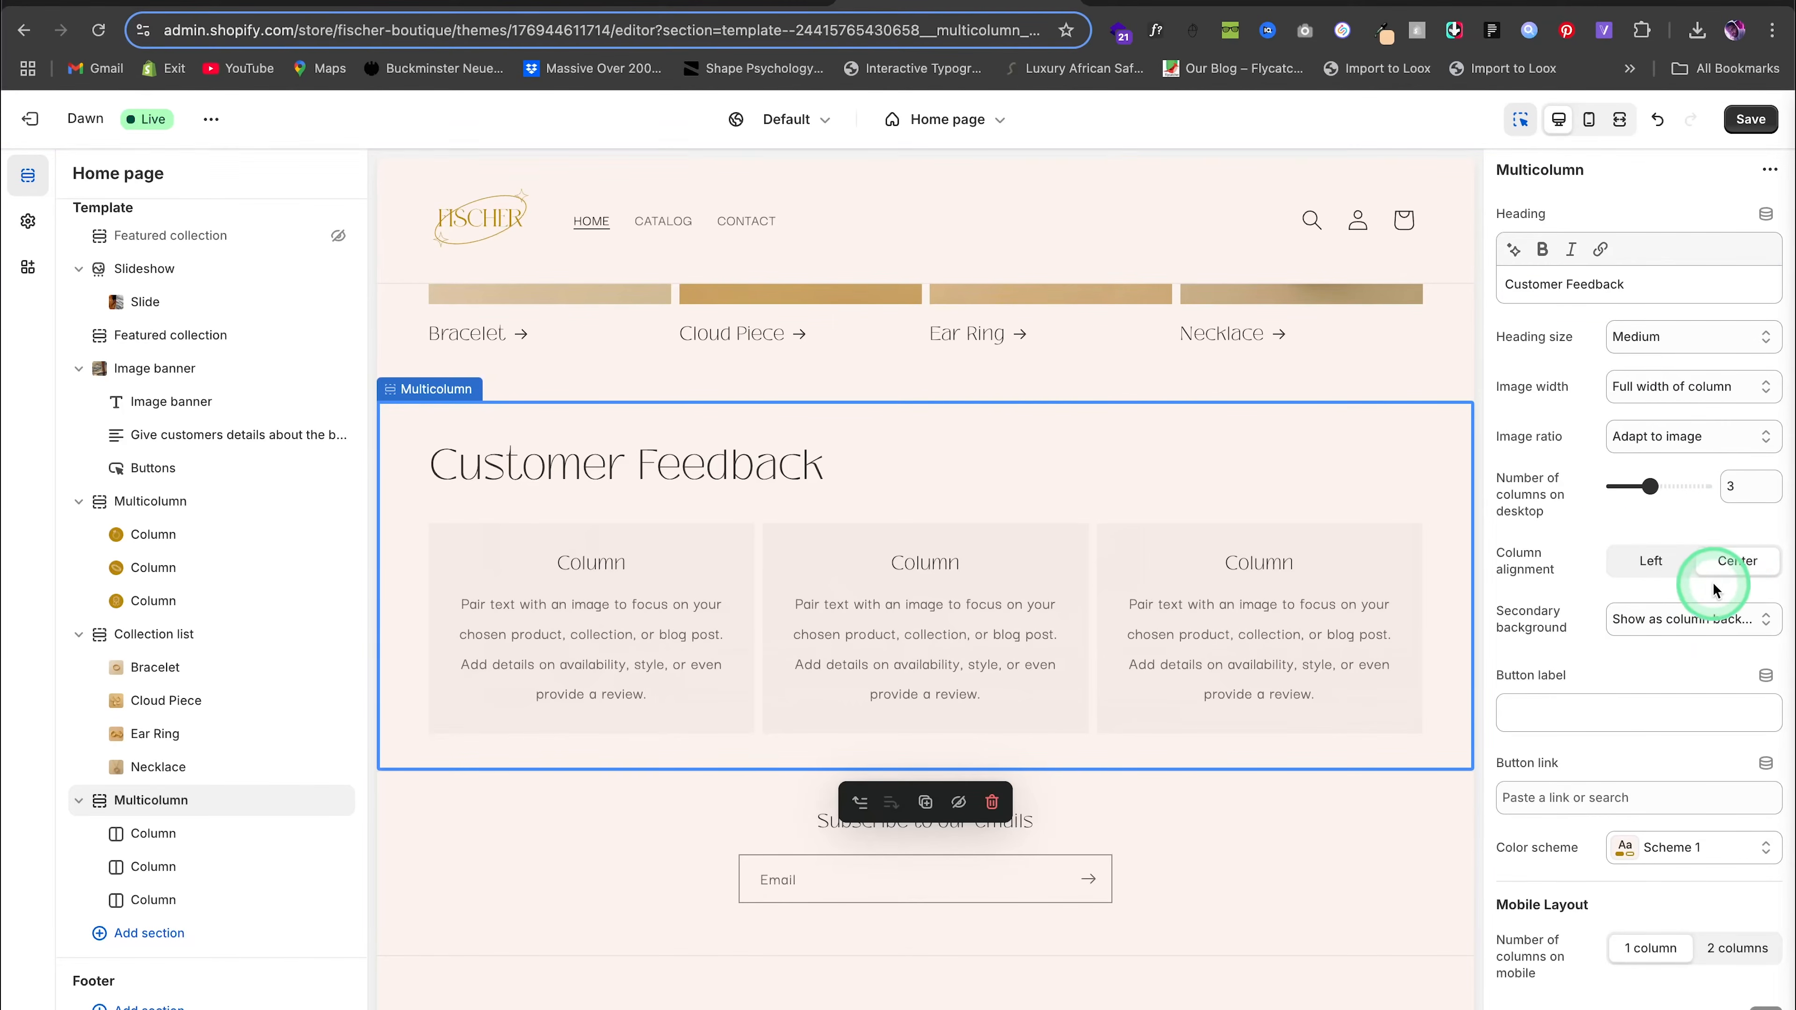
scroll(1690, 591, down, 2)
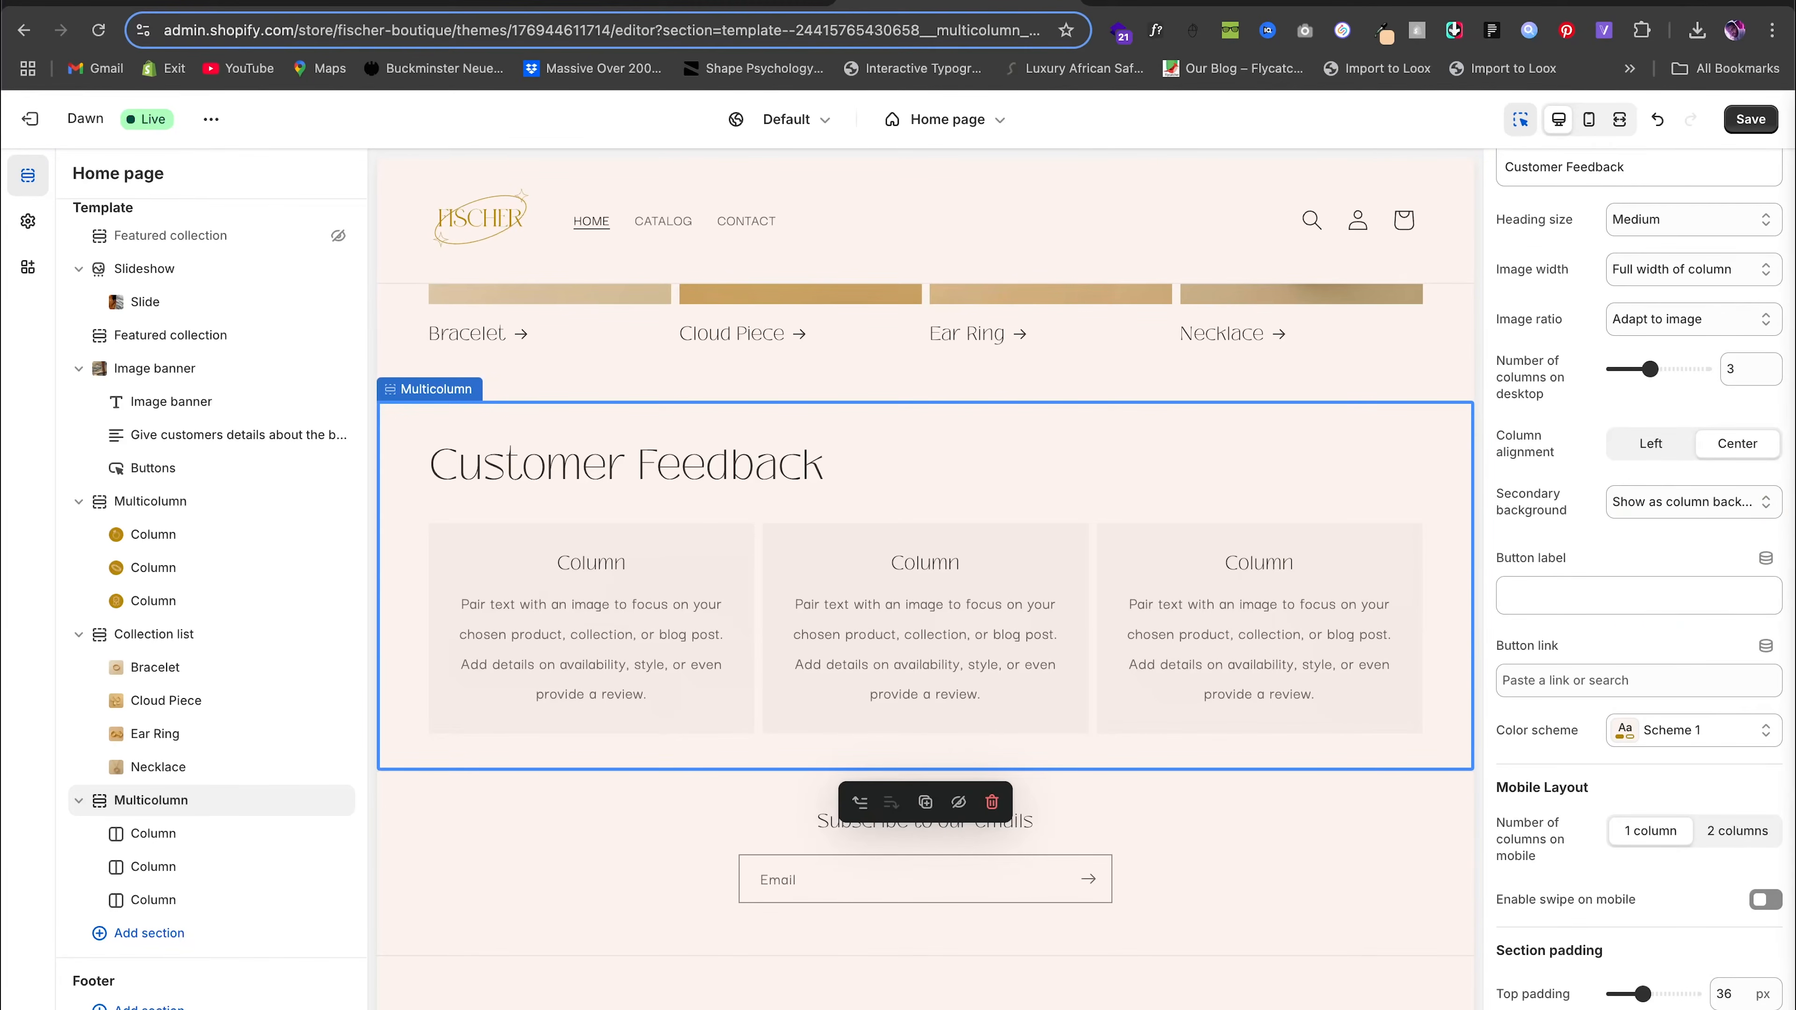
Assign the five-star rating image from the library to all three columns of the Customer Feedback section
click(713, 533)
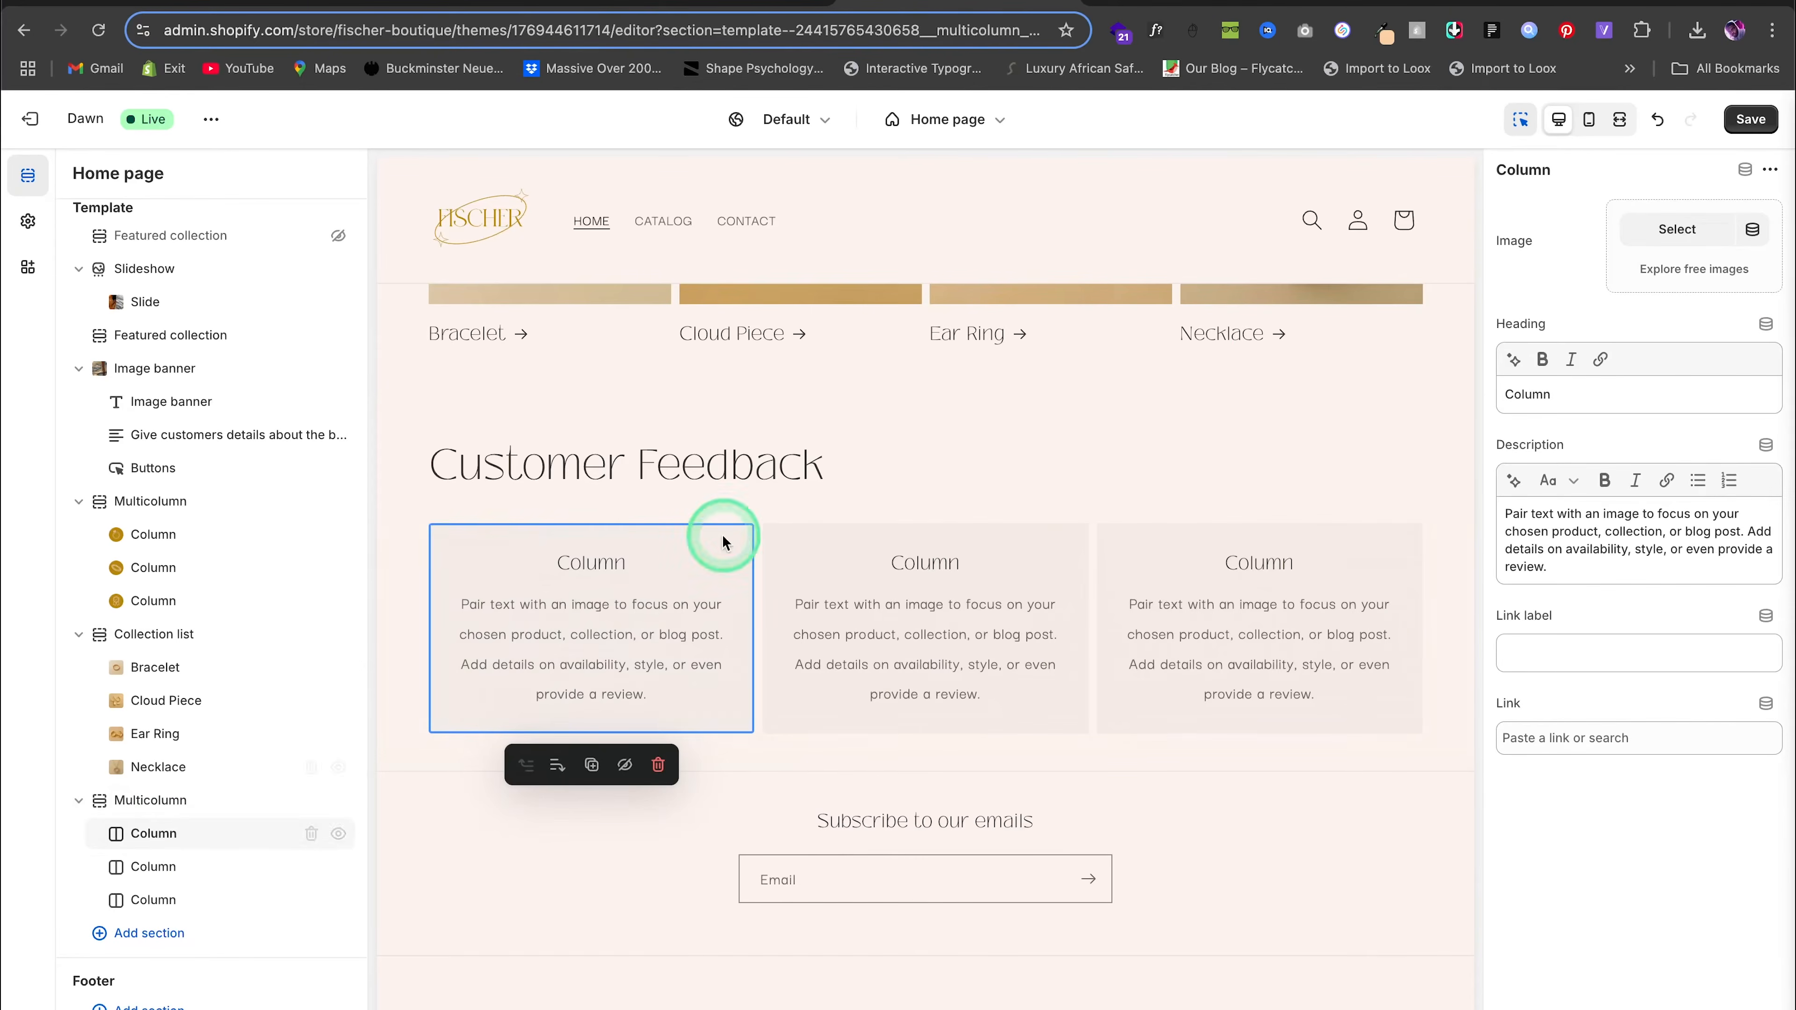
click(1690, 229)
click(780, 739)
click(1361, 955)
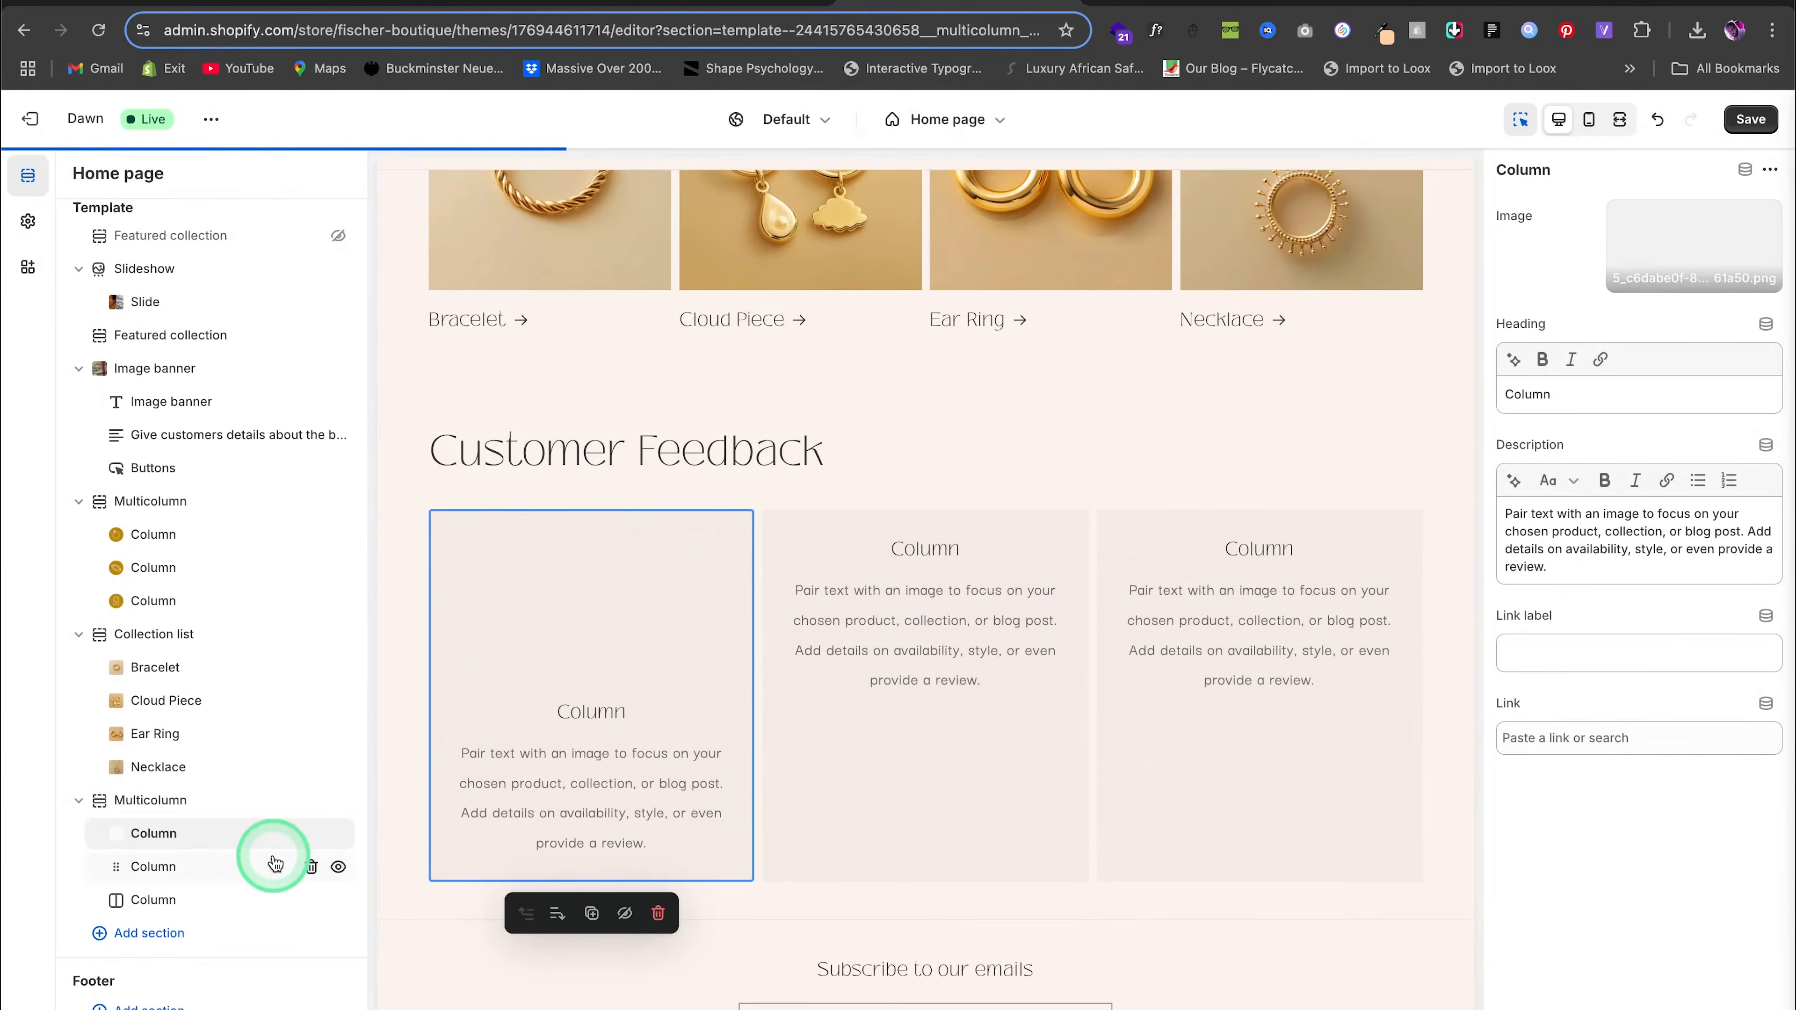
click(152, 865)
click(1610, 272)
click(770, 764)
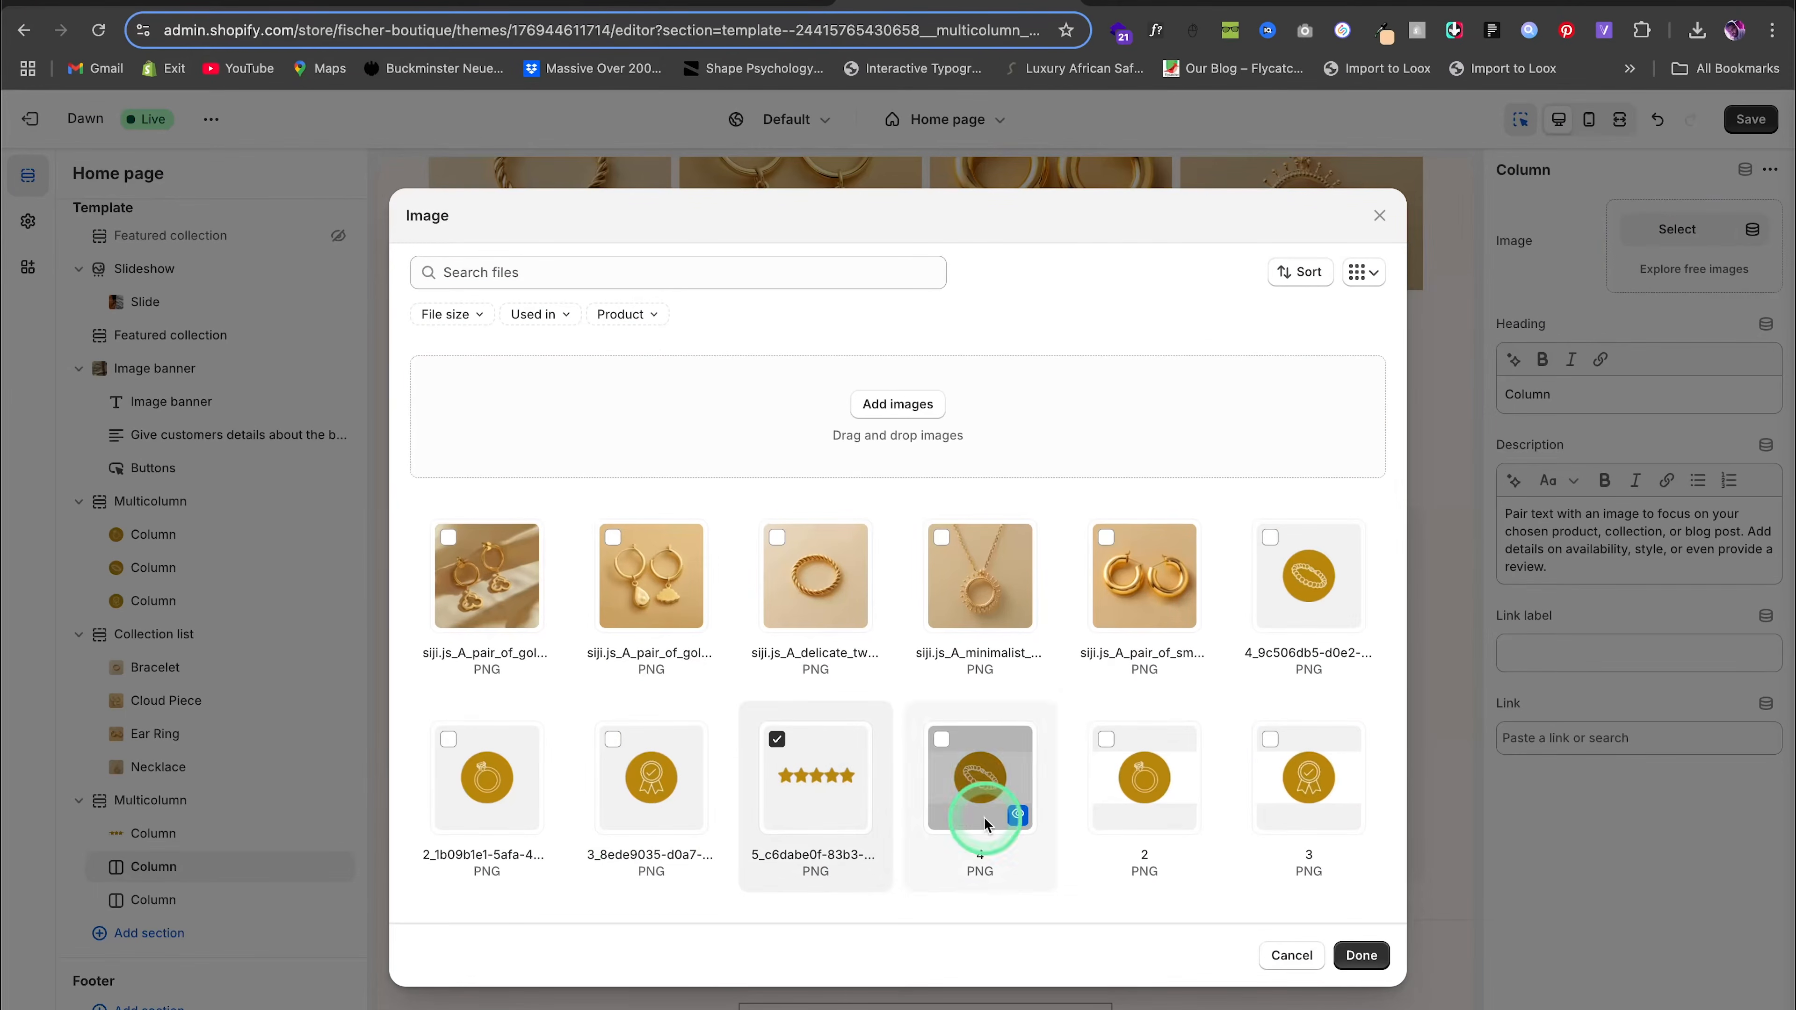
click(1361, 955)
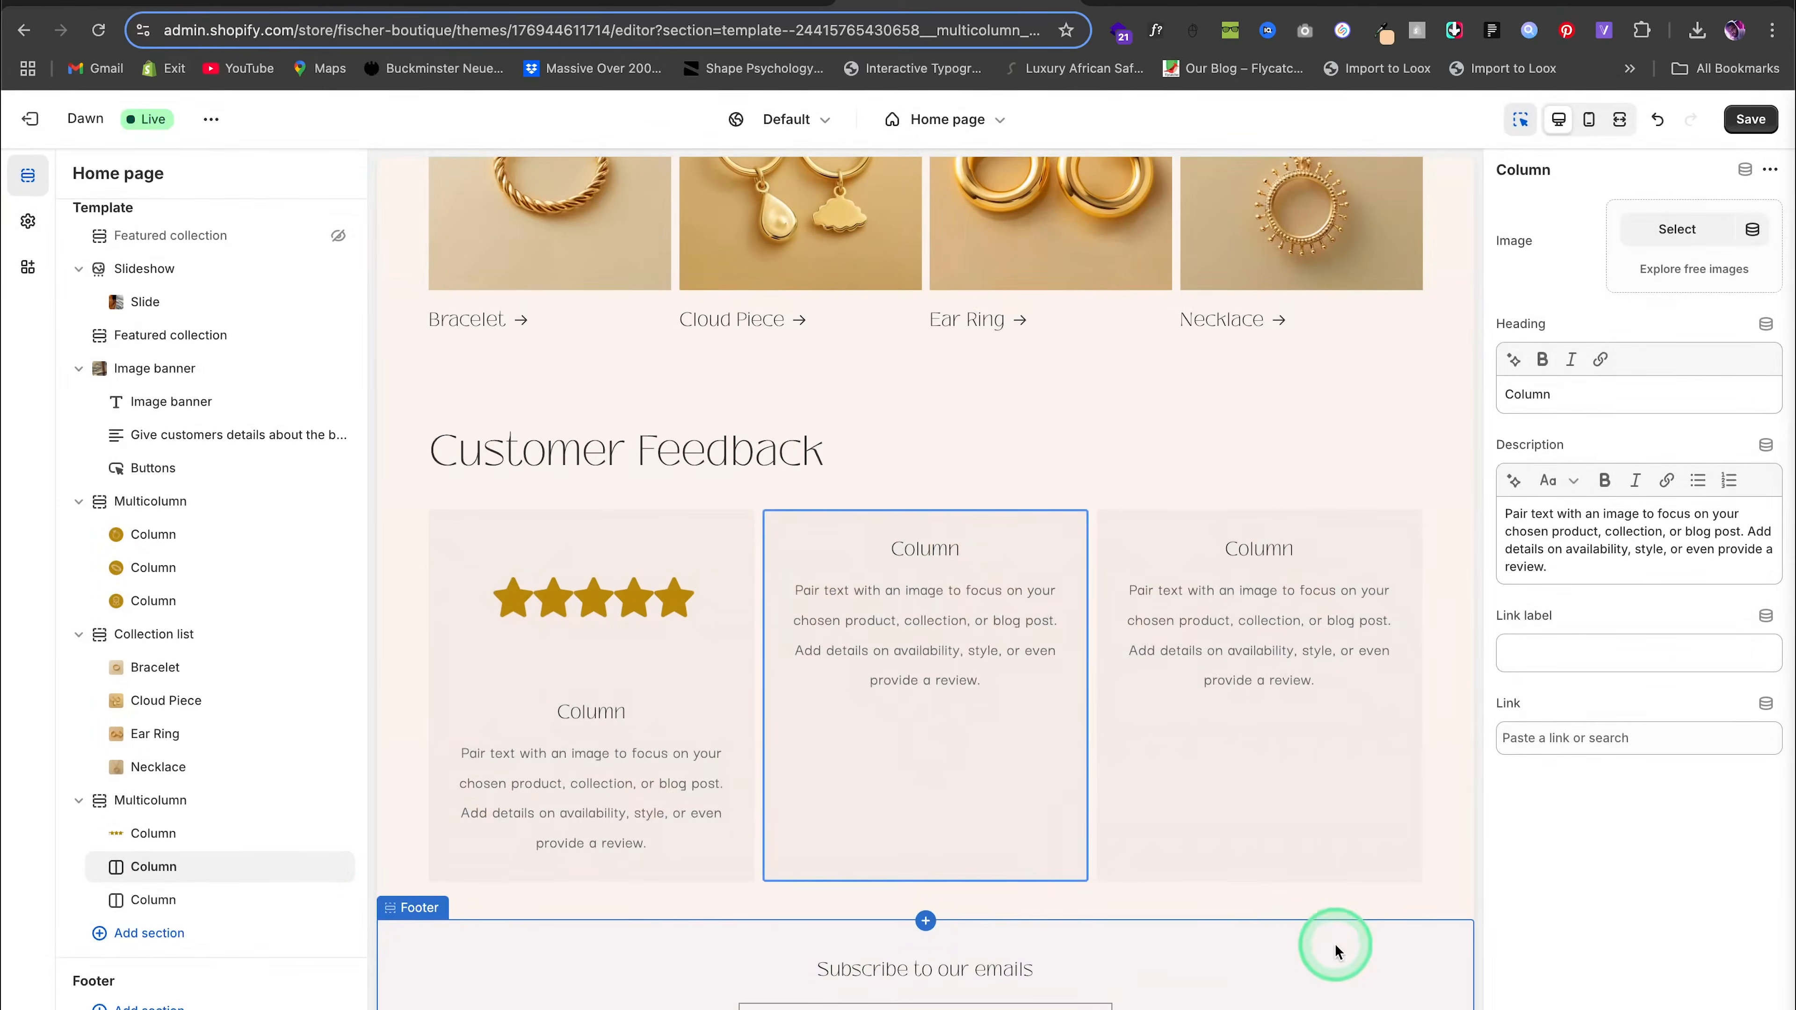
click(145, 900)
click(1688, 258)
click(815, 775)
click(1361, 955)
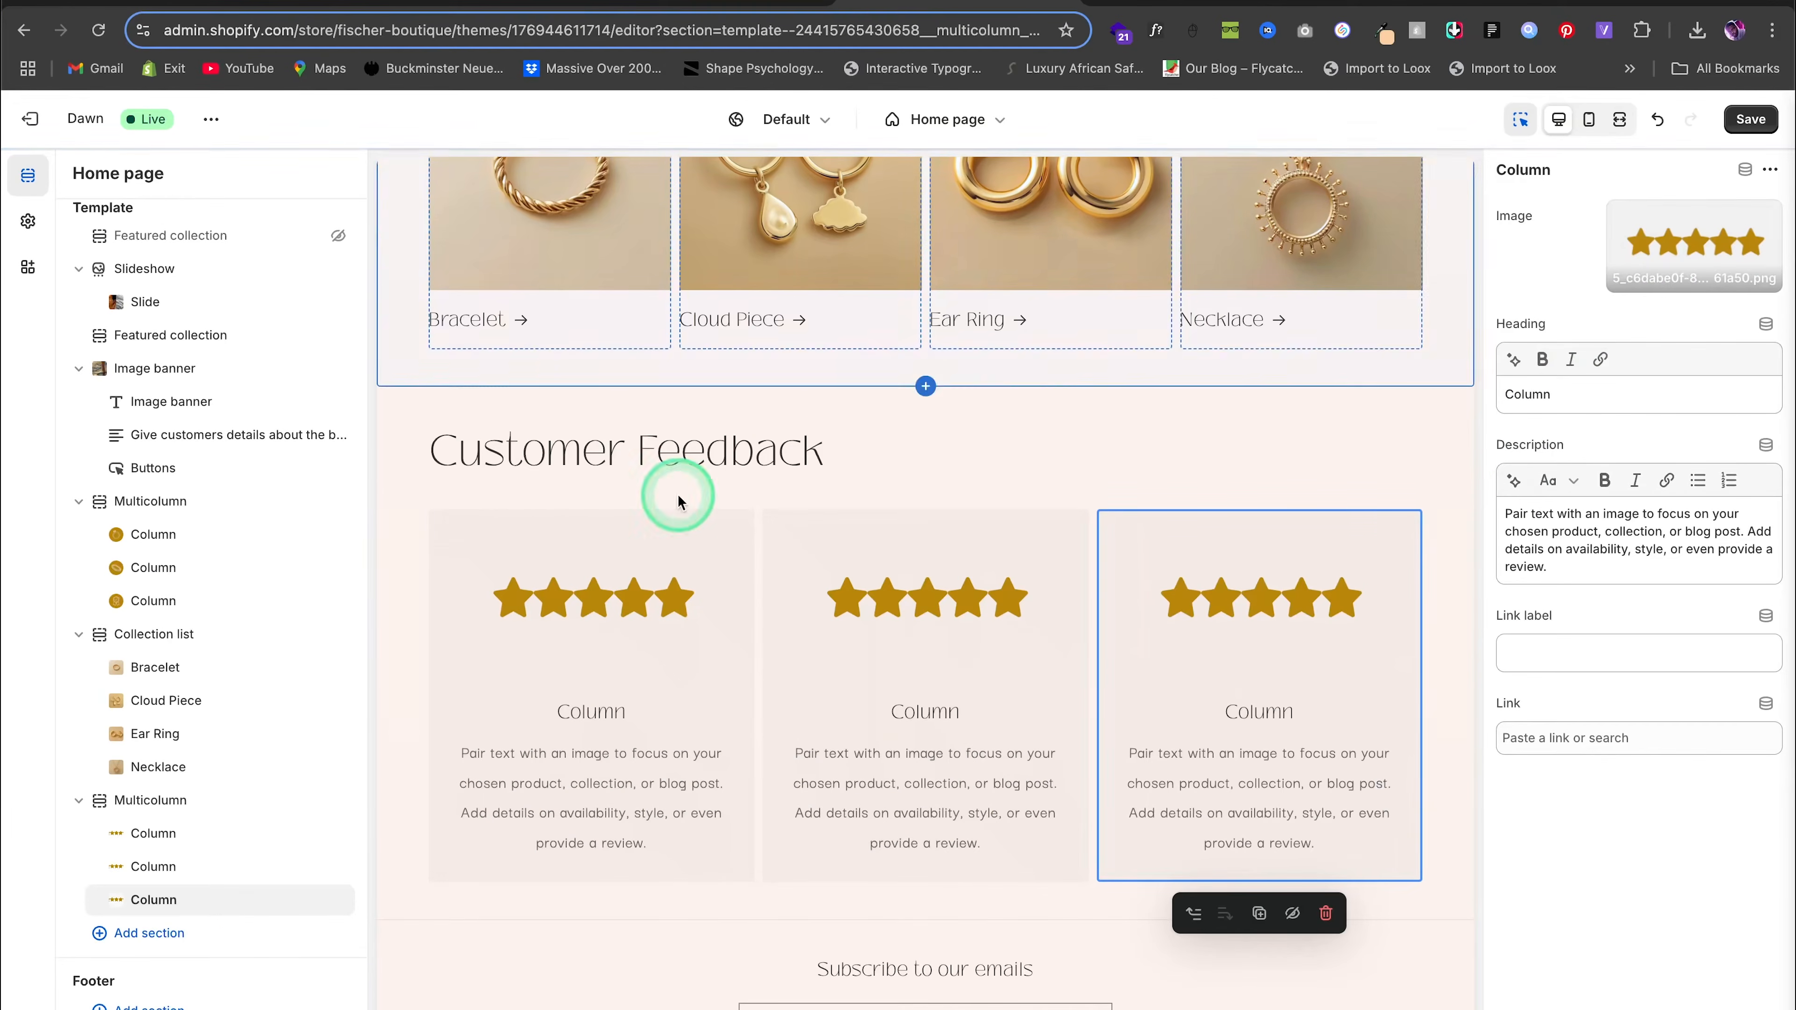
Set the Customer Feedback section's image width to one-third width of column and save the home page
click(159, 802)
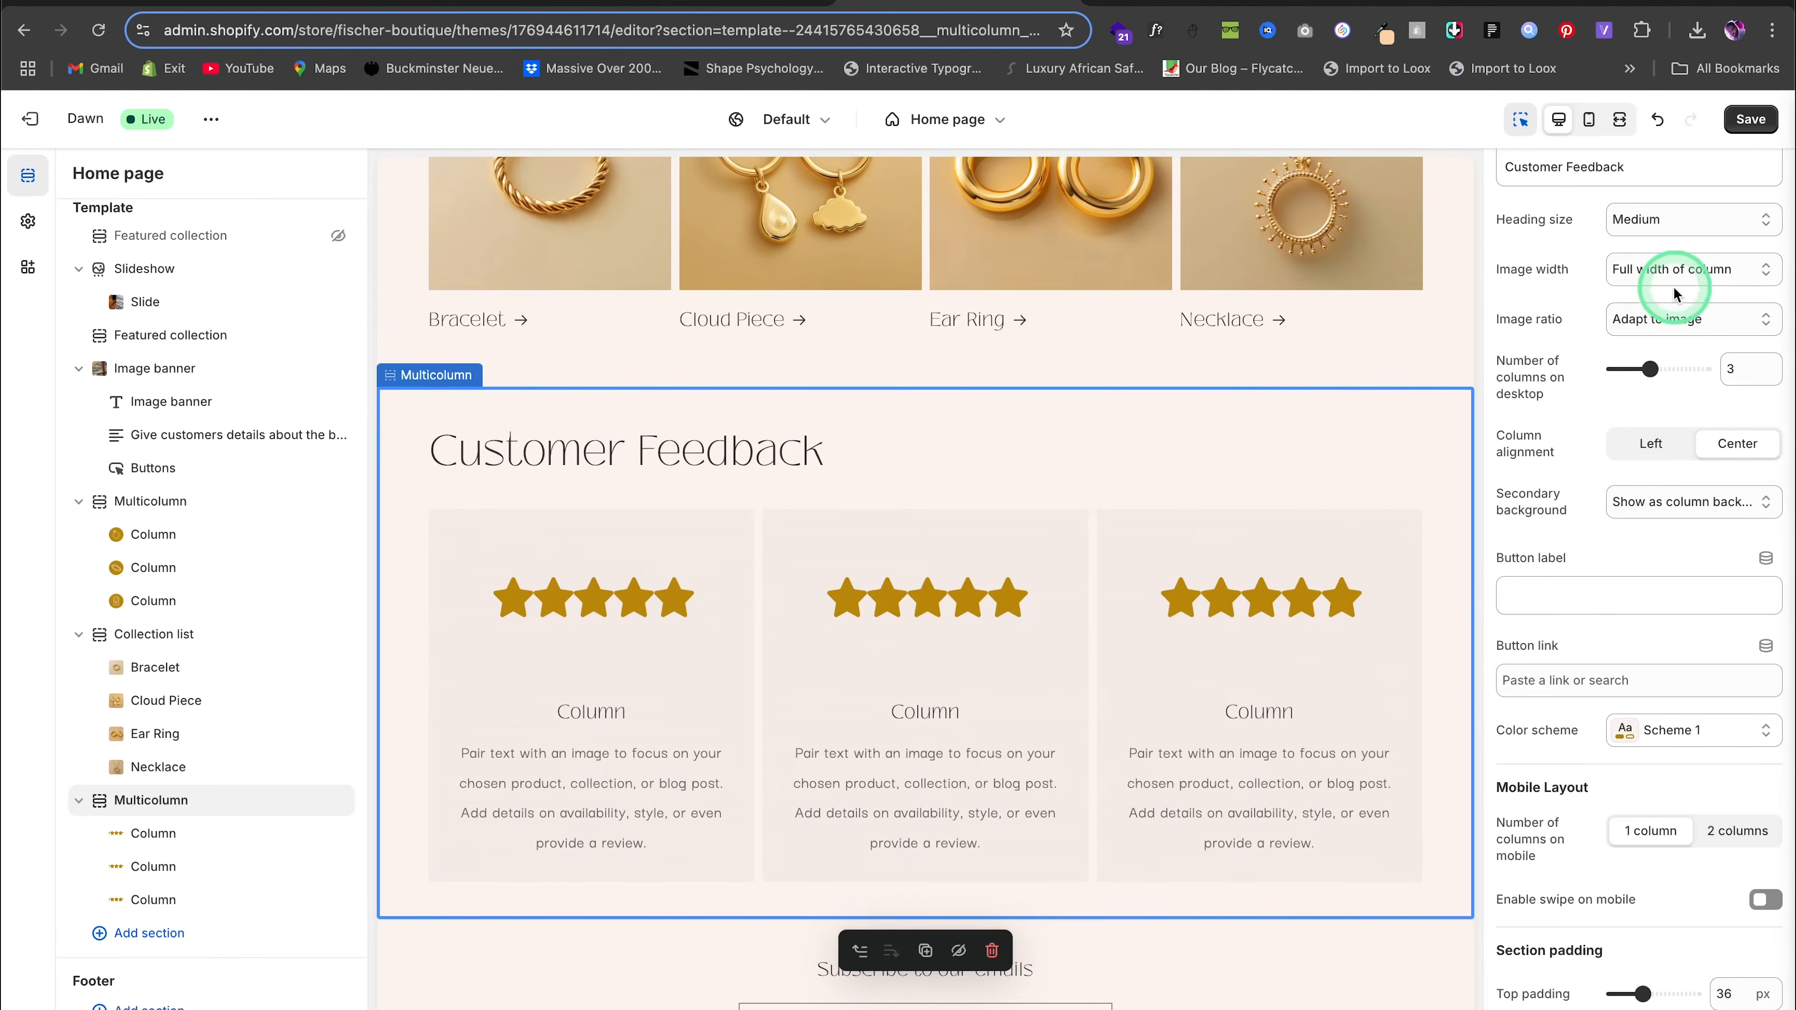
click(1655, 321)
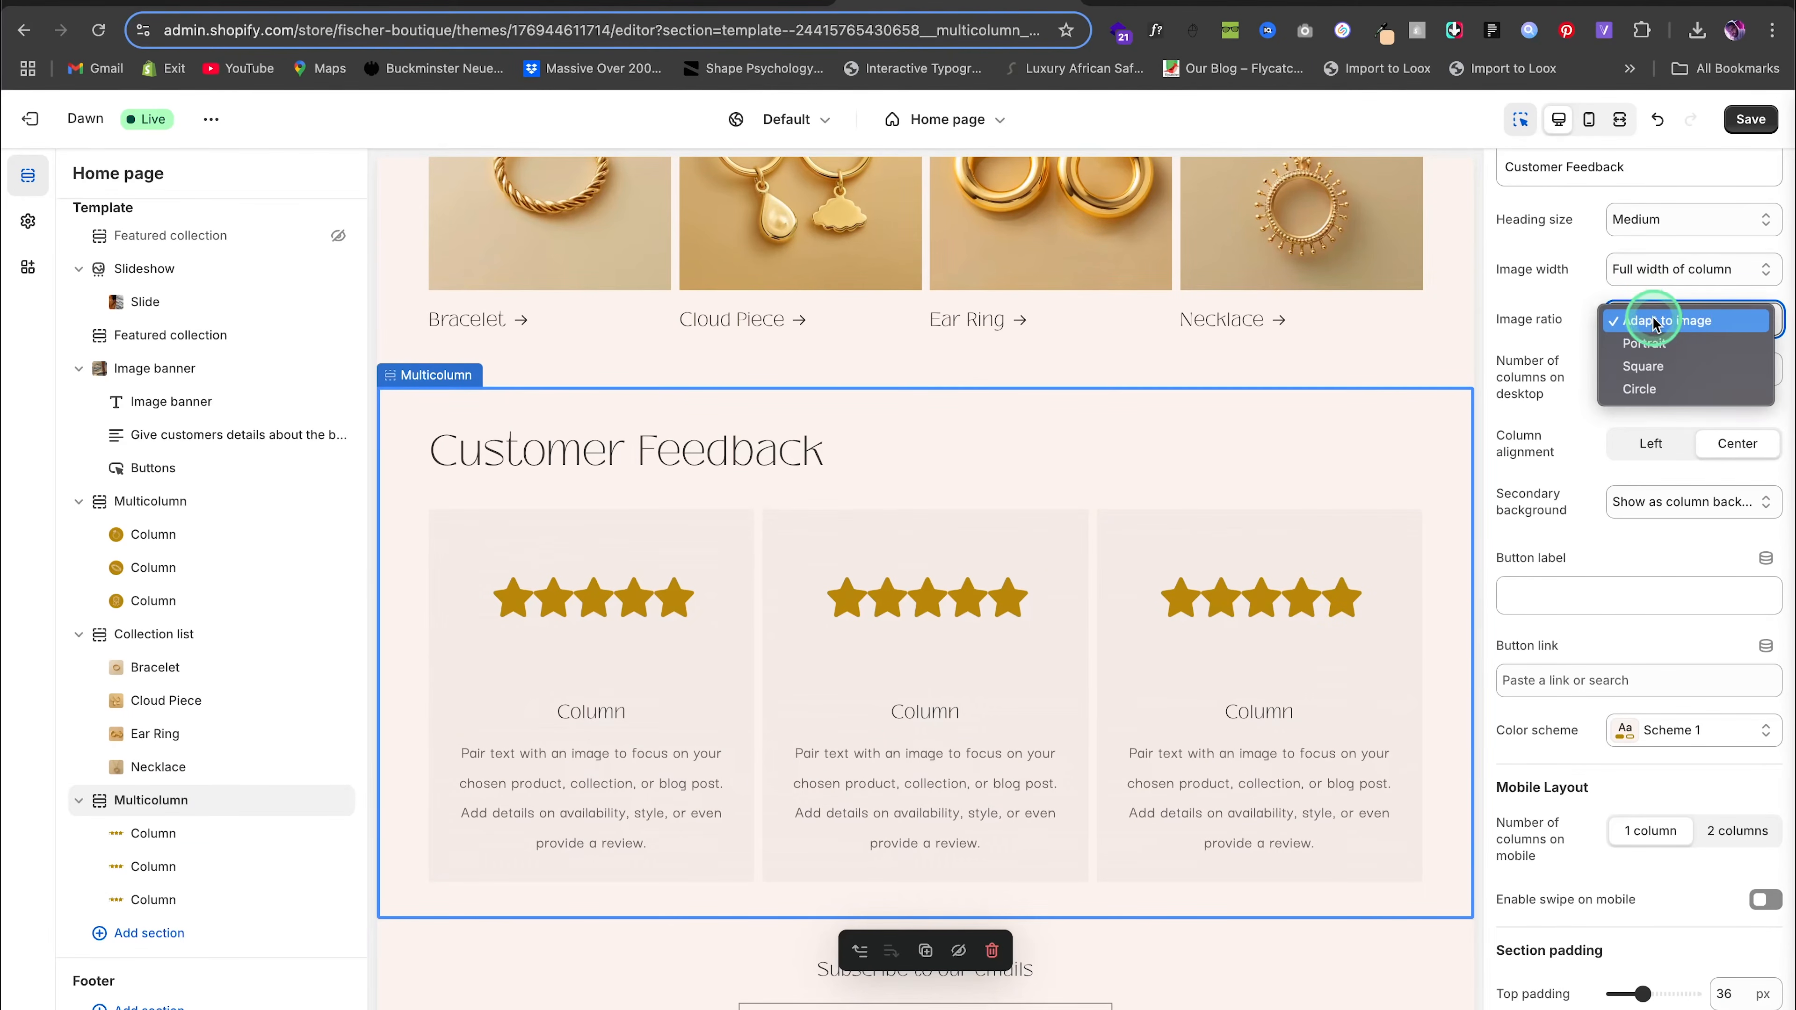
click(1663, 269)
click(1664, 269)
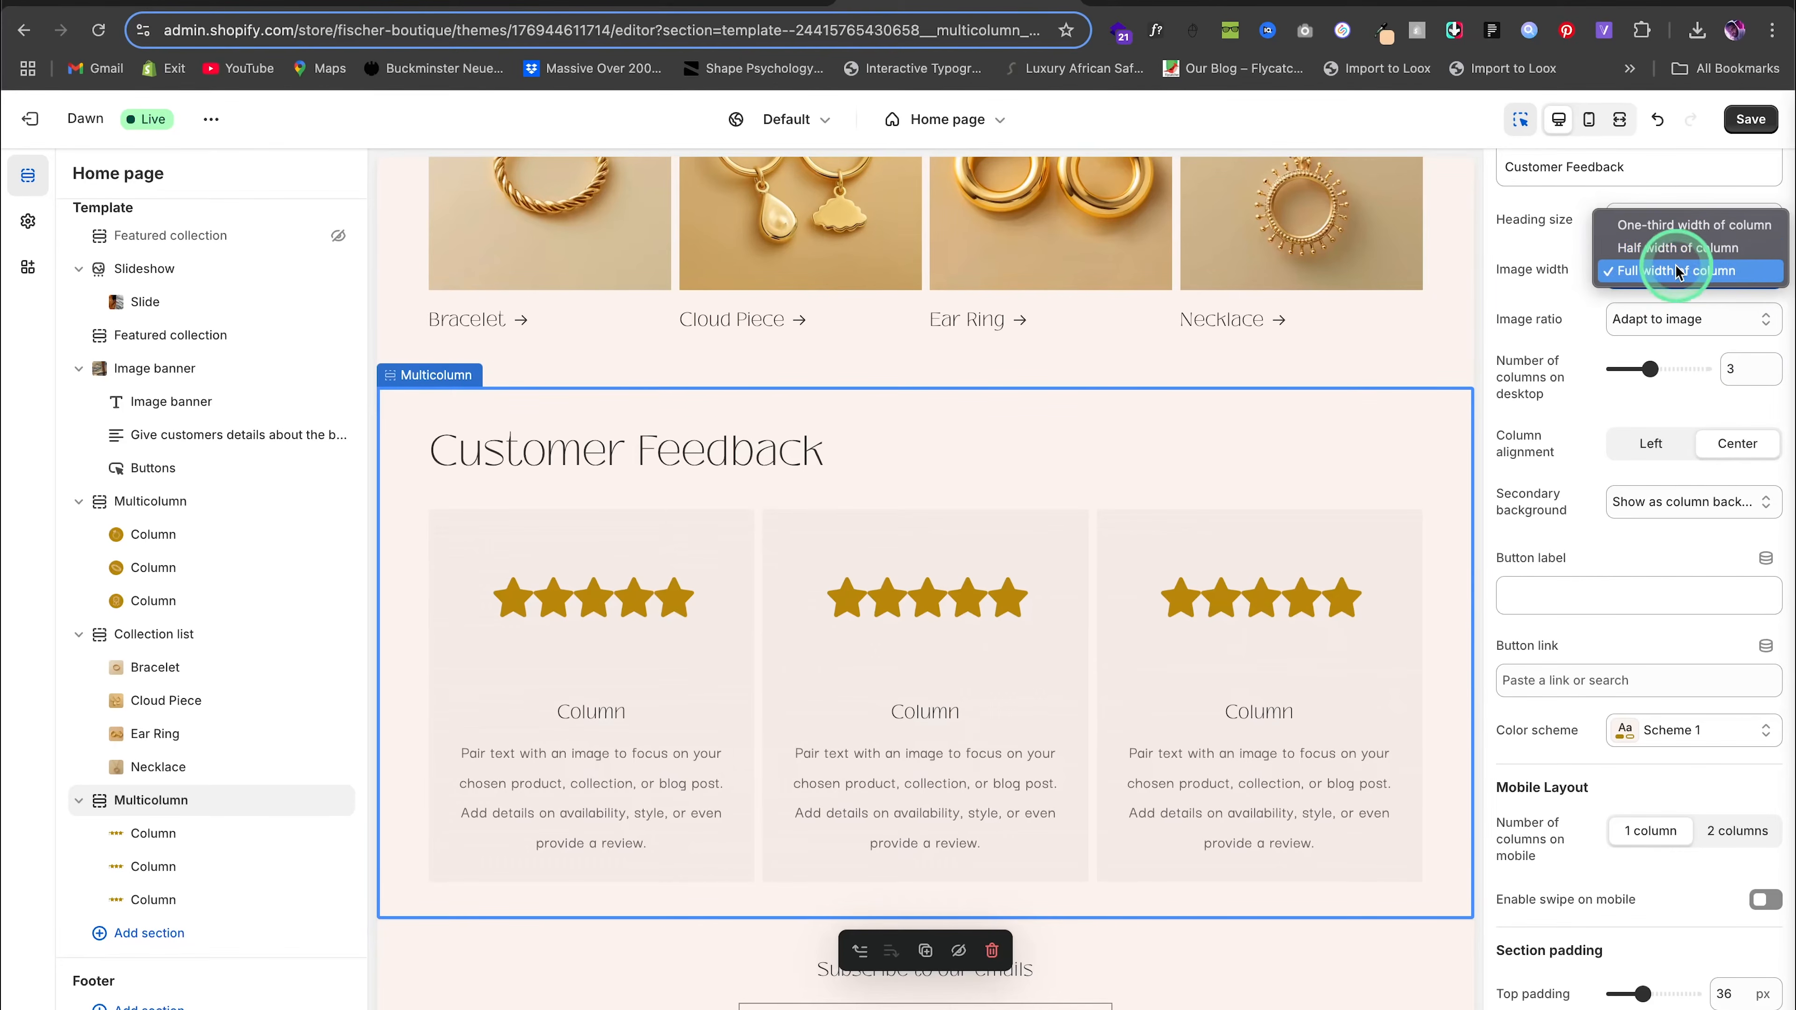
click(1676, 228)
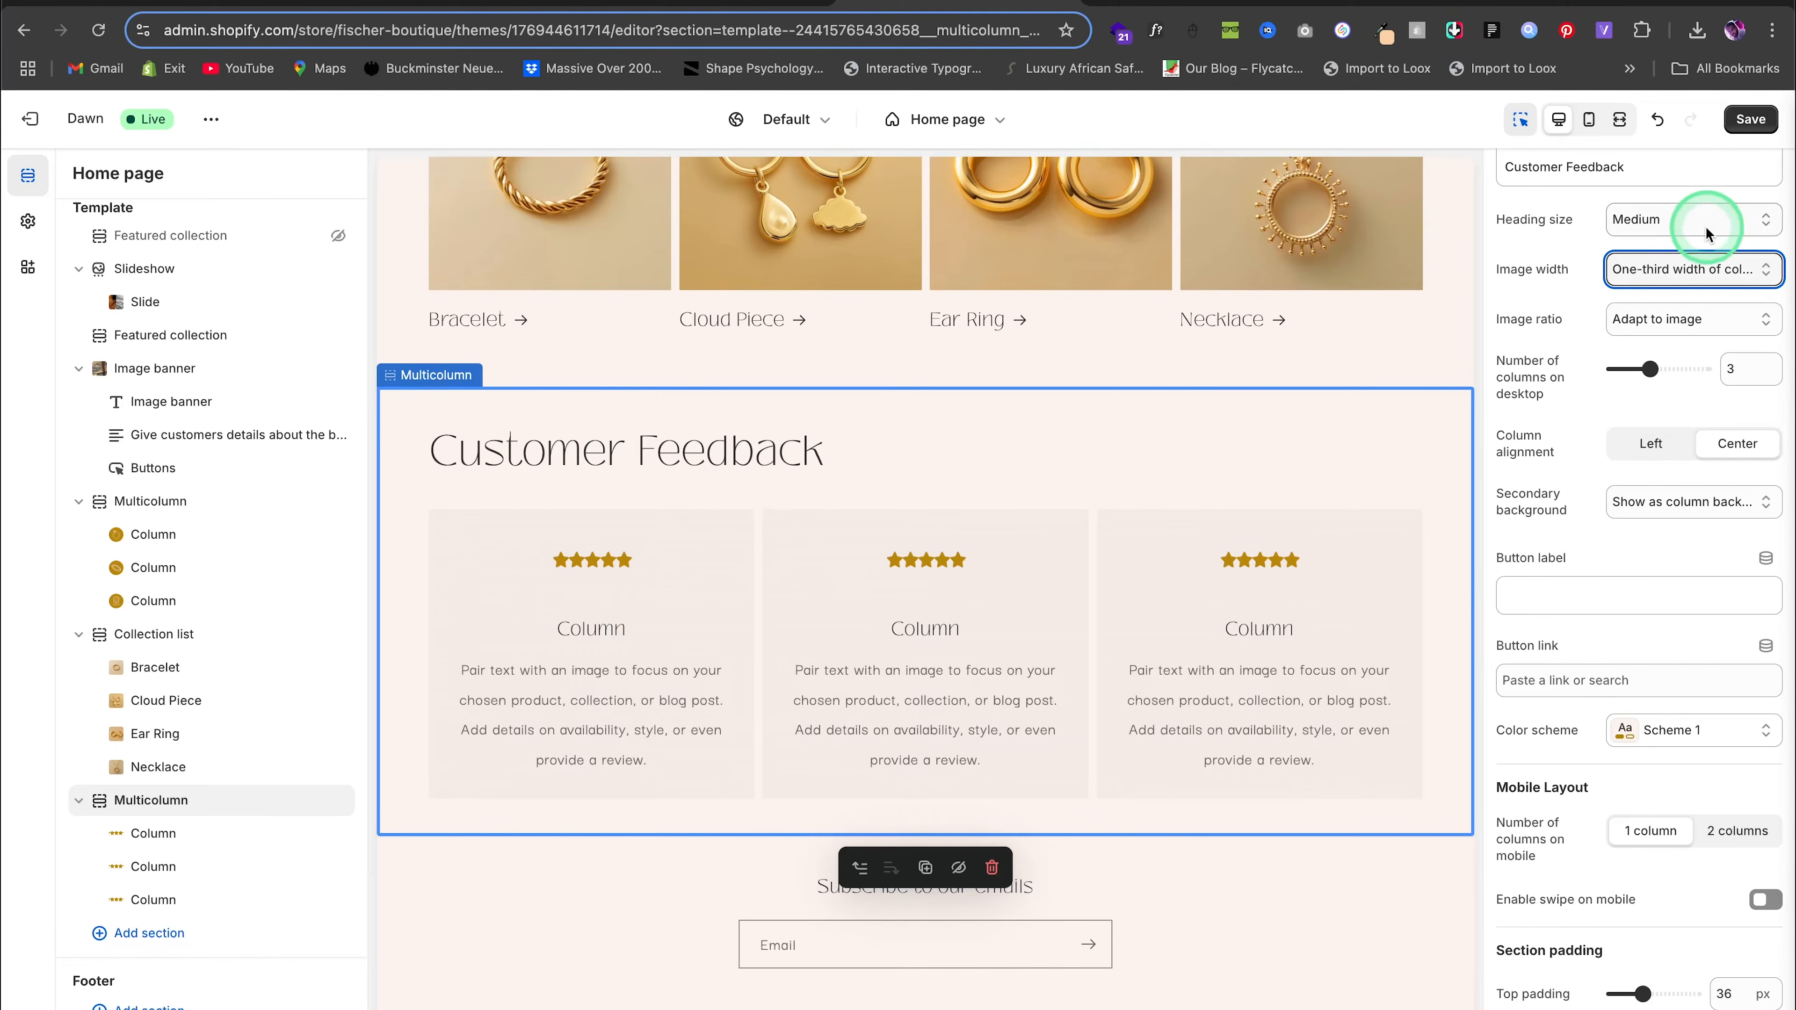
click(1751, 119)
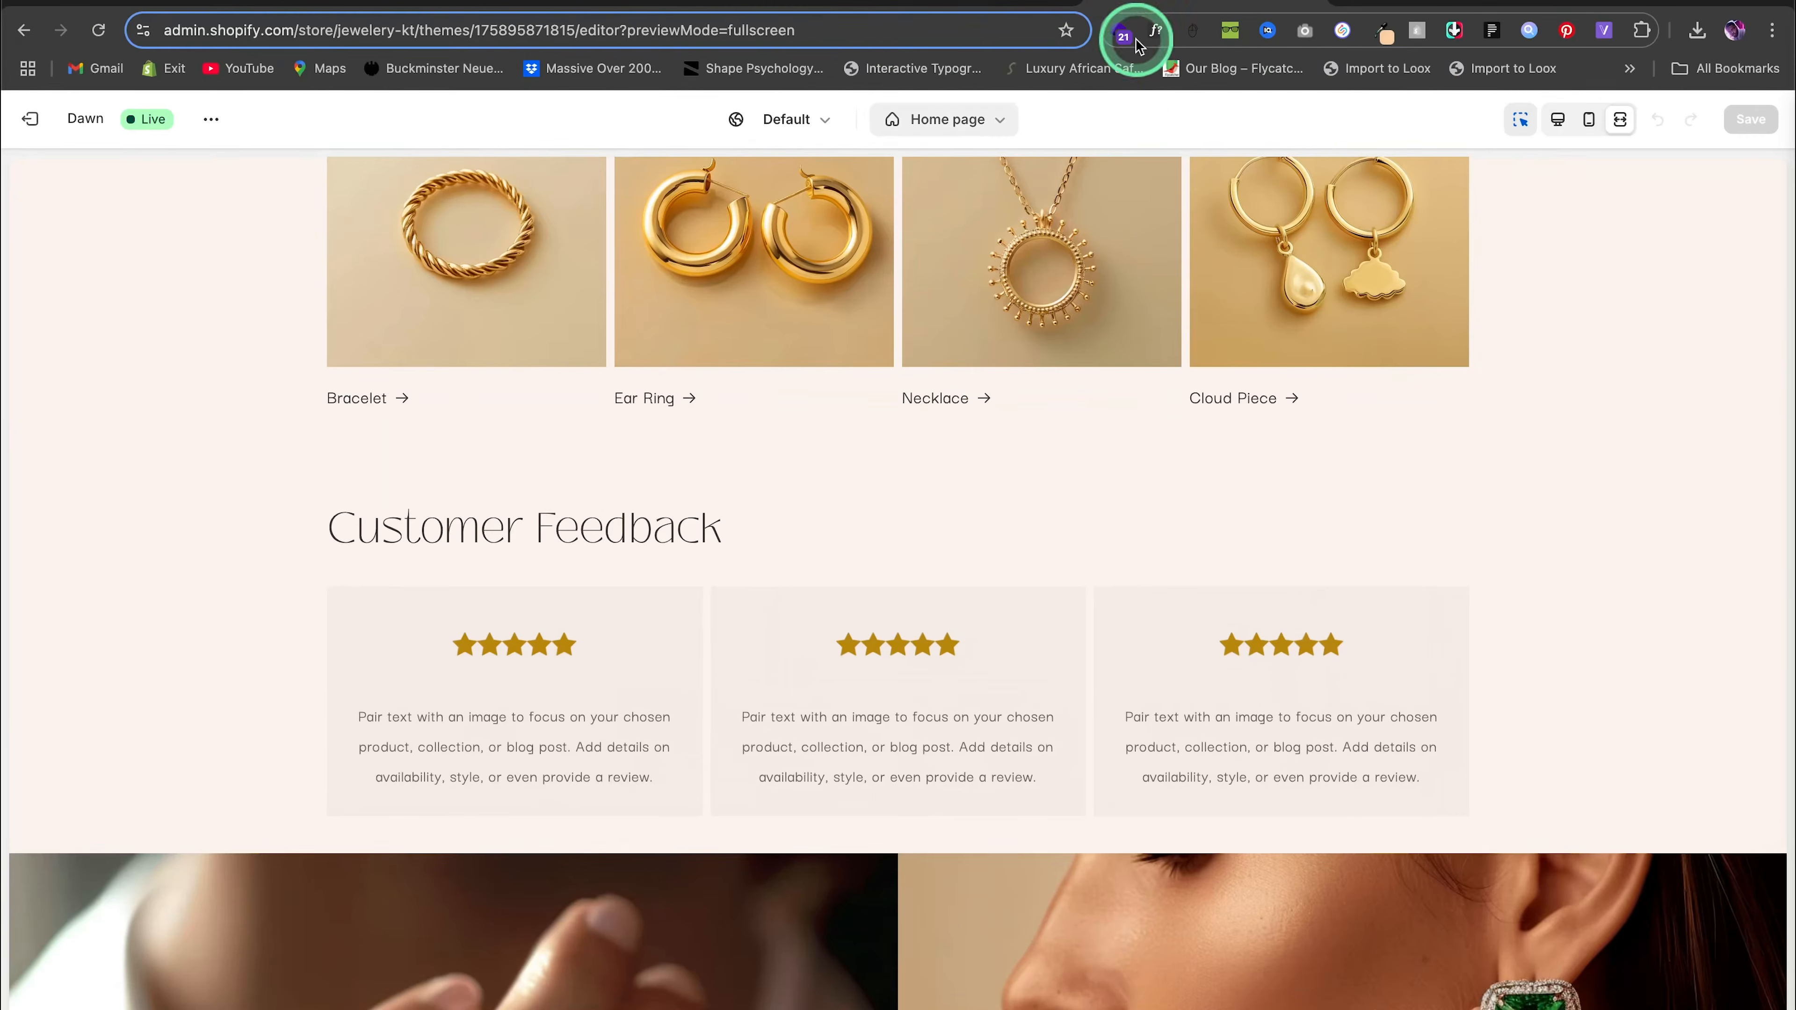
Add an Image banner section below the Customer Feedback section, following the reference store's layout
scroll(923, 526, down, 6)
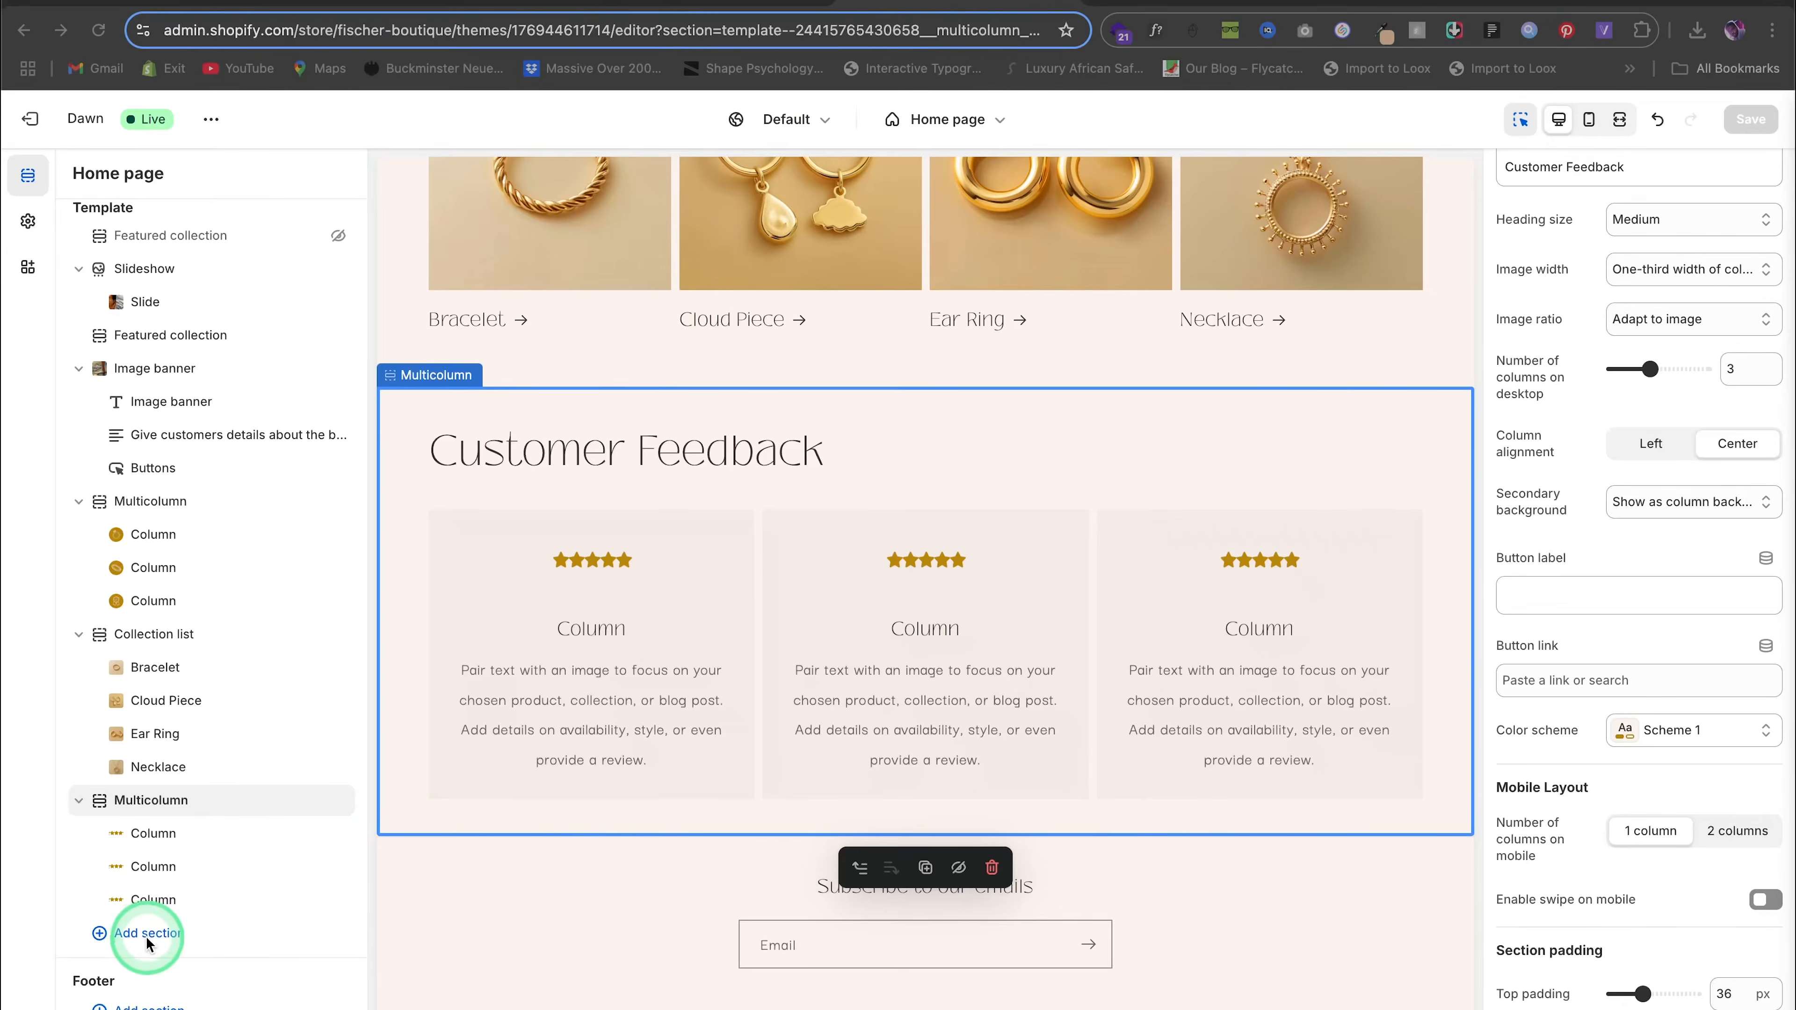
click(151, 934)
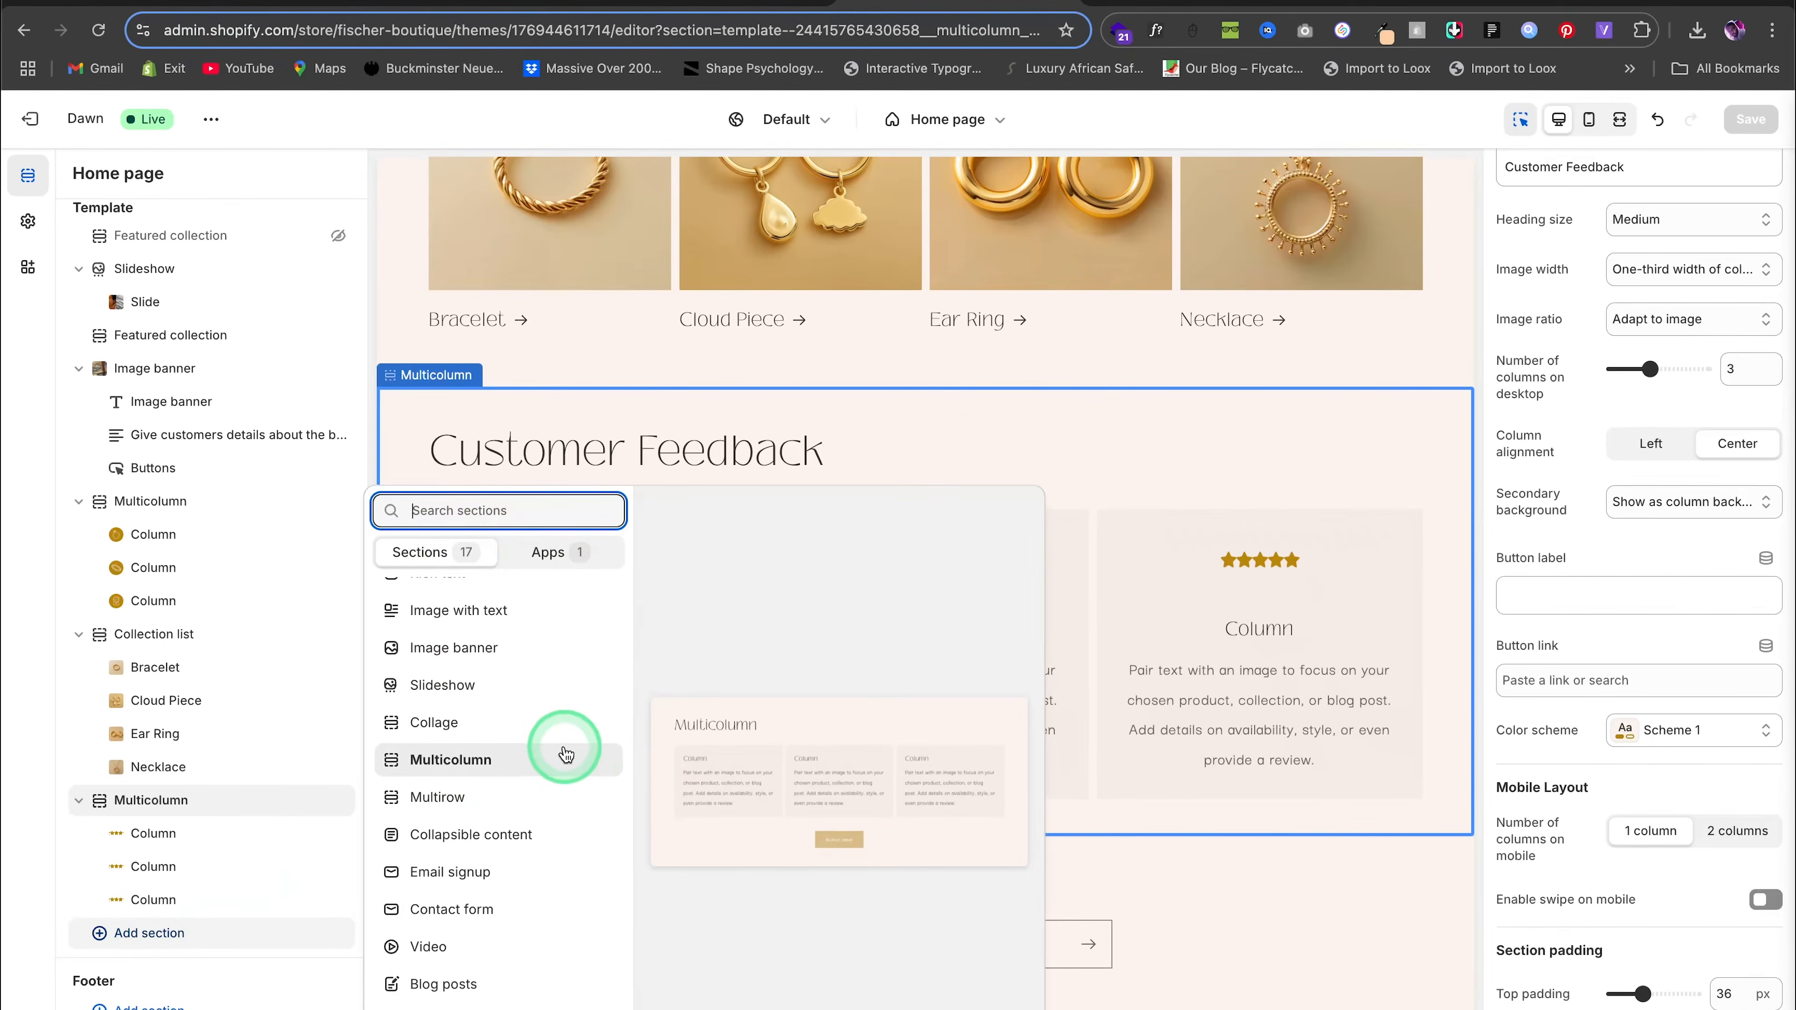
scroll(481, 736, up, 3)
click(470, 737)
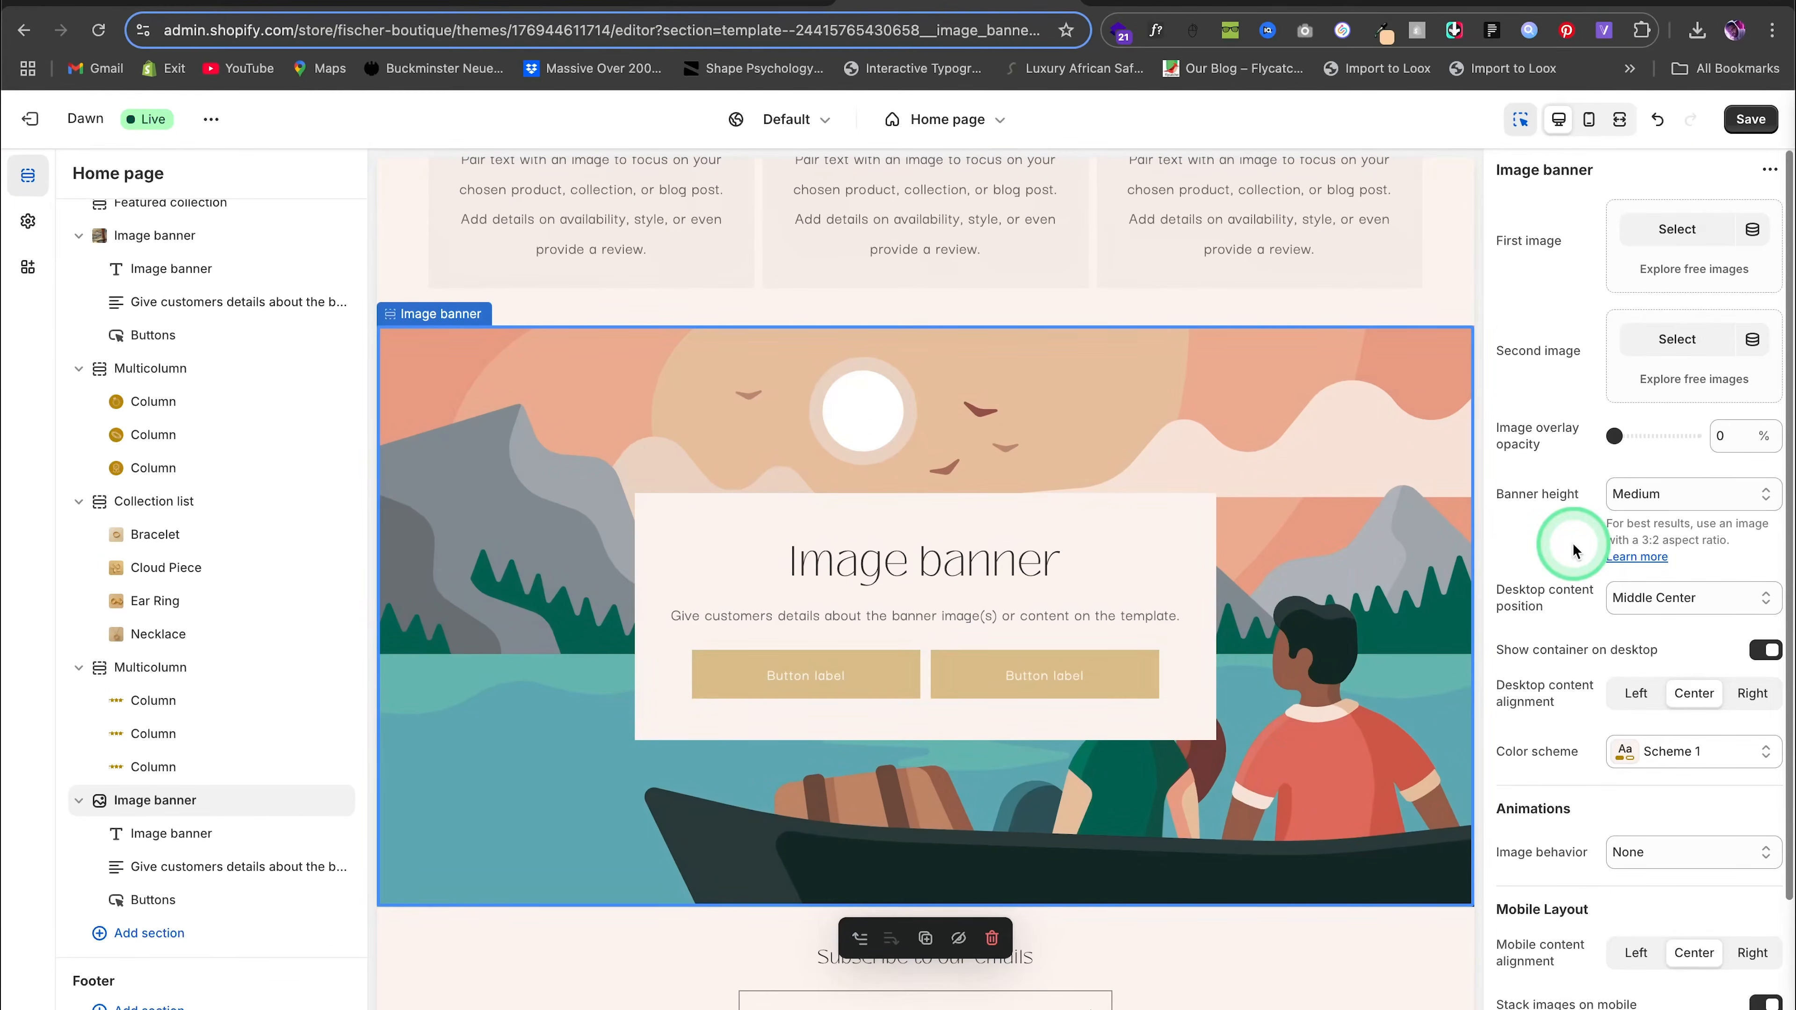
Upload two jewelry photos and set the ring hand photo as the new banner's first image and the emerald earring close-up as its second
click(1680, 238)
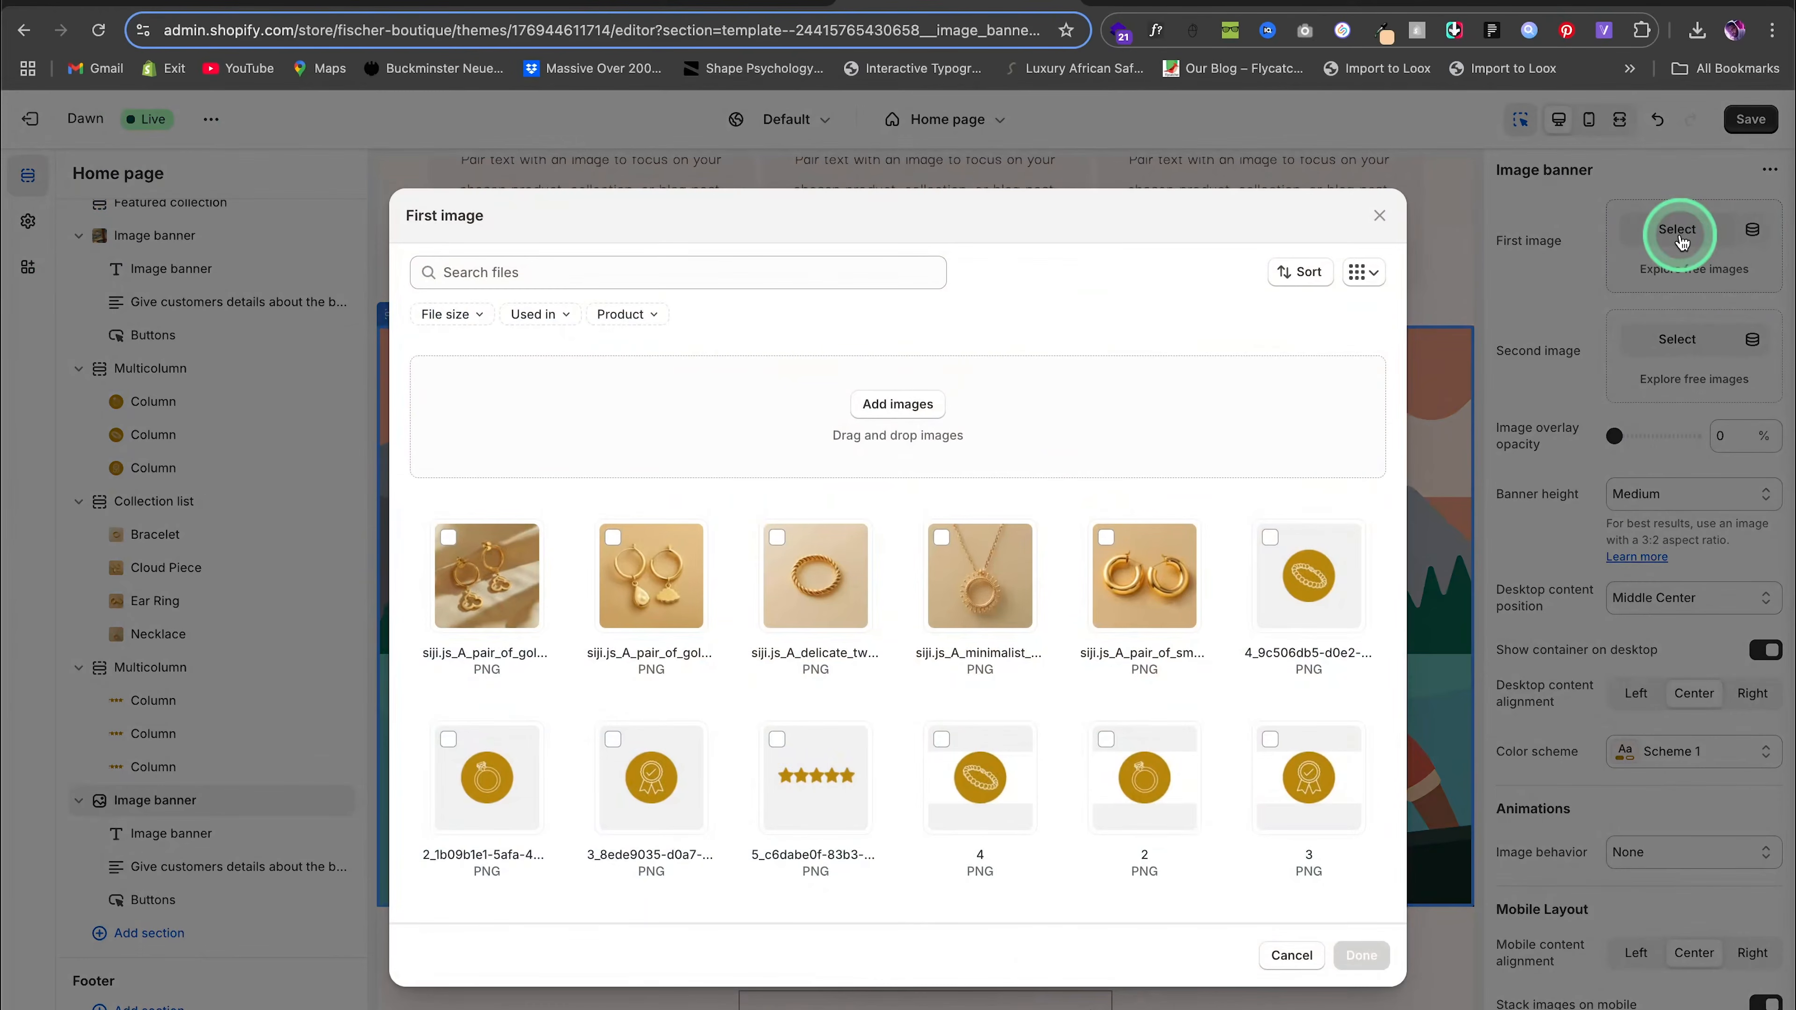
scroll(985, 664, down, 10)
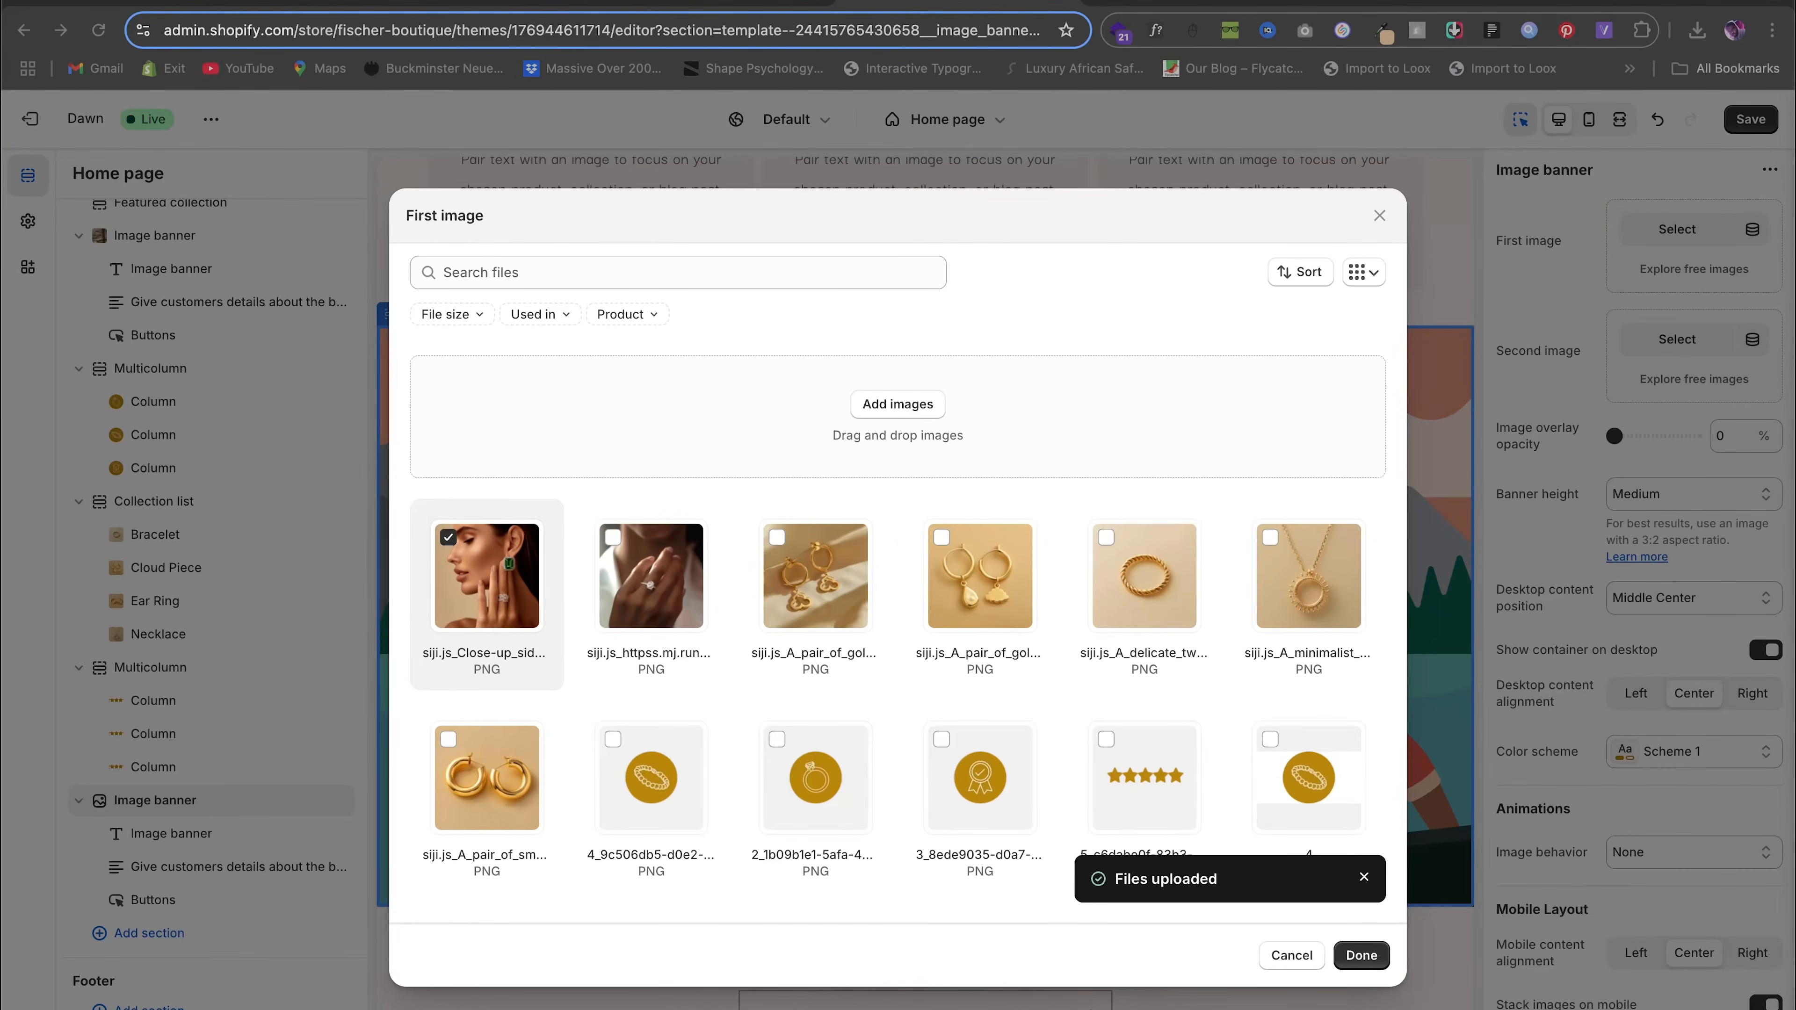
click(1361, 955)
click(1665, 282)
click(1668, 315)
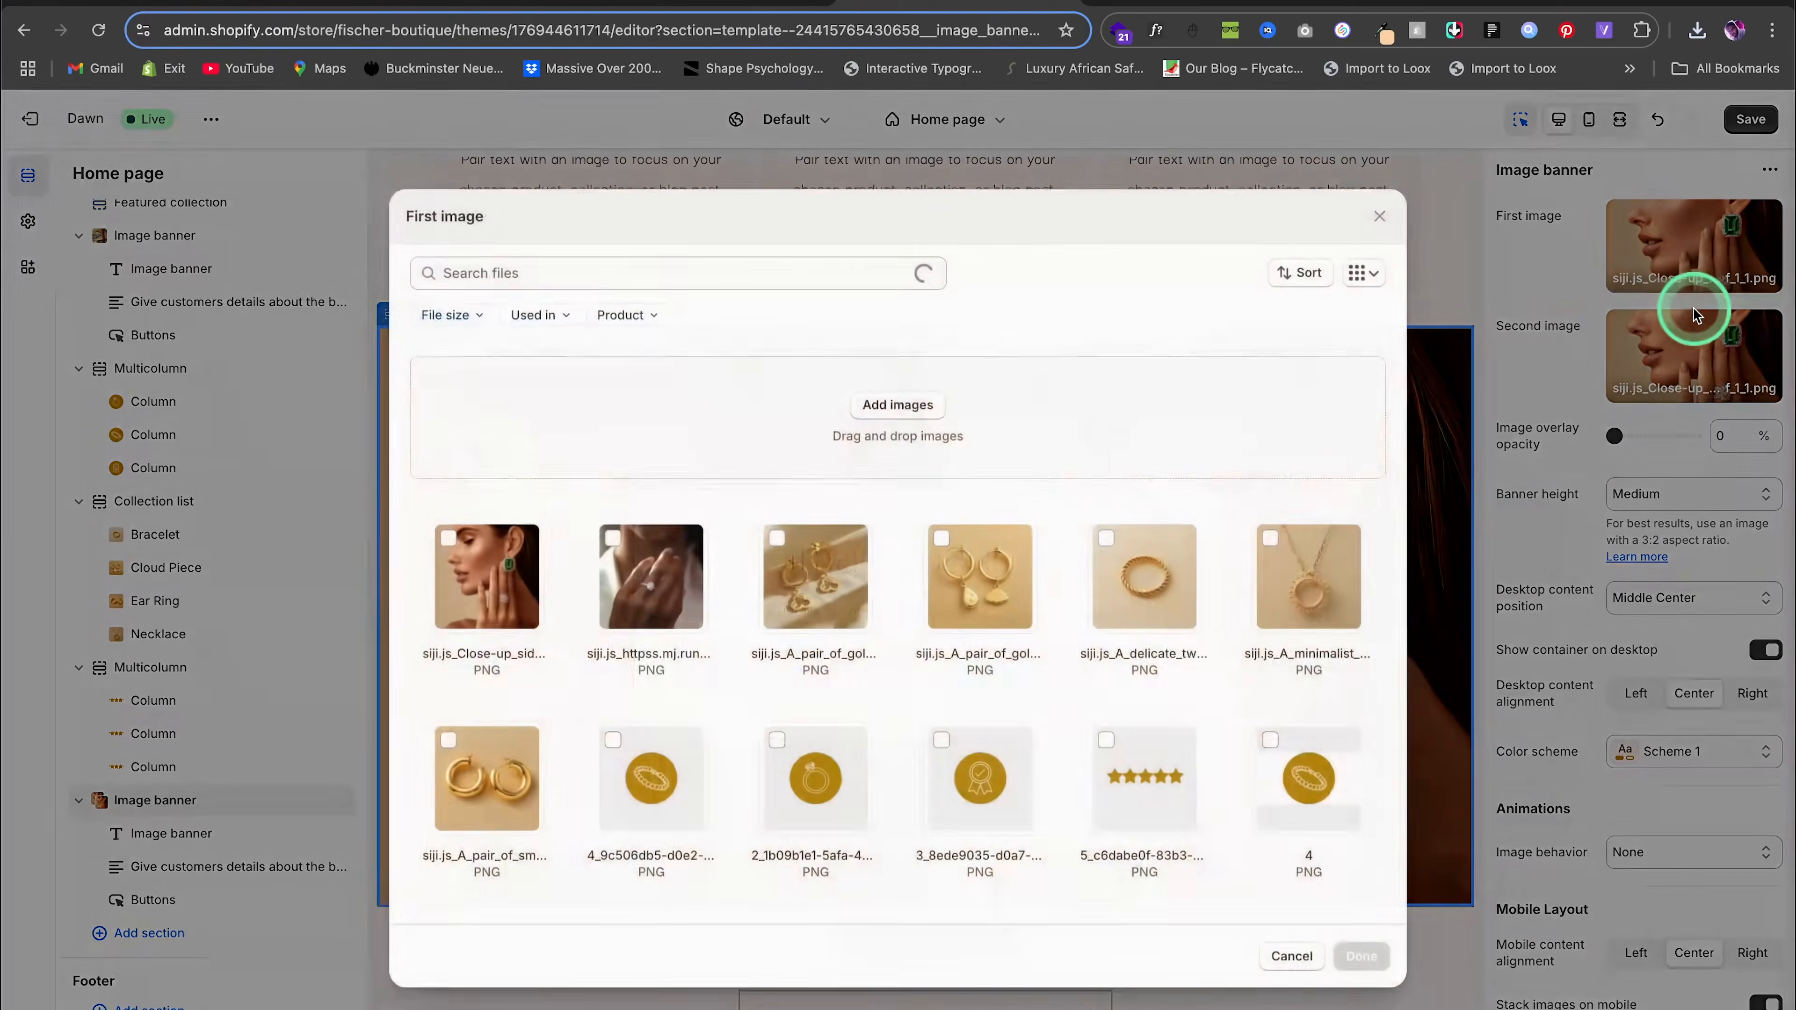
click(668, 541)
click(1361, 955)
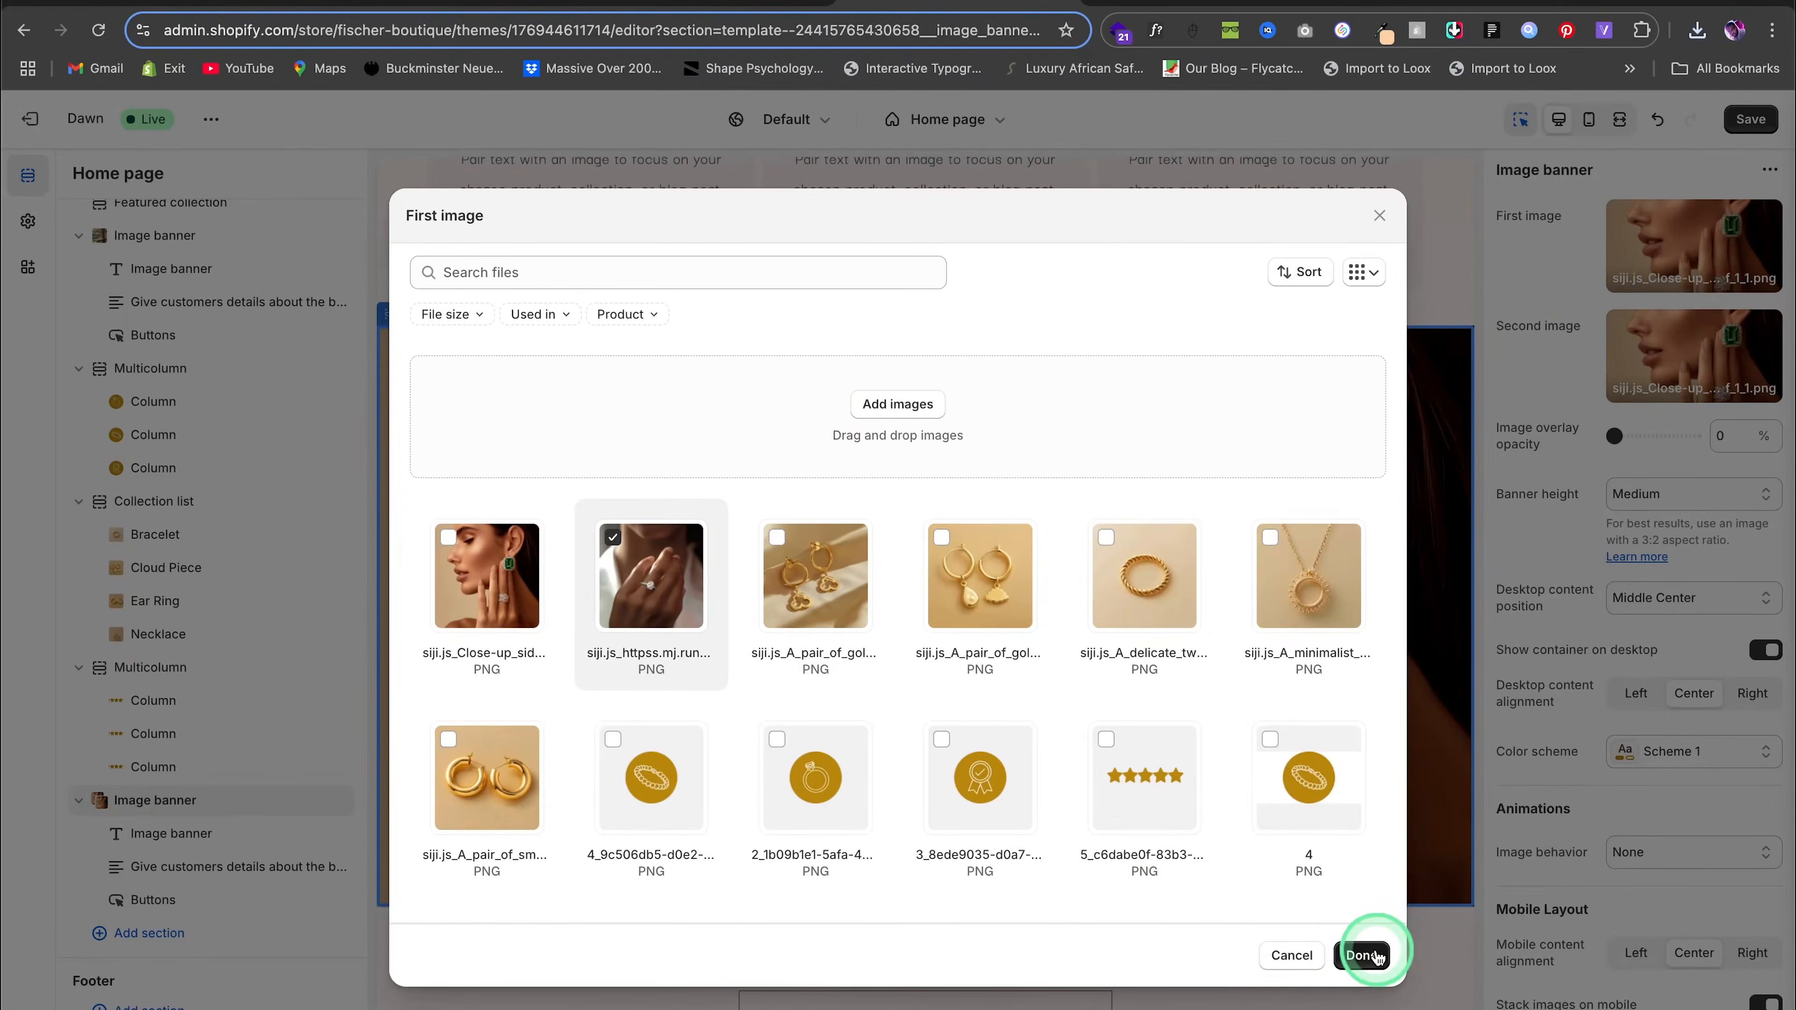
click(1688, 358)
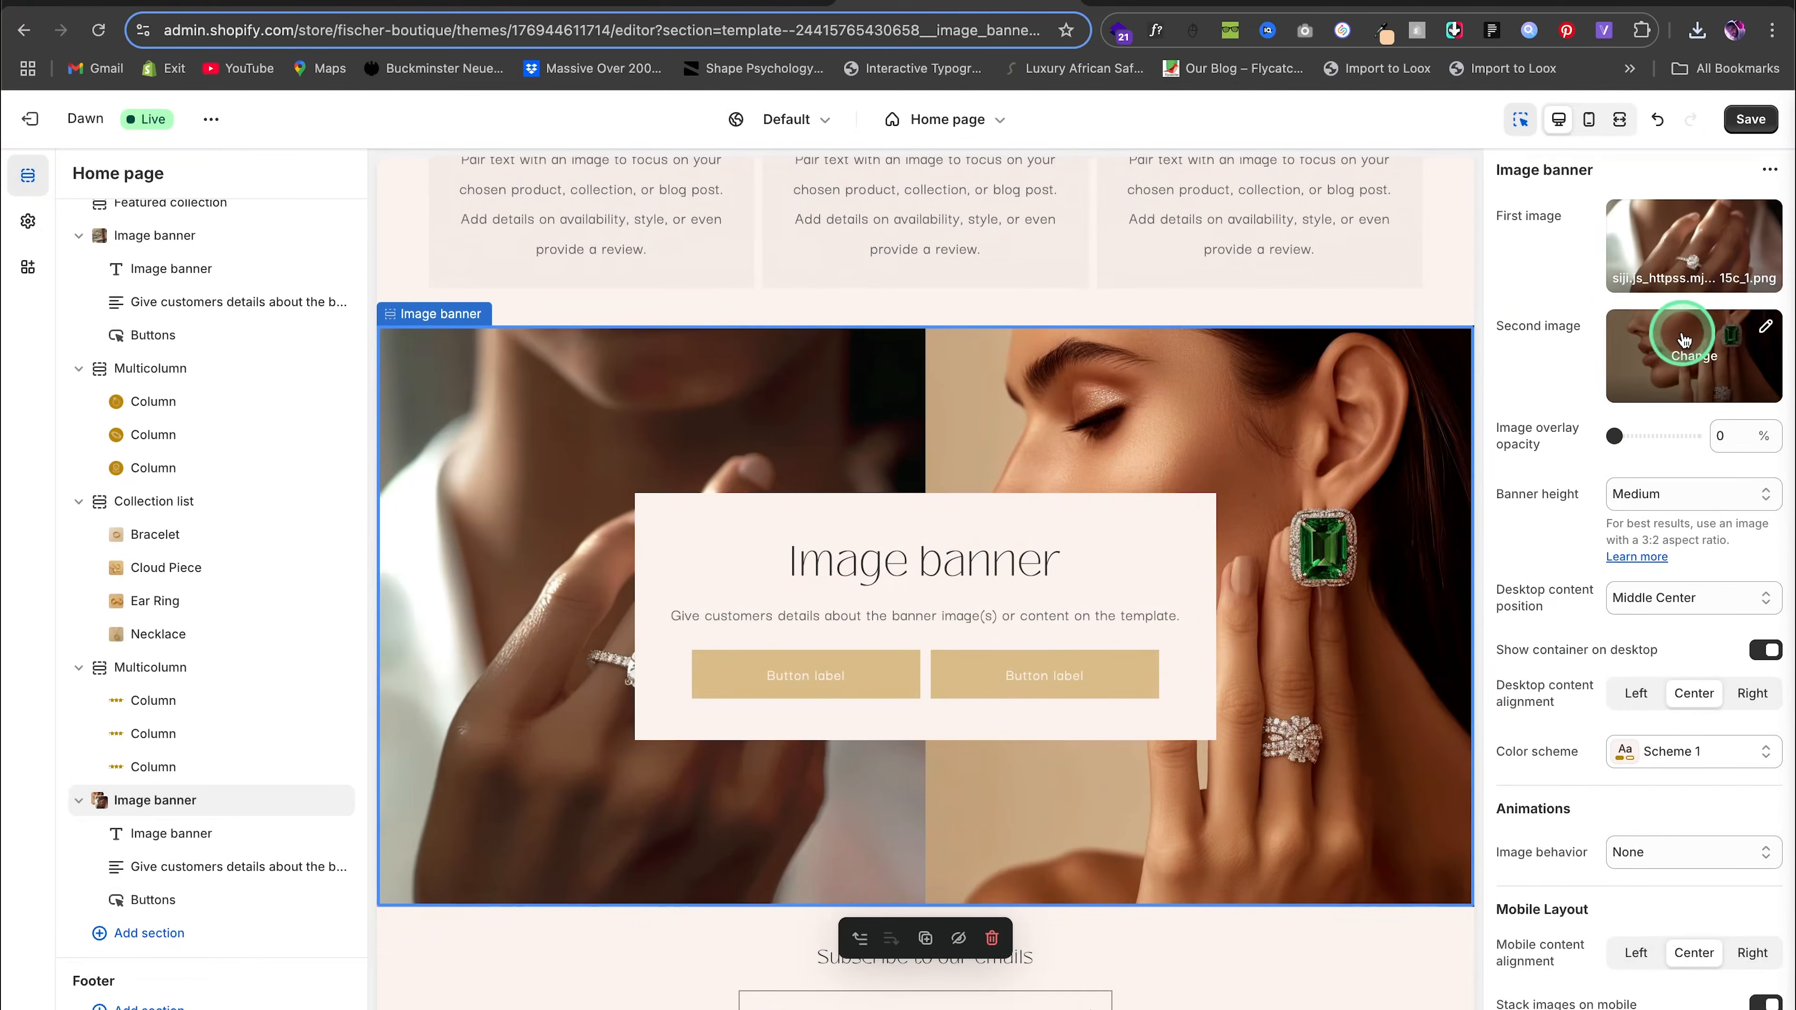
click(1608, 446)
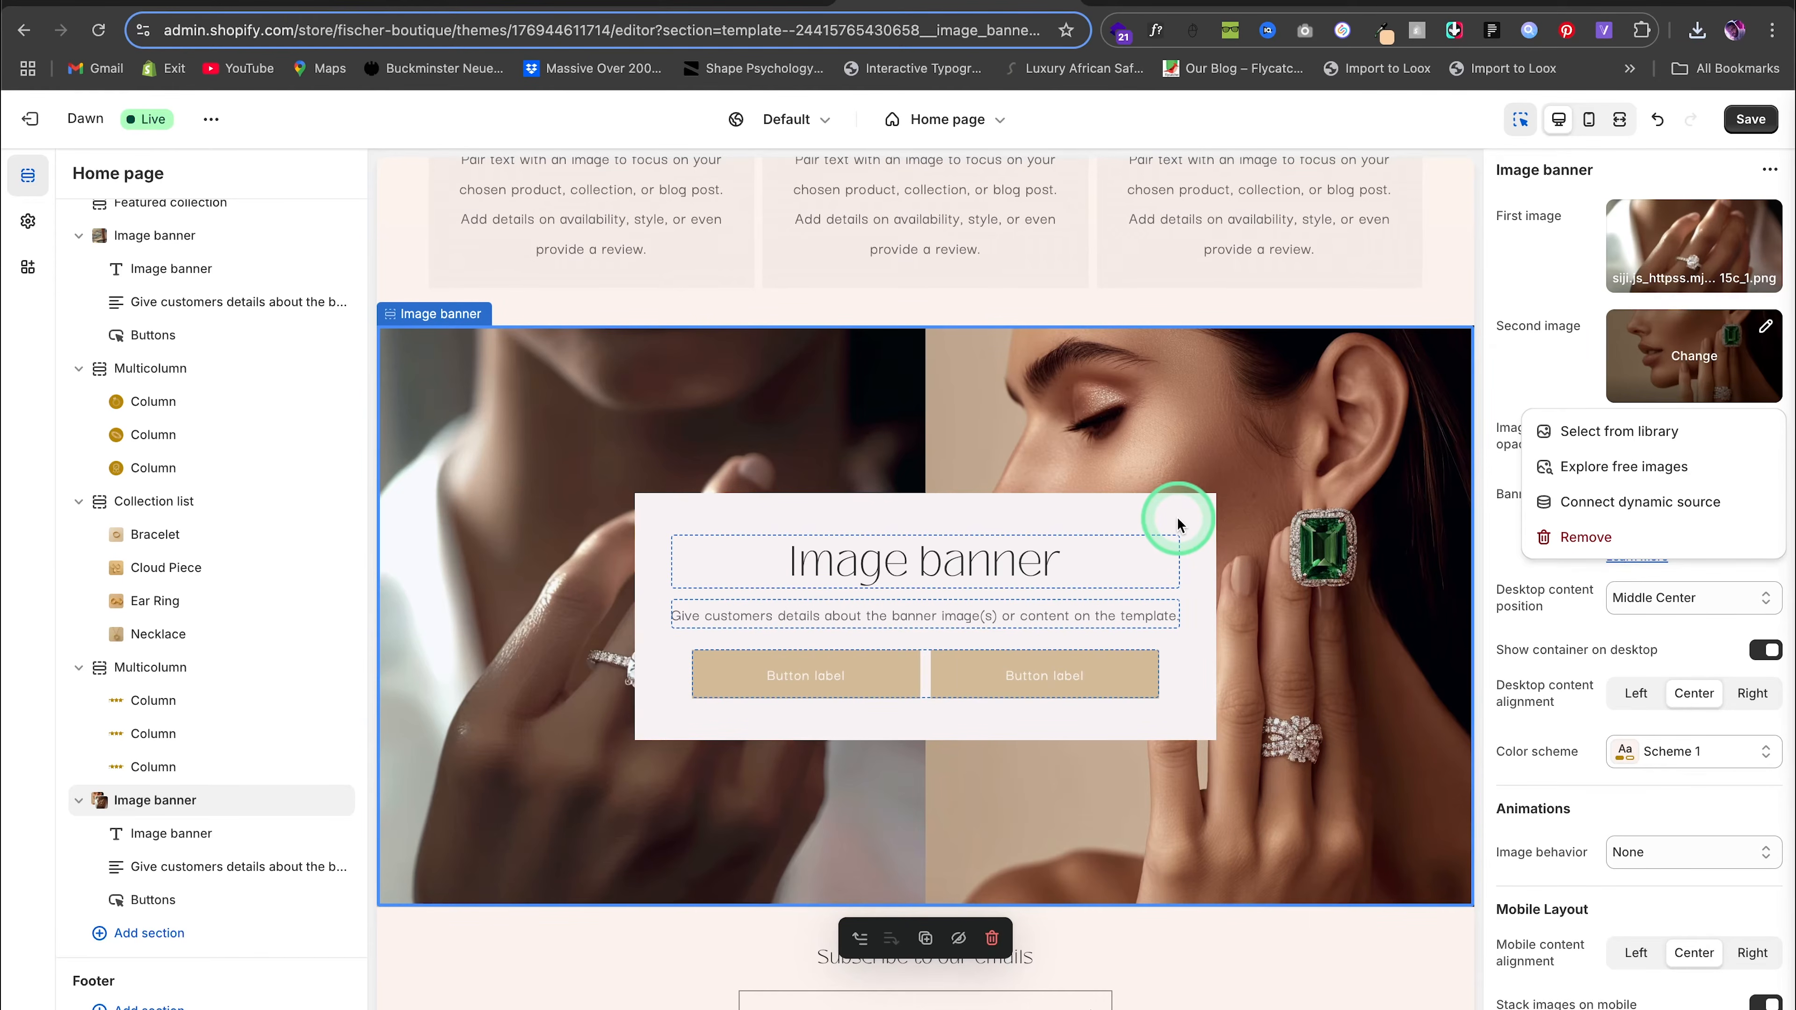
Configure the new banner's buttons with an empty second label, the first link # and the first label SHOP NOW
click(192, 893)
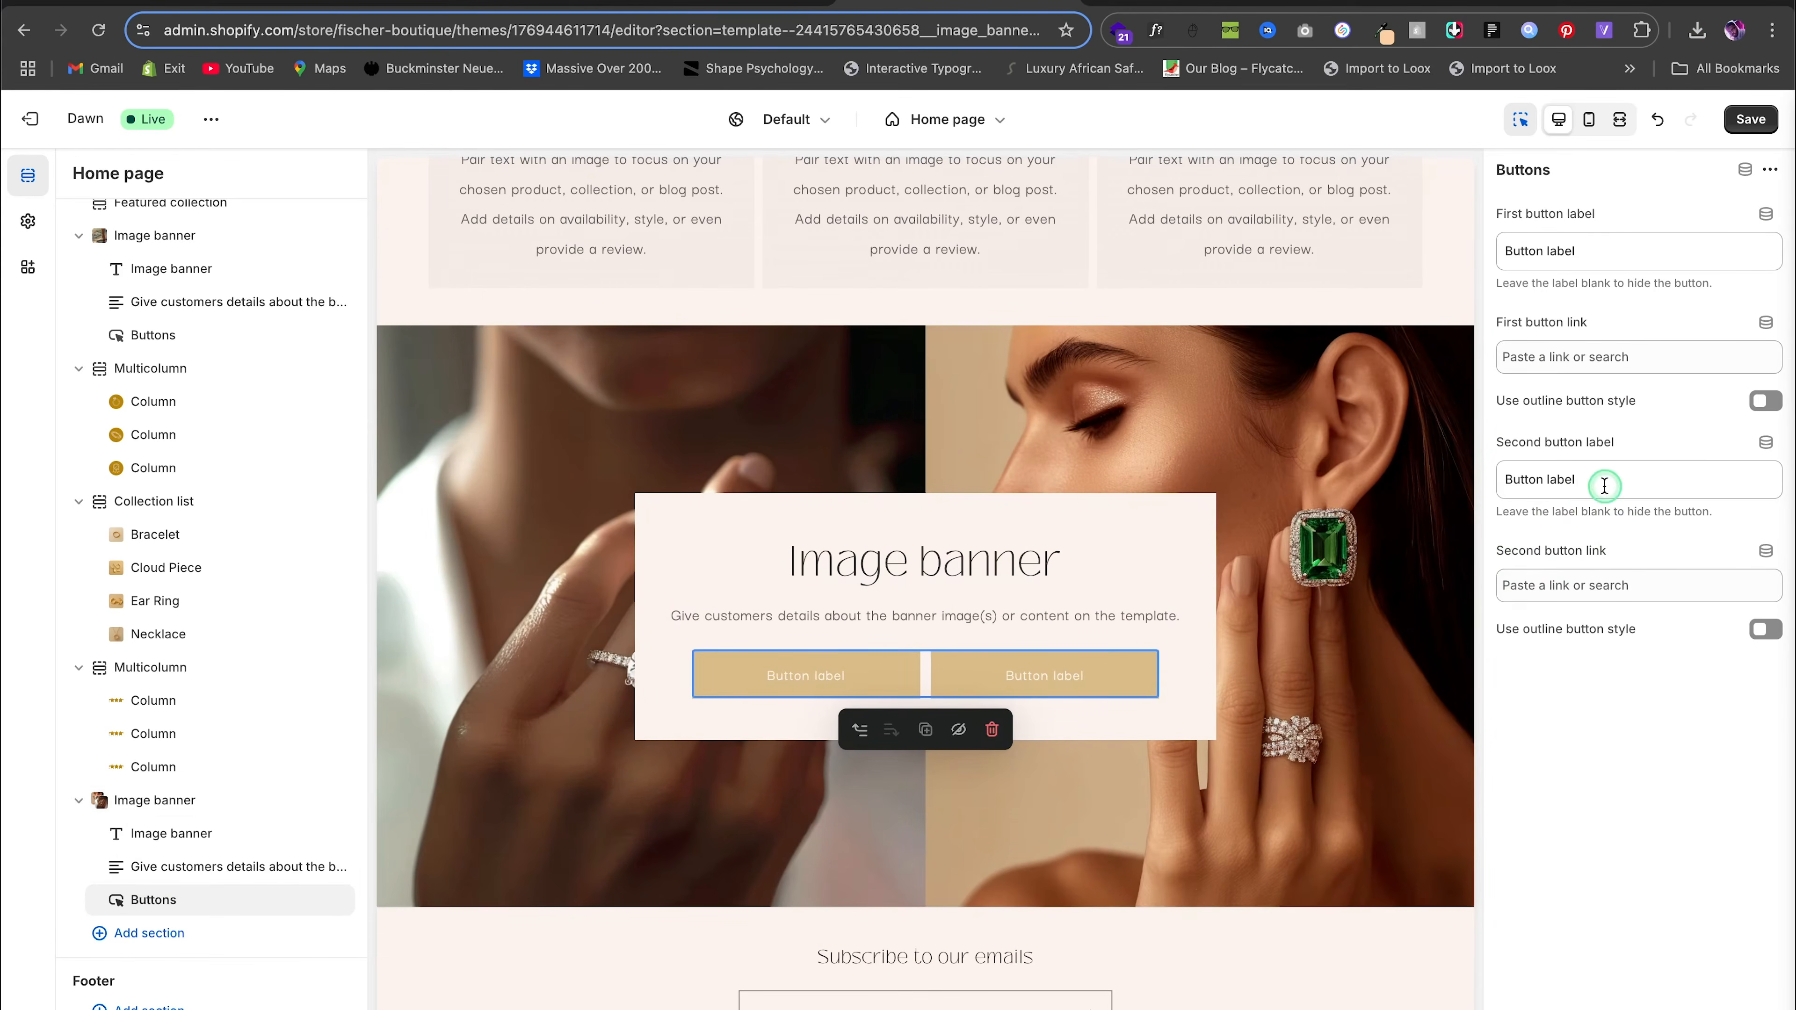
drag(1604, 484, 1469, 487)
key(BackSpace)
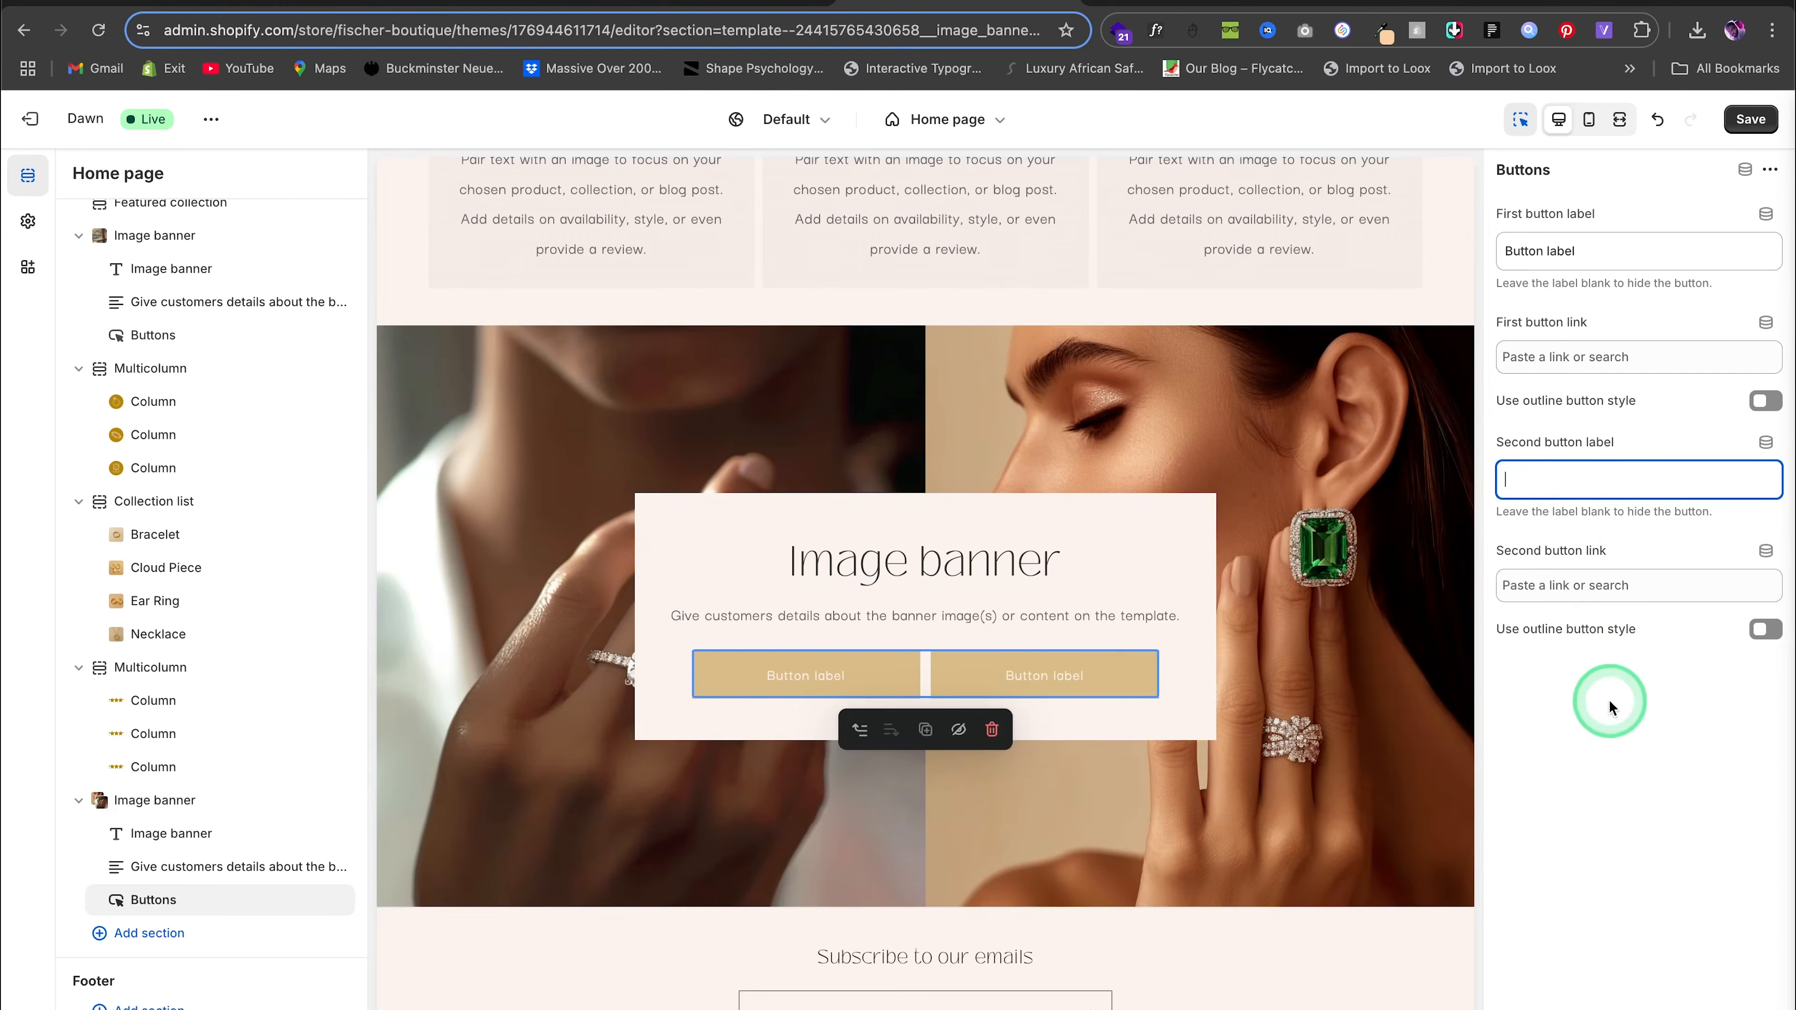
click(1633, 357)
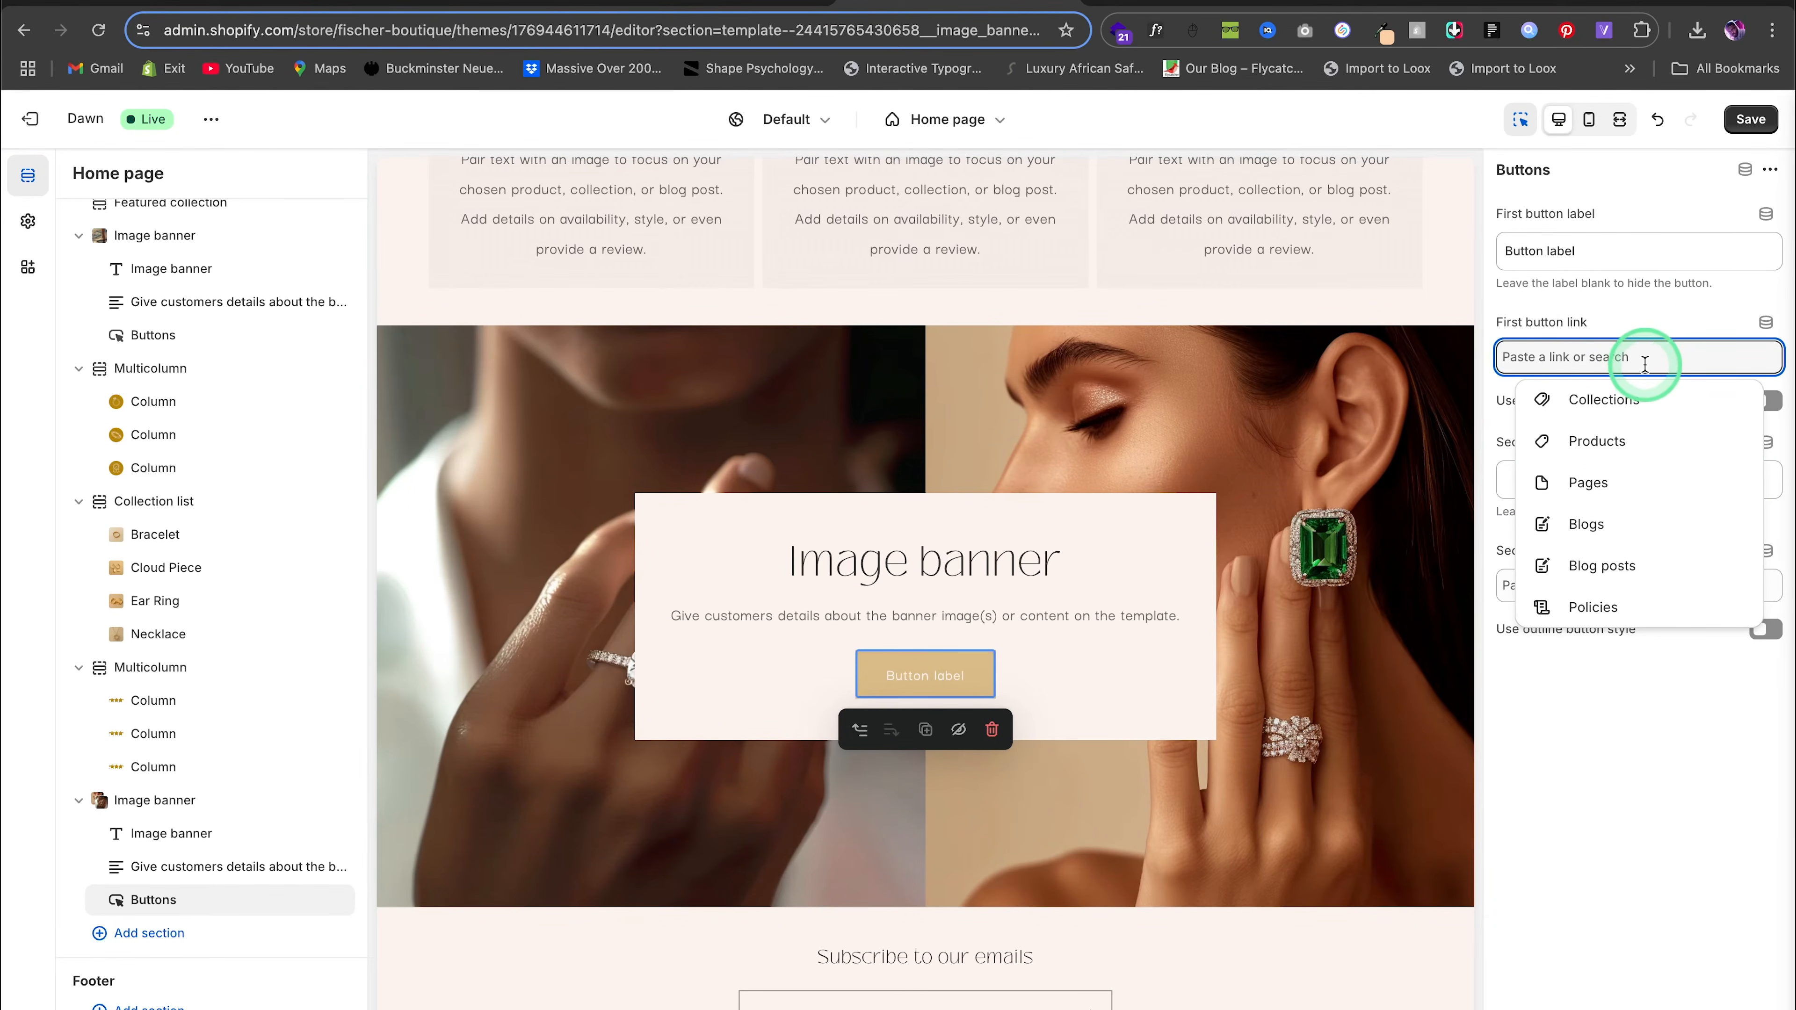
text(#)
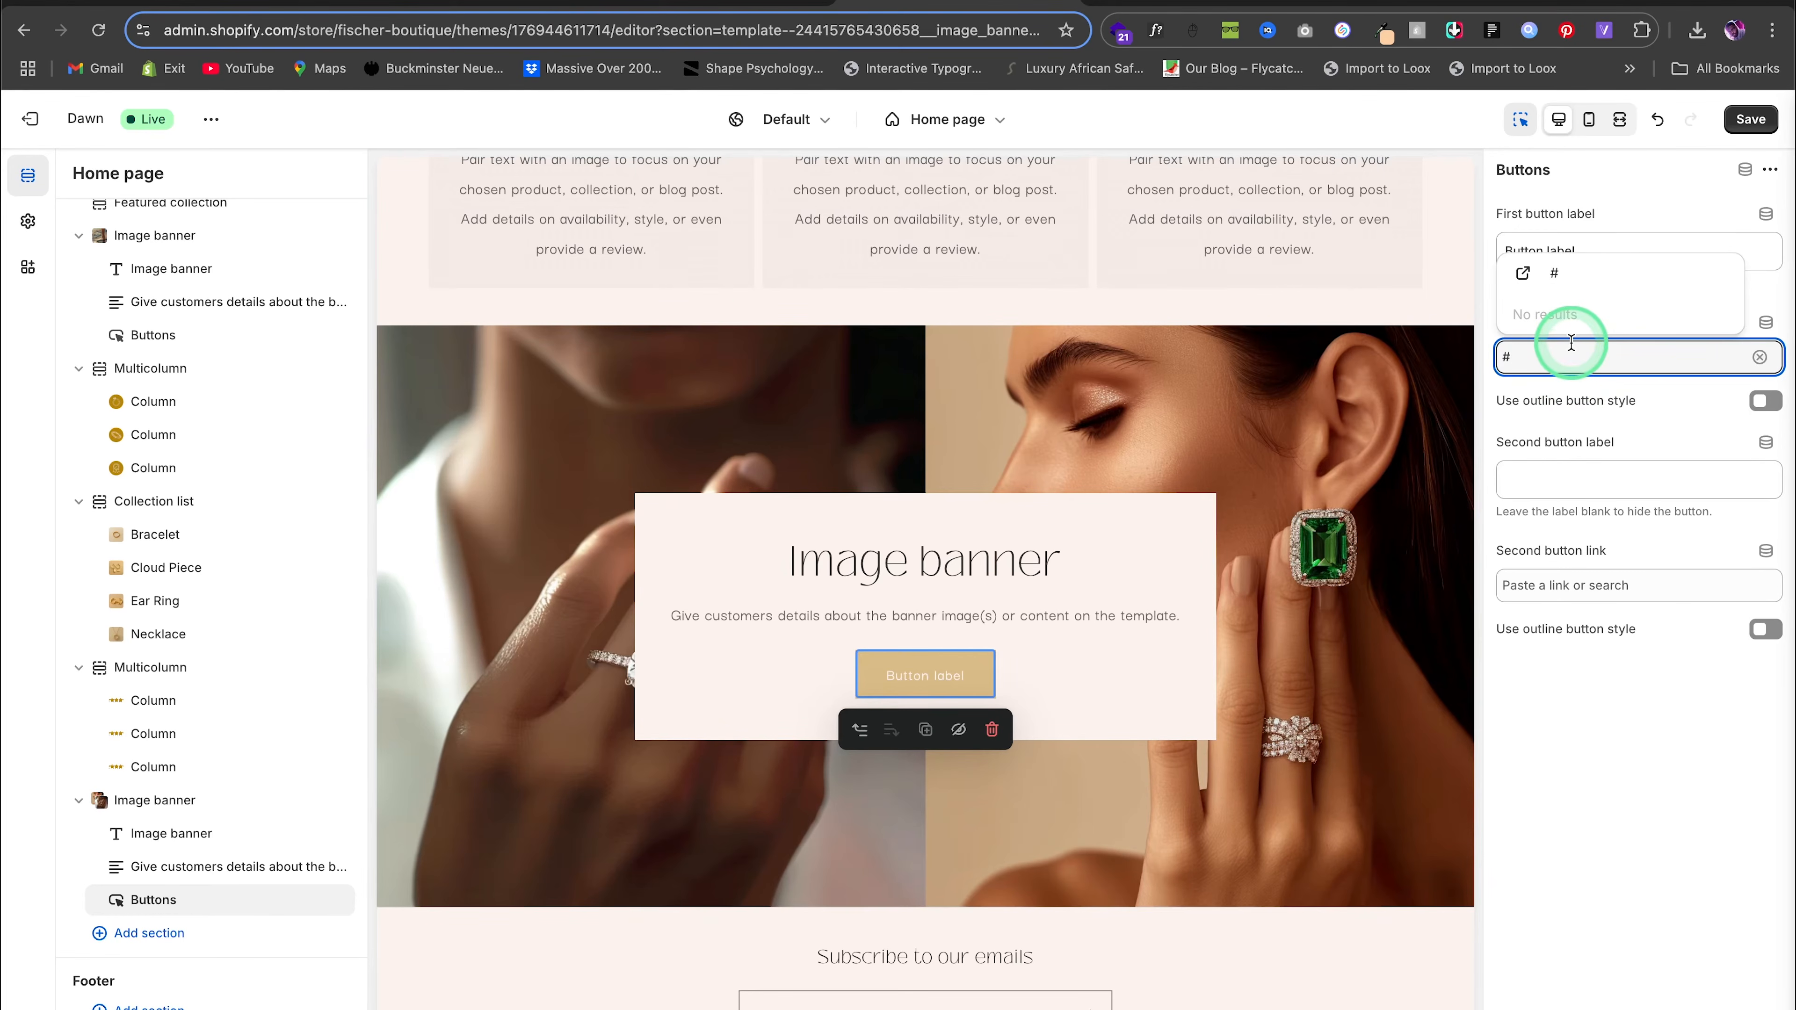
click(1567, 277)
triple_click(1499, 249)
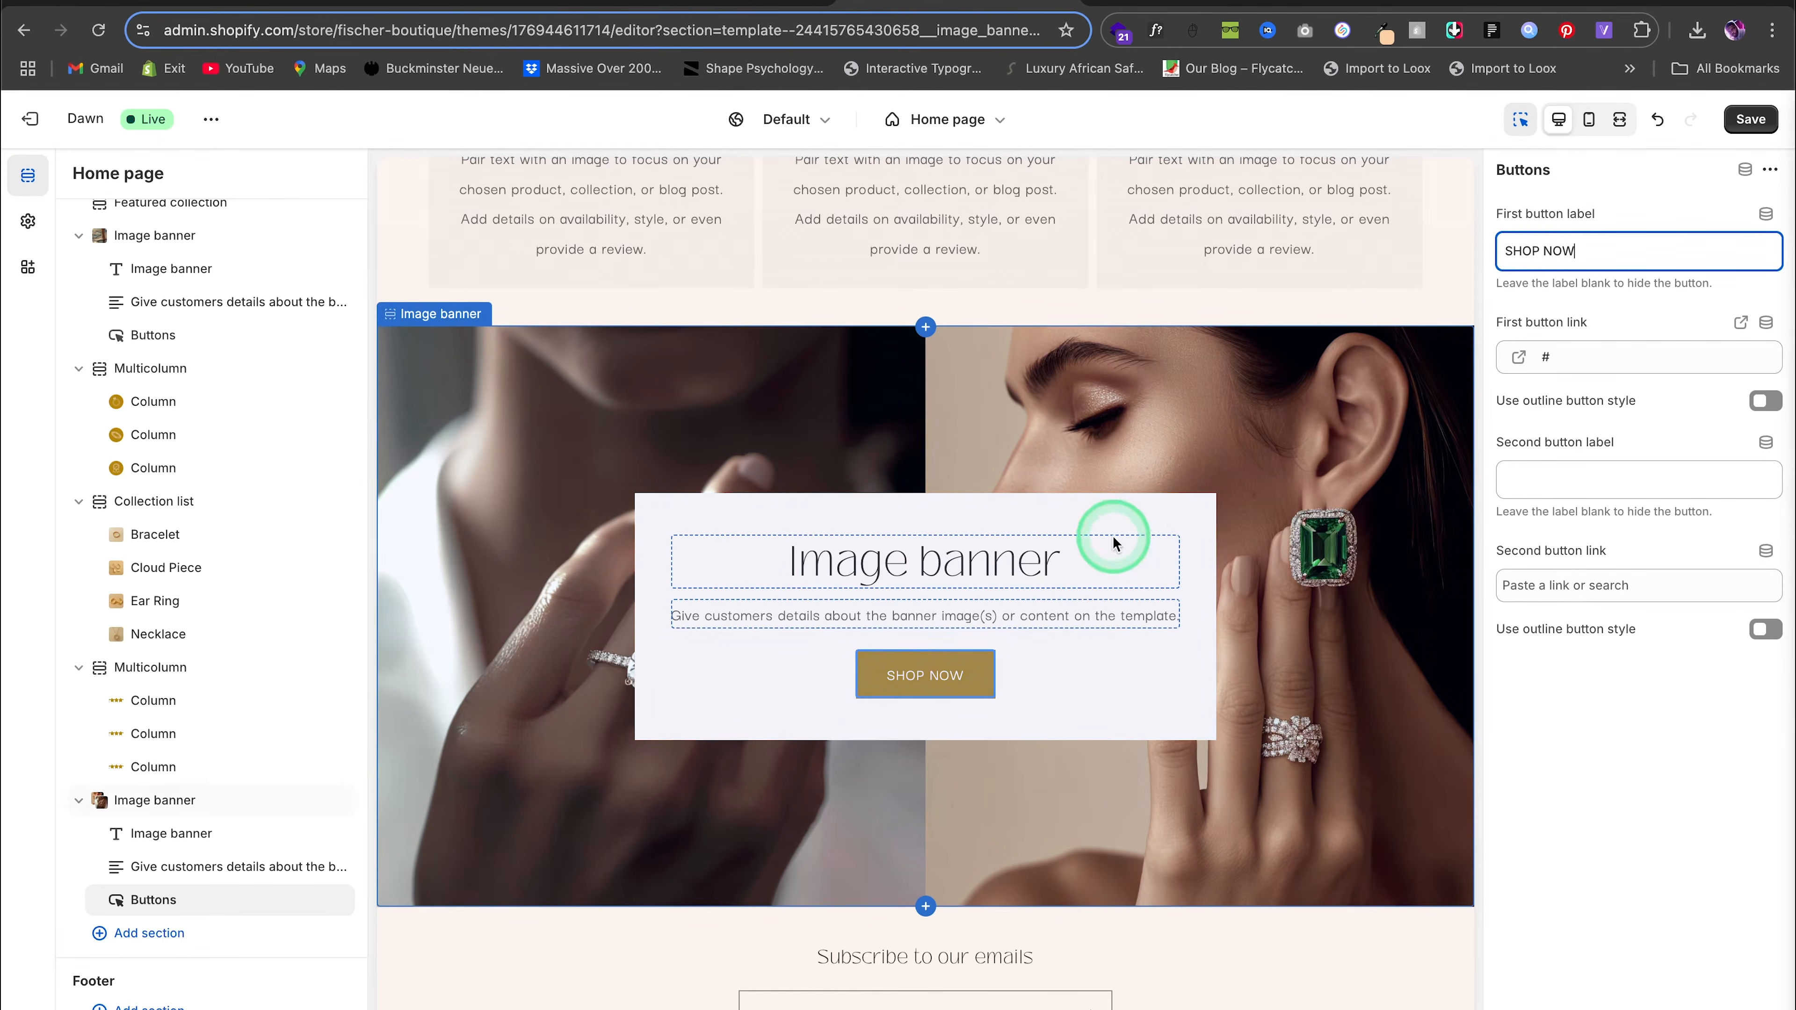
Change the new image banner's heading to UP TO 50% OFF and save the home page
click(1046, 576)
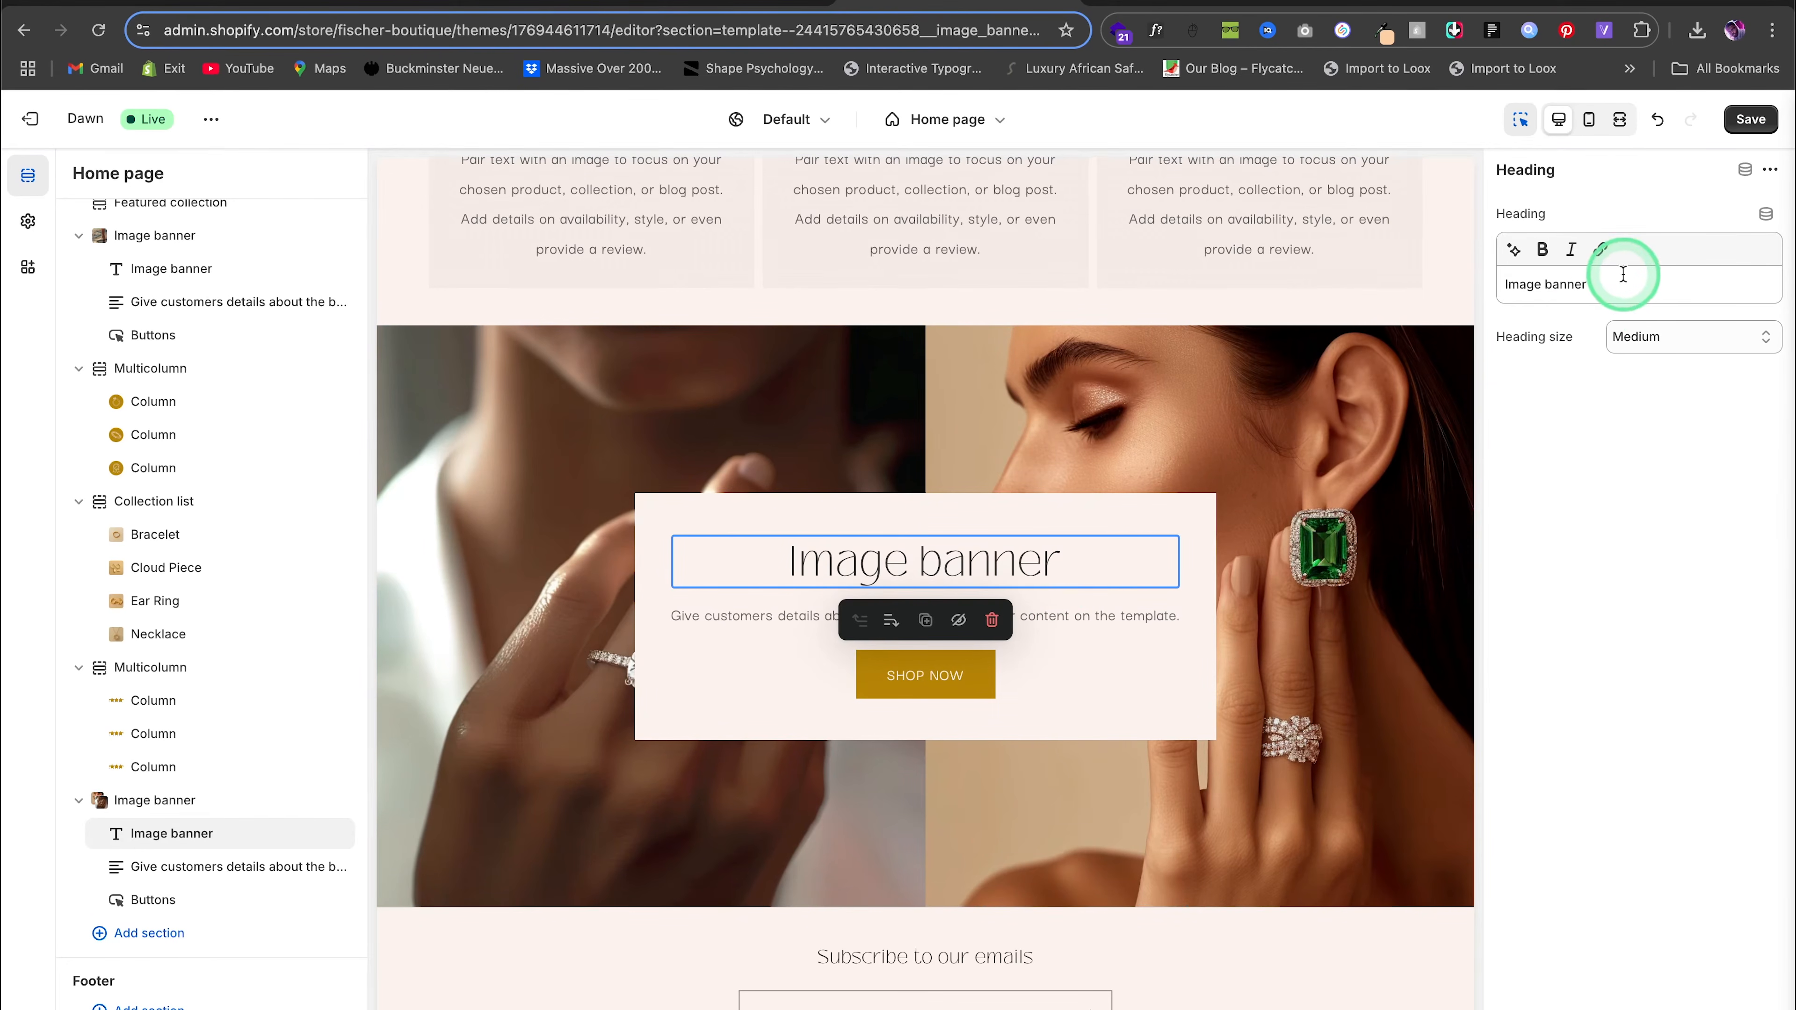
drag(1619, 284, 1450, 290)
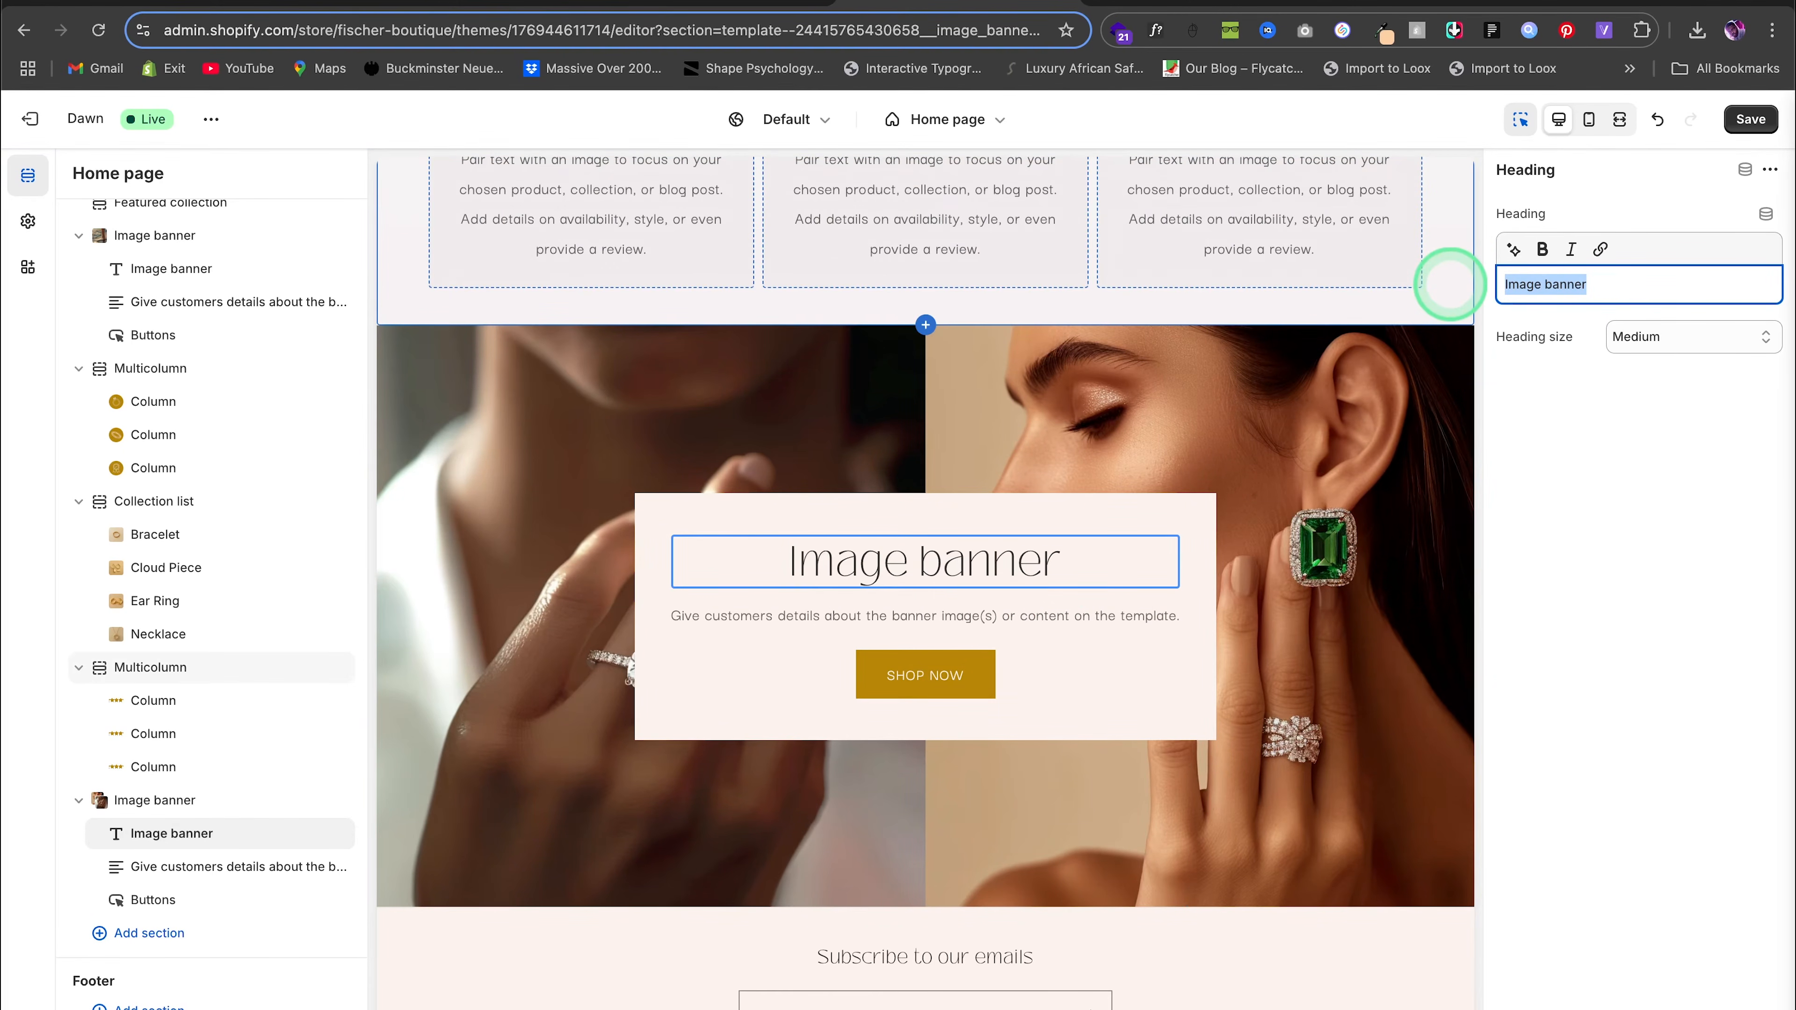
text(UP TO)
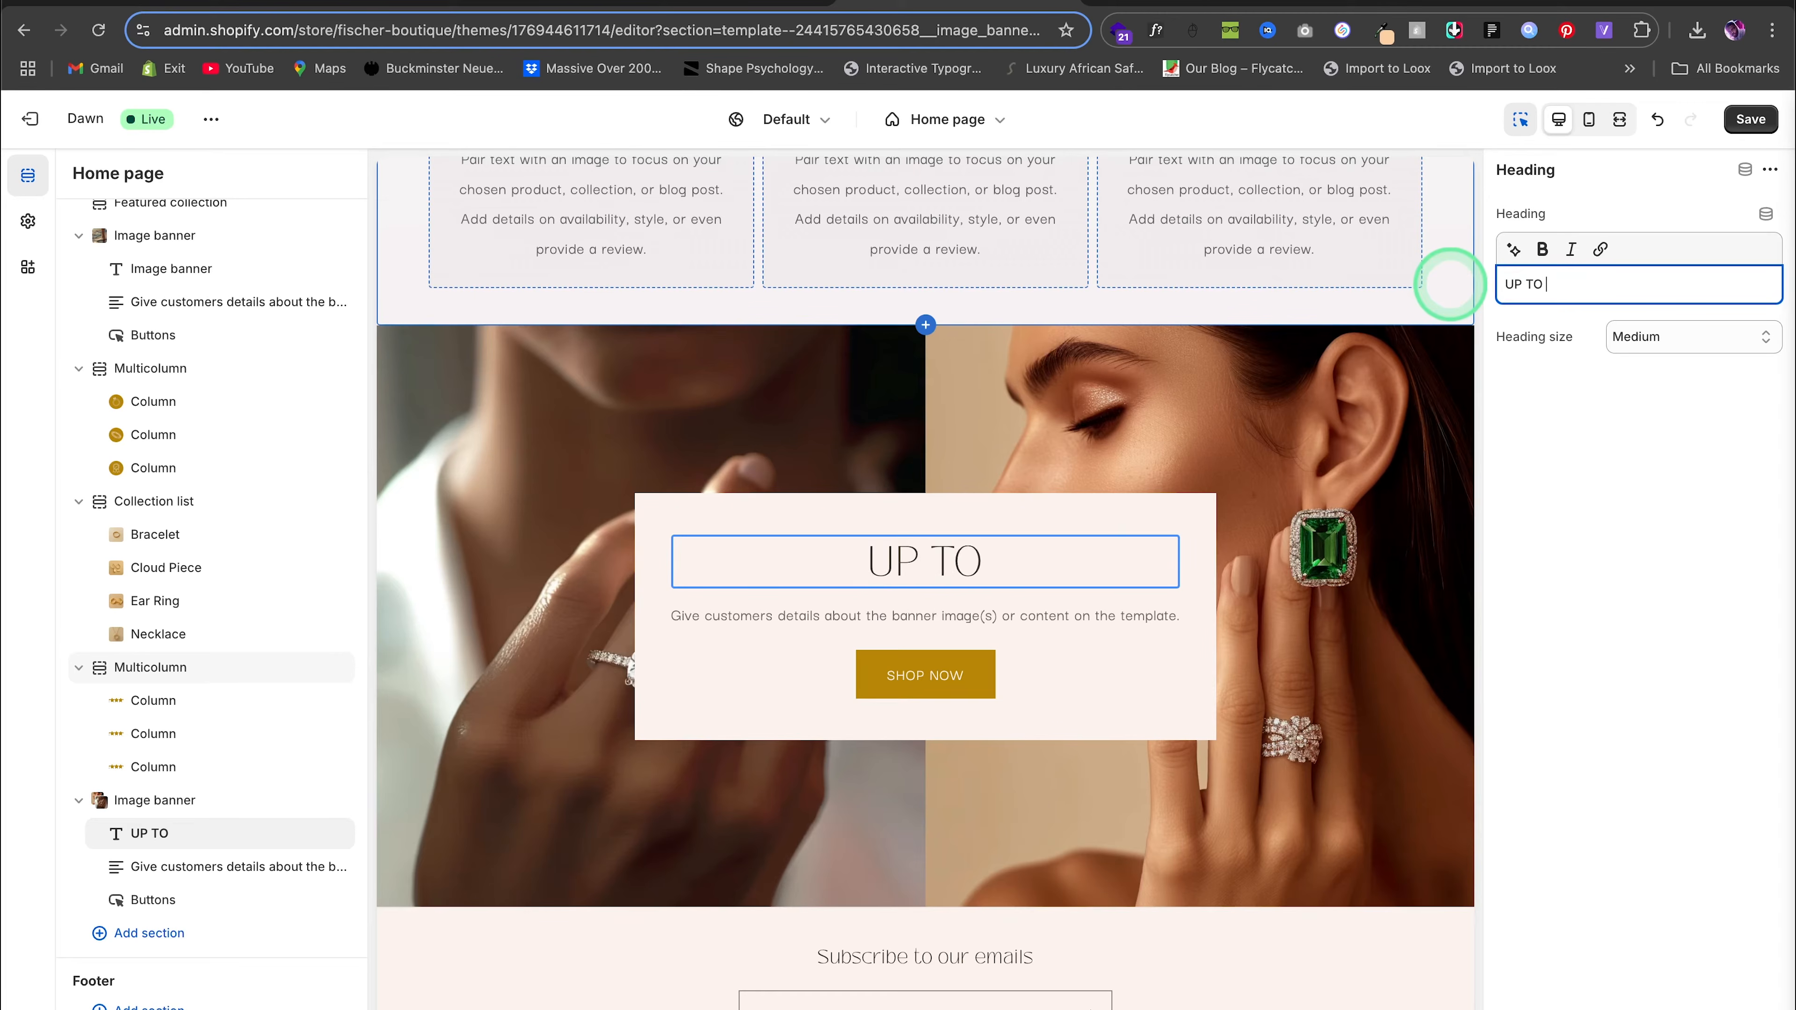
text( 50% OFF)
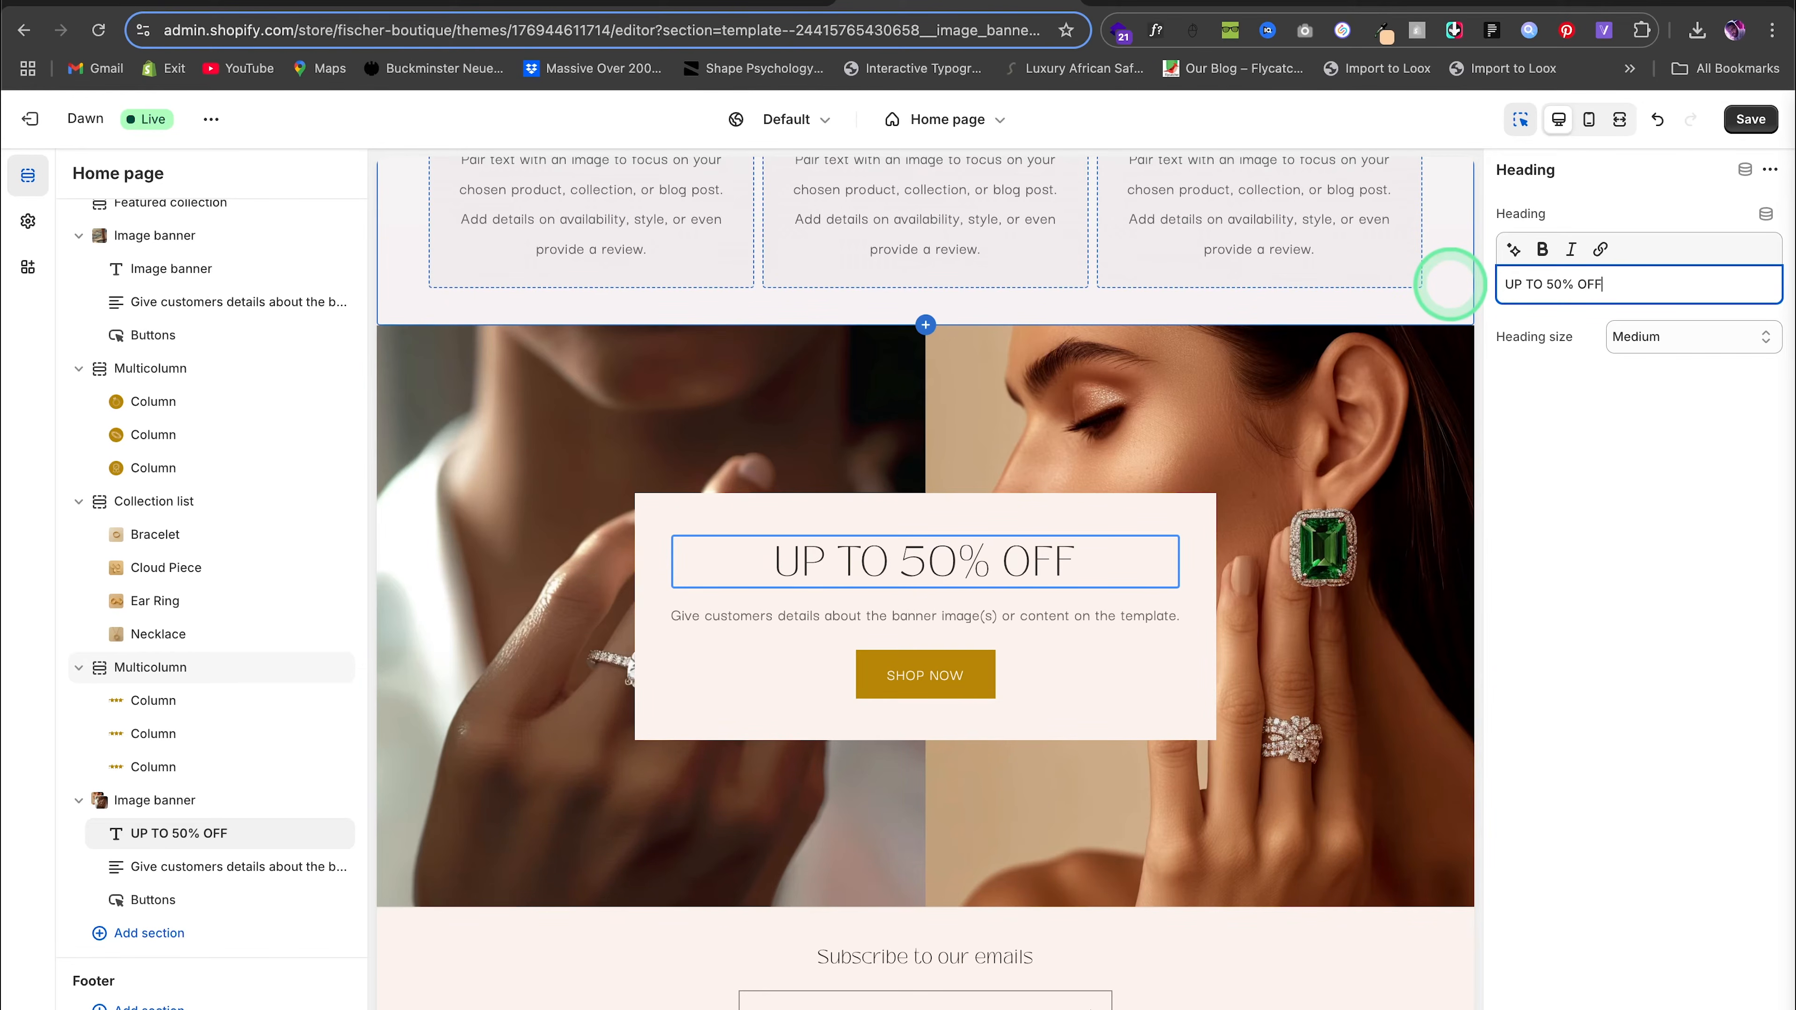
click(1740, 121)
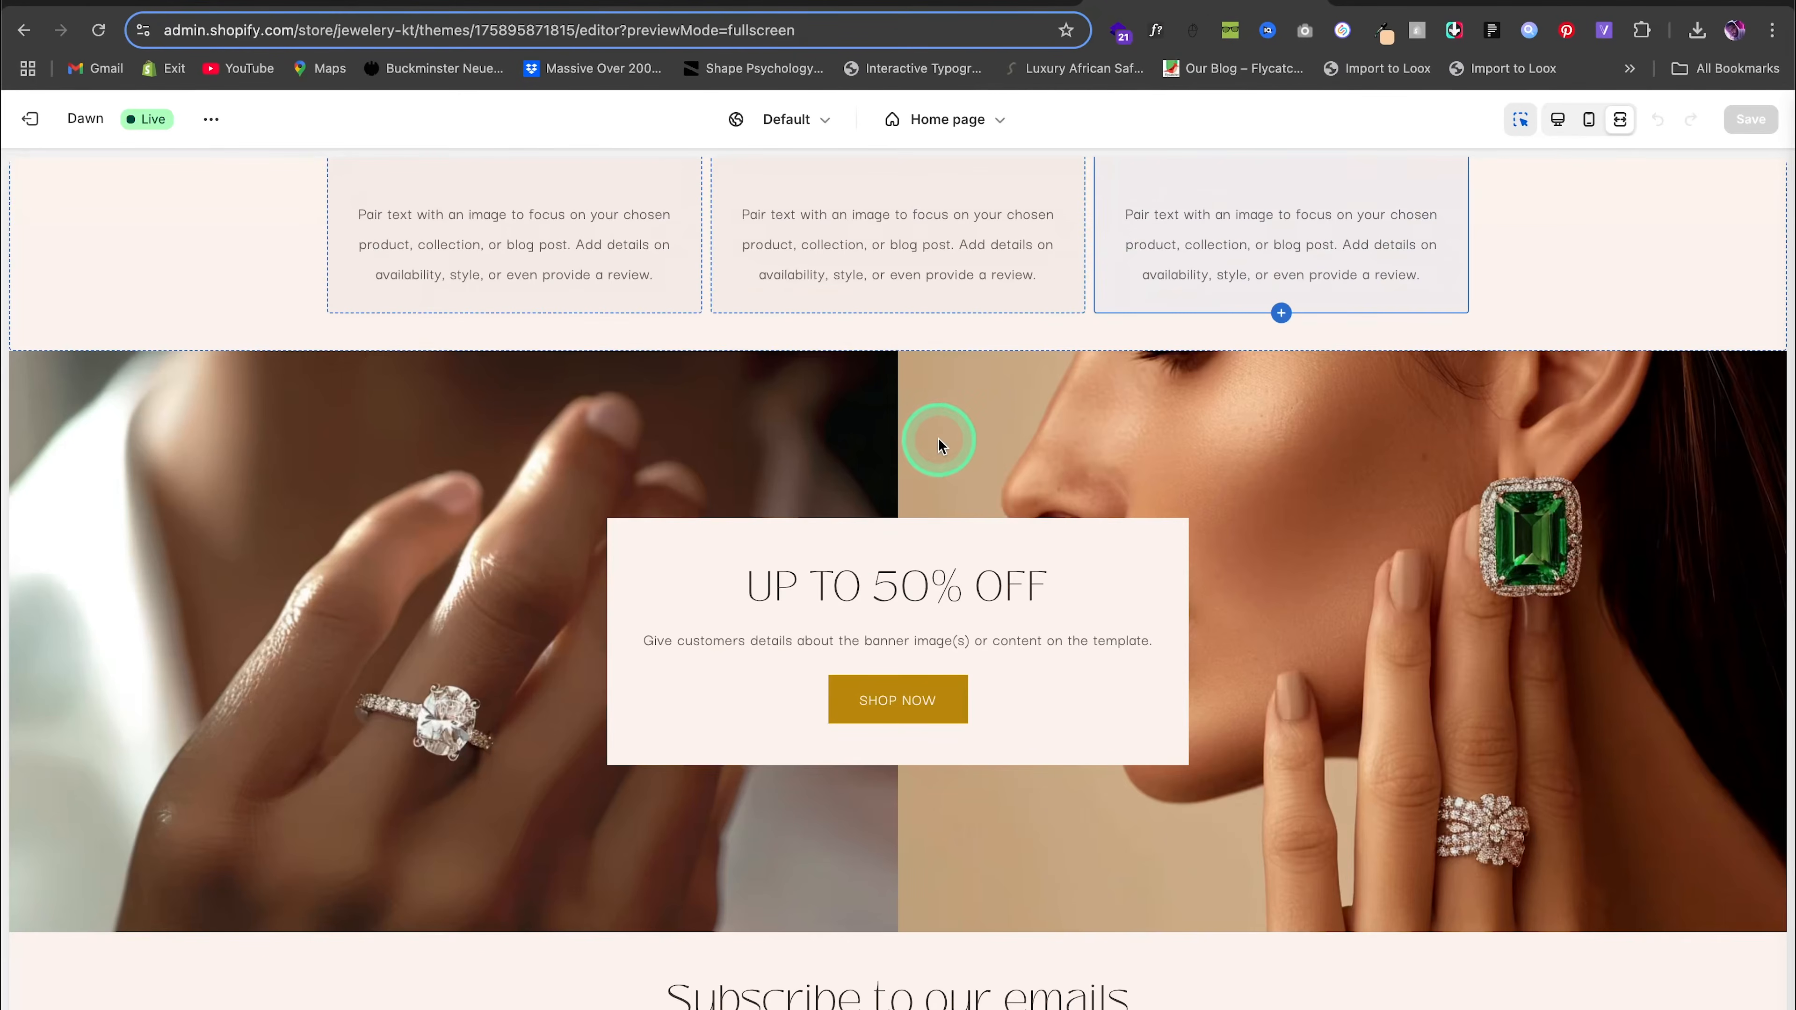
Add an Email signup section below the UP TO 50% OFF banner and save the home page
scroll(939, 437, down, 10)
scroll(937, 440, up, 2)
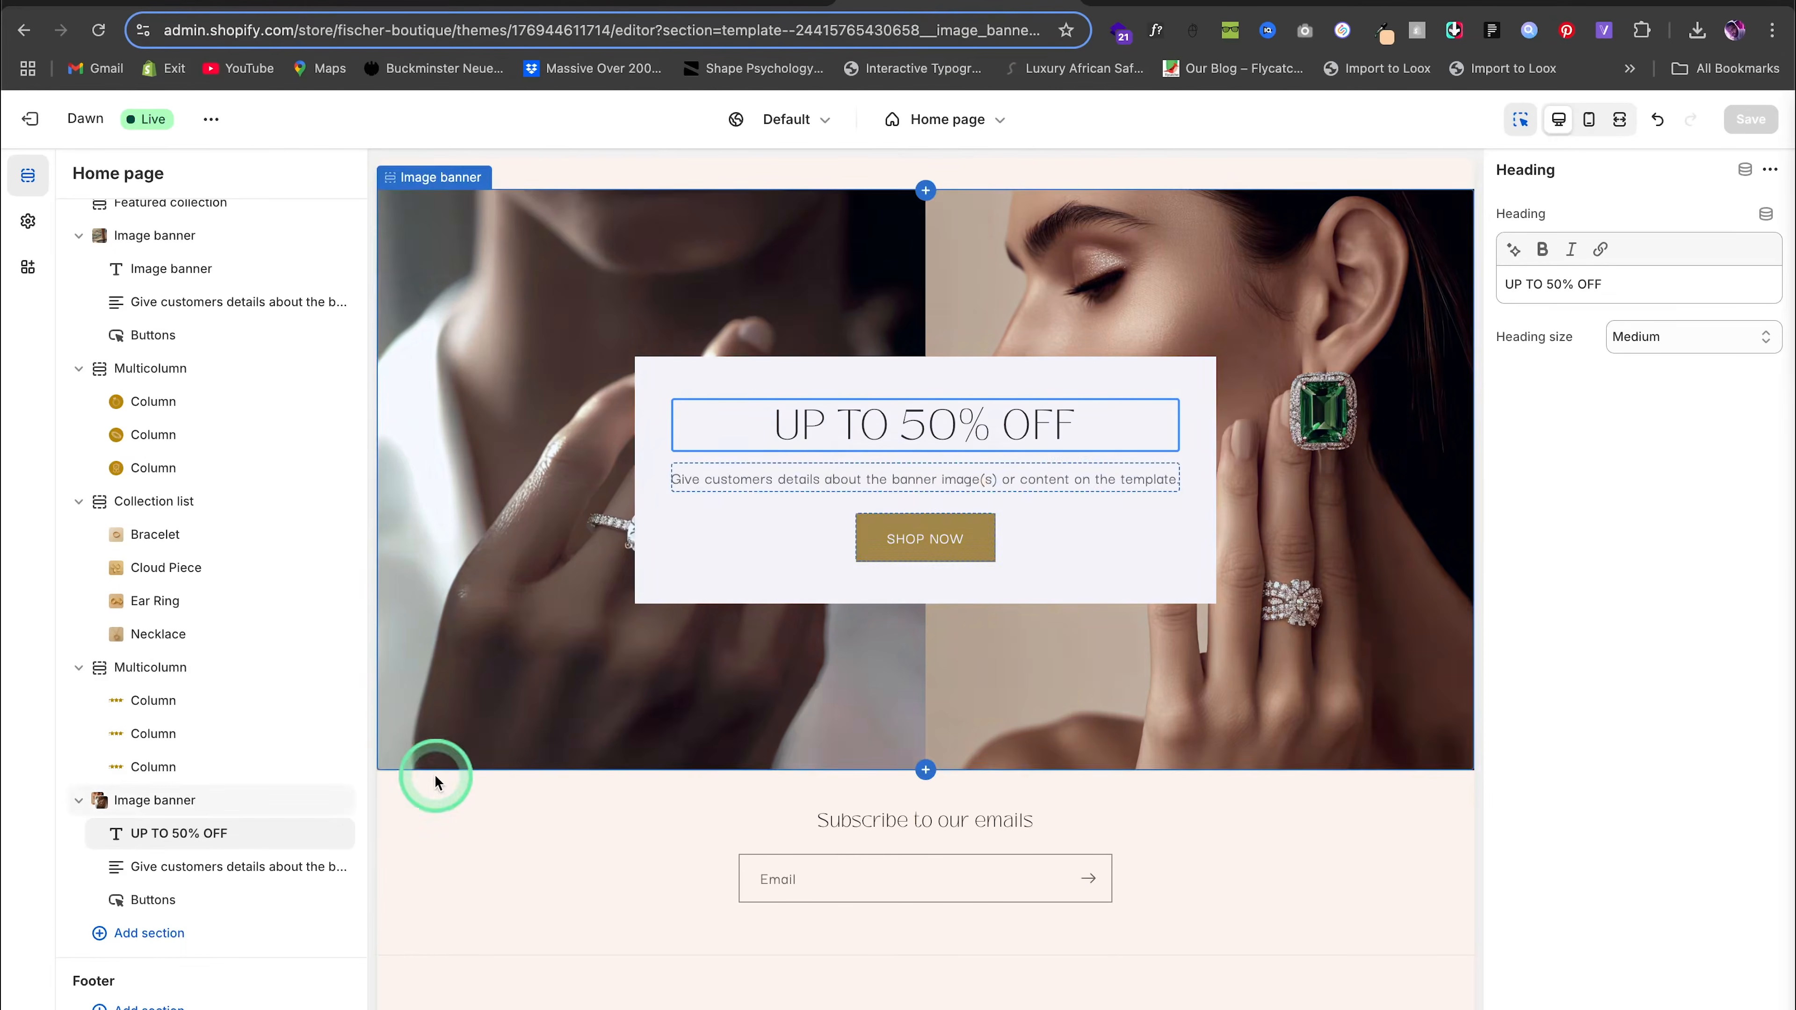
click(150, 933)
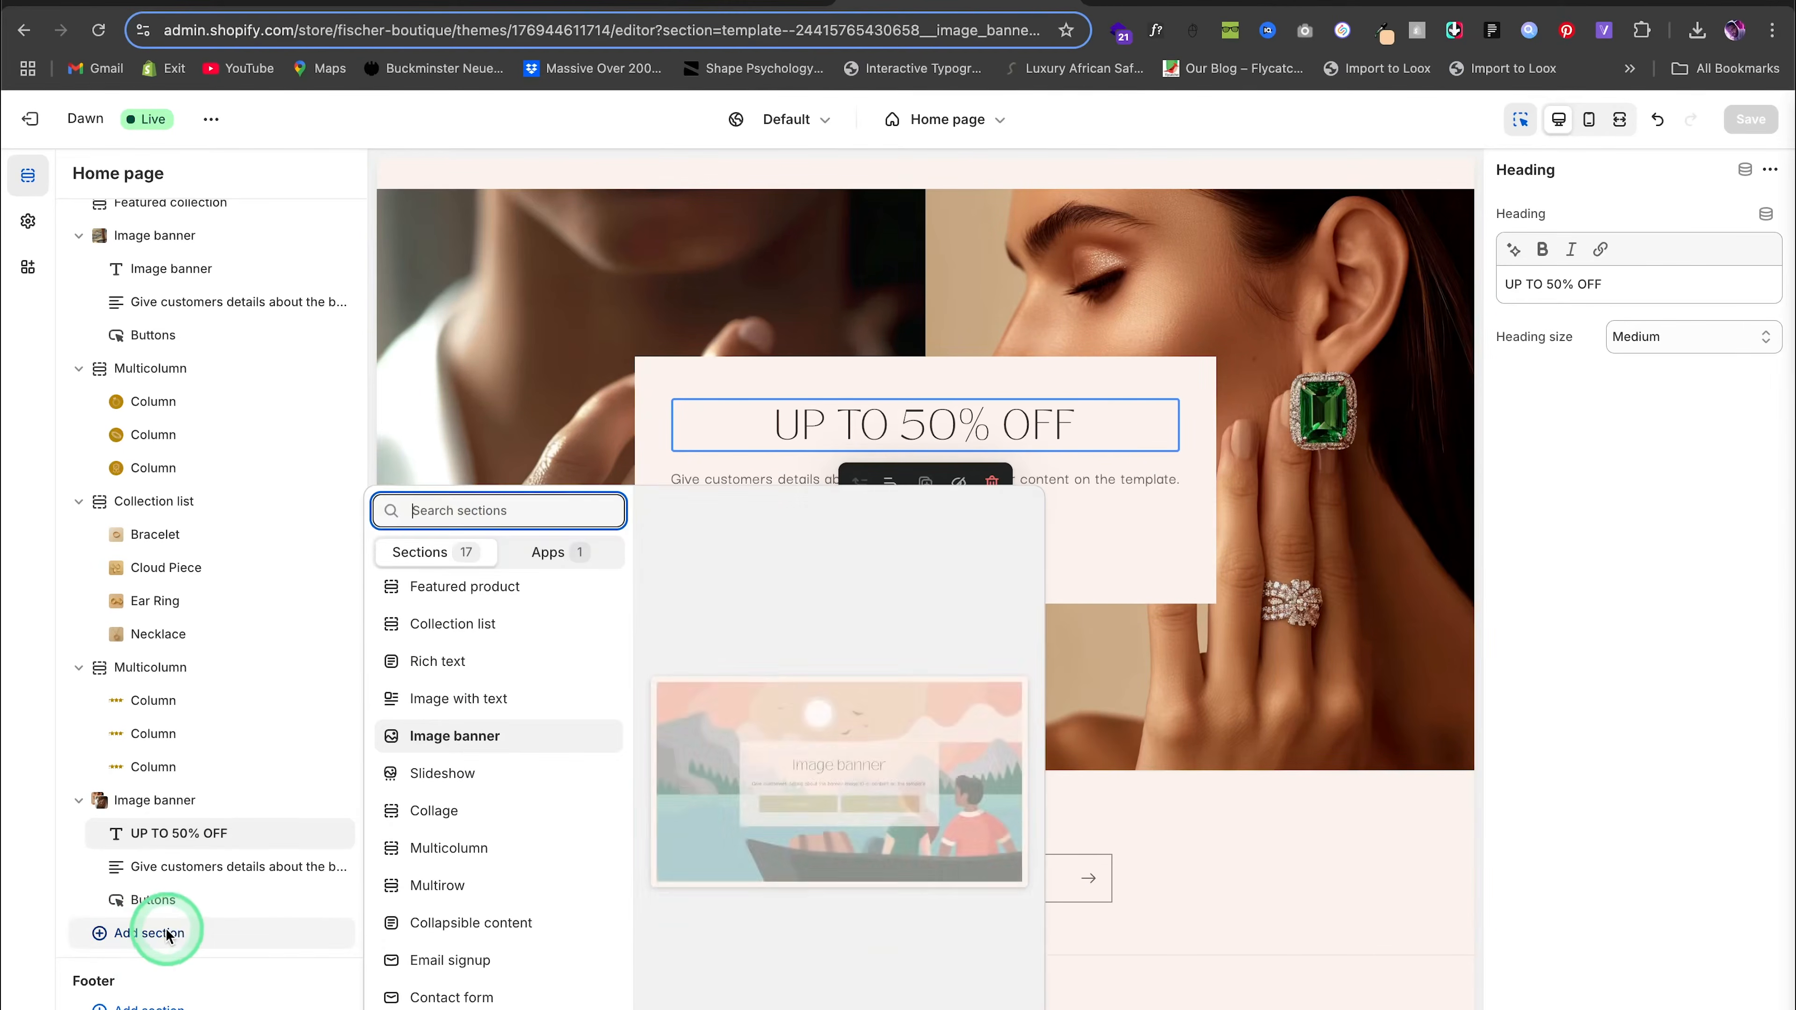
click(449, 957)
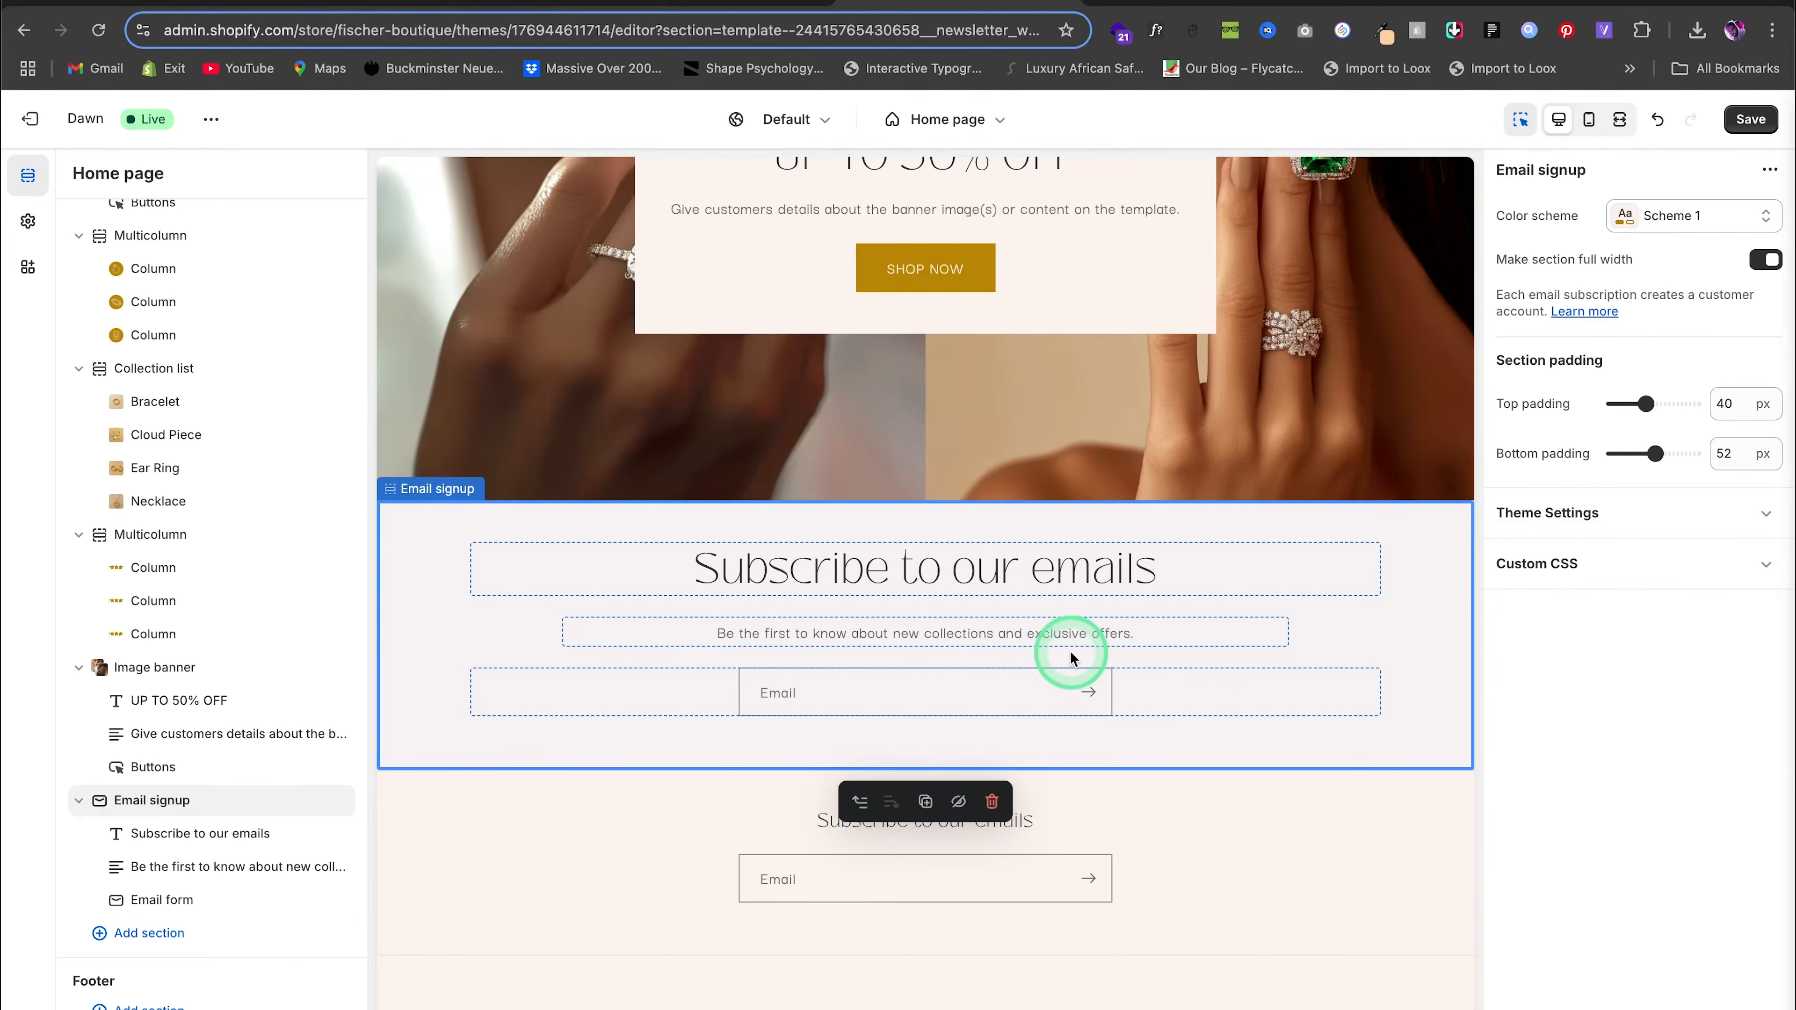
click(1750, 119)
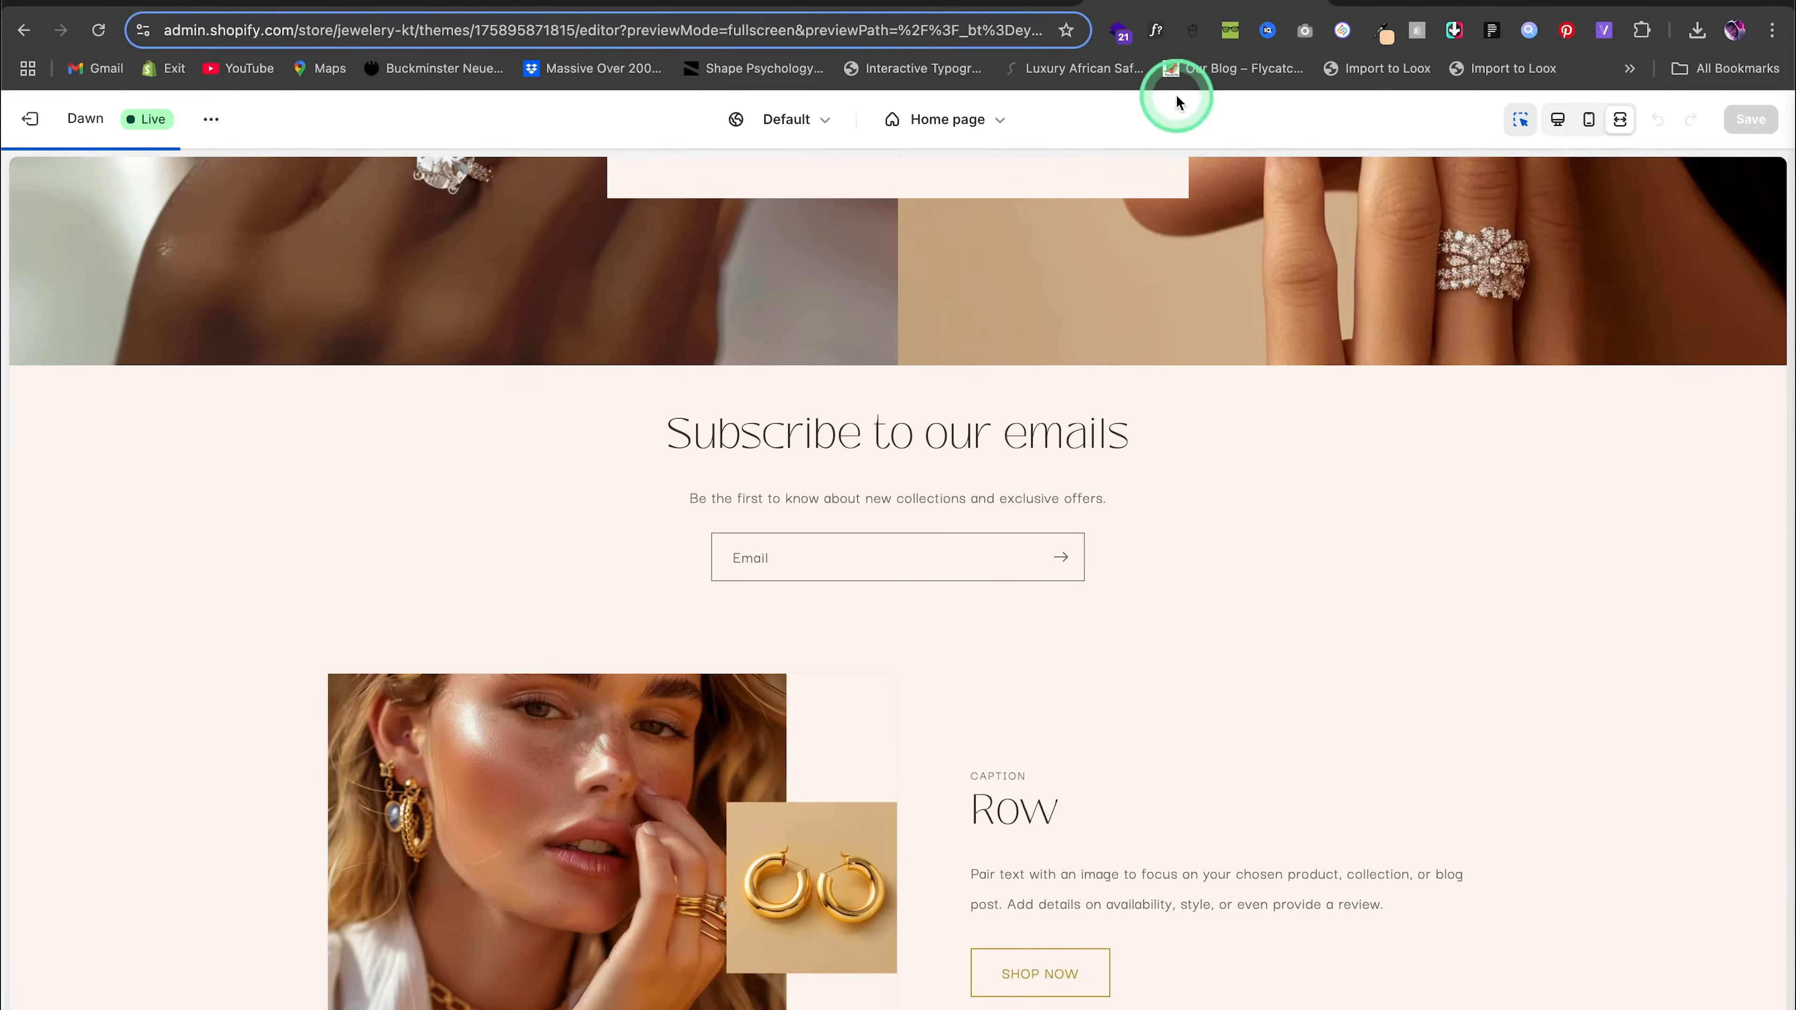
Add a Multirow section below the Email signup section and remove its third row
scroll(1163, 156, down, 6)
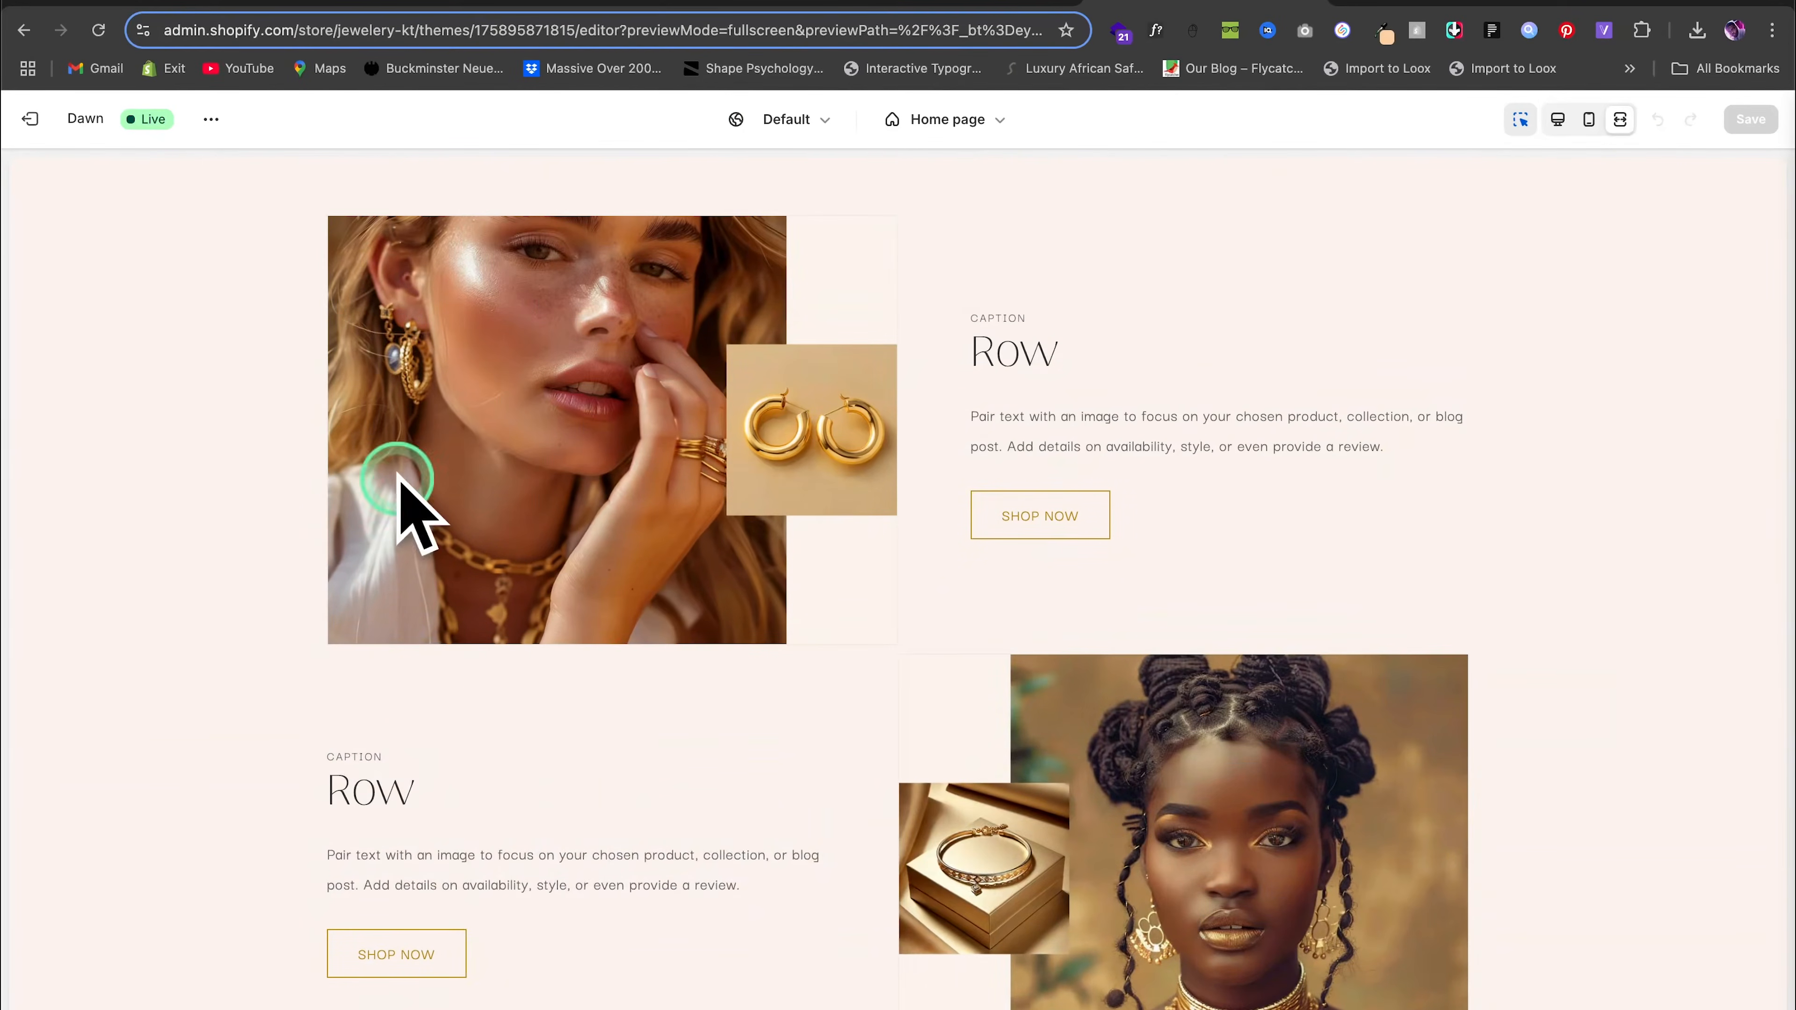
scroll(1209, 707, up, 3)
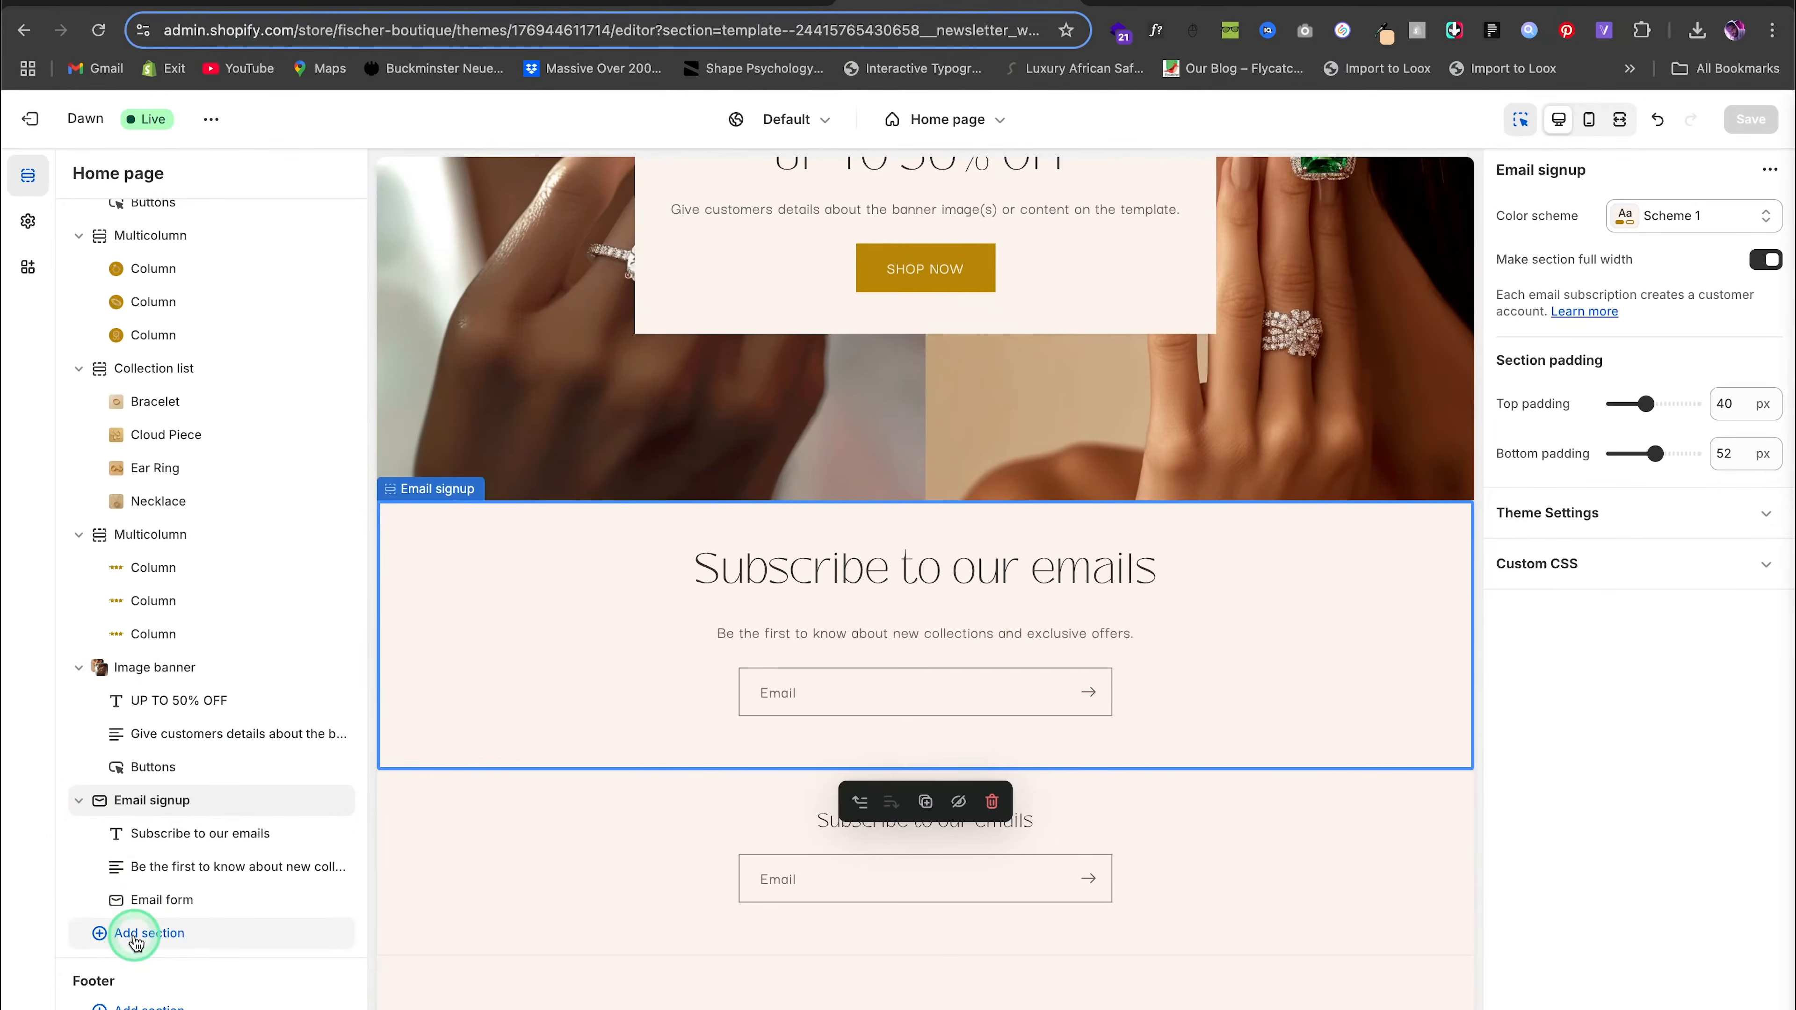
click(137, 935)
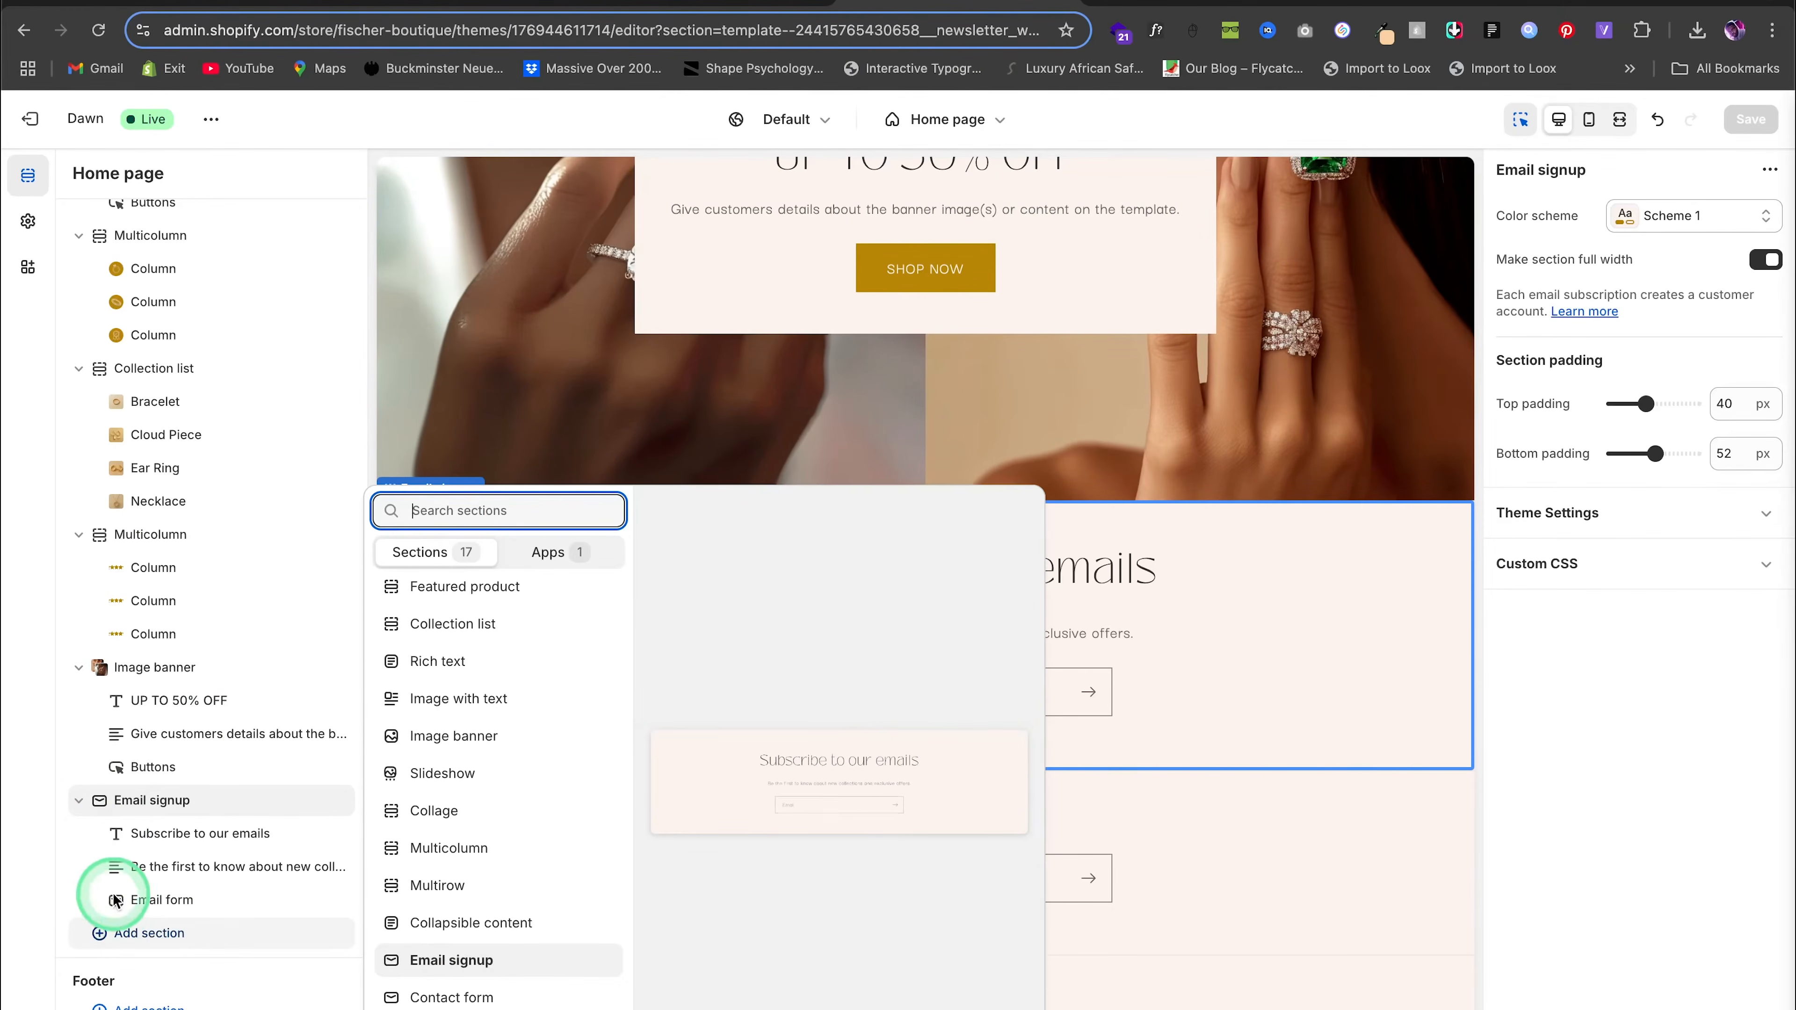
click(470, 787)
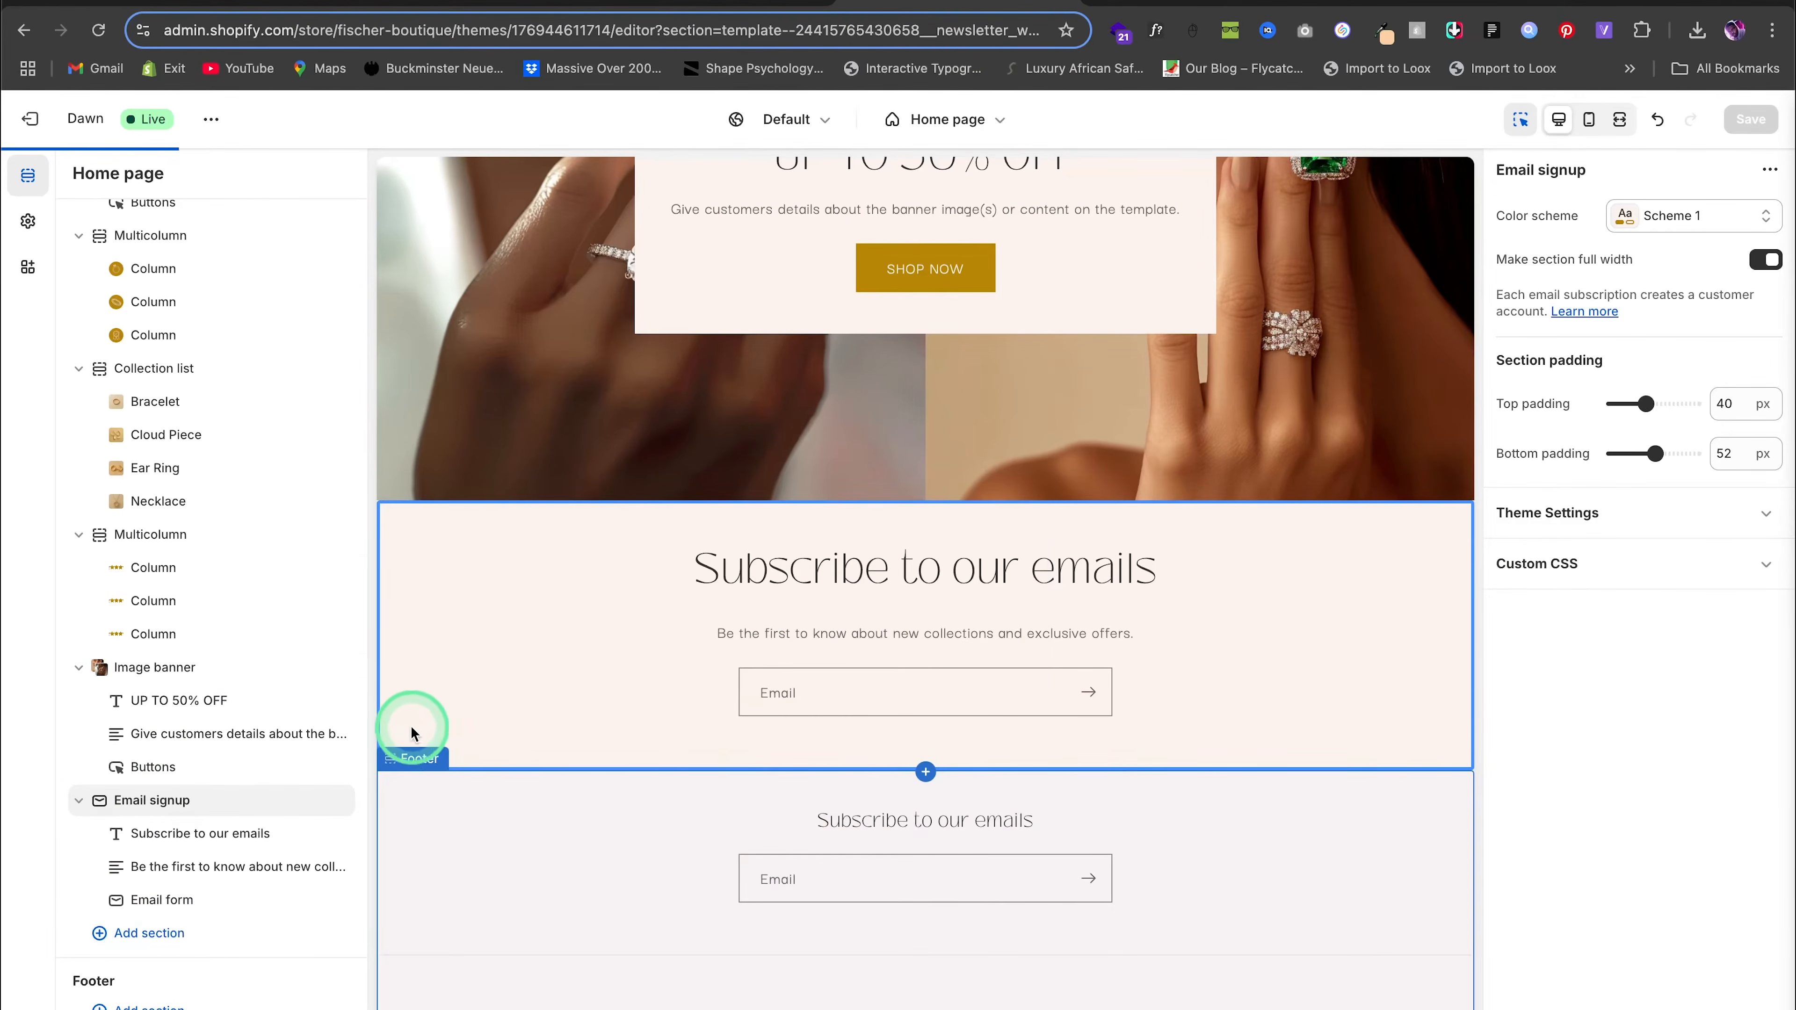
scroll(752, 654, down, 4)
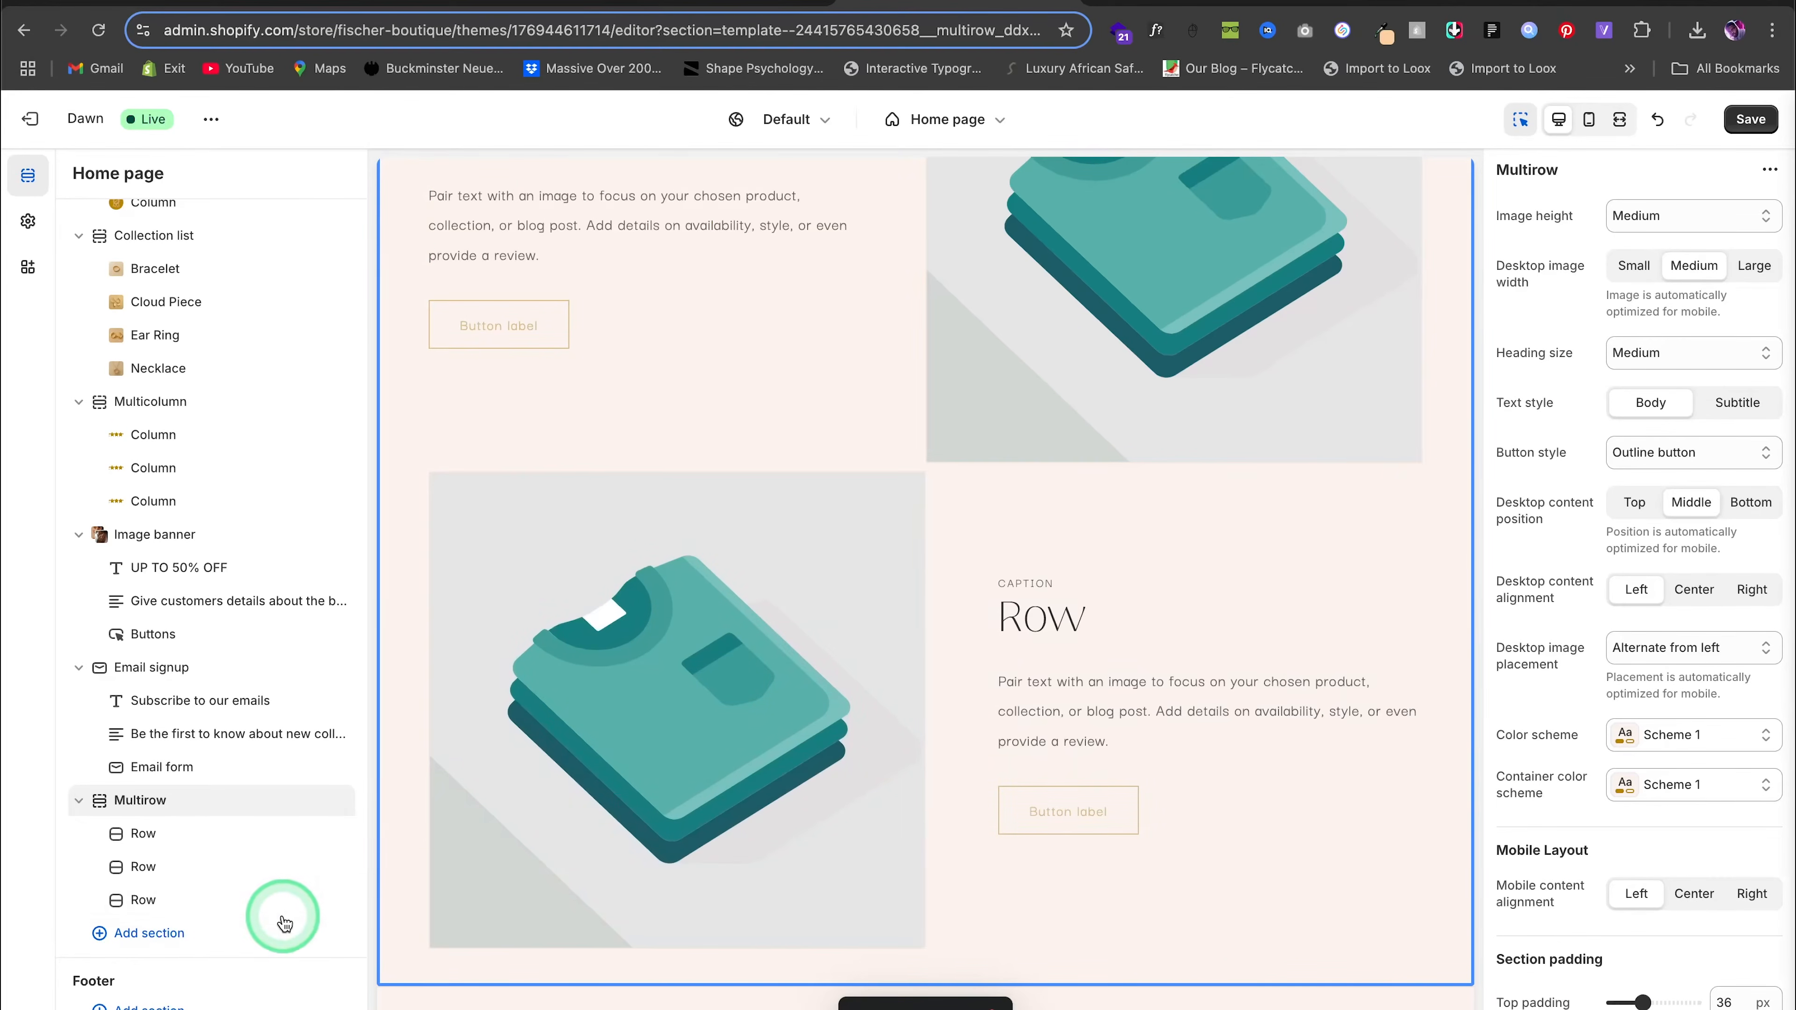
click(310, 903)
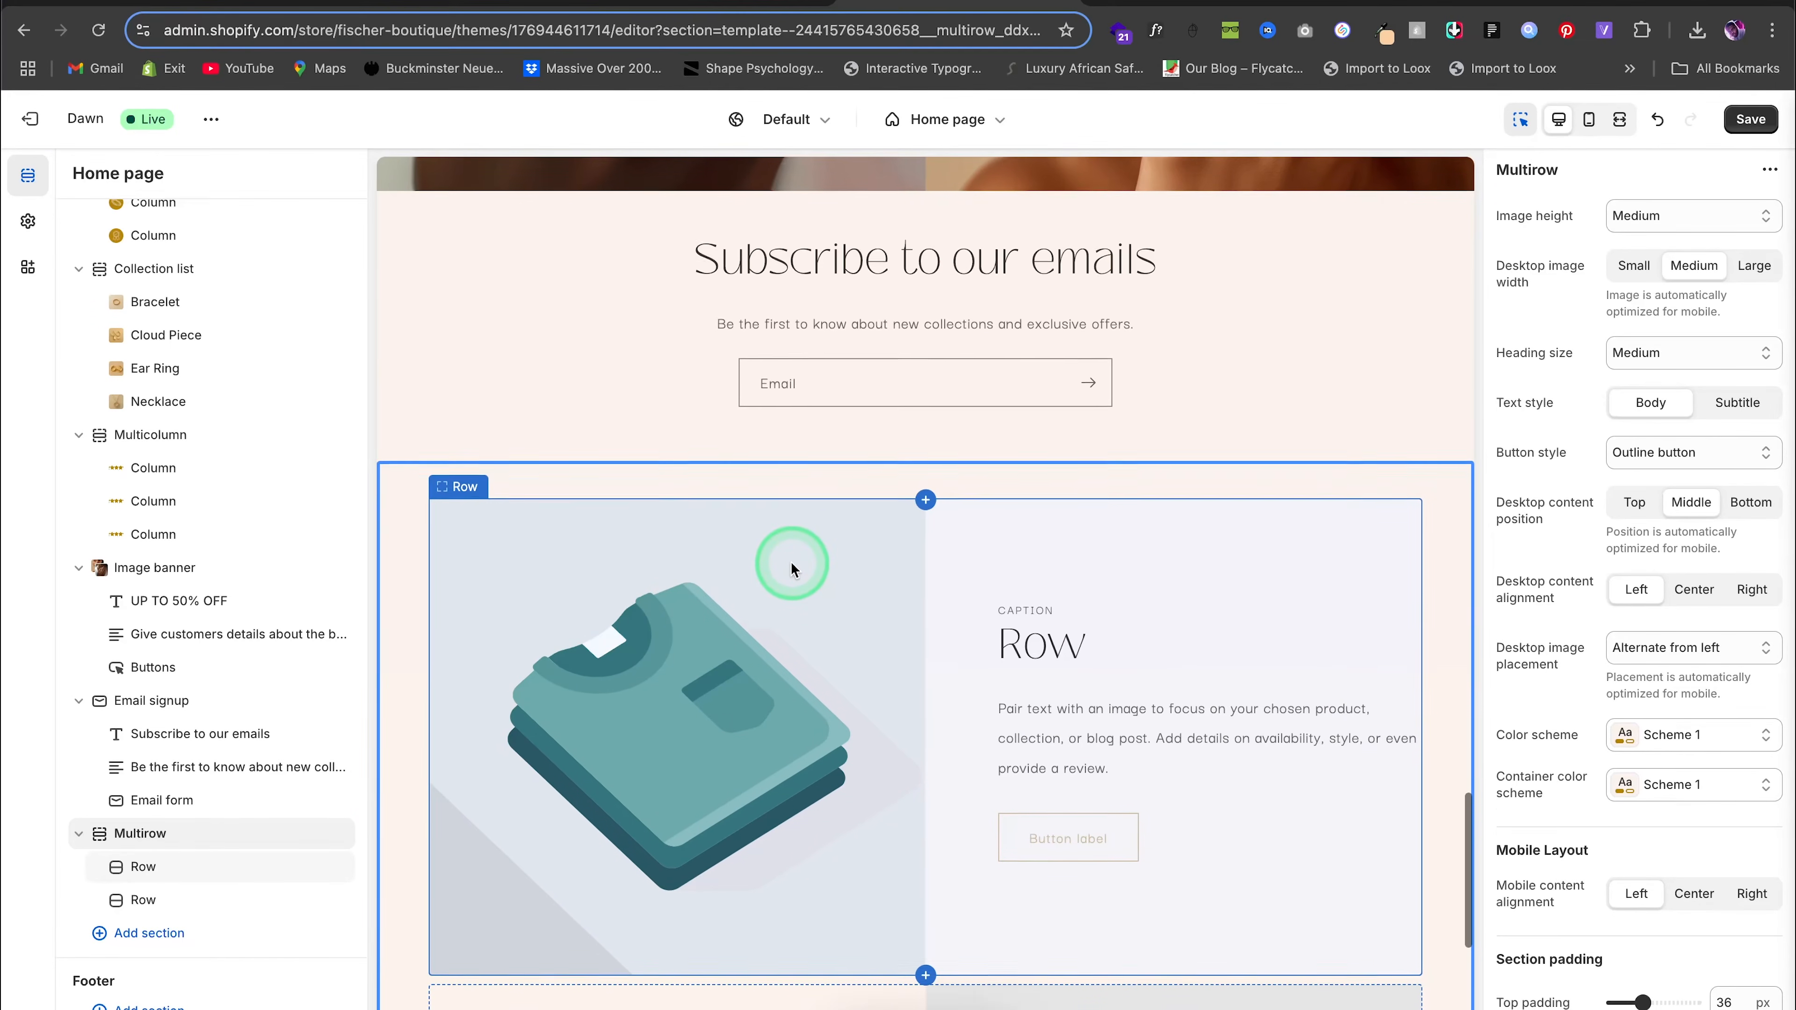
scroll(793, 562, down, 3)
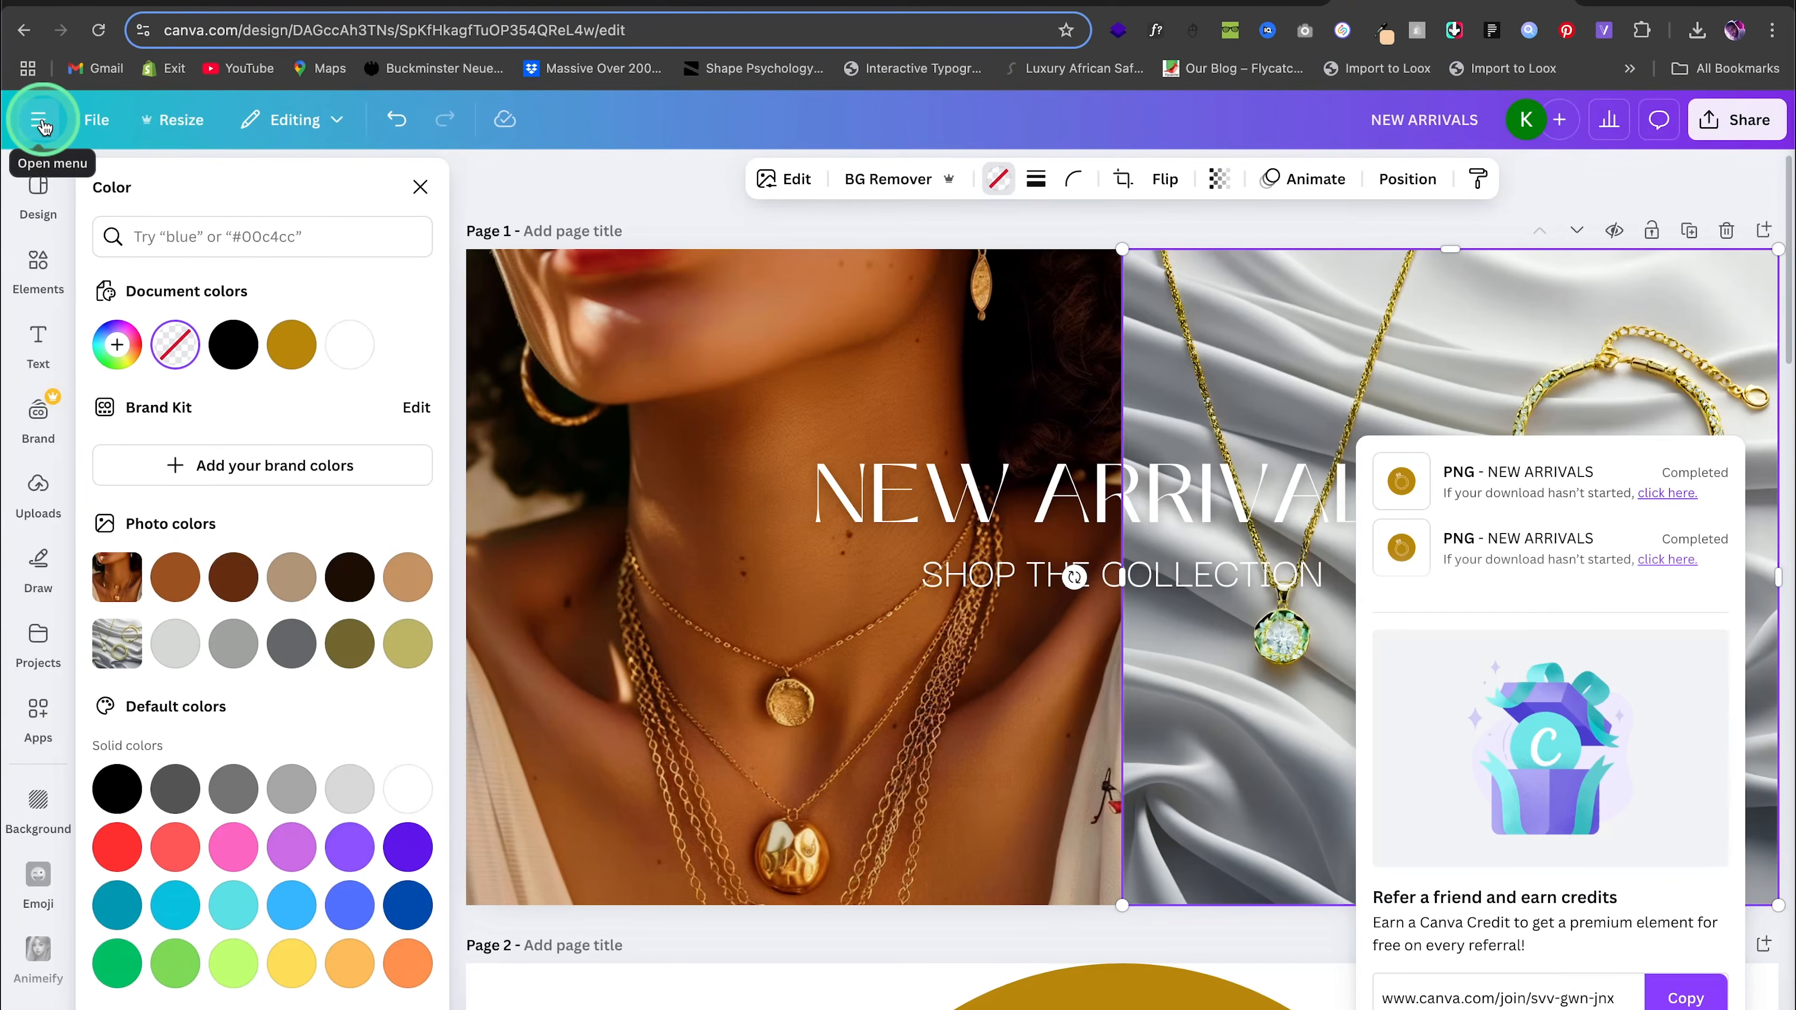
Switch to Canva and create a new custom-size design of 2000 × 1500 px
click(37, 126)
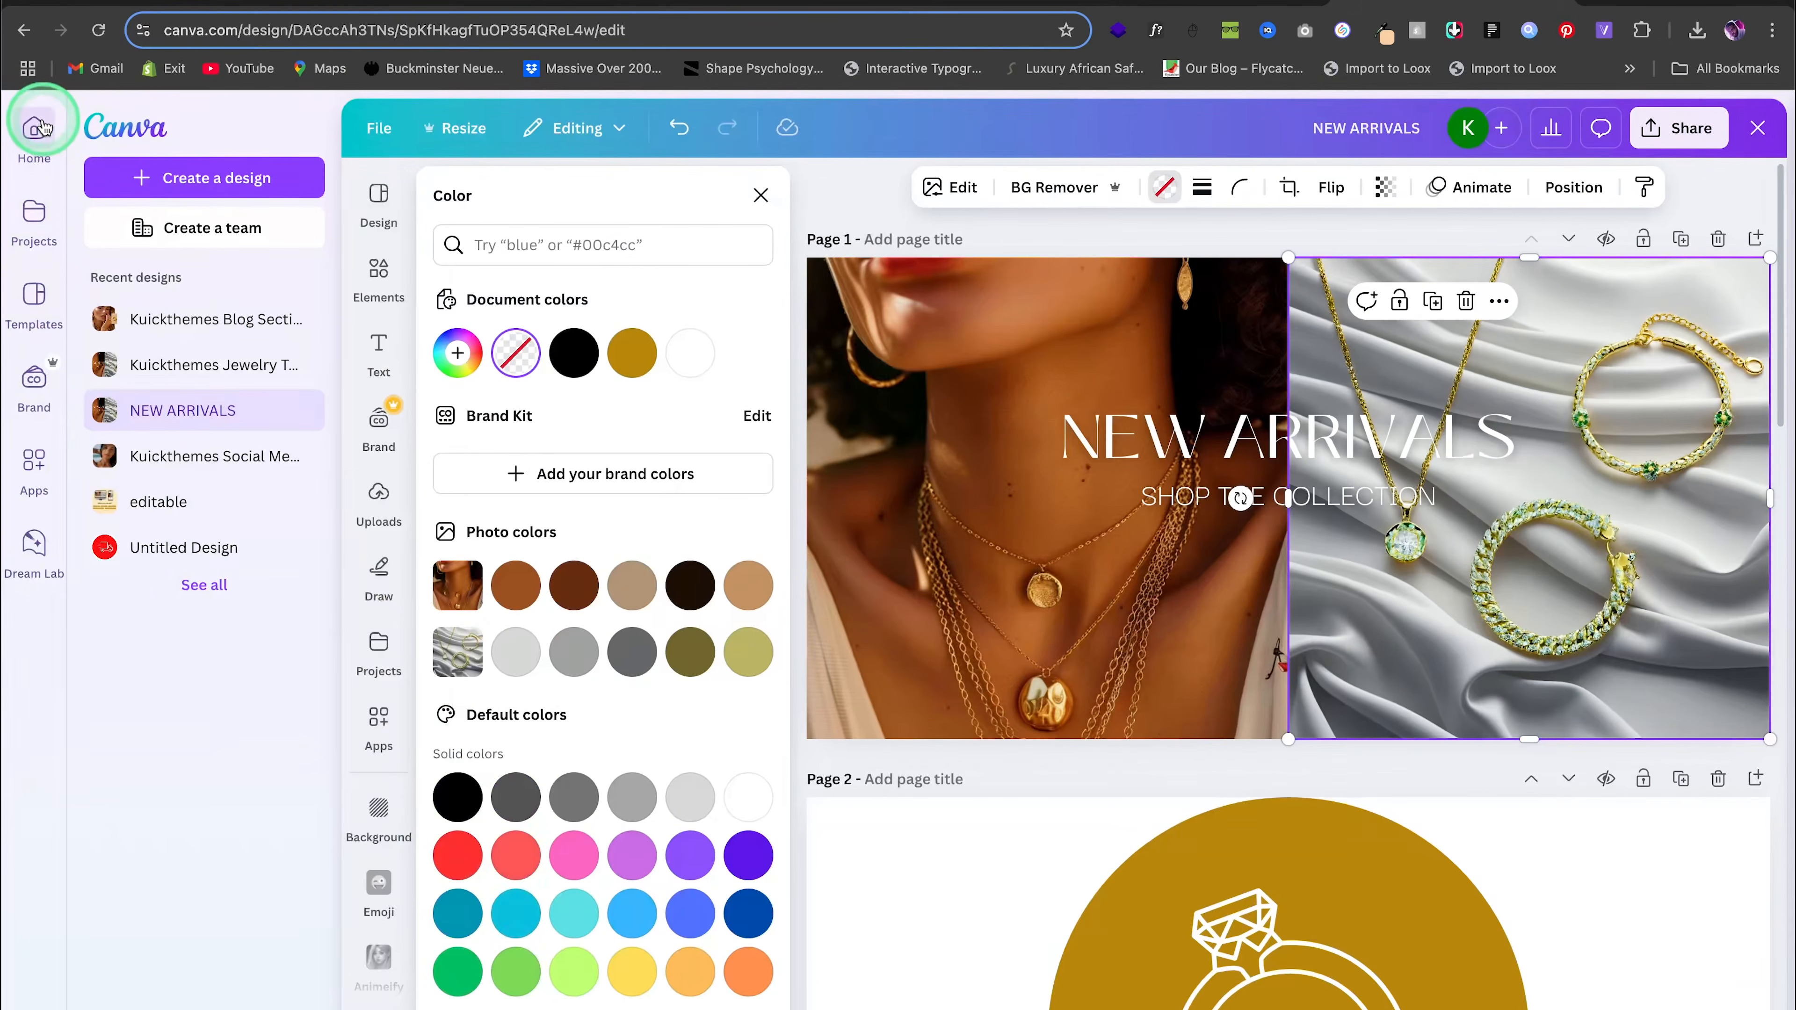
click(1758, 127)
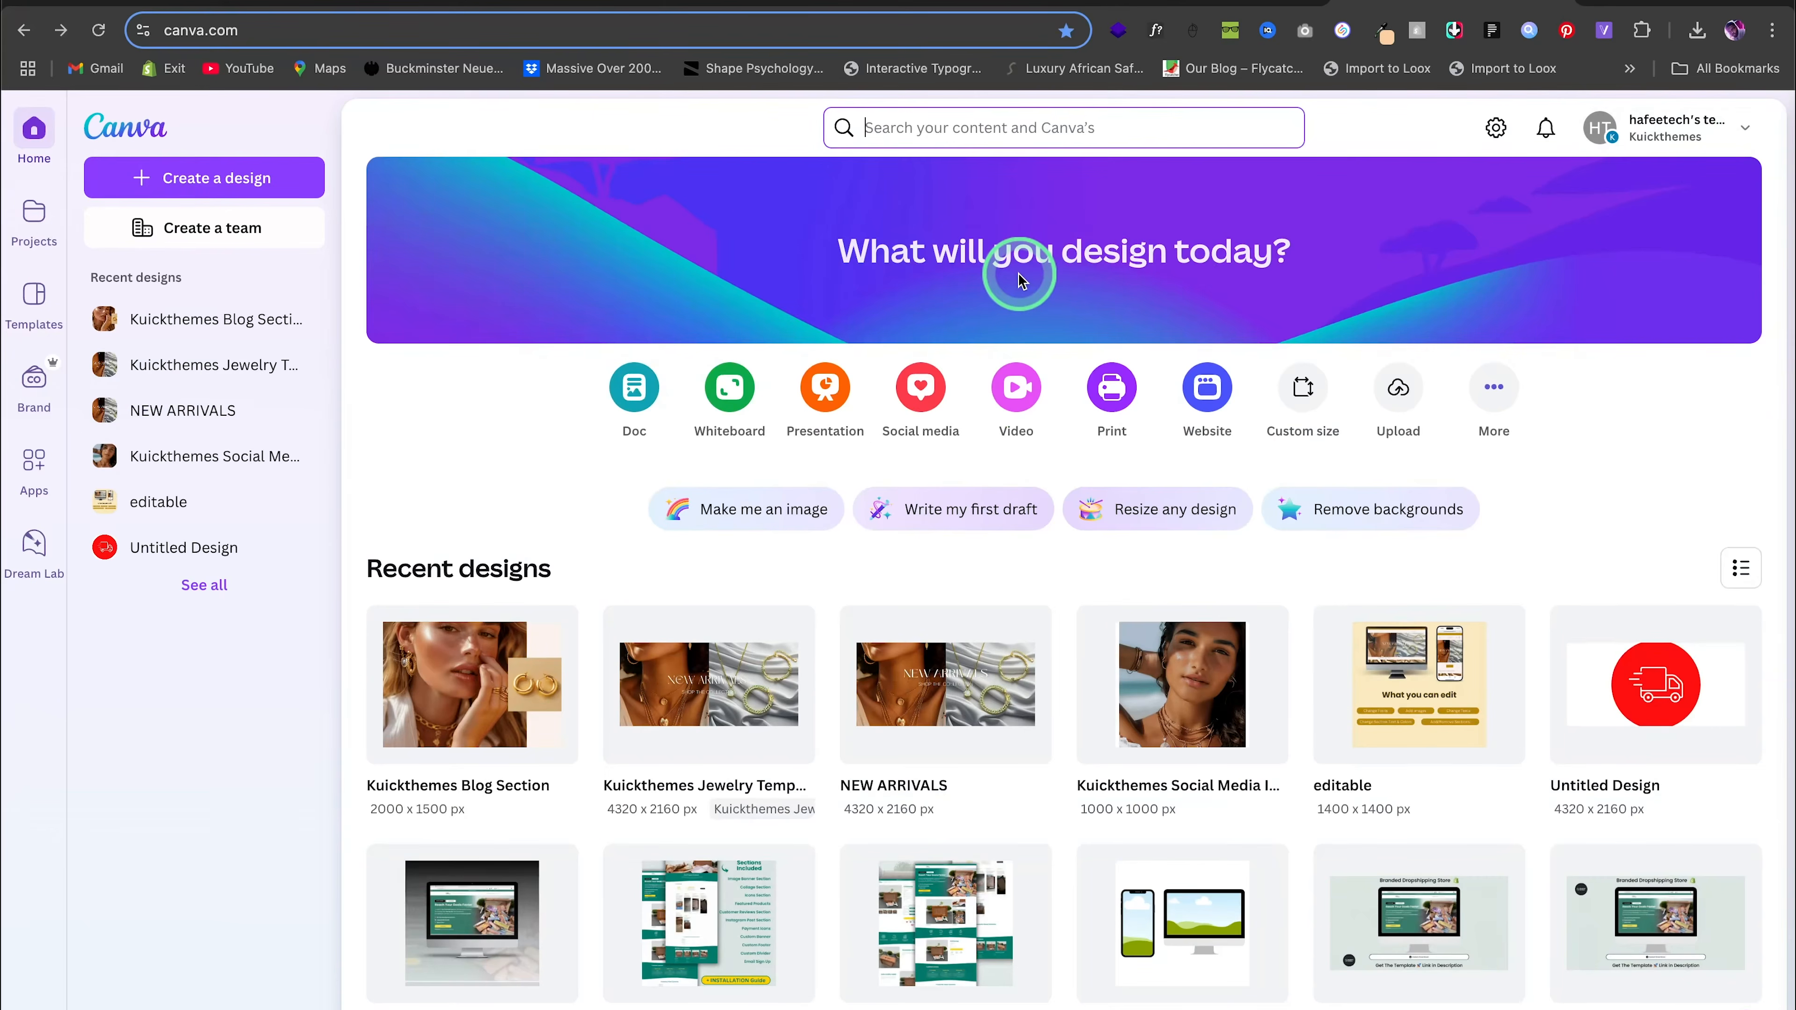
click(1305, 390)
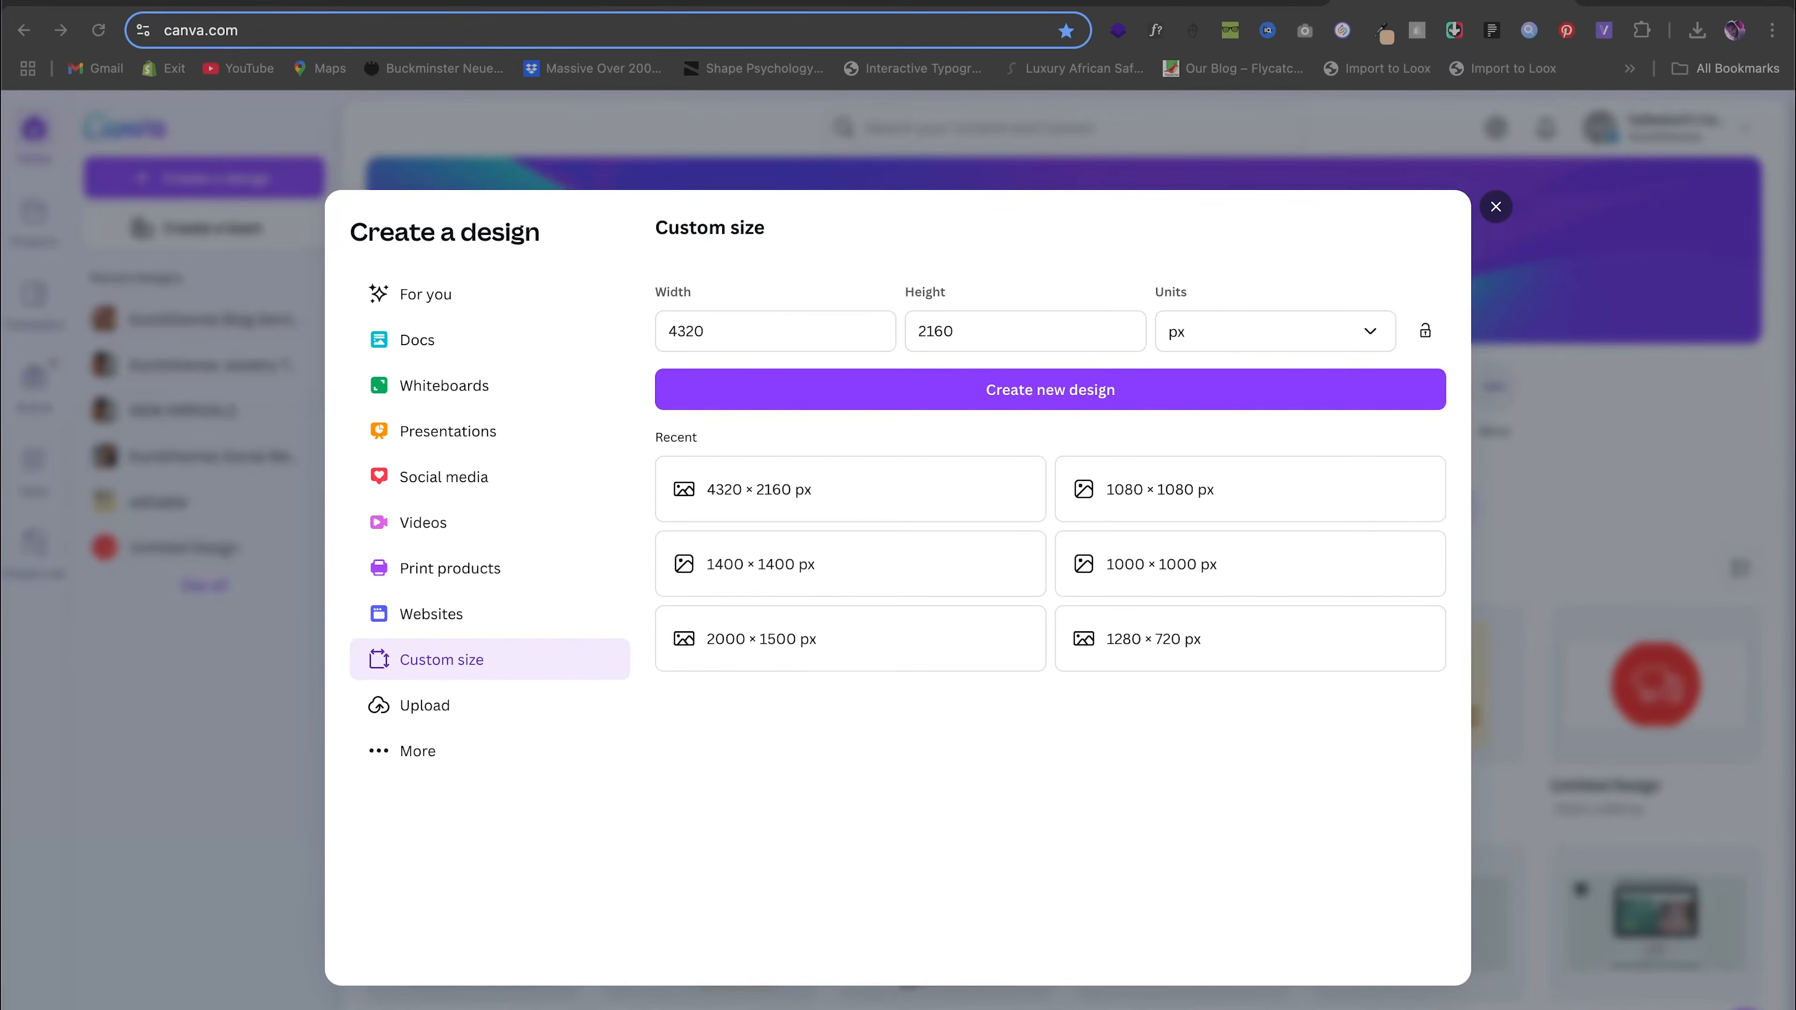
click(923, 382)
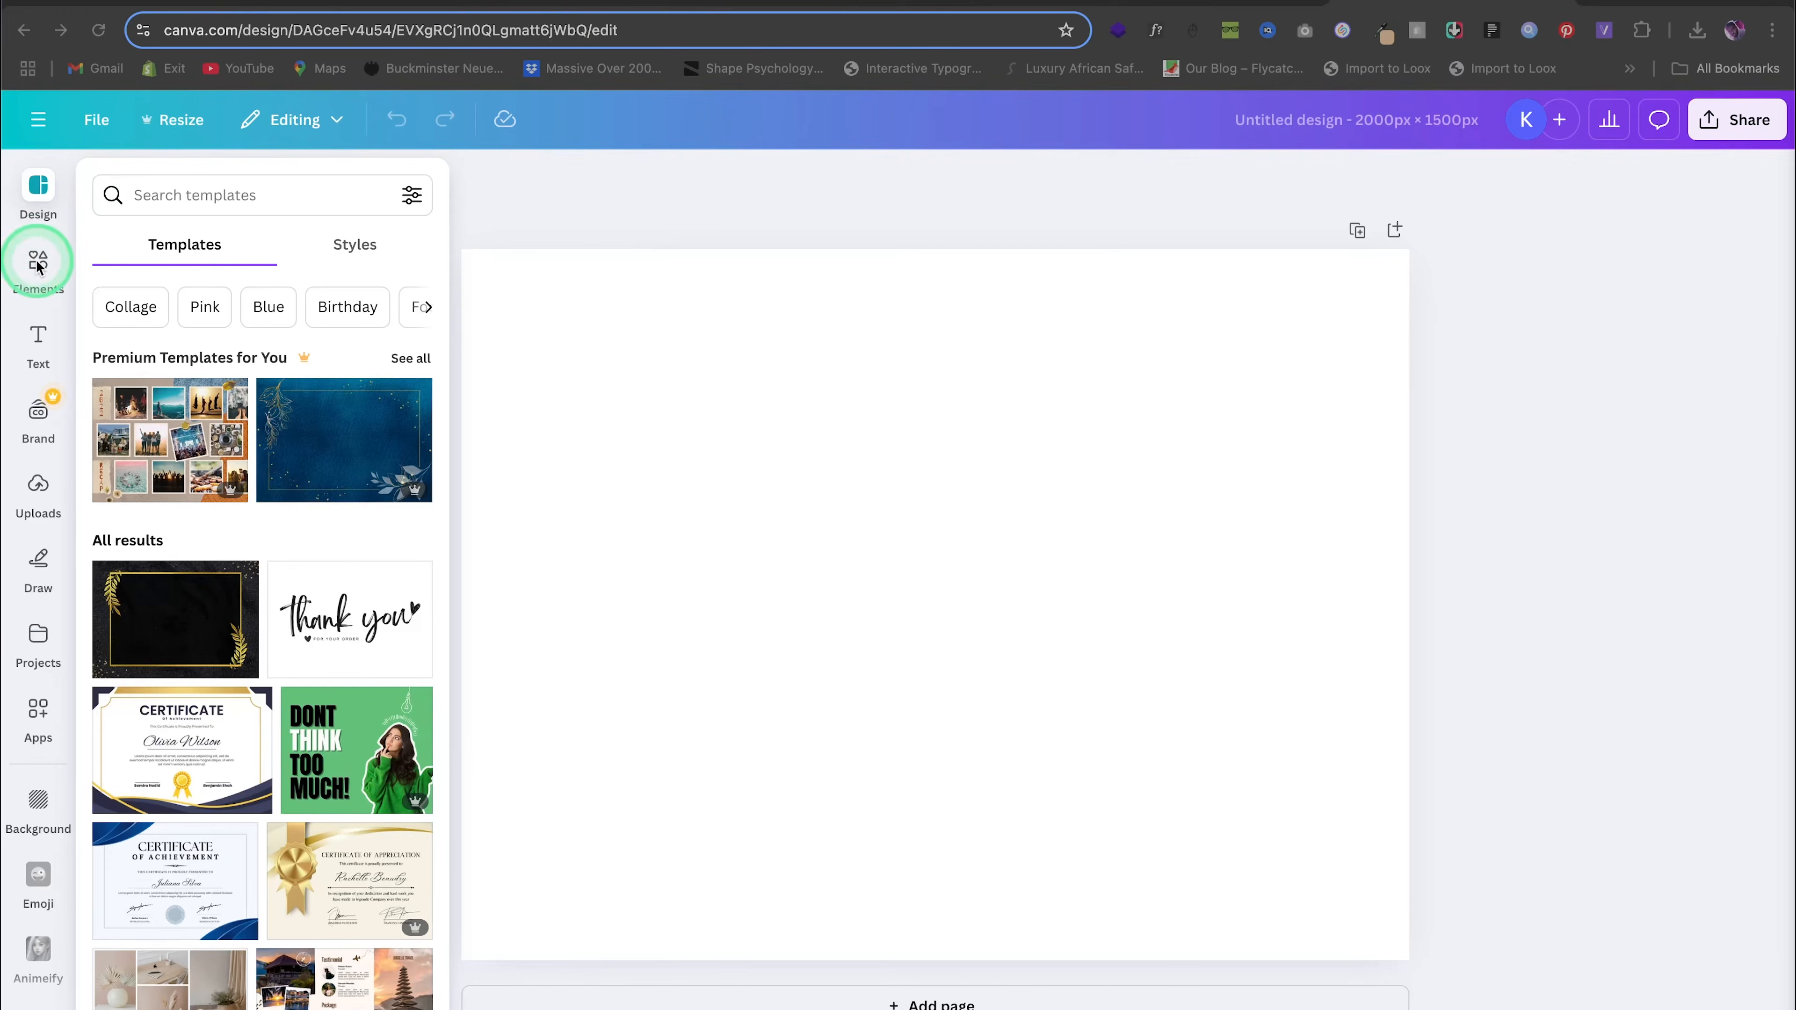
Add a square frame in the page's upper left corner and stretch it to full height and about three quarters of the width
click(39, 264)
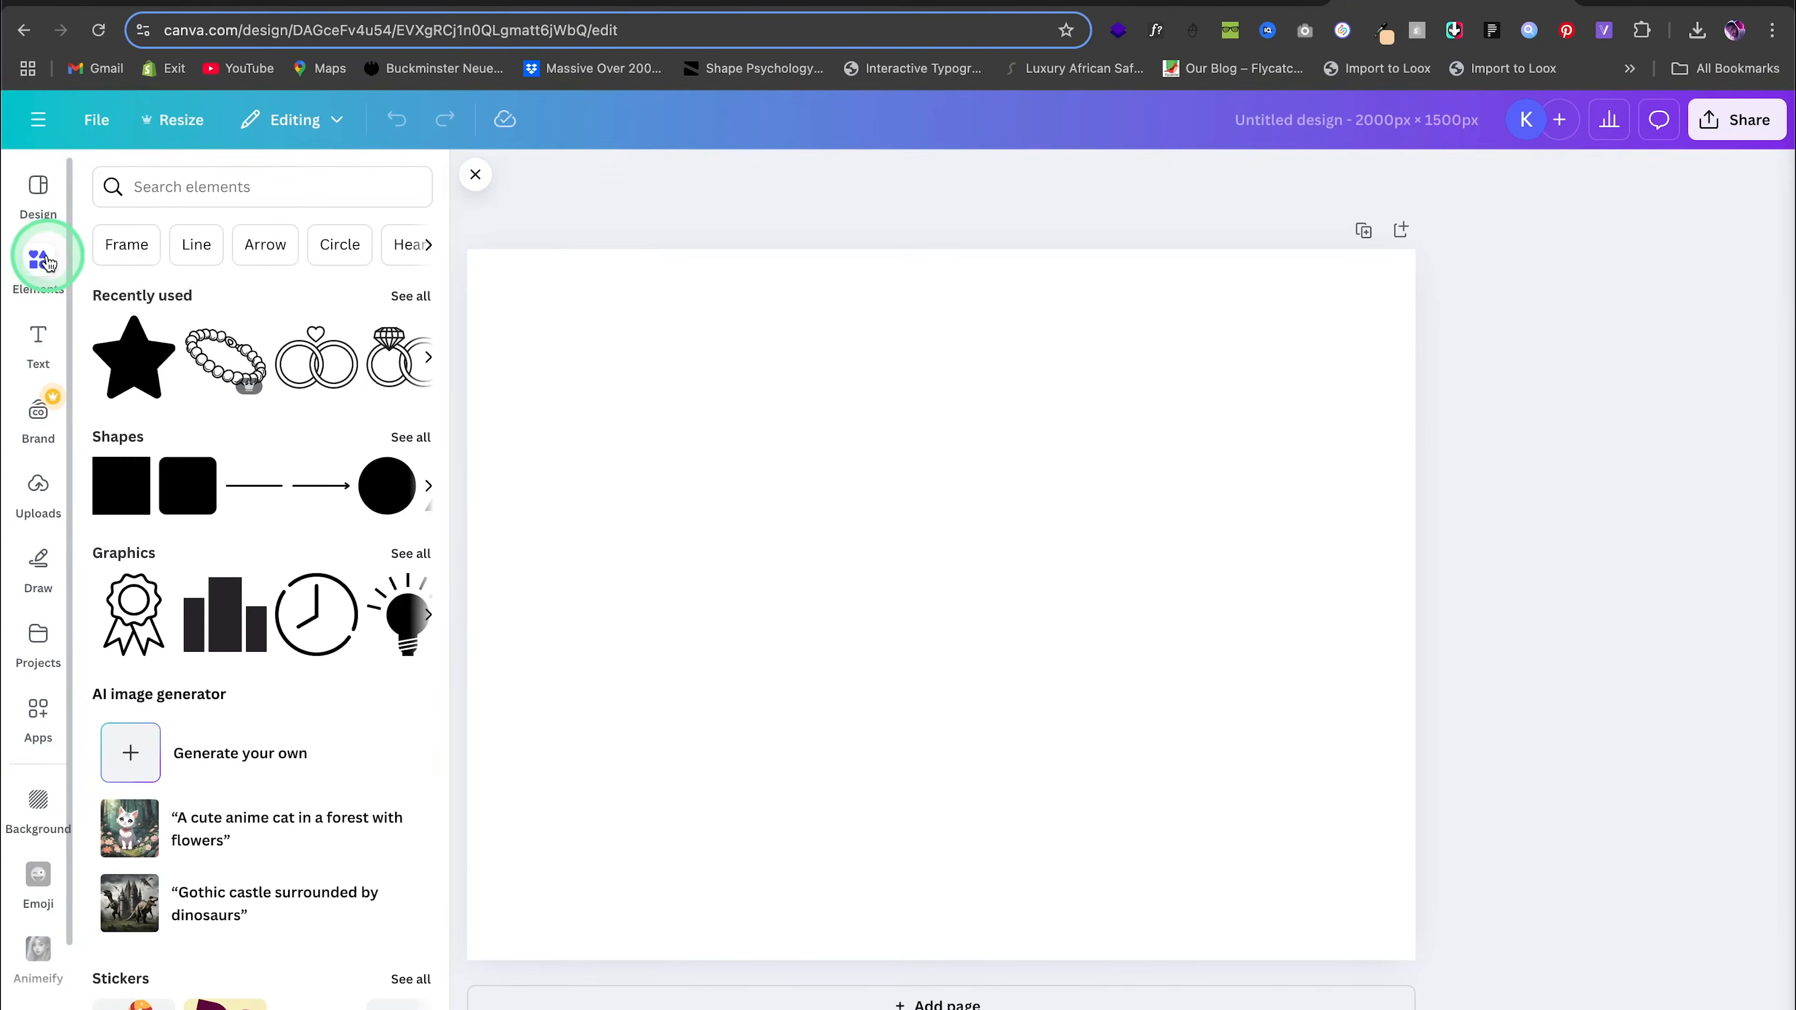
scroll(177, 488, down, 8)
scroll(179, 490, down, 14)
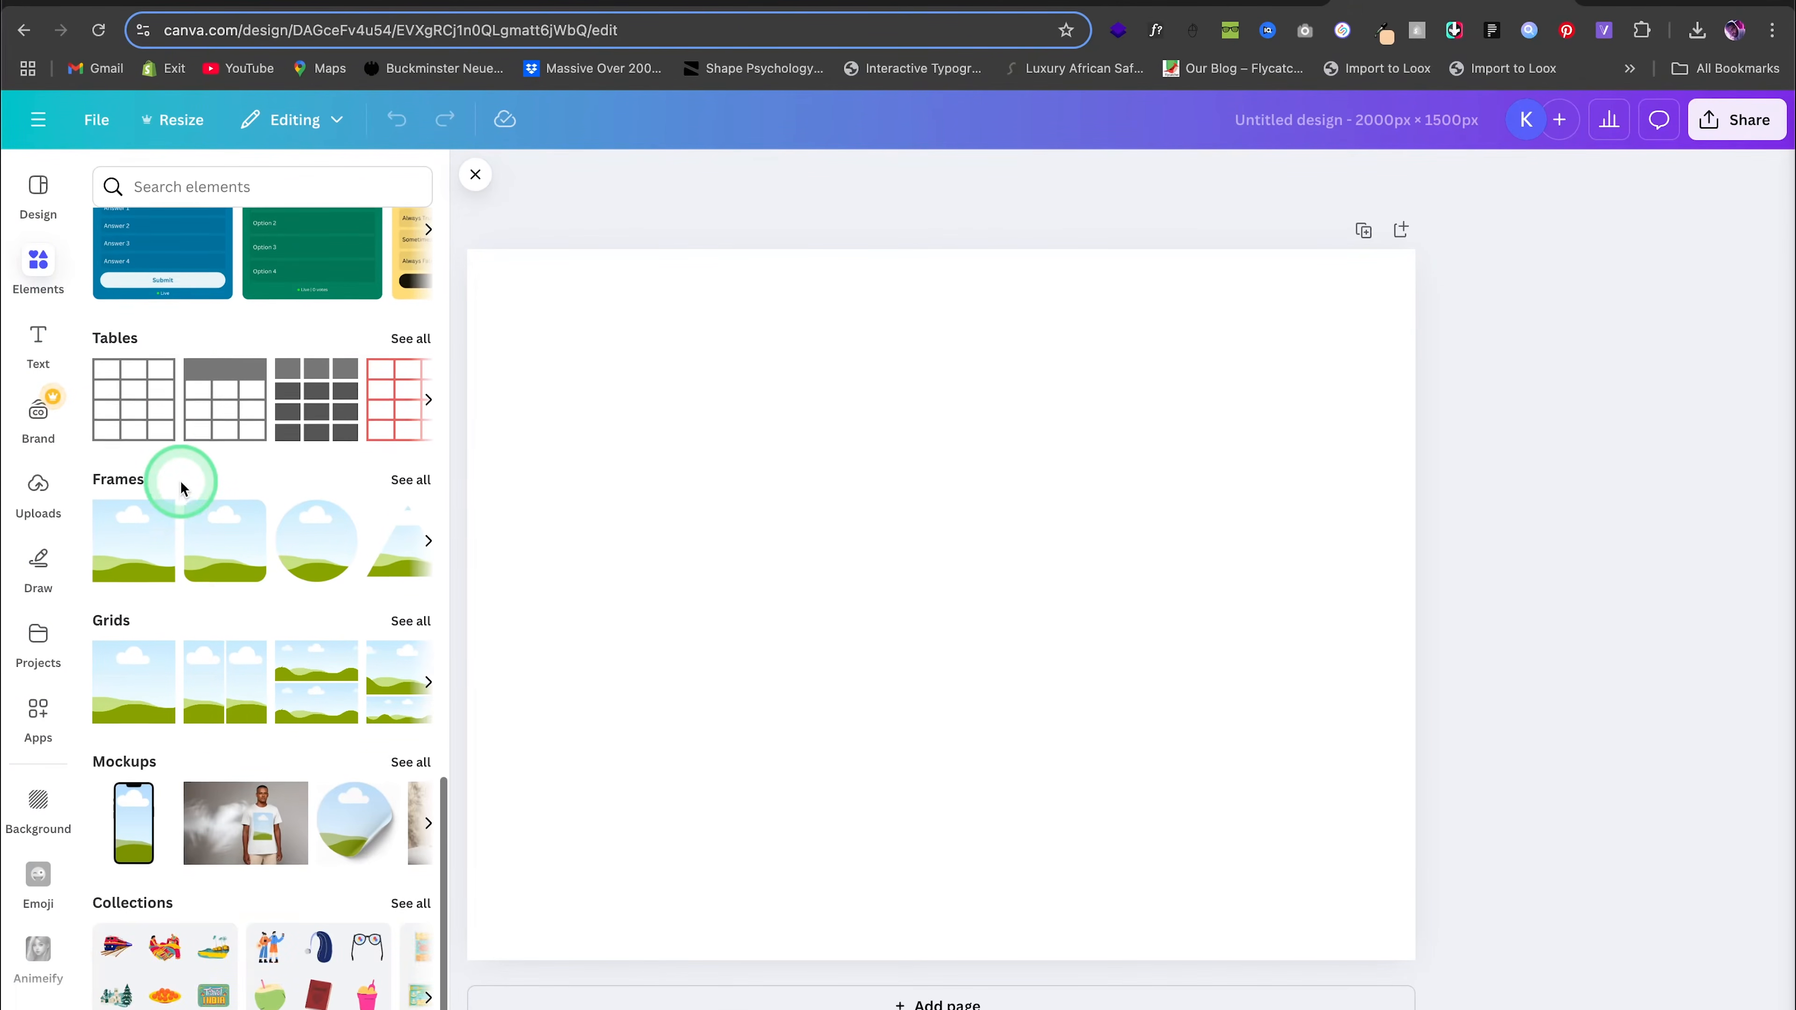
click(129, 560)
drag(958, 574, 728, 484)
drag(728, 484, 667, 405)
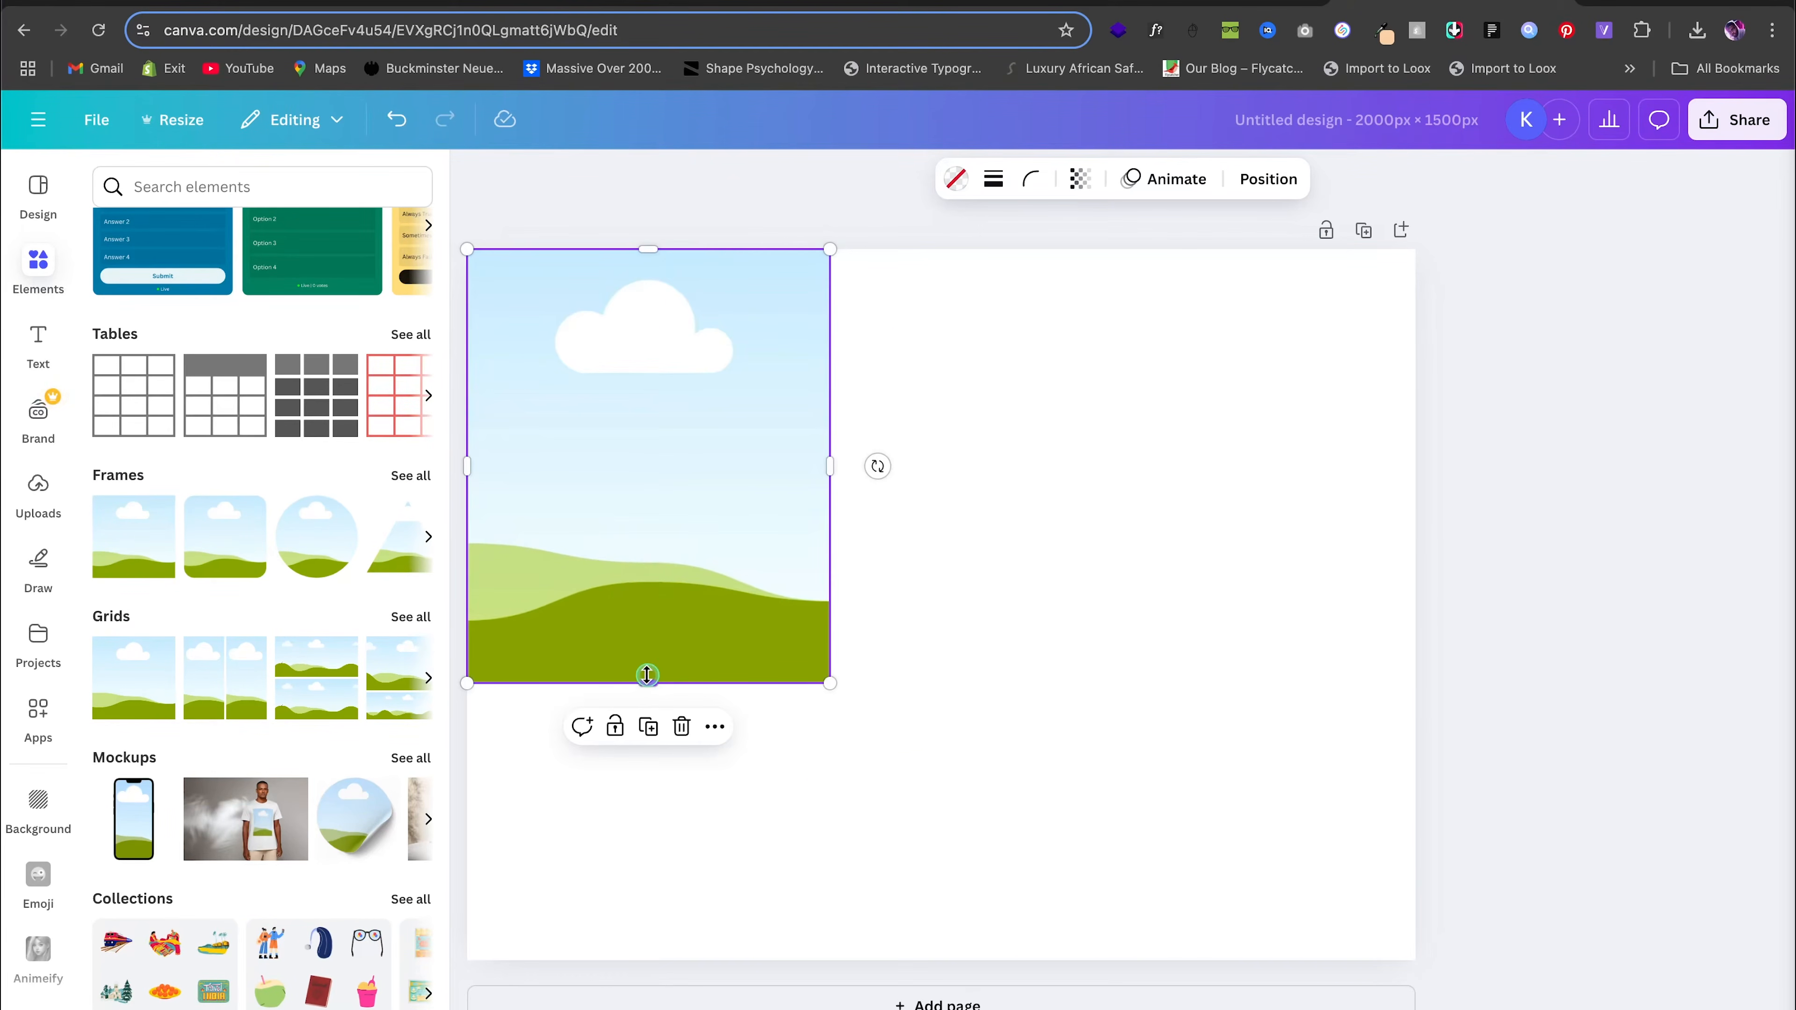
drag(647, 675, 643, 952)
drag(832, 601, 1131, 590)
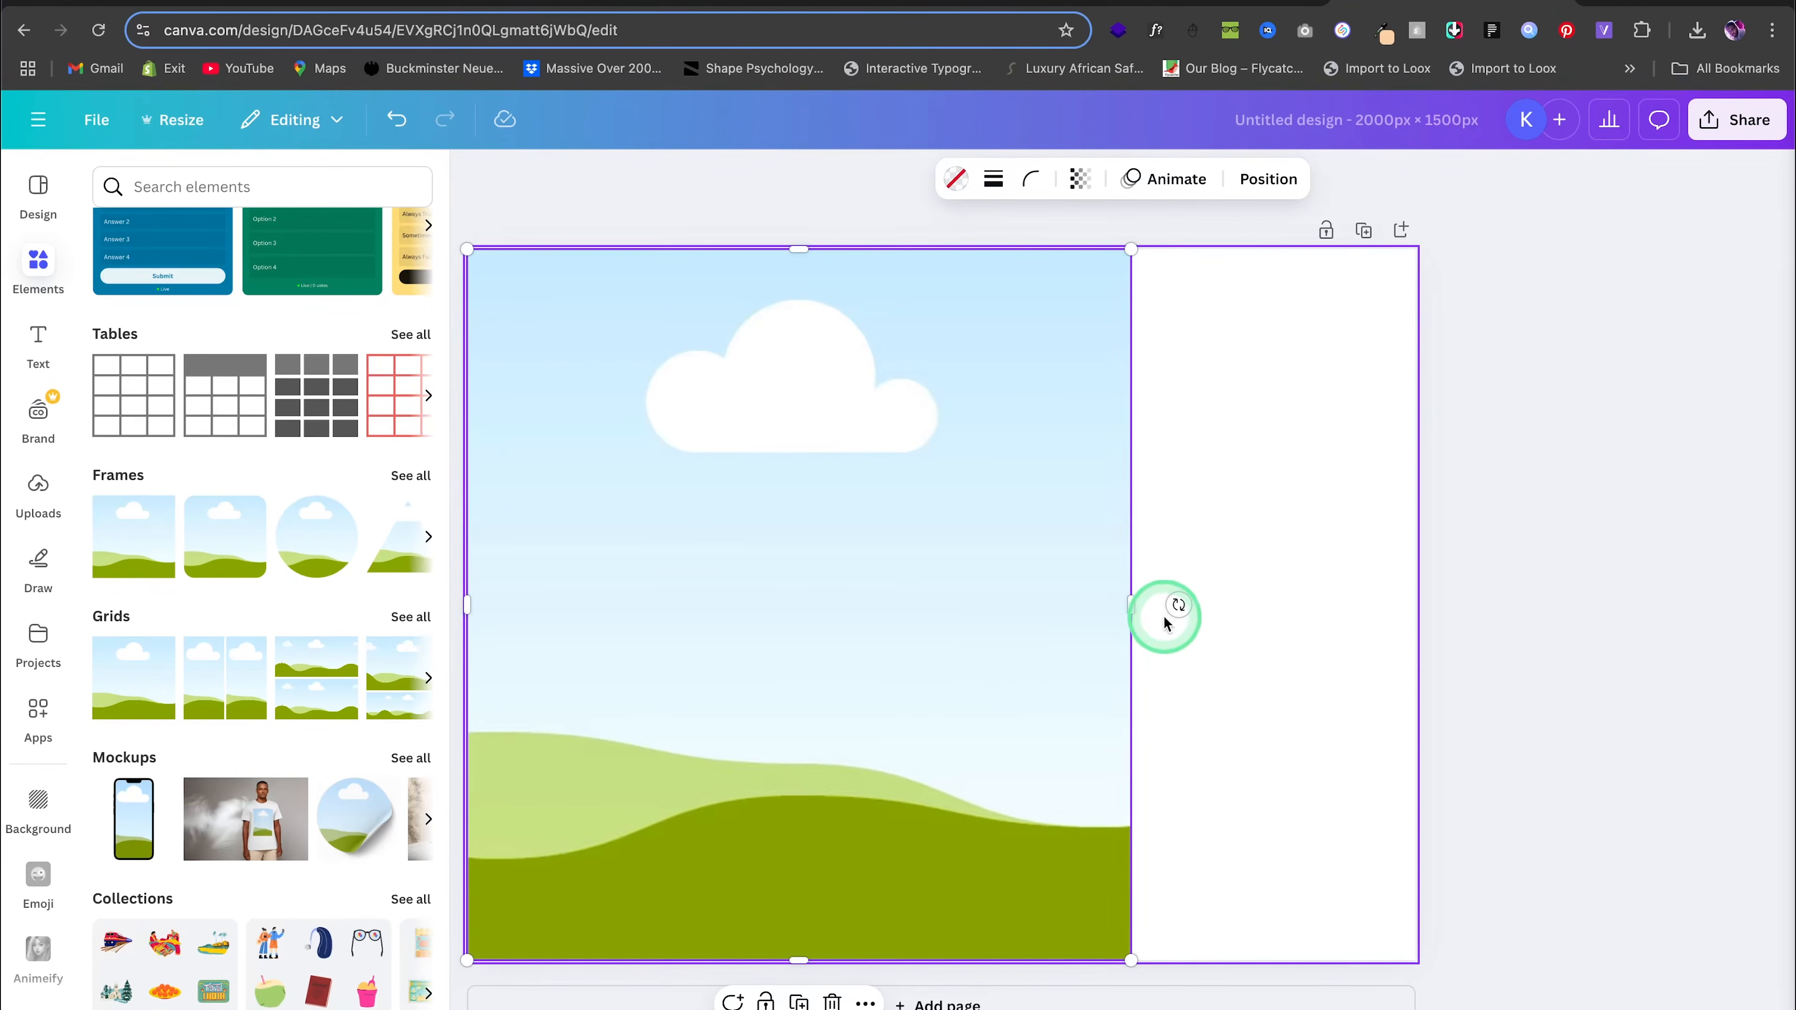
drag(1122, 612, 1190, 607)
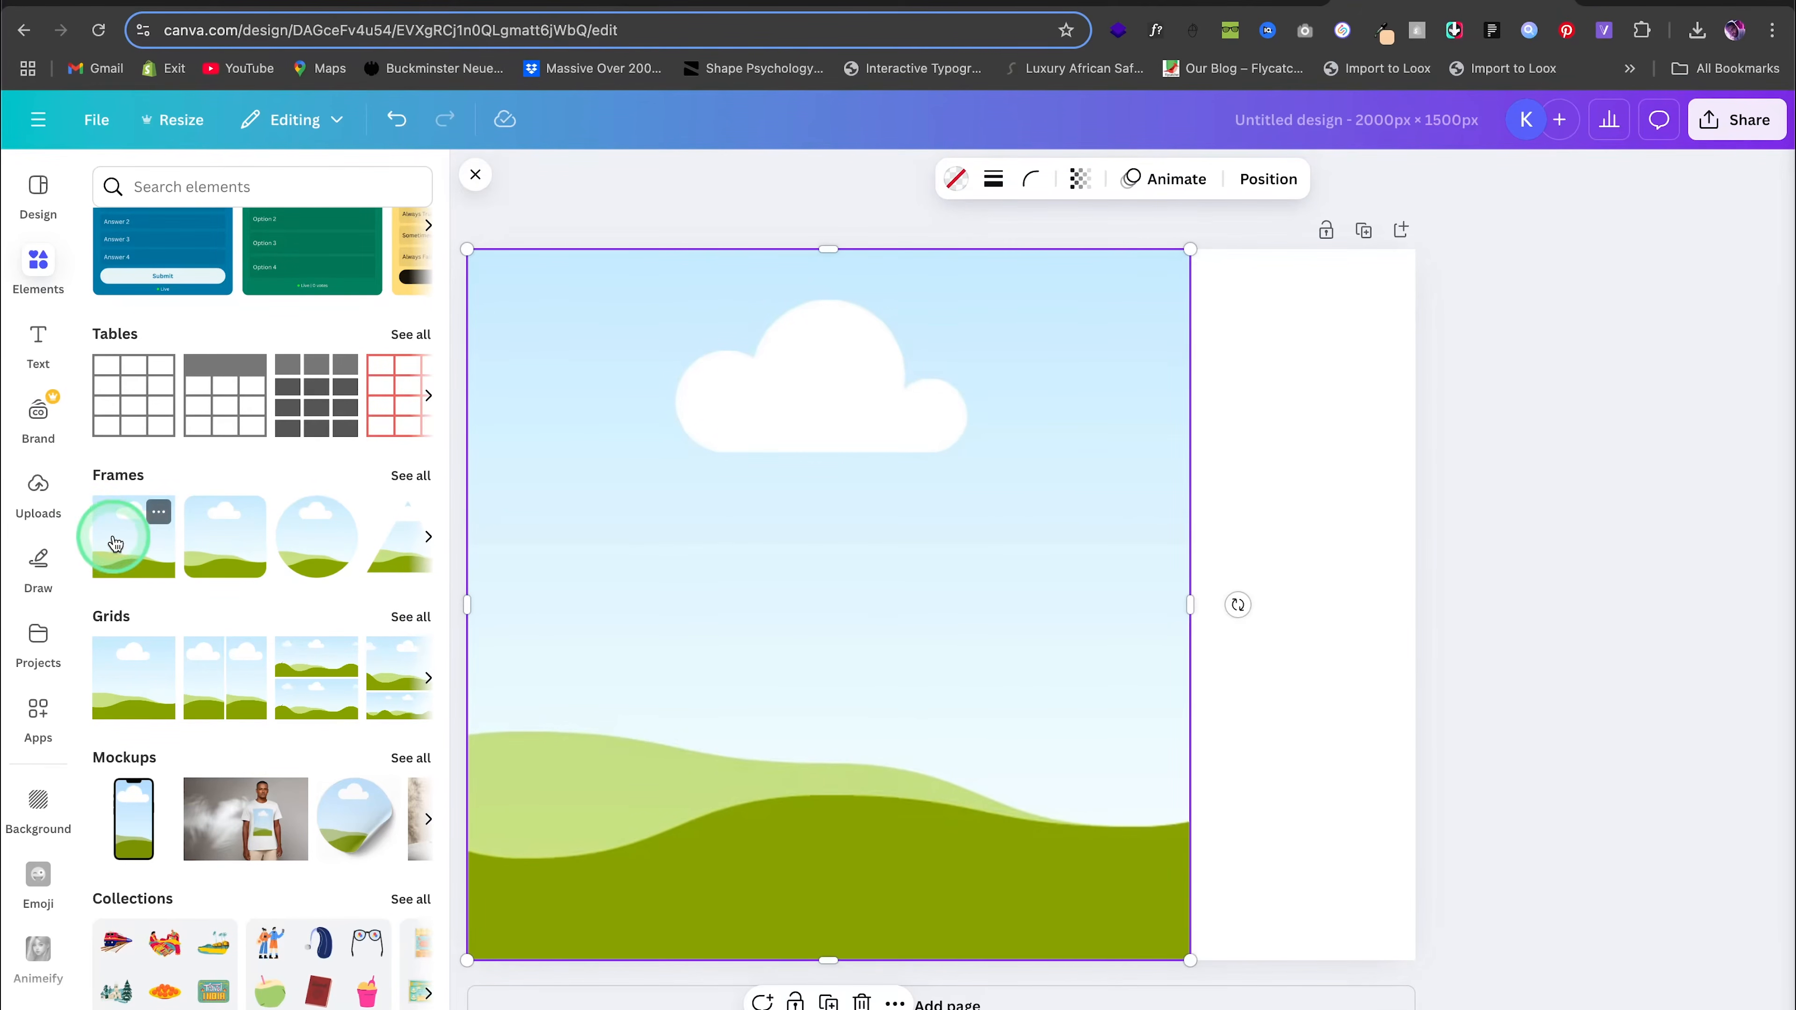
Place a second, smaller square frame against the page's right edge, overlapping the large one, and duplicate the page
click(115, 543)
drag(894, 522, 1211, 541)
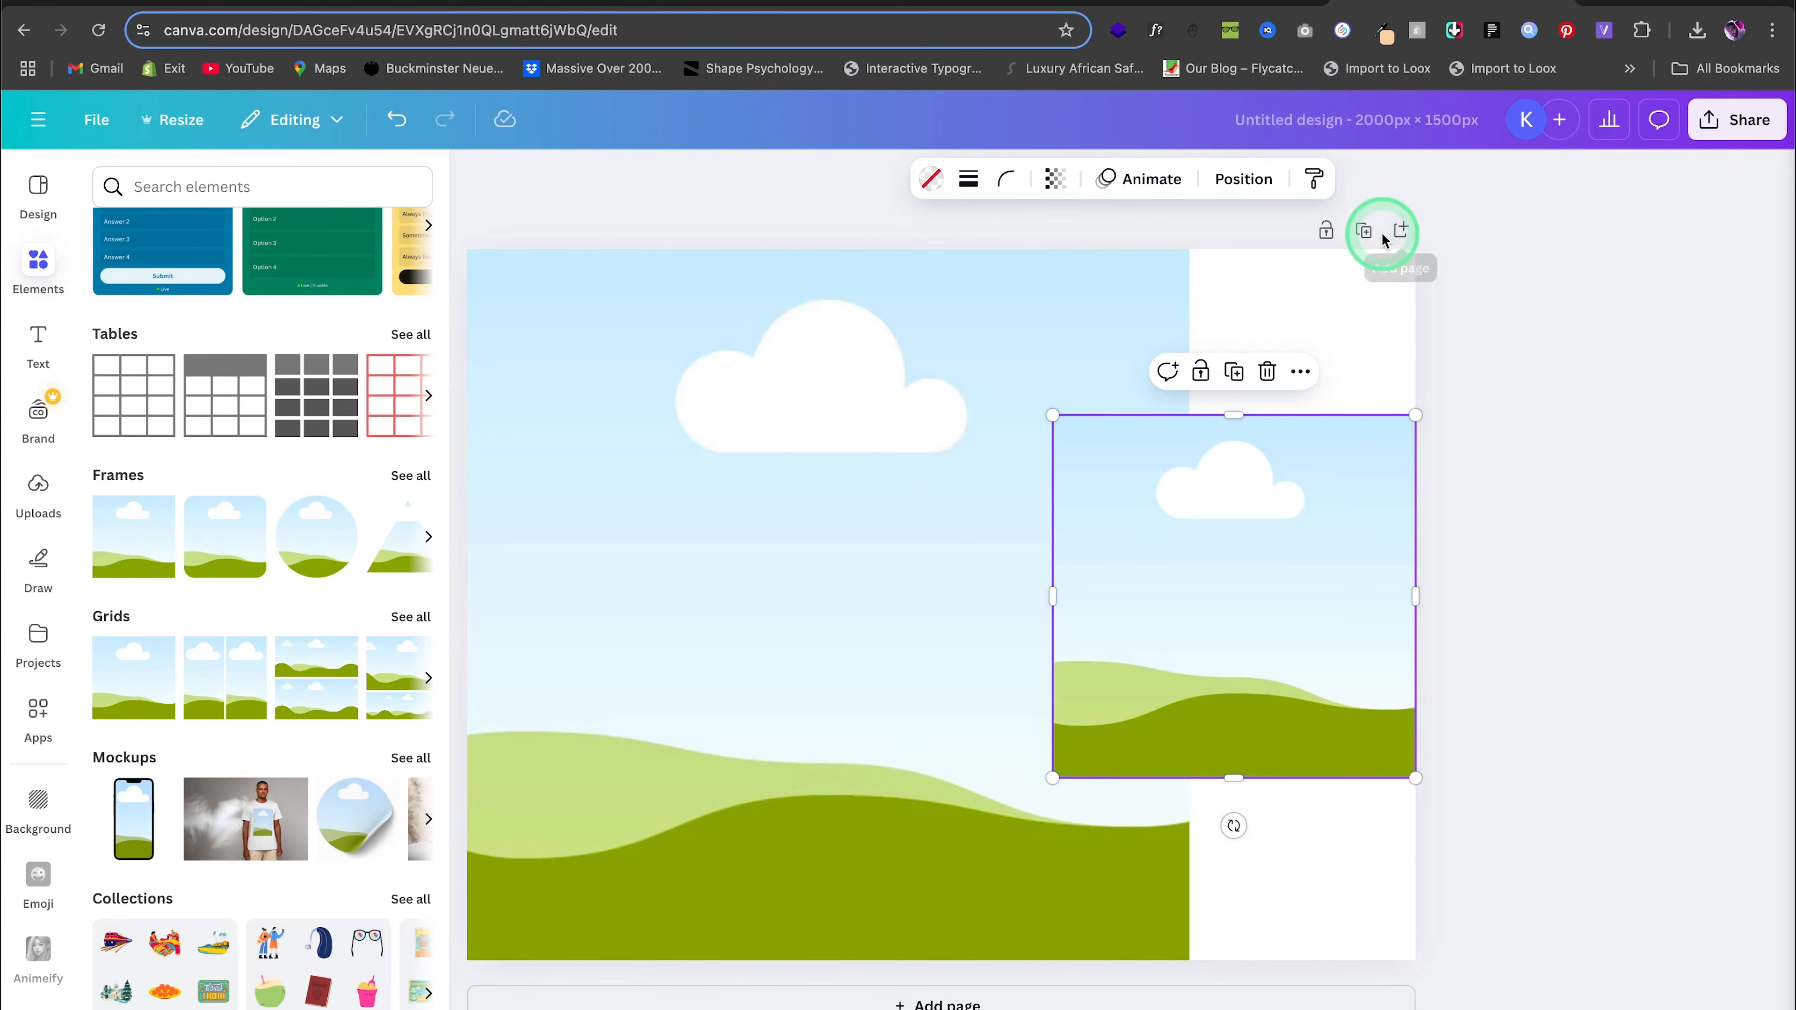
click(1365, 232)
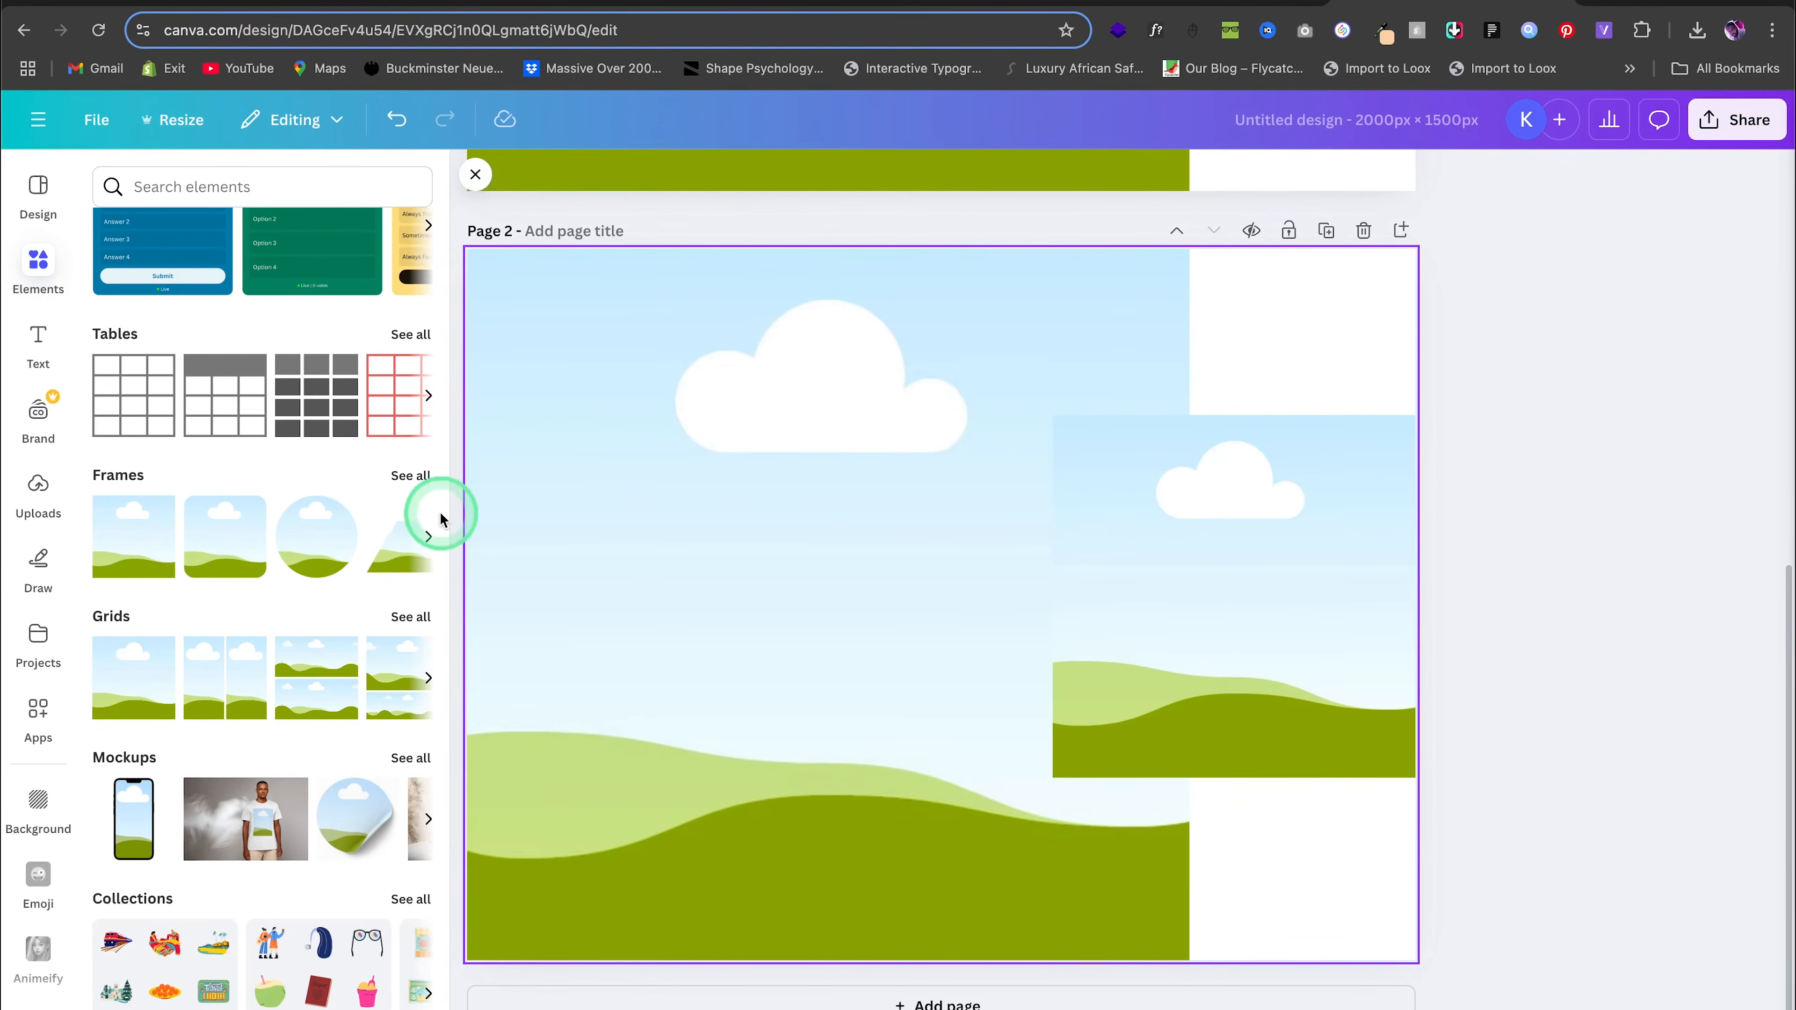
Mirror the layout on page 2 by moving the large frame to the right edge and the small overlapping frame to the left edge
drag(1294, 514, 810, 525)
click(930, 349)
drag(930, 349, 1149, 345)
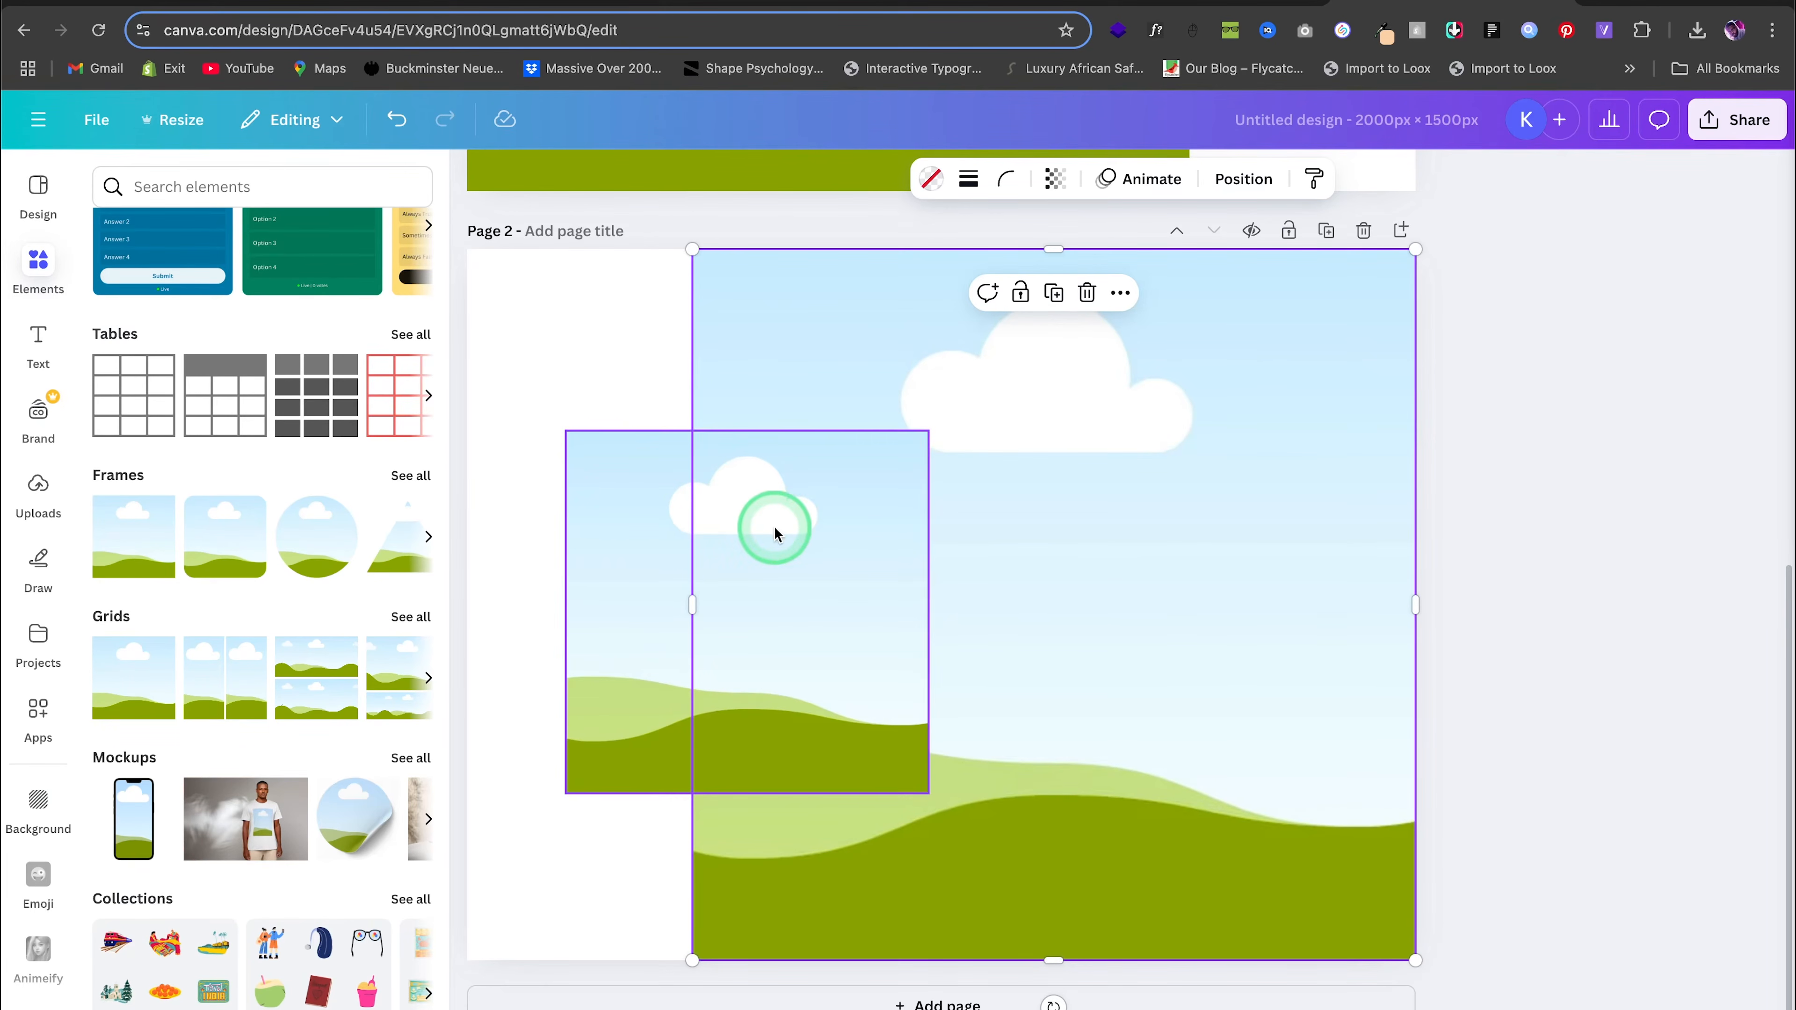
drag(774, 529, 712, 528)
key(ctrl+z)
drag(825, 521, 726, 524)
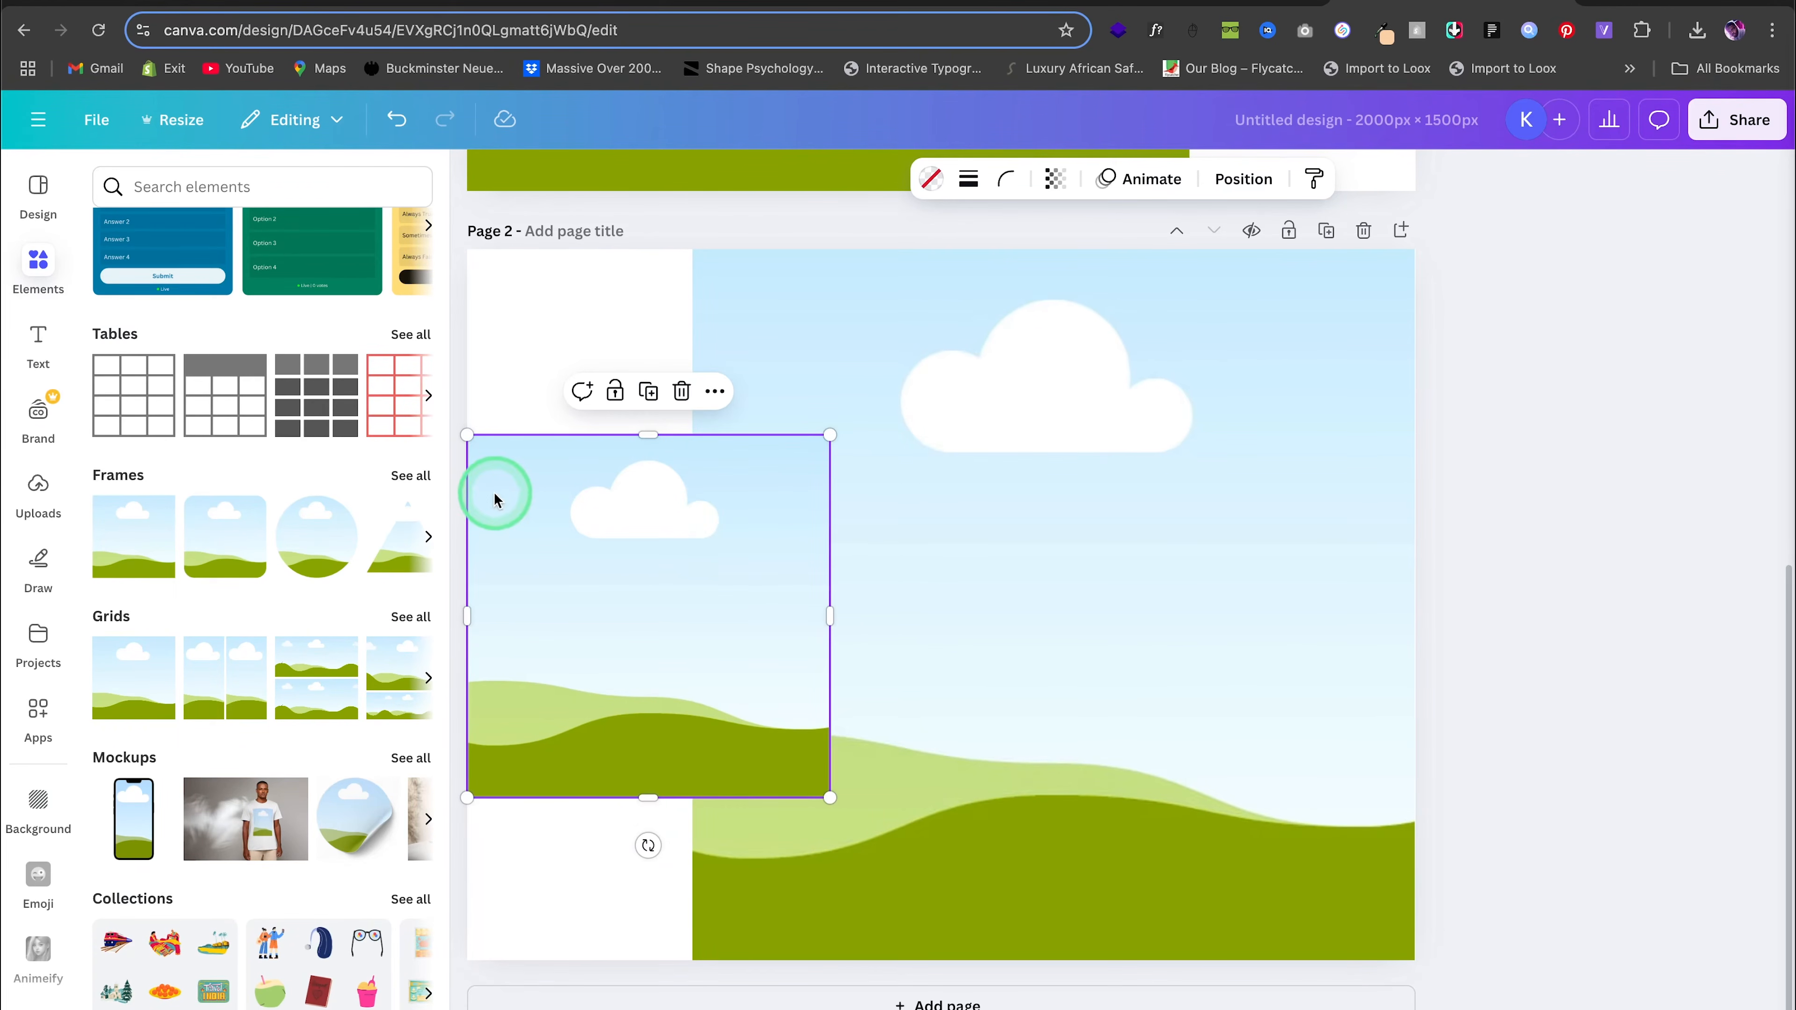
click(561, 326)
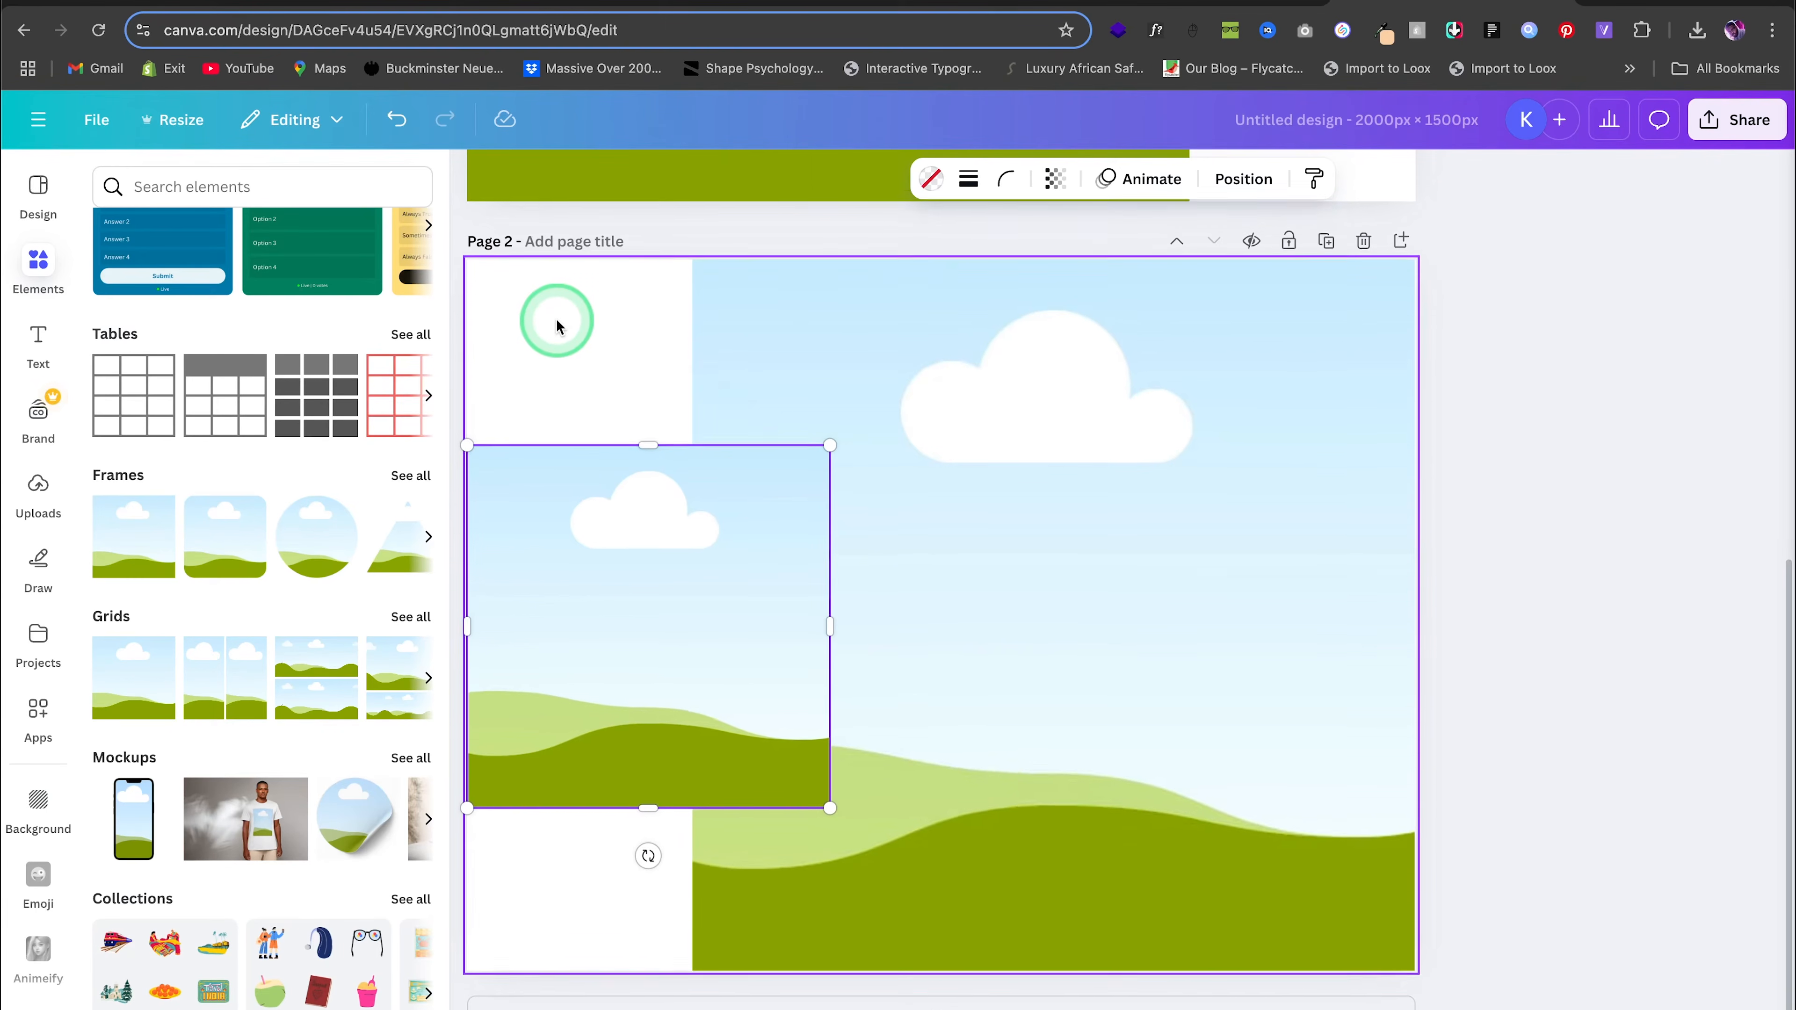
Set the background color of page 1 to #FCF3EE
scroll(558, 324, up, 10)
click(1257, 240)
click(1294, 309)
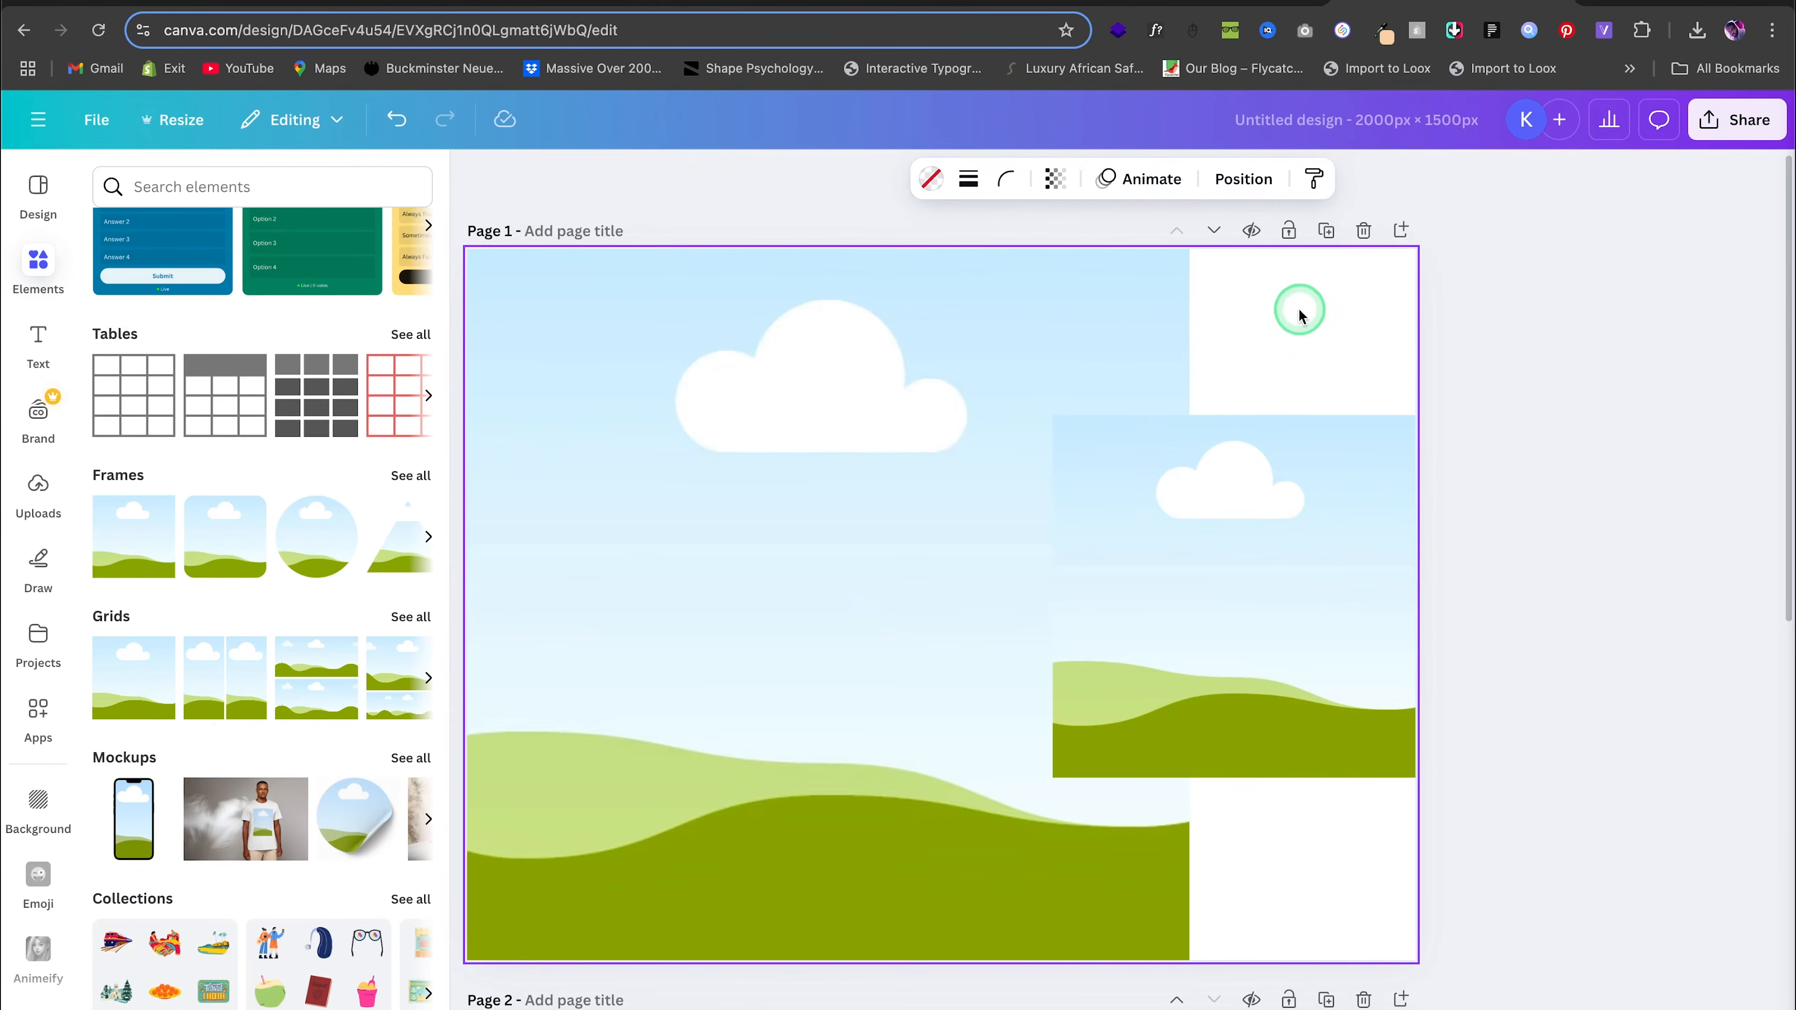
click(966, 177)
click(178, 351)
click(181, 346)
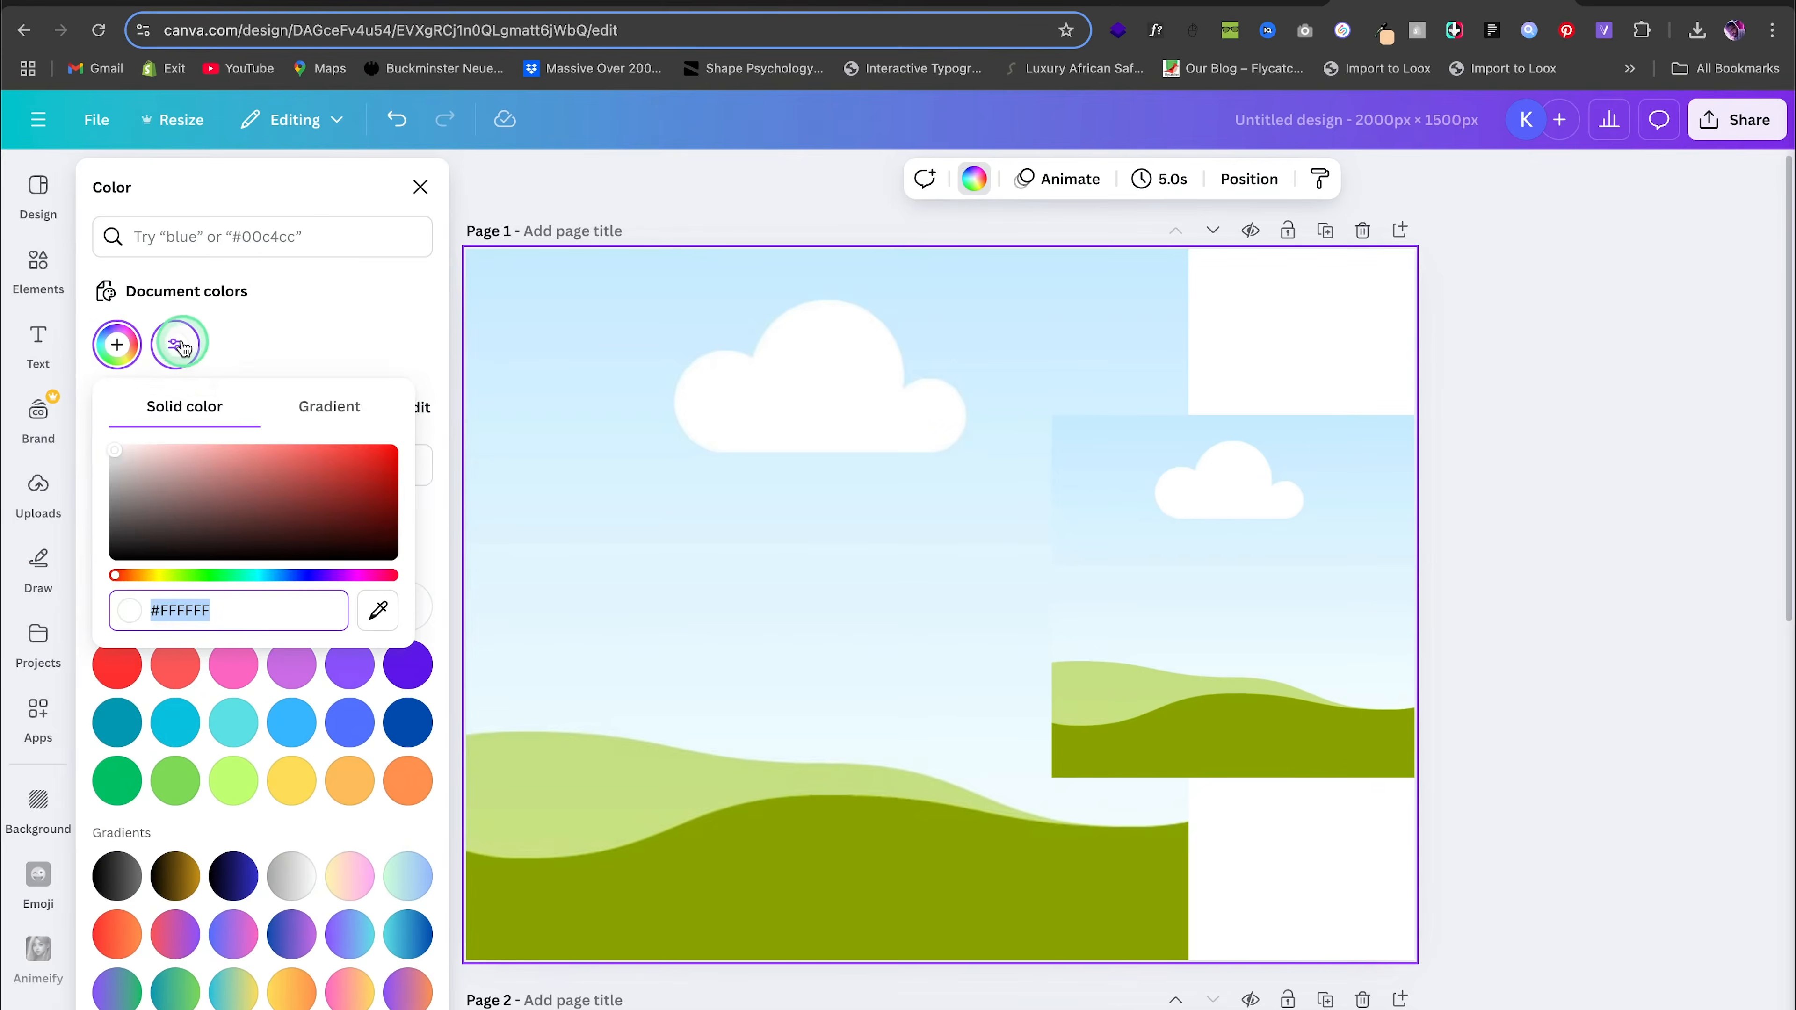
text(#FCF3EE)
click(1095, 735)
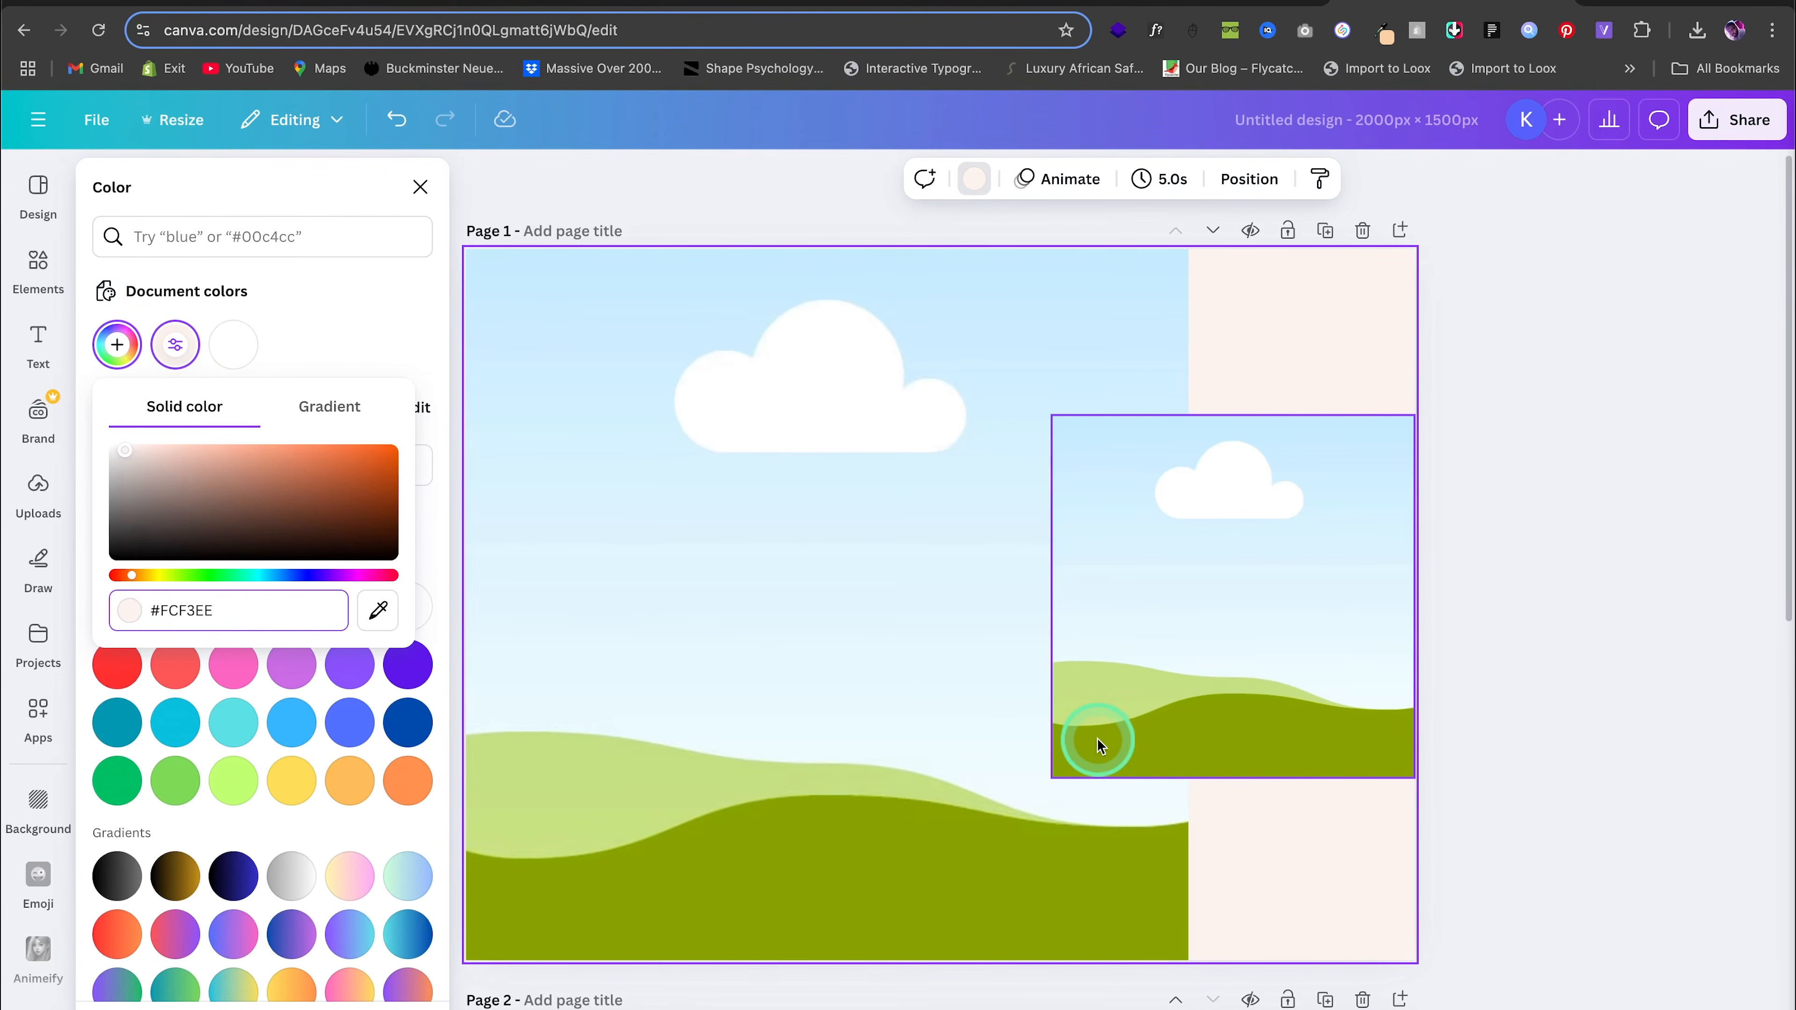
Apply the #FCF3EE document color to the background of page 2
scroll(1095, 735, down, 8)
click(587, 432)
click(177, 354)
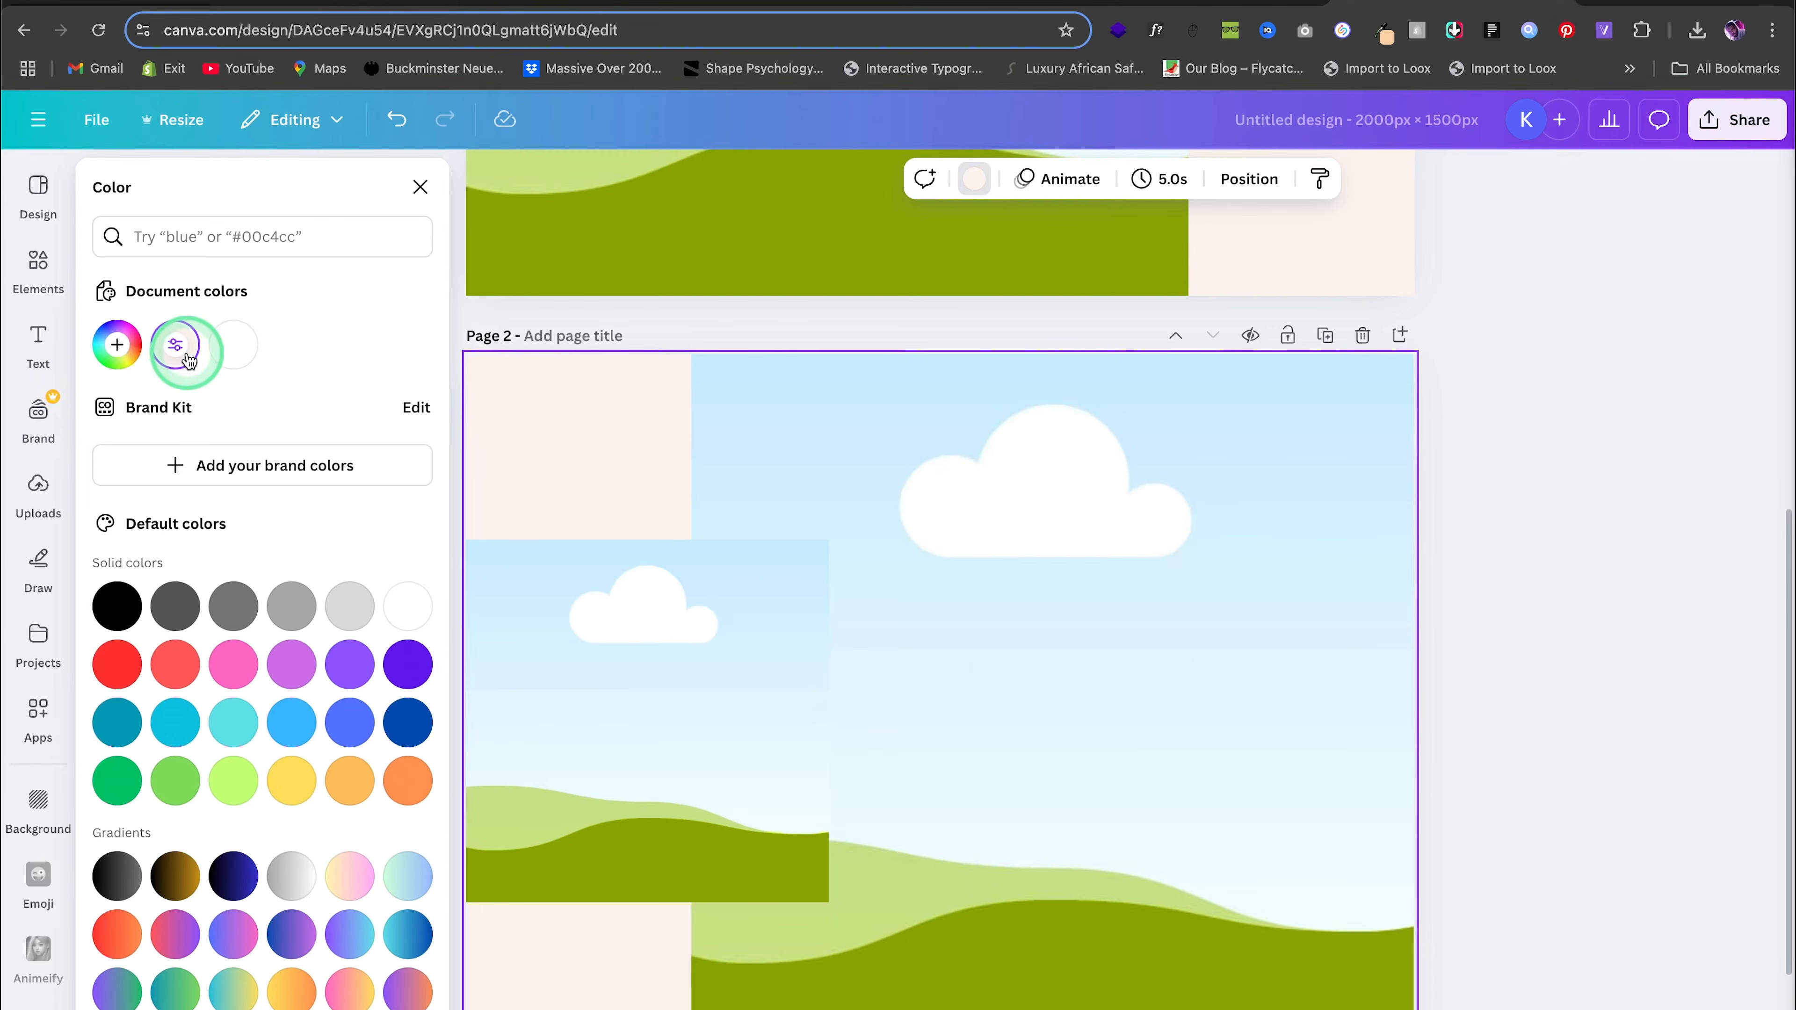
click(175, 348)
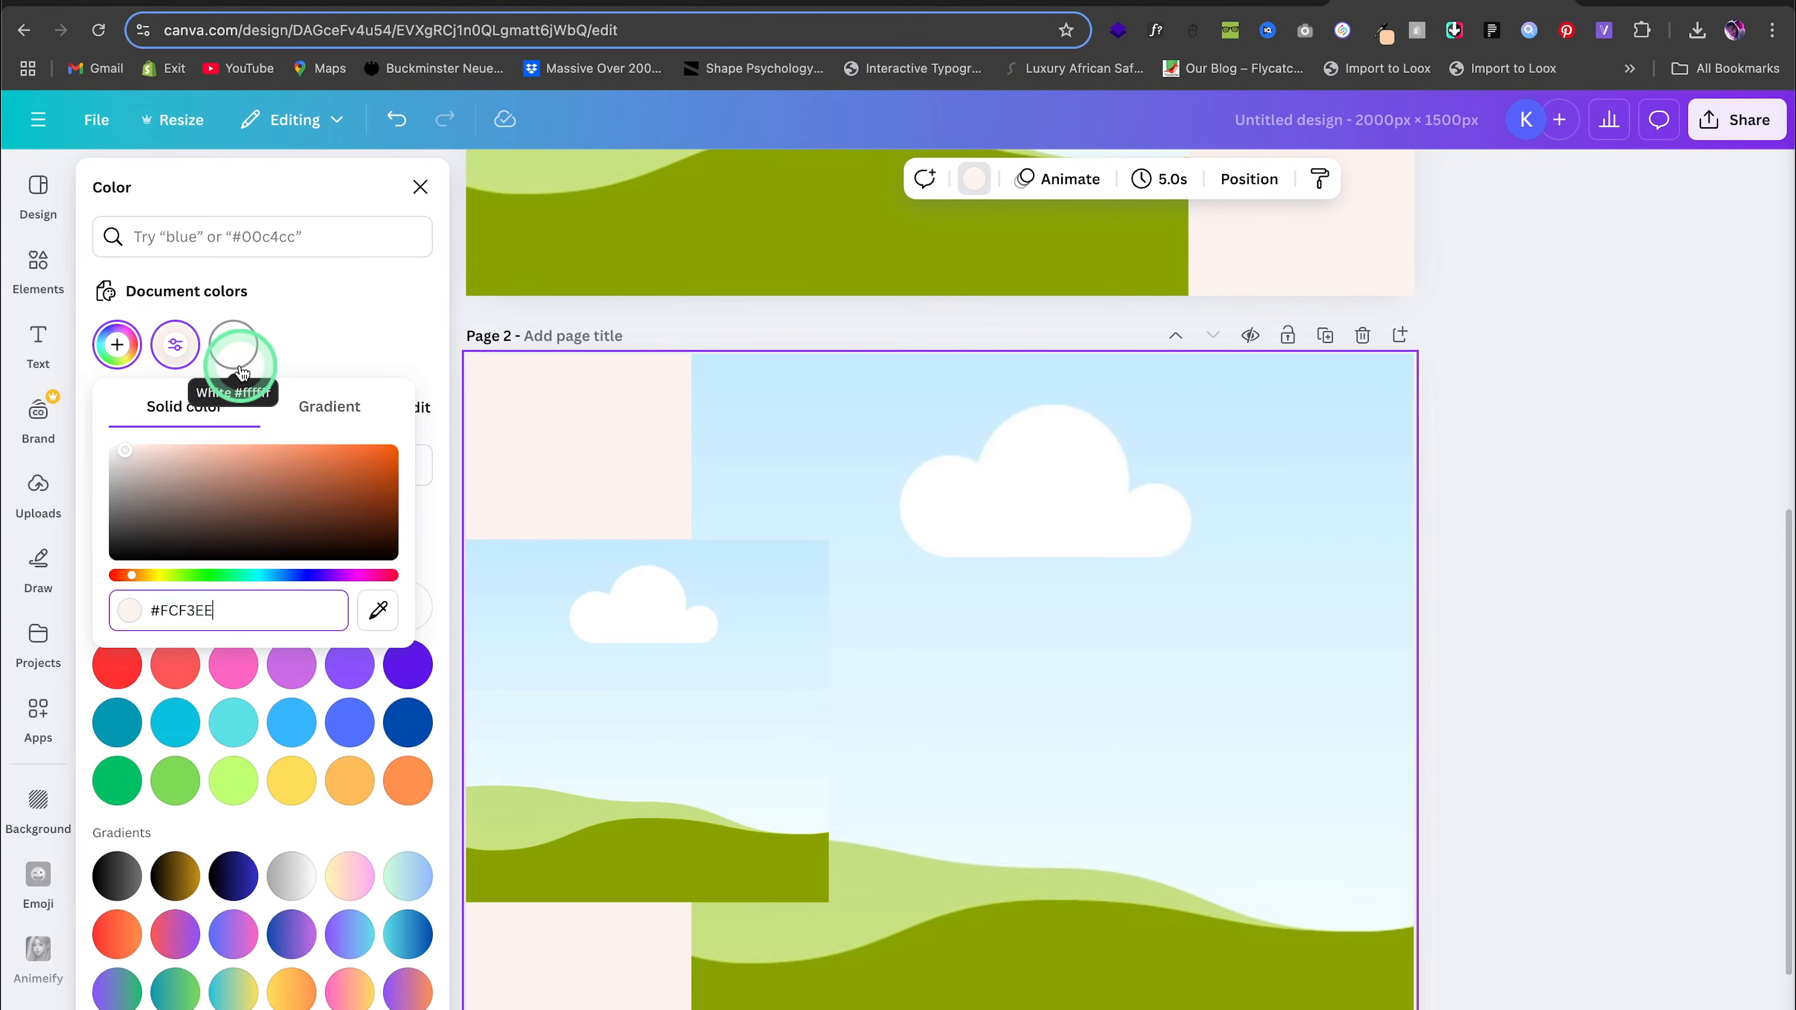
click(381, 323)
Fill page 1's large frame with the uploaded photo of the woman in gold jewelry and its small frame with the gold hoop earrings
scroll(981, 471, up, 3)
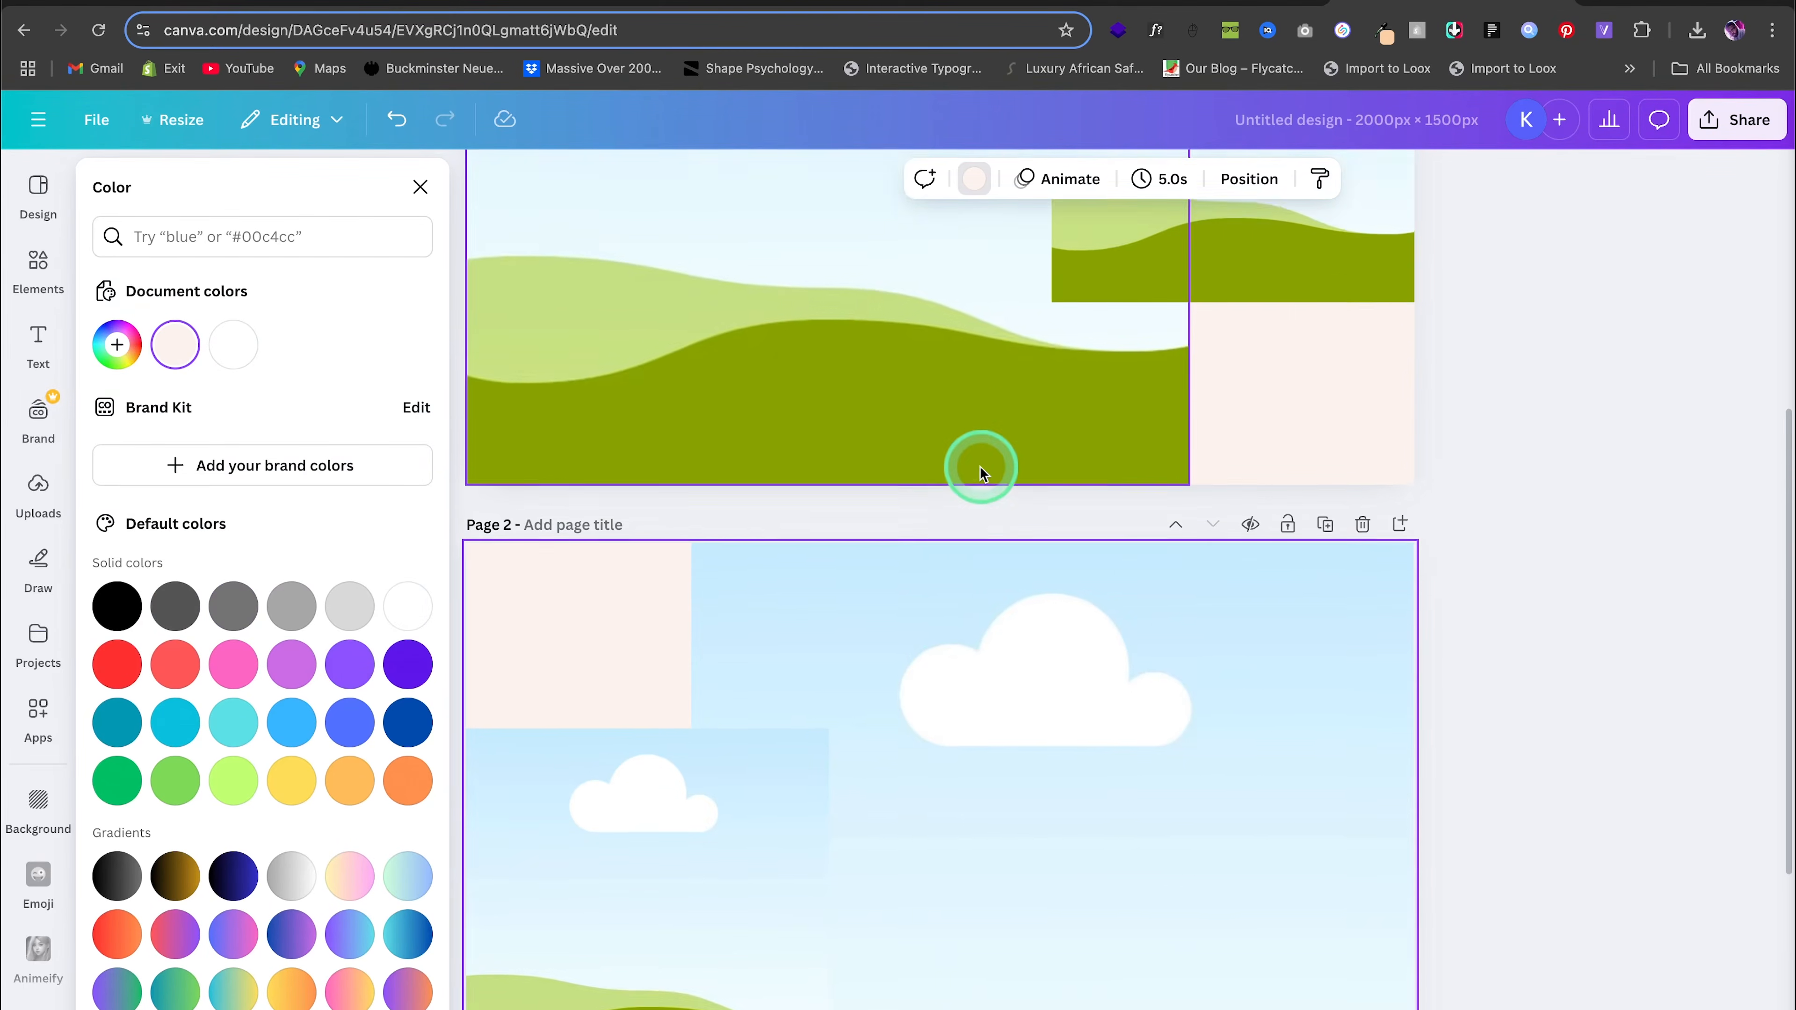
scroll(981, 470, up, 7)
scroll(987, 454, down, 4)
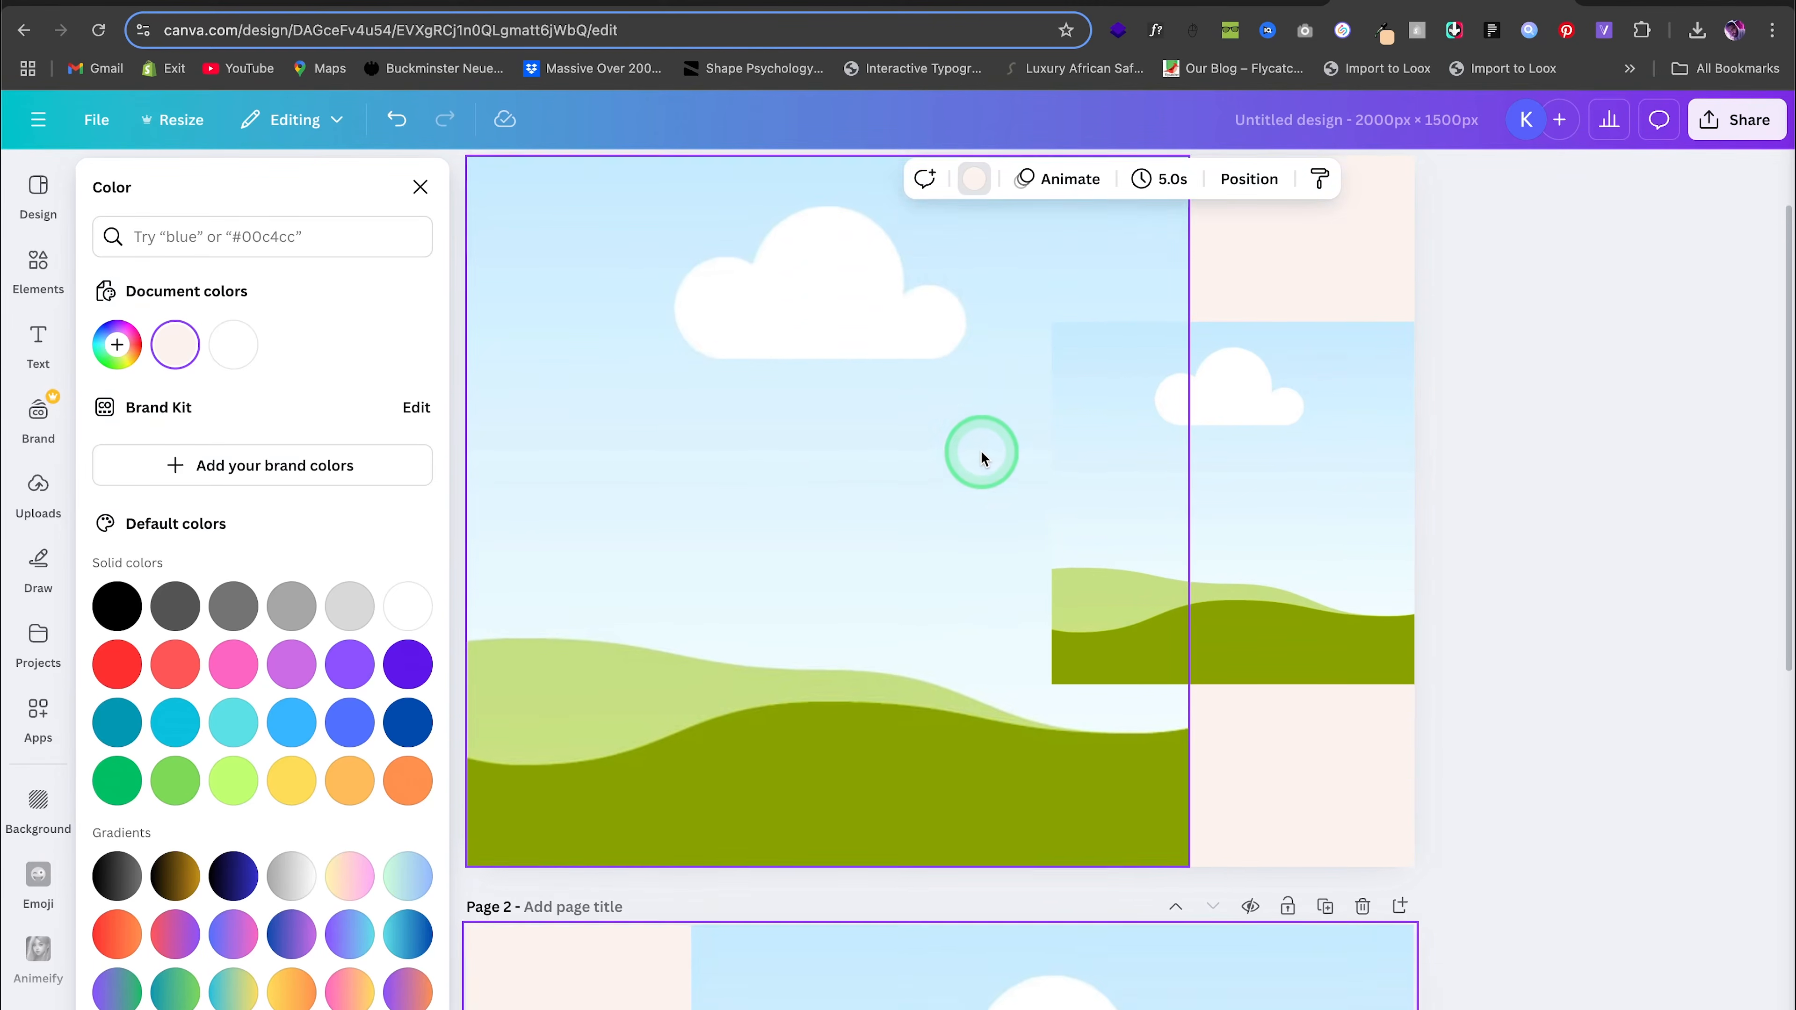
scroll(985, 453, up, 1)
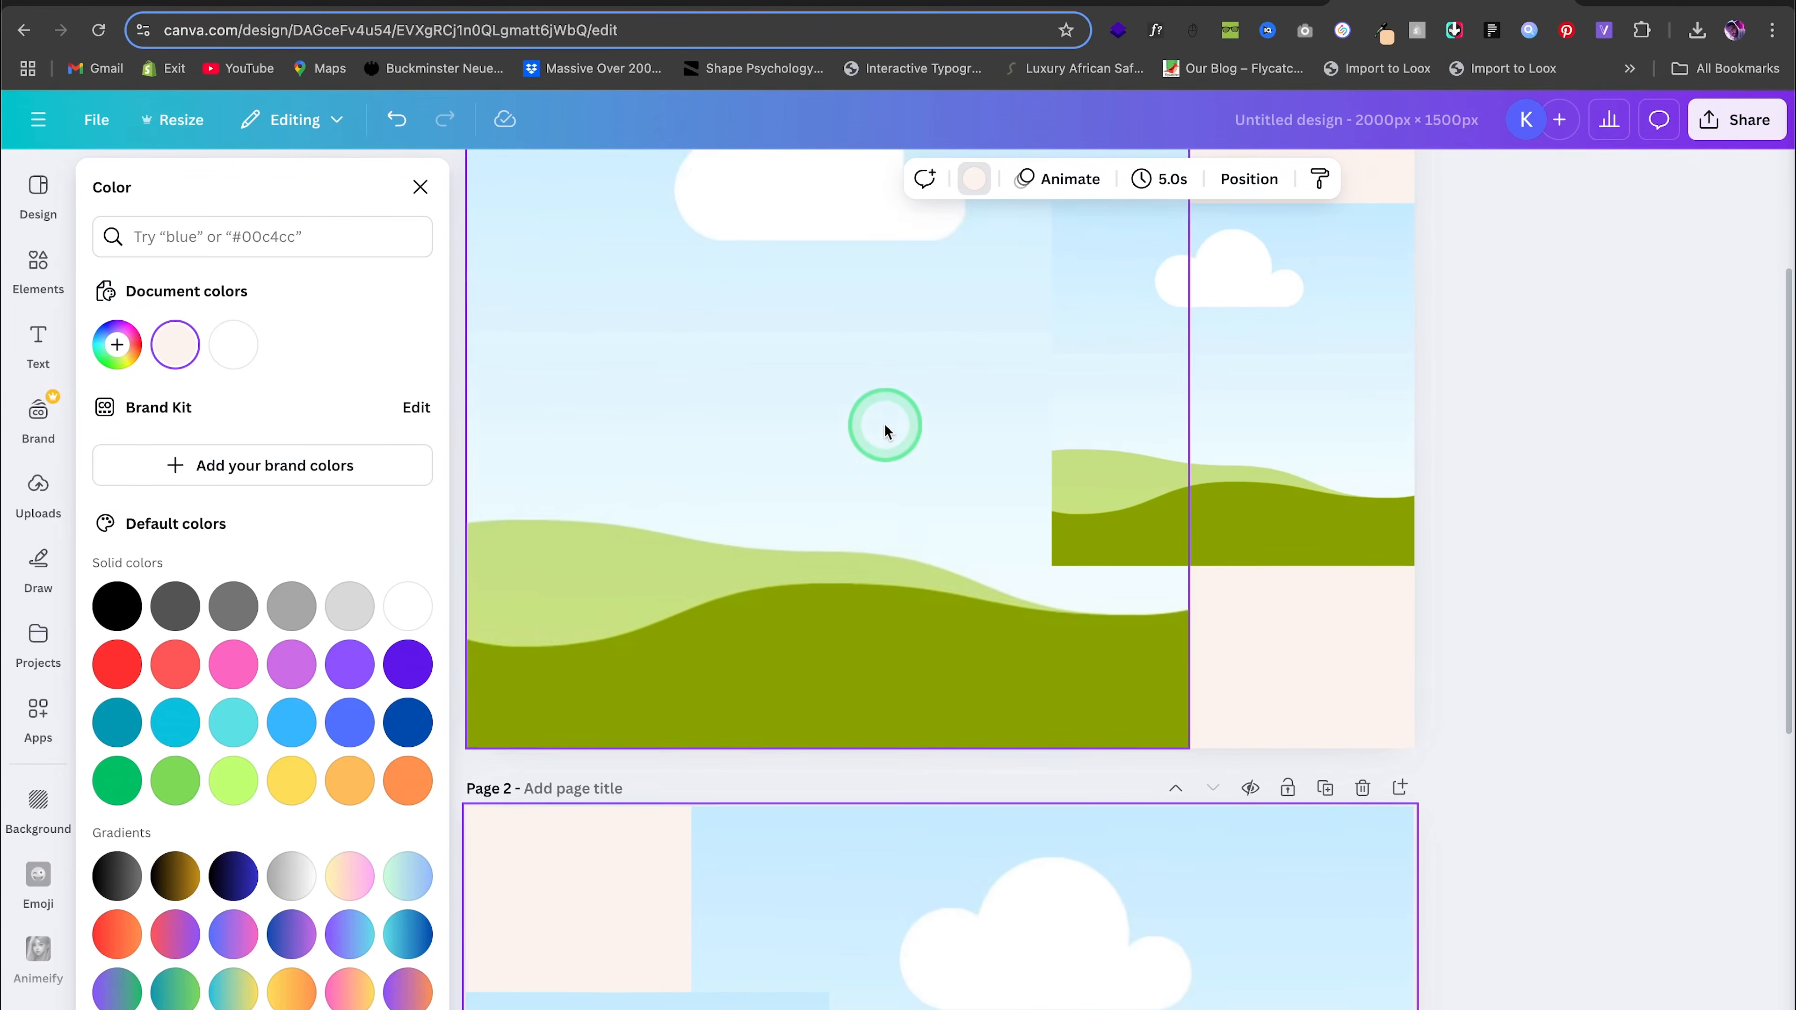
click(39, 513)
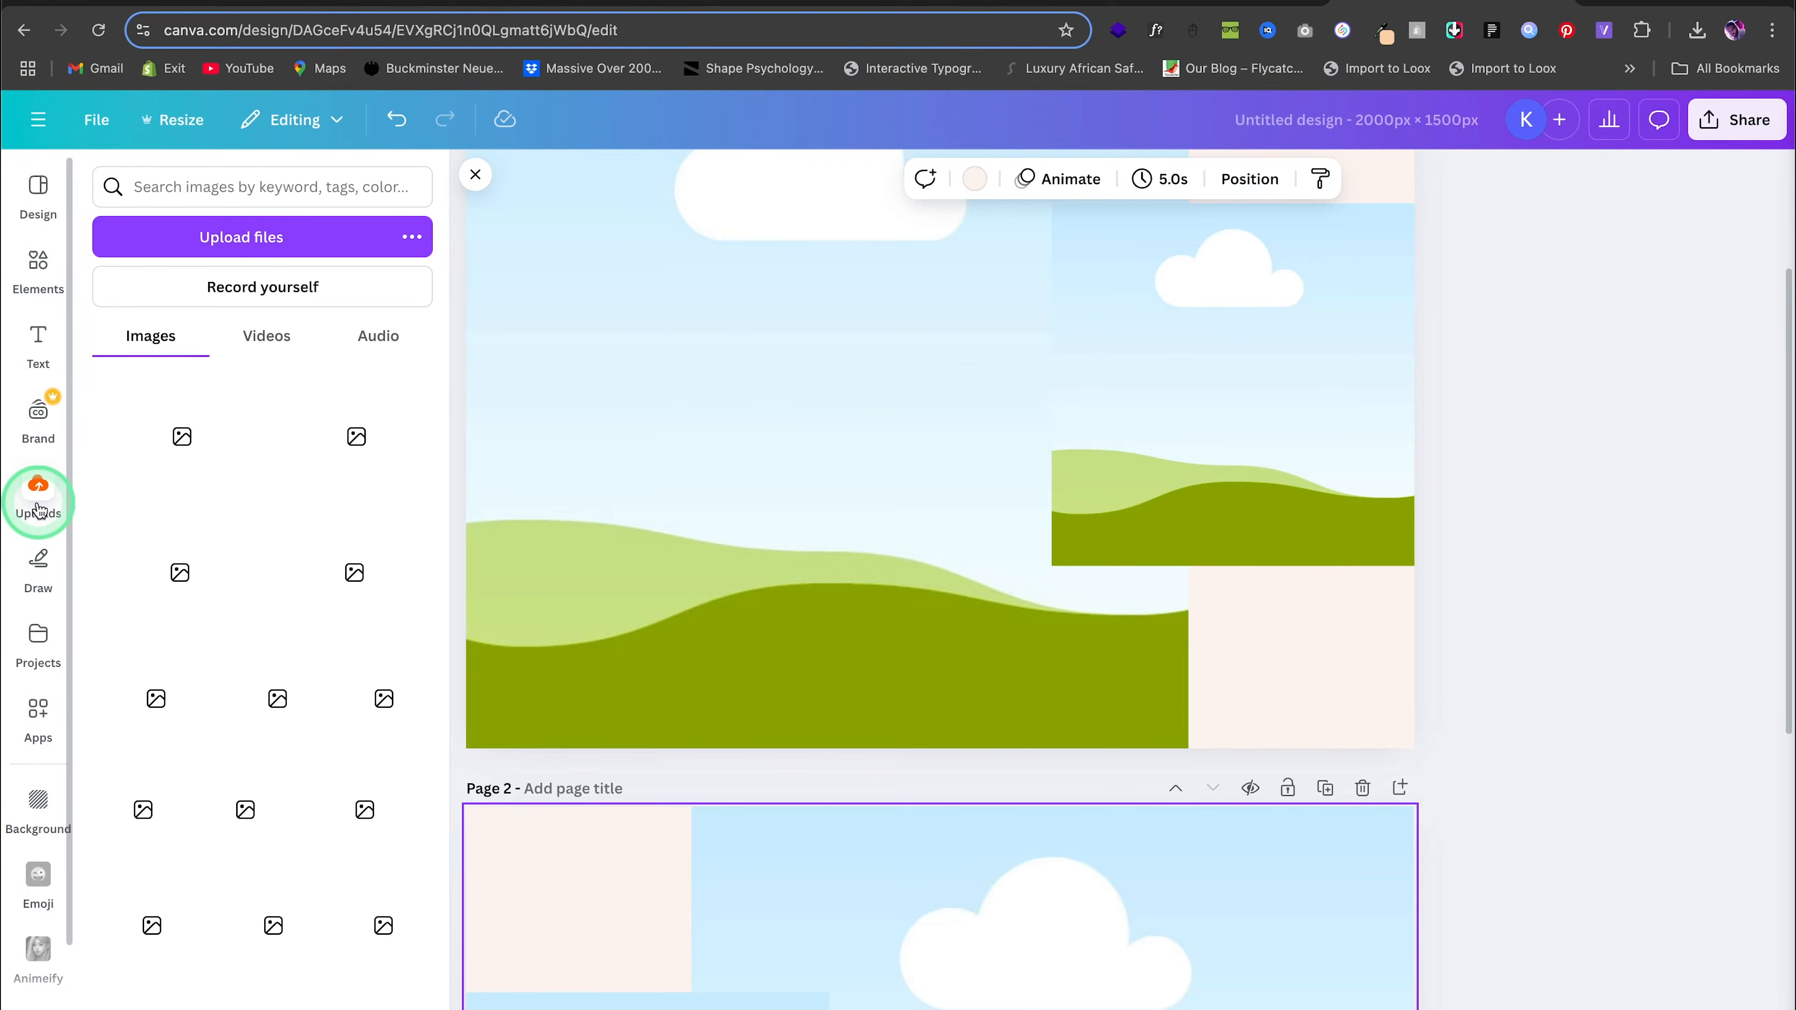
scroll(520, 481, up, 3)
scroll(198, 640, down, 10)
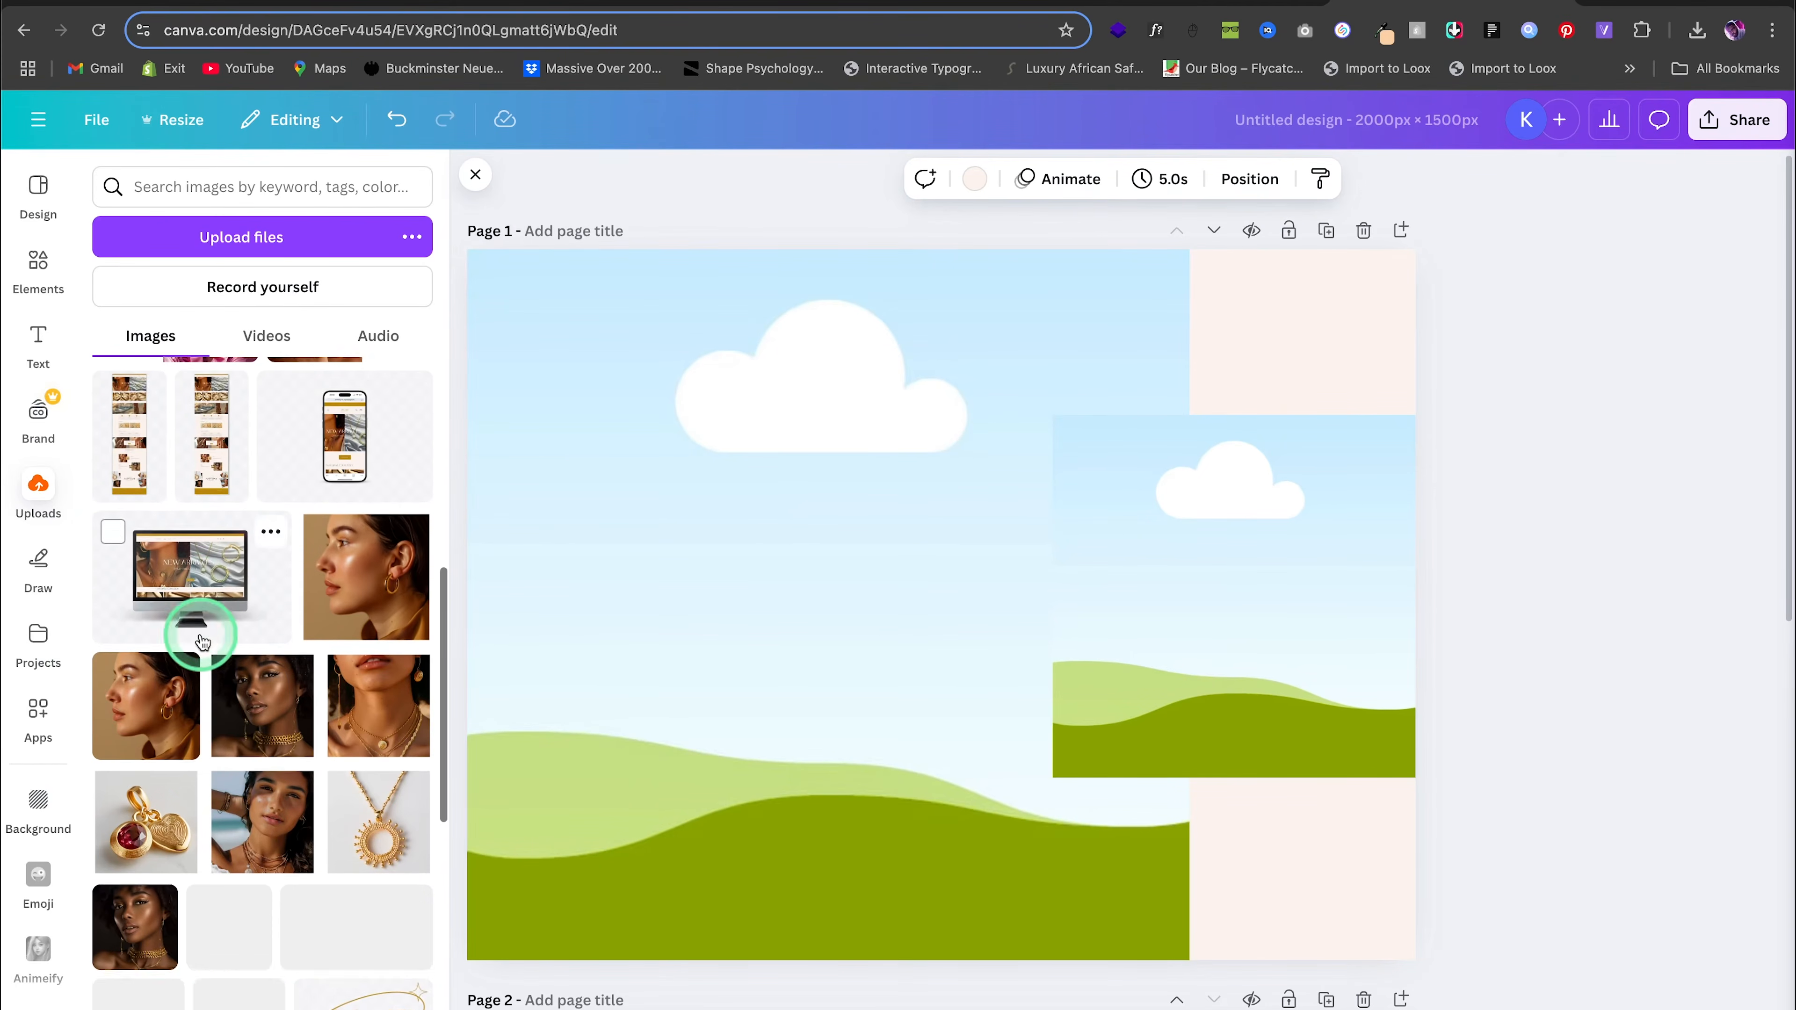
drag(367, 488, 558, 490)
drag(148, 576, 1064, 574)
Fill page 2's large frame with the uploaded portrait of the woman with braided buns and its small frame with the boxed bracelet
scroll(866, 692, down, 10)
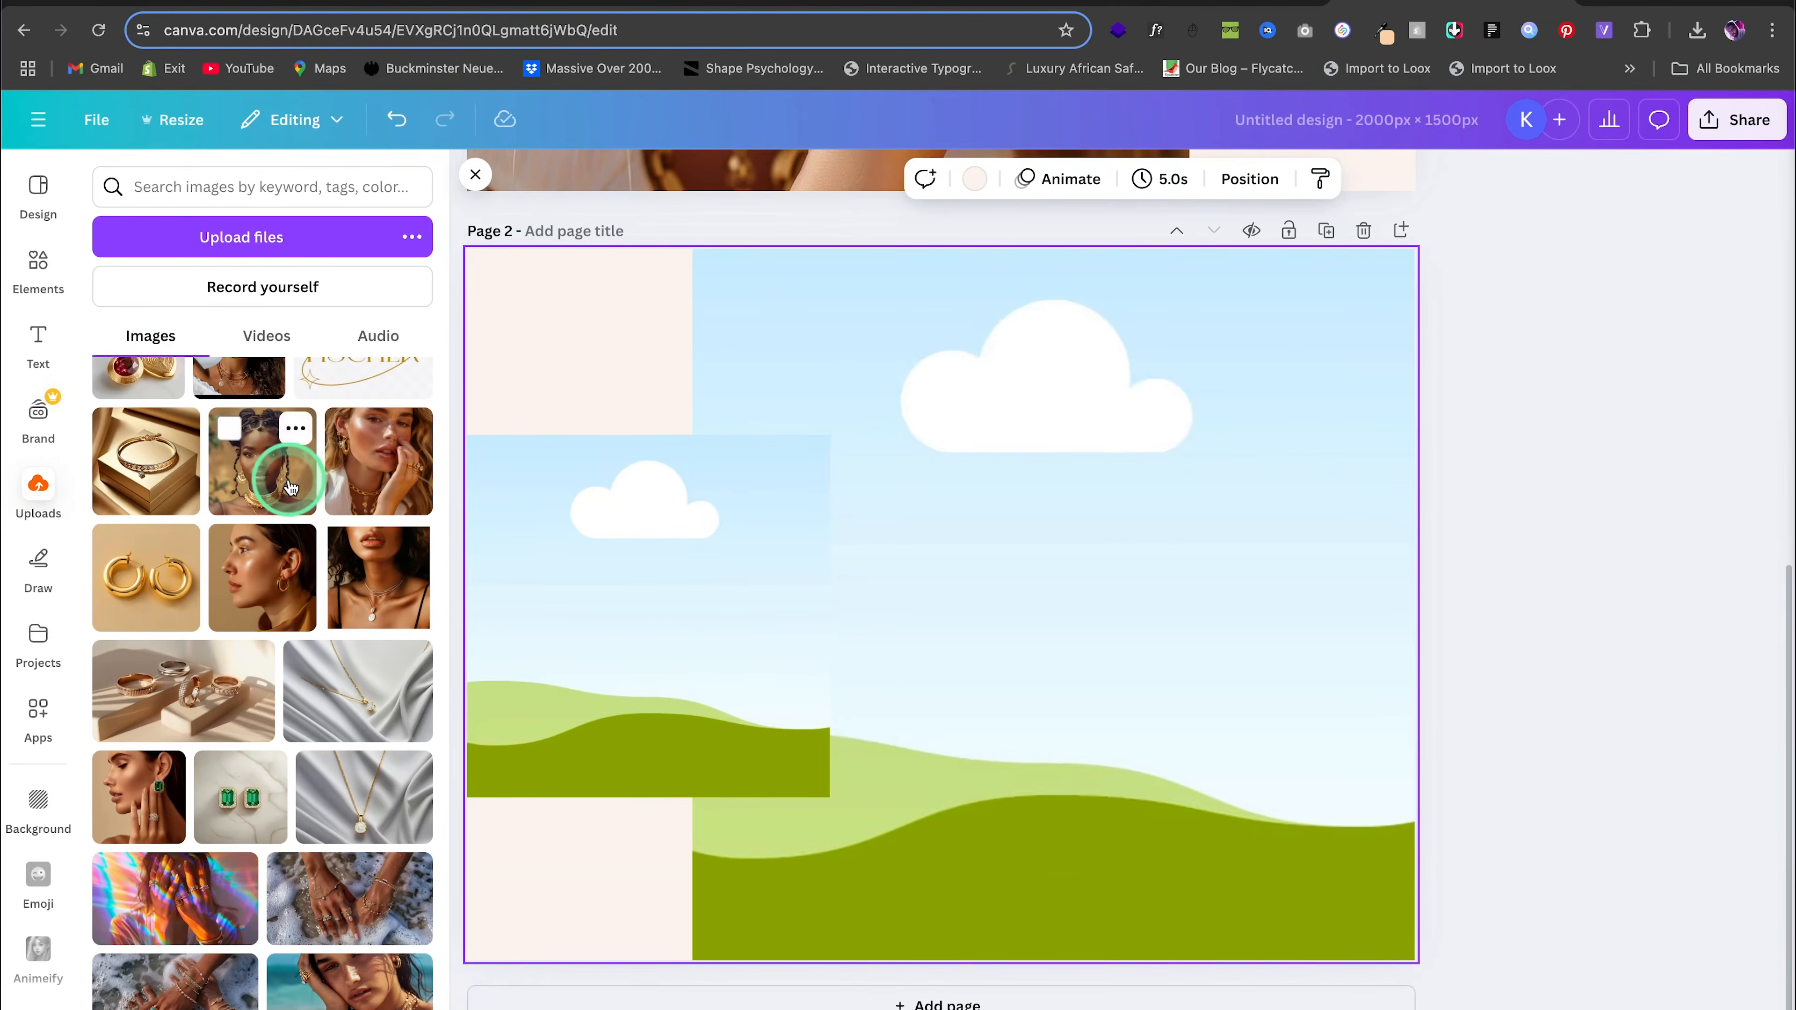
drag(290, 487, 878, 546)
scroll(183, 710, up, 3)
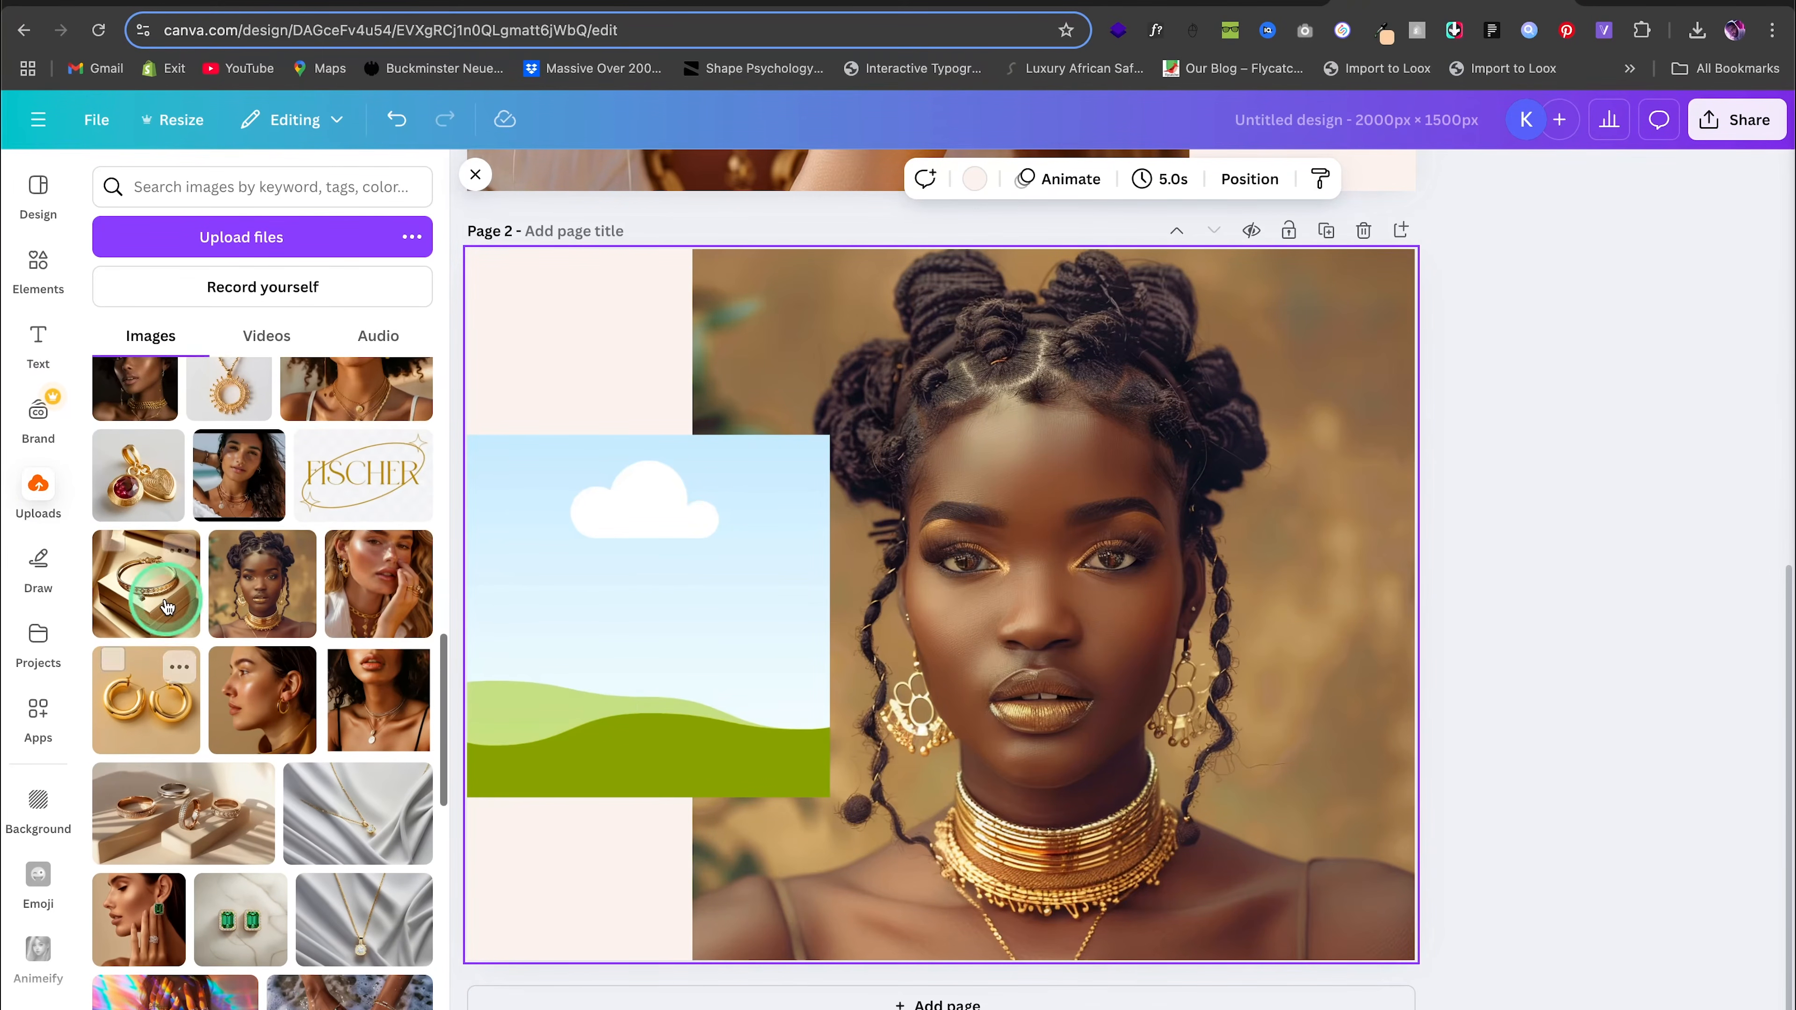
drag(144, 605, 508, 646)
Download all pages of the design as PNG and save the file as bloog in KT Folder
scroll(689, 522, up, 10)
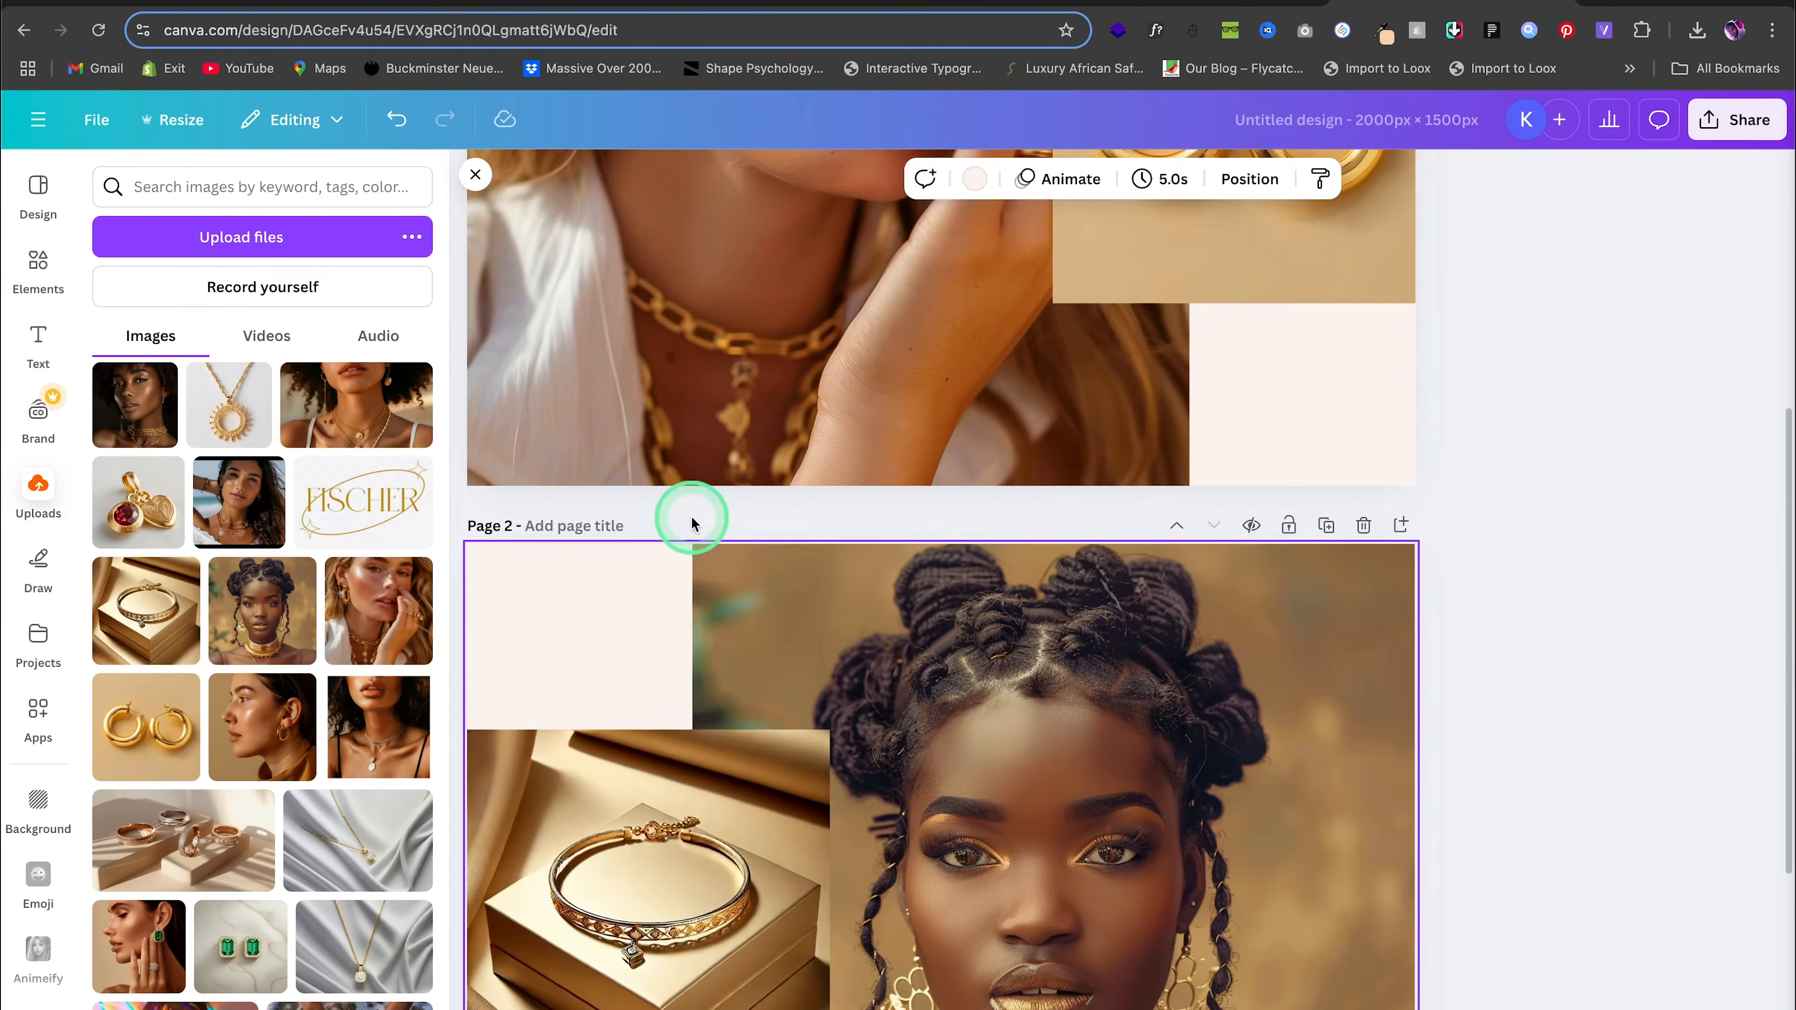
click(1727, 122)
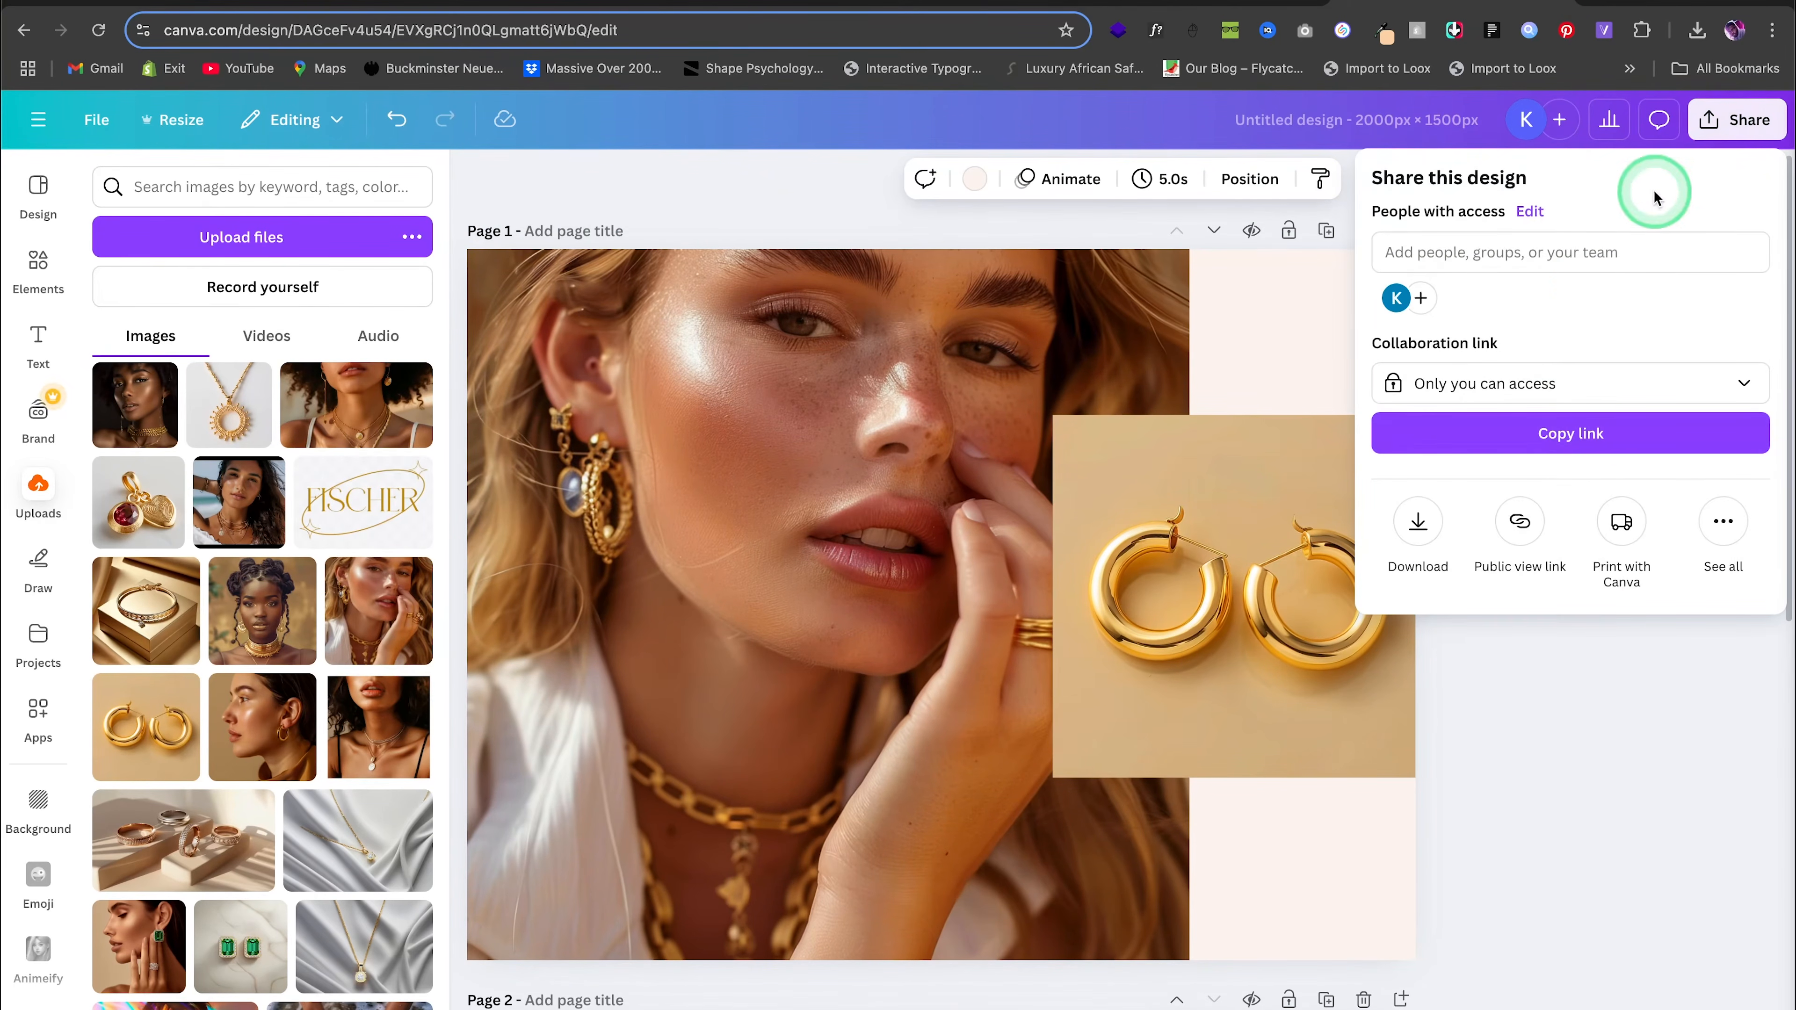
click(1450, 554)
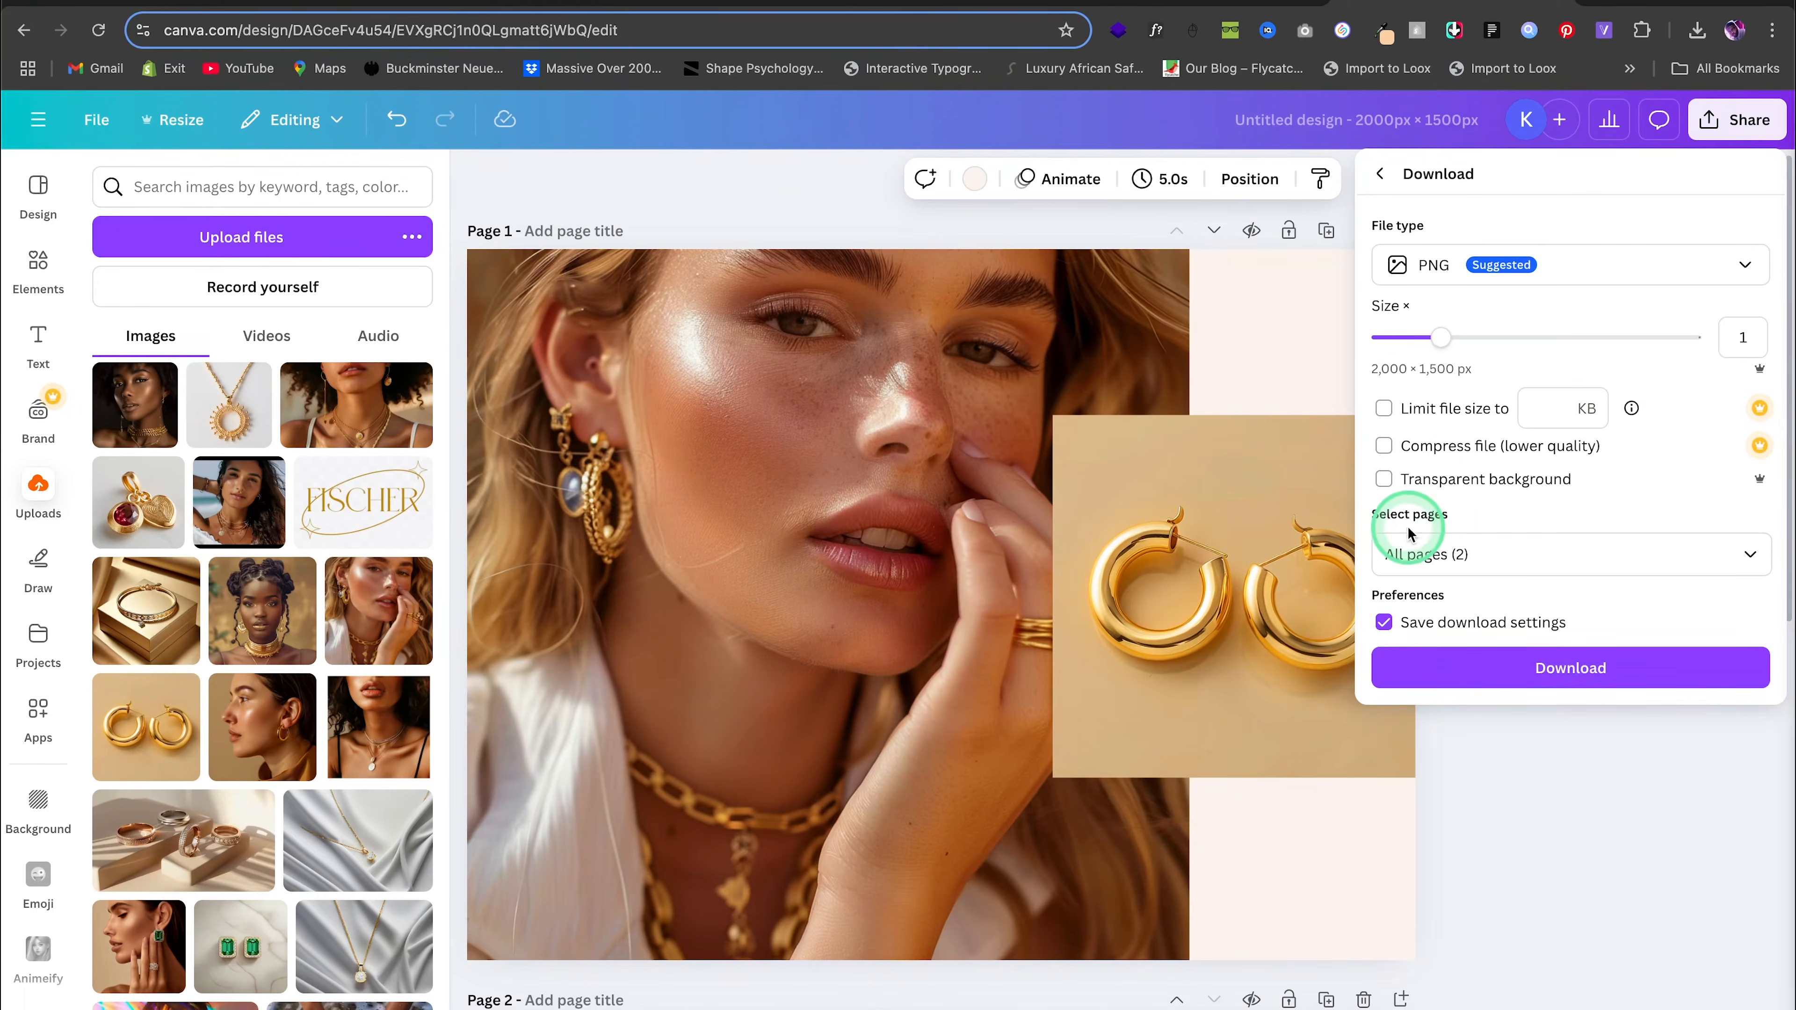
click(1486, 665)
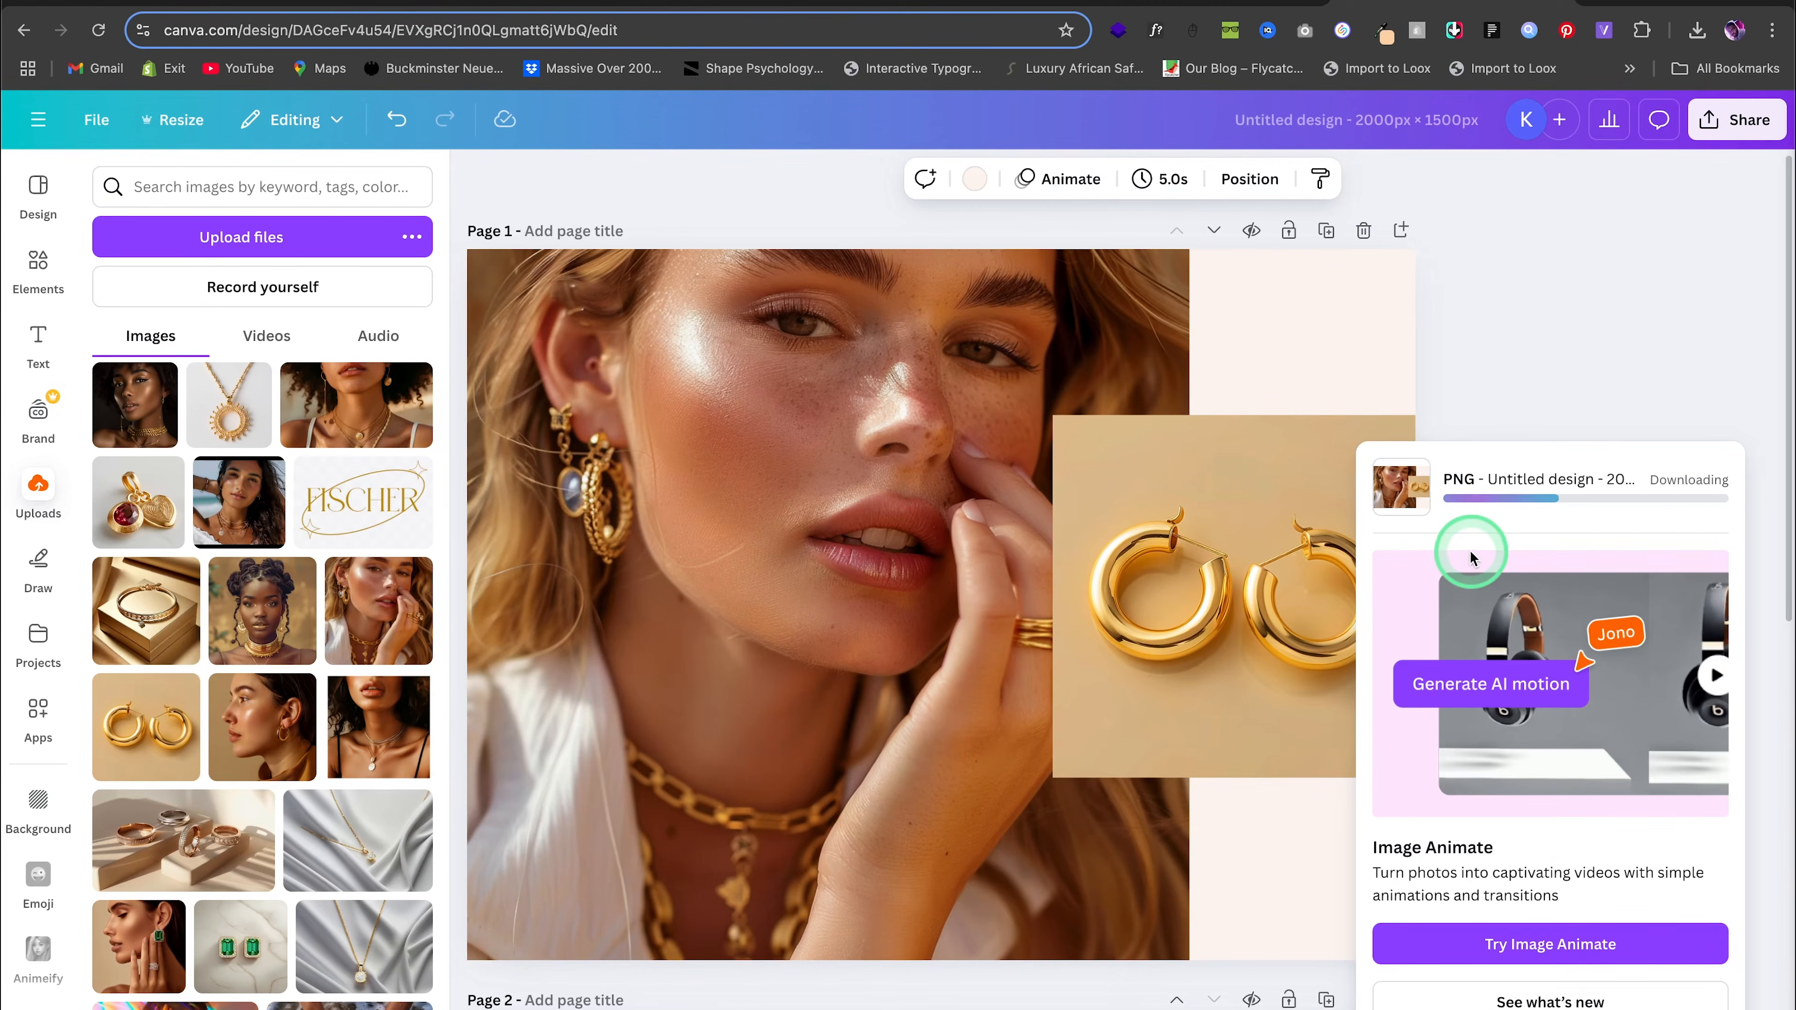
text(bloog)
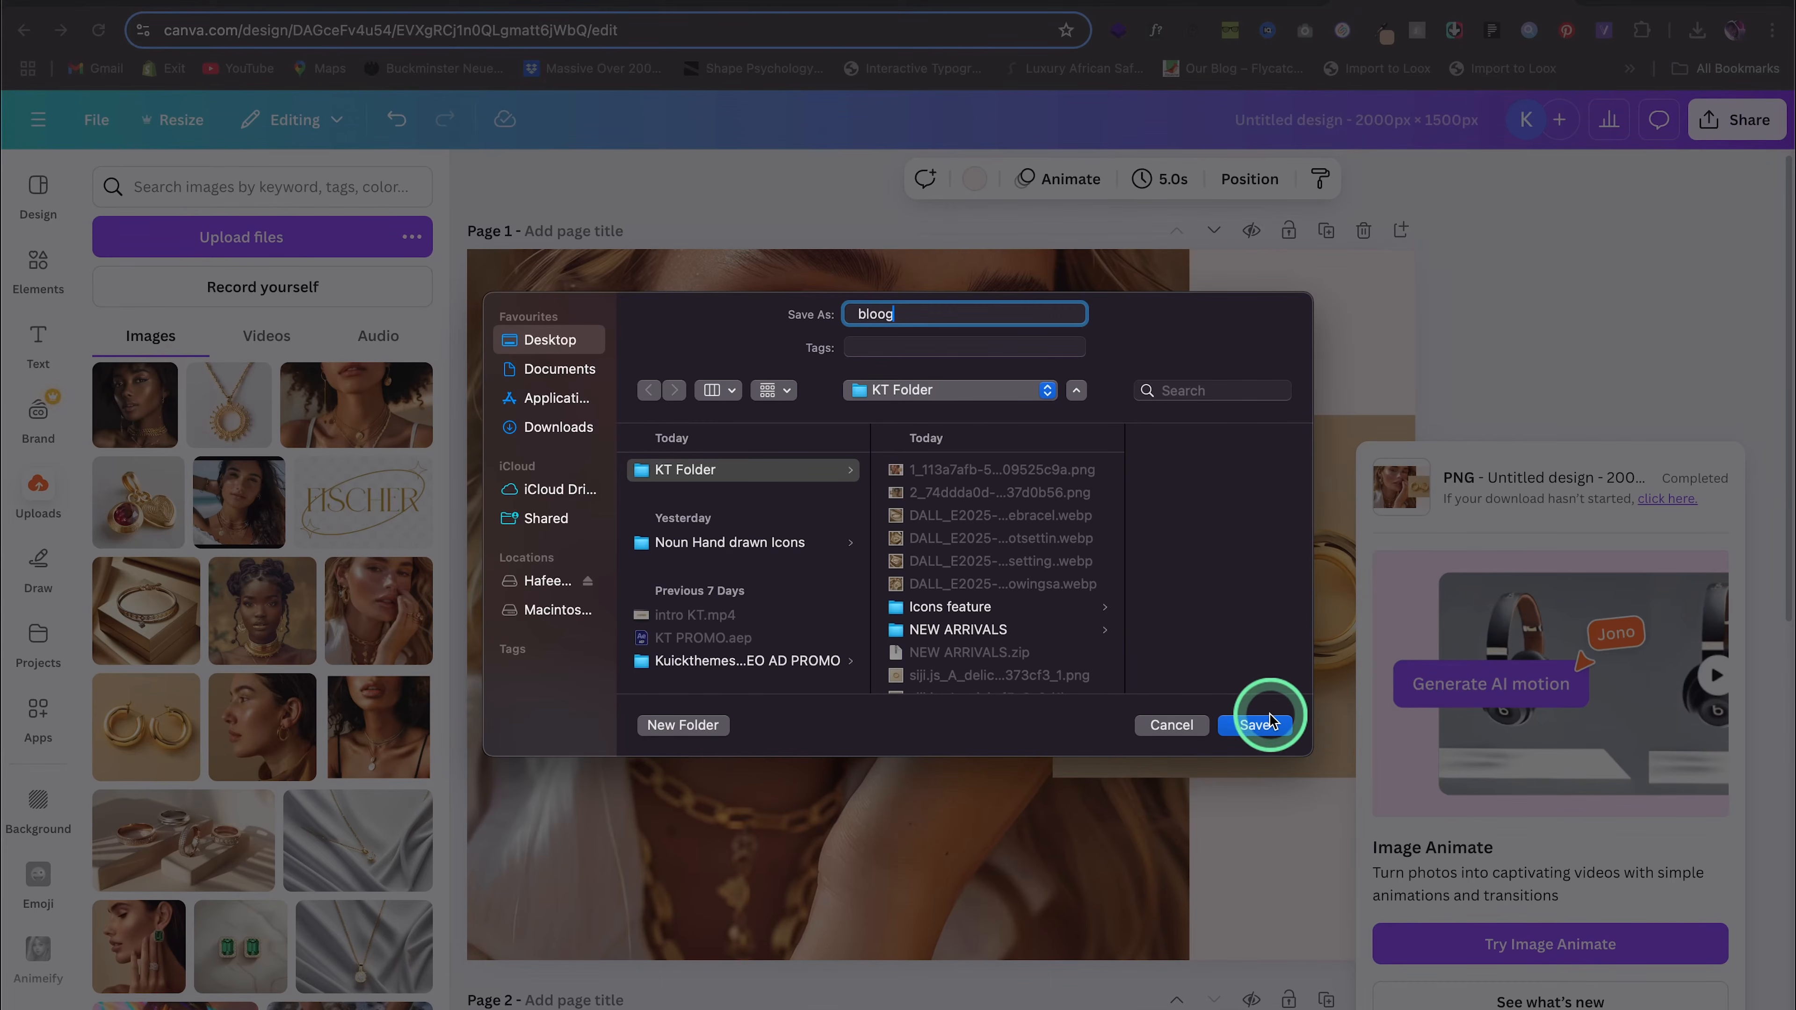
click(1261, 727)
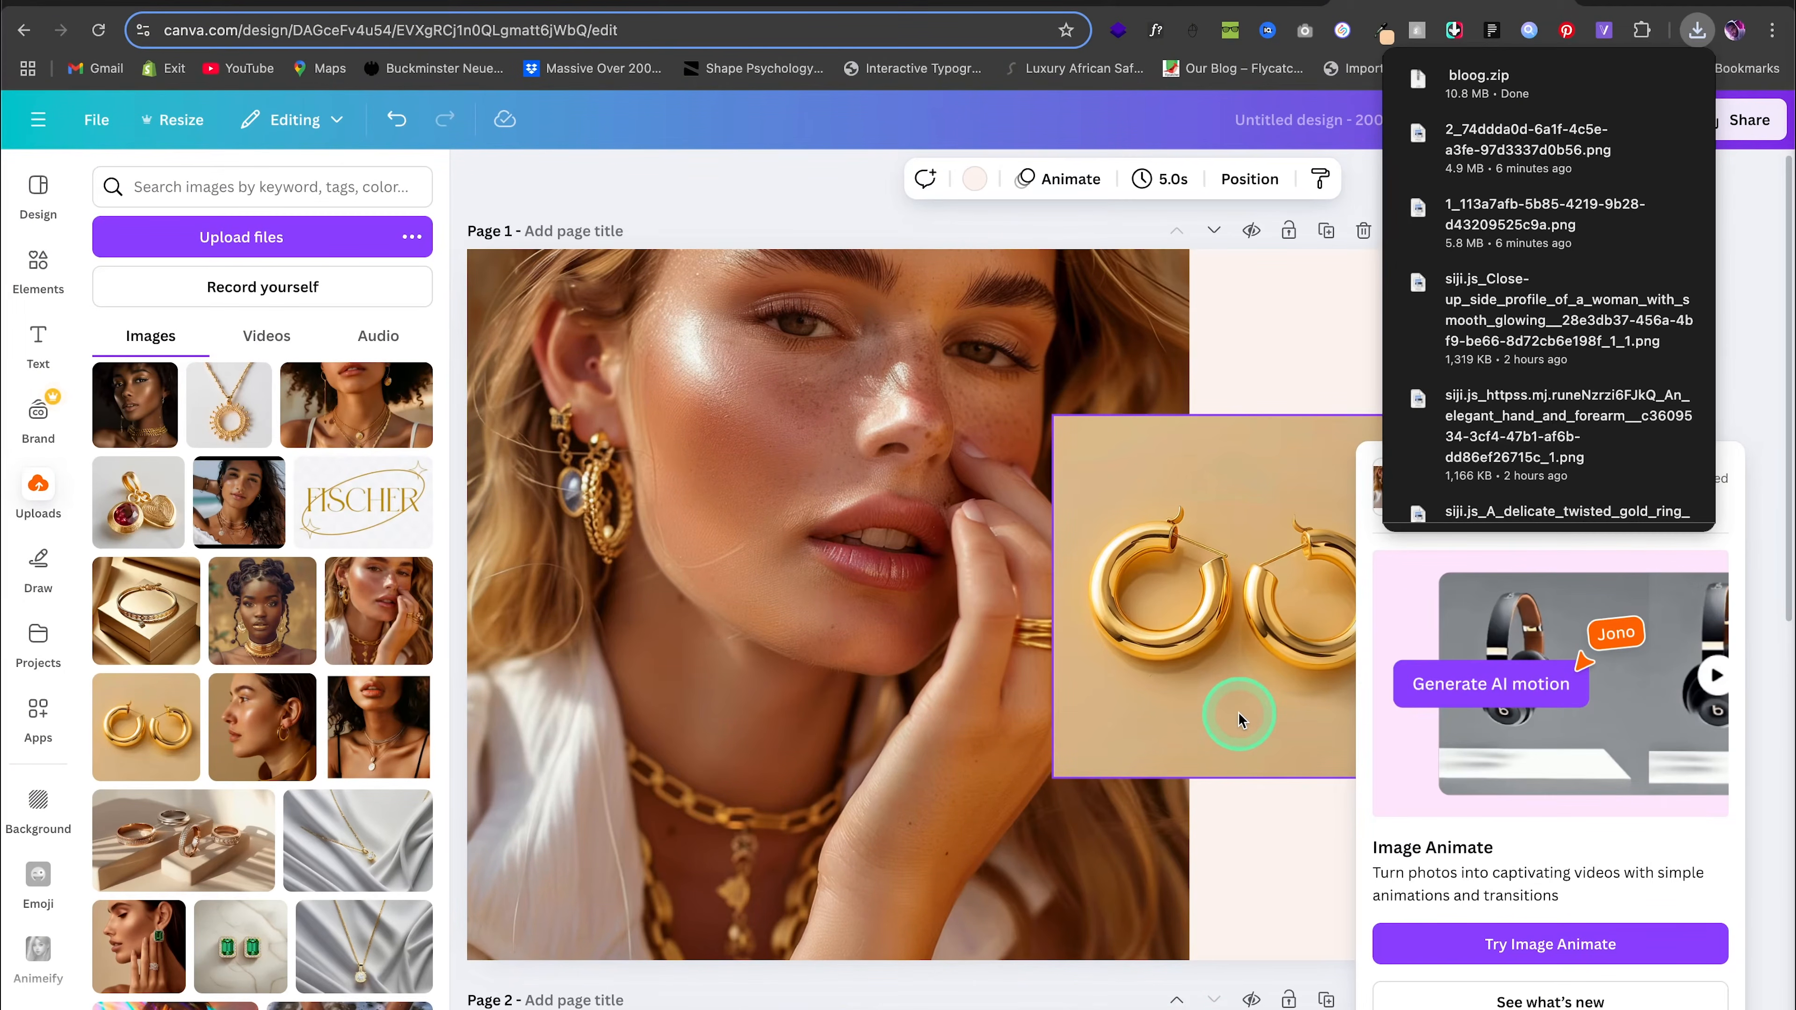
click(1200, 716)
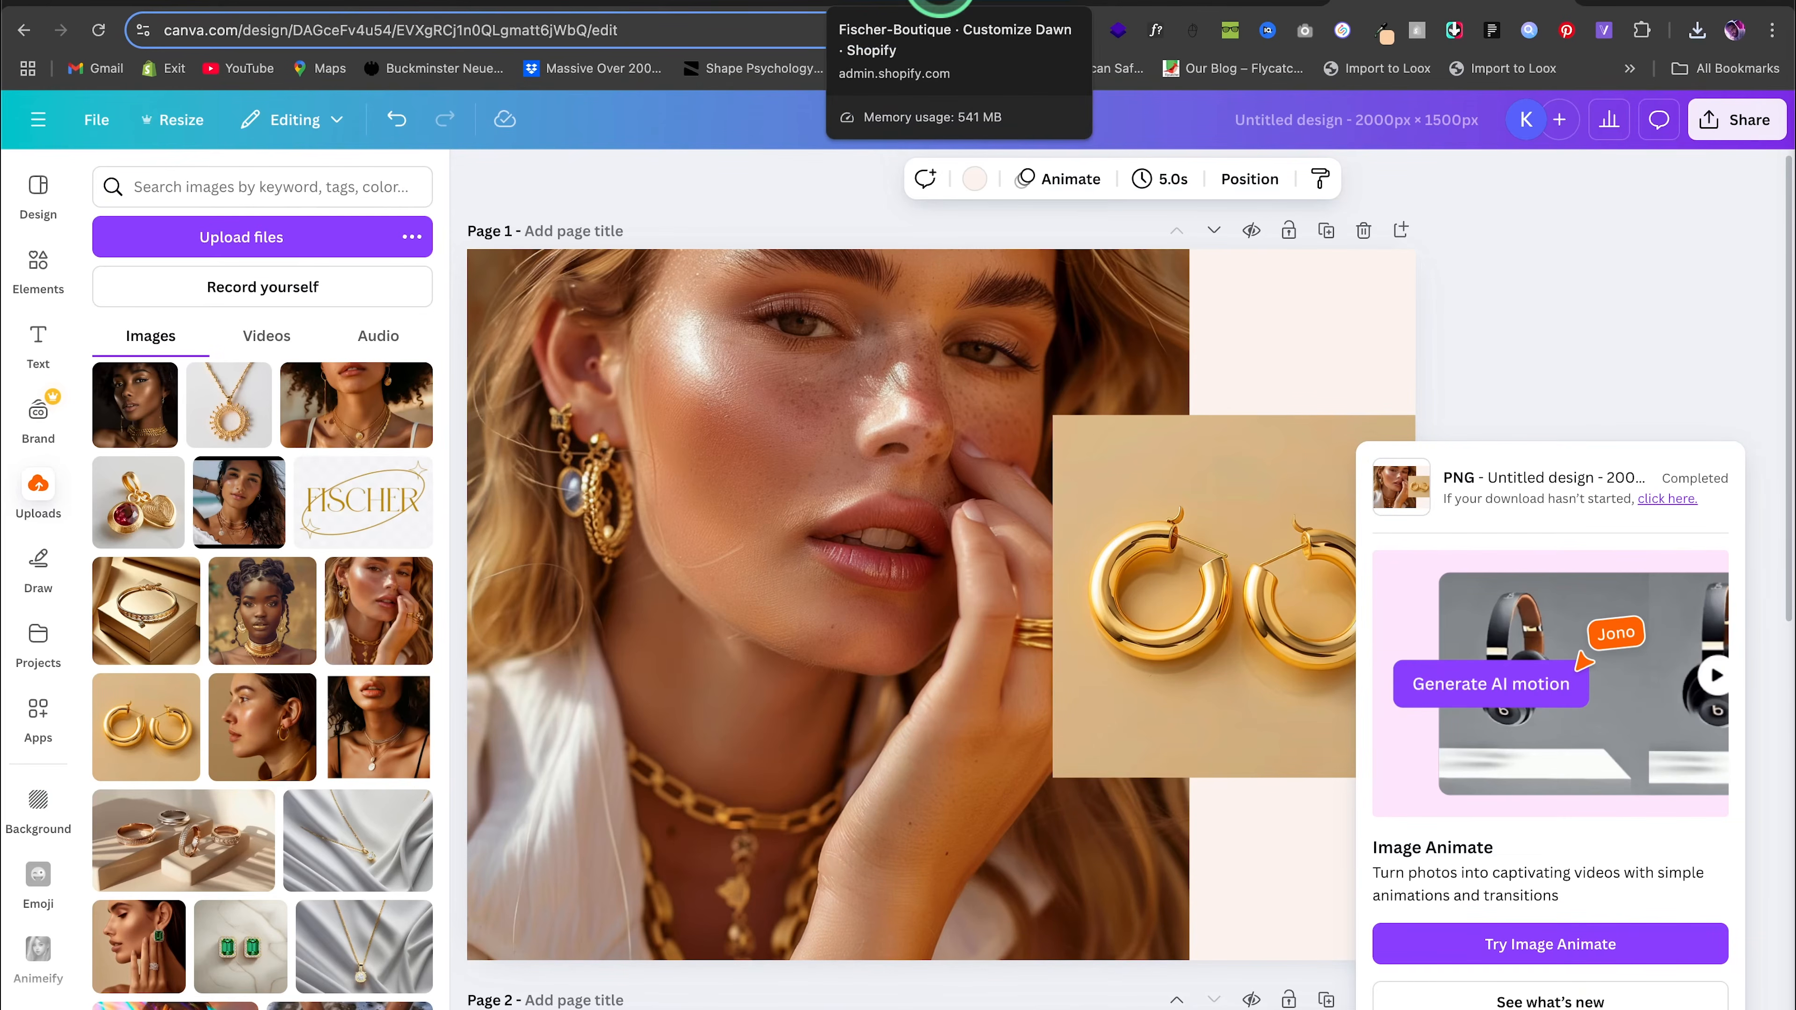
Switch to the Fischer-Boutique theme editor in Shopify and give the first Multirow row the button link # and label BUY NOW
click(940, 6)
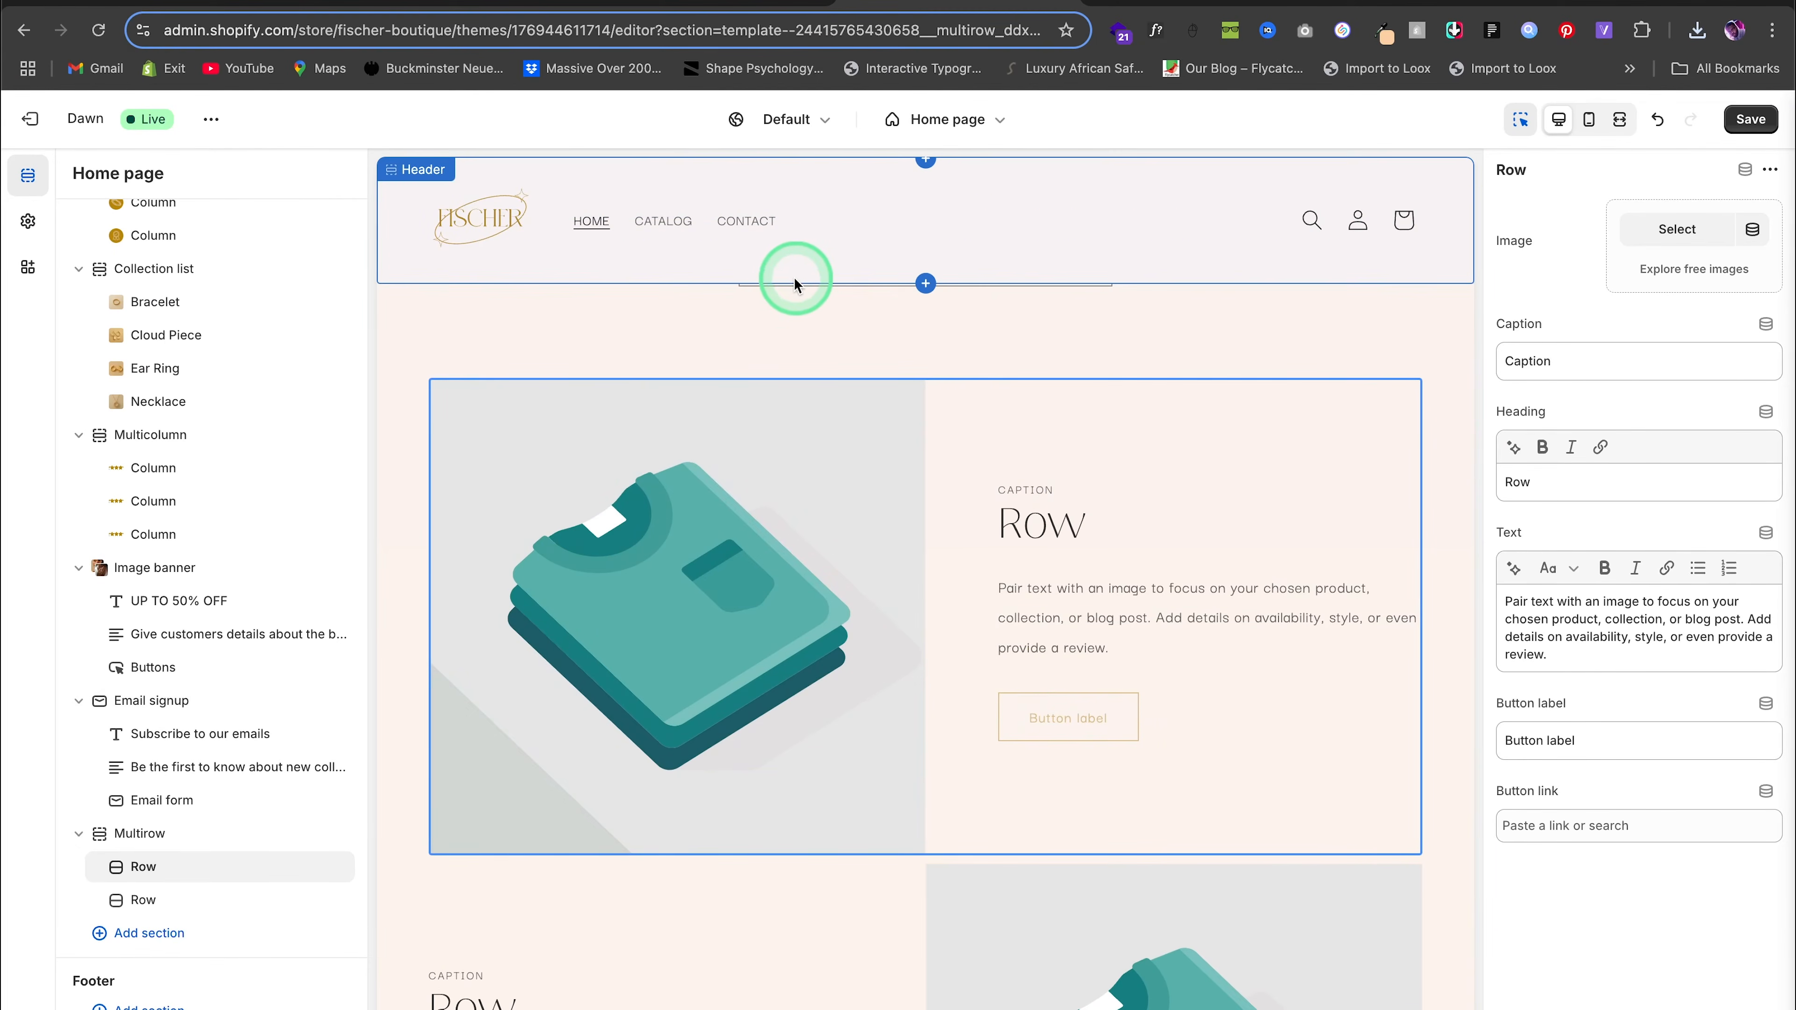
click(1596, 829)
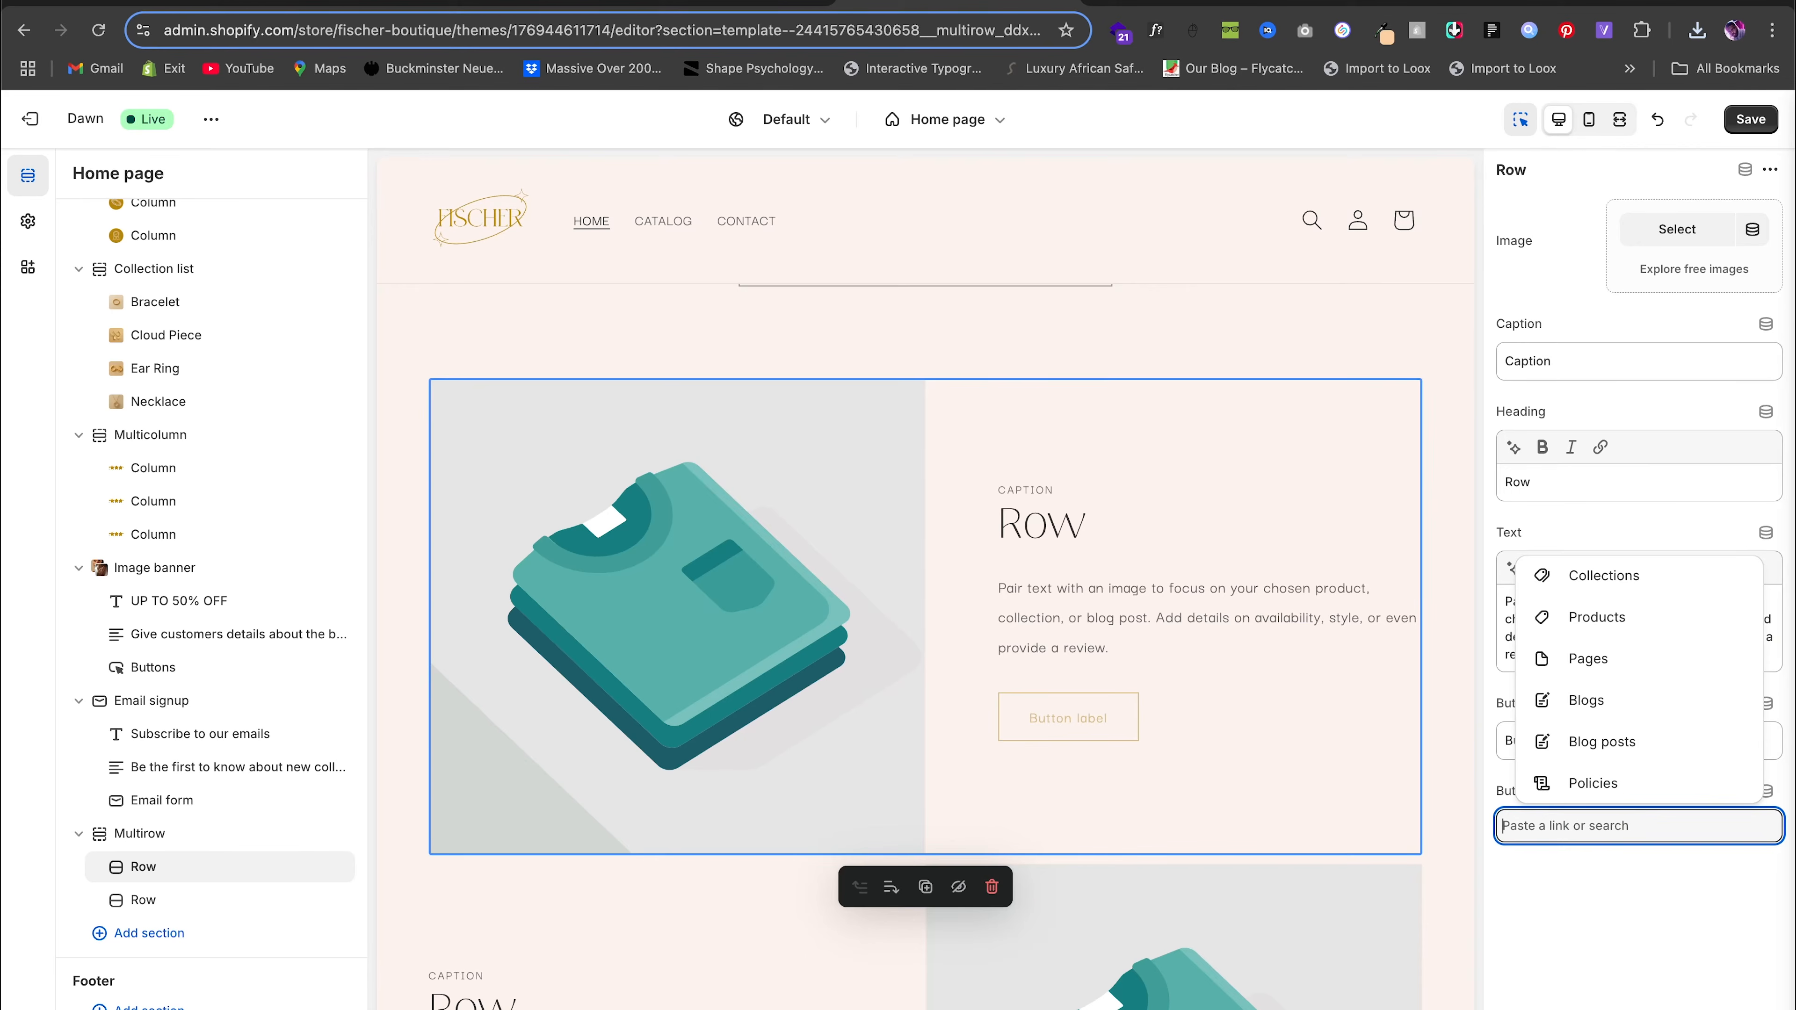
text(#)
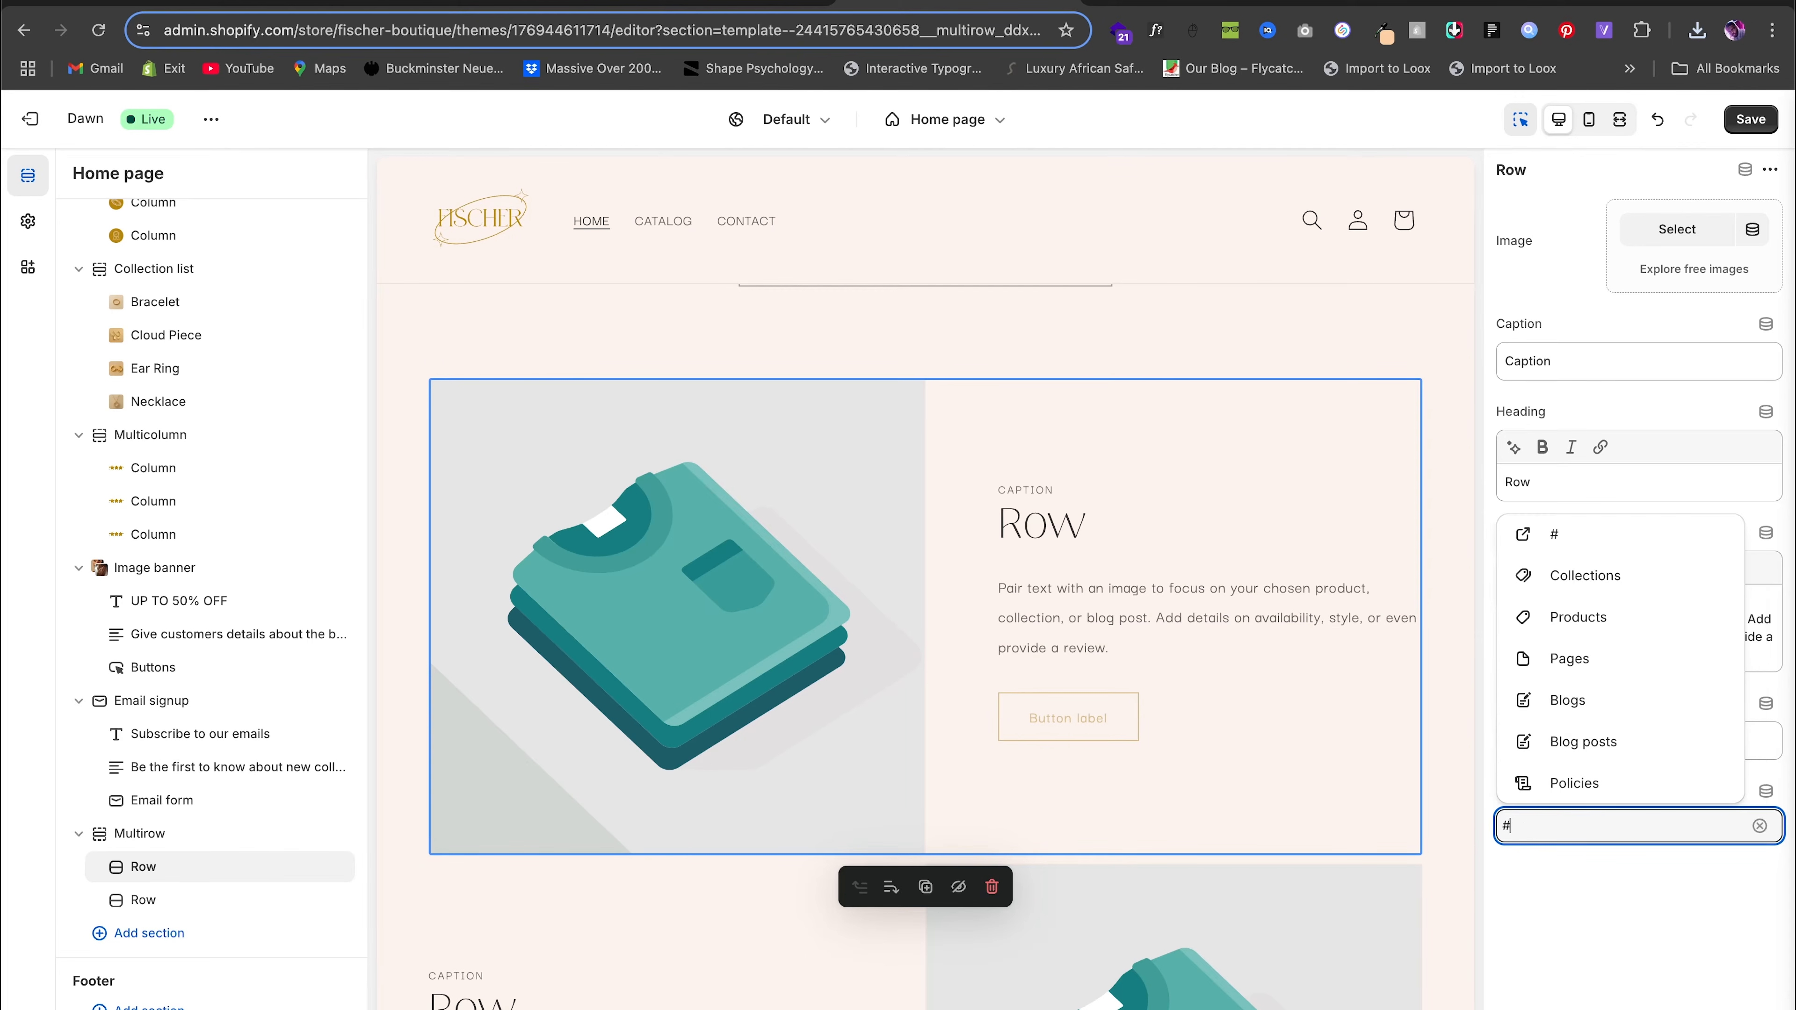
click(1555, 740)
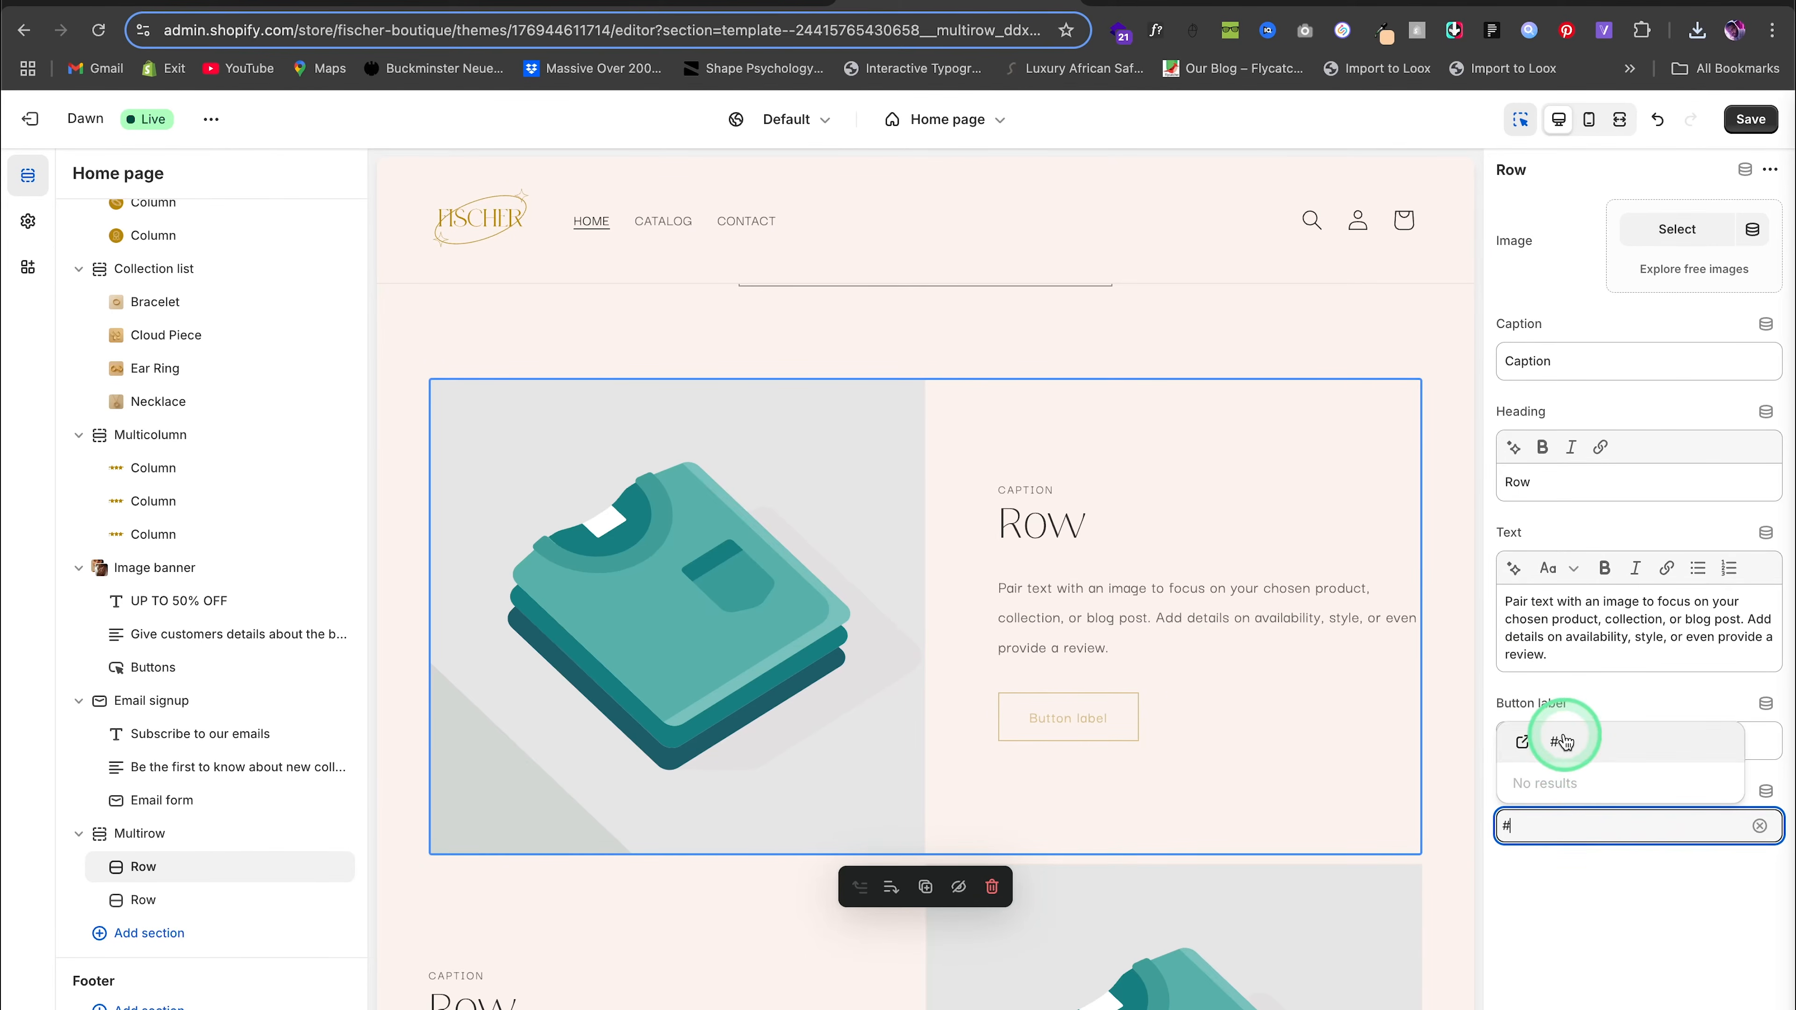
click(1513, 738)
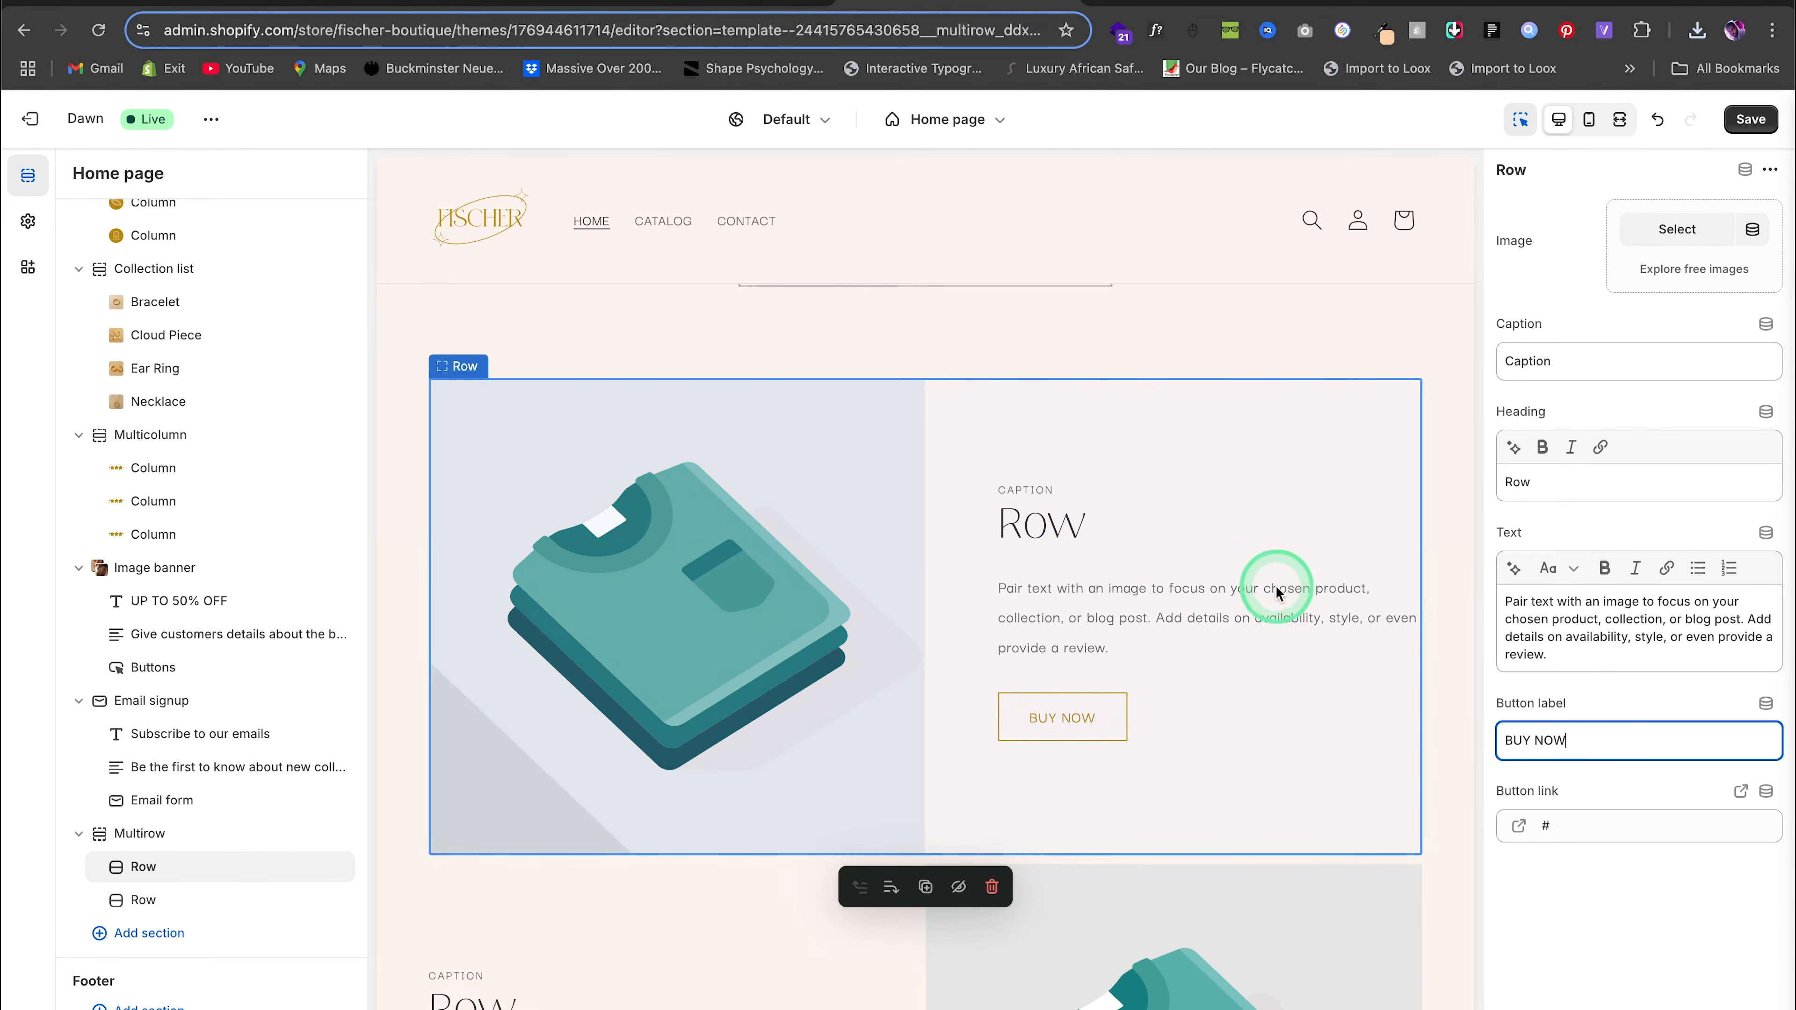
Upload 1.png and 2.png from the bloog folder and use 1.png as the first Multirow row's image
click(1673, 229)
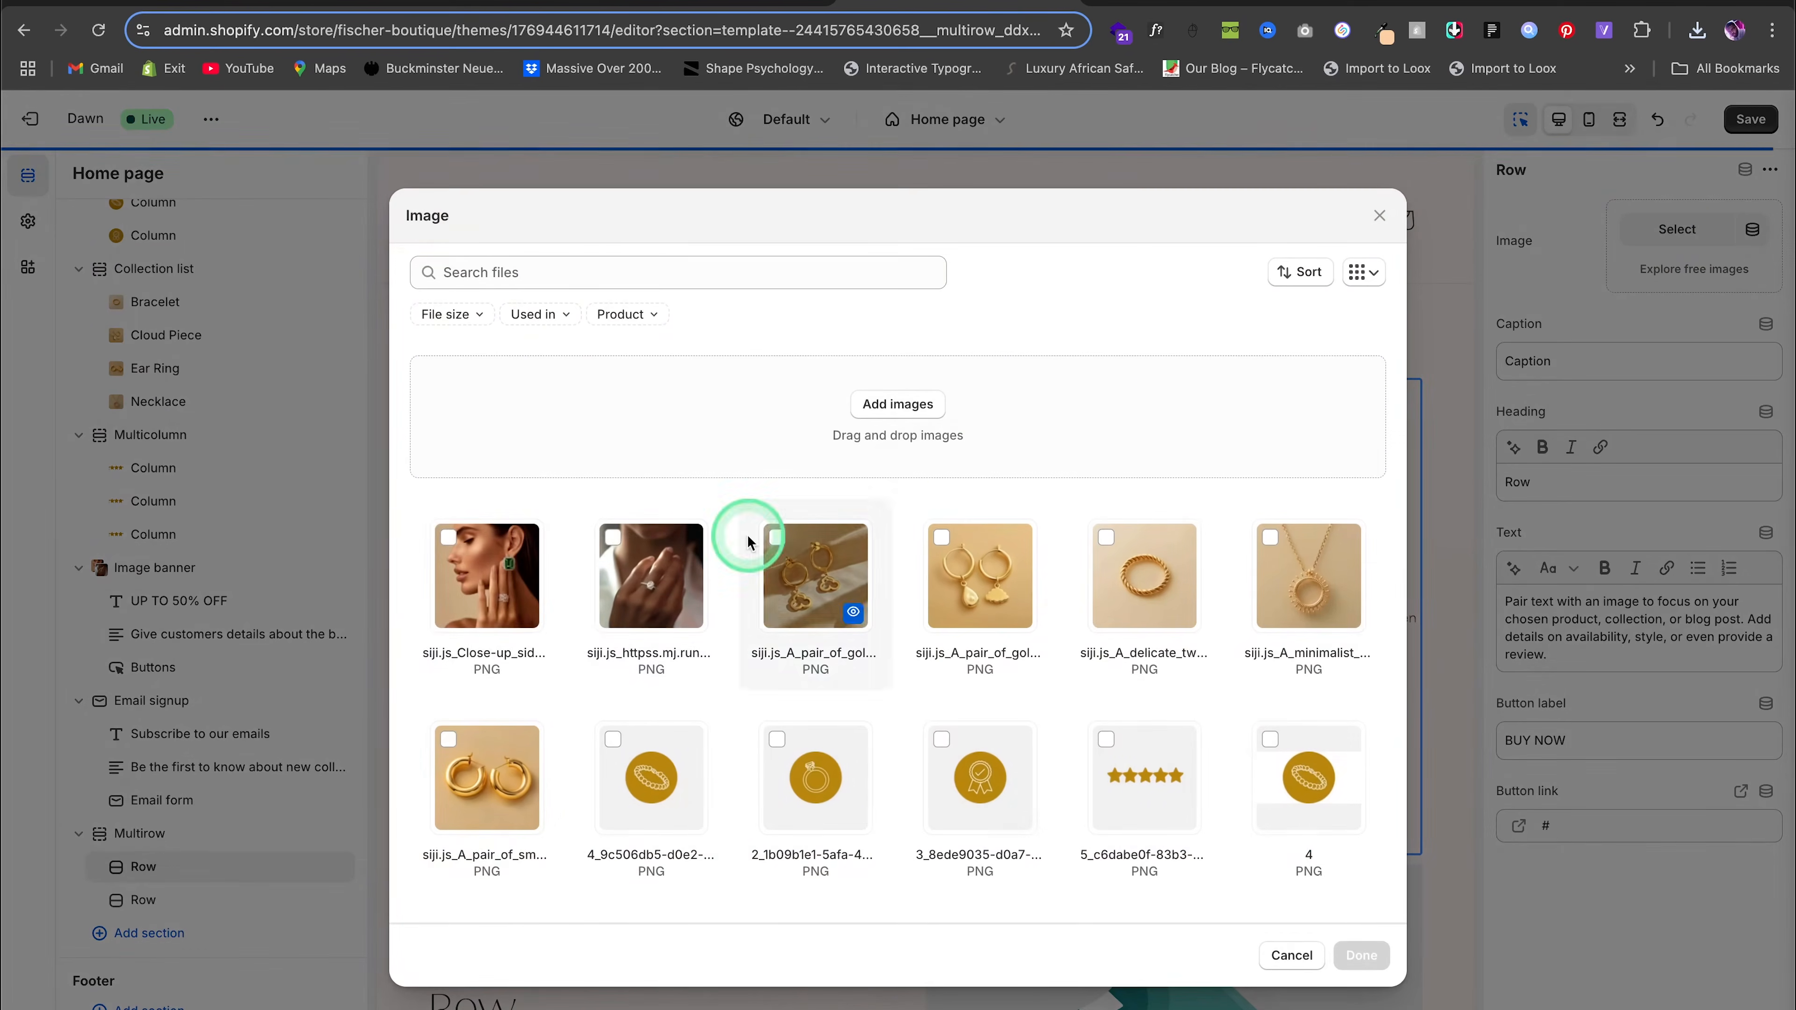
click(908, 421)
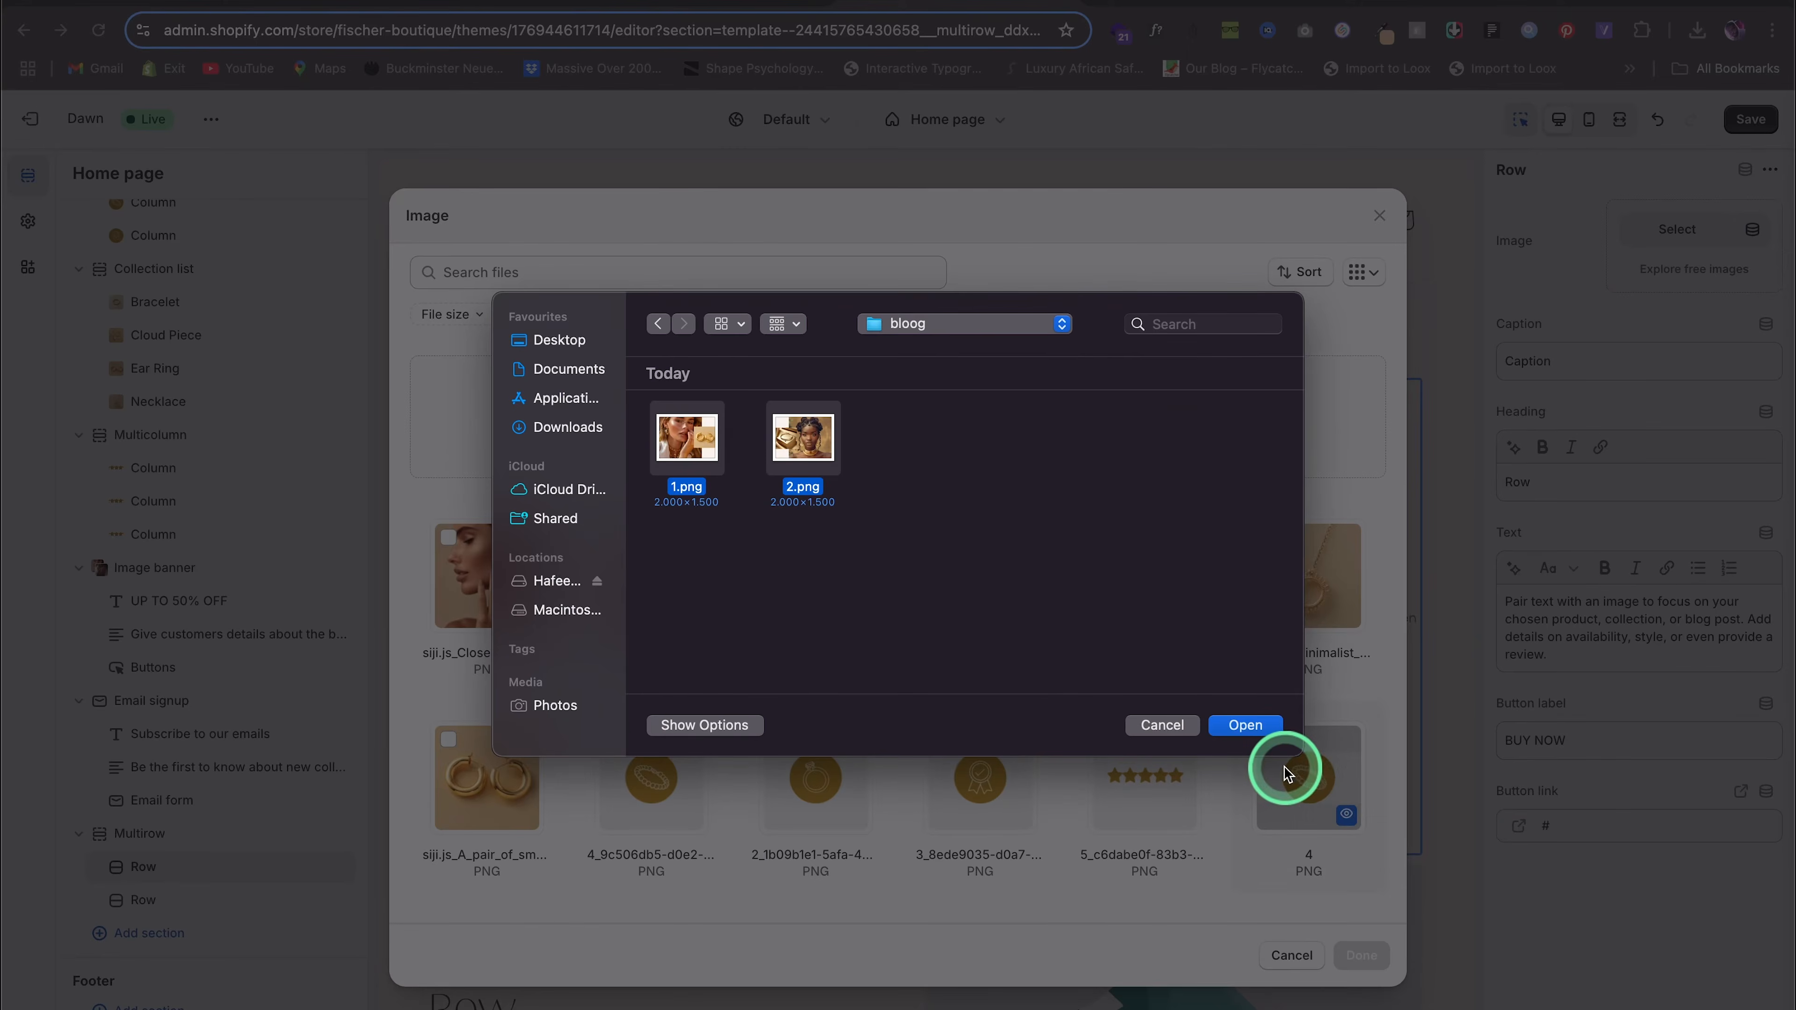
click(1245, 725)
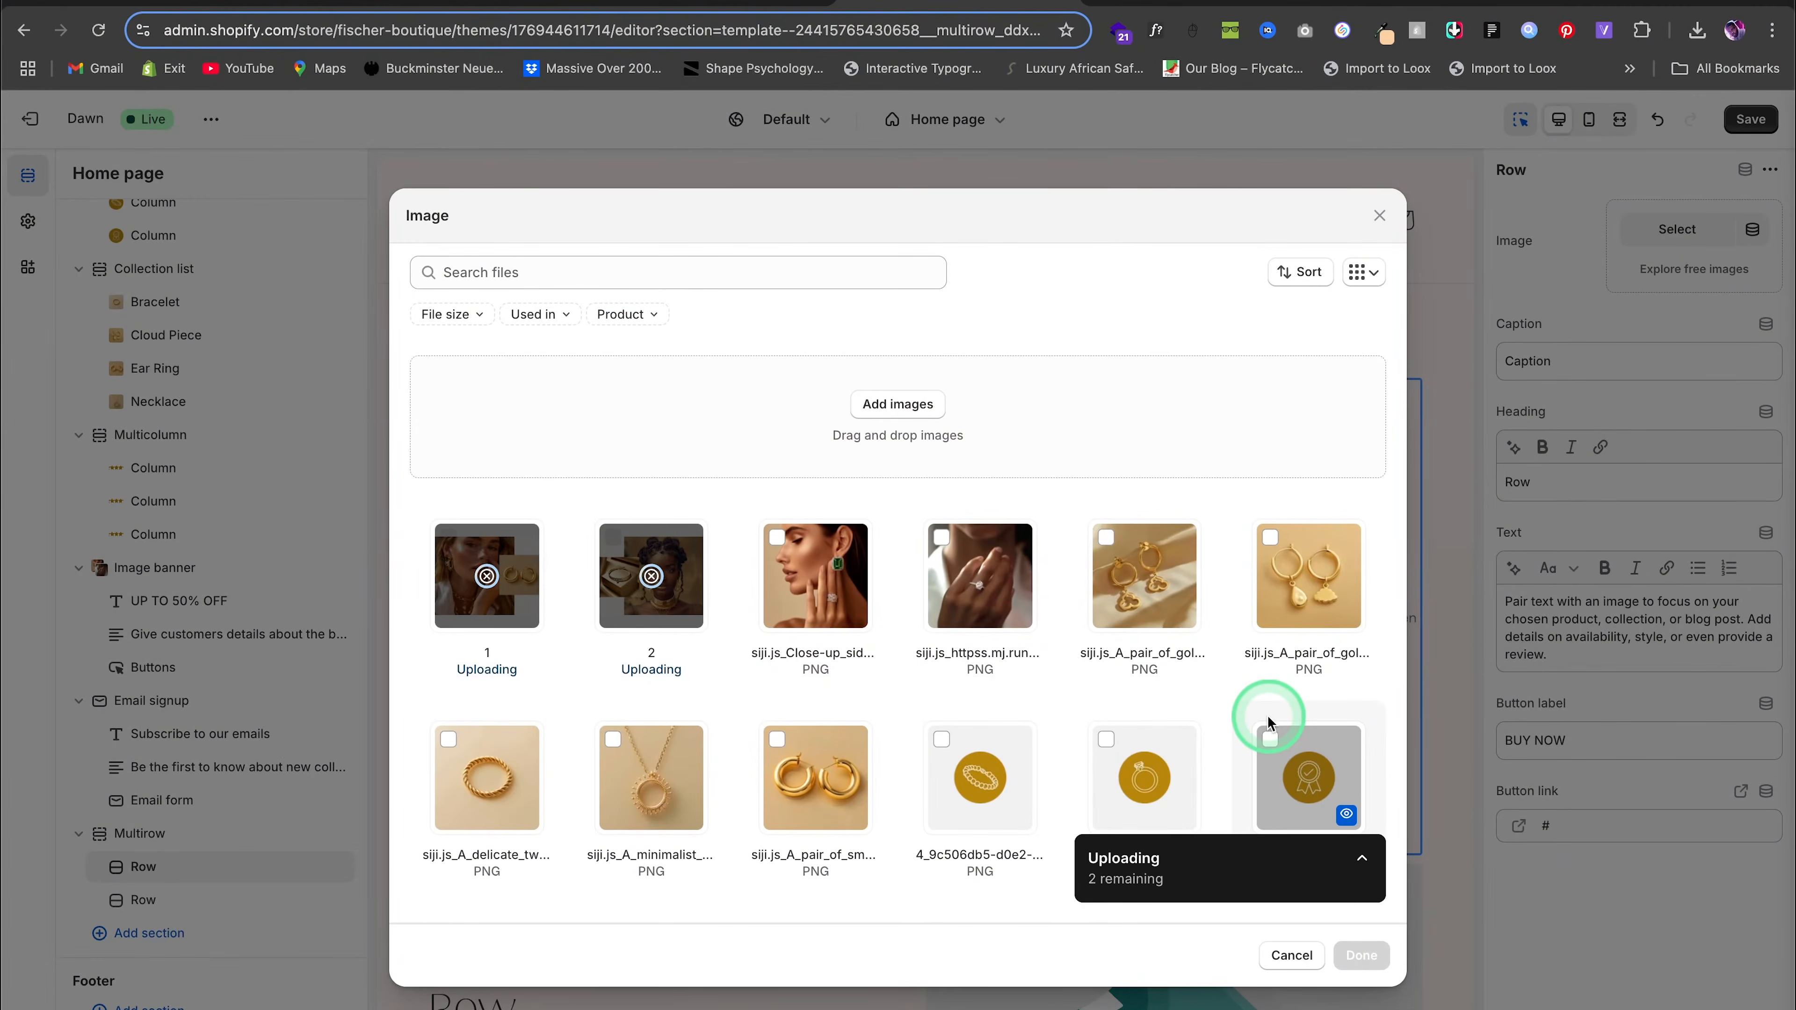
click(1361, 955)
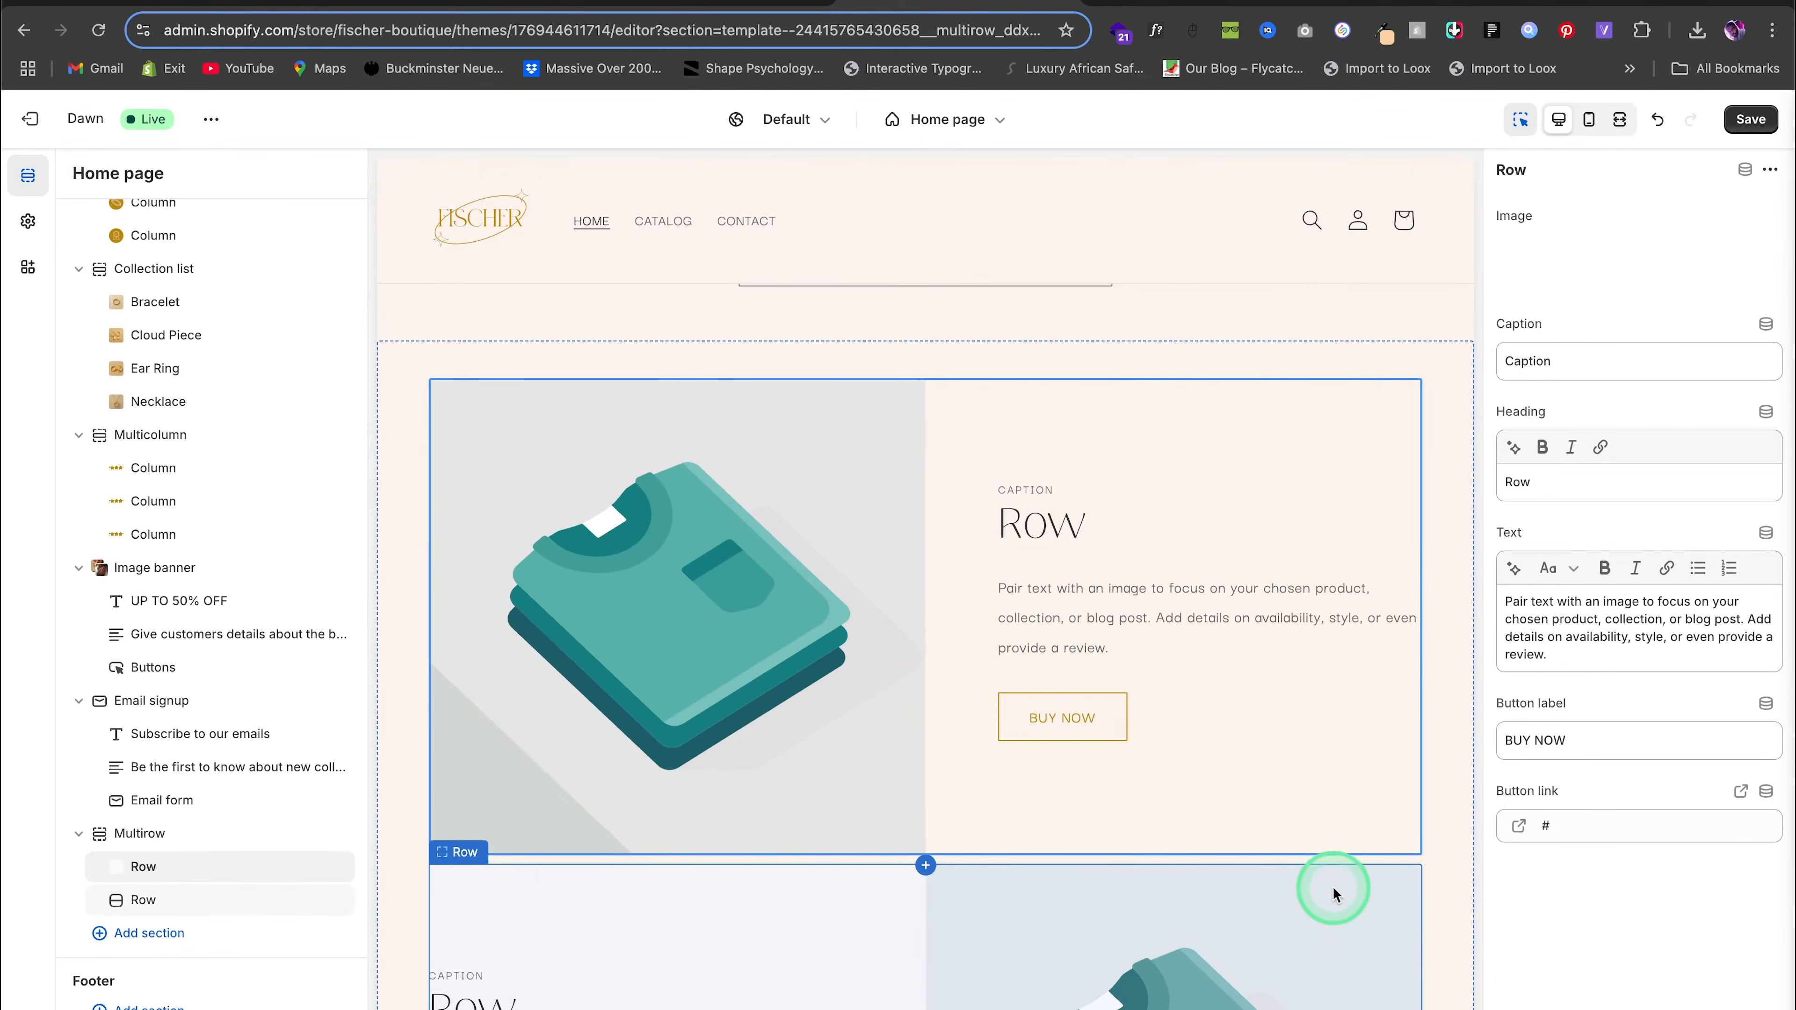
Set the second Multirow row's image to the uploaded picture of the woman with braided buns and the boxed bracelet
scroll(1273, 877, down, 5)
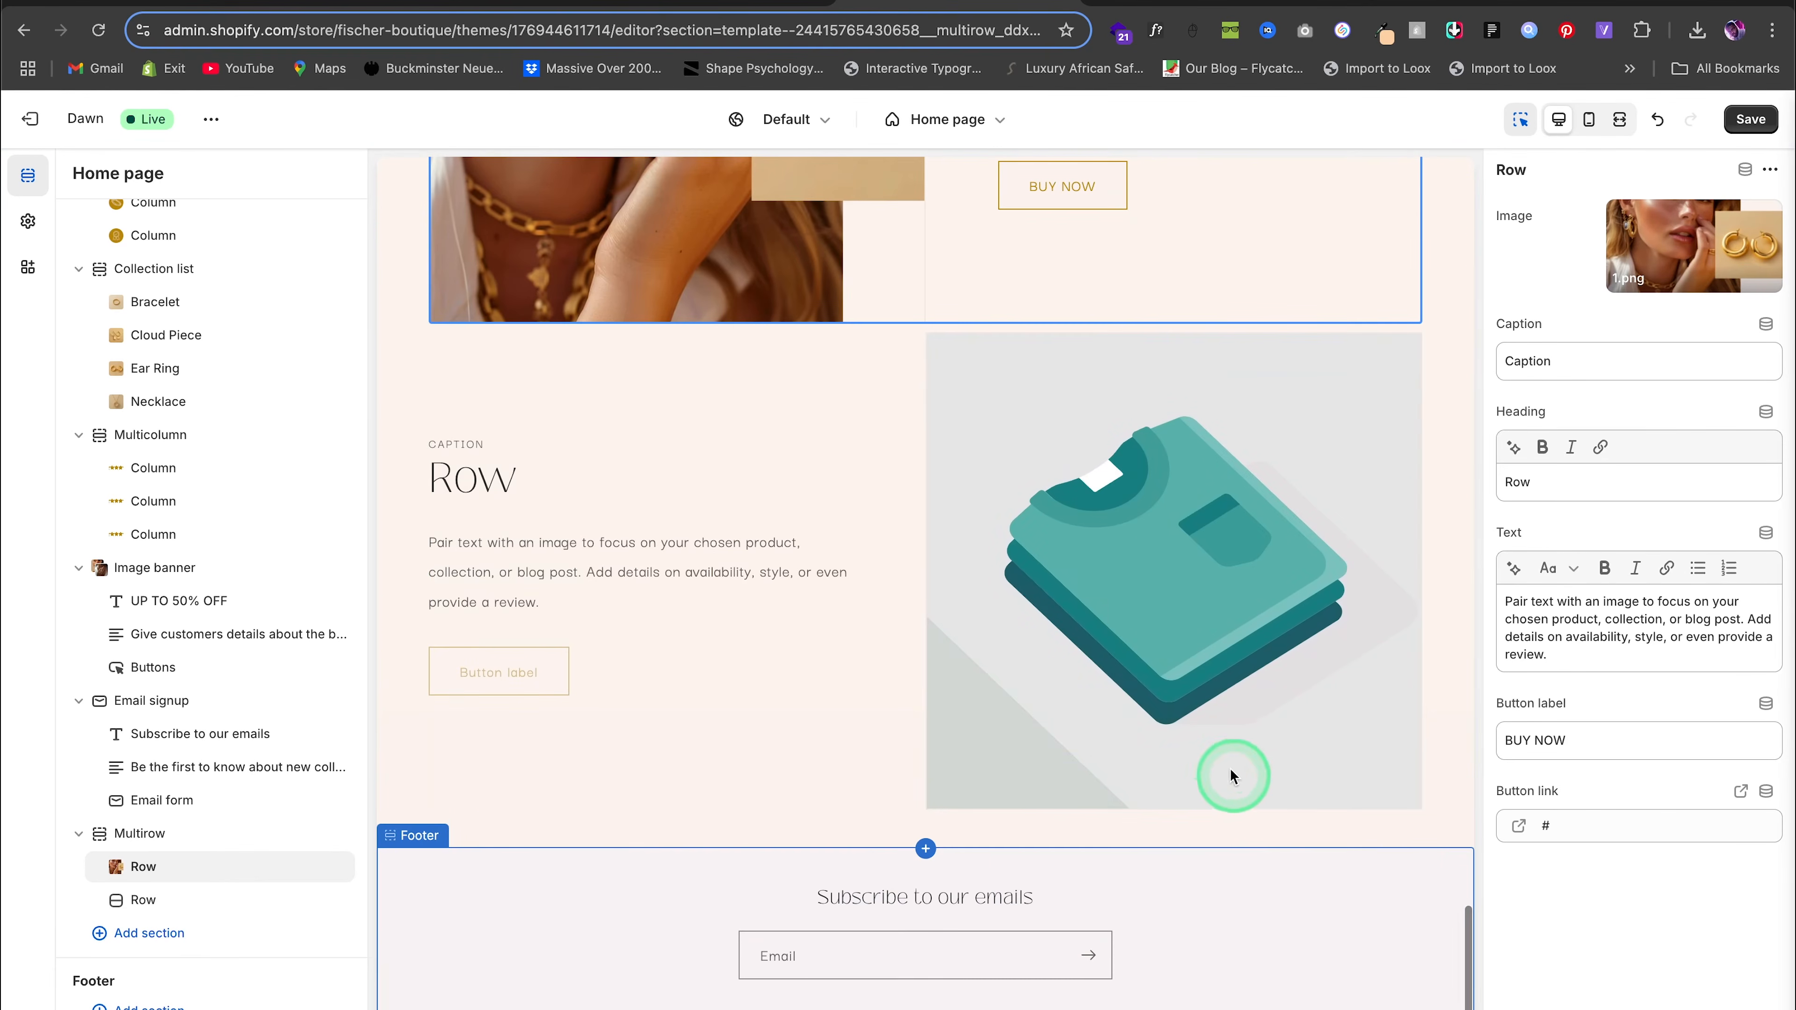
click(1194, 718)
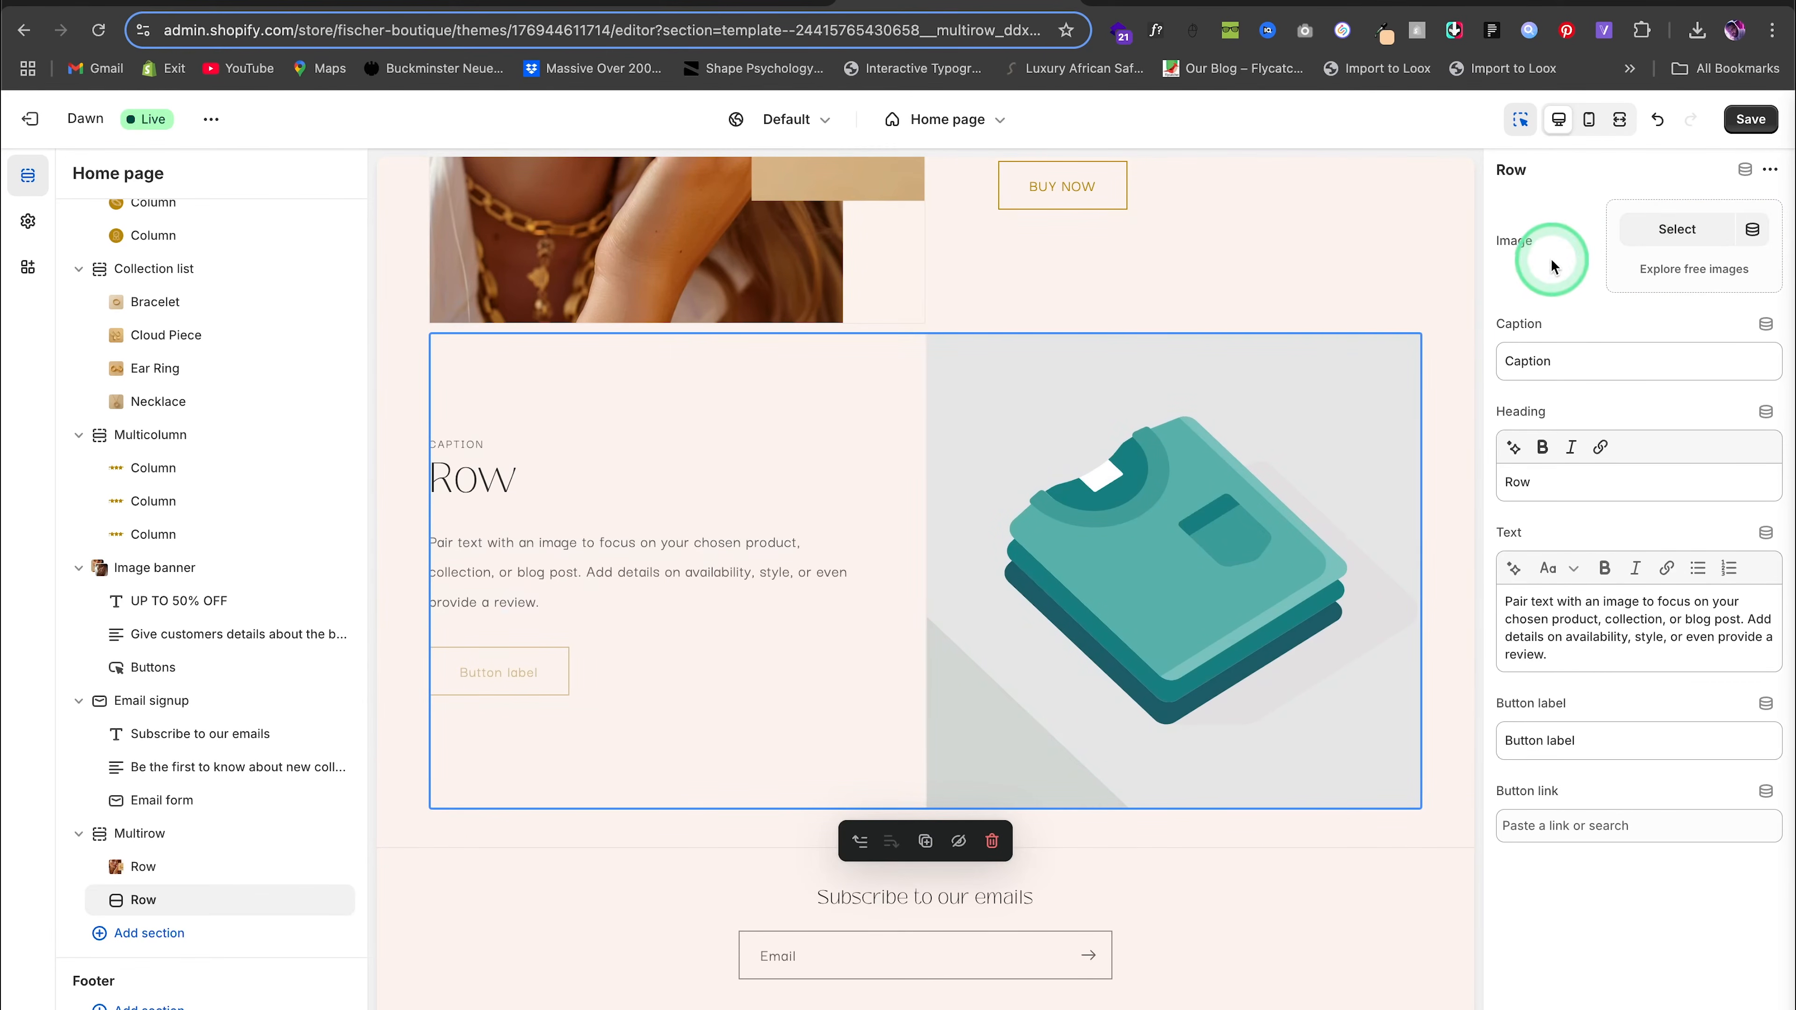
click(1676, 228)
click(644, 565)
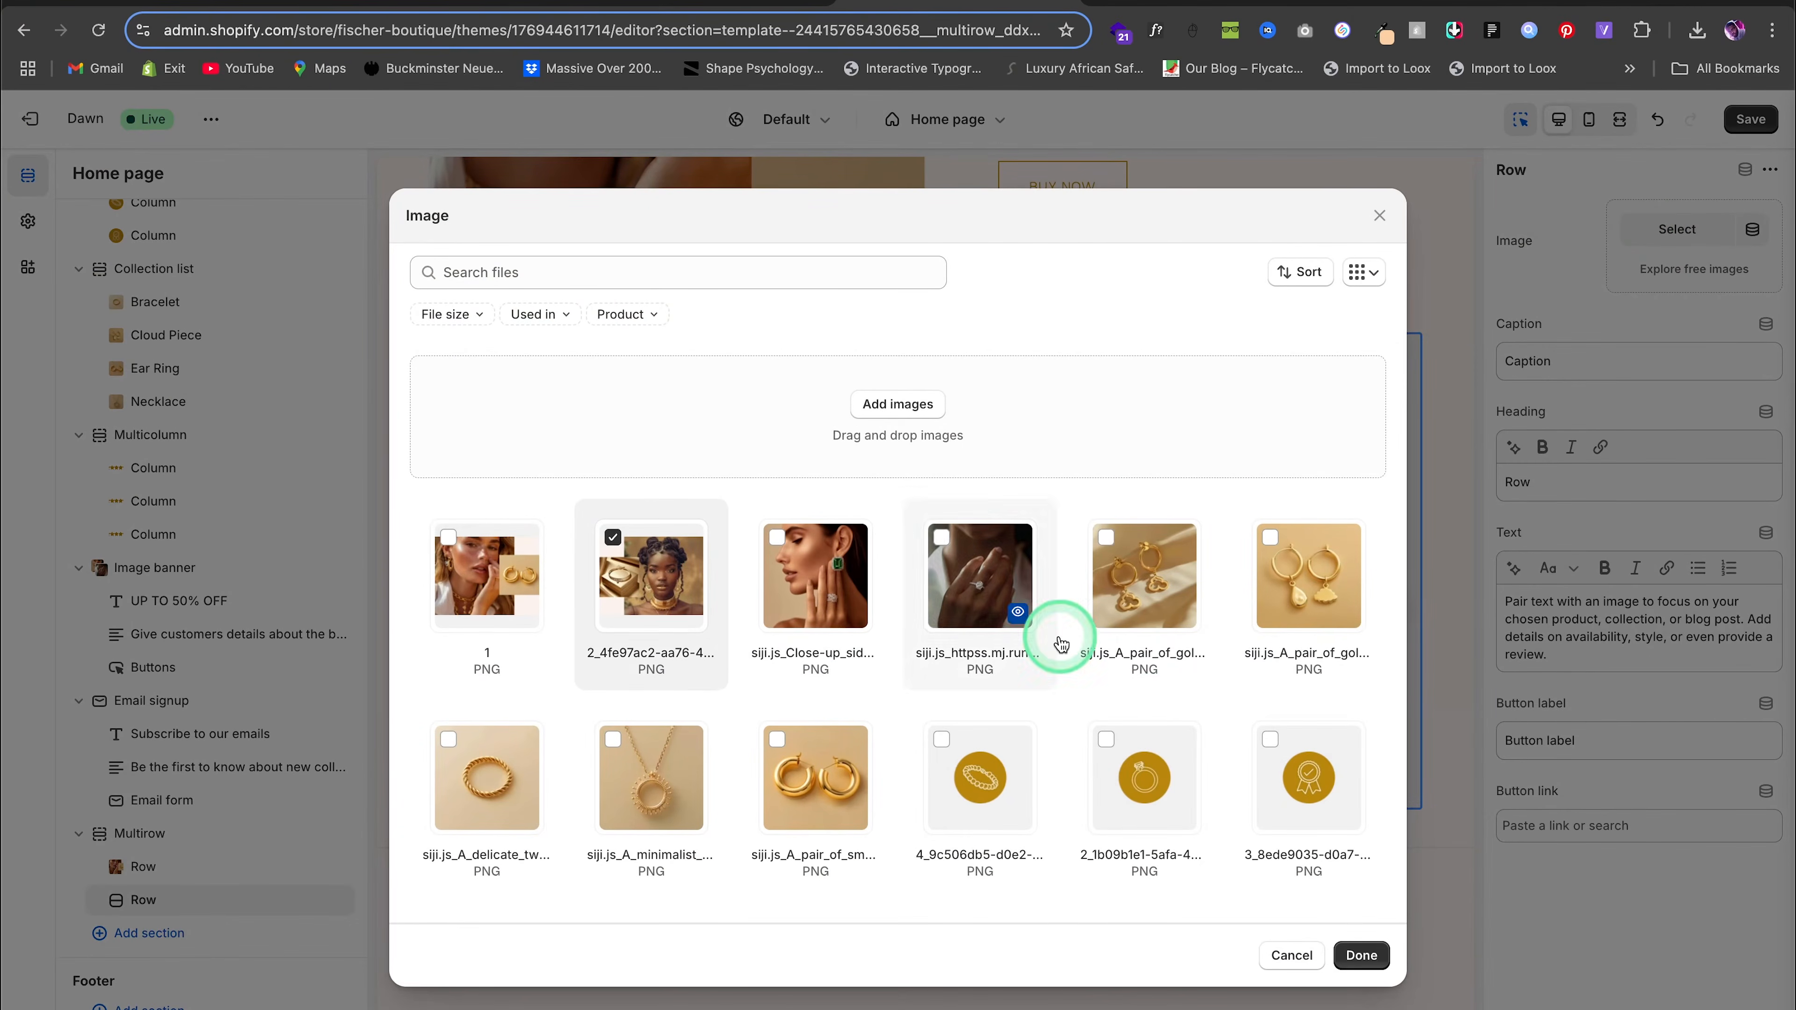
click(1361, 955)
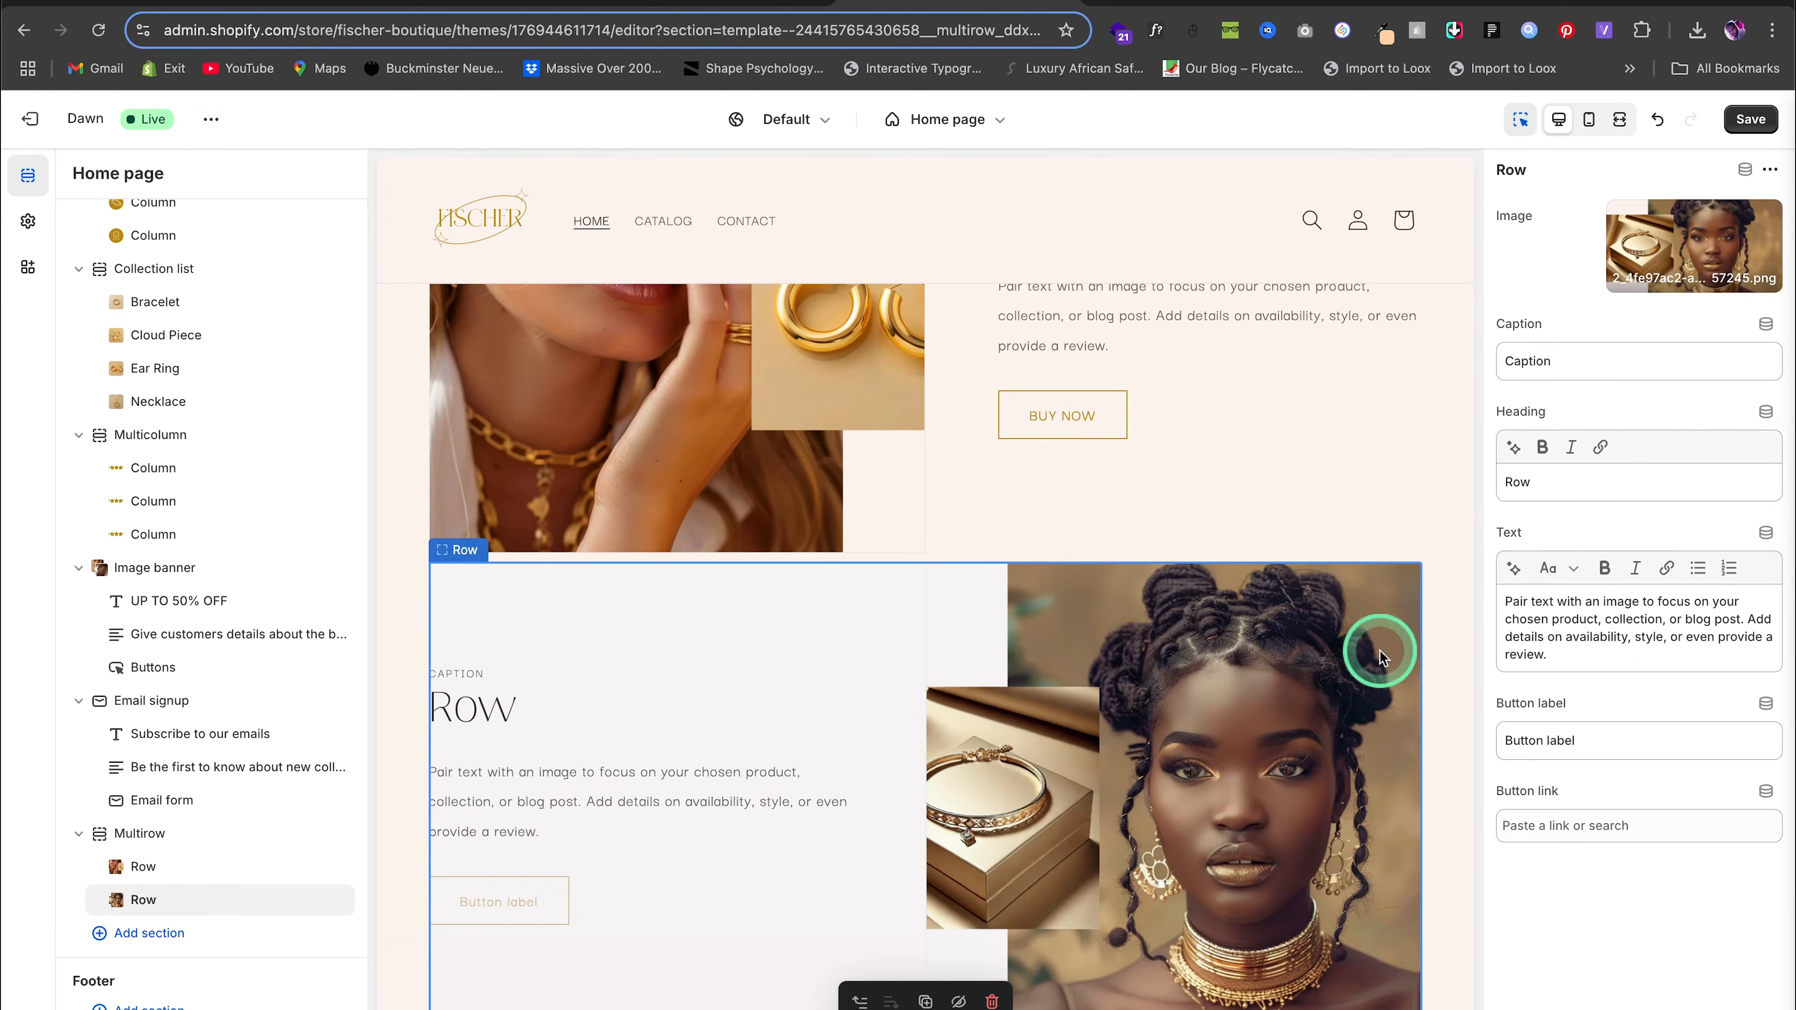
Set the second row's button label to BUY NOW and its link to #, and save the theme
drag(1591, 740, 1482, 744)
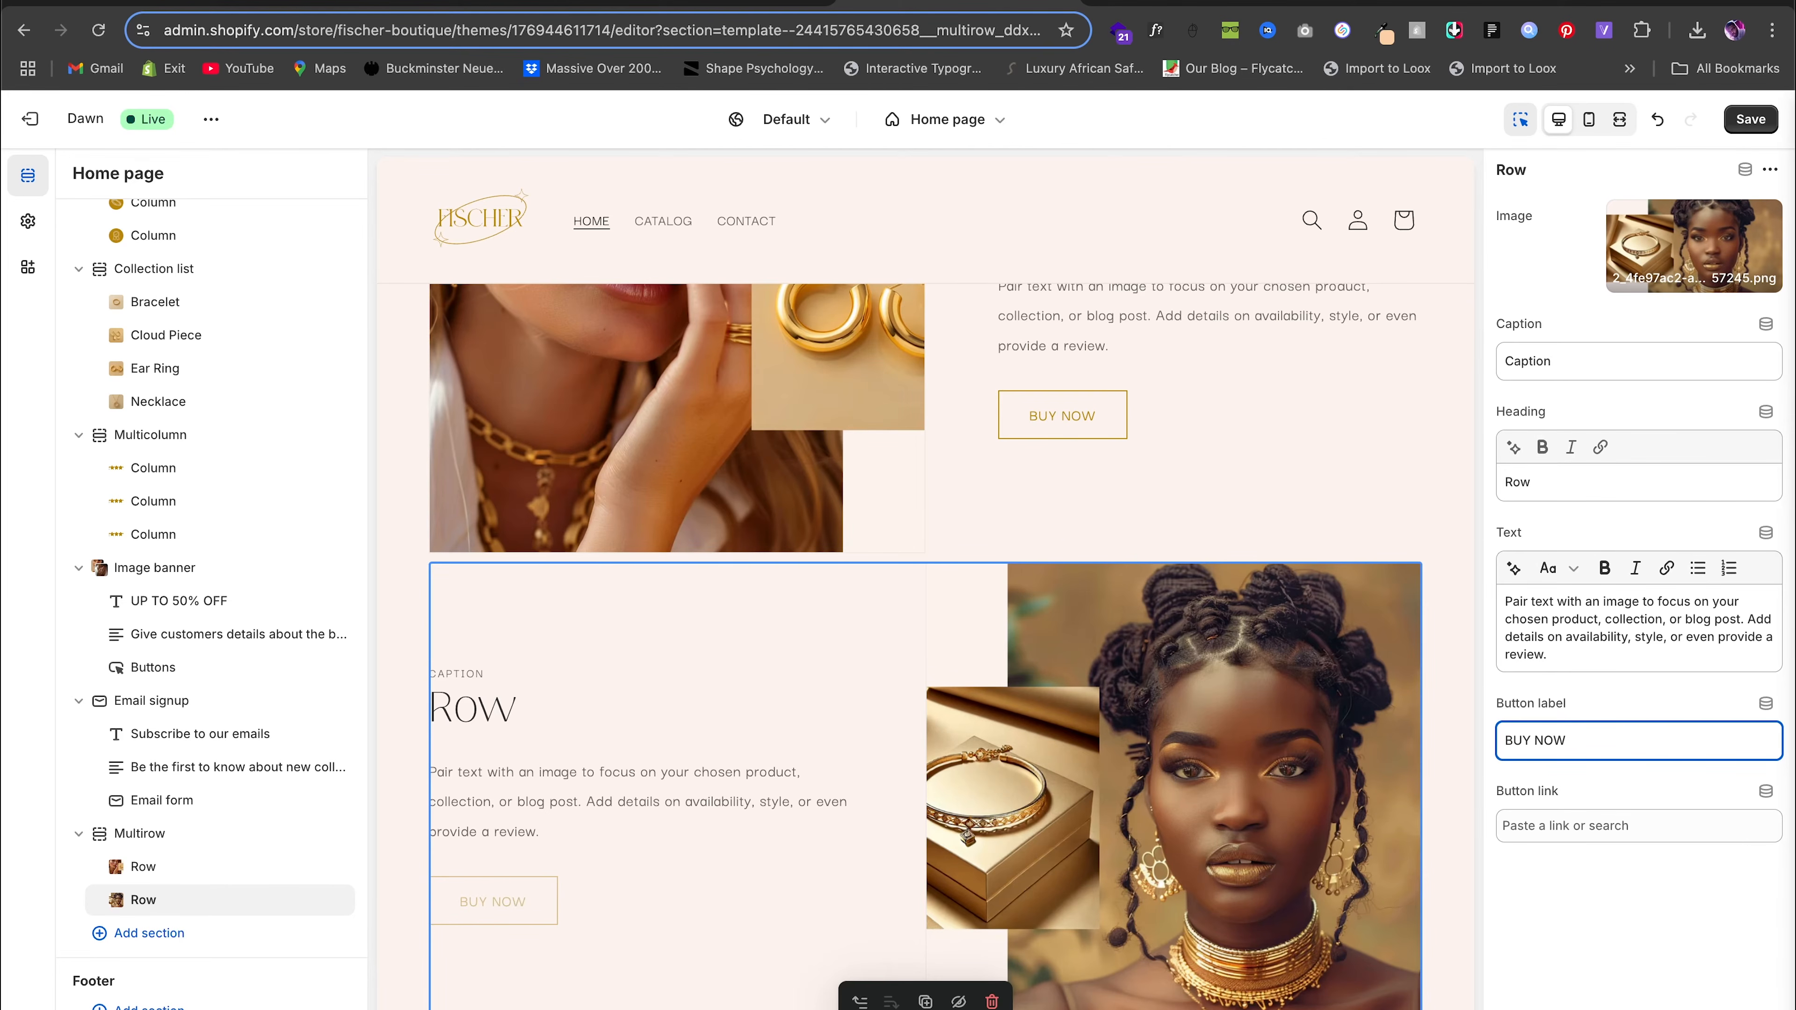
click(1582, 806)
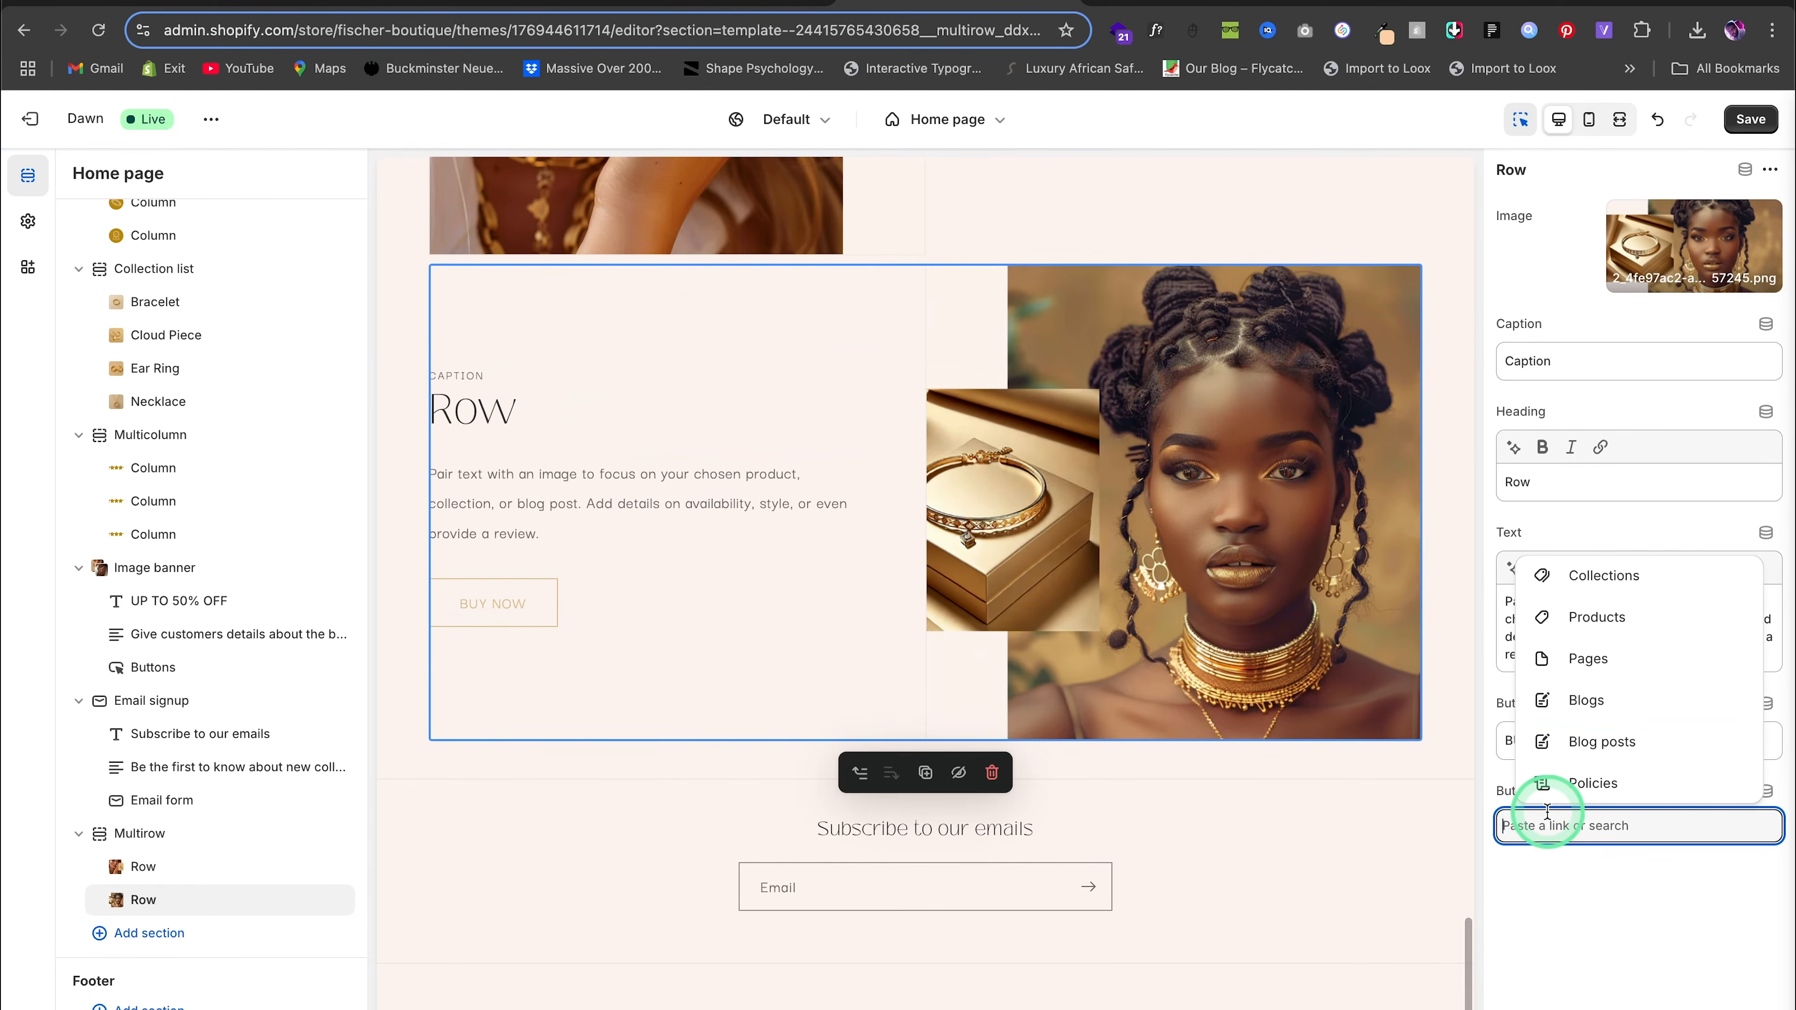
text(#)
key(Return)
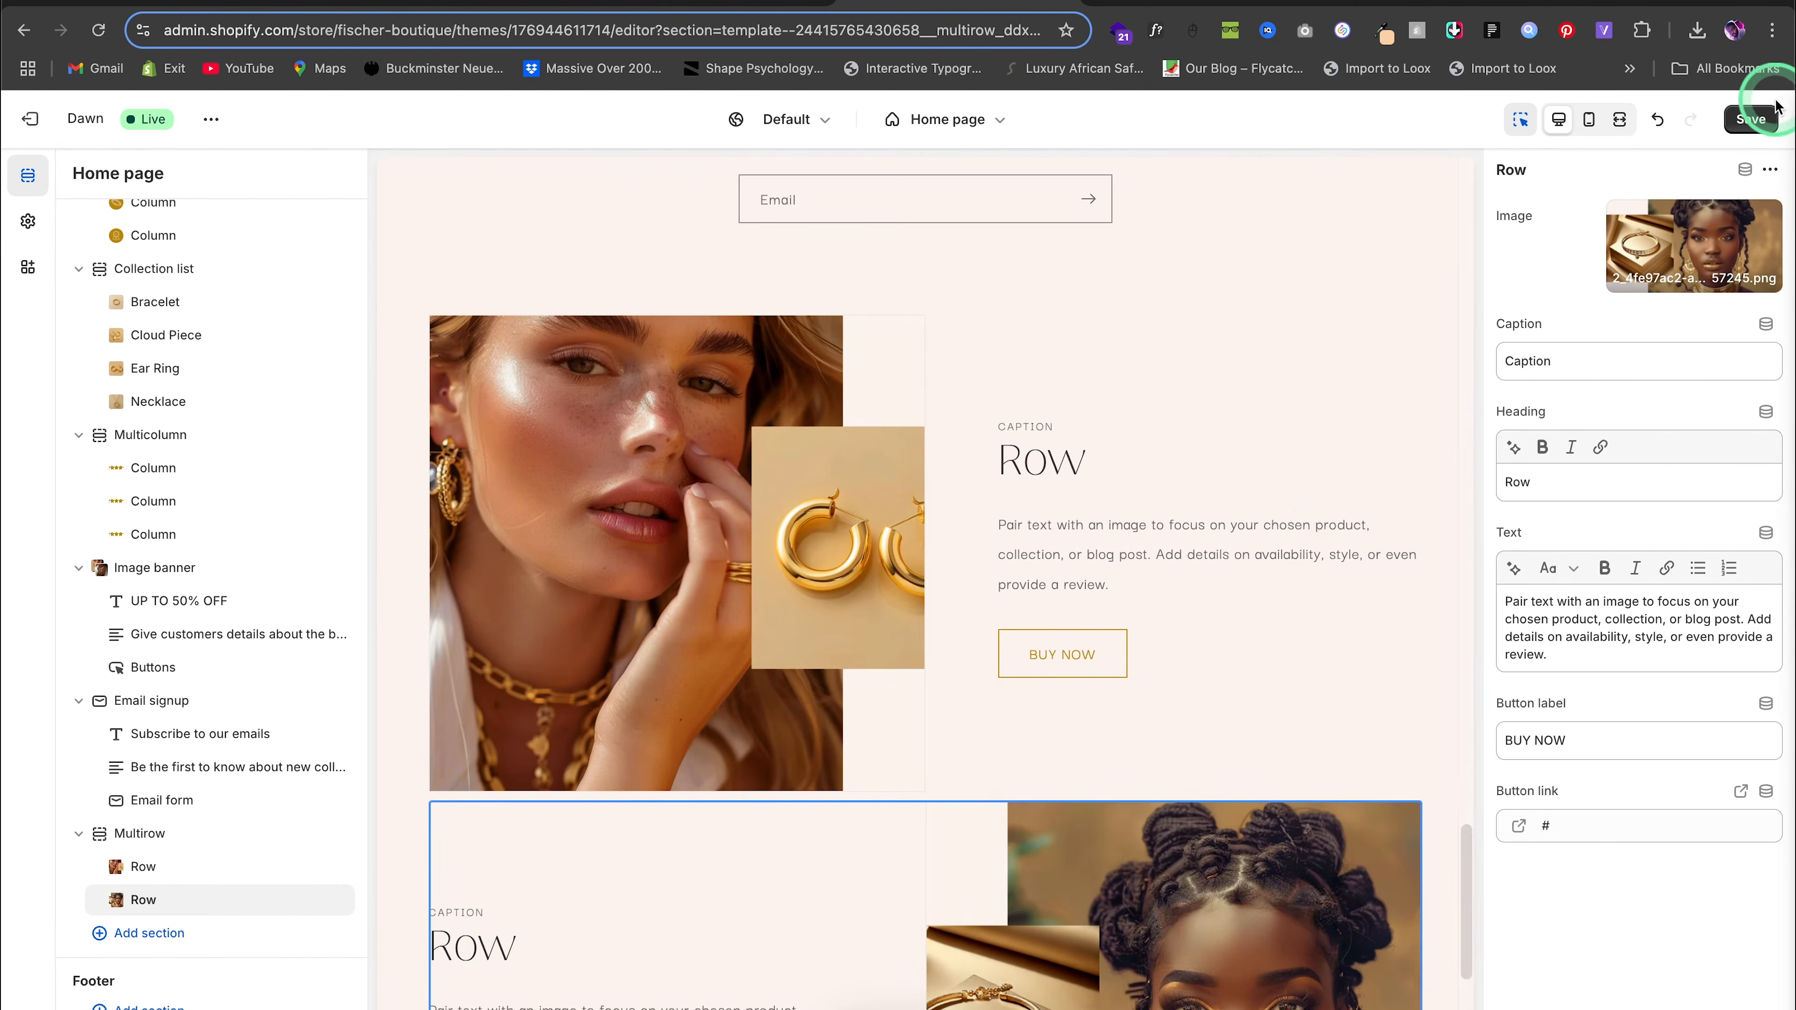
click(1752, 115)
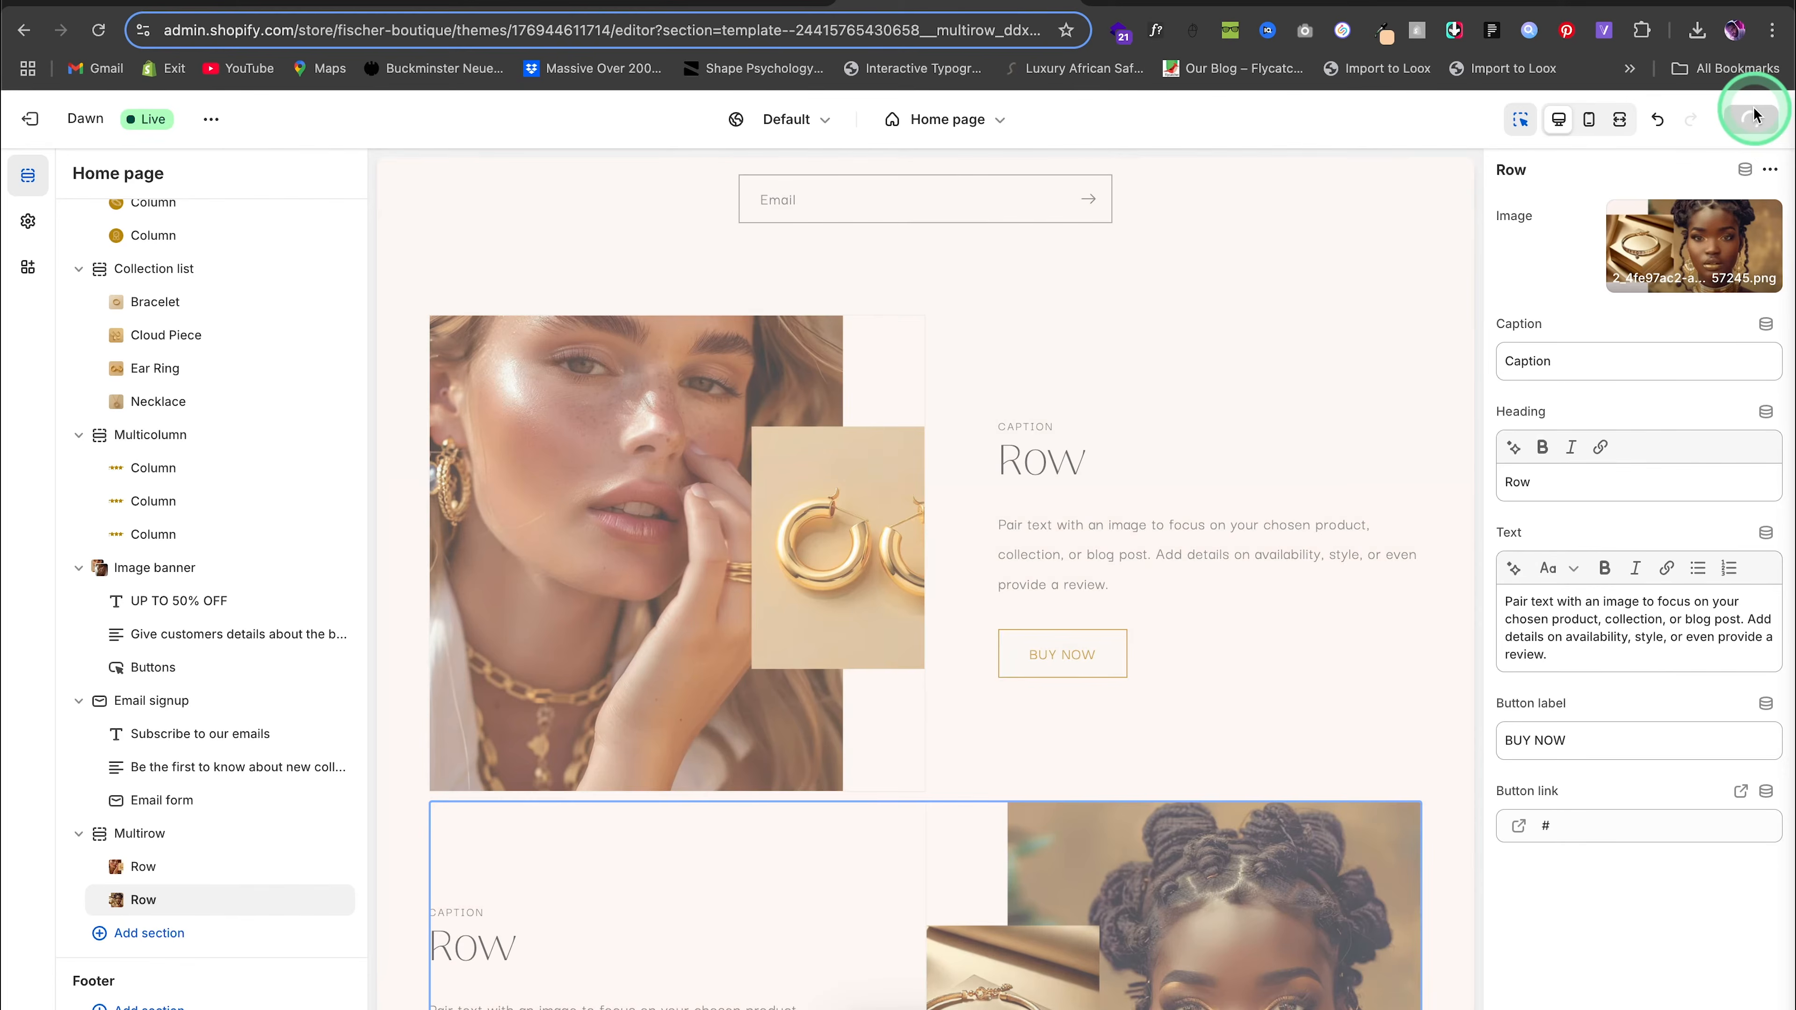
Set the Multirow section's image height to Adapt to image and save the theme
click(890, 504)
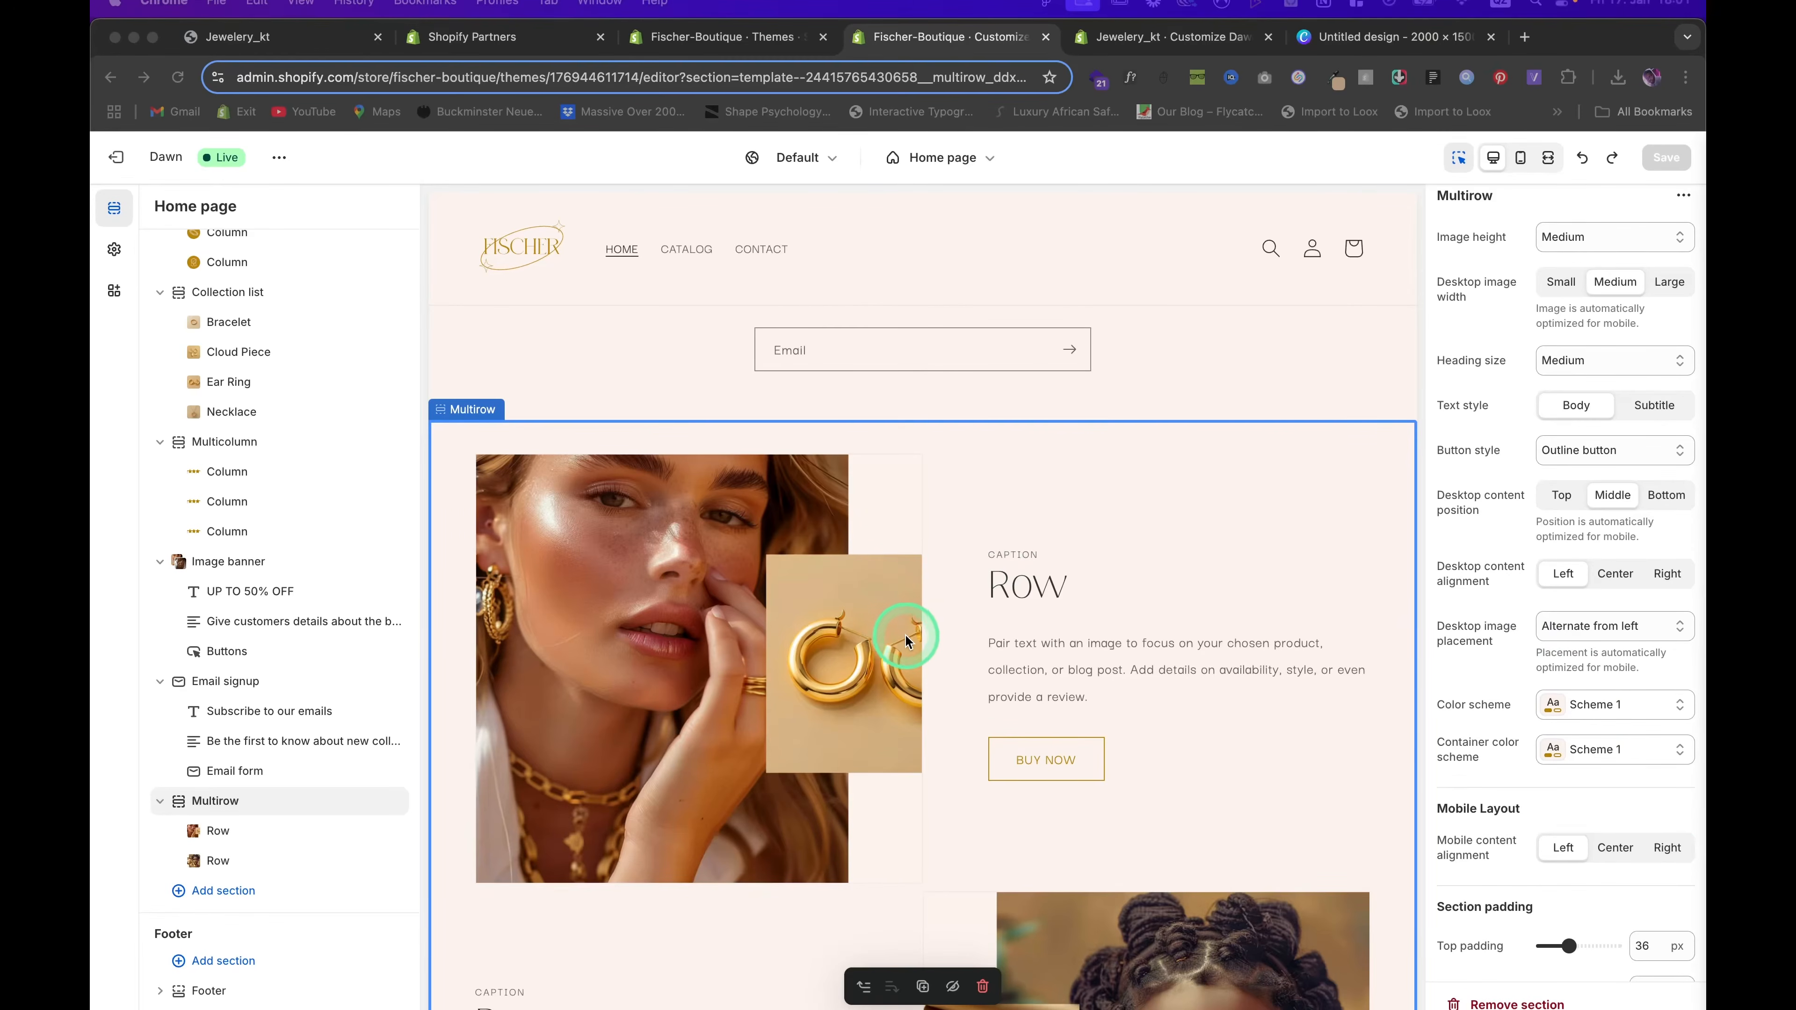
scroll(906, 640, down, 3)
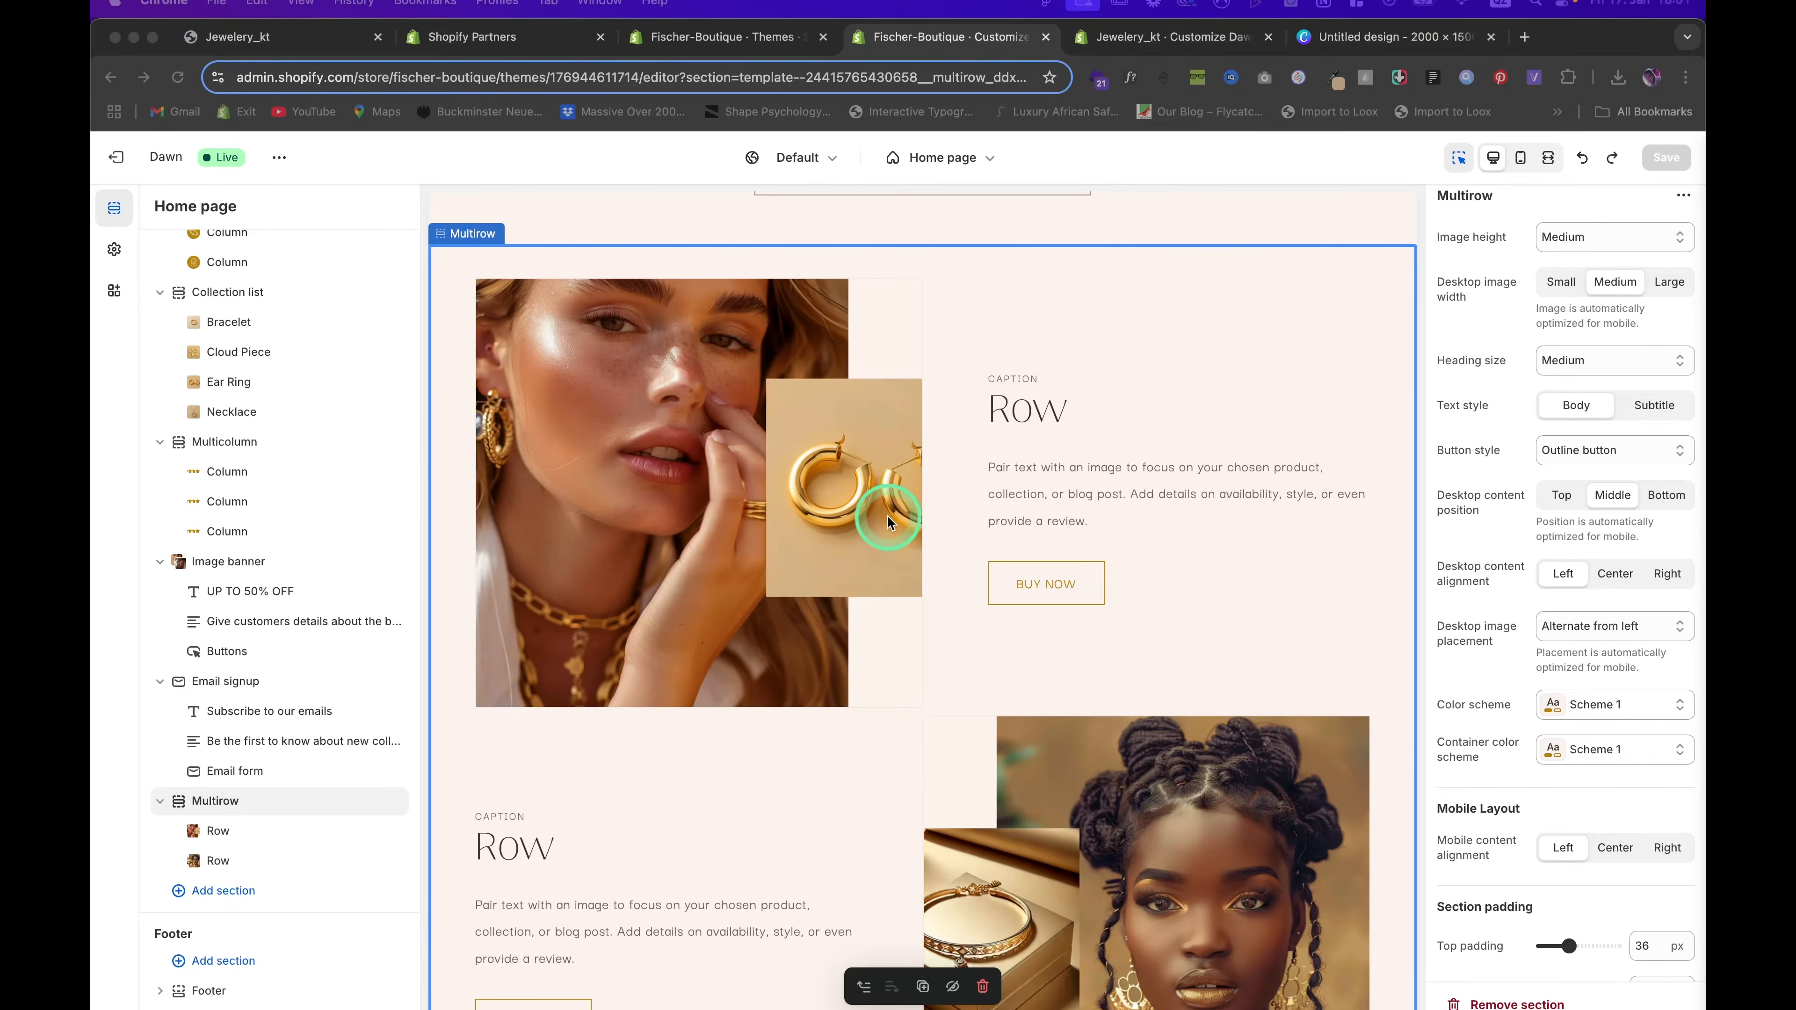
click(1606, 247)
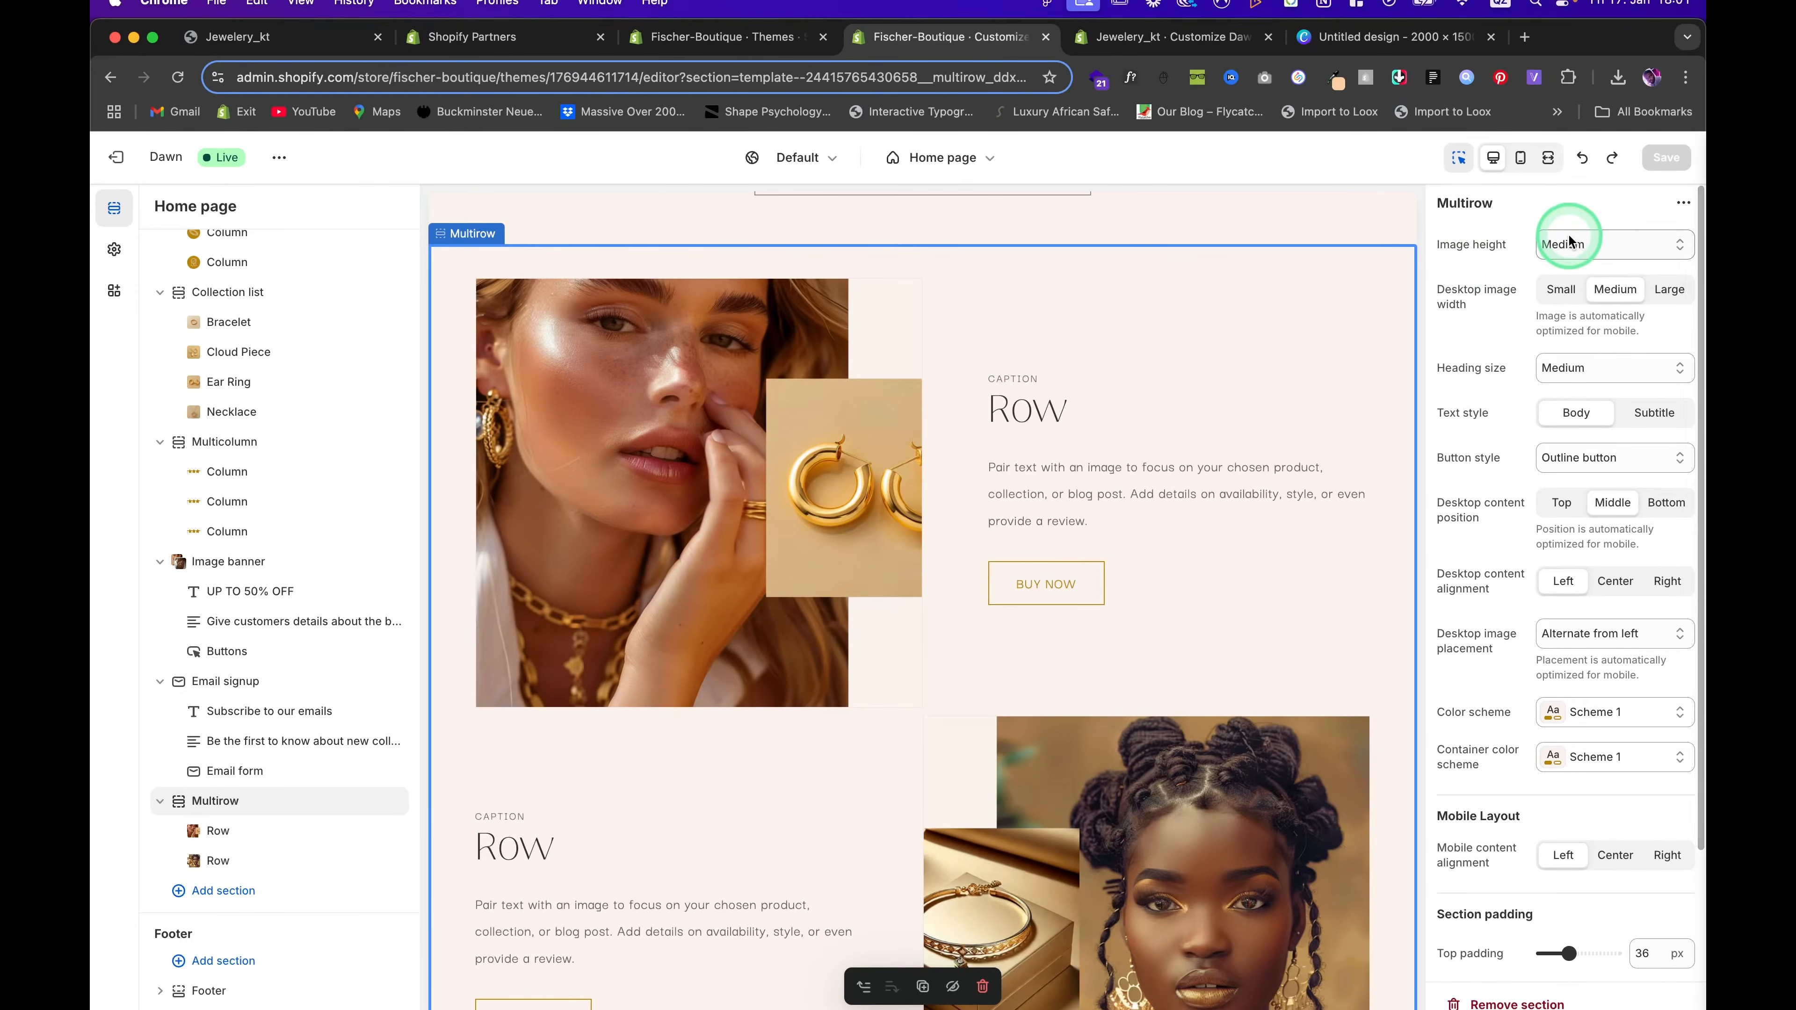
click(1581, 240)
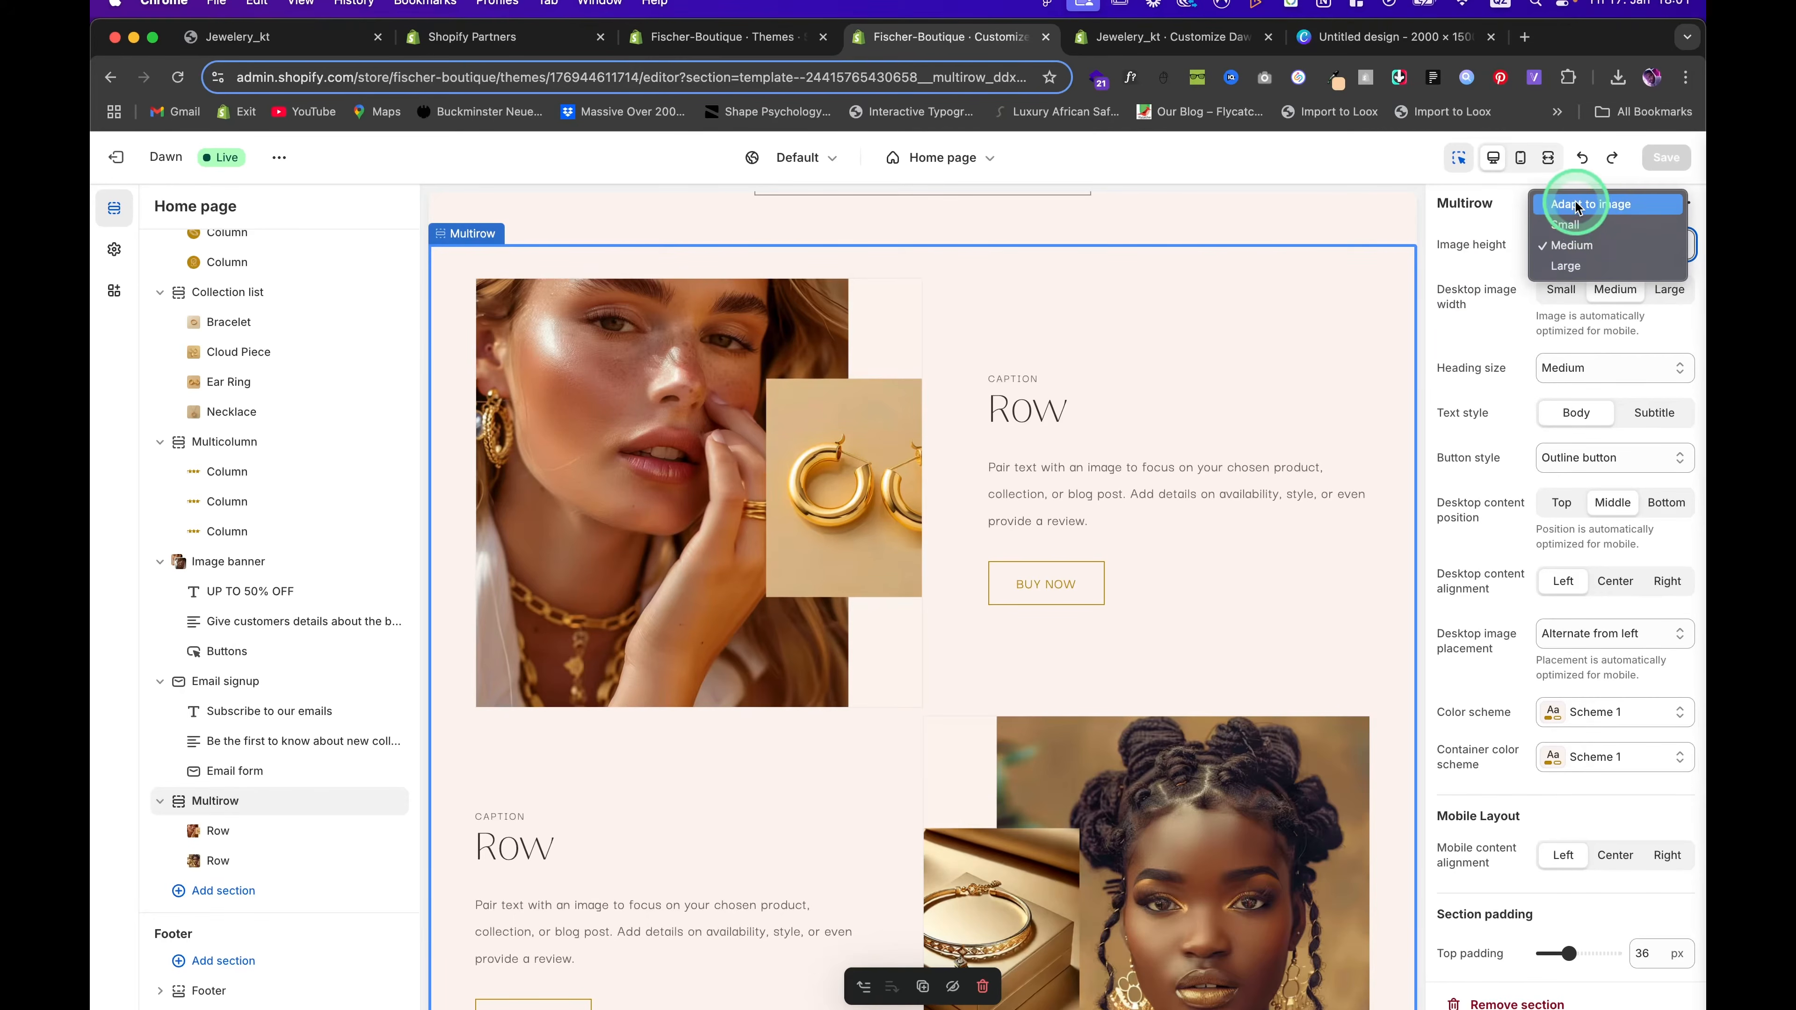
click(1577, 206)
click(1661, 159)
click(1661, 160)
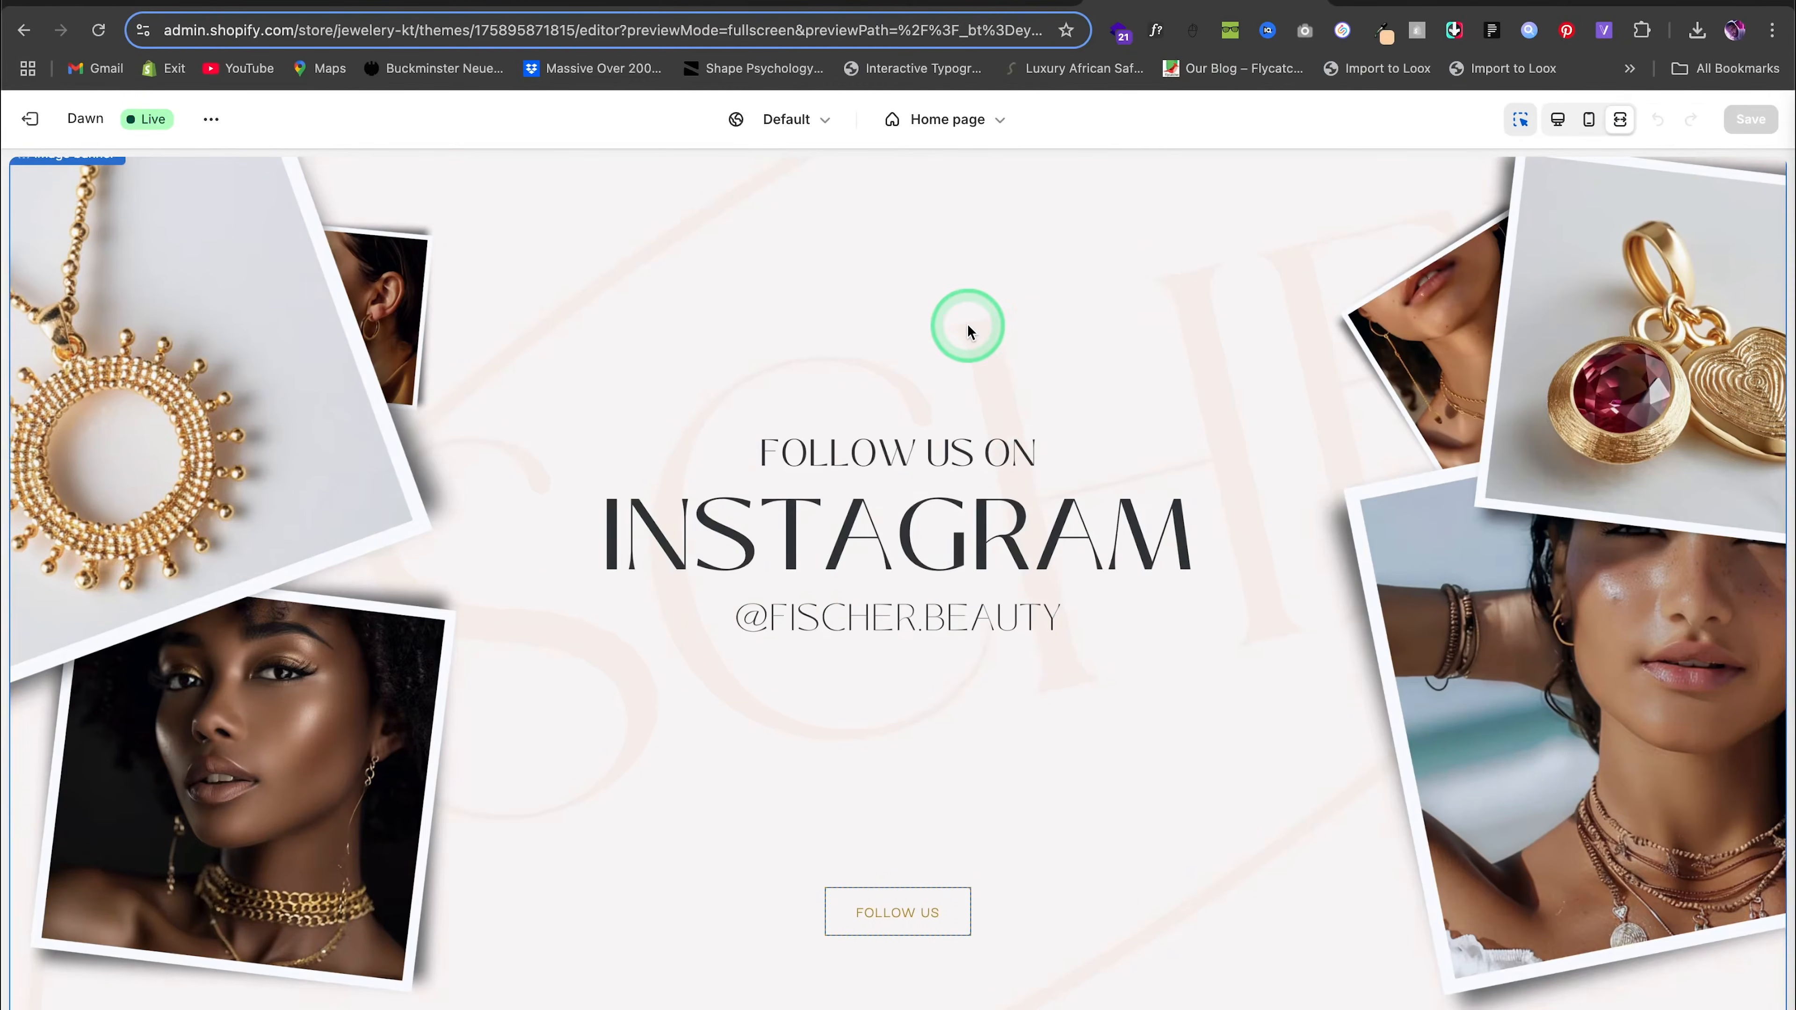
Check the Instagram banner in the reference store and add an Image banner section below the Multirow section of the Fischer-Boutique home page
scroll(1343, 292, up, 2)
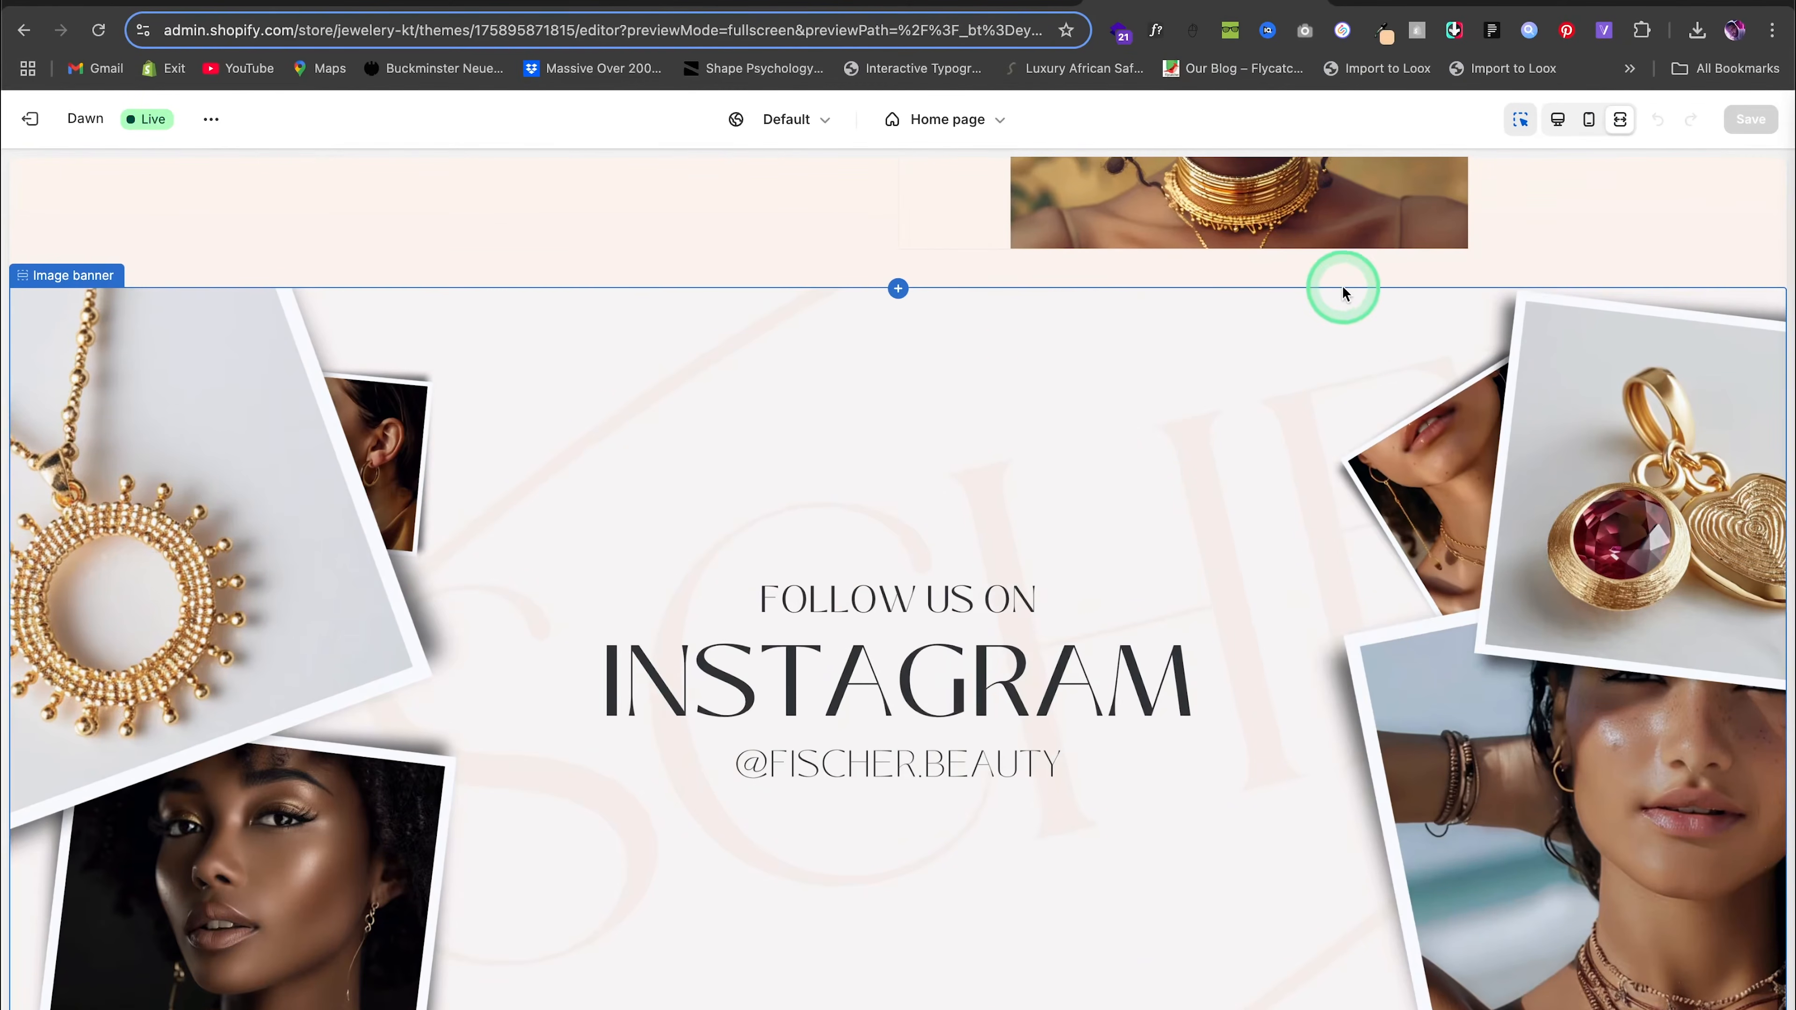
scroll(954, 566, down, 5)
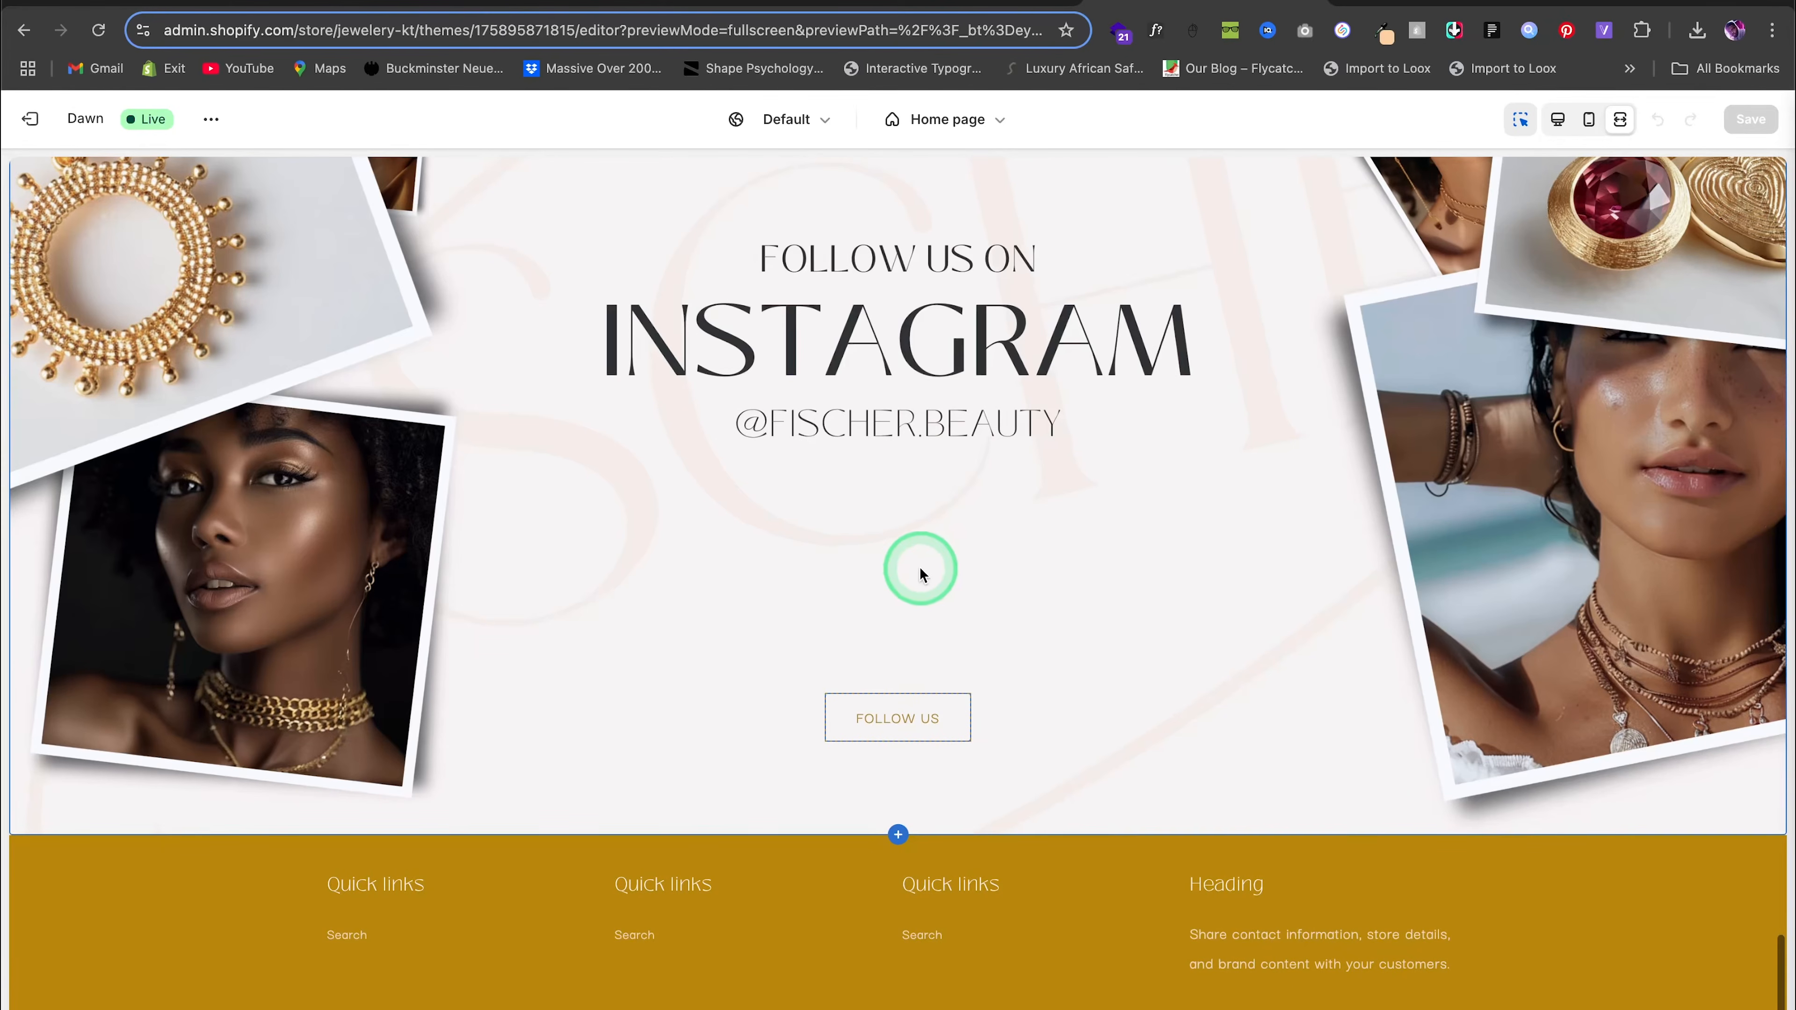
scroll(905, 573, up, 2)
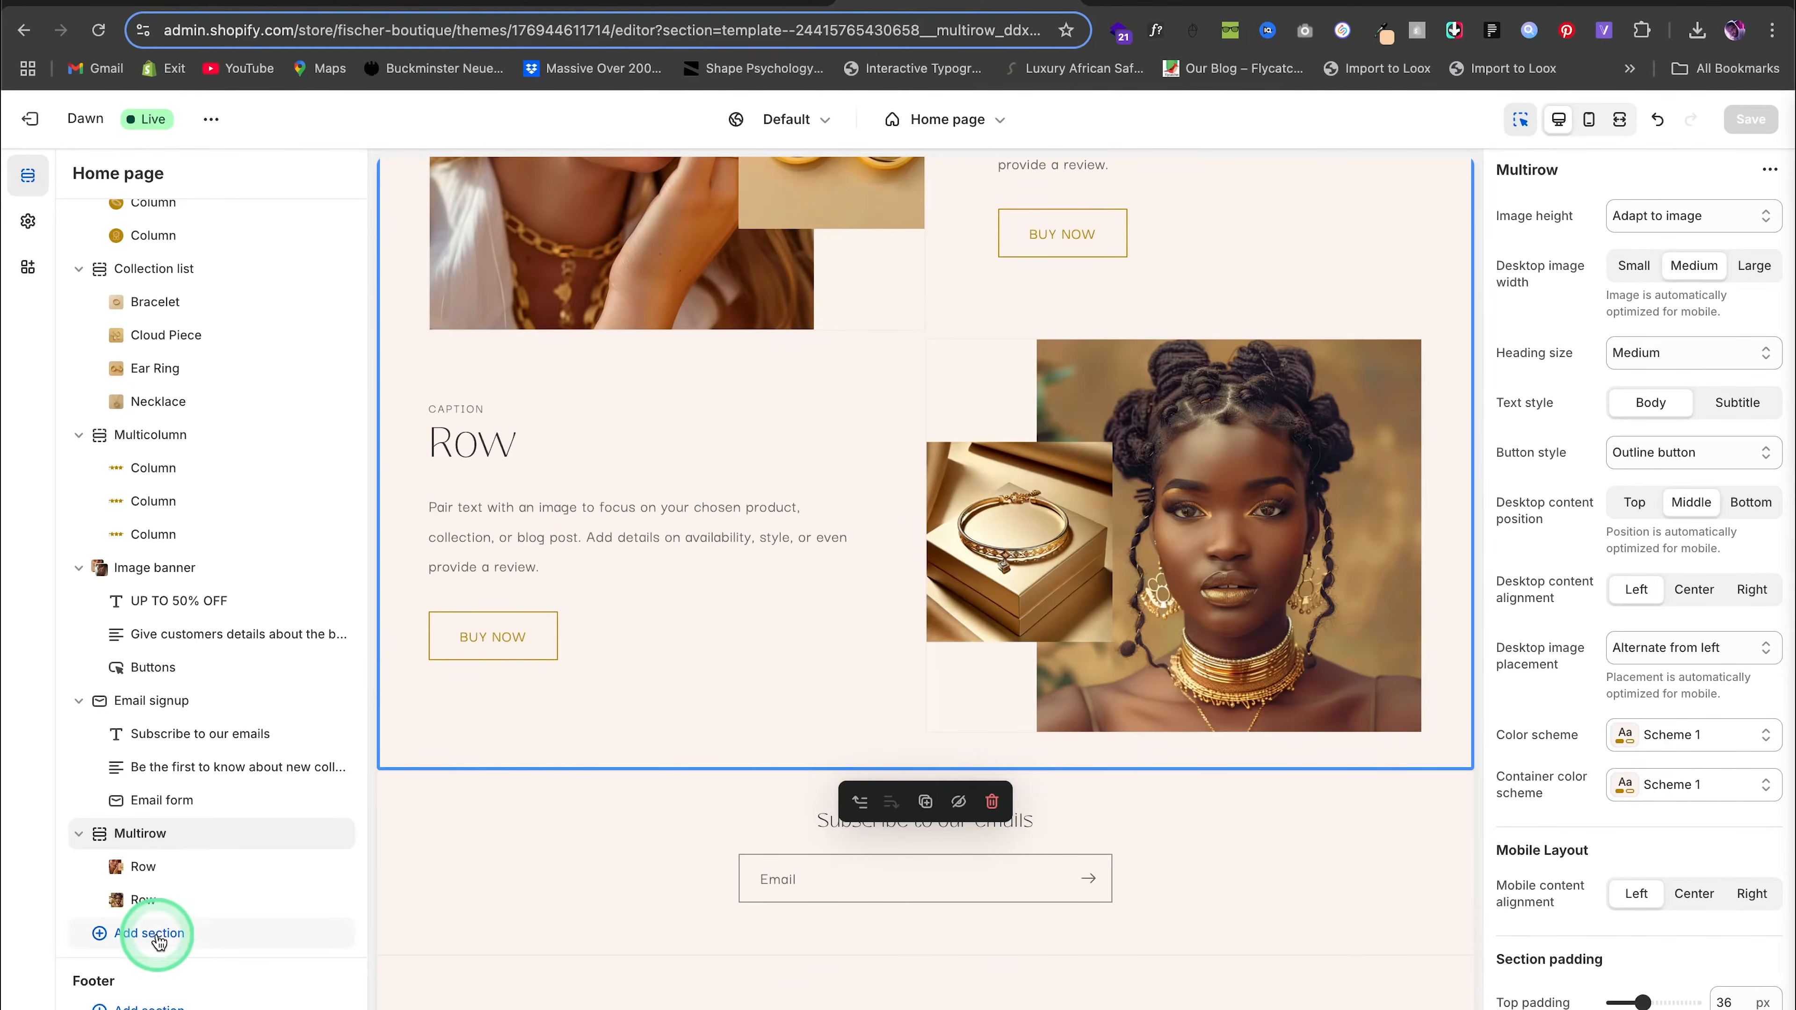
click(149, 932)
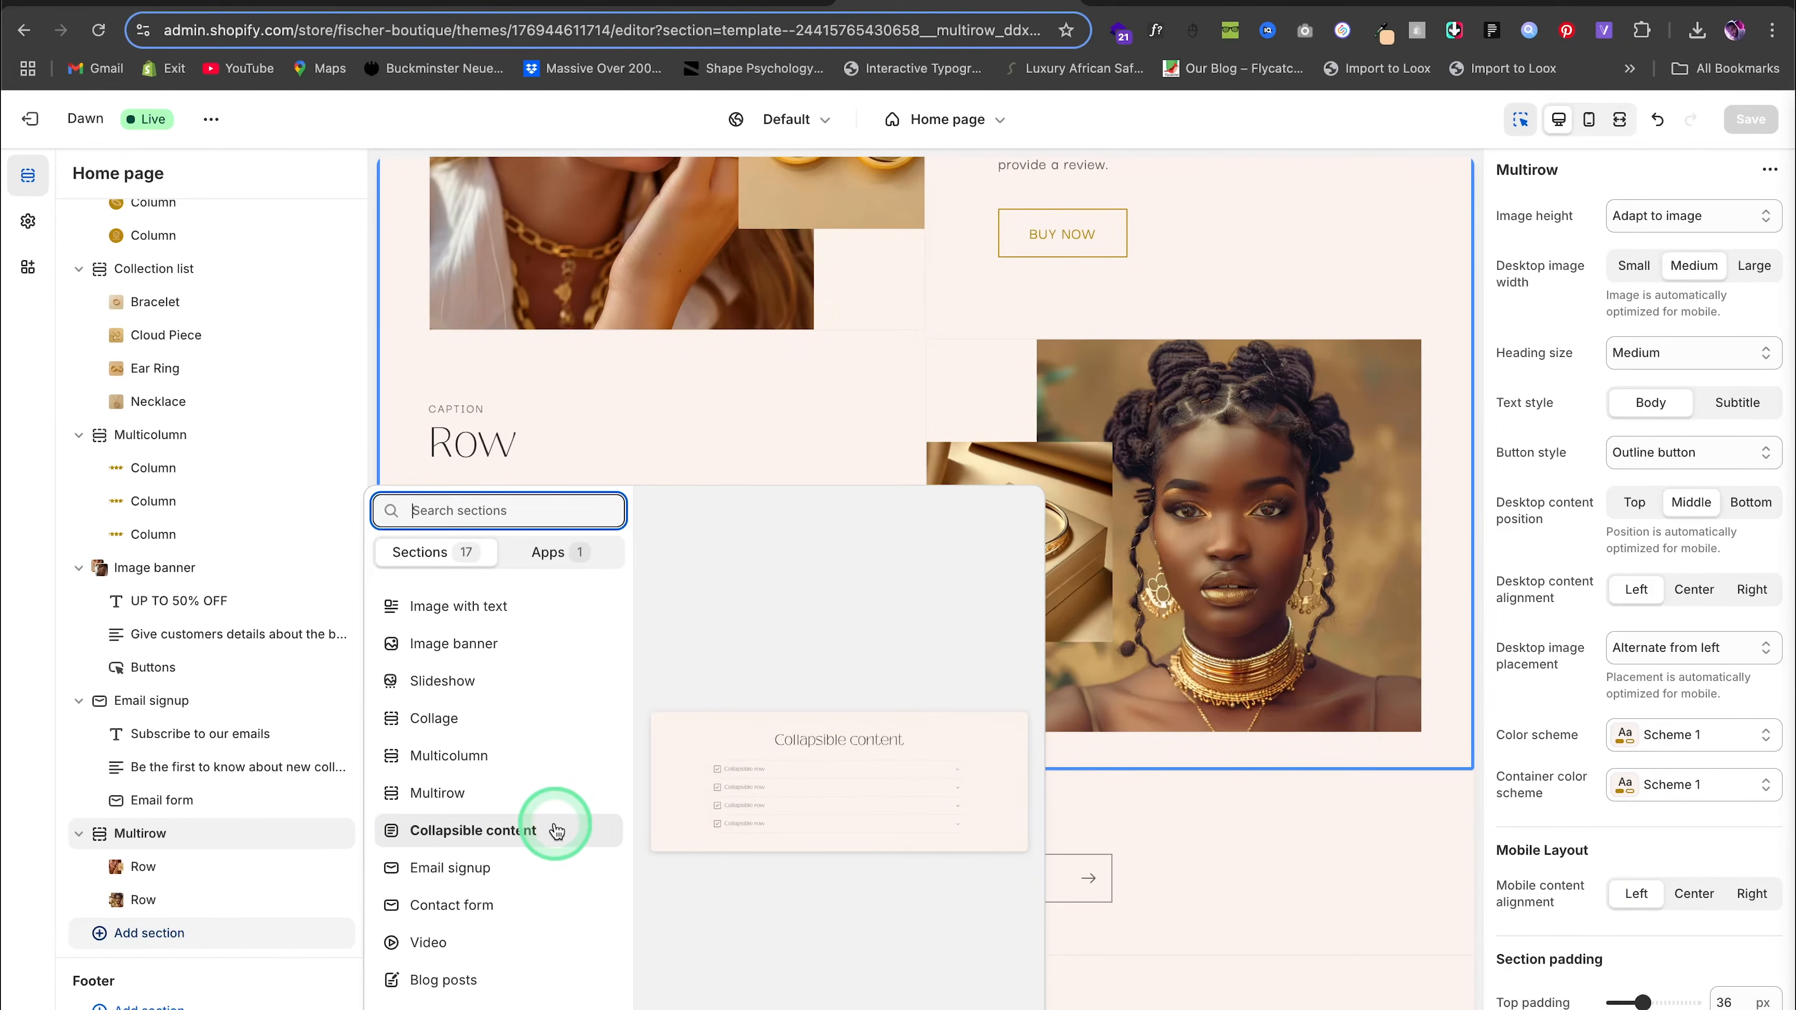
click(481, 643)
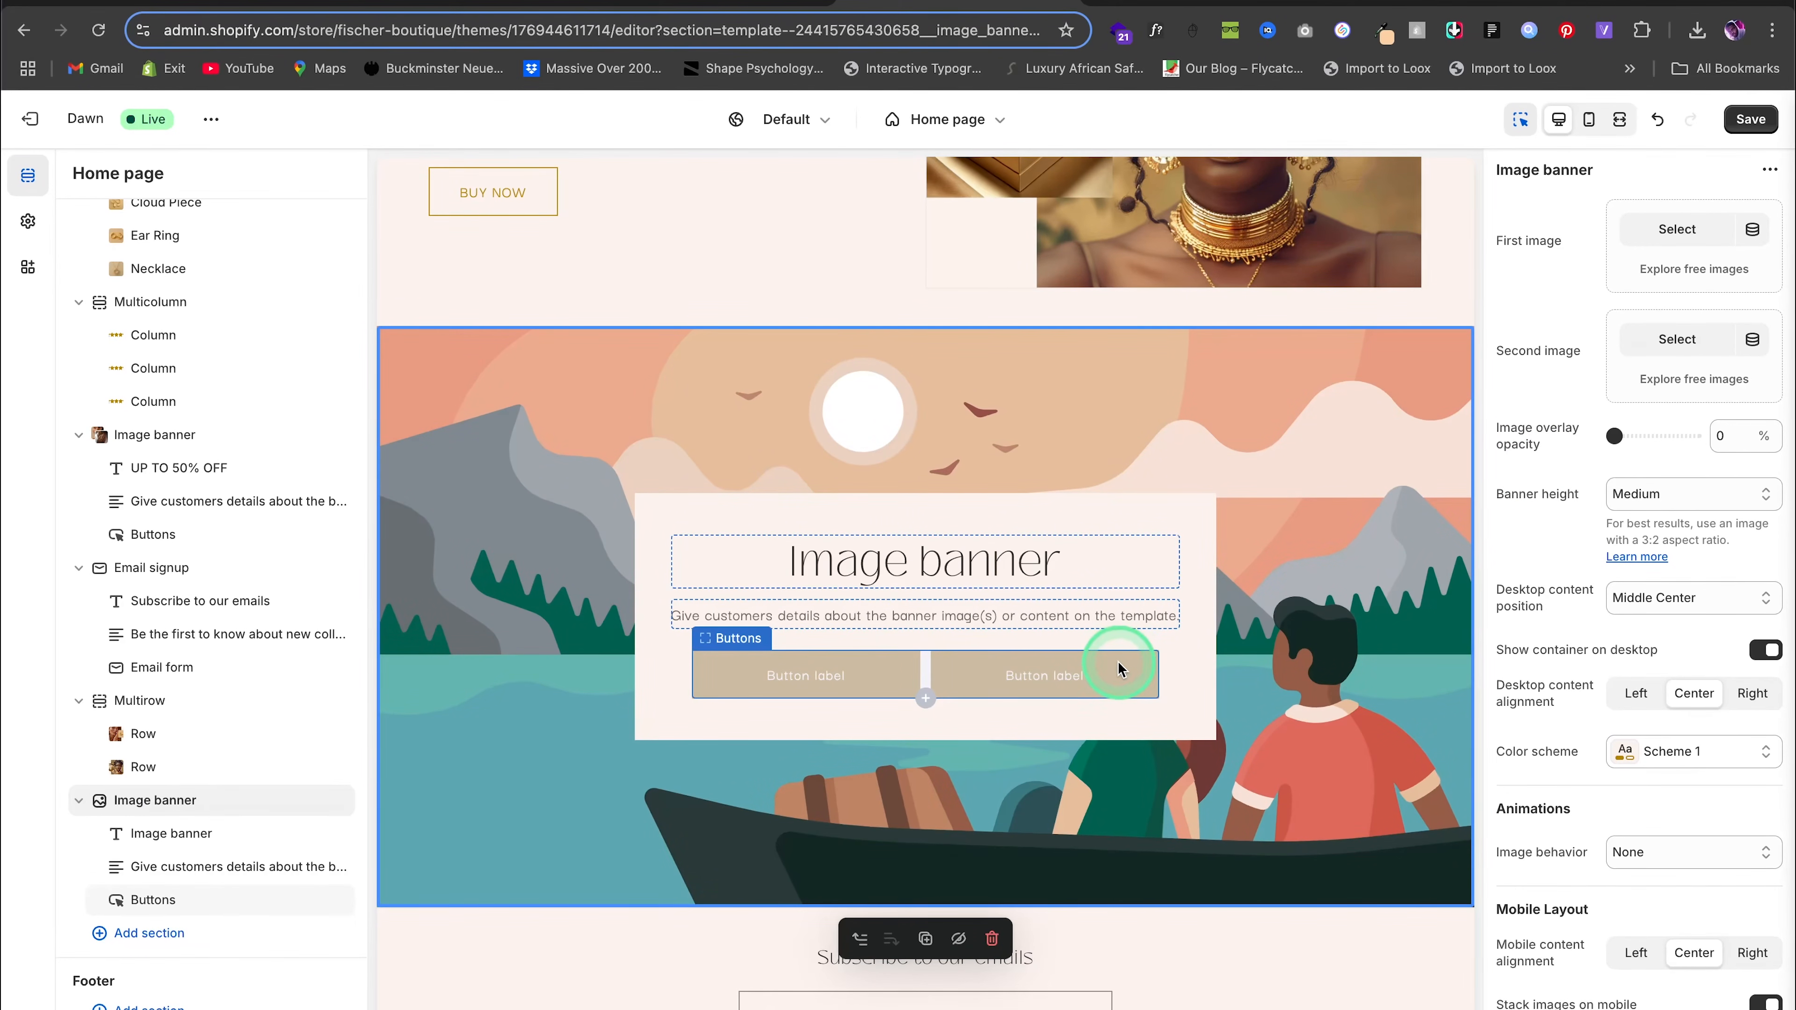
Clear the new image banner's second button label, give the first button the outline style, and label it FOLOW US
click(1097, 680)
click(1592, 487)
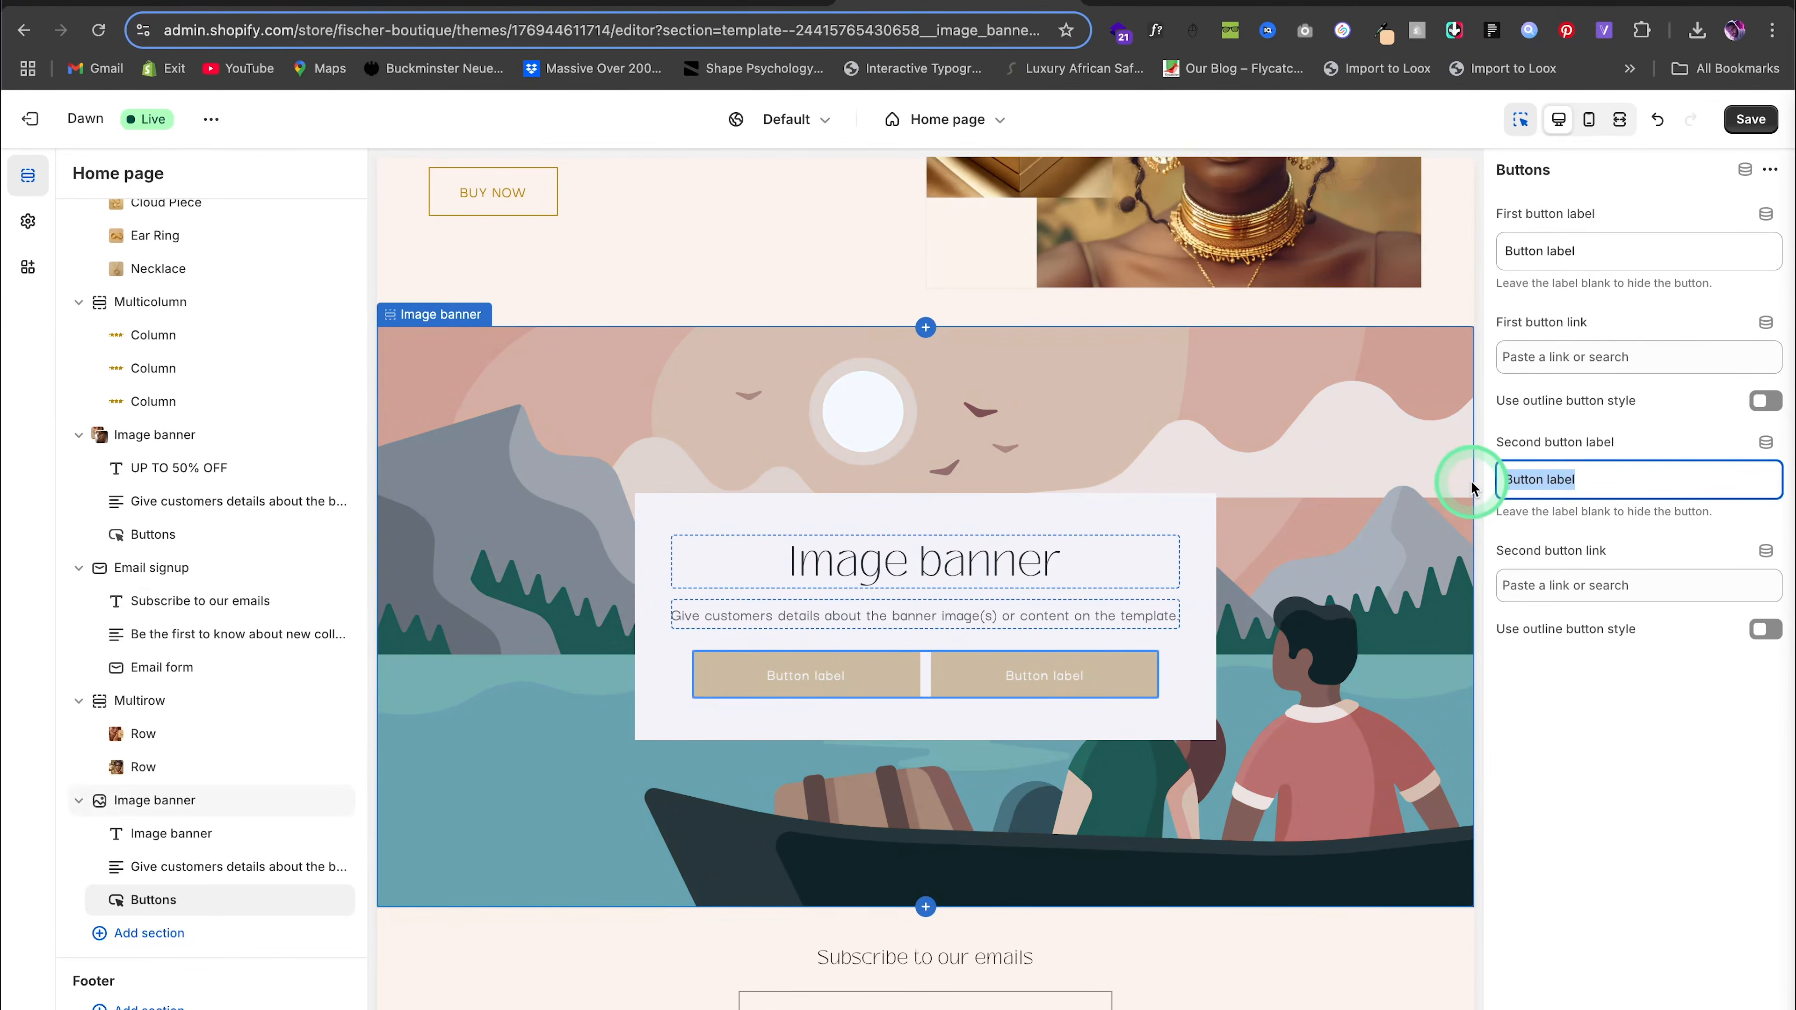
key(BackSpace)
click(1763, 404)
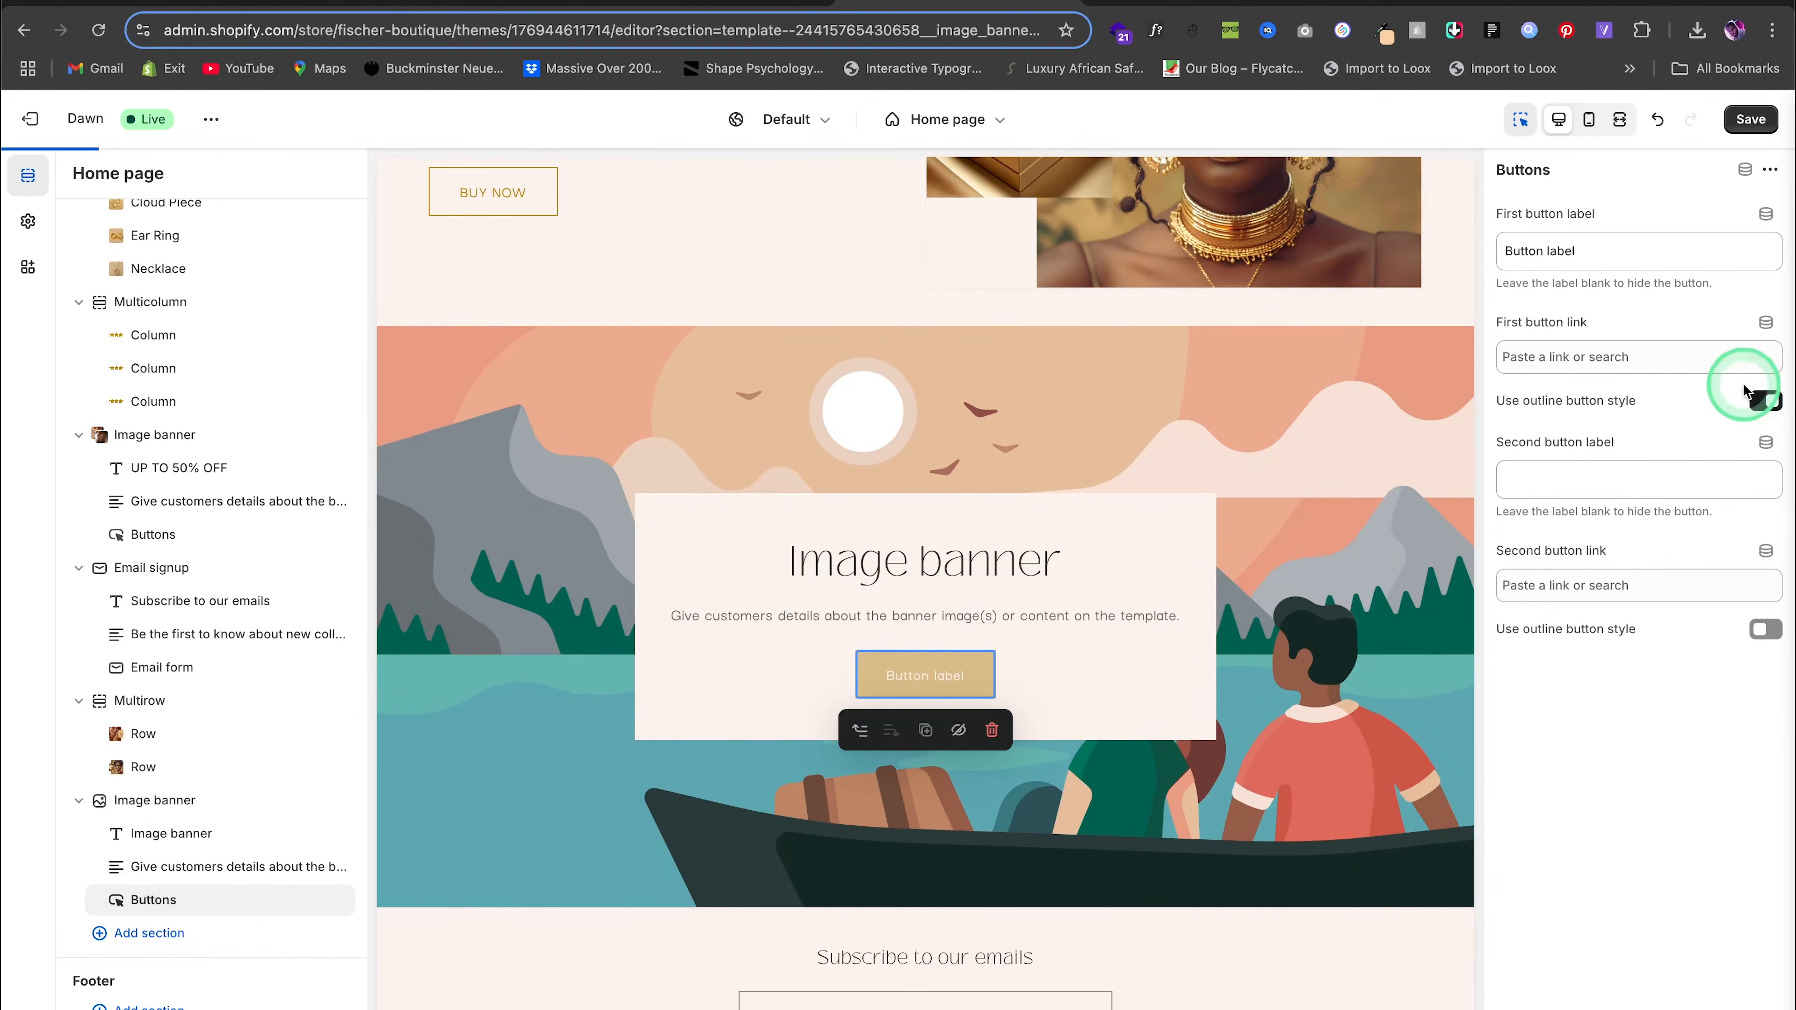
triple_click(1498, 256)
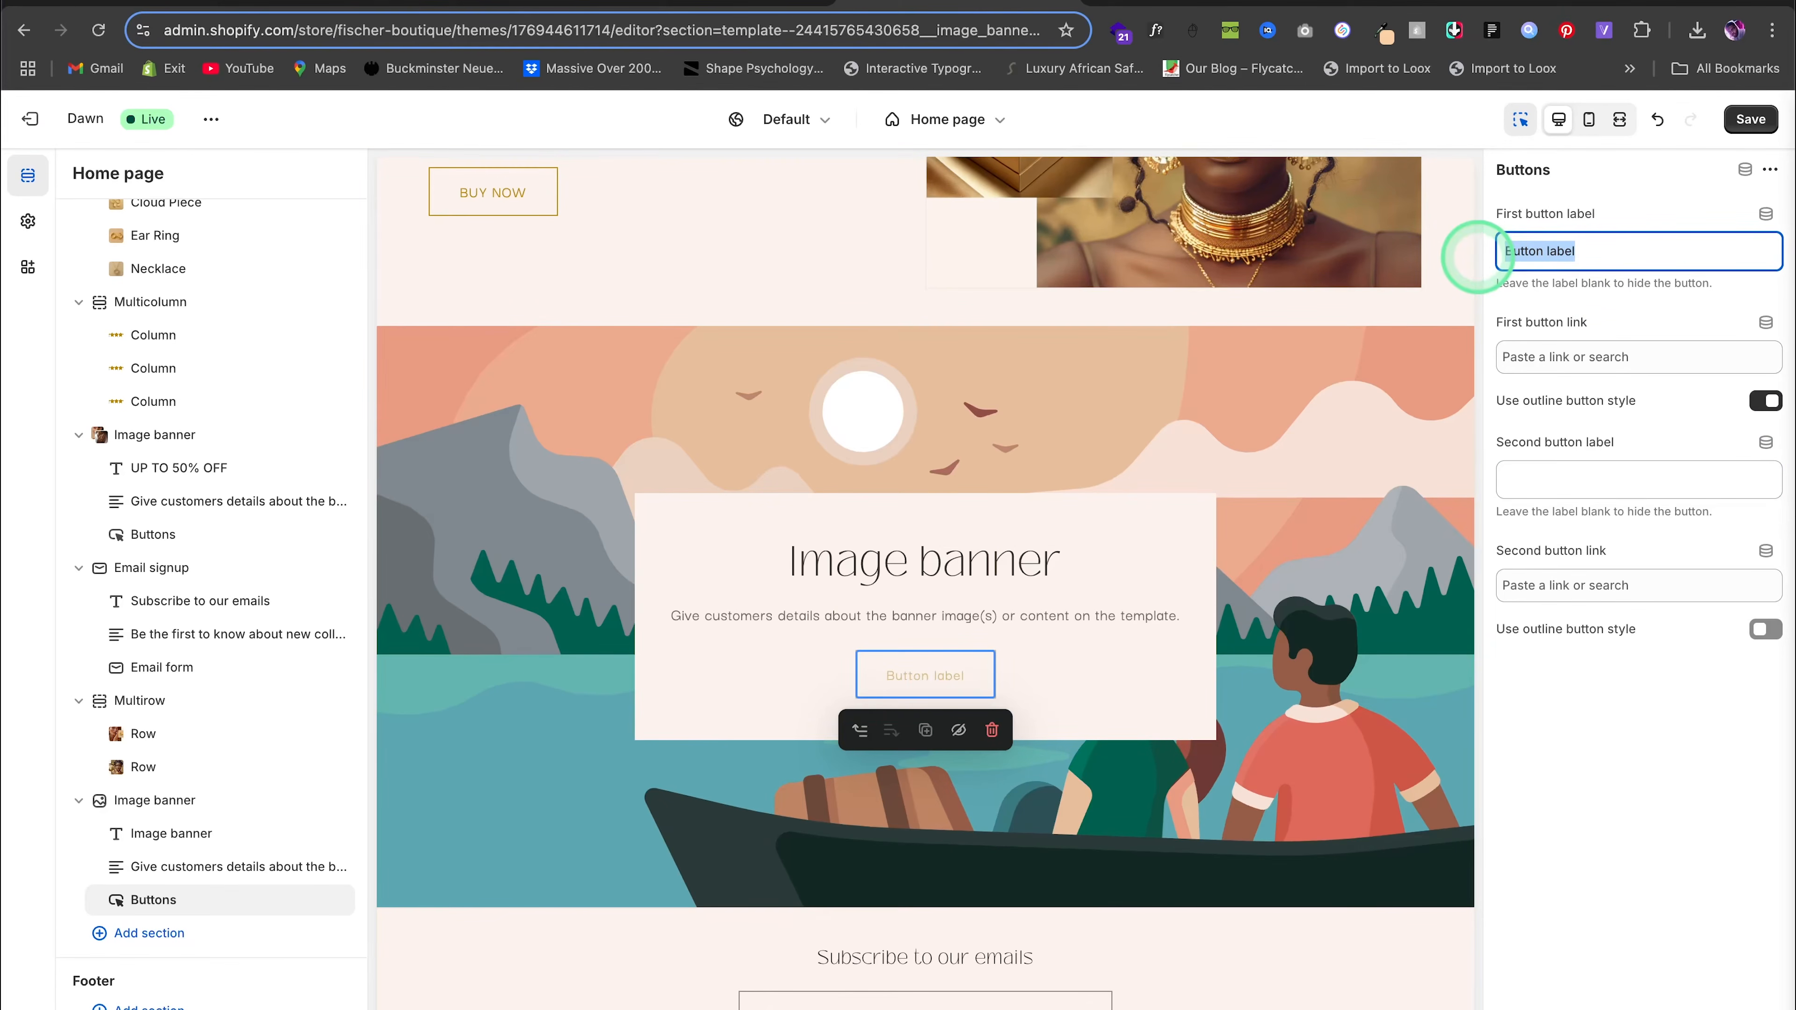
text(FOLOW US)
Turn off the new image banner's desktop container and remove its heading and text blocks, keeping only the buttons
click(168, 802)
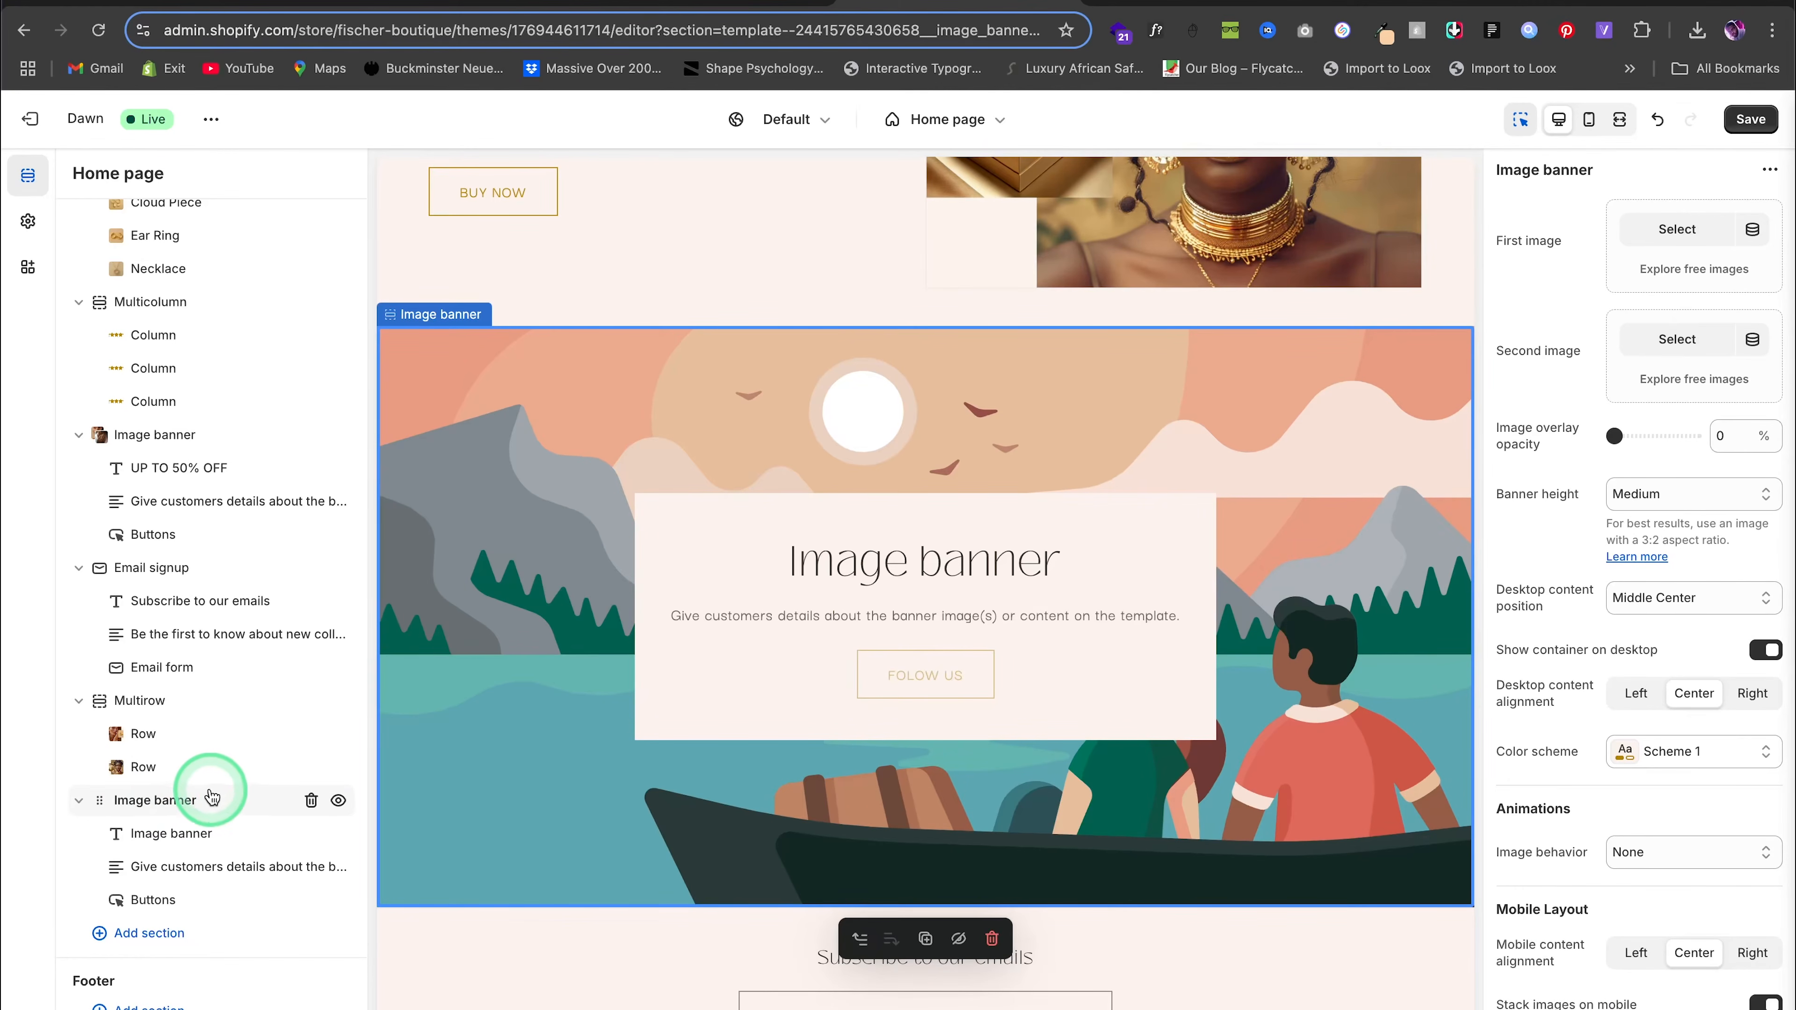
click(917, 604)
click(1766, 649)
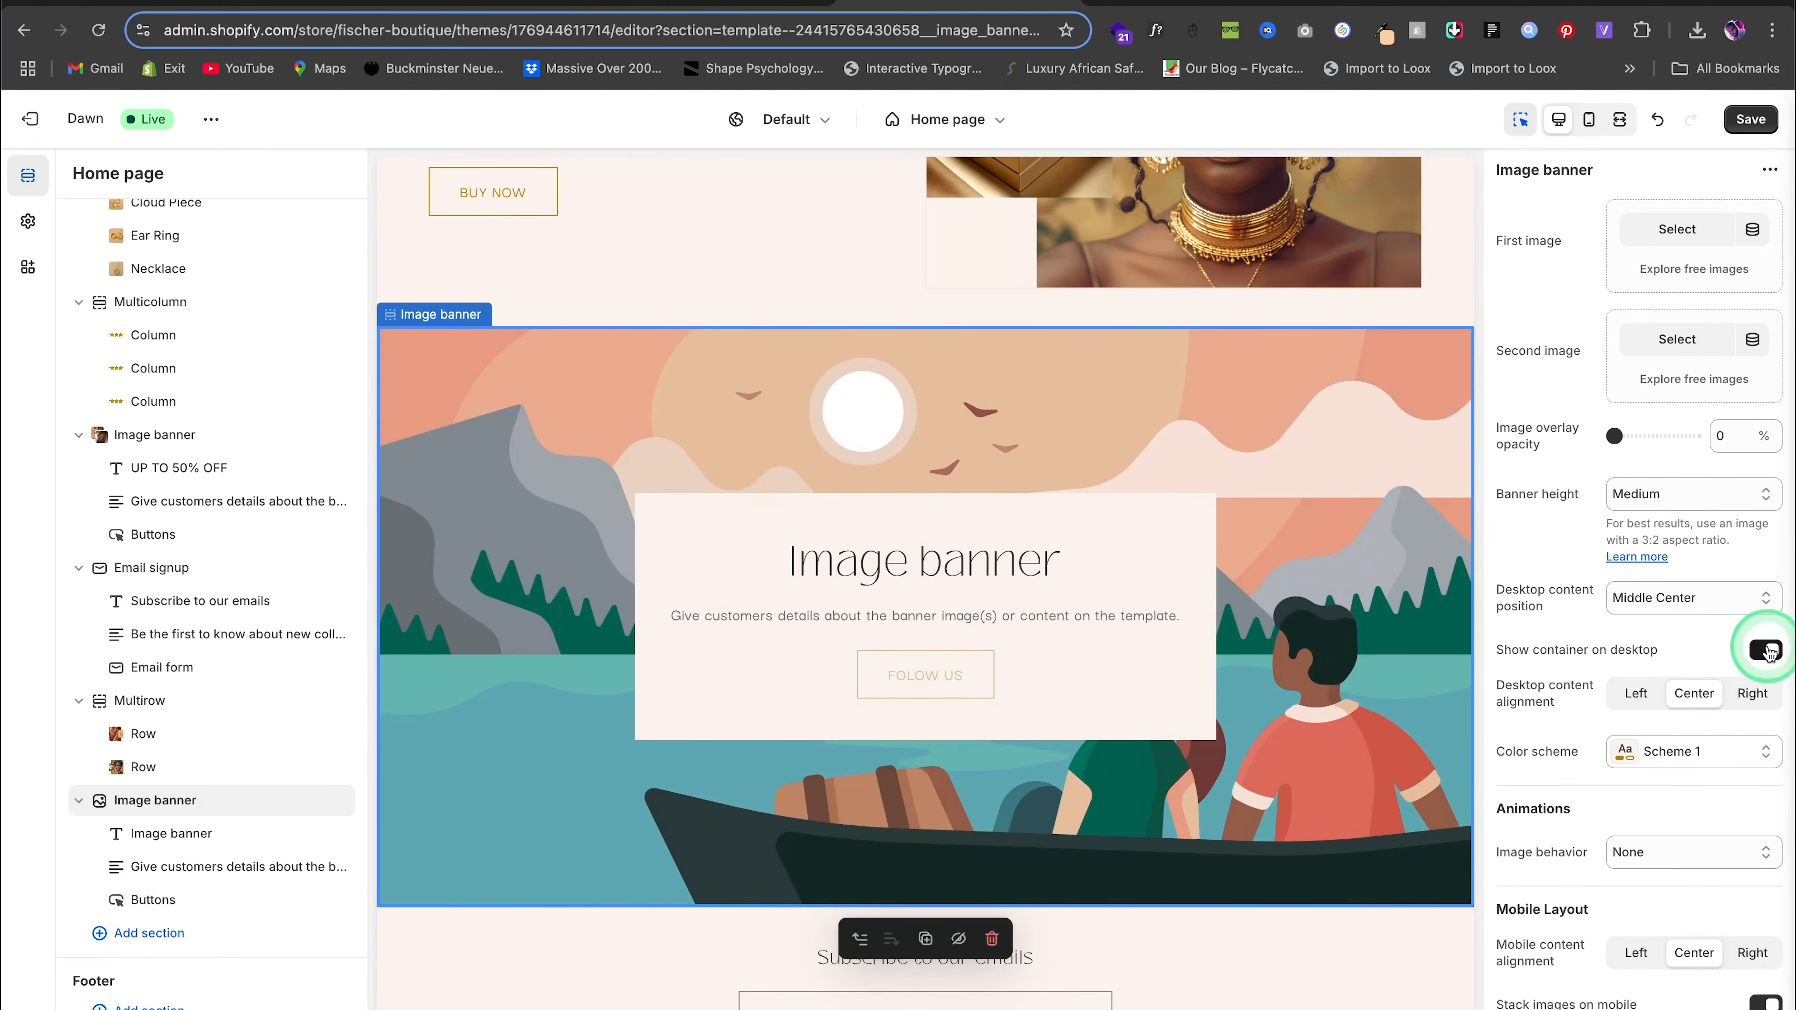
scroll(1688, 656, down, 1)
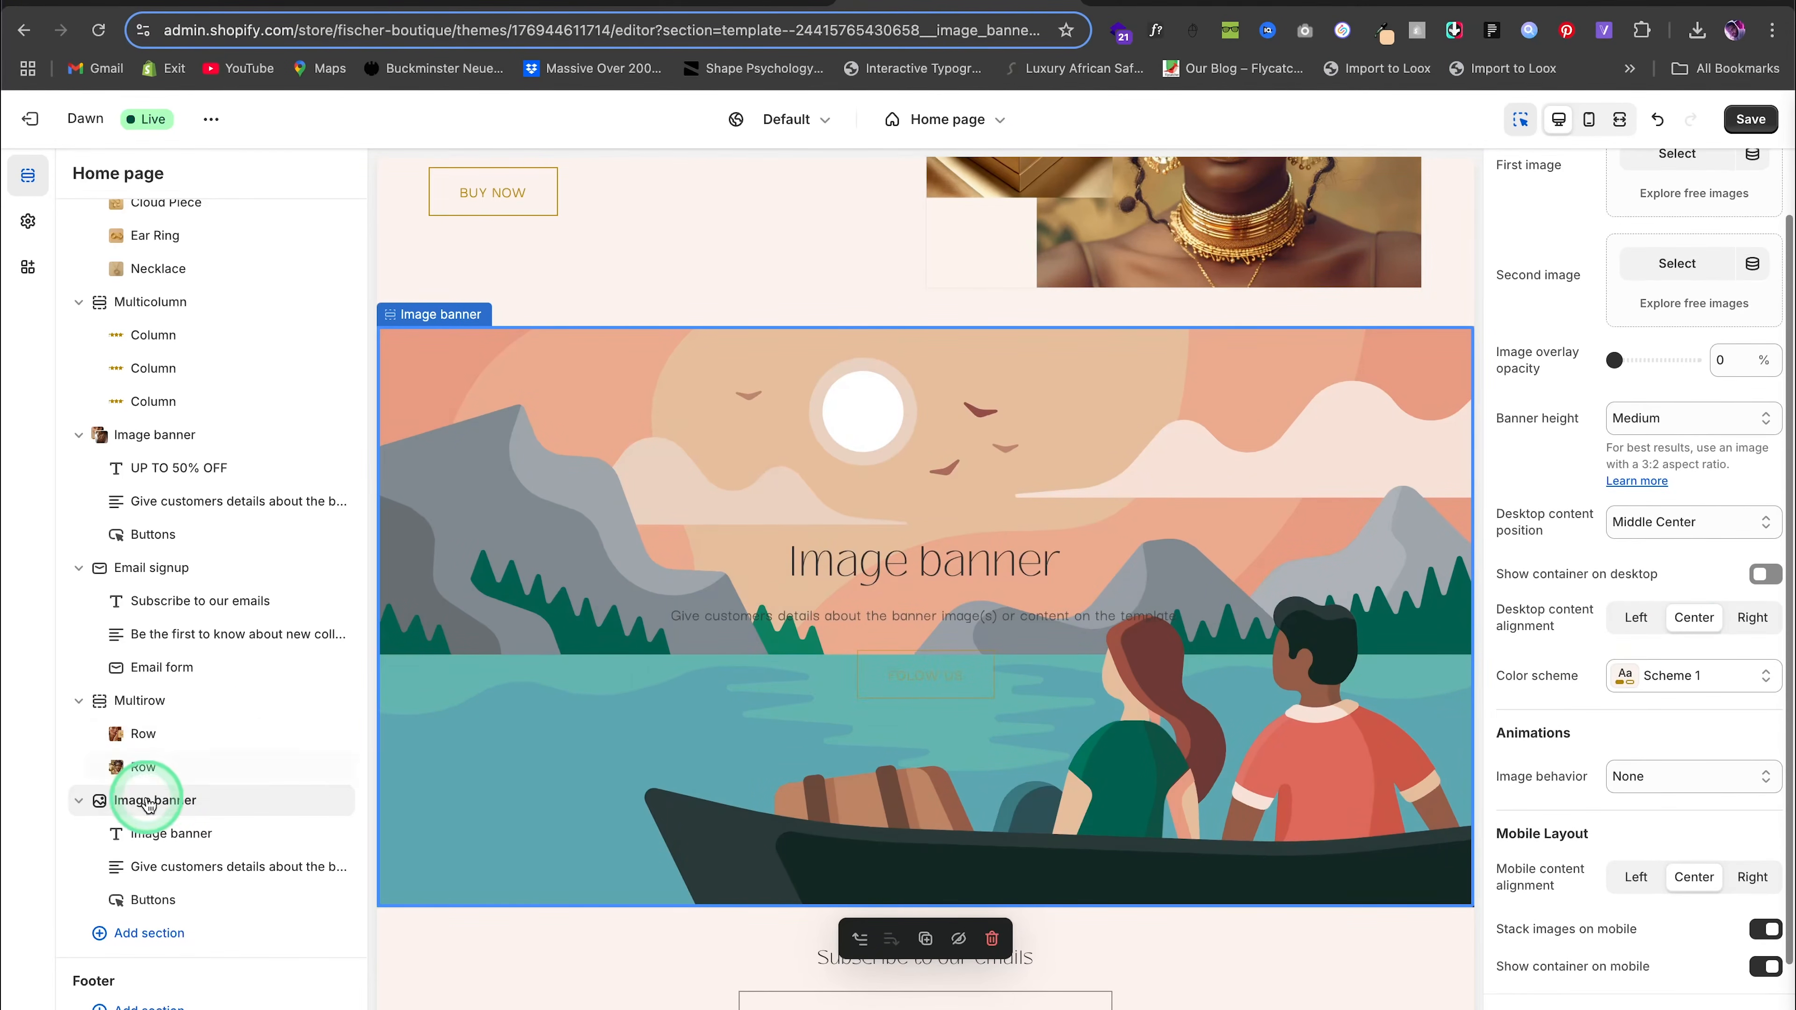
click(281, 862)
click(310, 866)
click(308, 867)
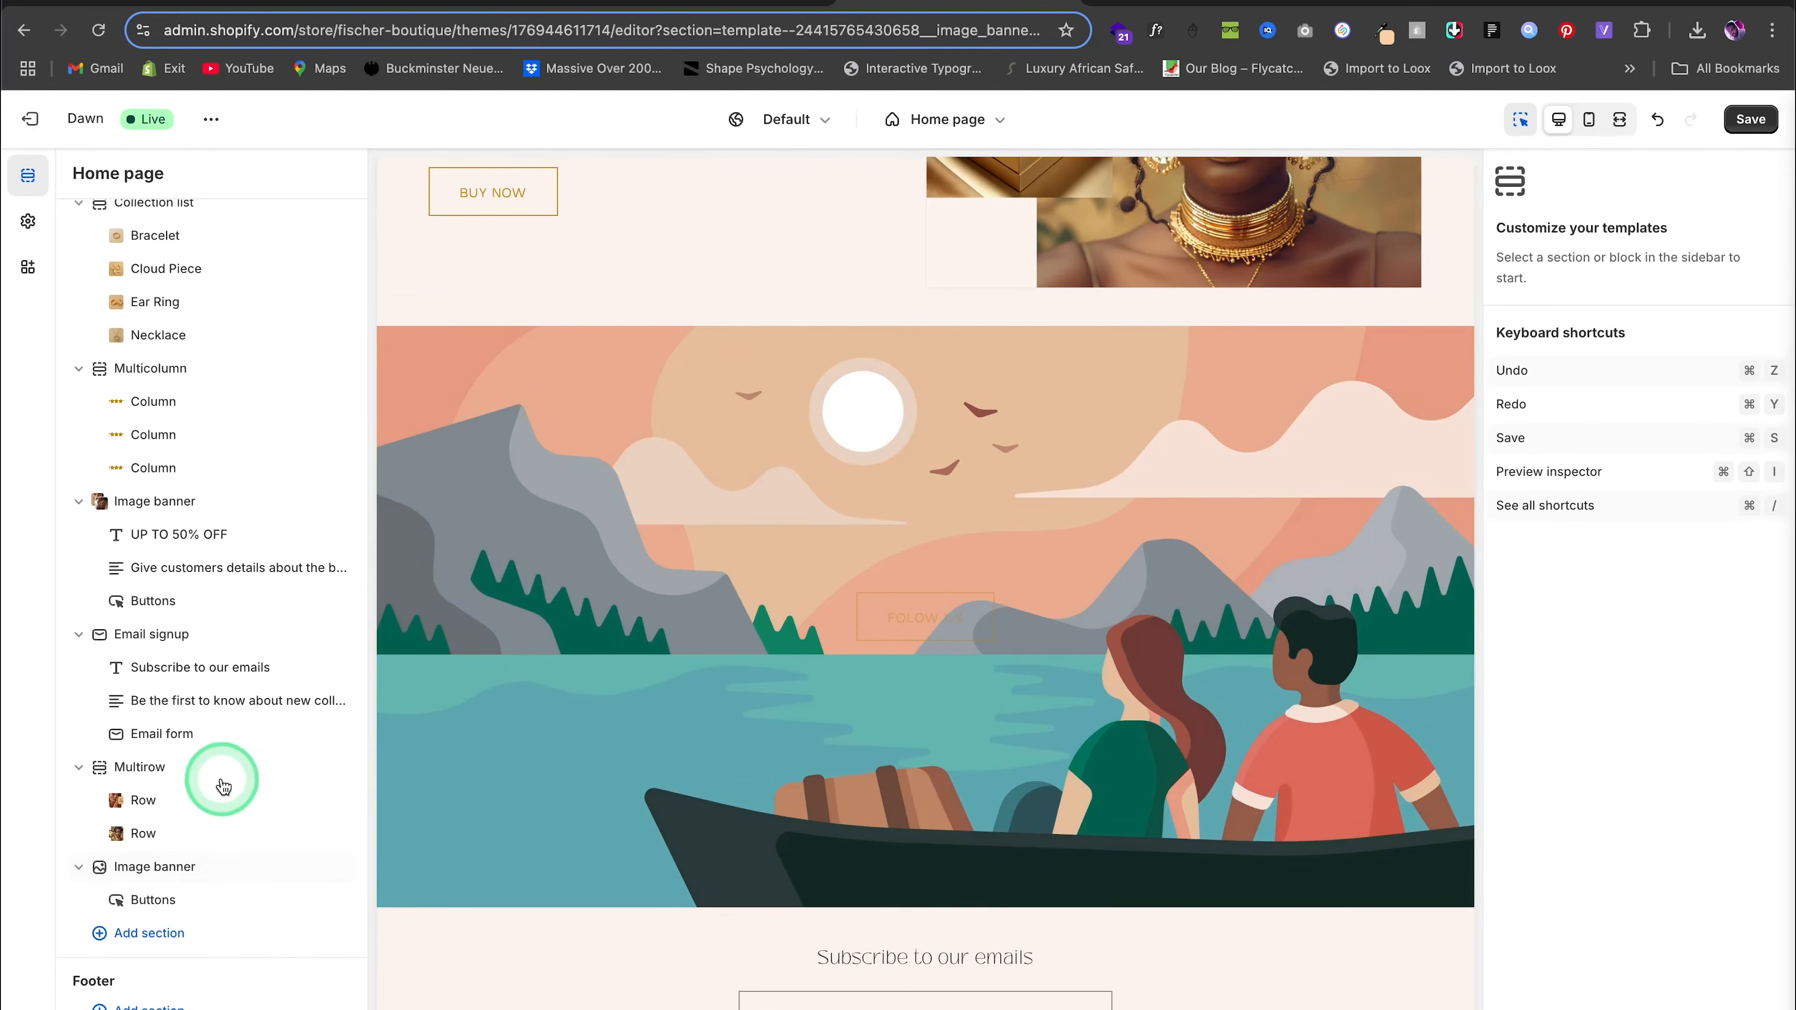
Set the new image banner's desktop content position to Bottom Center and save the theme
click(144, 867)
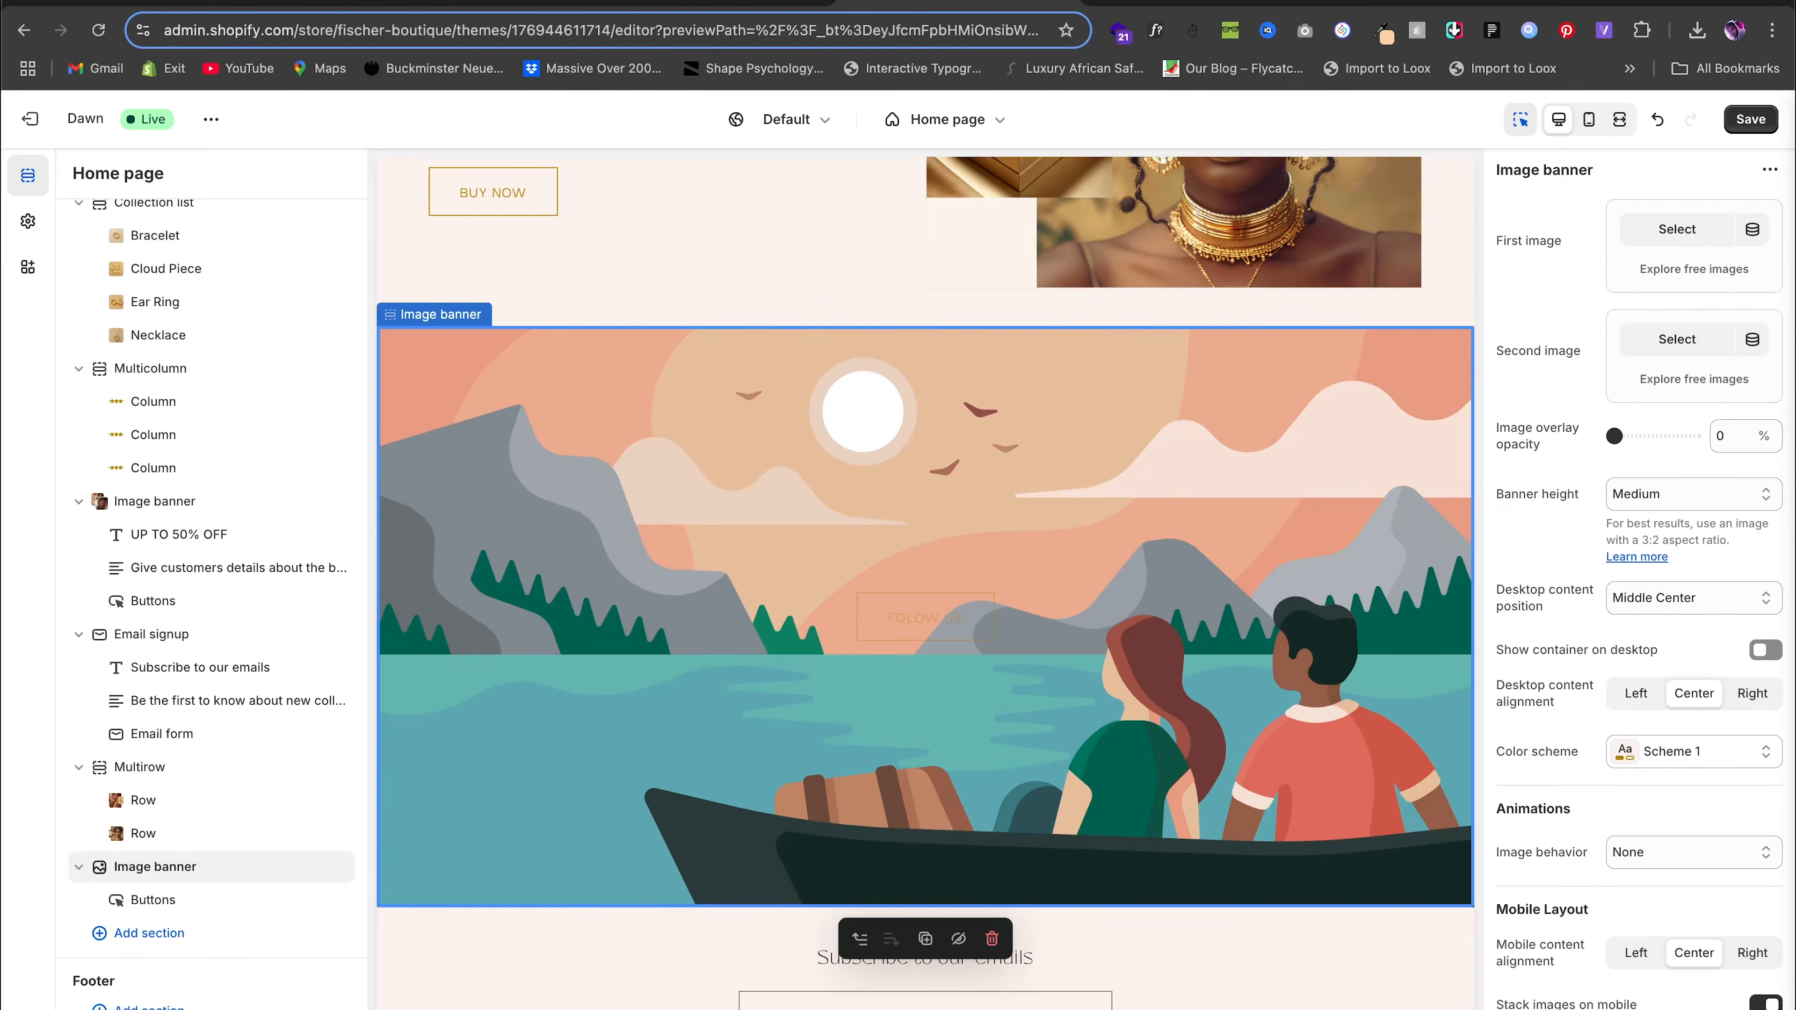
scroll(1671, 495, down, 1)
click(1674, 459)
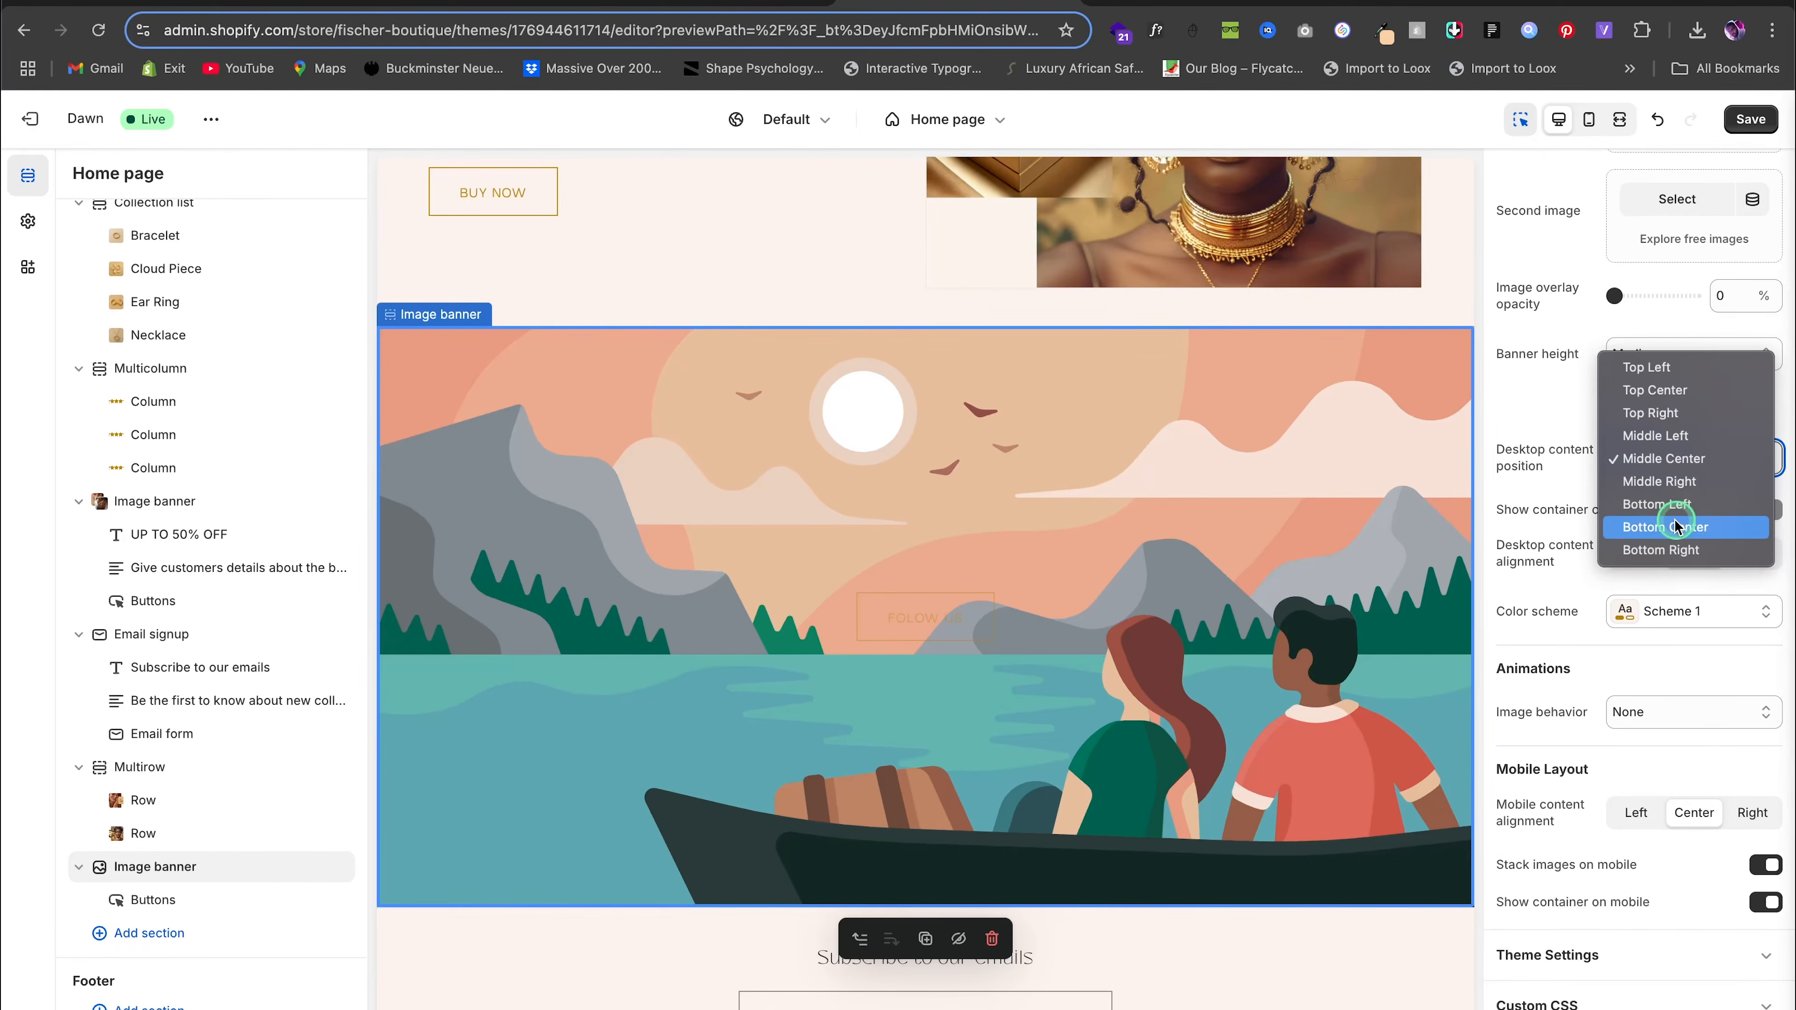
click(1634, 511)
click(1426, 500)
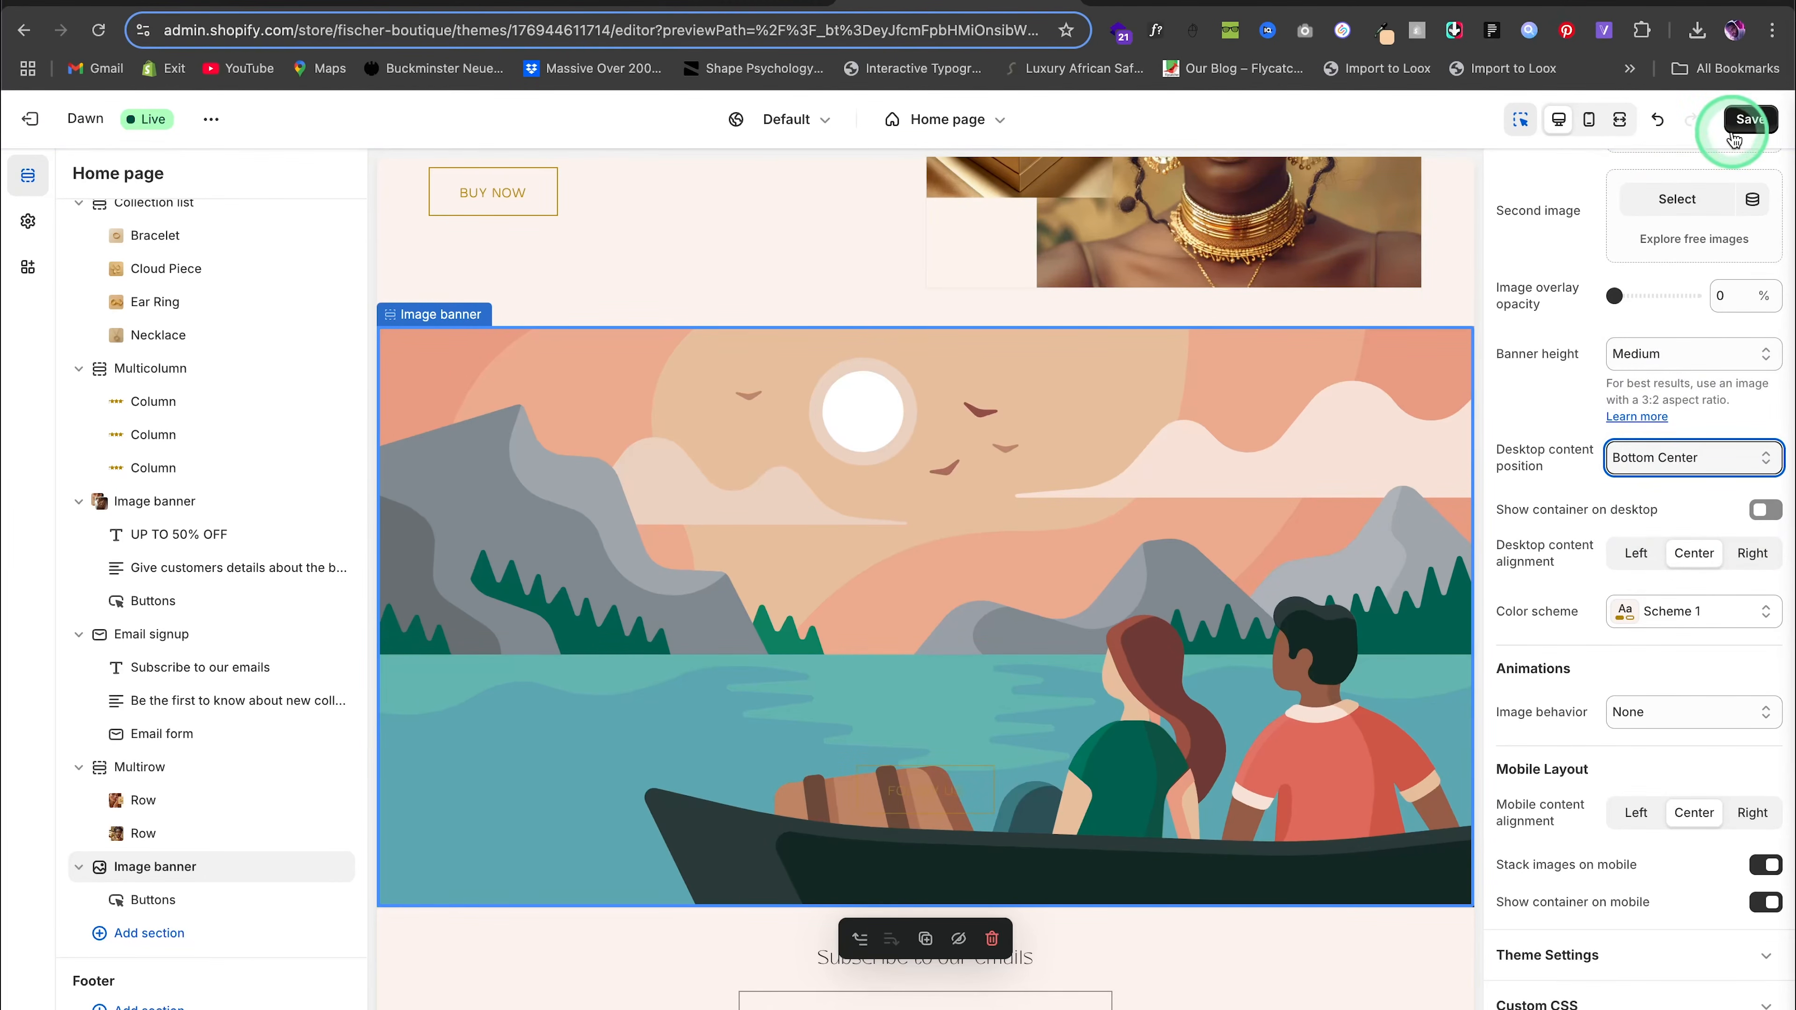
click(1745, 126)
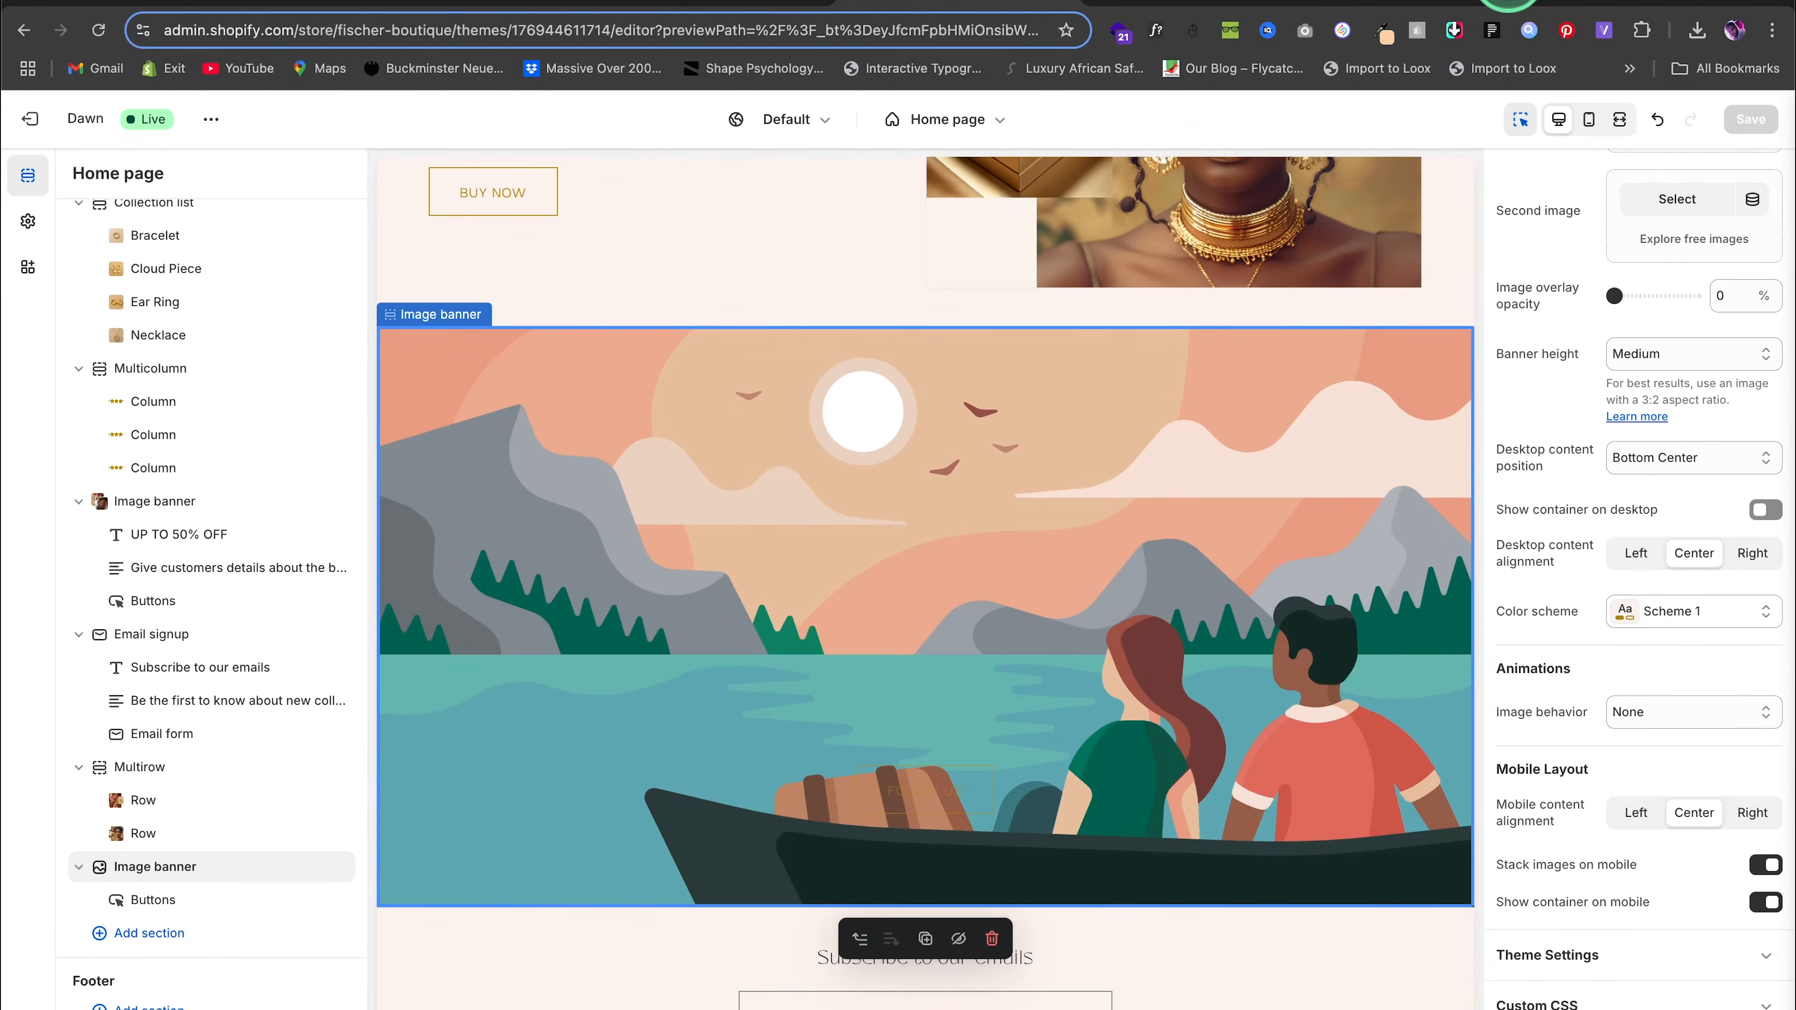
Switch to Canva and open the NEW ARRIVALS design from the recent designs
click(1436, 1)
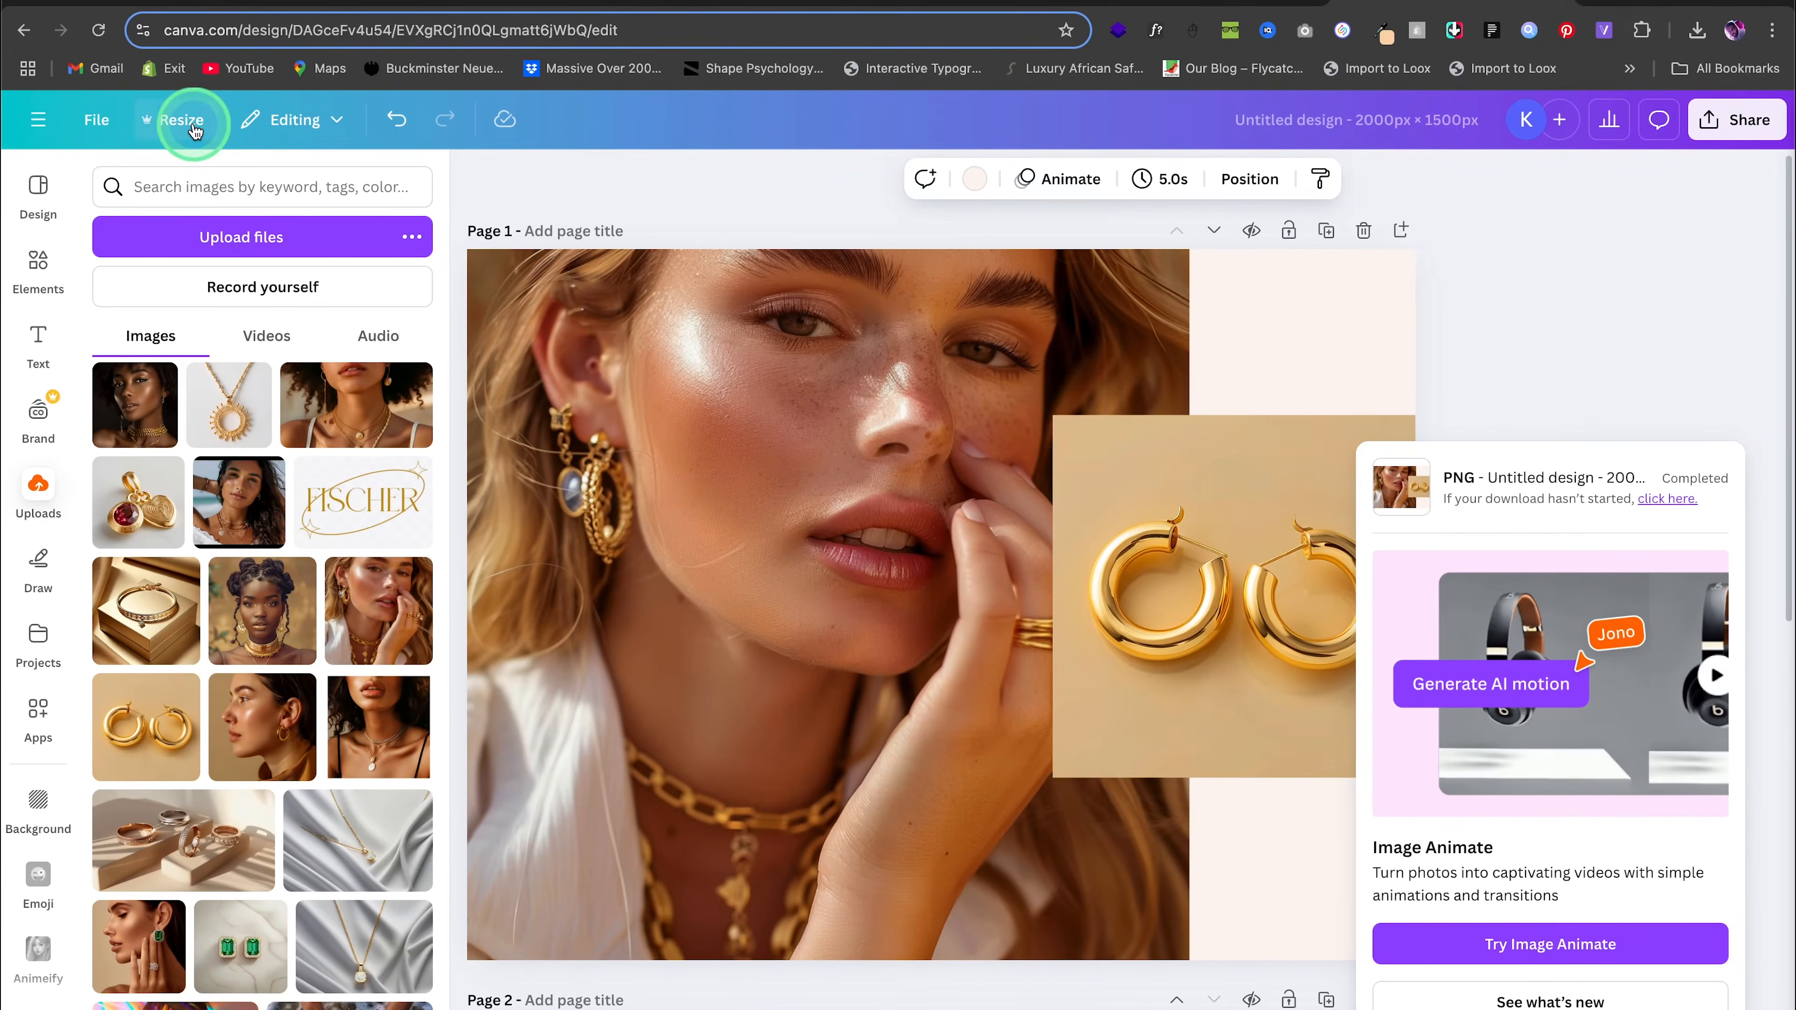
click(38, 127)
click(33, 134)
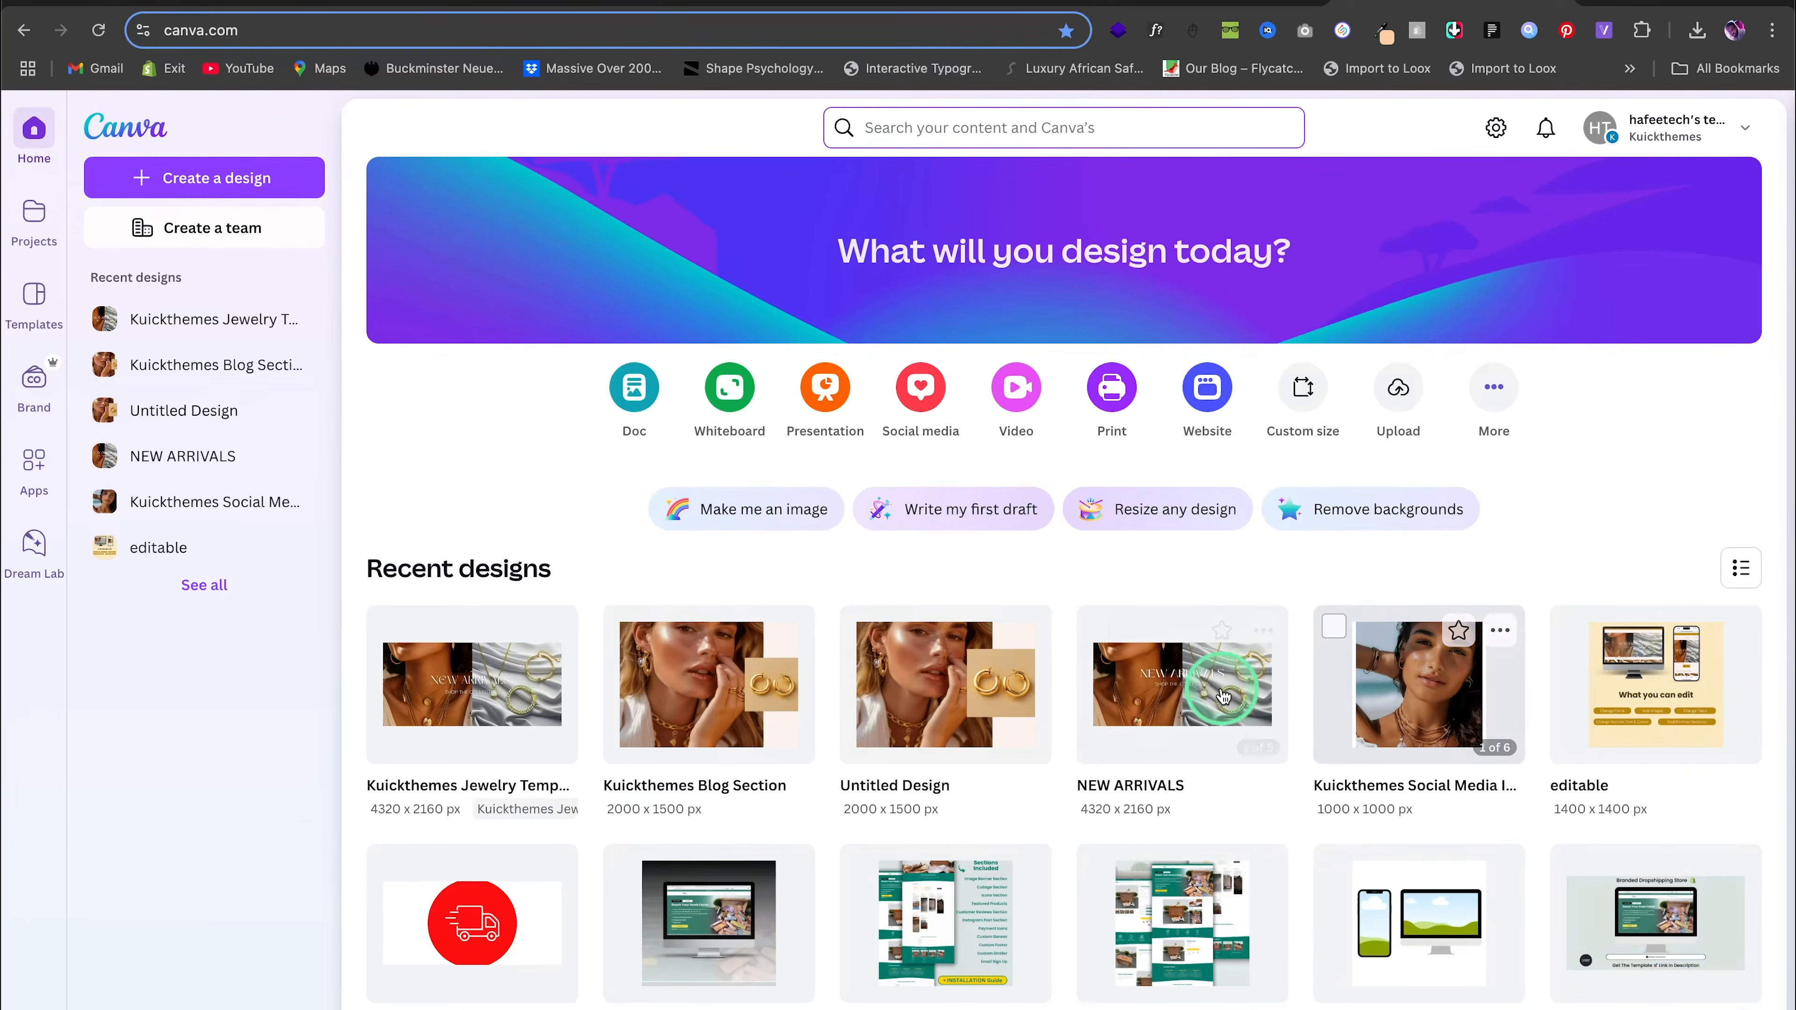
click(1188, 700)
click(1173, 683)
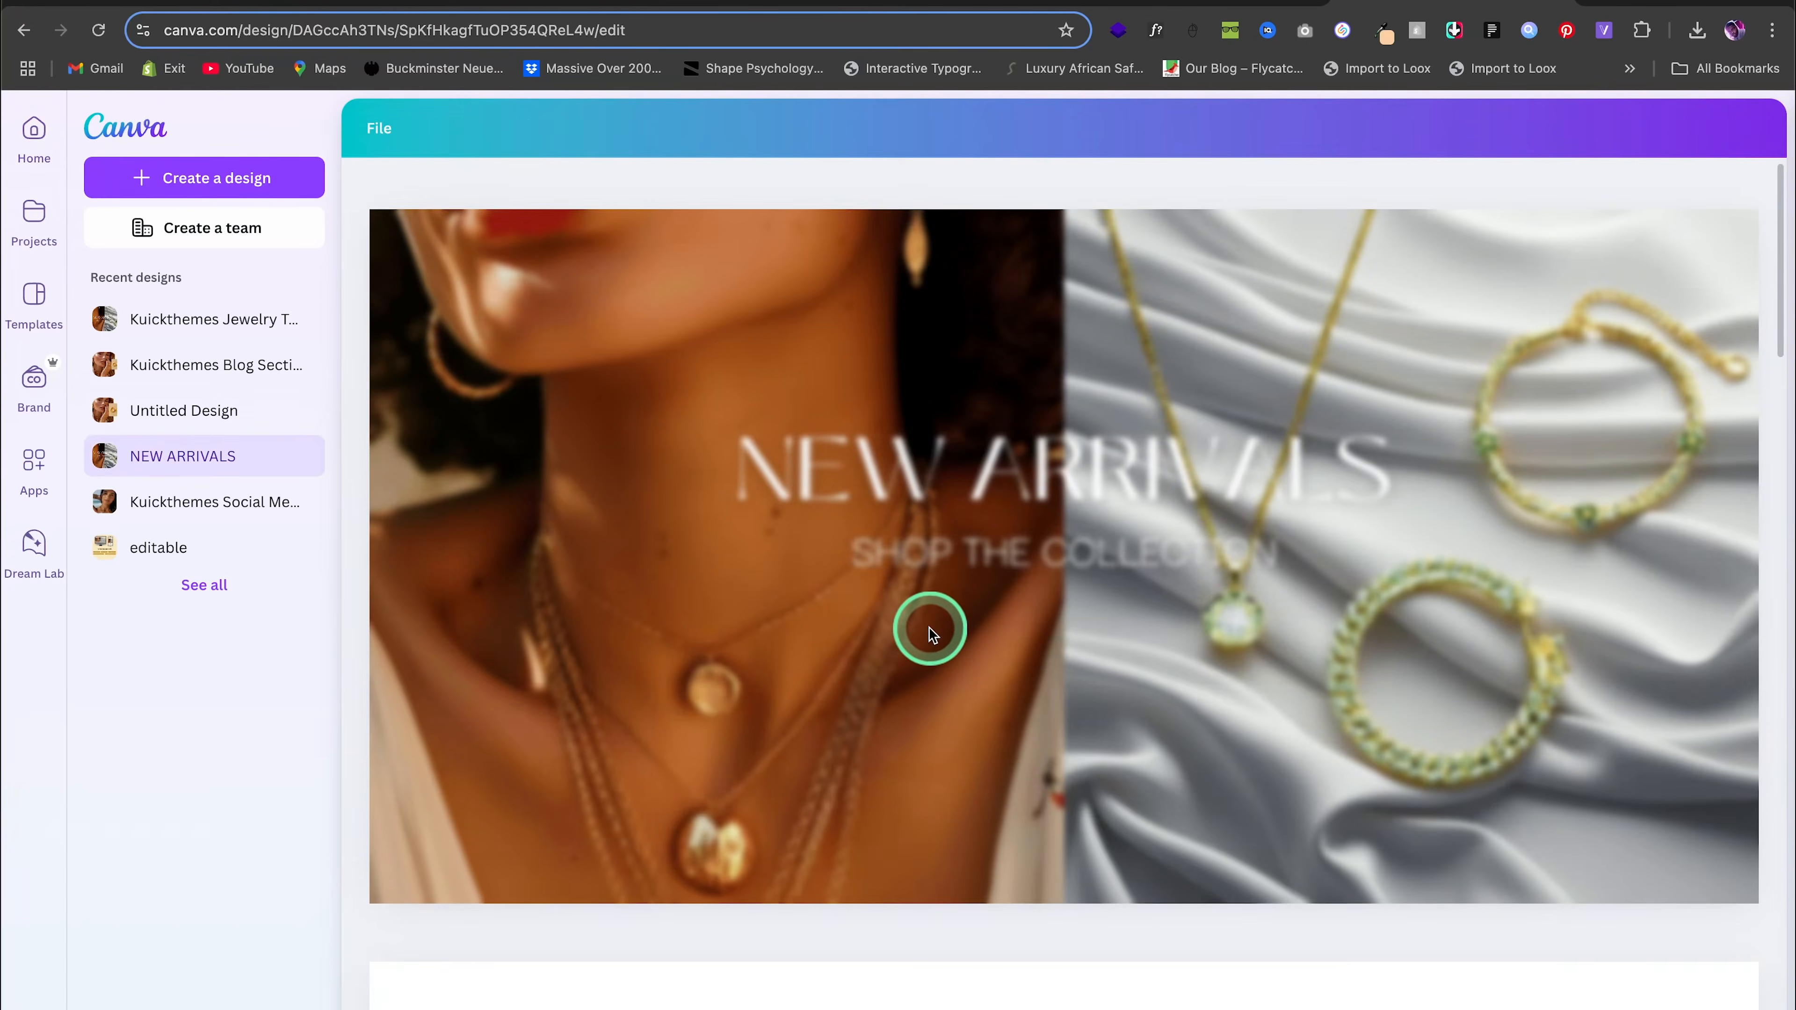
Duplicate the five-star page at the end of the NEW ARRIVALS design and delete all the stars from the copy
scroll(935, 619, down, 20)
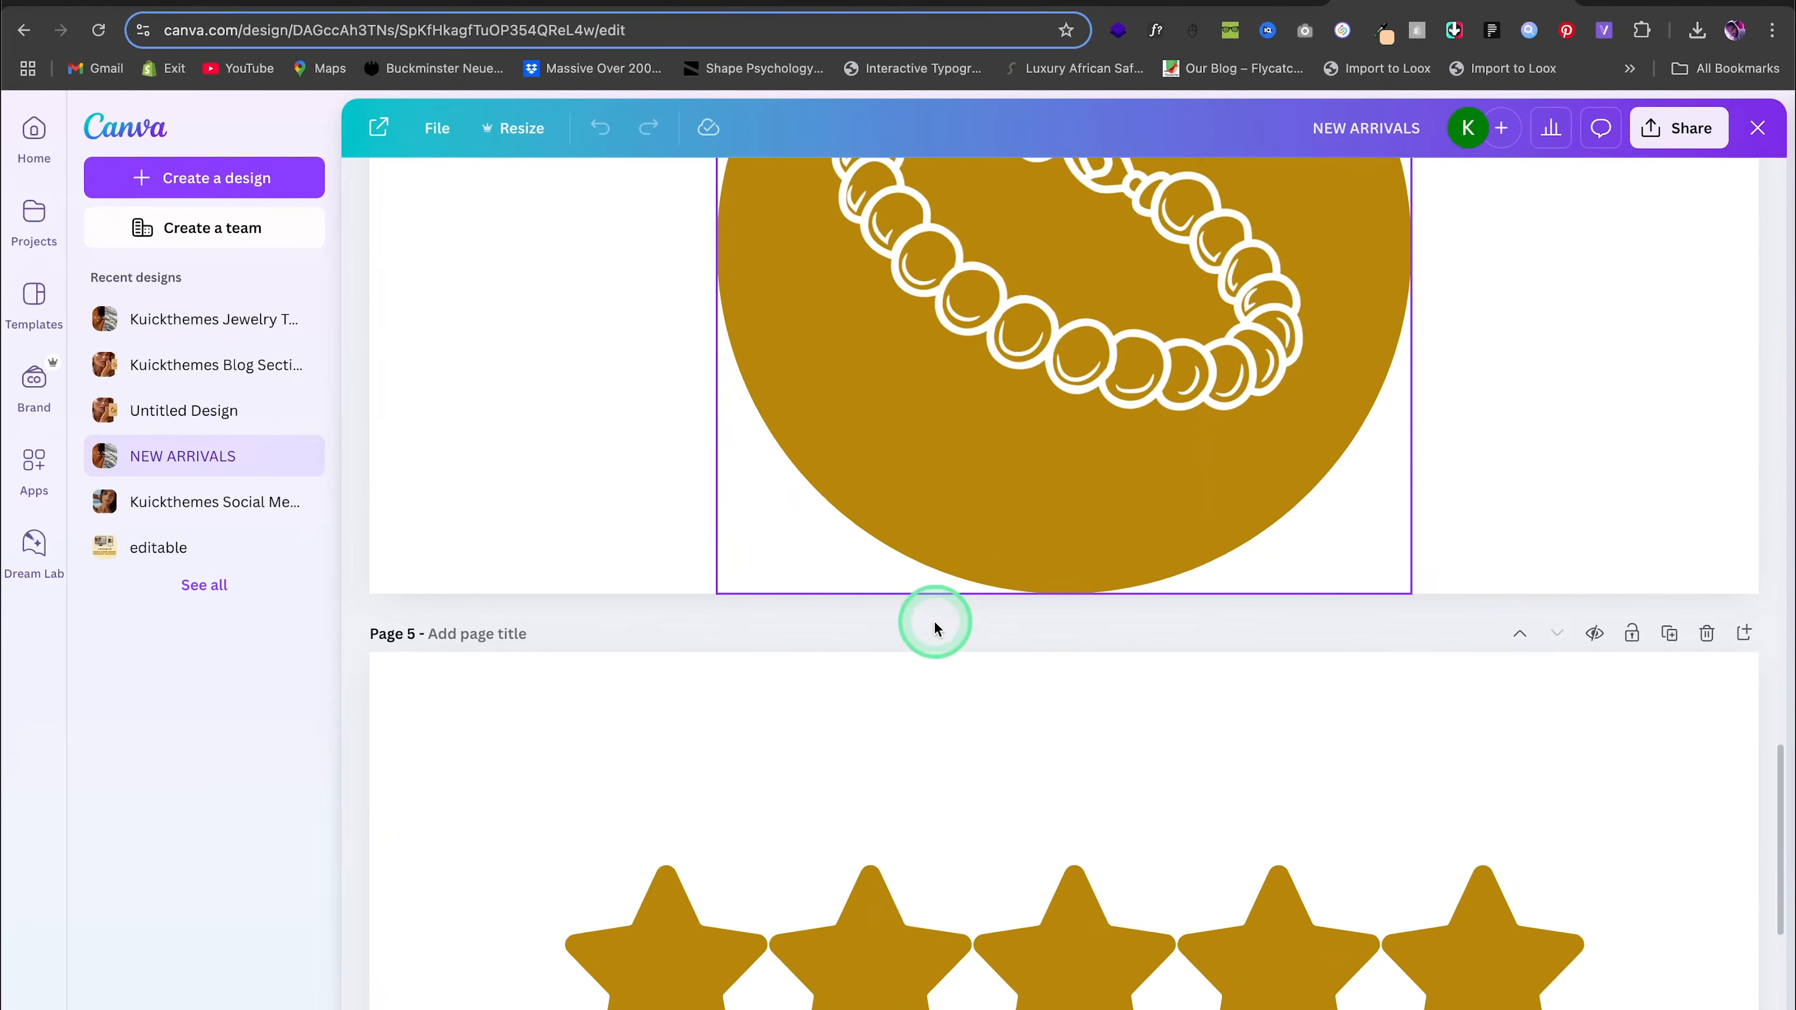
scroll(935, 626, down, 4)
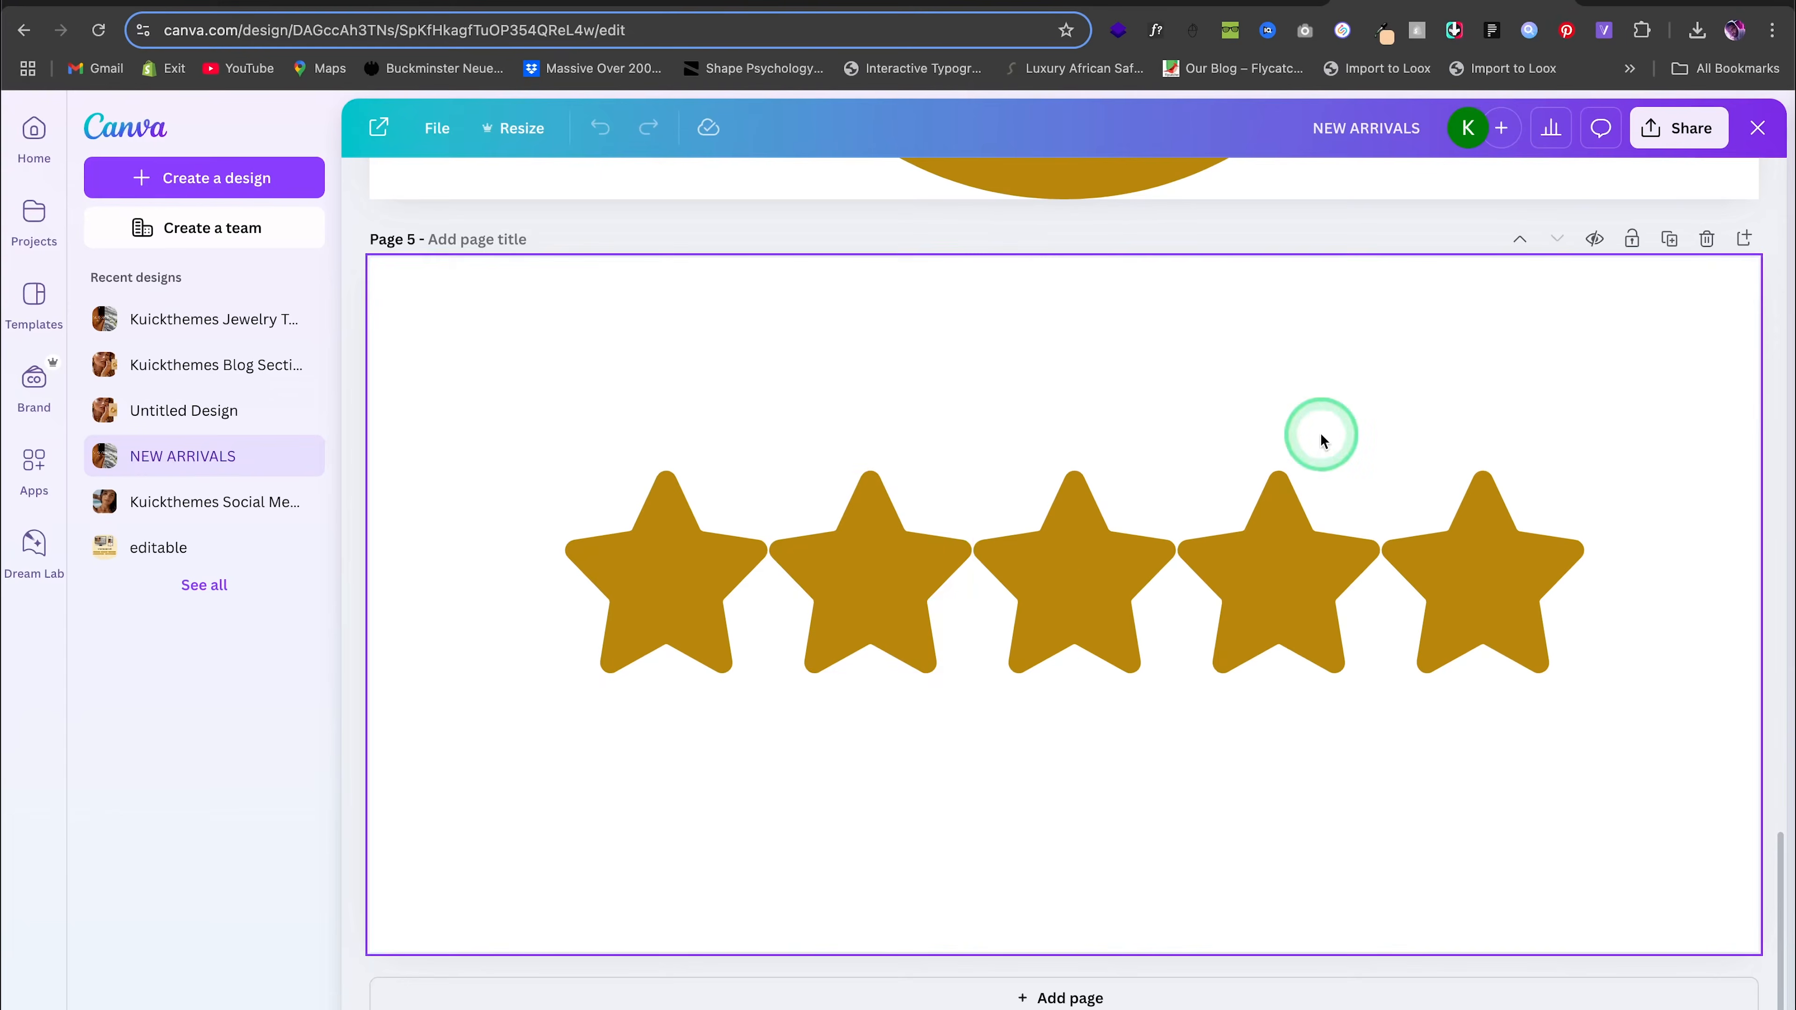
scroll(1576, 300, up, 5)
scroll(1577, 297, down, 5)
scroll(1626, 300, up, 1)
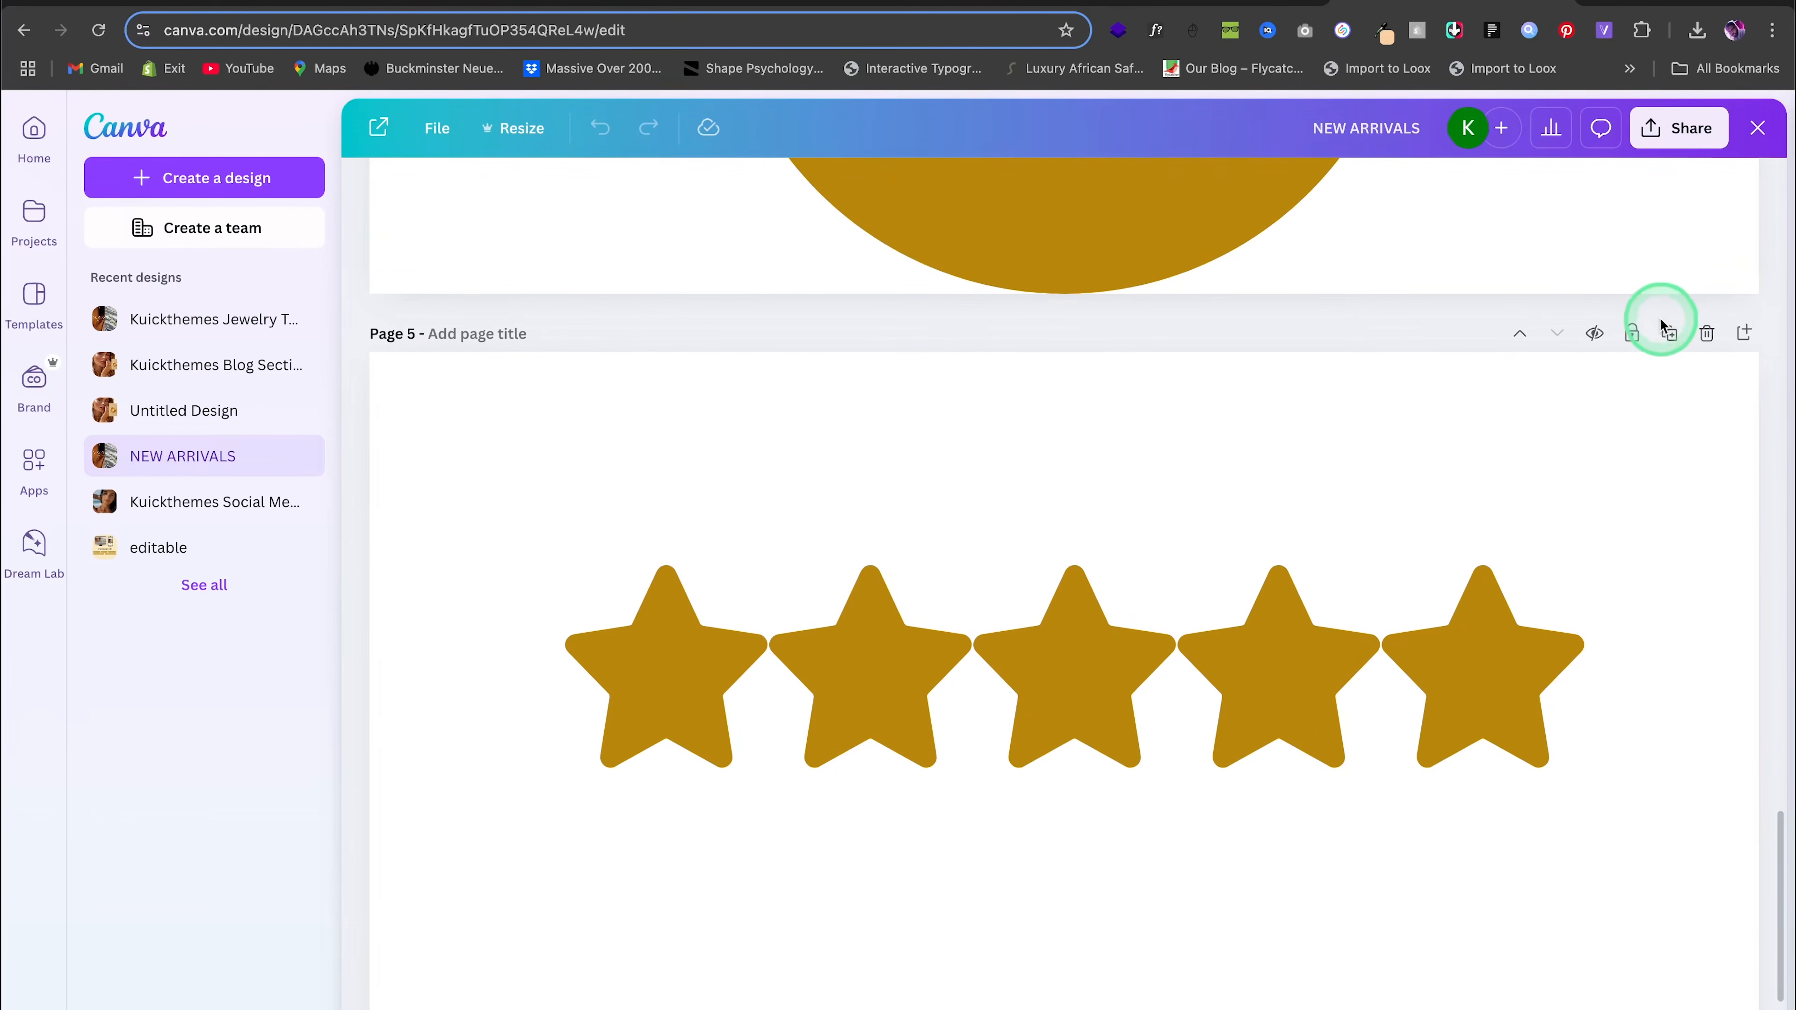
scroll(1669, 338, up, 1)
click(1551, 401)
click(1751, 616)
drag(1751, 626, 593, 898)
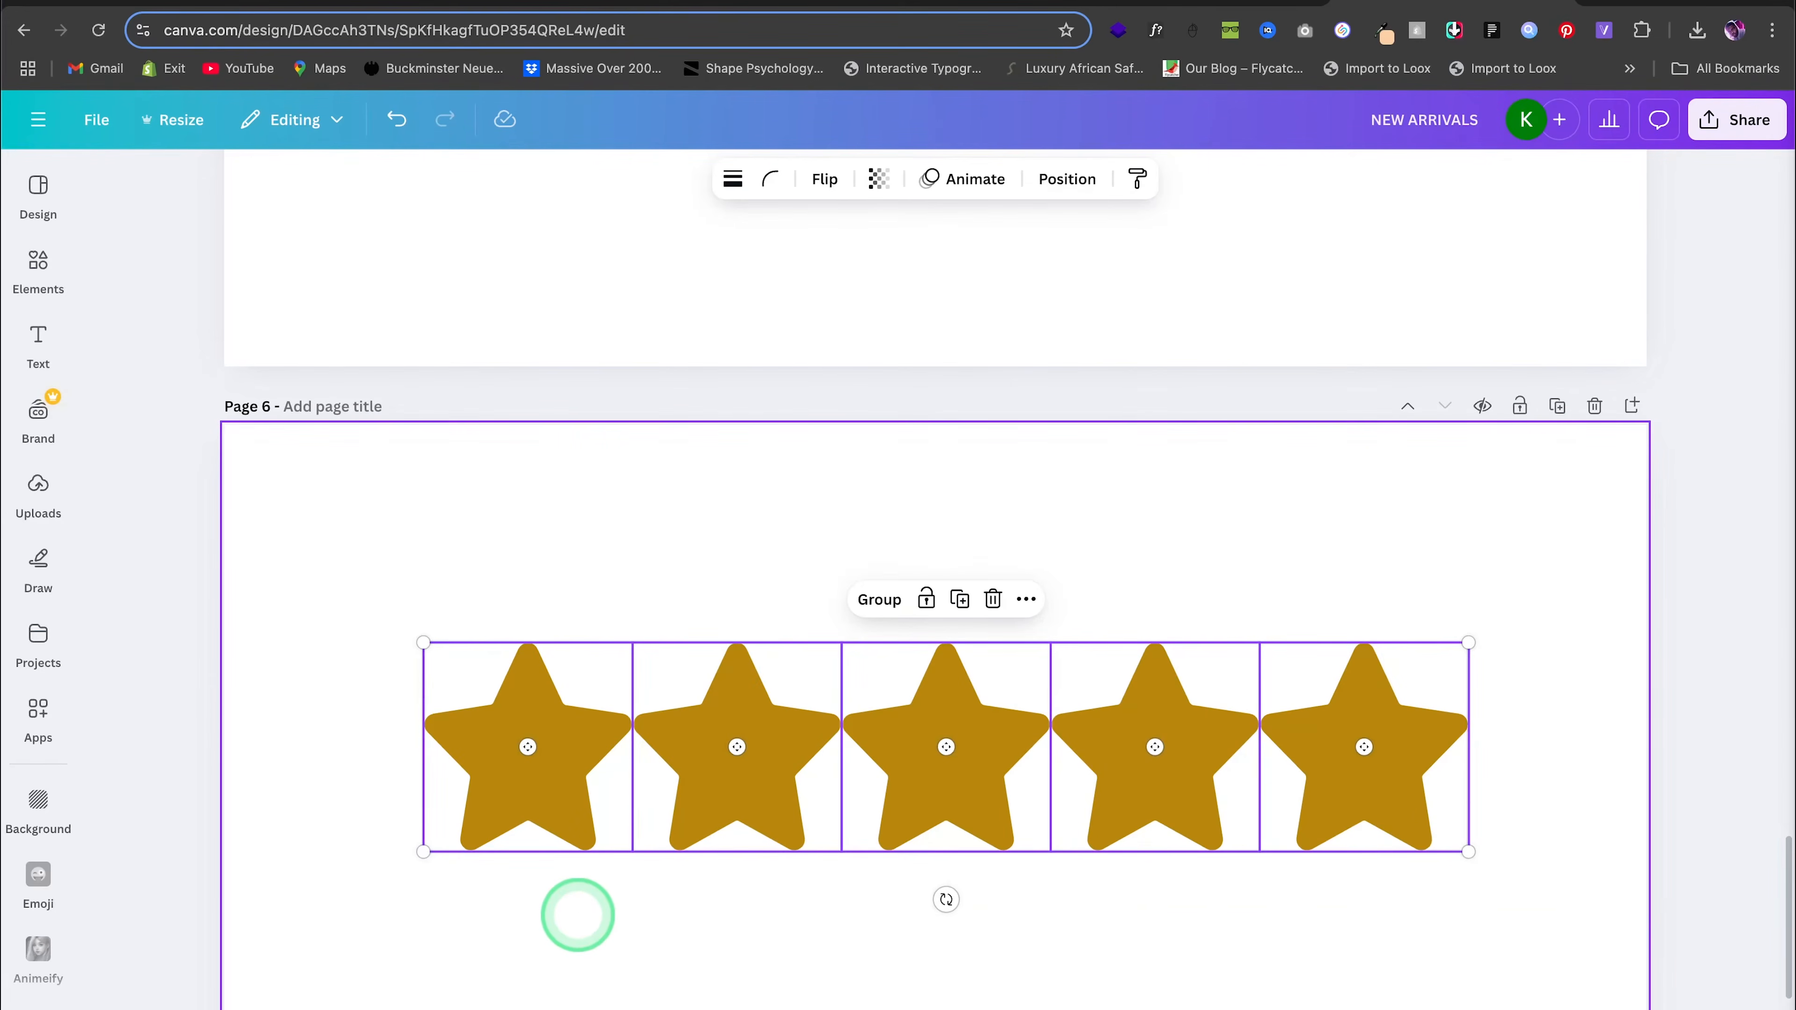
key(Delete)
Check the Instagram banner in the reference store, then add the text INSTAGRAM to the empty page 6 in Canva
click(1190, 3)
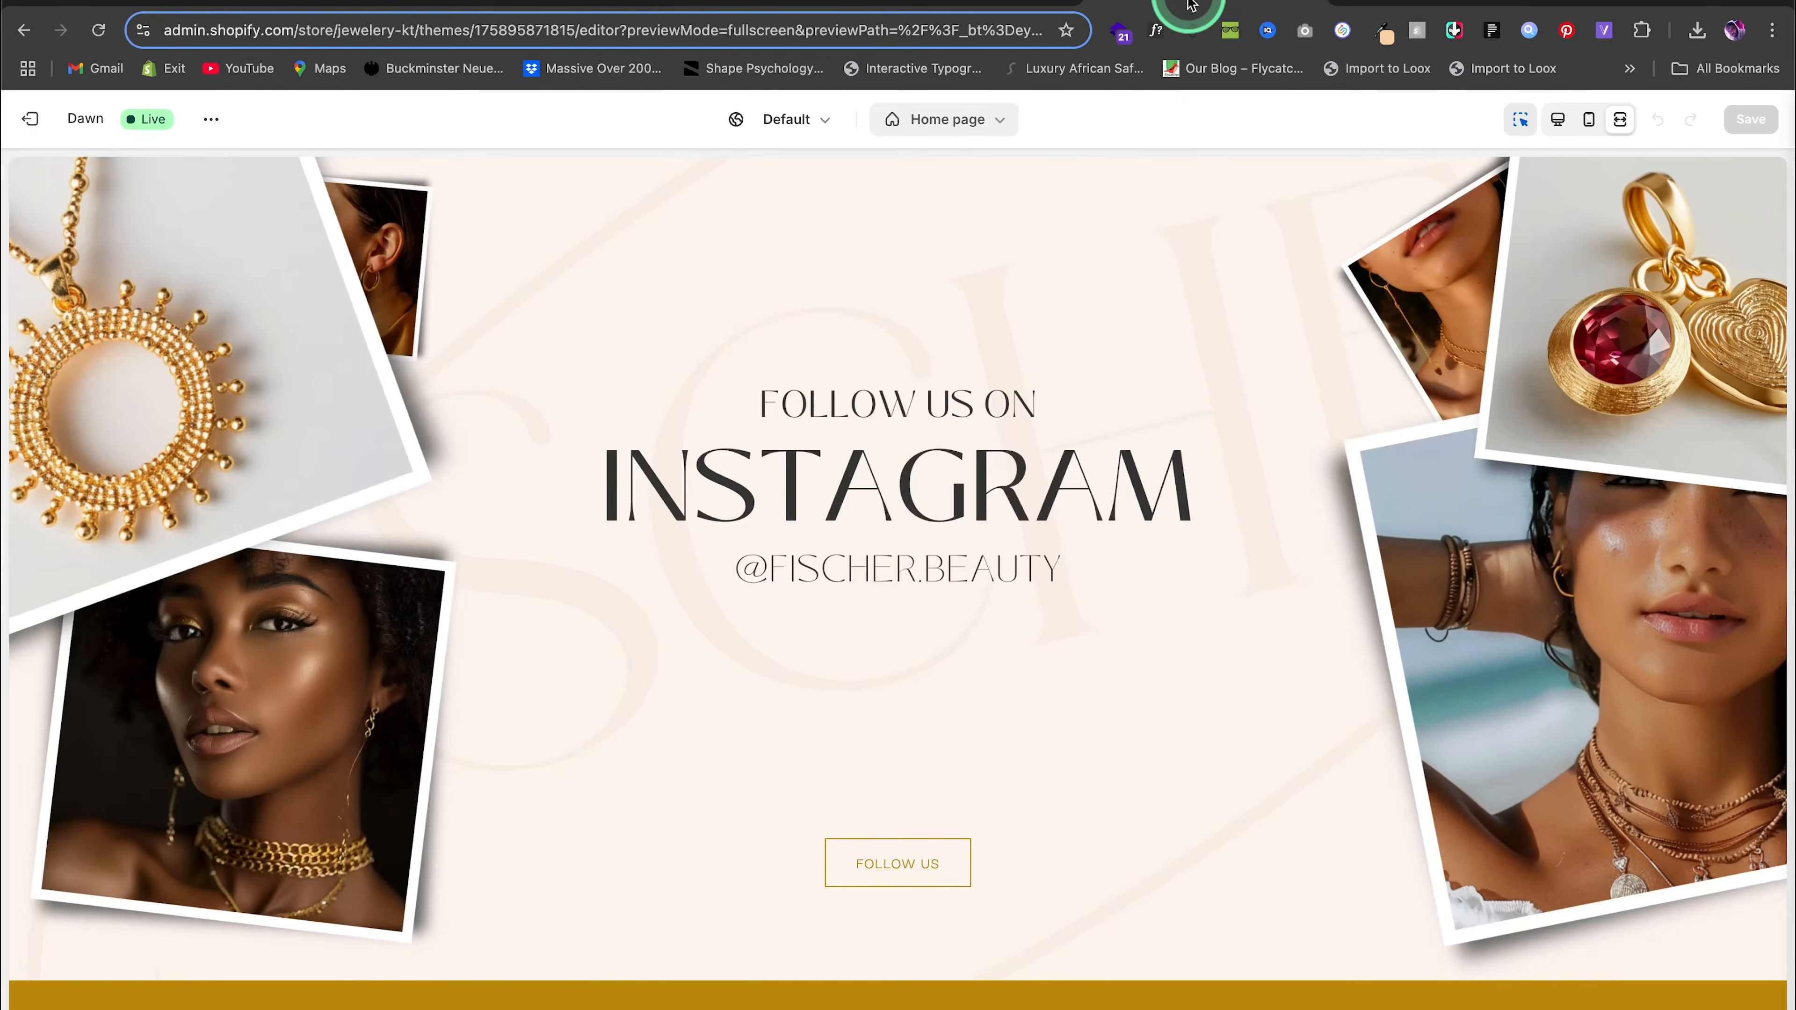
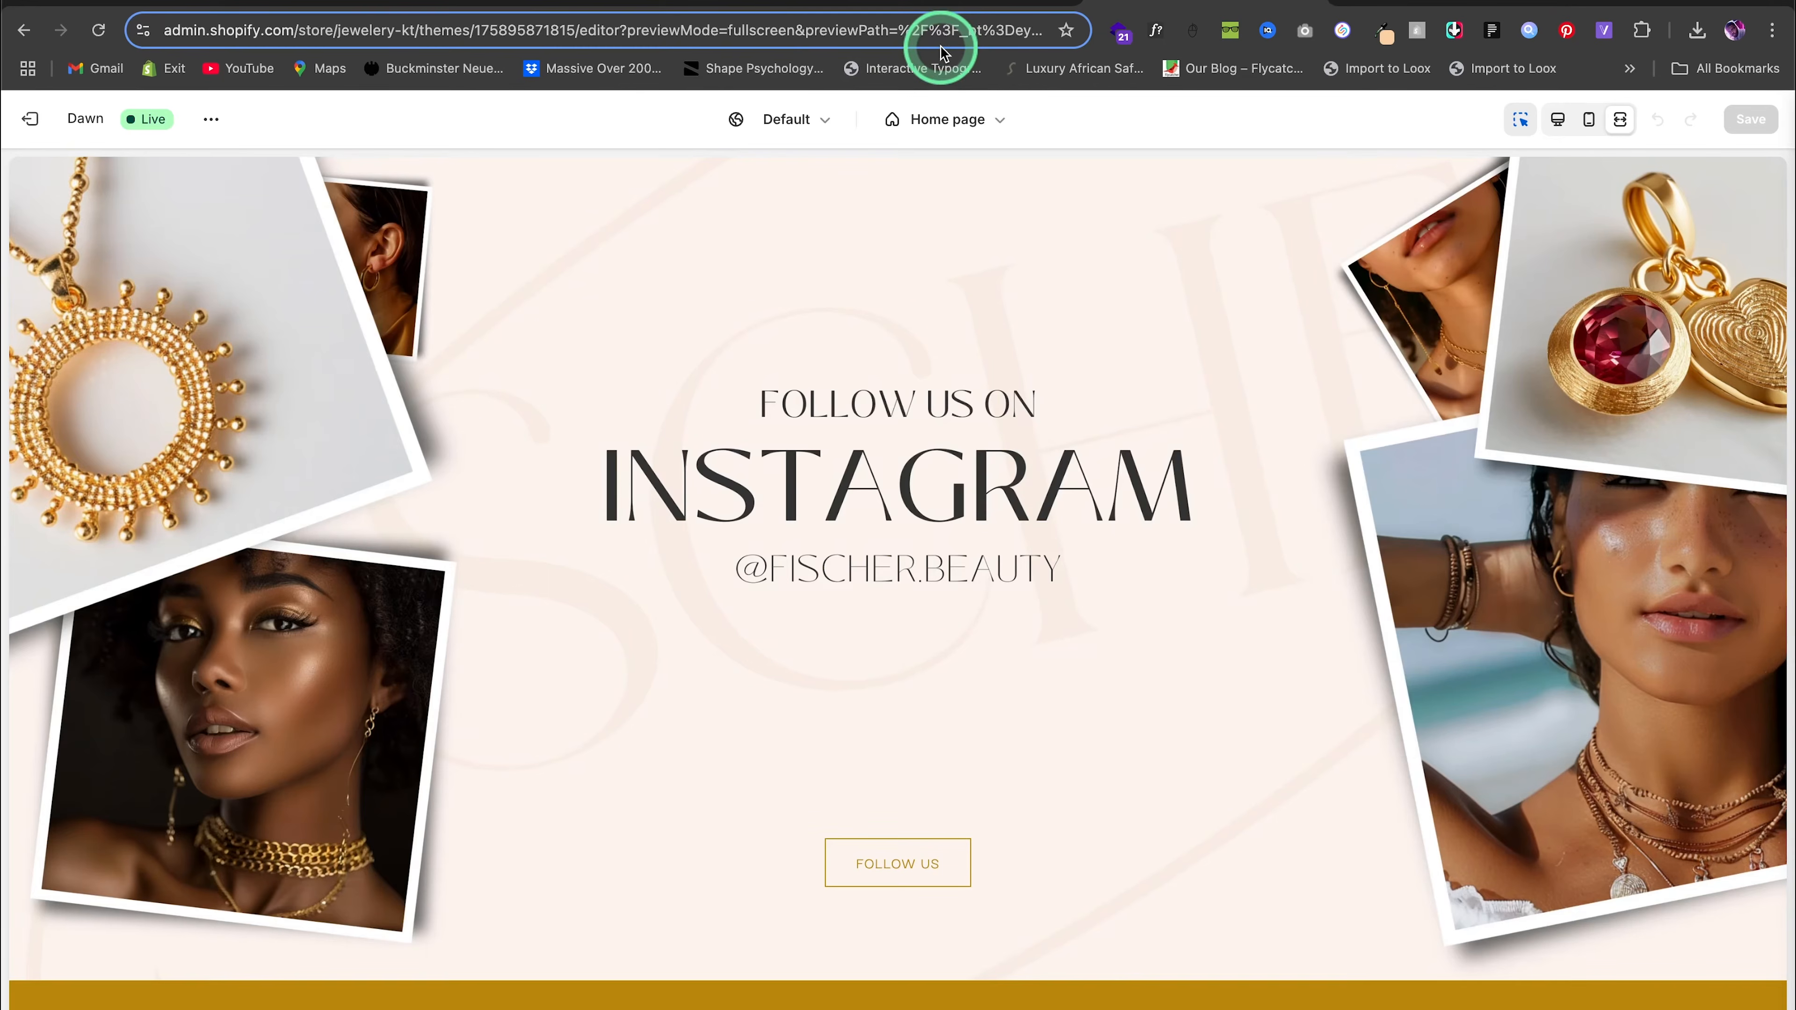
click(1304, 5)
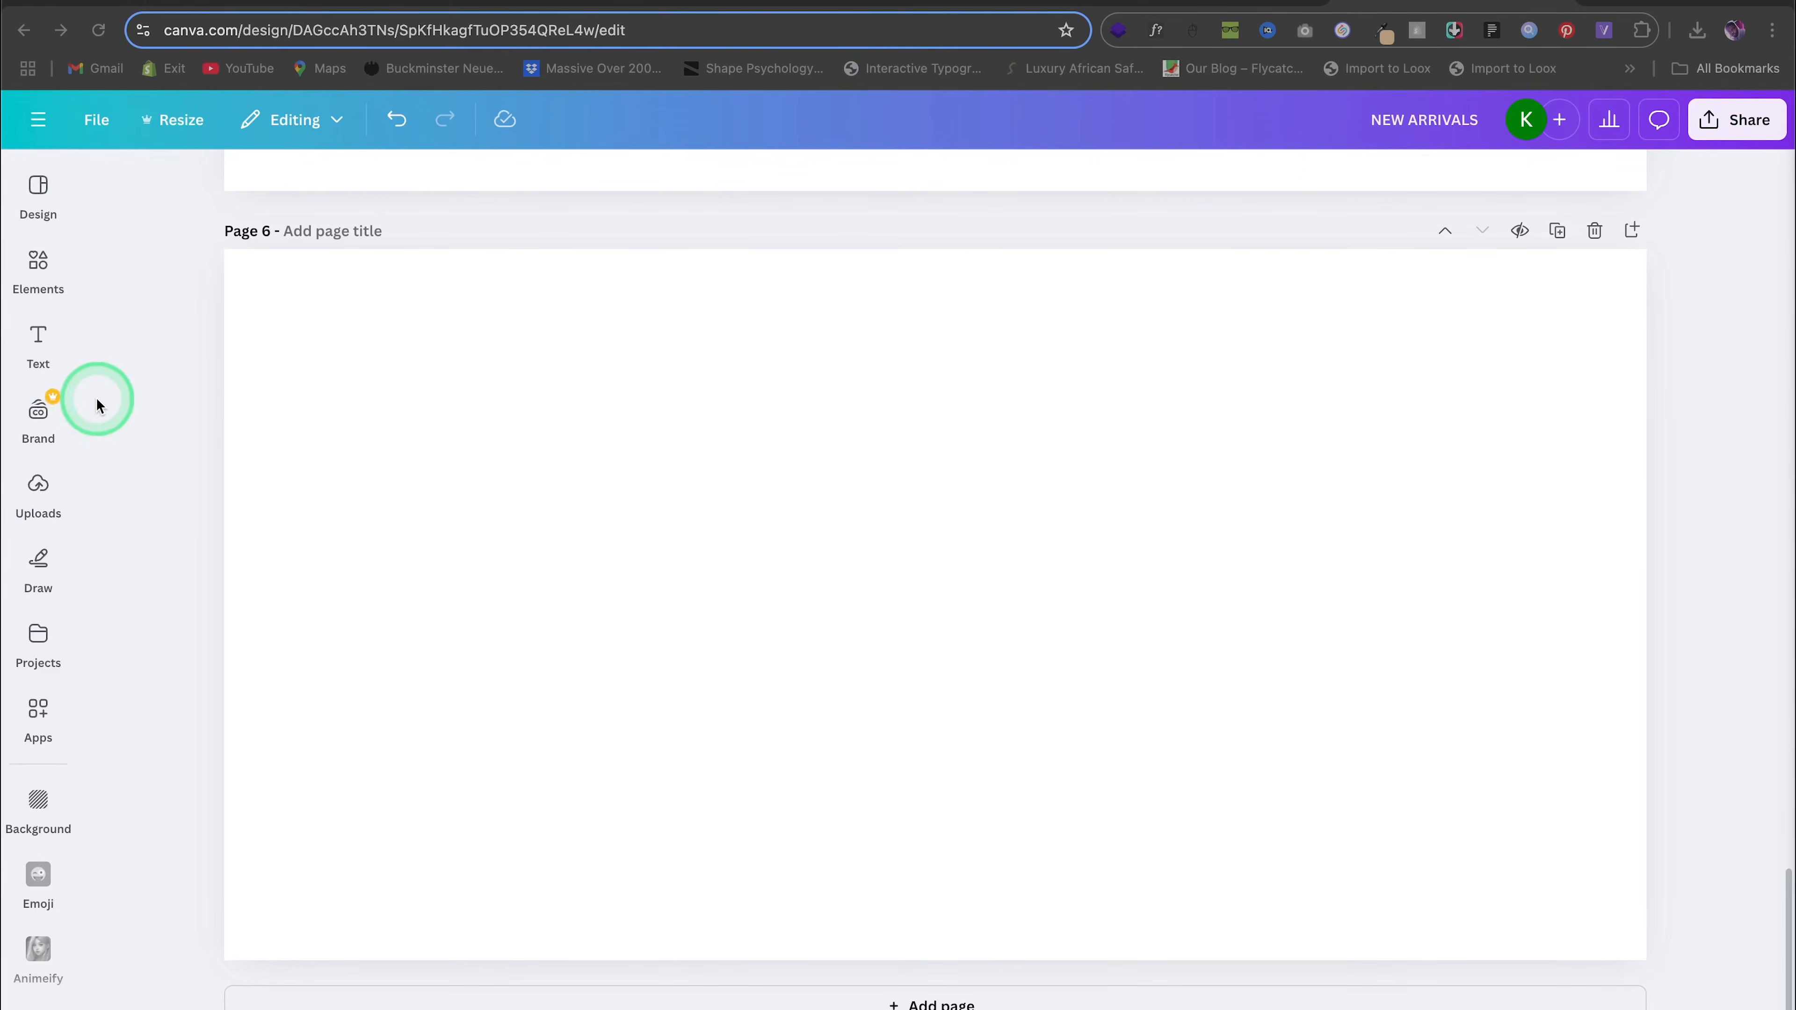
click(38, 343)
scroll(141, 538, down, 1)
click(120, 581)
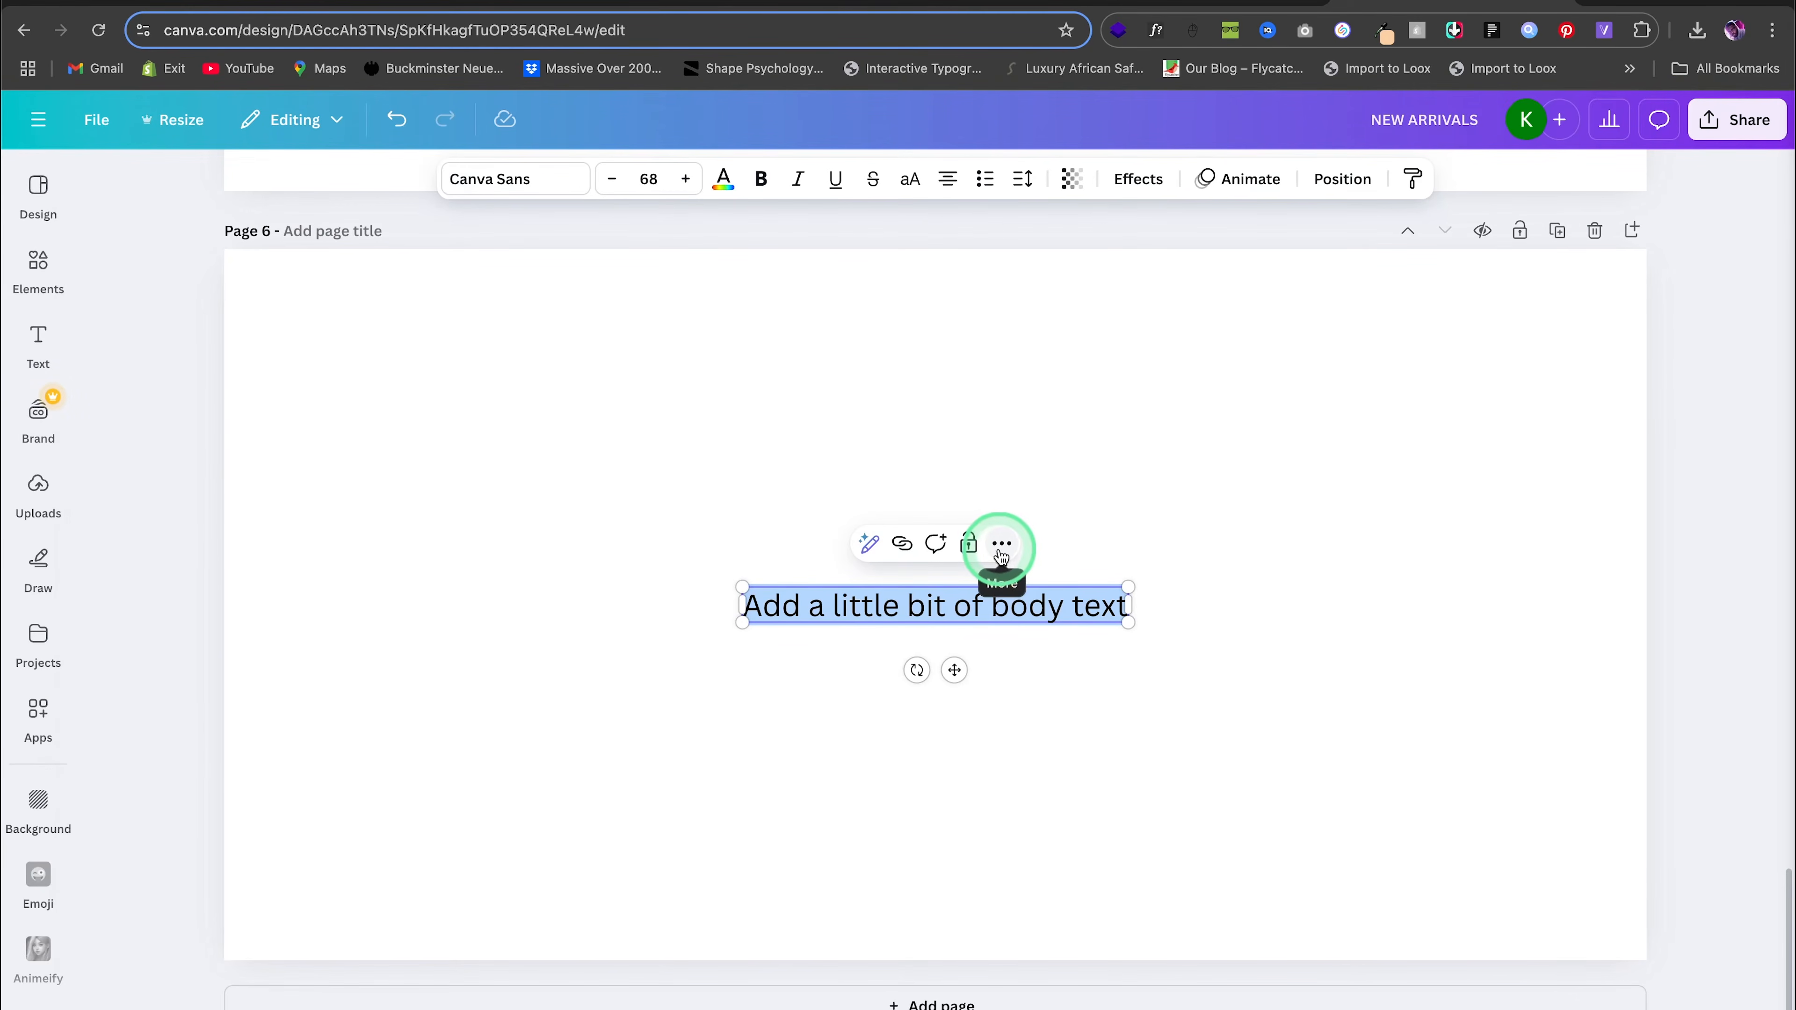
click(931, 603)
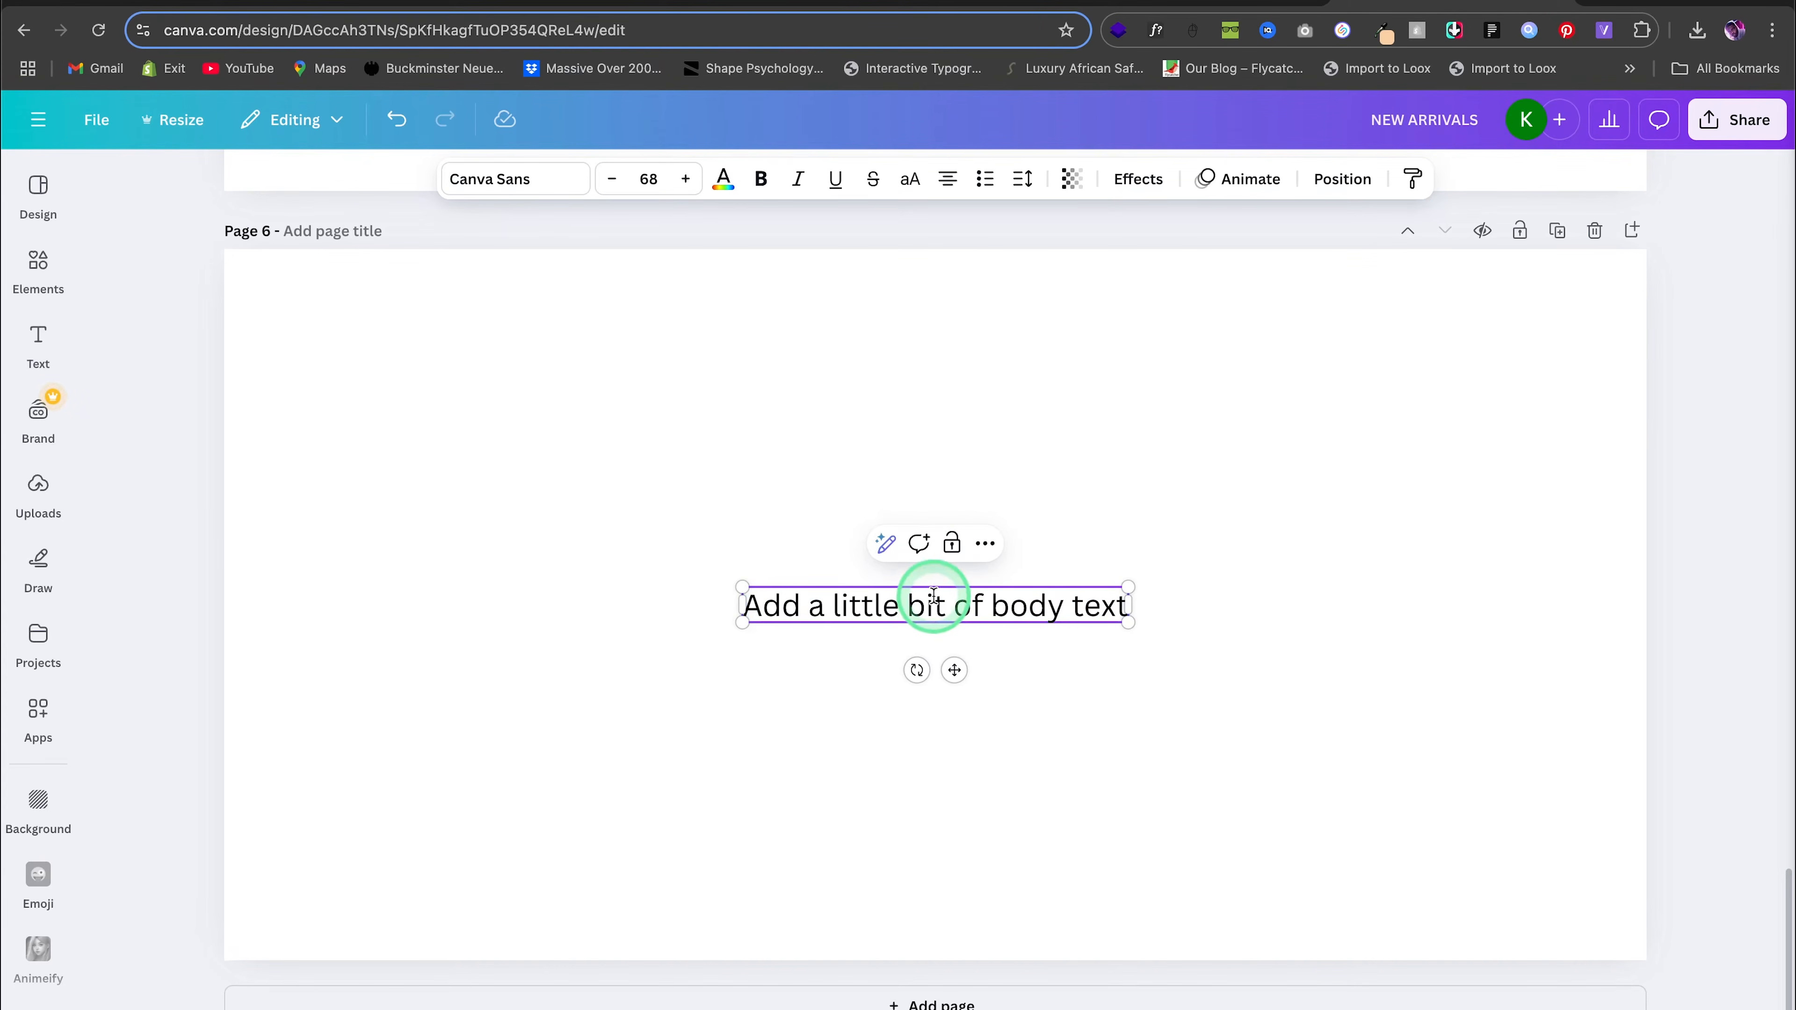
triple_click(933, 596)
text(INSTAGRAM)
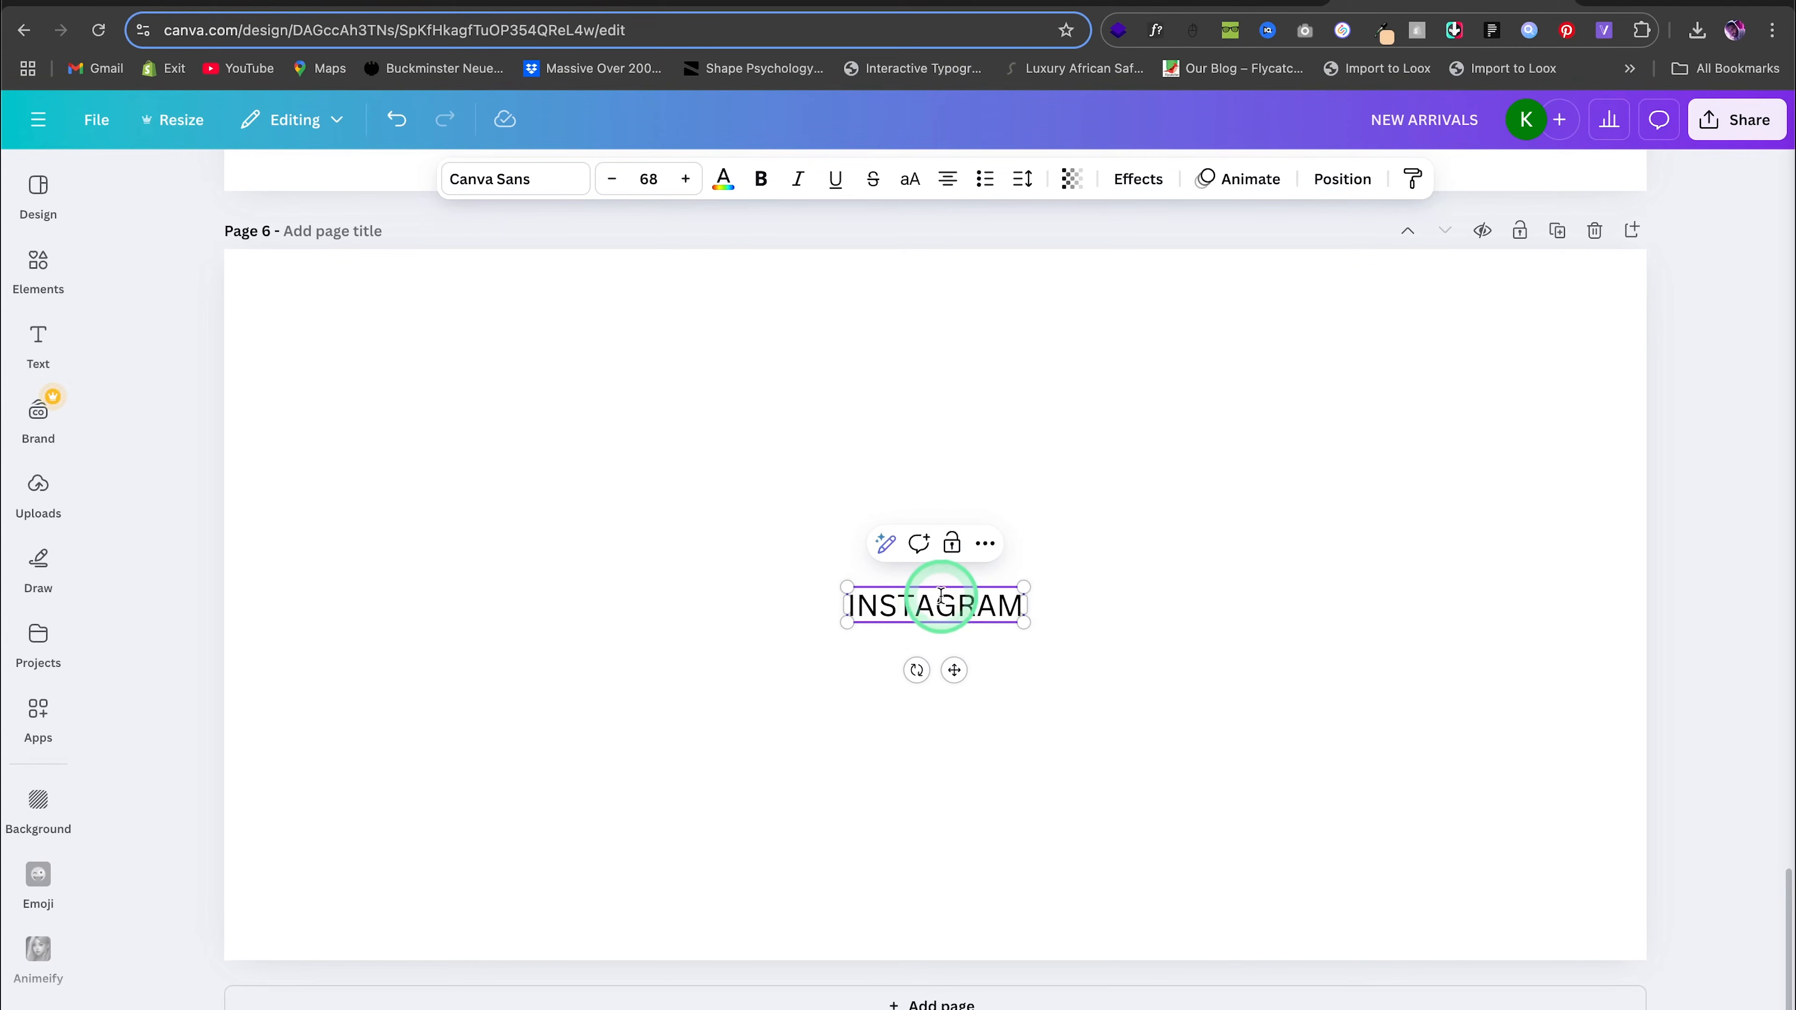
key(Escape)
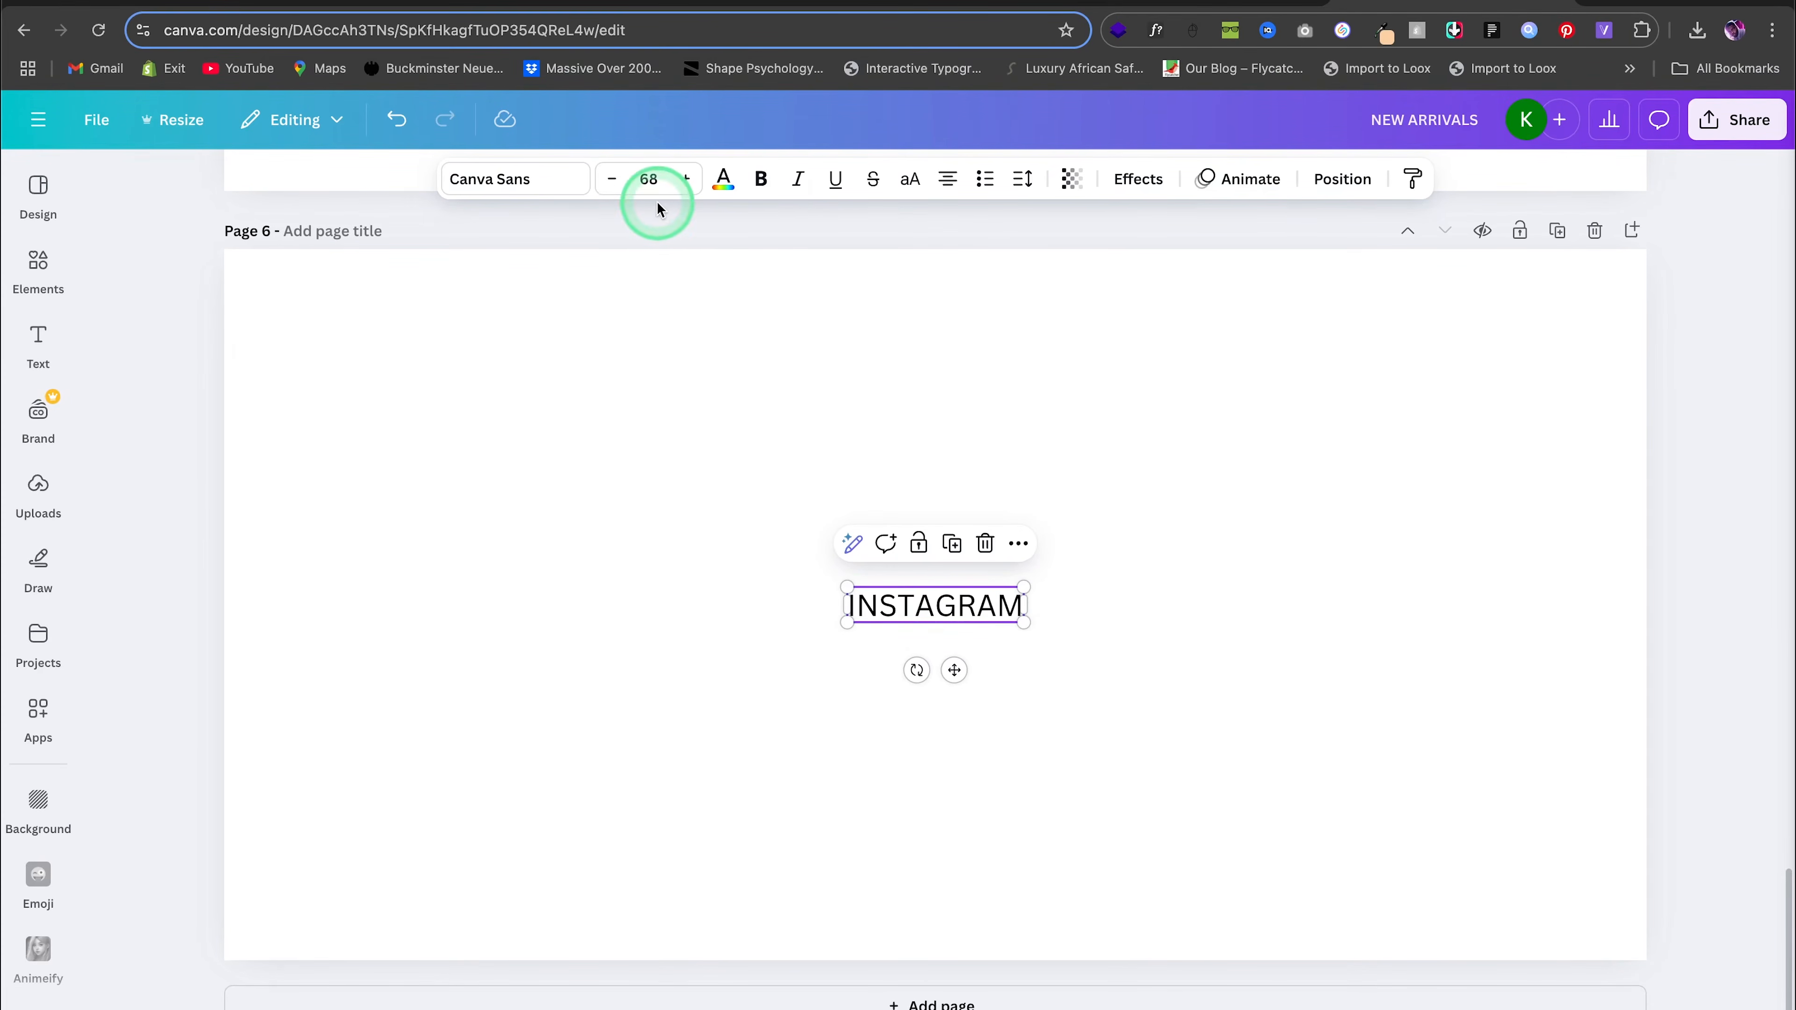
Set the INSTAGRAM text to size 183 in the Black Mango font and give page 6 a pale pink background
click(649, 179)
text(183)
key(Return)
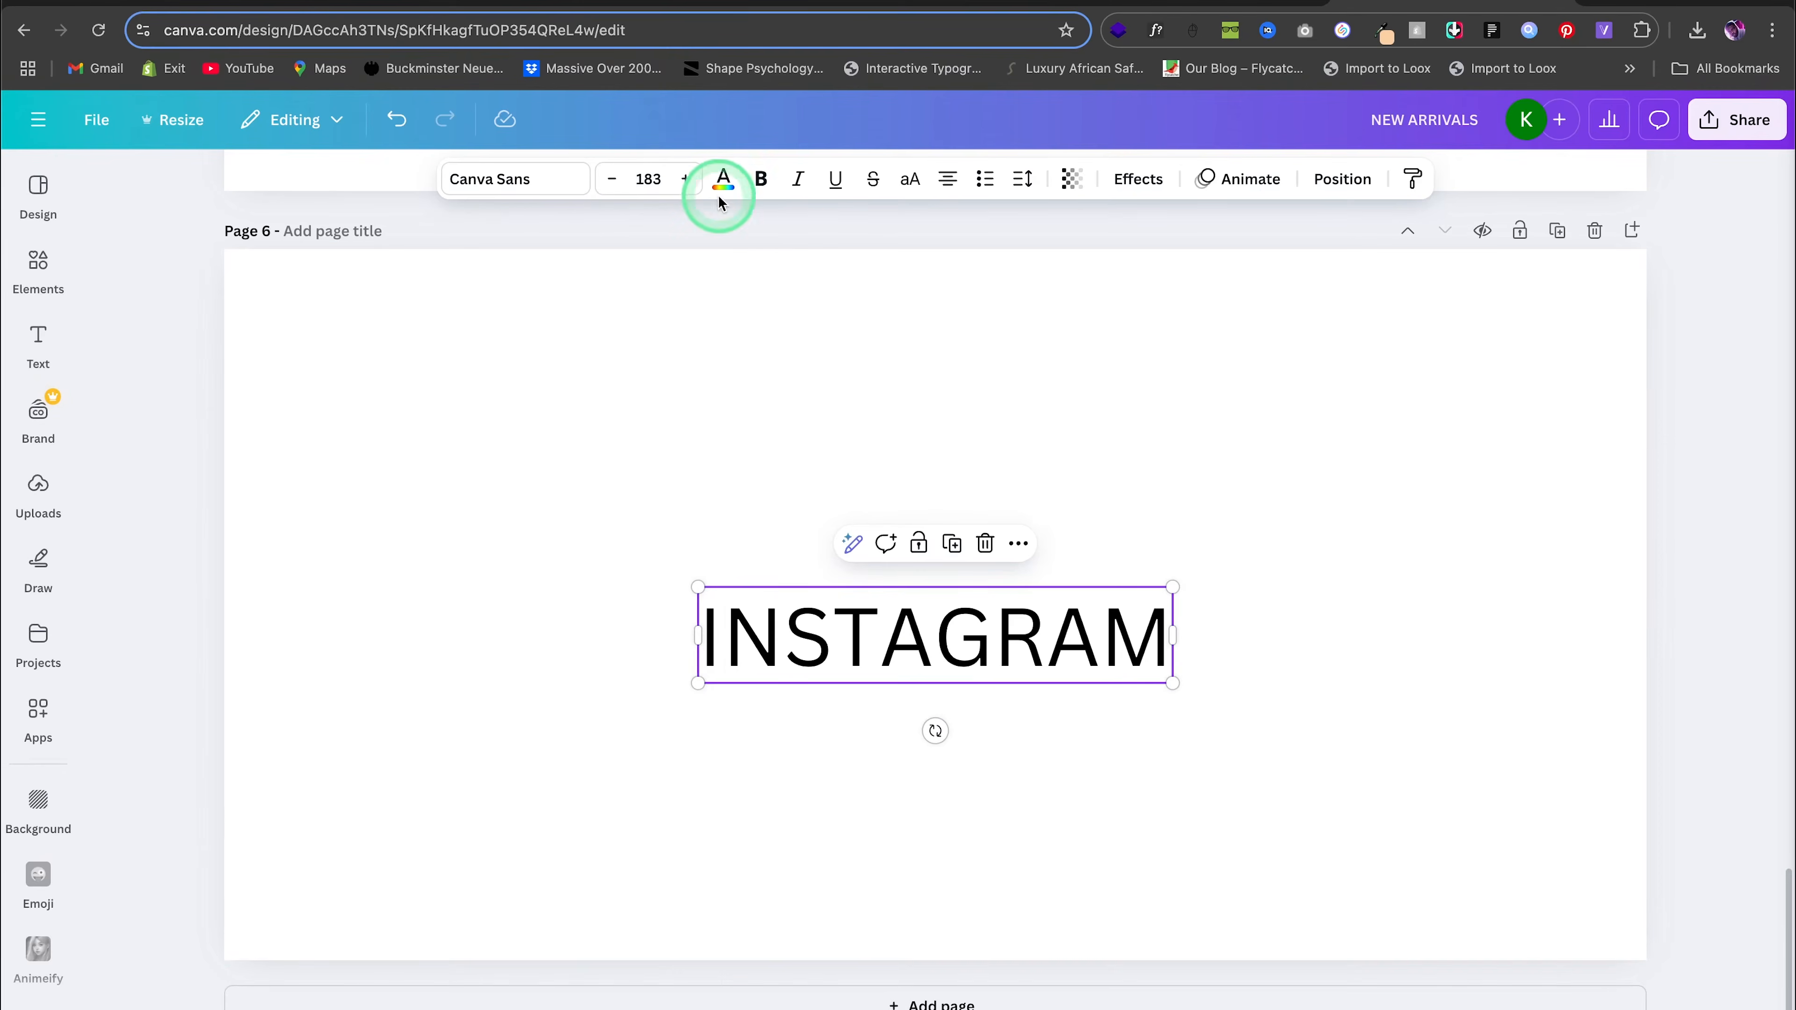
click(506, 178)
click(372, 283)
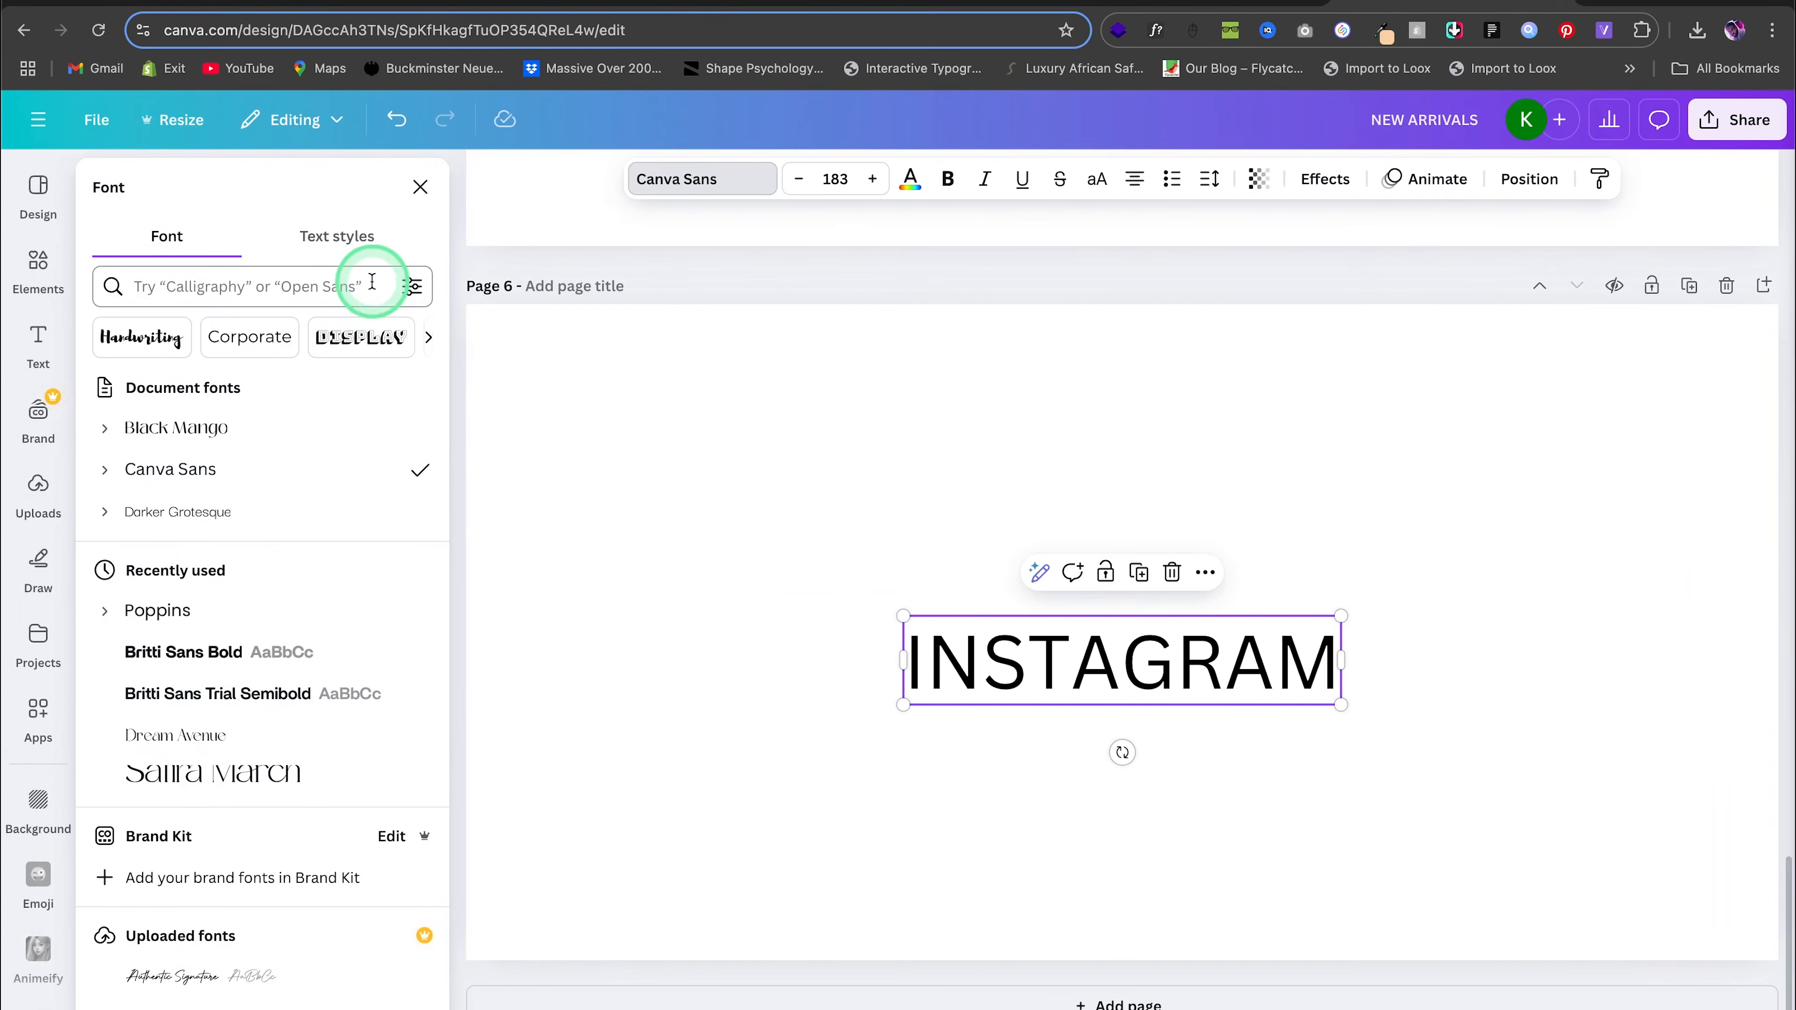
click(201, 424)
click(750, 340)
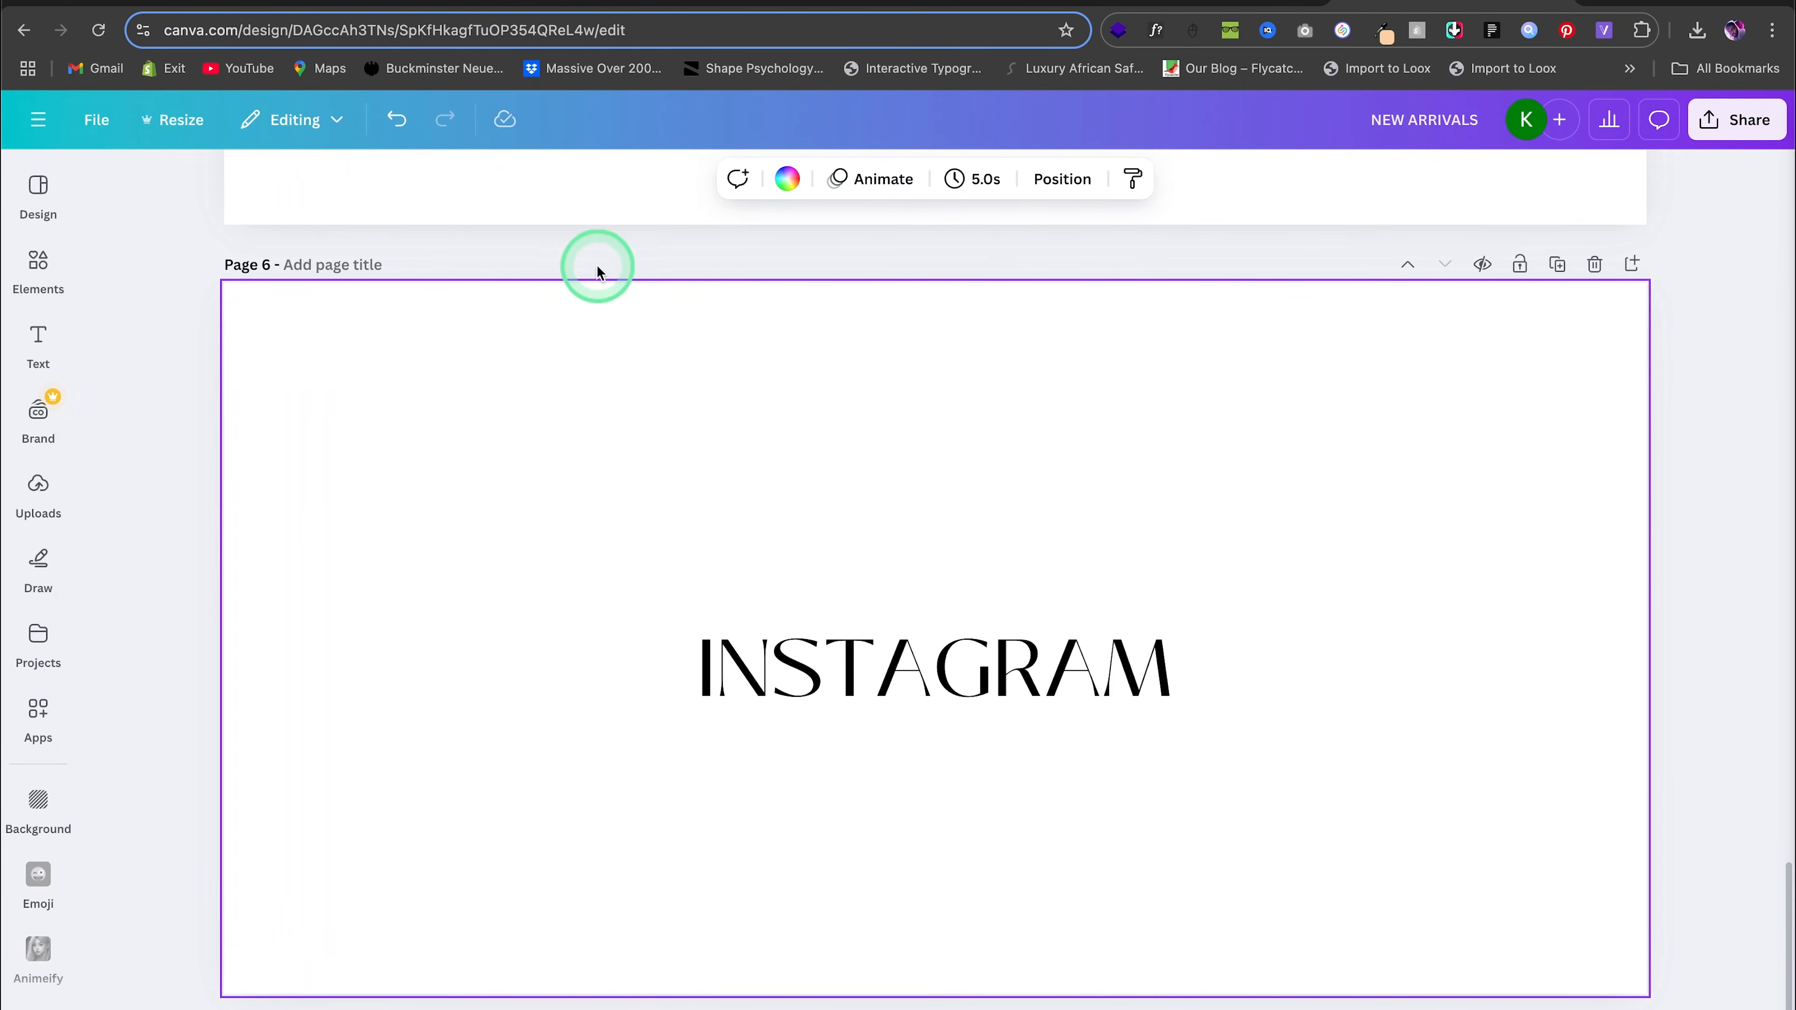
click(788, 183)
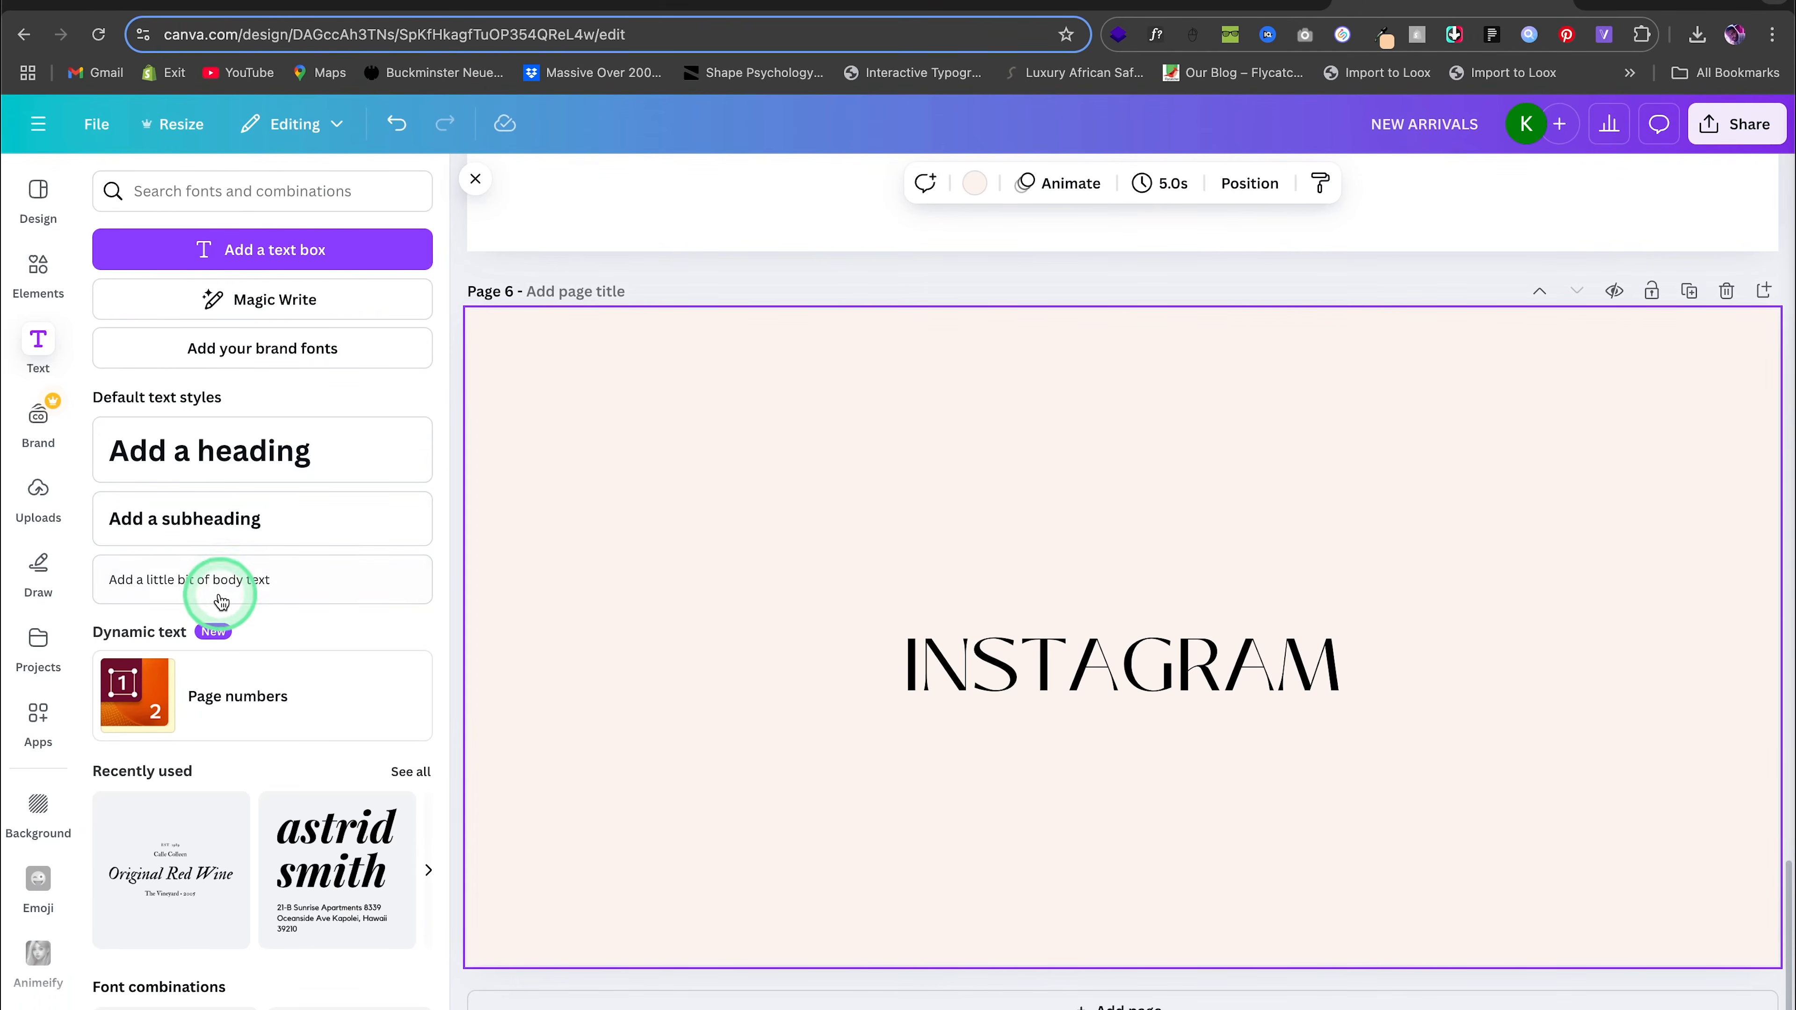
Add a body text line reading FOLLOW US ON just above the INSTAGRAM text
click(228, 594)
click(1187, 628)
click(1434, 640)
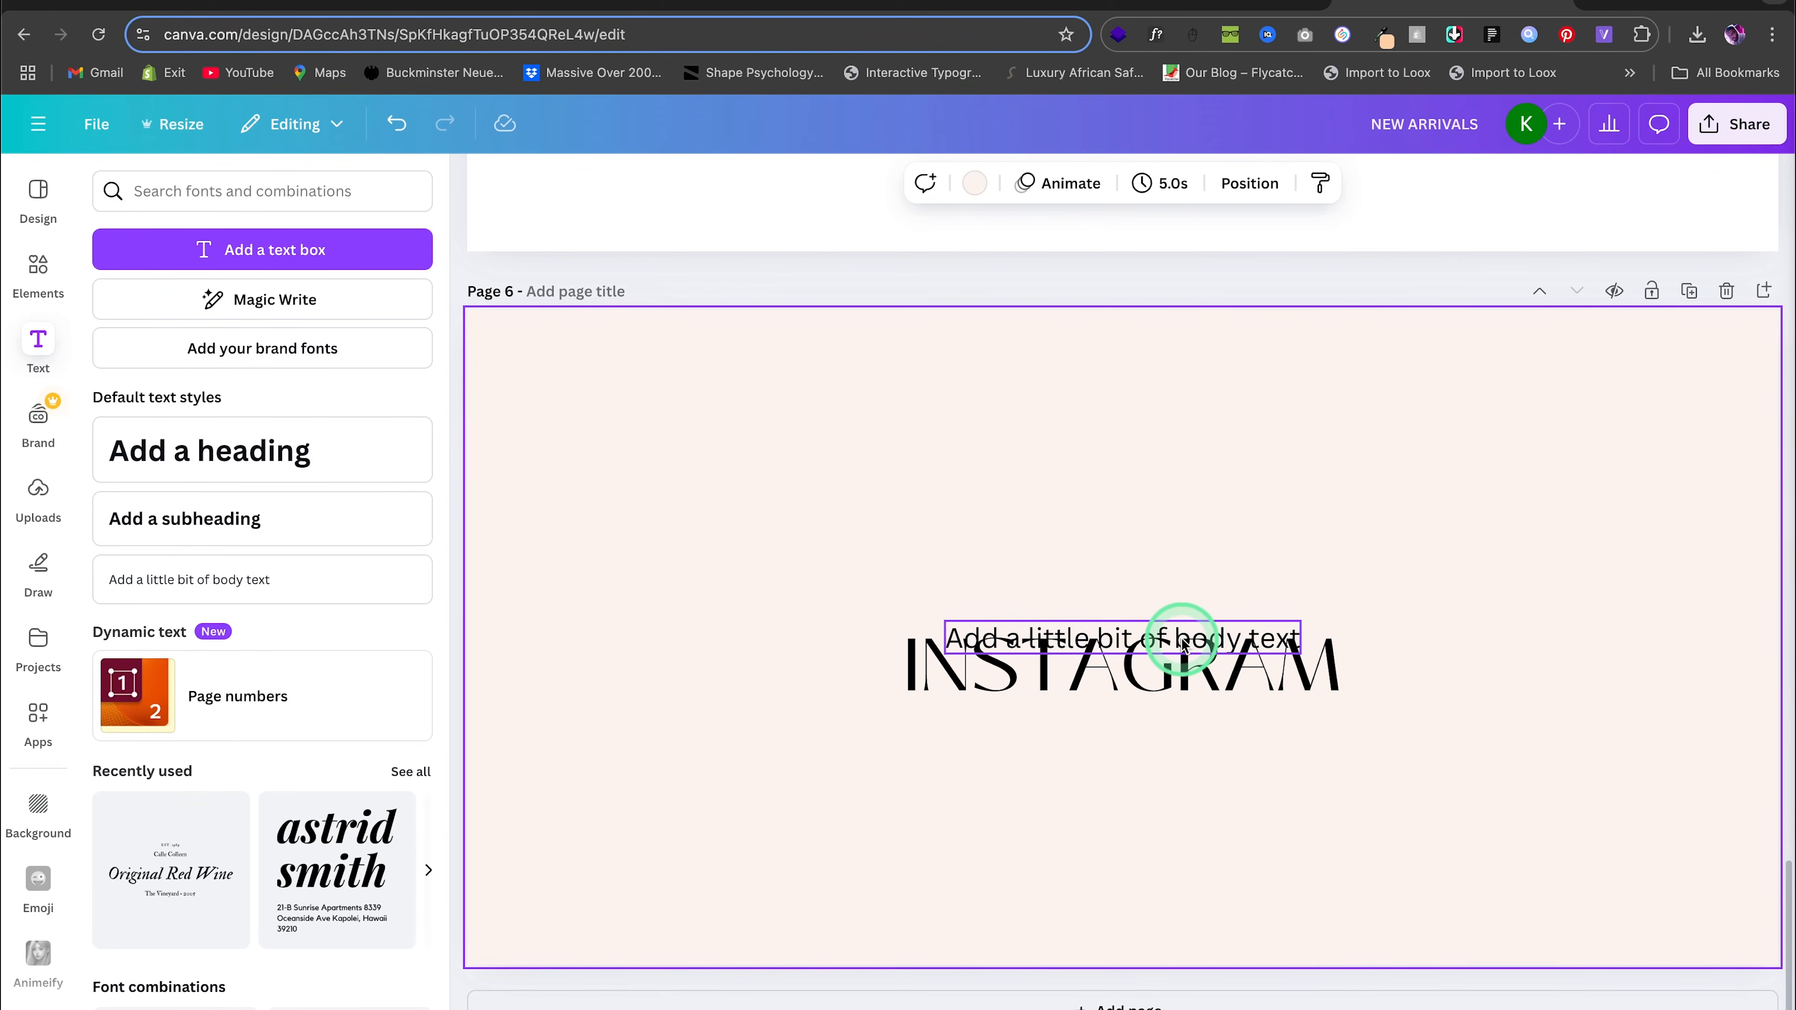
drag(1182, 643, 1182, 598)
triple_click(1177, 598)
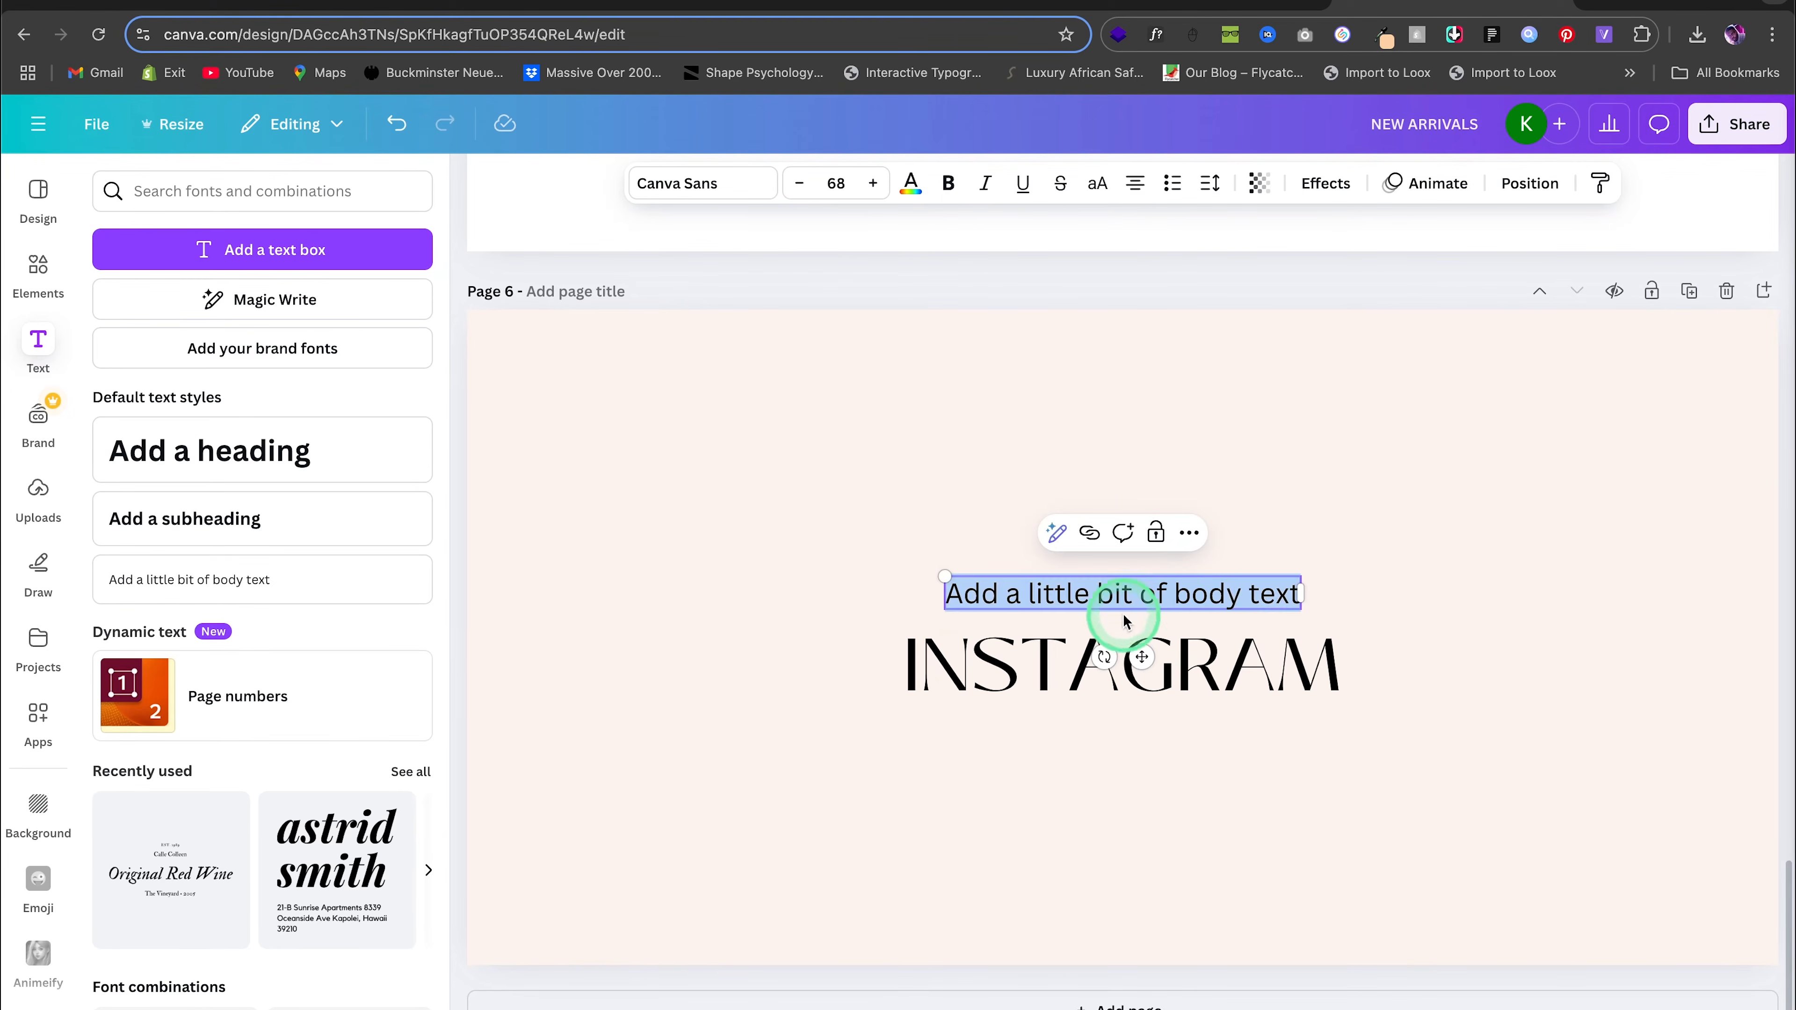
text(FOLLOW US ON)
Change the font of the FOLLOW US ON line to Black Mango
click(1197, 595)
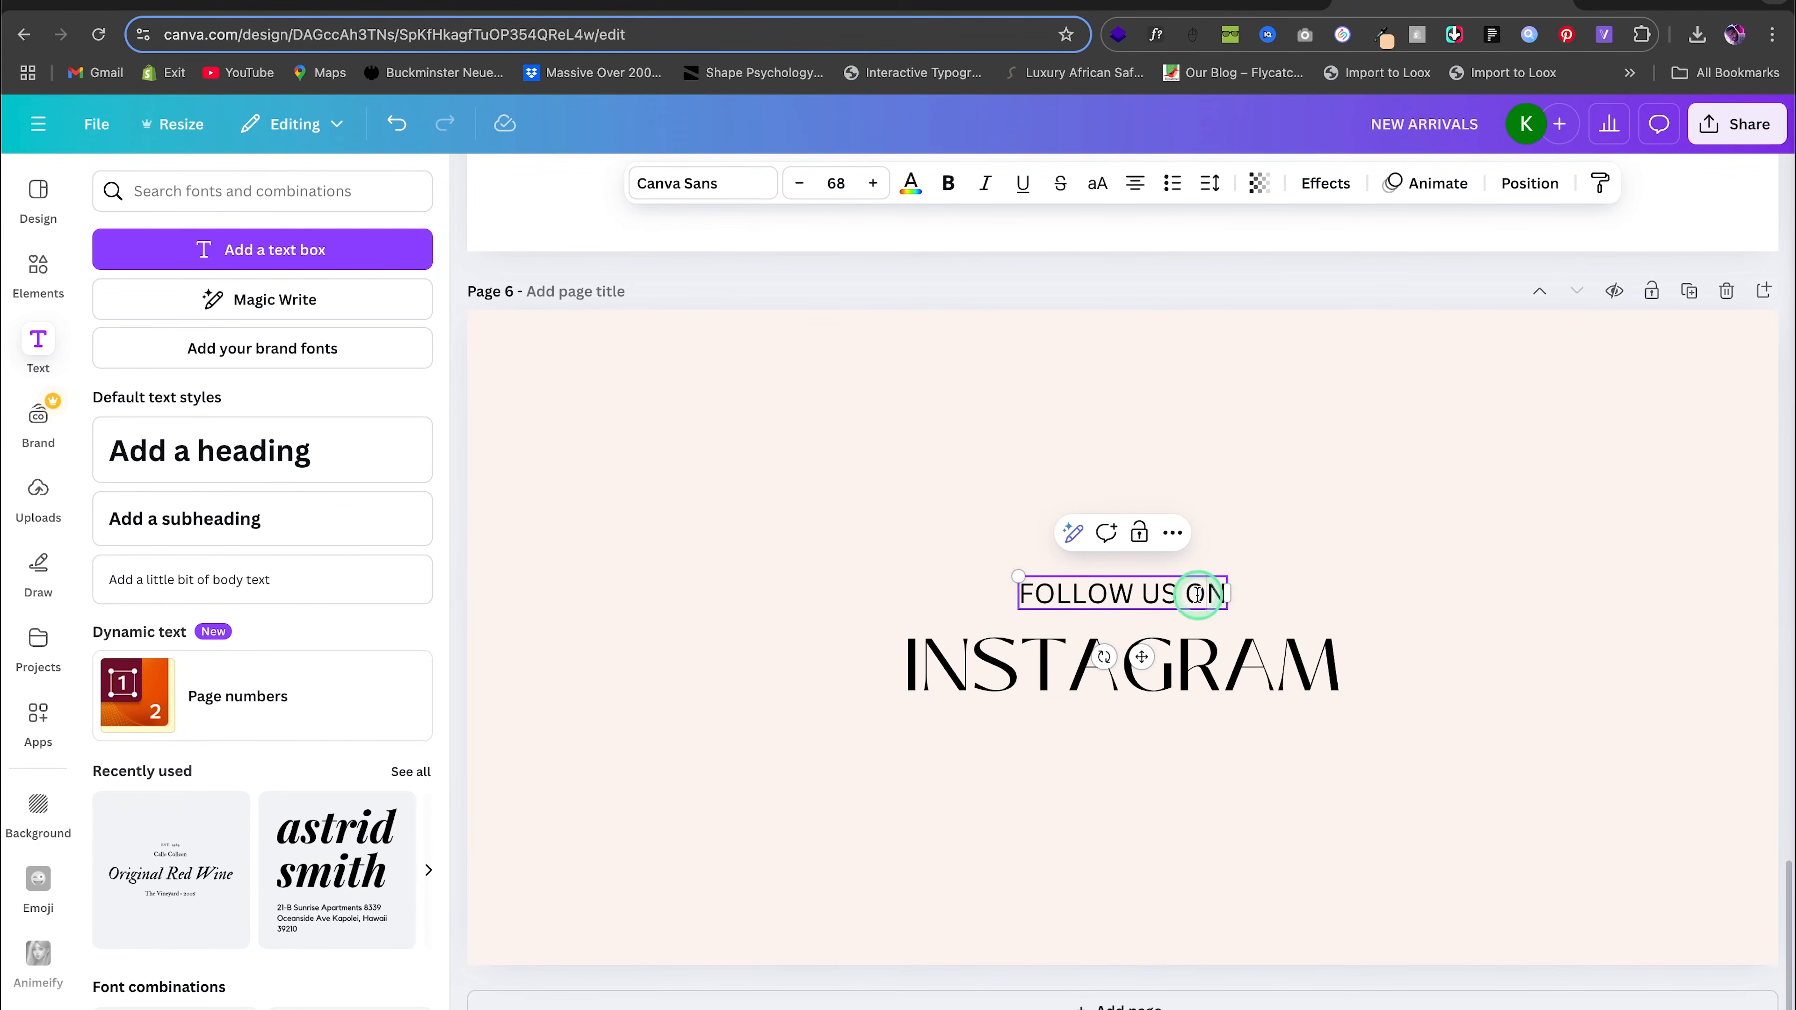
key(super+a)
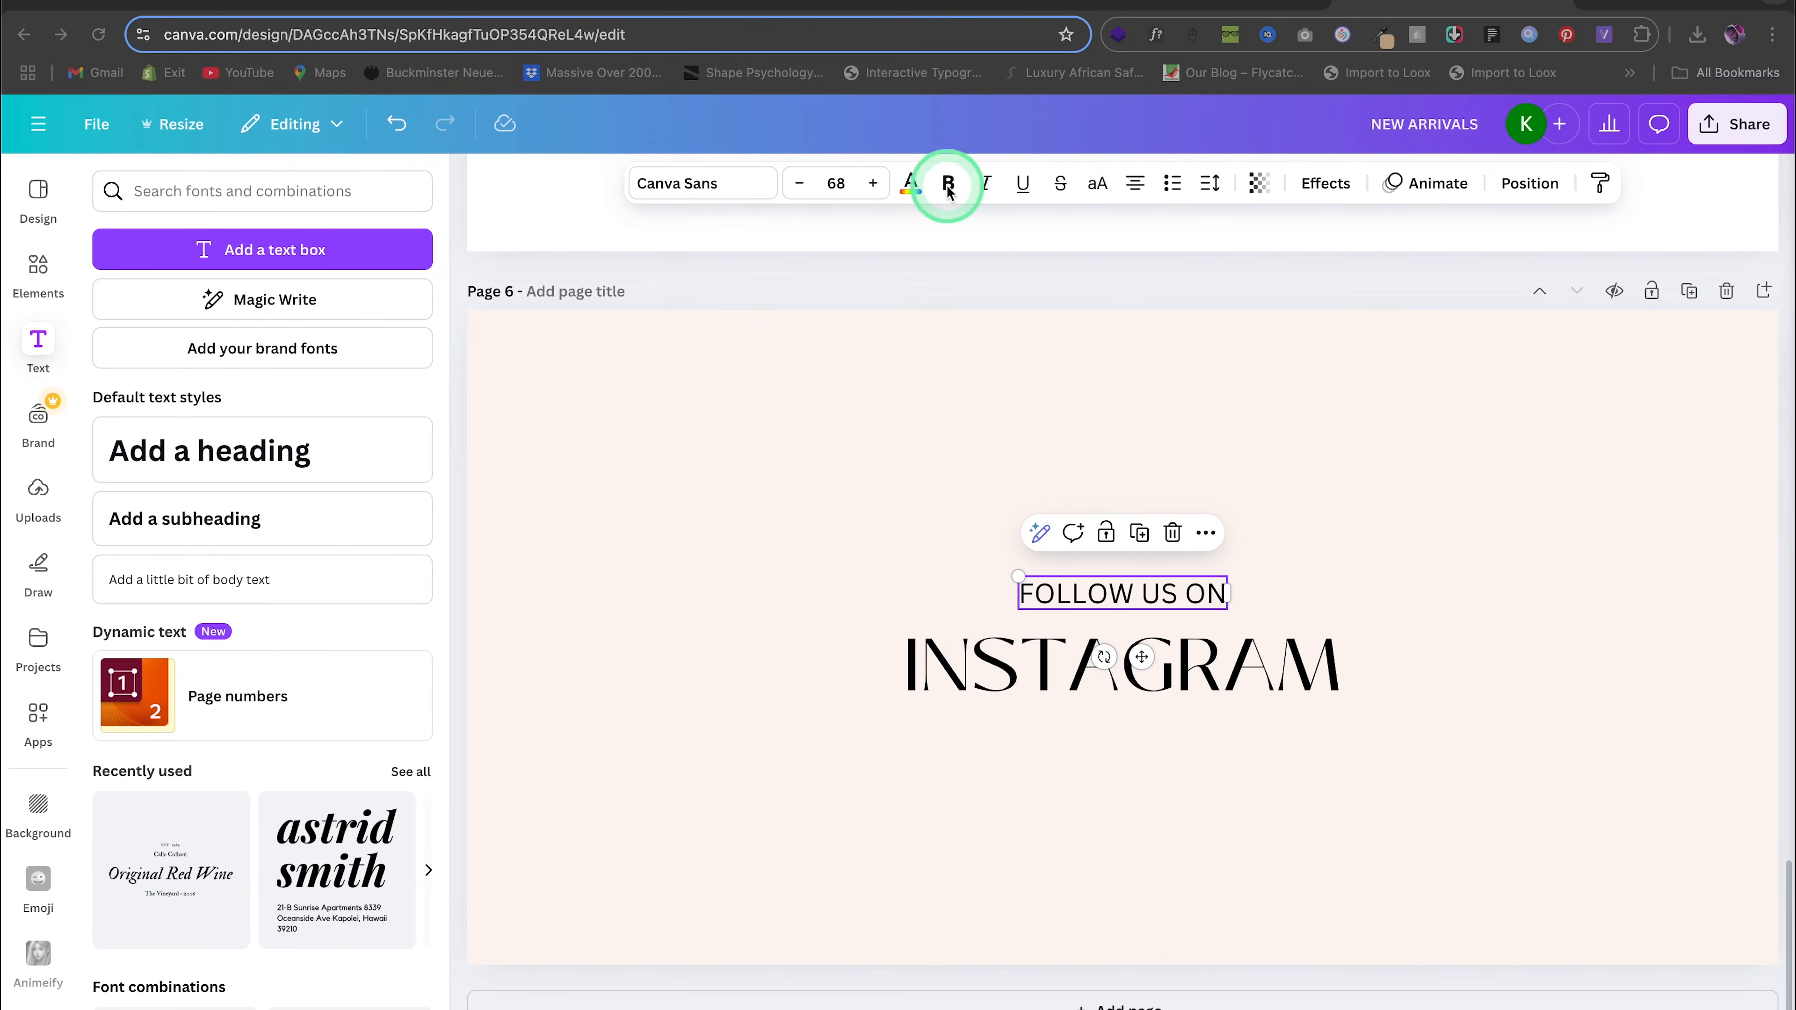
click(689, 185)
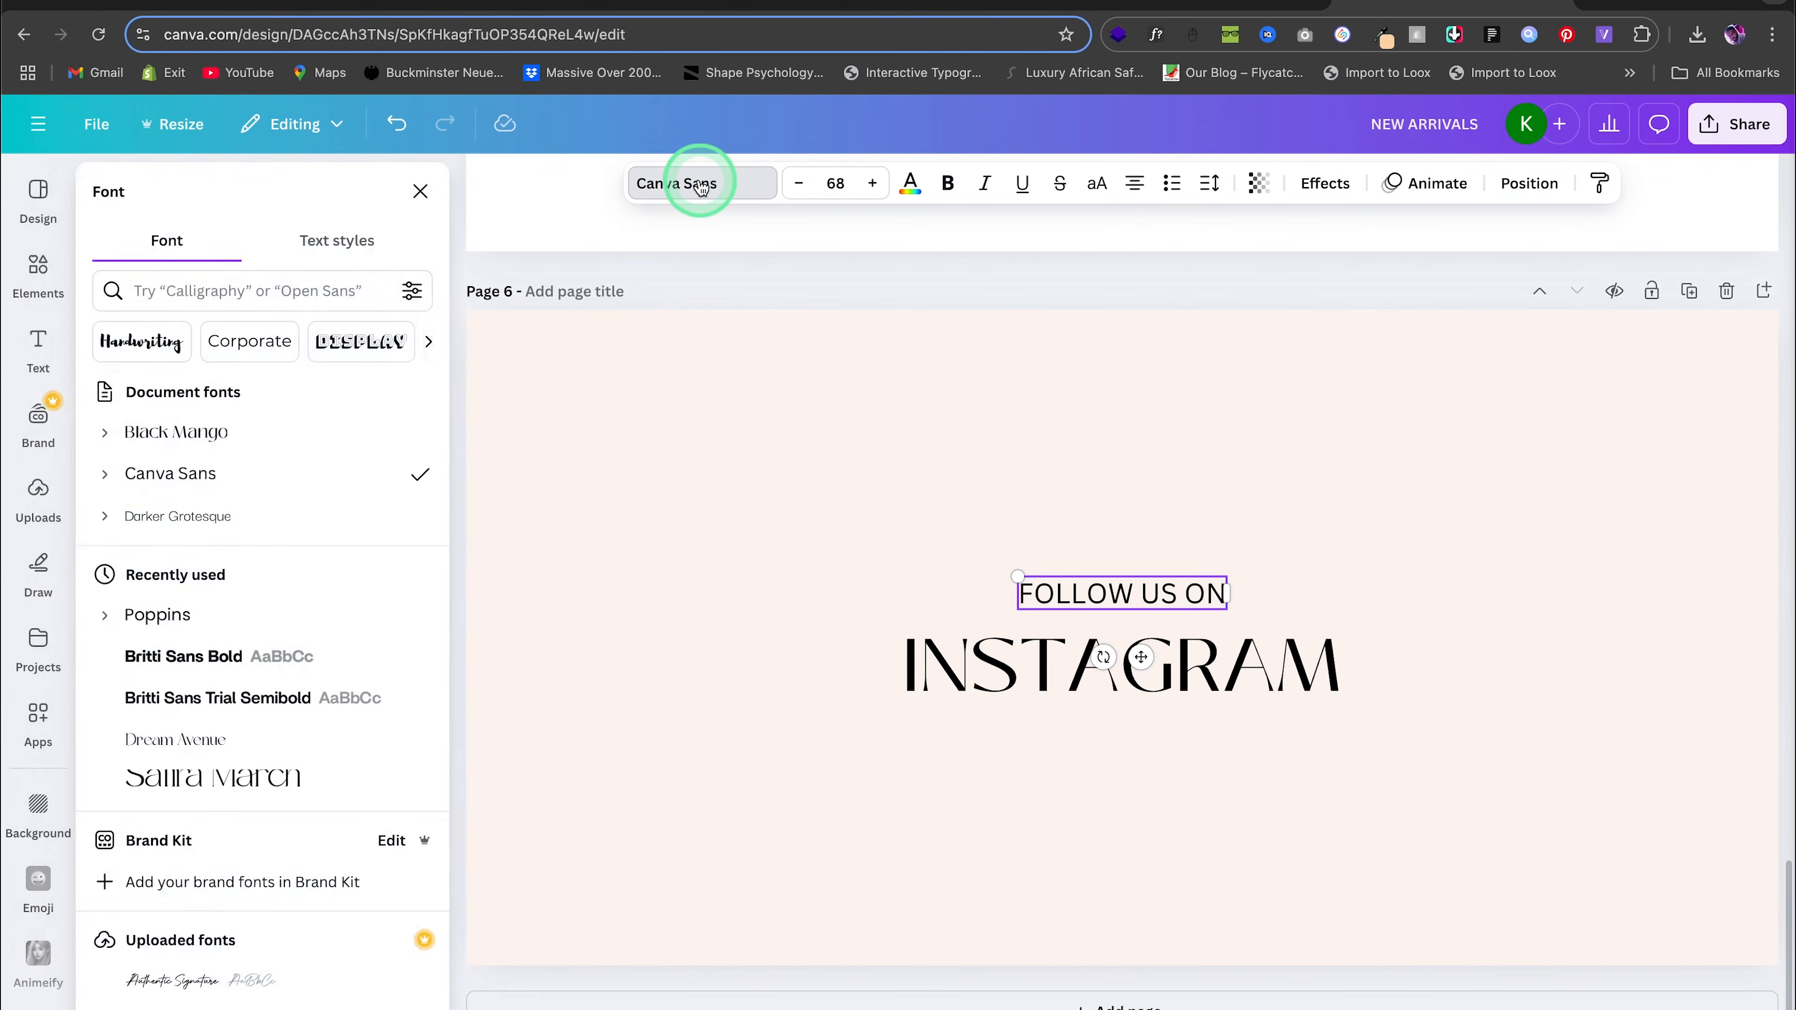
click(119, 432)
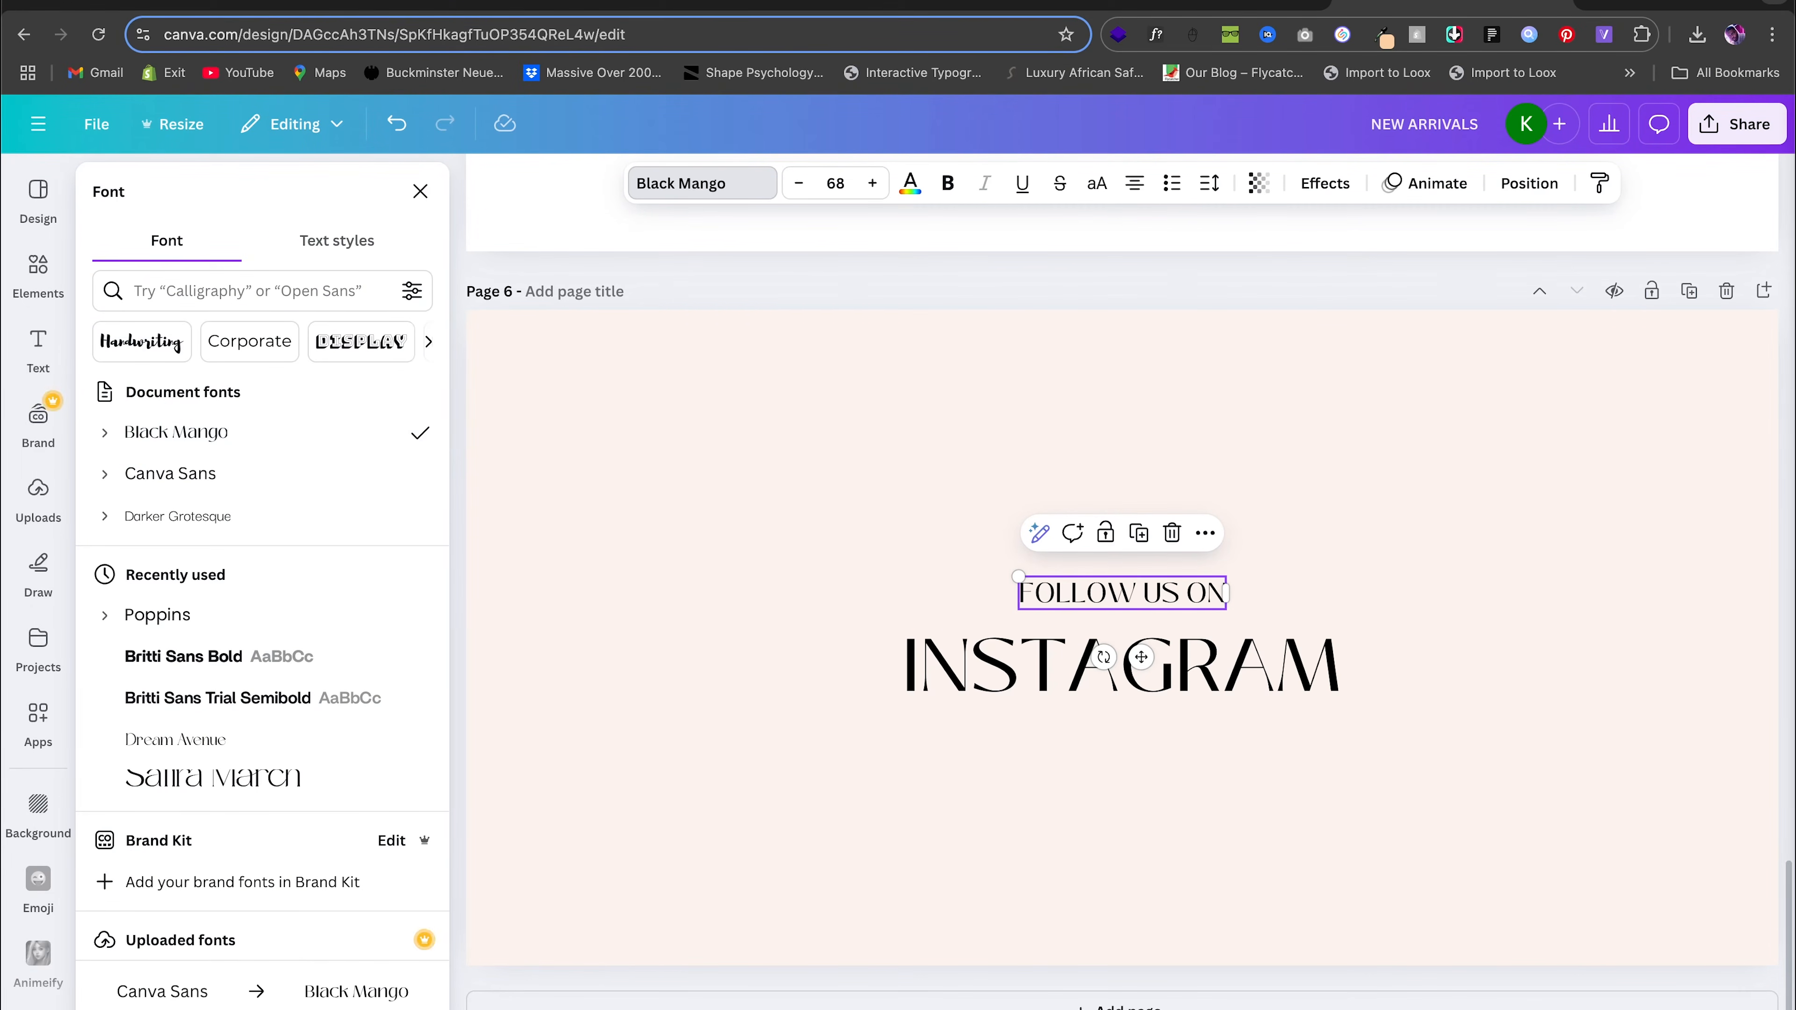
click(225, 672)
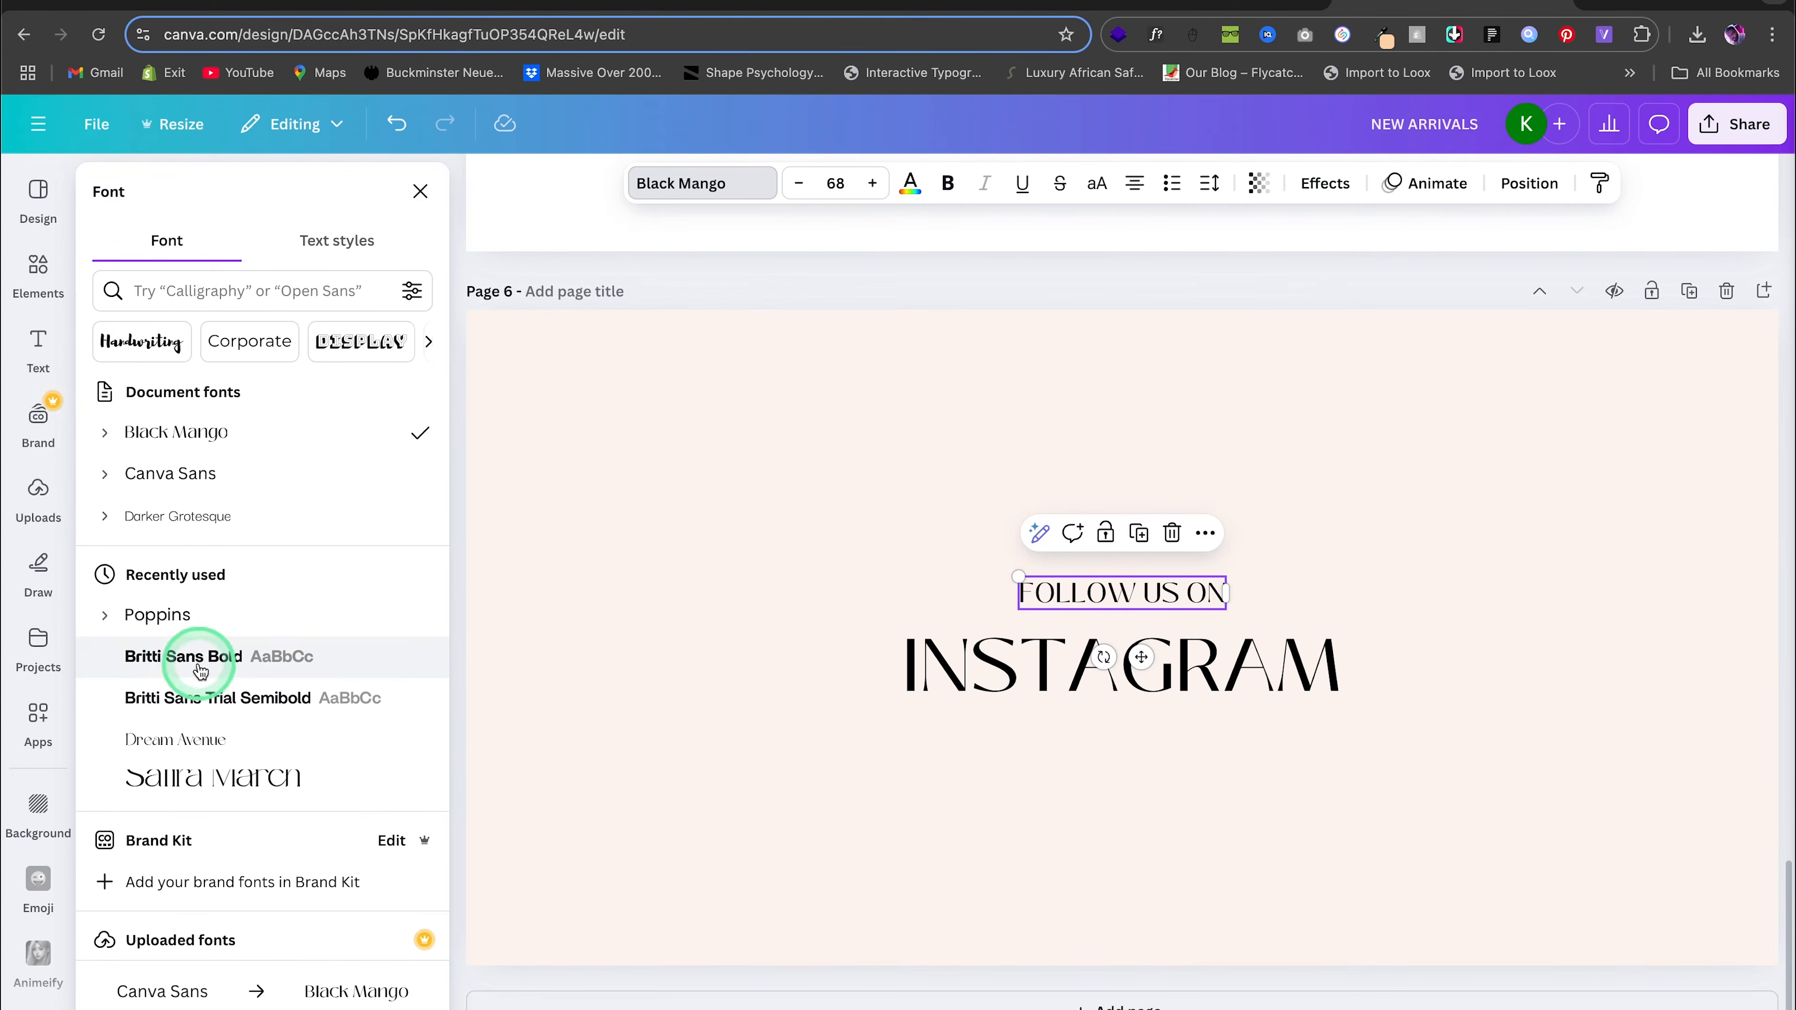
click(39, 347)
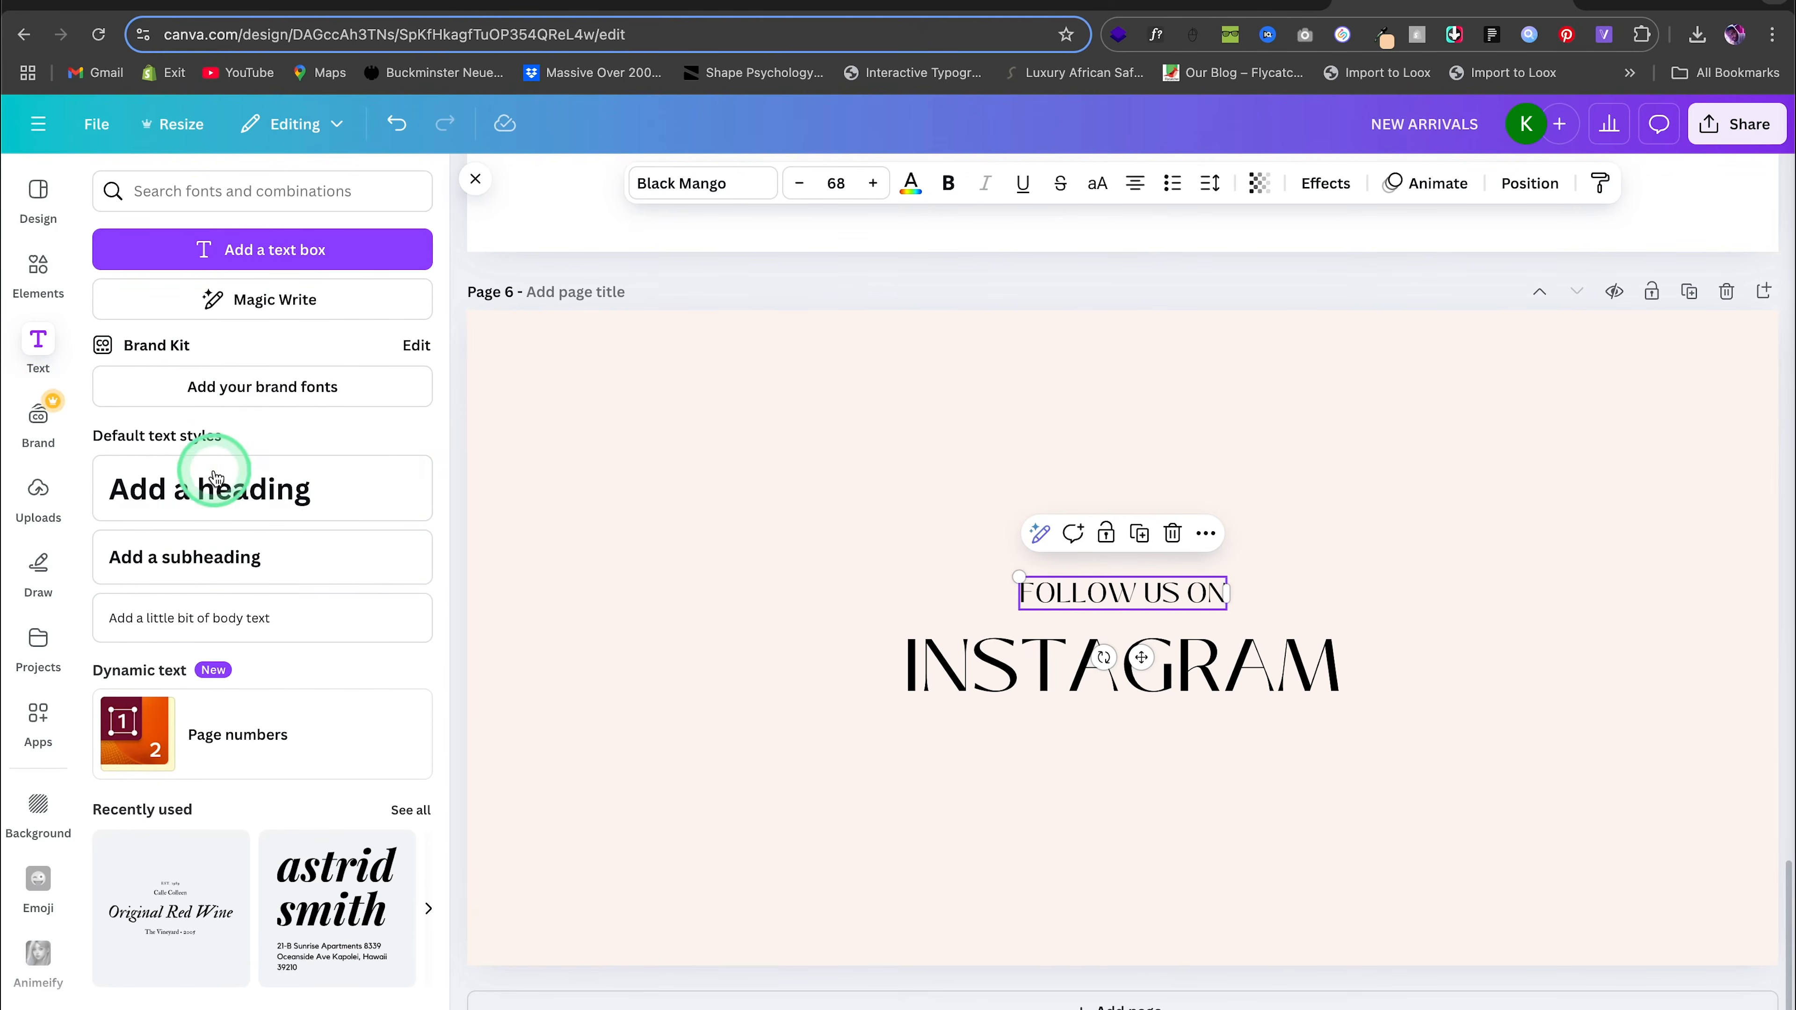
click(201, 610)
click(1131, 642)
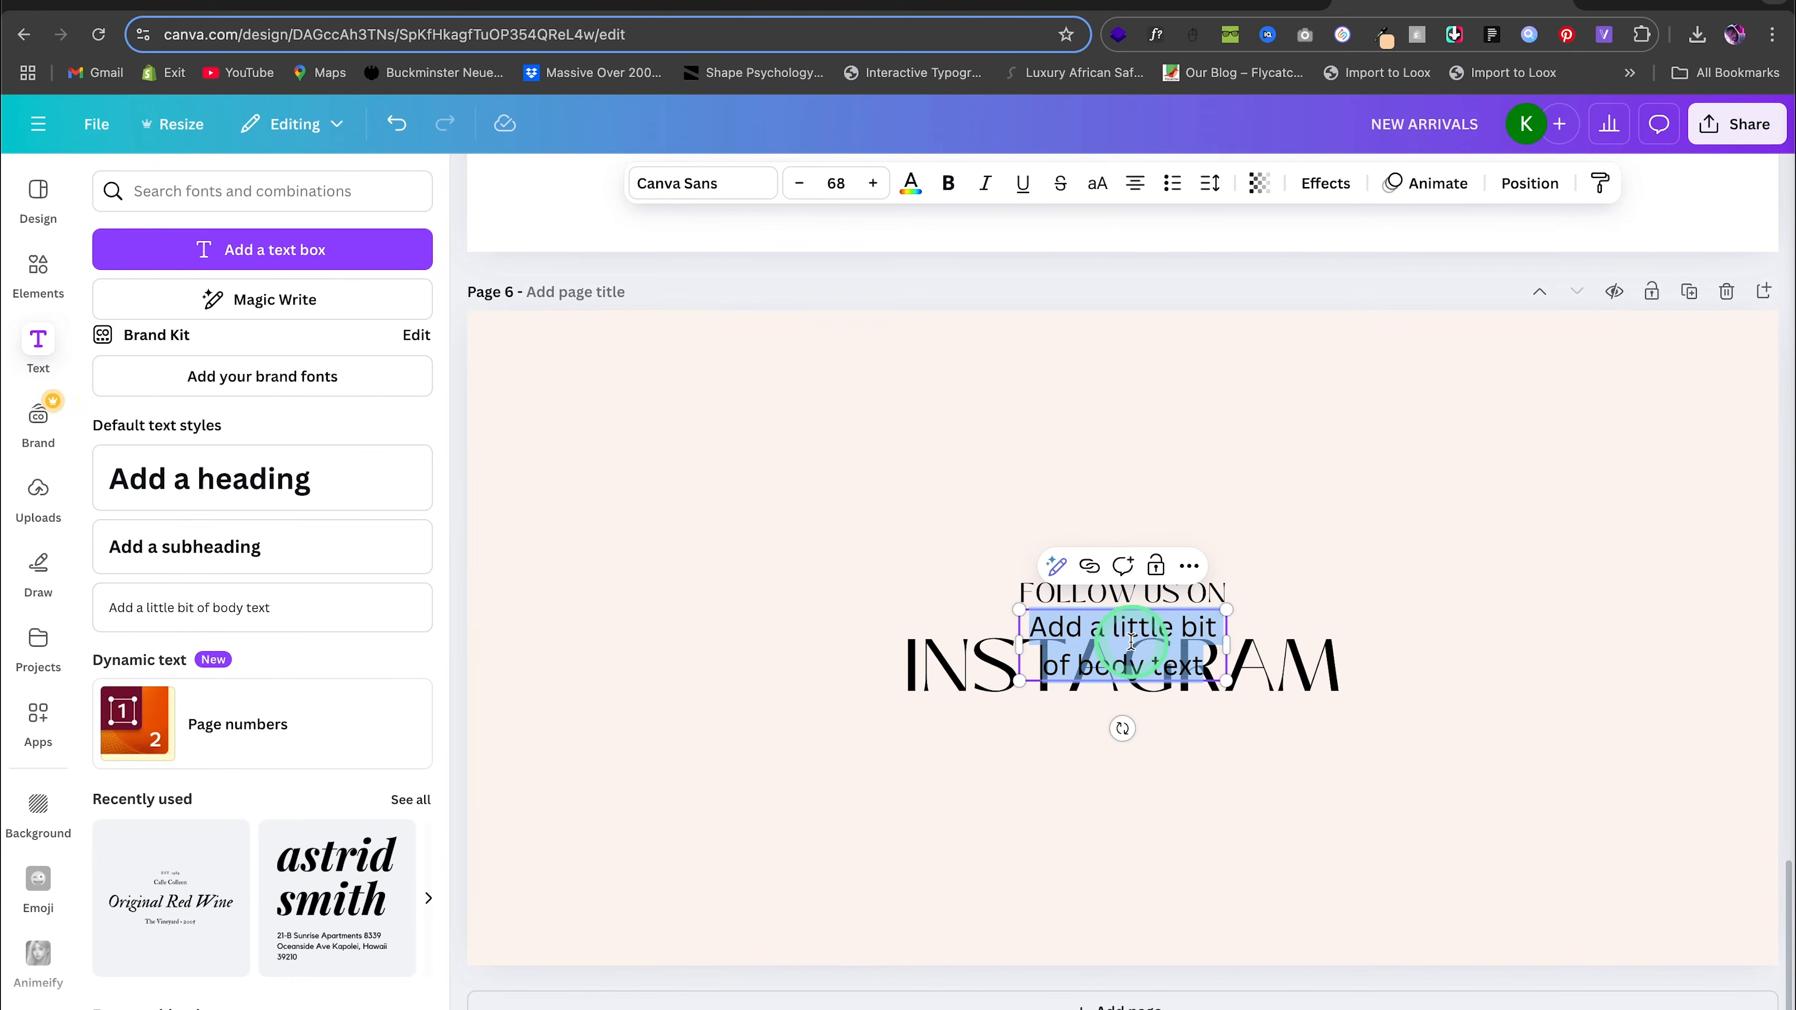
text(@F)
drag(1179, 625, 1187, 716)
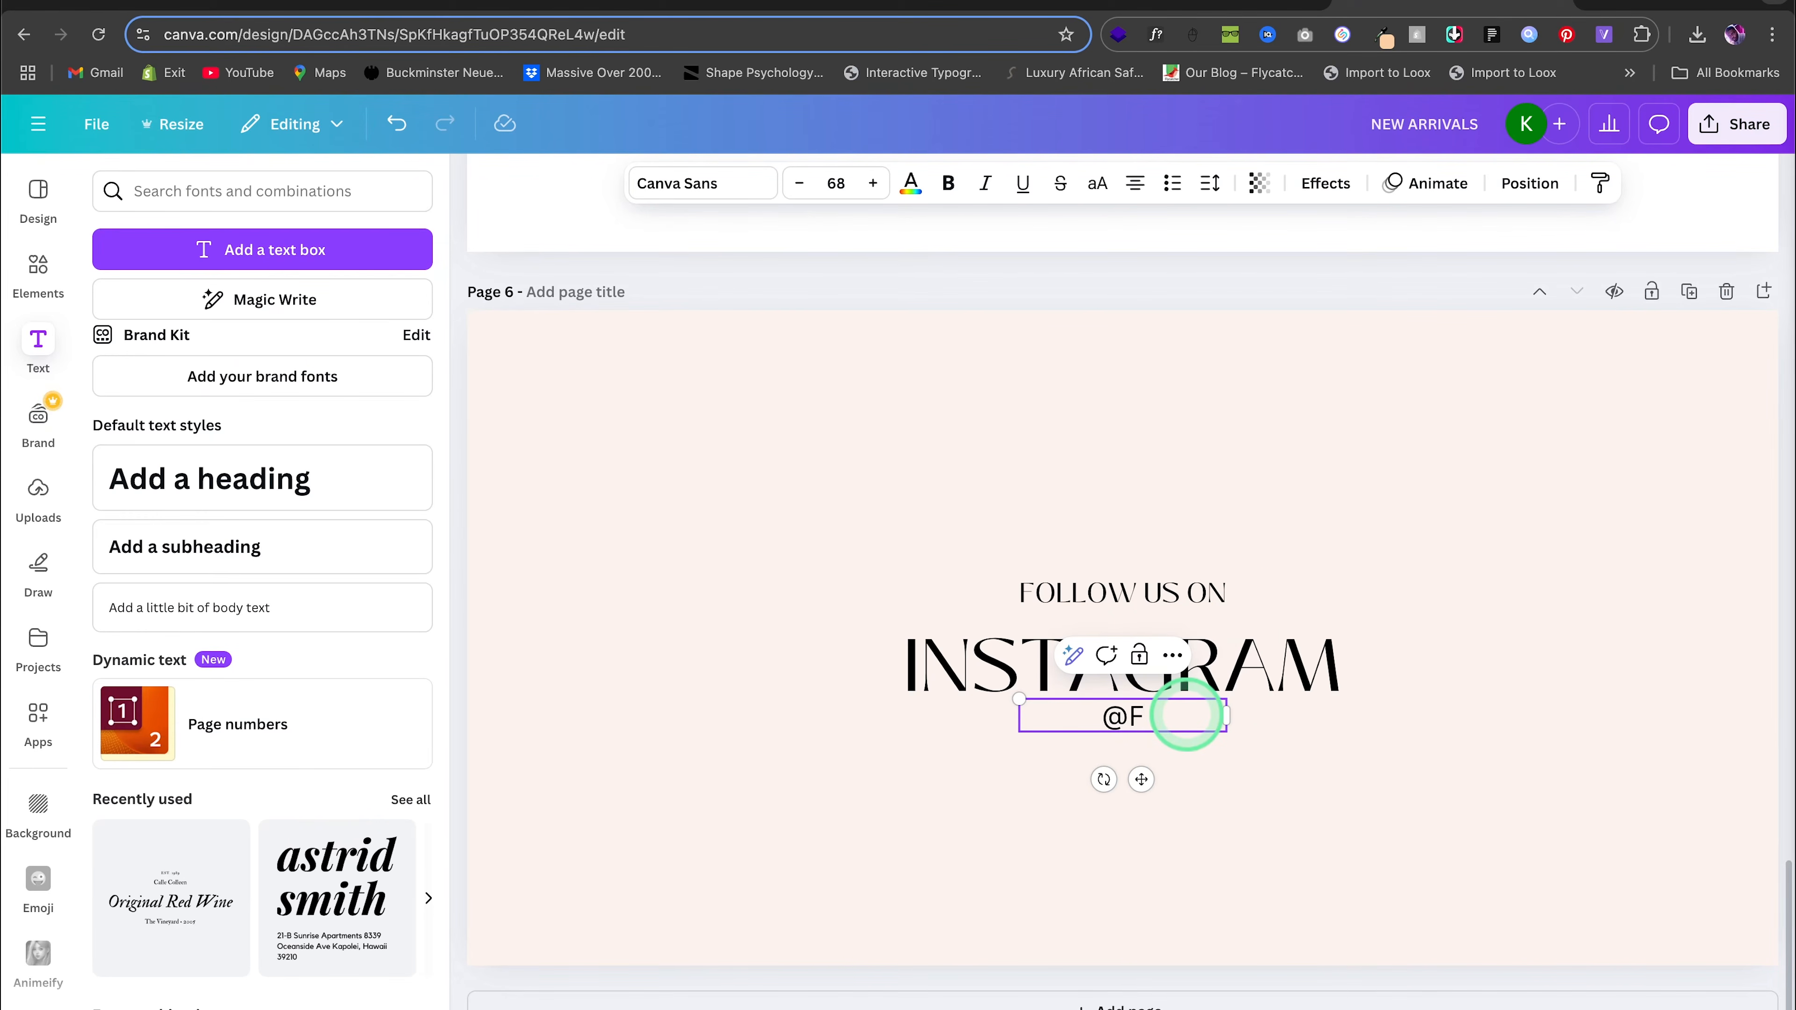
text(ISCHERBEAUTY)
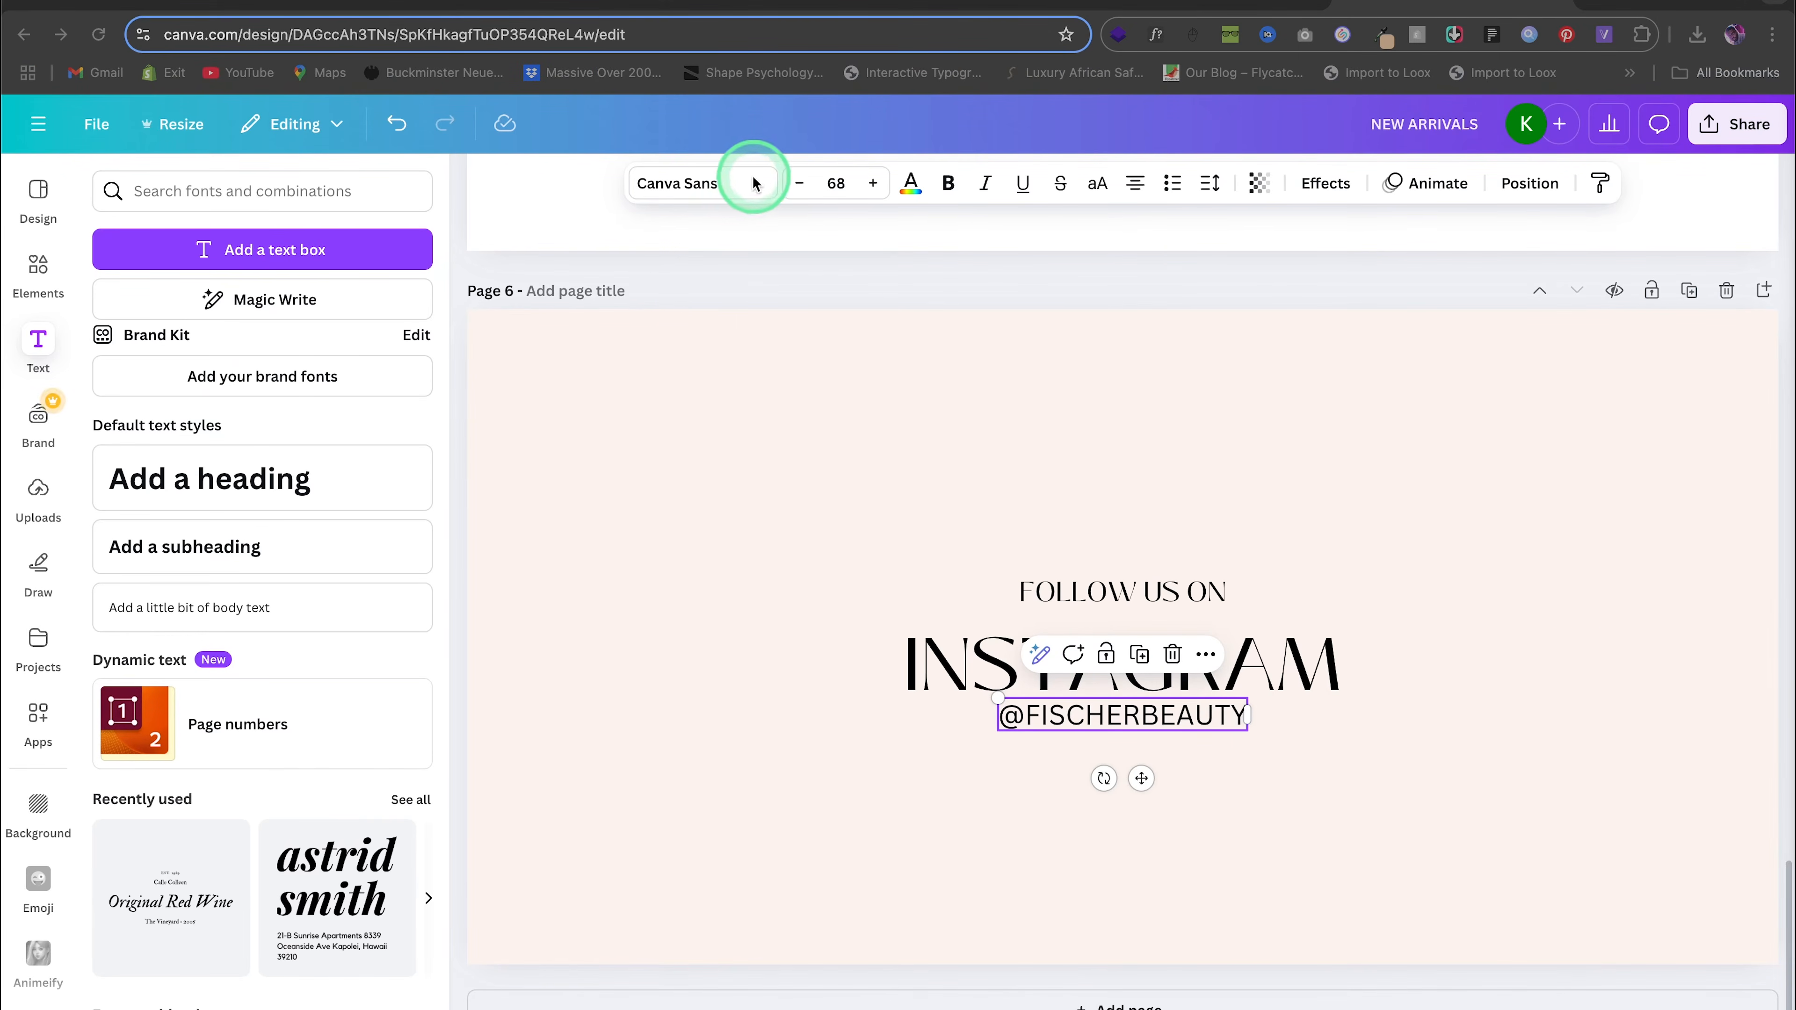
click(704, 183)
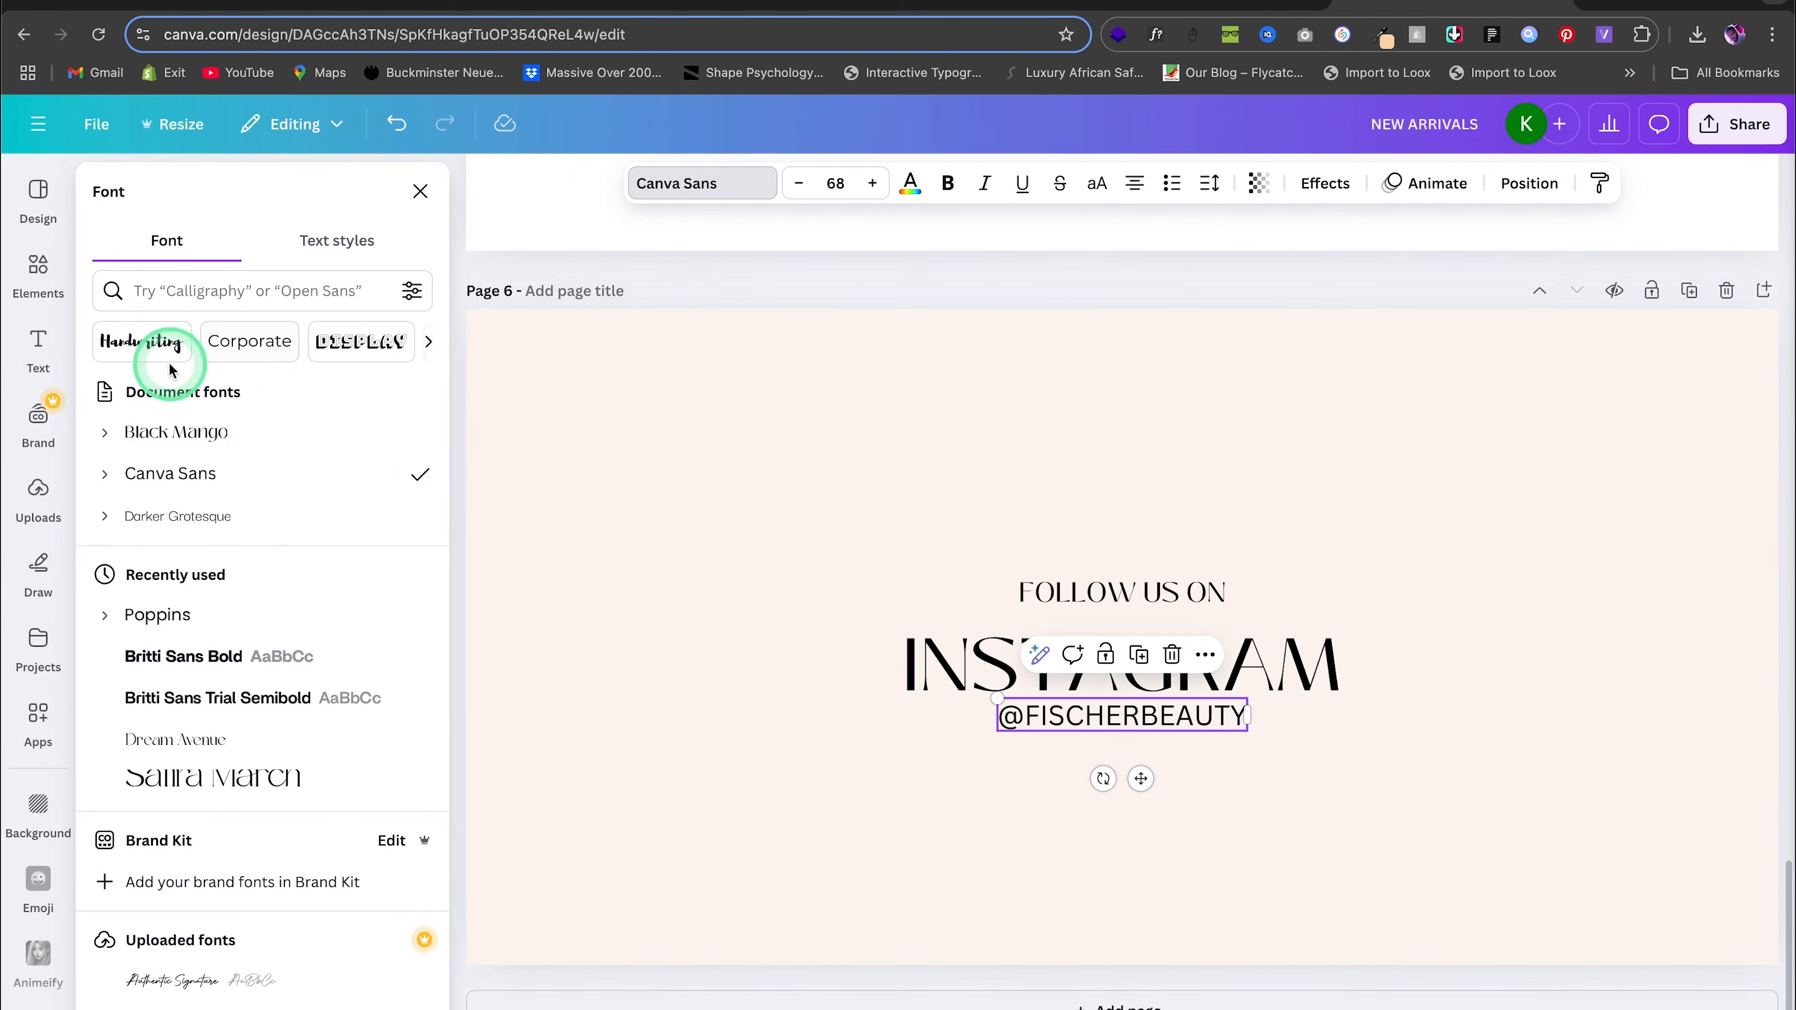
click(145, 432)
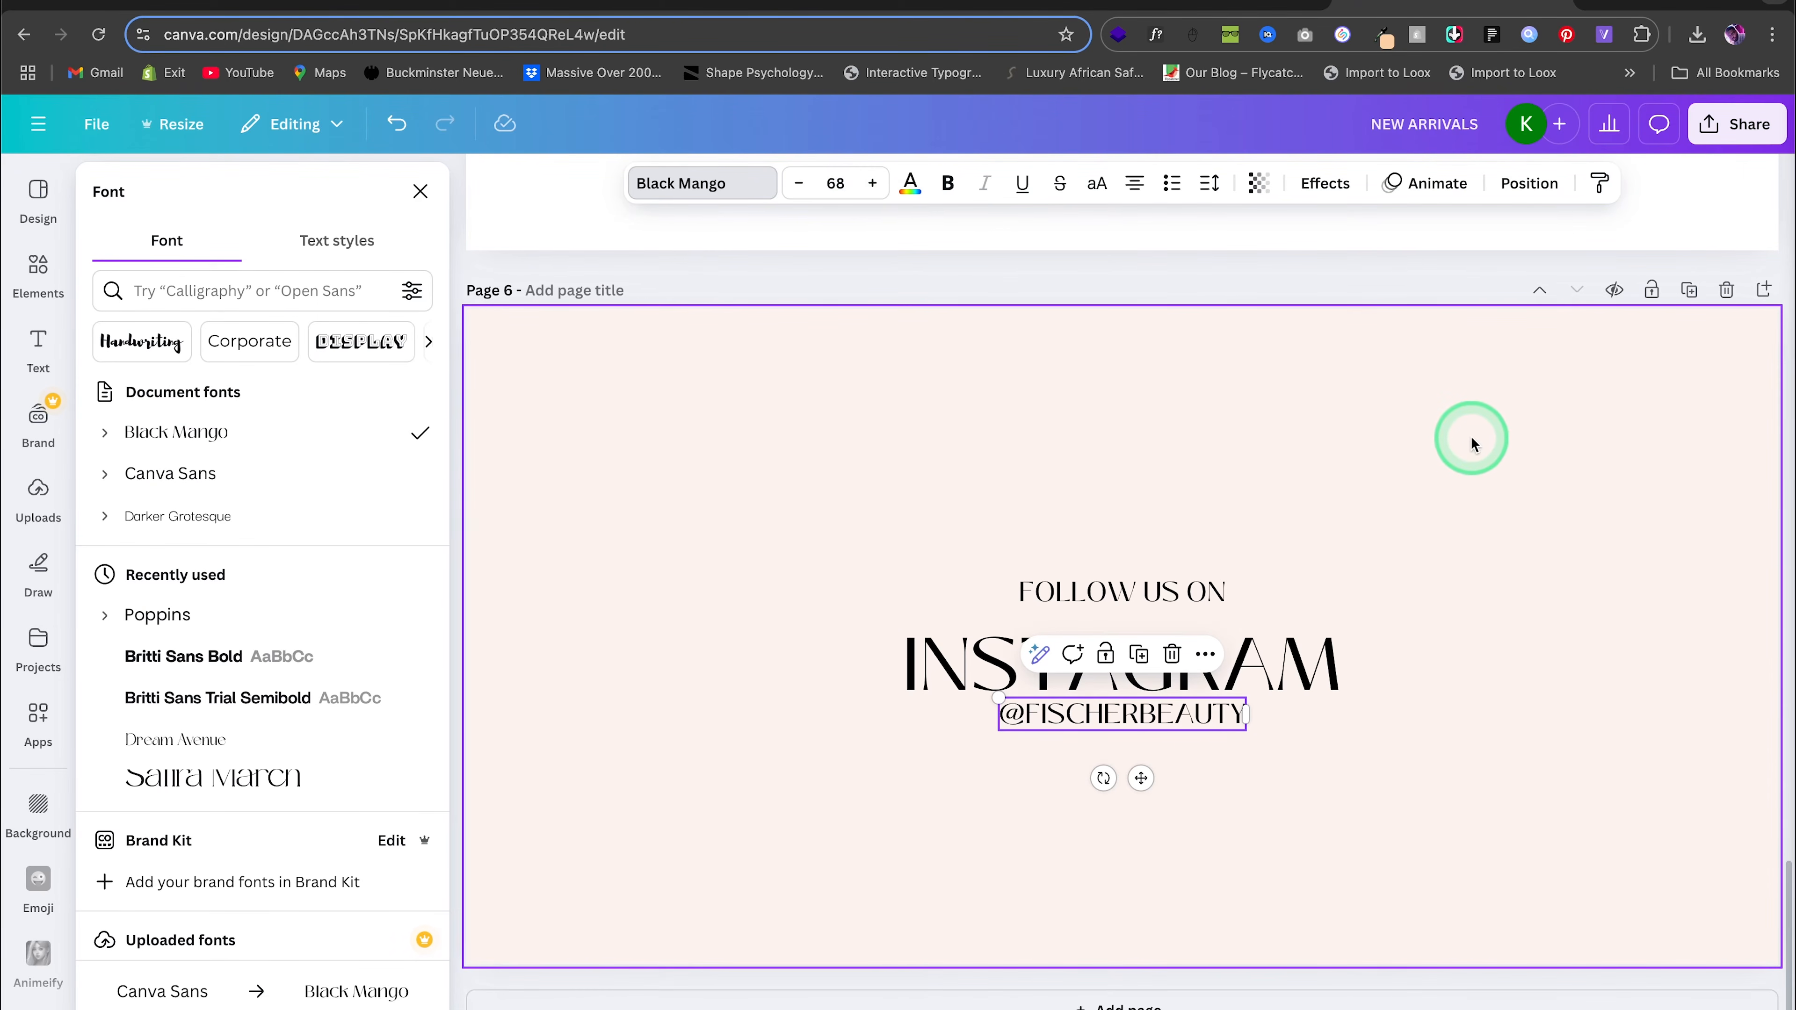
click(101, 433)
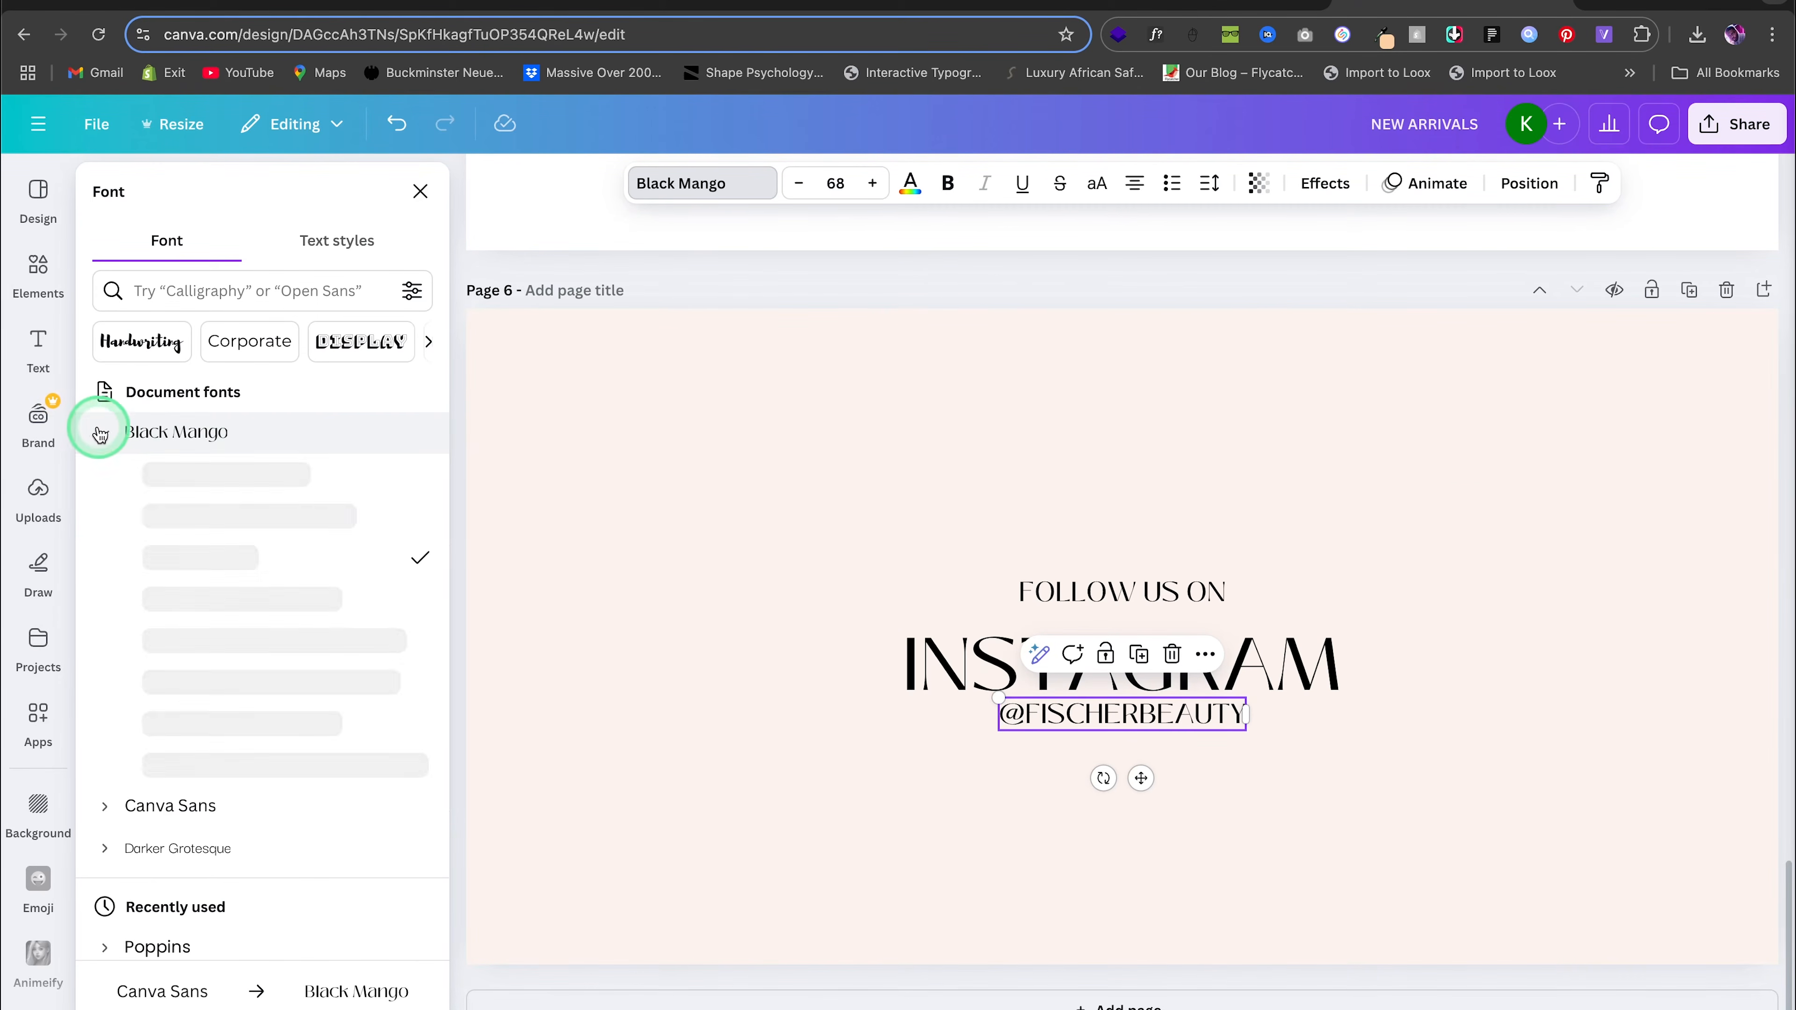
click(150, 461)
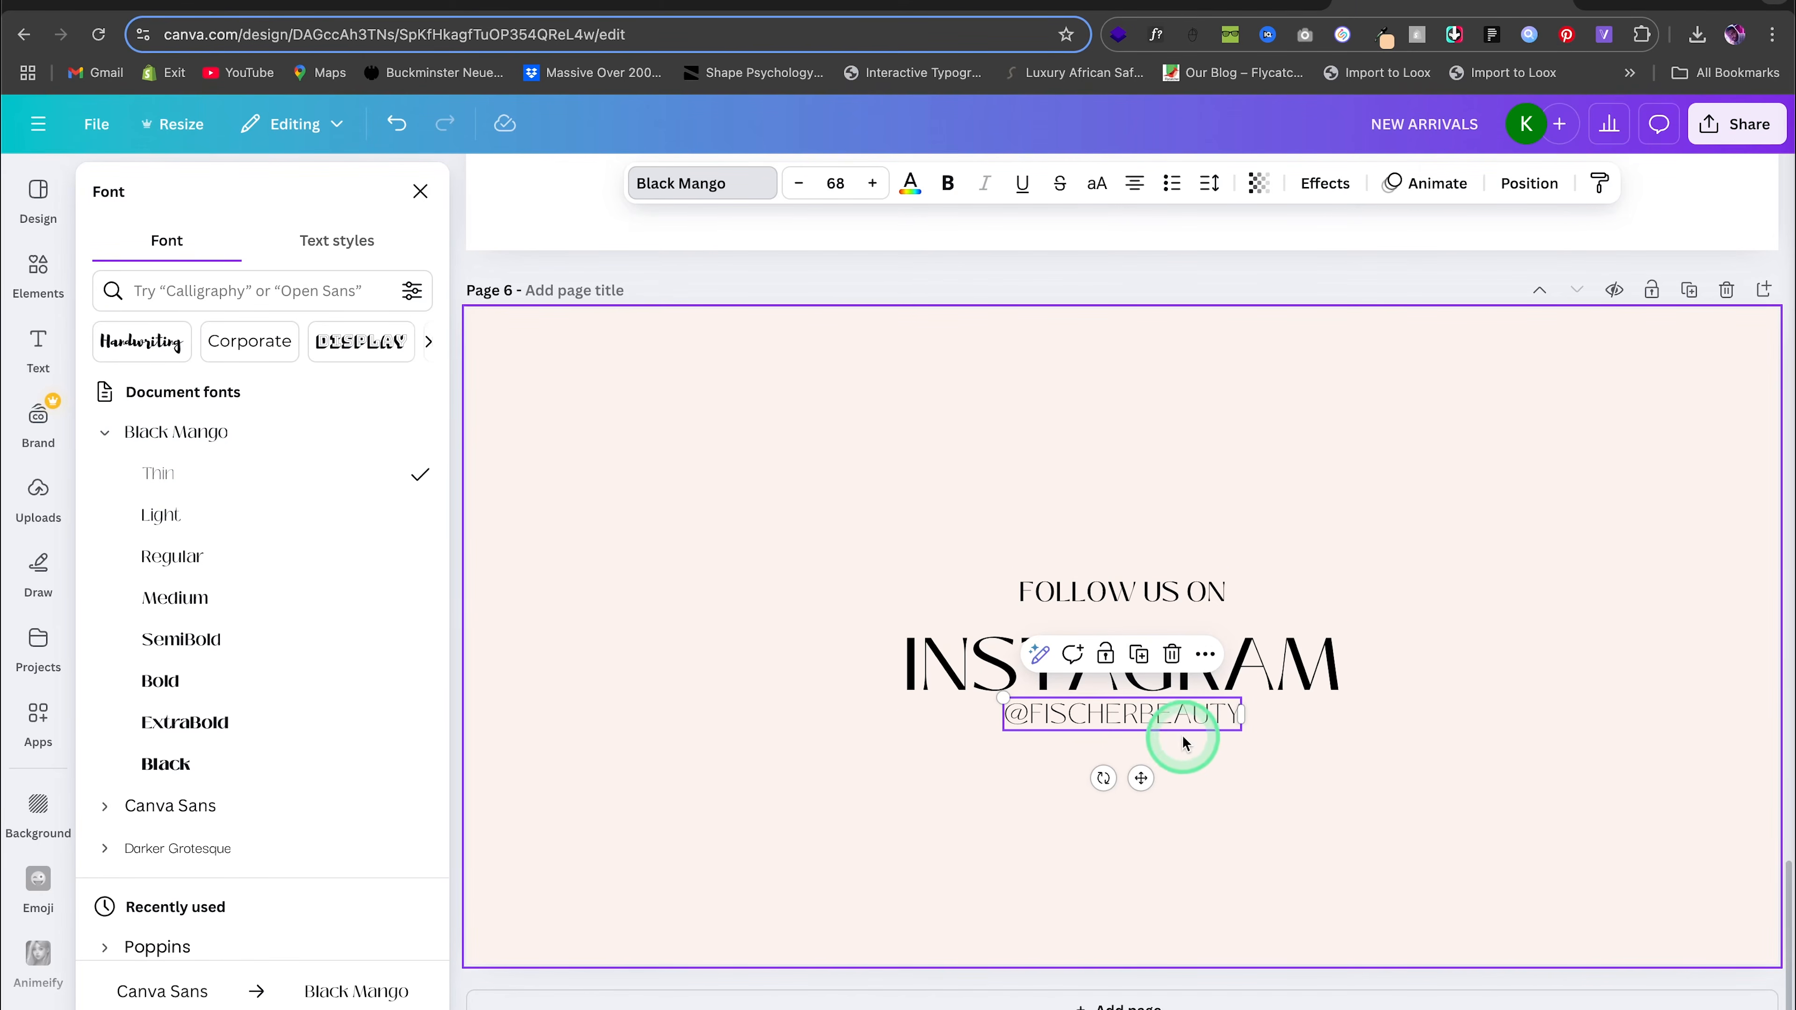
Select all three text lines on page 6 and move them slightly upward together
click(1549, 488)
click(1189, 736)
shift+click(1240, 668)
drag(1233, 672, 1210, 642)
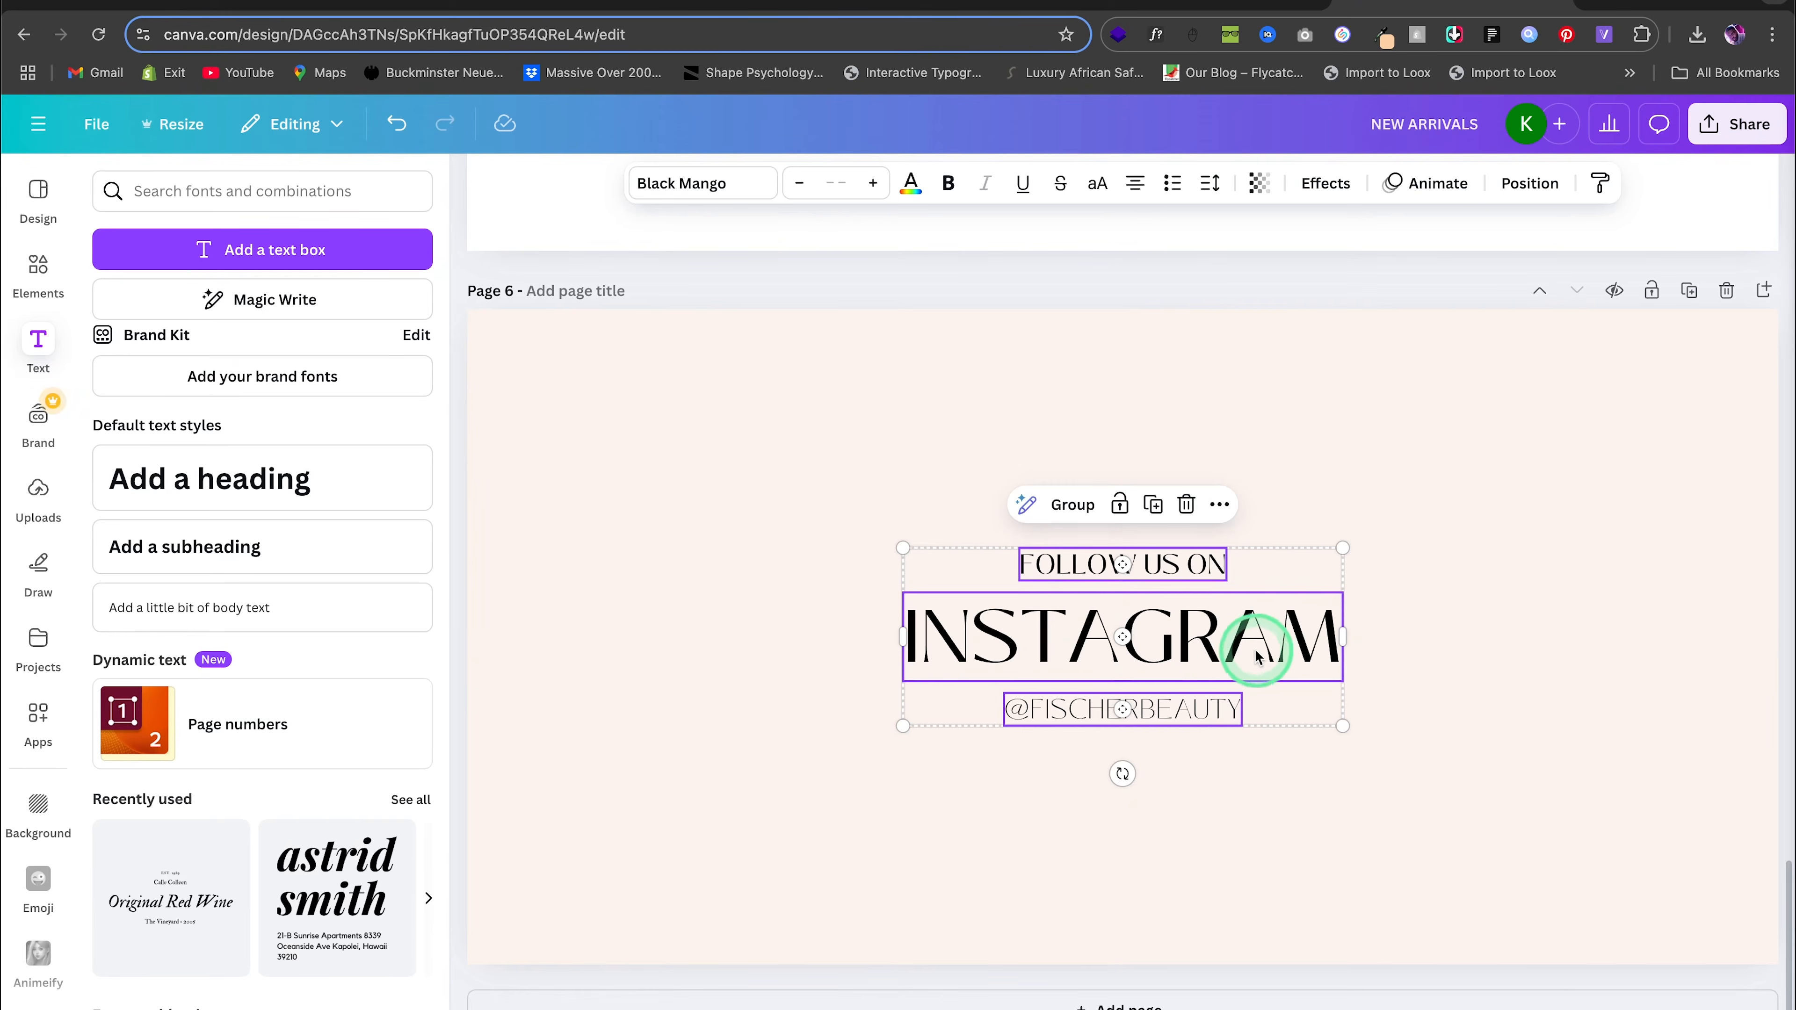
click(1527, 601)
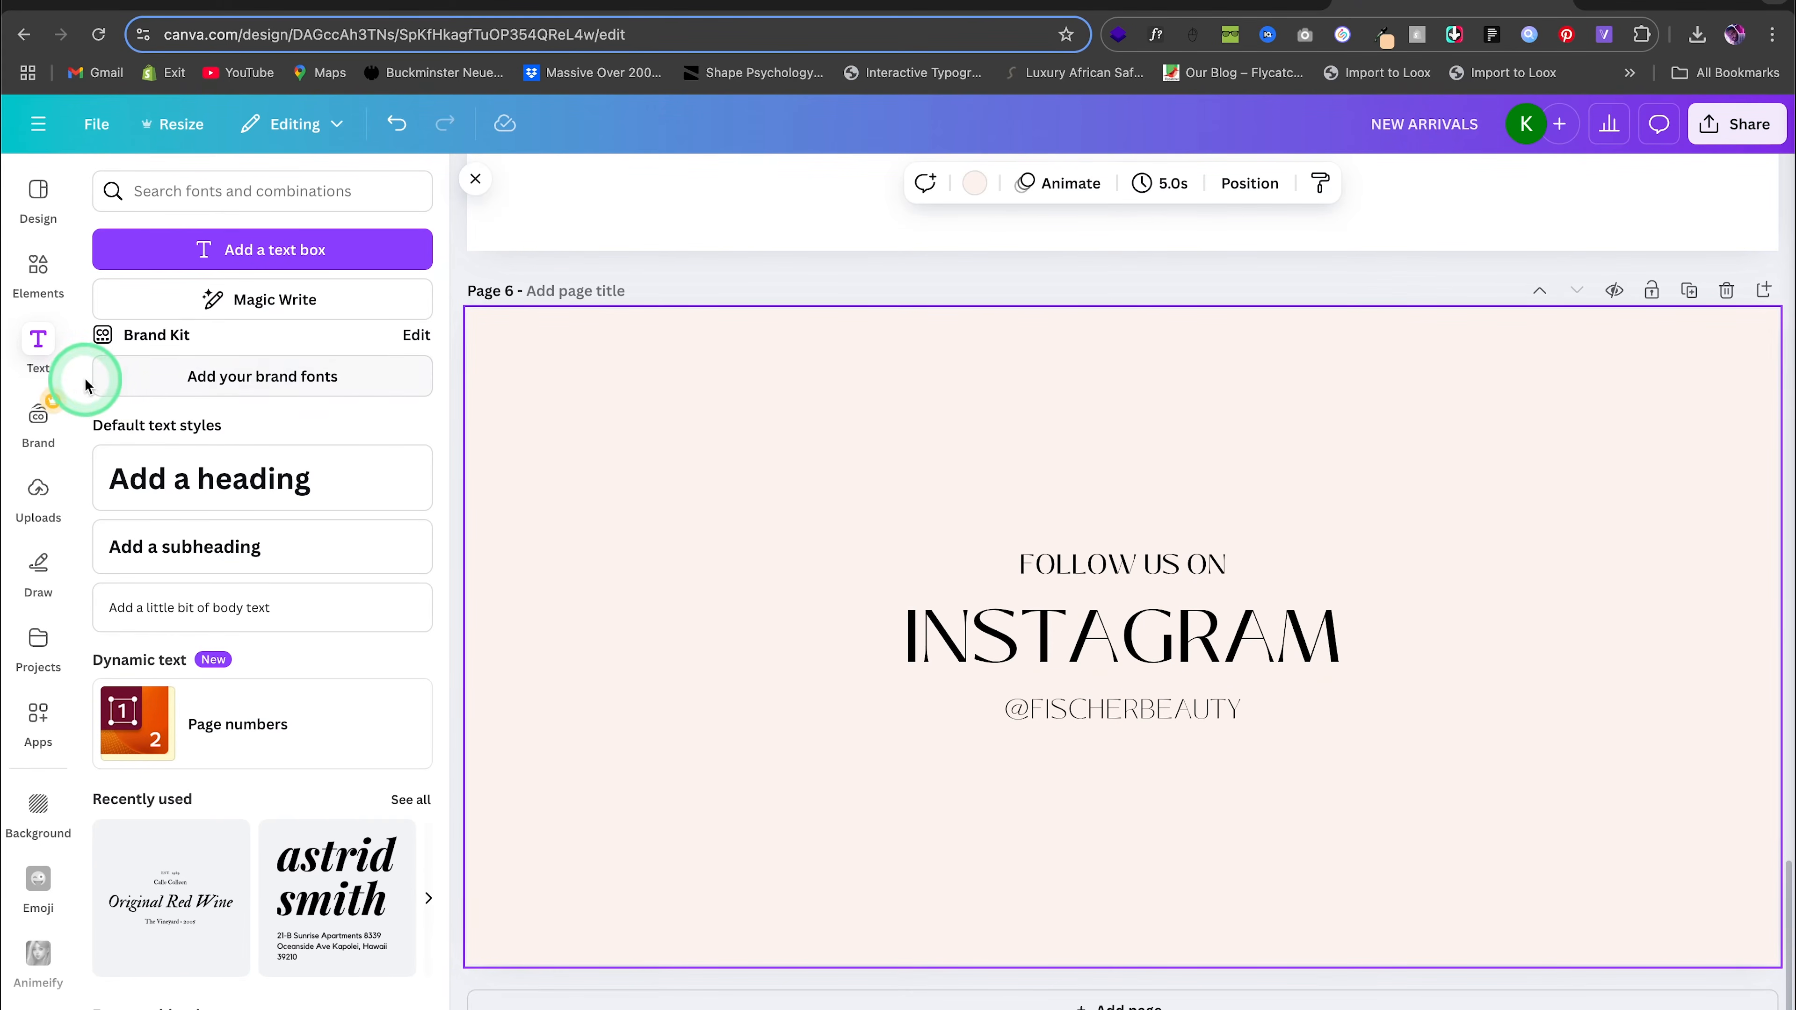
Add the gold FISCHER logo from the uploaded images to page 6 and enlarge it
click(39, 488)
scroll(238, 539, down, 10)
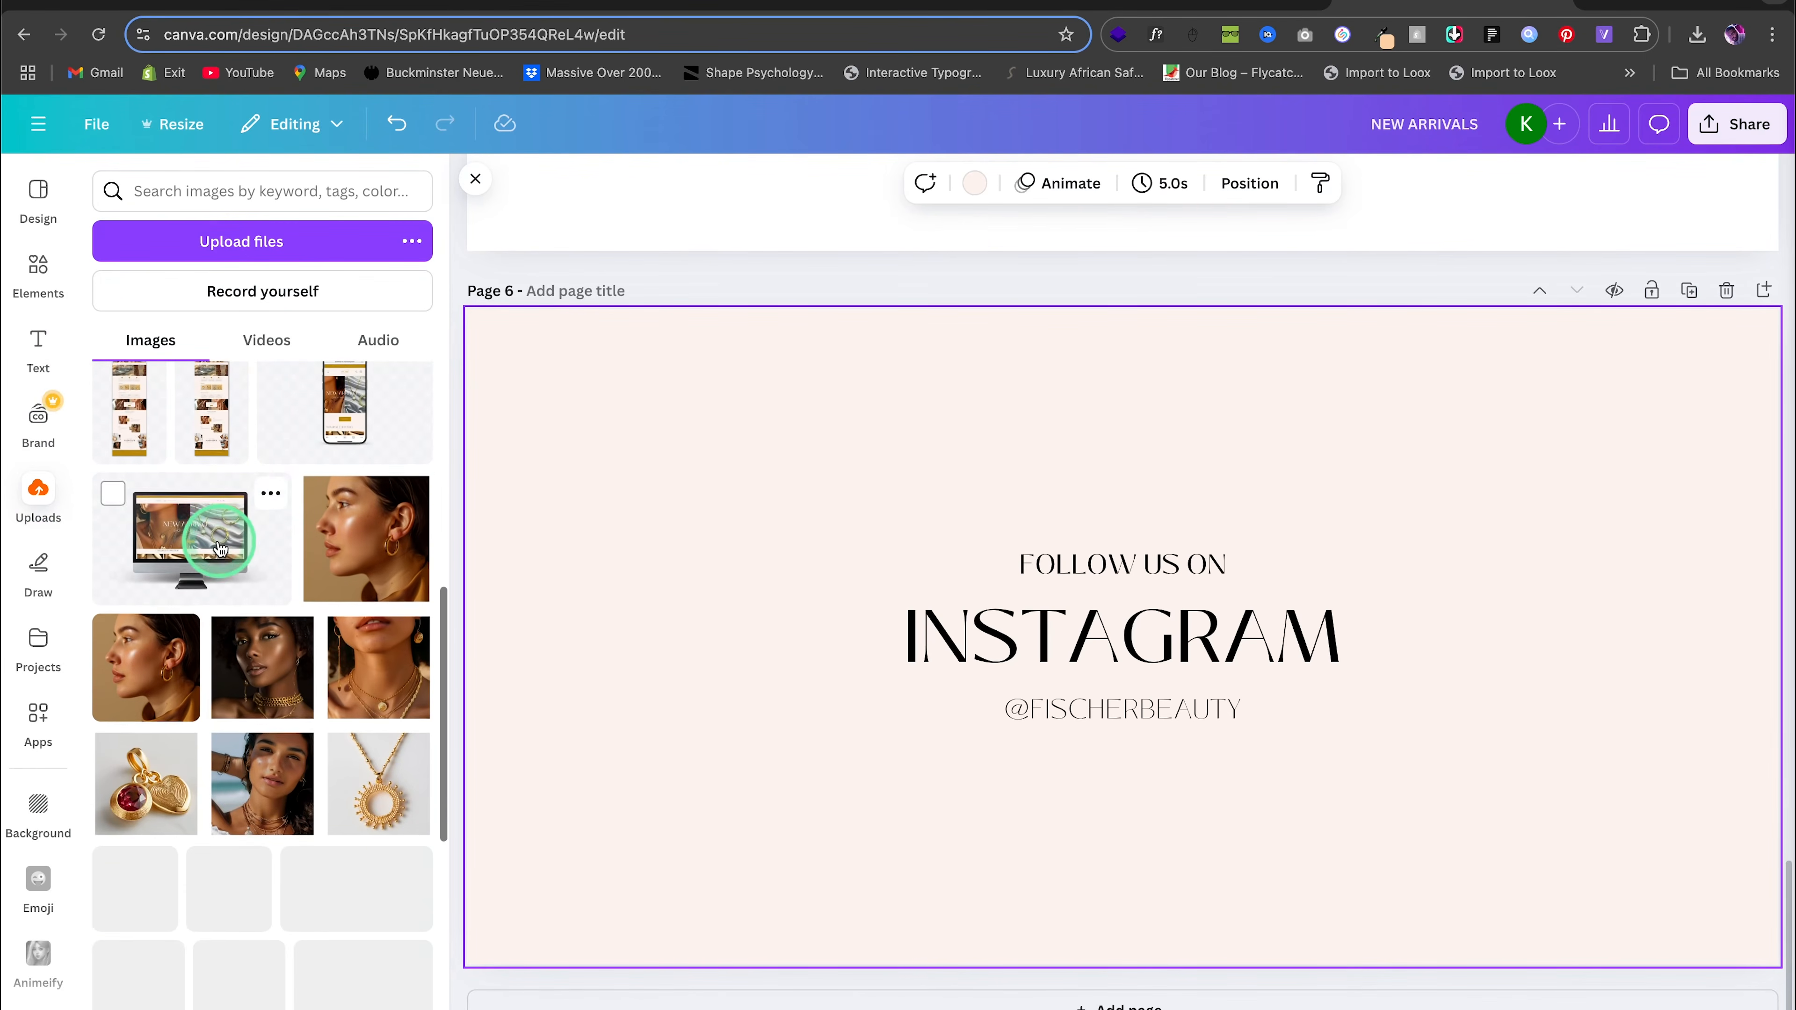
click(345, 675)
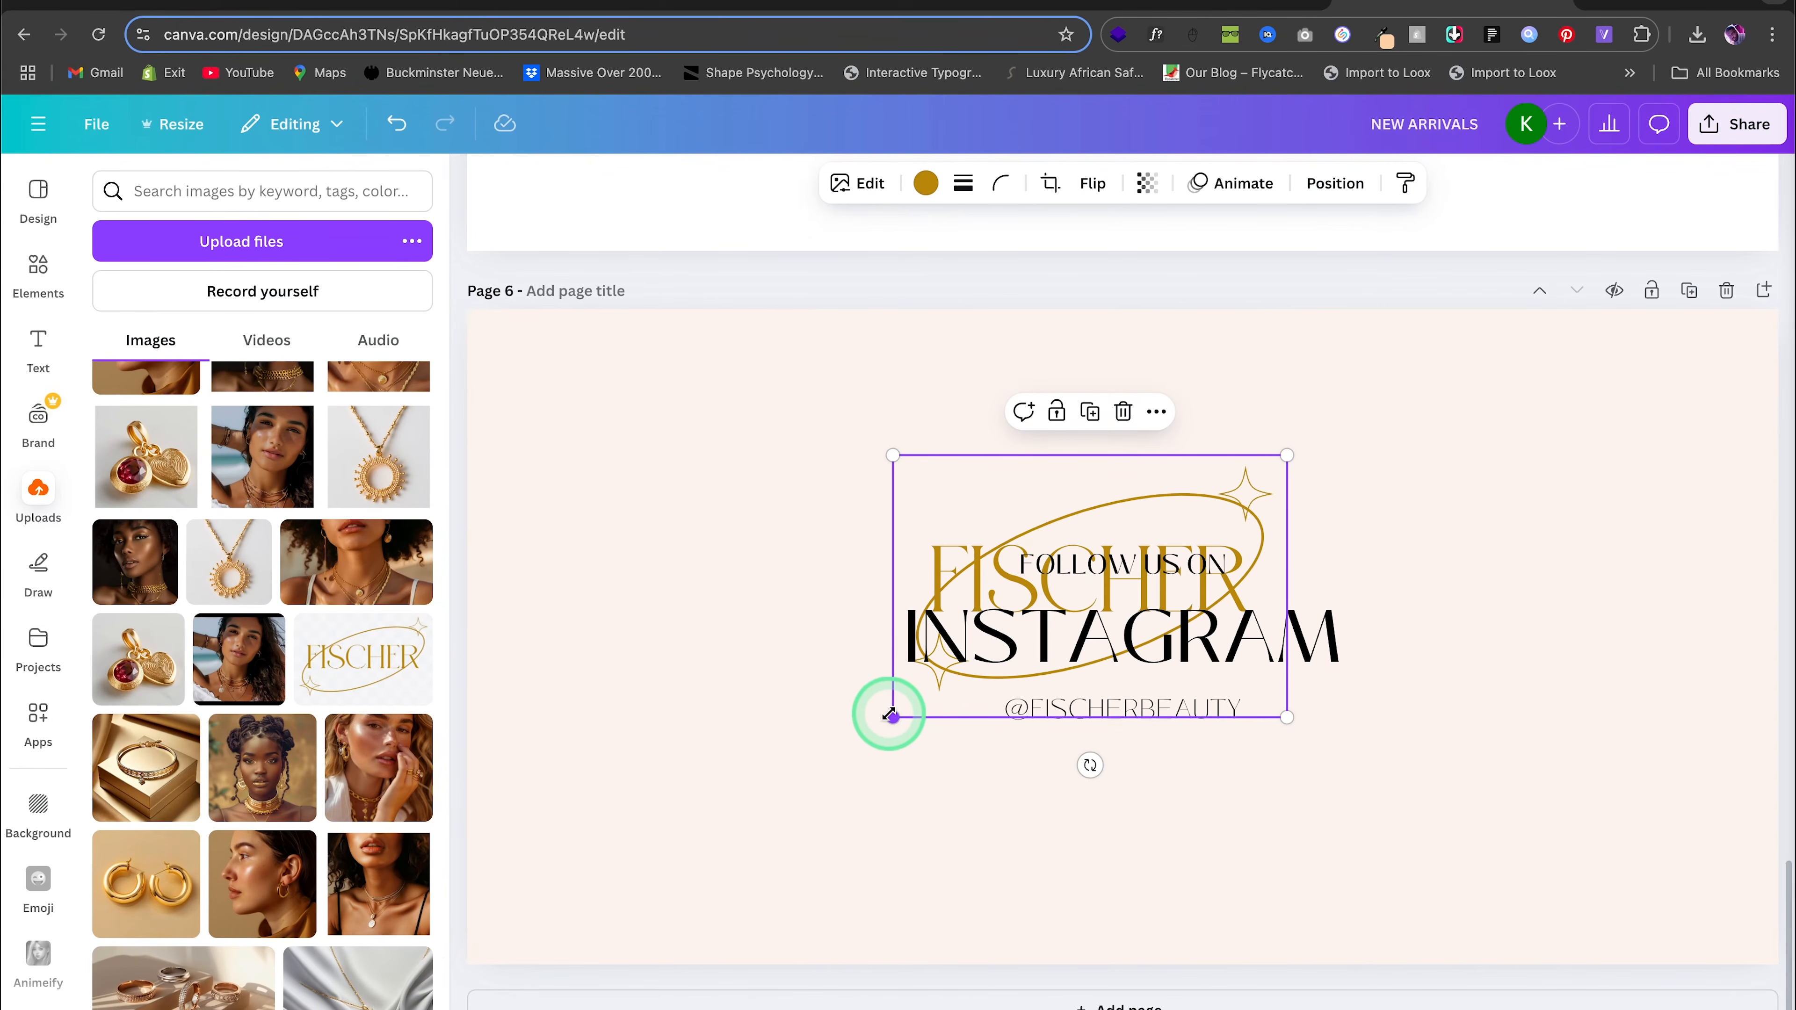
drag(890, 716, 491, 984)
drag(1286, 456, 1792, 25)
Tilt the FISCHER logo counterclockwise, shift it over the page and enlarge it beyond the page edges
drag(491, 986, 99, 1009)
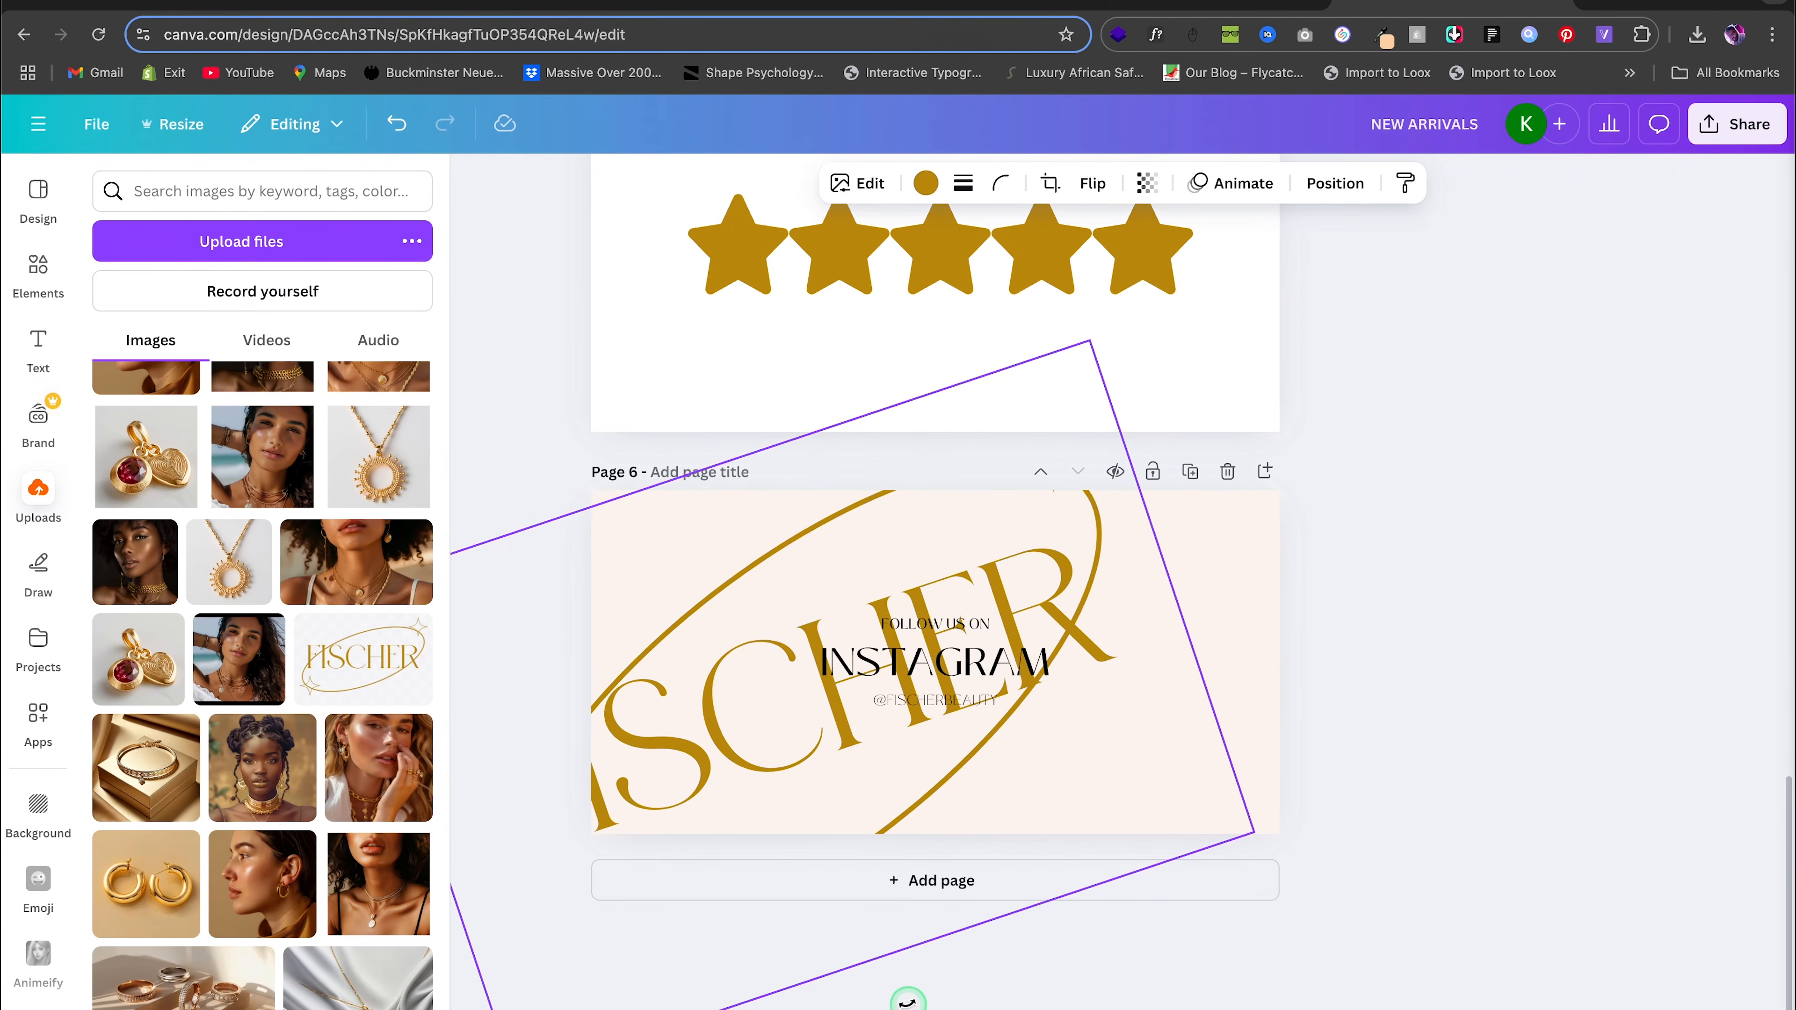
drag(909, 593, 1034, 553)
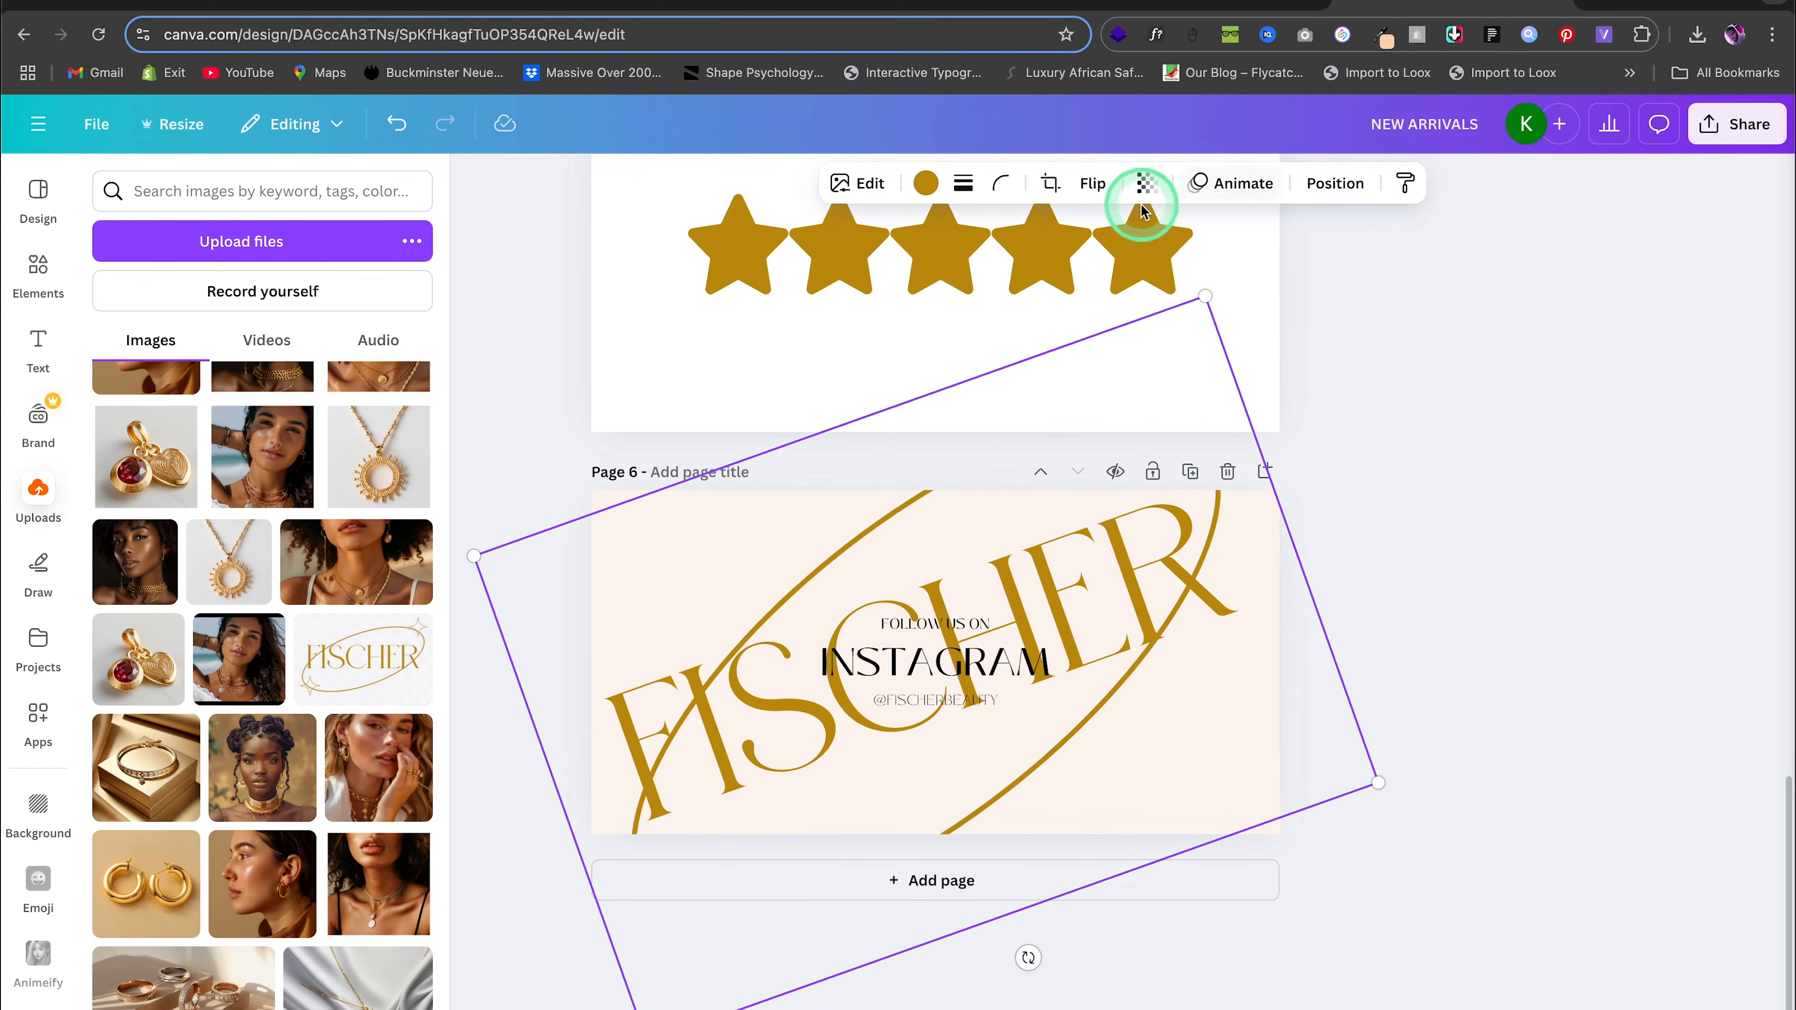
drag(1206, 298, 1375, 140)
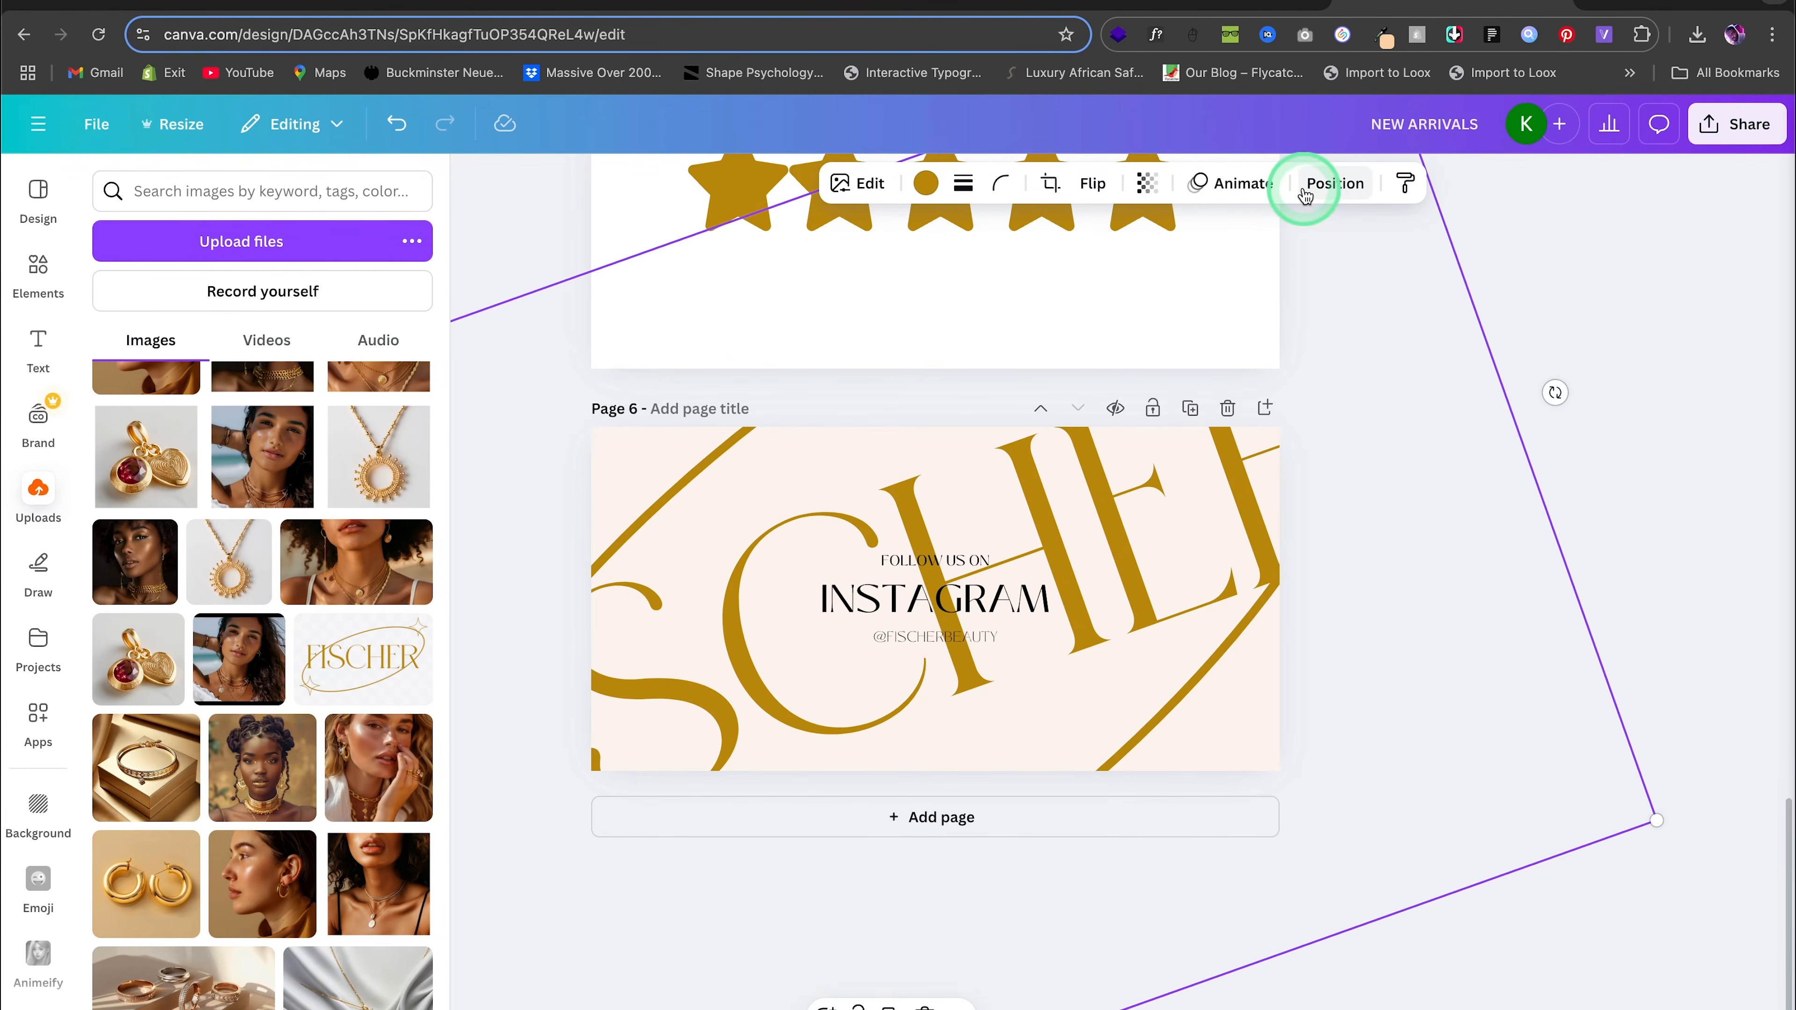
Lower the FISCHER logo's transparency value to 4 for a faint background pattern behind the text
click(1142, 188)
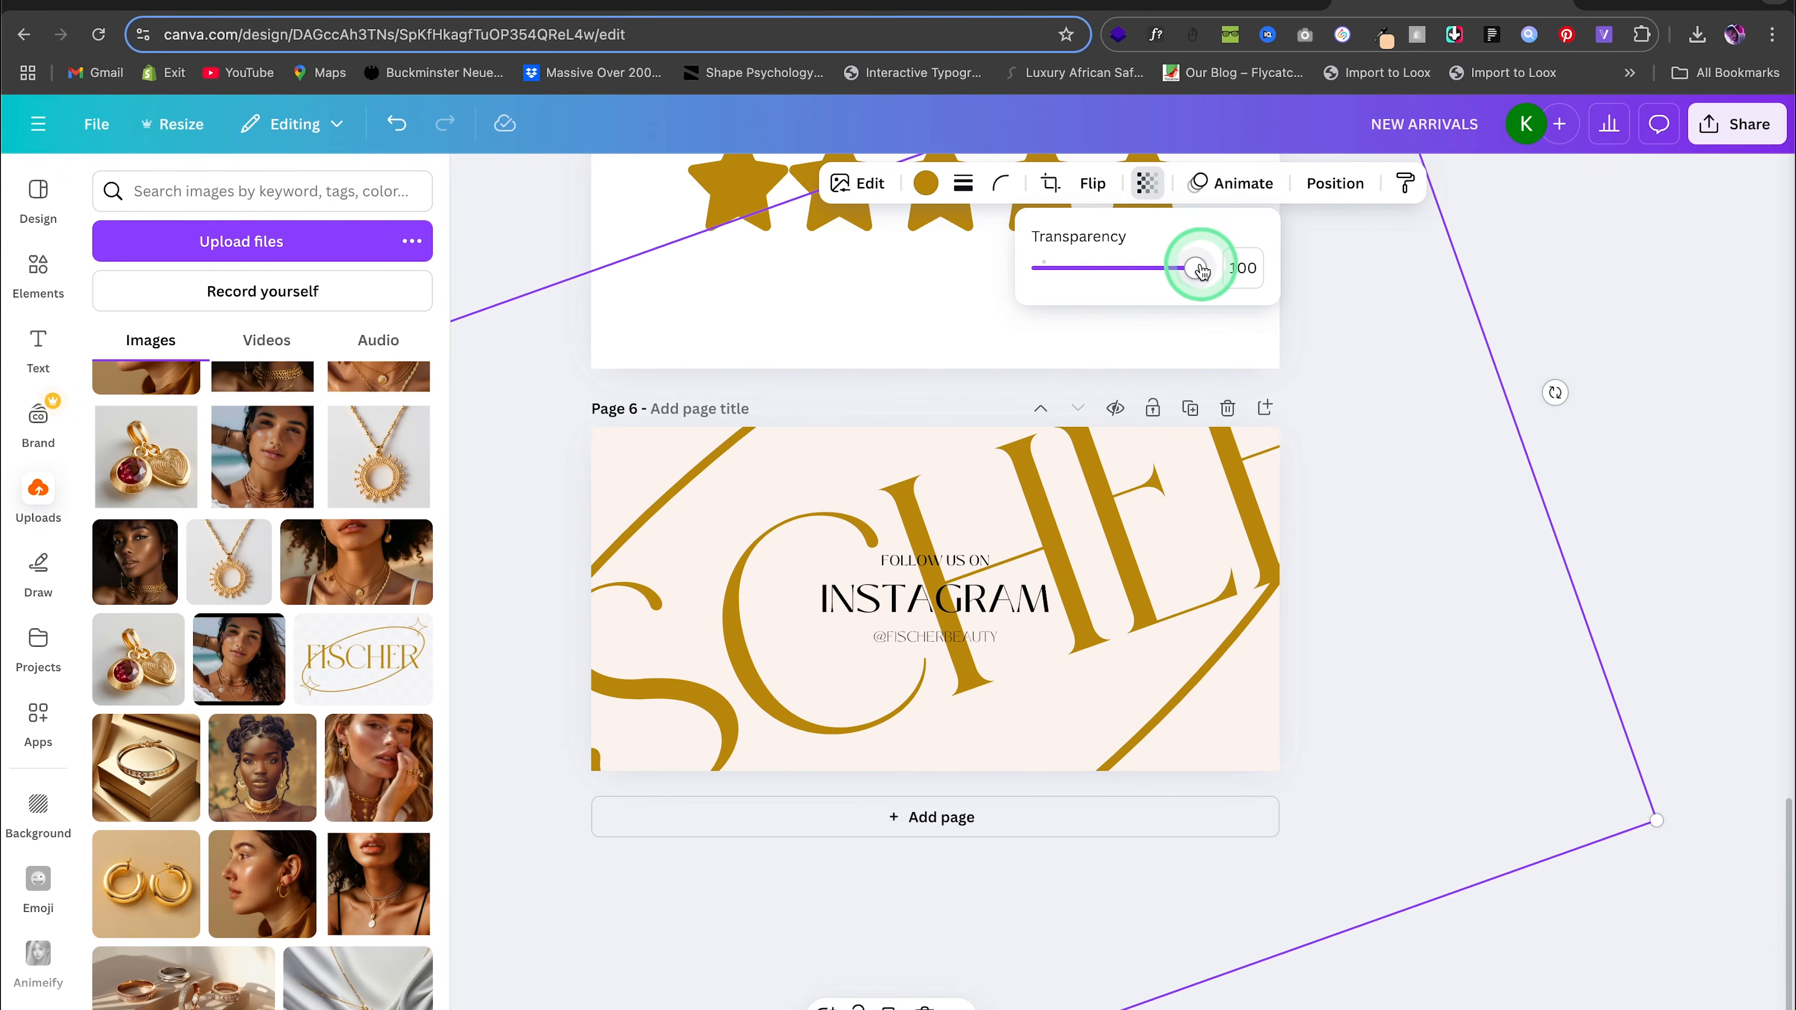
drag(1200, 272, 1047, 285)
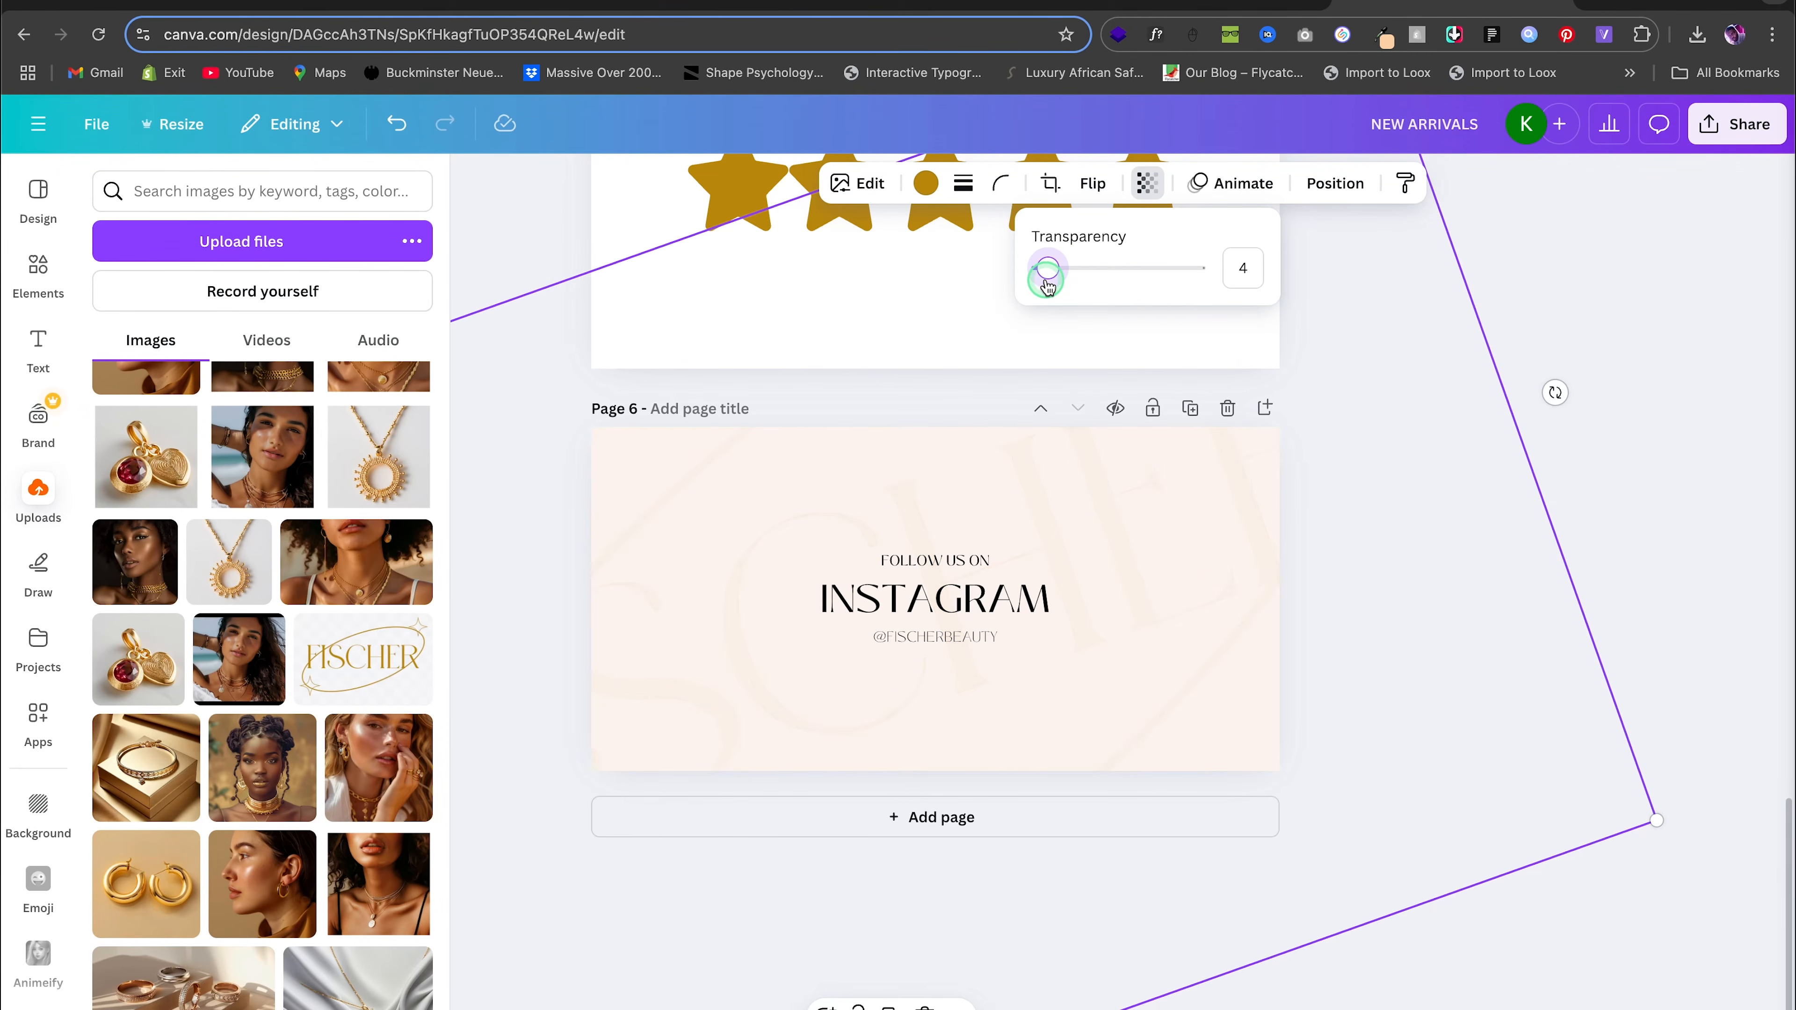
click(1555, 281)
click(1645, 279)
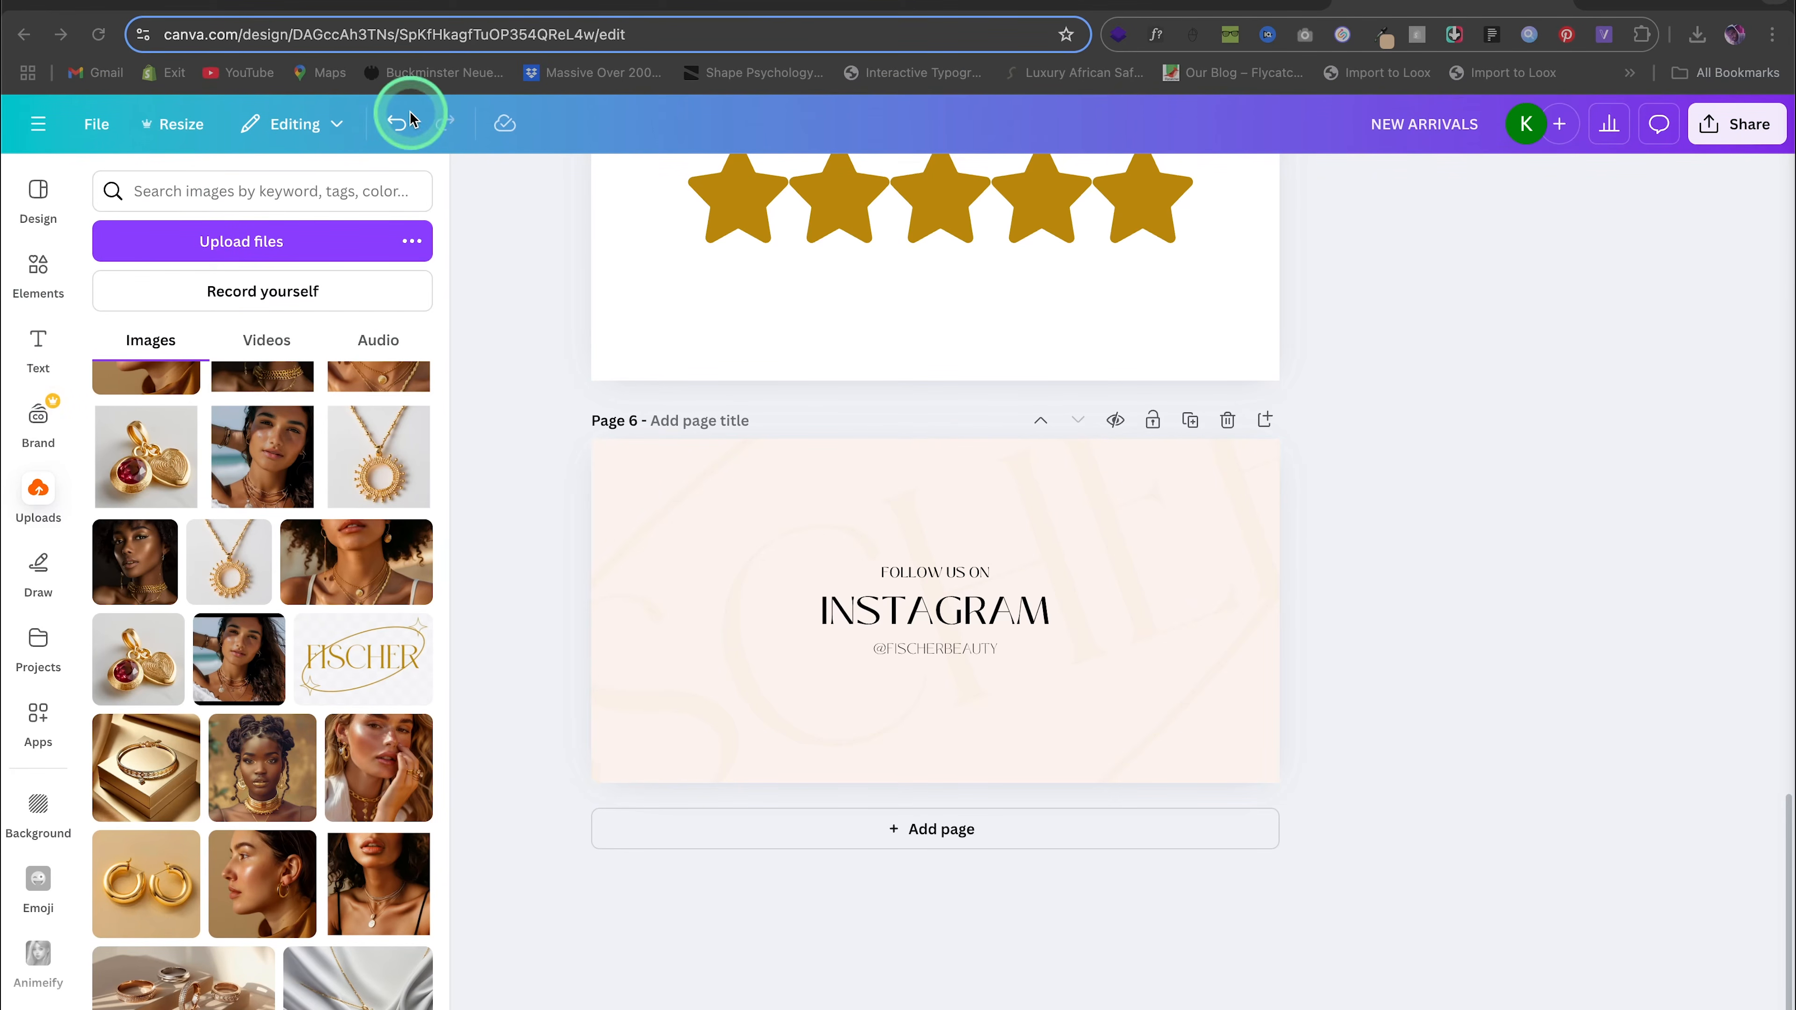
Return to the Canva home page and create a new custom-size design of 1000 × 1000 px
click(36, 128)
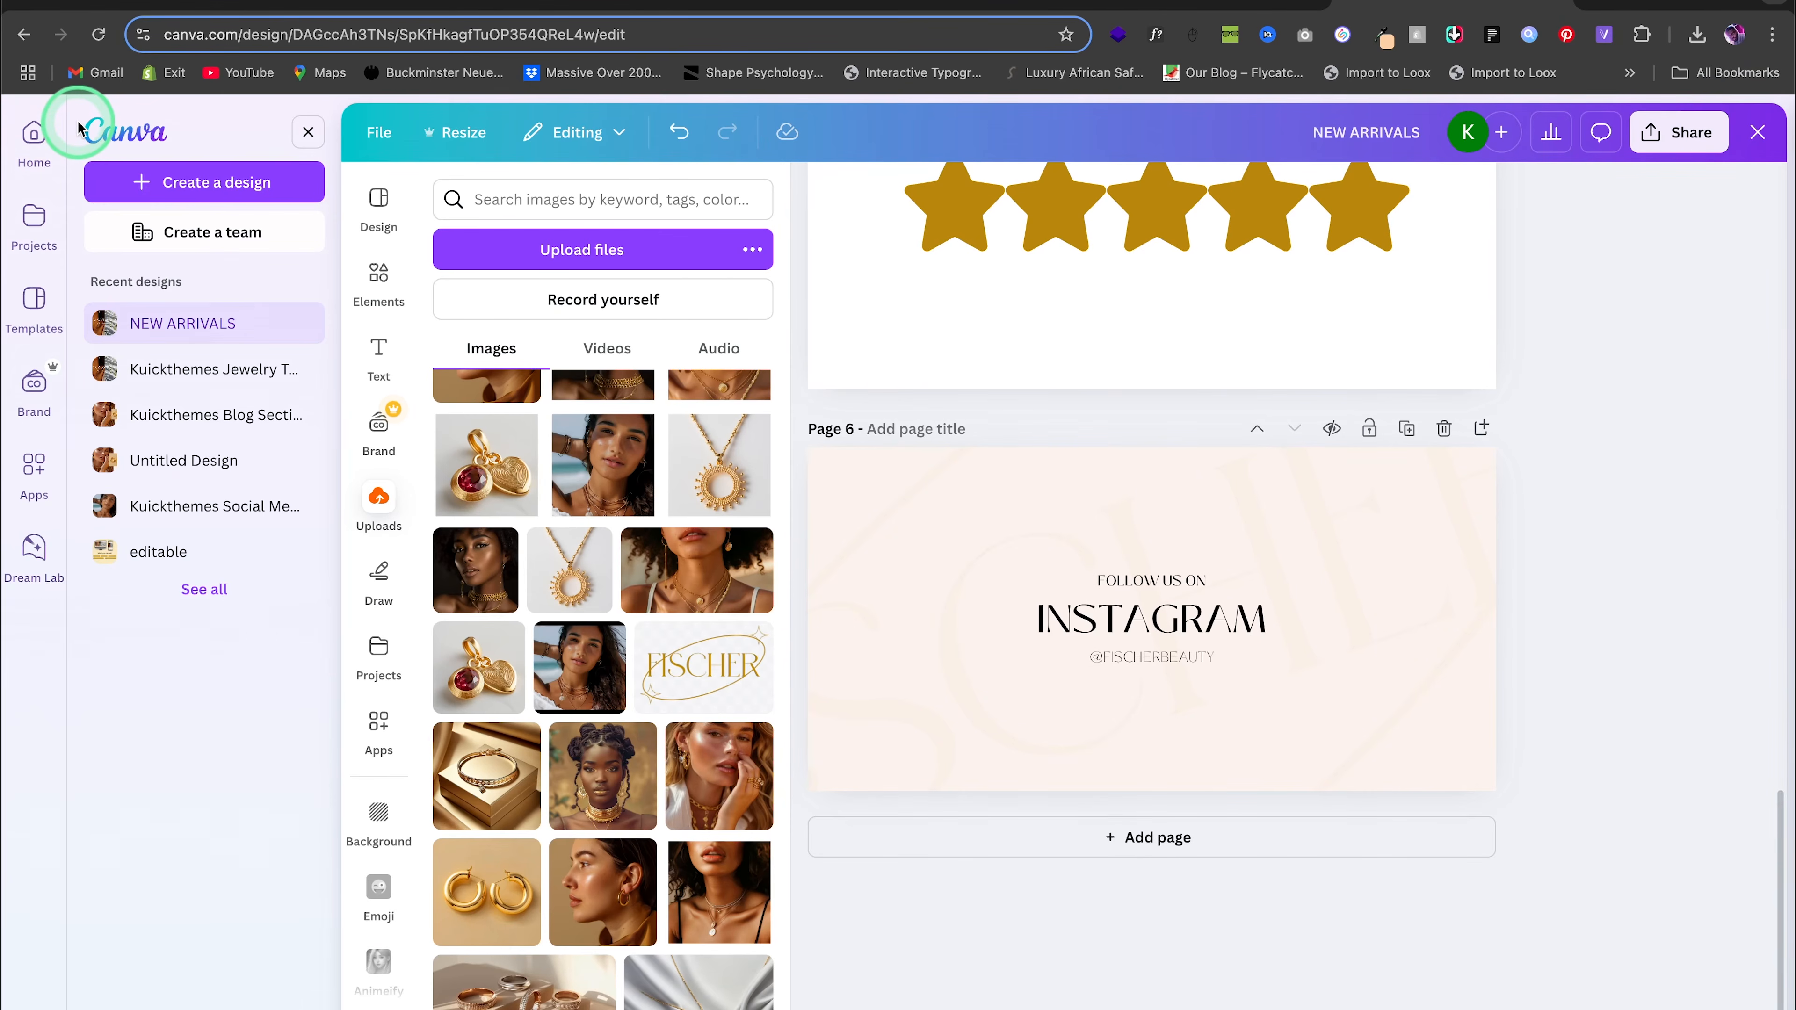
click(34, 138)
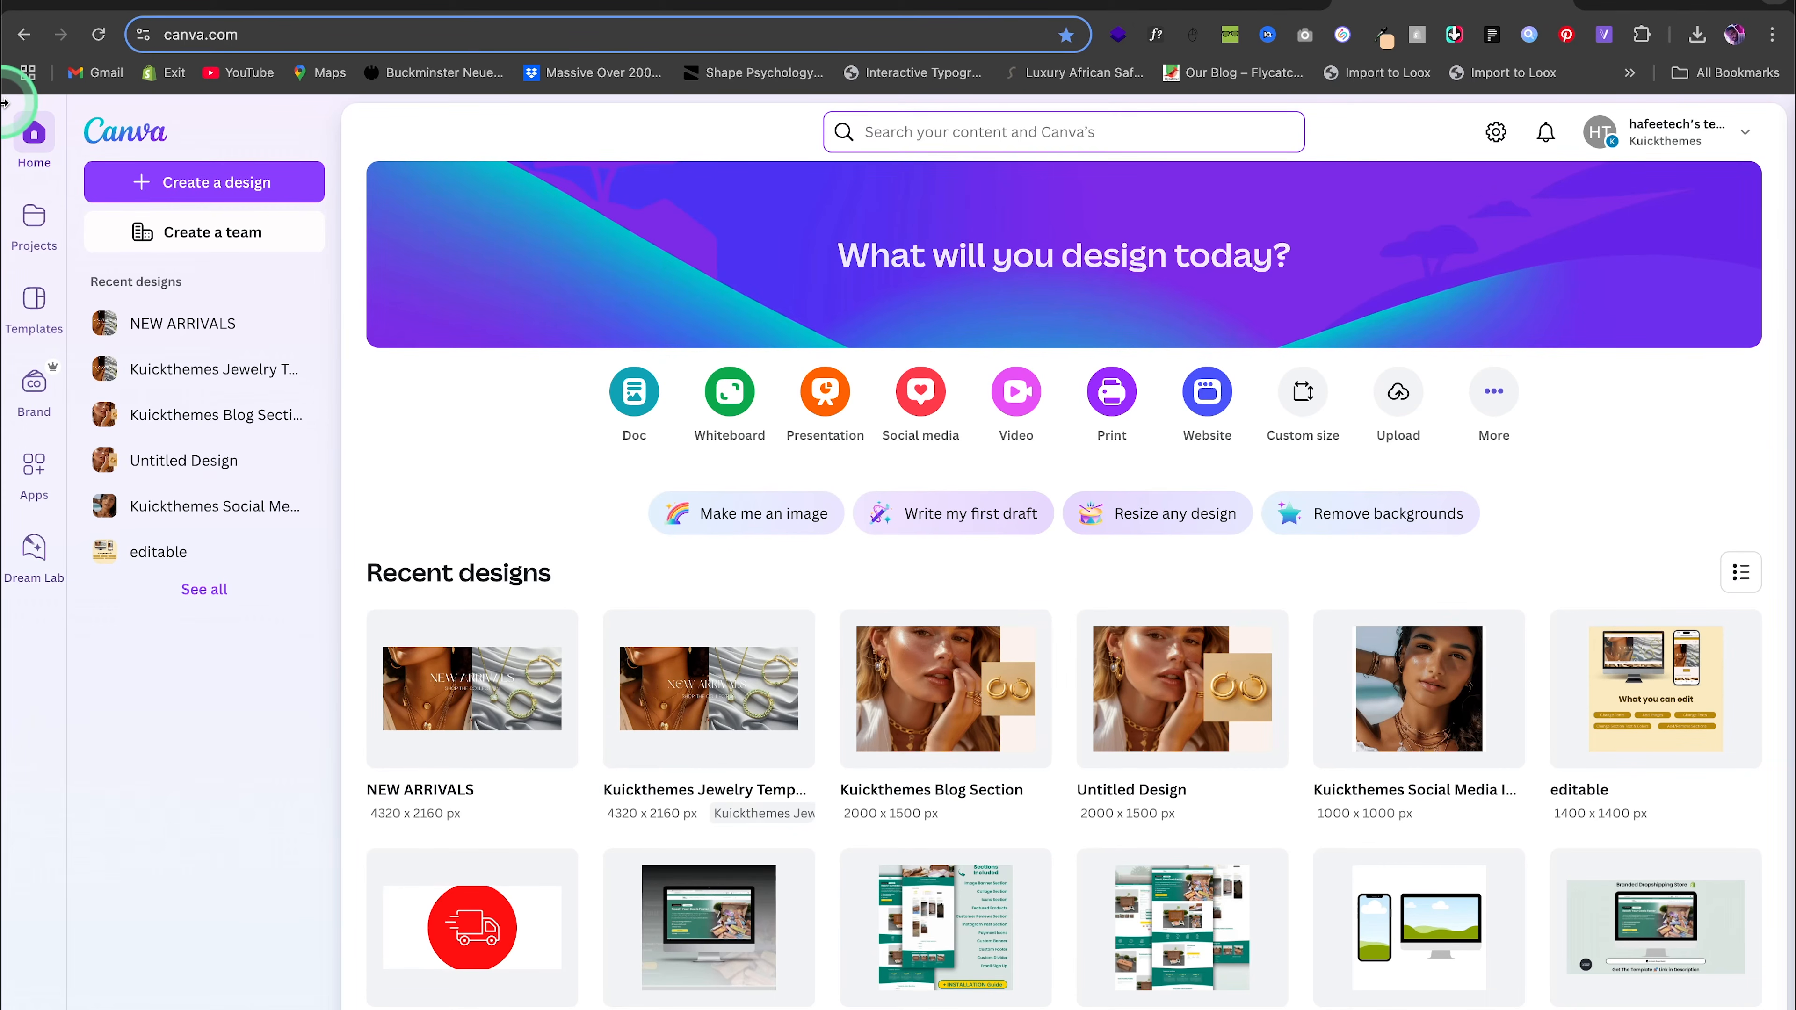
click(1303, 391)
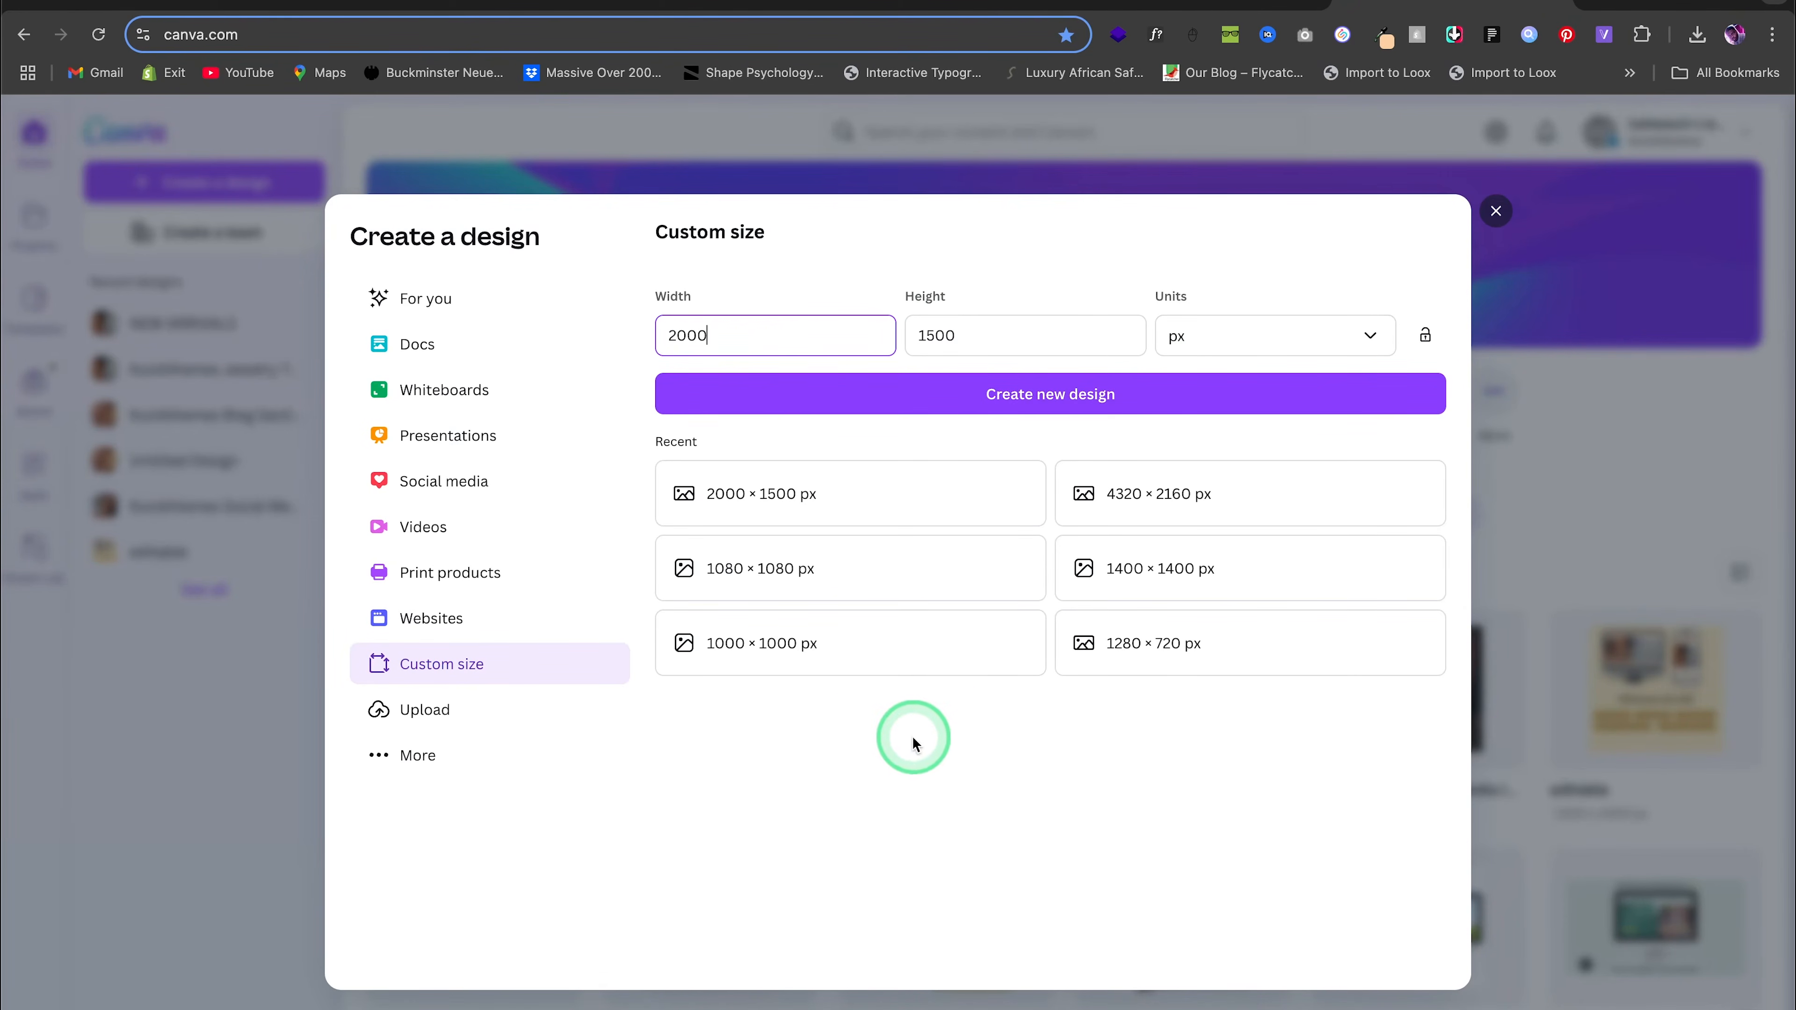
click(868, 640)
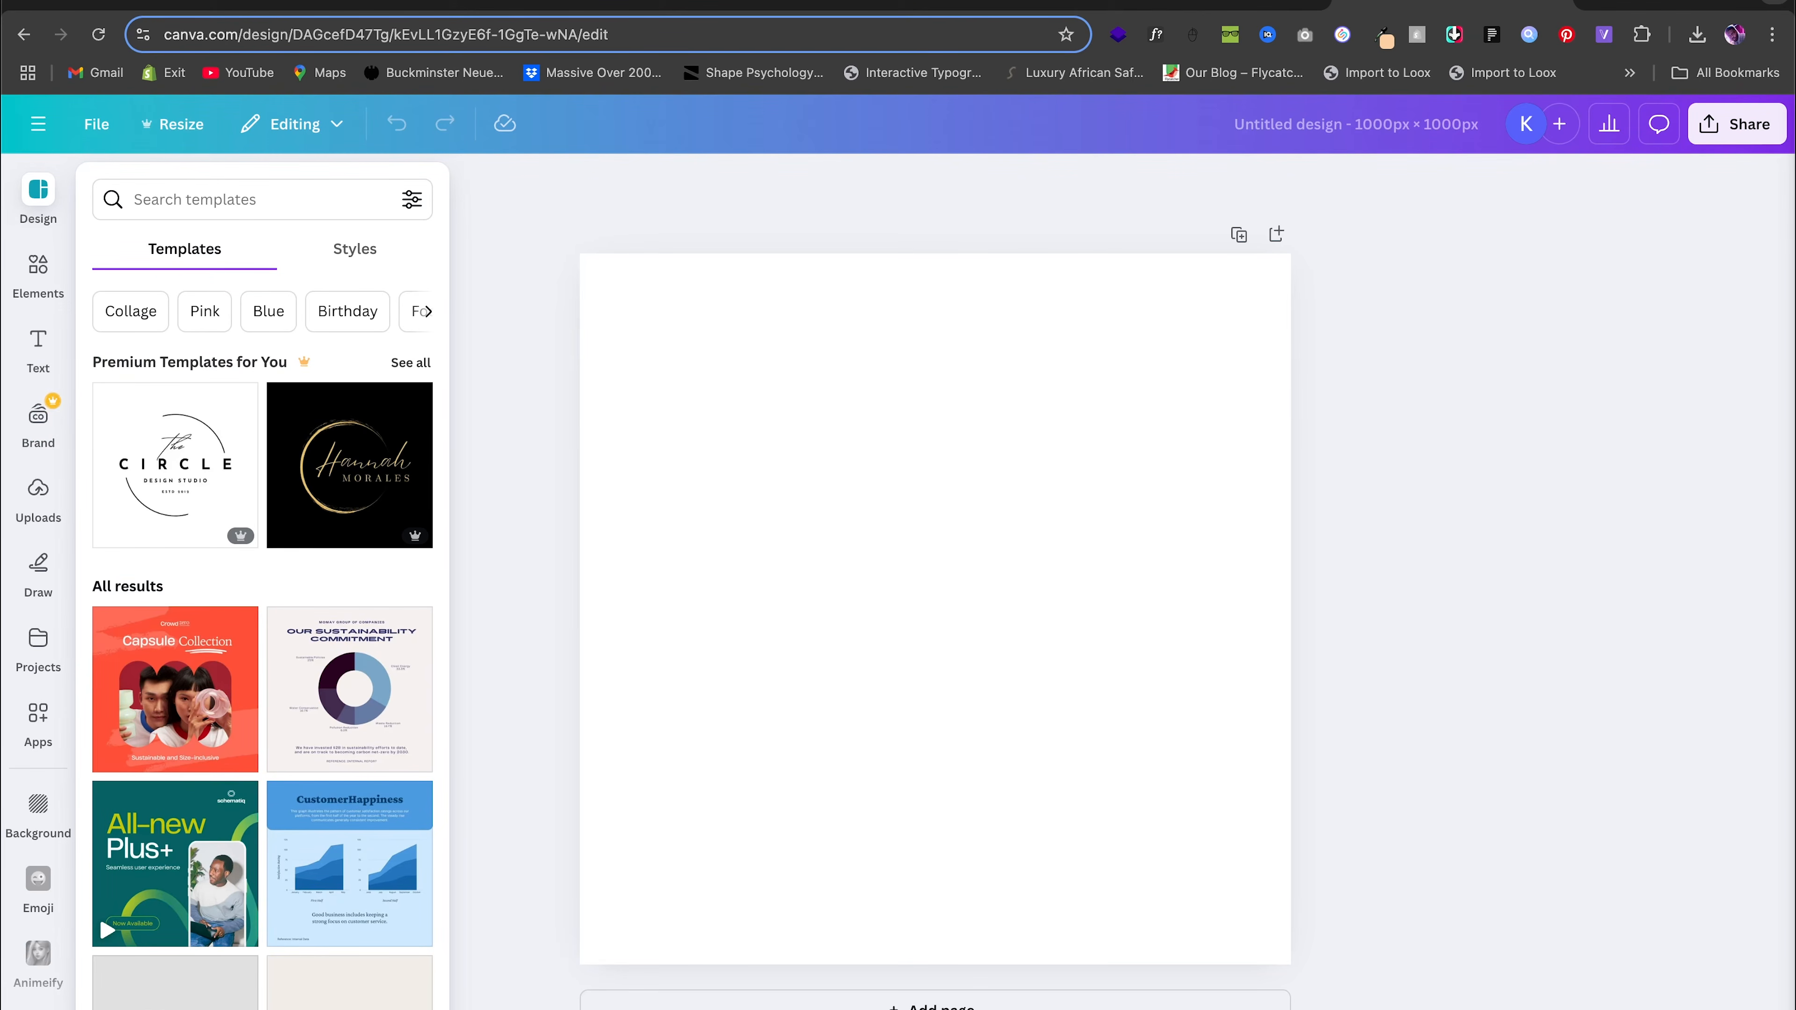
Add the recently used landscape frame to the blank design and stretch it to fill the whole page
click(37, 276)
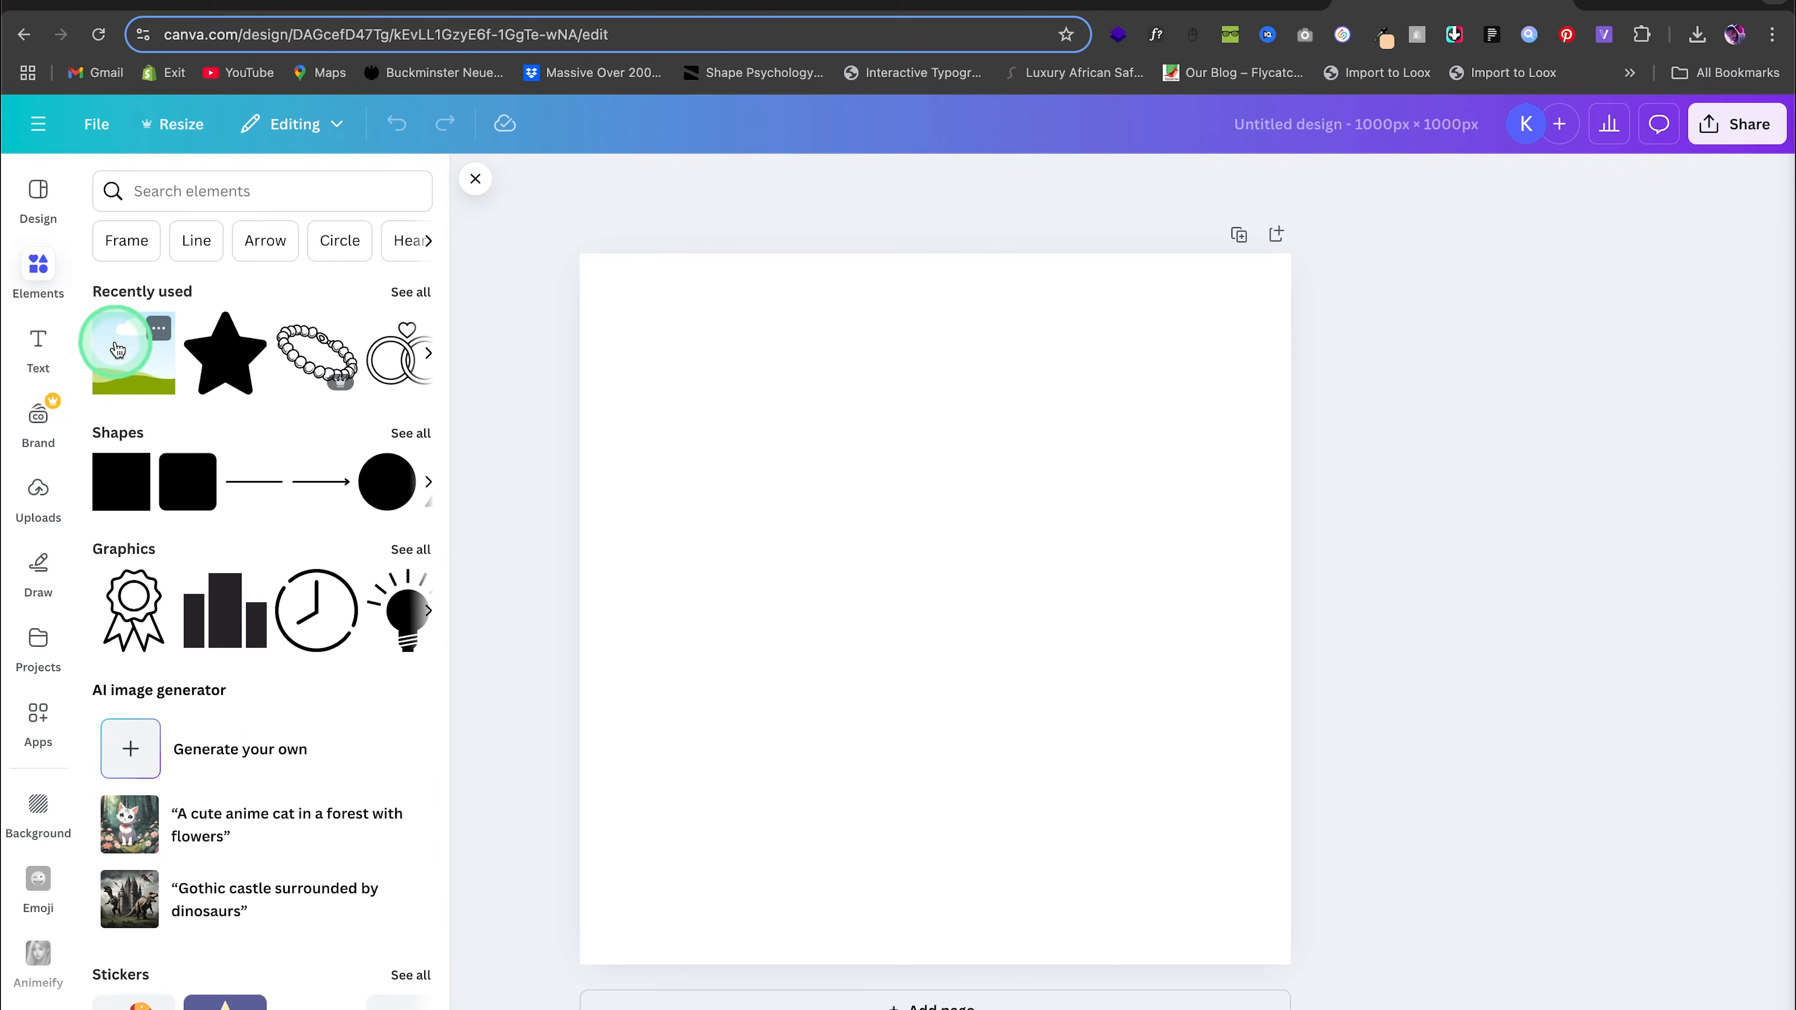
click(128, 362)
drag(935, 428, 934, 254)
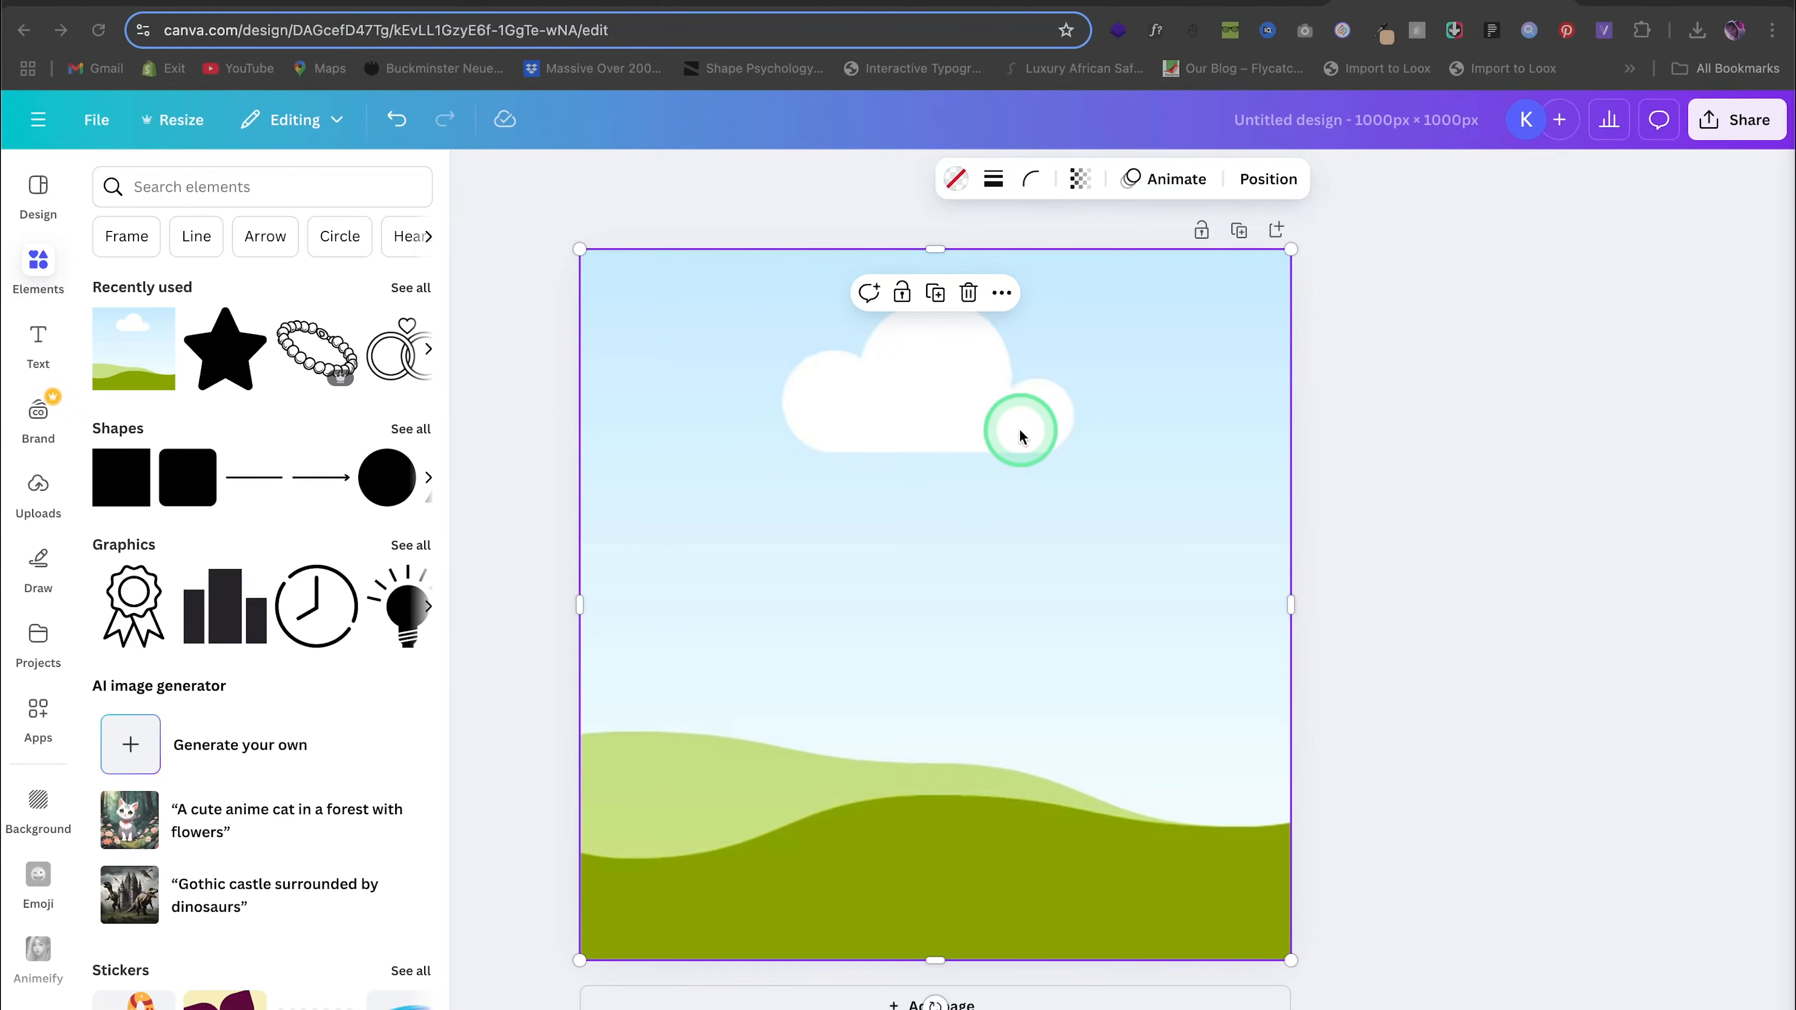
Fill the frame with the uploaded photo of the curly-haired woman wearing layered necklaces and enlarge the photo within it
click(36, 495)
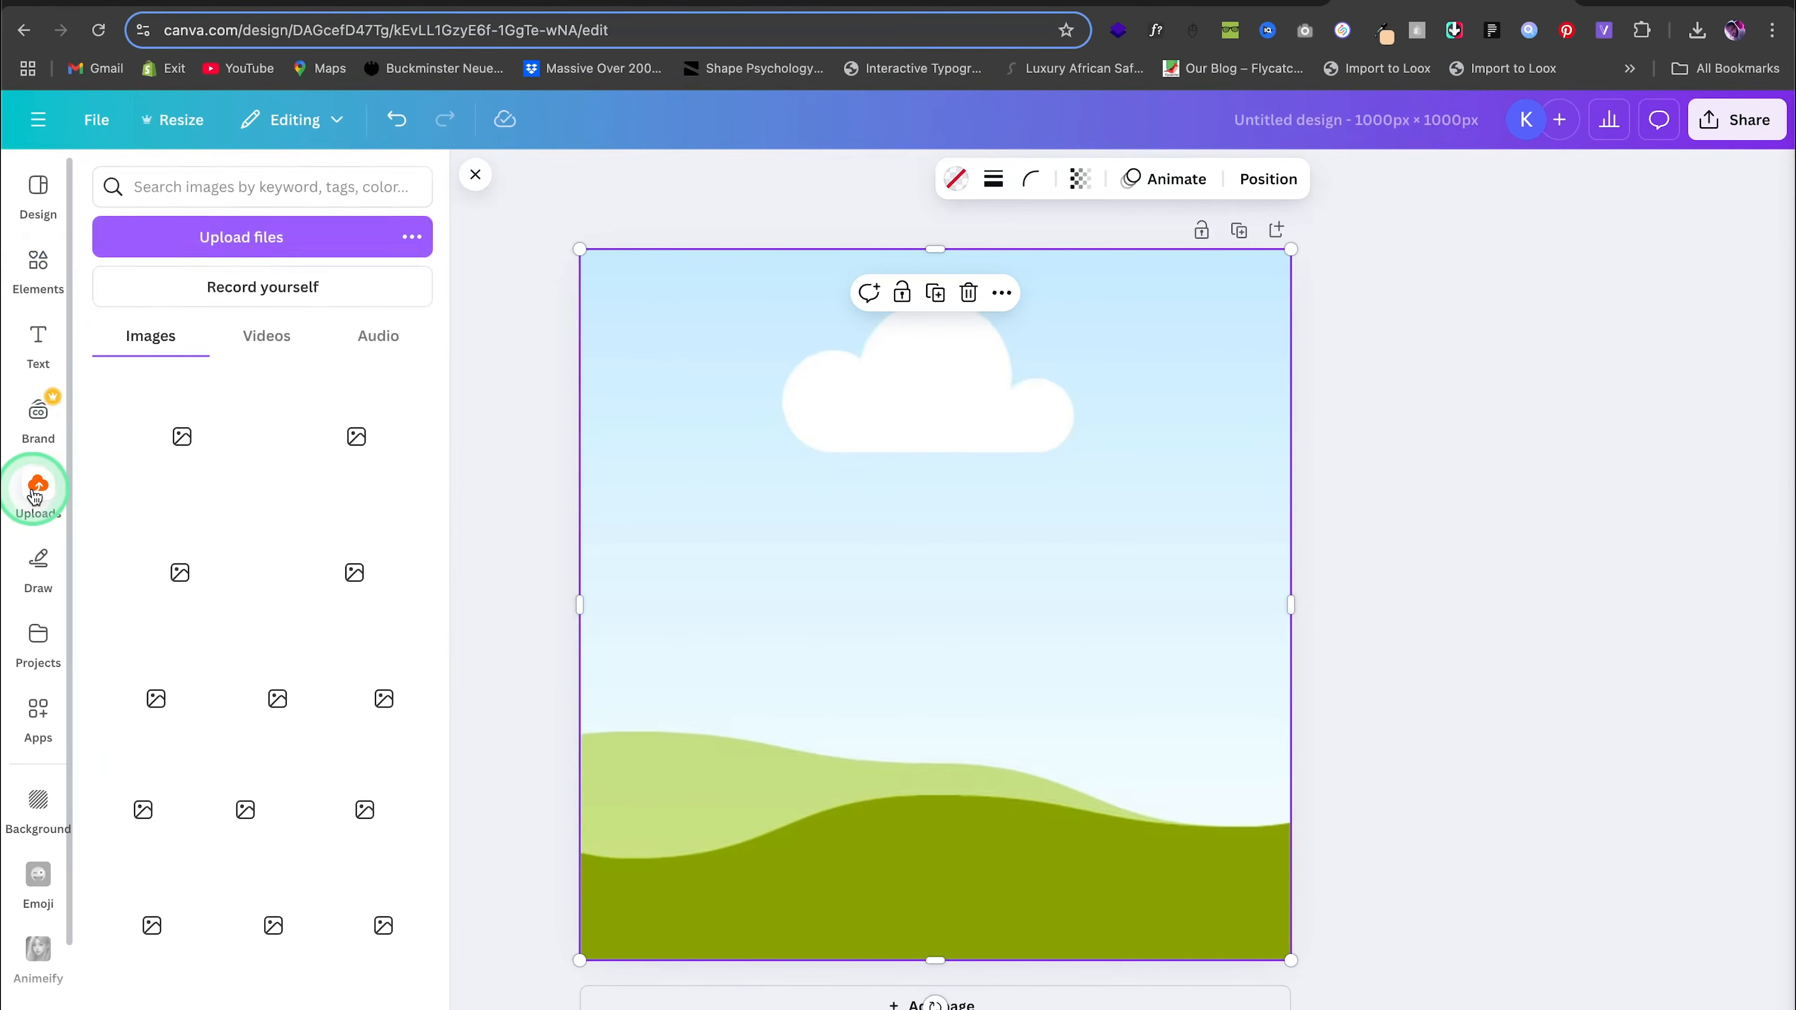
scroll(172, 501, down, 10)
drag(357, 670, 661, 613)
drag(1291, 249, 1390, 217)
drag(581, 959, 536, 1000)
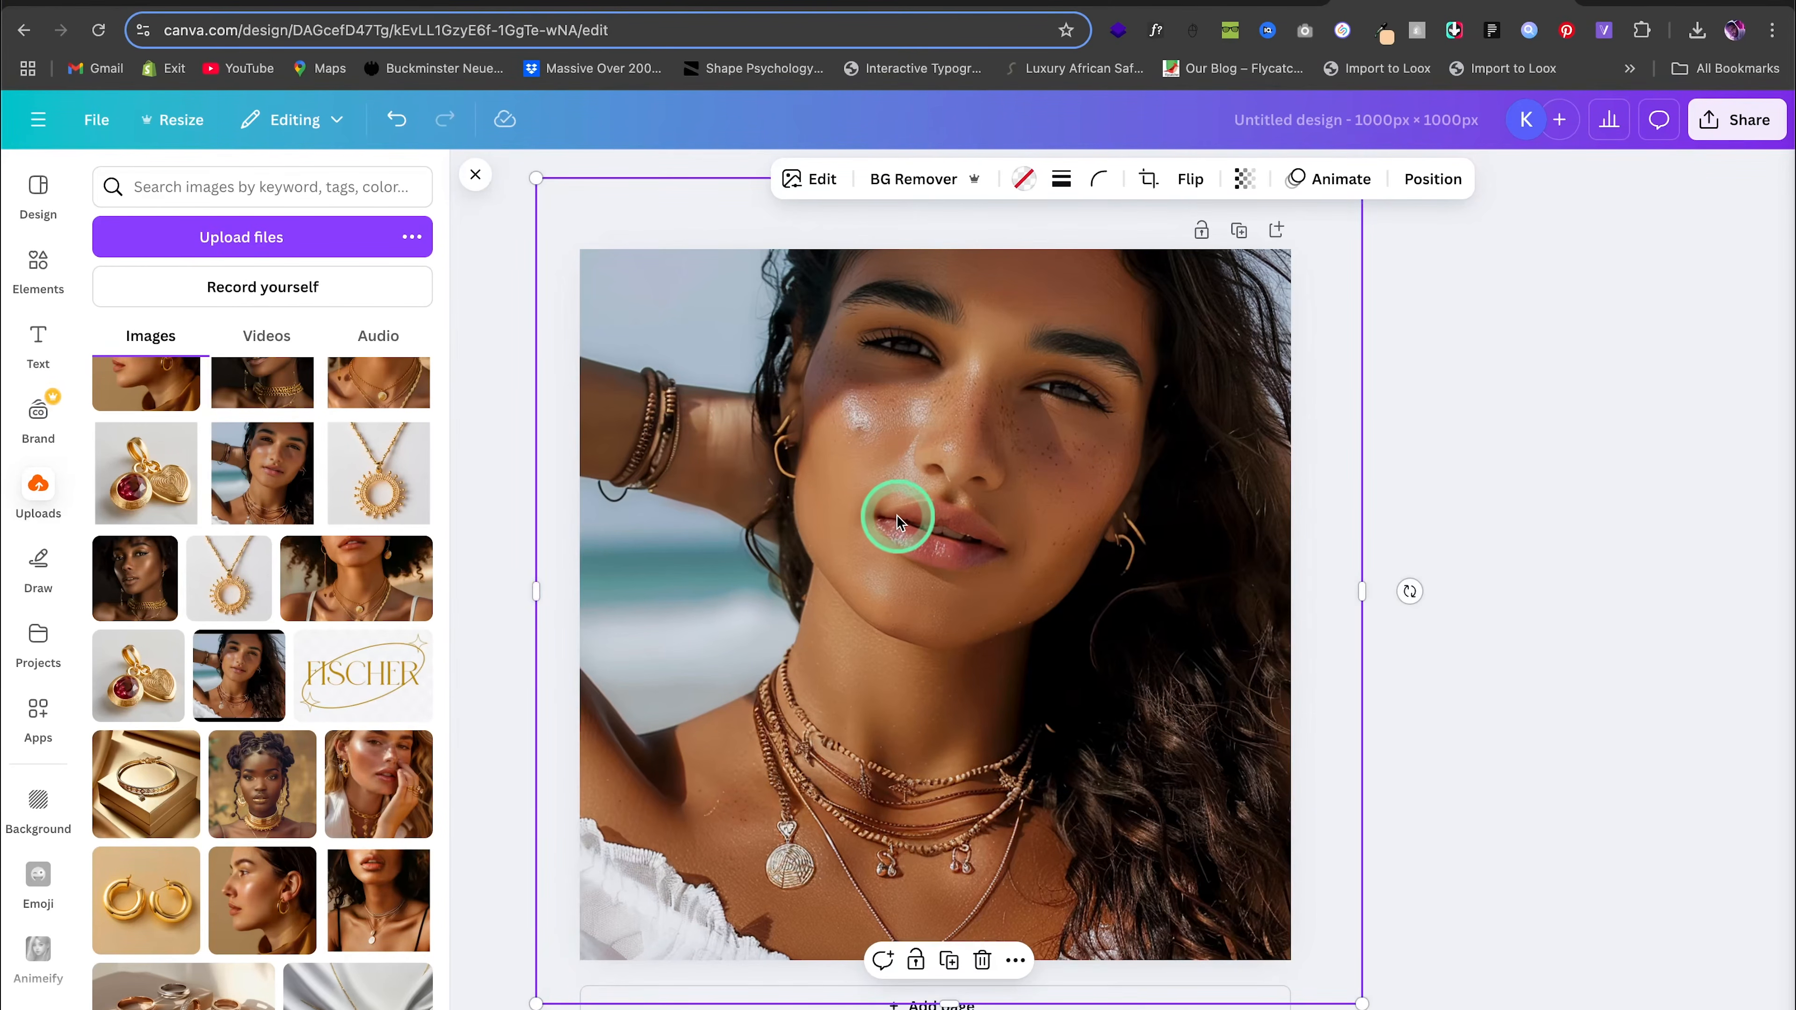
Add a square shape over the photo and stretch it to cover the entire page
click(38, 269)
click(134, 477)
drag(935, 497, 944, 249)
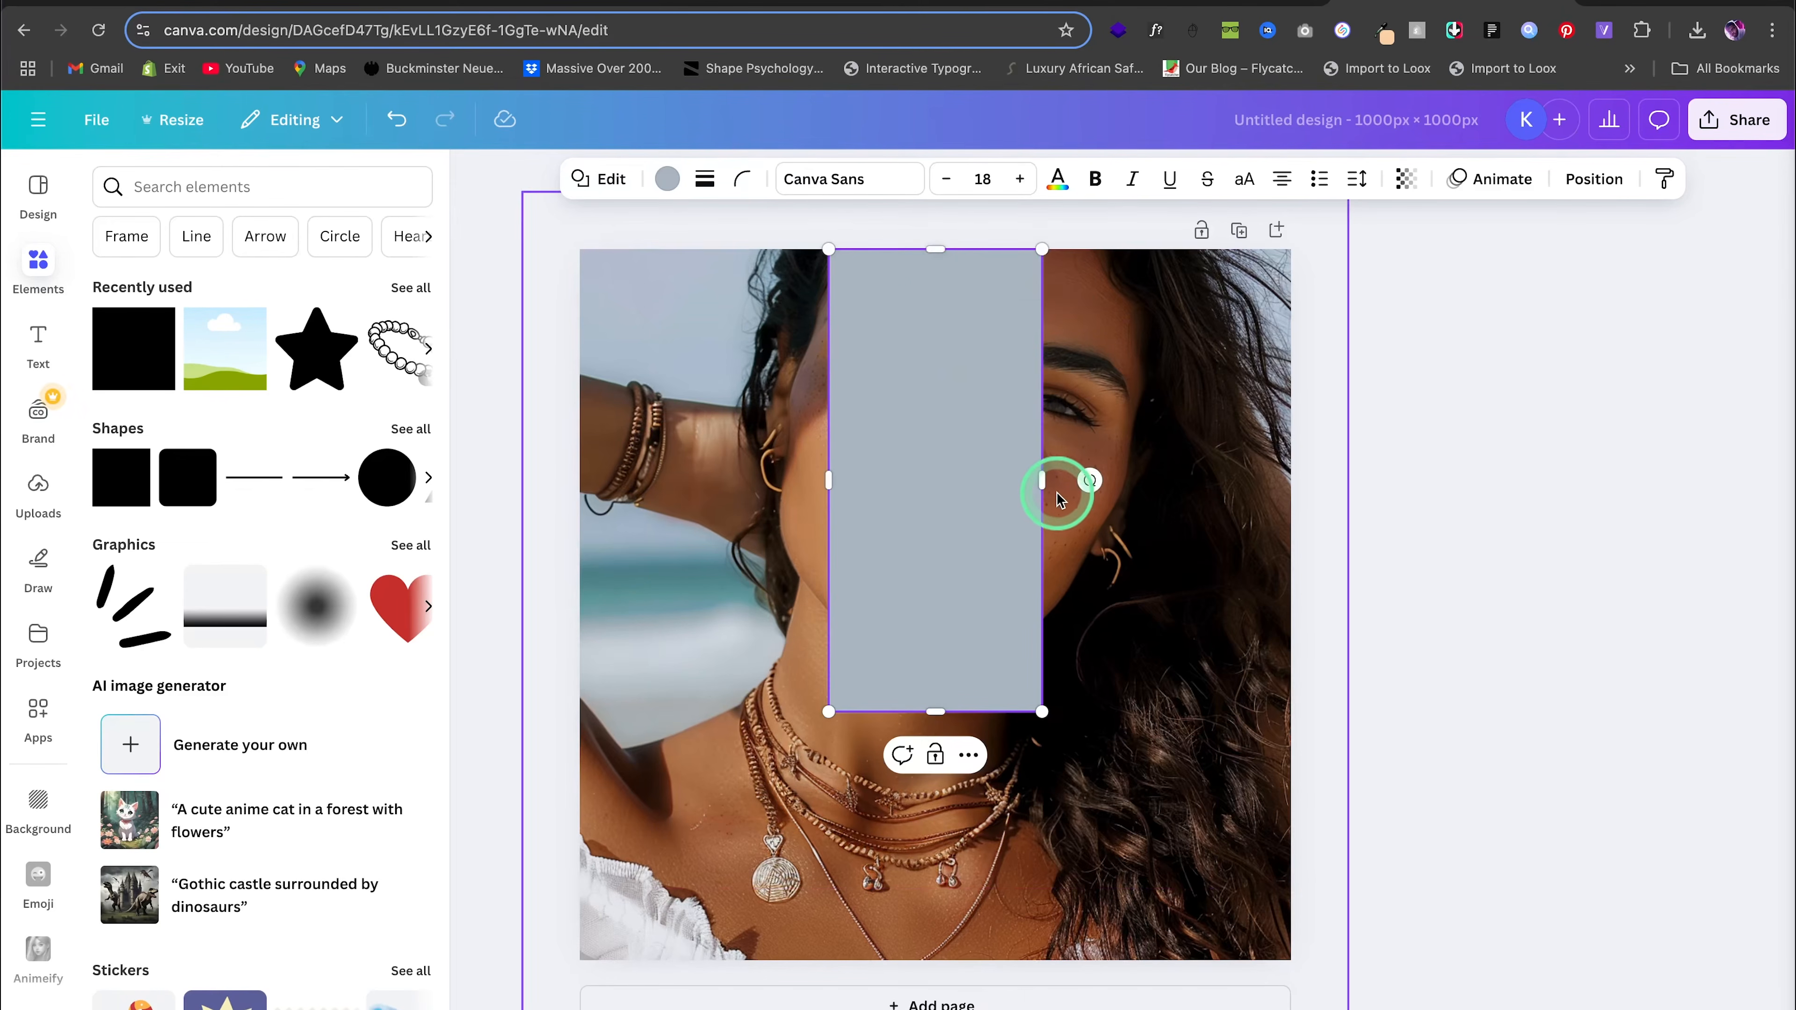
drag(1042, 488, 1291, 505)
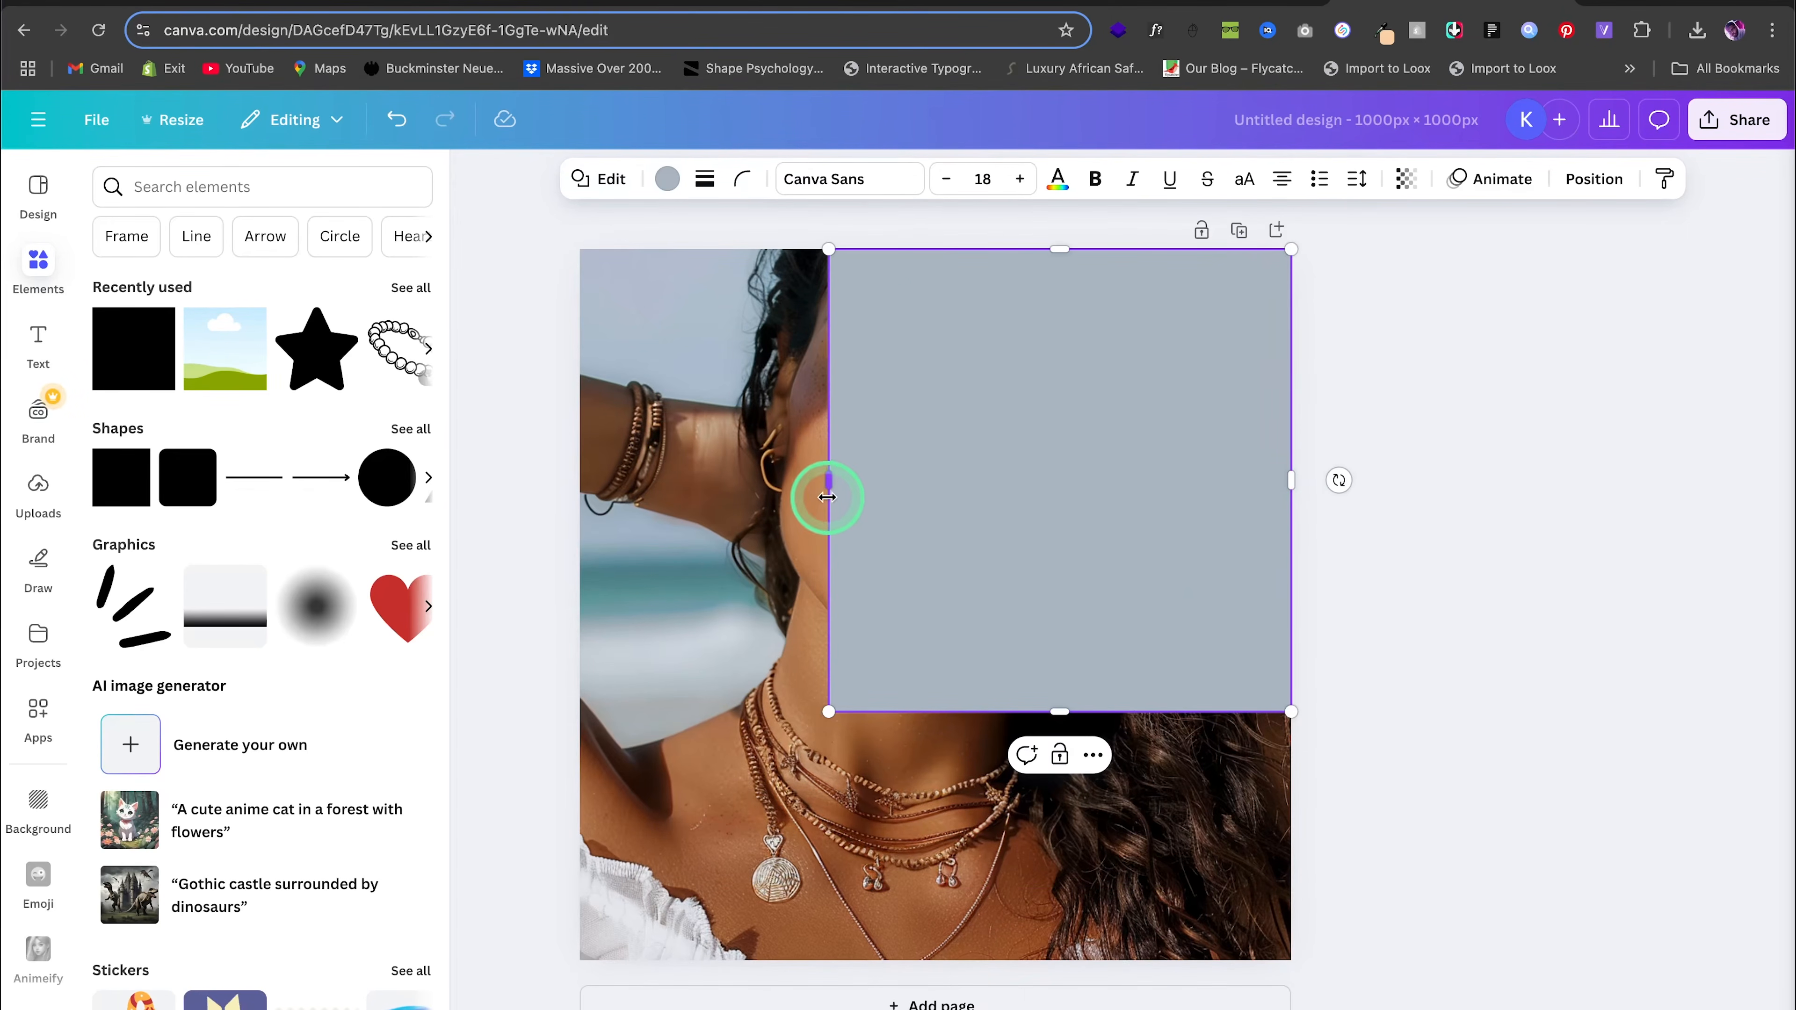
drag(827, 486, 581, 498)
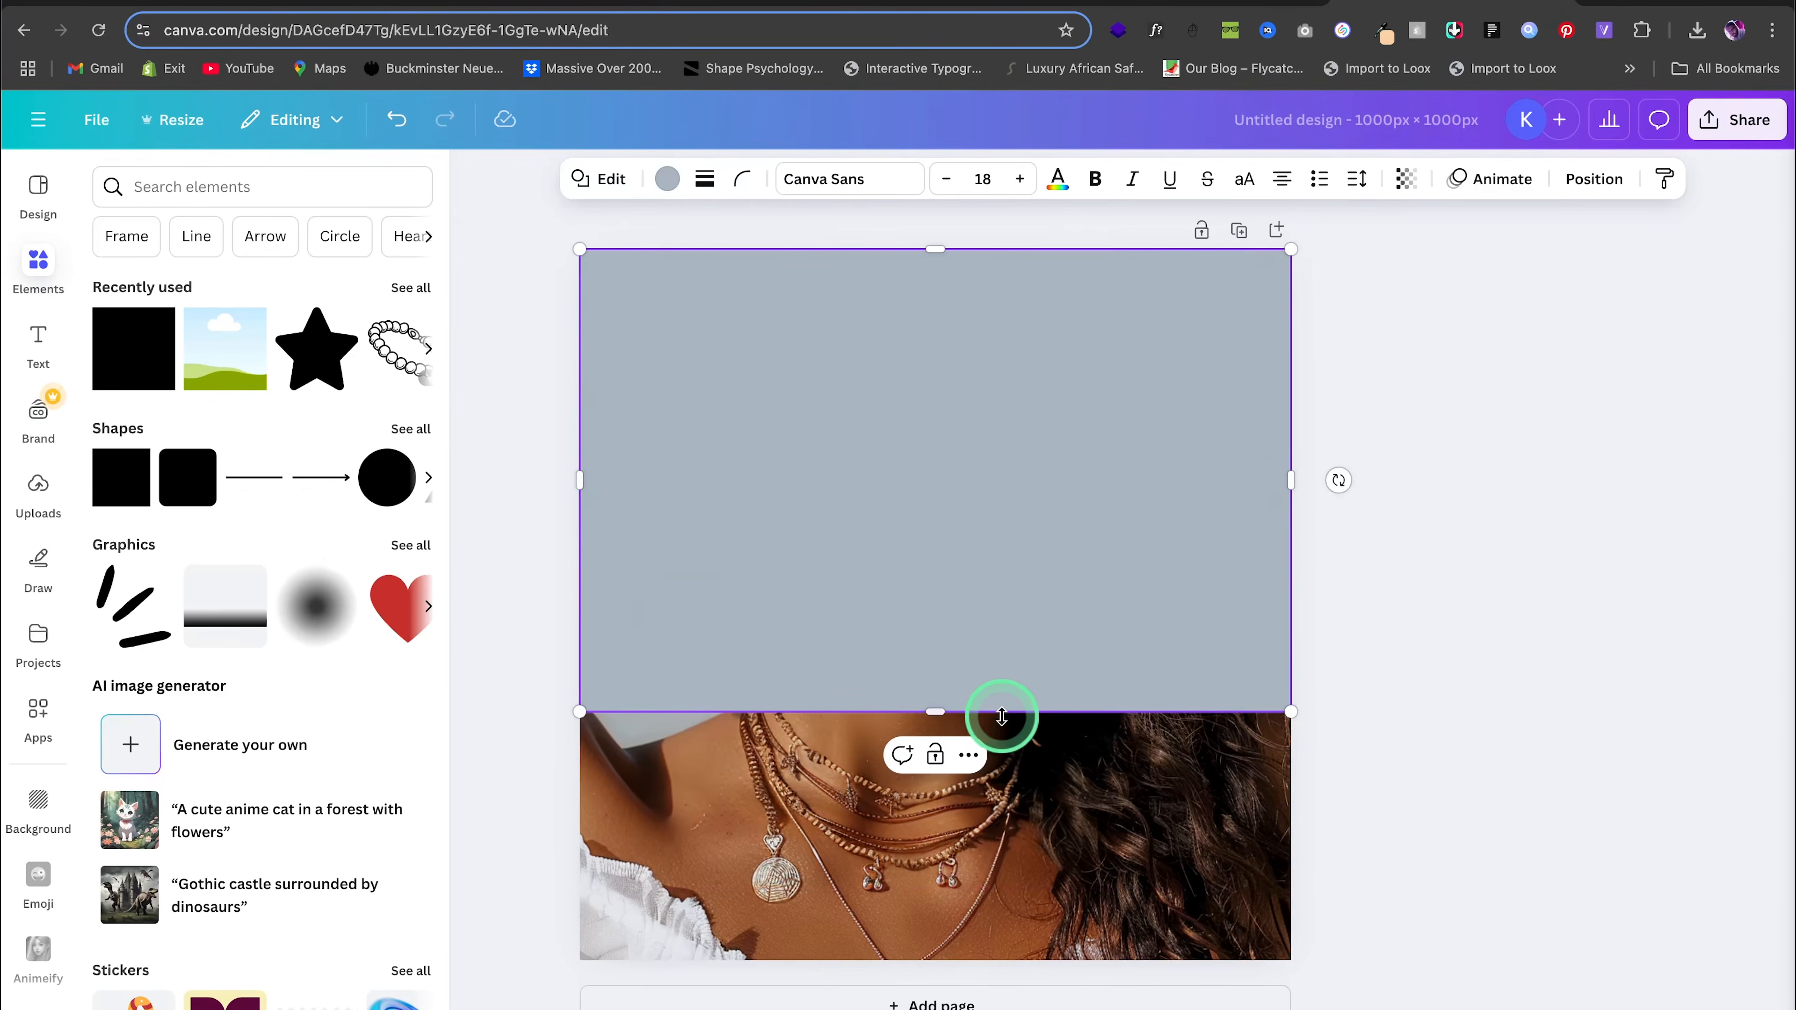
drag(973, 712, 980, 960)
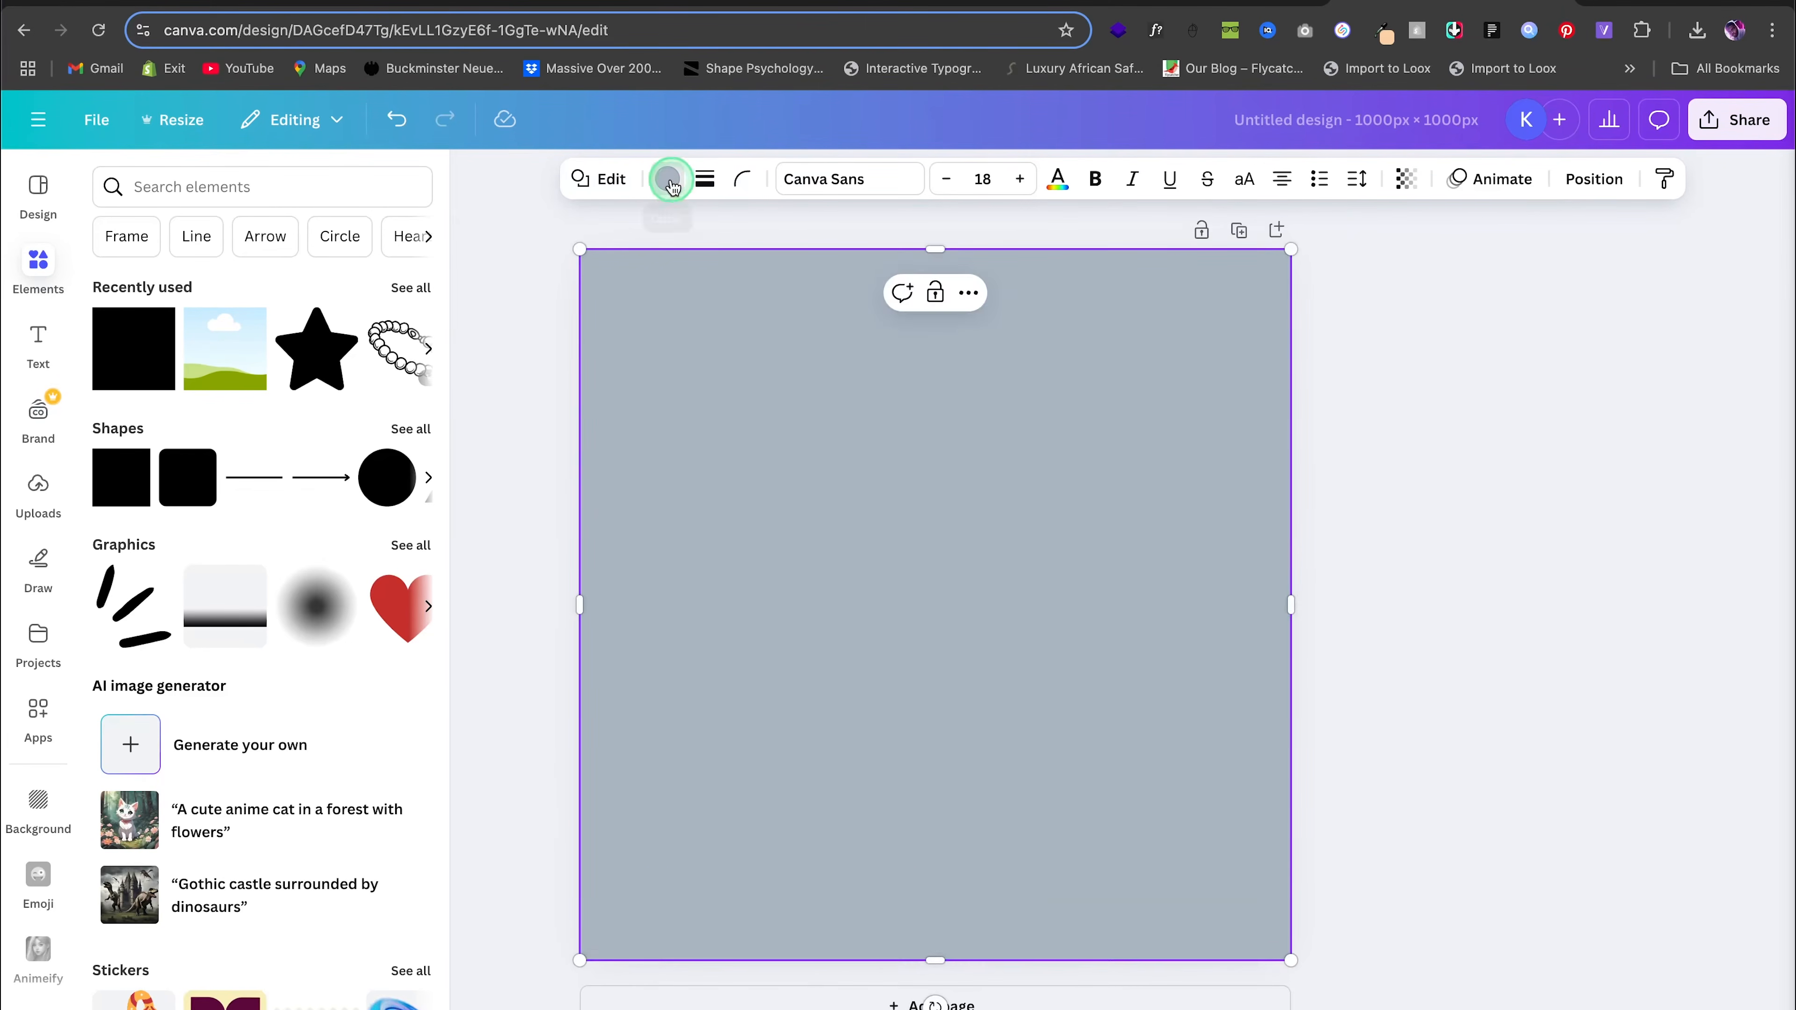
Remove the square's fill color and give it a solid border with a weight of 30
click(668, 178)
click(175, 345)
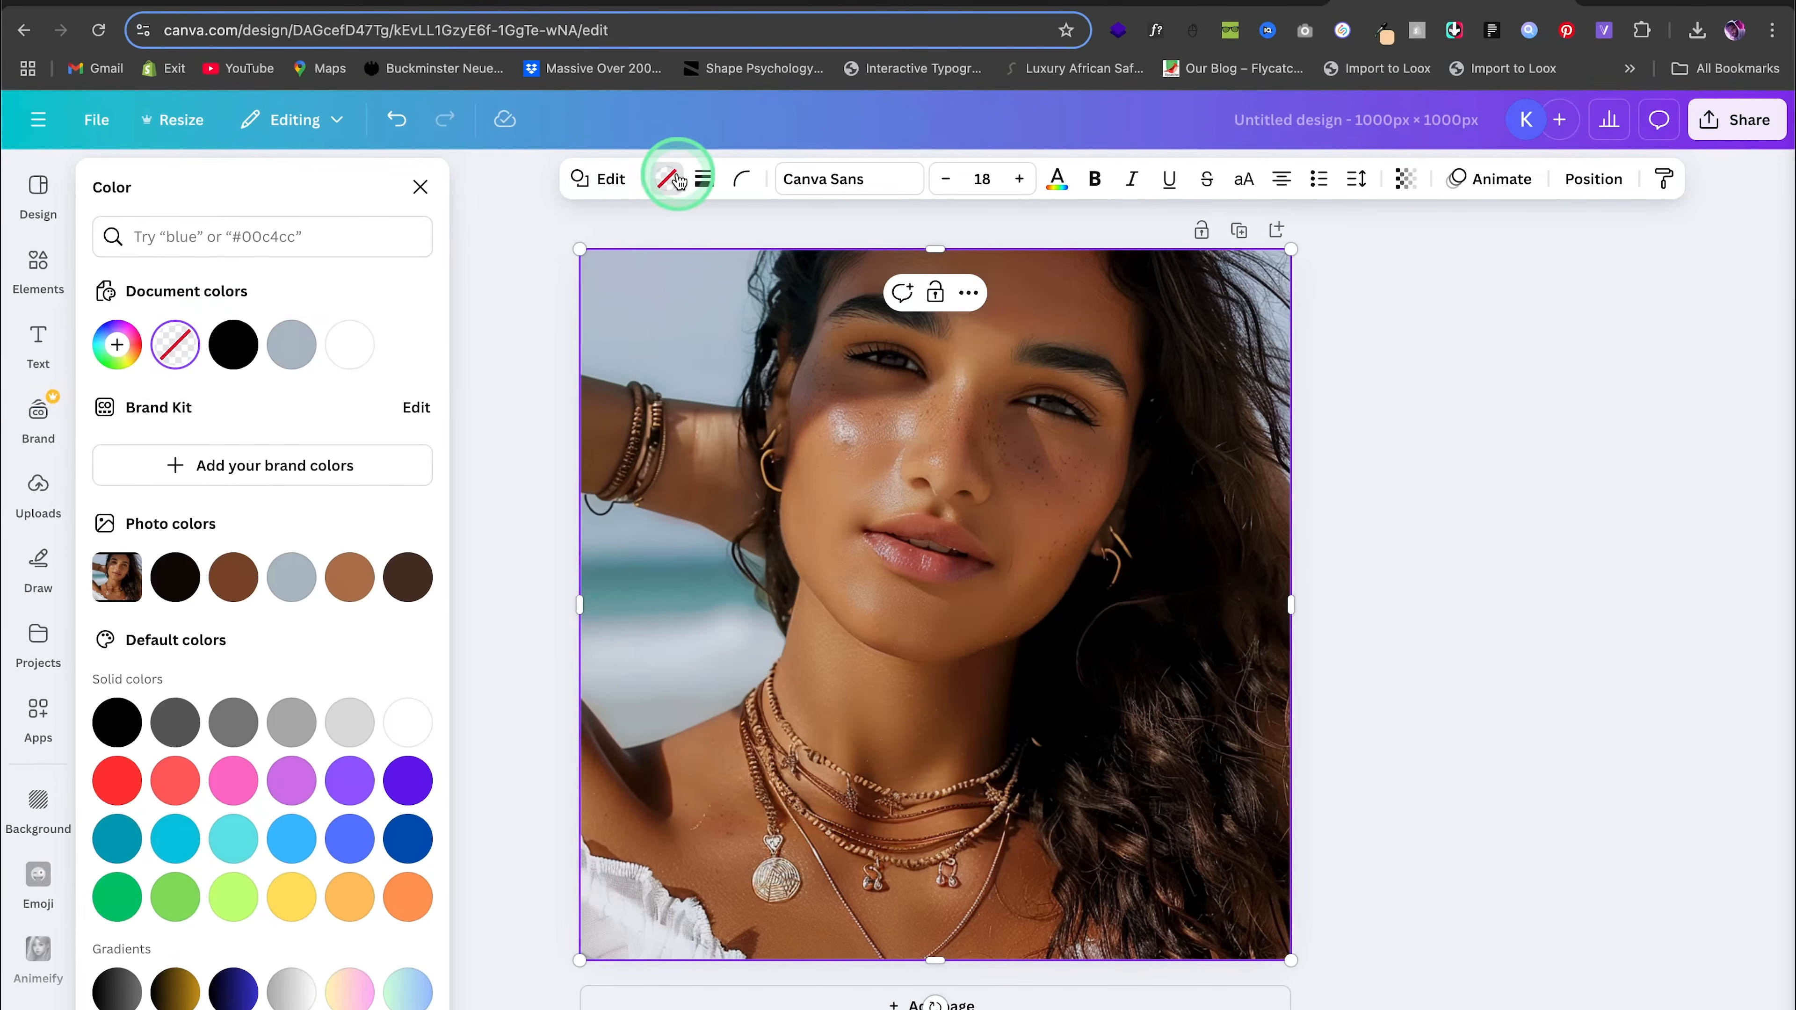
click(704, 178)
click(656, 244)
click(823, 311)
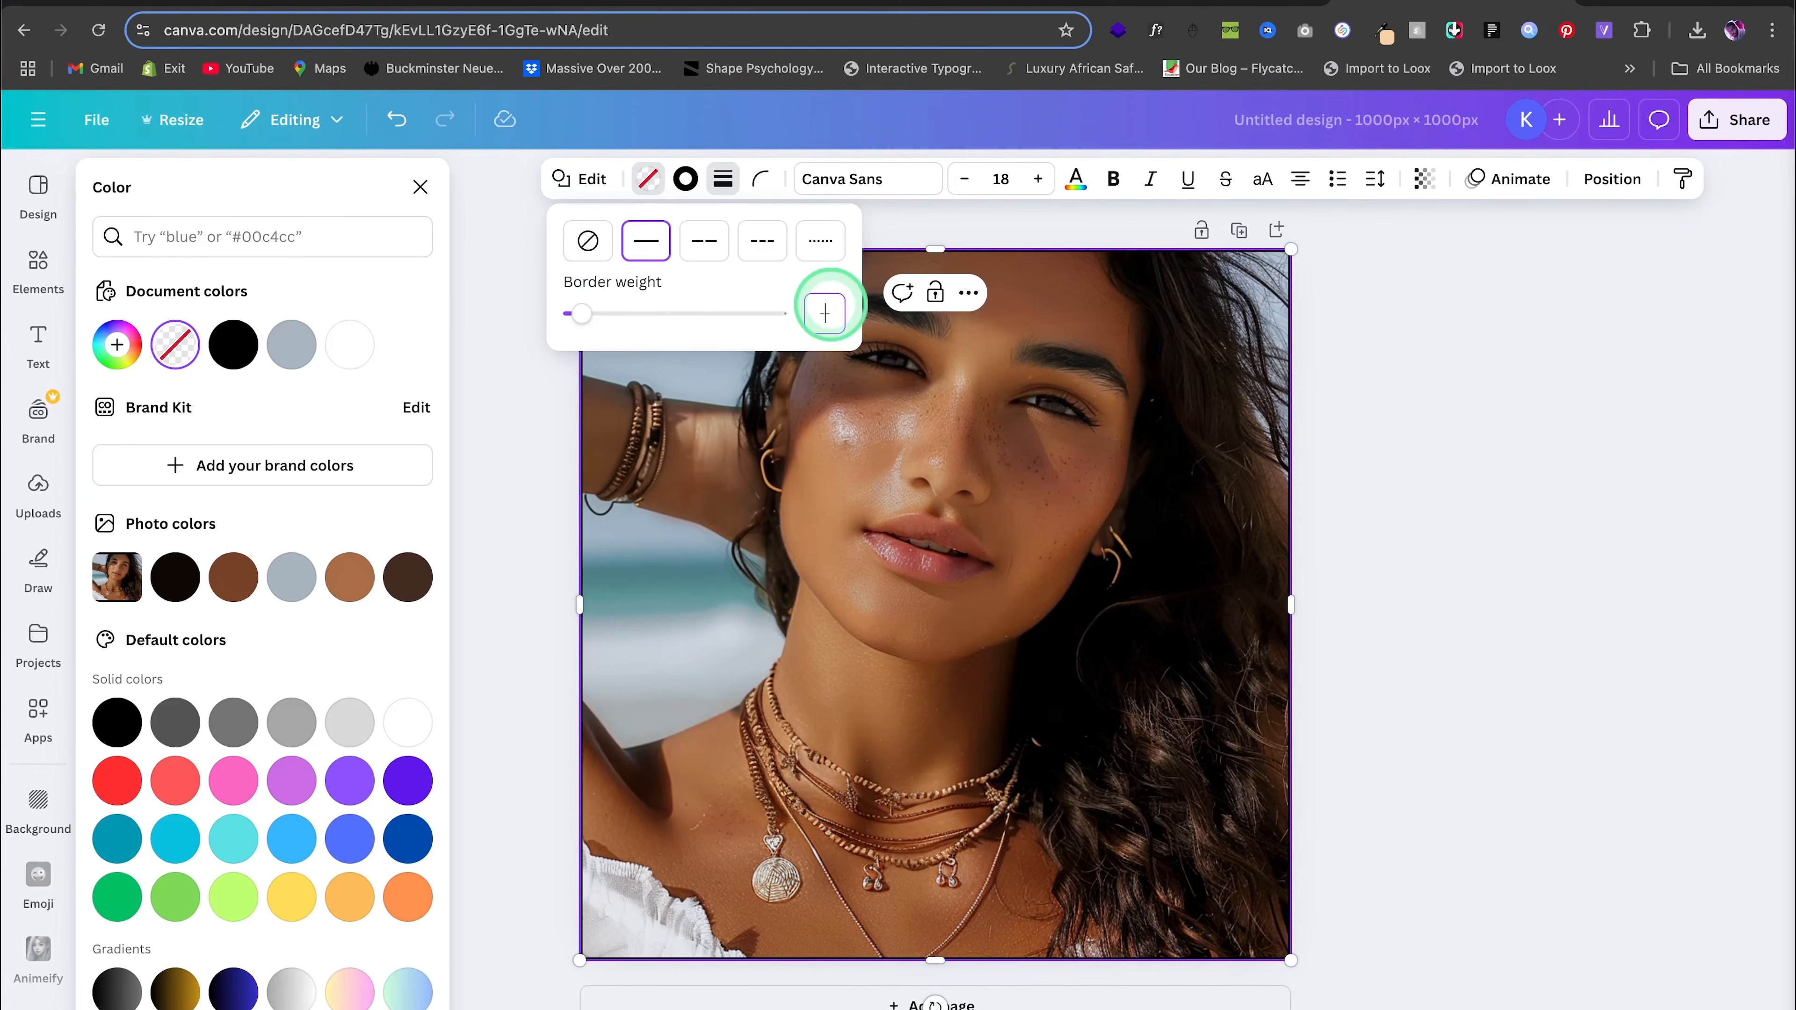
text(30)
key(Return)
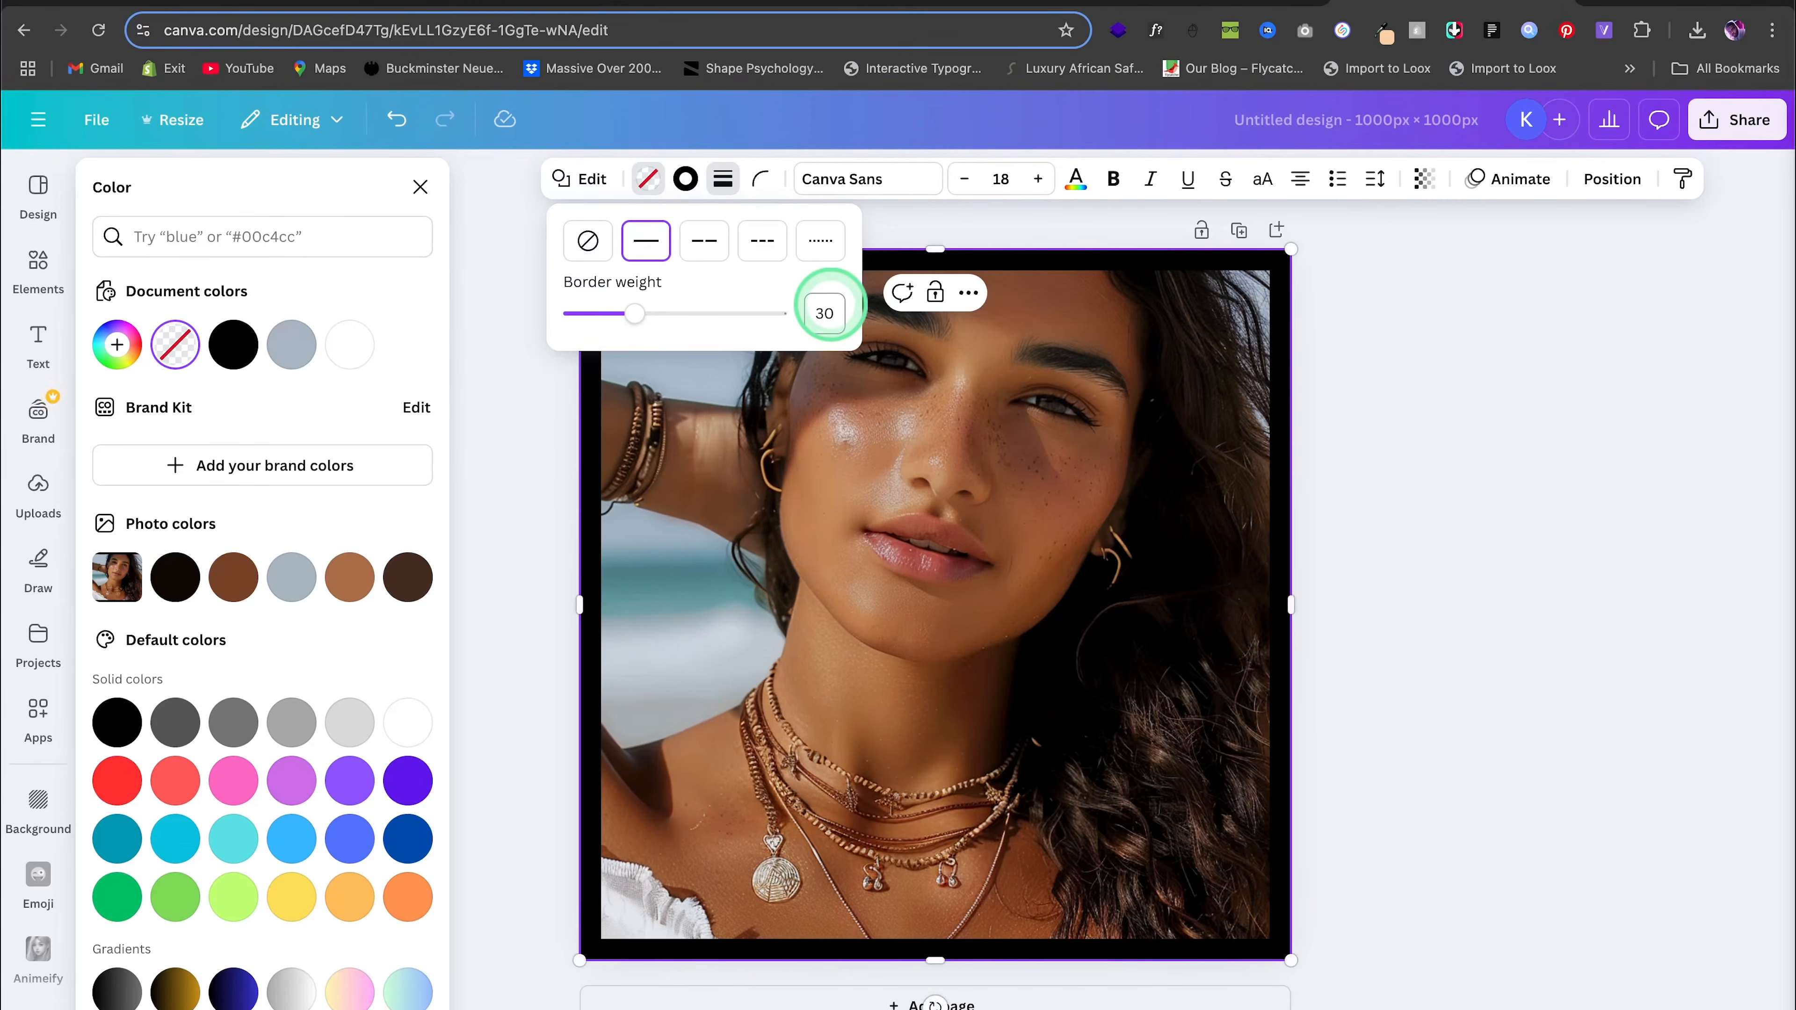
Set the square's border color to white
click(687, 181)
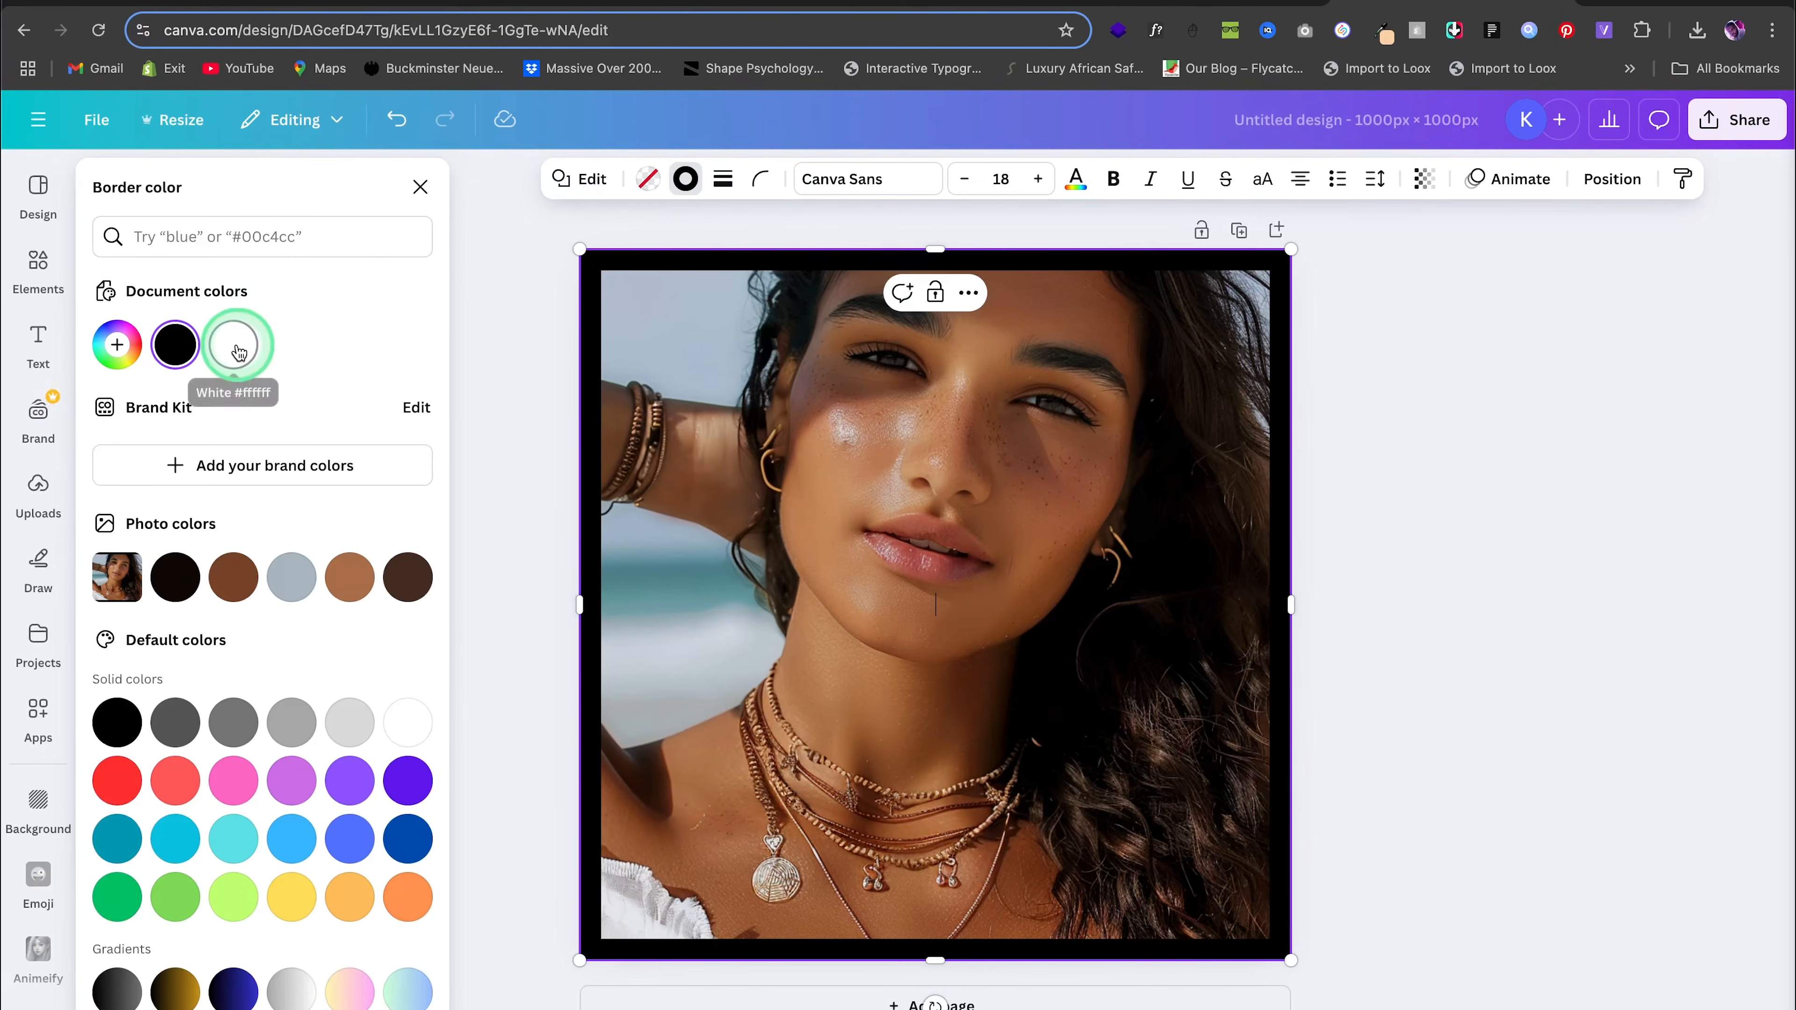
click(231, 345)
click(1504, 380)
Duplicate the bordered page and replace the sixth page's photo with the uploaded profile of the woman wearing a gold hoop earring
click(1239, 230)
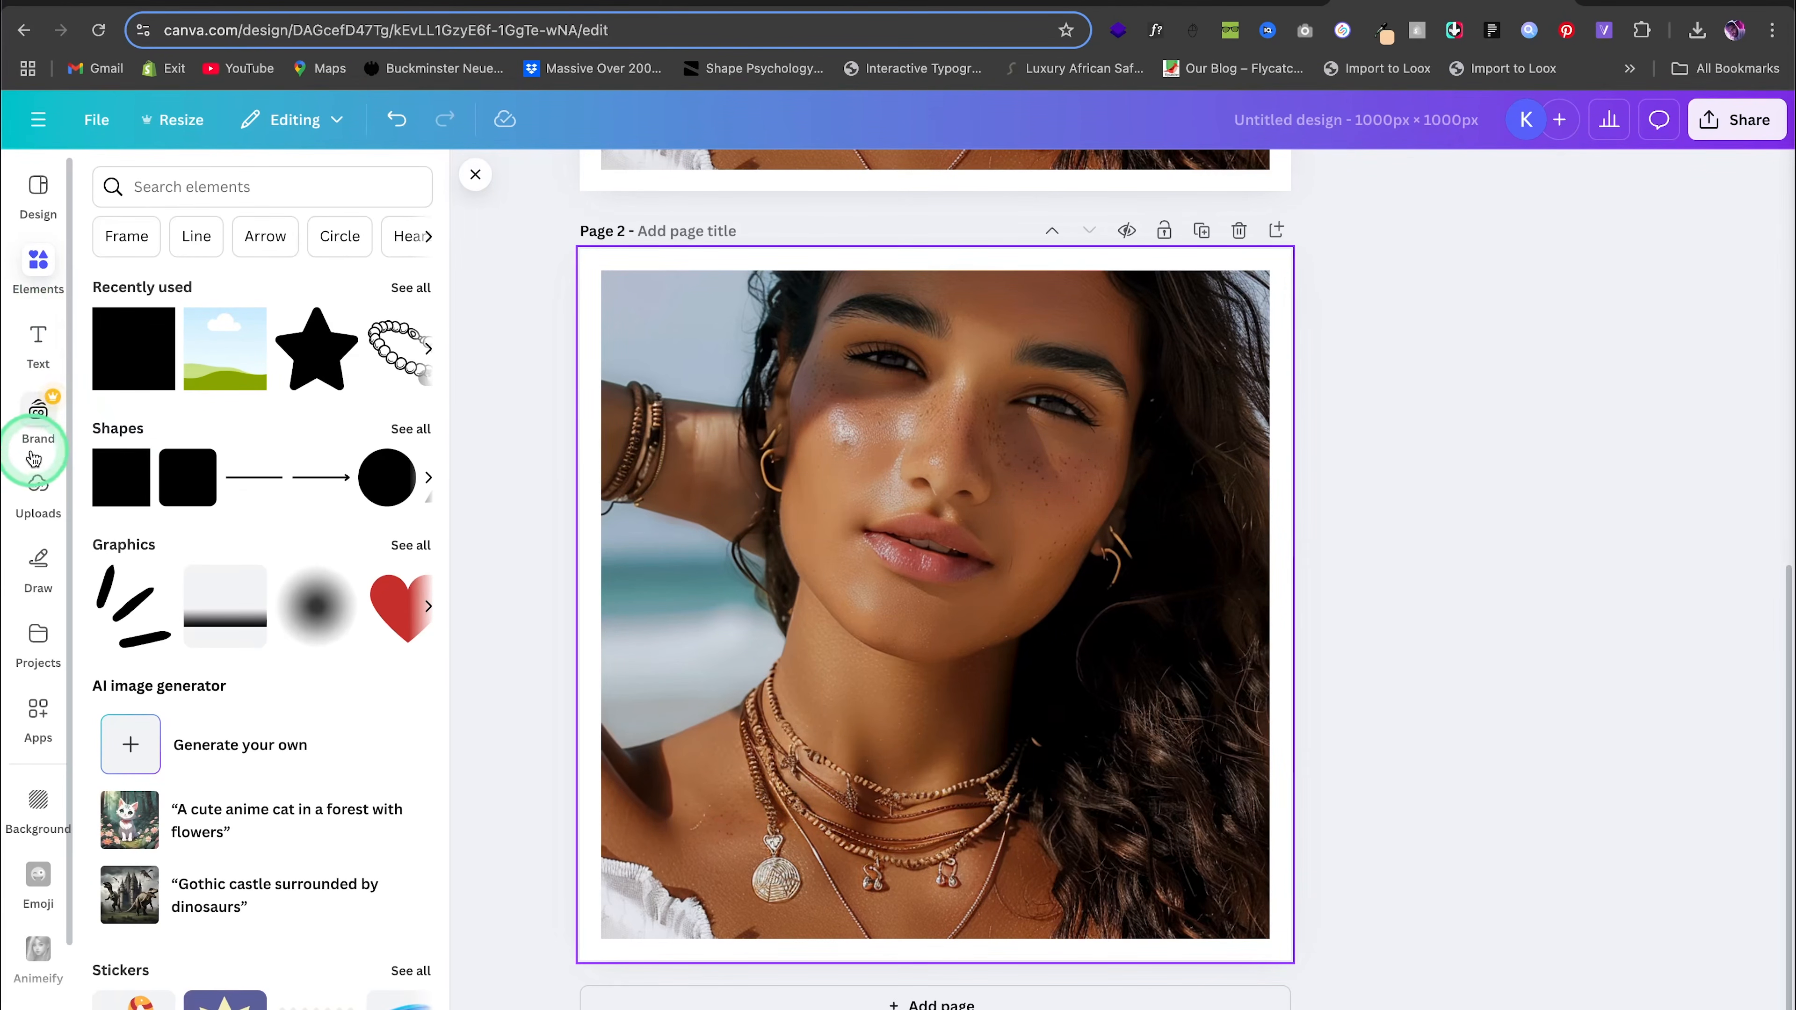
click(38, 488)
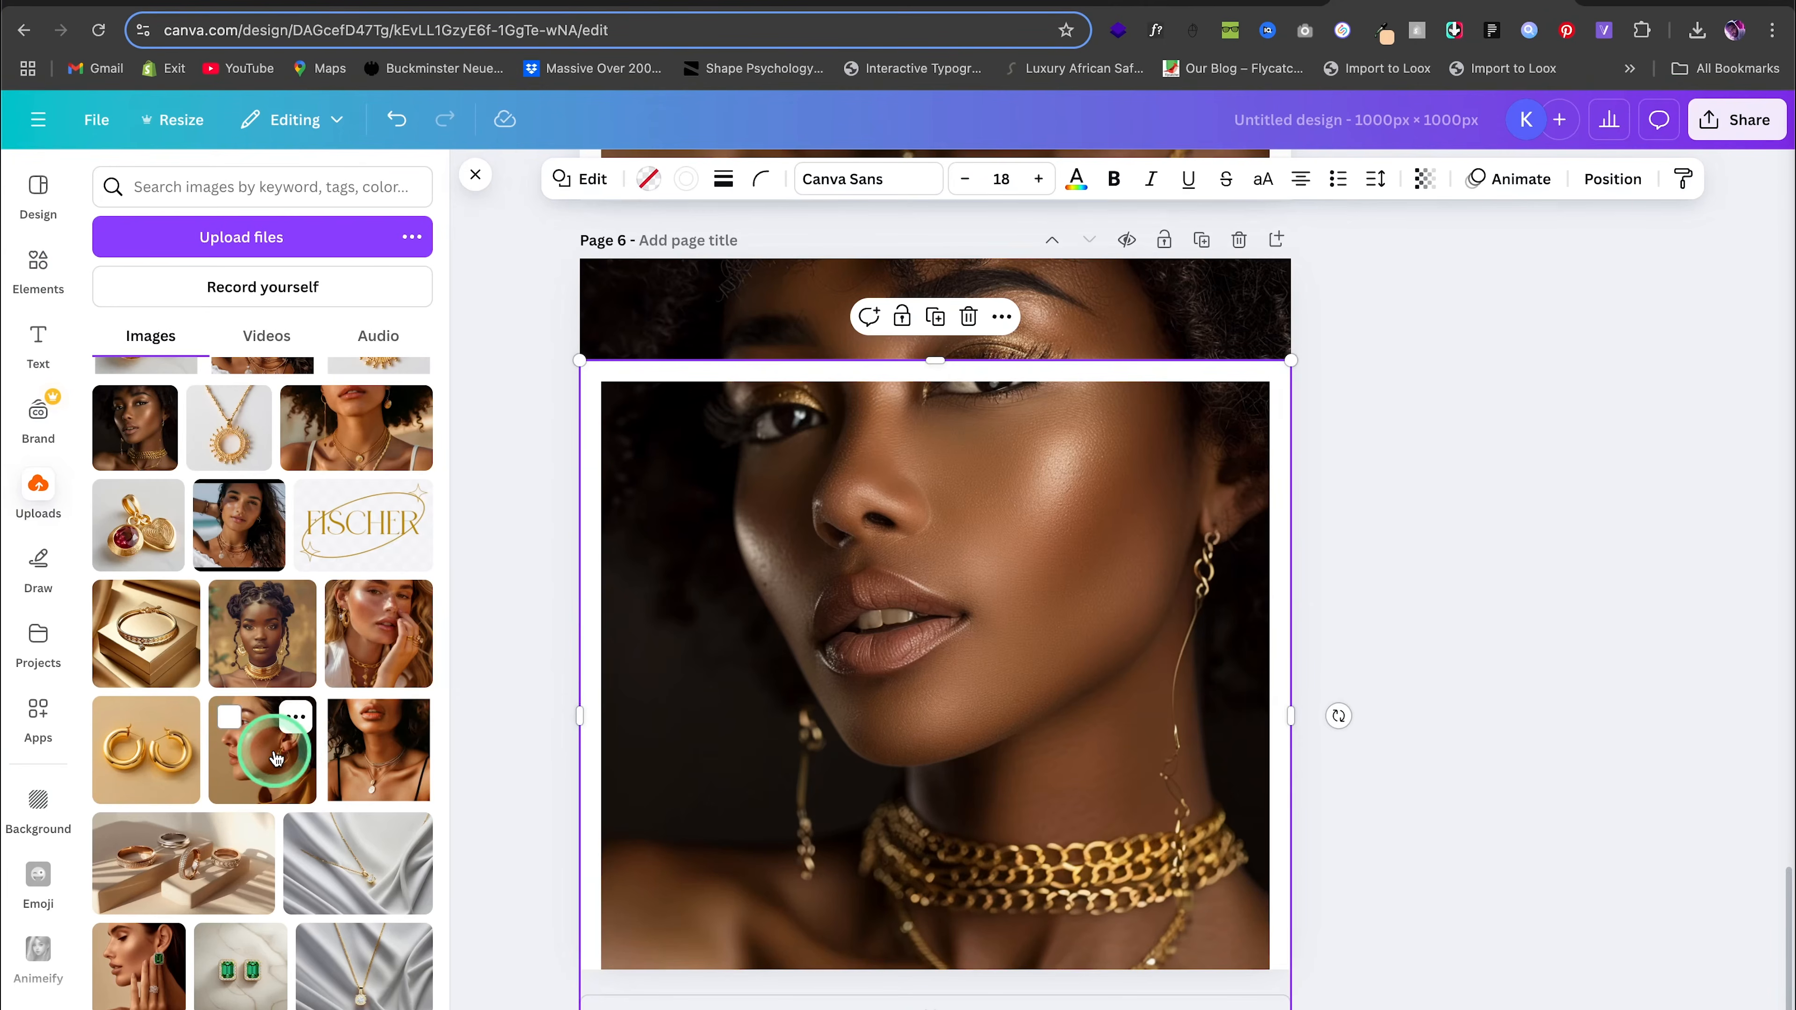
drag(277, 758, 918, 501)
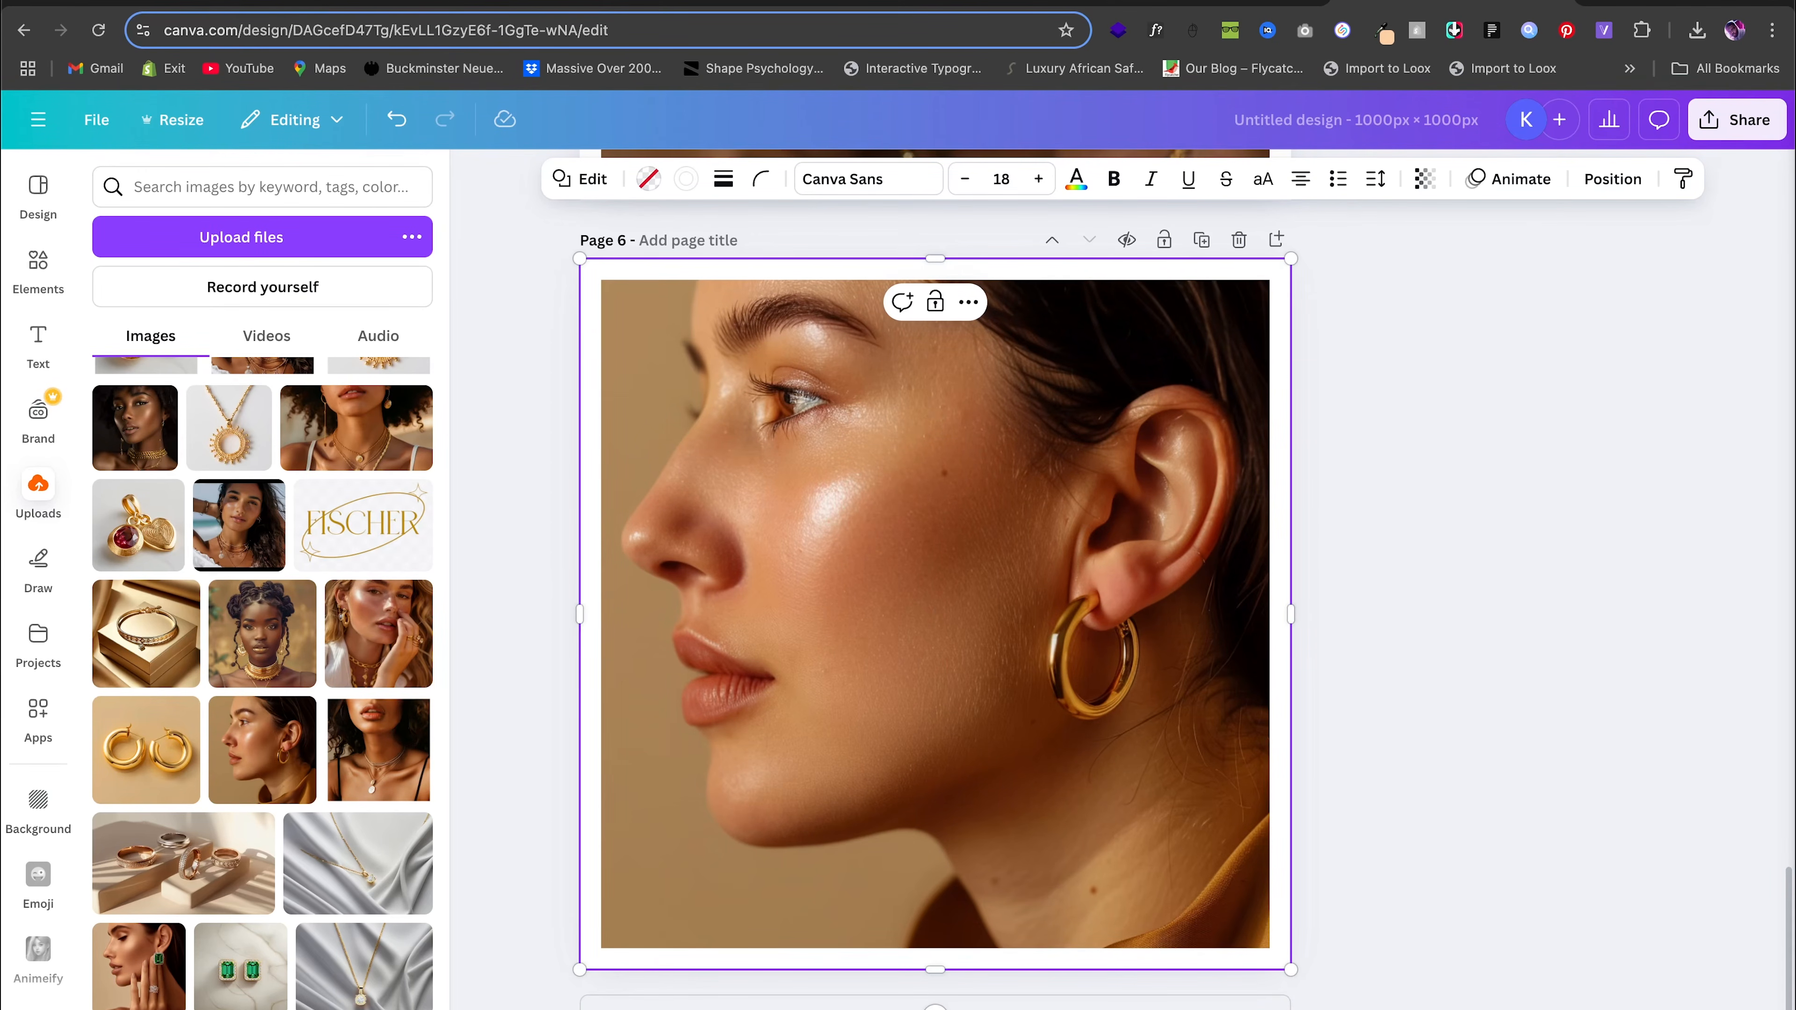
Download all six bordered photo pages as PNG files
scroll(1067, 497, up, 20)
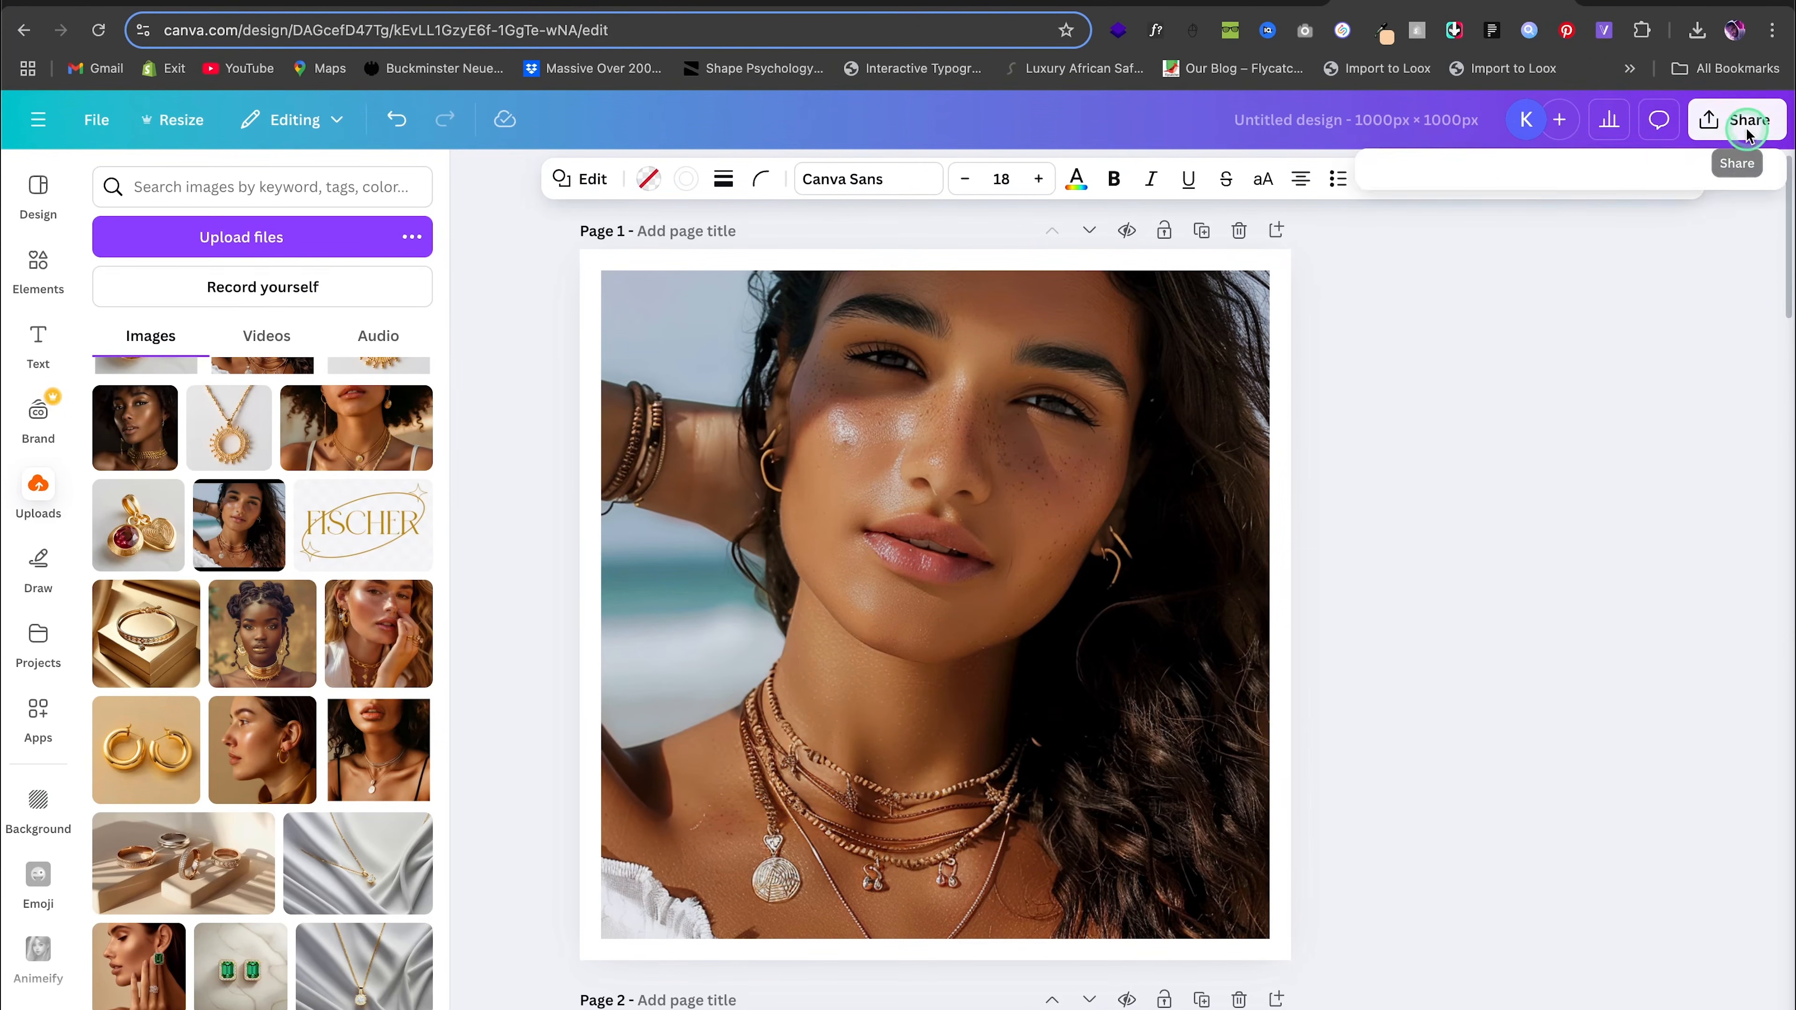
click(1735, 120)
click(1418, 522)
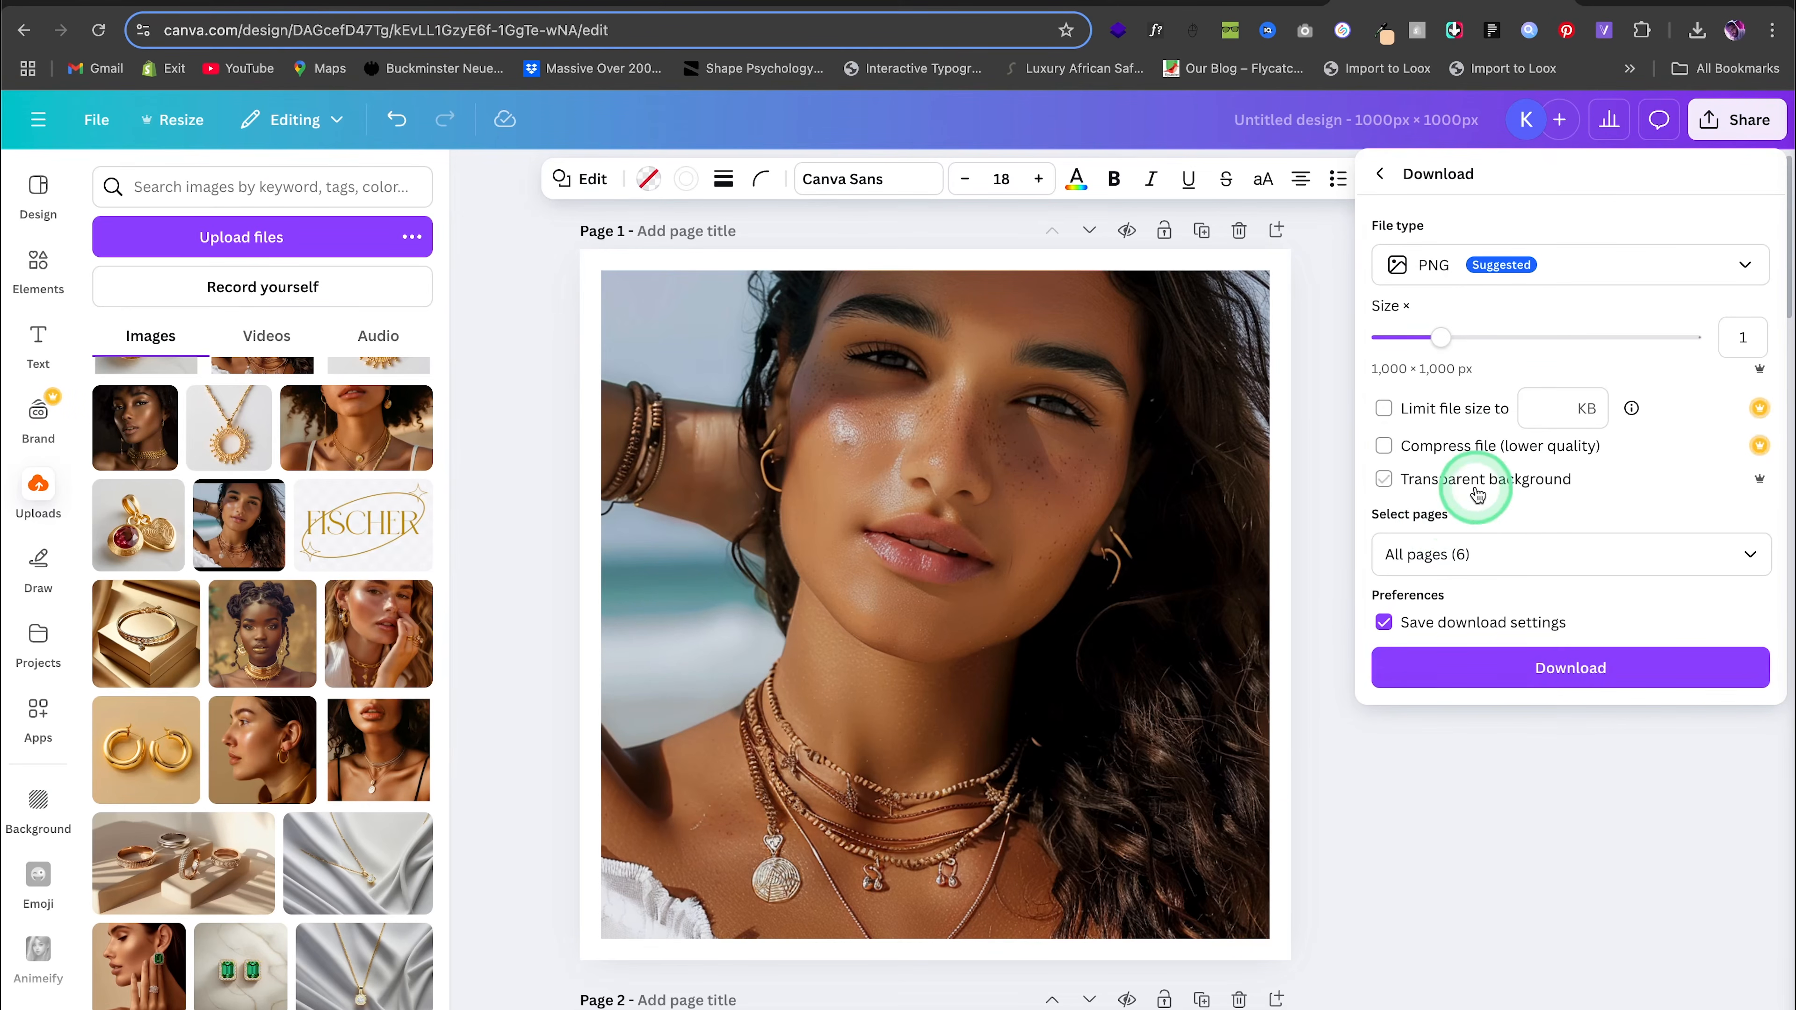
click(1472, 552)
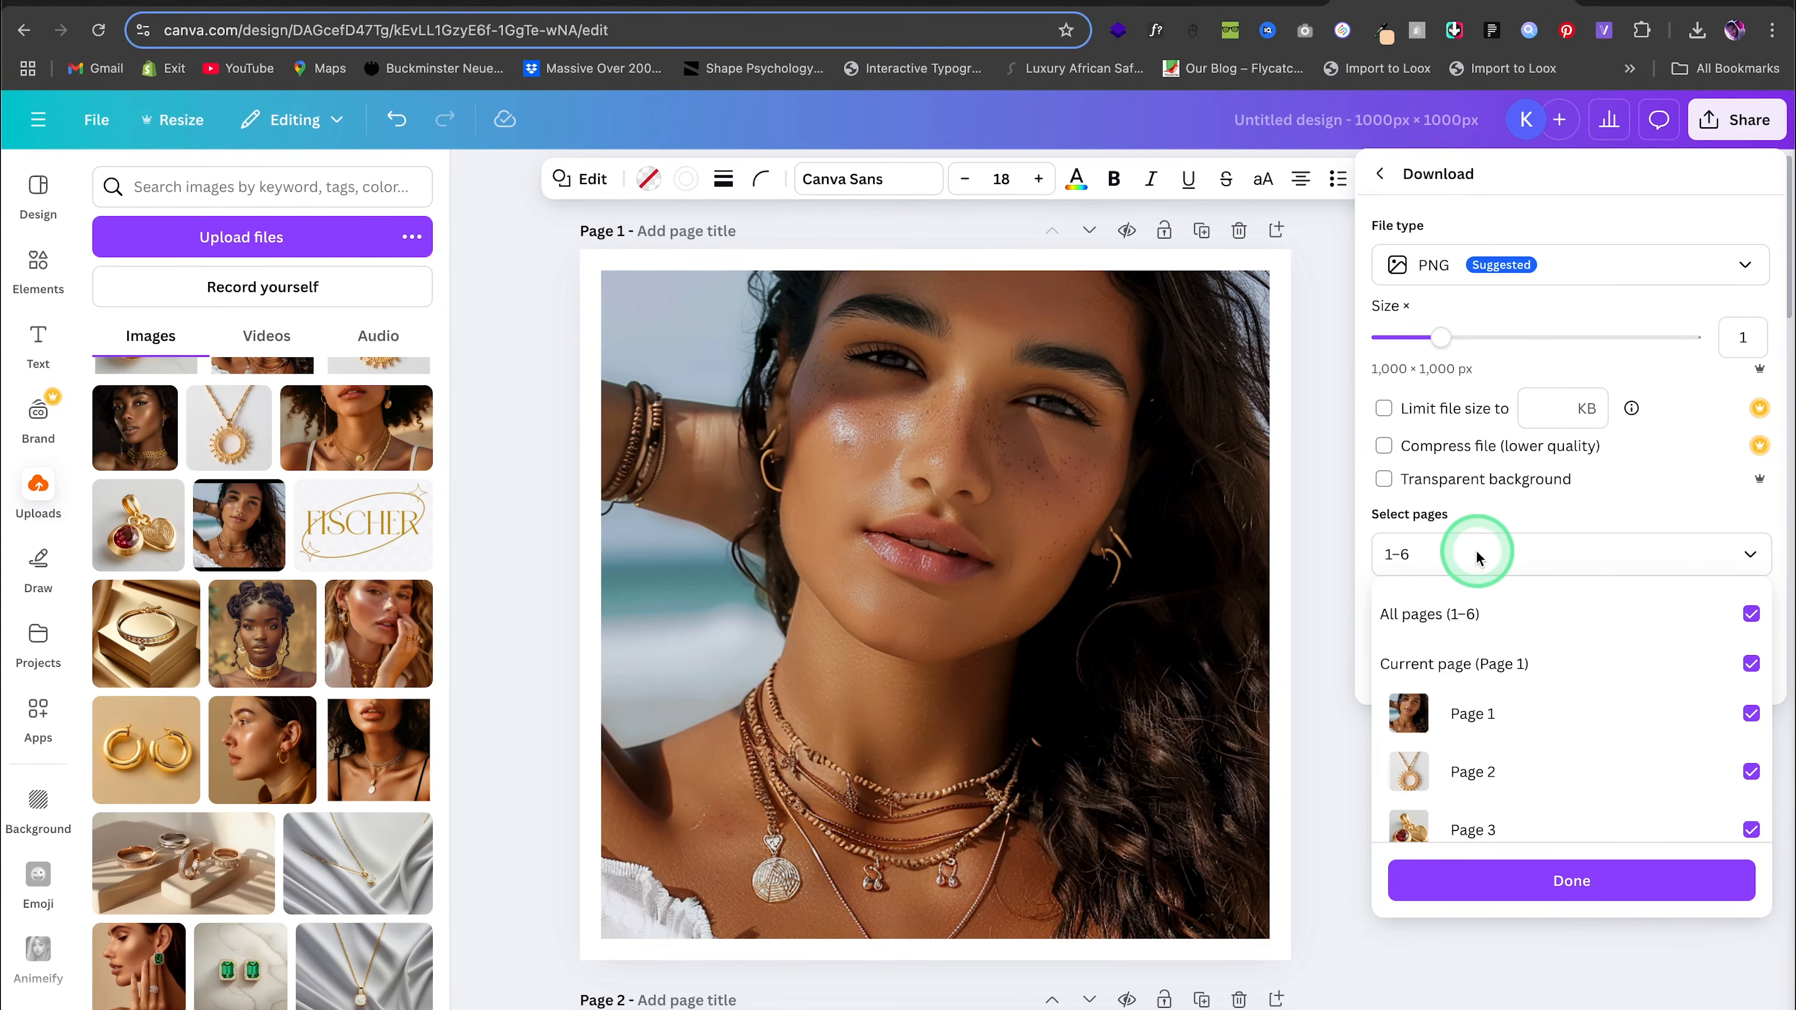
click(1486, 898)
click(1528, 674)
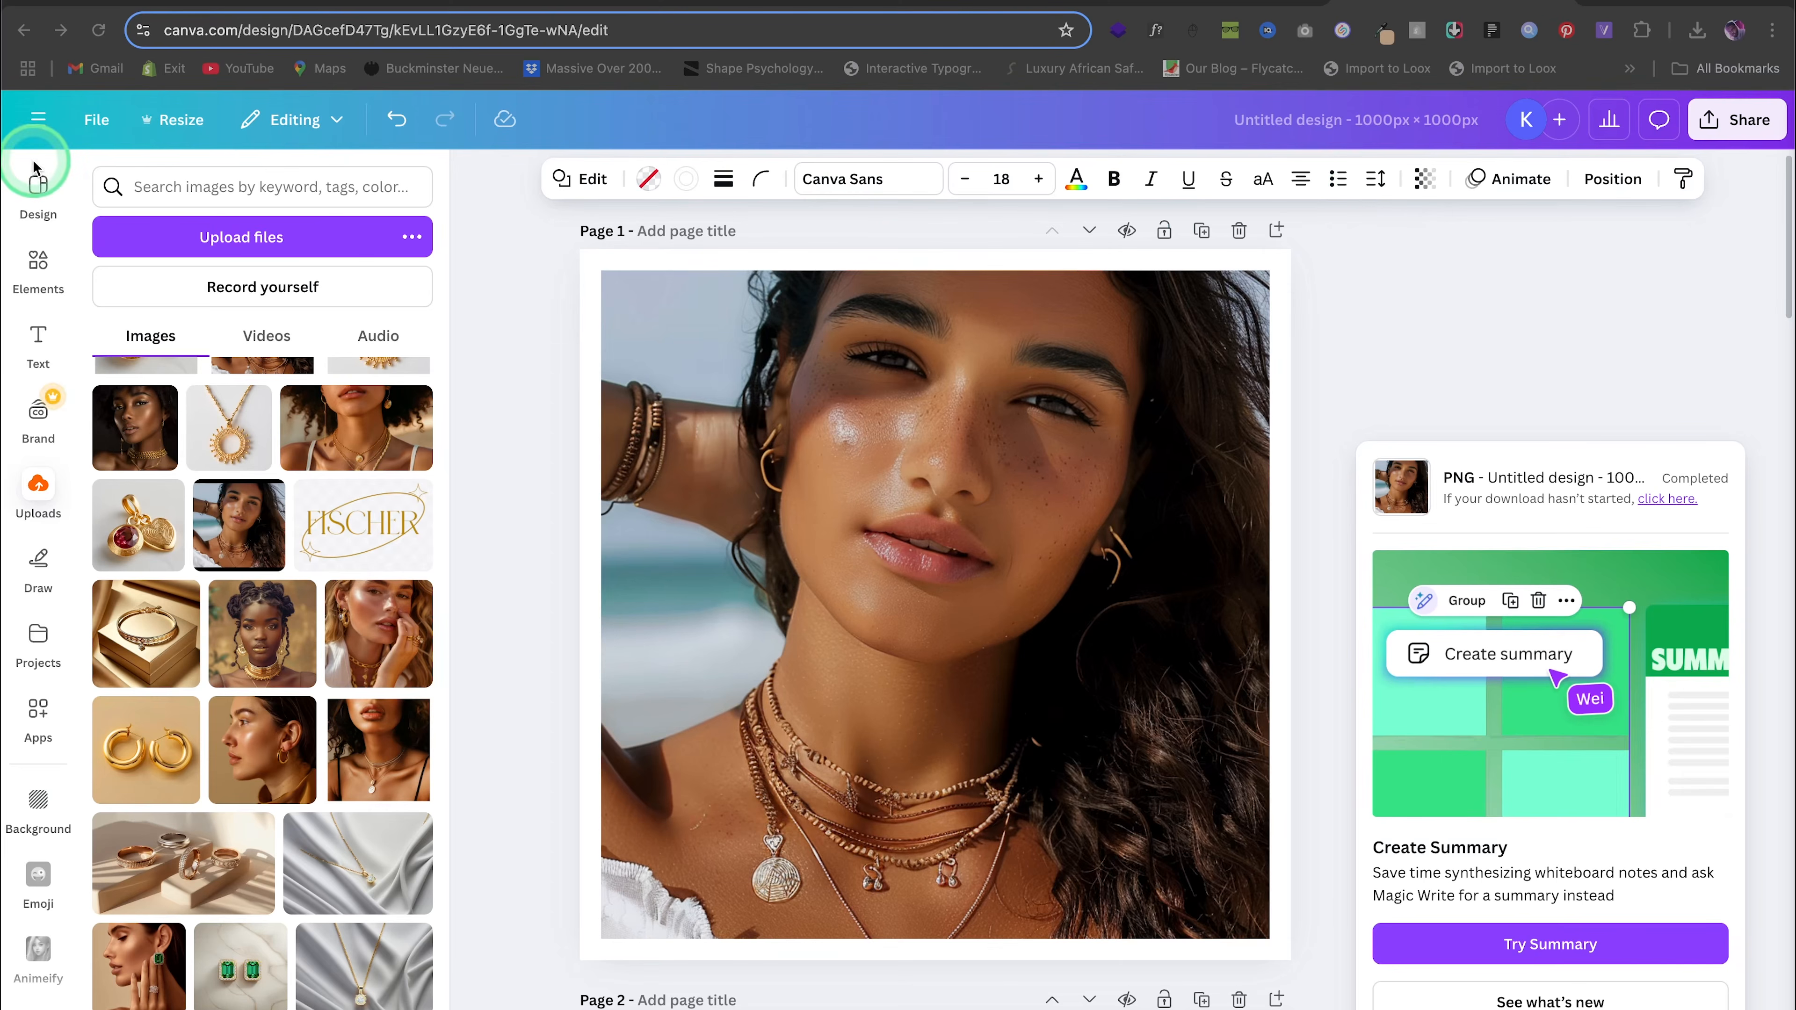
Open the recent NEW ARRIVALS design and go to its Instagram banner on page 6
click(39, 120)
click(183, 319)
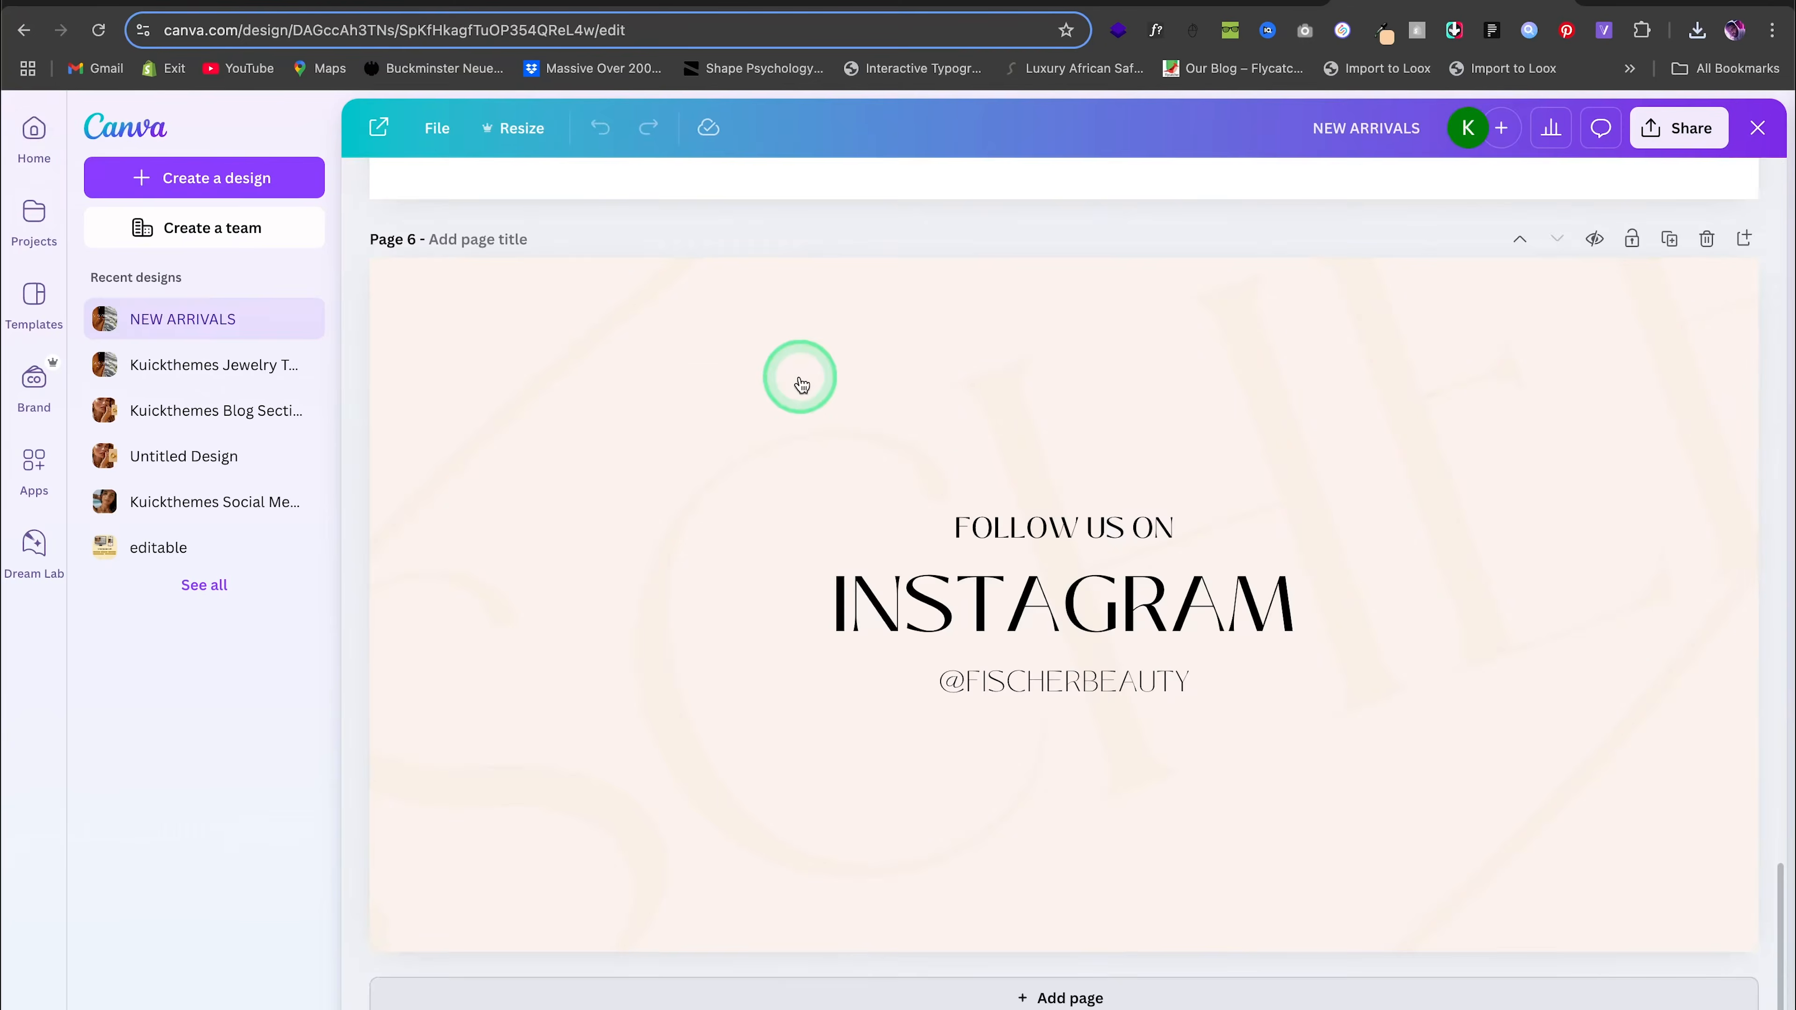
scroll(1061, 413, up, 7)
scroll(997, 407, down, 5)
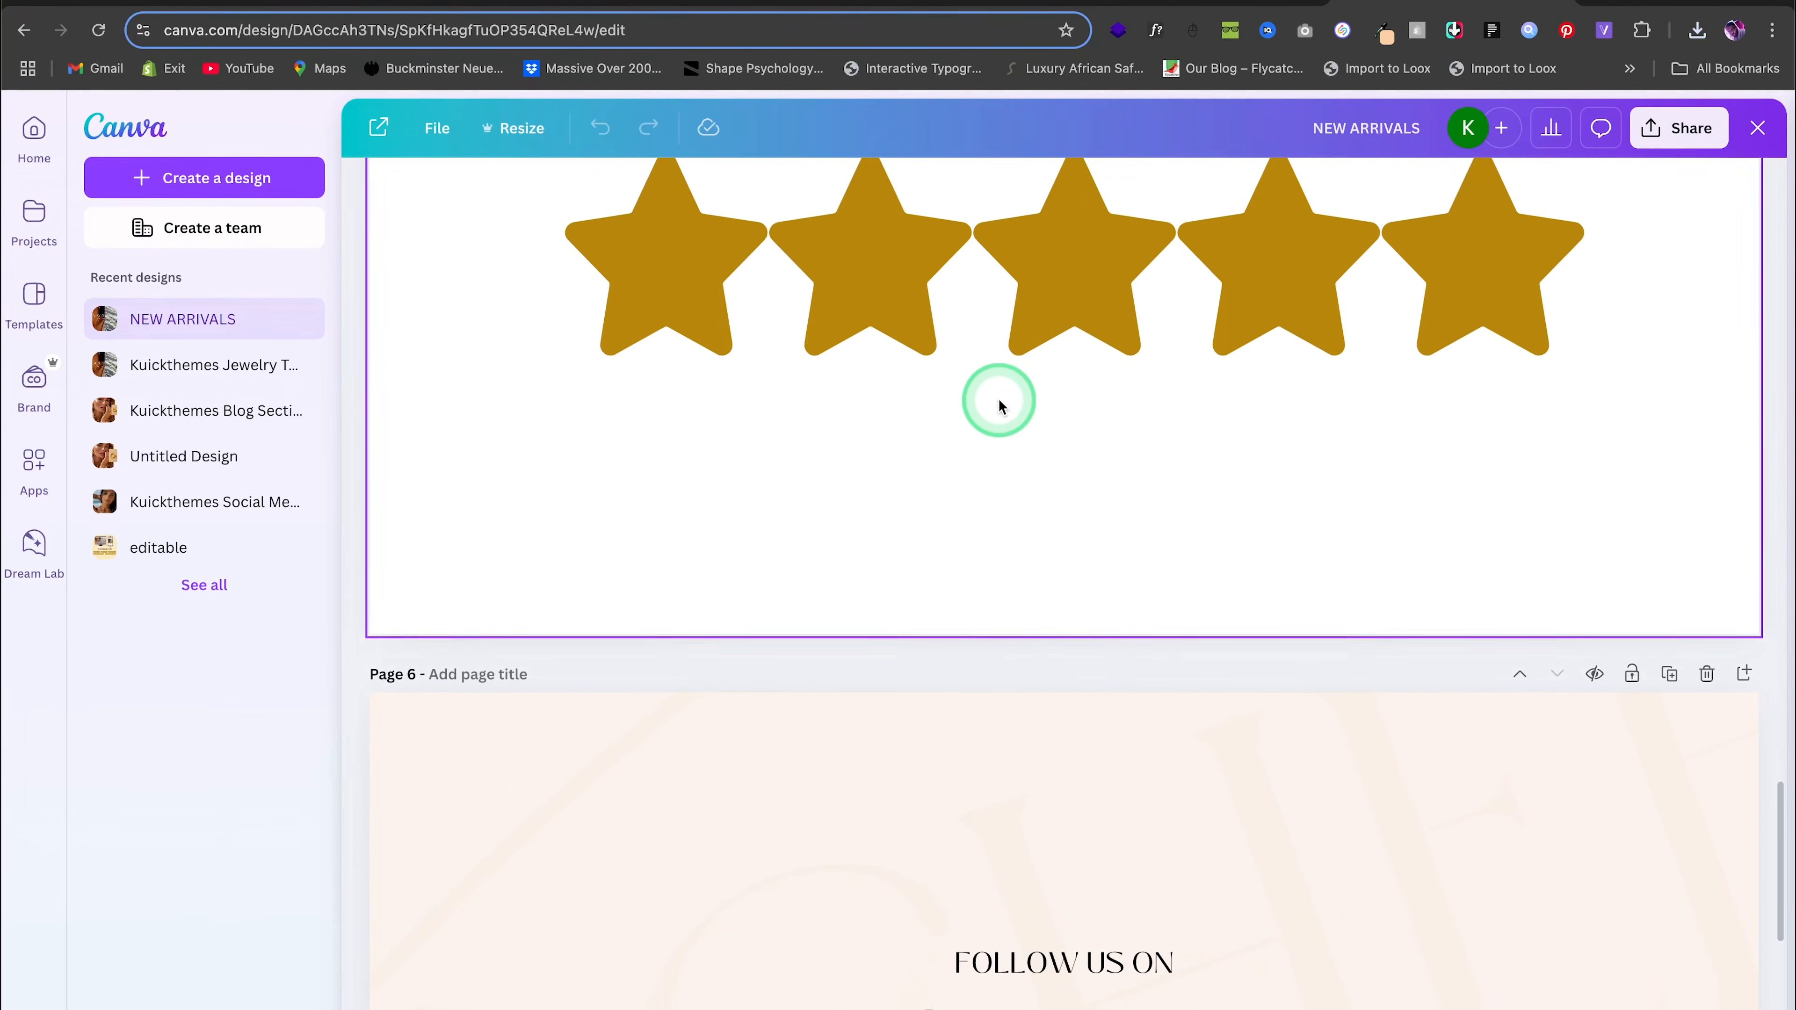
scroll(991, 408, down, 1)
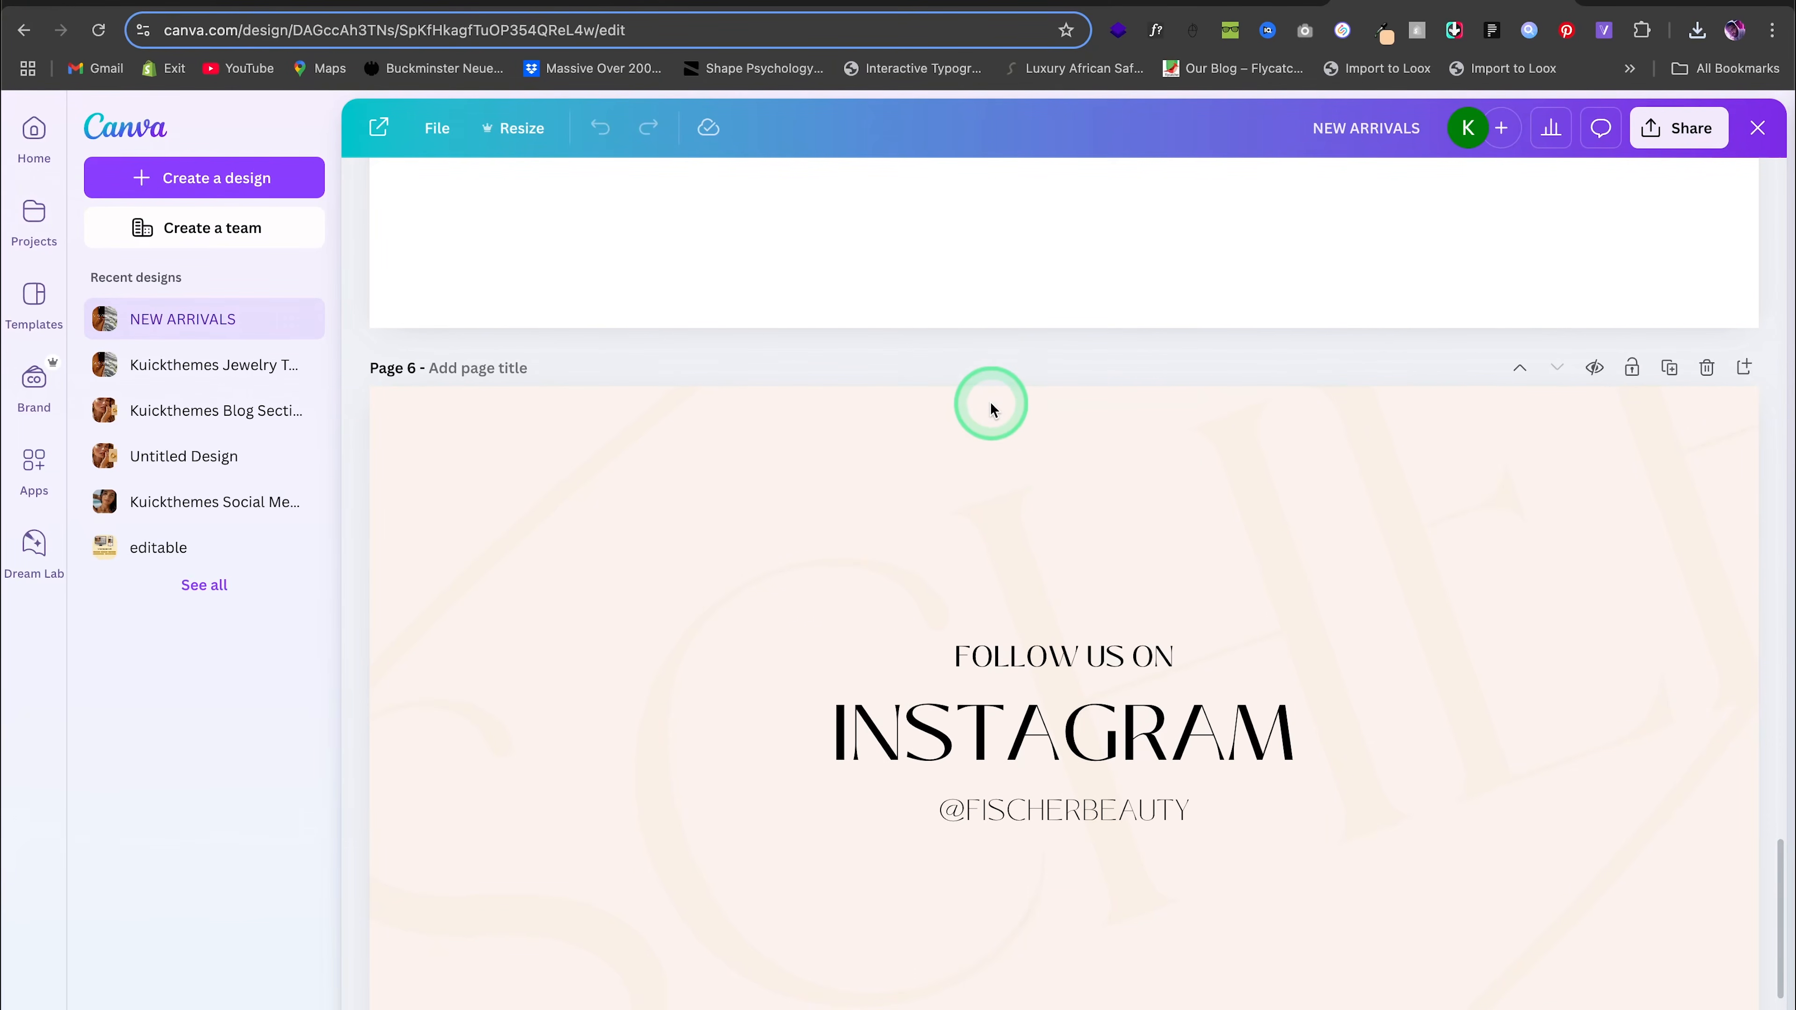
scroll(990, 408, down, 1)
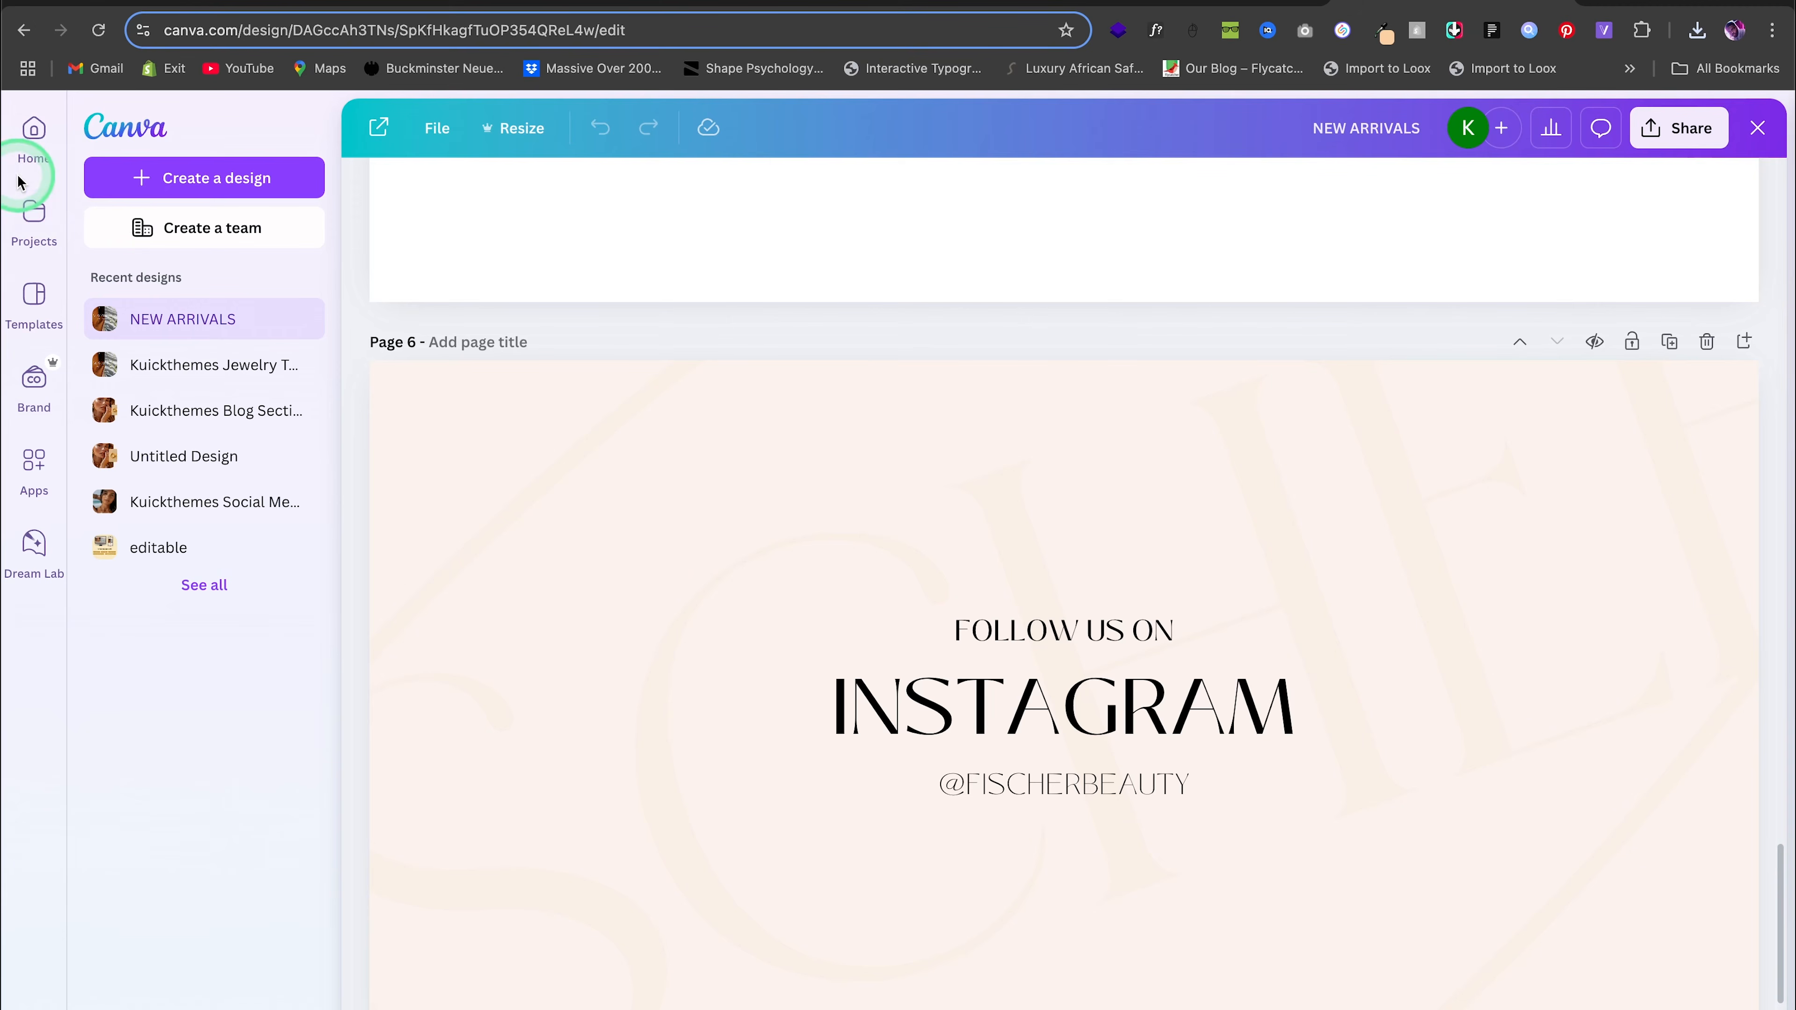
Upload the six bordered photos, 1.png to 6.png, from the SM IMG folder
click(37, 128)
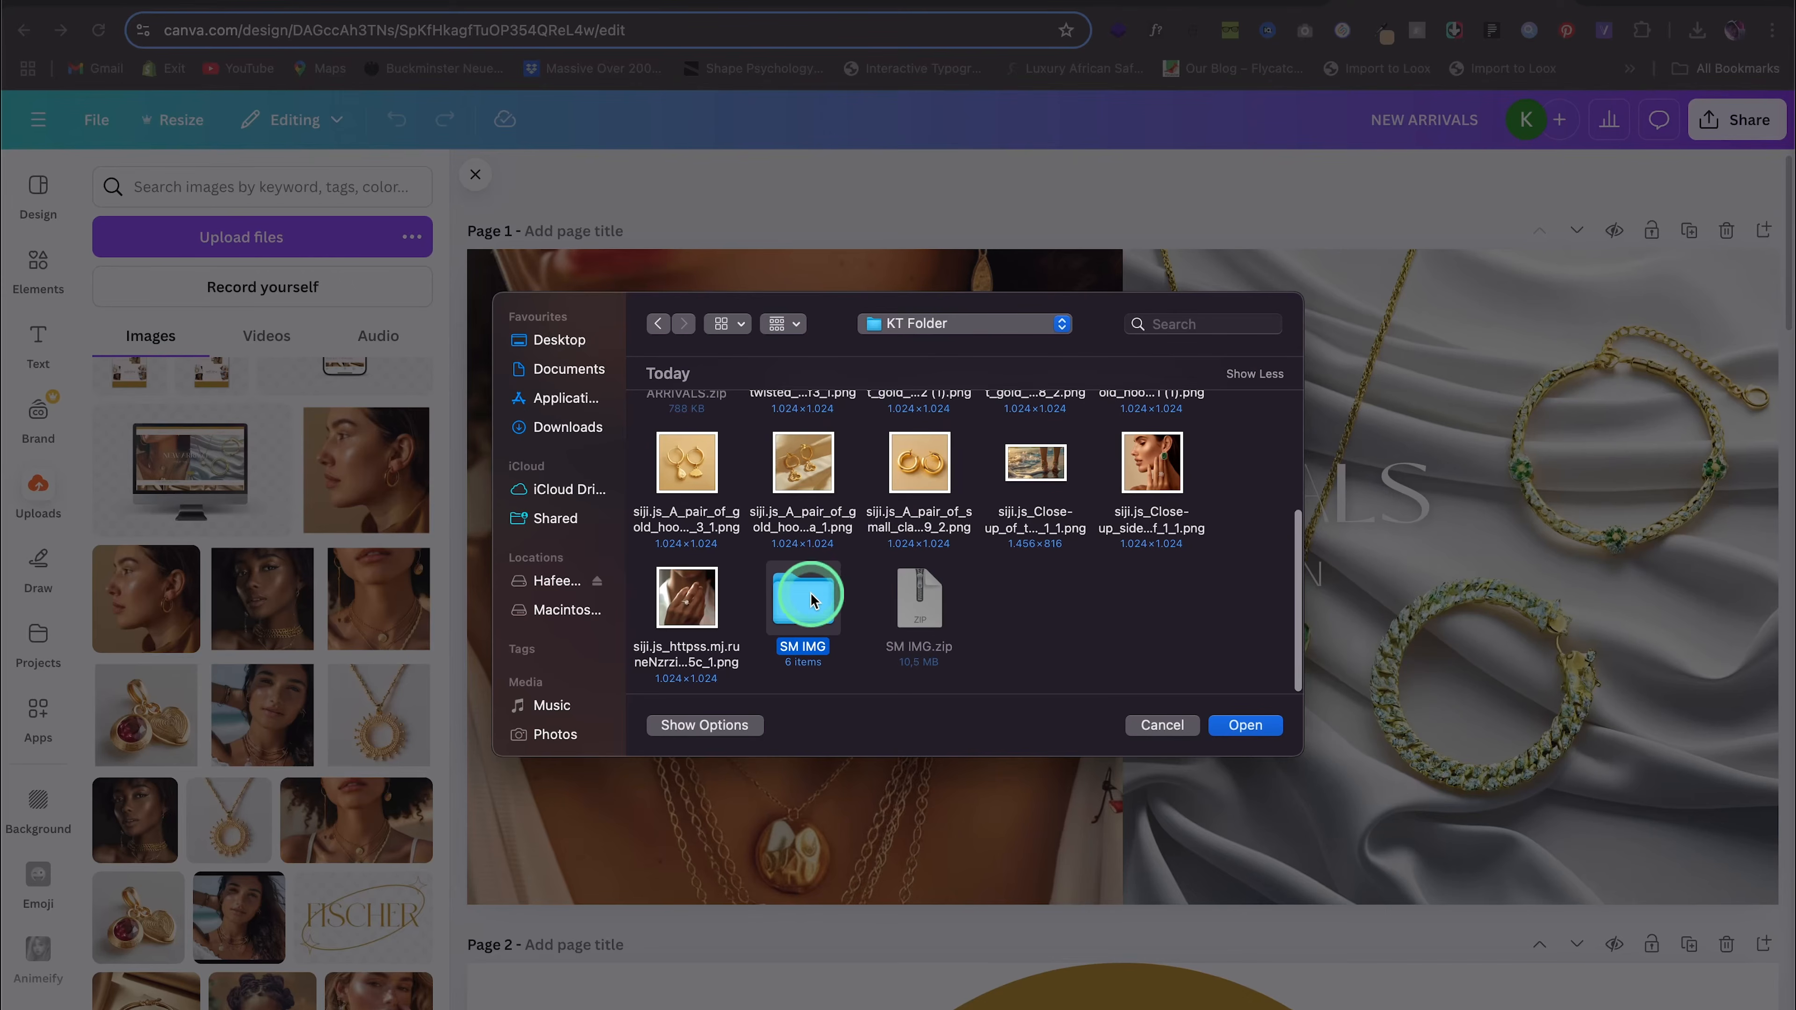
drag(863, 626, 654, 481)
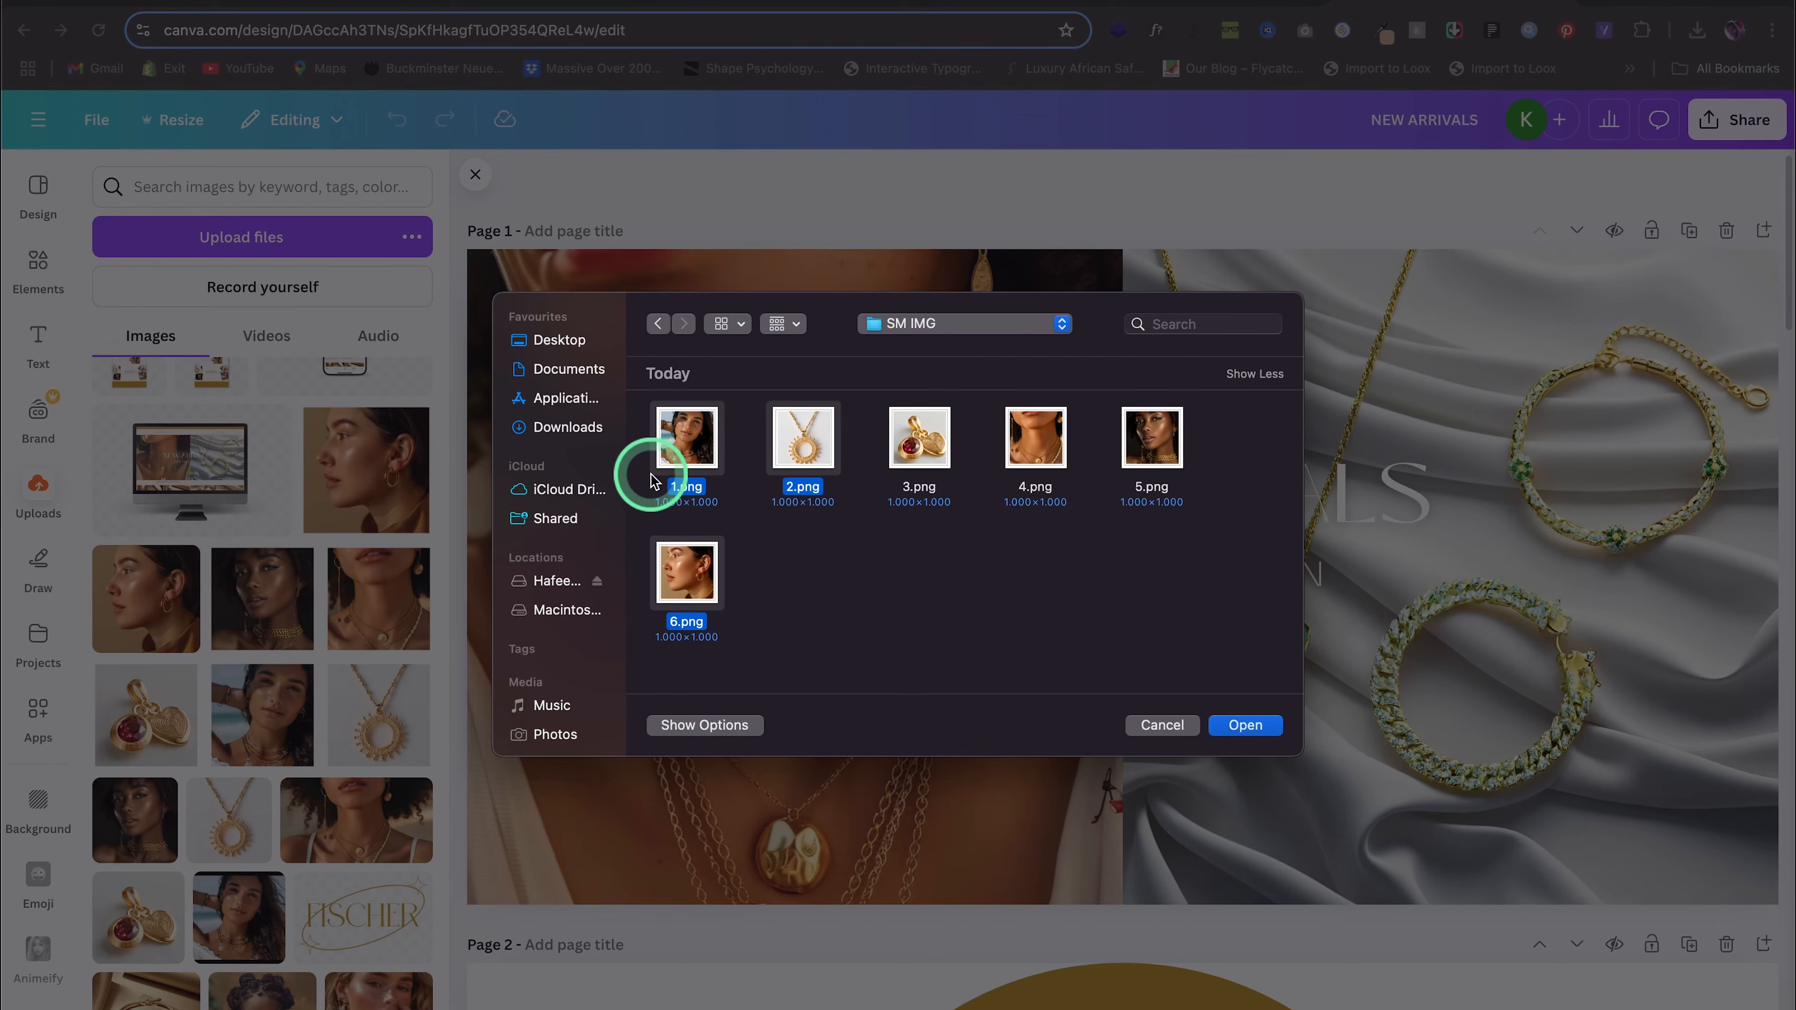
click(1245, 723)
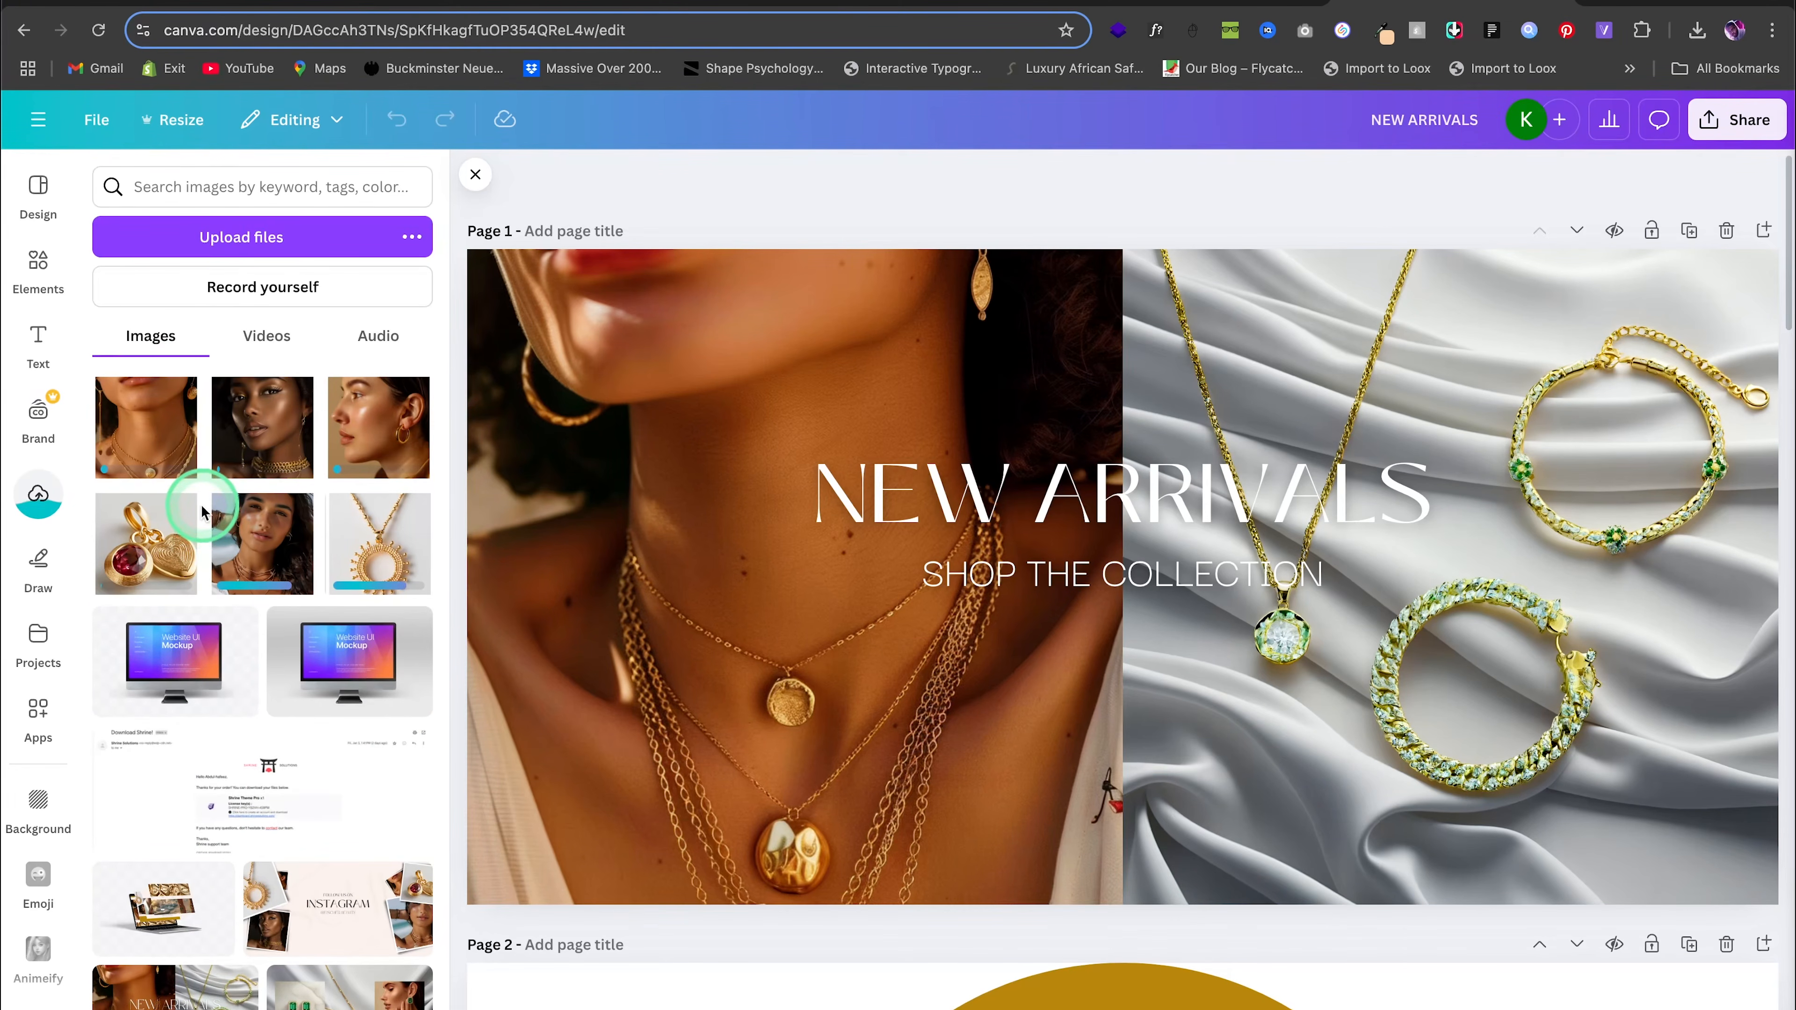
Add the recently used landscape frame to the Instagram banner on page 6, rotate it counter-clockwise and move it to the banner's upper-left corner
scroll(1083, 534, down, 20)
scroll(1083, 541, down, 15)
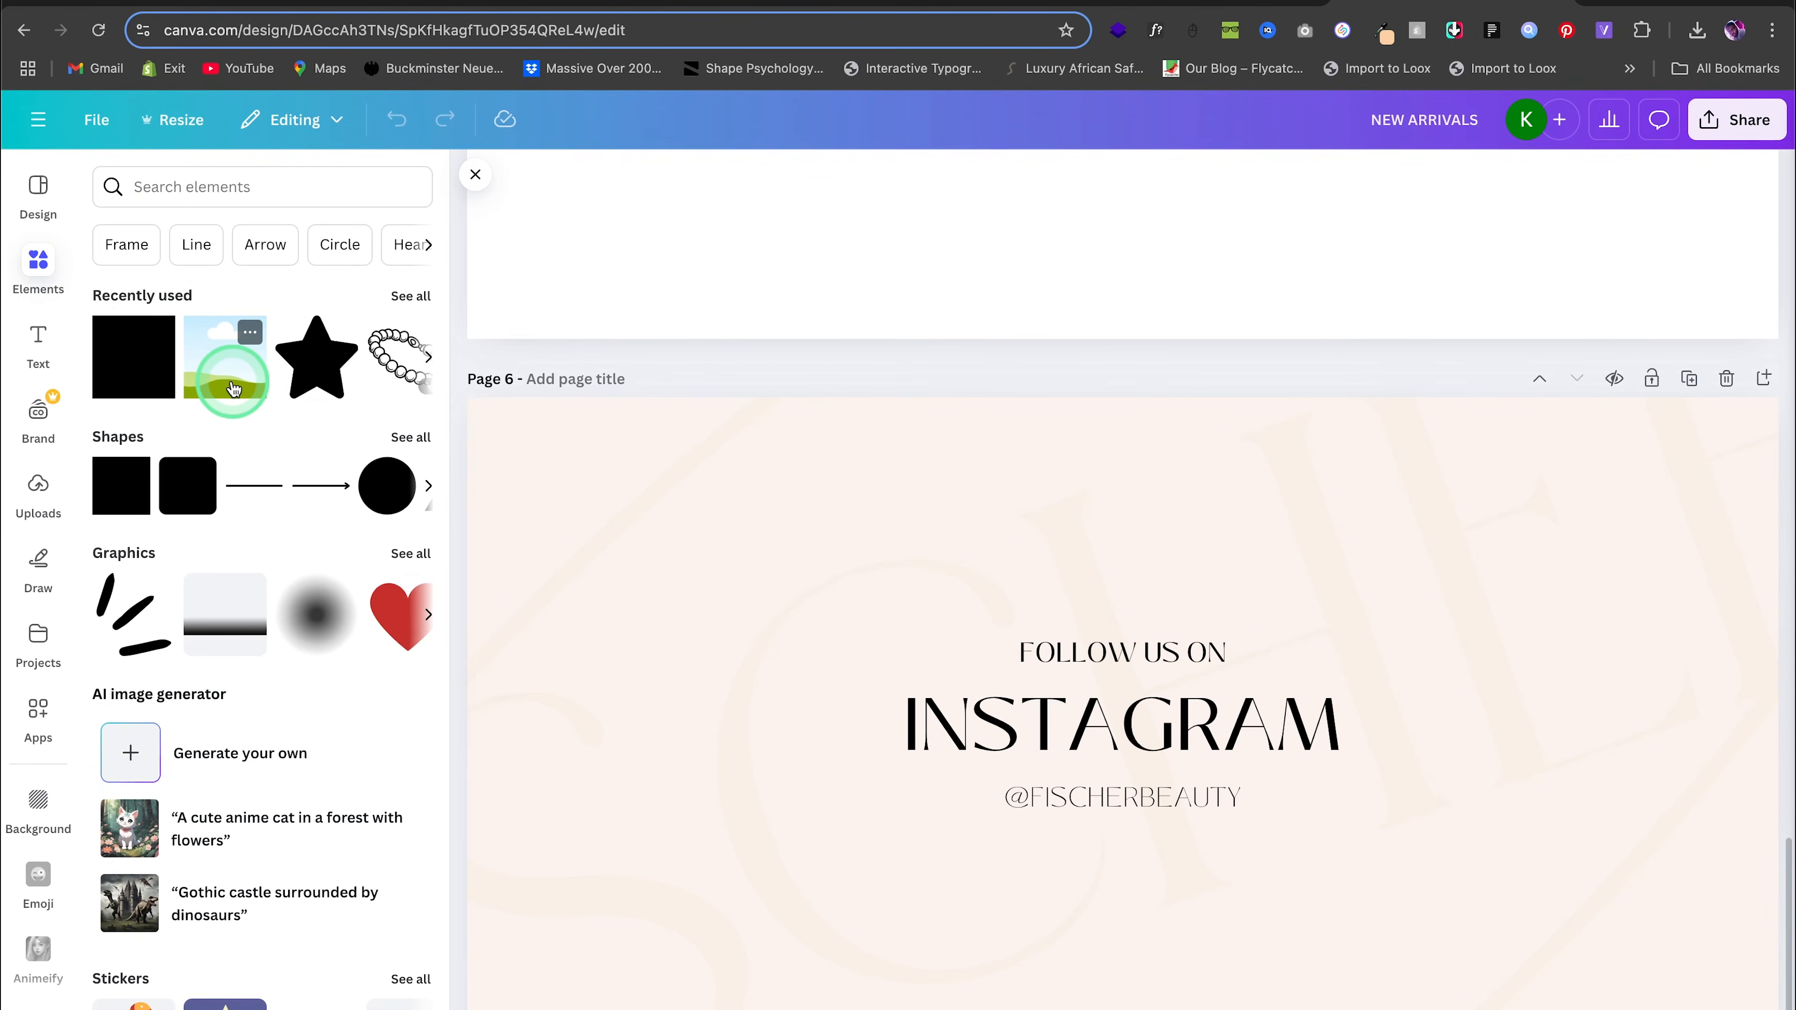
click(233, 388)
drag(1119, 601, 739, 425)
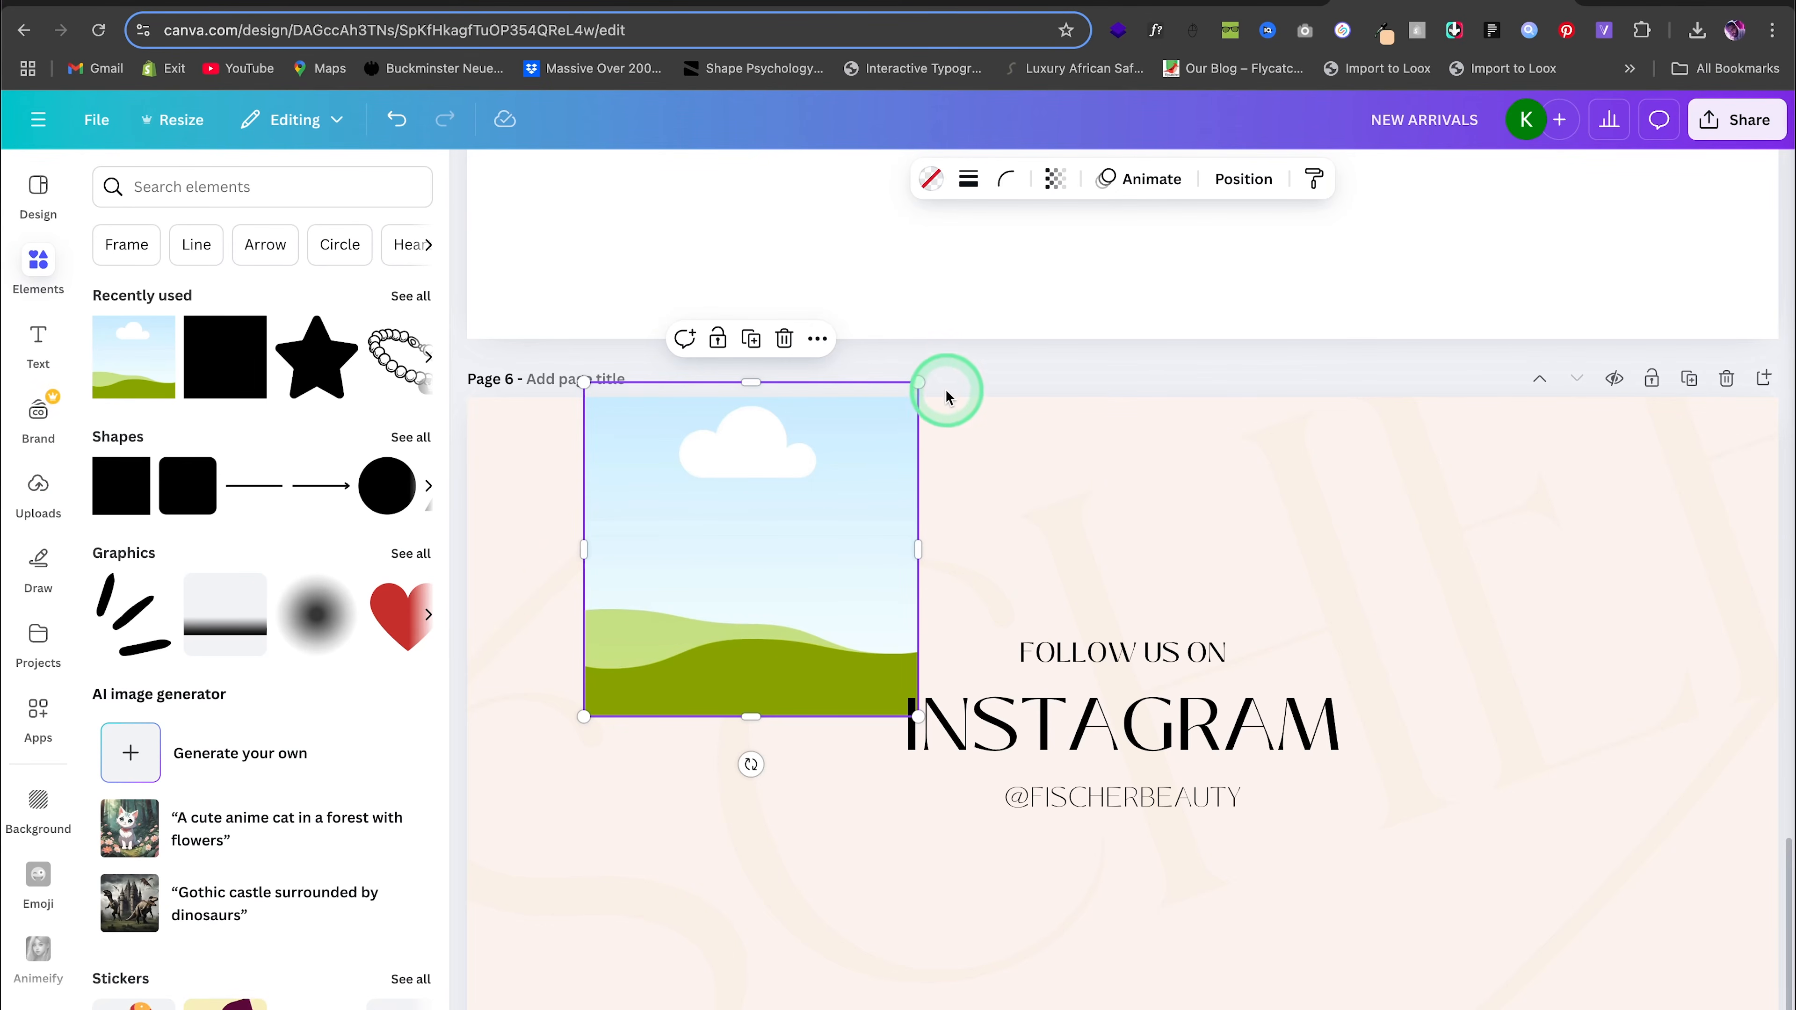
drag(750, 764, 846, 694)
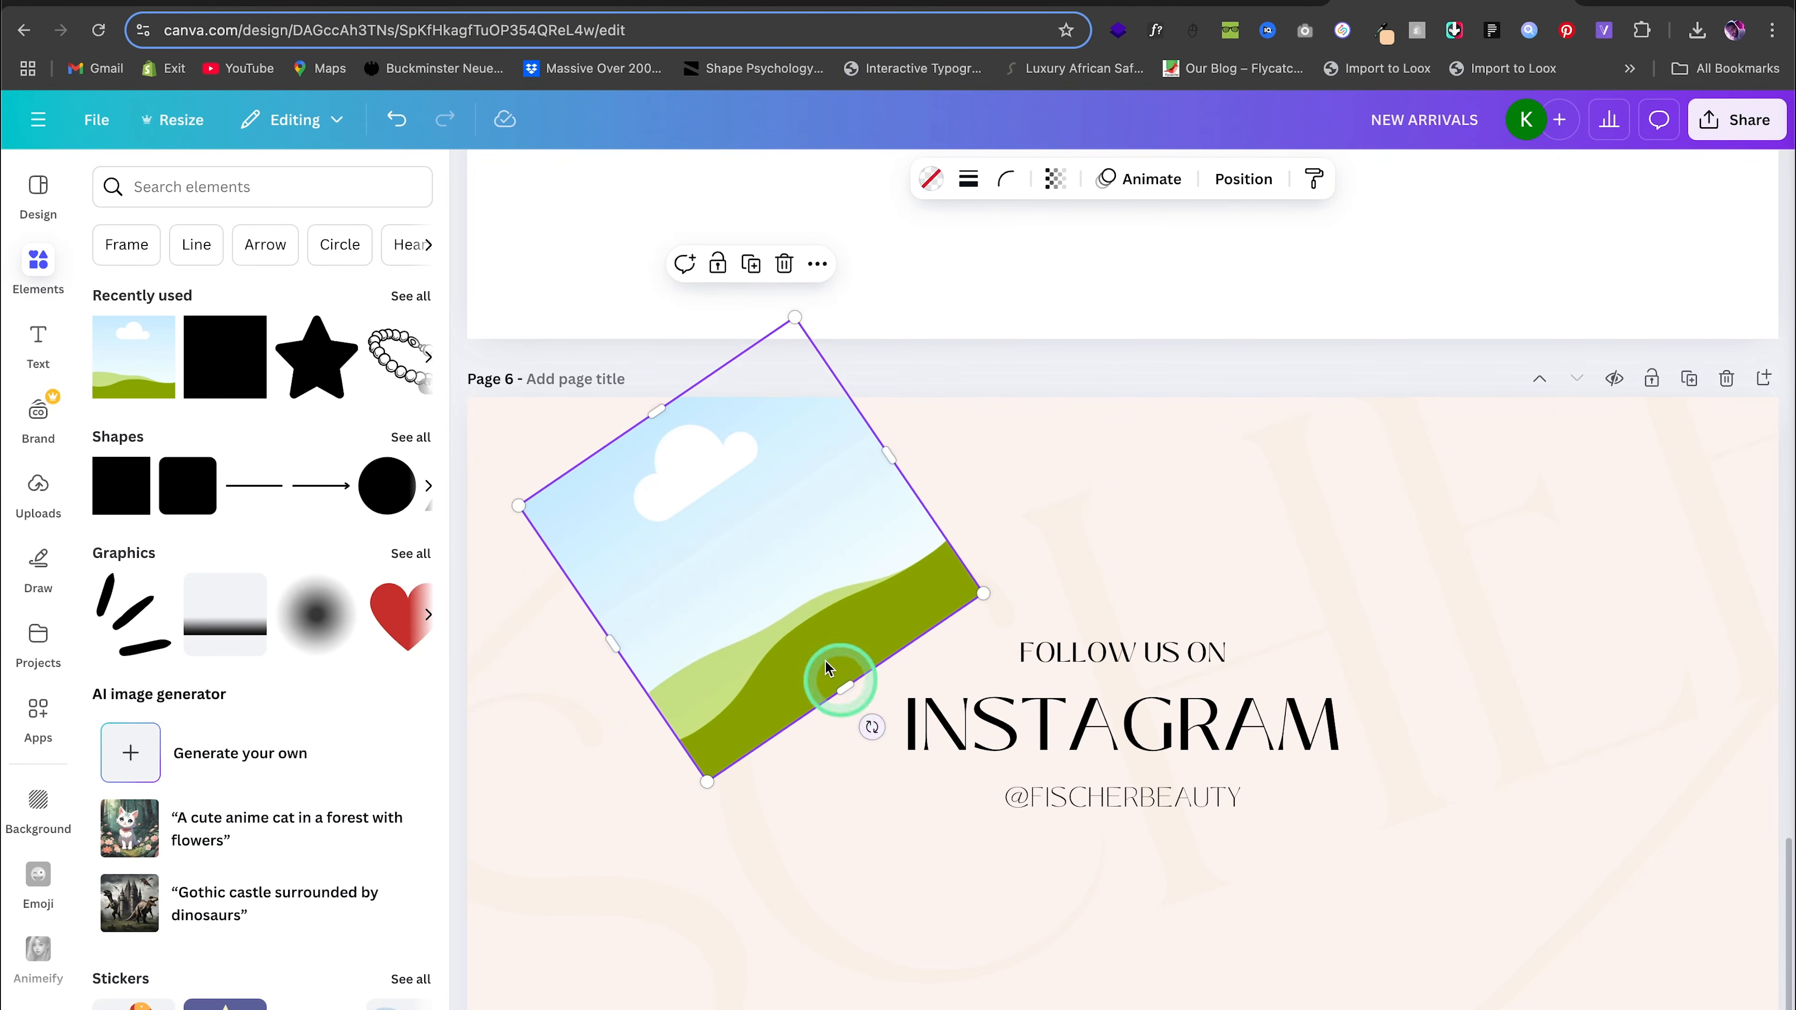
drag(833, 553, 695, 520)
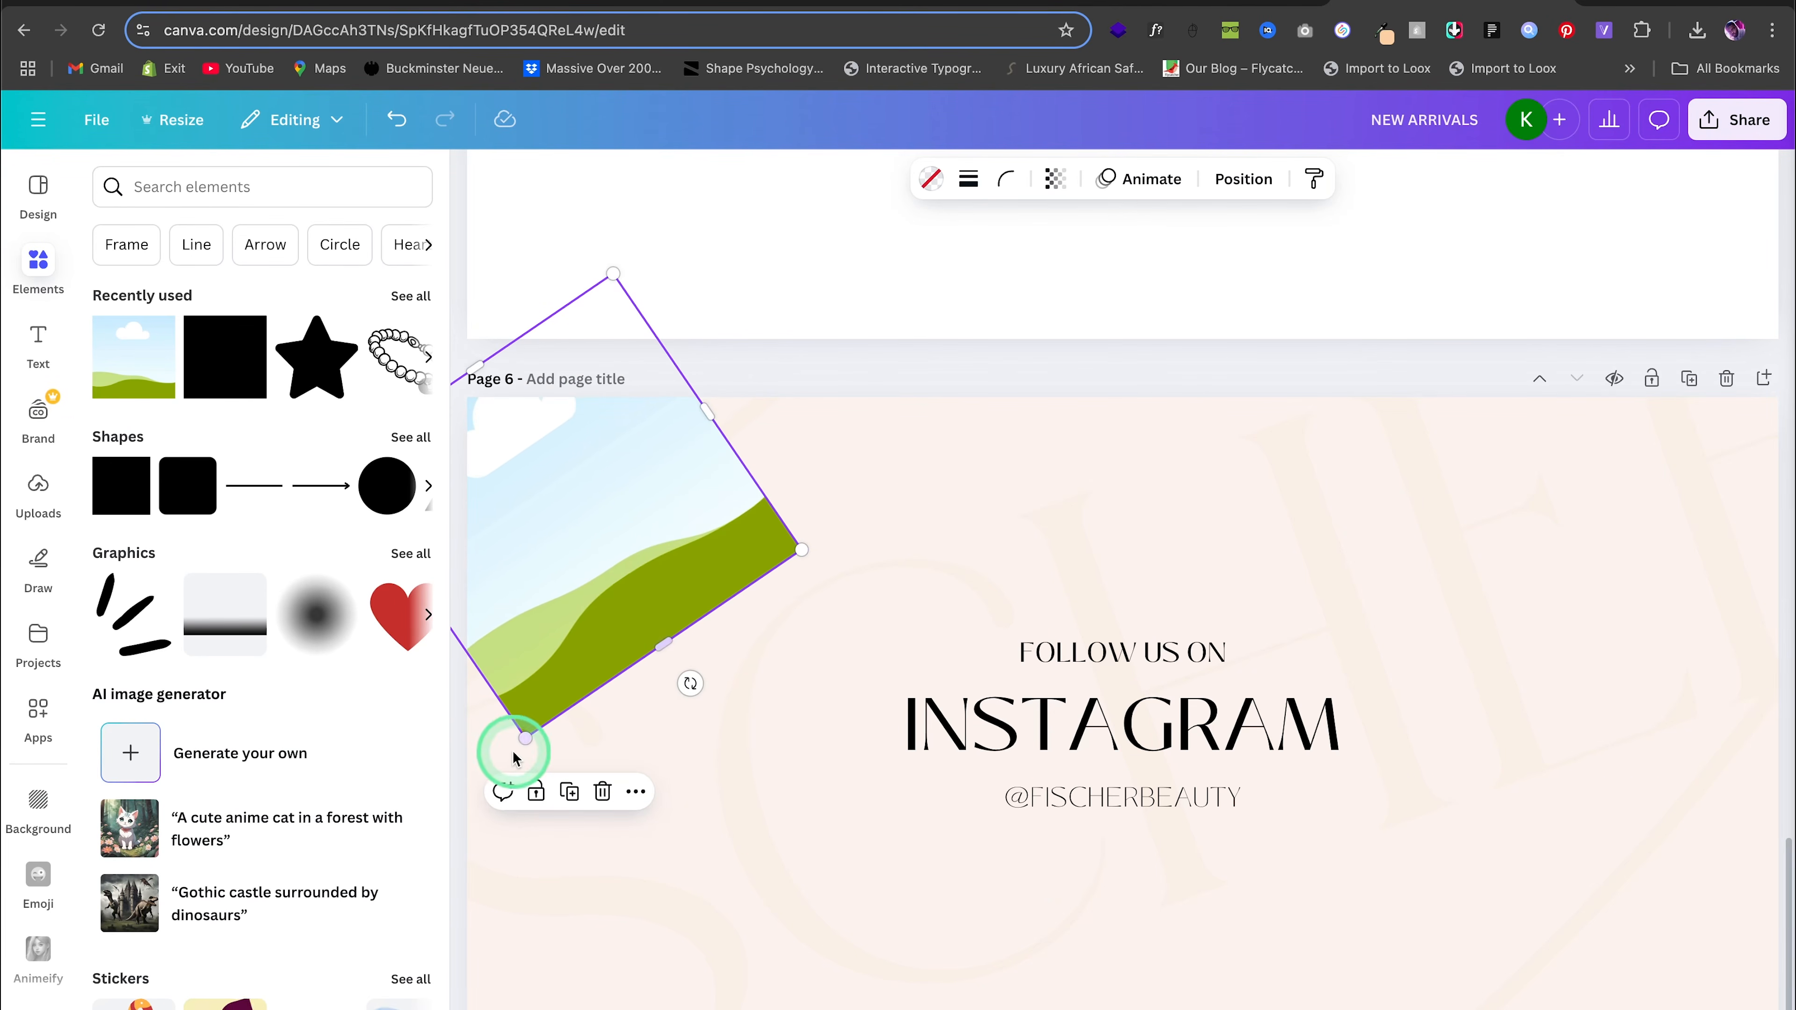
Enlarge the tilted frame and shift it so that it runs off the banner's left edge
drag(526, 737, 485, 862)
mouse_move(565, 673)
mouse_down()
mouse_move(557, 709)
mouse_move(536, 687)
mouse_up()
scroll(669, 754, down, 1)
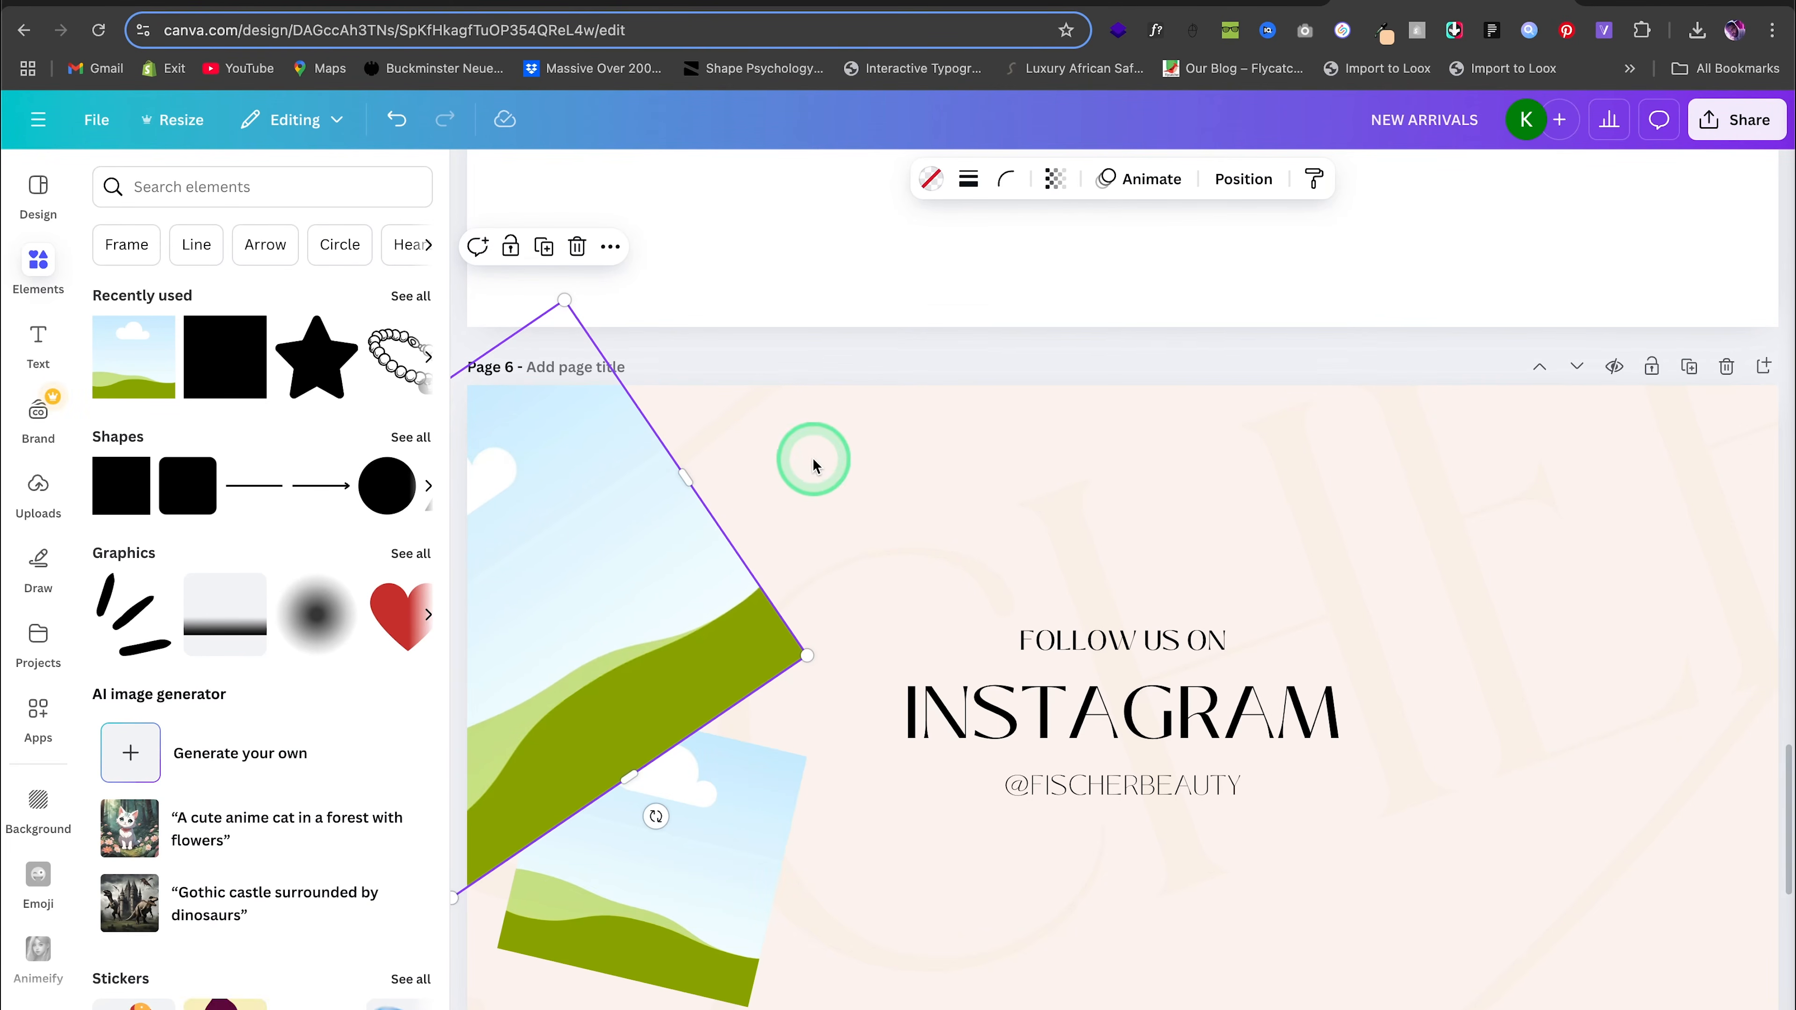
Fill the large tilted frame with the uploaded bordered photo of the gold sunburst pendant necklace
click(851, 448)
click(589, 531)
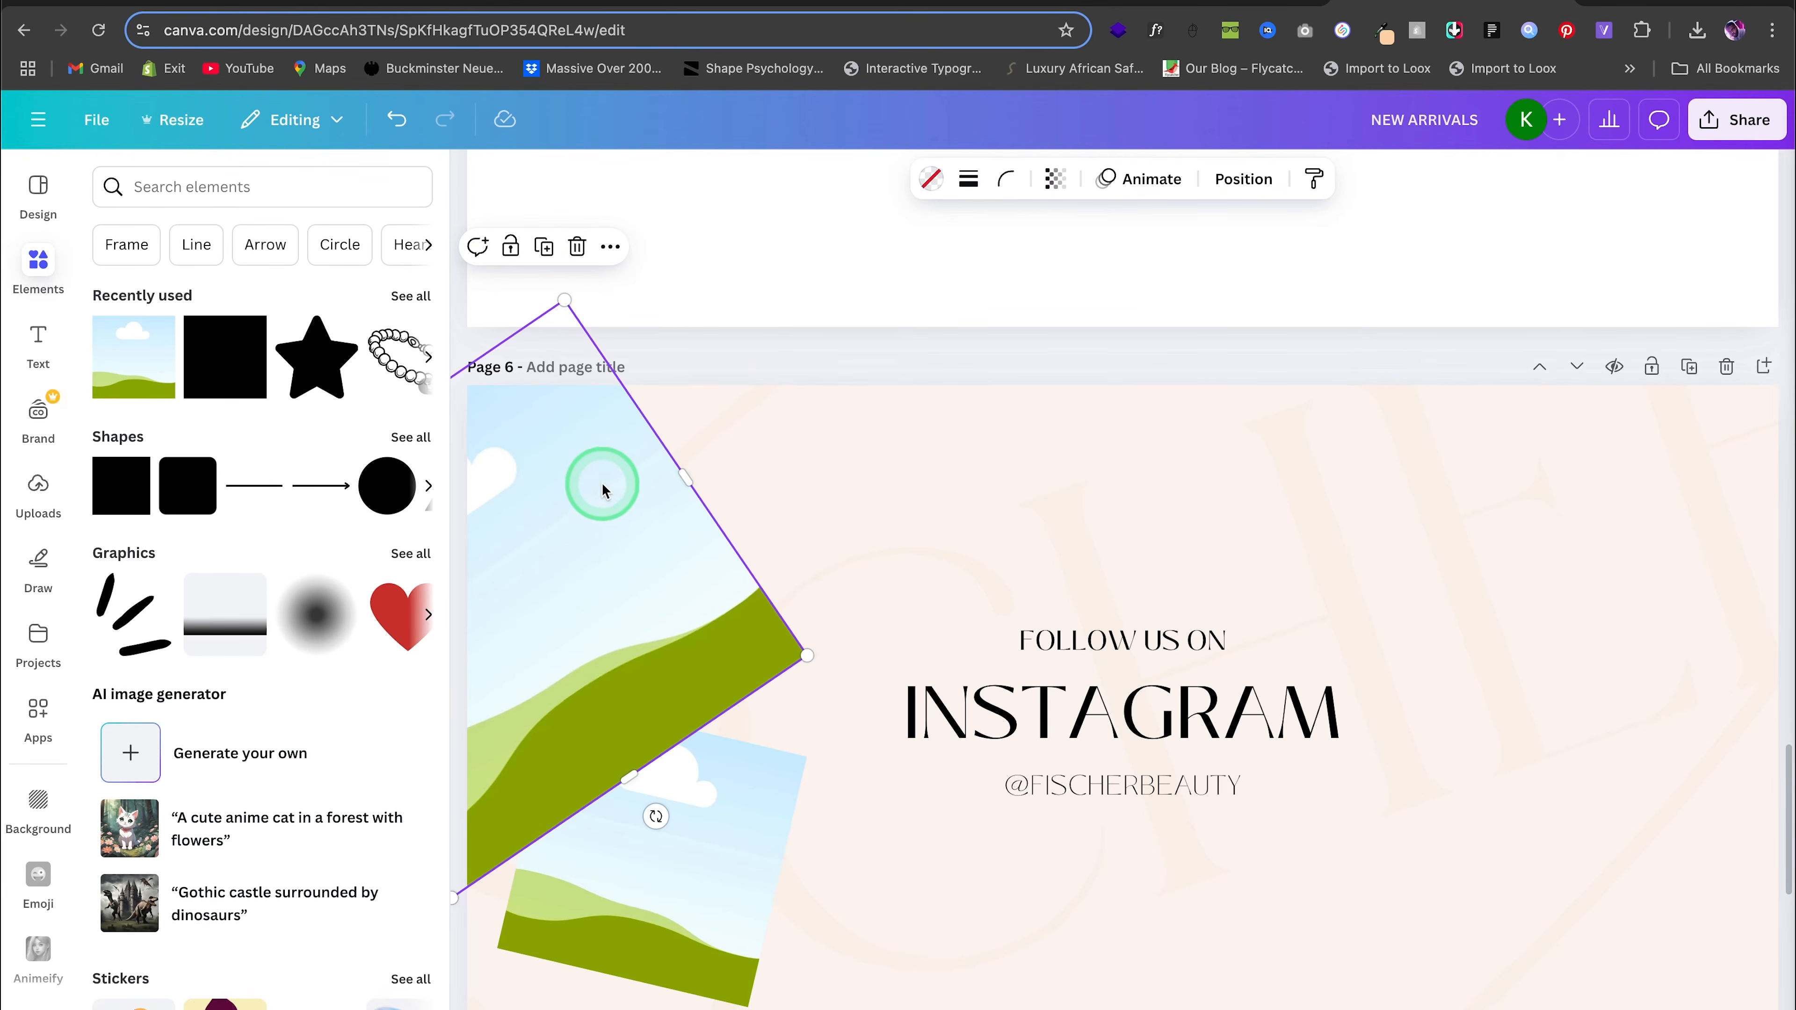
click(36, 294)
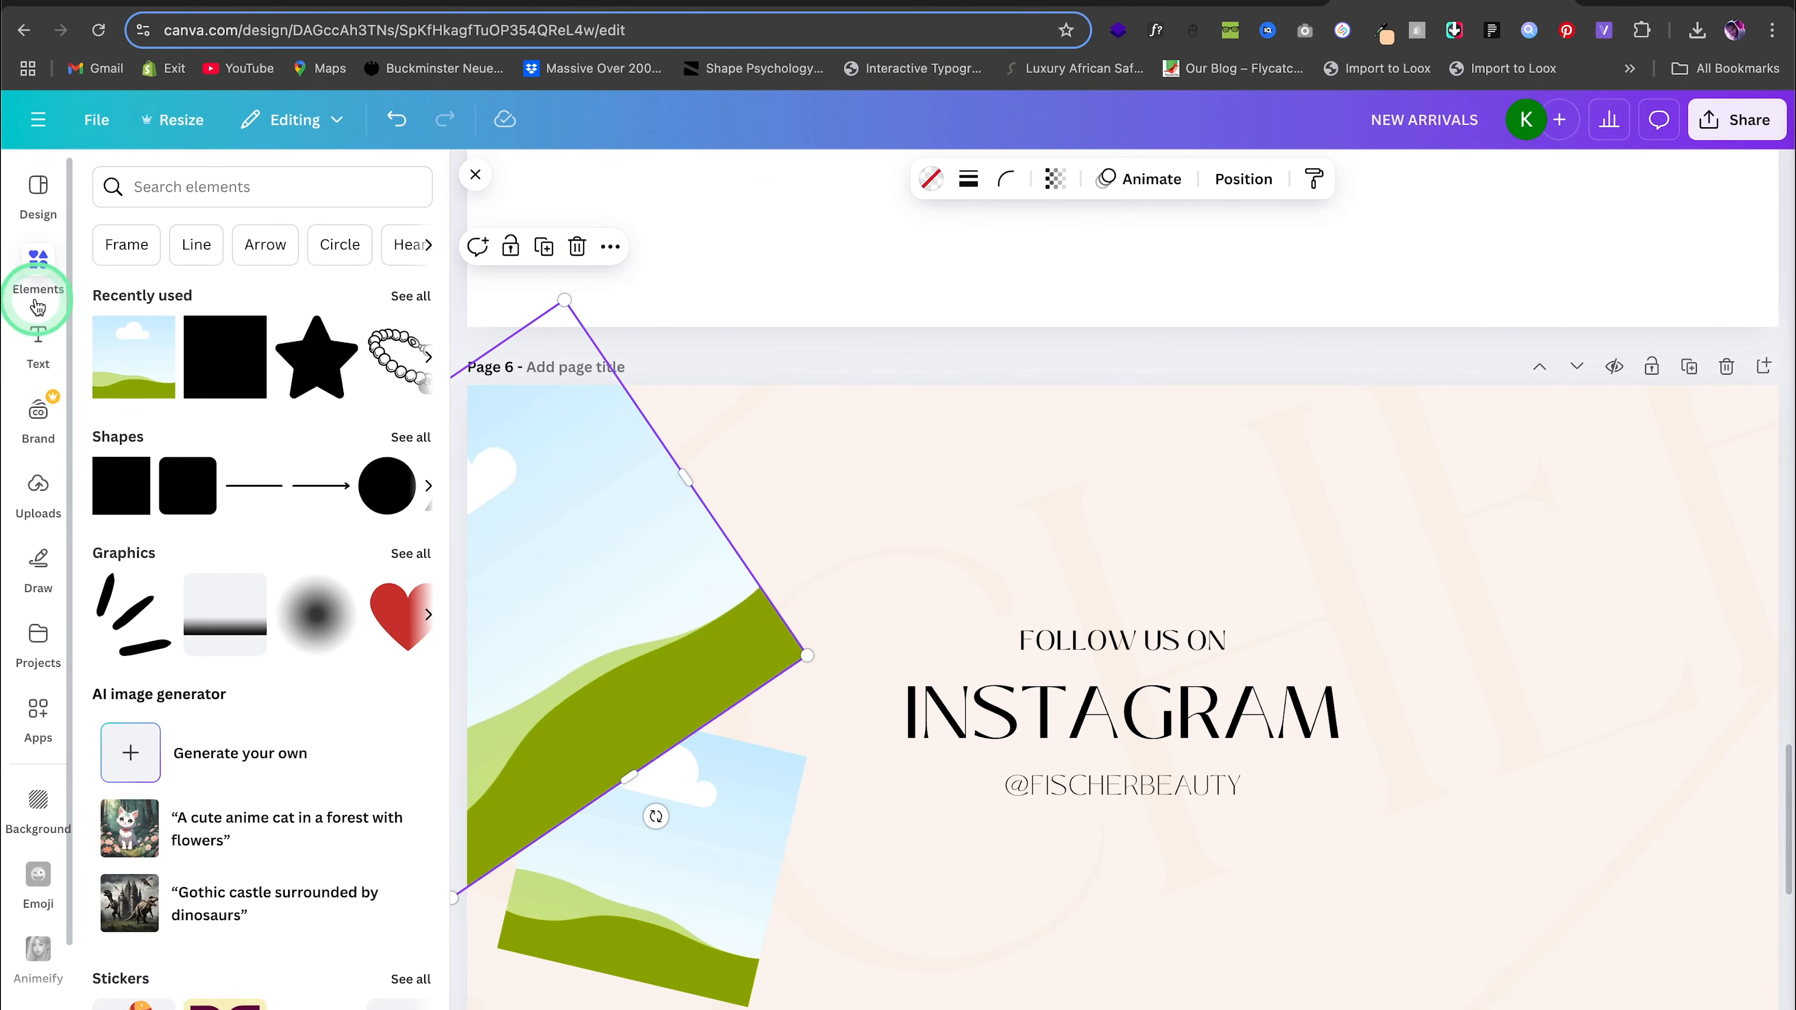
click(39, 493)
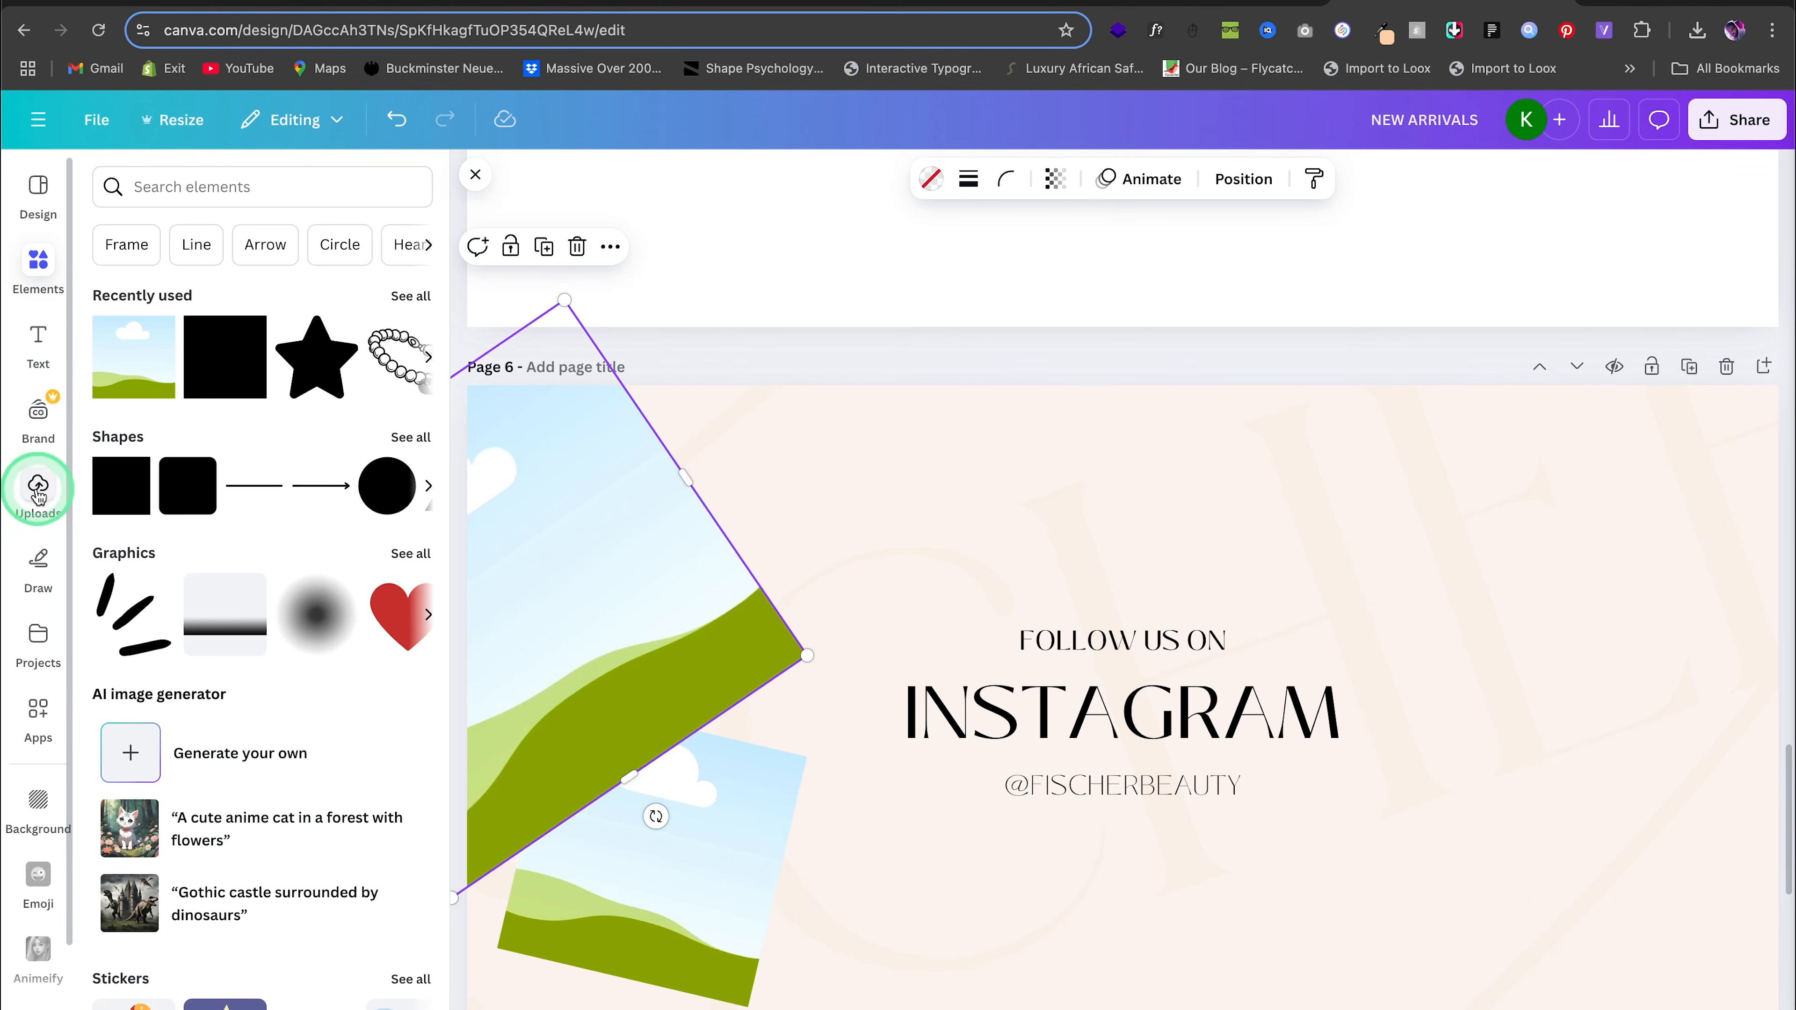
click(128, 450)
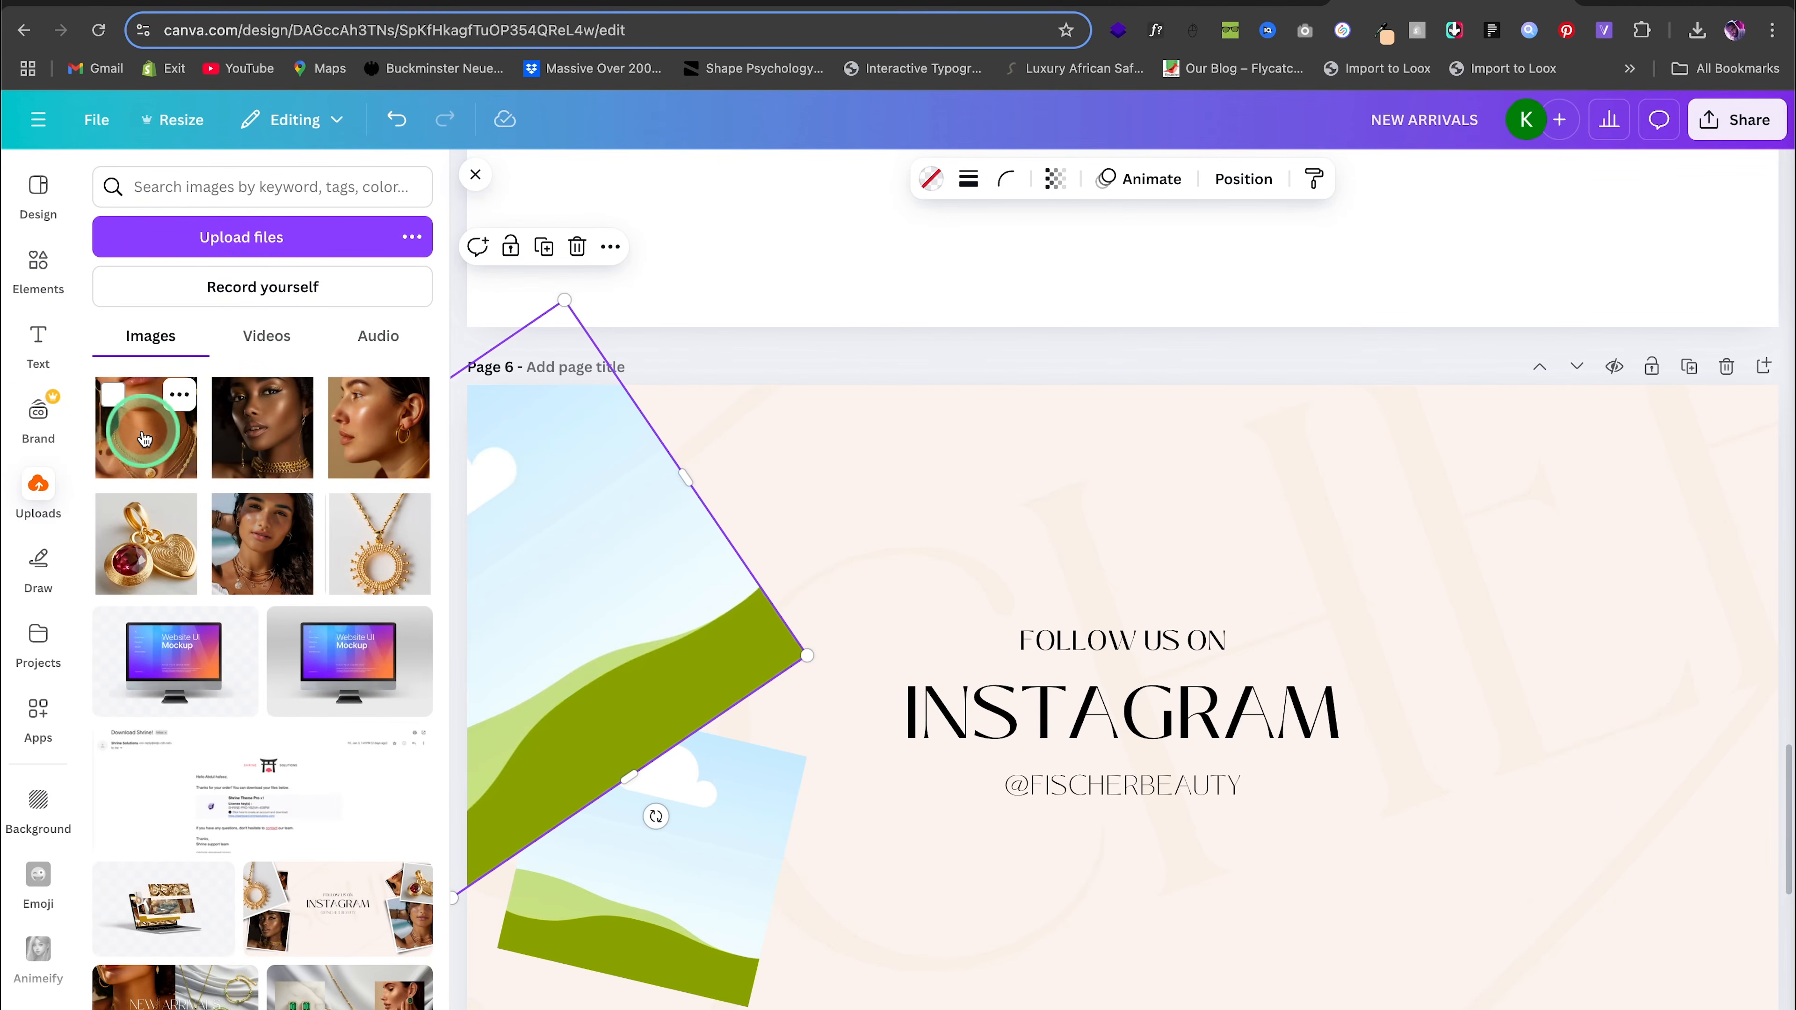
drag(392, 516, 583, 531)
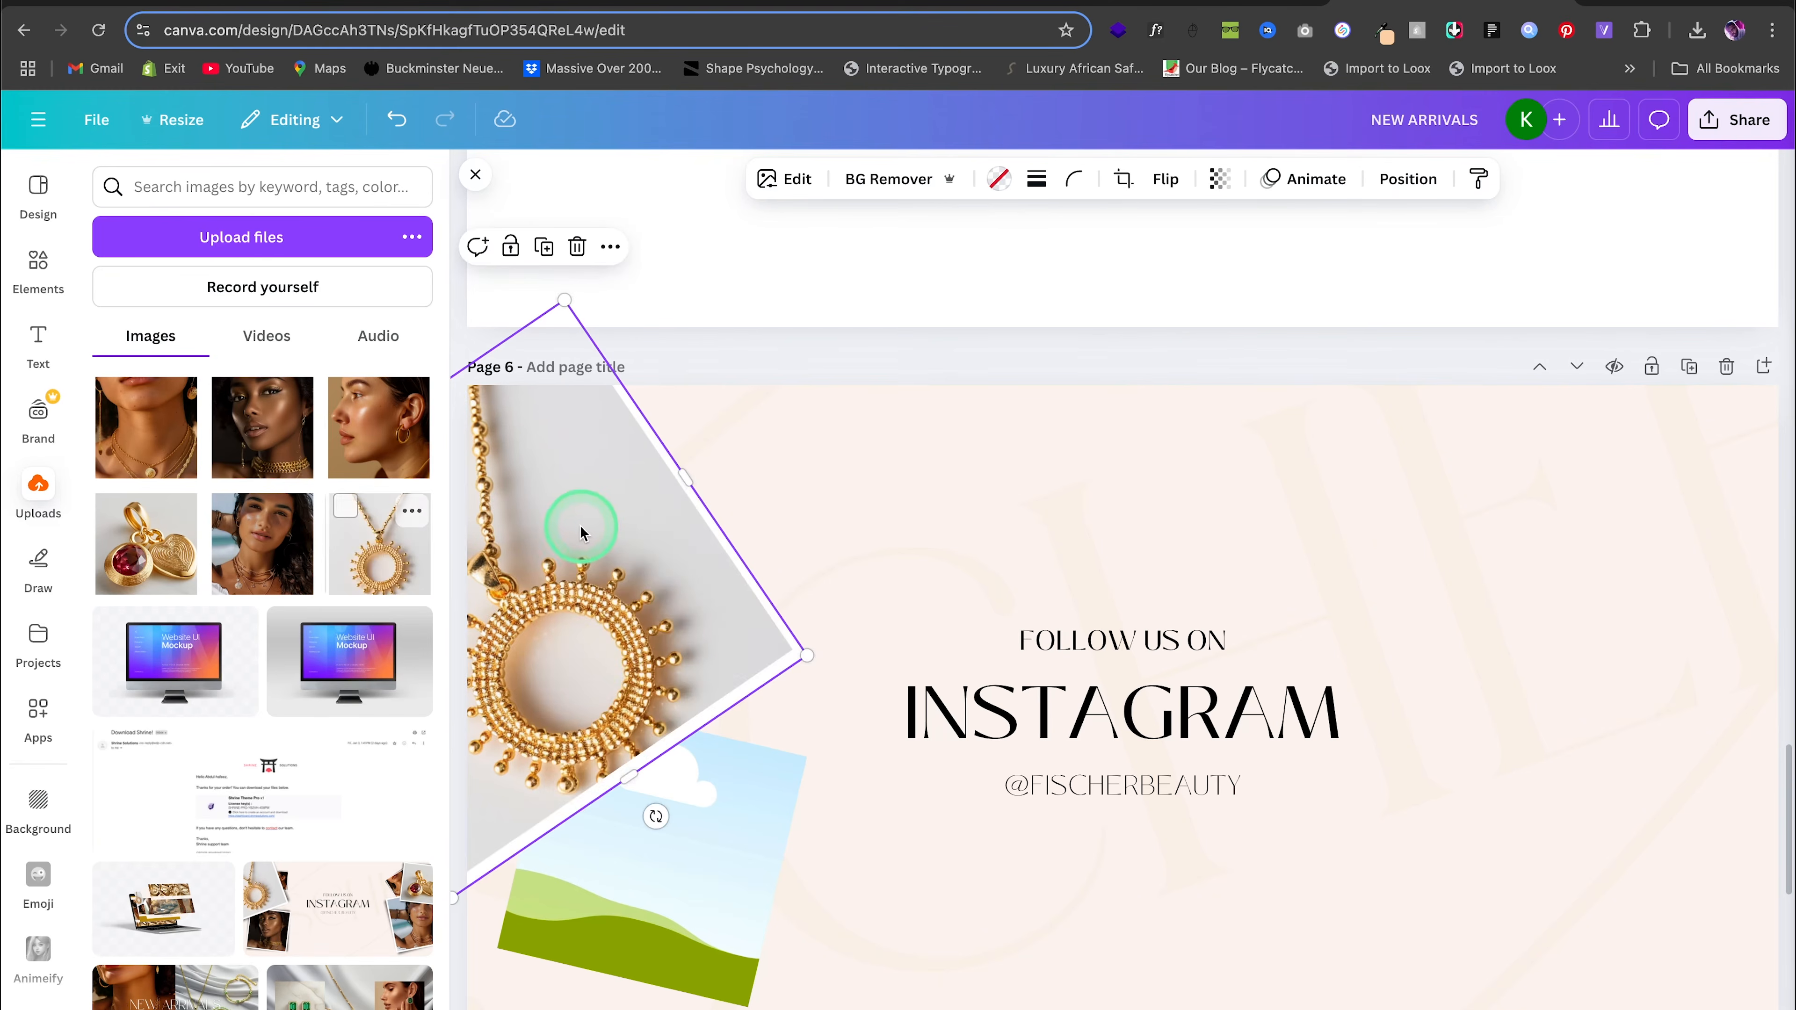
Apply an Angled shadow effect to the necklace photo in the large frame
click(804, 181)
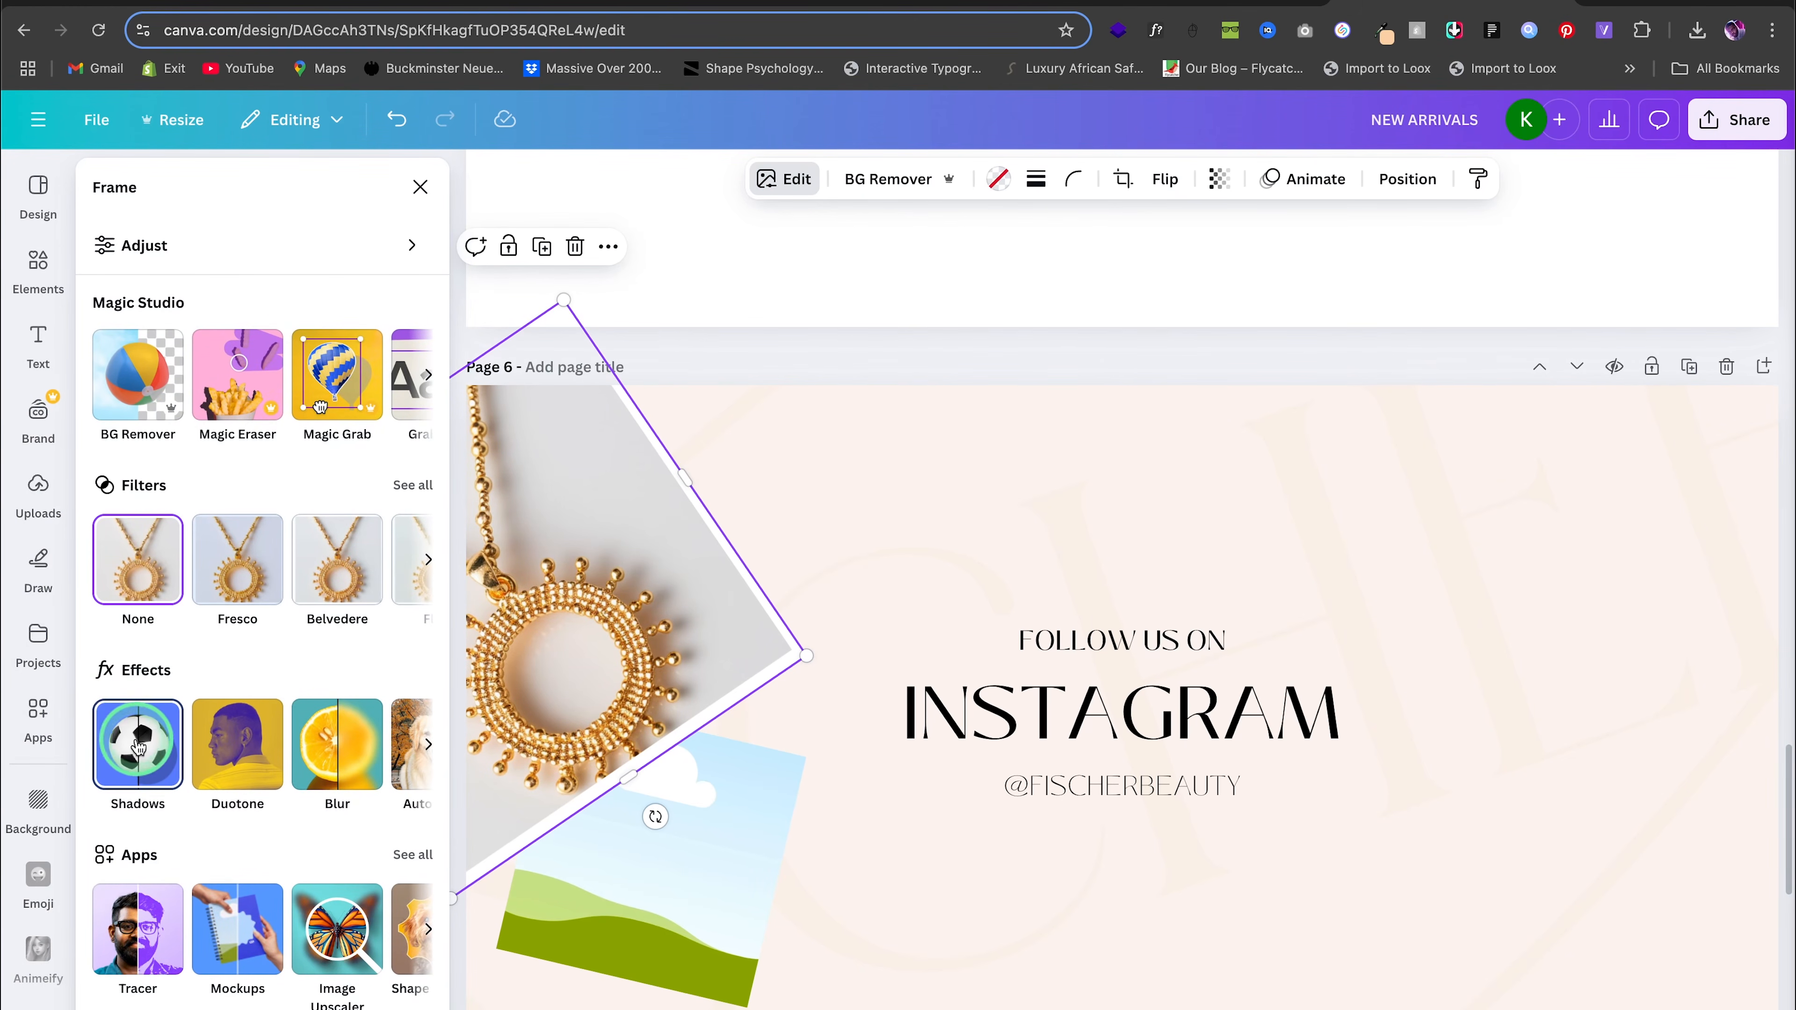
scroll(139, 740, right, 1)
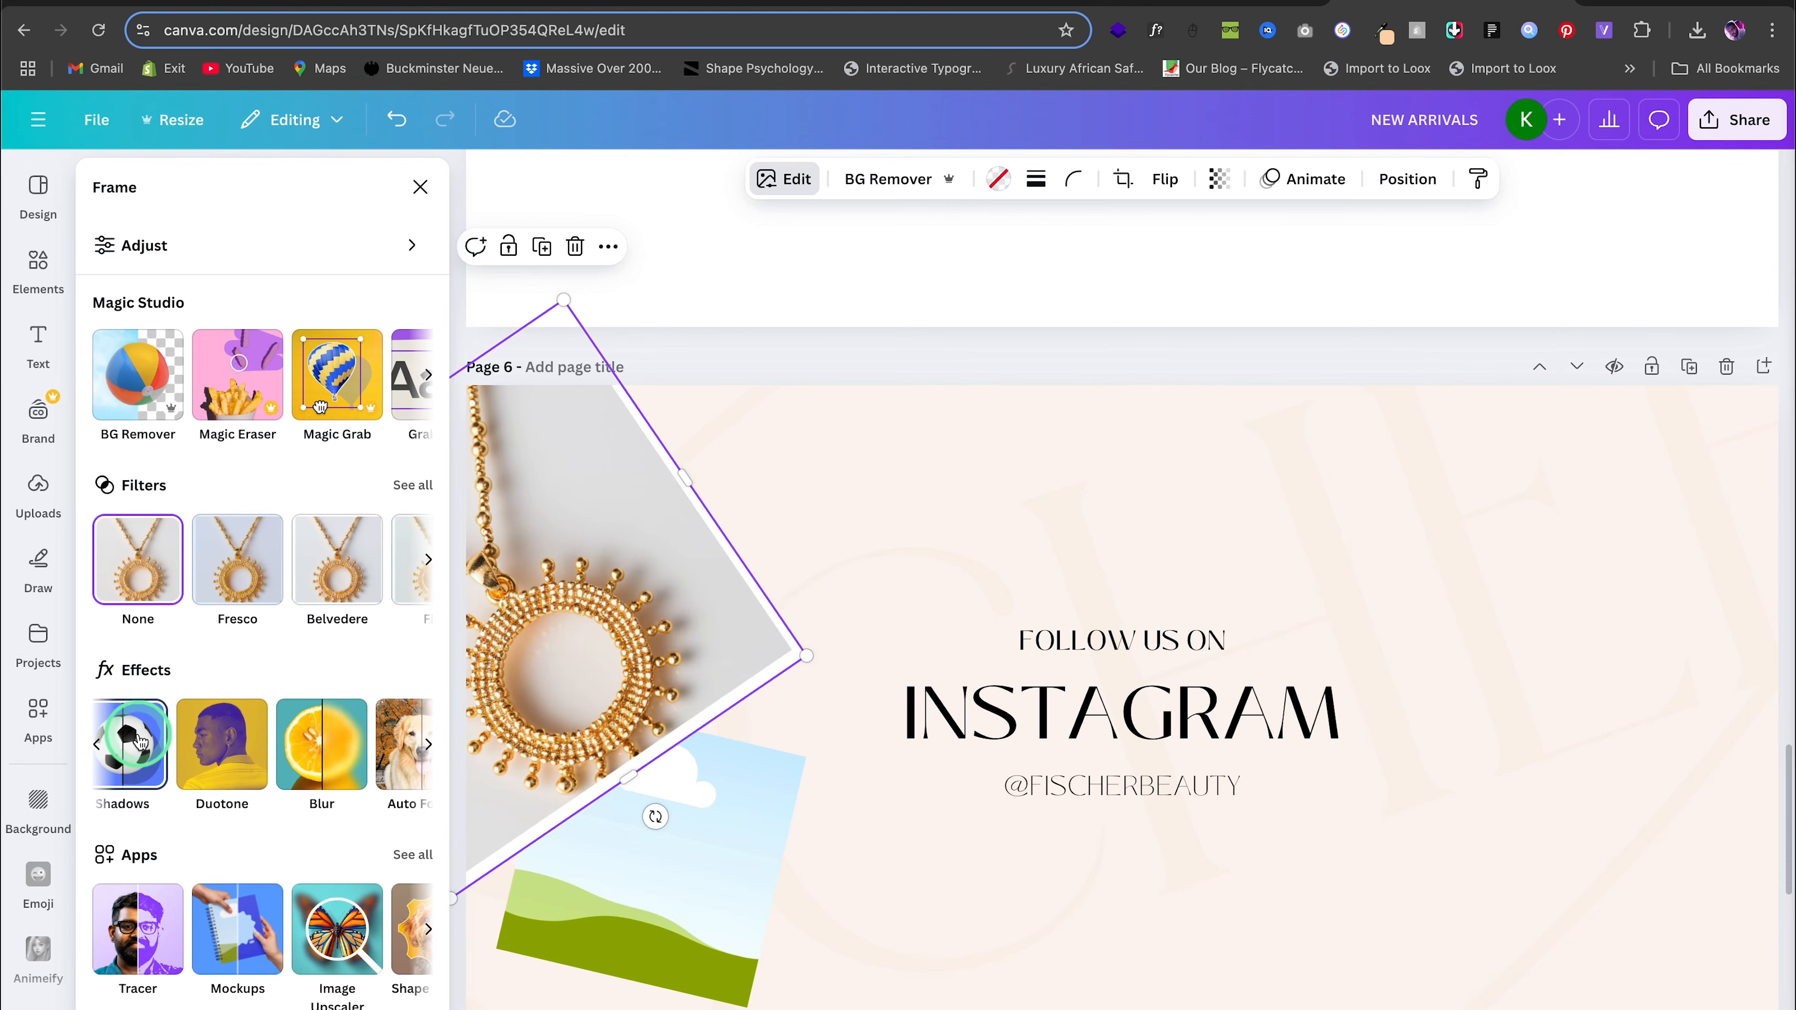
click(140, 740)
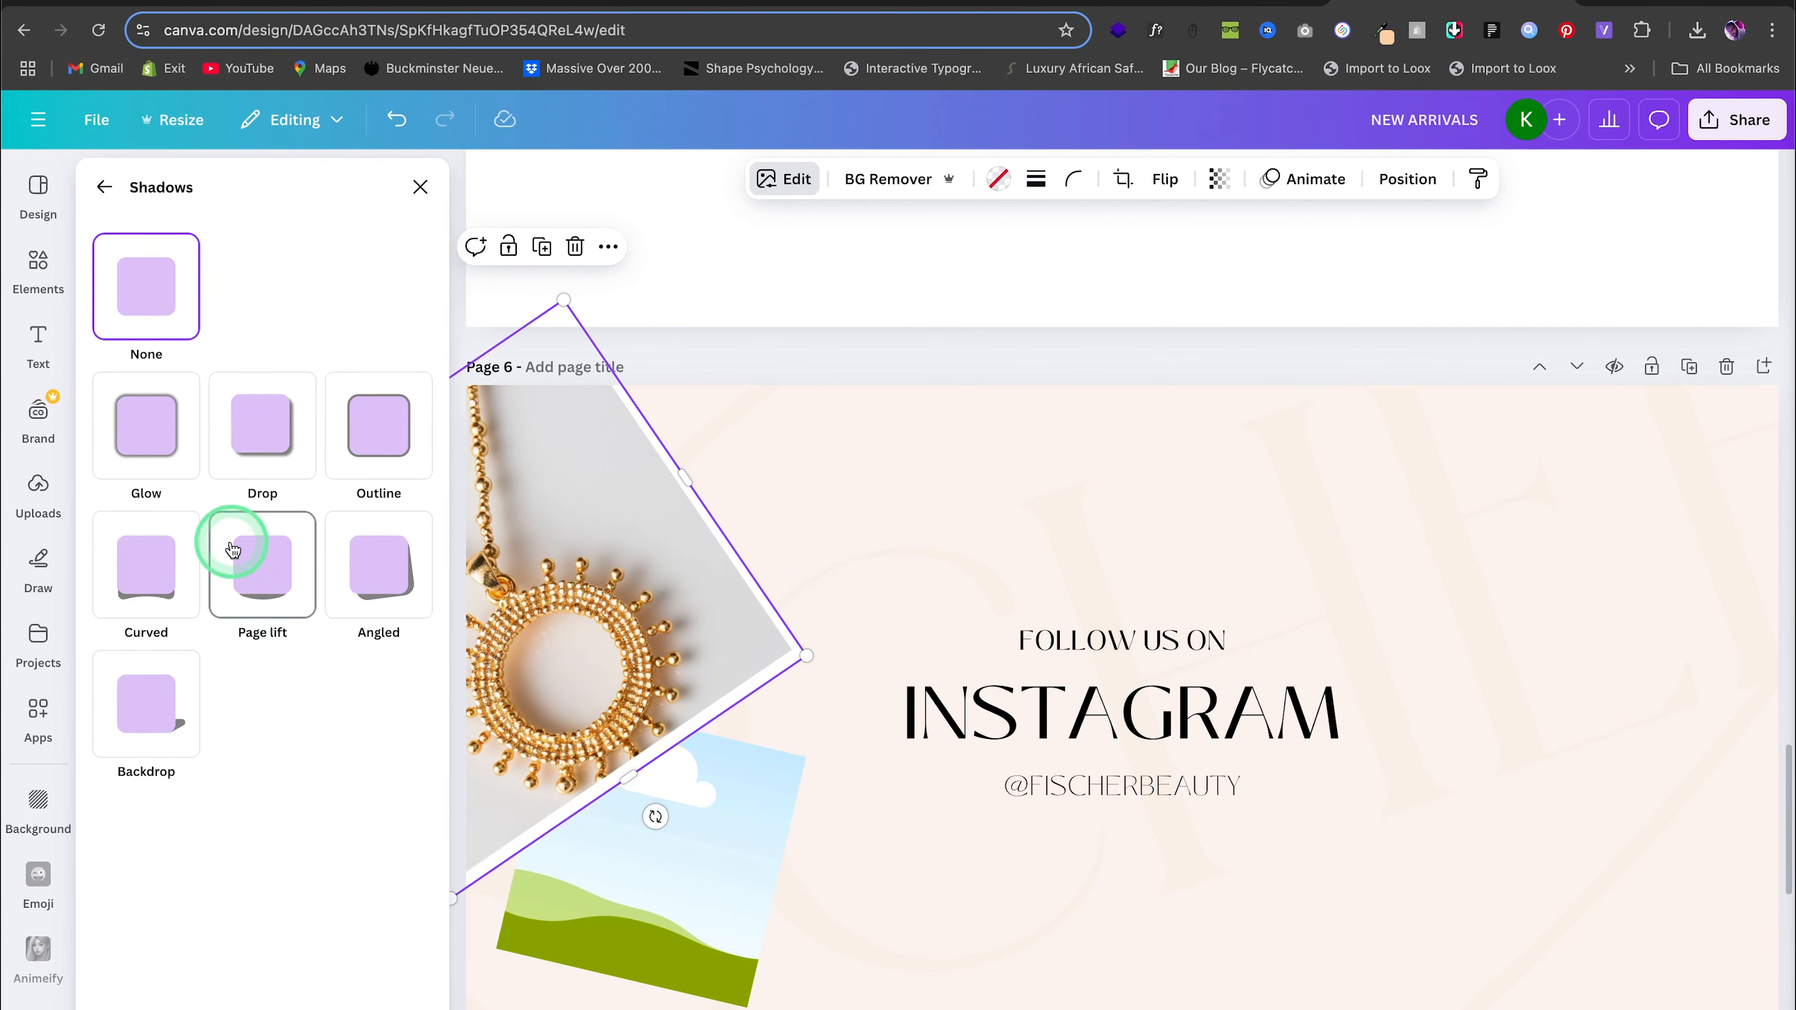
click(370, 578)
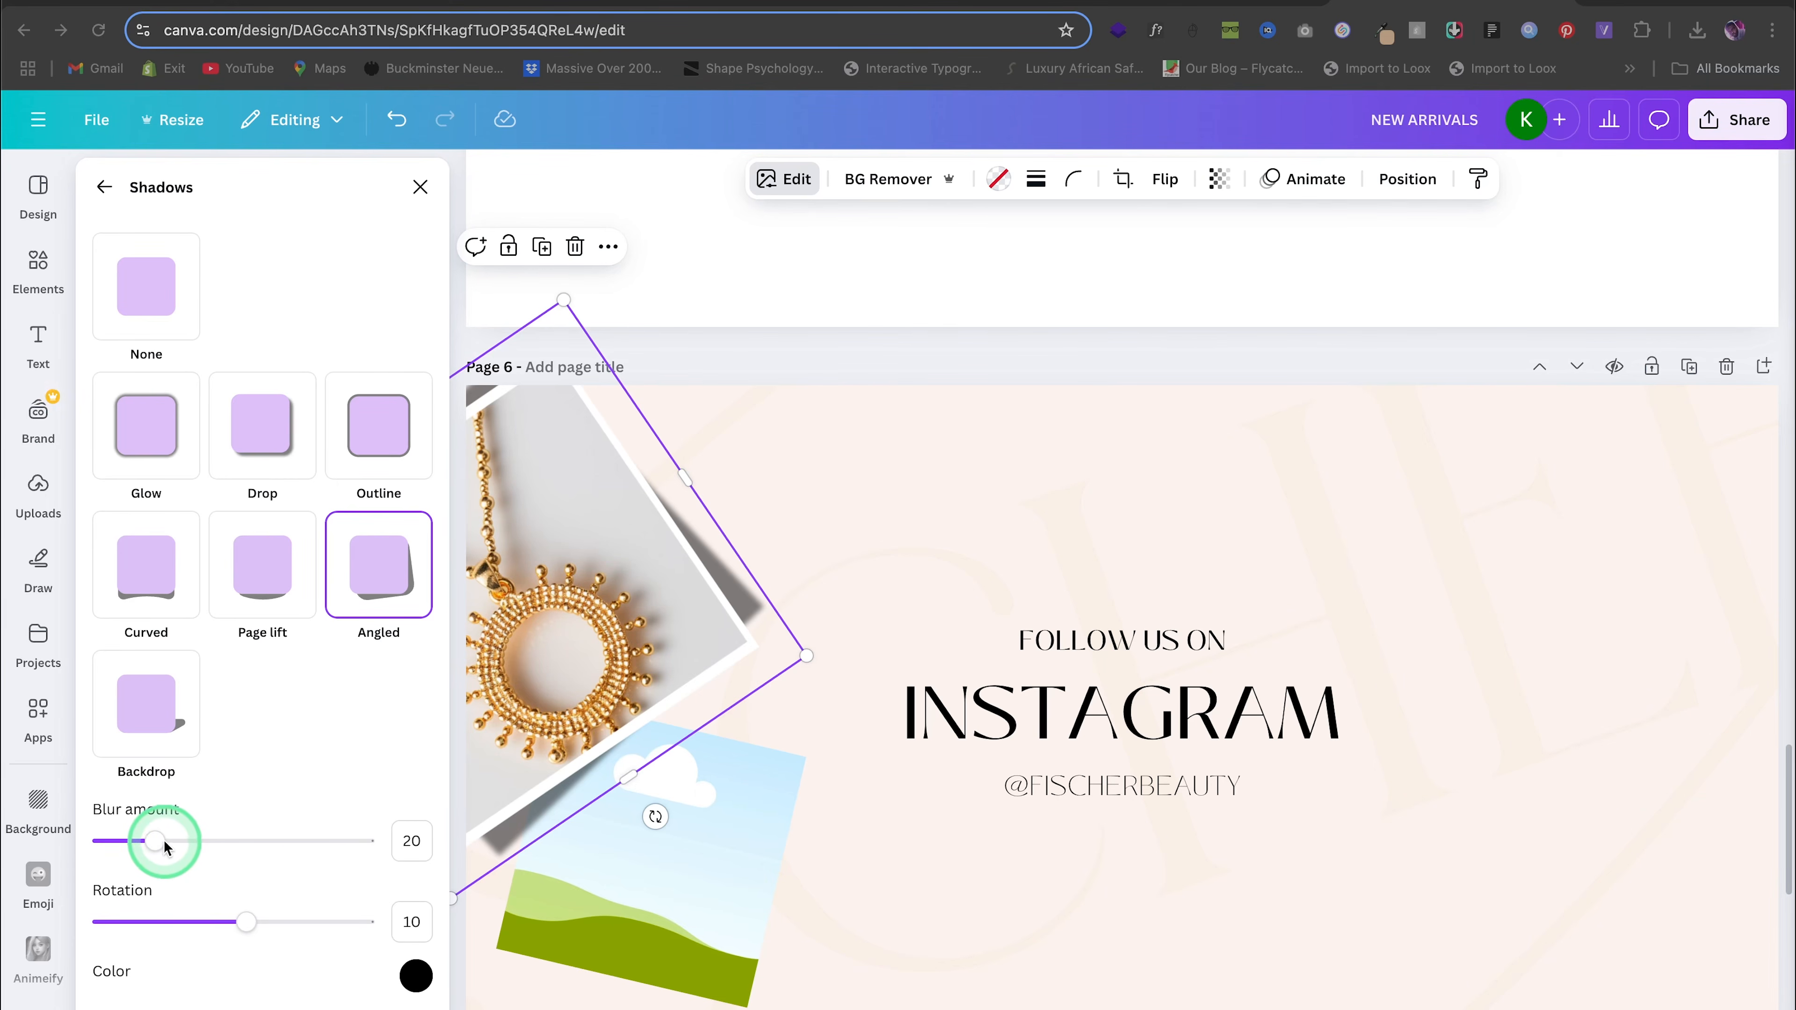
Set the necklace photo's shadow blur amount to 54 and its rotation to 4
drag(157, 843, 221, 852)
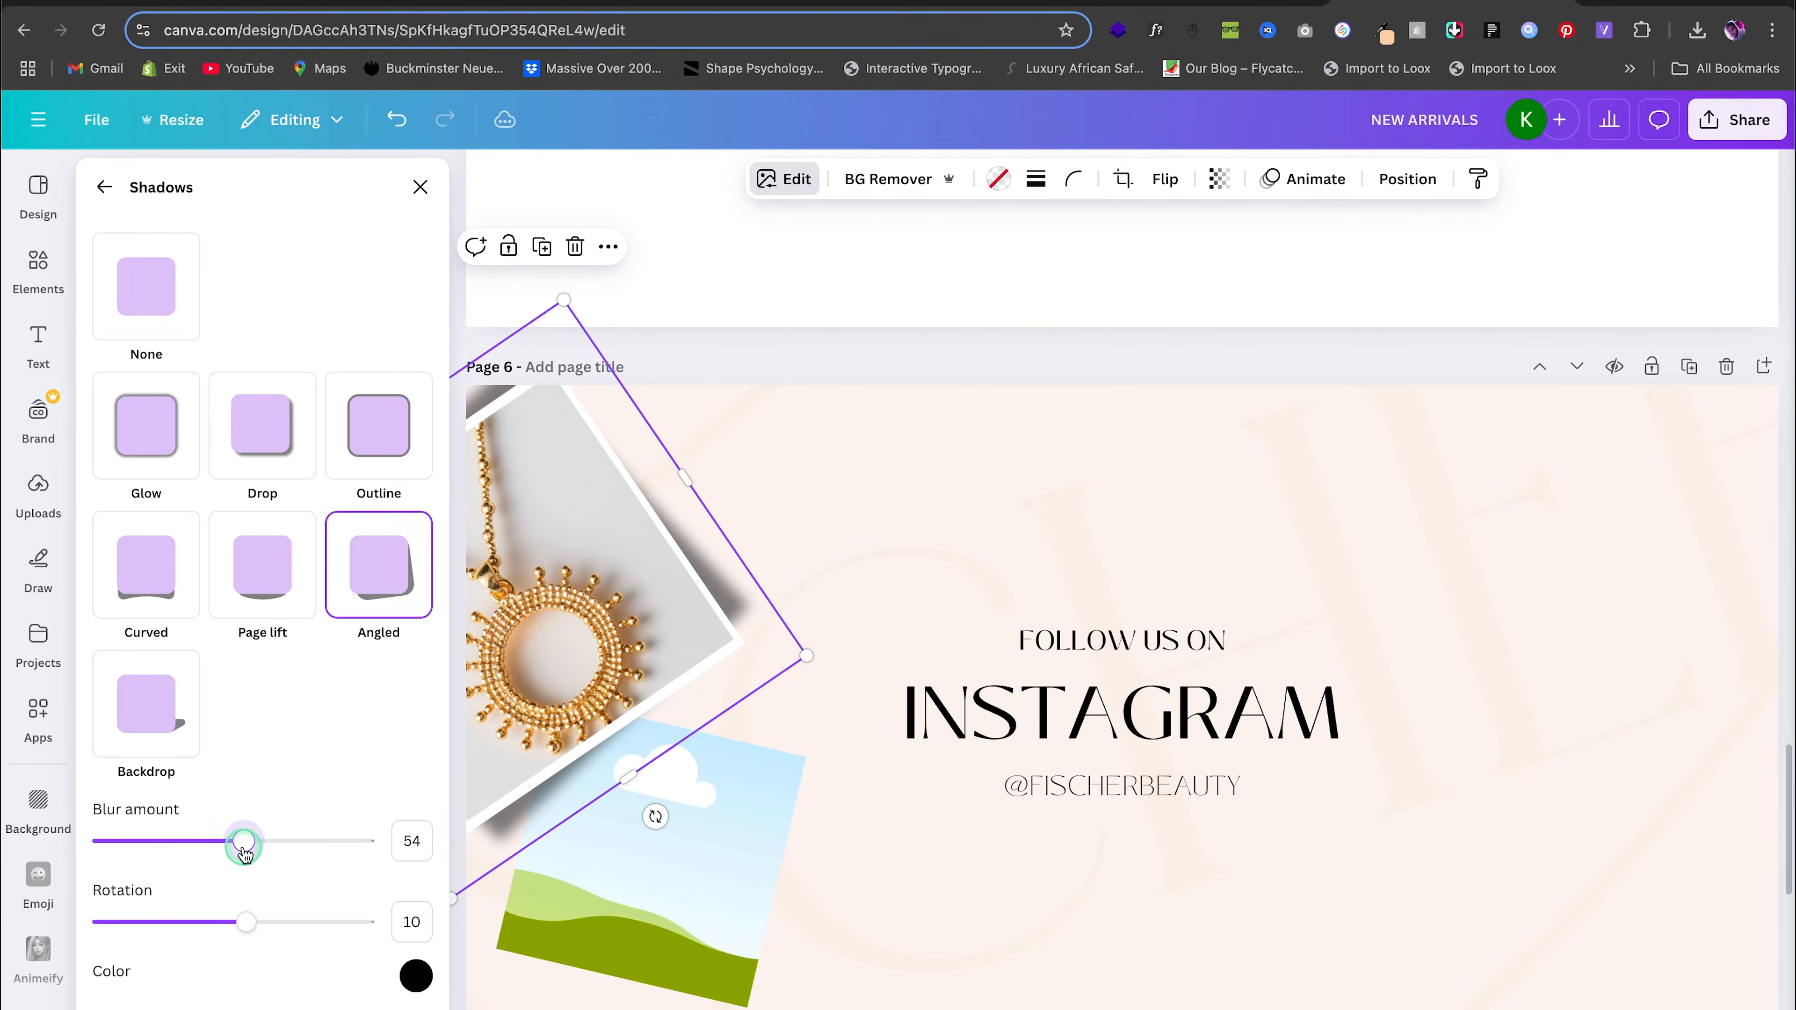
click(246, 923)
mouse_move(248, 927)
mouse_down()
mouse_move(138, 927)
mouse_move(239, 923)
mouse_up()
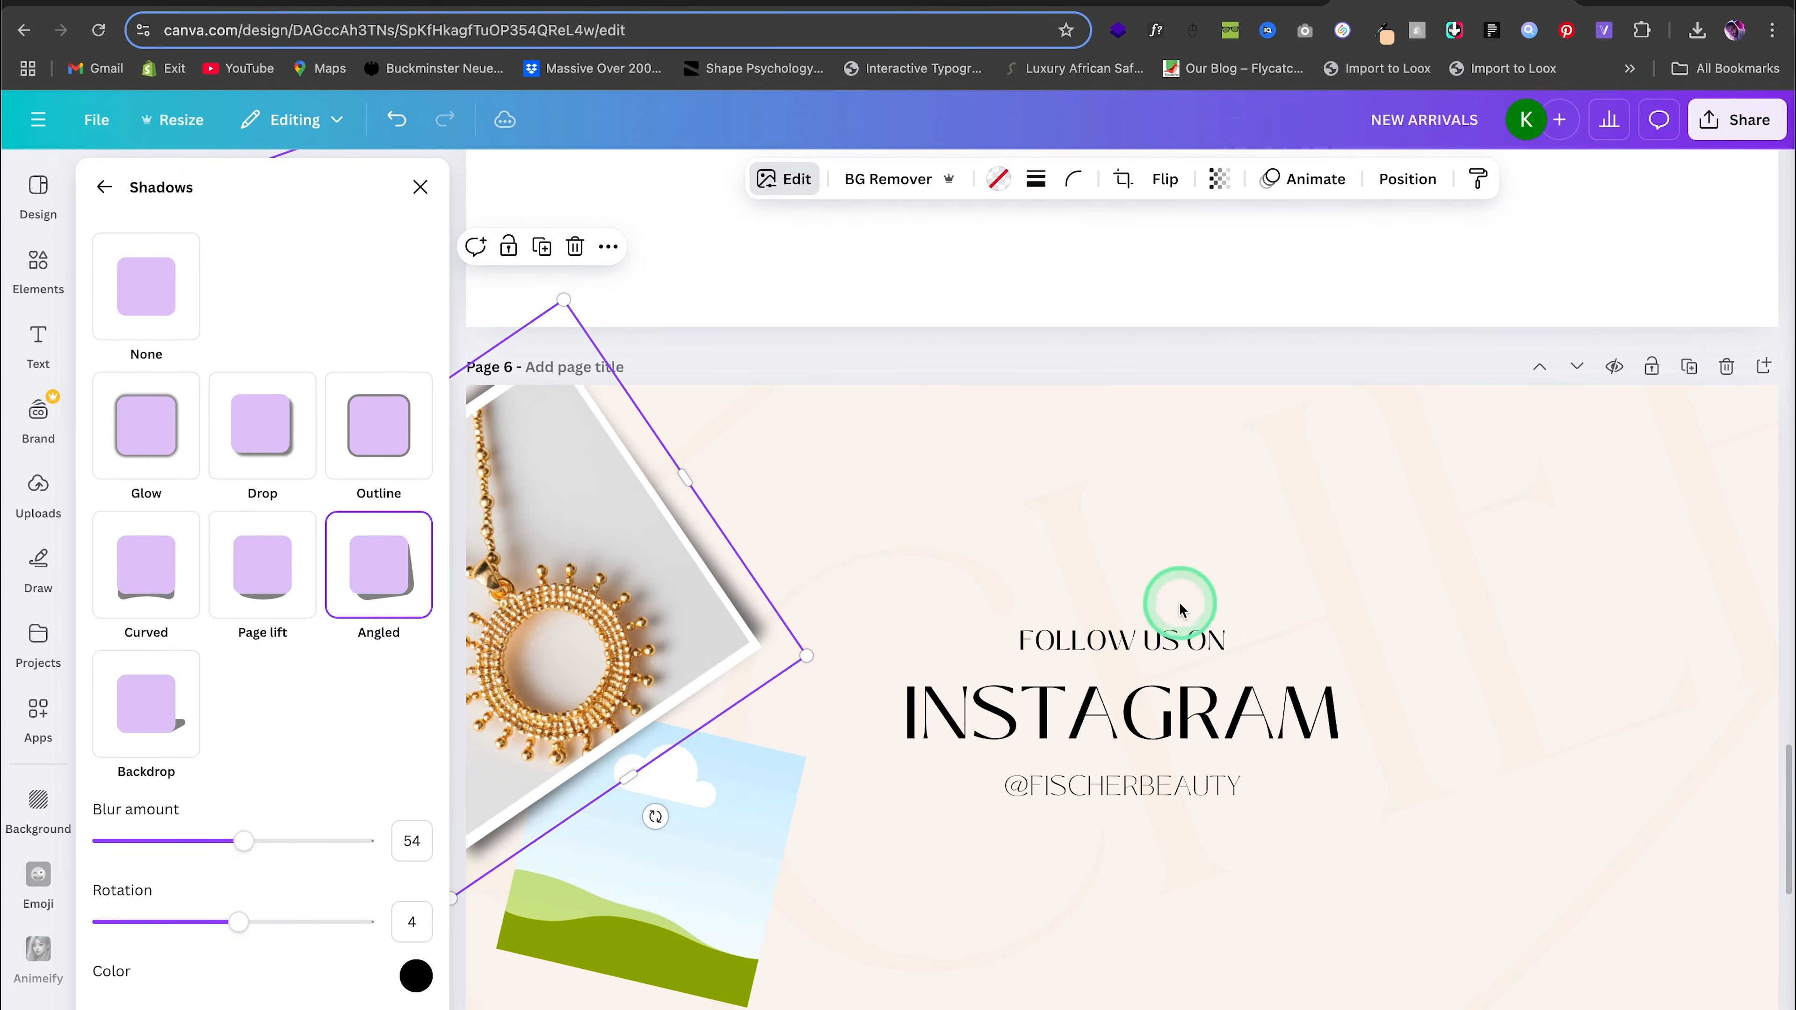
Fill the smaller tilted frame below the necklace photo with the uploaded portrait of the woman wearing a gold chain choker
click(751, 866)
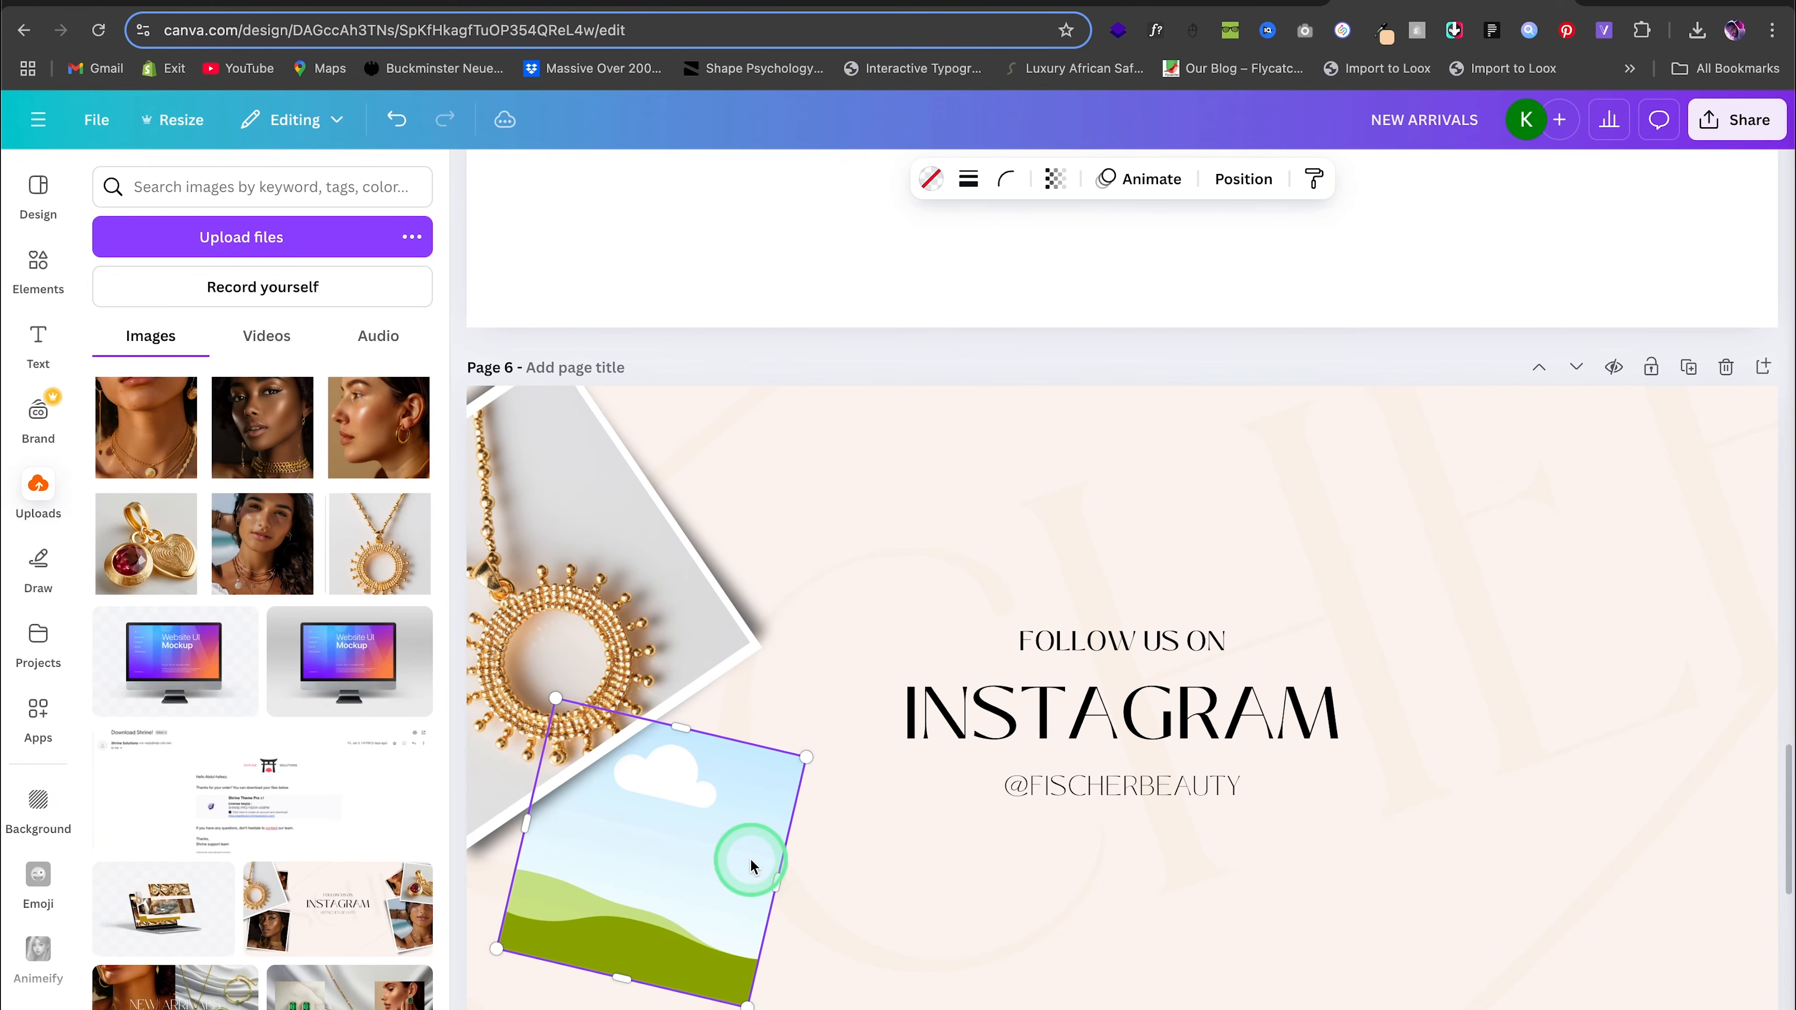
drag(244, 436, 566, 643)
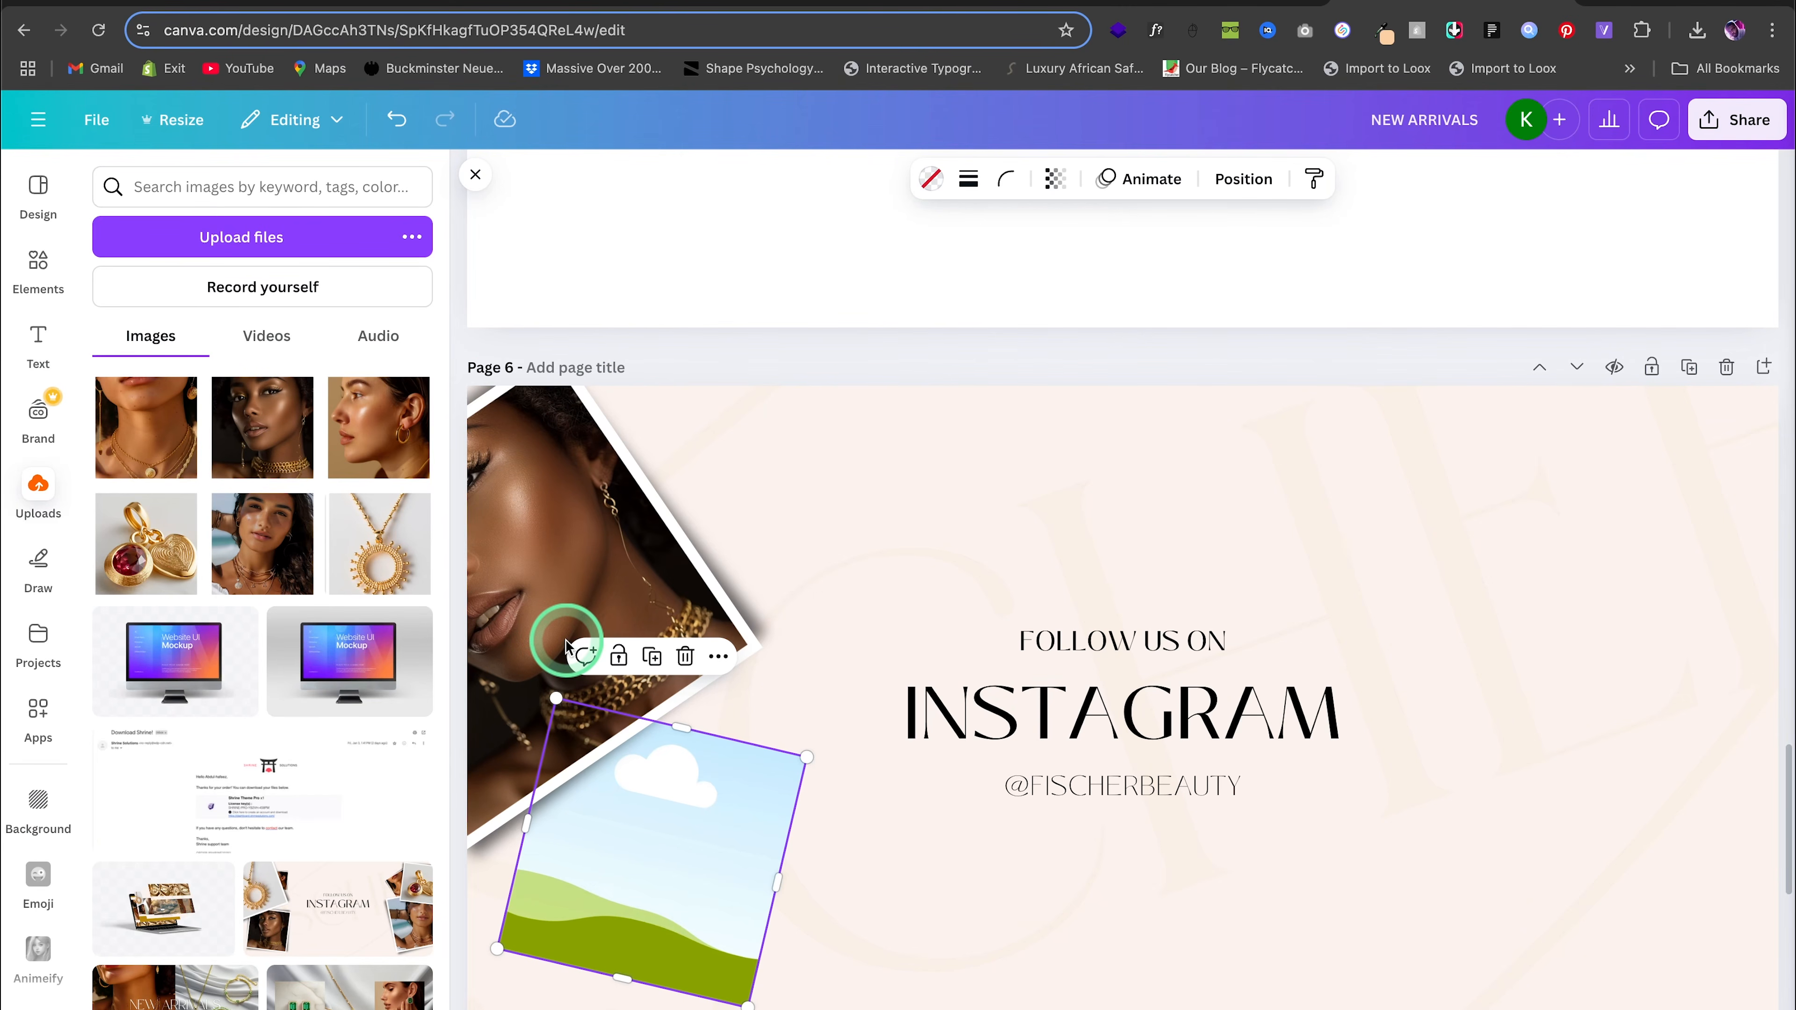
key(super+z)
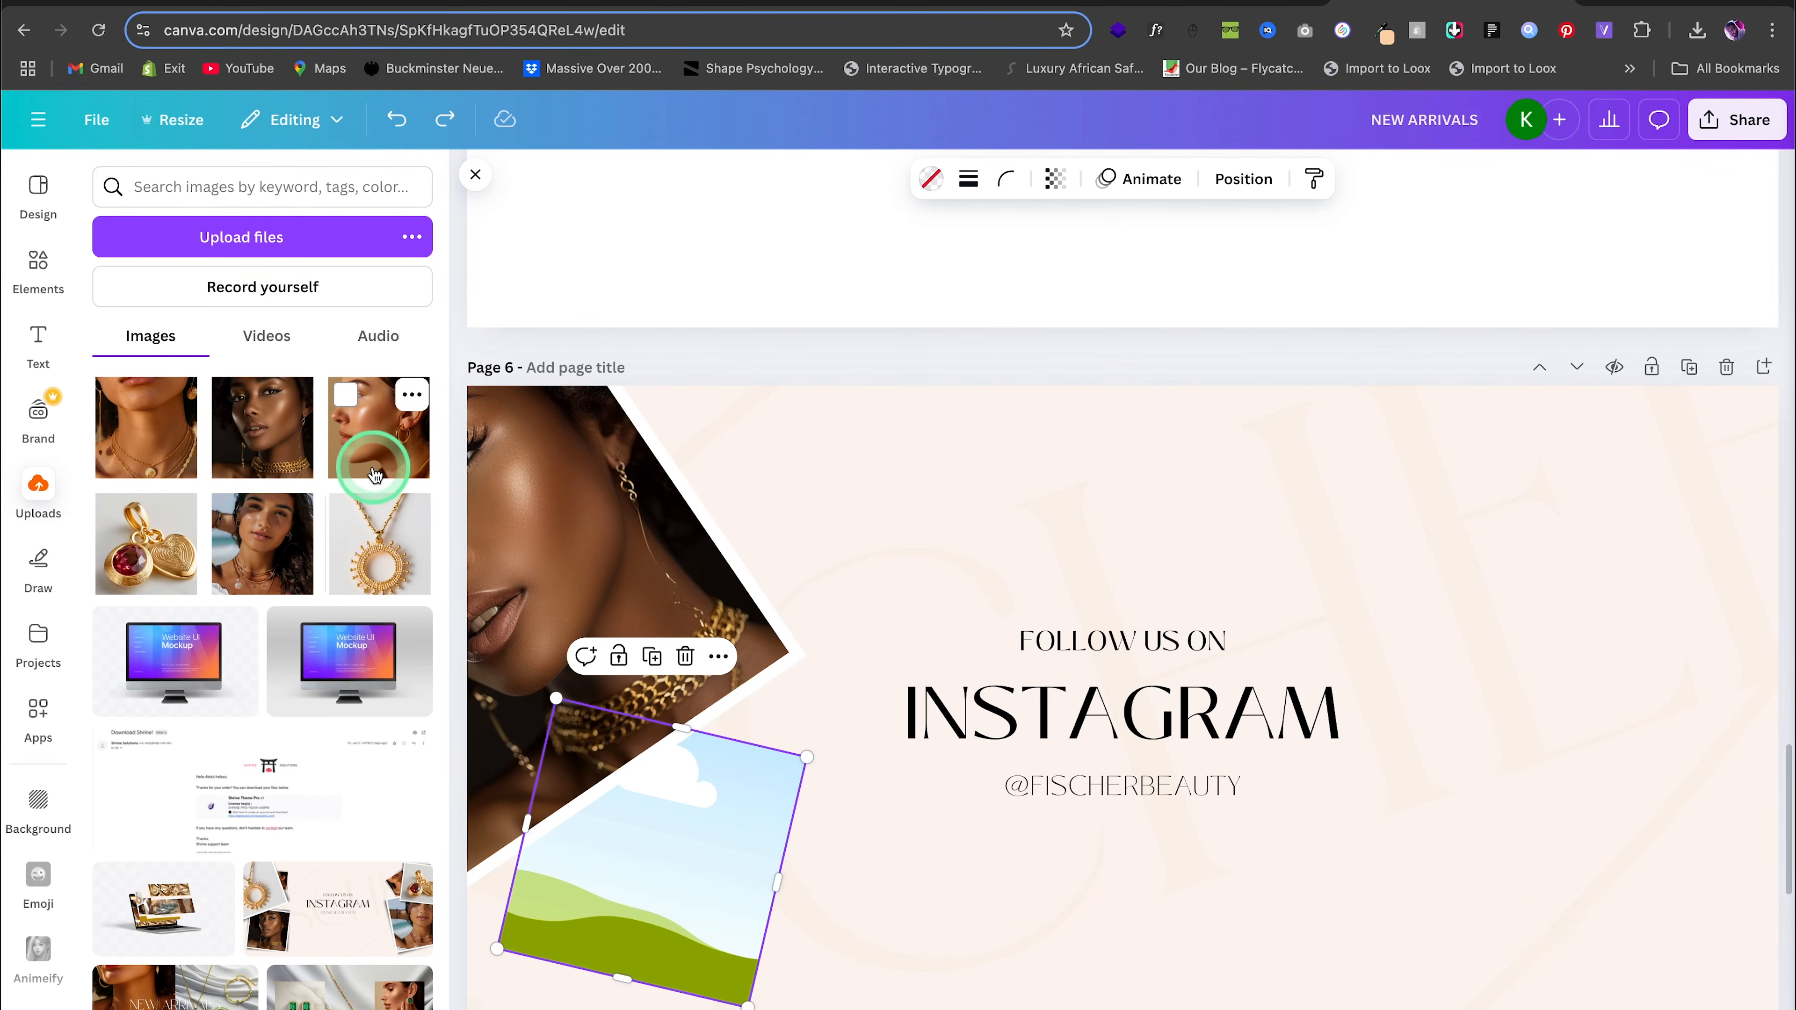
drag(374, 474, 637, 859)
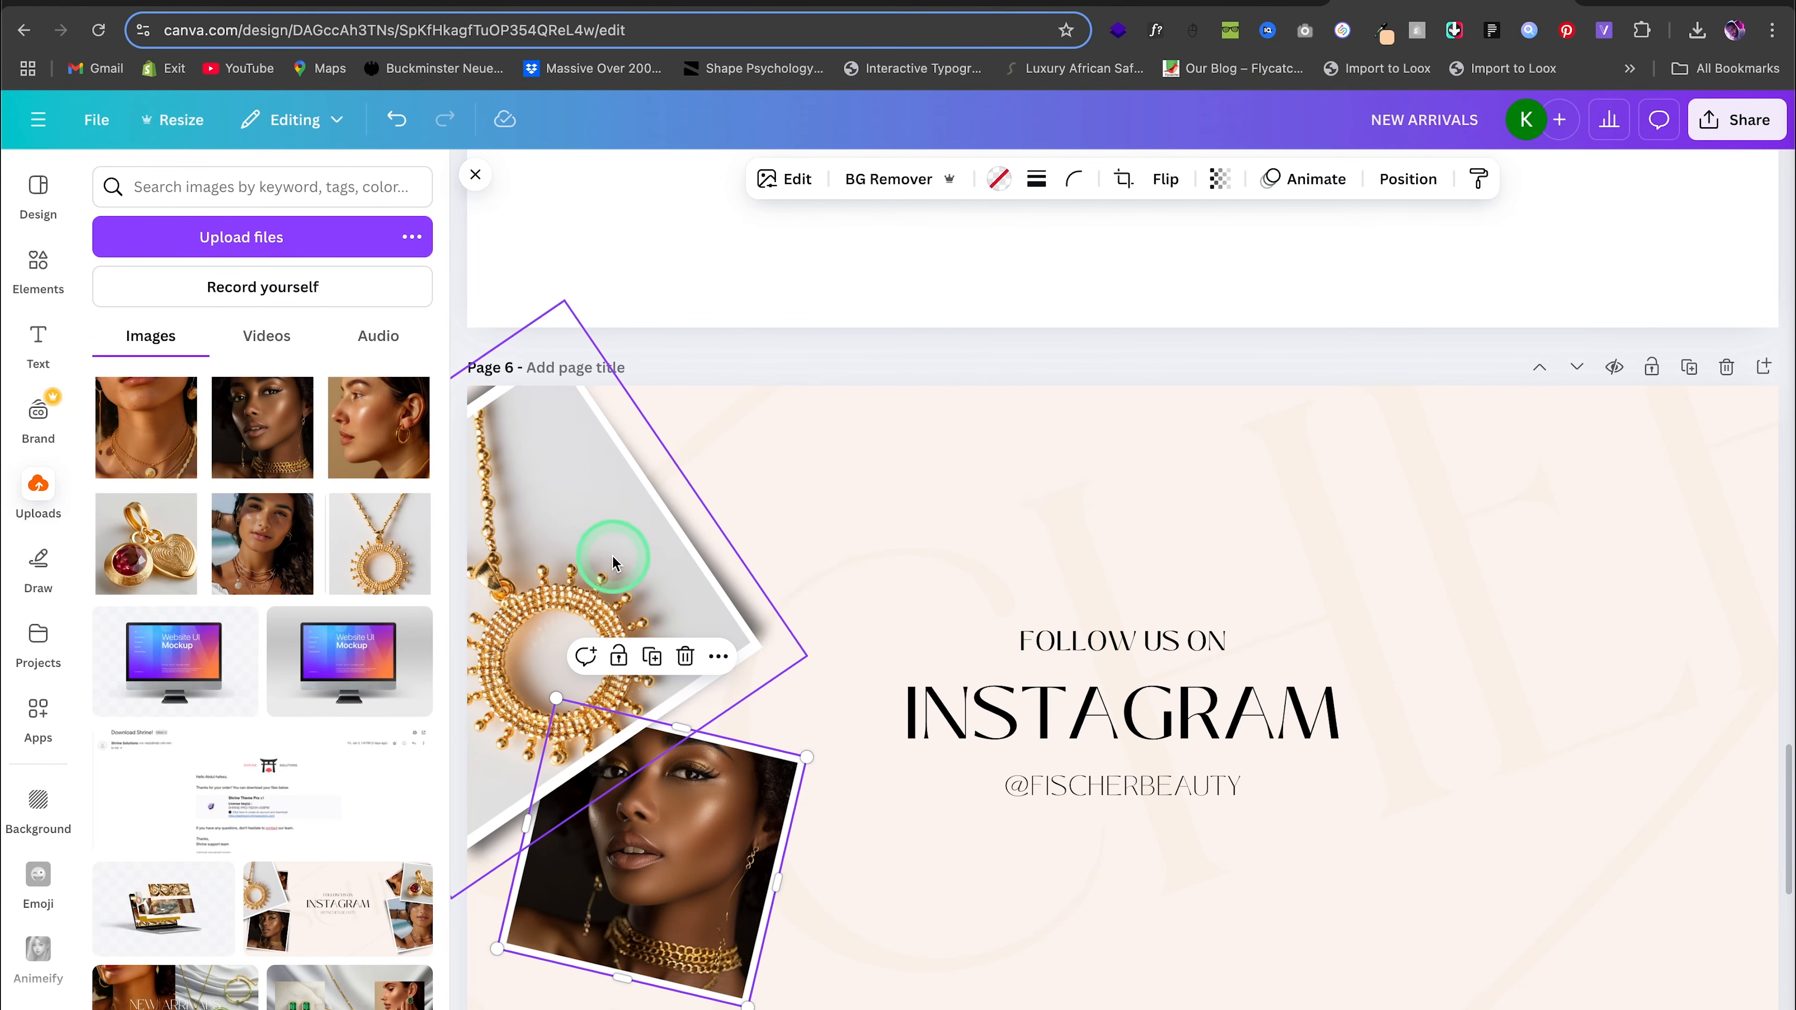
Apply an Angled shadow to the gold choker portrait with blur amount 54 and rotation 4
click(775, 185)
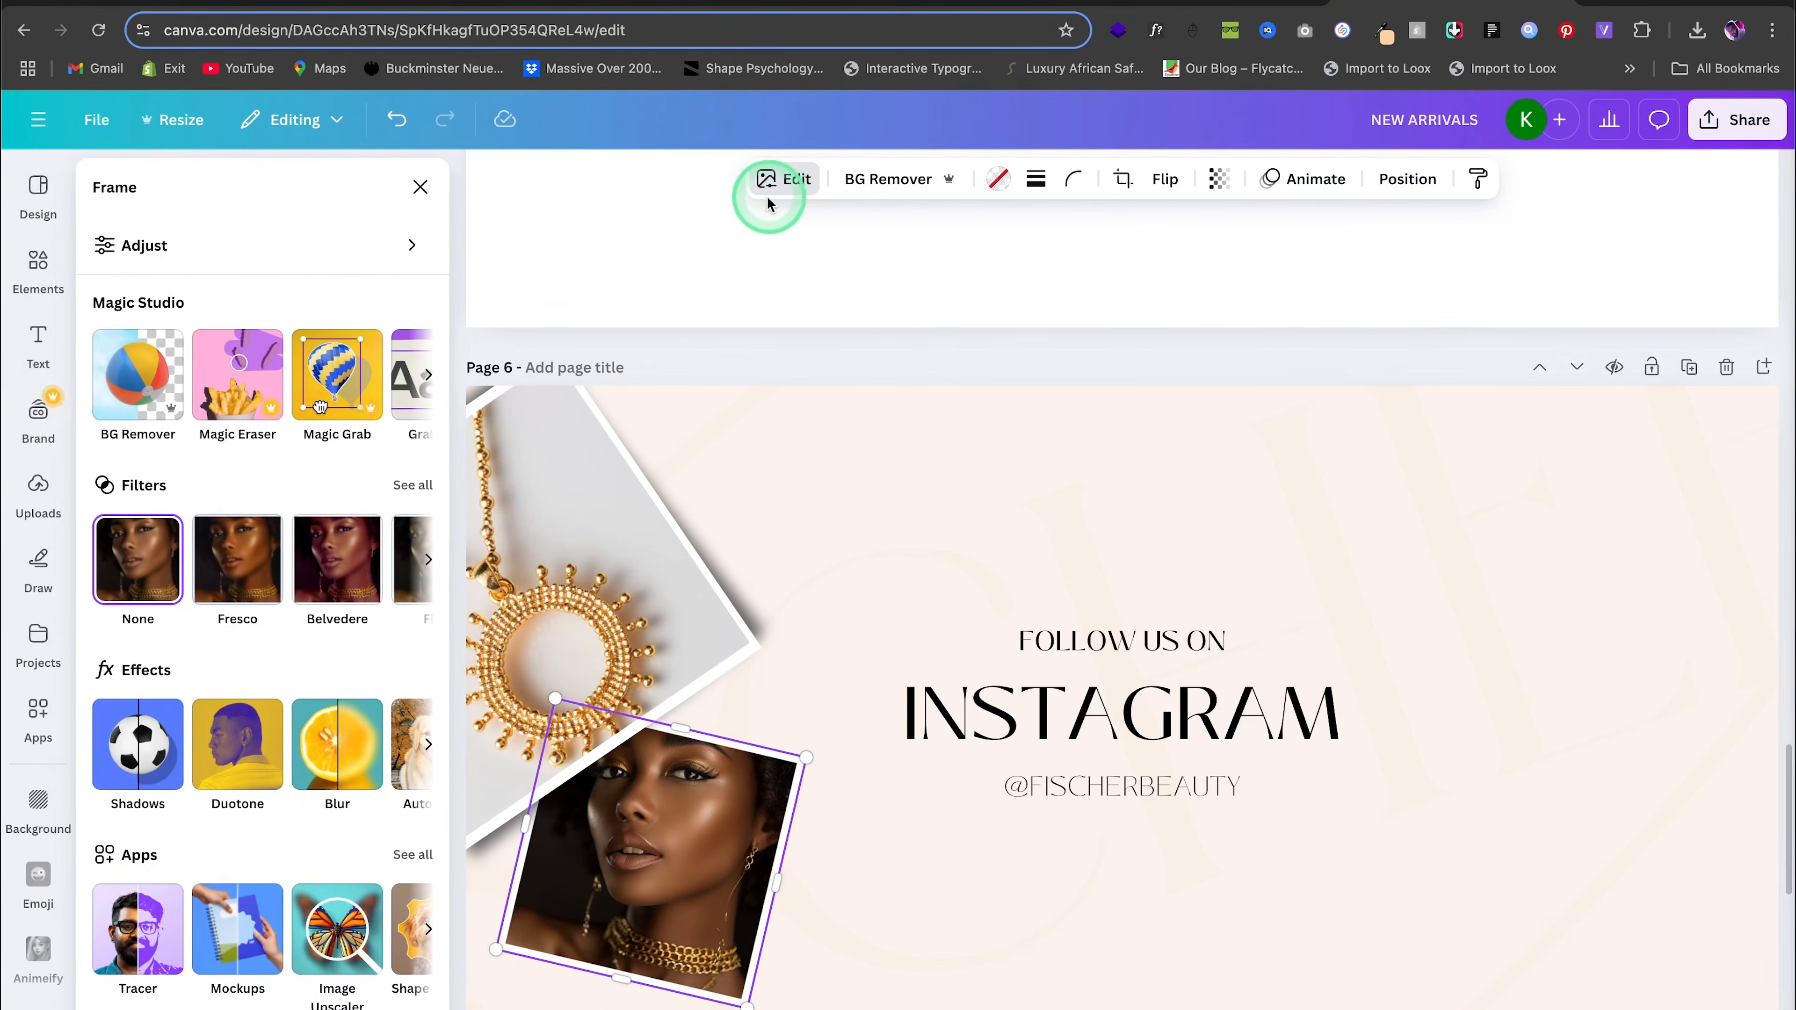
click(132, 744)
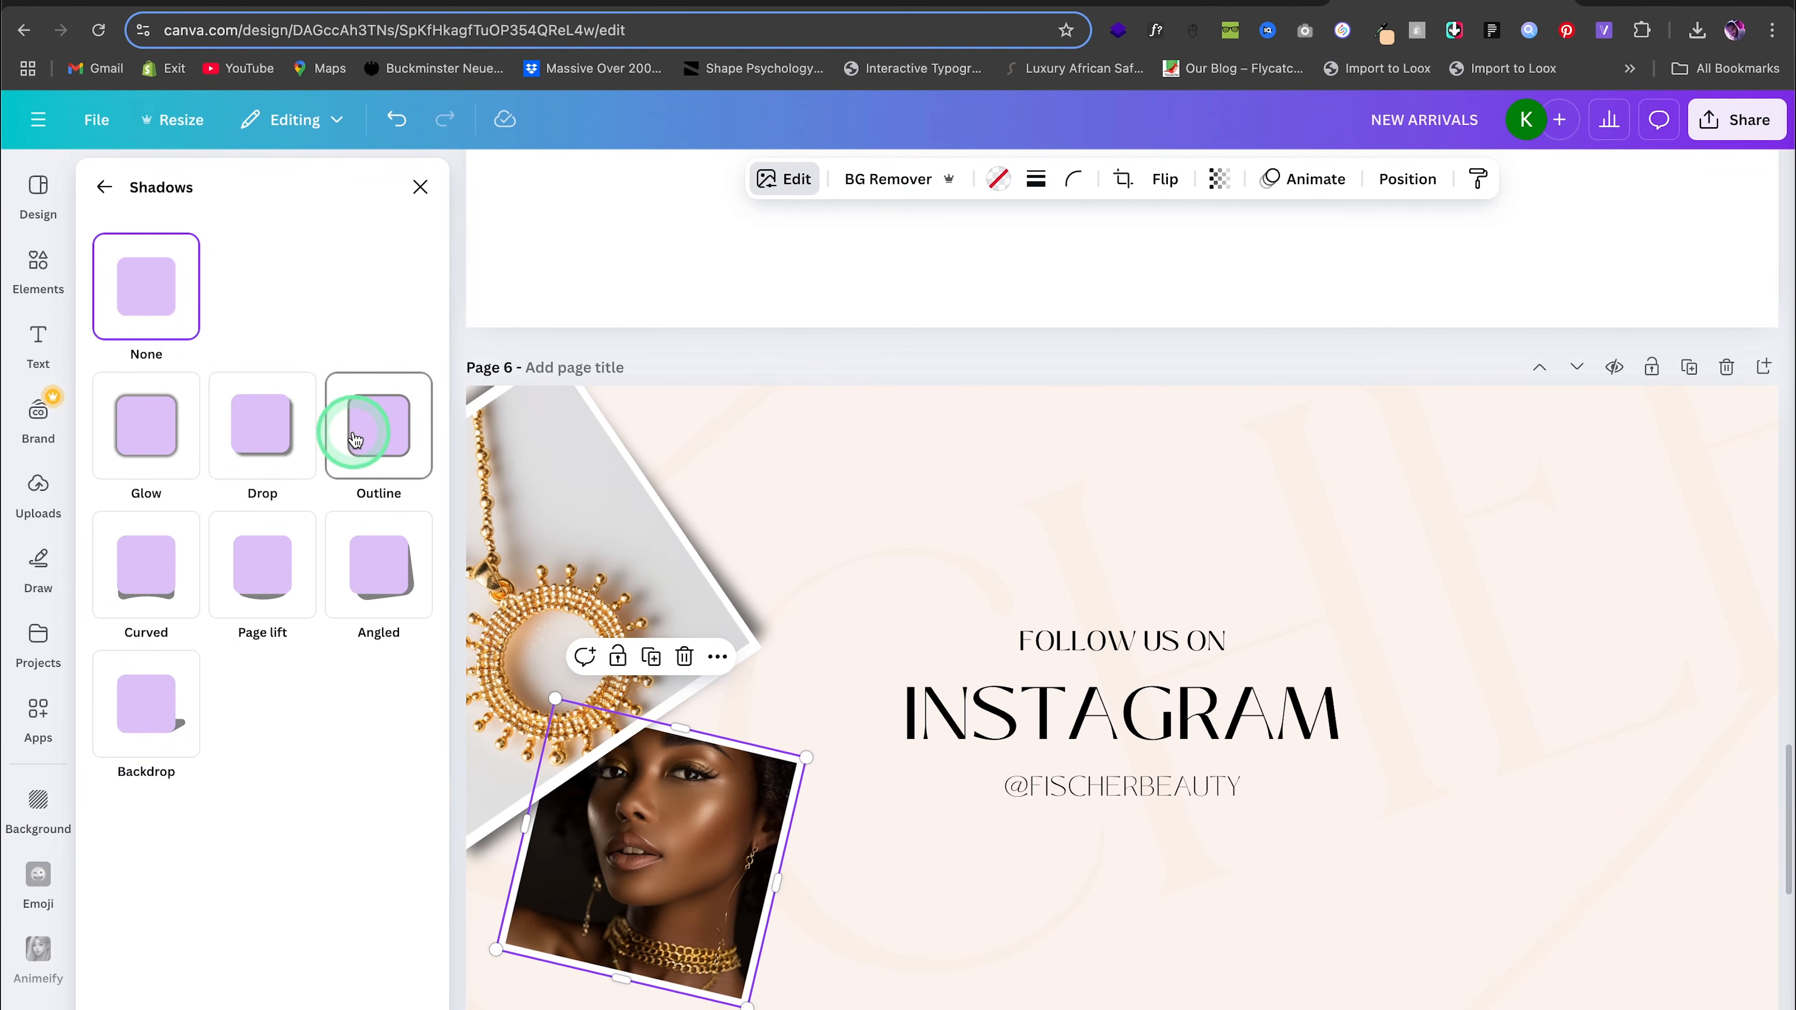
click(363, 573)
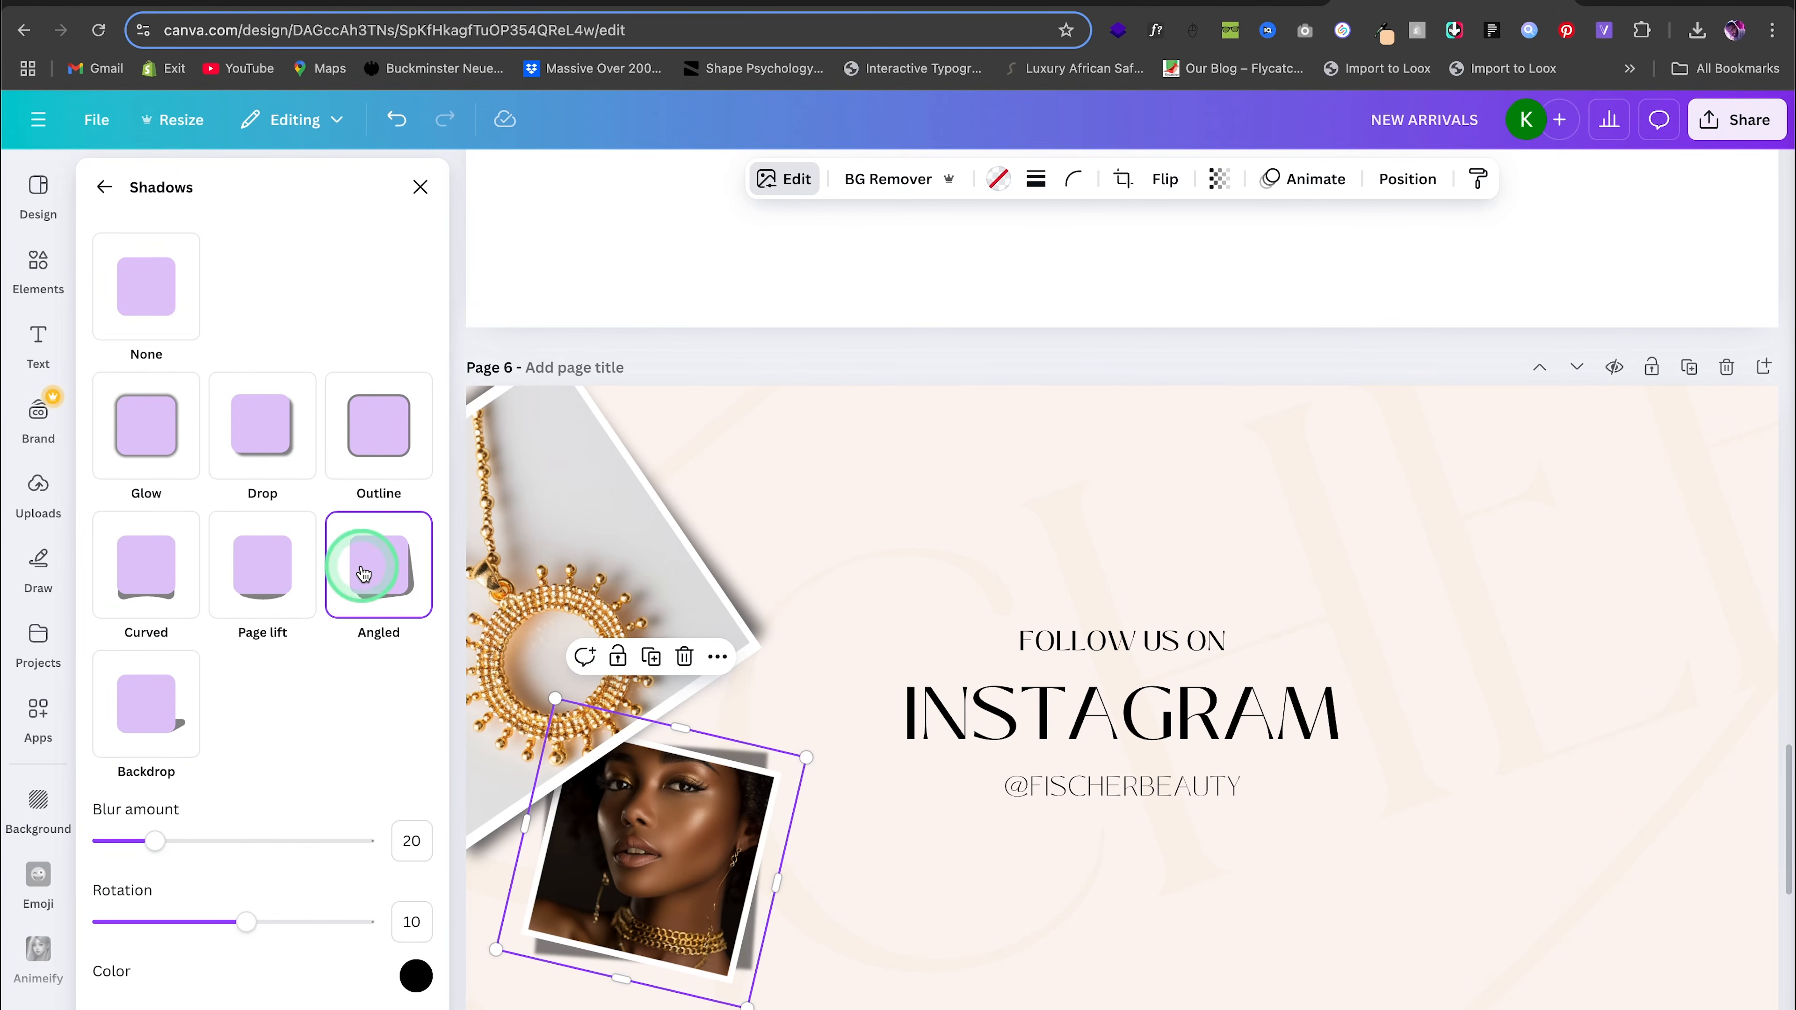
drag(156, 841, 246, 844)
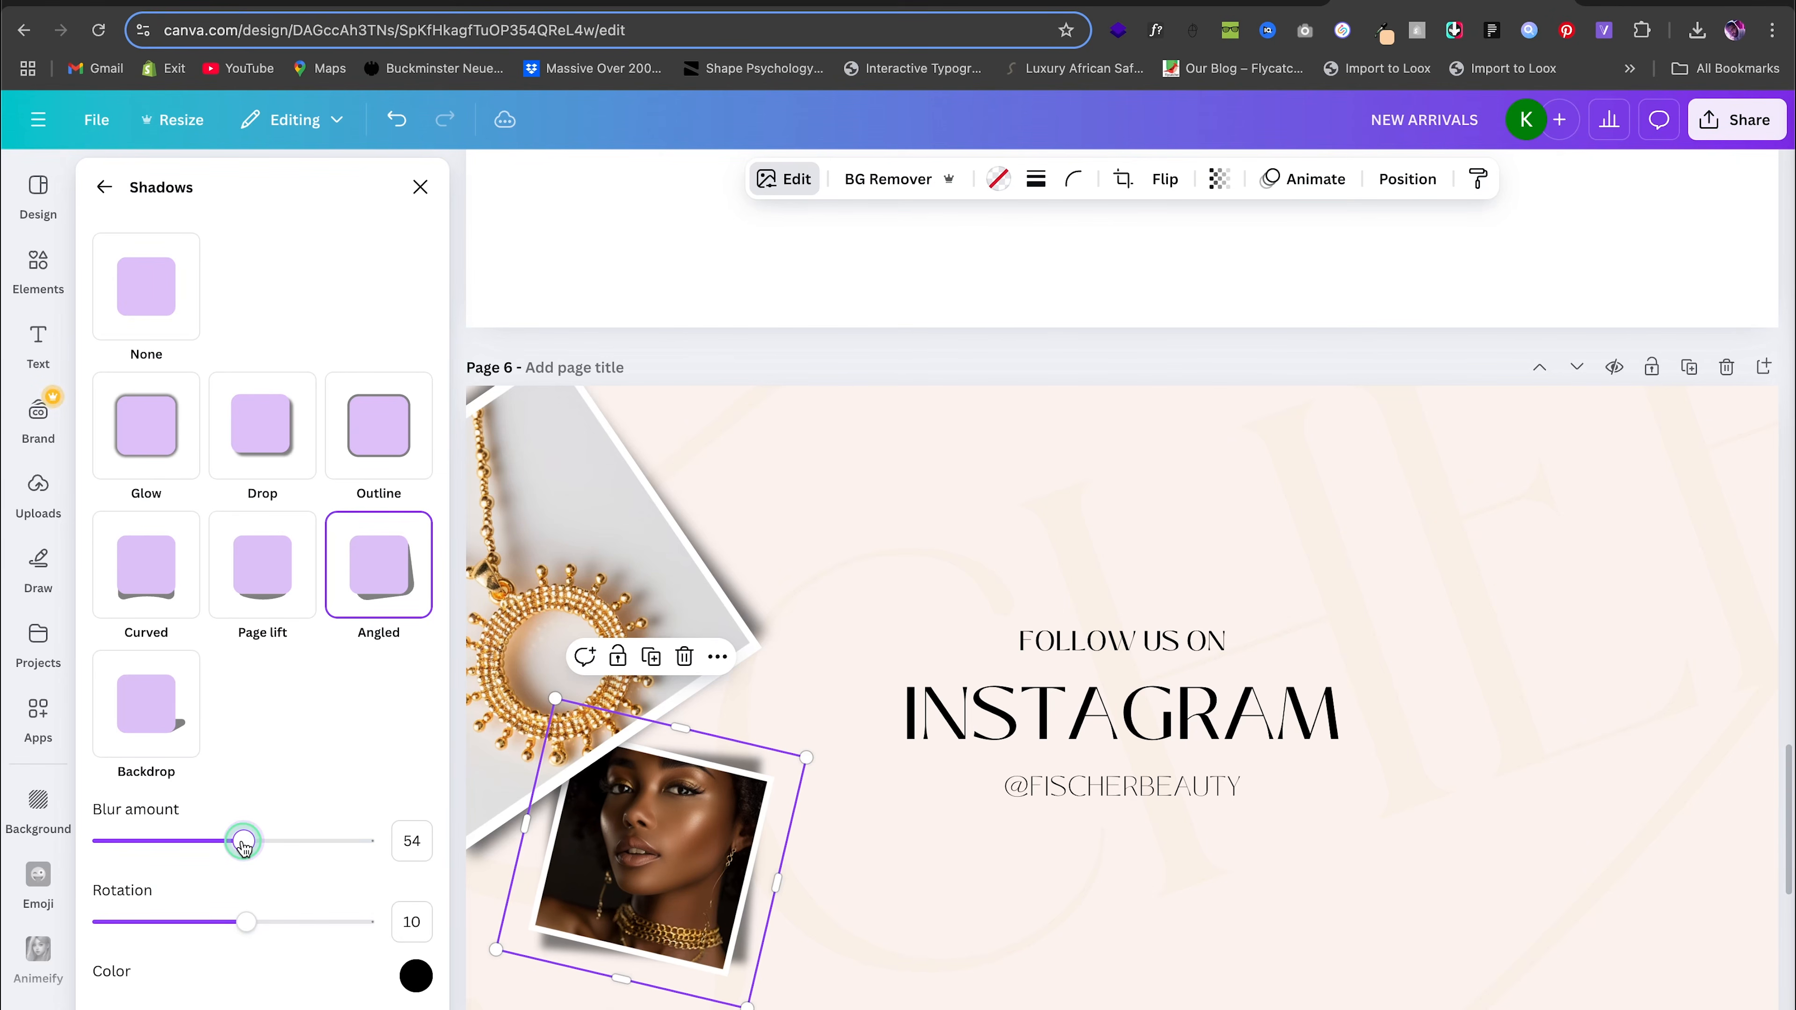
mouse_move(244, 921)
mouse_down()
mouse_move(221, 919)
mouse_move(235, 925)
mouse_up()
drag(239, 922, 240, 921)
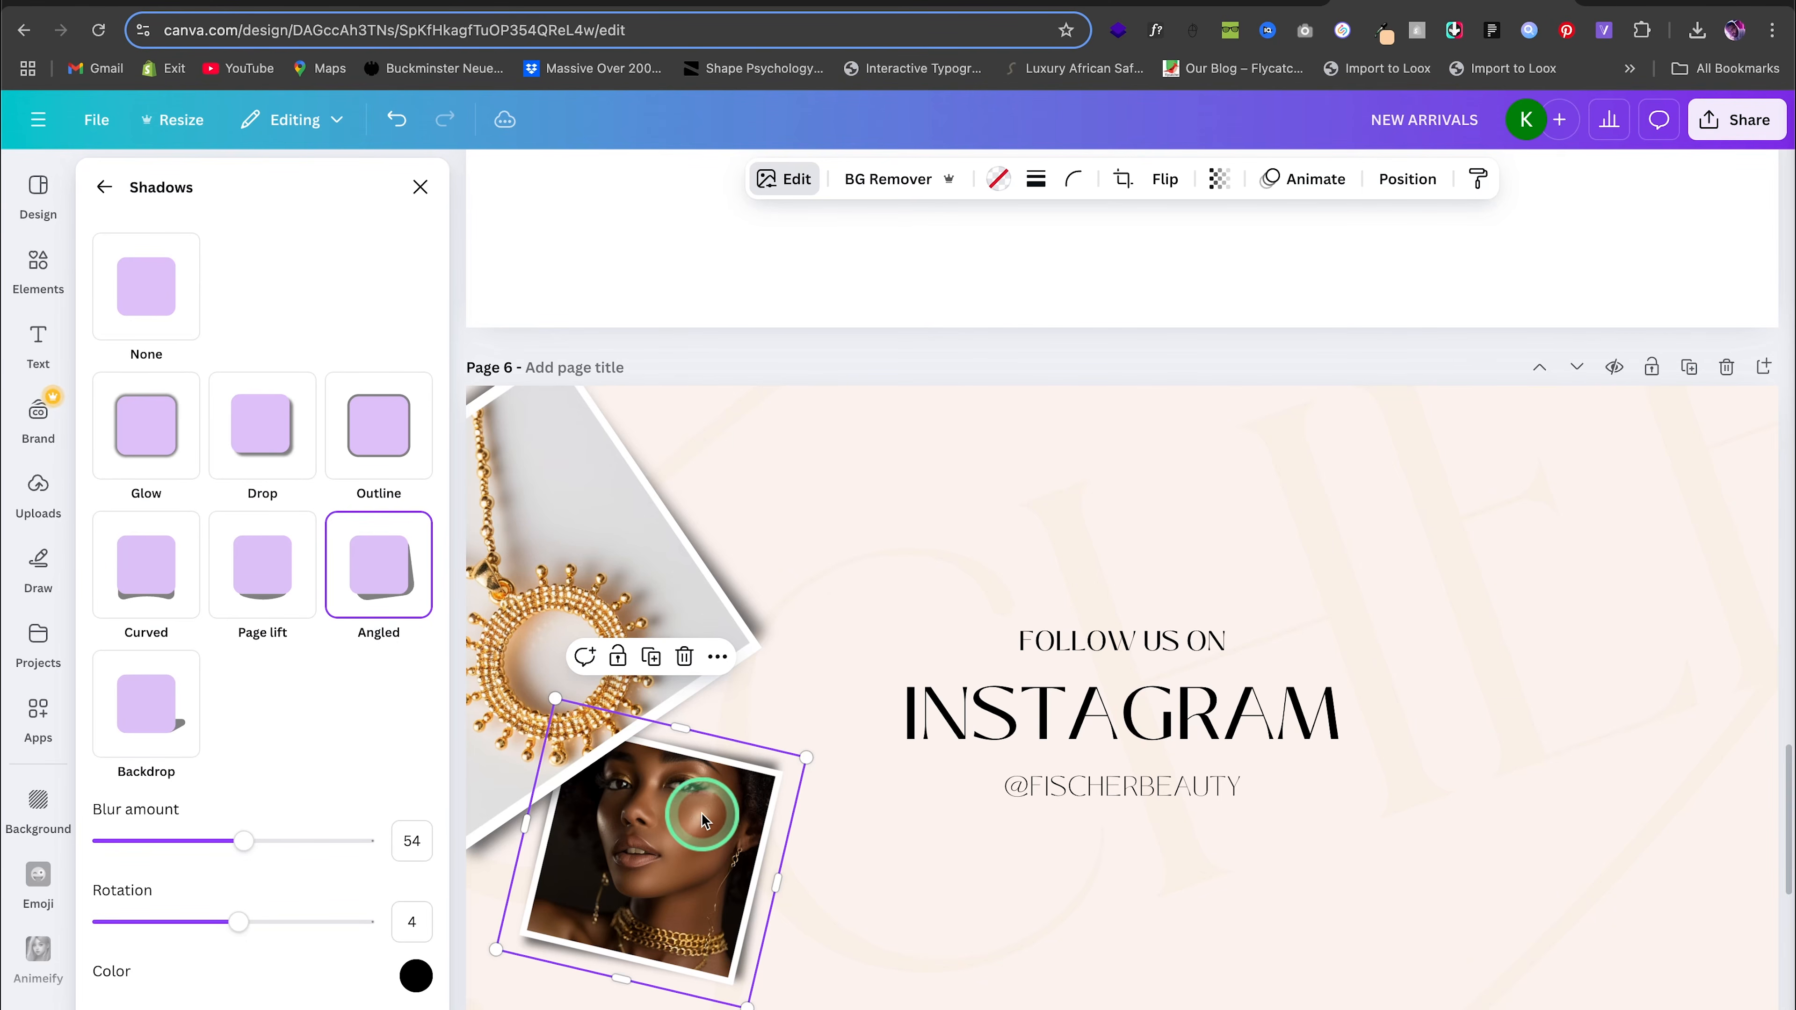
Place a copy of the choker portrait tilted beside the necklace photo's upper edge and fill it with the uploaded hoop earring portrait
drag(700, 833, 720, 532)
mouse_move(630, 720)
mouse_down()
mouse_move(685, 726)
mouse_move(666, 718)
mouse_up()
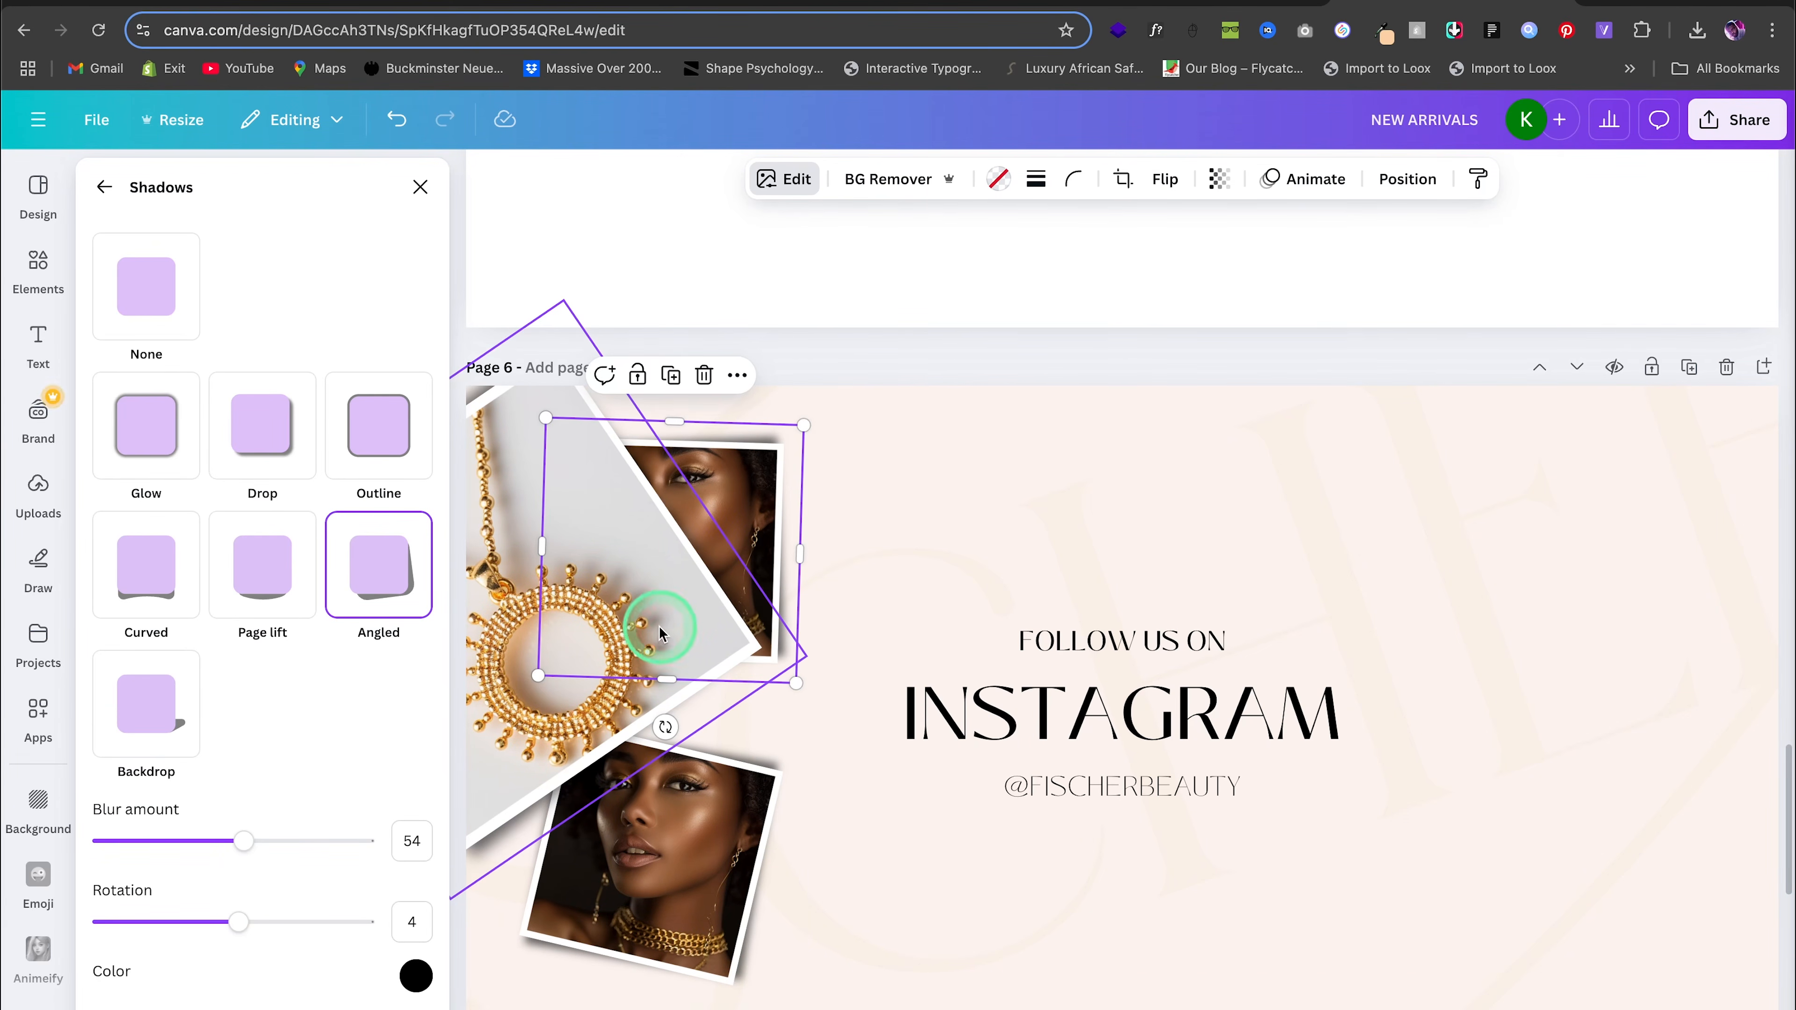
mouse_move(632, 628)
mouse_down()
mouse_move(630, 642)
mouse_move(635, 626)
mouse_up()
drag(507, 683, 507, 725)
click(773, 490)
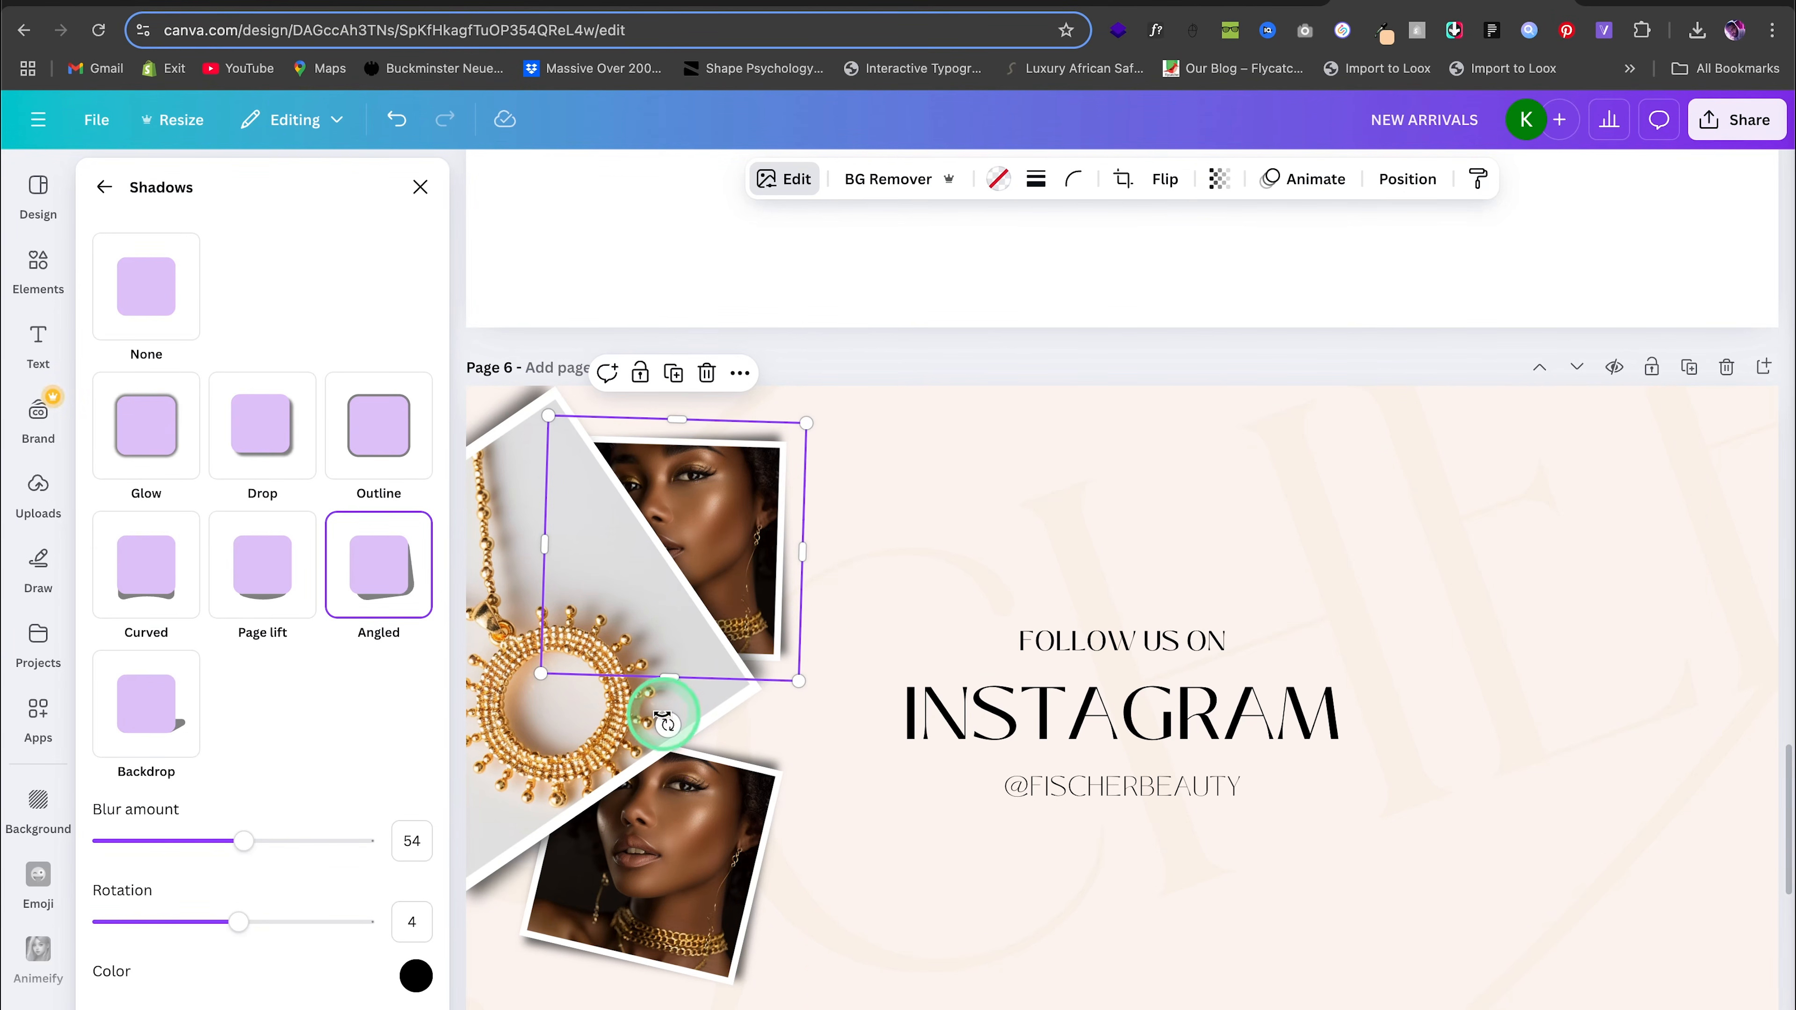
drag(667, 720, 722, 706)
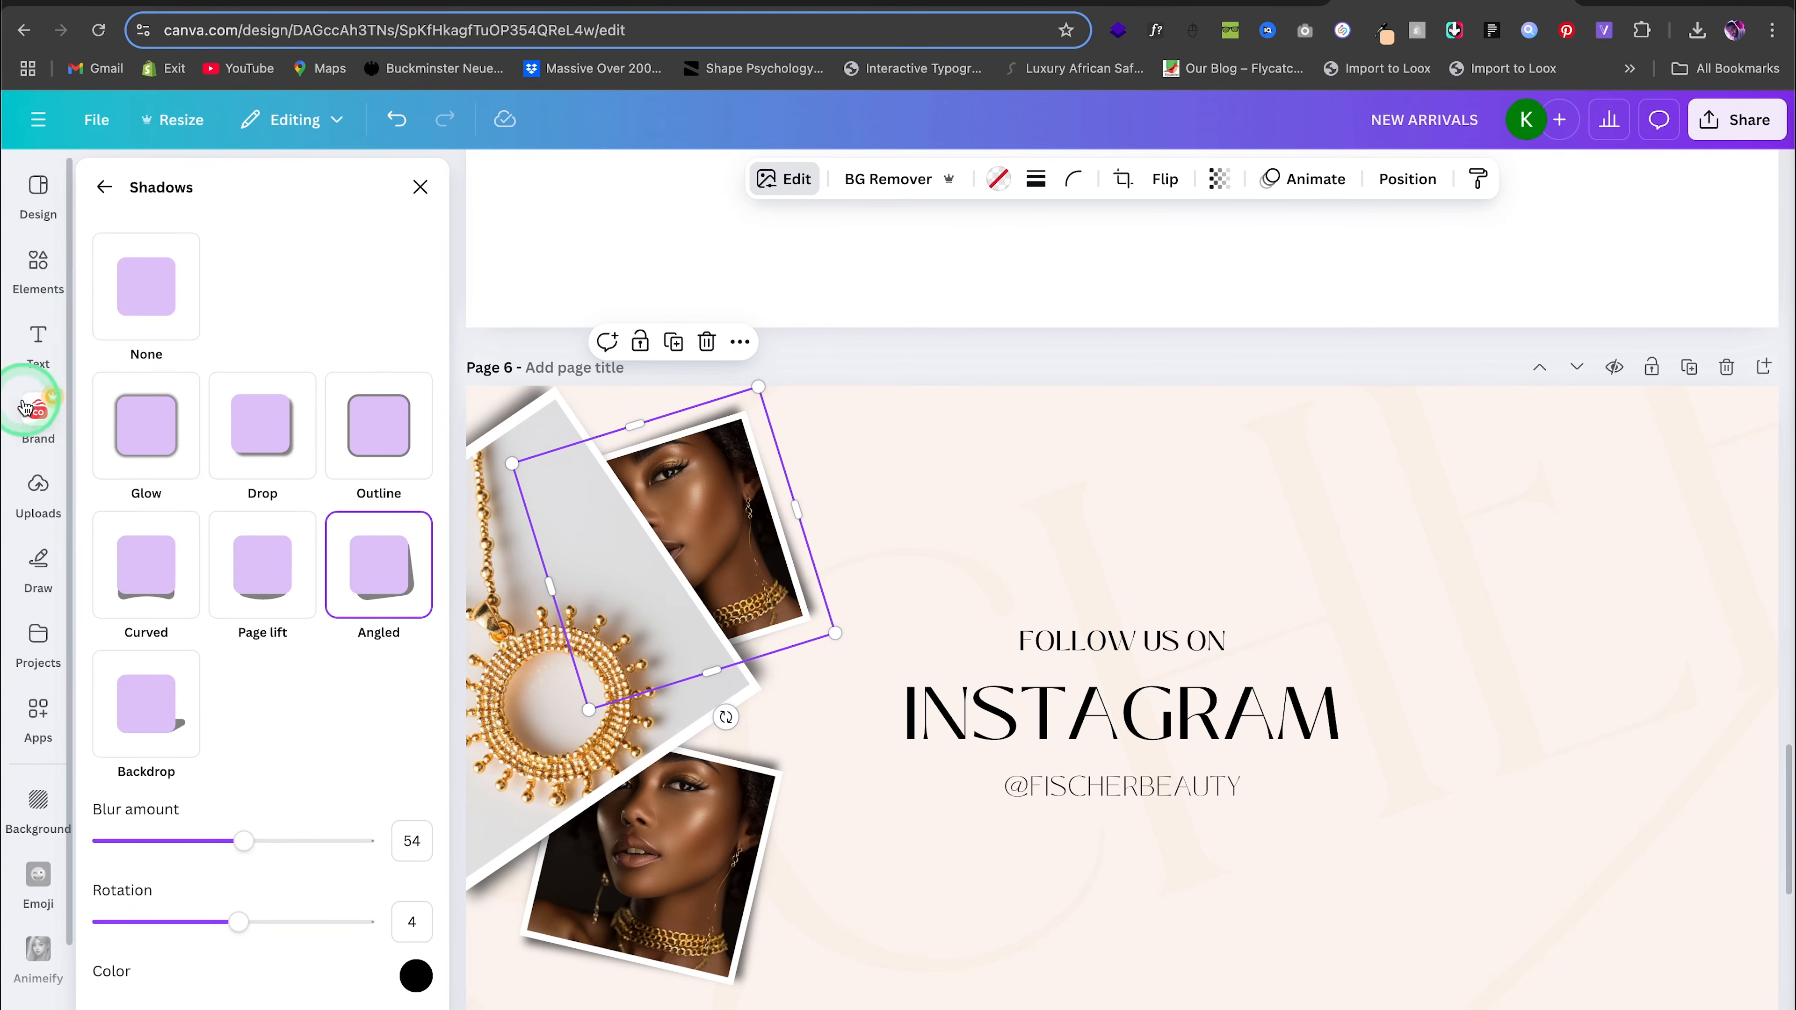
click(39, 487)
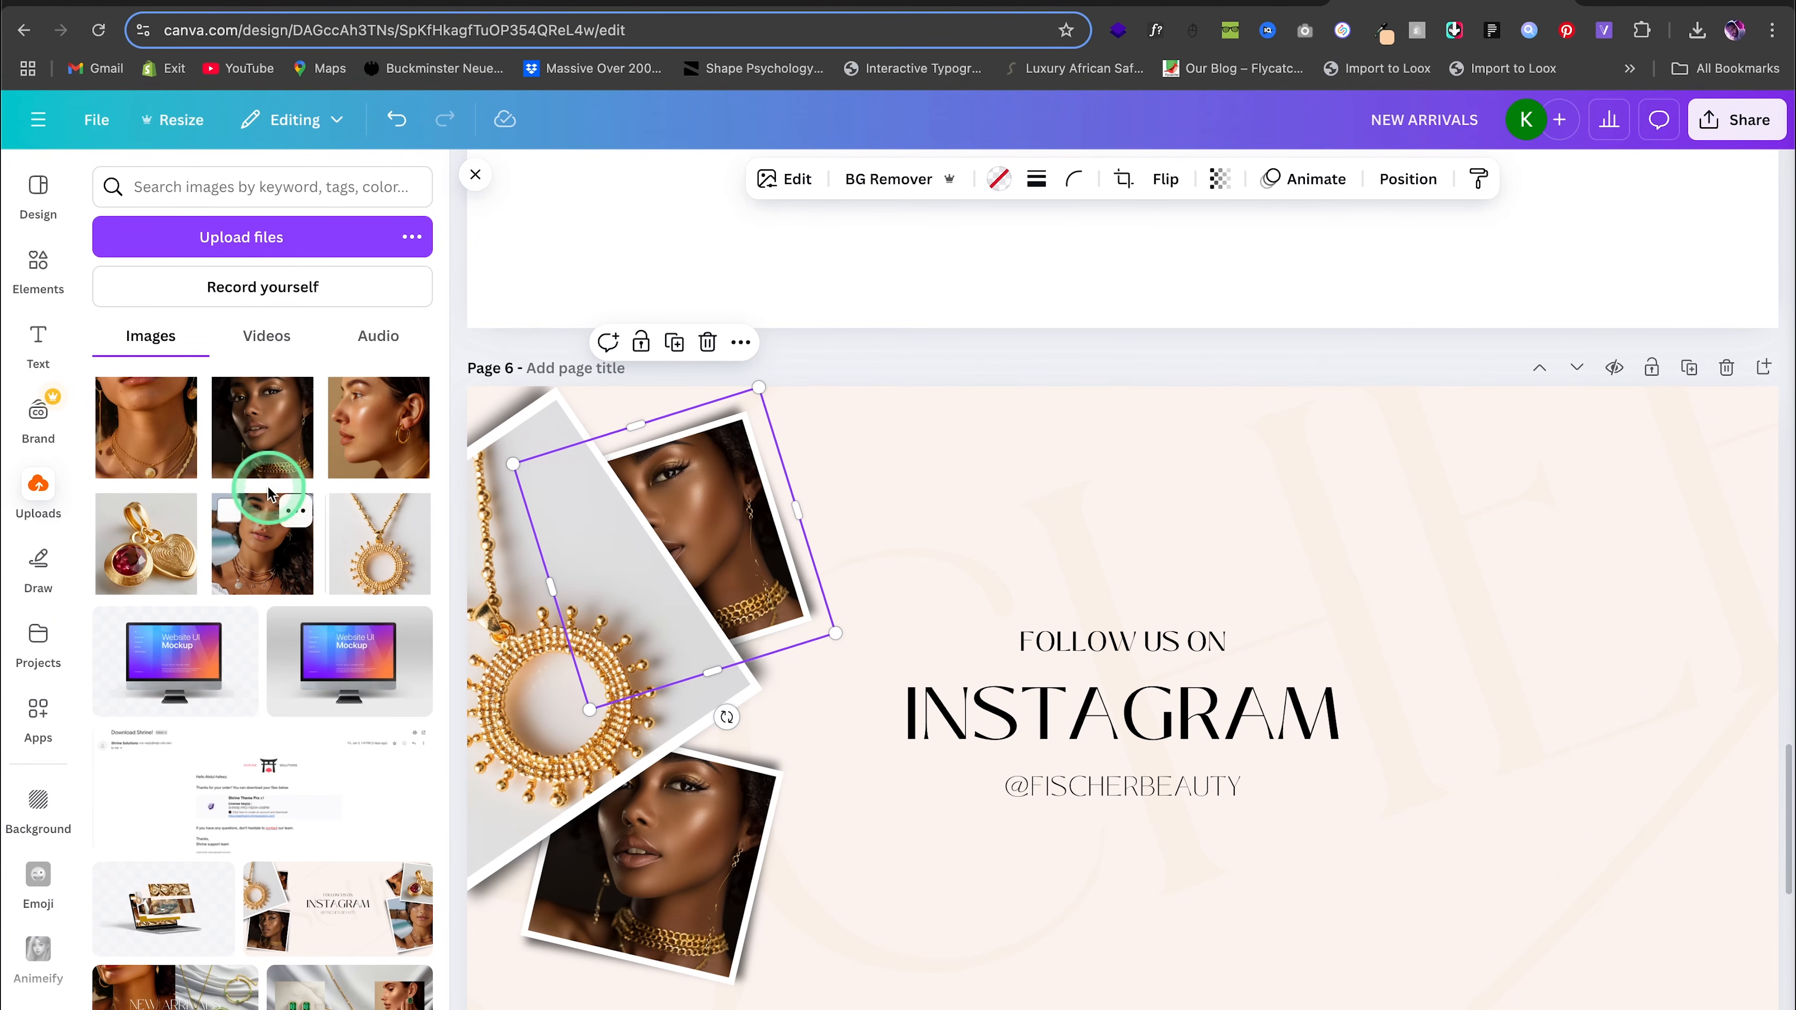
drag(357, 442, 716, 516)
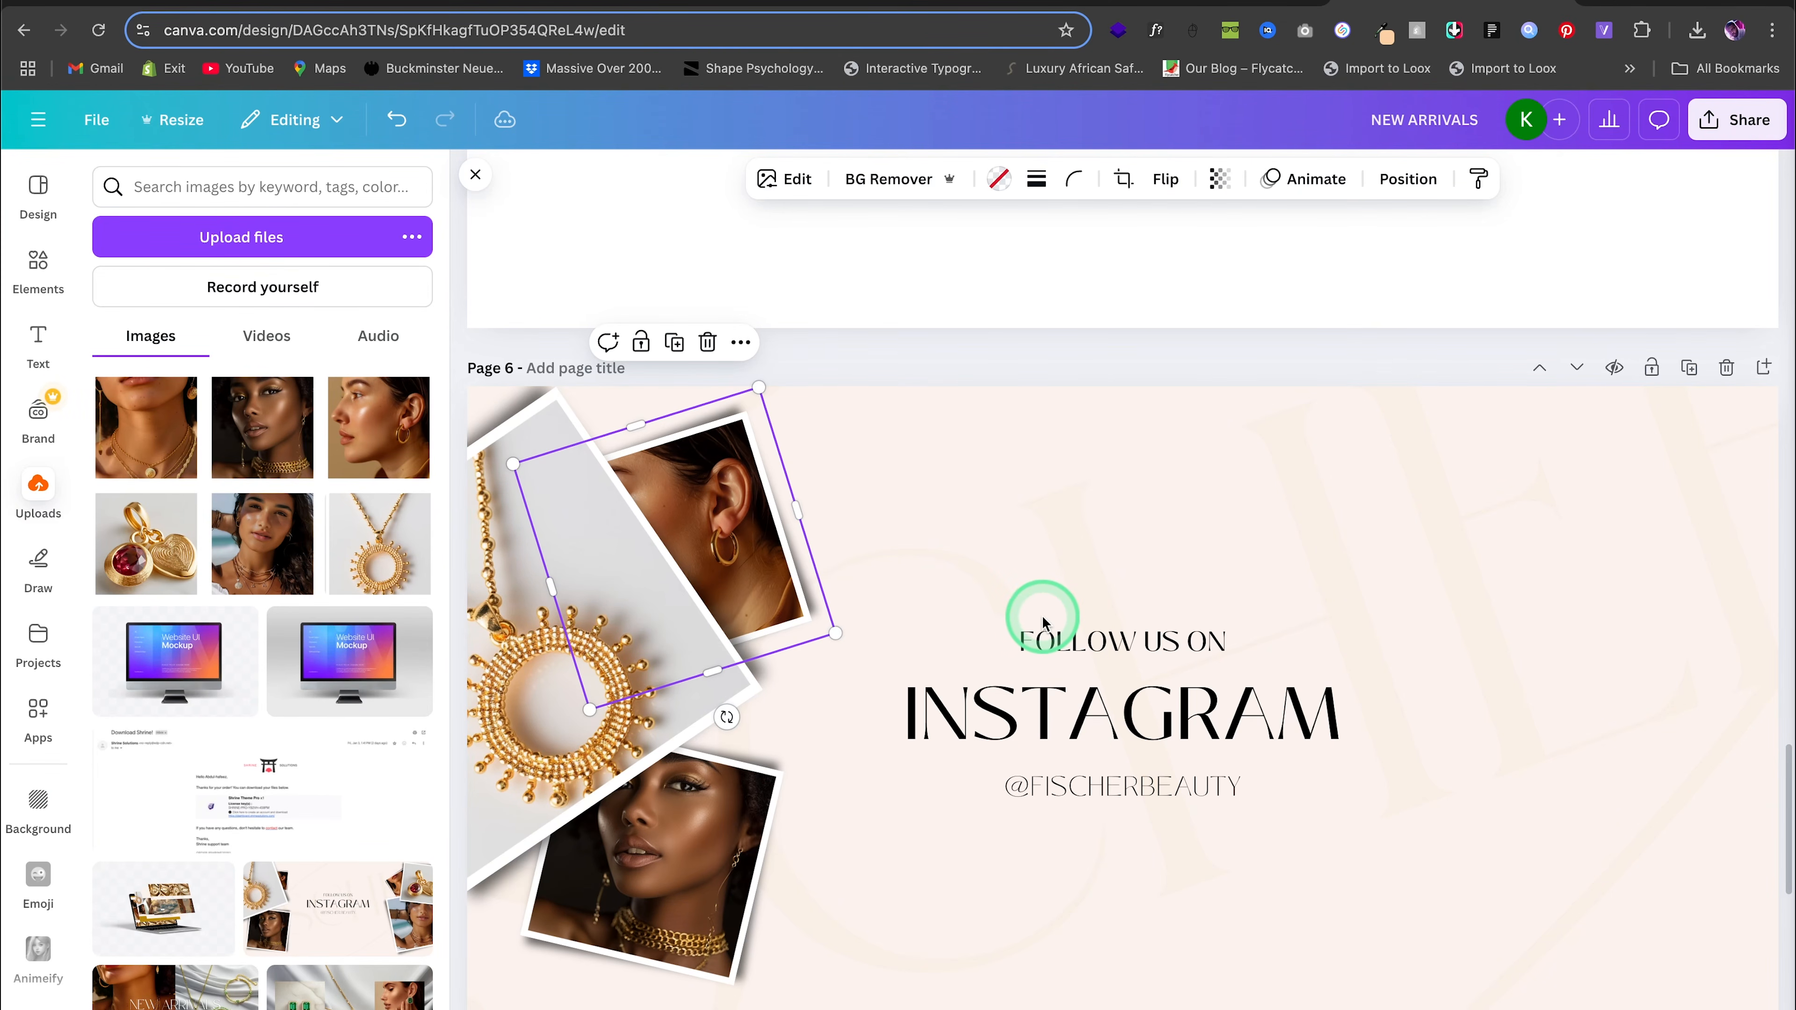
Place a copy of the large tilted necklace photo on the banner's right side and fill it with the uploaded beach portrait
scroll(1227, 621, right, 3)
scroll(1227, 621, left, 2)
drag(601, 714, 1653, 796)
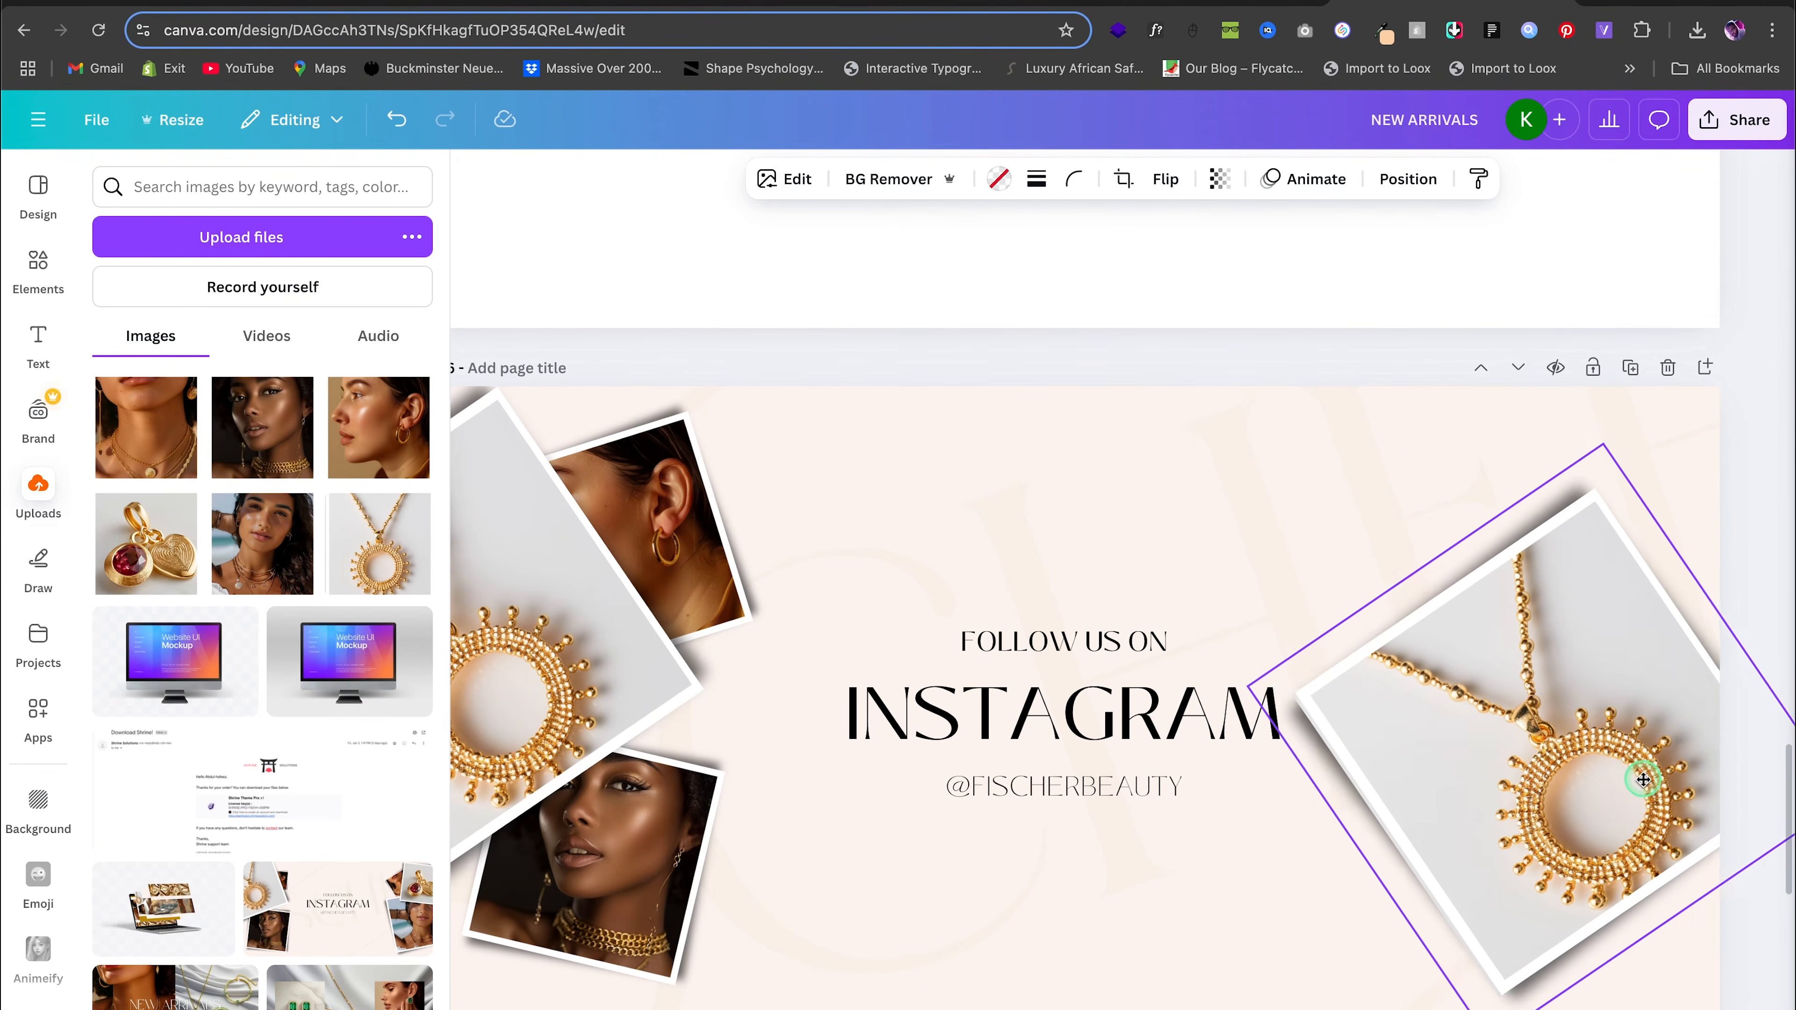
drag(260, 540, 1506, 722)
Place a copy of the small hoop earring photo above the beach portrait and fill it with the uploaded profile portrait
drag(673, 508, 1549, 511)
drag(145, 428, 1506, 552)
drag(375, 433, 1527, 527)
scroll(1555, 523, down, 1)
drag(1597, 522, 1640, 510)
Duplicate the choker portrait into the banner's upper right corner and adjust the layer order of the overlapping photos
alt+drag(743, 803, 1727, 515)
right_click(1733, 516)
click(1324, 680)
right_click(1738, 520)
click(1297, 724)
right_click(1753, 522)
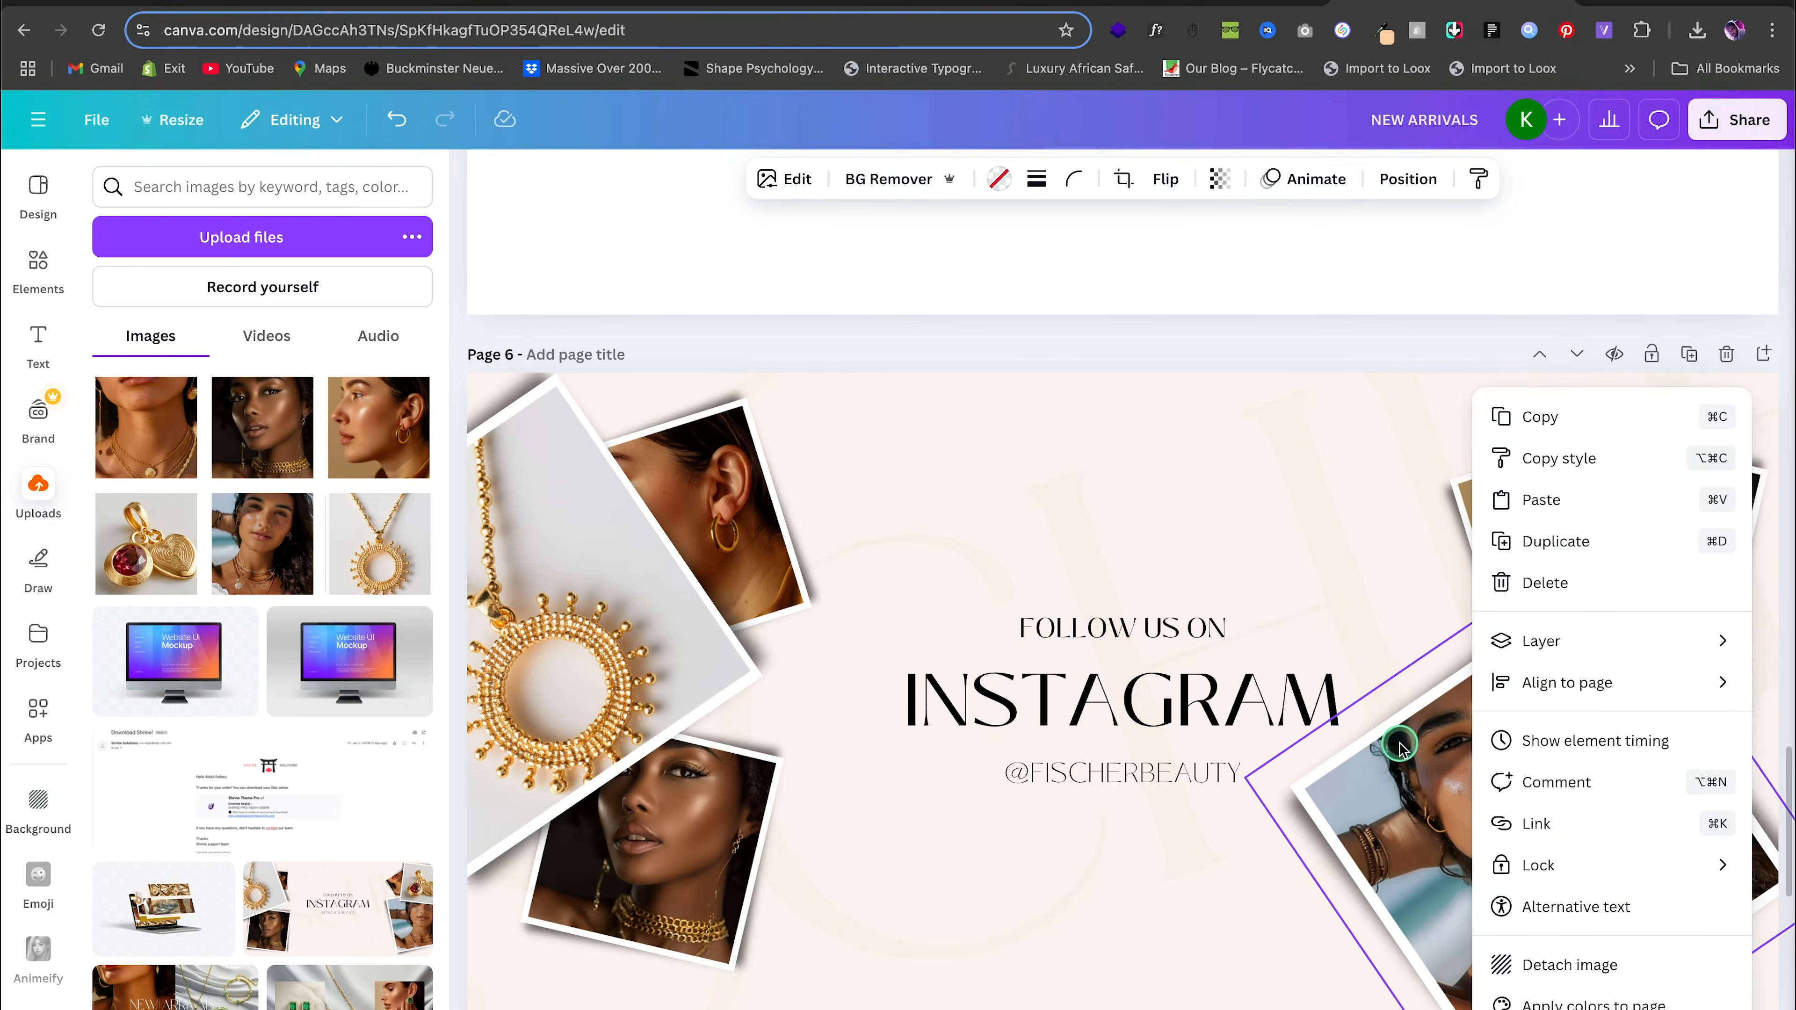
click(1404, 567)
key(super+z)
Reposition, rotate and resize the photos on the banner's right side into an overlapping tilted cluster
drag(1594, 604, 1623, 696)
drag(1640, 580, 1591, 554)
drag(1471, 700, 1439, 732)
drag(1601, 576, 1635, 573)
drag(1635, 782, 1578, 775)
scroll(1556, 707, up, 1)
Fill the upper right front frame with the uploaded red gemstone and heart pendants photo and adjust the cluster's placement
drag(124, 551, 1556, 518)
click(1569, 842)
scroll(1626, 707, down, 3)
drag(1774, 731, 1749, 769)
scroll(1626, 602, up, 2)
Enlarge the gold choker portrait at the banner's lower left slightly
click(664, 813)
drag(747, 941, 769, 975)
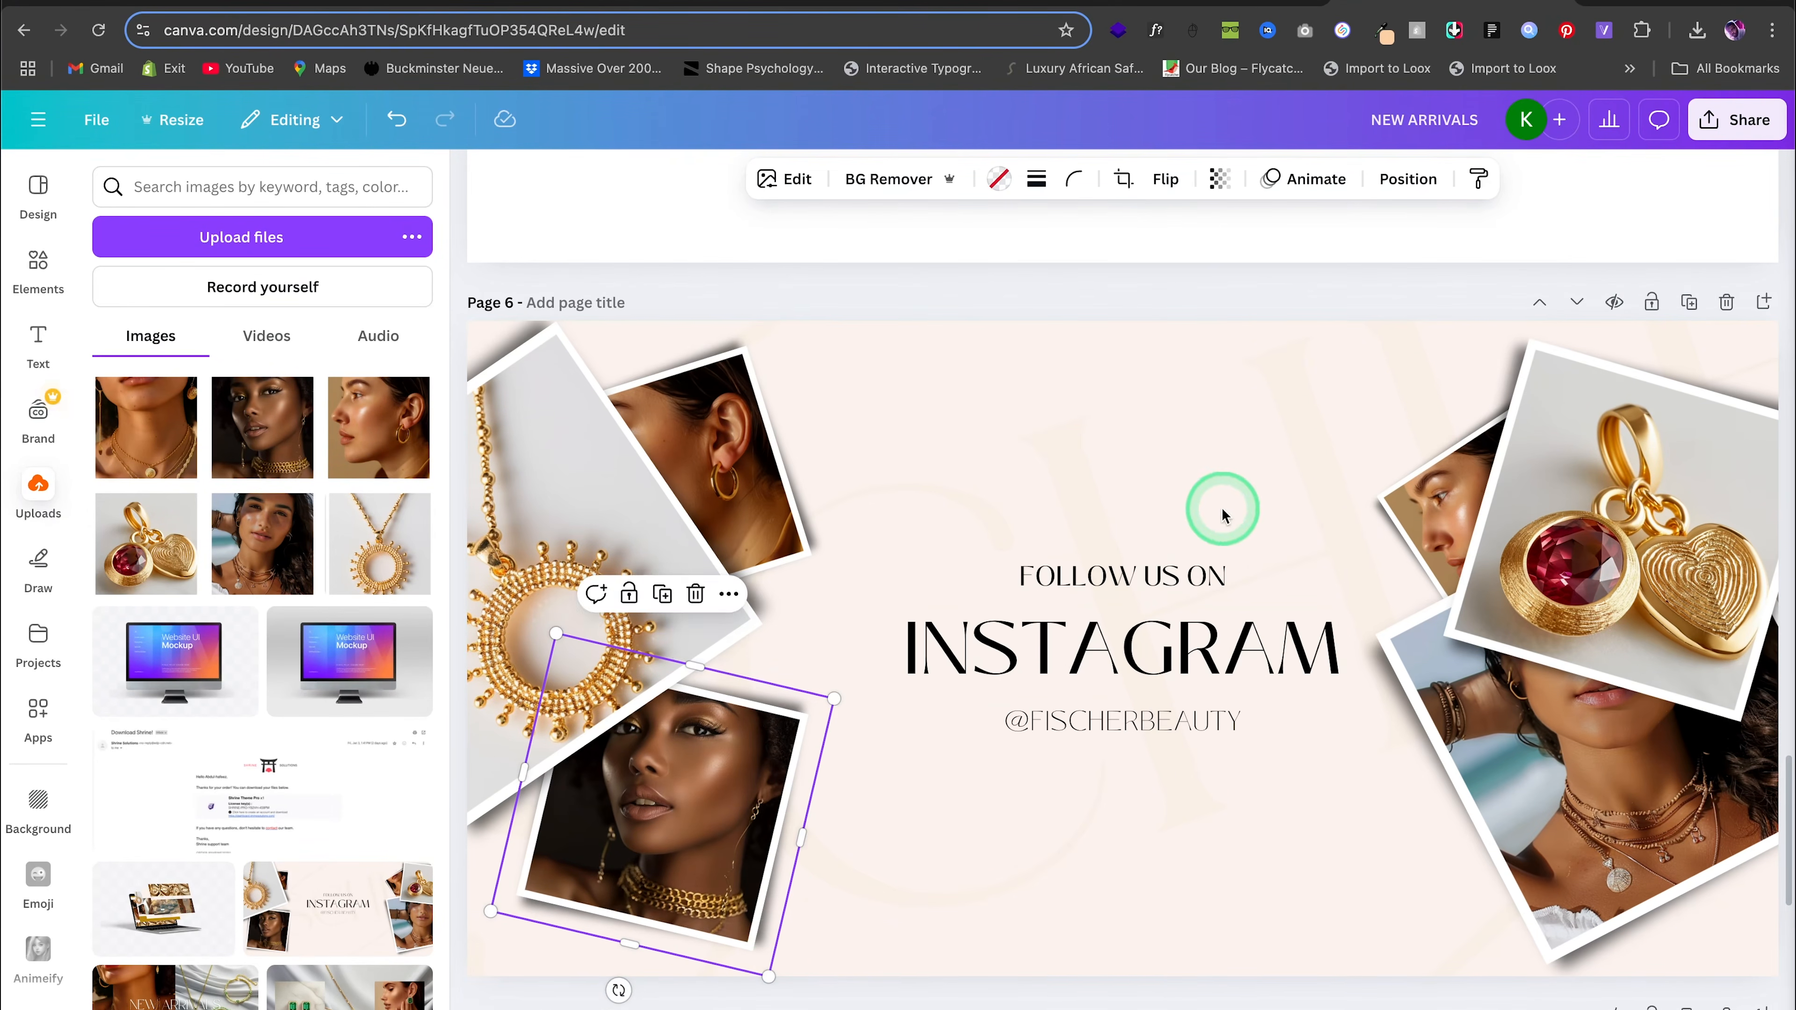
scroll(1343, 489, right, 1)
scroll(1202, 601, left, 1)
click(1102, 637)
click(1122, 564)
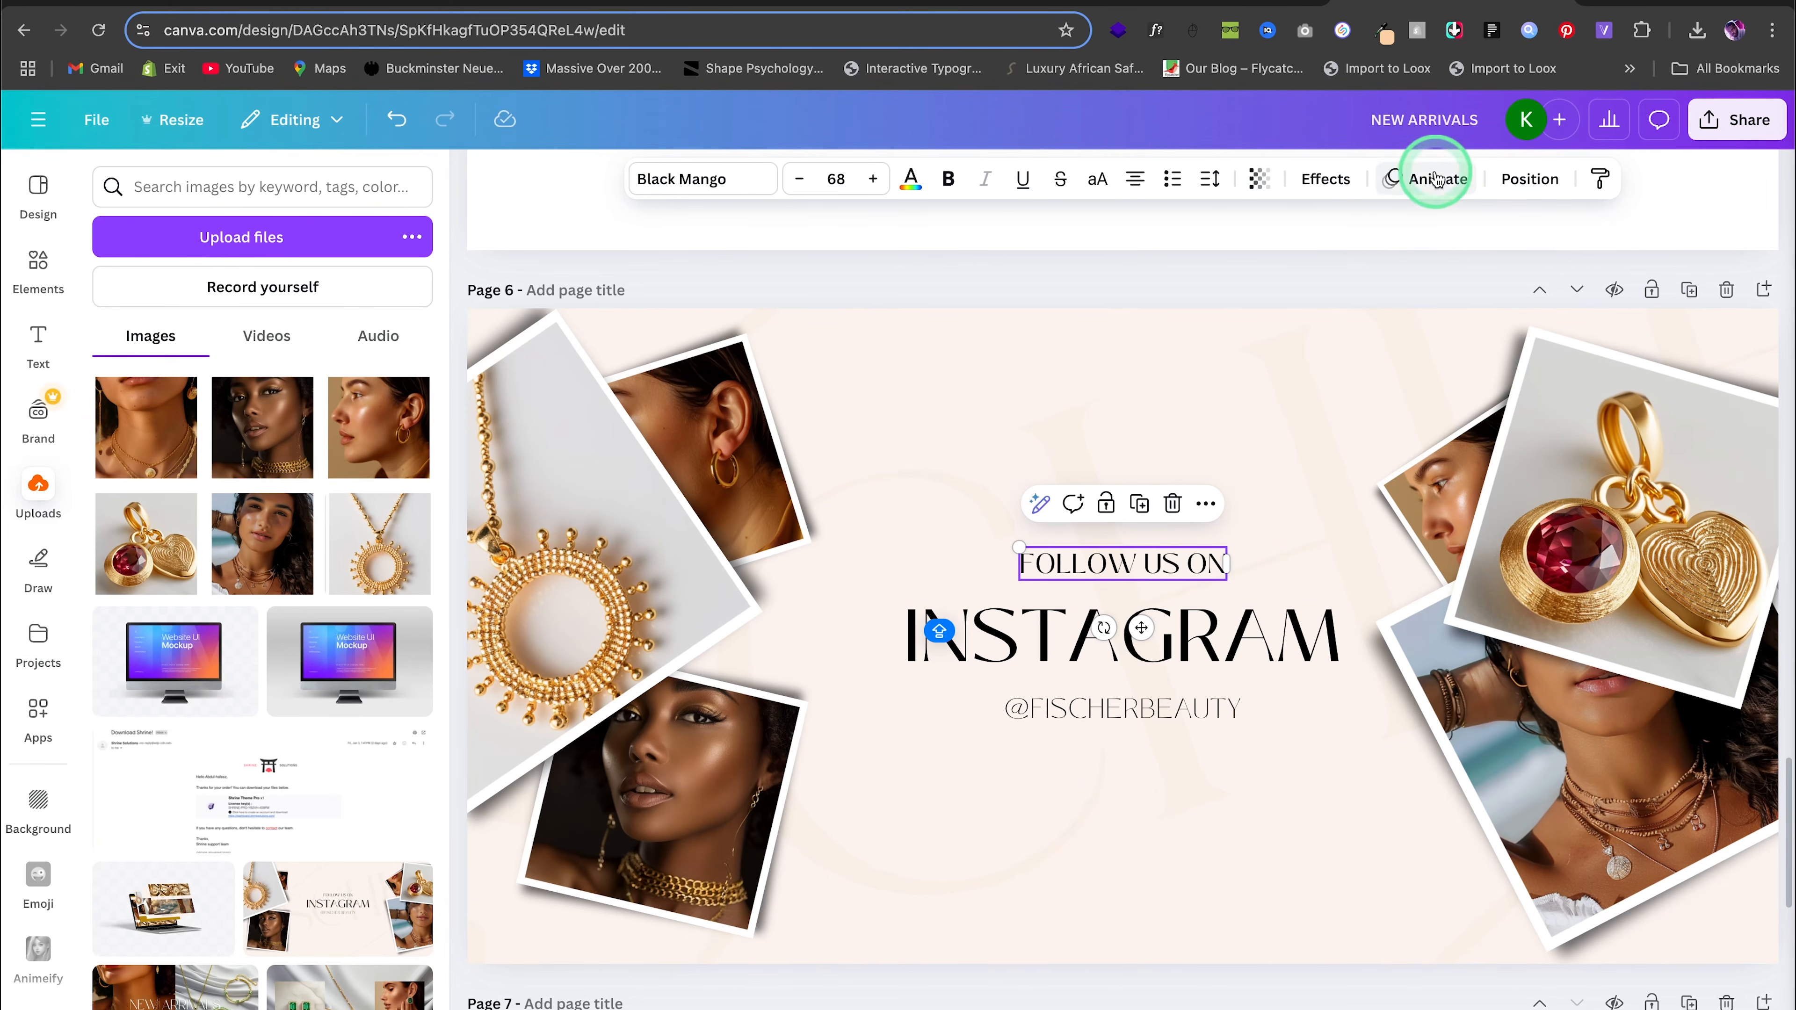
click(1529, 178)
click(1018, 623)
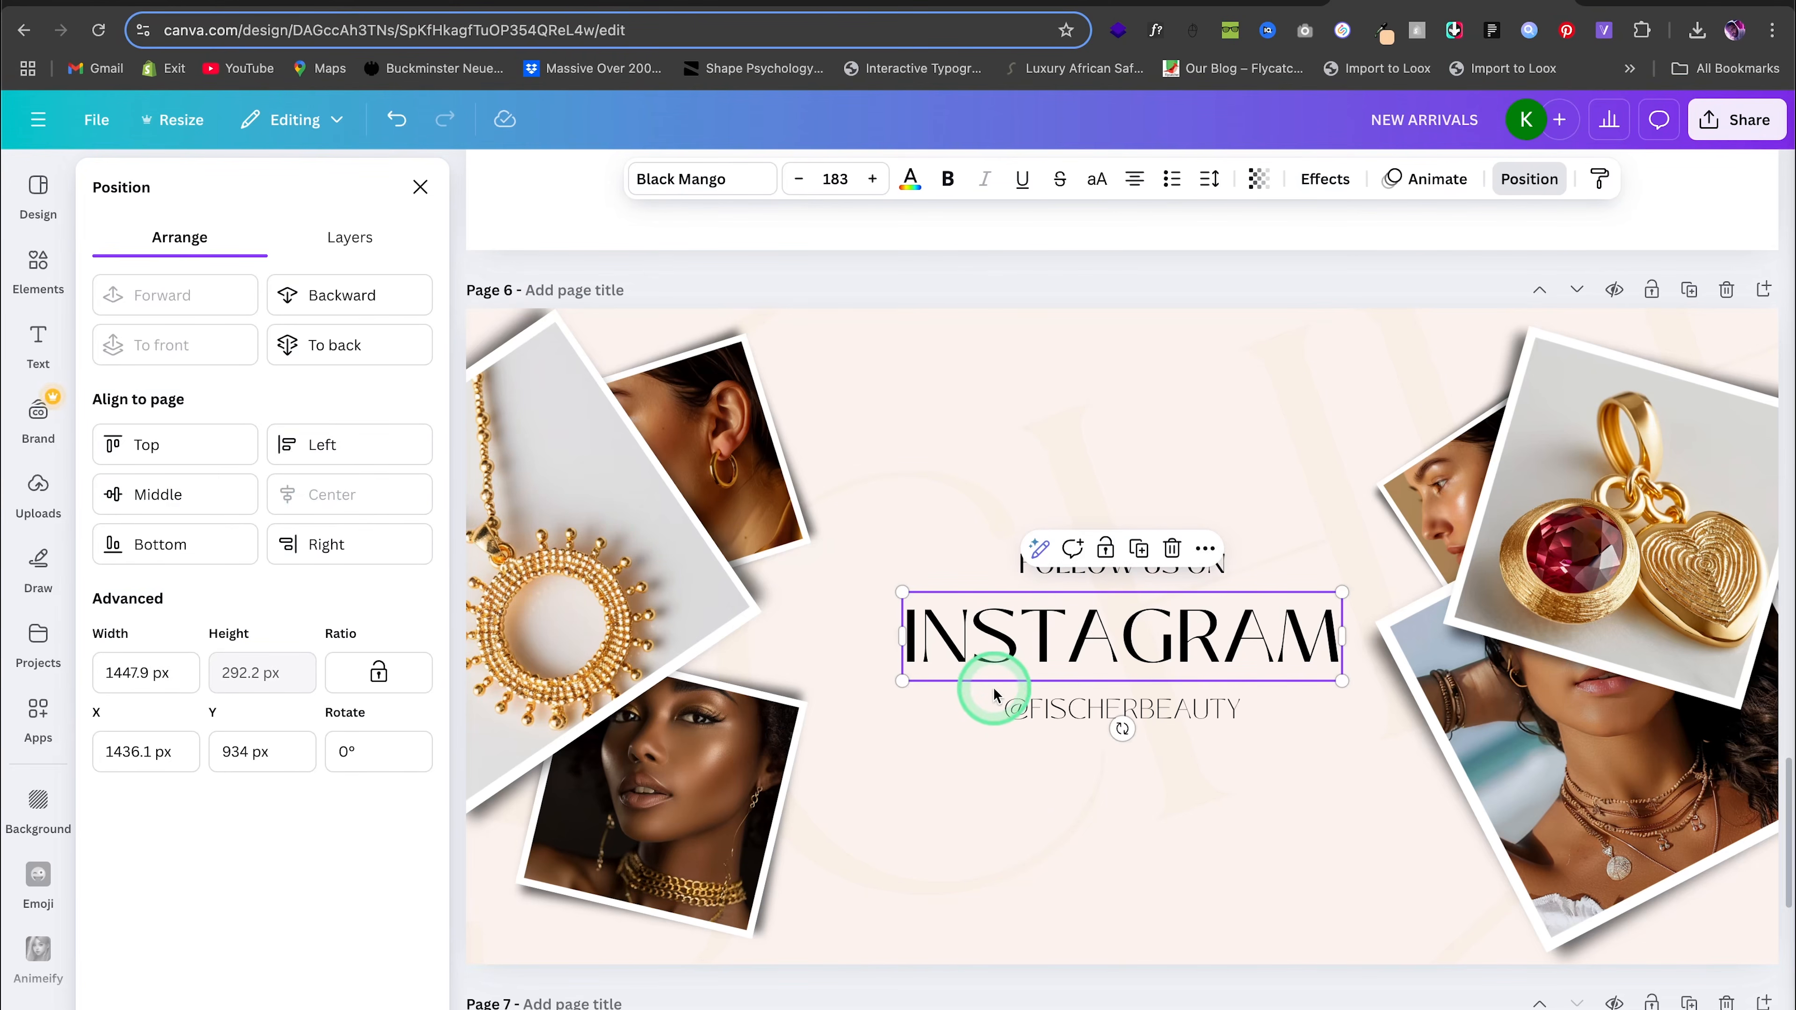
click(1041, 711)
Set up a PNG download of the design limited to page 6, the Instagram banner
click(1749, 121)
click(1417, 530)
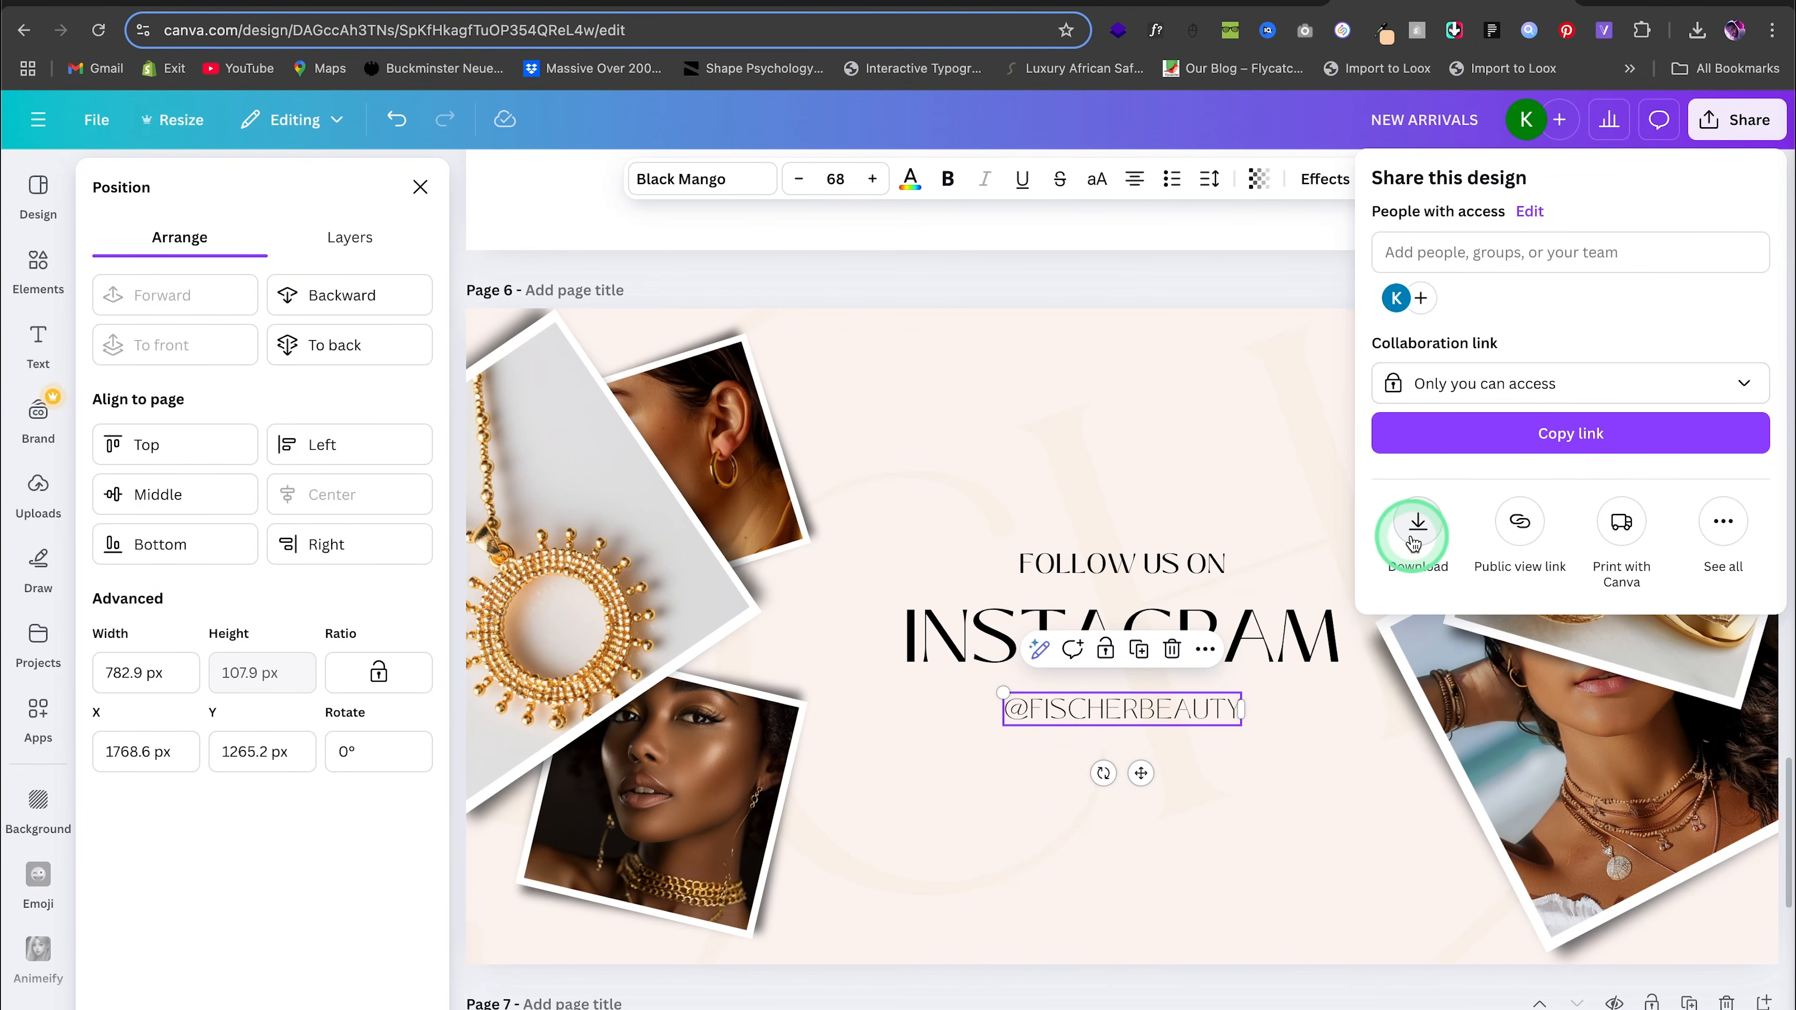
click(1658, 546)
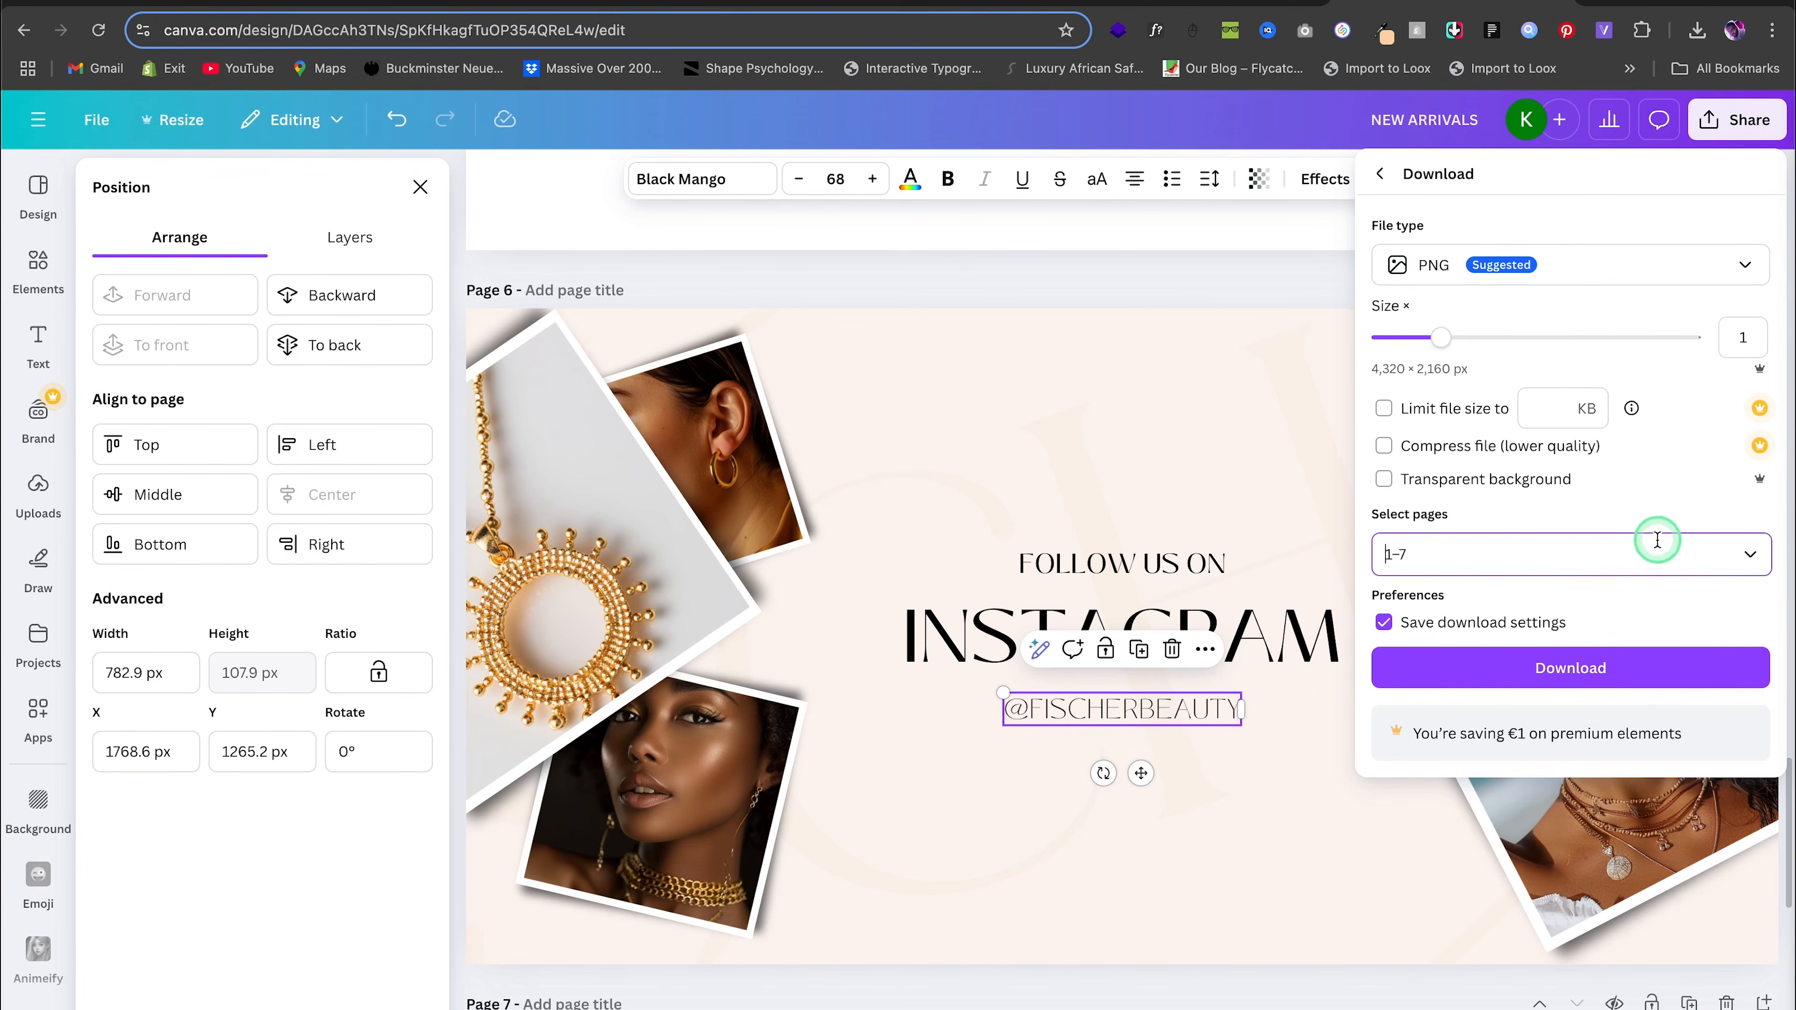
click(1750, 613)
click(1750, 661)
click(1636, 899)
Download the banner and save it as SM IMG 1 in KT Folder
click(1530, 672)
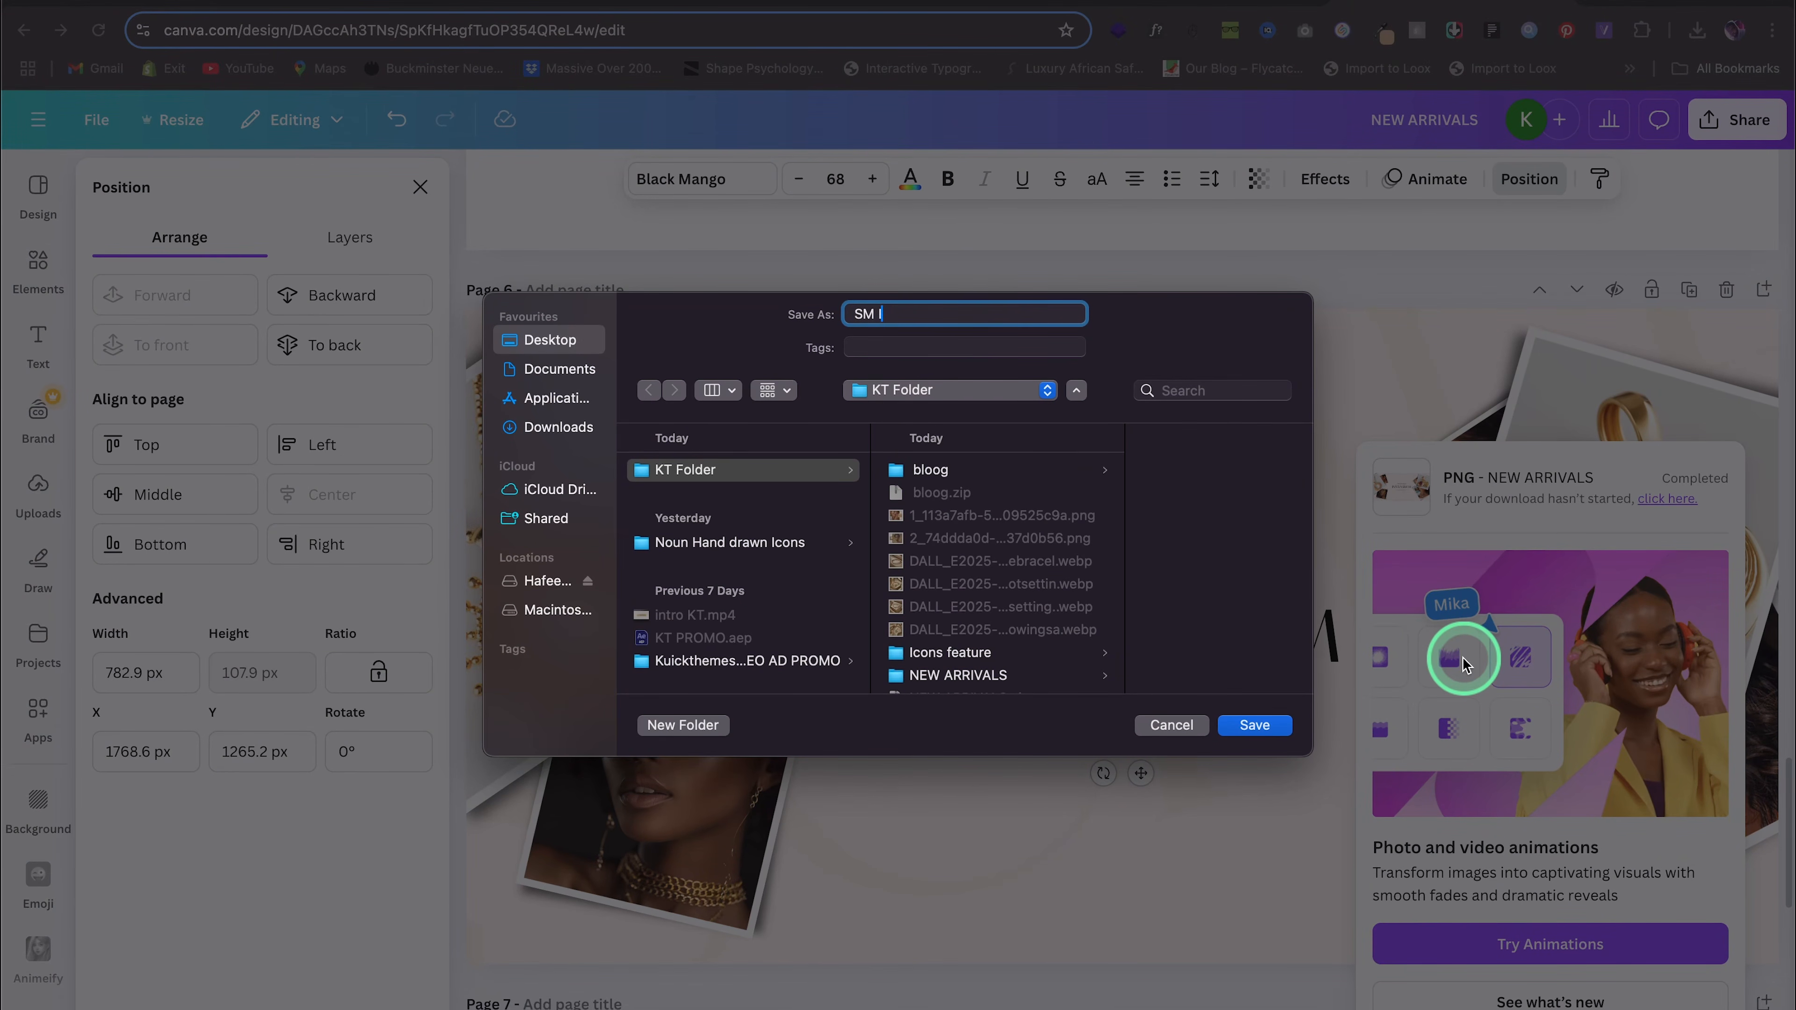
text(MG 1)
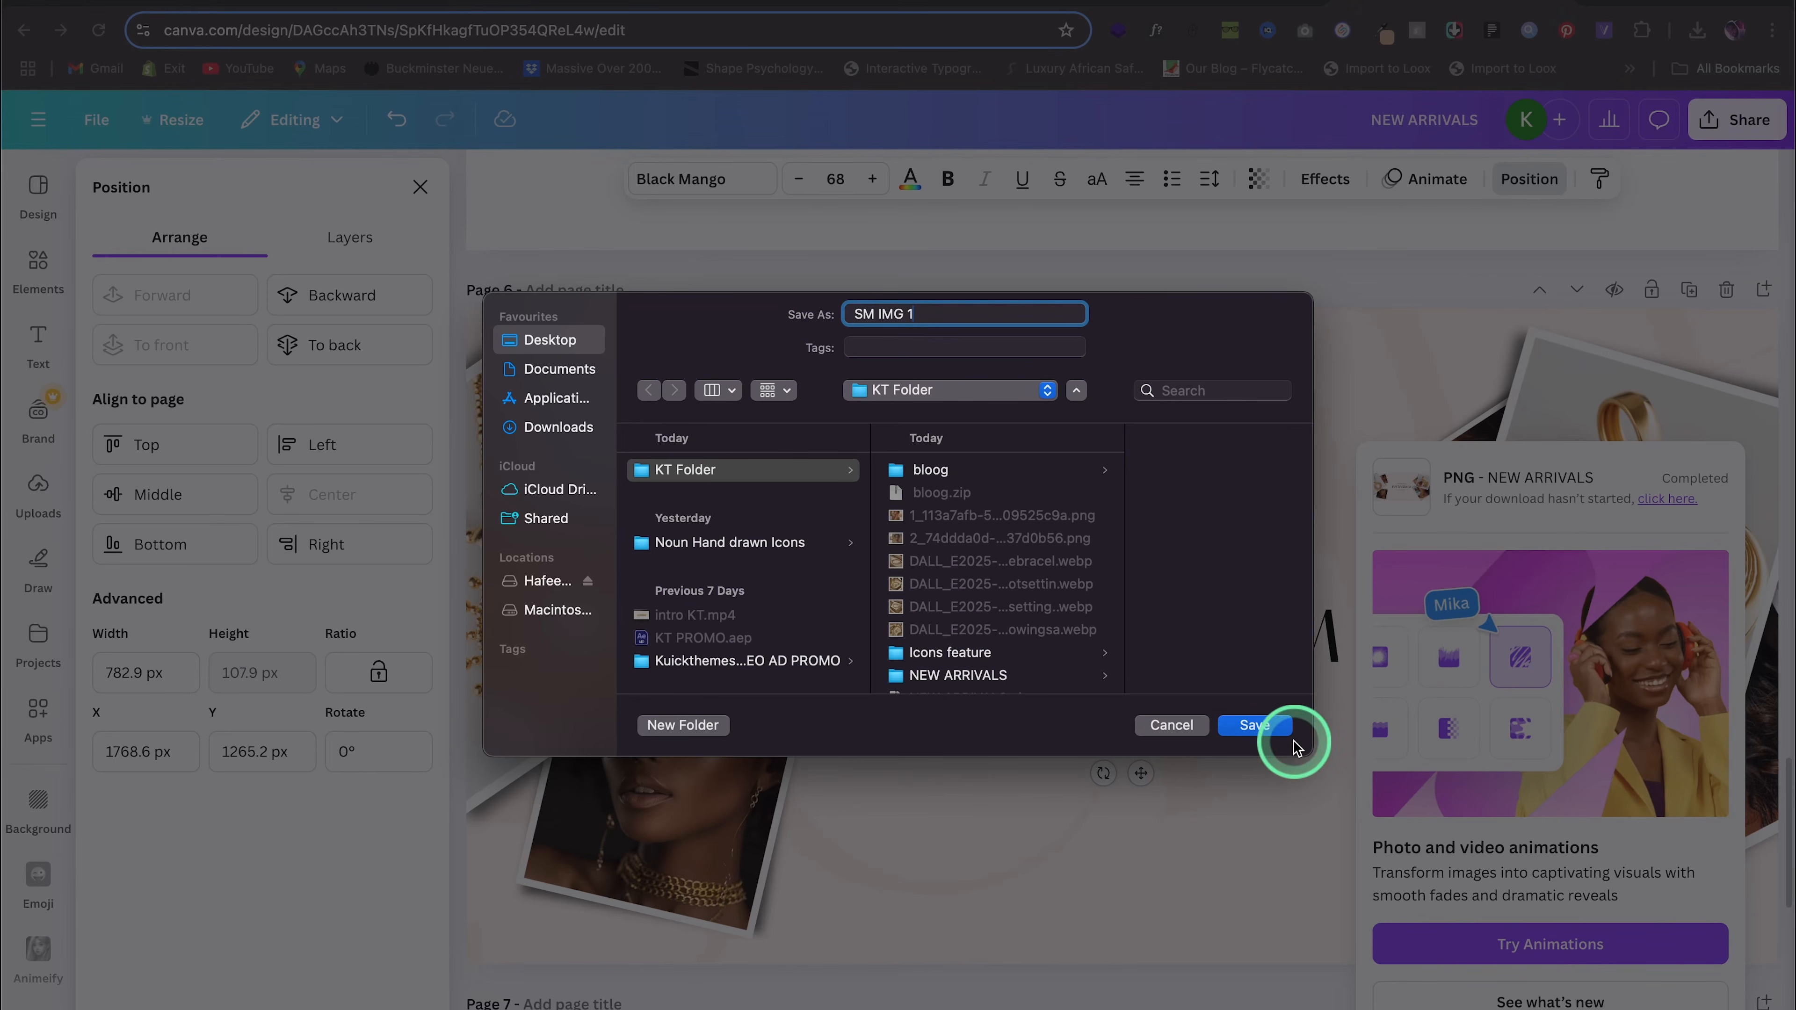
click(1254, 724)
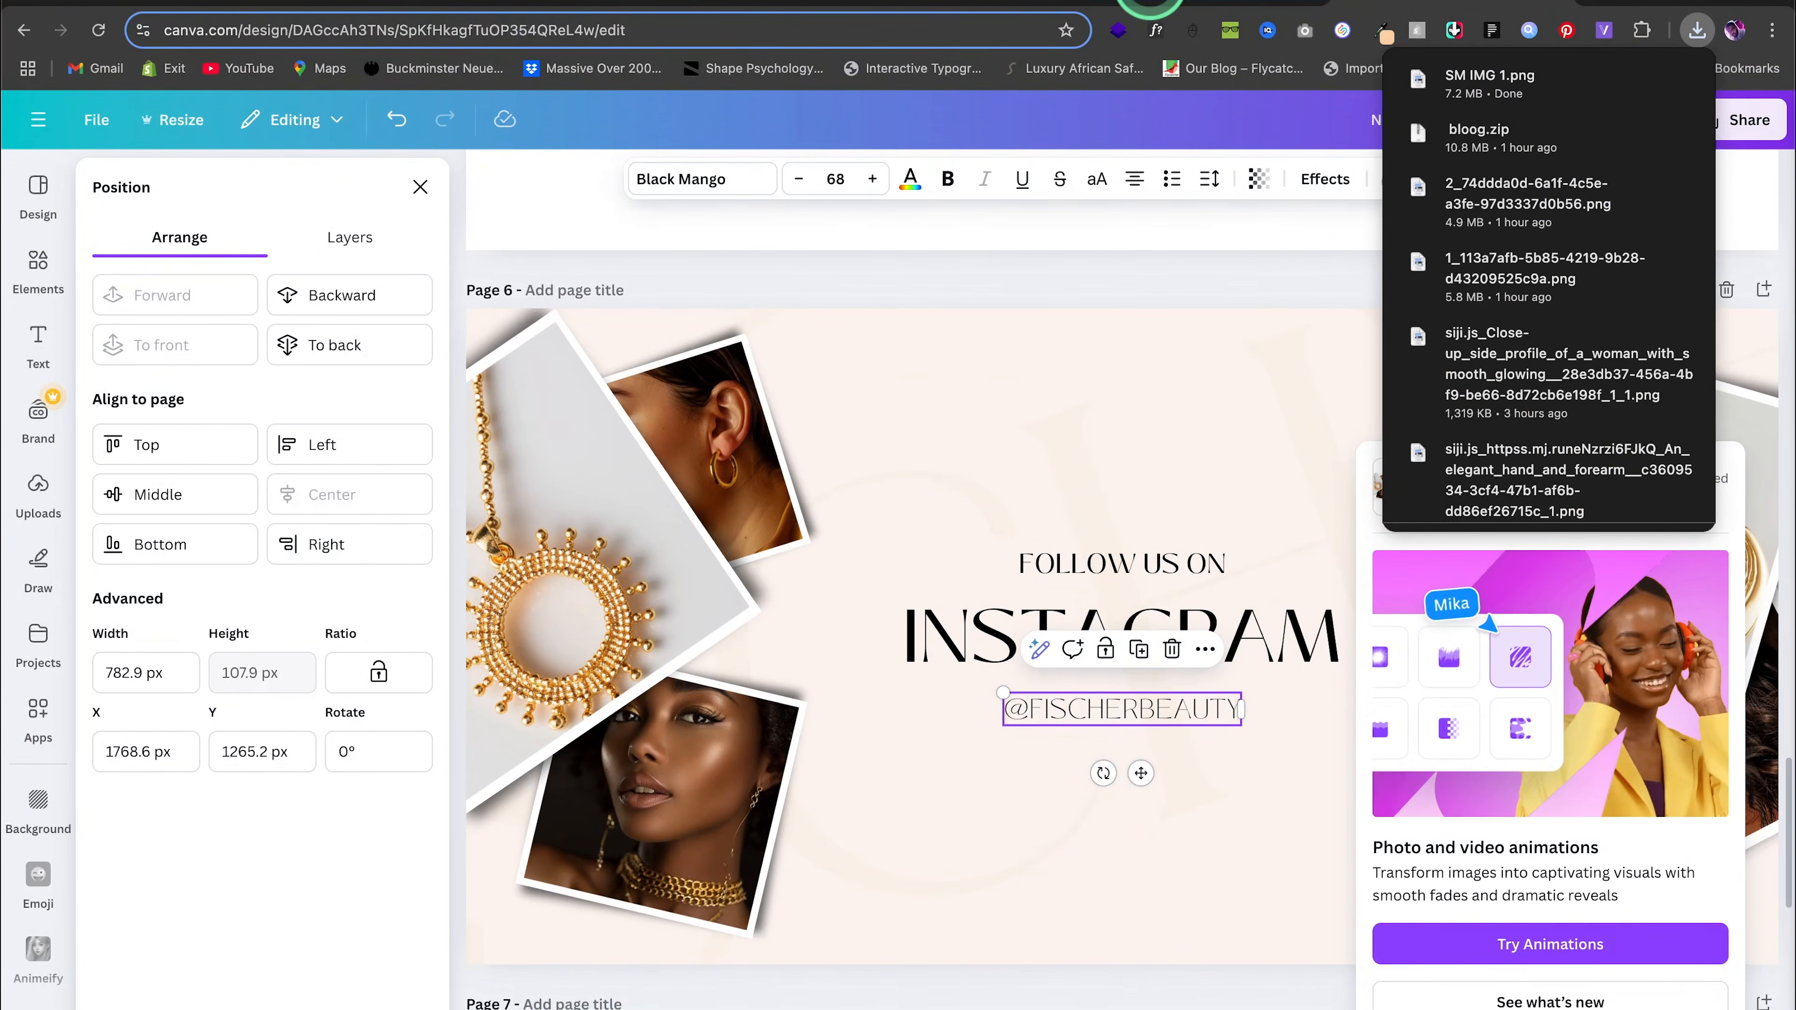
Switch to the Shopify theme editor, upload SM IMG 1.png as the first image of the last image banner, and save
click(1149, 4)
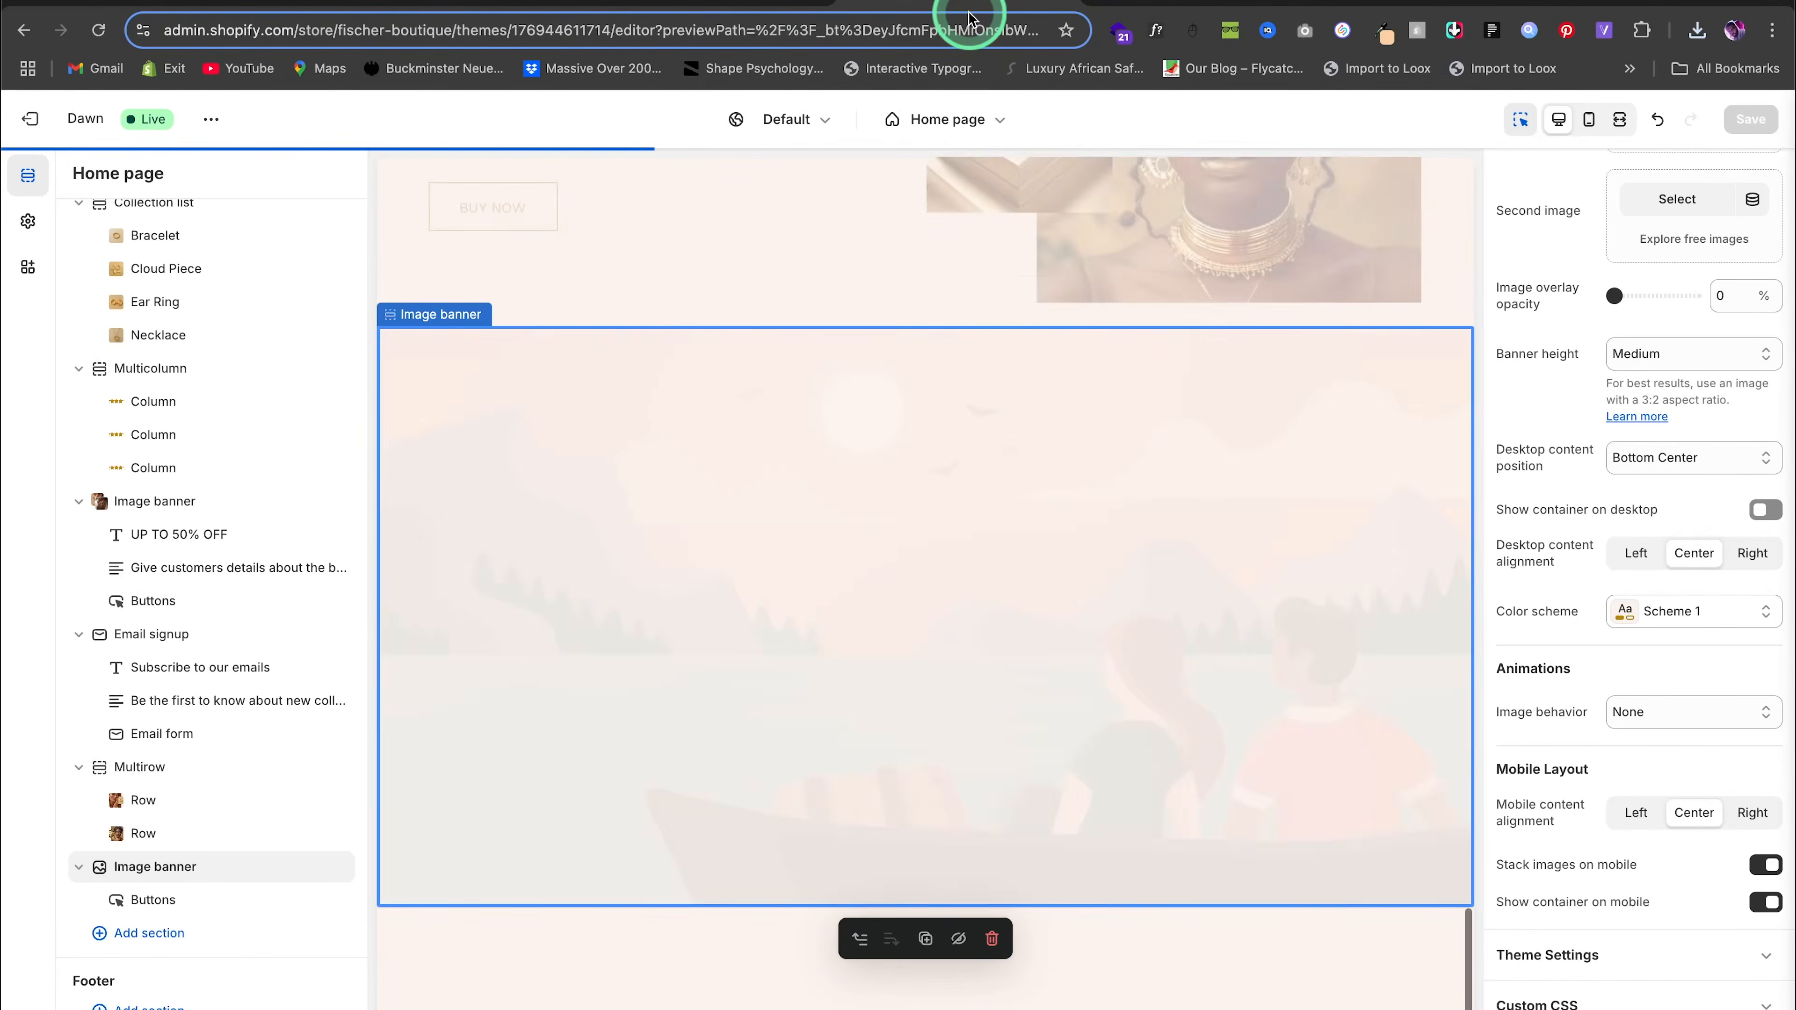
click(1357, 2)
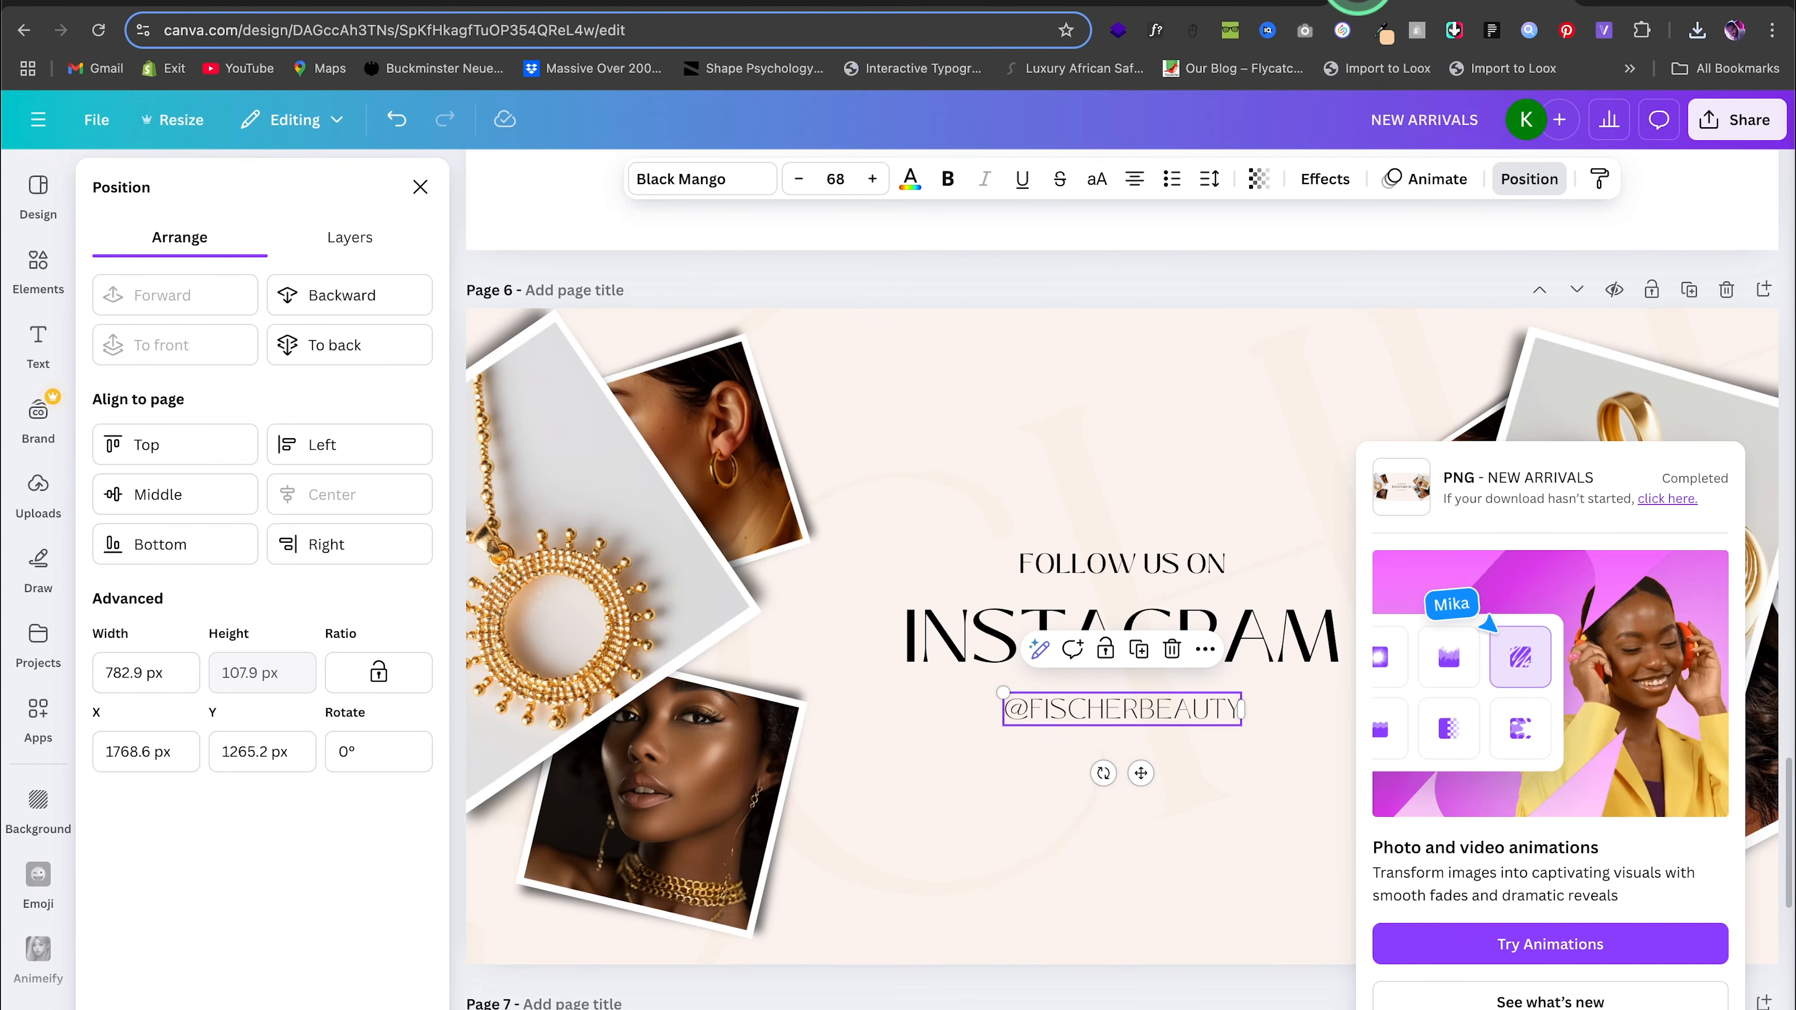
click(950, 3)
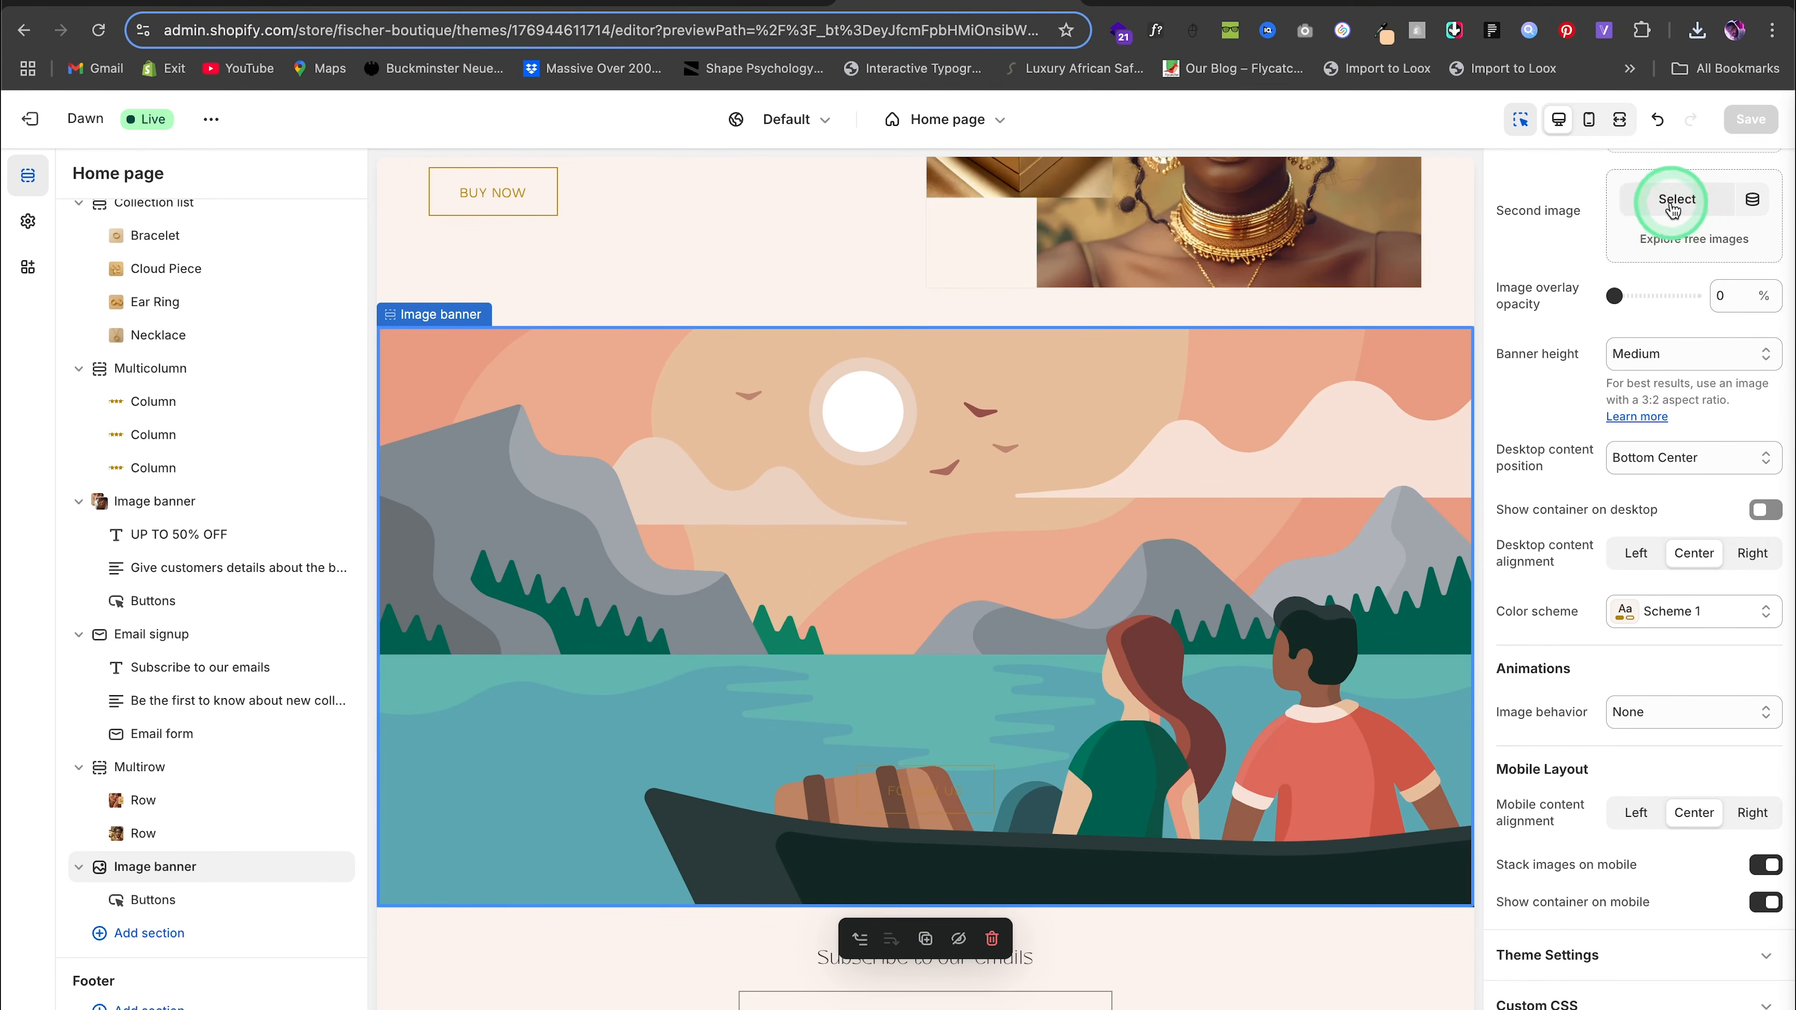
scroll(1663, 353, up, 3)
click(1665, 232)
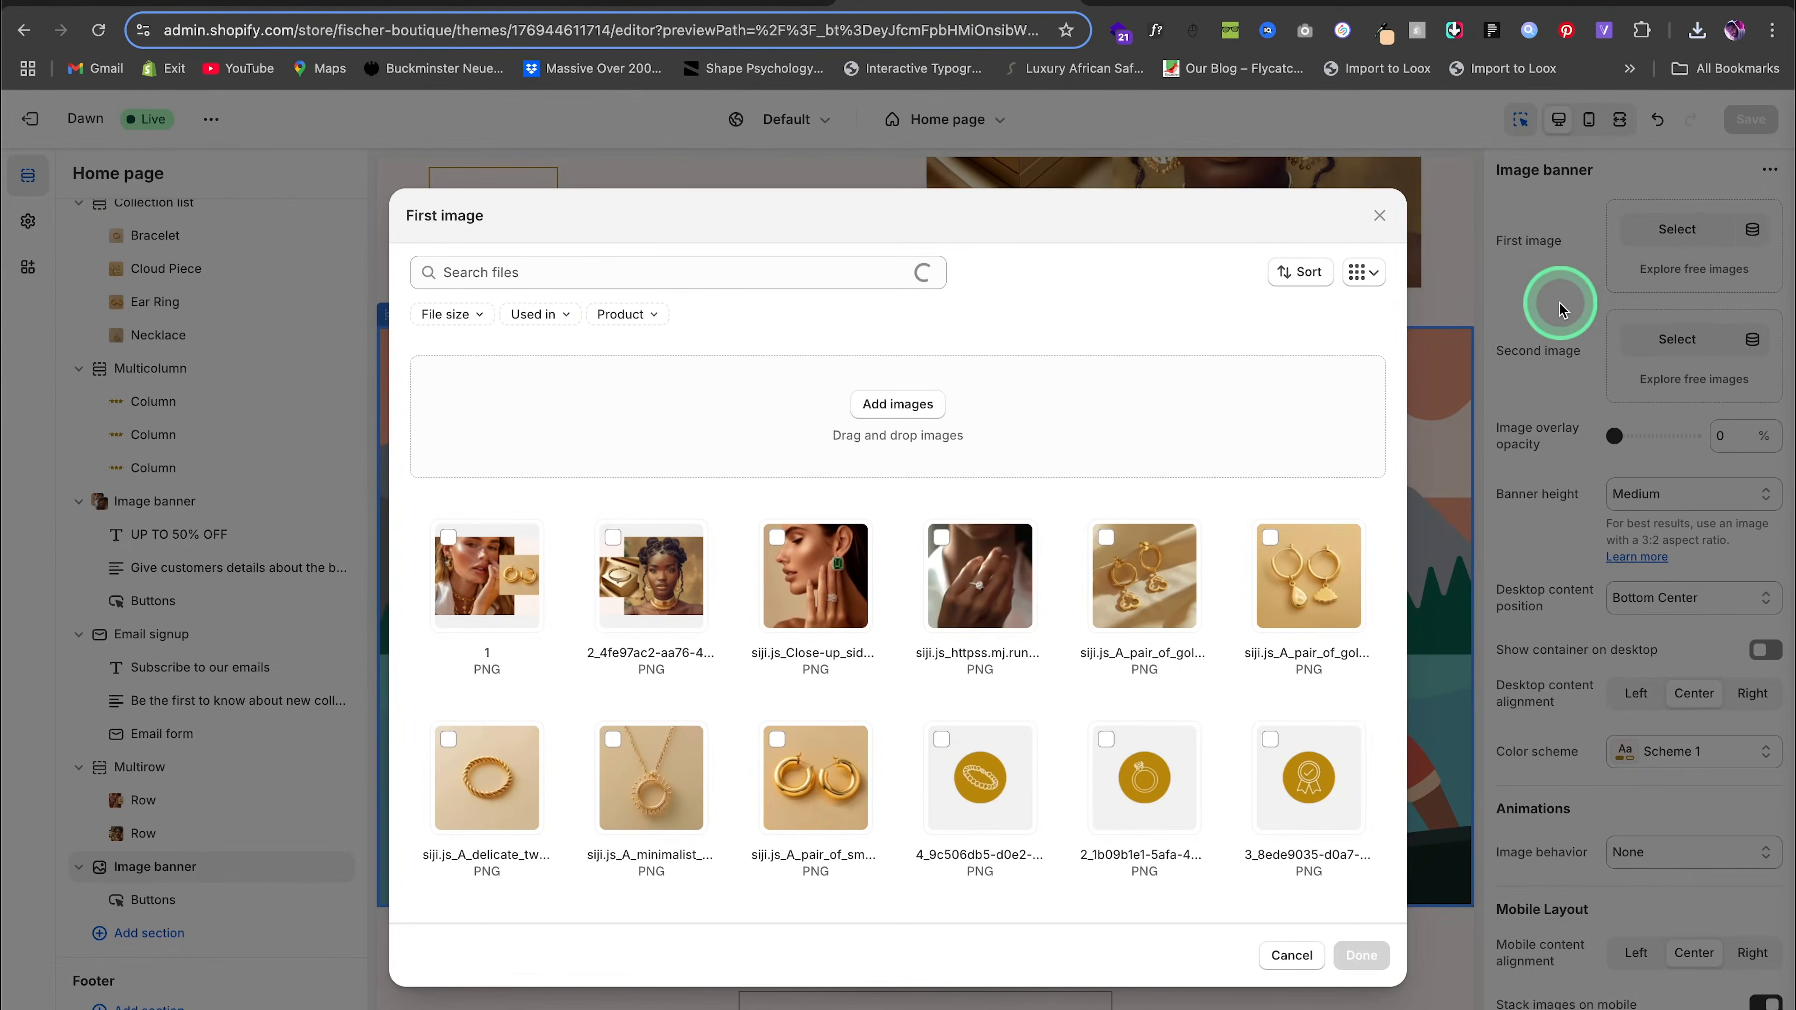
click(877, 470)
scroll(877, 485, down, 2)
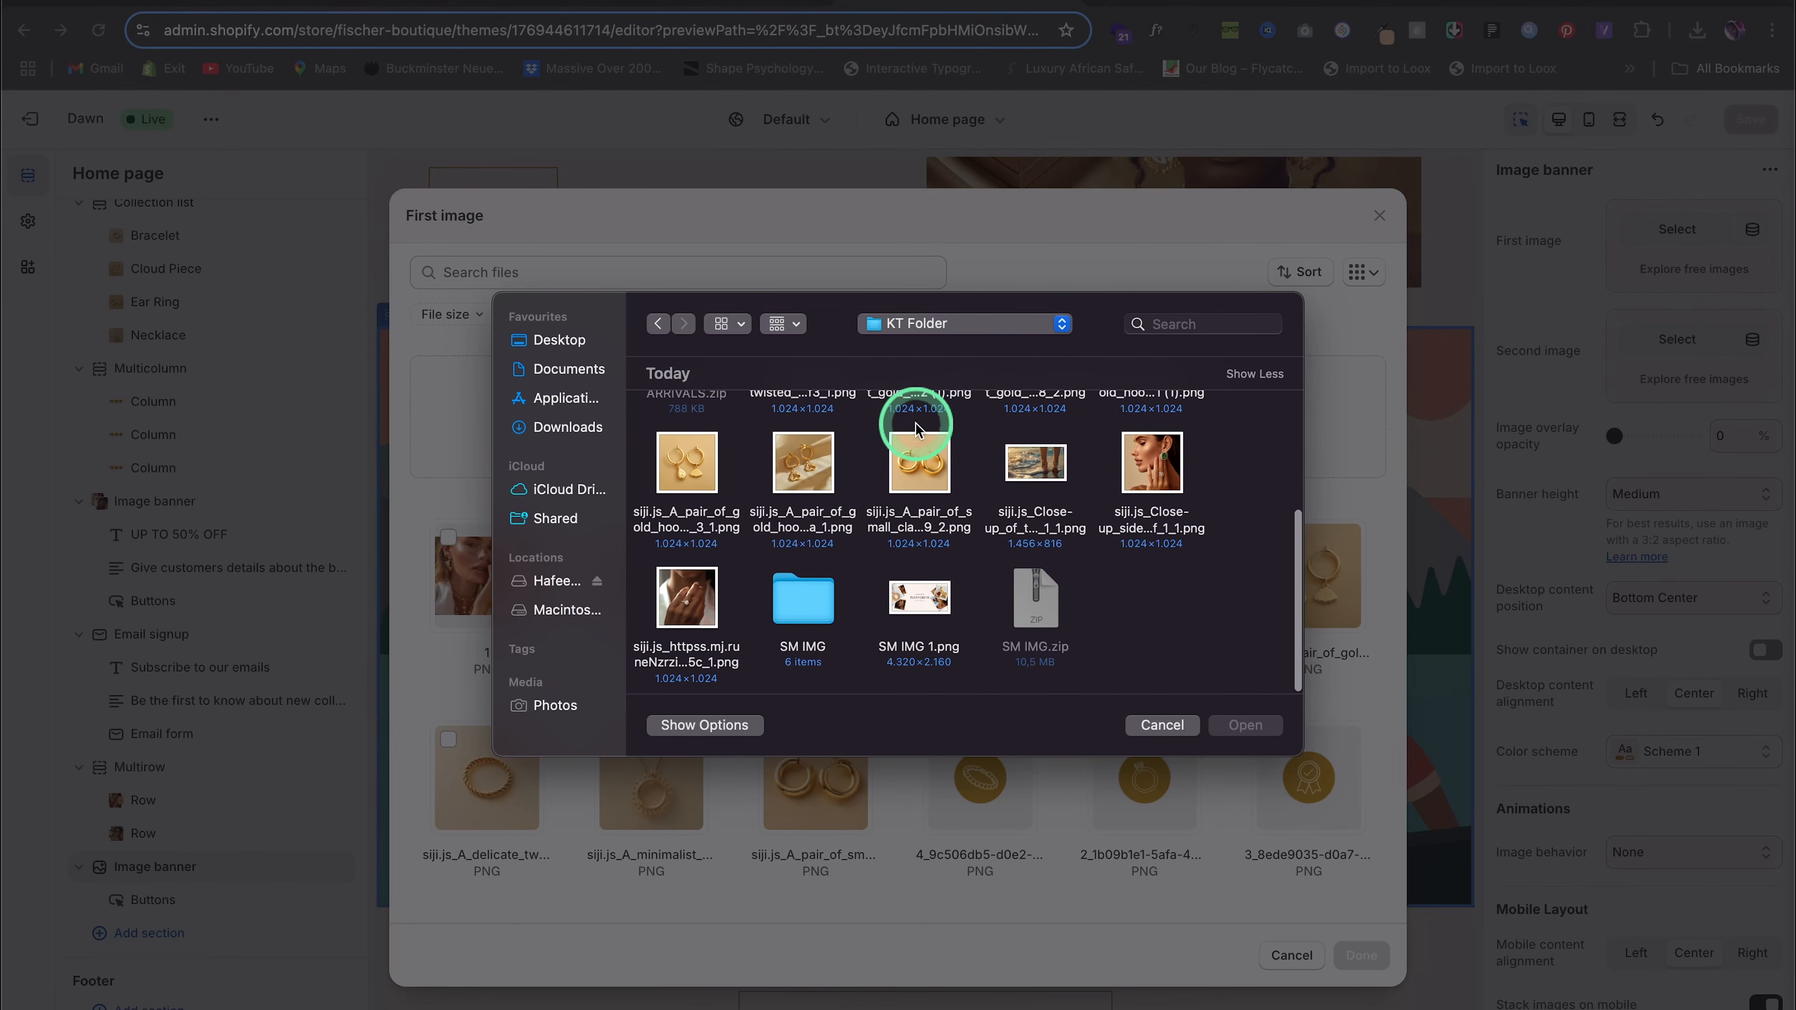
click(919, 594)
click(1255, 724)
click(1361, 955)
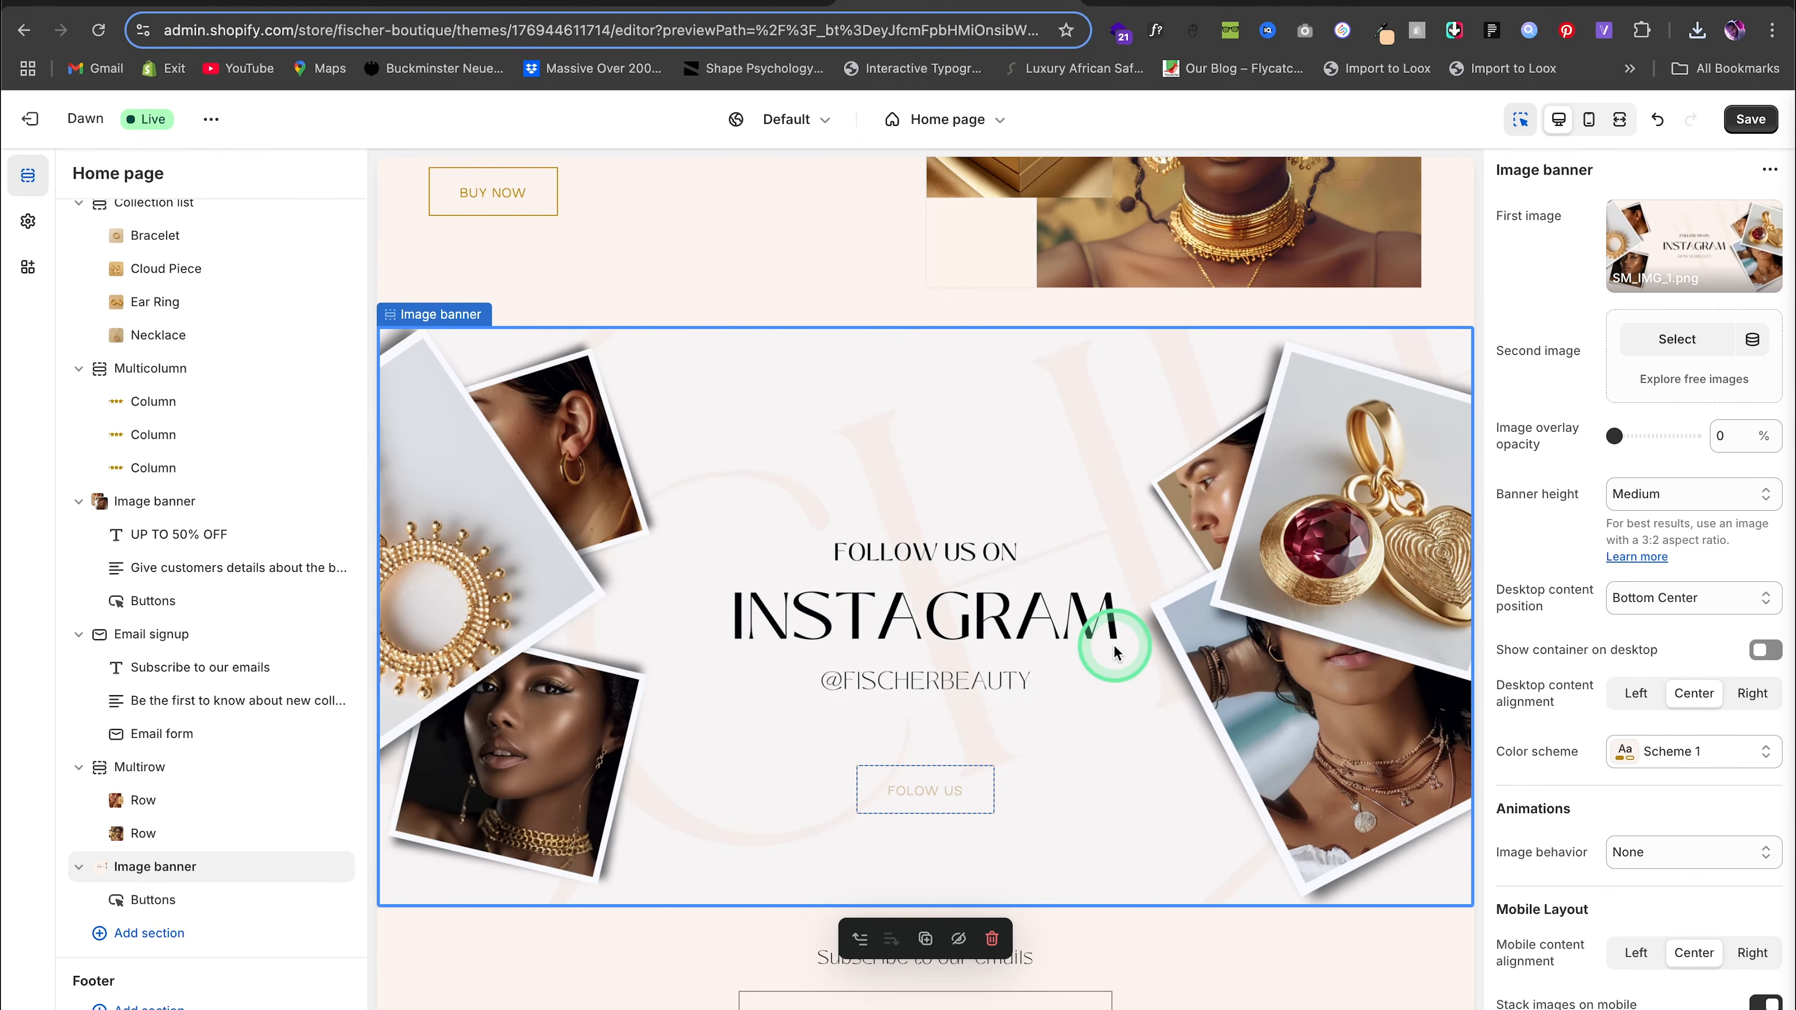
scroll(1115, 649, down, 2)
click(1739, 117)
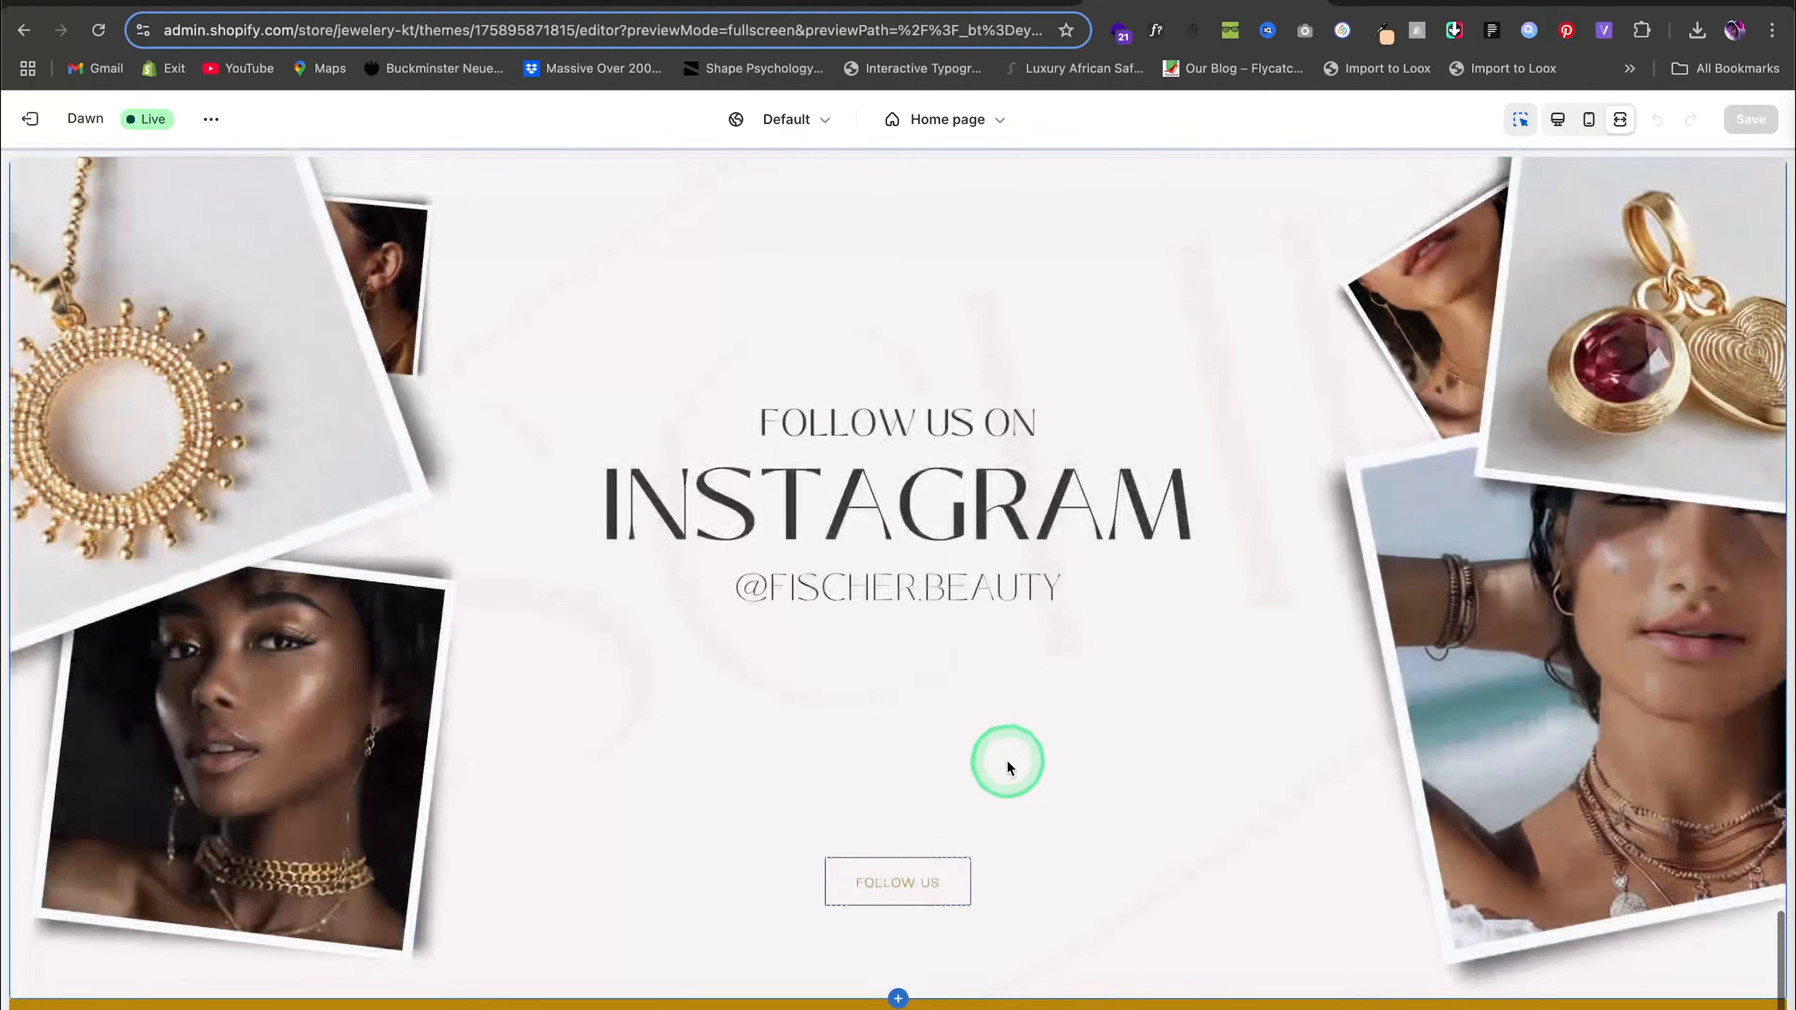
Following the reference store's footer, turn off the footer's email signup and set its color scheme to Scheme 3
scroll(1010, 759, down, 3)
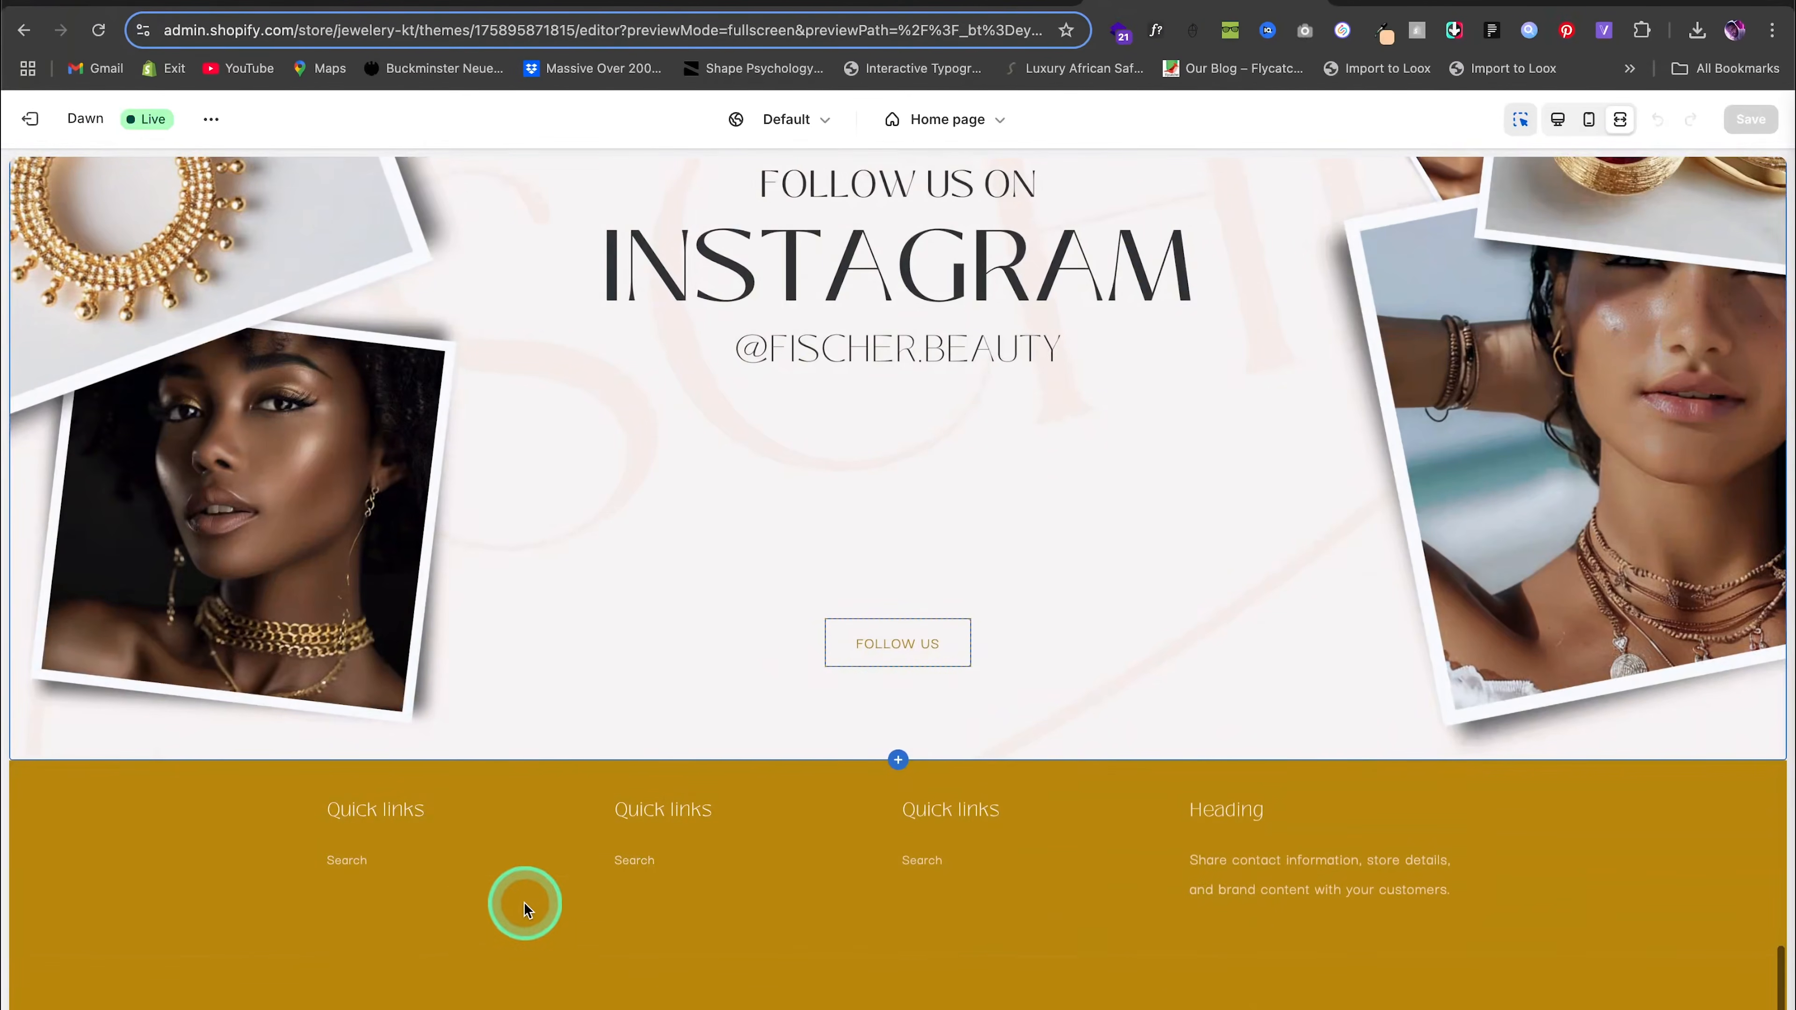
click(930, 2)
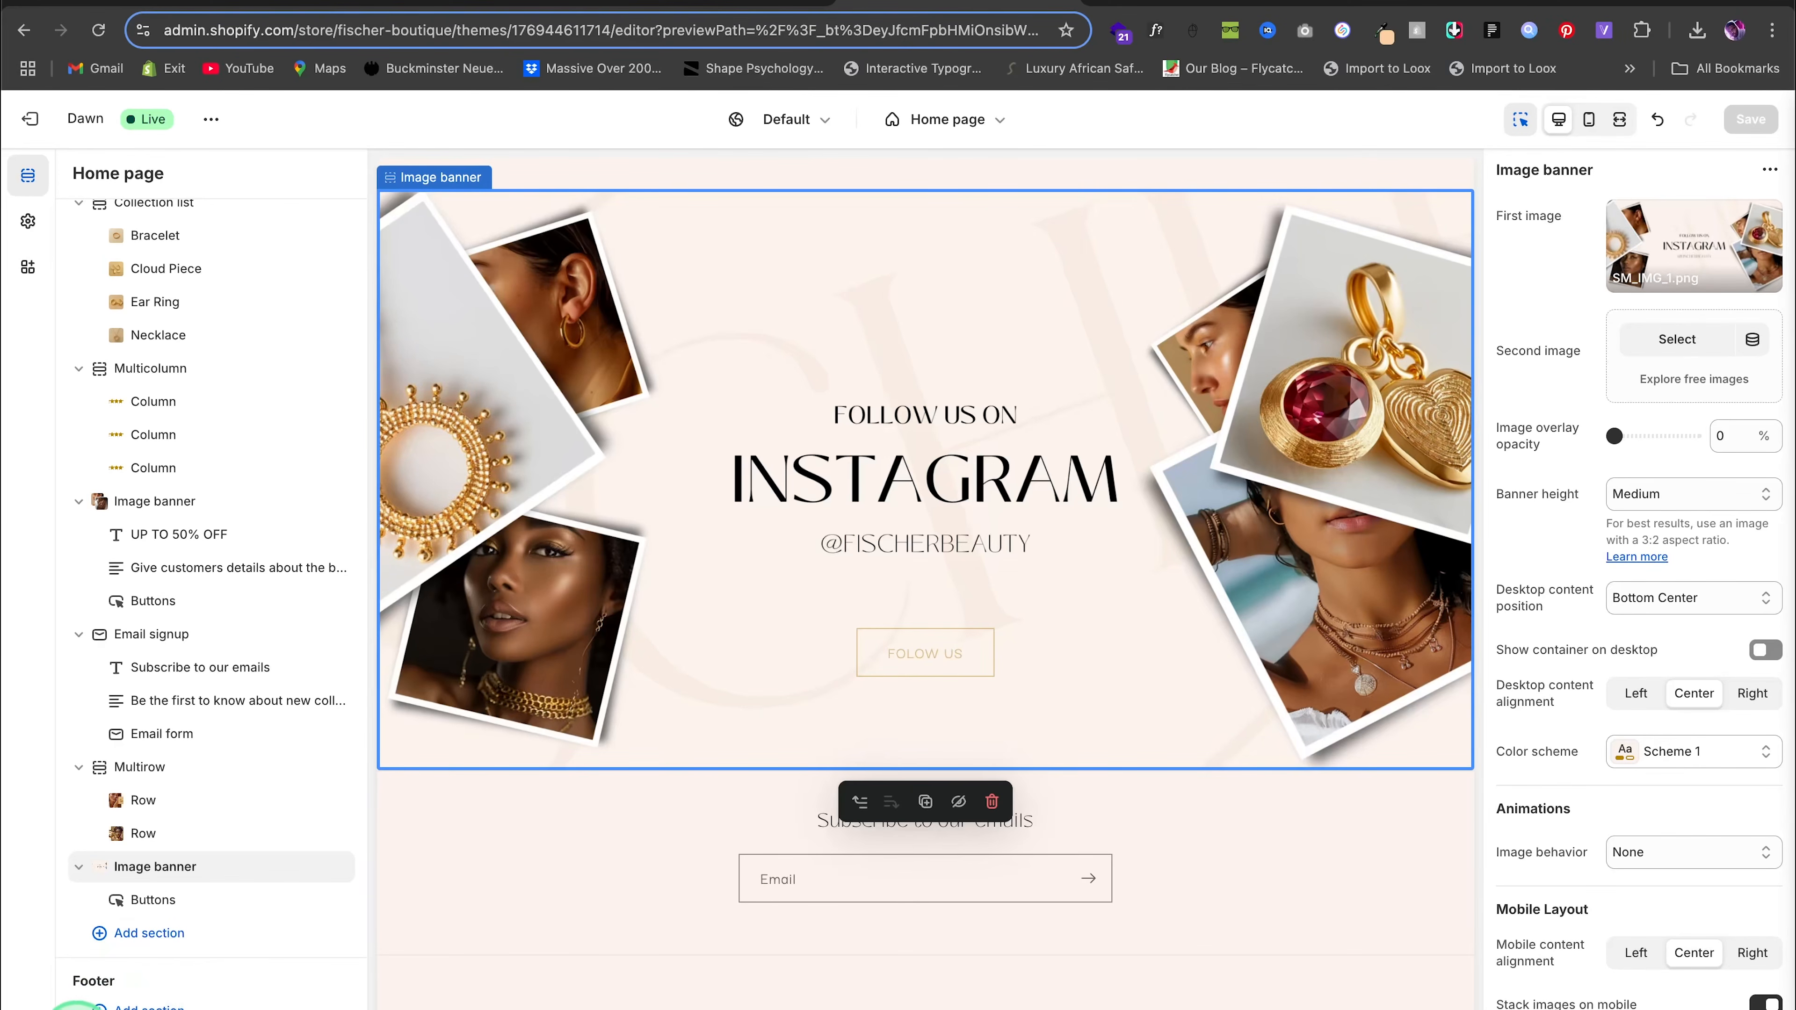
click(228, 995)
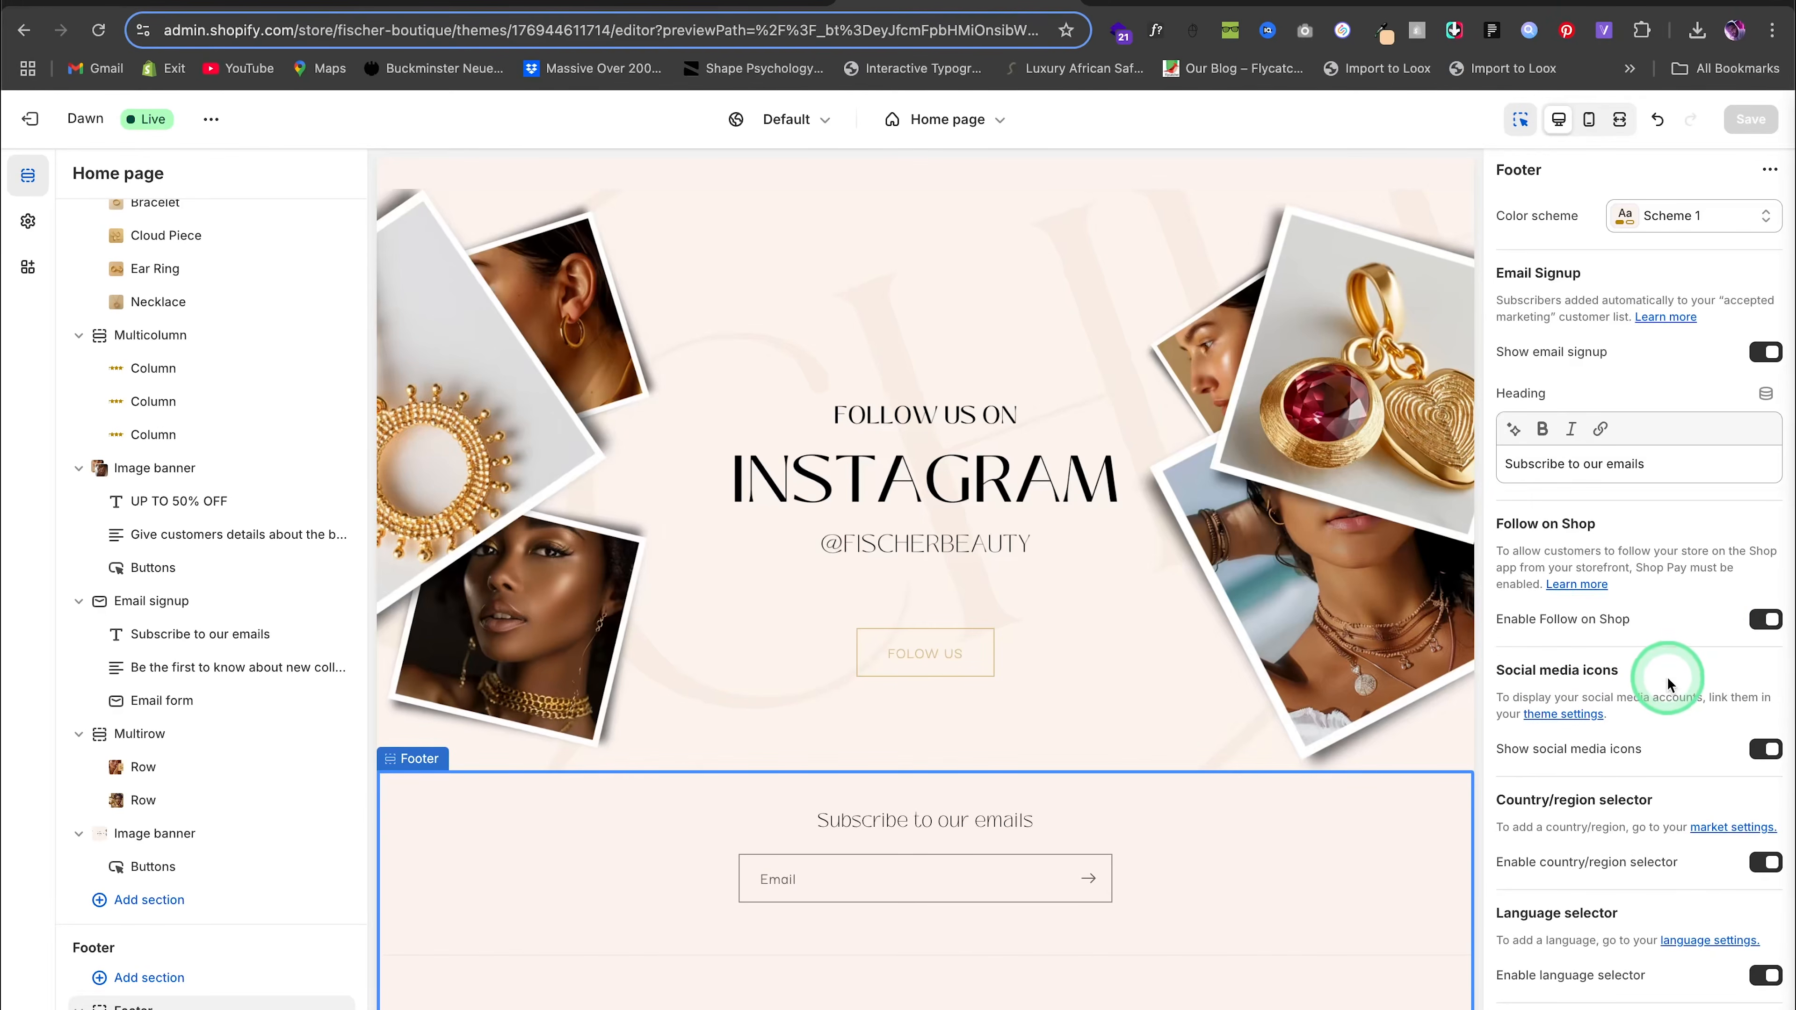
click(1769, 355)
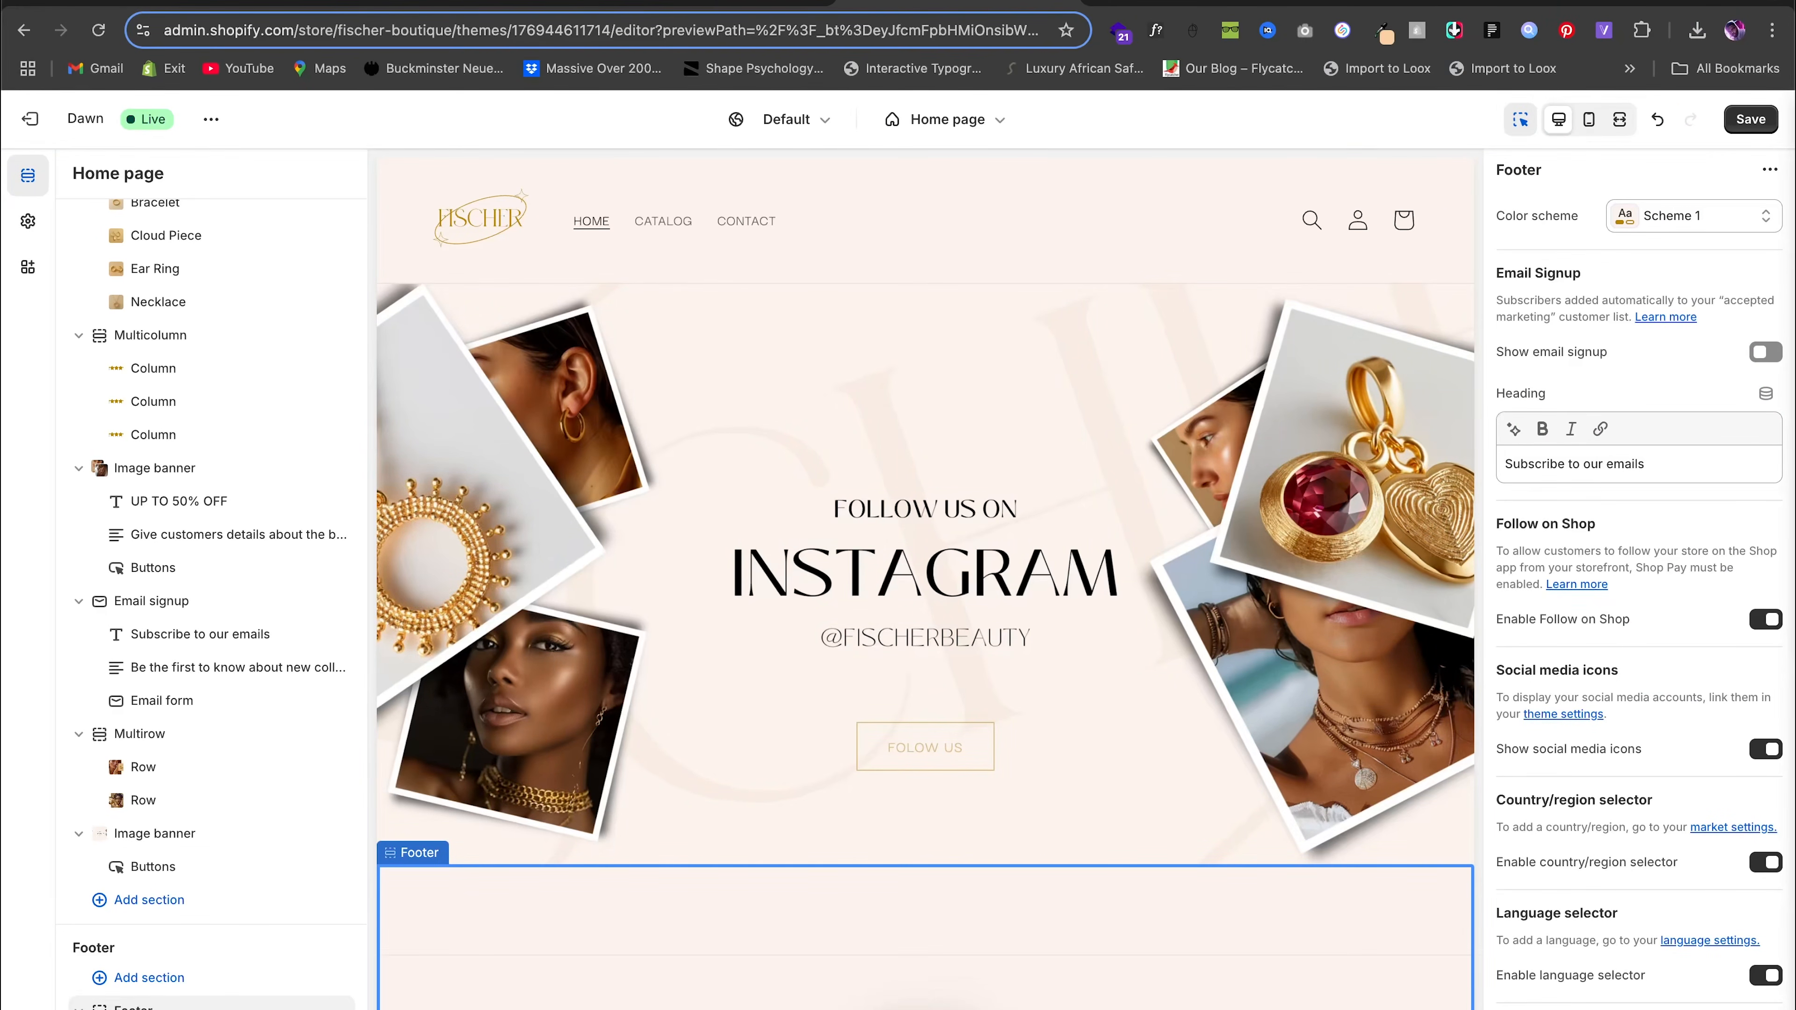
click(1651, 234)
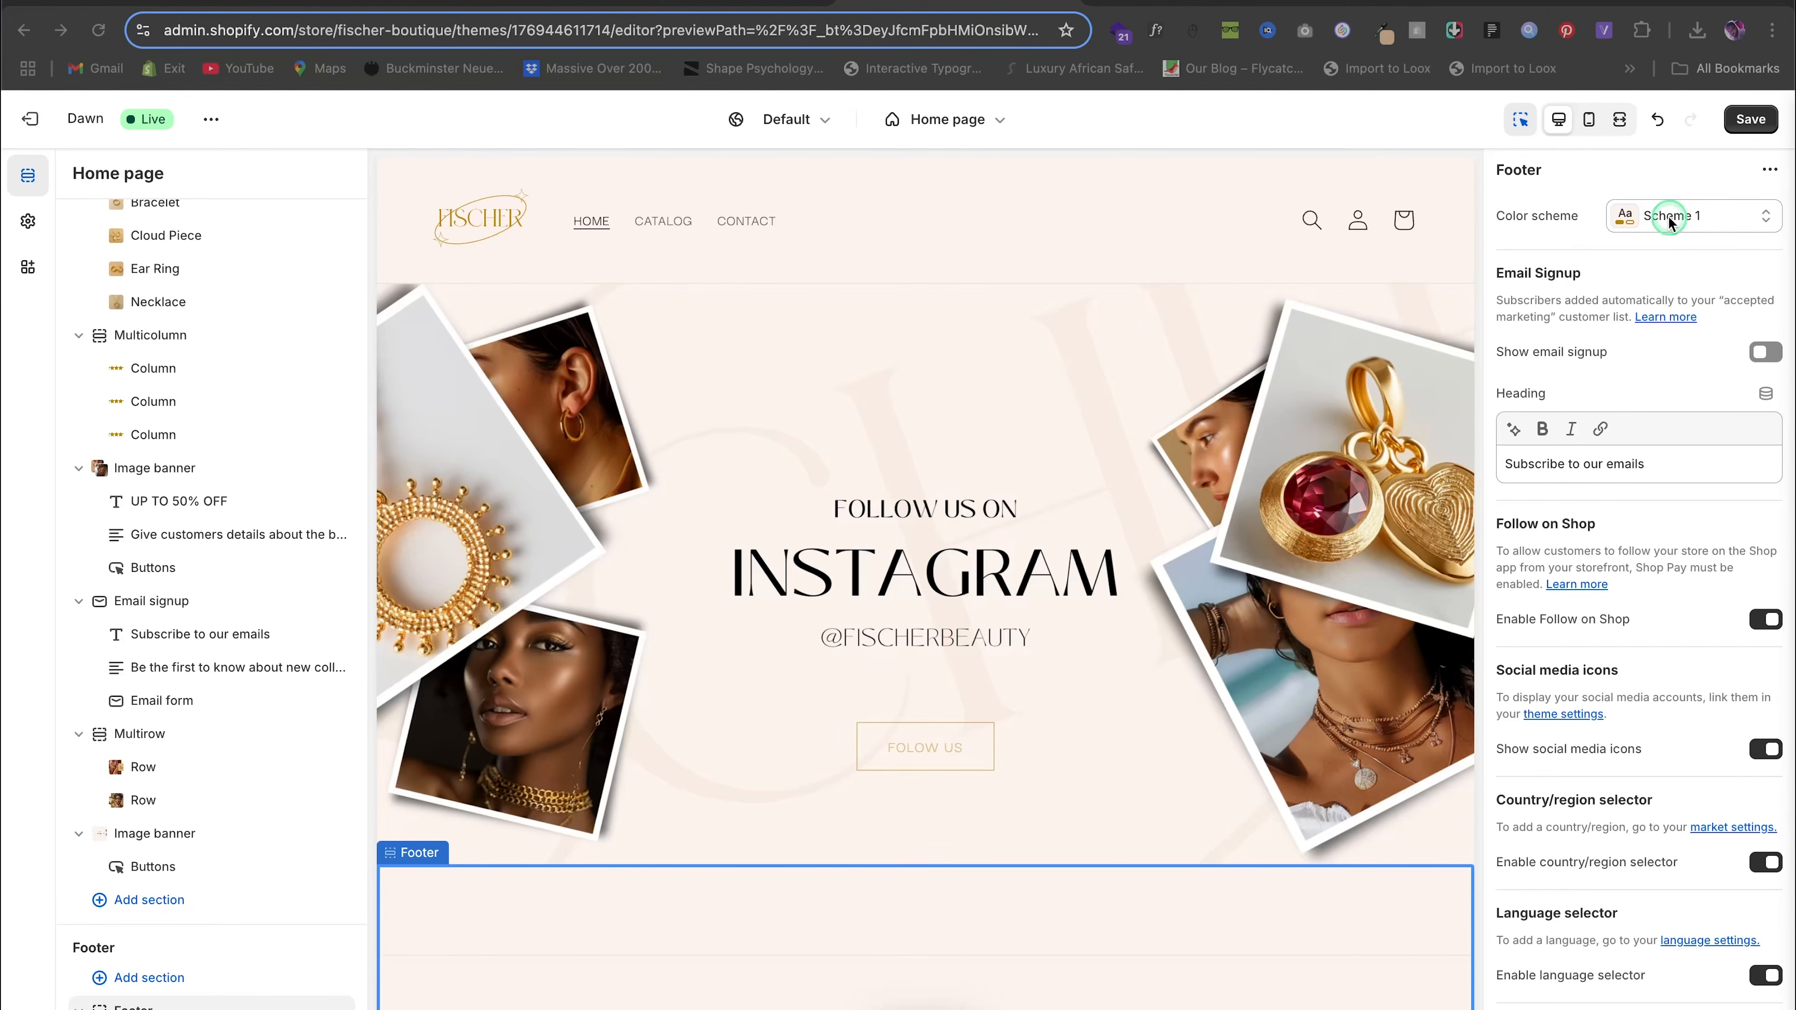
click(1652, 234)
click(1649, 223)
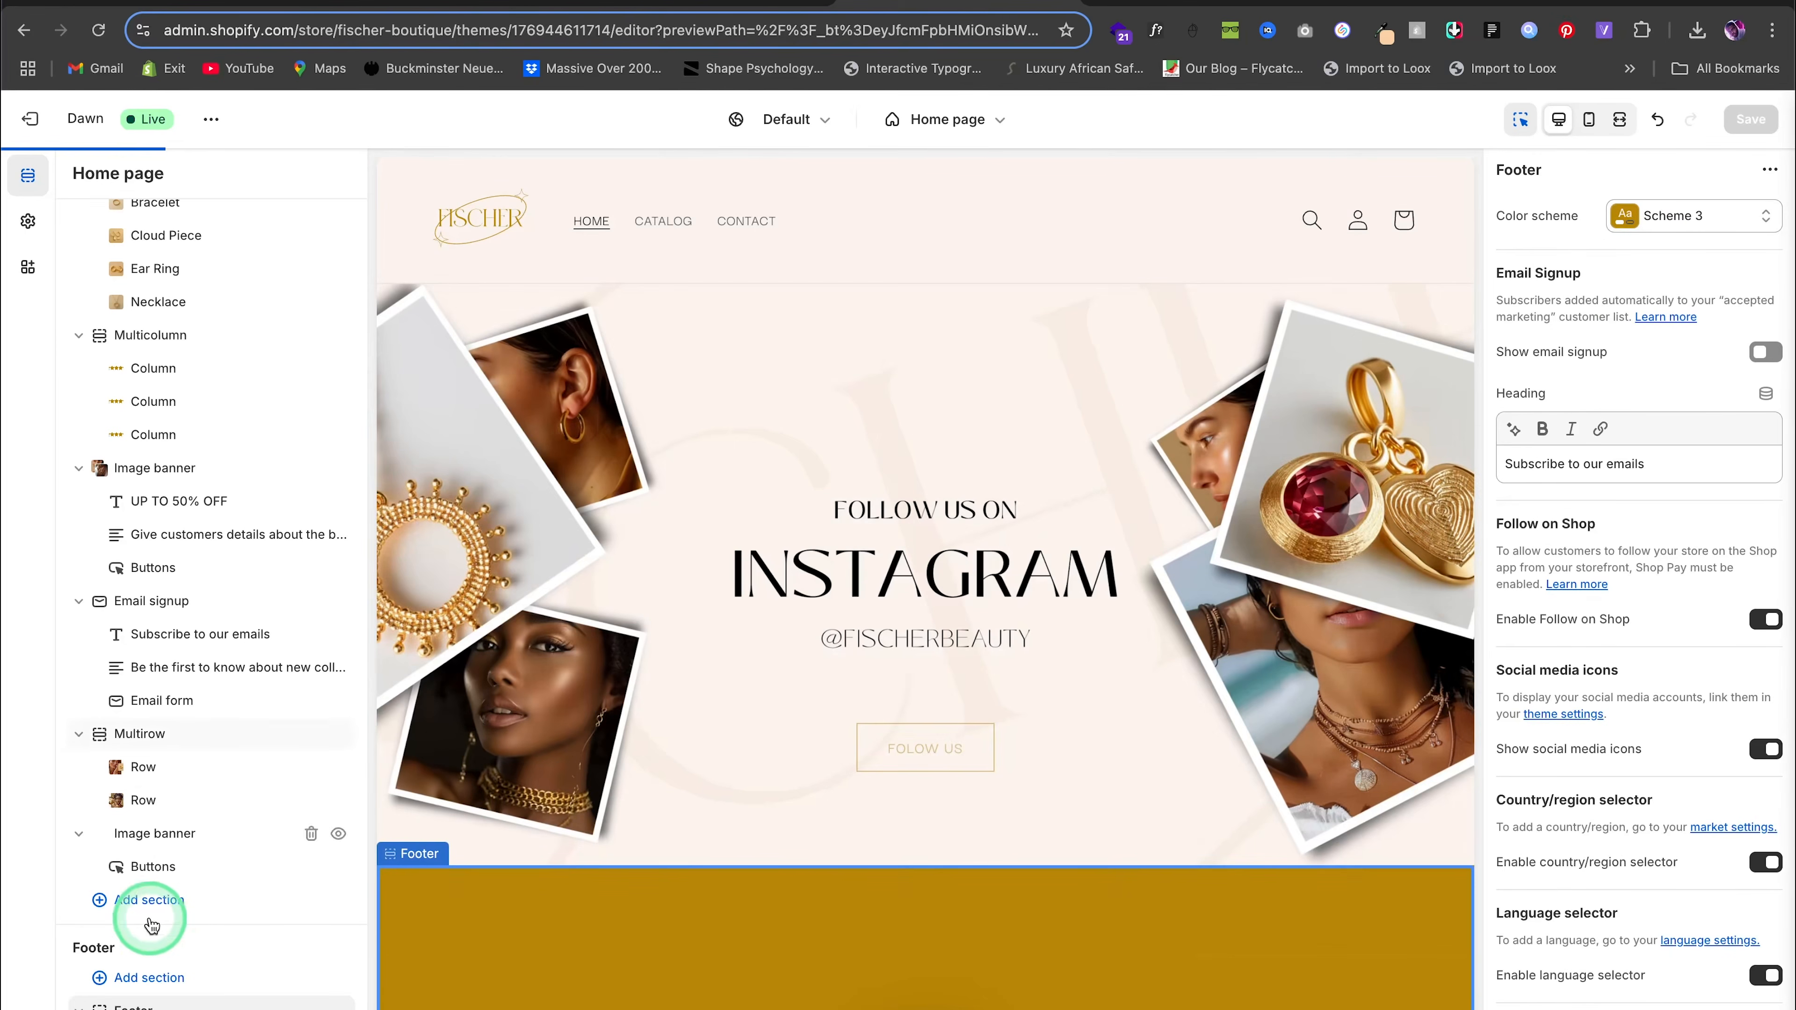
Add three Quick links menu blocks and a text block to the footer, and save the theme
click(140, 1009)
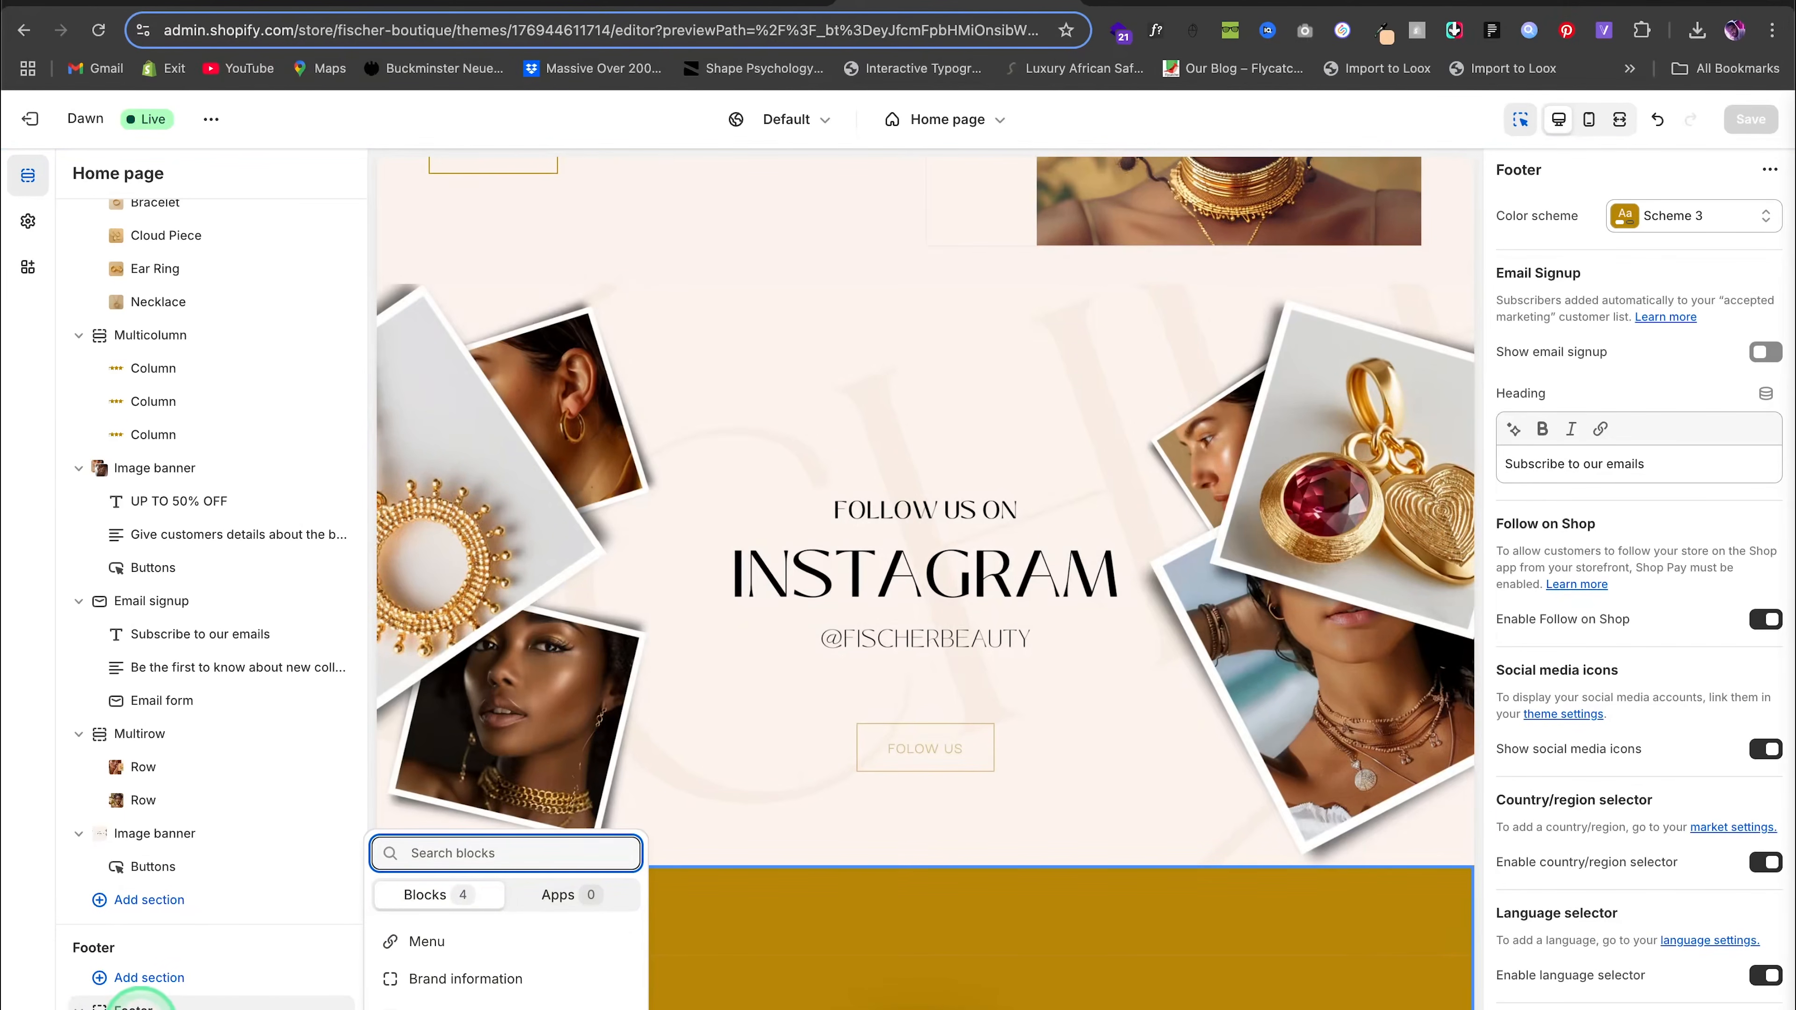
click(451, 979)
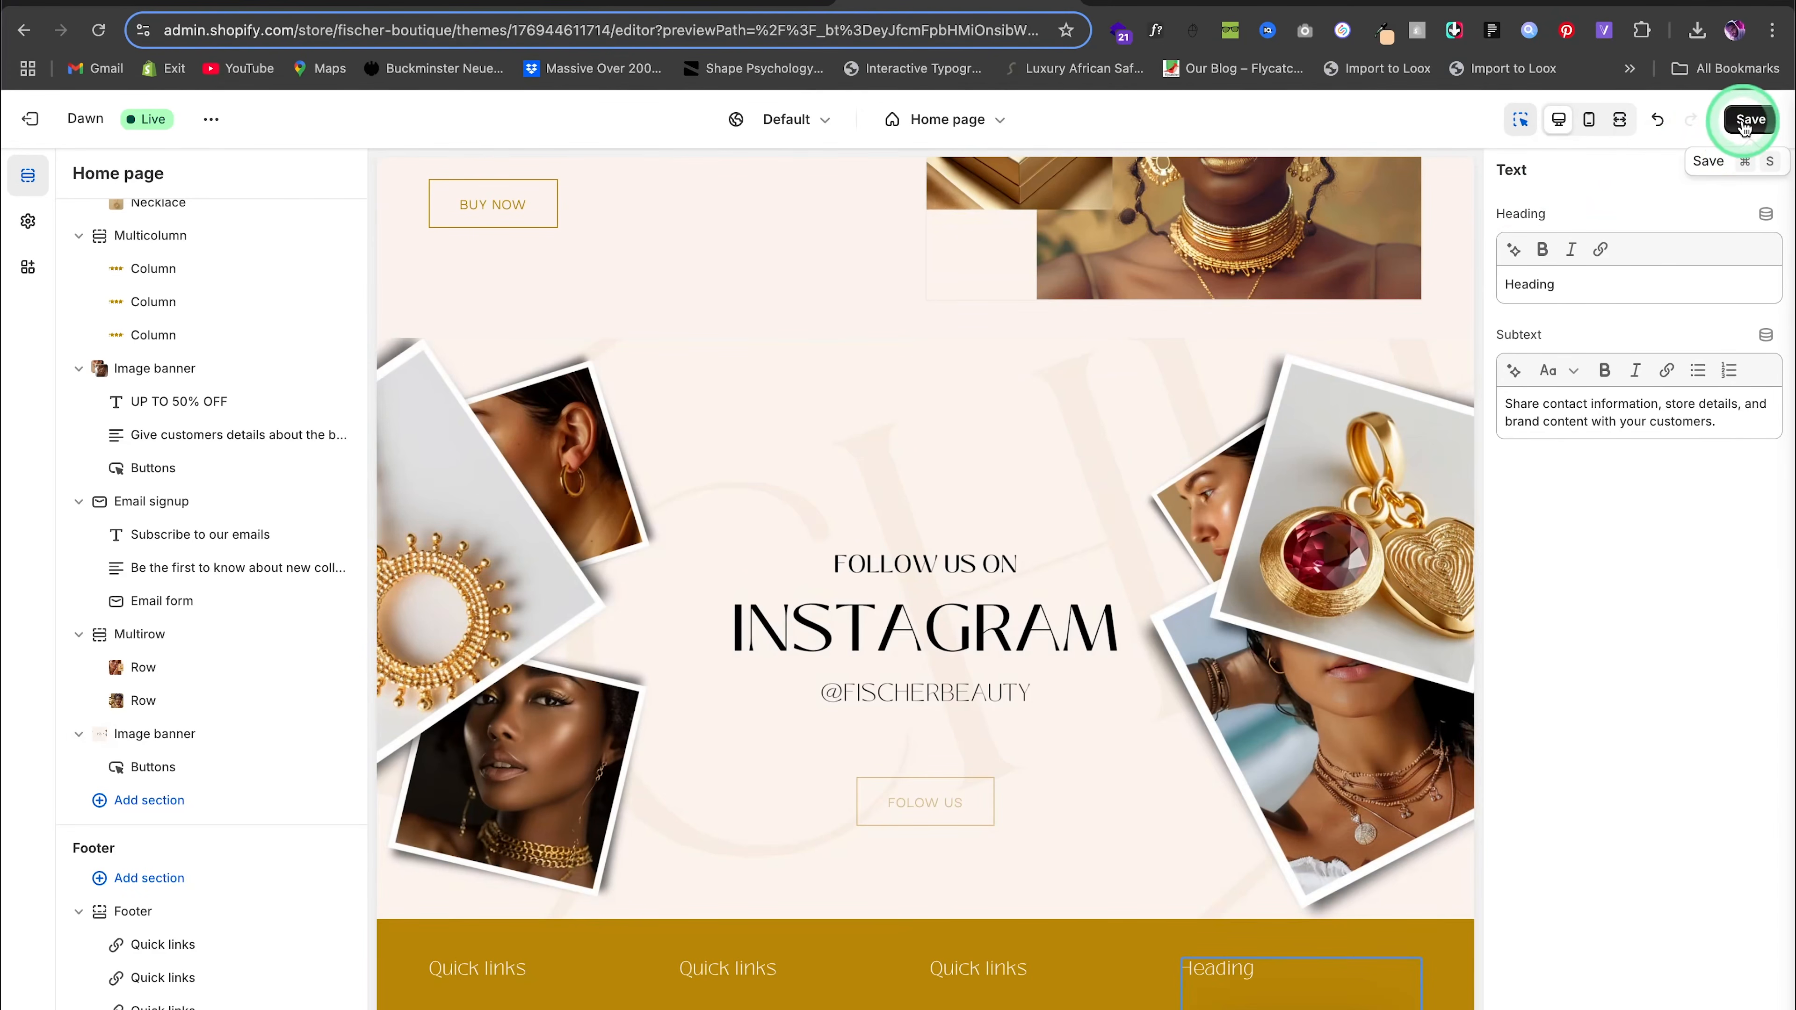
click(1750, 119)
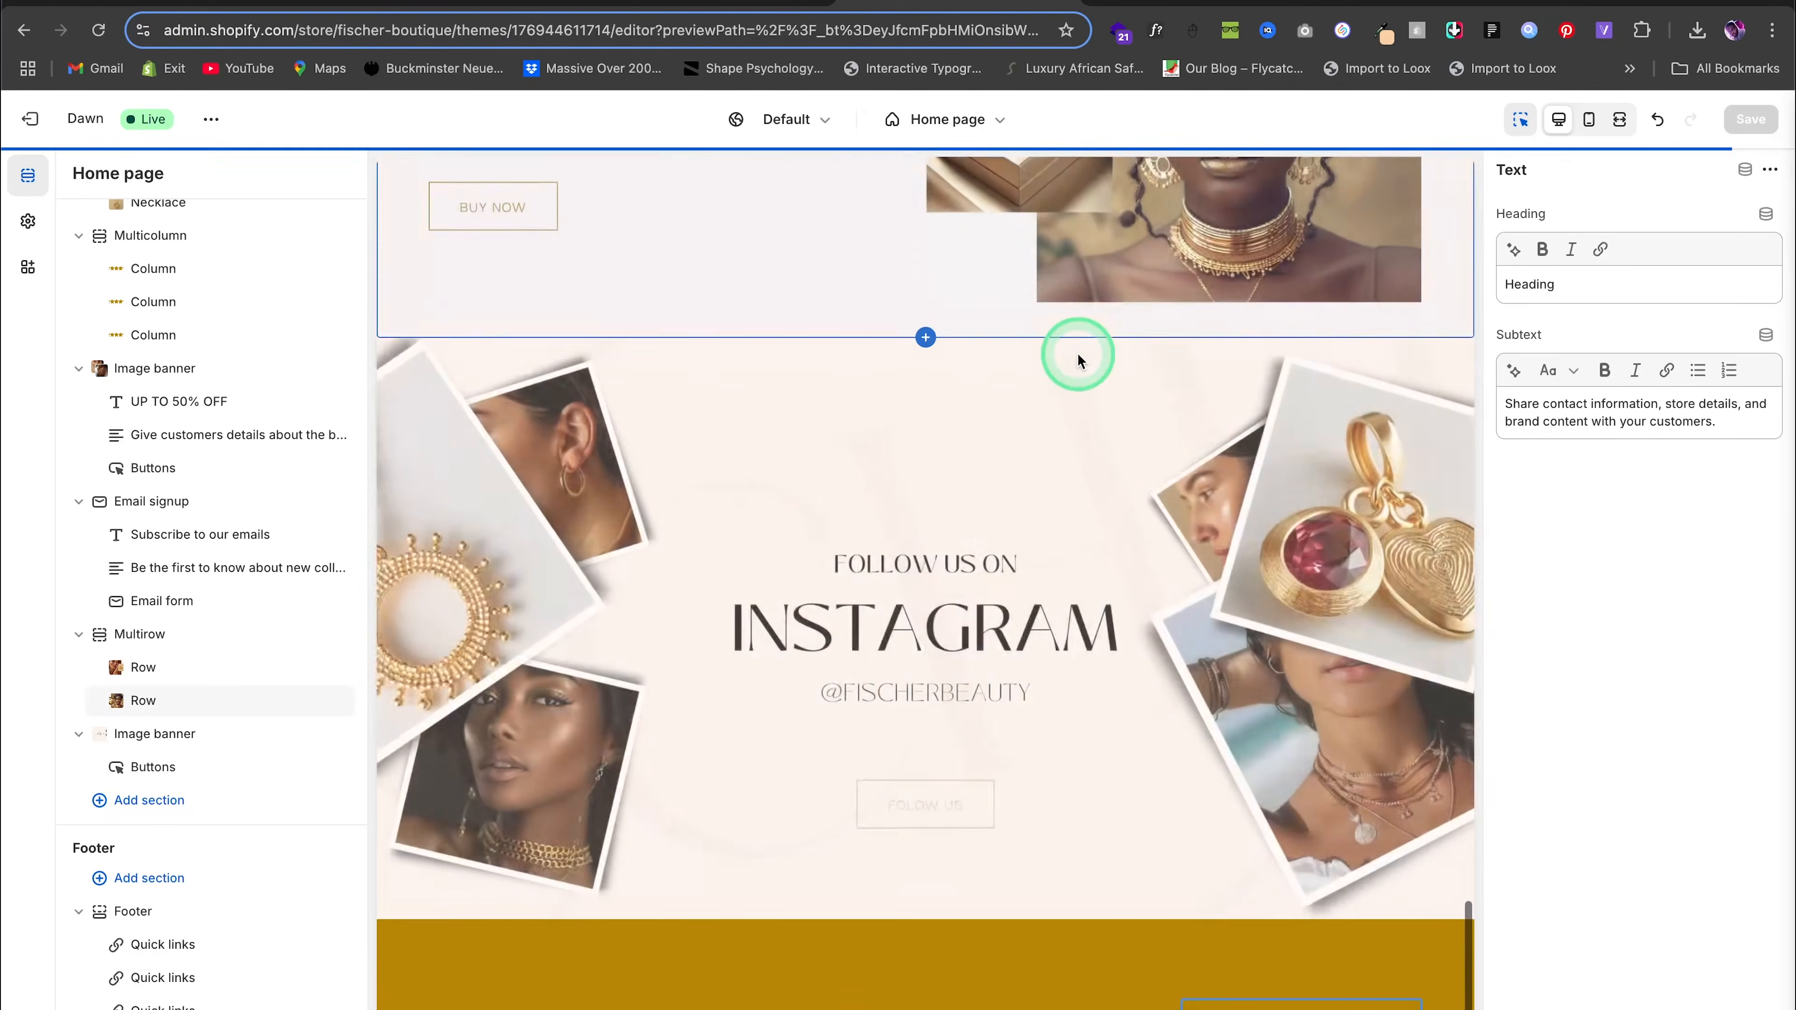